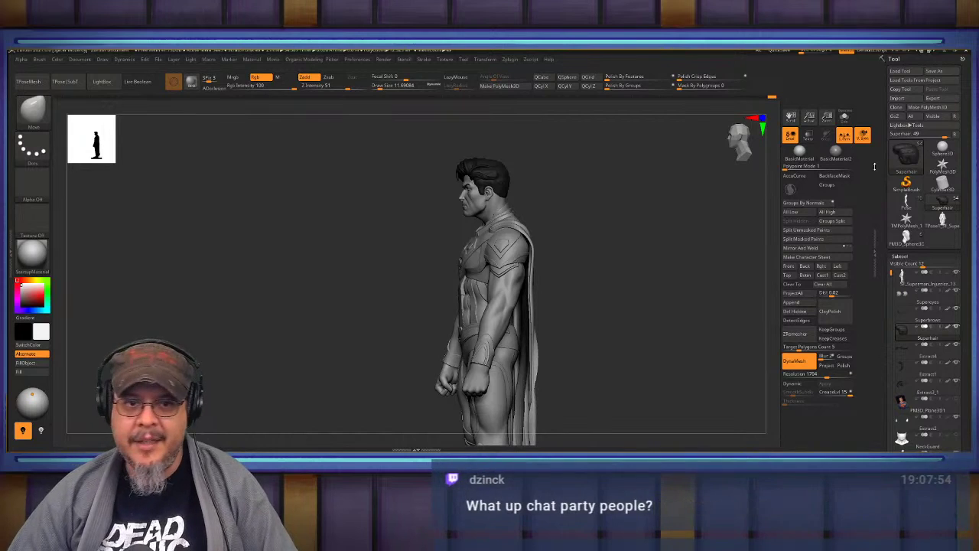
Make the TMPolyMesh_1 star the active tool in place of the Superman model.
mouse_move(605, 306)
left_mouse_down()
mouse_move(694, 304)
mouse_move(587, 256)
mouse_move(621, 254)
mouse_move(663, 310)
mouse_move(702, 307)
mouse_move(649, 300)
left_mouse_up()
left_click_drag(666, 335, 619, 199, "alt")
left_click_drag(618, 198, 636, 267)
left_click_drag(650, 358, 643, 315, "alt")
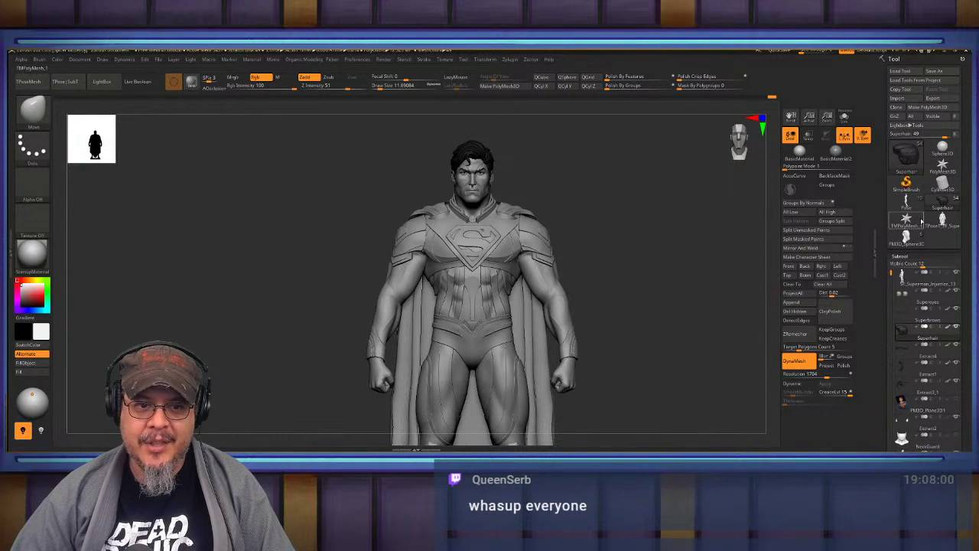
mouse_move(947, 208)
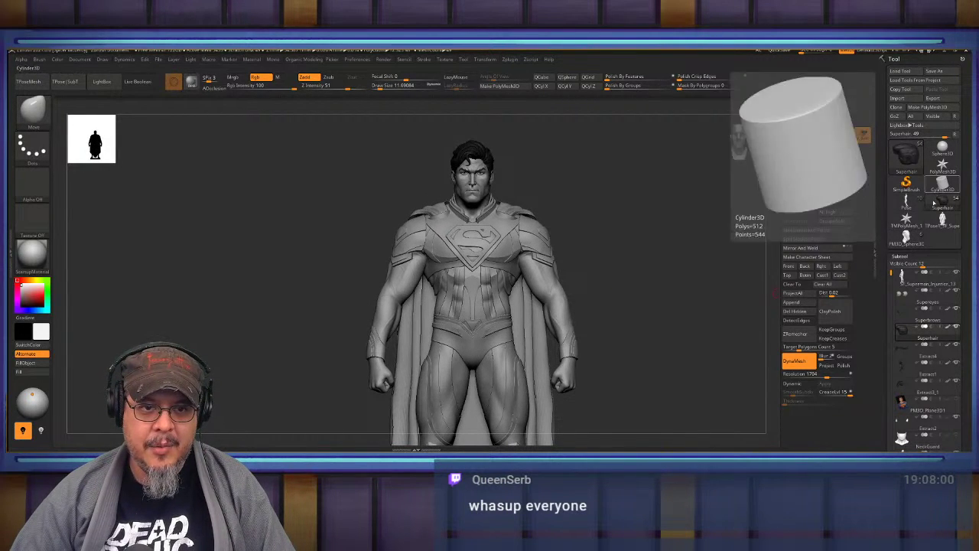
left_click(905, 227)
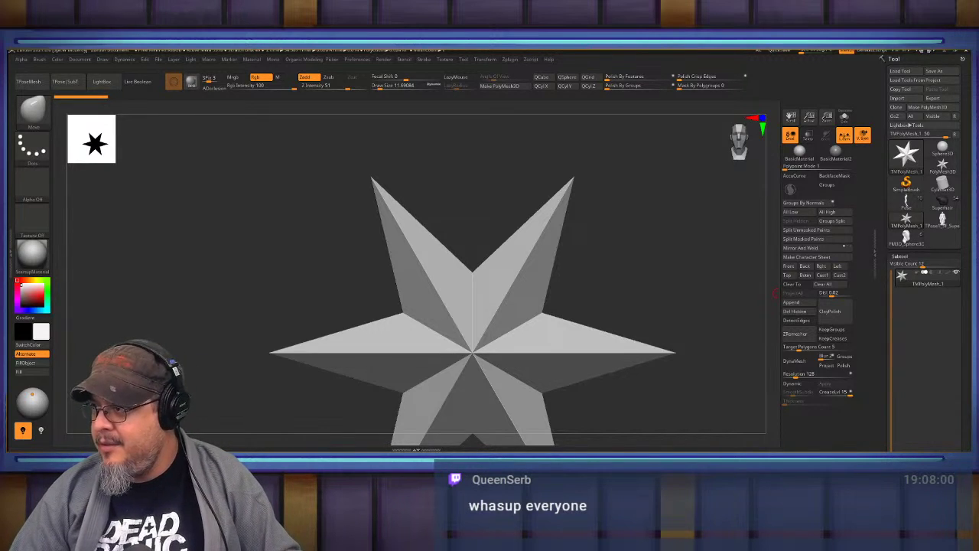
Switch to Discord and check the ZBHO Dojo server's general chat and critique submissions channel.
left_click_drag(972, 83, 612, 52)
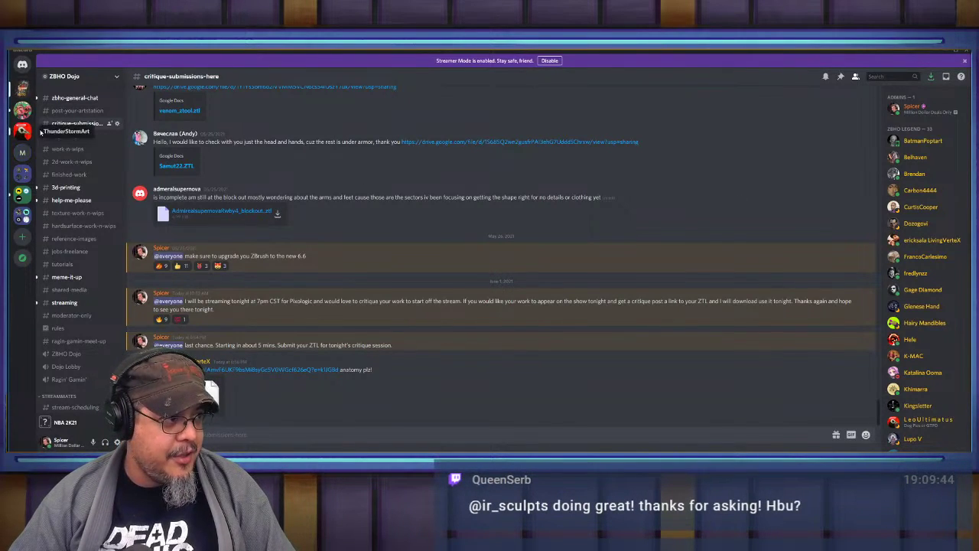
left_click(75, 99)
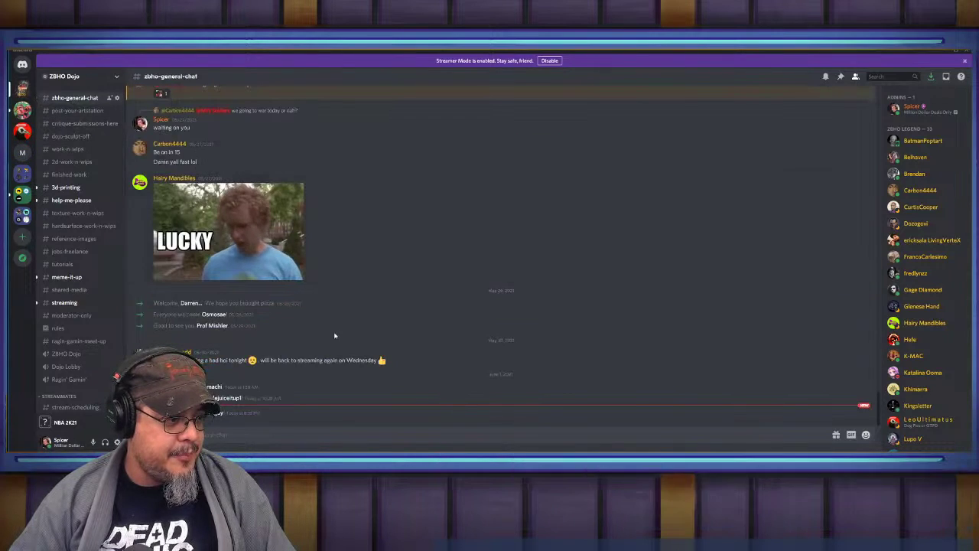
left_click(77, 123)
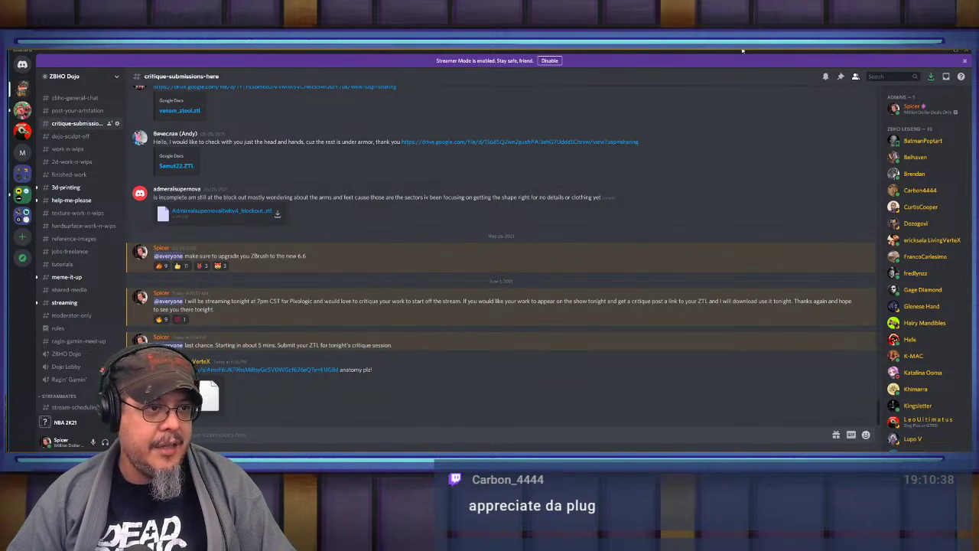
left_click(929, 80)
Switch back to ZBrush and examine the hooded swordsman character's outfit, collar and head from several angles.
key("alt+Tab")
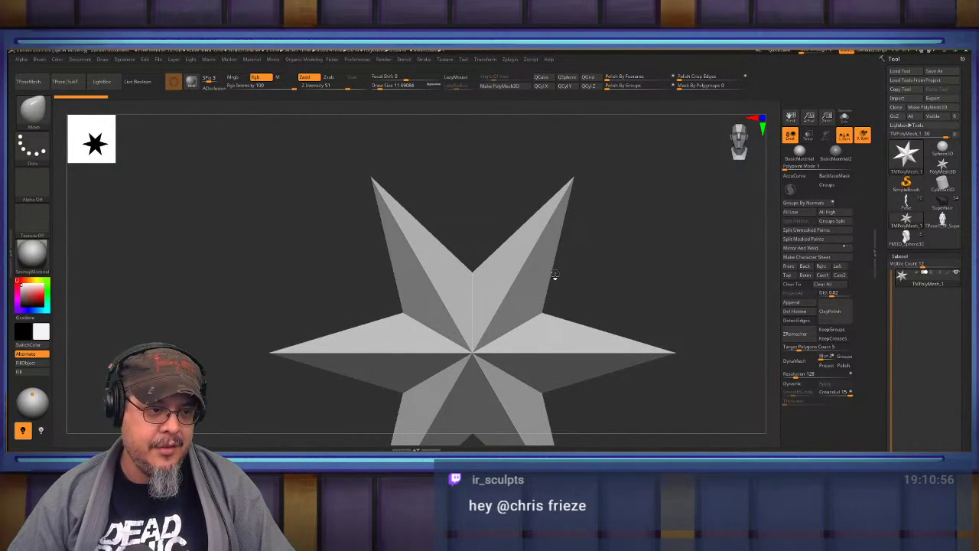
key("f")
left_click_drag(671, 294, 625, 281)
left_click_drag(625, 281, 648, 267, "alt")
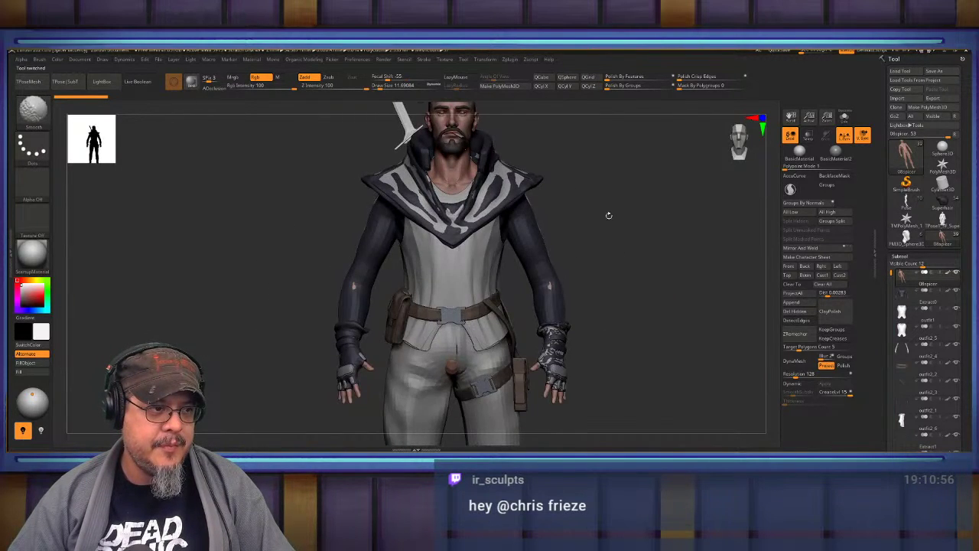
left_click_drag(607, 214, 634, 280, "alt")
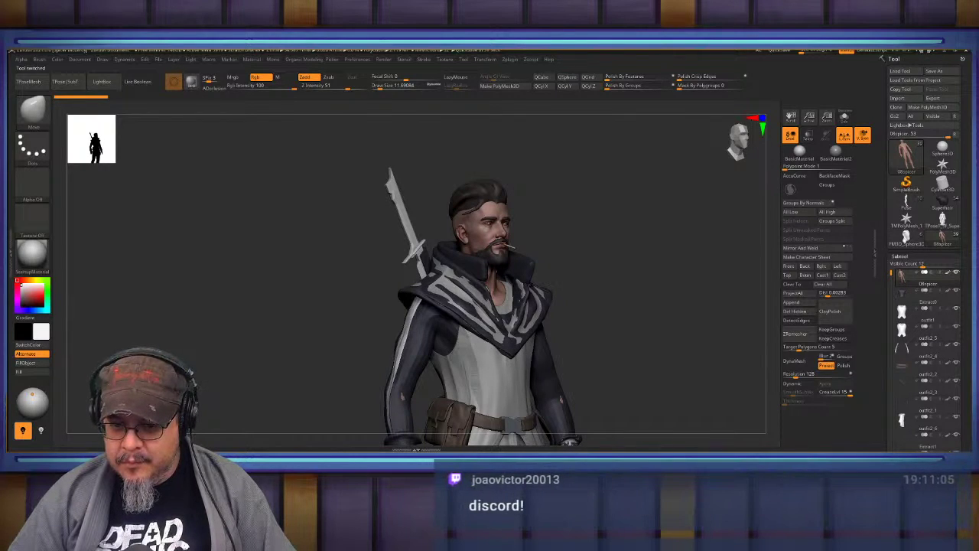
left_click_drag(671, 297, 632, 292)
left_click_drag(632, 292, 705, 349, "alt")
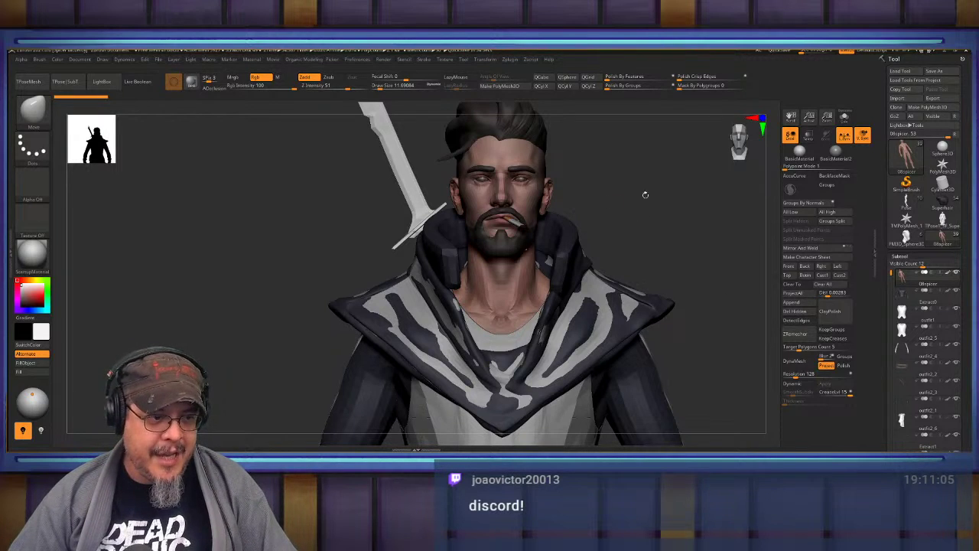
left_click_drag(646, 194, 705, 253)
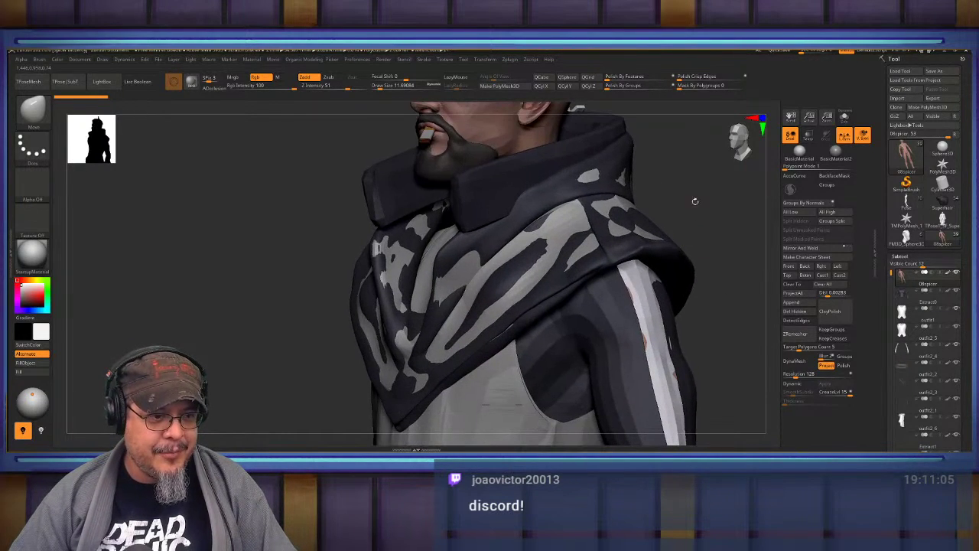
left_click_drag(696, 202, 691, 317, "alt")
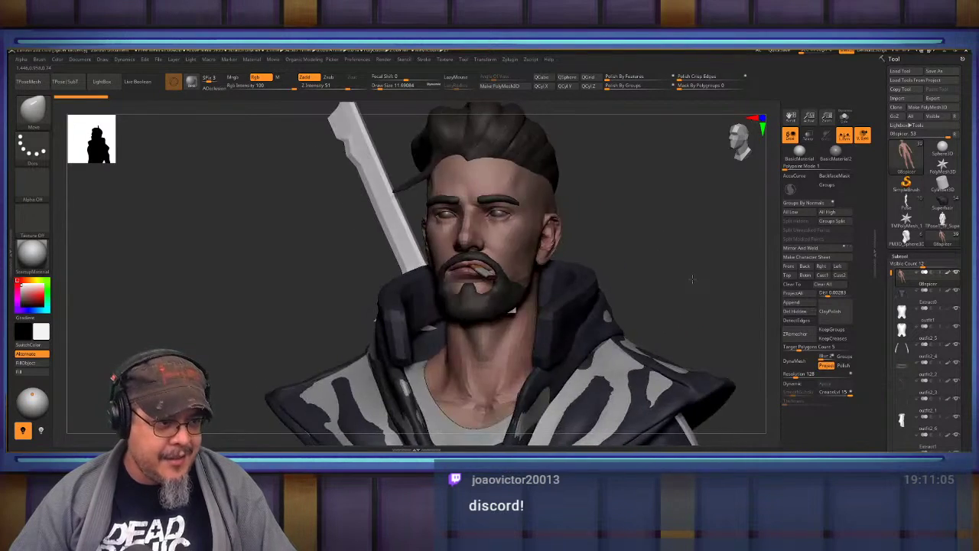
Raise all subtools to their highest subdivision level and examine the character's face and collar.
left_click_drag(673, 321, 654, 322)
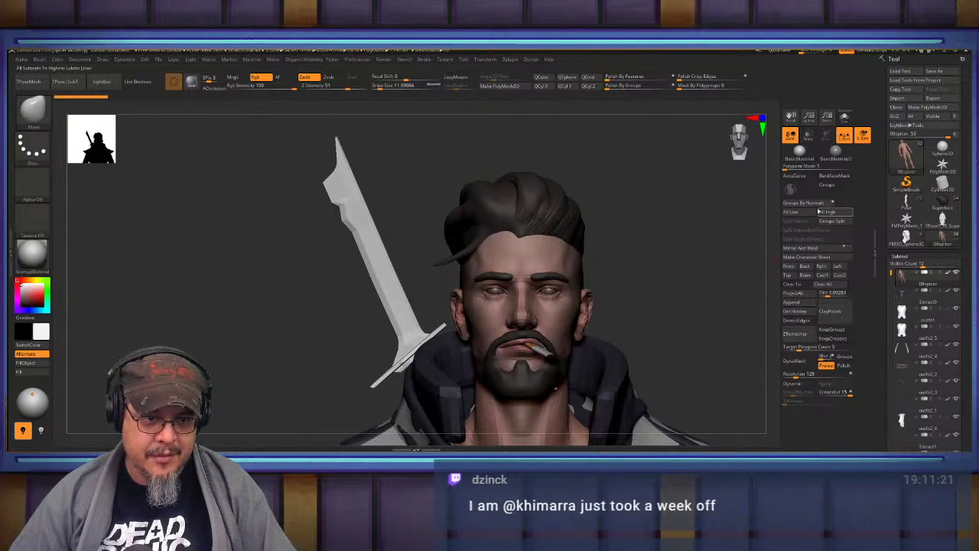
left_click_drag(674, 306, 697, 342)
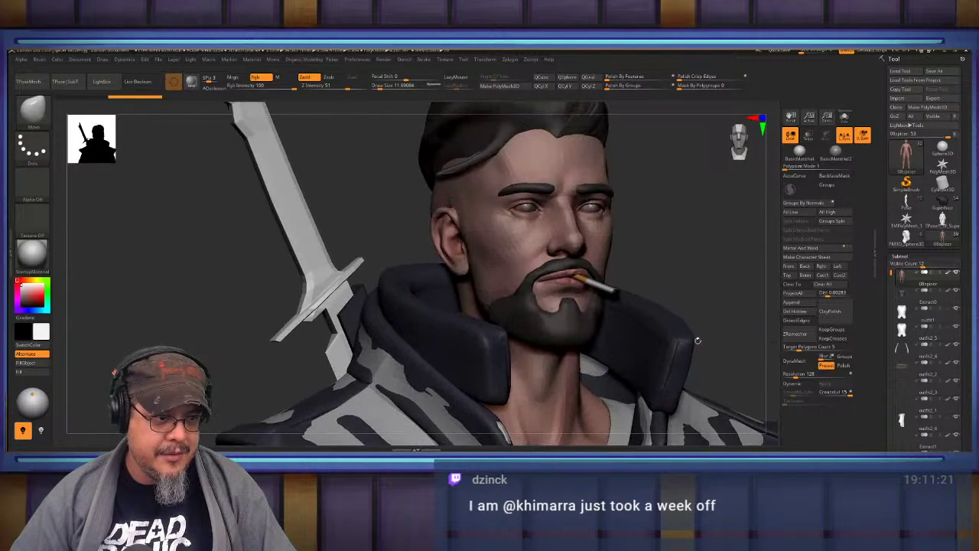
mouse_move(691, 273)
left_mouse_down()
mouse_move(668, 279)
mouse_move(667, 306)
left_mouse_up()
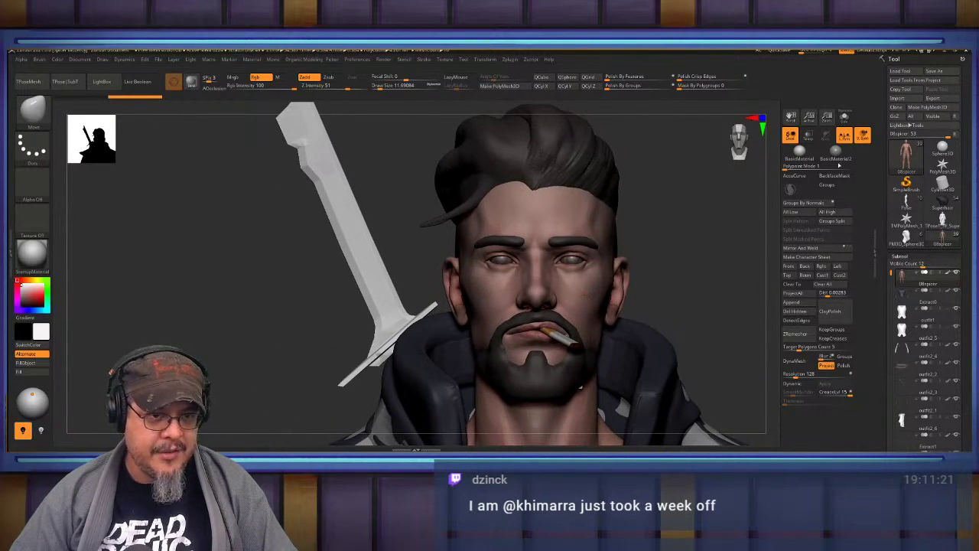
Isolate the body subtool with Solo and examine the bald head from the front, side and below.
left_click(843, 116)
left_click_drag(700, 263, 634, 277)
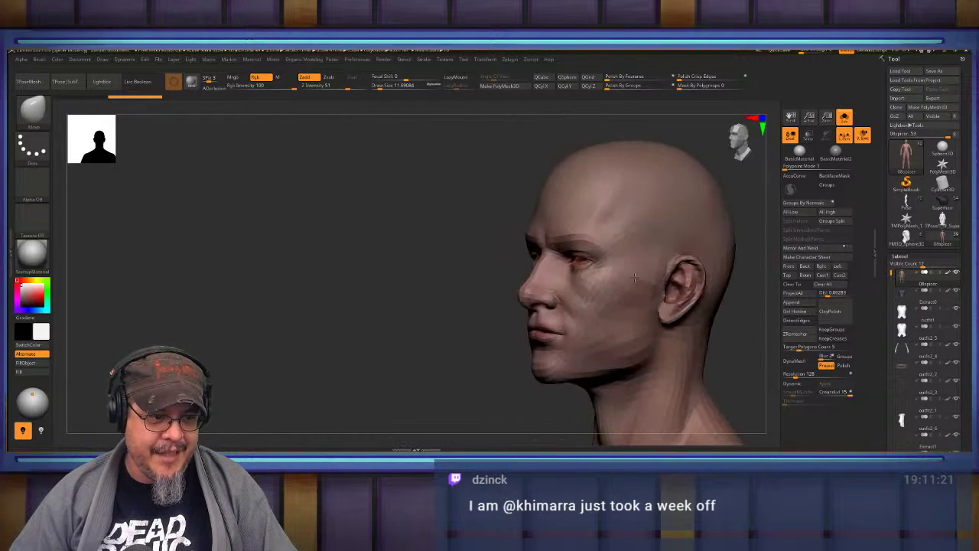
right_click_drag(635, 277, 702, 347, "ctrl")
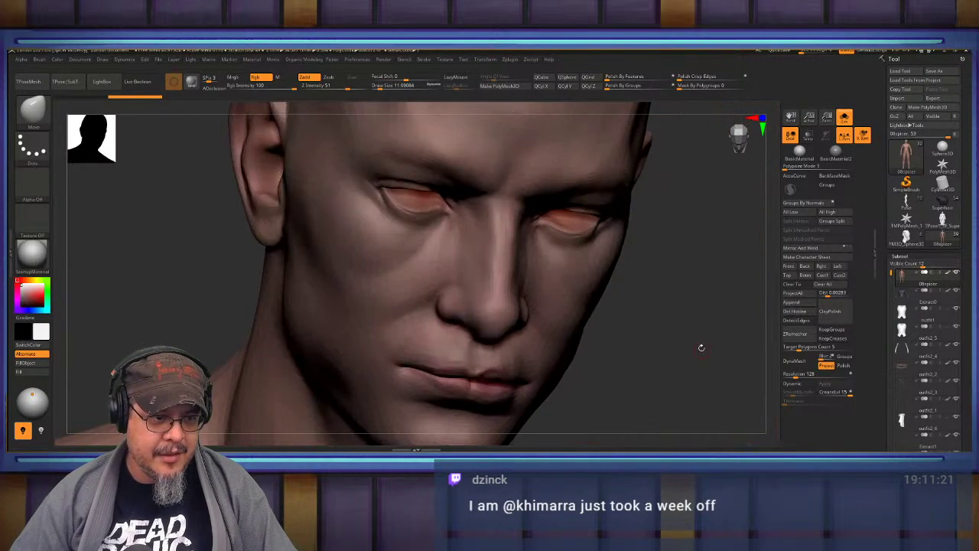
mouse_move(701, 348)
left_mouse_down()
mouse_move(698, 360)
mouse_move(705, 336)
mouse_move(711, 345)
left_mouse_up()
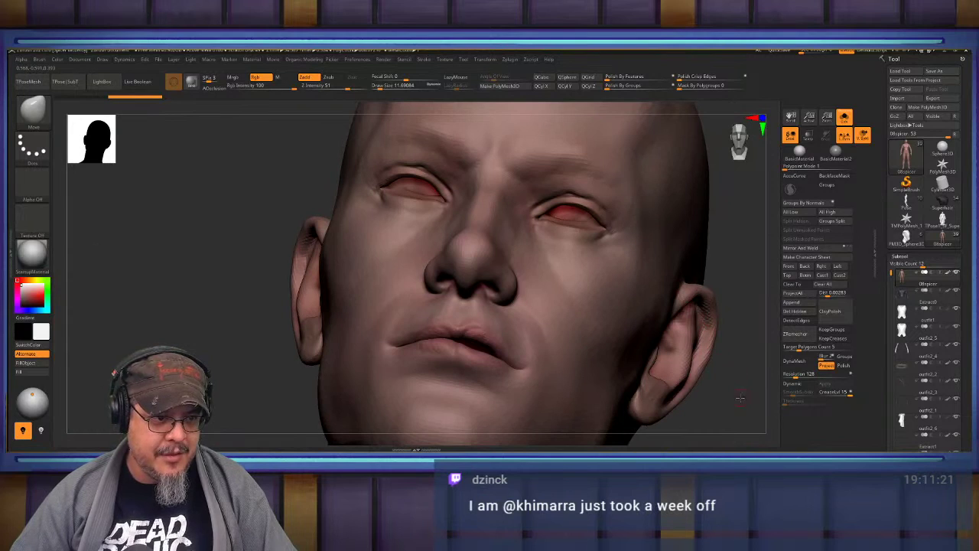
left_click_drag(740, 397, 717, 375)
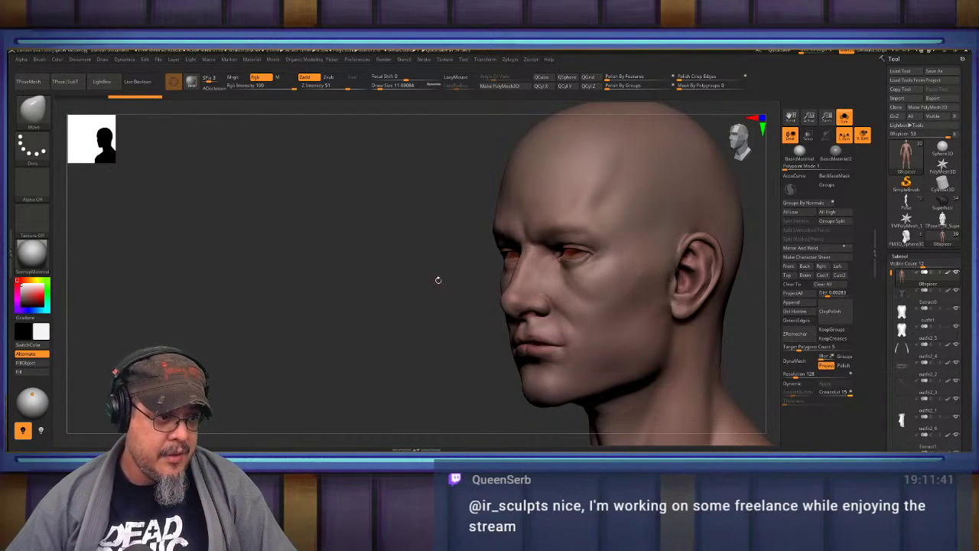
mouse_move(437, 278)
left_mouse_down()
mouse_move(421, 300)
mouse_move(439, 276)
left_mouse_up()
left_click_drag(405, 237, 570, 356, "alt")
Enlarge the Move brush to a draw size of about 68 and reshape the temple and outer brow area.
right_click_drag(586, 273, 499, 212)
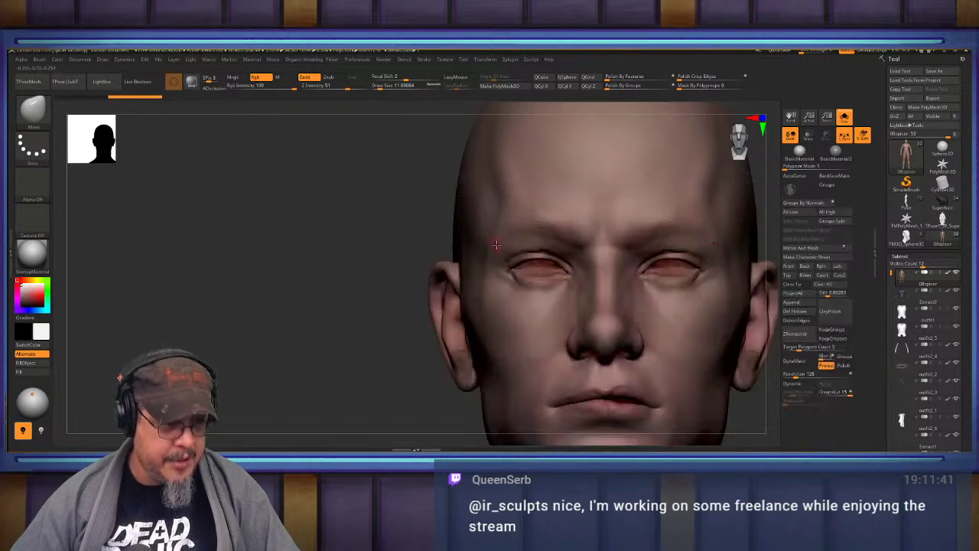
mouse_move(496, 229)
left_mouse_down()
mouse_move(526, 222)
mouse_move(505, 228)
mouse_move(524, 231)
left_mouse_up()
key("s")
key("ctrl+z")
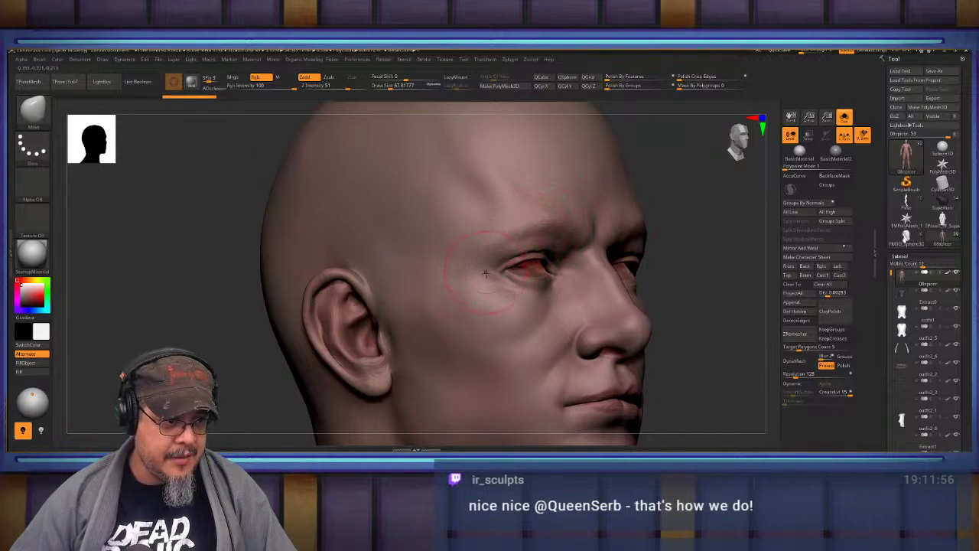
right_click_drag(530, 294, 482, 271)
left_click_drag(489, 239, 508, 233)
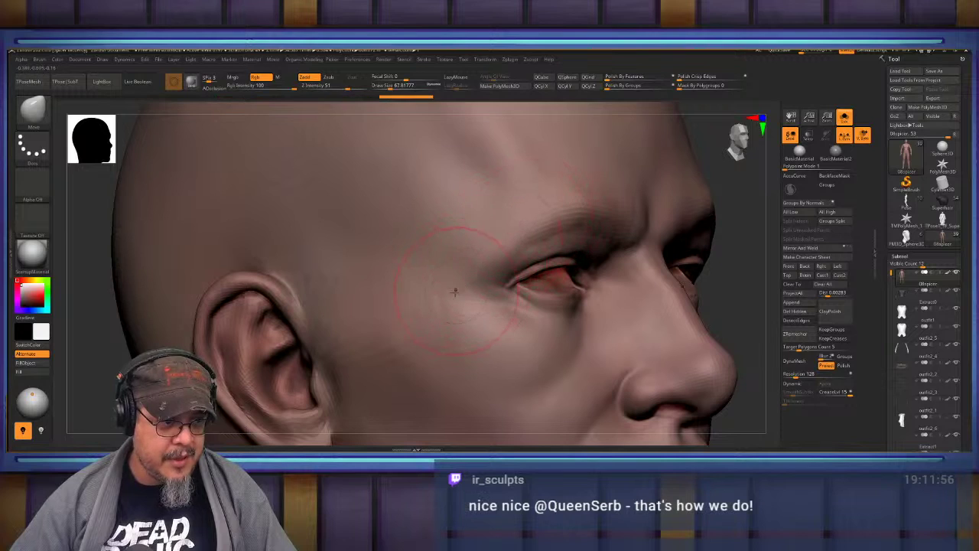
left_click_drag(459, 296, 467, 274)
Choose the DamStandard brush for close work on the eye and set its draw size to about 20.
mouse_move(468, 273)
right_mouse_down()
mouse_move(426, 260)
mouse_move(493, 293)
mouse_move(535, 273)
mouse_move(601, 270)
right_mouse_up()
key("b")
key("f")
key("s")
key("b")
key("d")
key("s")
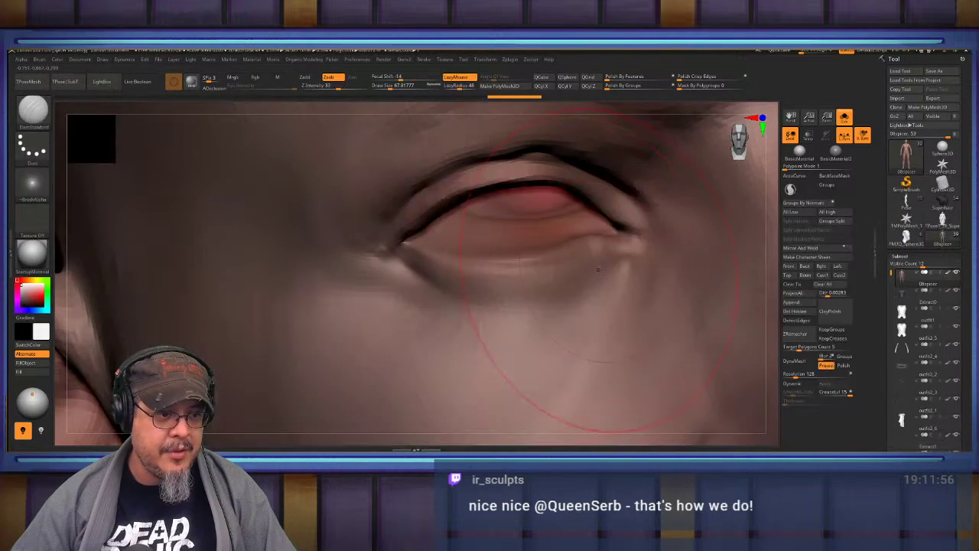
key("space")
key("b")
key("d")
key("s")
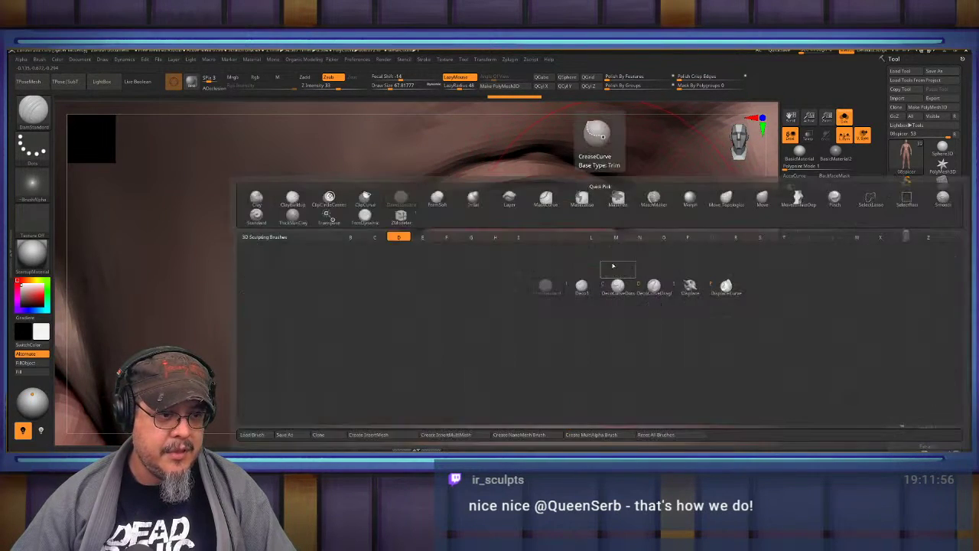
key("s")
mouse_move(613, 265)
left_mouse_down()
mouse_move(478, 297)
mouse_move(428, 285)
mouse_move(389, 245)
mouse_move(419, 276)
mouse_move(484, 295)
mouse_move(629, 264)
left_mouse_up()
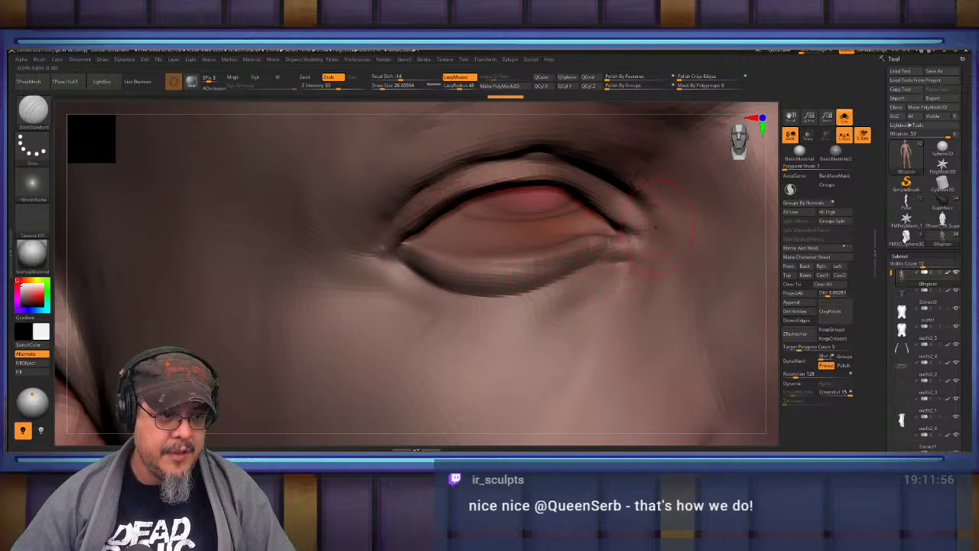
Undo the trial strokes, carve a crease along the underside of the lower eyelid and soften it with Smooth.
key("ctrl+z")
key("ctrl+z")
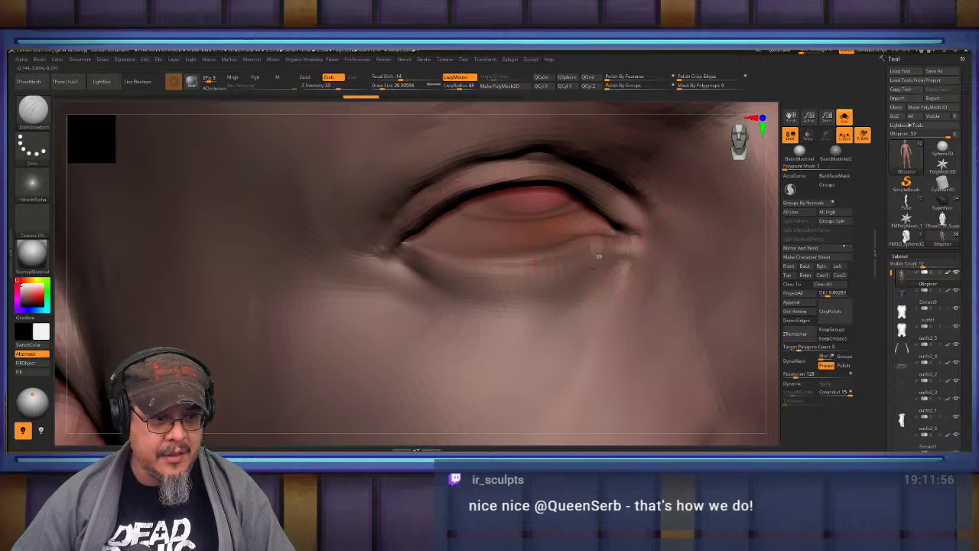
mouse_move(598, 257)
left_mouse_down()
mouse_move(561, 294)
mouse_move(519, 303)
mouse_move(434, 286)
mouse_move(392, 249)
left_mouse_up()
key("1")
key("1")
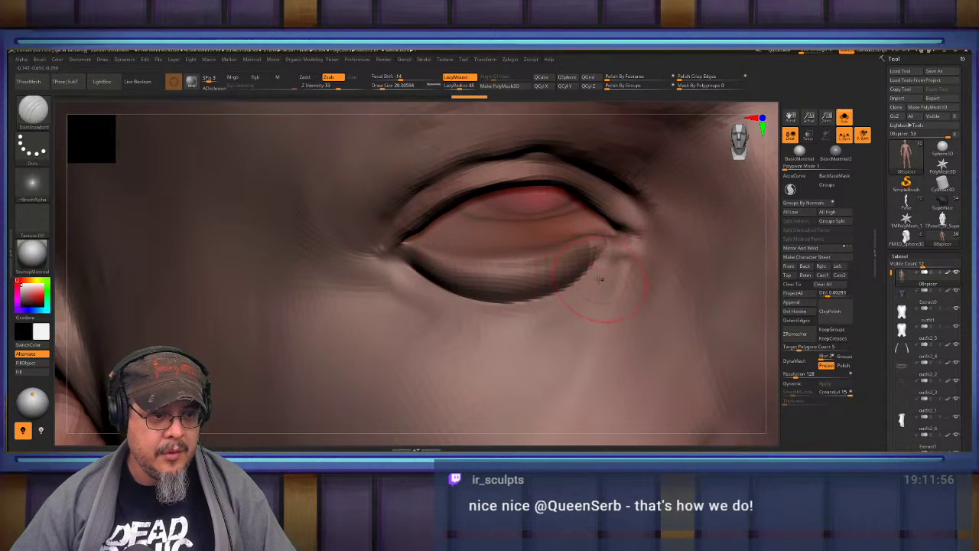
mouse_move(601, 279)
left_mouse_down("shift")
mouse_move(485, 299)
mouse_move(590, 280)
mouse_move(405, 267)
left_mouse_up("shift")
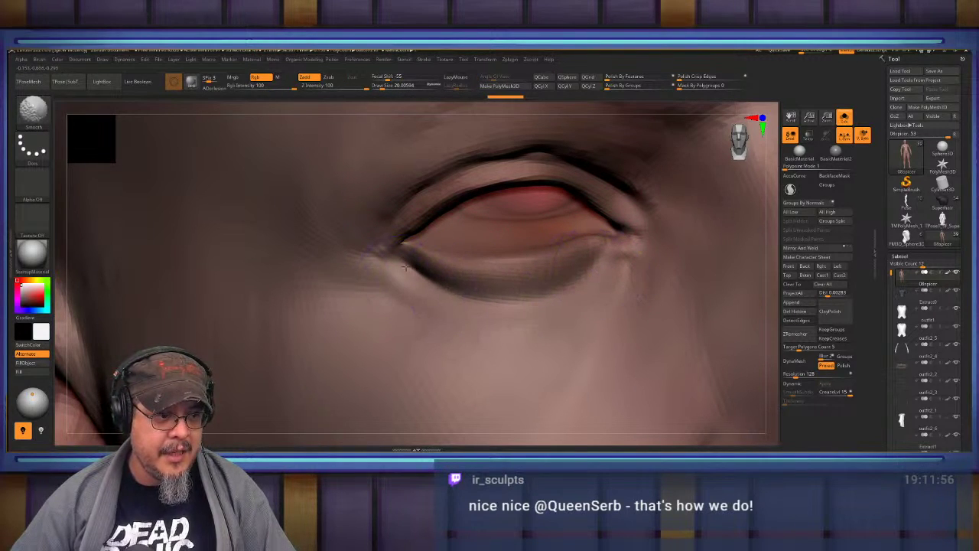
Carve the eye bag crease with DamStandard from the inner eye corner down and around to the outer corner.
right_click_drag(405, 267, 531, 249)
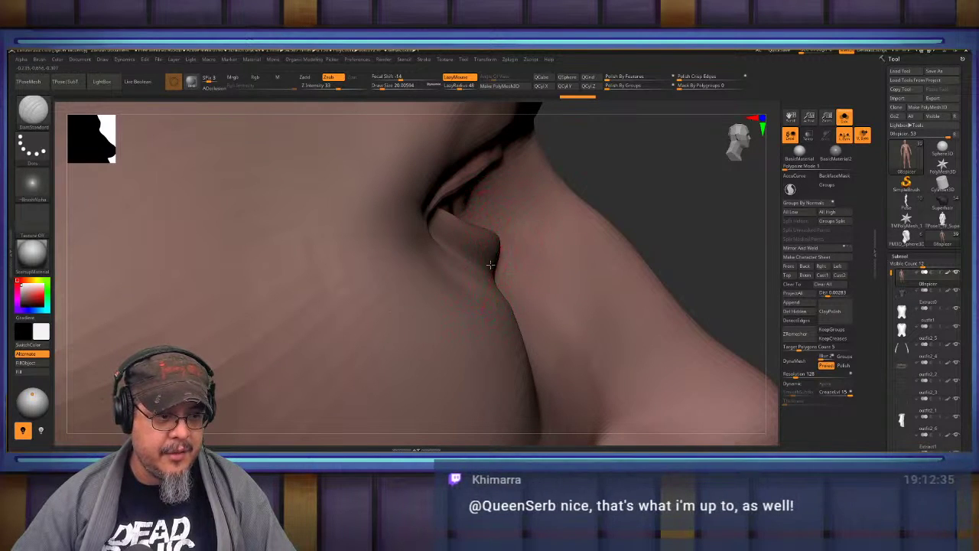
right_click_drag(491, 265, 383, 265)
right_click_drag(545, 265, 494, 253, "ctrl")
right_click_drag(493, 253, 549, 246)
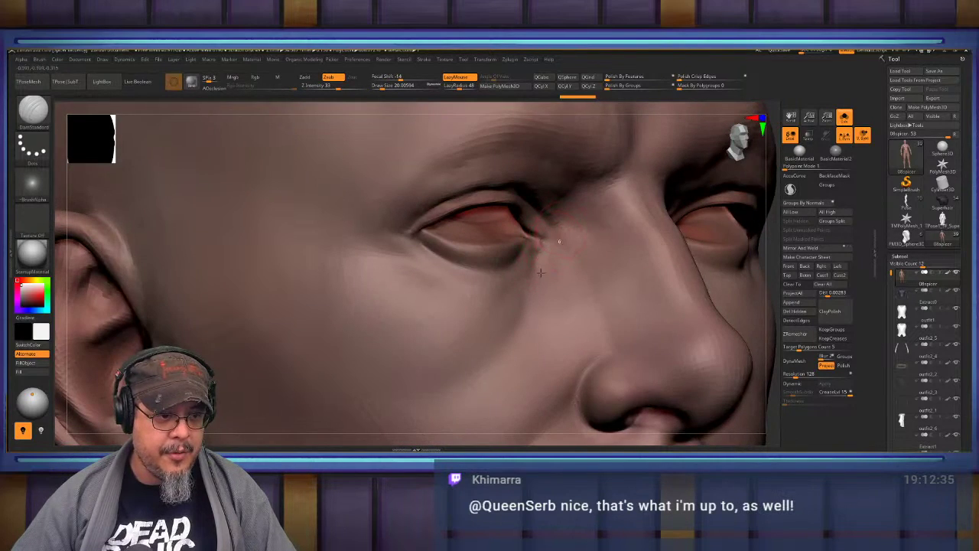
left_click_drag(563, 243, 534, 299)
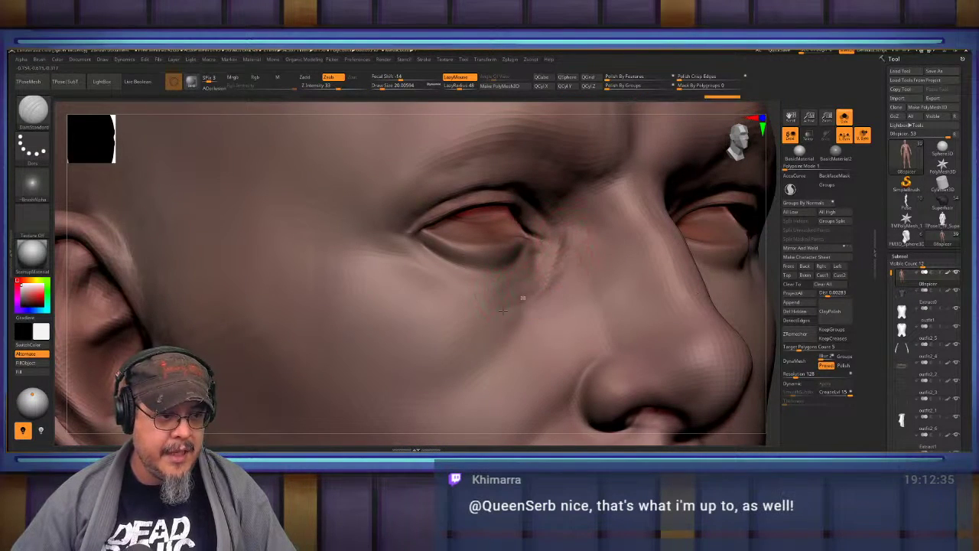
left_click_drag(443, 286, 398, 235)
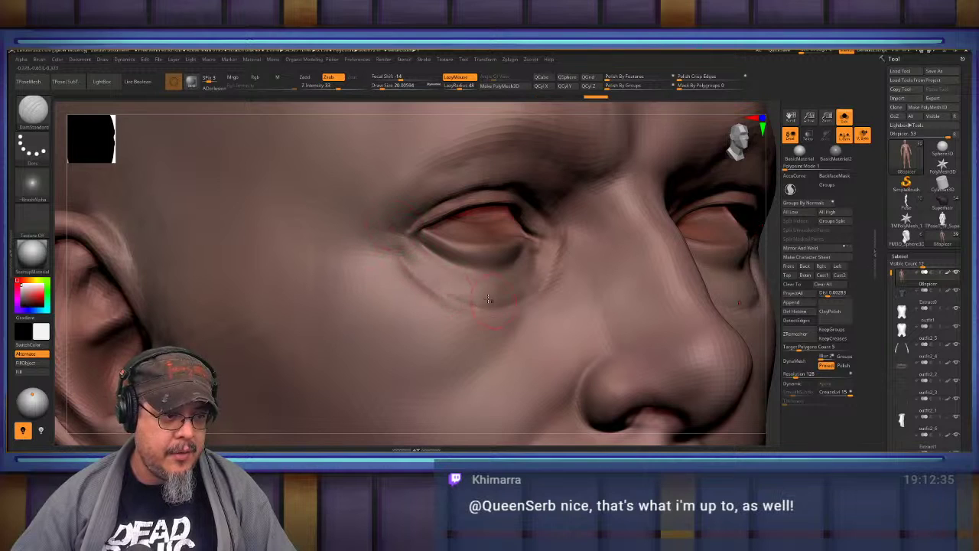
Build up volume around the eye bag with the ClayBuildup brush and smooth the area below the lower eyelid.
right_click_drag(554, 260, 501, 285)
key("b")
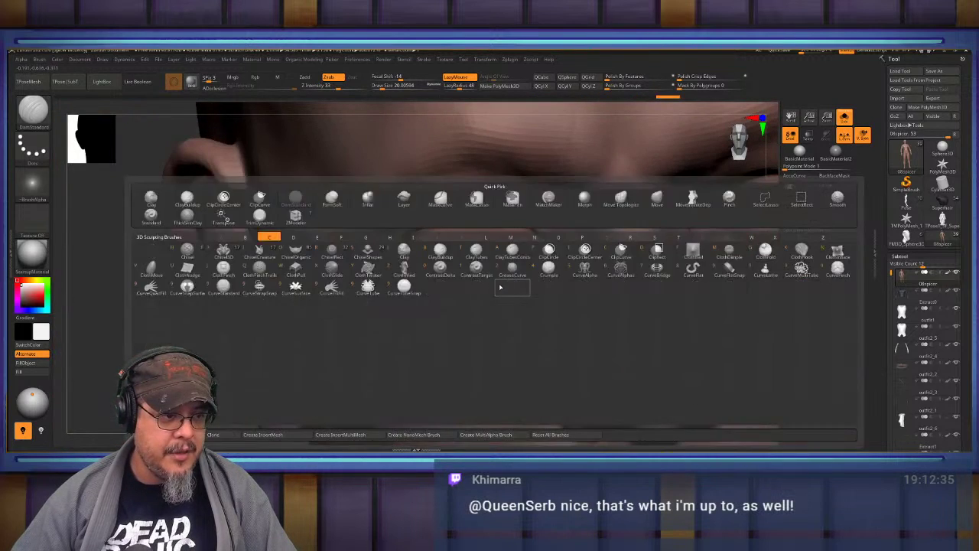
key("c")
key("b")
key("shift")
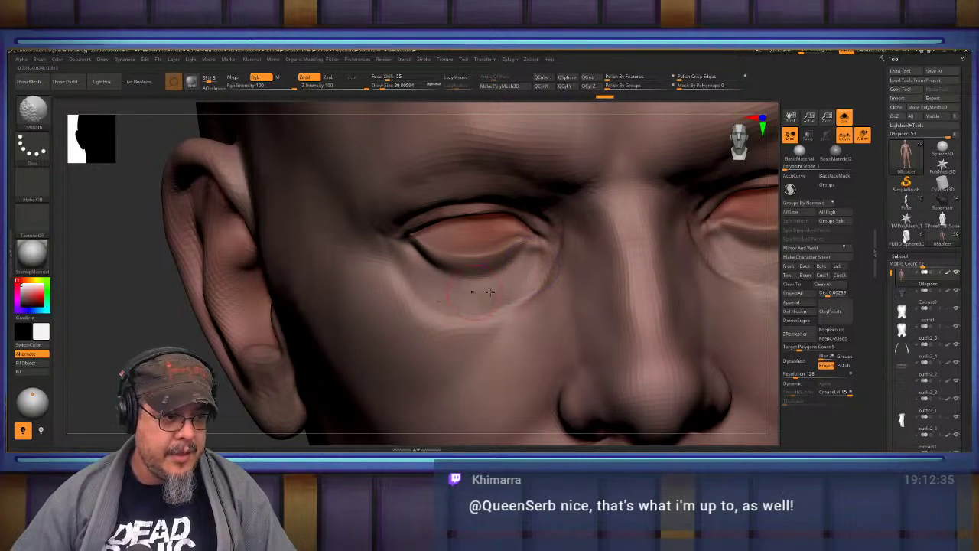
left_click_drag(489, 292, 496, 284, "shift")
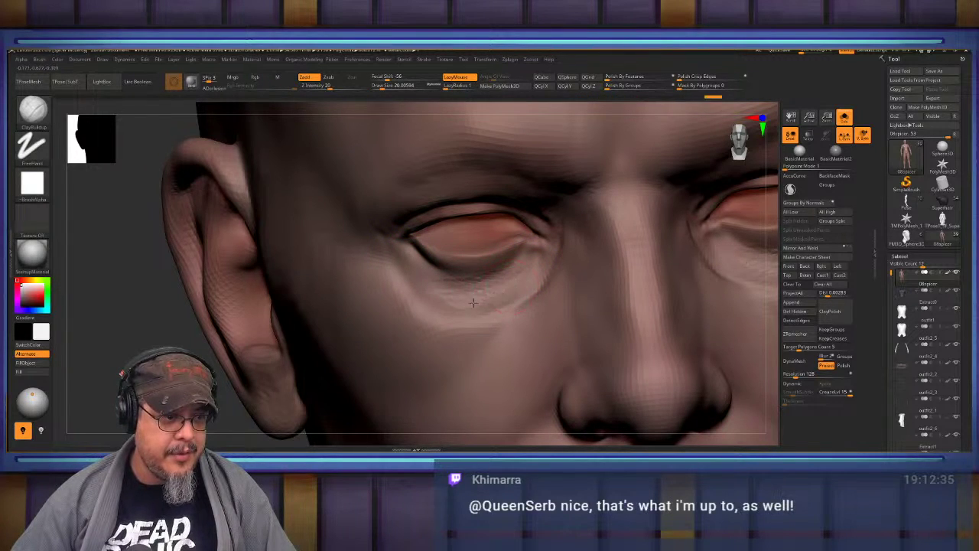
Smooth the eye bag below the lower eyelid out toward the outer eye corner.
key("shift")
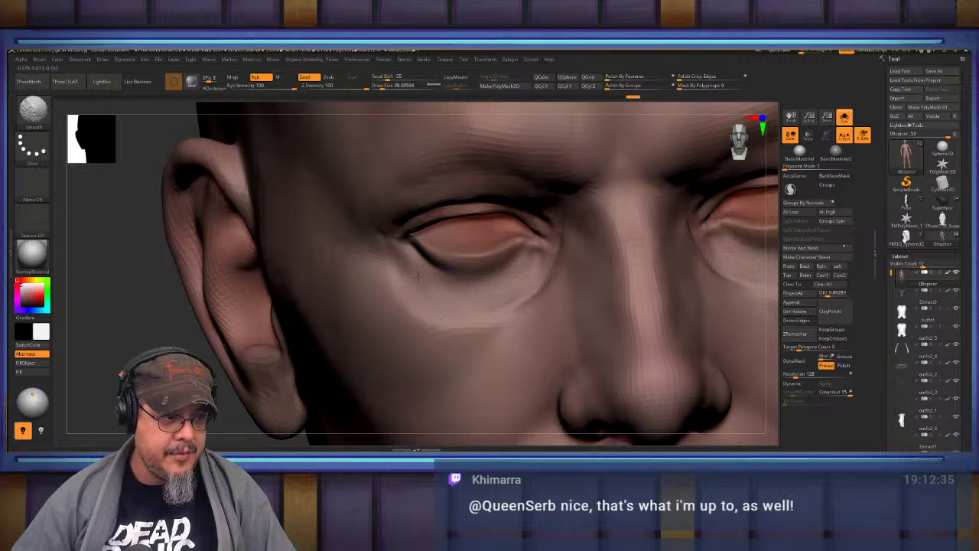
mouse_move(425, 268)
right_mouse_down()
mouse_move(477, 294)
mouse_move(489, 321)
mouse_move(493, 287)
mouse_move(511, 310)
mouse_move(503, 284)
mouse_move(471, 284)
mouse_move(490, 237)
mouse_move(520, 225)
right_mouse_up()
key("shift")
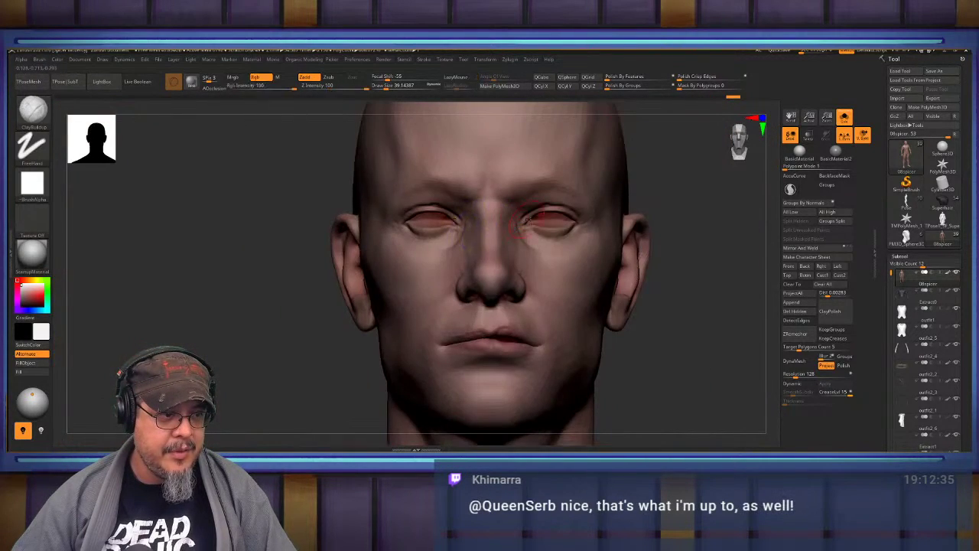
Carve the outer end of the eye bag crease with DamStandard and smooth the area under the brow.
key("ctrl")
mouse_move(589, 240)
right_mouse_down("ctrl")
mouse_move(598, 247)
mouse_move(570, 267)
right_mouse_up("ctrl")
key("b")
key("d")
key("s")
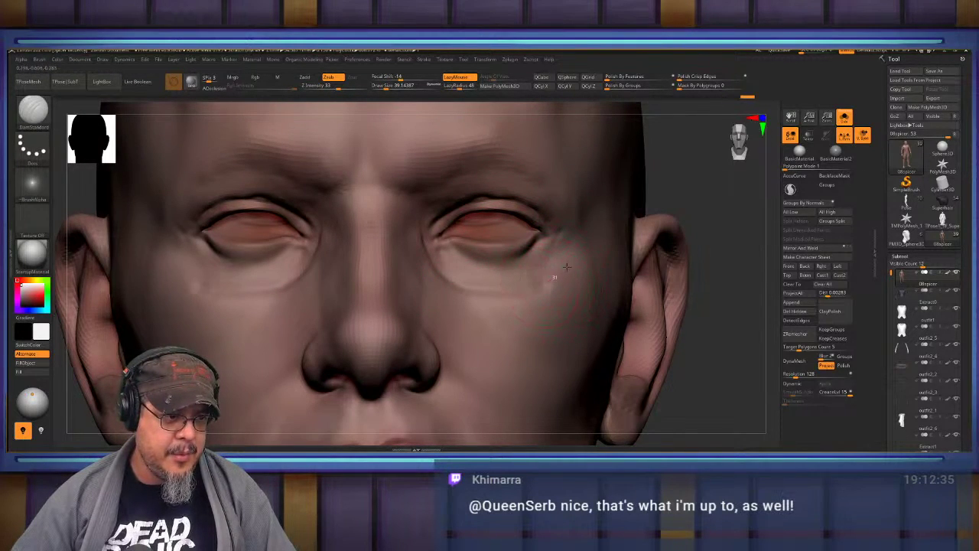
right_click_drag(566, 228, 578, 268, "alt")
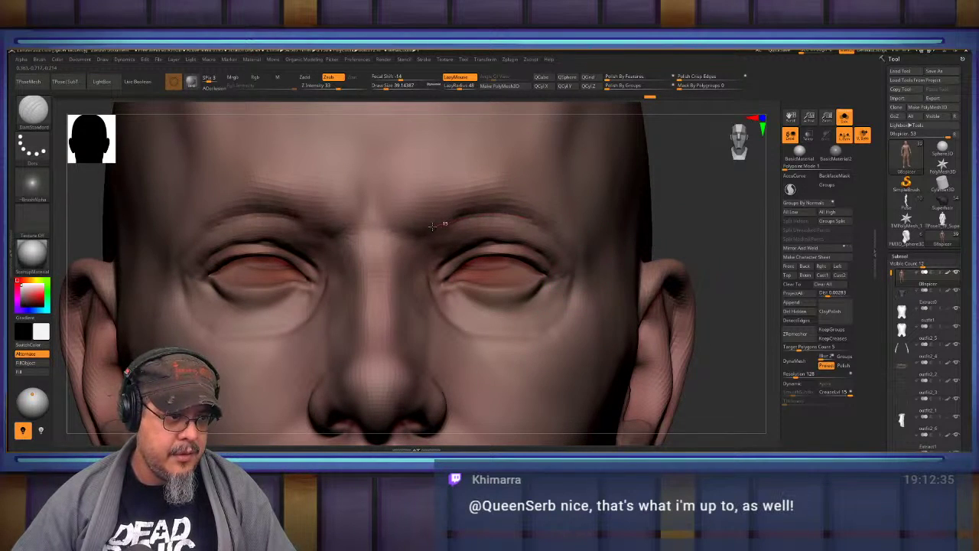
key("shift")
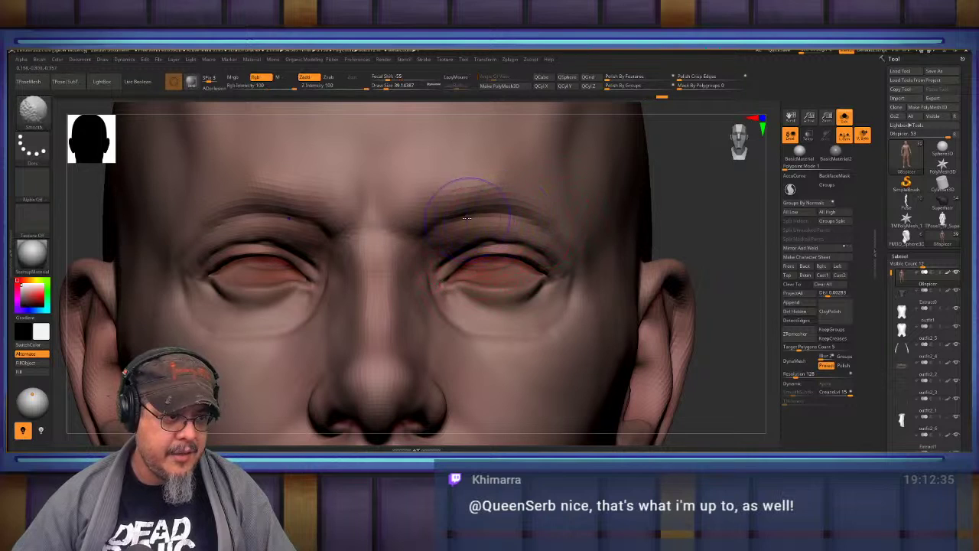
Carve a DamStandard crease from beside the outer eye corner down into the outer edge of the eye bag.
mouse_move(586, 277)
right_mouse_down("ctrl")
mouse_move(569, 276)
mouse_move(565, 233)
mouse_move(574, 267)
right_mouse_up("ctrl")
key("b")
key("c")
key("b")
key("b")
key("f")
key("s")
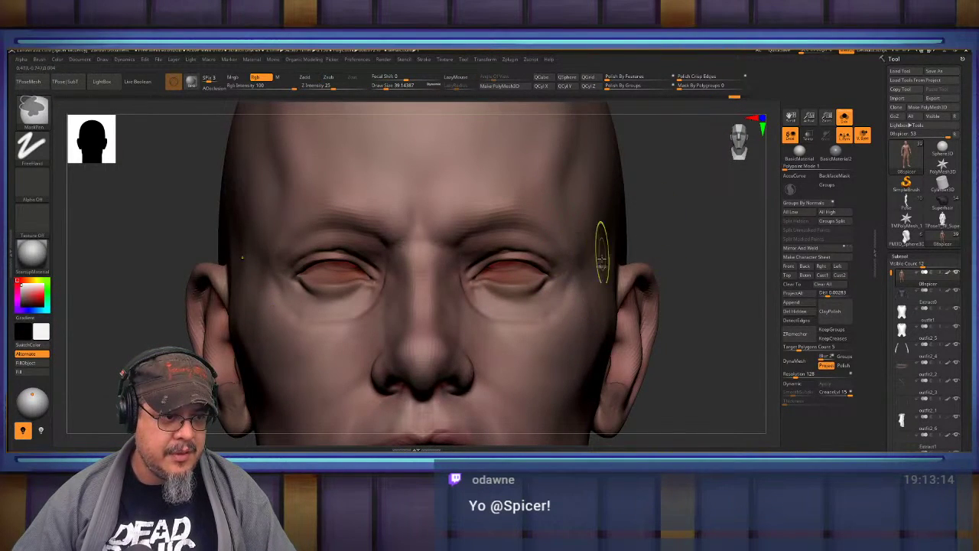
key("b")
key("d")
key("s")
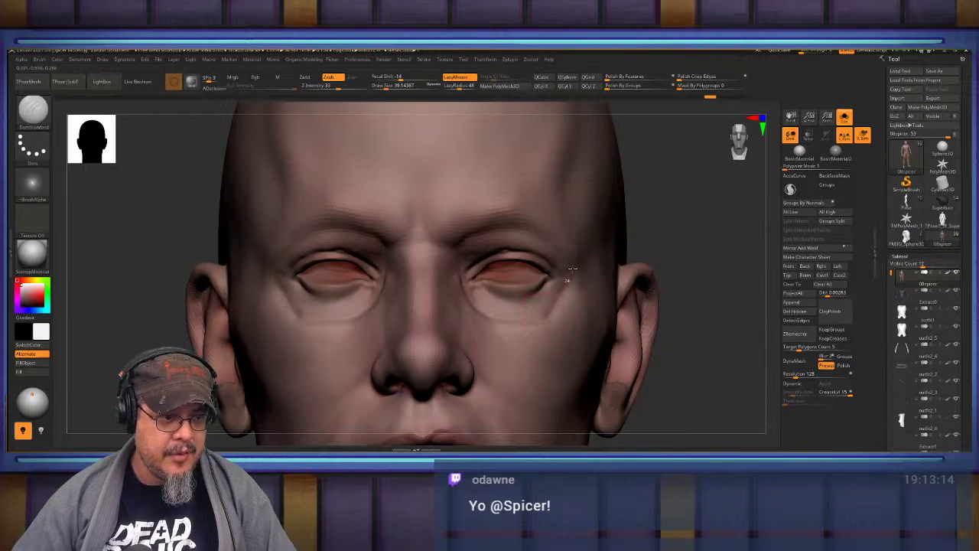
mouse_move(572, 269)
left_mouse_down()
mouse_move(594, 228)
mouse_move(540, 318)
left_mouse_up()
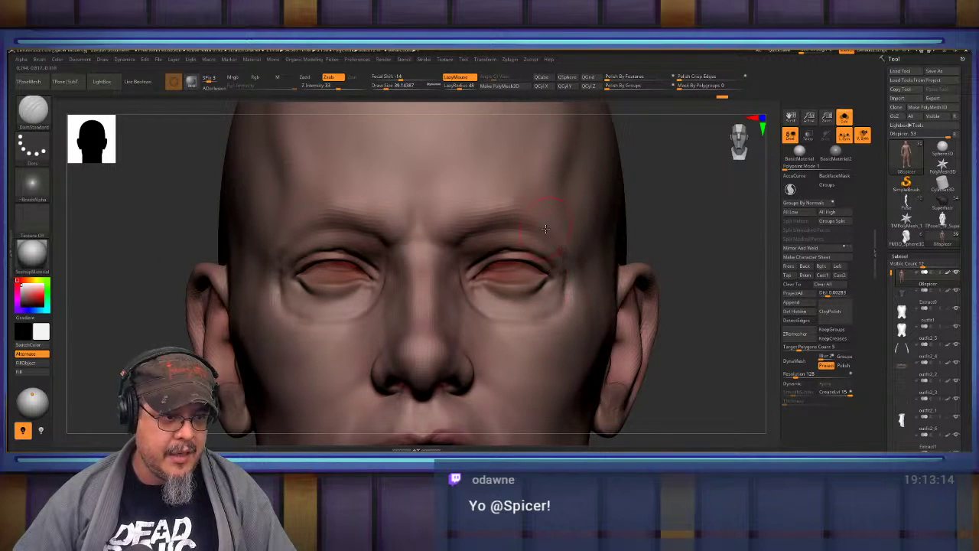
Switch to the Move brush at a draw size of about 62 and adjust the form around the outer eye bag.
right_click_drag(575, 241, 575, 251, "ctrl")
mouse_move(576, 251)
right_mouse_down()
mouse_move(564, 247)
mouse_move(579, 277)
mouse_move(555, 230)
mouse_move(490, 212)
mouse_move(483, 224)
right_mouse_up()
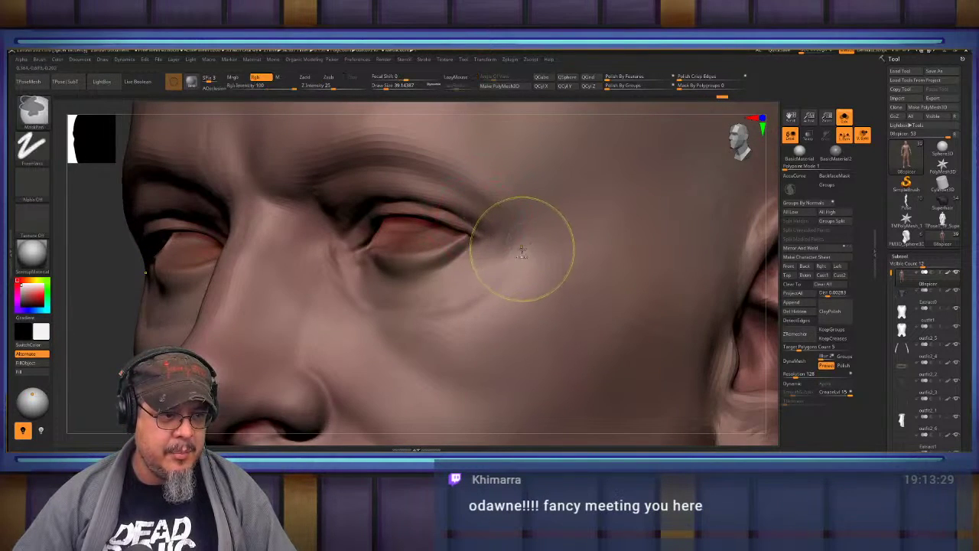
mouse_move(525, 273)
right_mouse_down()
mouse_move(564, 264)
mouse_move(542, 289)
mouse_move(544, 316)
mouse_move(552, 298)
mouse_move(562, 313)
right_mouse_up()
key("b")
key("c")
key("b")
key("b")
key("m")
key("v")
key("s")
left_click_drag(562, 314, 573, 315)
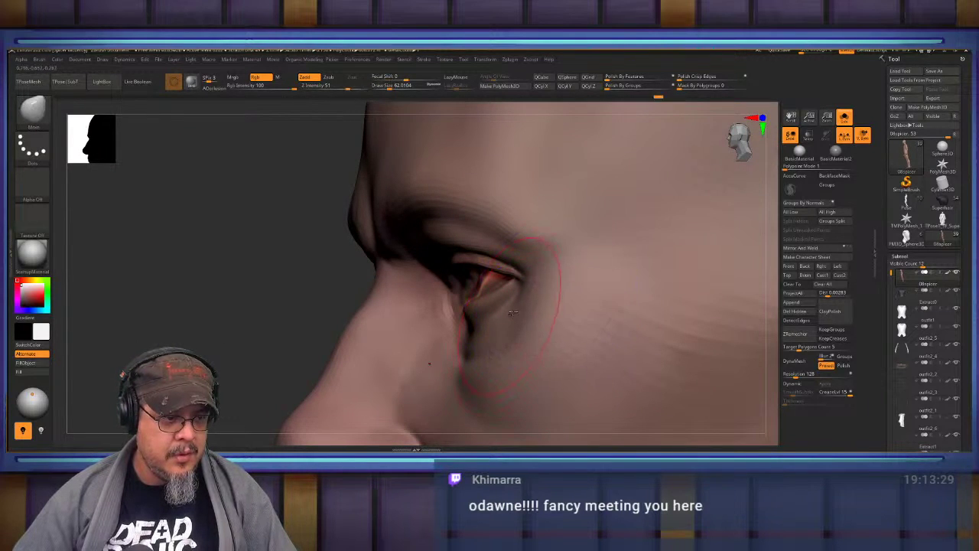
Redefine the outer eye bag crease with DamStandard and smooth the bag into the upper cheek.
right_click_drag(545, 332, 554, 299)
key("b")
key("d")
key("s")
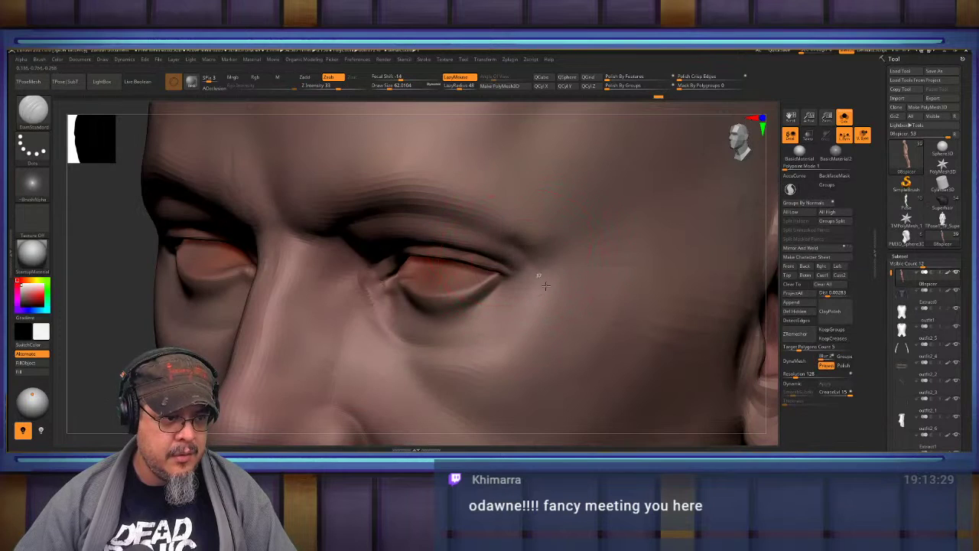
key("shift")
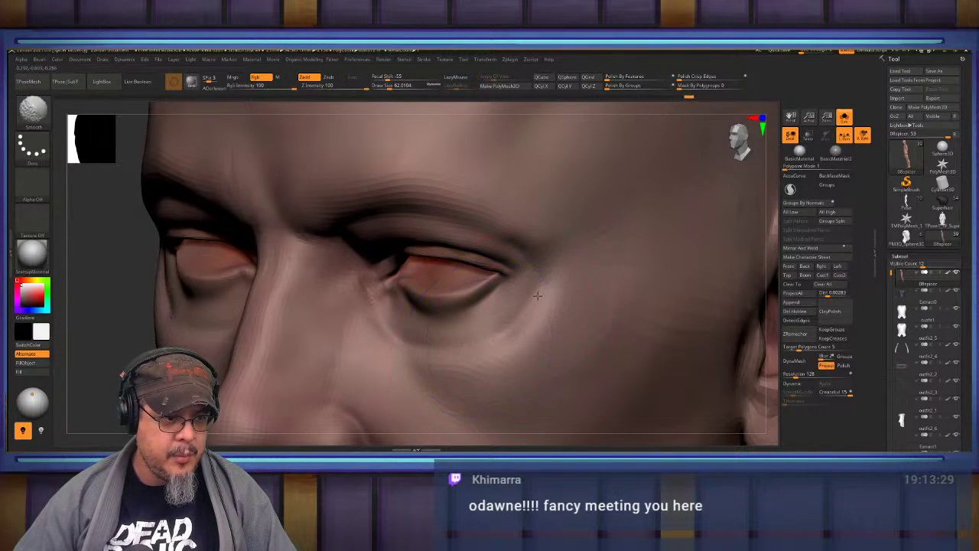
mouse_move(508, 331)
left_mouse_down("shift")
mouse_move(375, 315)
mouse_move(403, 346)
left_mouse_up("shift")
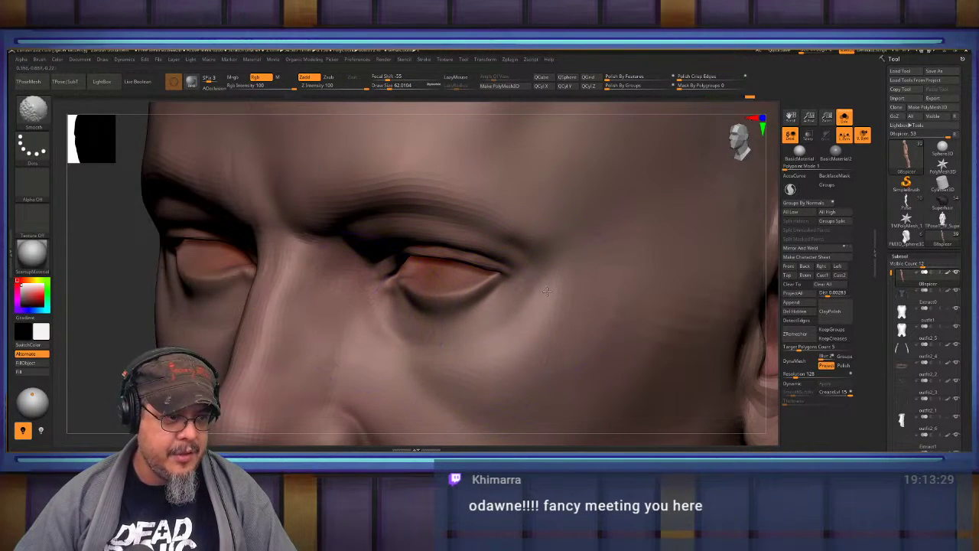
Examine the whole figure and the head from the front and in side profile.
mouse_move(547, 292)
right_mouse_down()
mouse_move(553, 281)
mouse_move(543, 273)
right_mouse_up()
key("f")
right_click_drag(530, 201, 585, 296, "alt")
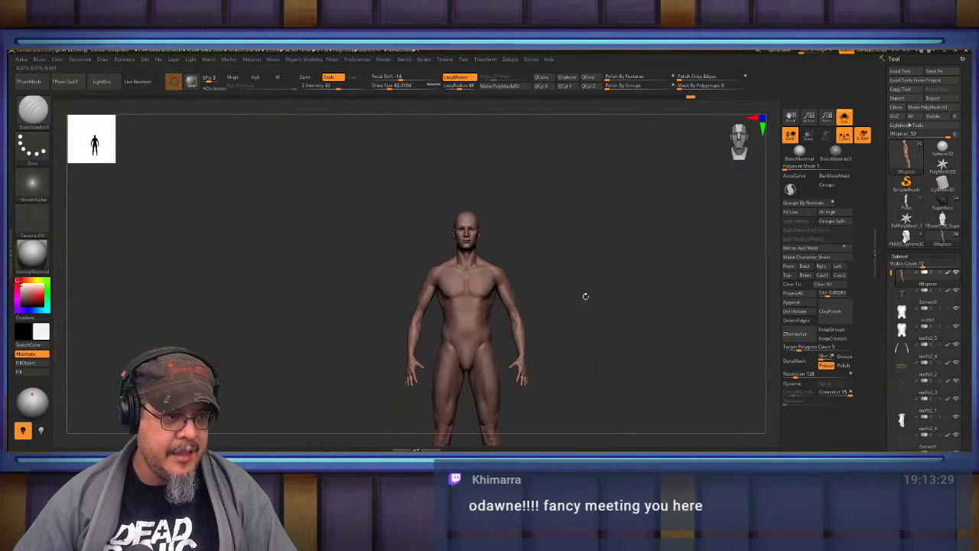
left_click_drag(585, 297, 628, 289, "alt")
left_click_drag(528, 241, 652, 308, "alt")
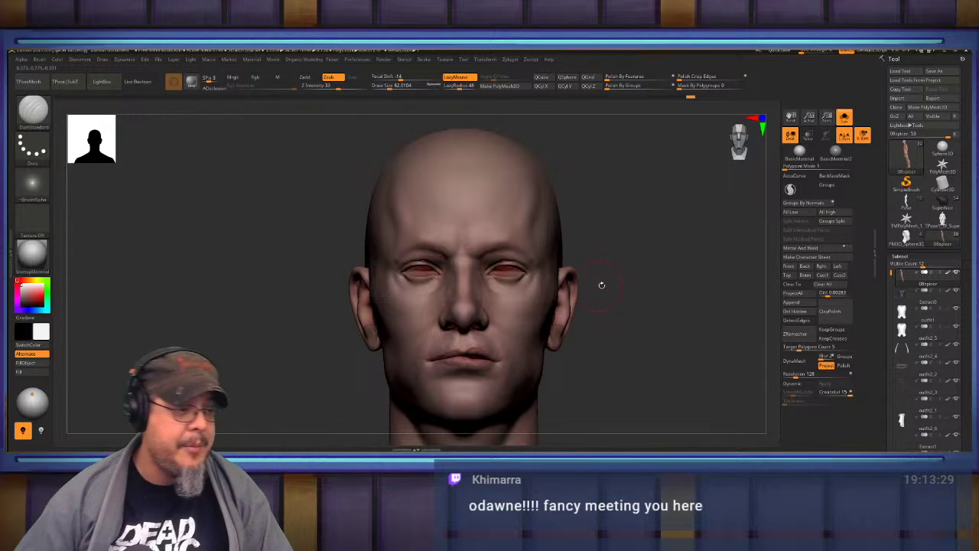
right_click_drag(602, 286, 660, 282)
right_click_drag(466, 269, 393, 229, "alt")
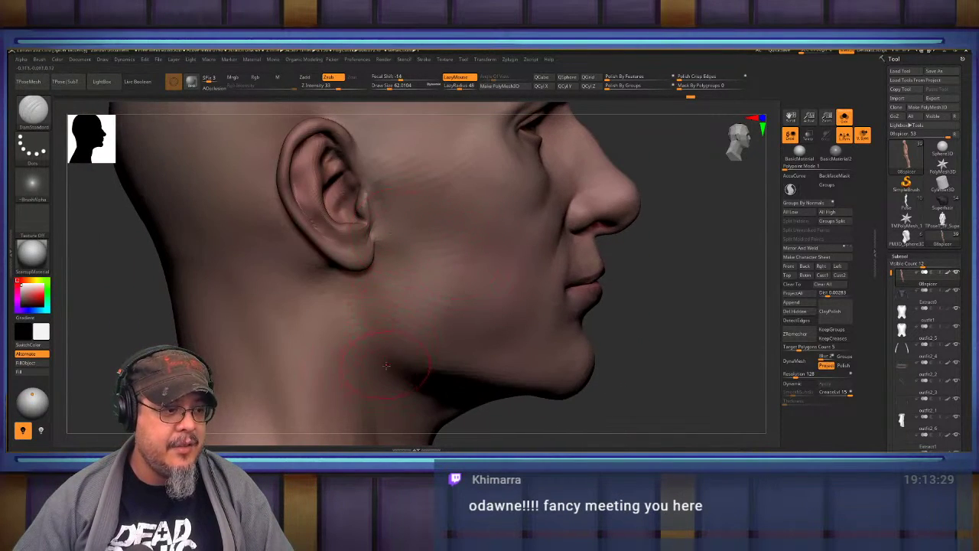
Undo the trial stroke and carve the back edge of the jaw from the earlobe to the jaw corner with DamStandard.
left_click_drag(386, 365, 345, 254)
key("ctrl+z")
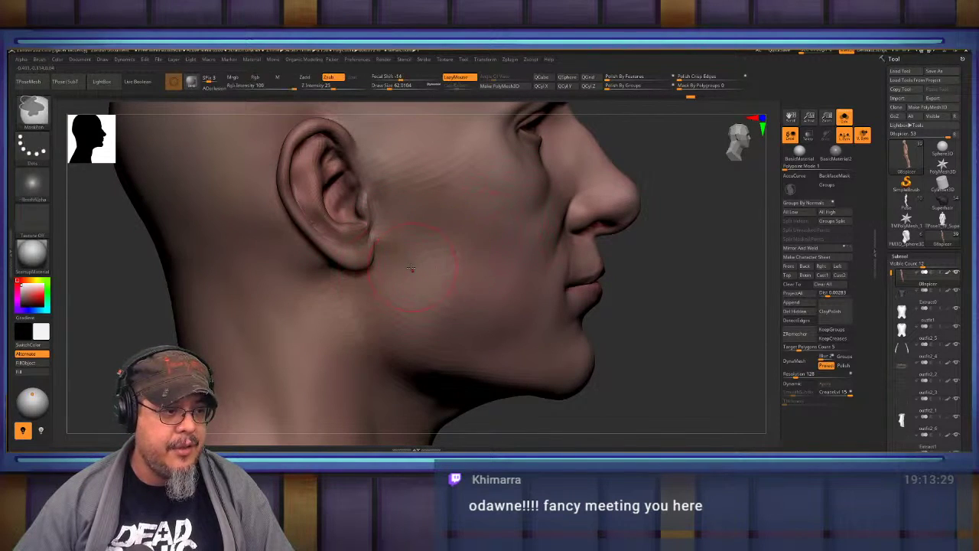
right_click_drag(409, 266, 380, 243)
left_click_drag(391, 298, 404, 348)
left_click_drag(377, 246, 407, 363)
left_click_drag(380, 237, 413, 356)
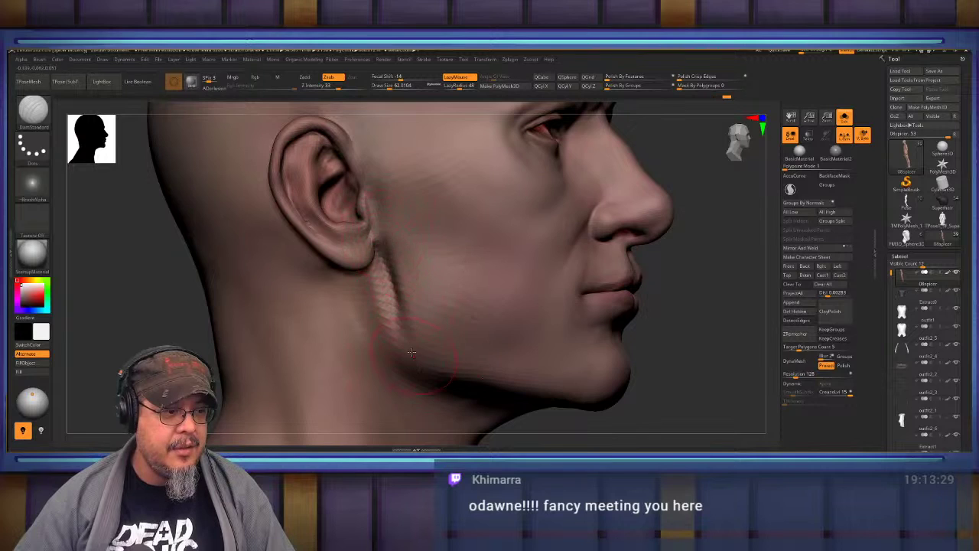
left_click_drag(384, 268, 400, 356)
mouse_move(386, 295)
left_mouse_down()
mouse_move(440, 376)
mouse_move(387, 318)
mouse_move(385, 275)
left_mouse_up()
mouse_move(374, 328)
left_mouse_down("shift")
mouse_move(392, 285)
mouse_move(425, 360)
left_mouse_up("shift")
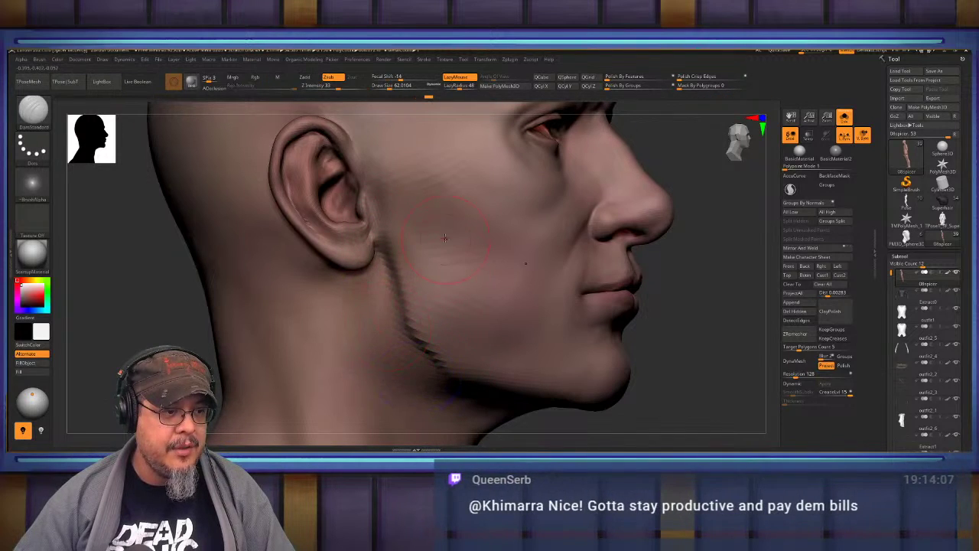
Build up the rear of the jaw from the earlobe around the jaw corner with ClayBuildup and smooth it.
key("b")
key("c")
key("b")
mouse_move(392, 239)
left_mouse_down()
mouse_move(402, 330)
mouse_move(469, 379)
left_mouse_up()
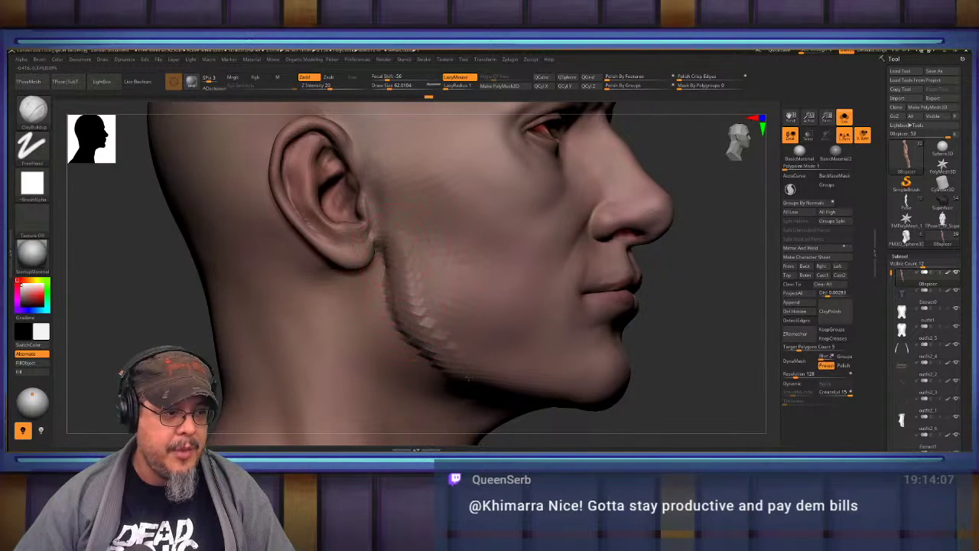
left_click_drag(422, 257, 422, 324, "shift")
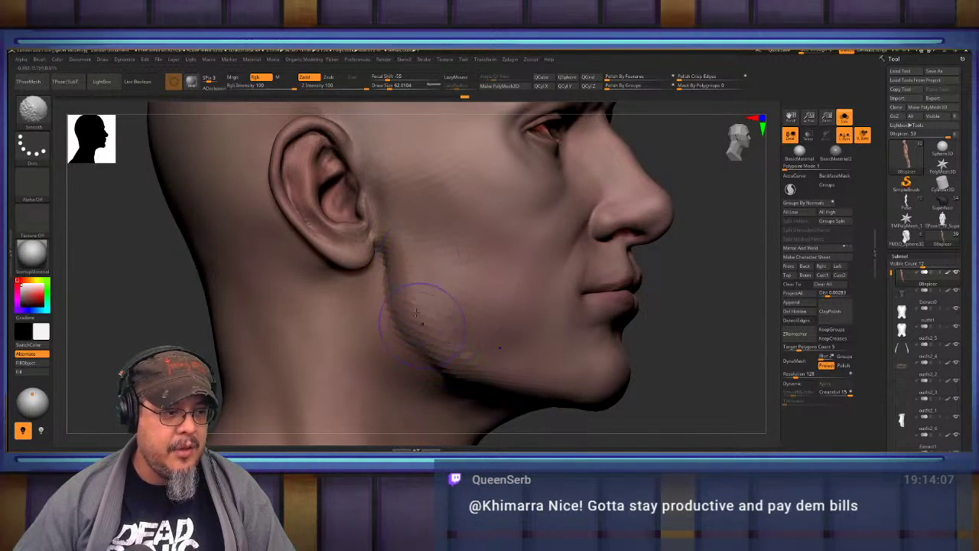
right_click_drag(420, 313, 447, 295)
key("shift")
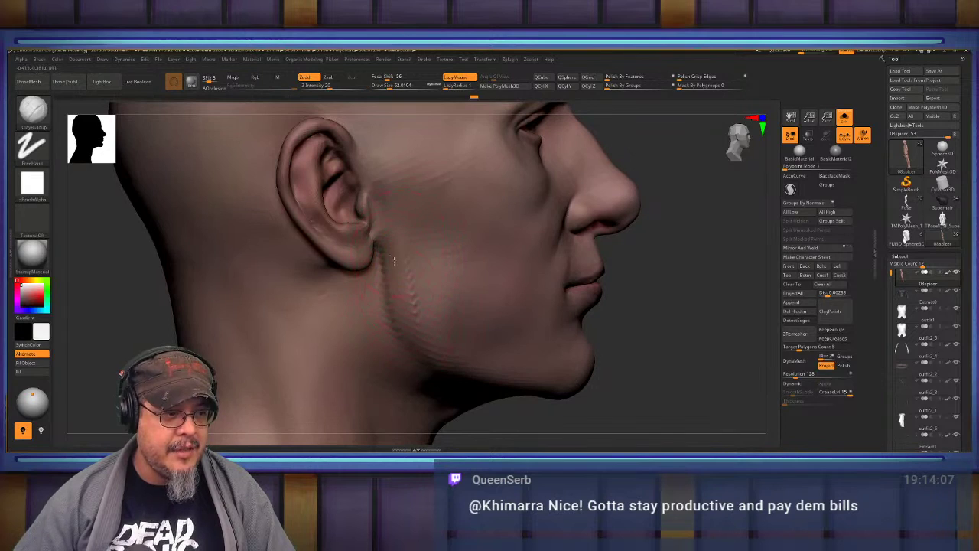
right_click_drag(406, 338, 418, 349)
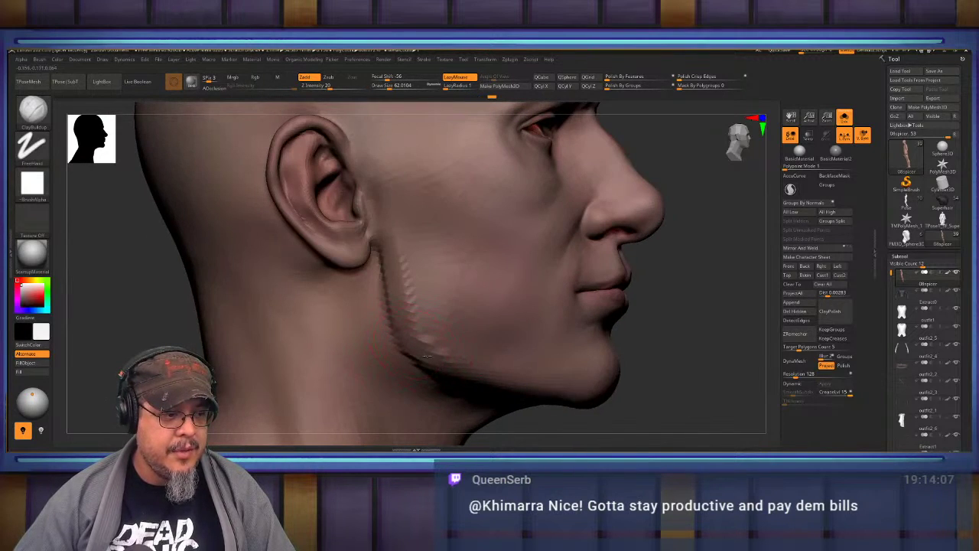
key("shift")
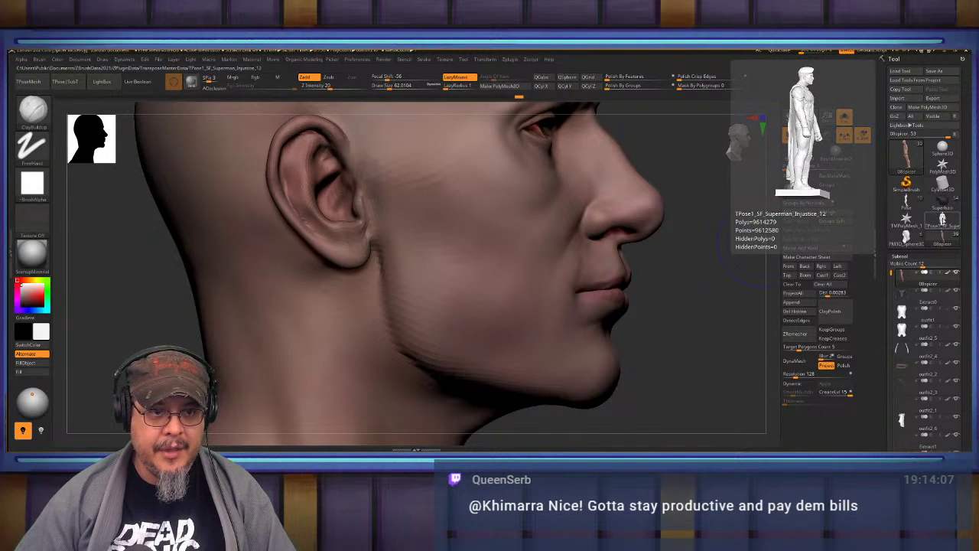
Switch to the finished Superman model with all its parts shown and examine its jawline from the side and three-quarter view.
left_click(941, 221)
right_click_drag(421, 184, 500, 278, "alt")
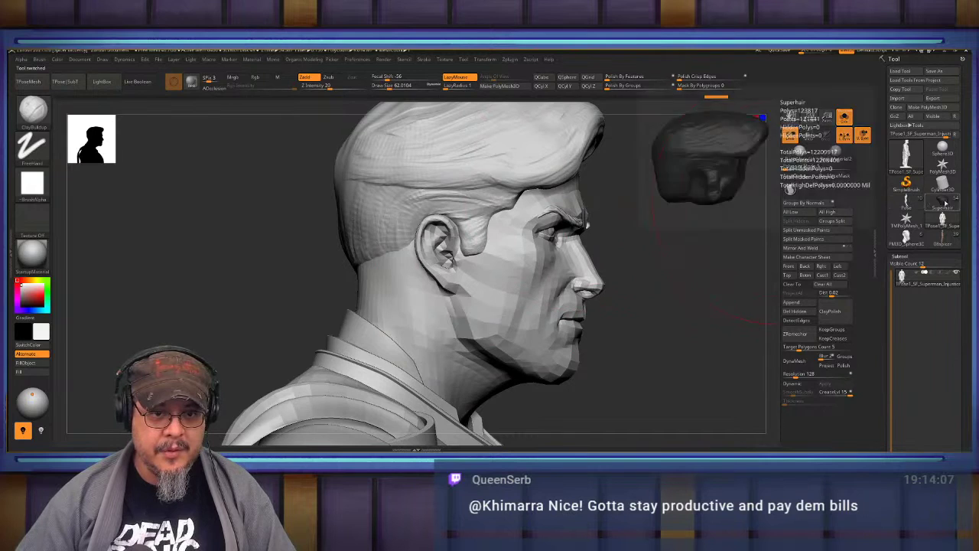
left_click(907, 202)
left_click(849, 119)
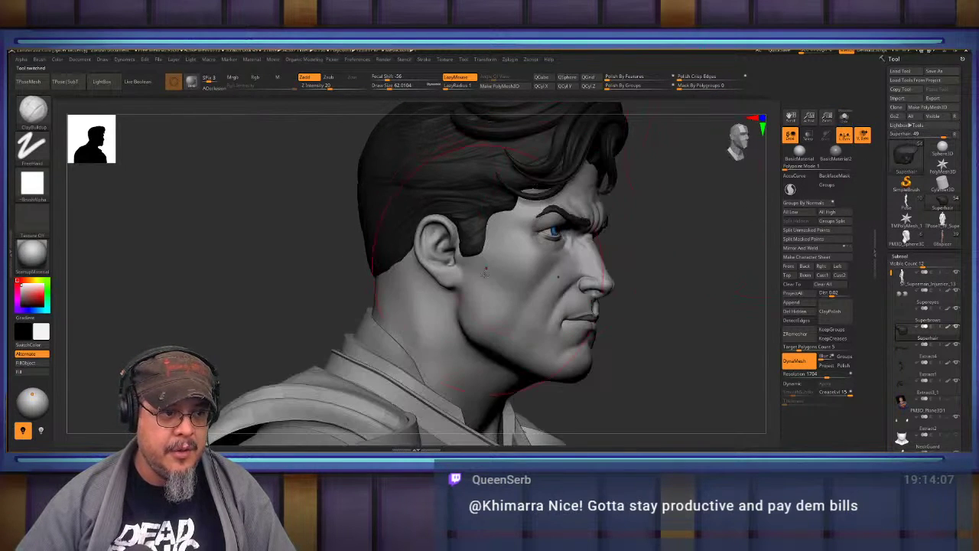
right_click_drag(498, 293, 458, 310)
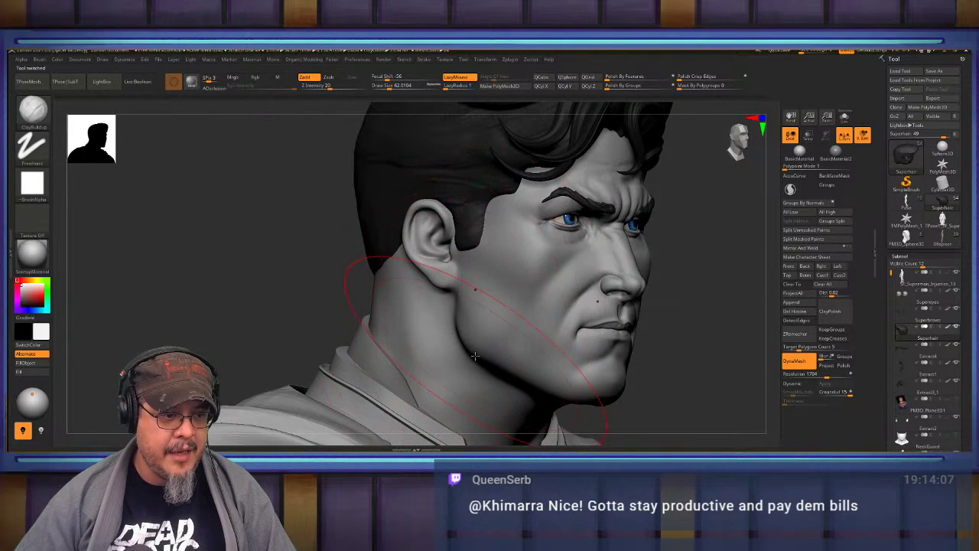
right_click_drag(475, 306, 707, 264)
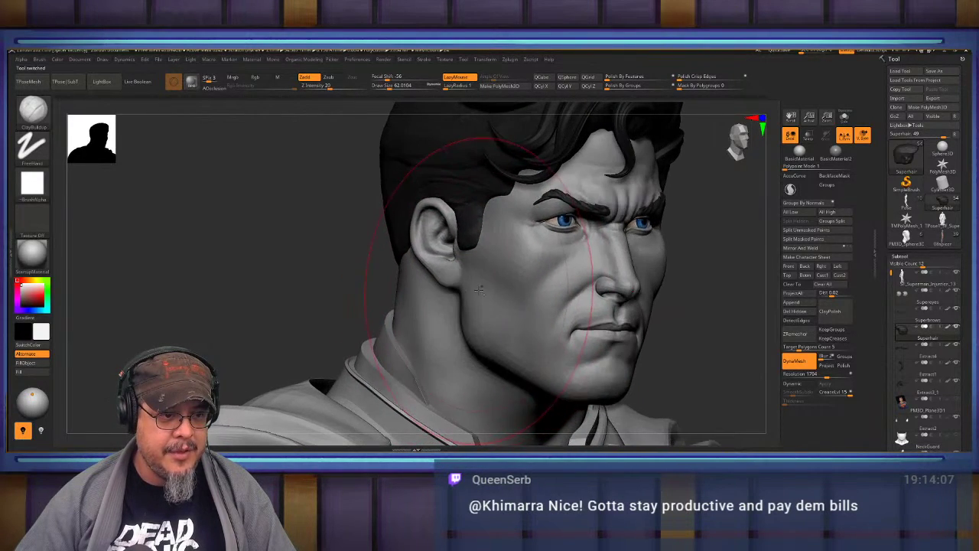
Switch back to the community character and isolate its body with Solo mode.
left_click(947, 242)
right_click_drag(437, 276, 505, 428)
key("f")
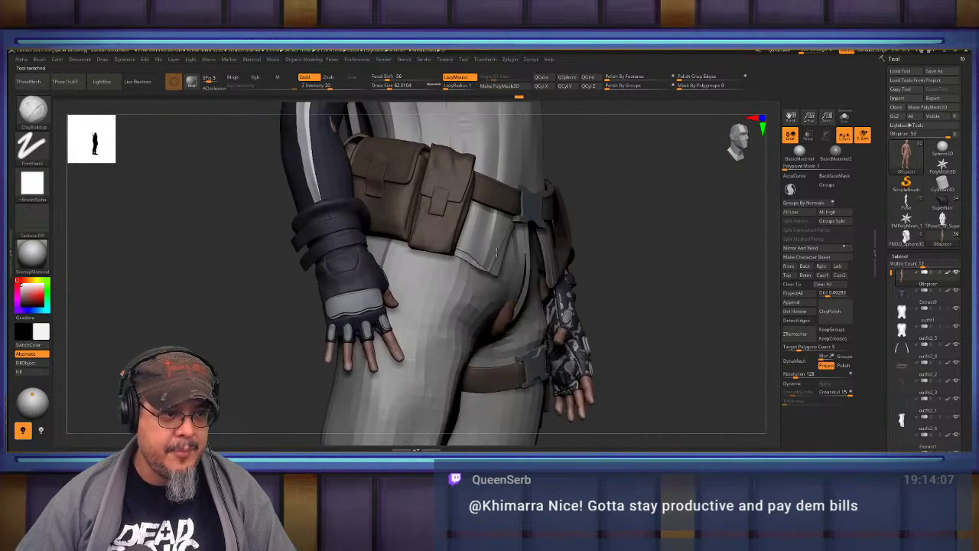
right_click_drag(461, 222, 466, 382, "alt")
right_click_drag(466, 193, 475, 395, "alt")
left_click(845, 120)
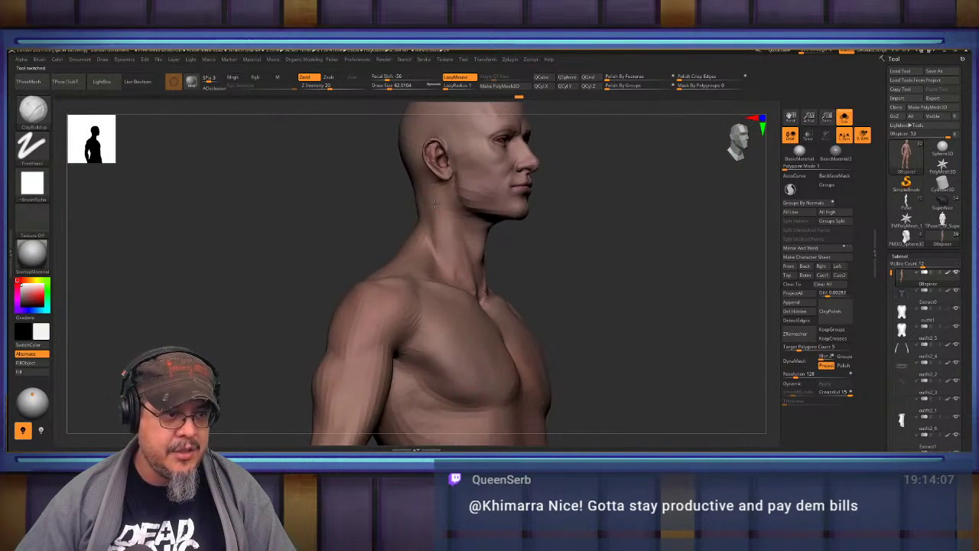
Build up the jaw corner and the lower jaw edge toward the chin with ClayBuildup and smooth both.
right_click_drag(465, 283, 471, 352, "ctrl")
right_click_drag(470, 119, 399, 339, "alt")
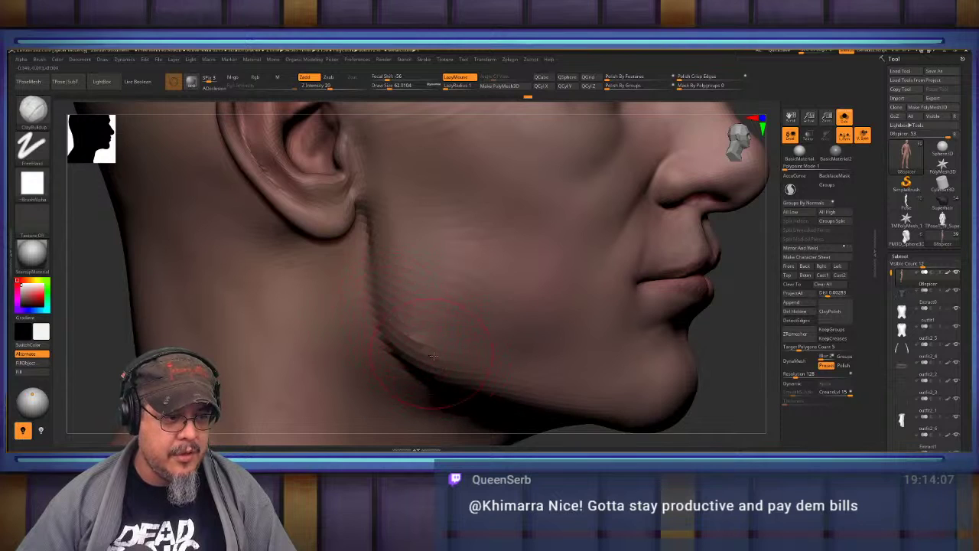
key("shift")
left_click_drag(401, 211, 400, 312, "shift")
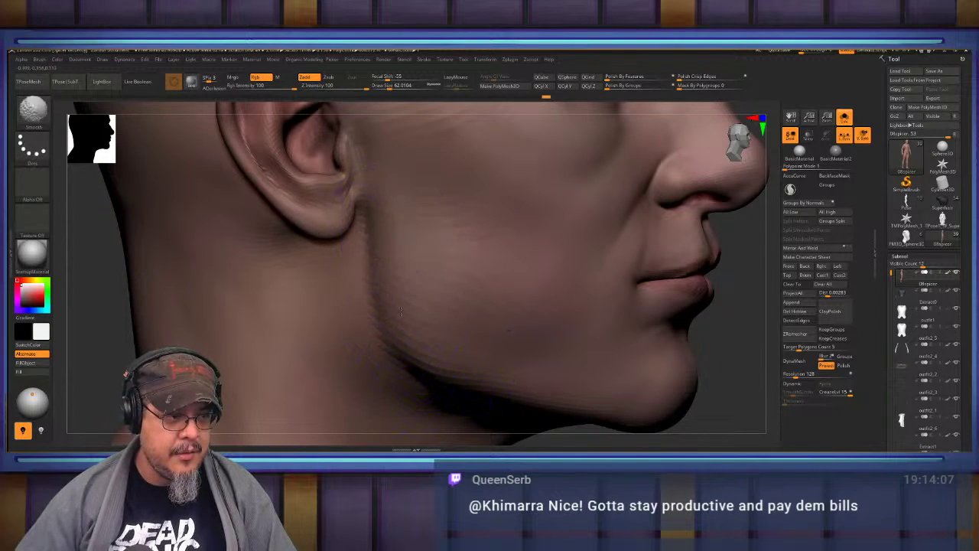
right_click_drag(475, 388, 351, 261, "alt")
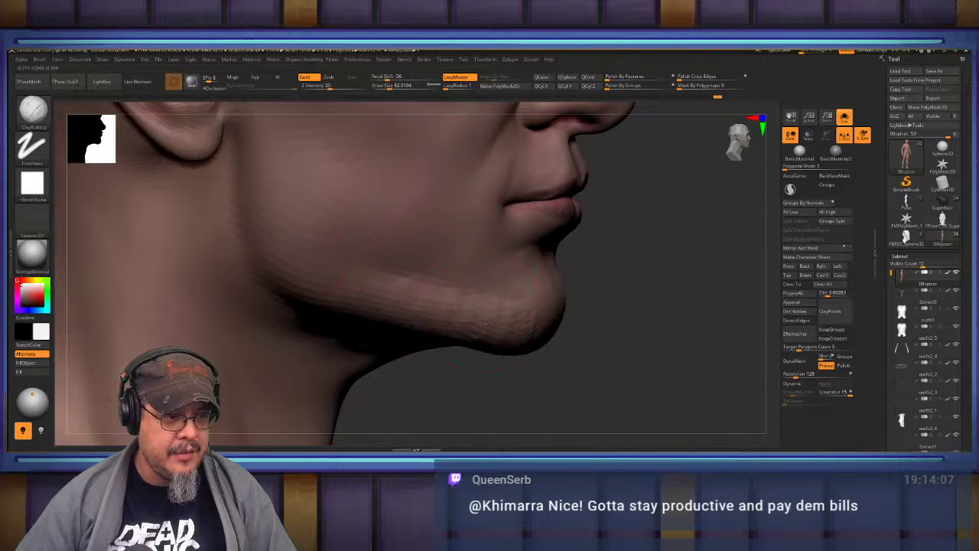
key("shift")
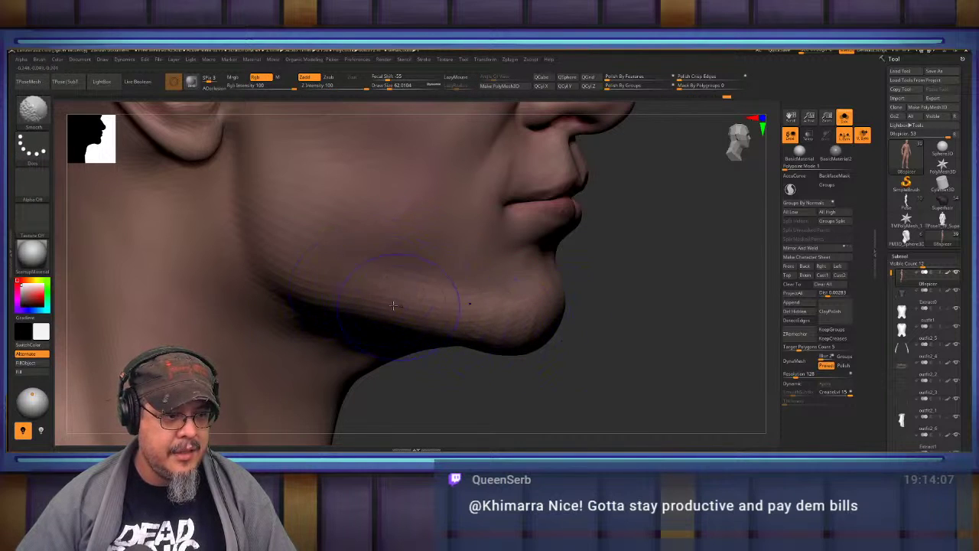
Carve the crease below the lower lip and around the chin pad with the DamStandard brush.
mouse_move(547, 267)
right_mouse_down()
mouse_move(441, 265)
mouse_move(398, 275)
mouse_move(448, 264)
mouse_move(475, 284)
mouse_move(464, 293)
mouse_move(482, 277)
right_mouse_up()
key("b")
key("d")
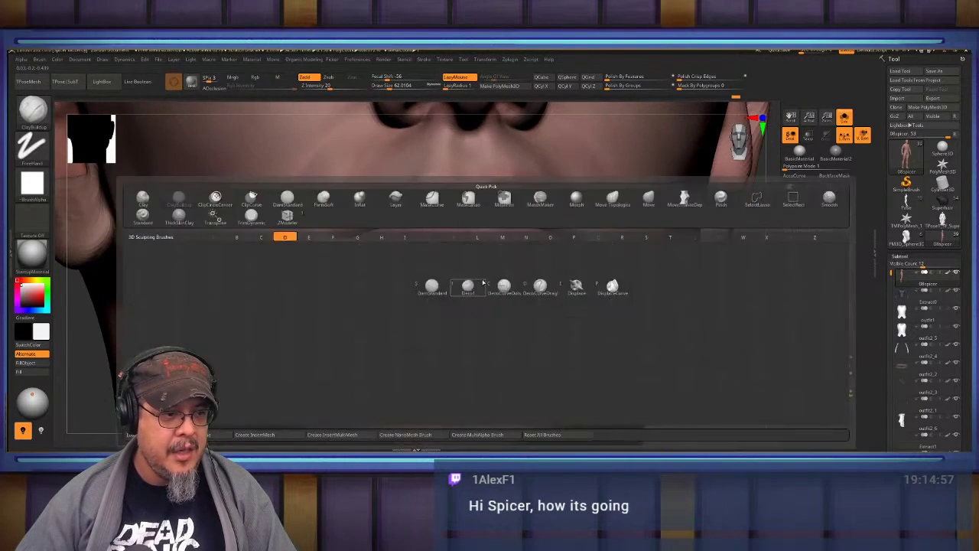
key("s")
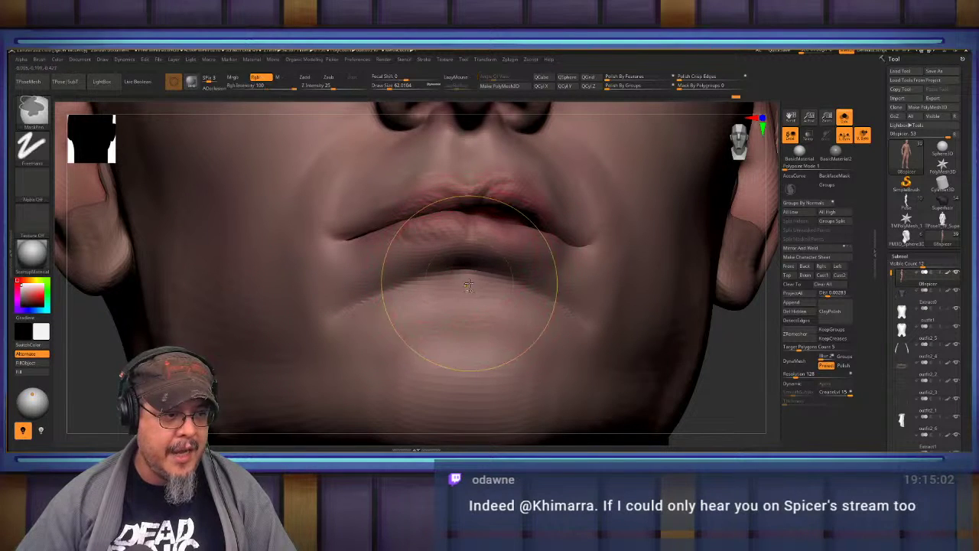
key("ctrl+z")
mouse_move(468, 271)
left_mouse_down()
mouse_move(407, 300)
mouse_move(382, 330)
left_mouse_up()
right_click_drag(428, 296, 497, 300)
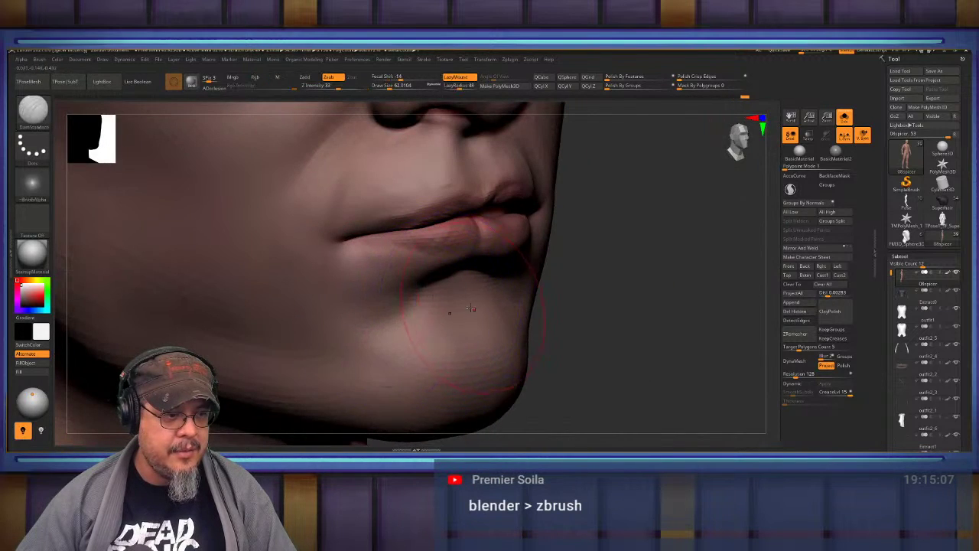
Build up the sides of the chin pad below the lower lip with ClayBuildup at a draw size of about 49.
key("b")
key("c")
key("b")
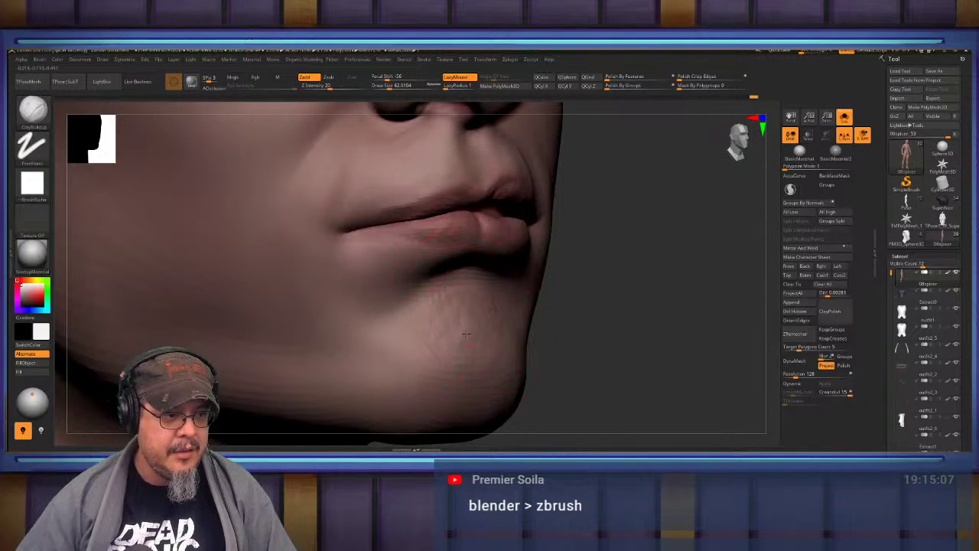
right_click_drag(467, 333, 457, 279, "shift")
key("s")
mouse_move(466, 284)
left_mouse_down()
mouse_move(440, 321)
mouse_move(439, 343)
mouse_move(463, 375)
mouse_move(448, 350)
left_mouse_up()
right_click_drag(448, 349, 448, 290)
left_click_drag(441, 286, 440, 358)
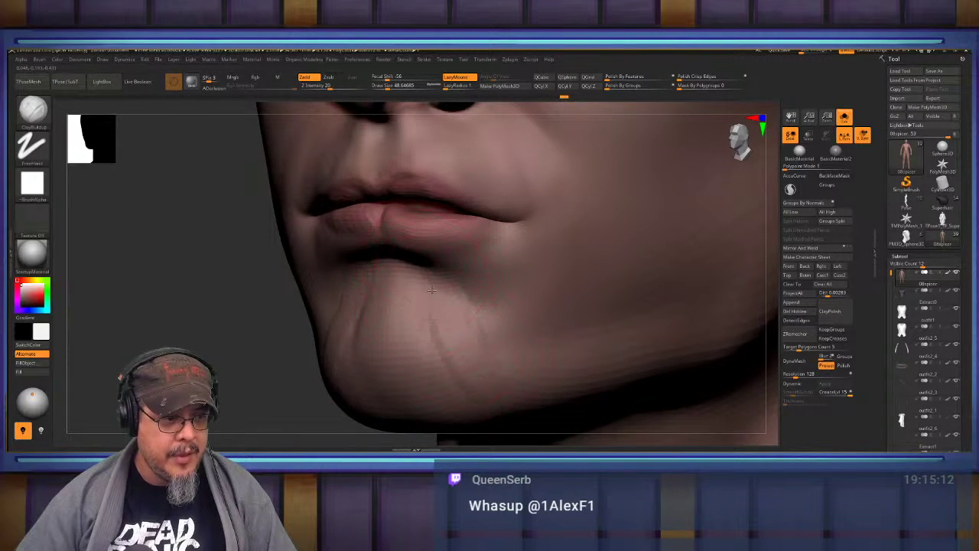
left_click_drag(429, 320, 455, 371)
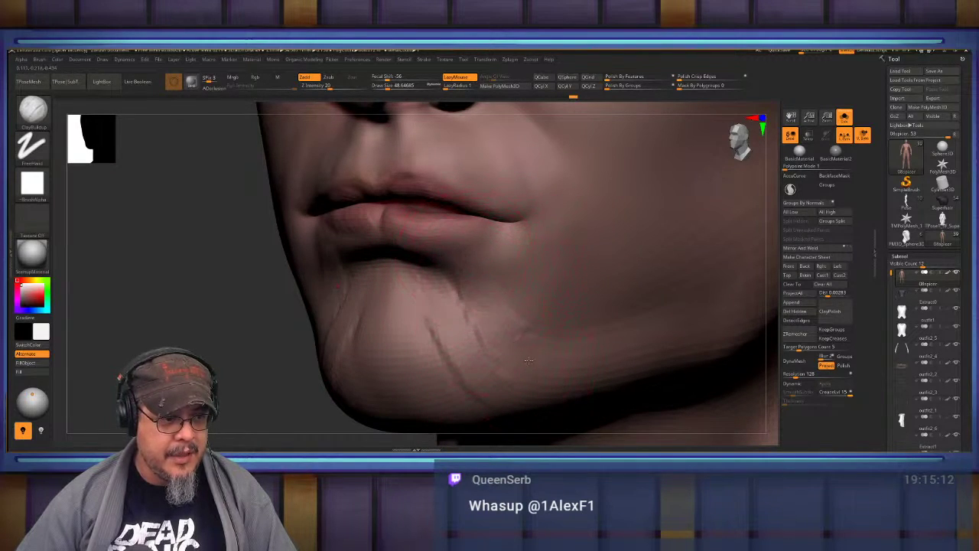
Build up the area from the mouth corner down to the jaw edge with ClayBuildup and smooth it into the chin.
right_click_drag(546, 378, 479, 242)
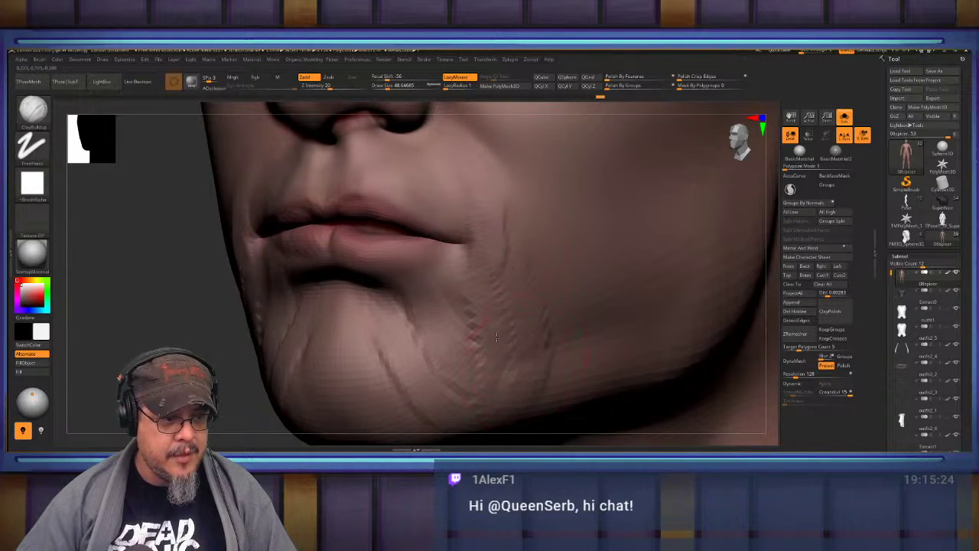
left_click_drag(497, 336, 498, 375)
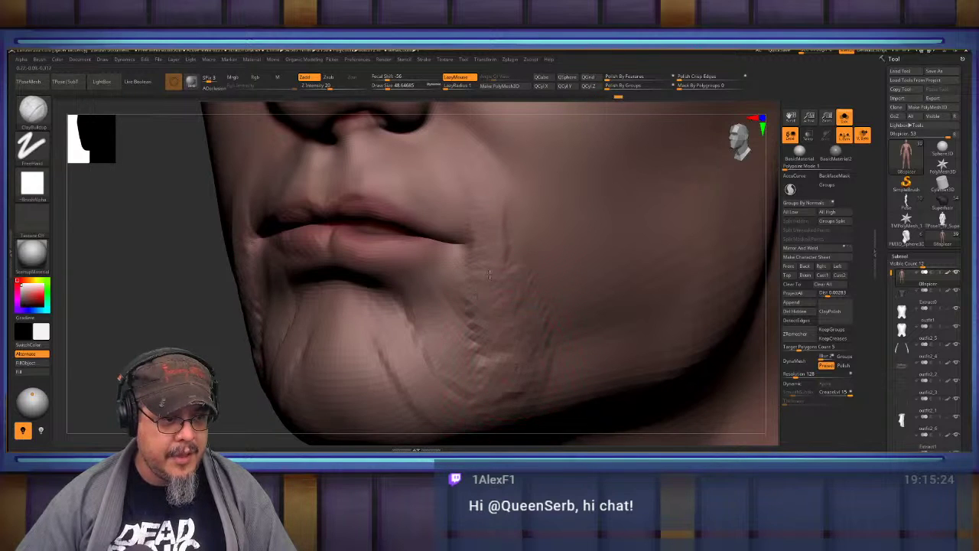
key("shift")
left_click_drag(420, 291, 347, 308, "shift")
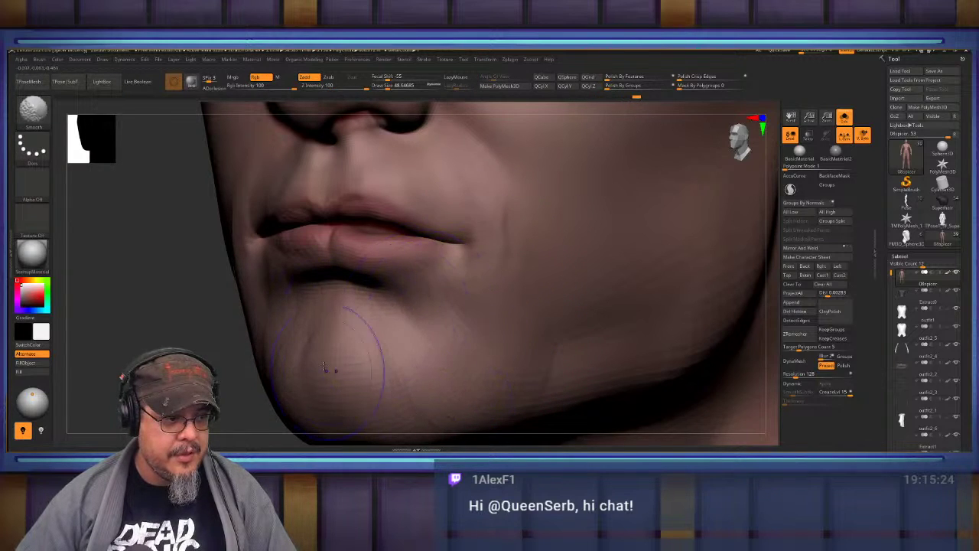
Build up the upper lip area directly below the nostril wing and smooth it.
mouse_move(270, 358)
right_mouse_down()
mouse_move(376, 293)
mouse_move(474, 294)
mouse_move(403, 312)
mouse_move(470, 268)
mouse_move(476, 277)
mouse_move(444, 285)
right_mouse_up()
key("shift")
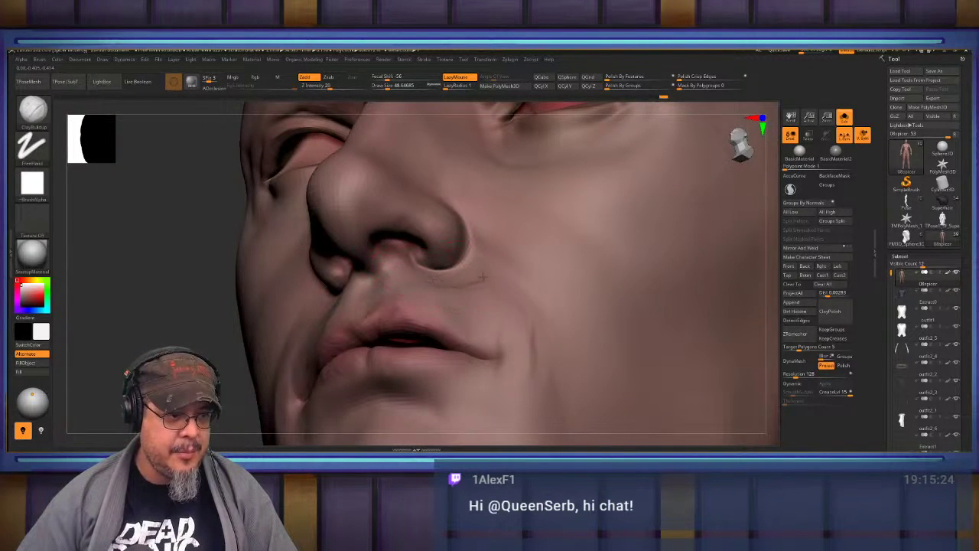
left_click_drag(496, 276, 457, 278, "shift")
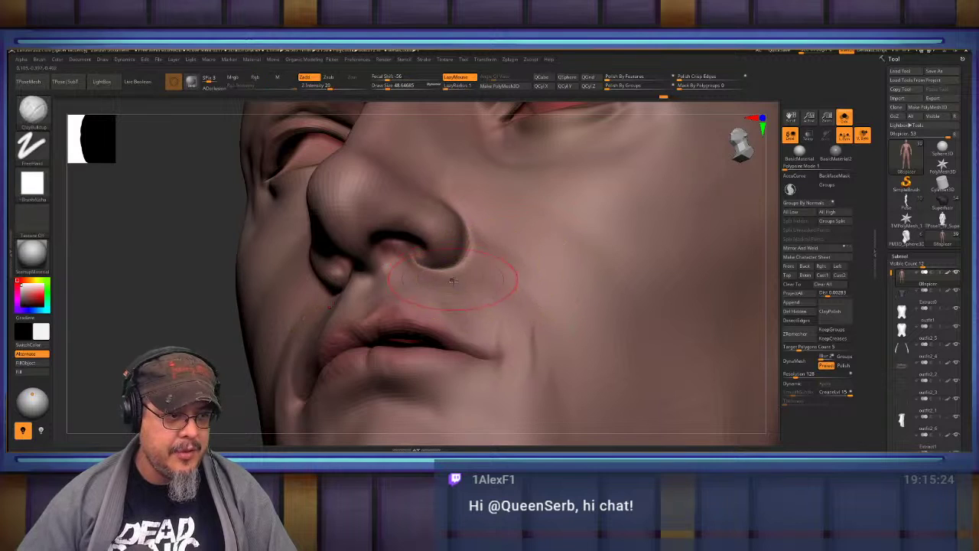
Sketch the ring of muscle around the mouth with ClayBuildup strokes and undo it.
mouse_move(454, 278)
right_mouse_down()
mouse_move(459, 295)
mouse_move(449, 258)
mouse_move(415, 263)
right_mouse_up()
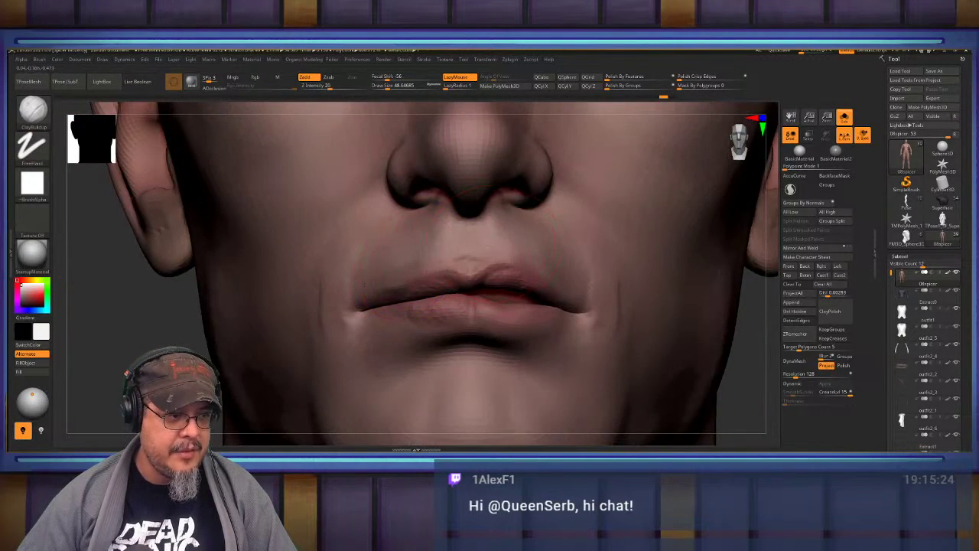
mouse_move(497, 248)
left_mouse_down()
mouse_move(535, 382)
mouse_move(559, 229)
mouse_move(578, 329)
mouse_move(583, 268)
left_mouse_up()
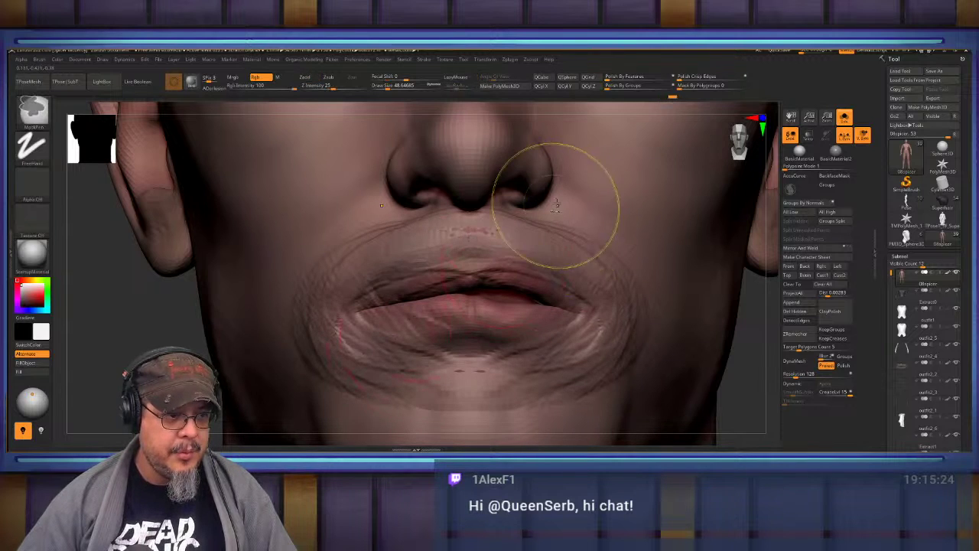
key("ctrl+z")
Turn on BackfaceMask, build up the upper lip area between the nostril and mouth corner with ClayBuildup, and smooth it.
right_click_drag(521, 236, 429, 227)
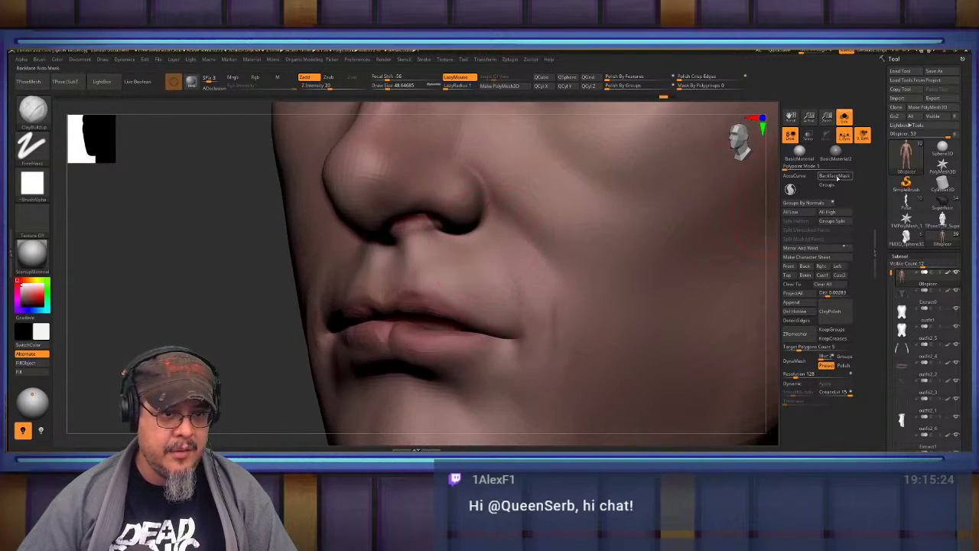
left_click(837, 179)
right_click_drag(521, 222, 457, 252)
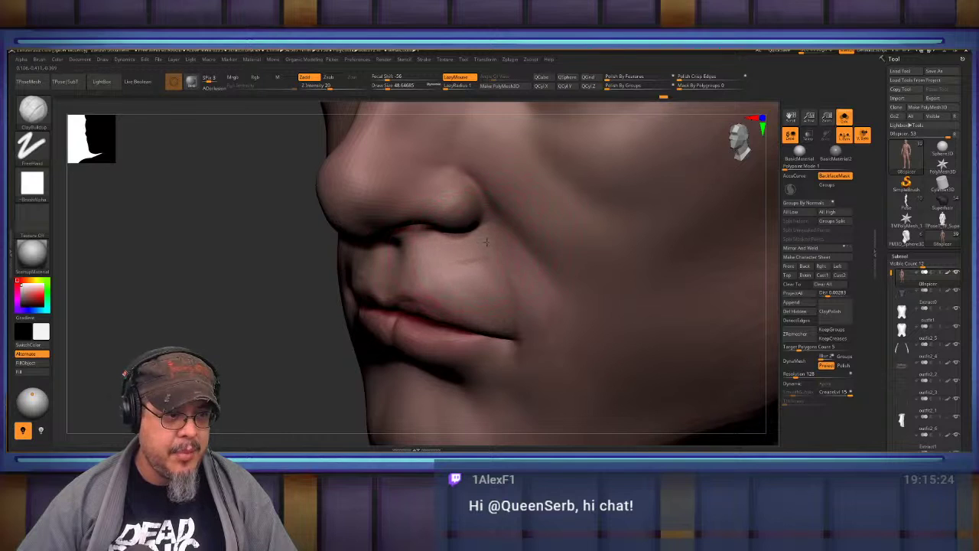
left_click_drag(468, 267, 494, 300)
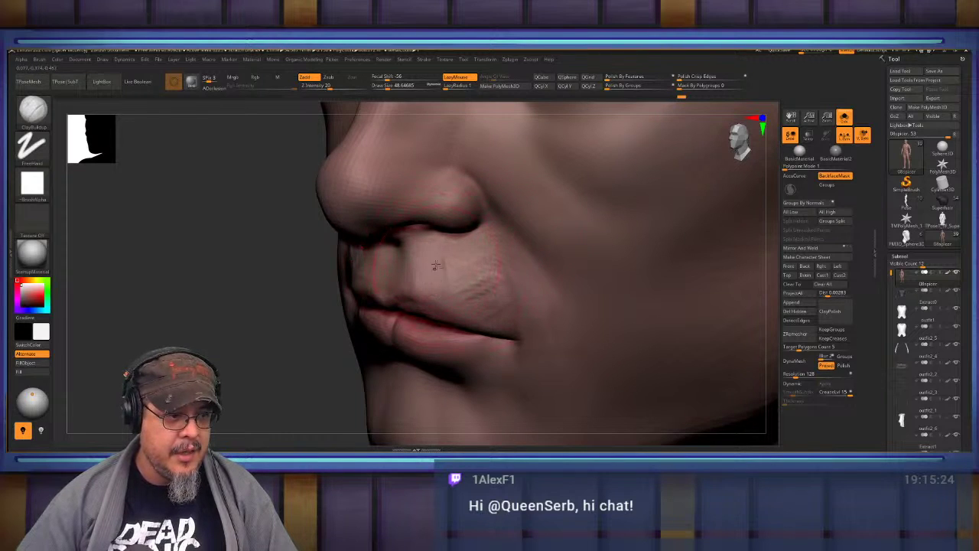
right_click_drag(459, 285, 517, 274)
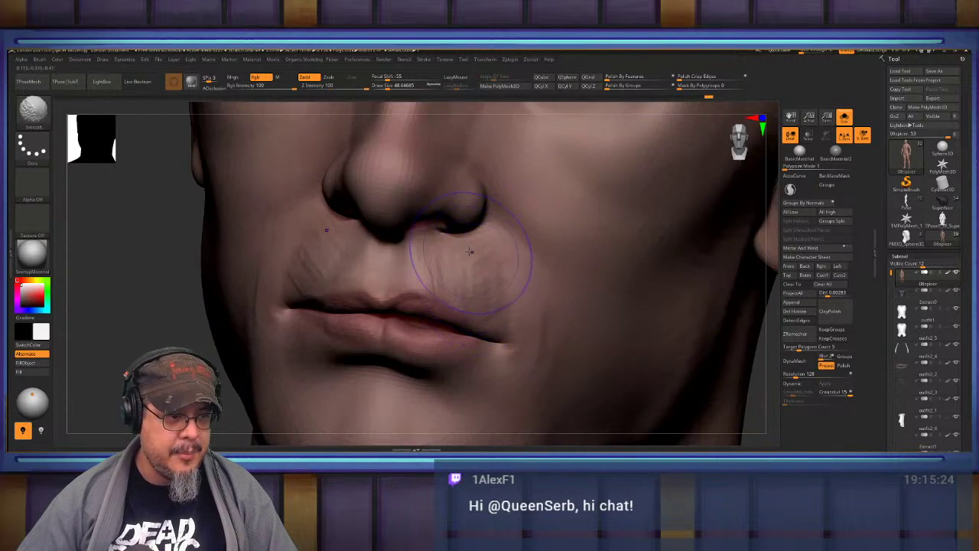
mouse_move(471, 256)
left_mouse_down("shift")
mouse_move(485, 269)
mouse_move(460, 270)
mouse_move(465, 291)
left_mouse_up("shift")
Reduce the draw size to about 37, refine the upper lip area beside the philtrum, and check the face from the front.
mouse_move(464, 291)
right_mouse_down()
mouse_move(511, 277)
mouse_move(486, 280)
right_mouse_up()
key("d")
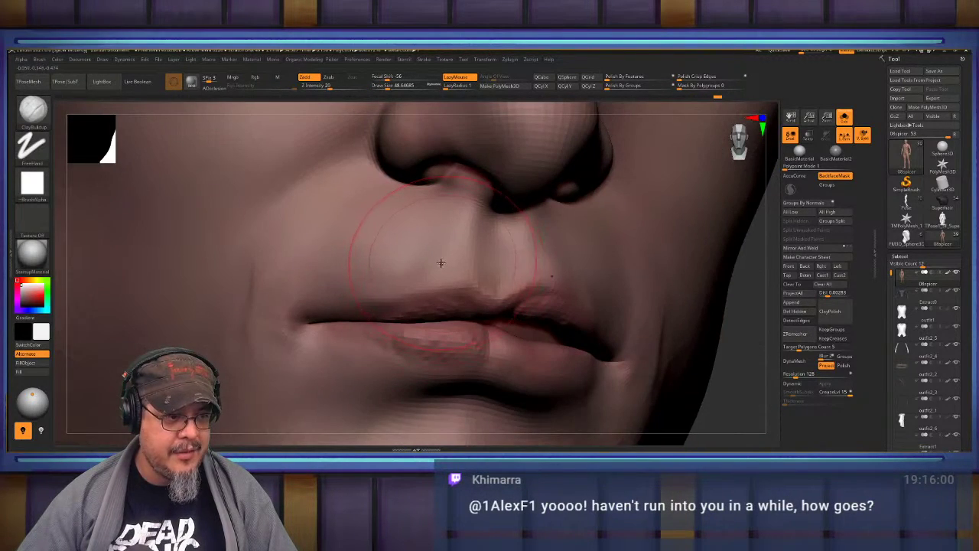
key("s")
mouse_move(461, 245)
left_mouse_down()
mouse_move(451, 244)
mouse_move(452, 229)
mouse_move(429, 266)
mouse_move(419, 253)
mouse_move(405, 269)
left_mouse_up()
right_click_drag(398, 258, 391, 255, "ctrl")
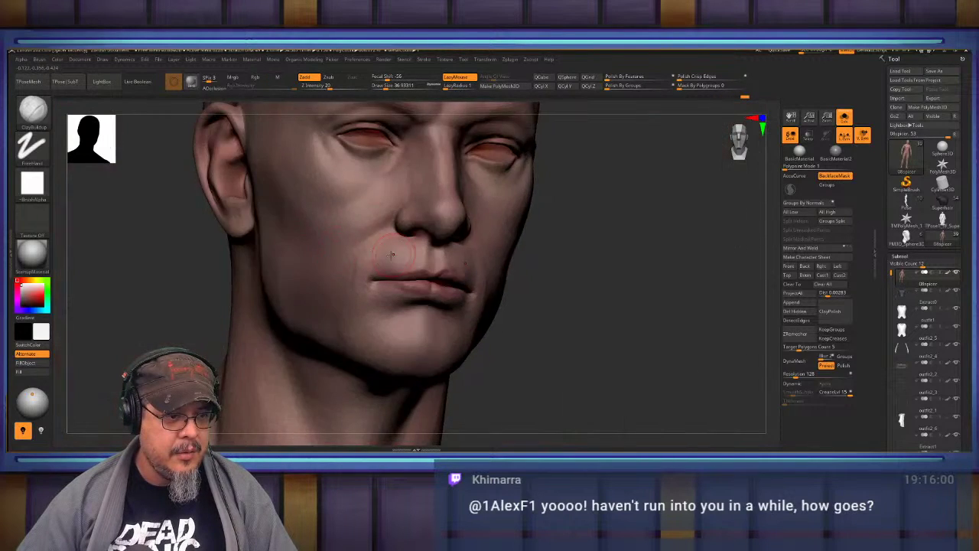
left_click_drag(649, 174, 629, 171, "shift")
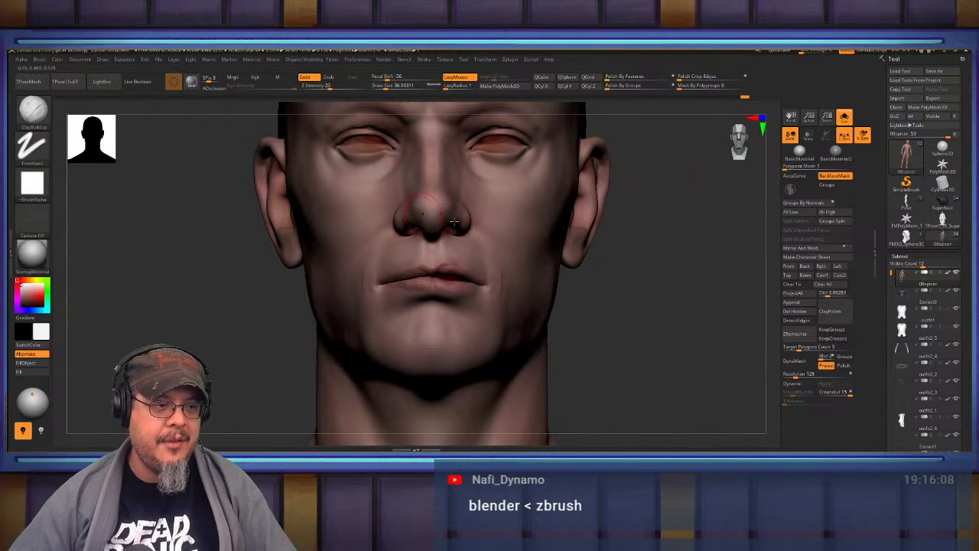
Try ClayBuildup strokes from the side of the nose down the smile line past the mouth, and undo them.
right_click_drag(647, 198, 422, 295)
right_click_drag(422, 294, 386, 271)
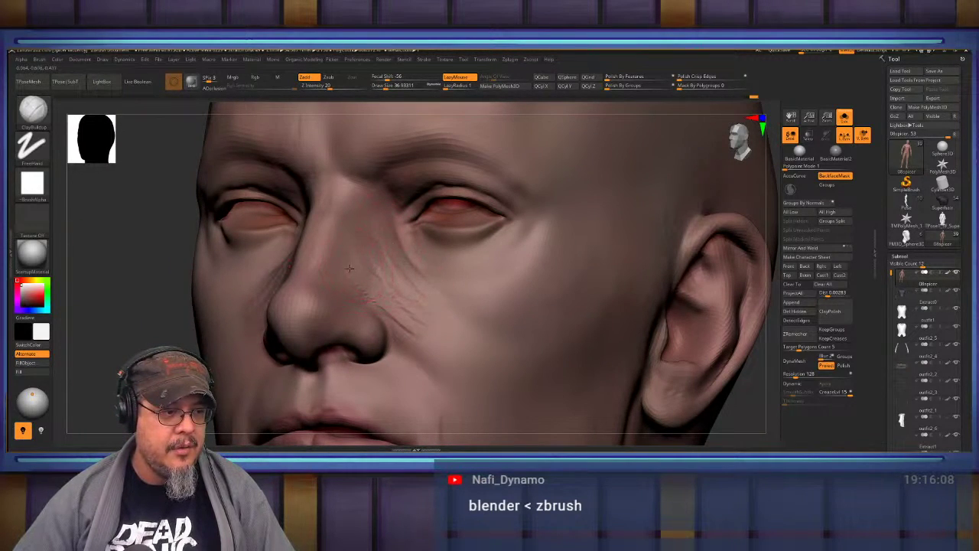
key("ctrl")
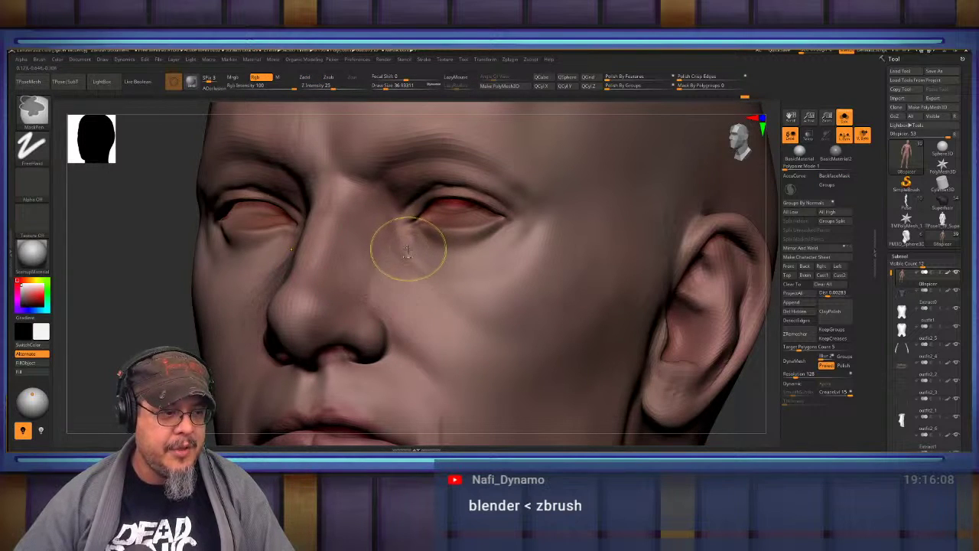
right_click_drag(406, 245, 387, 195)
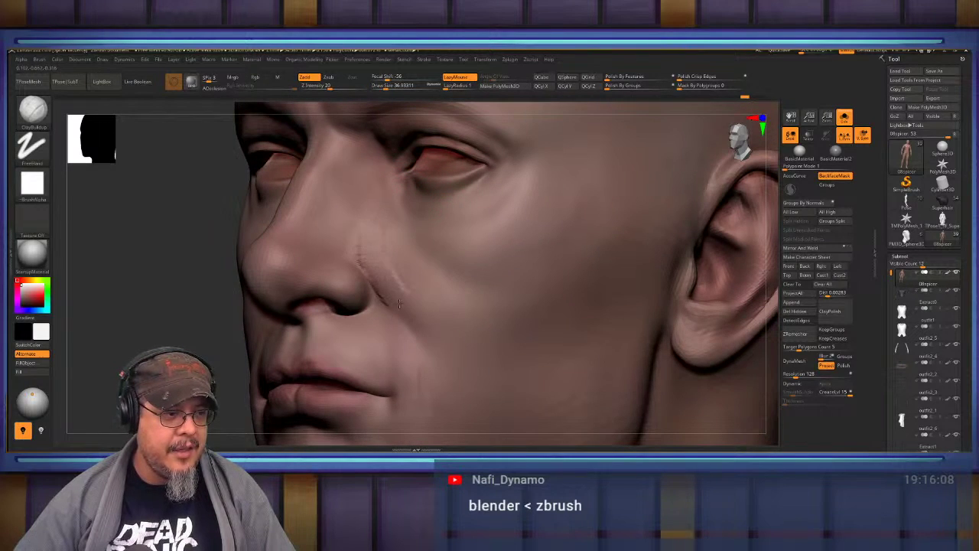
left_click_drag(399, 304, 462, 431)
right_click_drag(401, 253, 406, 201)
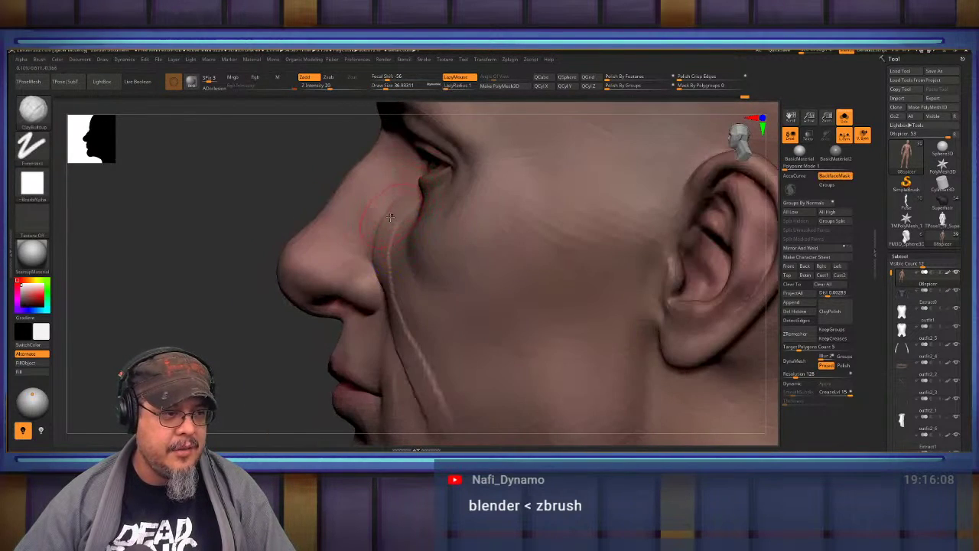
key("ctrl+z")
Build up the side of the nose from the inner eye corner to the nostril wing with ClayBuildup and smooth it.
mouse_move(396, 291)
right_mouse_down()
mouse_move(403, 252)
mouse_move(383, 261)
right_mouse_up()
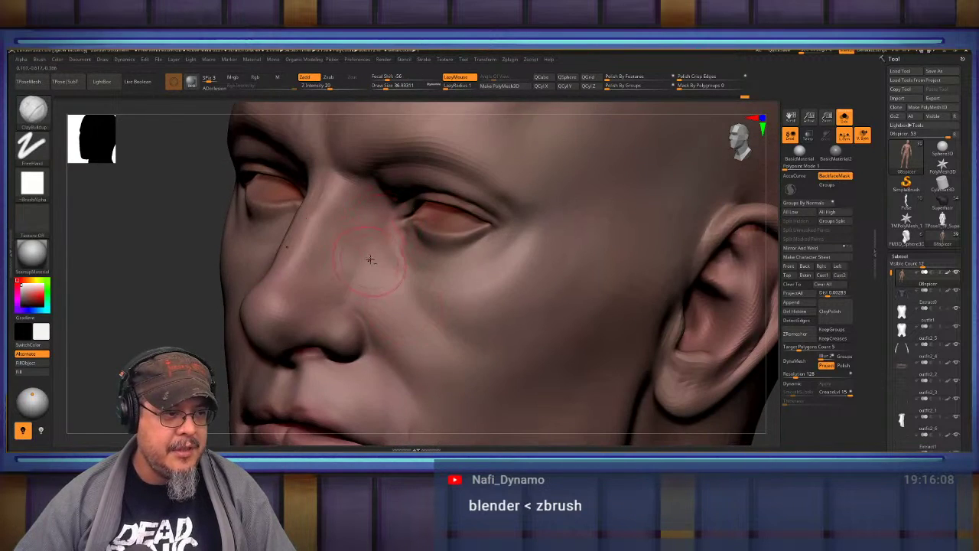
mouse_move(380, 253)
left_mouse_down()
mouse_move(358, 304)
mouse_move(377, 296)
left_mouse_up()
mouse_move(375, 236)
left_mouse_down()
mouse_move(352, 291)
mouse_move(333, 293)
mouse_move(358, 250)
mouse_move(355, 285)
mouse_move(383, 269)
mouse_move(387, 284)
left_mouse_up()
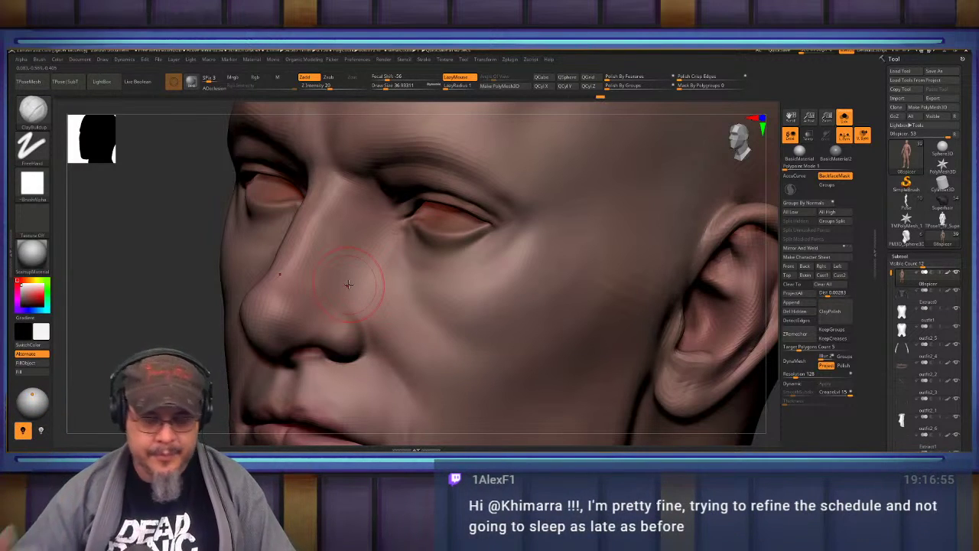
right_click_drag(457, 280, 405, 250)
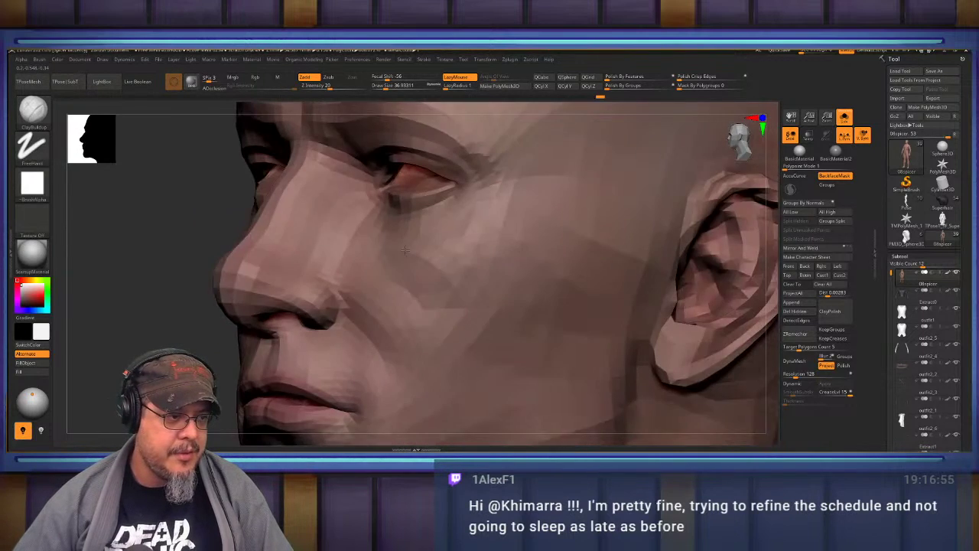
key("d")
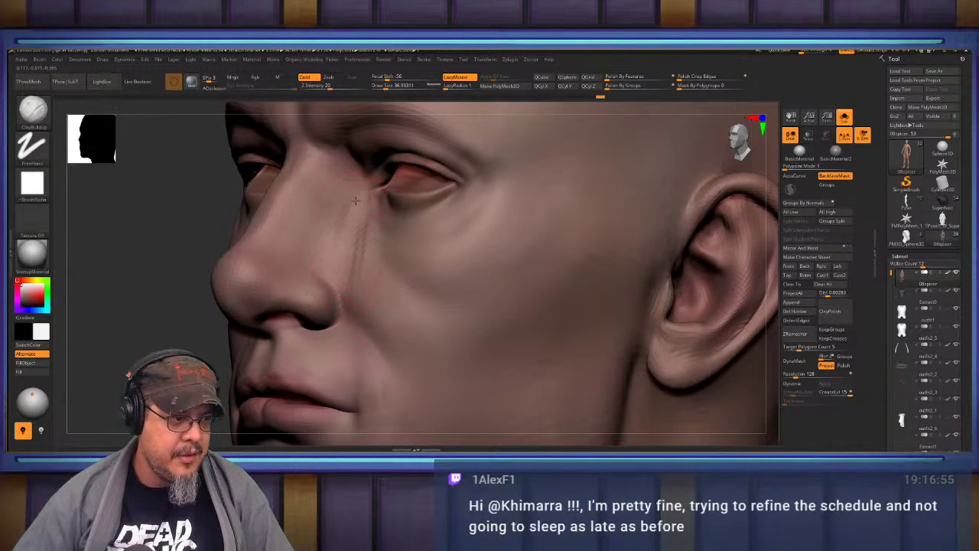
key("shift")
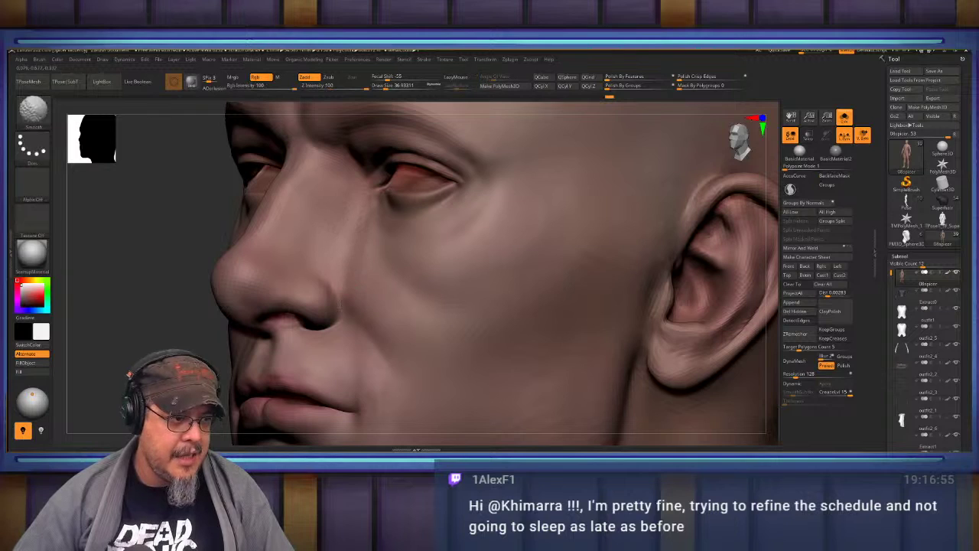
Build up the nasolabial fold from beside the nose toward the mouth corner with ClayBuildup and smooth it.
right_click_drag(306, 222, 355, 213)
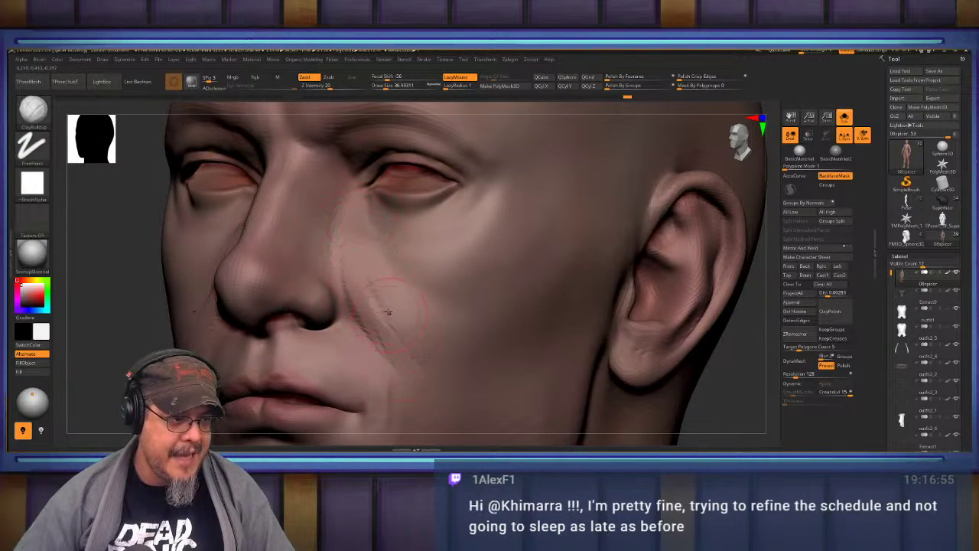
key("shift")
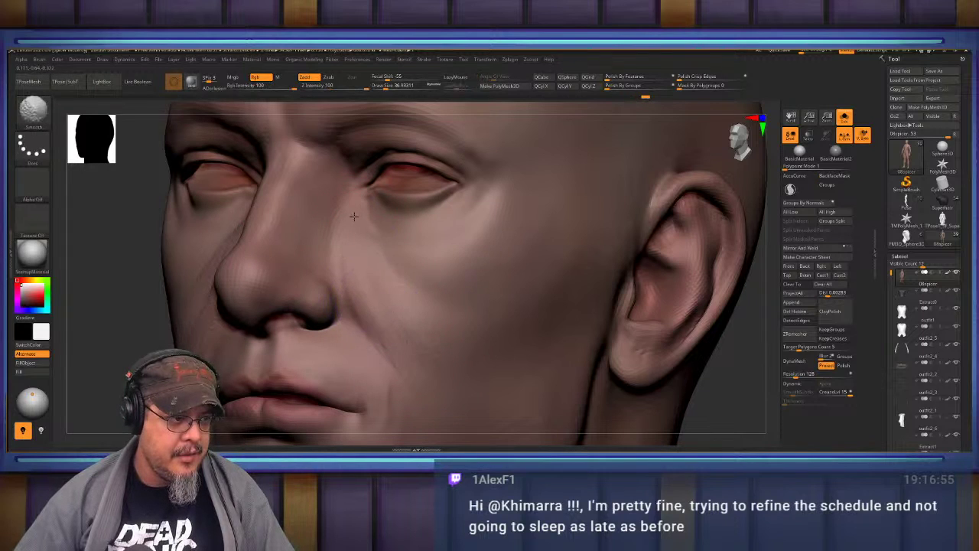
right_click_drag(413, 347, 364, 280)
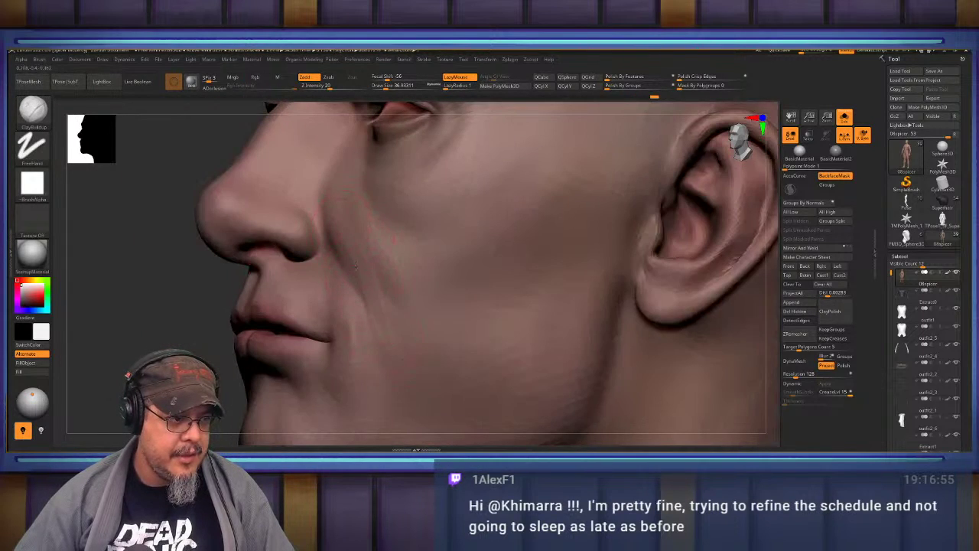
mouse_move(403, 303)
left_mouse_down()
mouse_move(386, 275)
mouse_move(398, 386)
mouse_move(394, 345)
mouse_move(375, 313)
left_mouse_up()
mouse_move(368, 274)
left_mouse_down("shift")
mouse_move(401, 346)
mouse_move(350, 241)
mouse_move(393, 268)
mouse_move(408, 362)
mouse_move(362, 355)
left_mouse_up("shift")
Add ClayBuildup volume just outside and below the mouth corner and smooth it into the cheek.
mouse_move(413, 329)
right_mouse_down()
mouse_move(383, 318)
mouse_move(375, 255)
mouse_move(356, 266)
right_mouse_up()
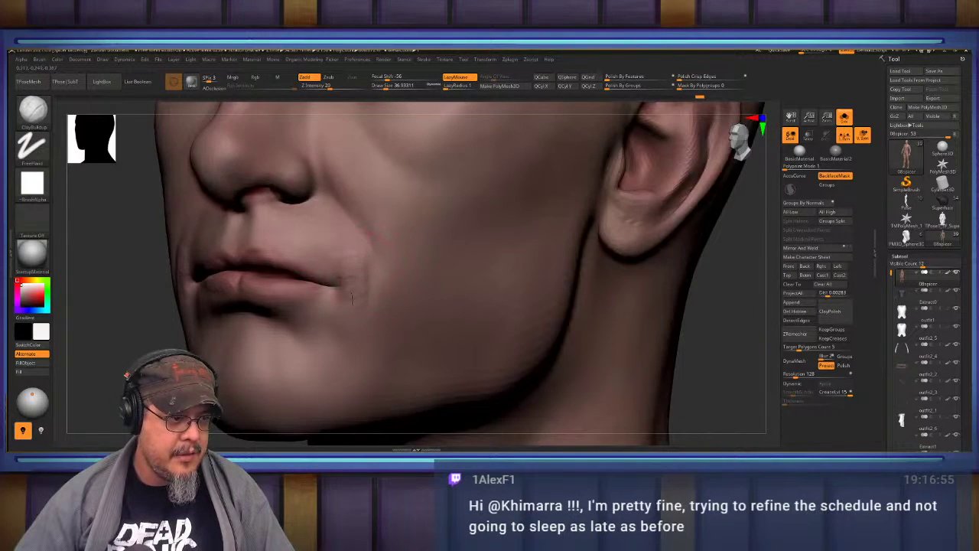
key("shift")
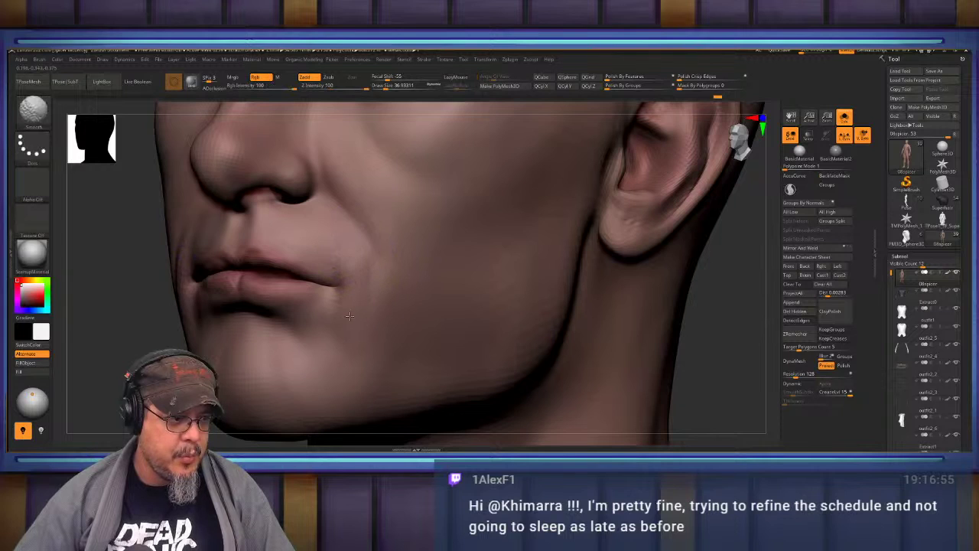
mouse_move(361, 267)
right_mouse_down()
mouse_move(398, 264)
mouse_move(326, 250)
mouse_move(396, 263)
right_mouse_up()
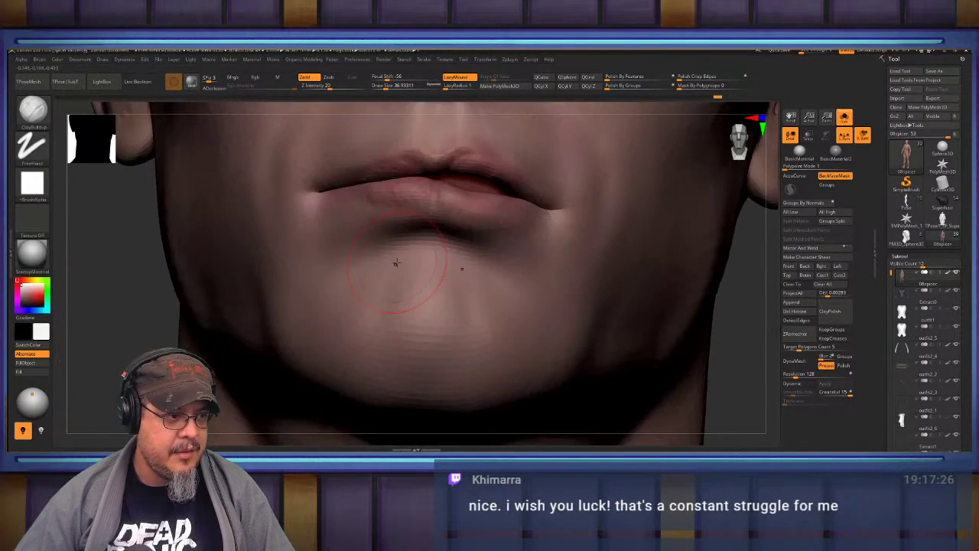
Build up and smooth the area beneath the lower lip toward the mouth corner, and add soft volume at the philtrum with FormSoft.
mouse_move(430, 233)
left_mouse_down()
mouse_move(409, 228)
mouse_move(349, 258)
mouse_move(333, 244)
left_mouse_up()
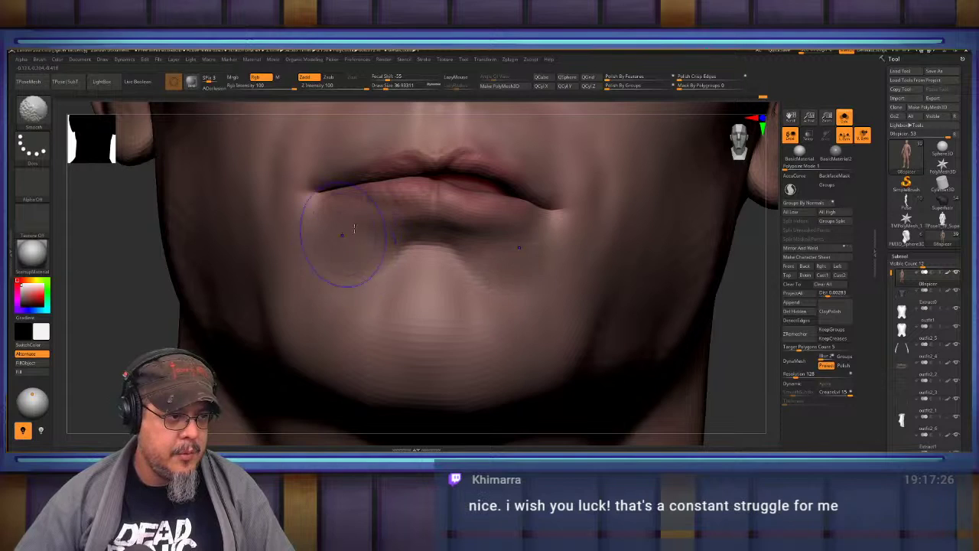
right_click_drag(354, 229, 306, 358, "alt")
key("b")
key("f")
key("s")
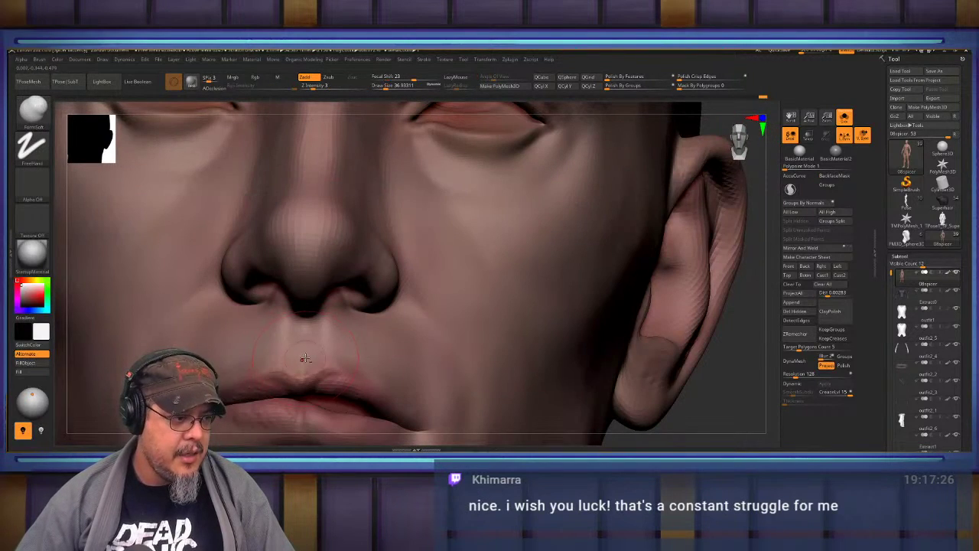
mouse_move(295, 318)
left_mouse_down()
mouse_move(297, 360)
mouse_move(312, 356)
left_mouse_up()
Pull the throat profile forward beneath the jaw in side view with the Move brush at a draw size of about 128.
mouse_move(315, 354)
right_mouse_down("alt")
mouse_move(329, 306)
mouse_move(351, 298)
mouse_move(394, 202)
mouse_move(369, 275)
mouse_move(378, 292)
mouse_move(385, 251)
right_mouse_up("alt")
key("b")
key("m")
key("v")
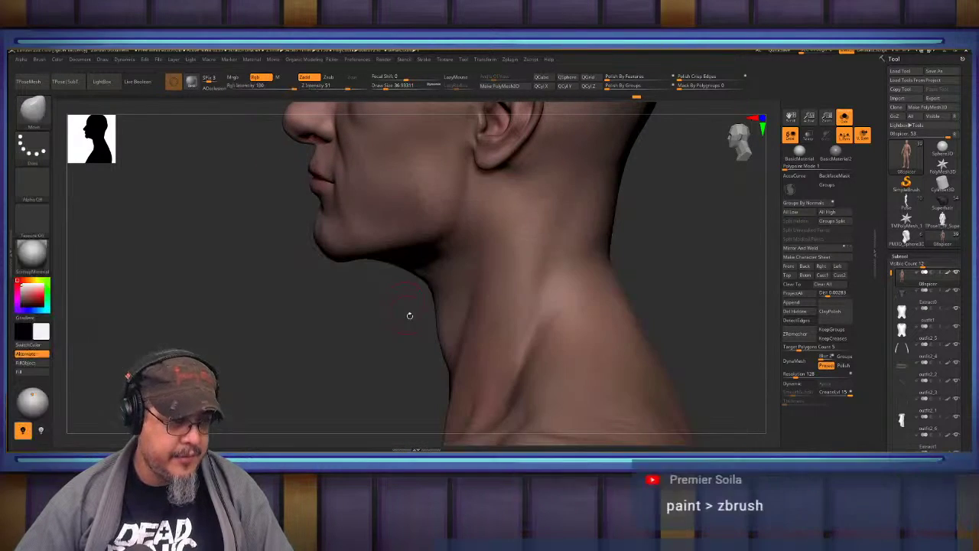
key("s")
left_click_drag(424, 283, 430, 283)
left_click_drag(433, 286, 431, 292)
key("ctrl+z")
key("s")
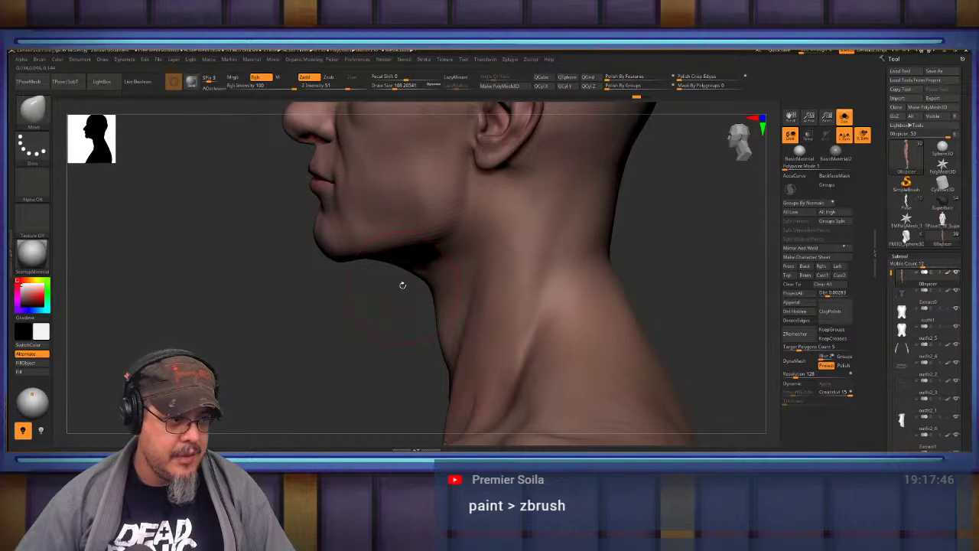
key("s")
left_click_drag(434, 291, 439, 291)
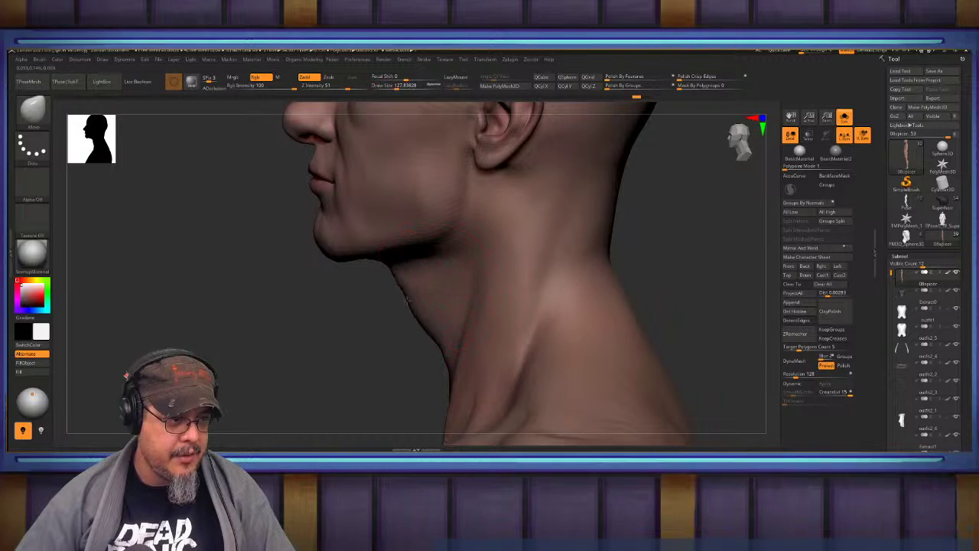
Smooth the front of the throat and pull the underside of the chin slightly down with the Move brush.
key("shift")
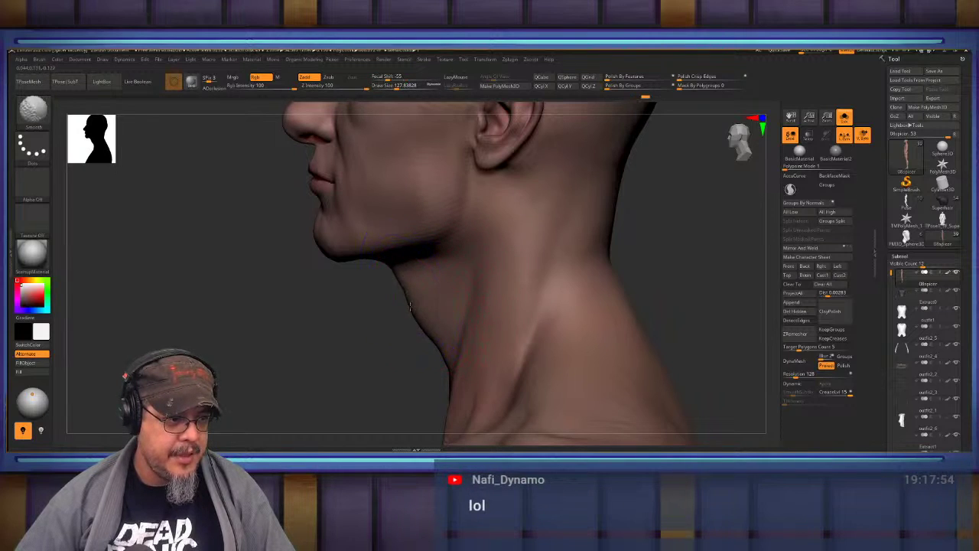
left_click_drag(431, 329, 427, 331)
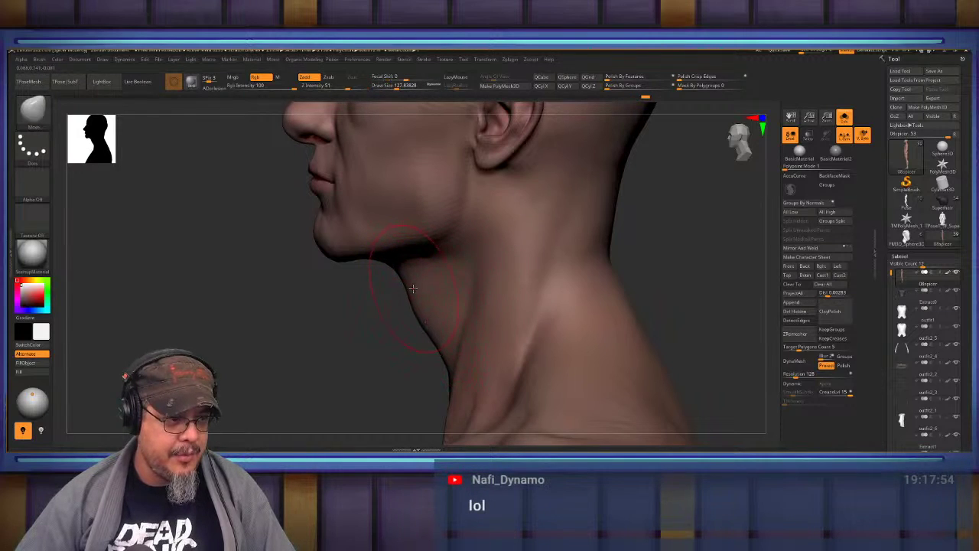
left_click_drag(392, 263, 379, 269)
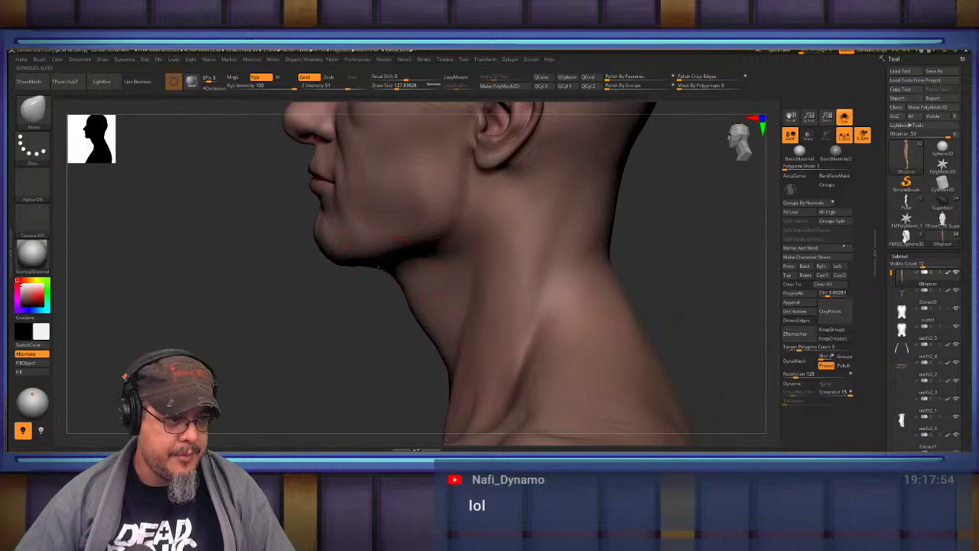
left_click_drag(379, 326, 326, 325)
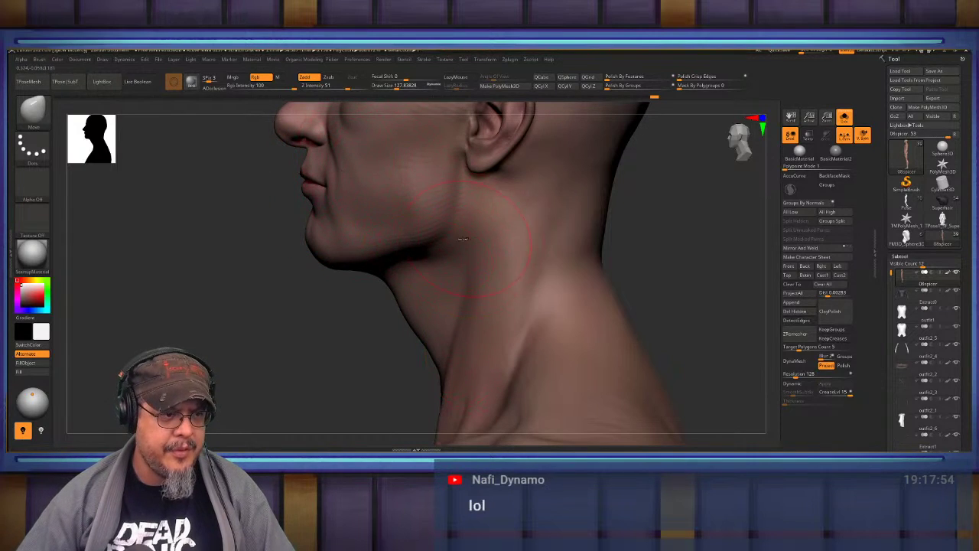
Lower the body mesh by three subdivision levels and mask the body and neck below the jaw with a topological mask.
mouse_move(460, 240)
right_mouse_down()
mouse_move(492, 221)
mouse_move(544, 237)
mouse_move(521, 239)
mouse_move(533, 248)
mouse_move(460, 257)
mouse_move(549, 234)
mouse_move(524, 243)
mouse_move(606, 254)
mouse_move(566, 264)
right_mouse_up()
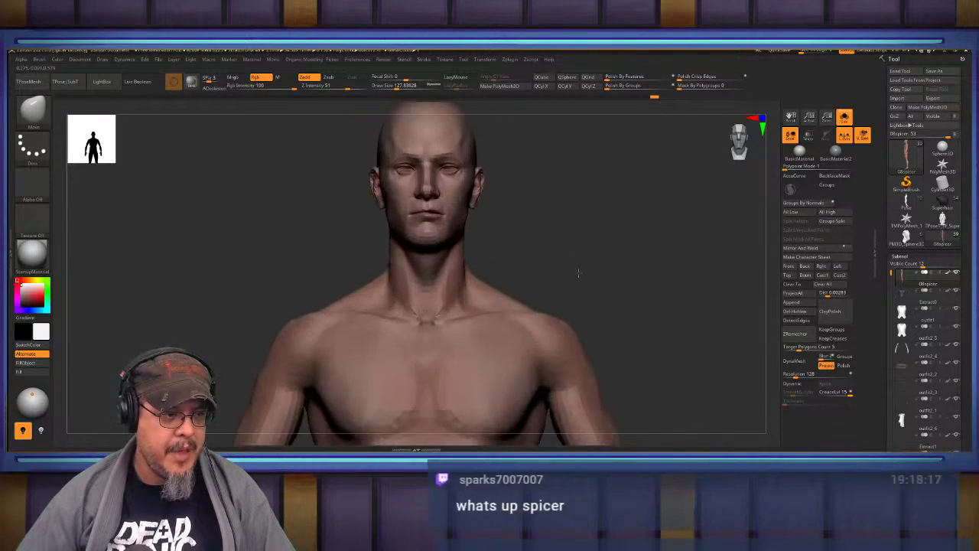
mouse_move(578, 273)
right_mouse_down()
mouse_move(571, 255)
mouse_move(559, 339)
right_mouse_up()
key("shift+d")
key("shift+d")
key("shift+d")
key("w")
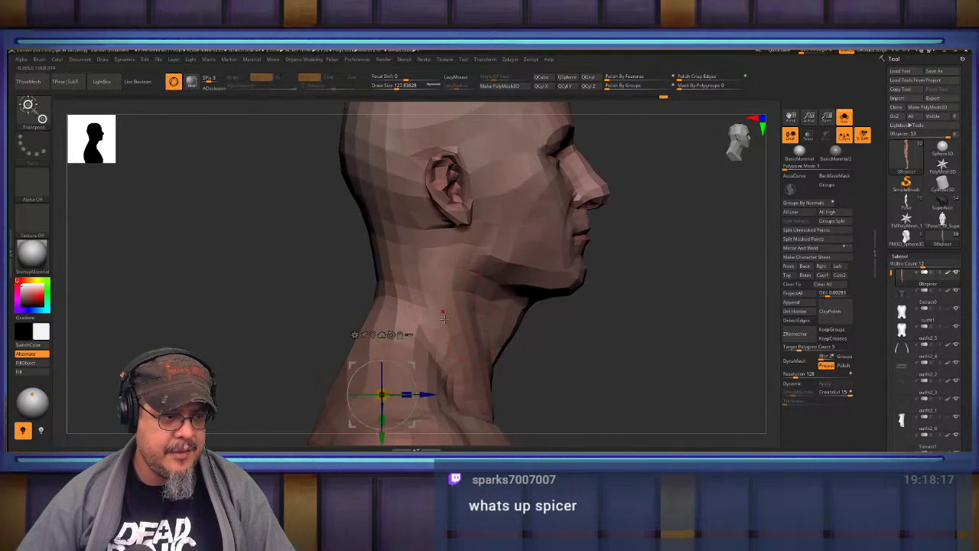
mouse_move(456, 279)
left_mouse_down("ctrl")
mouse_move(448, 320)
mouse_move(482, 318)
mouse_move(481, 308)
left_mouse_up("ctrl")
left_click(539, 340, "ctrl")
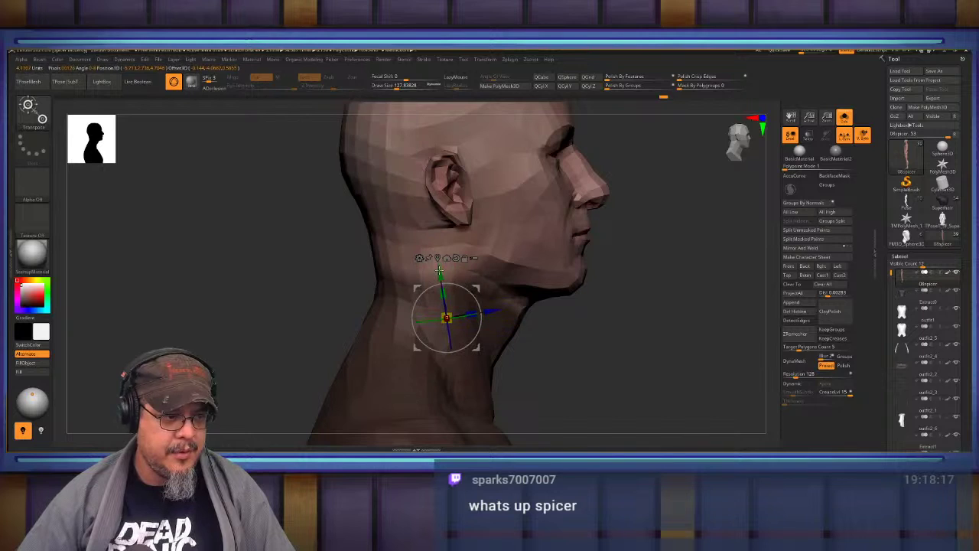
Move the unmasked head straight down with the gizmo in front view to shorten the neck.
key("q")
right_click_drag(618, 309, 582, 312, "shift")
key("w")
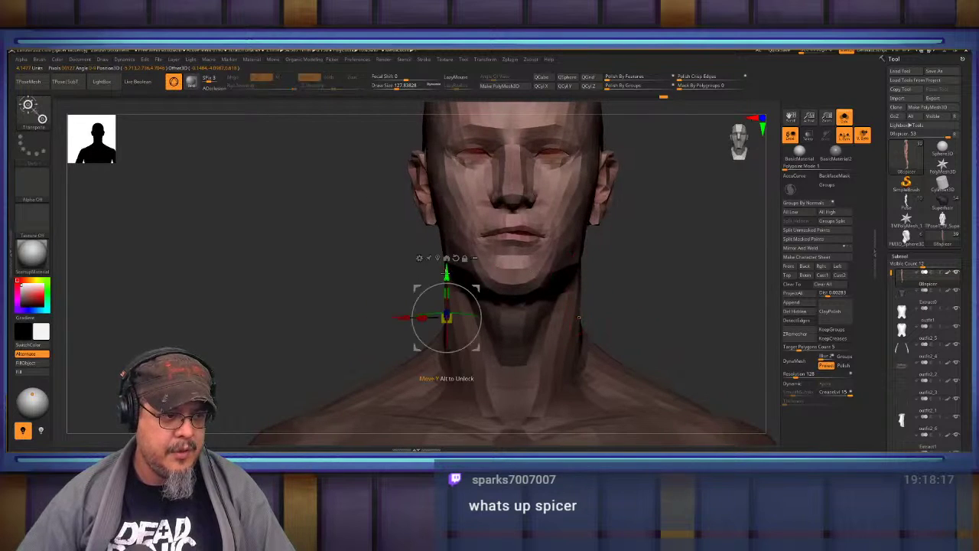
key("q")
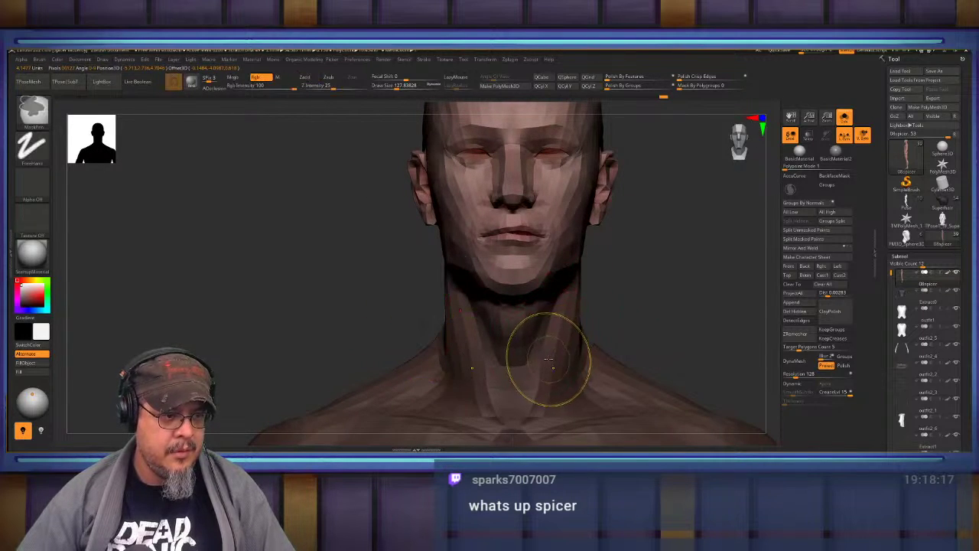
key("w")
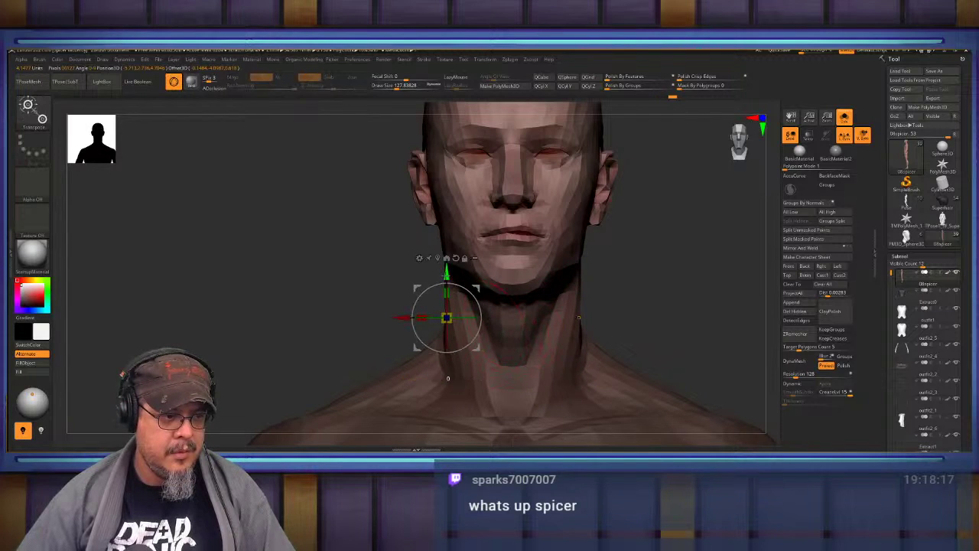
left_click_drag(447, 274, 447, 312)
key("q")
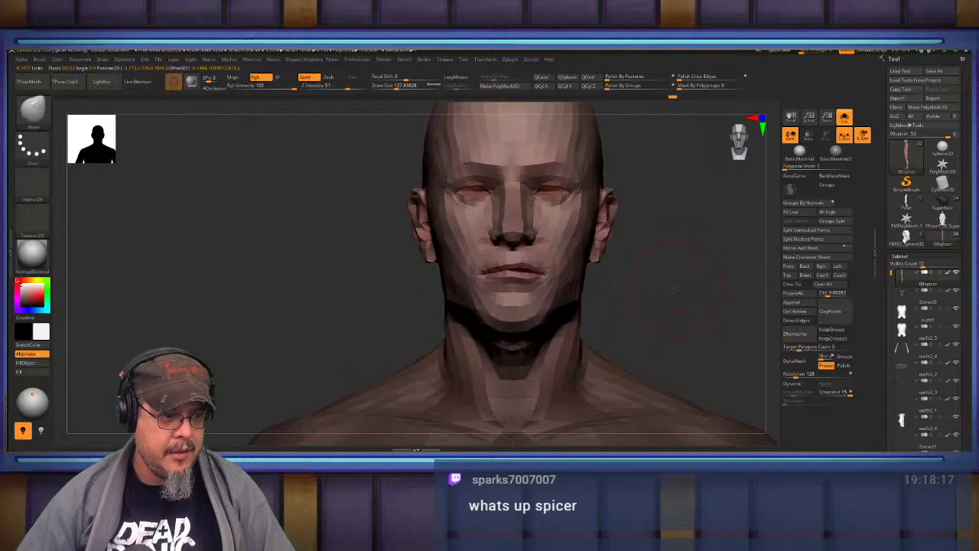
Compare the figure's proportions before and after the head move by undoing and redoing it.
mouse_move(635, 283)
left_mouse_down("alt")
mouse_move(538, 287)
mouse_move(565, 316)
left_mouse_up("alt")
left_click_drag(564, 316, 561, 202, "alt")
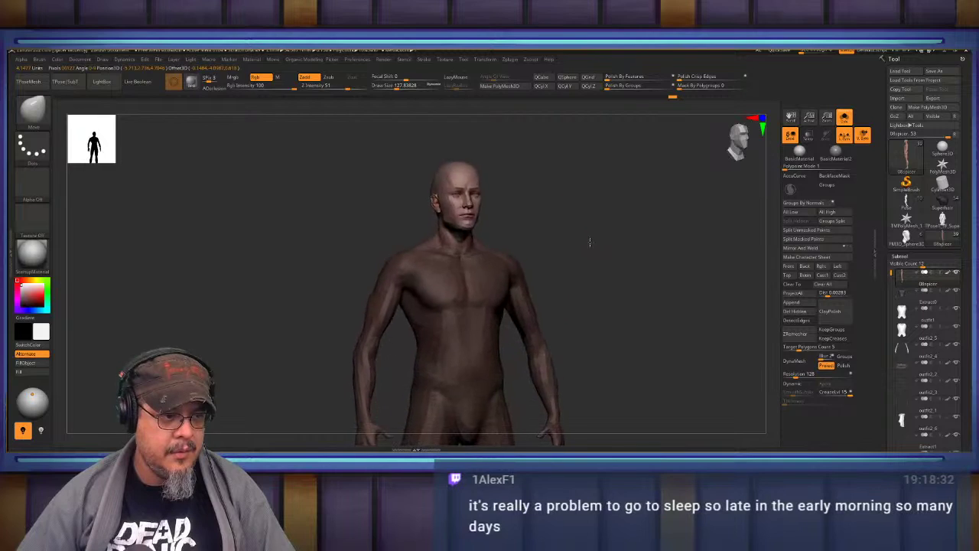
left_click_drag(588, 241, 579, 238)
key("ctrl+z")
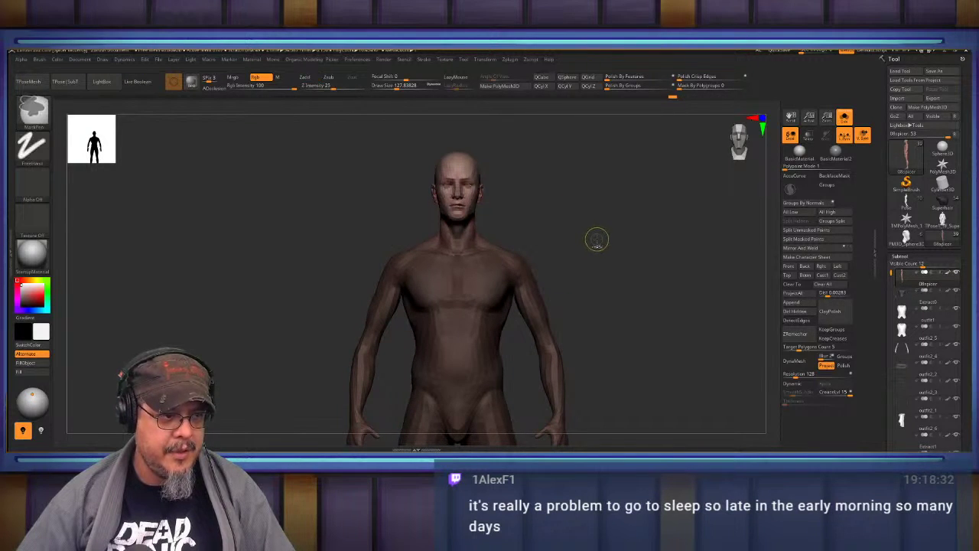
key("ctrl+shift+z")
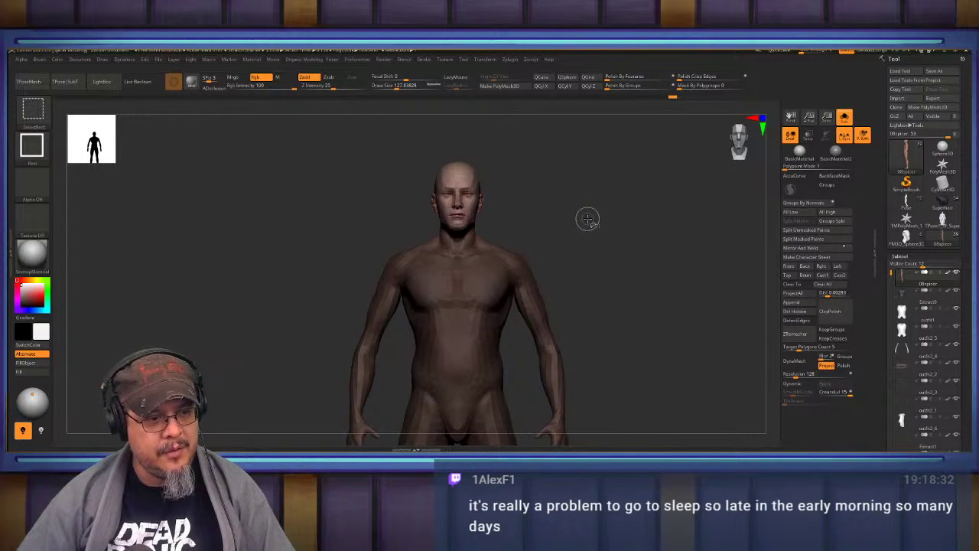
key("ctrl+z")
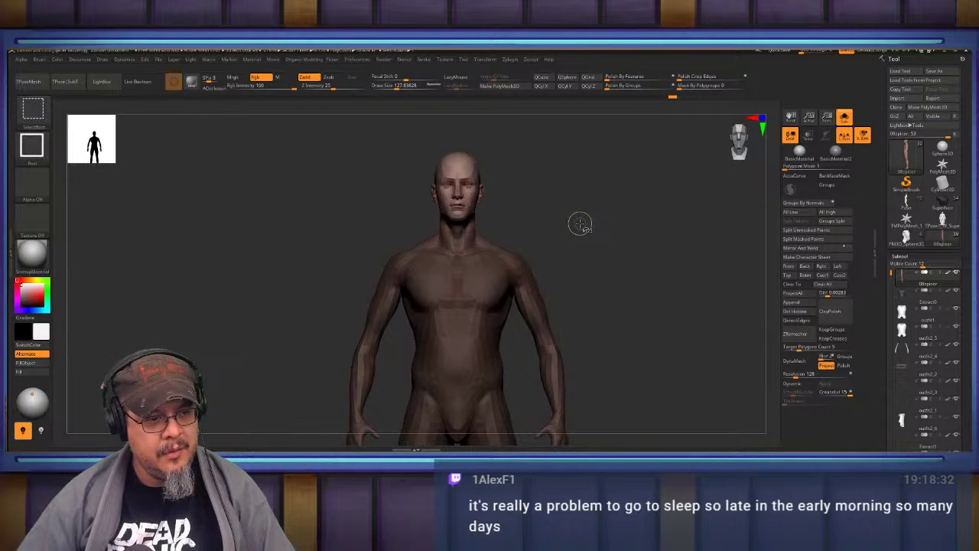
key("ctrl+shift+z")
Clear the mask, then create a combined low-resolution TPoseMesh of the whole character and display its polyframe.
left_click_drag(578, 222, 613, 267, "ctrl")
left_click(31, 82)
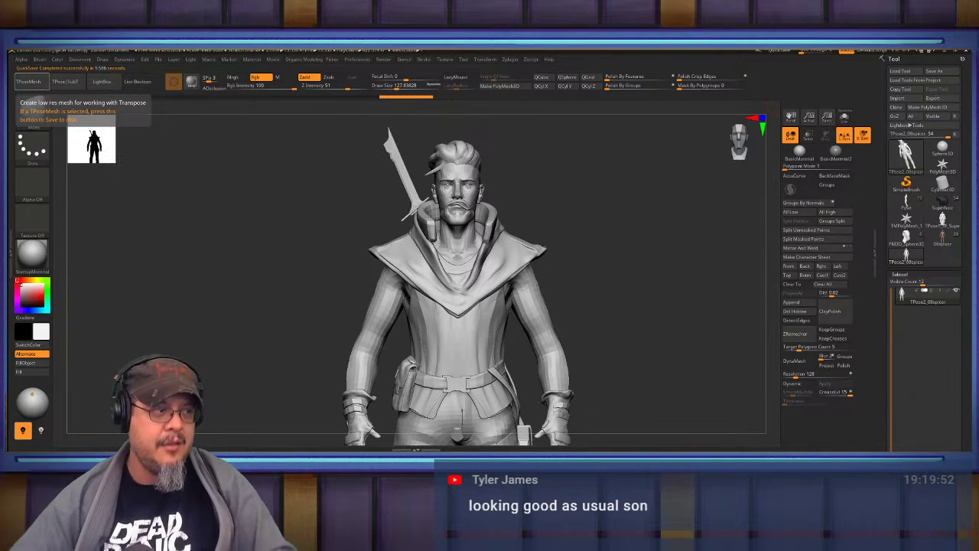
mouse_move(610, 198)
left_mouse_down()
mouse_move(569, 196)
mouse_move(640, 221)
mouse_move(644, 264)
mouse_move(655, 201)
left_mouse_up()
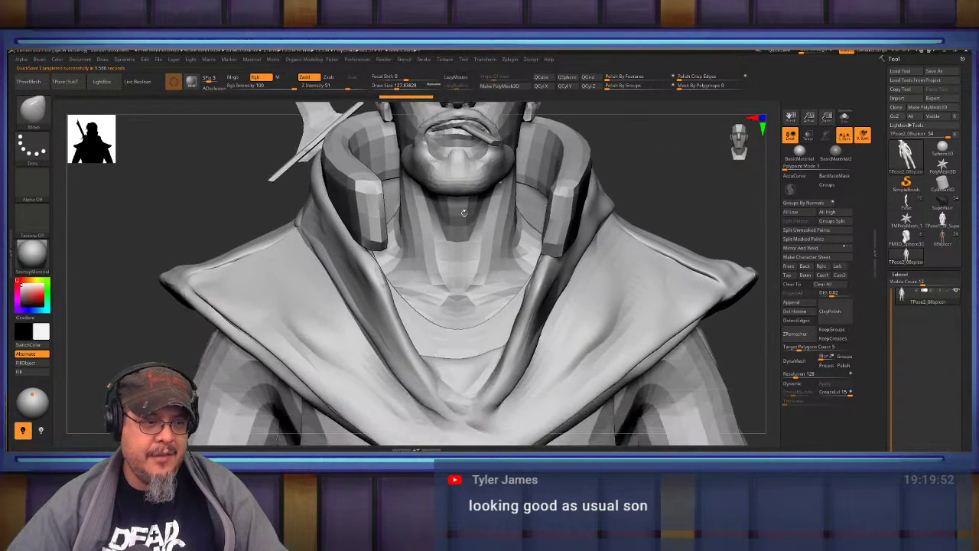
key("shift+f")
Mask the character below the neck with a topological mask from the throat and test a slight vertical move of the head.
left_click_drag(432, 210, 468, 279, "alt")
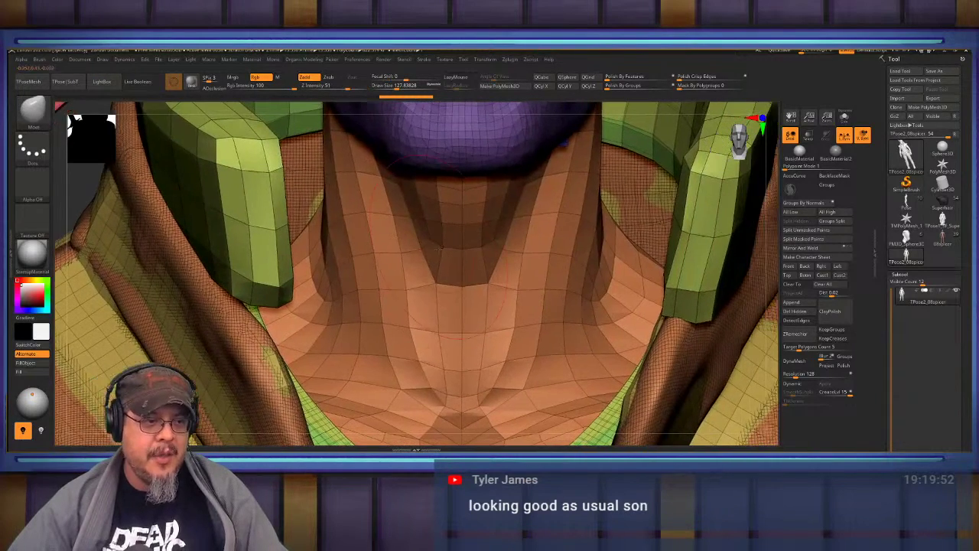
key("w")
left_click_drag(434, 343, 431, 293, "ctrl")
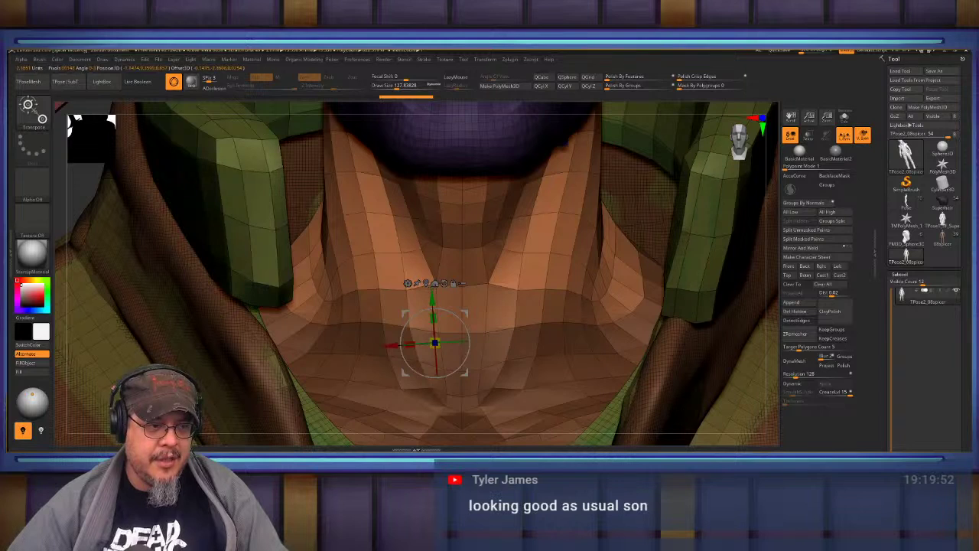
key("ctrl+z")
key("q")
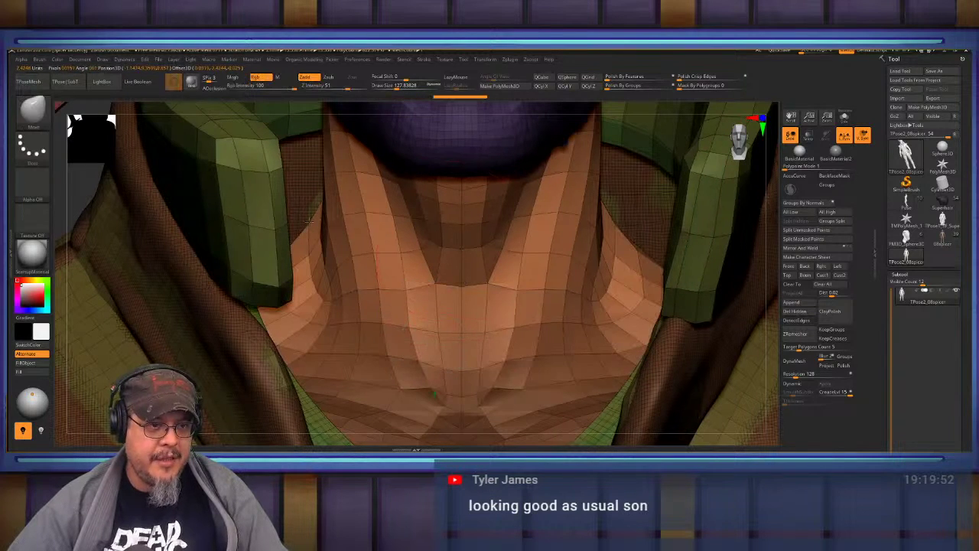
mouse_move(436, 285)
right_mouse_down("ctrl")
mouse_move(433, 231)
mouse_move(448, 237)
right_mouse_up("ctrl")
left_click_drag(448, 238, 470, 261, "alt")
key("w")
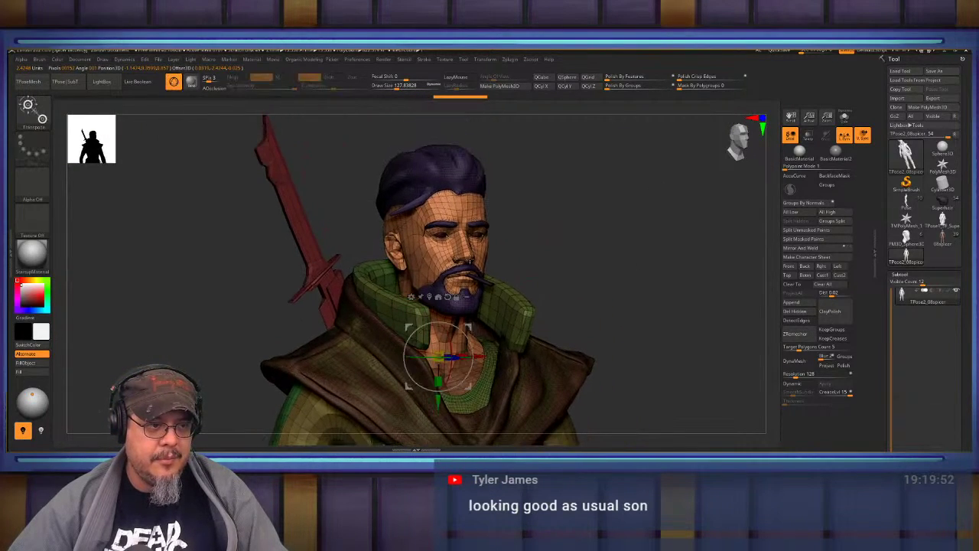
left_click_drag(439, 398, 438, 402)
key("q")
mouse_move(608, 267)
left_mouse_down()
mouse_move(591, 269)
mouse_move(596, 248)
mouse_move(573, 239)
left_mouse_up()
Hide the collar and hooded cape polygroups so the neck and shoulders are exposed.
key("ctrl+shift")
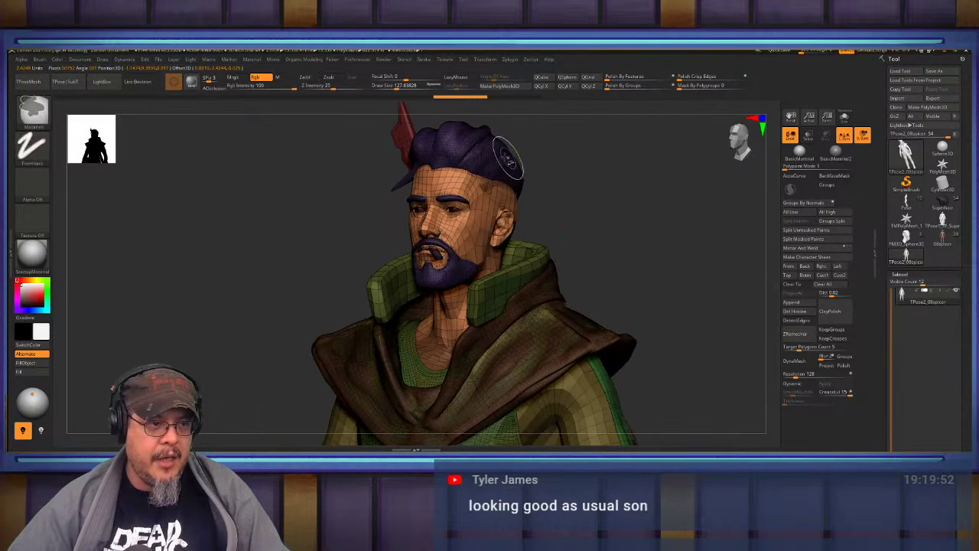
left_click(503, 281, "ctrl+shift")
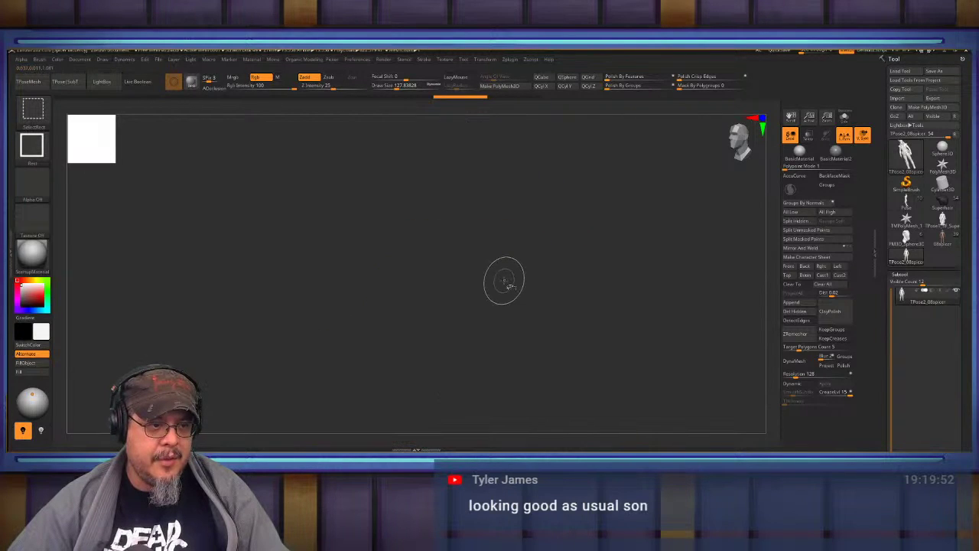
left_click(505, 281, "ctrl+shift")
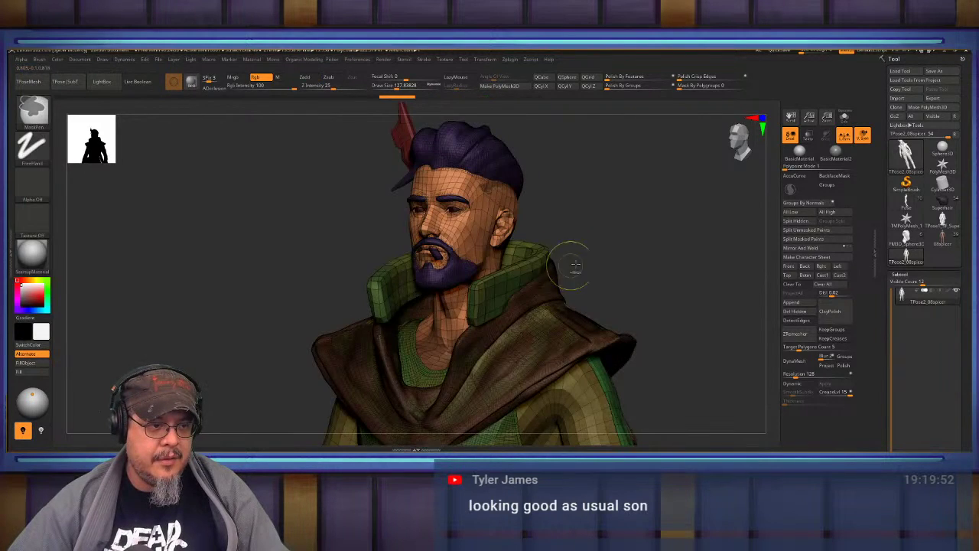
left_click(505, 281, "ctrl+shift")
left_click(529, 285, "ctrl+shift")
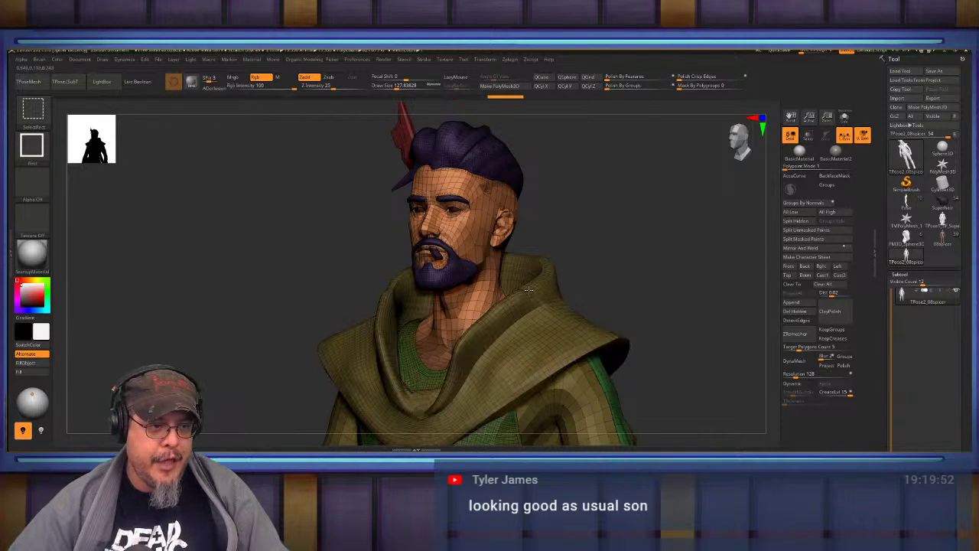
left_click(527, 289, "ctrl+alt+shift")
left_click_drag(531, 291, 564, 259)
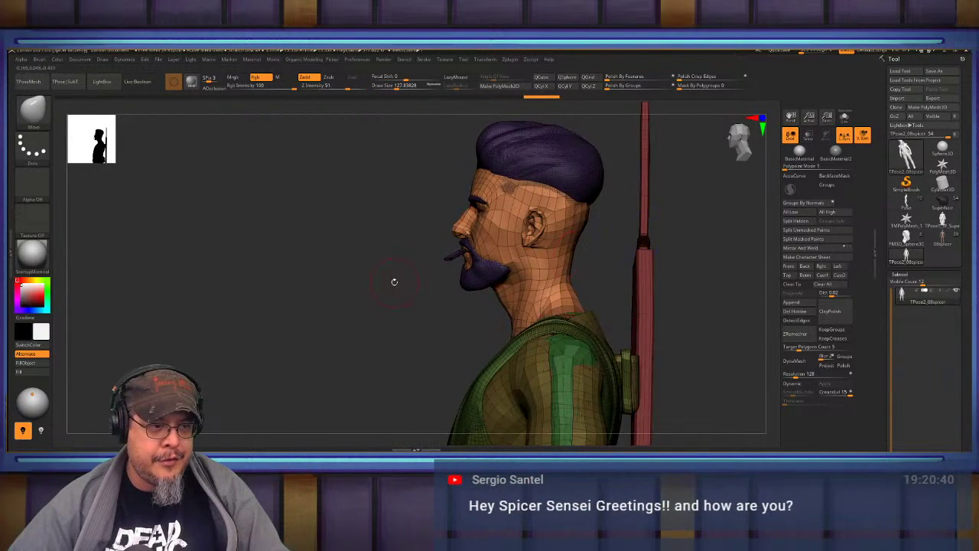
Unmask the whole head, including hair and beard, with a rectangle in side view, and show the hidden clothing again.
left_click_drag(394, 281, 389, 299, "shift")
left_click_drag(385, 132, 606, 344, "ctrl")
left_click_drag(431, 344, 398, 329, "shift")
mouse_move(577, 312)
left_mouse_down("alt")
mouse_move(586, 220)
mouse_move(635, 212)
mouse_move(676, 271)
left_mouse_up("alt")
left_click(583, 224, "ctrl+shift")
Try moving the unmasked head, hair and beard down along the vertical axis with the gizmo, and undo the moves.
key("w")
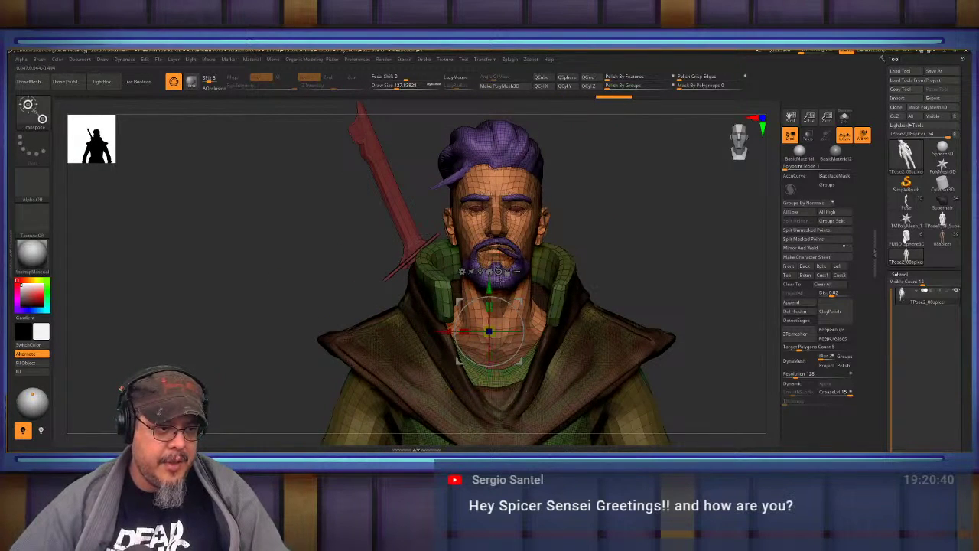
left_click_drag(492, 287, 495, 258)
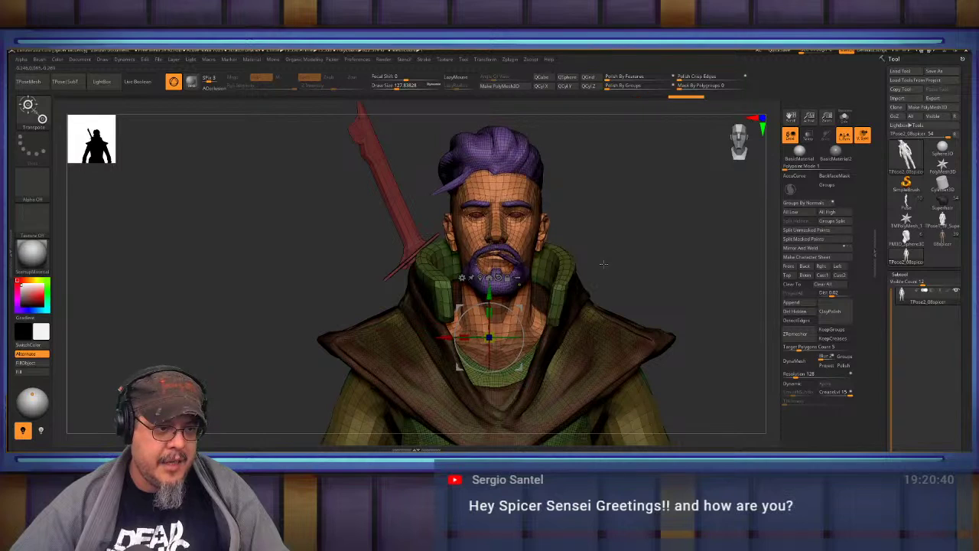
key("ctrl+z")
mouse_move(641, 245)
left_mouse_down()
mouse_move(672, 265)
mouse_move(697, 232)
mouse_move(632, 232)
mouse_move(689, 233)
left_mouse_up()
key("q")
key("w")
left_click_drag(490, 286, 489, 358)
key("ctrl+z")
key("ctrl+z")
Isolate the bare body polygroup to expose the neck and the mask border.
left_click_drag(700, 235, 609, 214)
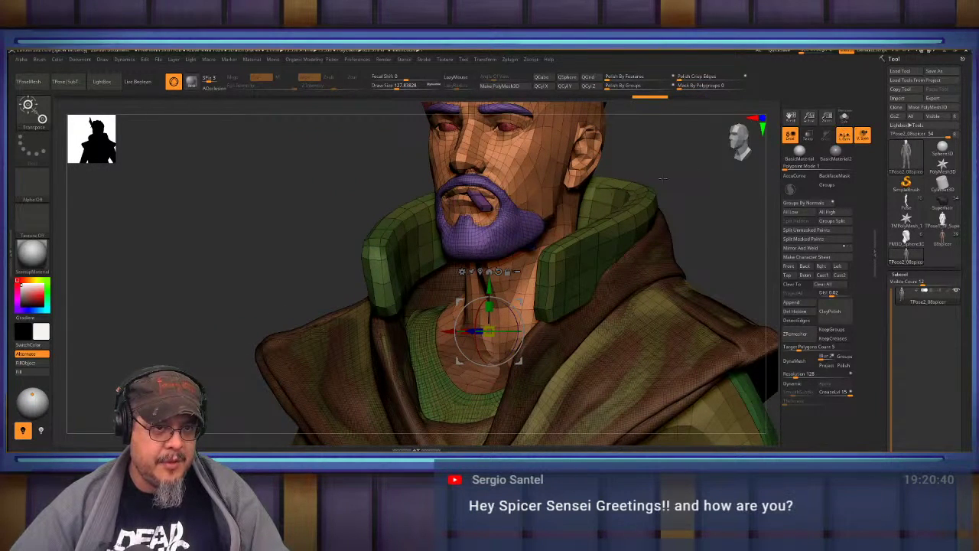
key("q")
left_click(545, 181, "ctrl+shift")
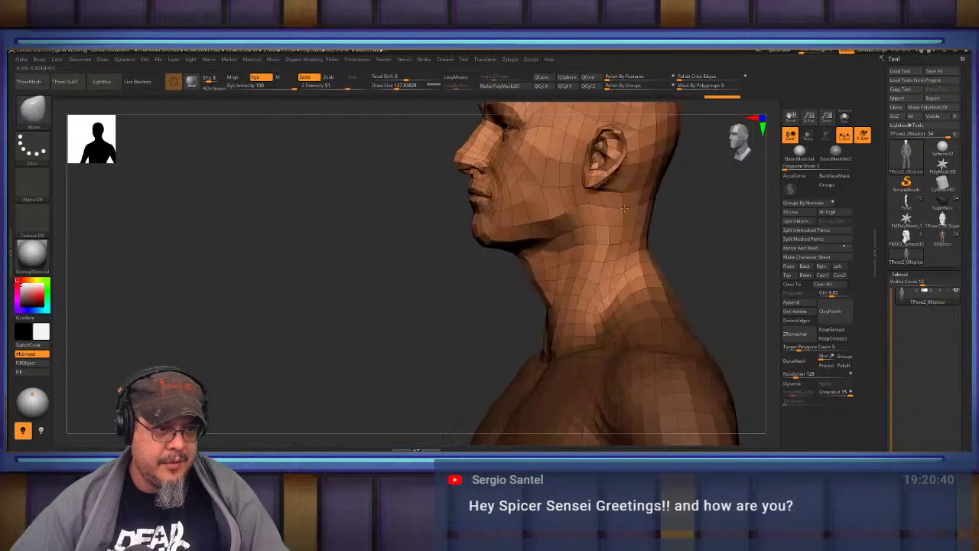
Select the MaskLasso brush and lasso-mask the neck area below the jaw on the isolated body in side view.
left_click_drag(625, 208, 600, 209)
left_click_drag(700, 261, 559, 242, "alt")
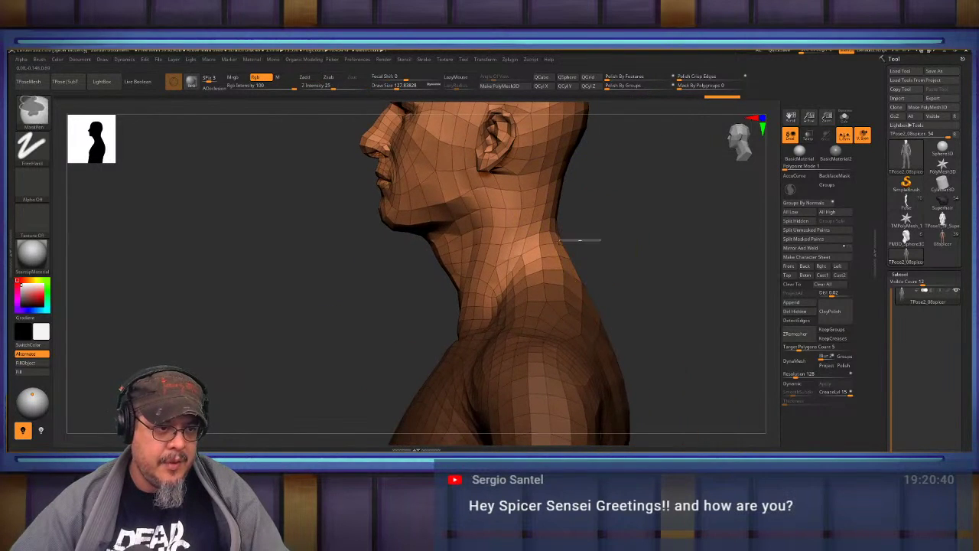
key("b")
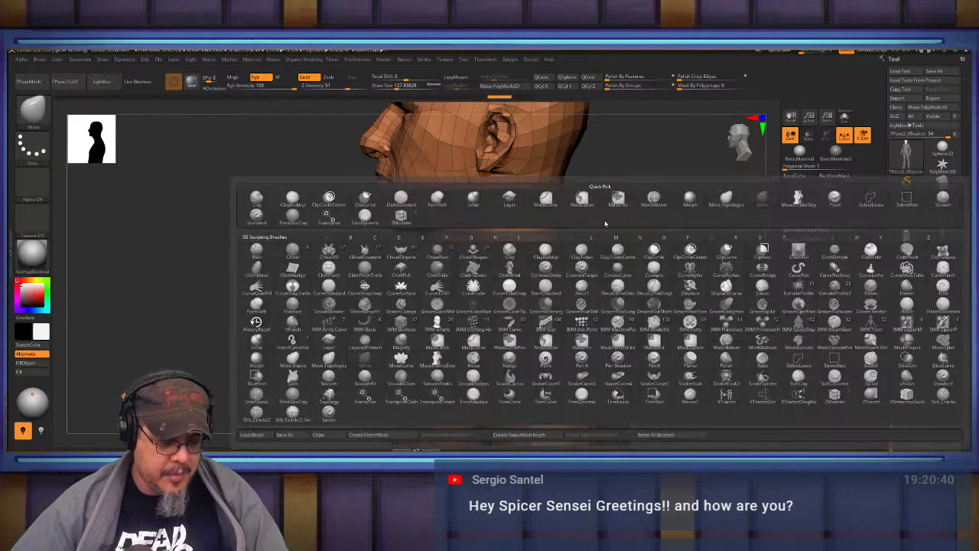
key("m")
key("l")
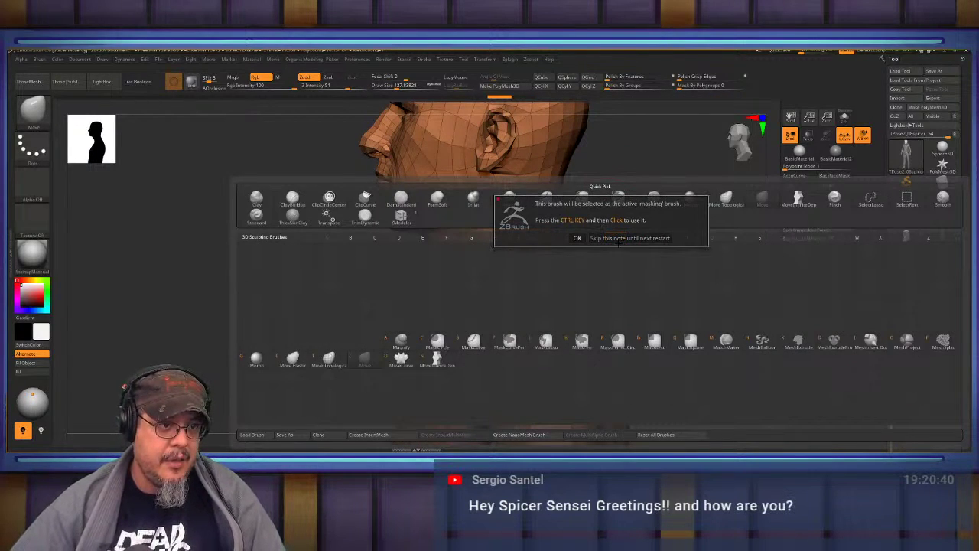
left_click(618, 238)
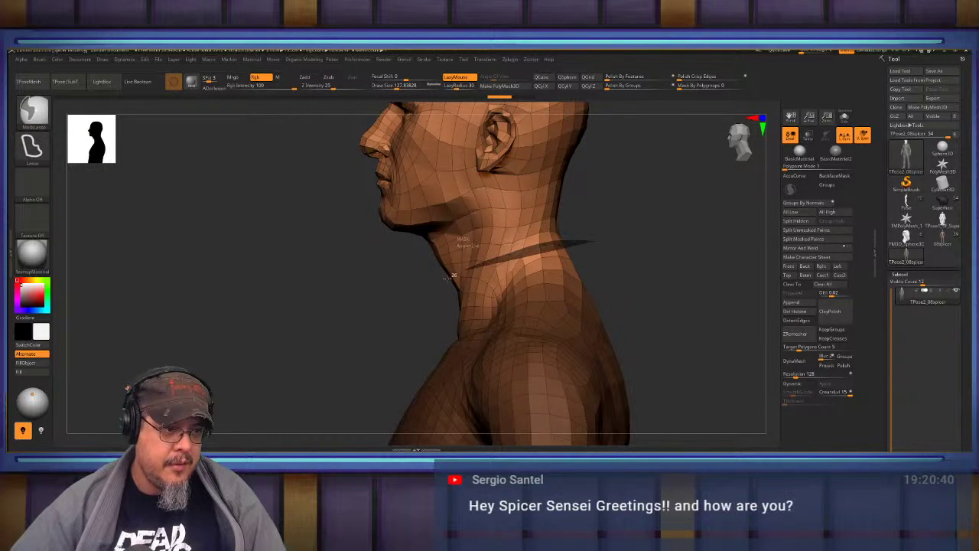
mouse_move(448, 278)
left_mouse_down("ctrl")
mouse_move(400, 326)
mouse_move(688, 286)
mouse_move(647, 228)
left_mouse_up("ctrl")
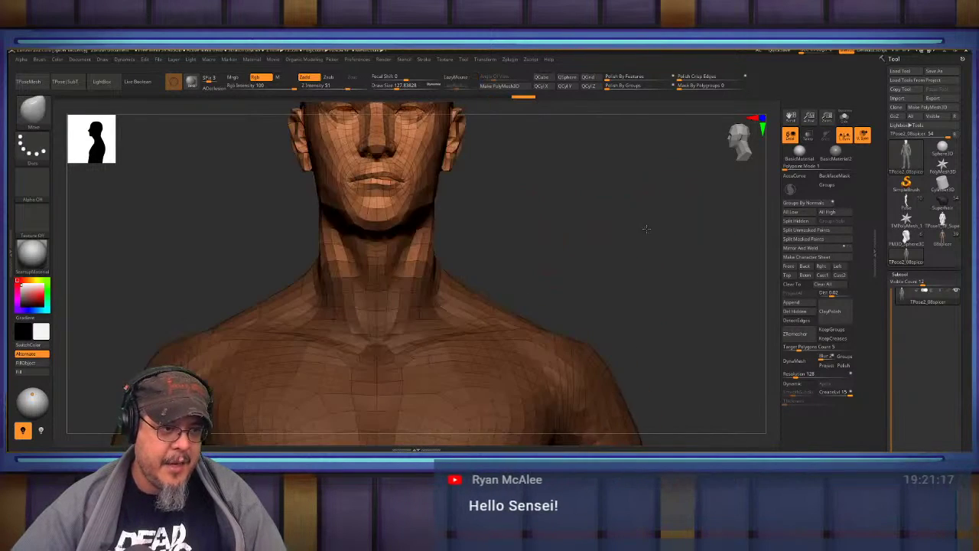
Blur and invert the neck mask on the isolated body, show the hidden parts, and clear the mask.
left_click_drag(552, 230, 661, 265, "alt")
left_click(563, 363, "ctrl")
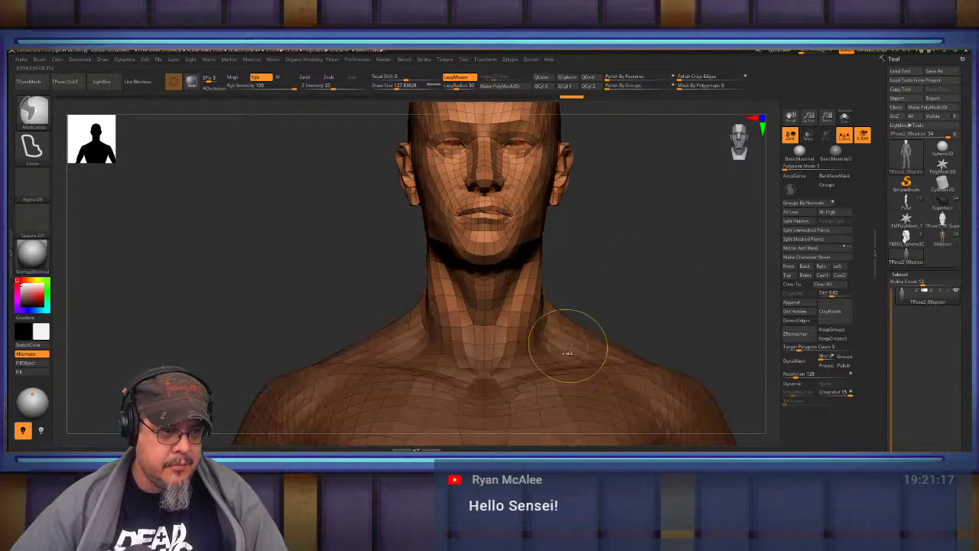
left_click(612, 268, "ctrl")
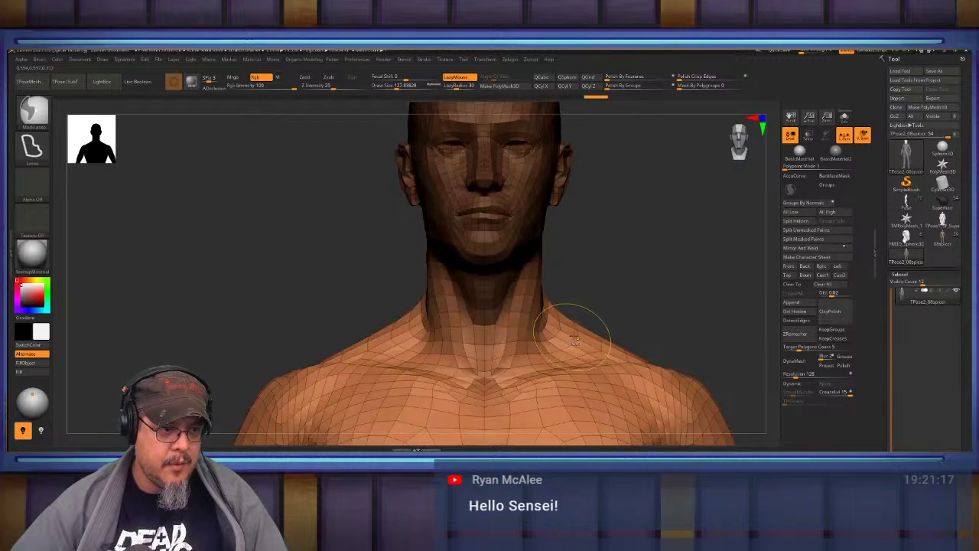
left_click(627, 283, "ctrl+shift")
mouse_move(676, 243)
left_mouse_down("ctrl")
mouse_move(692, 235)
mouse_move(703, 250)
left_mouse_up("ctrl")
left_click(702, 244, "ctrl")
left_click(699, 241, "ctrl")
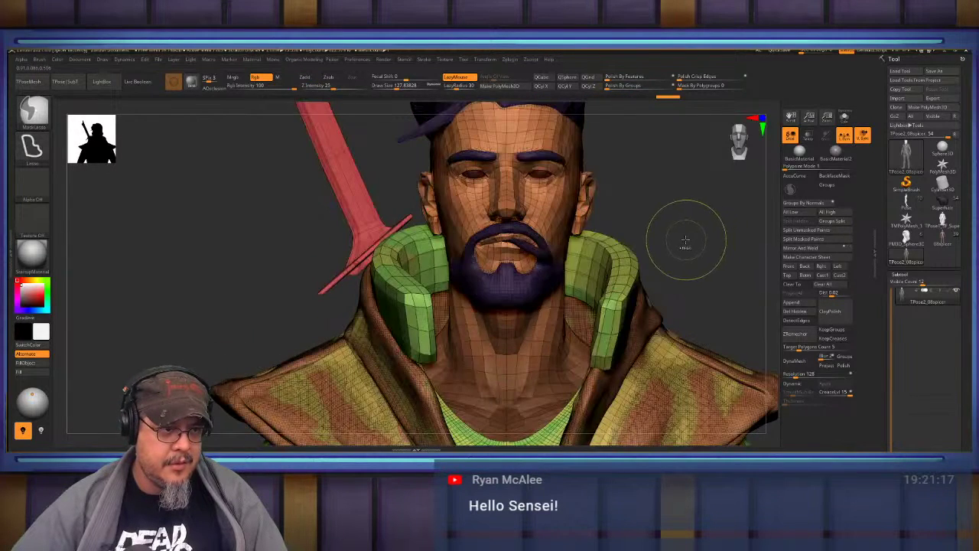
Isolate the bare body polygroup, invert its mask, and show the whole character again.
mouse_move(688, 240)
left_mouse_down("alt")
mouse_move(664, 195)
mouse_move(638, 233)
mouse_move(652, 242)
left_mouse_up("alt")
left_click_drag(651, 286, 683, 188, "alt")
left_click(565, 171, "ctrl+shift")
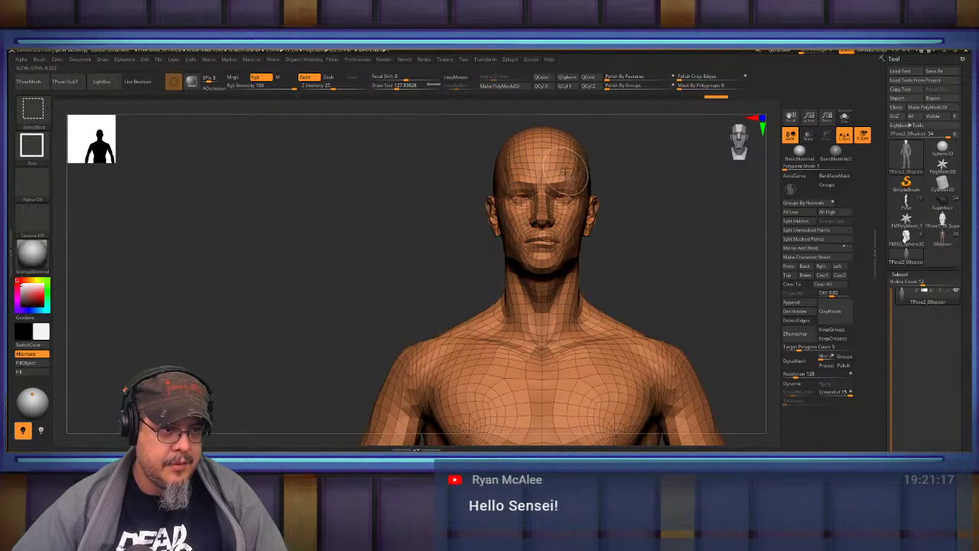
left_click(654, 197, "ctrl")
left_click(653, 197, "ctrl+shift")
key("ctrl+z")
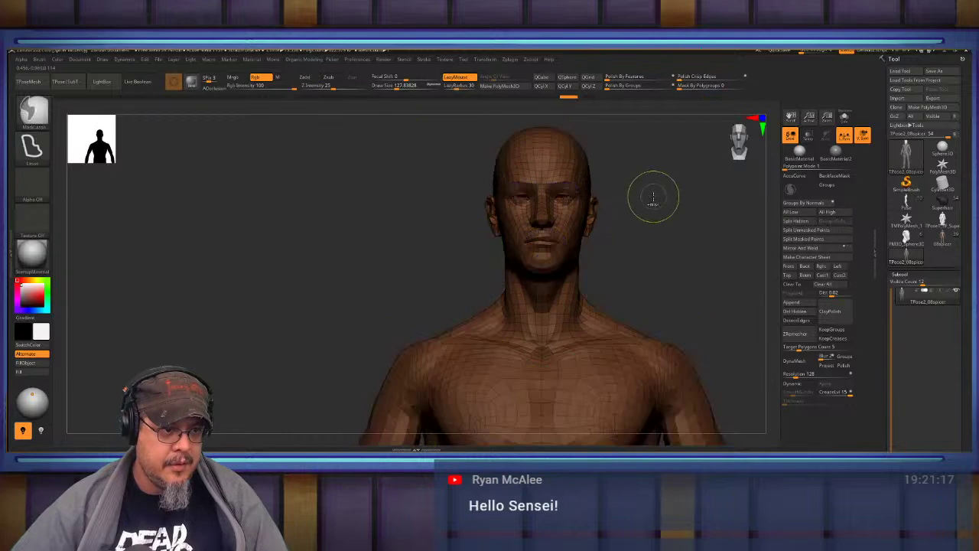
left_click(653, 197, "ctrl+shift")
Isolate the hair and beard polygroup, unmask it with lassos, and bring back the hidden parts.
left_click_drag(665, 245, 675, 320, "alt")
left_click_drag(675, 318, 615, 287)
left_click(606, 277, "ctrl+shift")
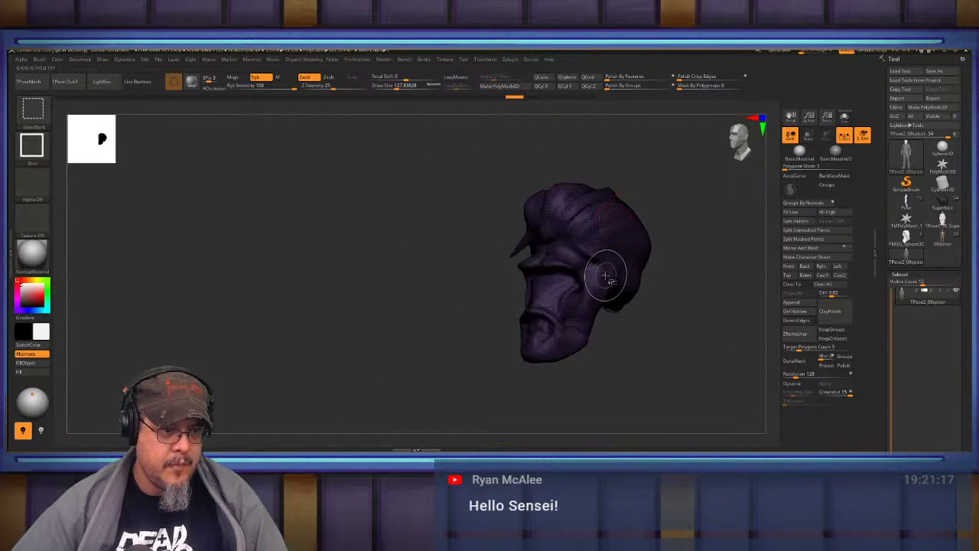
left_click_drag(677, 247, 635, 245)
mouse_move(478, 145)
left_mouse_down("ctrl")
mouse_move(705, 365)
mouse_move(422, 339)
mouse_move(419, 331)
left_mouse_up("ctrl")
mouse_move(501, 178)
left_mouse_down("ctrl")
mouse_move(709, 311)
mouse_move(405, 292)
mouse_move(400, 279)
mouse_move(660, 265)
mouse_move(676, 273)
mouse_move(651, 238)
mouse_move(536, 184)
mouse_move(423, 202)
mouse_move(413, 286)
mouse_move(422, 323)
mouse_move(411, 328)
mouse_move(468, 228)
left_mouse_up("ctrl")
left_click(661, 265, "ctrl+shift")
key("ctrl+z")
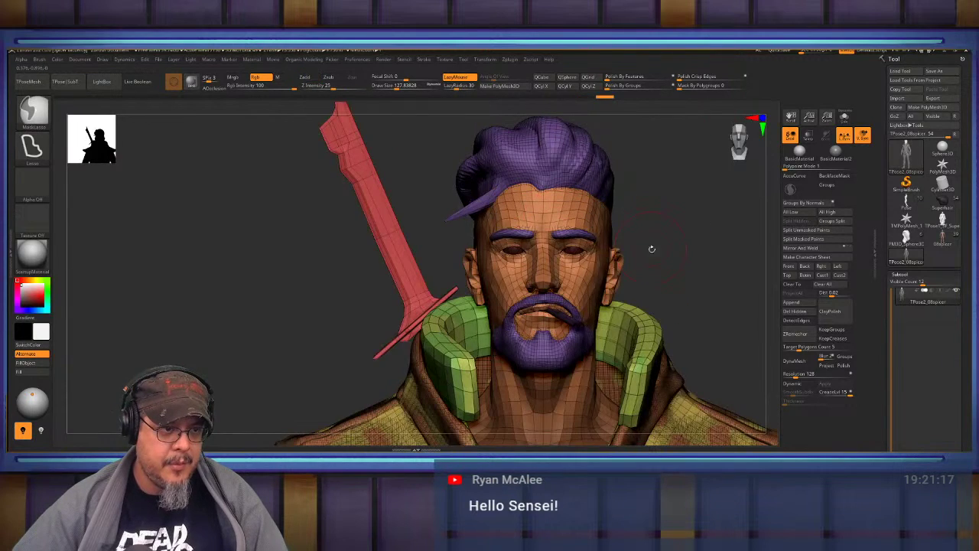
Isolate the masked eyeballs, unmask them, and bring back the hidden parts.
left_click_drag(652, 249, 570, 263)
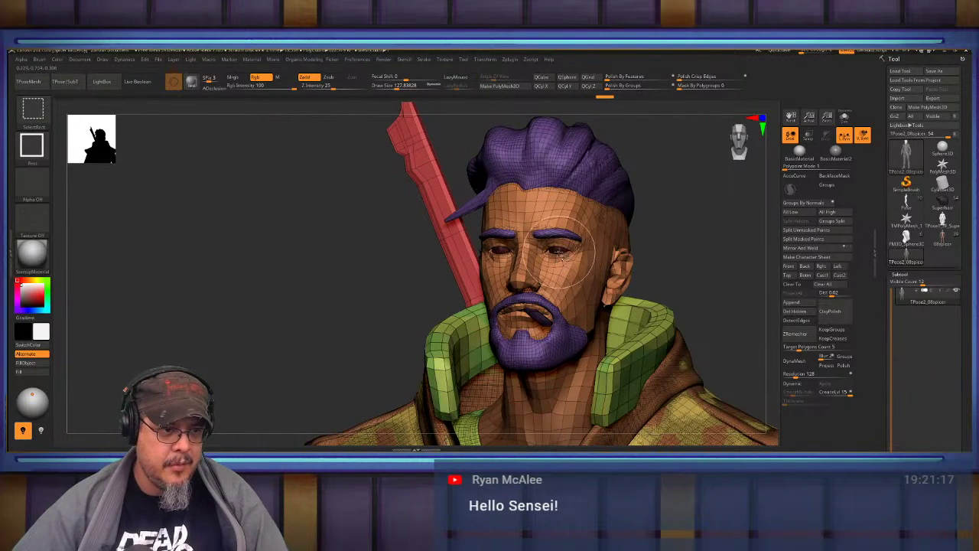
left_click(561, 250, "ctrl+shift")
mouse_move(612, 250)
left_mouse_down("shift")
mouse_move(665, 251)
mouse_move(507, 180)
mouse_move(680, 225)
left_mouse_up("shift")
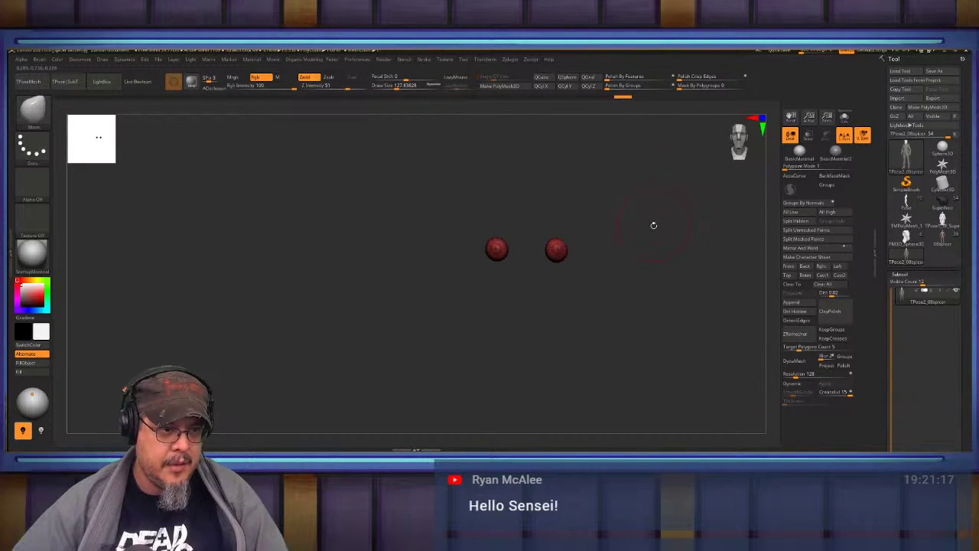
left_click(658, 227, "ctrl+shift")
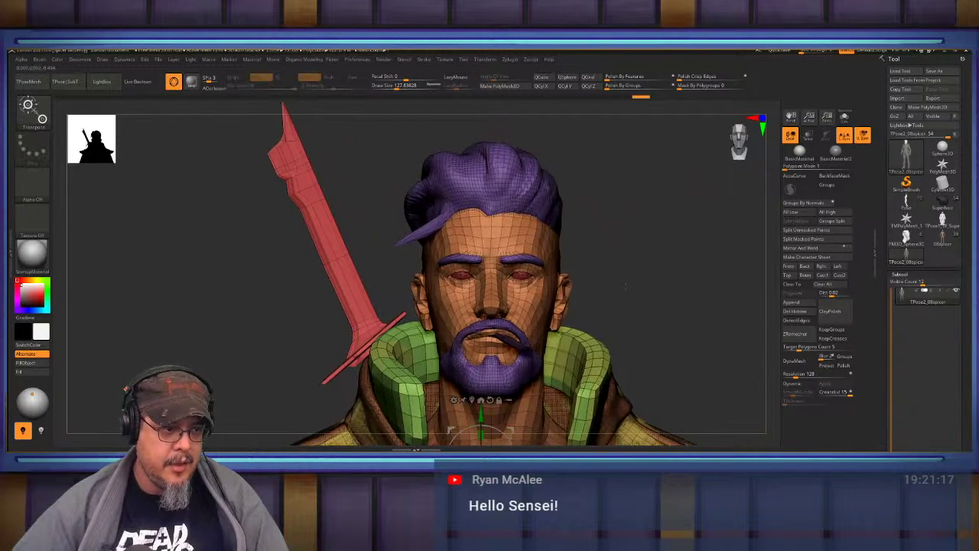
Try moving the unmasked parts along the vertical axis with the gizmo, and clear the mask.
left_click_drag(625, 286, 678, 163, "alt")
left_click_drag(528, 290, 528, 256)
right_click_drag(528, 256, 530, 291, "alt")
key("q")
left_click_drag(706, 217, 717, 236, "ctrl")
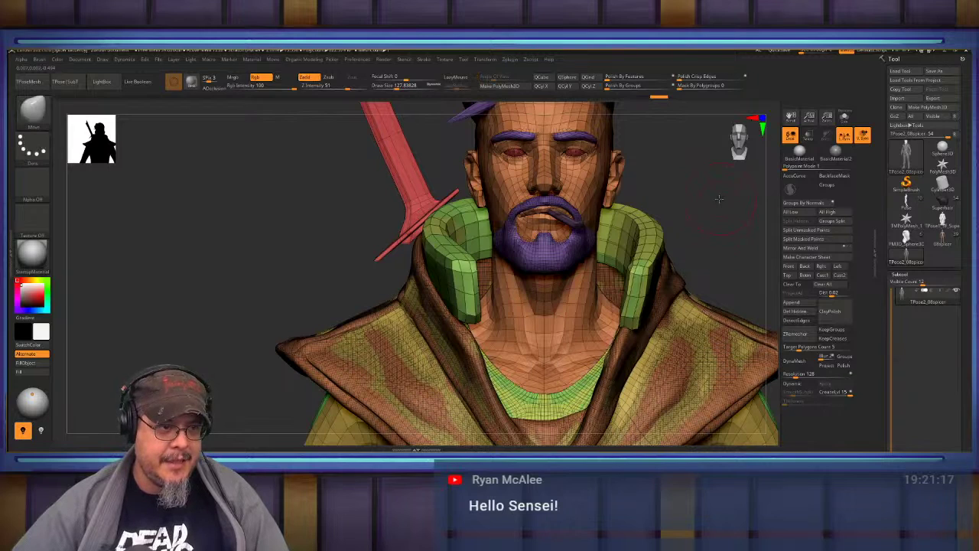
Isolate the bare body, lasso the head down to the upper neck in side view to leave it unmasked, and show everything.
mouse_move(719, 198)
left_mouse_down()
mouse_move(688, 252)
mouse_move(712, 275)
mouse_move(665, 223)
mouse_move(562, 287)
left_mouse_up()
left_click(561, 260, "ctrl+shift")
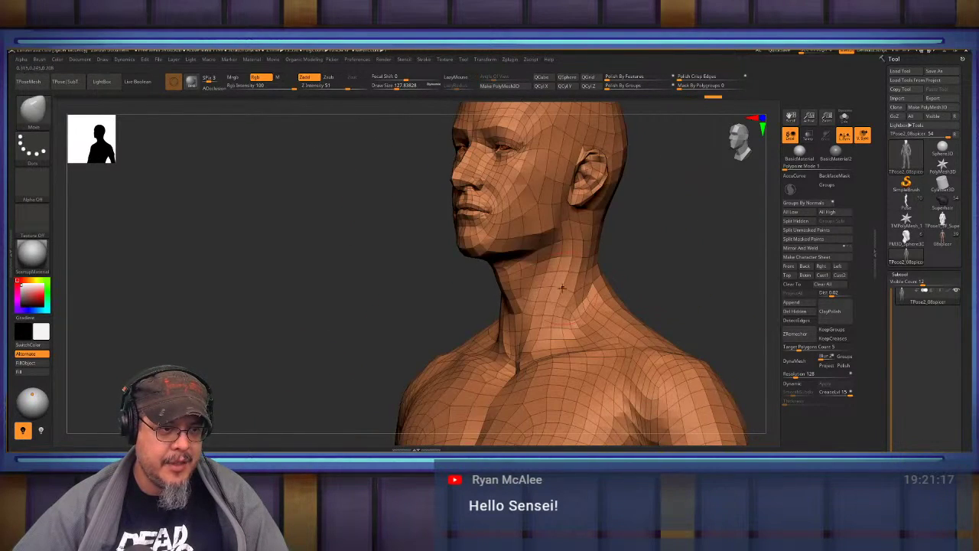
left_click_drag(667, 249, 641, 252)
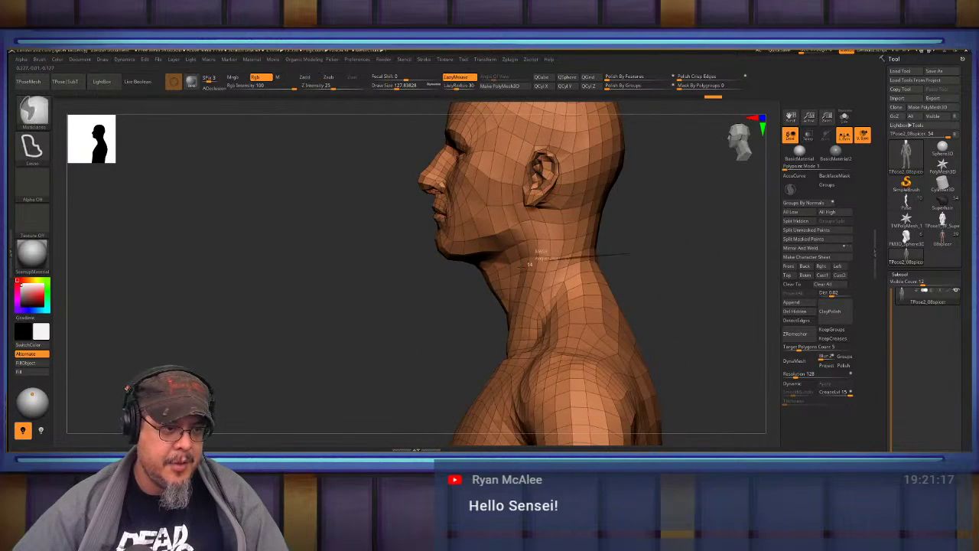
mouse_move(530, 261)
left_mouse_down("ctrl+shift")
mouse_move(346, 252)
mouse_move(631, 106)
mouse_move(691, 222)
mouse_move(681, 246)
mouse_move(684, 231)
left_mouse_up("ctrl+shift")
mouse_move(682, 233)
left_mouse_down("alt")
mouse_move(638, 284)
mouse_move(660, 262)
mouse_move(536, 314)
left_mouse_up("alt")
left_click(657, 264, "ctrl+shift")
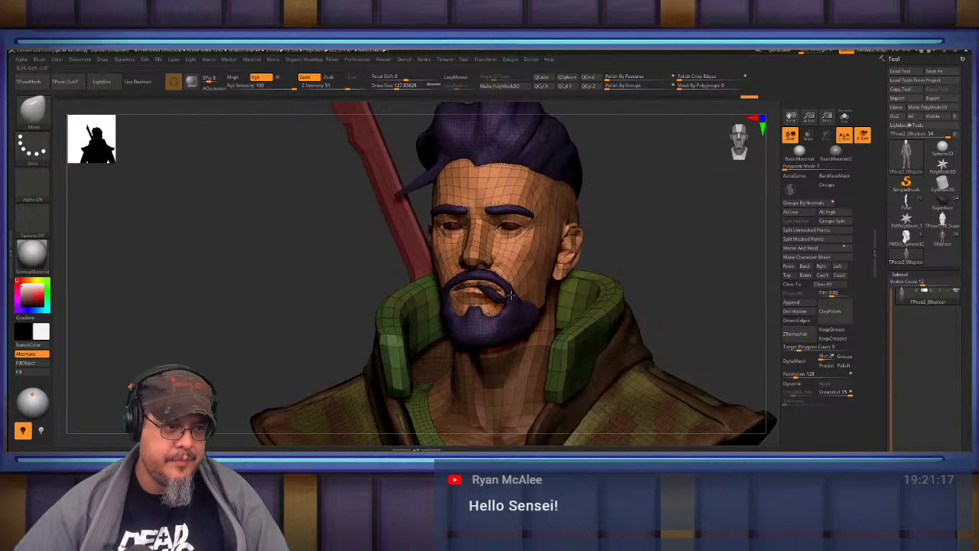
Isolate the hair and beard polygroup, clear its mask, and show the whole character again.
left_click(492, 331, "ctrl+shift")
mouse_move(627, 337)
left_mouse_down("ctrl")
mouse_move(210, 248)
mouse_move(654, 83)
mouse_move(547, 348)
mouse_move(535, 352)
left_mouse_up("ctrl")
mouse_move(645, 251)
left_mouse_down("alt")
mouse_move(625, 306)
mouse_move(598, 340)
left_mouse_up("alt")
mouse_move(612, 306)
left_mouse_down()
mouse_move(639, 244)
mouse_move(423, 240)
left_mouse_up()
left_click(629, 300, "ctrl+shift")
key("shift+f")
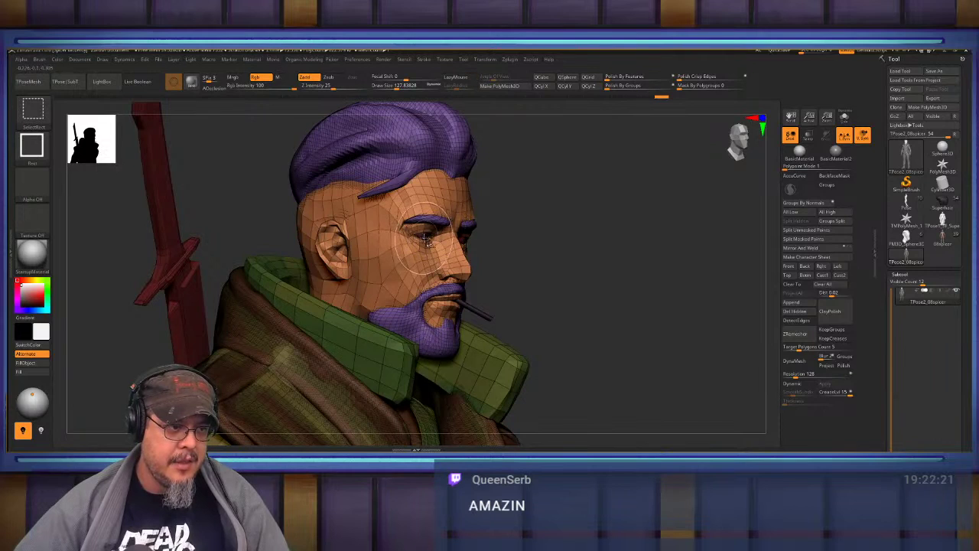
Isolate and unmask the eyes and the cigarette in turn, bringing back the other parts each time.
left_click(424, 238, "ctrl+shift")
mouse_move(546, 270)
left_mouse_down("ctrl")
mouse_move(622, 231)
mouse_move(619, 258)
mouse_move(551, 278)
mouse_move(492, 354)
mouse_move(608, 272)
left_mouse_up("ctrl")
left_click(617, 265, "ctrl+shift")
key("shift+f")
left_click(475, 311, "ctrl+shift")
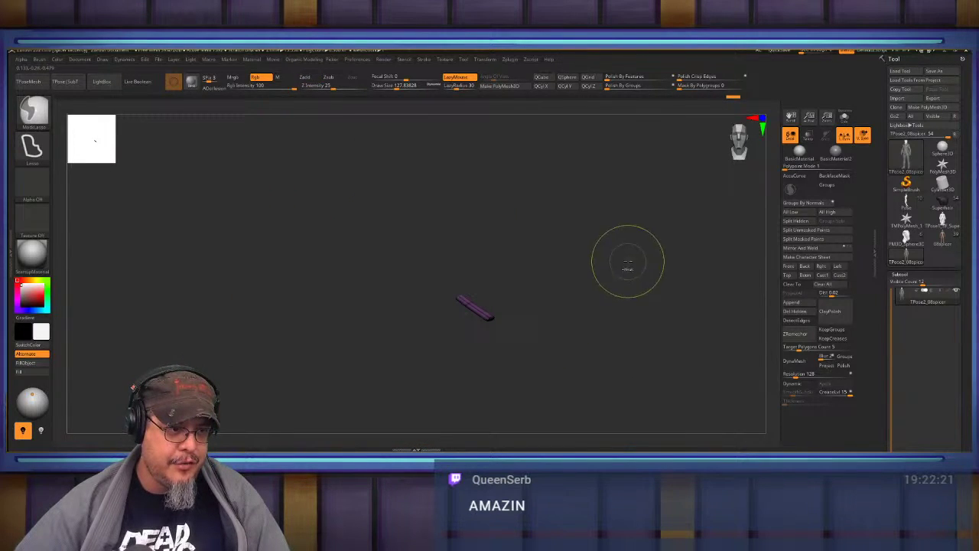
left_click(626, 261, "ctrl+shift")
Undo the last two mask changes and blur the mask border across the neck.
mouse_move(542, 193)
right_mouse_down()
mouse_move(465, 405)
mouse_move(516, 330)
right_mouse_up()
right_click_drag(573, 257, 653, 107, "alt")
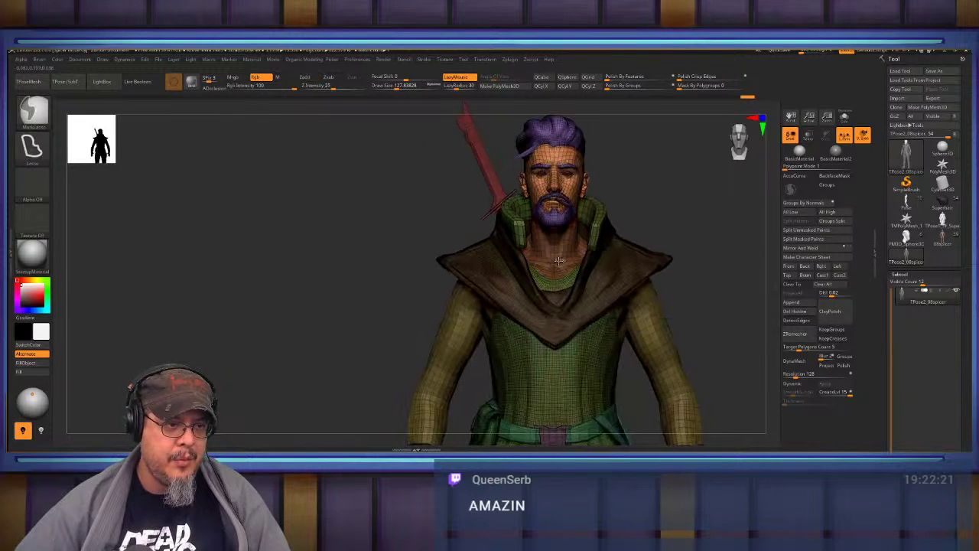
key("ctrl+z")
key("ctrl+z")
left_click(558, 261, "ctrl")
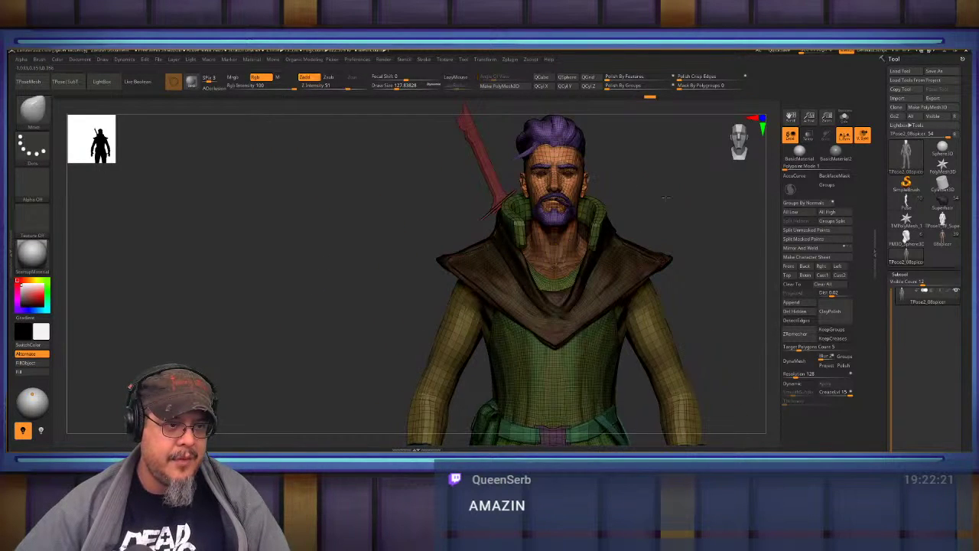
right_click_drag(557, 261, 563, 321, "ctrl")
Move the unmasked head with its hair and beard down along the vertical axis to shorten the neck.
key("w")
left_click_drag(541, 209, 542, 231)
key("q")
mouse_move(711, 164)
right_mouse_down("alt")
mouse_move(680, 230)
mouse_move(603, 230)
mouse_move(610, 257)
mouse_move(603, 190)
mouse_move(618, 210)
right_mouse_up("alt")
key("w")
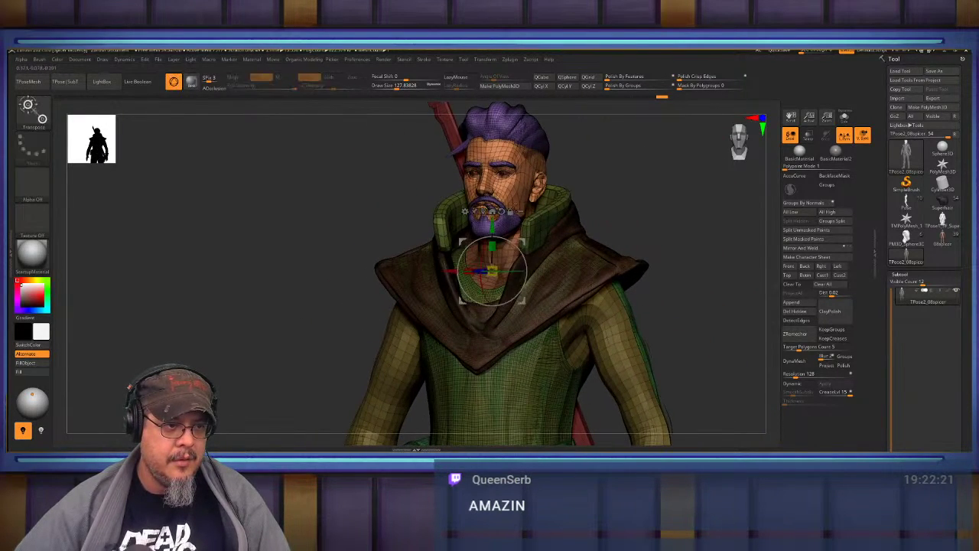
left_click_drag(493, 224, 493, 225)
key("q")
Check the lowered head on the isolated body, show all parts, and transfer the pose back to the original subtools.
mouse_move(593, 200)
right_mouse_down()
mouse_move(635, 197)
mouse_move(641, 219)
mouse_move(626, 217)
right_mouse_up()
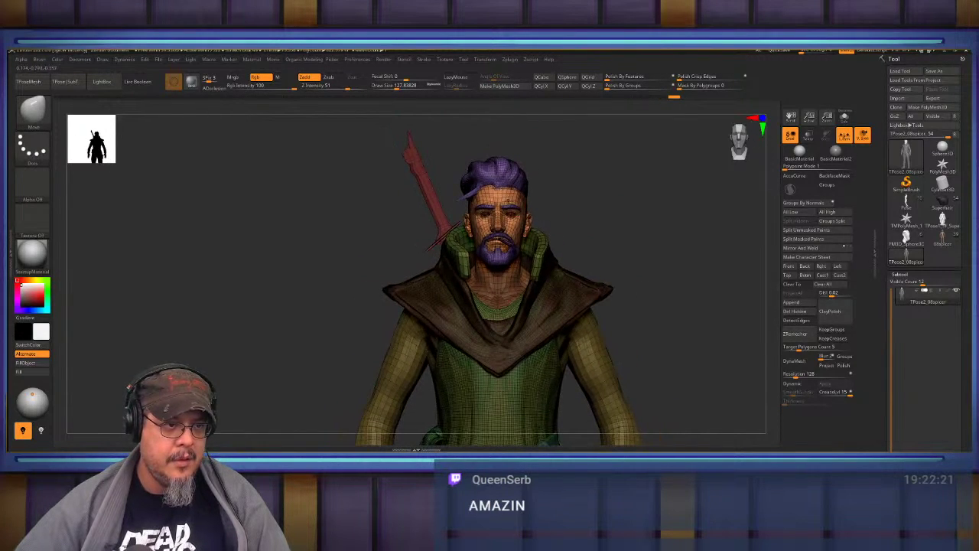
left_click(509, 201, "ctrl+shift")
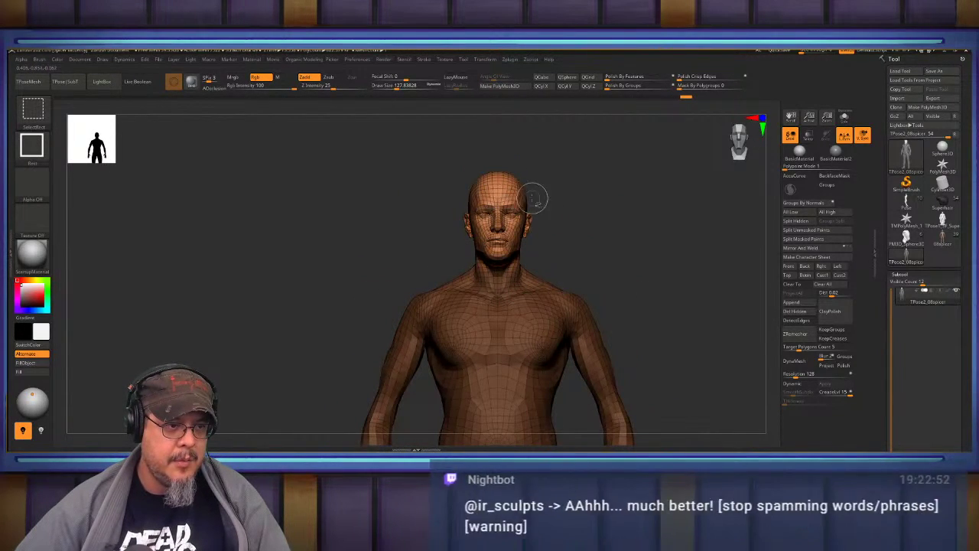
left_click(624, 222, "ctrl+shift")
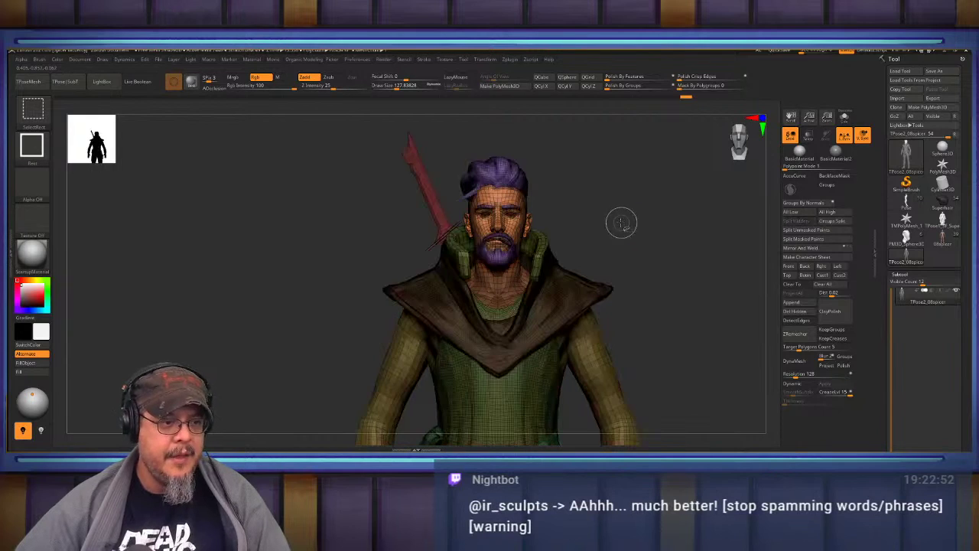
left_click(65, 81)
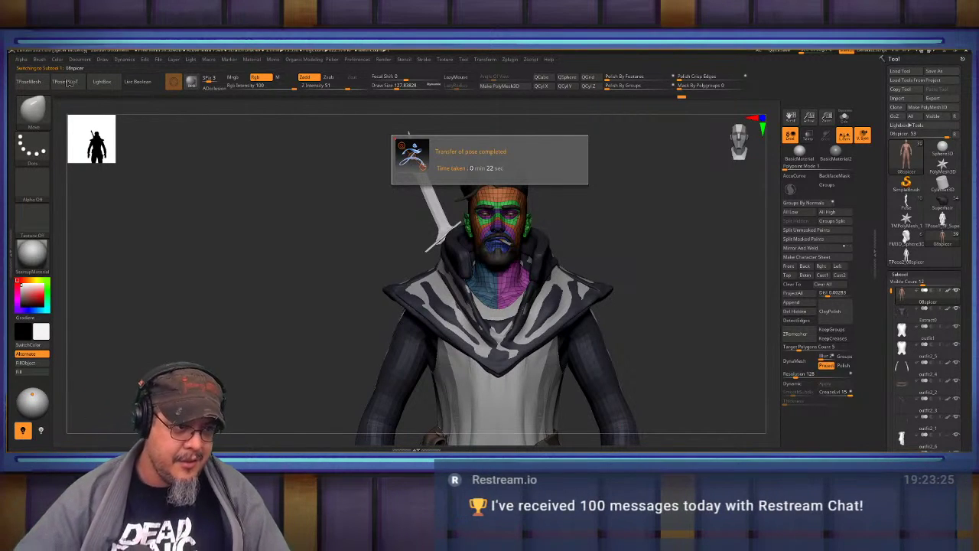
Turn off the polyframe and solo the body subtool at a higher subdivision level.
left_click_drag(662, 232, 599, 227)
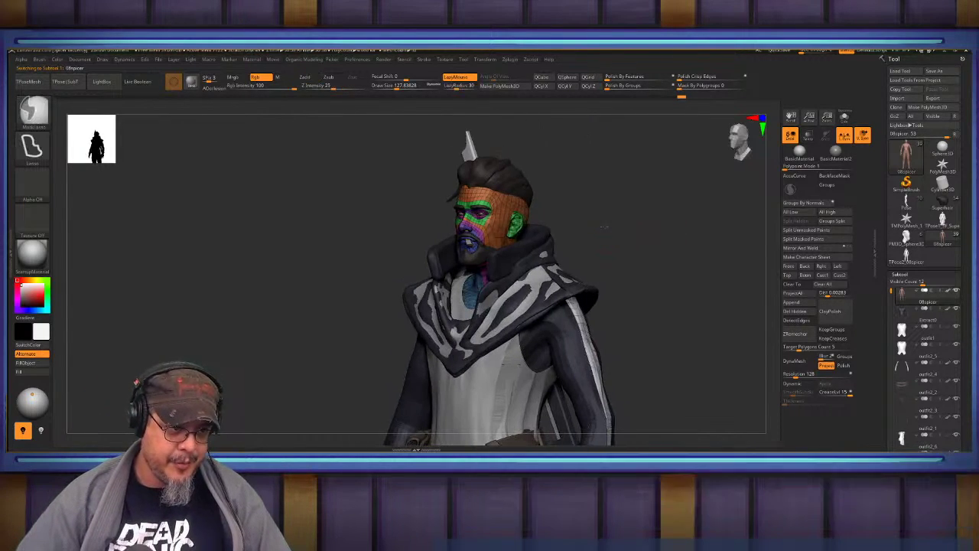
mouse_move(651, 176)
left_mouse_down("alt")
mouse_move(689, 212)
mouse_move(638, 273)
mouse_move(645, 245)
left_mouse_up("alt")
key("shift+f")
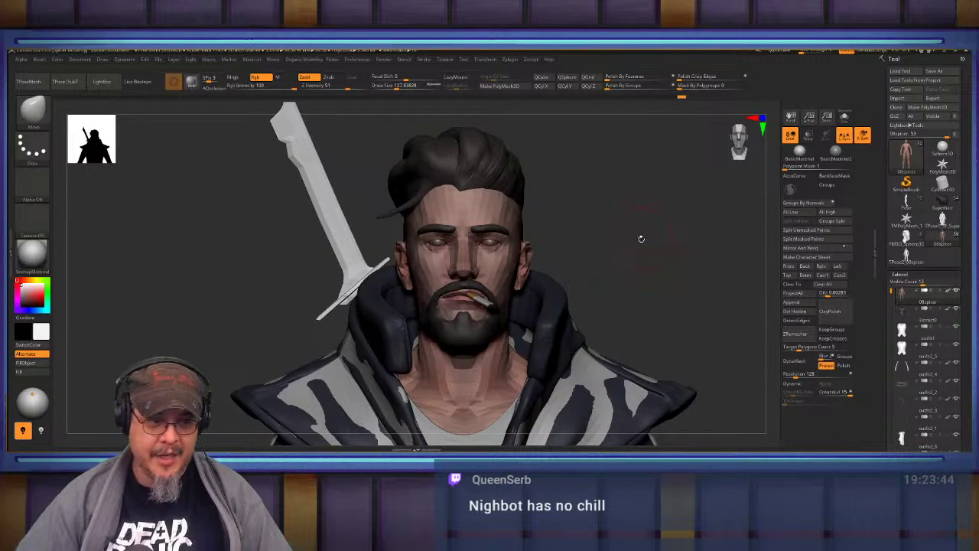
left_click_drag(641, 239, 615, 239)
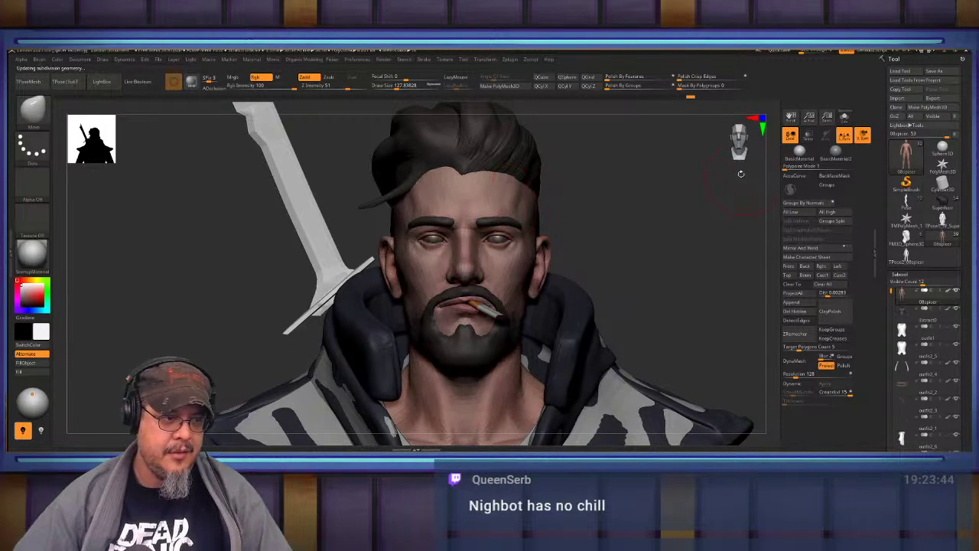
left_click(839, 119)
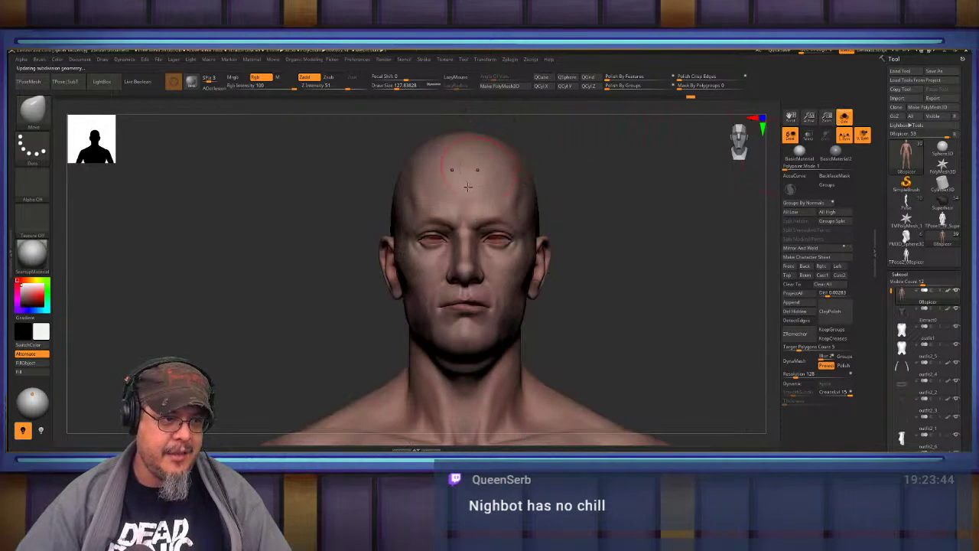
Build up the muscle along the side of the neck below the ear with ClayBuildup and smooth the strokes.
mouse_move(463, 257)
right_mouse_down("ctrl")
mouse_move(437, 352)
mouse_move(407, 247)
mouse_move(517, 180)
right_mouse_up("ctrl")
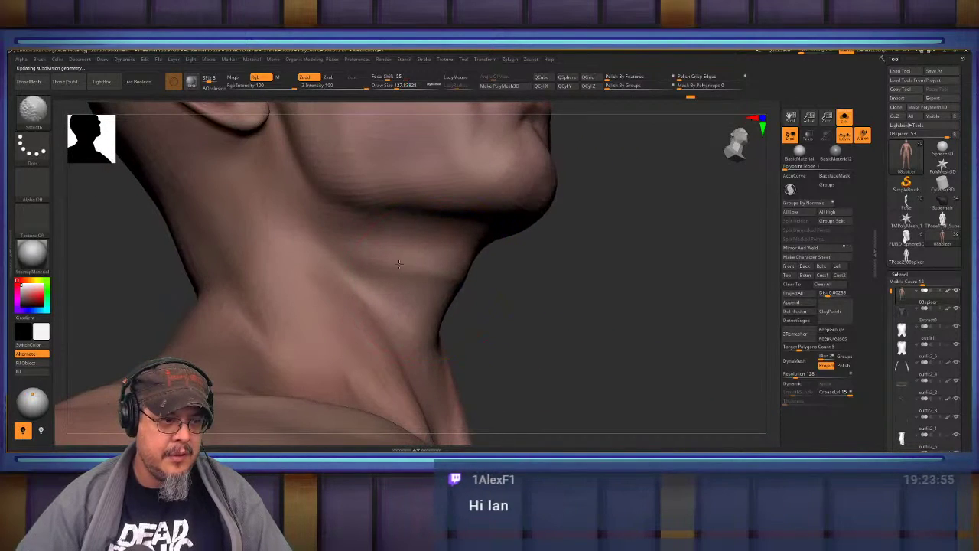
mouse_move(335, 249)
right_mouse_down()
mouse_move(622, 248)
mouse_move(402, 244)
mouse_move(471, 248)
right_mouse_up()
key("b")
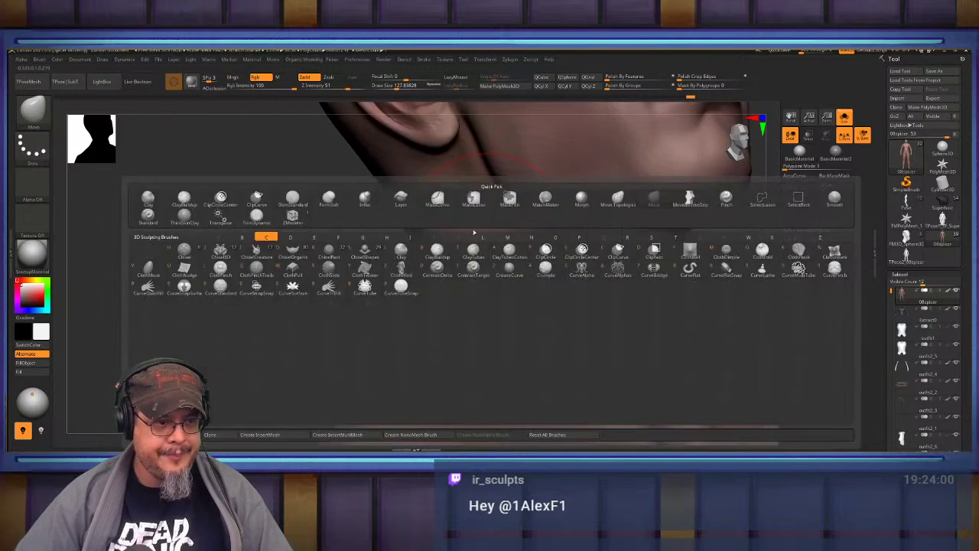
key("c")
key("b")
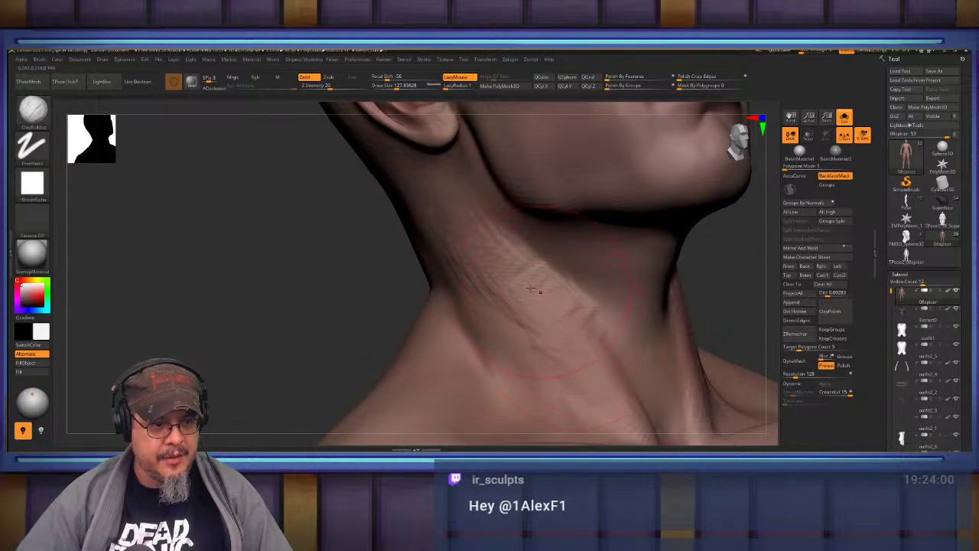
left_click_drag(462, 205, 488, 253)
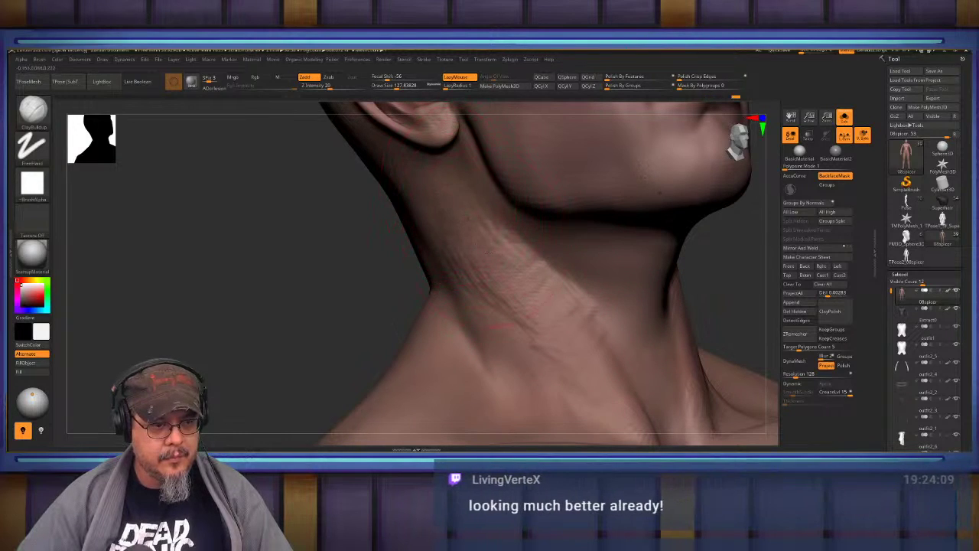
key("shift")
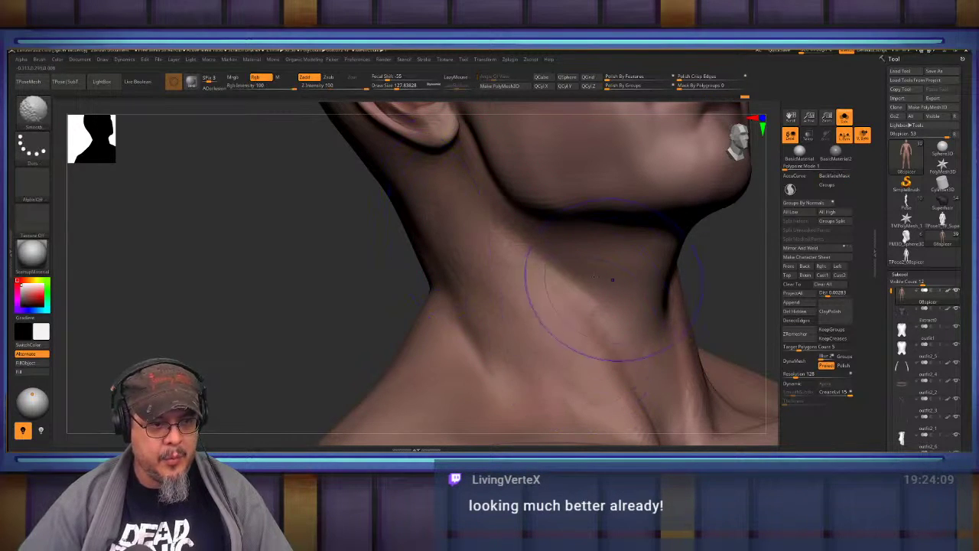
Add volume with ClayBuildup across the underside of the jaw where it meets the throat, and smooth it.
mouse_move(613, 280)
right_mouse_down()
mouse_move(593, 249)
mouse_move(580, 310)
mouse_move(520, 260)
mouse_move(553, 259)
mouse_move(459, 283)
right_mouse_up()
left_click_drag(536, 288, 611, 292)
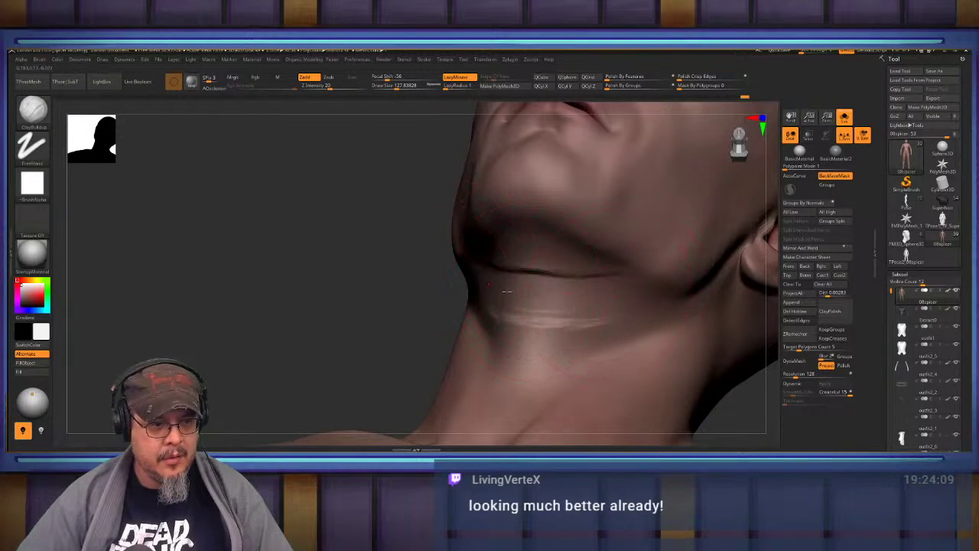
mouse_move(506, 292)
left_mouse_down()
mouse_move(568, 291)
mouse_move(497, 285)
left_mouse_up()
right_click_drag(459, 282, 520, 280)
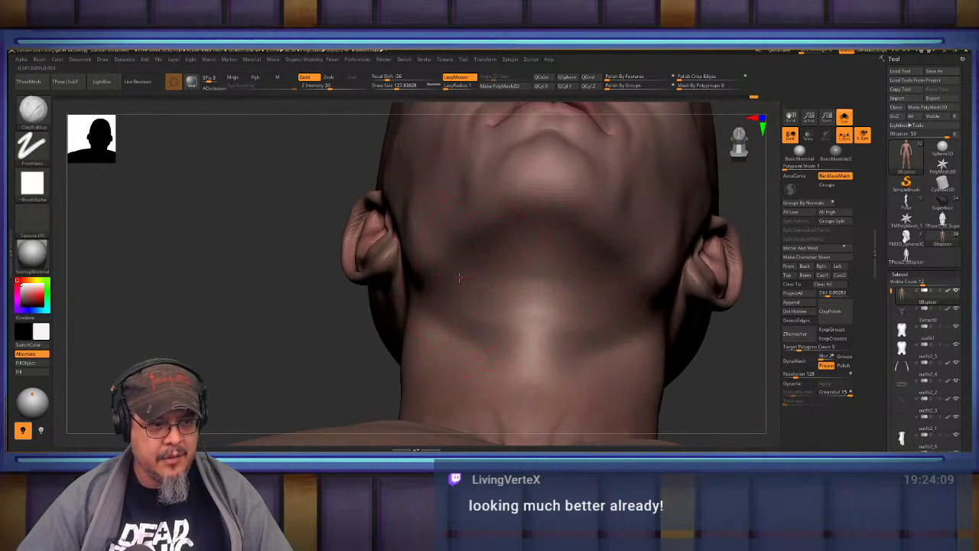
left_click_drag(459, 278, 600, 283)
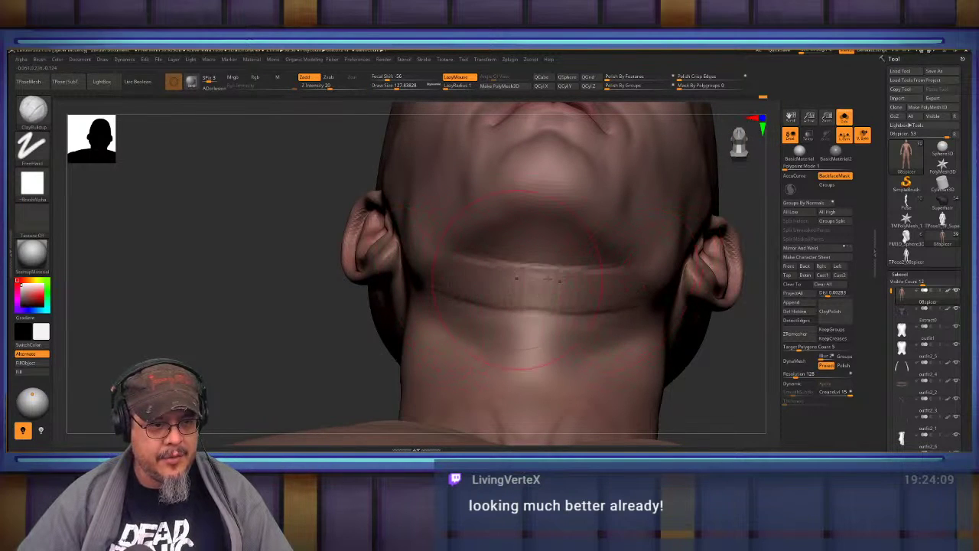
mouse_move(492, 270)
left_mouse_down()
mouse_move(586, 272)
mouse_move(581, 260)
mouse_move(518, 267)
left_mouse_up()
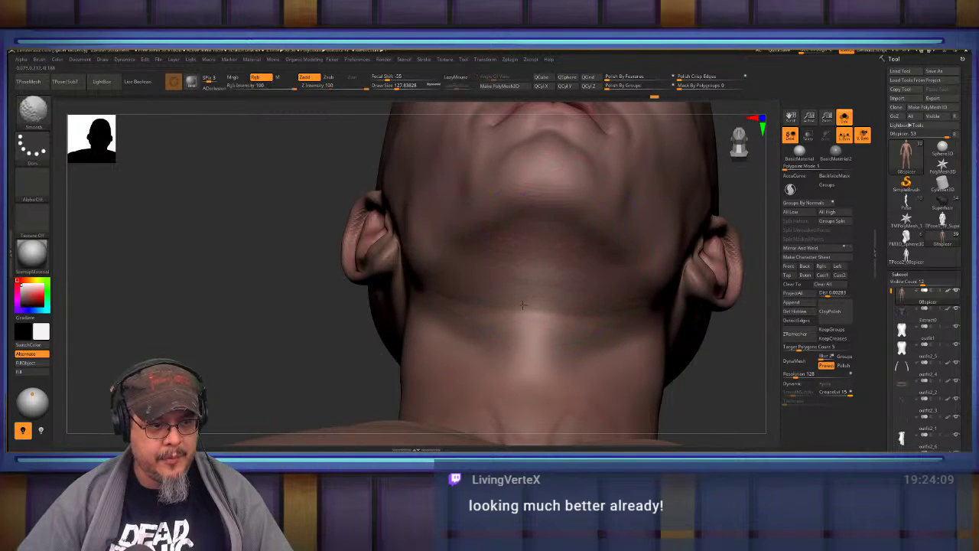
Fill in the front of the throat between the neck muscles with ClayBuildup and smooth the surface.
right_click_drag(523, 306, 523, 374)
right_click_drag(511, 273, 536, 276)
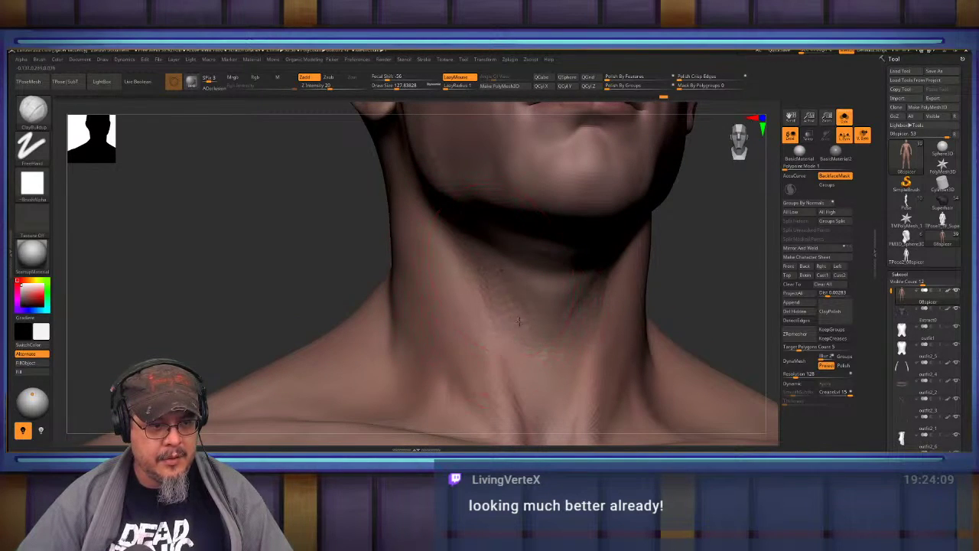
key("shift")
left_click_drag(605, 303, 598, 271, "shift")
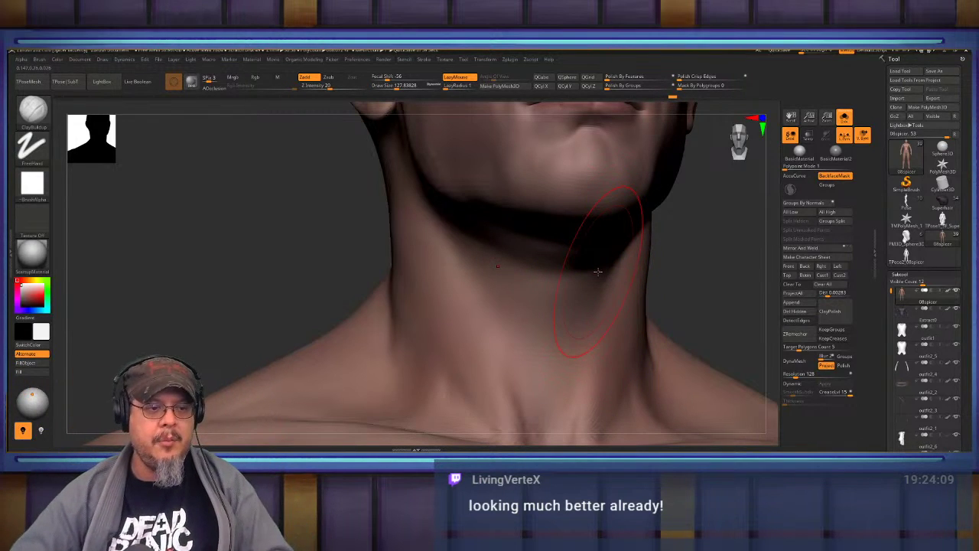
Build up the neck behind the ear and at the nape above the trapezius, smoothing each area.
mouse_move(601, 264)
right_mouse_down()
mouse_move(625, 254)
mouse_move(625, 200)
right_mouse_up()
right_click_drag(625, 201, 505, 218, "alt")
mouse_move(624, 245)
right_mouse_down("ctrl")
mouse_move(625, 295)
mouse_move(528, 226)
right_mouse_up("ctrl")
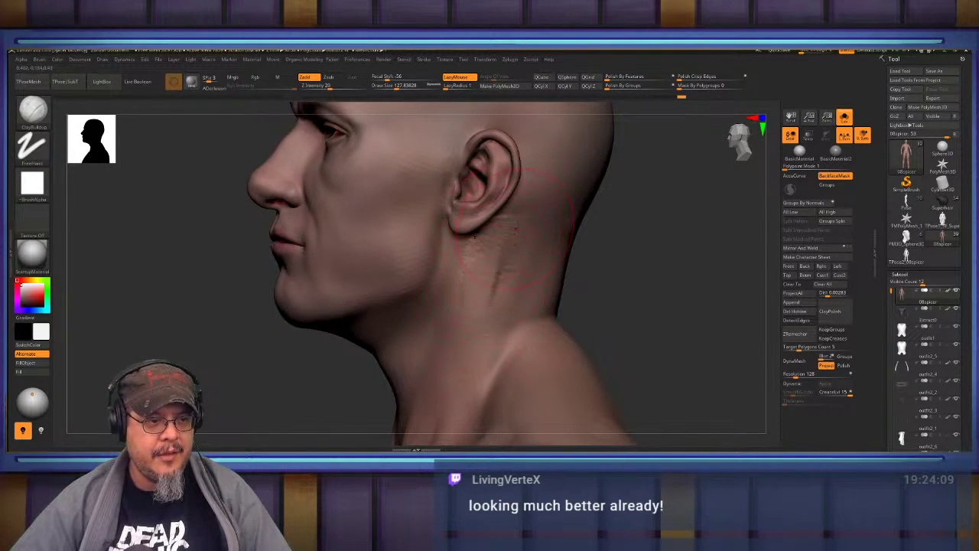
key("shift")
right_click_drag(499, 278, 563, 304)
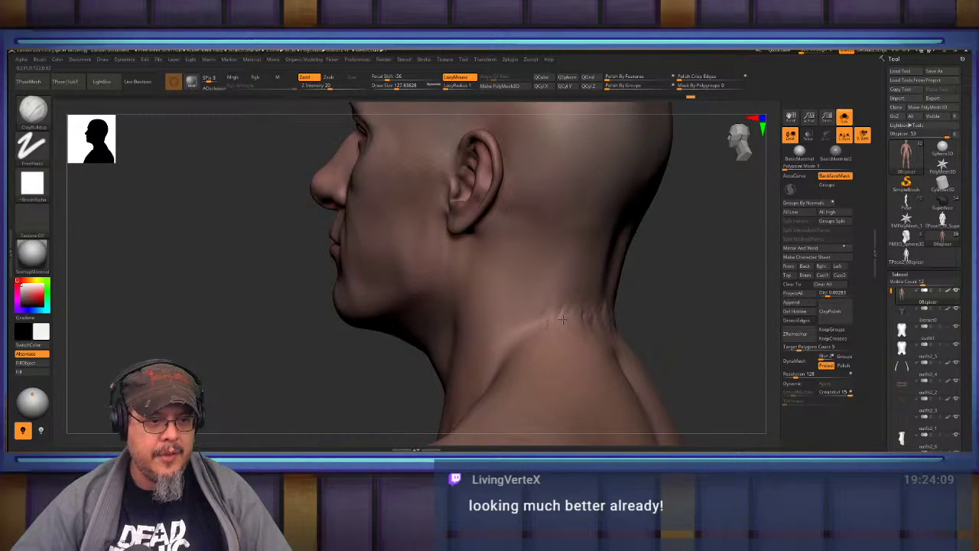
key("shift")
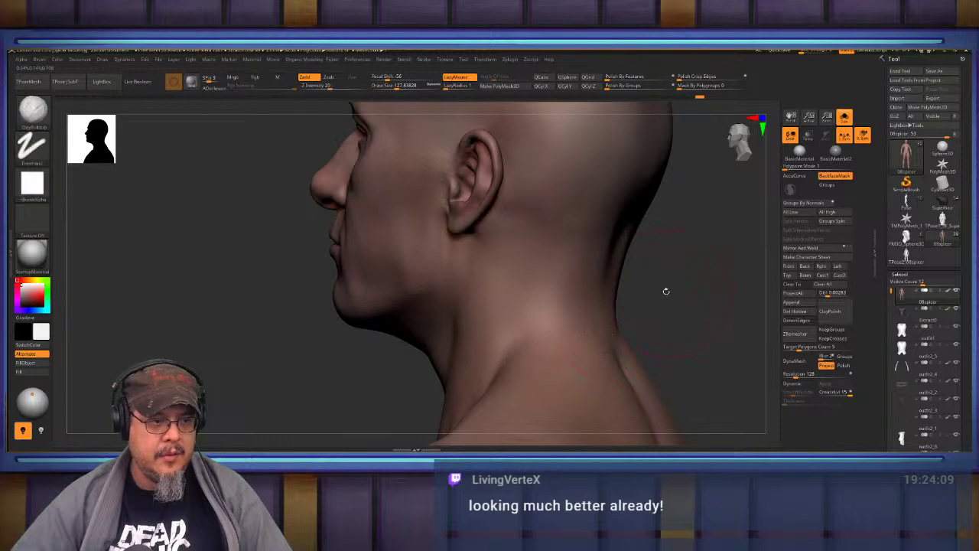
Add light ClayBuildup volume to the lower cheek along the jaw and smooth it into the face.
mouse_move(664, 288)
right_mouse_down()
mouse_move(689, 290)
mouse_move(662, 350)
mouse_move(620, 333)
right_mouse_up()
right_click_drag(422, 341, 503, 302, "alt")
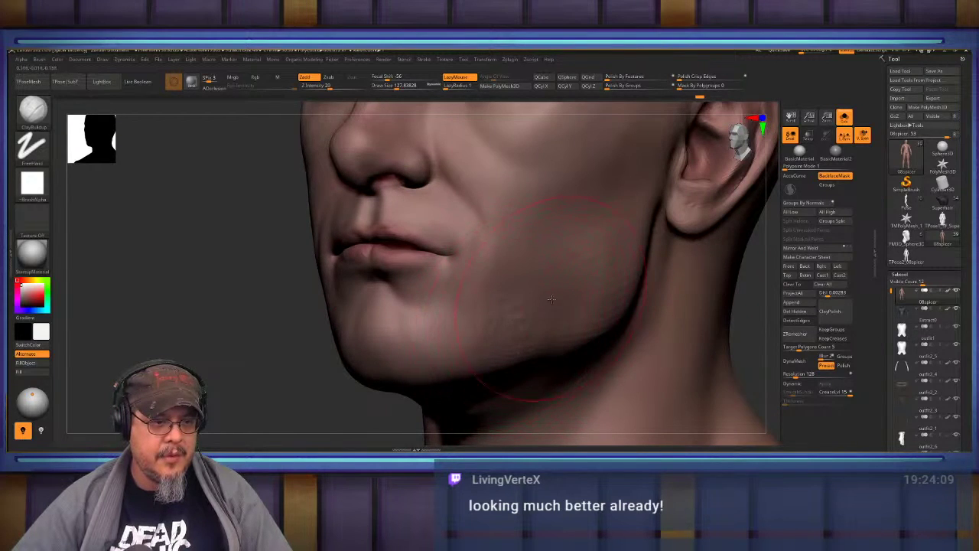
key("shift")
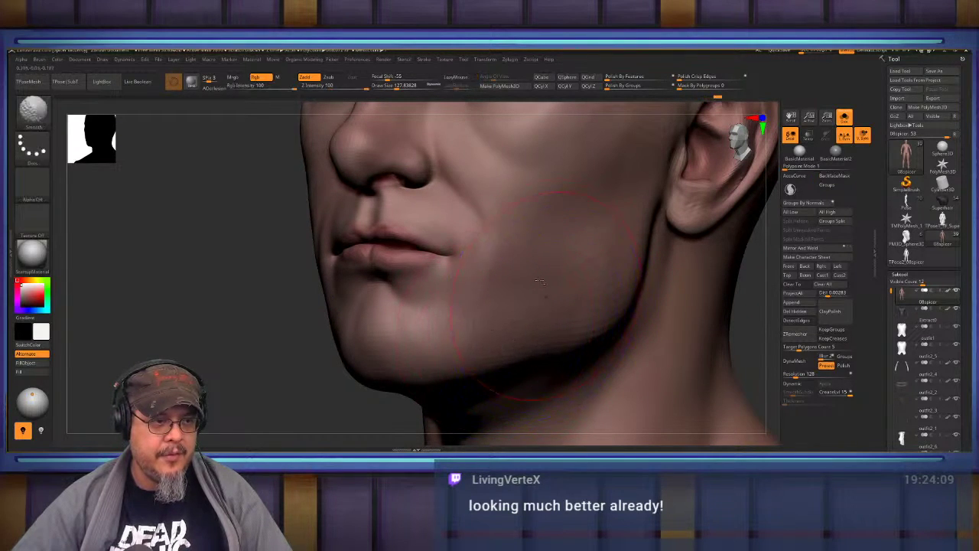
mouse_move(539, 282)
right_mouse_down("alt")
mouse_move(536, 305)
mouse_move(486, 300)
mouse_move(518, 283)
right_mouse_up("alt")
Switch to the Move brush at a draw size of about 68 and reshape the cheek beside the mouth corner.
key("b")
key("d")
key("s")
key("b")
key("m")
key("v")
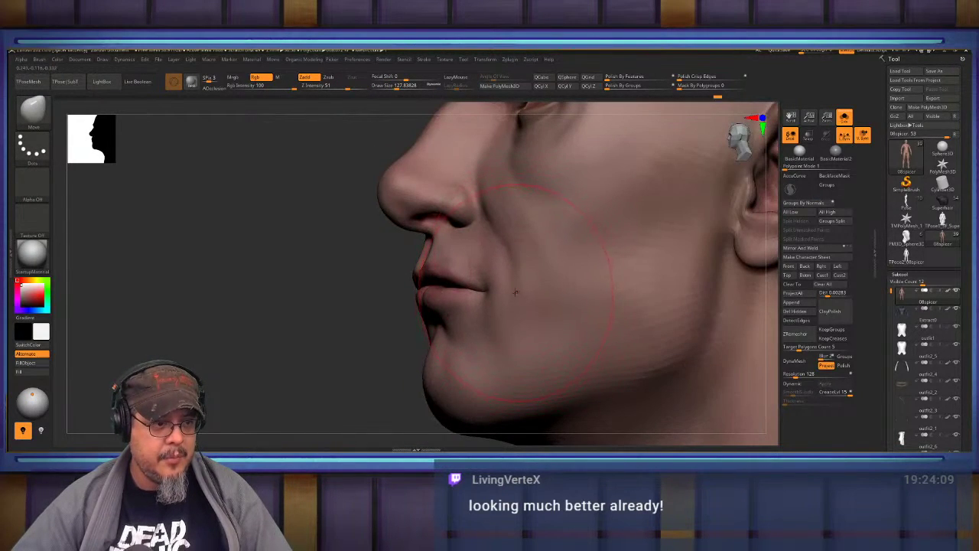
key("s")
left_click_drag(521, 289, 513, 296)
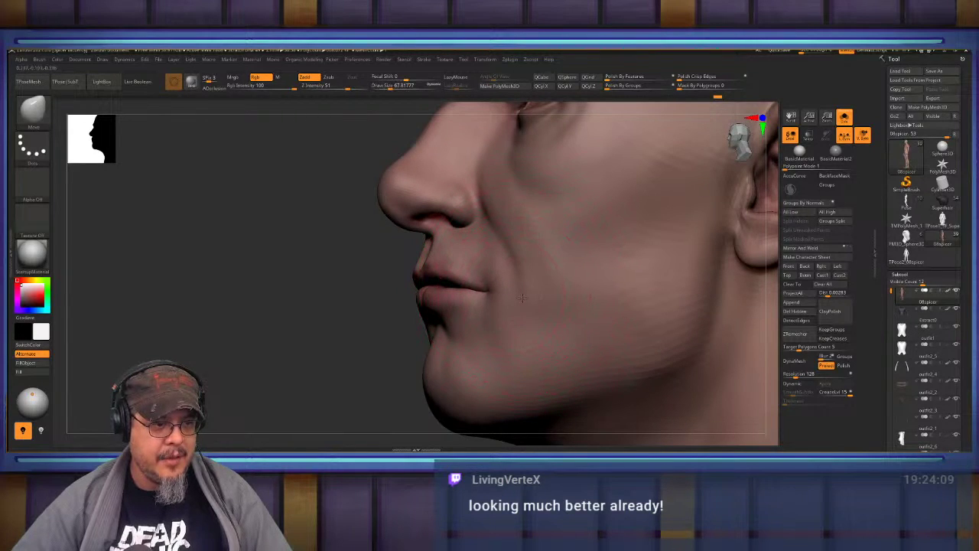
key("shift")
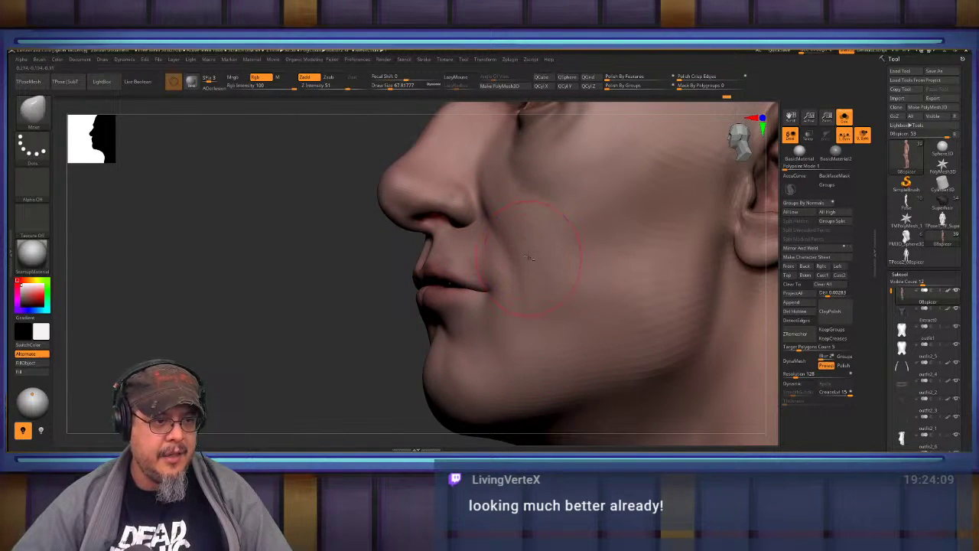
Lasso-mask the whole eye area, including the lids and the skin under the eye.
right_click_drag(530, 258, 505, 230, "ctrl")
mouse_move(459, 253)
right_mouse_down()
mouse_move(570, 256)
mouse_move(521, 307)
mouse_move(527, 333)
mouse_move(544, 298)
mouse_move(548, 239)
right_mouse_up()
key("ctrl")
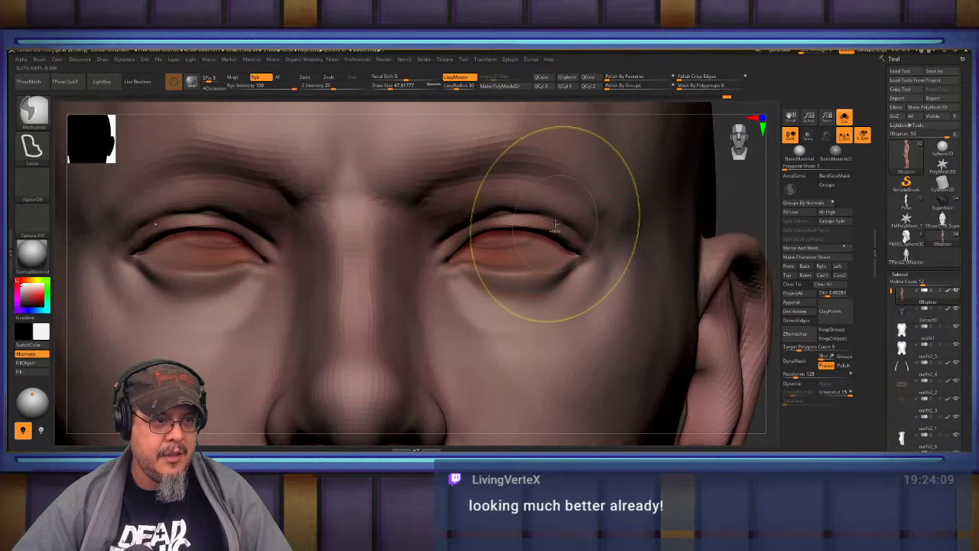
mouse_move(574, 197)
left_mouse_down("ctrl")
mouse_move(452, 181)
mouse_move(428, 208)
mouse_move(450, 320)
mouse_move(491, 339)
mouse_move(564, 337)
mouse_move(612, 316)
mouse_move(613, 236)
mouse_move(564, 176)
mouse_move(617, 237)
mouse_move(616, 292)
mouse_move(612, 312)
mouse_move(560, 345)
mouse_move(461, 336)
mouse_move(426, 250)
left_mouse_up("ctrl")
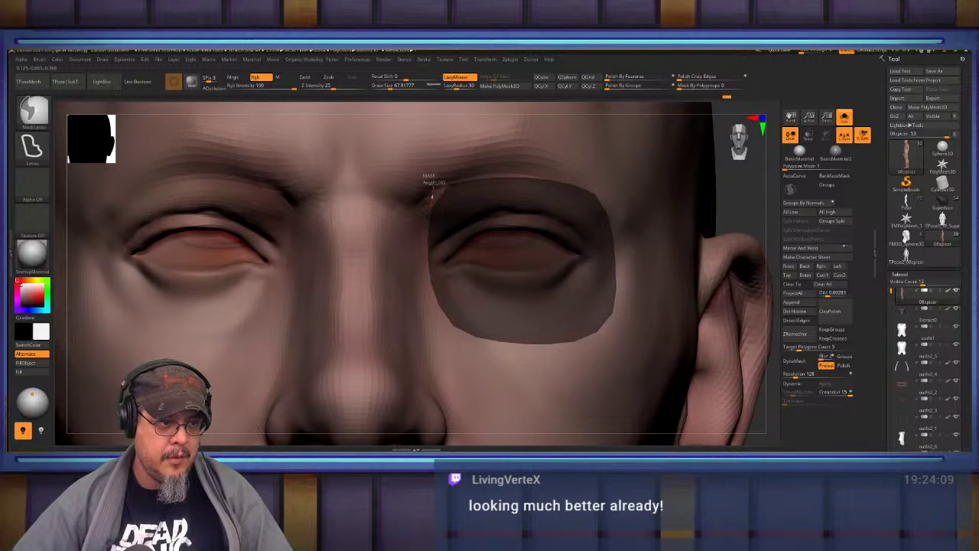
left_click_drag(441, 179, 442, 177, "ctrl")
mouse_move(750, 284)
left_mouse_down("alt")
mouse_move(678, 247)
mouse_move(715, 256)
mouse_move(604, 272)
left_mouse_up("alt")
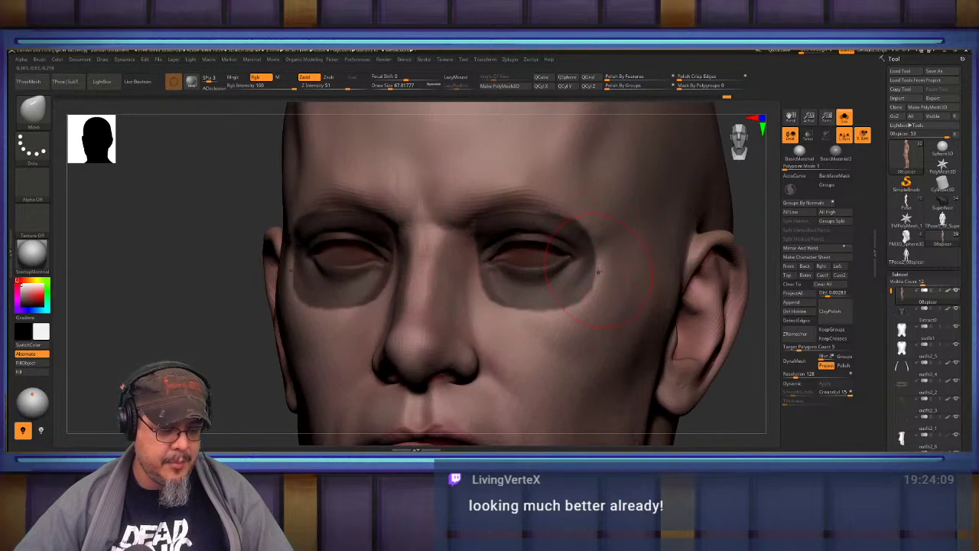
Select the Move brush with a draw size of about 31 and soften the mask border around the eyes.
key("b")
key("m")
key("v")
mouse_move(743, 264)
left_mouse_down("alt")
mouse_move(696, 261)
mouse_move(651, 276)
left_mouse_up("alt")
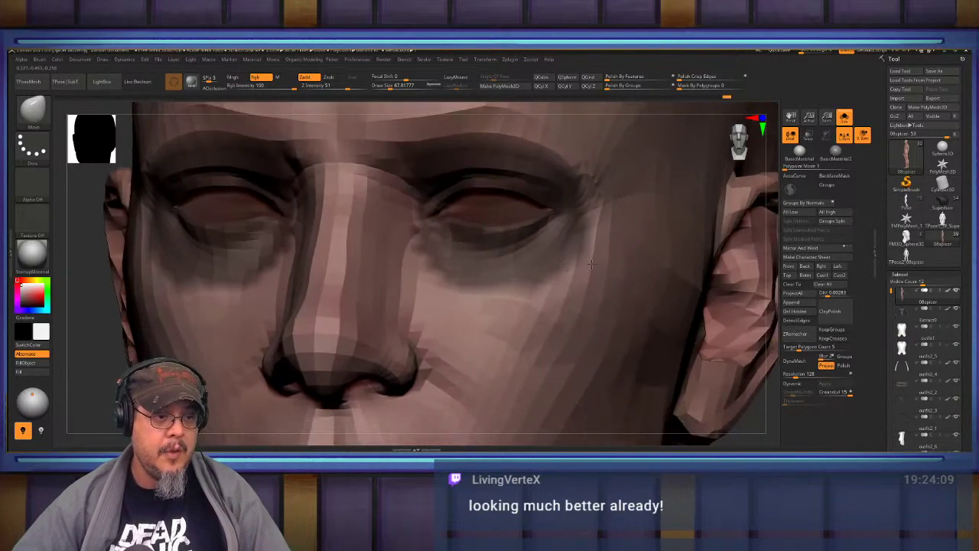
key("s")
left_click_drag(596, 258, 590, 258)
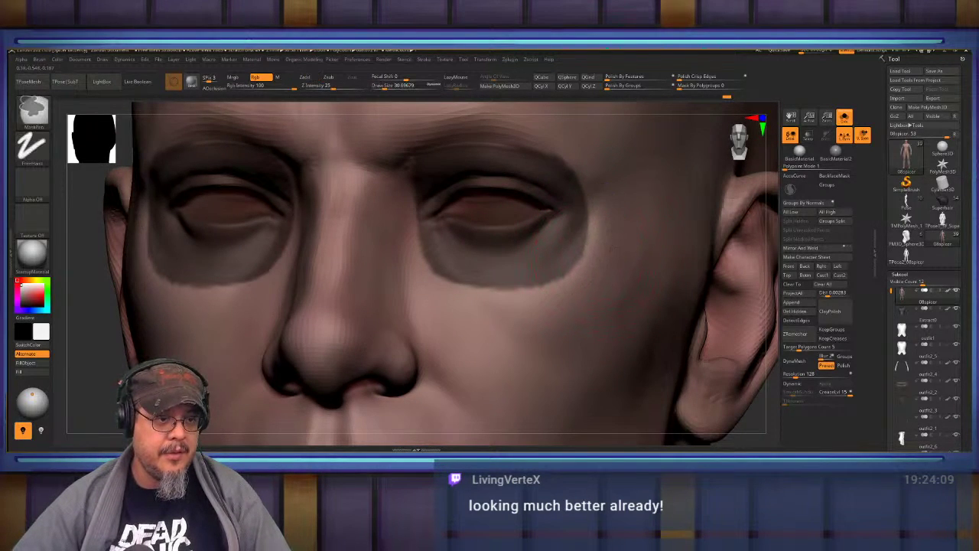
left_click(489, 314, "ctrl")
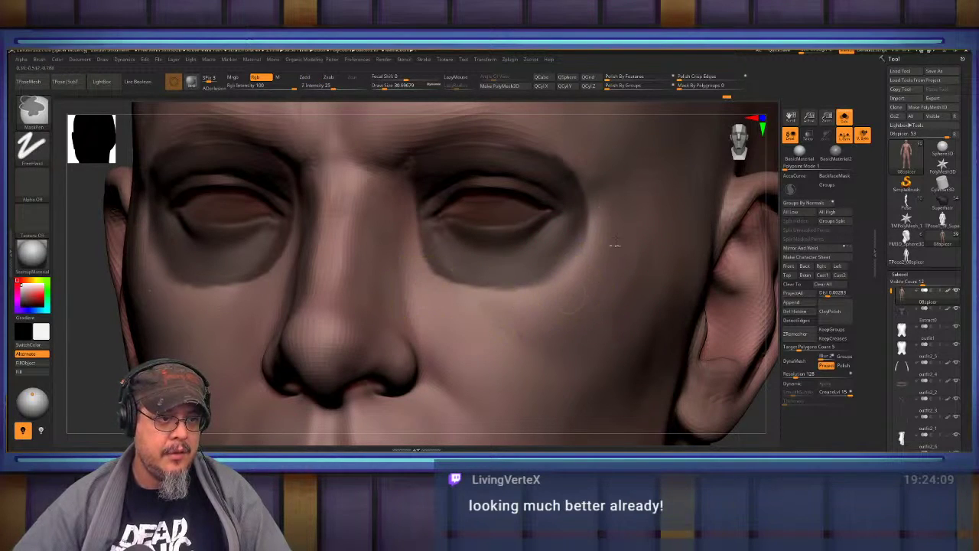
left_click(615, 283, "ctrl")
right_click_drag(569, 283, 542, 293)
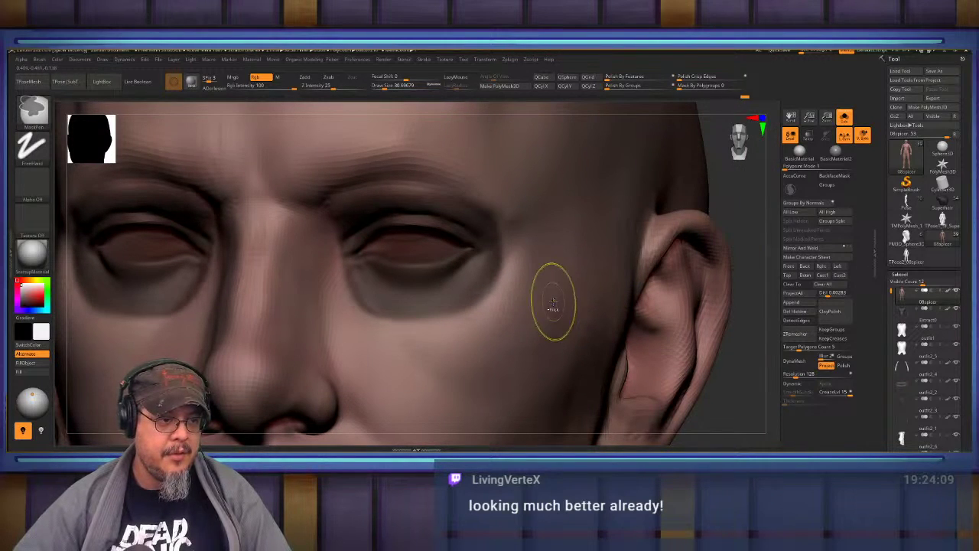
mouse_move(673, 306)
right_mouse_down()
mouse_move(658, 251)
mouse_move(650, 258)
mouse_move(699, 296)
mouse_move(697, 314)
mouse_move(696, 267)
mouse_move(704, 270)
right_mouse_up()
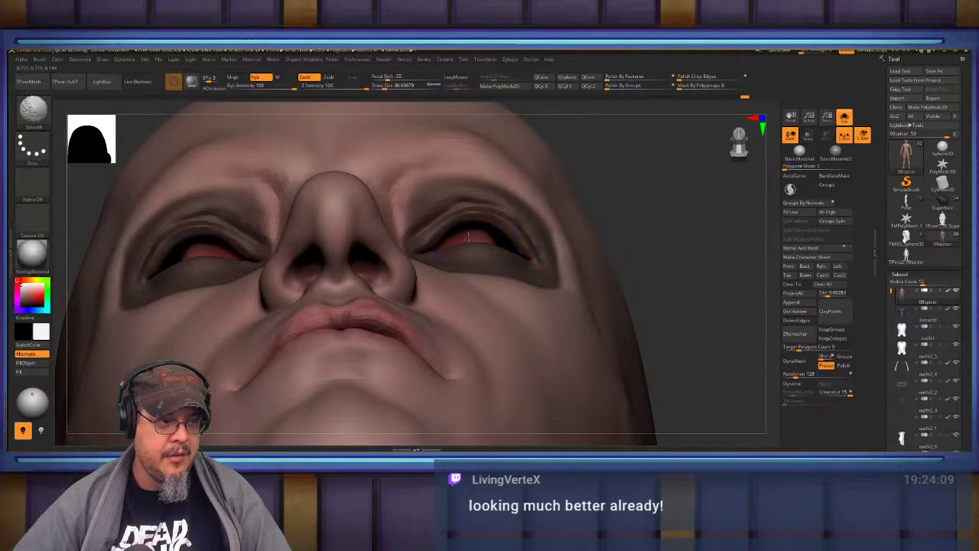
Drop three subdivision levels, smooth the surfaces inside the eye sockets, and raise the mesh back up two levels.
key("shift+d")
key("shift+d")
key("shift+d")
right_click_drag(667, 226, 649, 231)
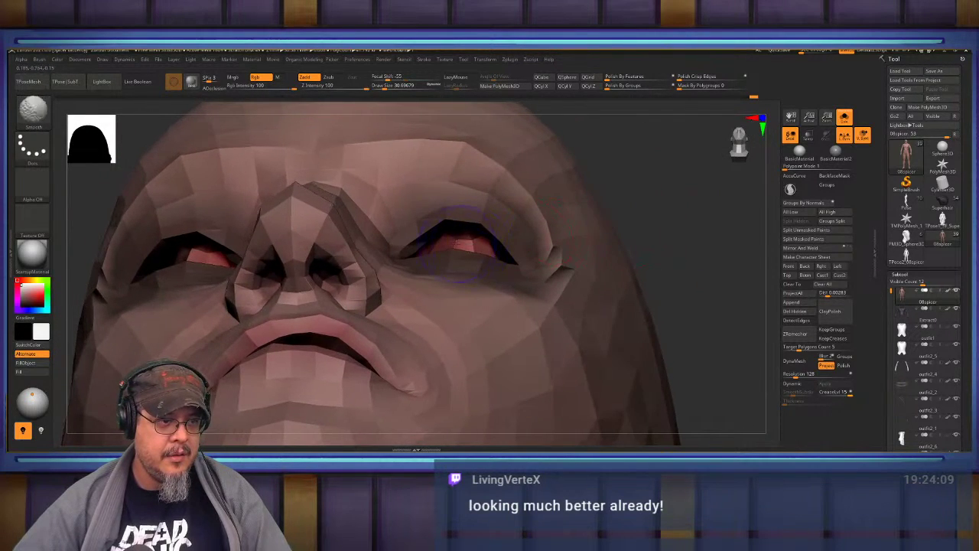
left_click_drag(452, 238, 462, 242, "shift")
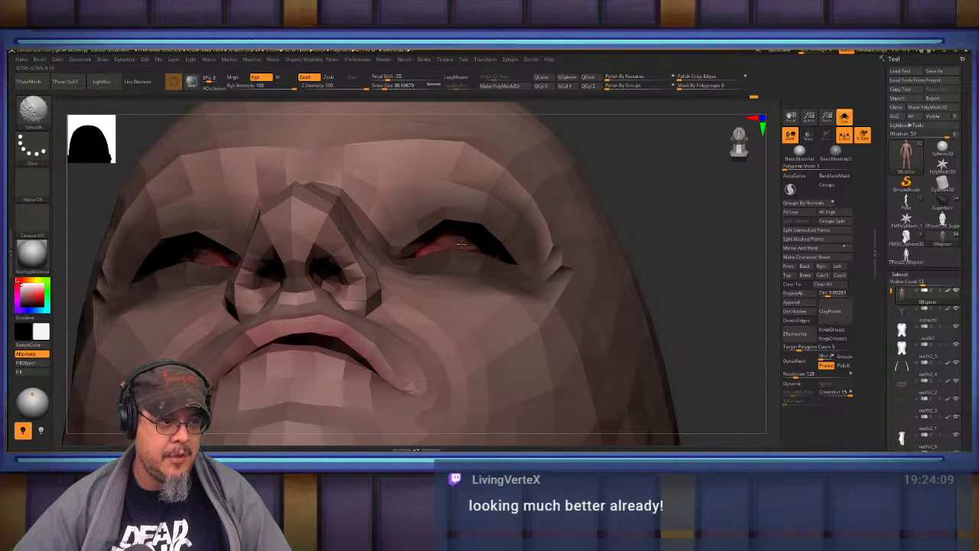
right_click_drag(697, 217, 698, 245)
left_click_drag(464, 297, 466, 306, "shift")
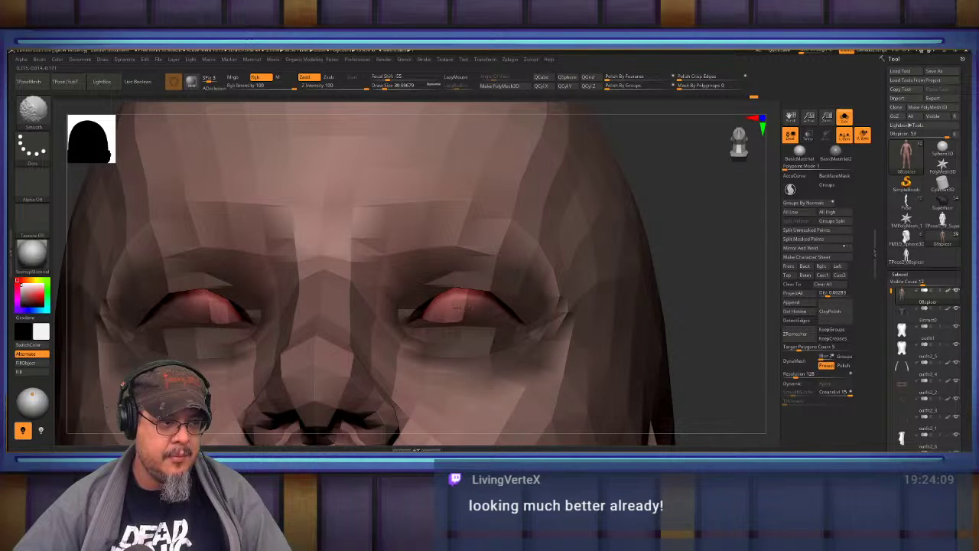
left_click_drag(707, 232, 674, 250)
left_click_drag(673, 251, 761, 233)
key("d")
key("d")
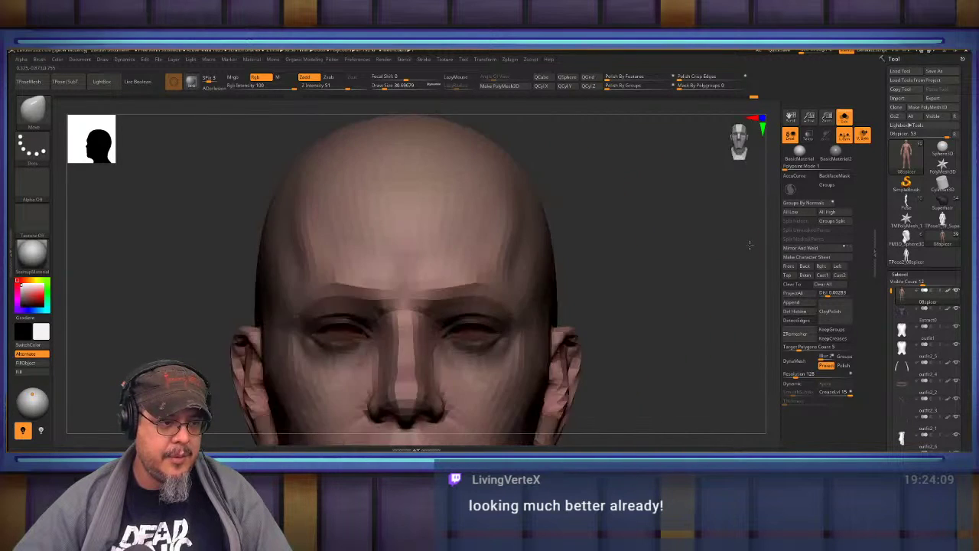
Switch to the FormSoft brush at a draw size of about 44 and build up the area under the eye.
key("shift+d")
mouse_move(666, 268)
left_mouse_down()
mouse_move(649, 292)
mouse_move(664, 231)
mouse_move(662, 289)
left_mouse_up()
key("b")
key("f")
key("s")
left_click_drag(696, 229, 612, 249)
key("s")
left_click_drag(493, 297, 496, 298)
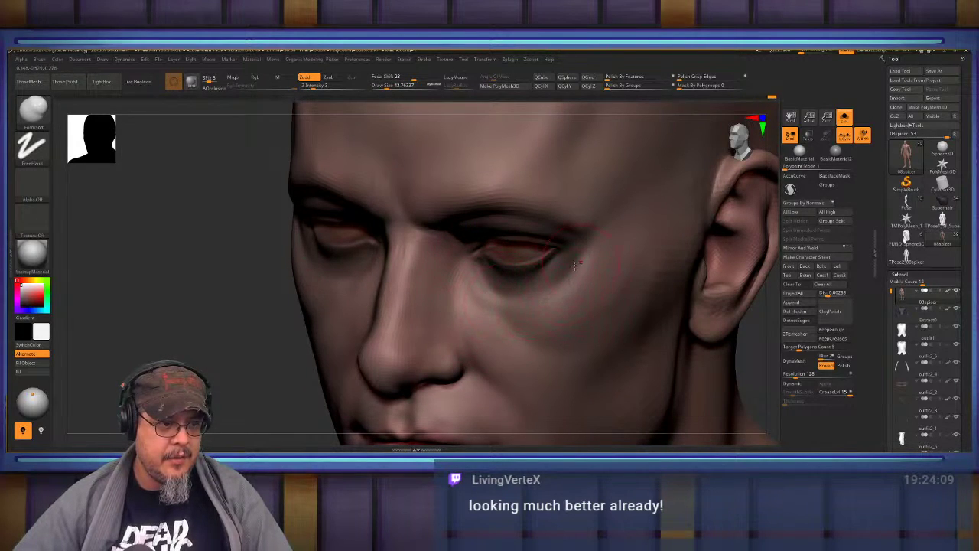
left_click_drag(550, 291, 469, 290)
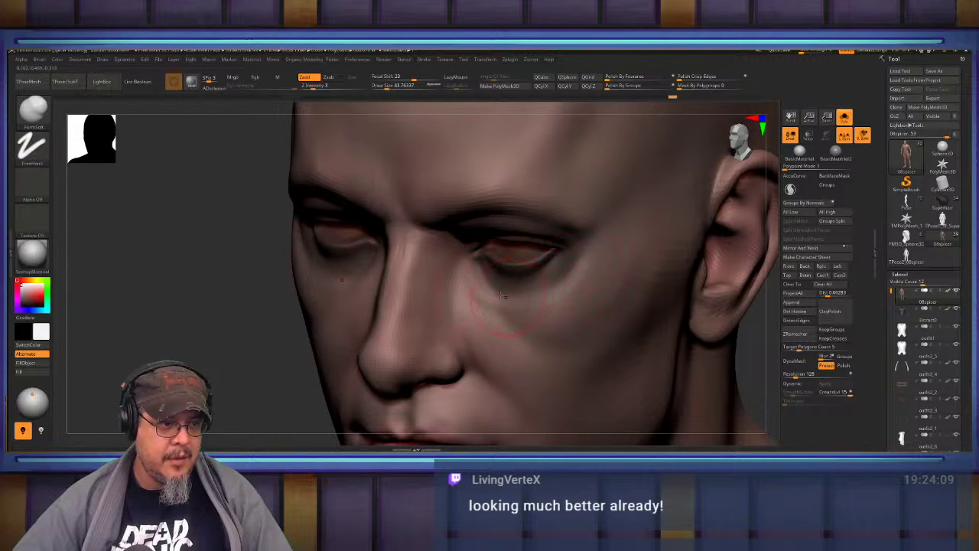
Smooth the new volume under the eye into the upper cheek.
key("shift")
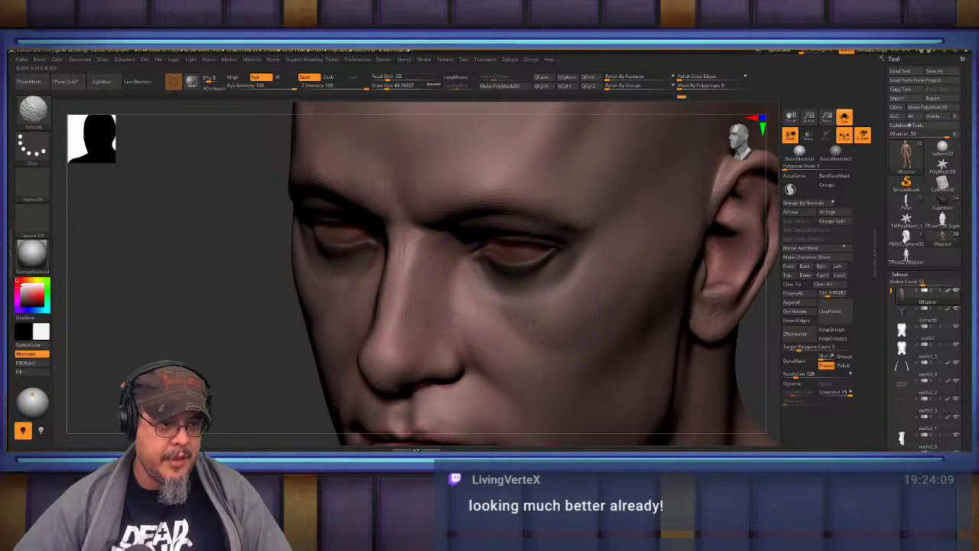
left_click_drag(532, 324, 540, 295, "shift")
key("shift")
right_click_drag(558, 329, 476, 268)
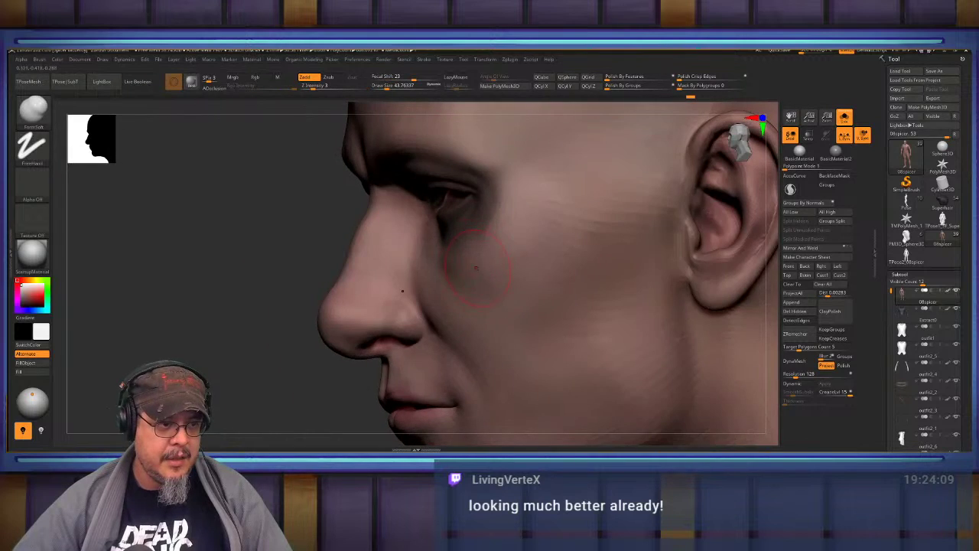
With the FormSoft brush at a draw size of about 80, reshape the cheek below the eye and smooth it.
key("b")
key("f")
key("o")
key("s")
left_click(457, 283)
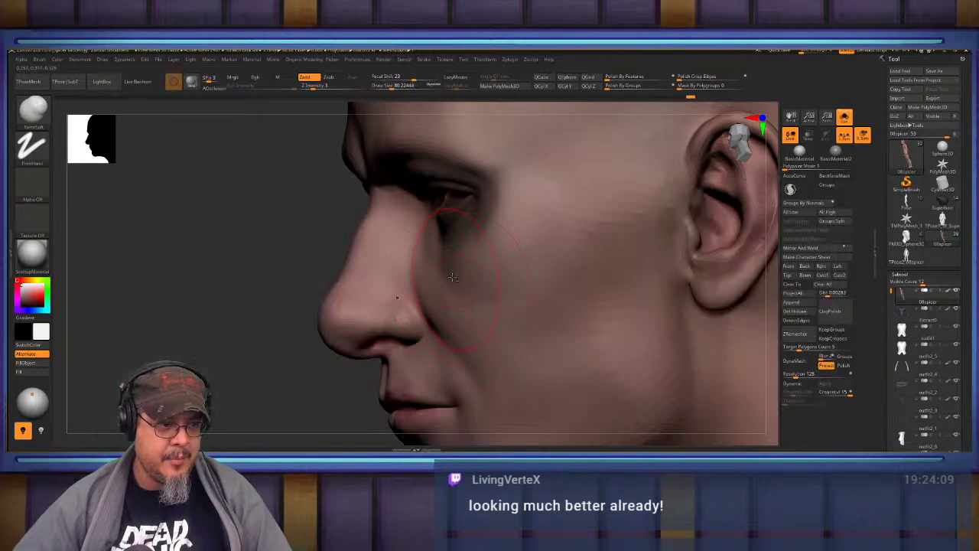
left_click_drag(455, 279, 495, 316)
key("shift")
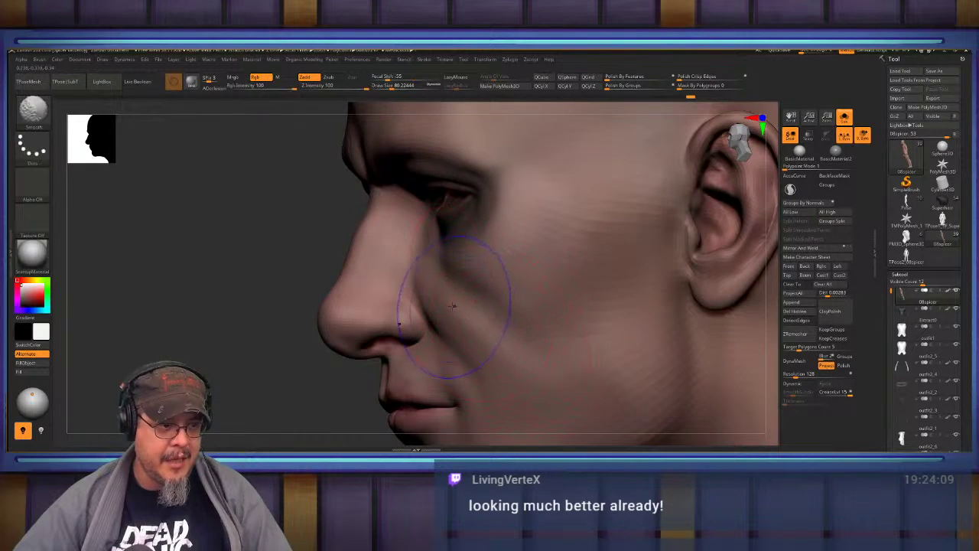
right_click_drag(473, 285, 448, 275)
key("shift")
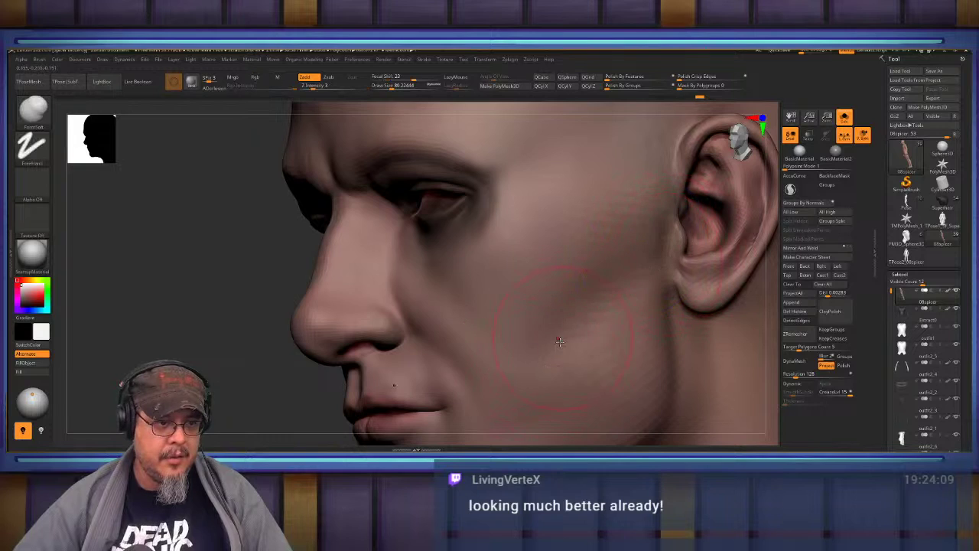
Add soft volume between the outer eye corner and the ear, and smooth it into the temple.
right_click_drag(634, 212, 509, 256)
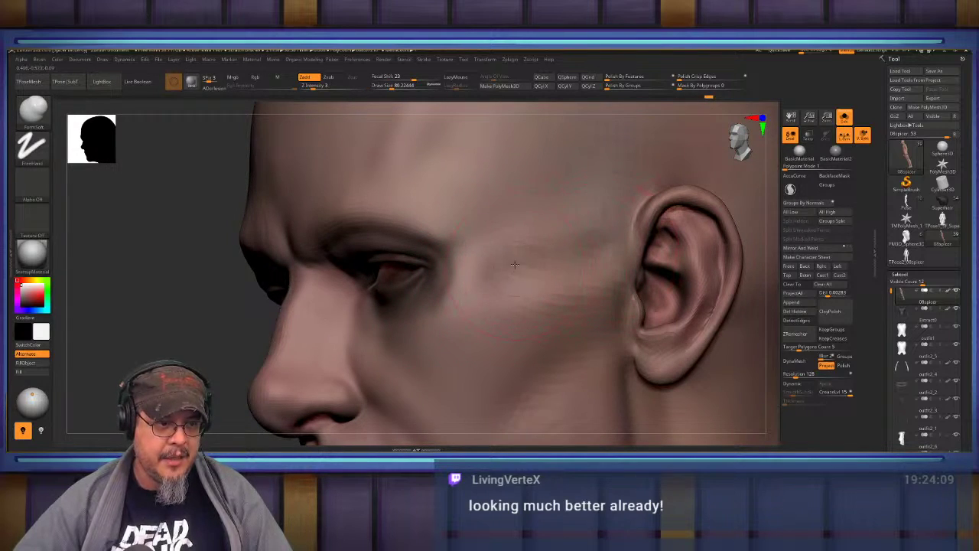
left_click_drag(515, 265, 526, 248)
key("shift")
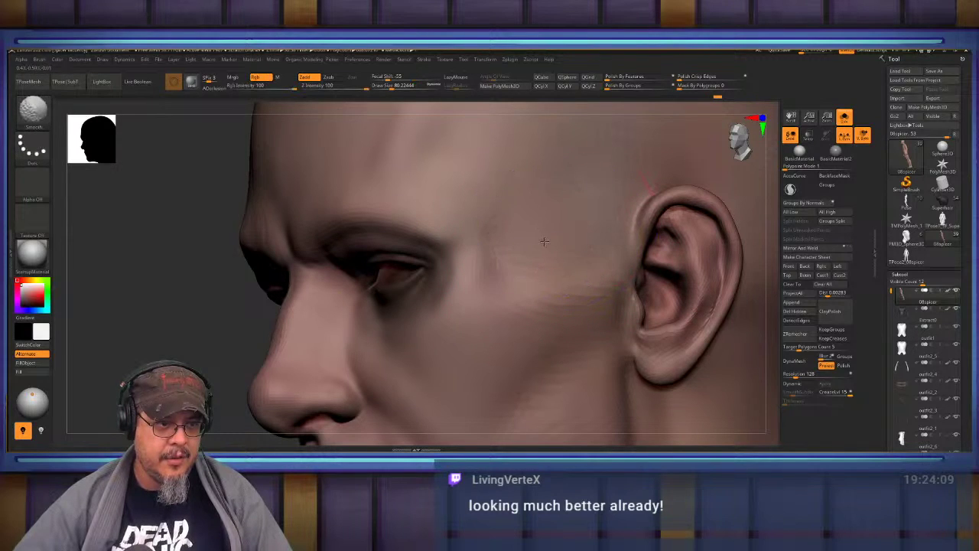
Smooth the upper cheeks below the eyes and the area around the outer eye corner.
left_click_drag(222, 368, 444, 345)
left_click_drag(620, 301, 679, 329, "alt")
key("ctrl+h")
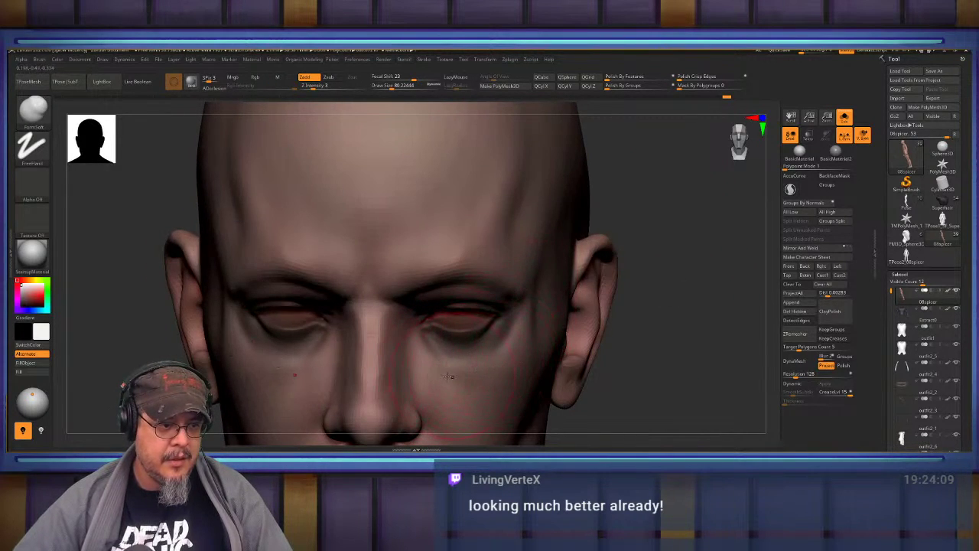
key("shift")
left_click_drag(466, 391, 473, 369, "shift")
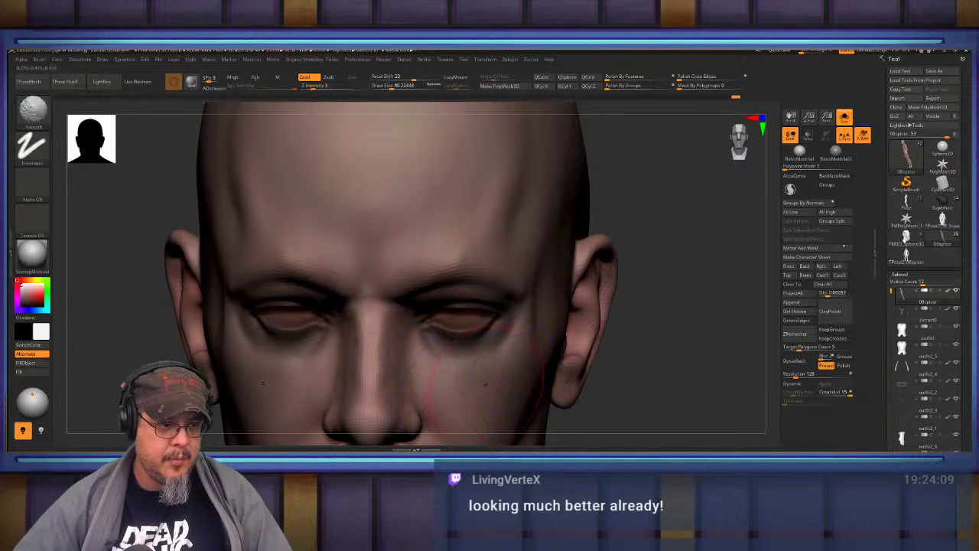
left_click_drag(479, 411, 493, 376, "shift")
mouse_move(665, 358)
left_mouse_down()
mouse_move(663, 386)
mouse_move(566, 360)
left_mouse_up()
key("shift")
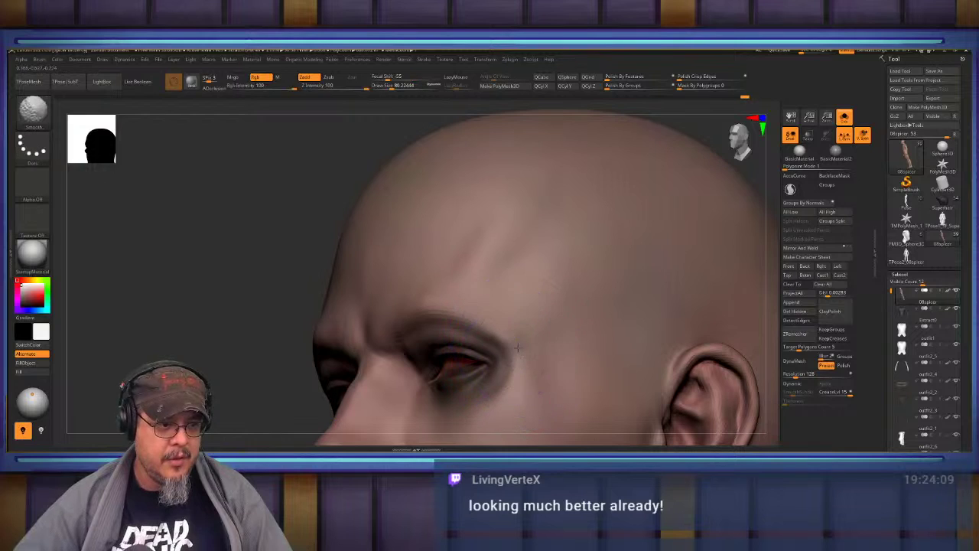
Review the resculpted head from several angles, and turn Solo mode off to check the face on the full character.
mouse_move(509, 332)
right_mouse_down()
mouse_move(648, 230)
mouse_move(648, 268)
right_mouse_up()
key("f")
right_click_drag(554, 188, 642, 306, "alt")
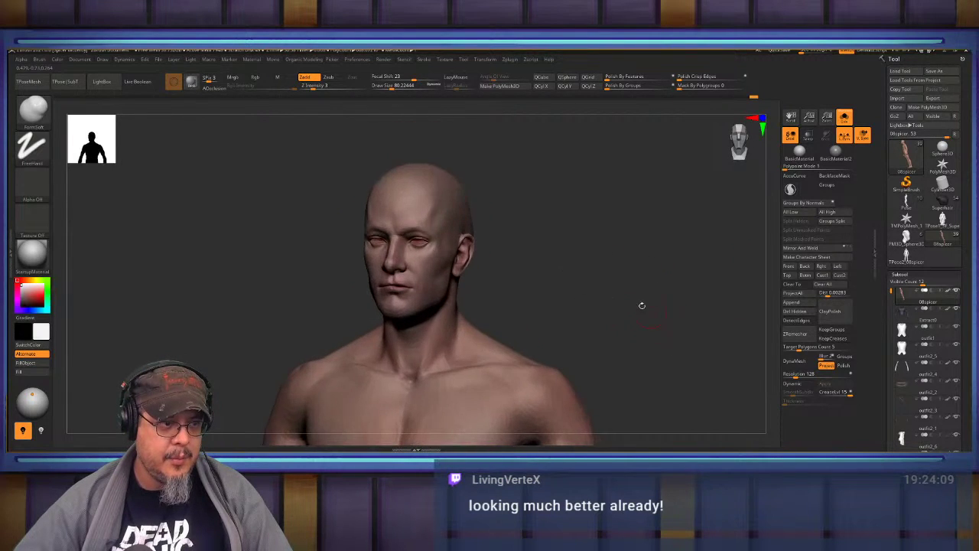
mouse_move(575, 291)
right_mouse_down()
mouse_move(601, 286)
mouse_move(635, 308)
mouse_move(679, 273)
right_mouse_up()
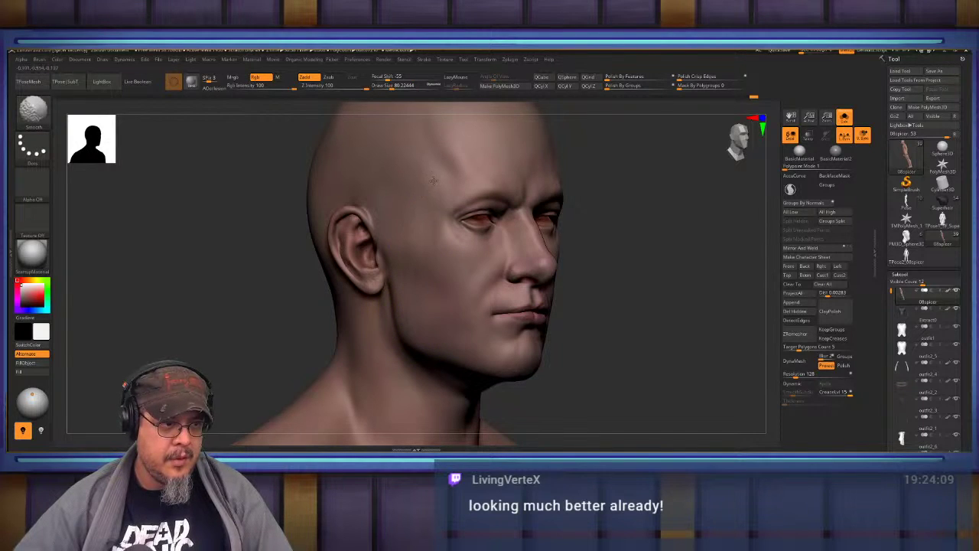
right_click_drag(433, 180, 665, 184)
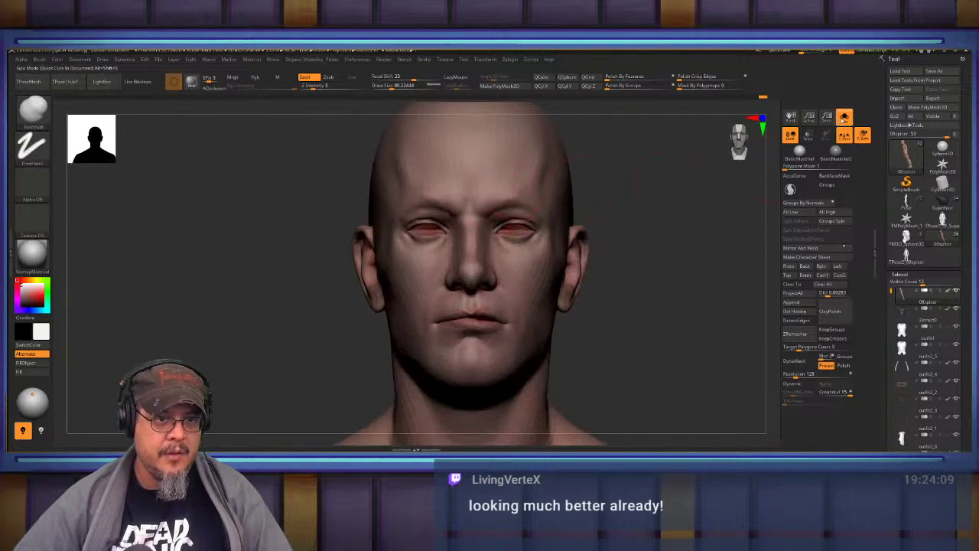
left_click(844, 118)
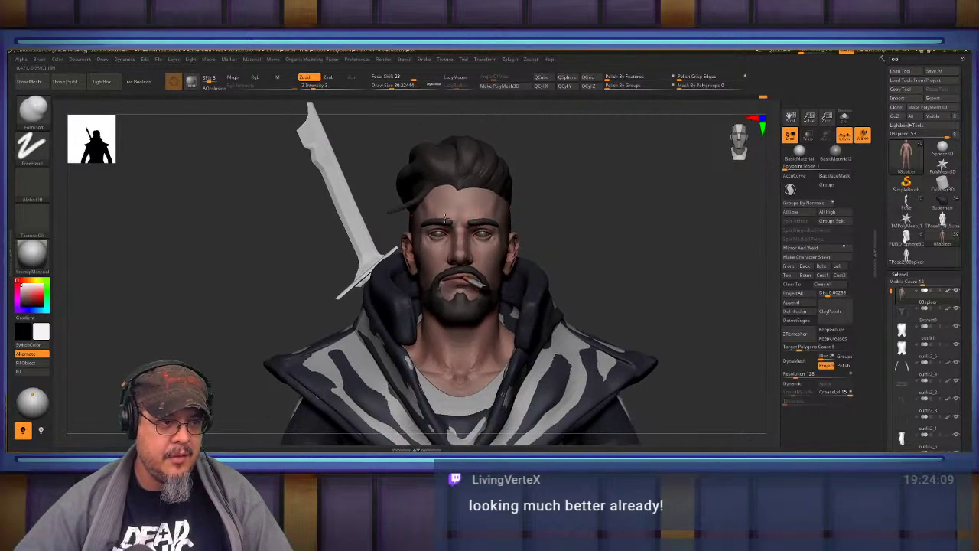
right_click_drag(445, 218, 494, 317, "alt")
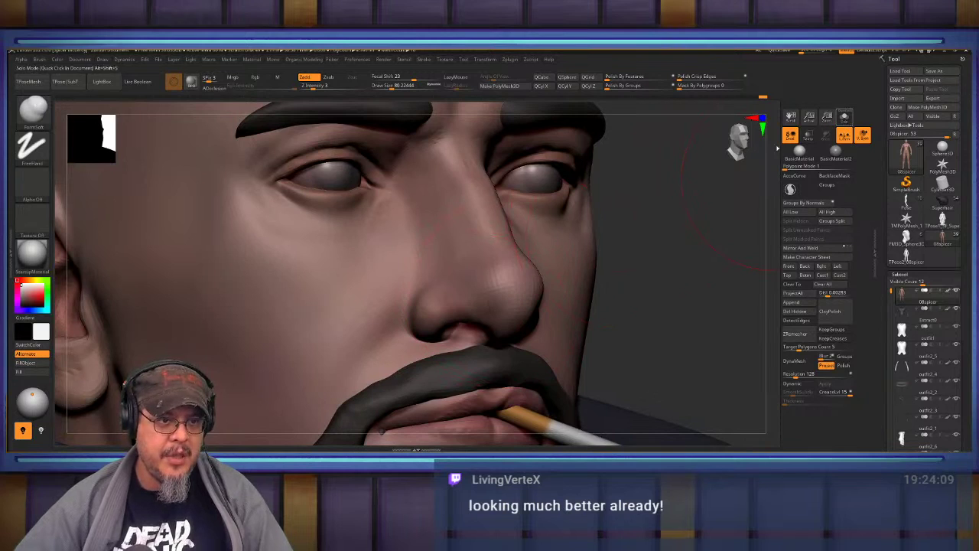
Isolate the body again in Solo mode and raise the mesh by two subdivision levels.
left_click(844, 117)
mouse_move(551, 337)
right_mouse_down()
mouse_move(528, 256)
mouse_move(482, 230)
mouse_move(476, 303)
mouse_move(523, 295)
mouse_move(482, 367)
mouse_move(451, 375)
right_mouse_up()
key("d")
key("d")
Switch to the ClayBuildup brush at a draw size of about 41 and build up the nostril wing.
key("b")
key("c")
key("b")
mouse_move(440, 307)
right_mouse_down()
mouse_move(480, 296)
mouse_move(425, 285)
right_mouse_up()
key("s")
left_click_drag(422, 285, 413, 284)
mouse_move(393, 297)
right_mouse_down()
mouse_move(420, 280)
mouse_move(424, 290)
right_mouse_up()
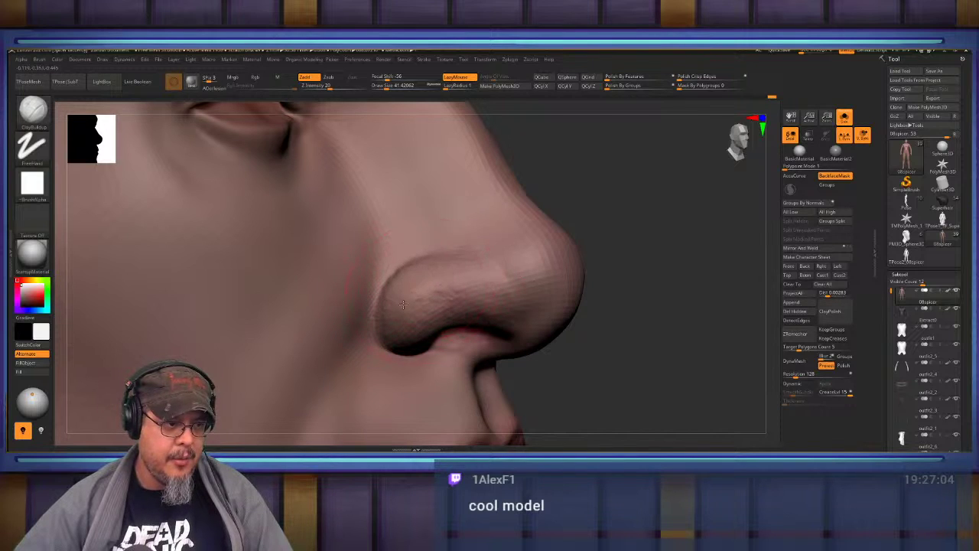
mouse_move(427, 312)
left_mouse_down()
mouse_move(459, 308)
mouse_move(464, 281)
left_mouse_up()
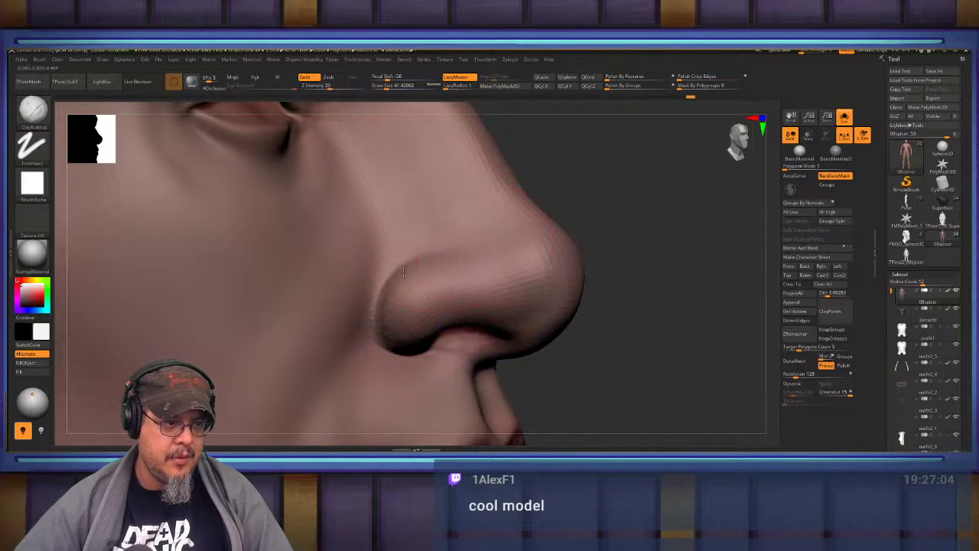
Carve the crease around the nostril wing with the DamStandard brush.
right_click_drag(457, 285, 402, 271)
key("b")
key("d")
key("s")
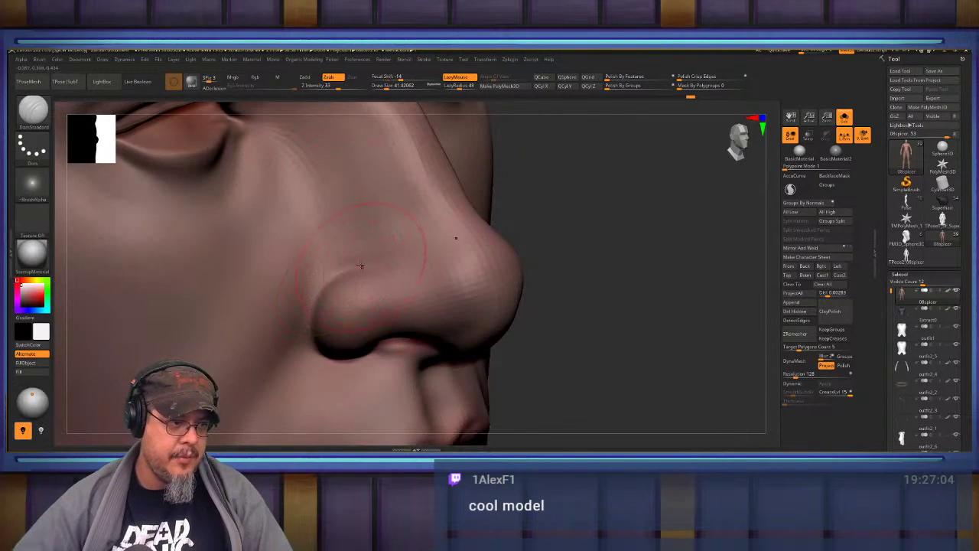
mouse_move(421, 283)
left_mouse_down()
mouse_move(394, 266)
mouse_move(342, 288)
mouse_move(341, 363)
left_mouse_up()
Build up the nose tip and its transition to the nostril wing with ClayBuildup, and smooth the strokes.
mouse_move(371, 358)
right_mouse_down()
mouse_move(312, 294)
mouse_move(390, 265)
mouse_move(366, 291)
mouse_move(342, 290)
right_mouse_up()
key("b")
key("c")
key("b")
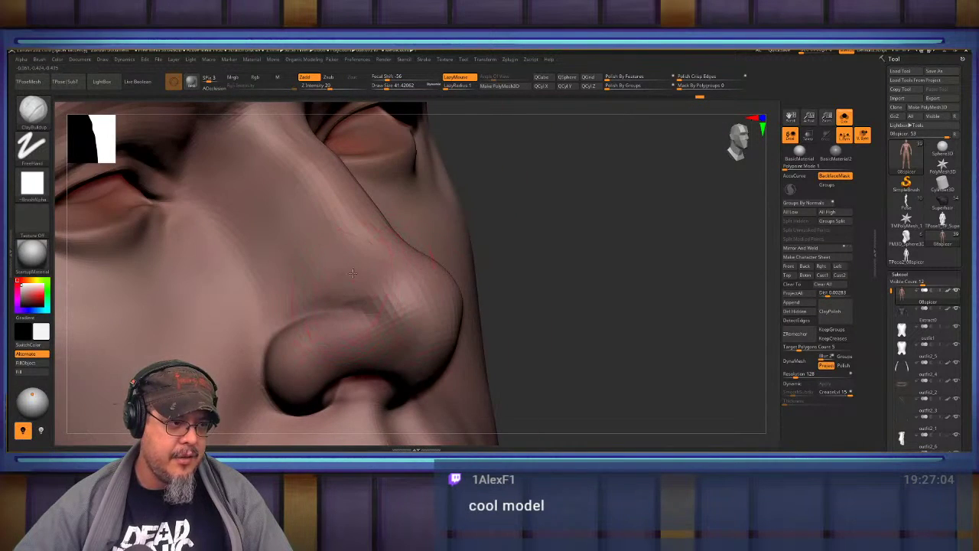
left_click_drag(374, 310, 393, 350)
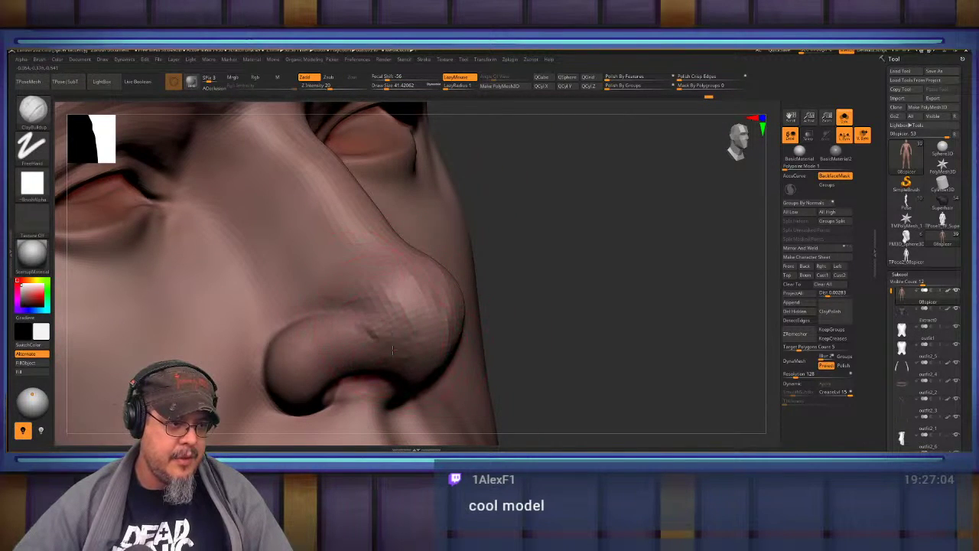
left_click_drag(360, 298, 406, 345)
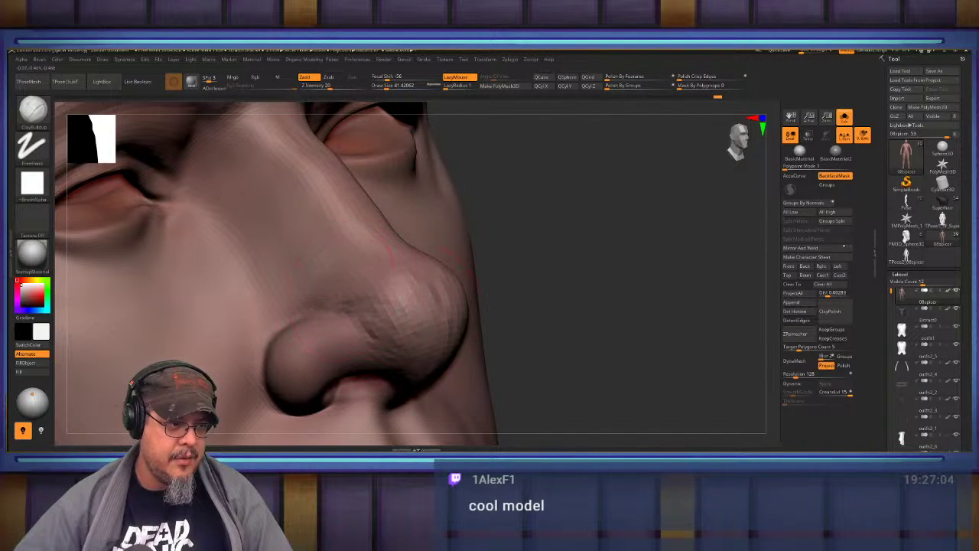
left_click_drag(392, 293, 409, 329)
mouse_move(376, 277)
left_mouse_down("shift")
mouse_move(402, 318)
mouse_move(390, 306)
left_mouse_up("shift")
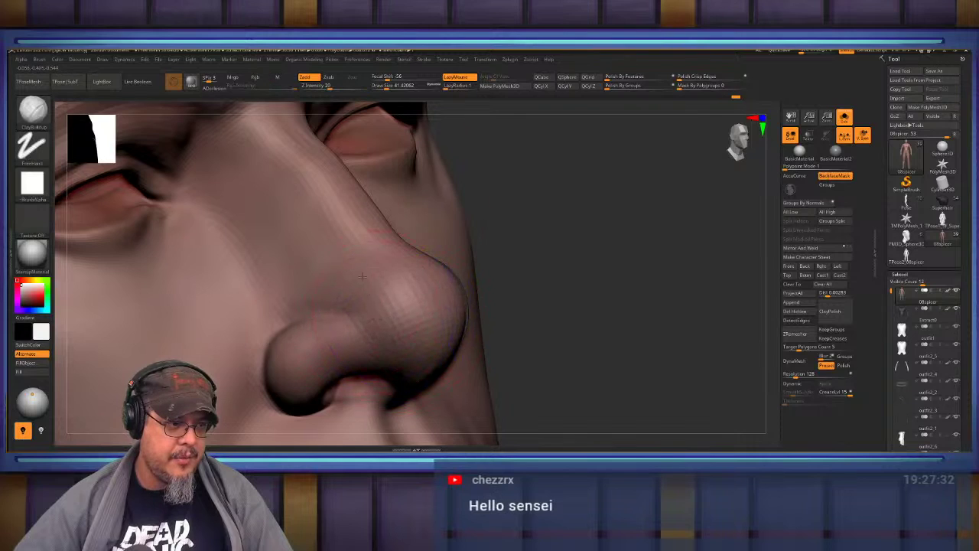
Adjust the shape of the nostril wing with the Move brush.
mouse_move(362, 276)
right_mouse_down()
mouse_move(337, 214)
mouse_move(344, 261)
mouse_move(420, 277)
mouse_move(383, 294)
right_mouse_up()
key("b")
key("m")
key("v")
mouse_move(298, 317)
left_mouse_down()
mouse_move(320, 325)
mouse_move(314, 312)
mouse_move(325, 310)
left_mouse_up()
Lower the mesh by two subdivision levels and rework the nostril opening at a draw size of about 35.
right_click_drag(378, 274, 408, 299)
key("s")
left_click_drag(399, 293, 395, 292)
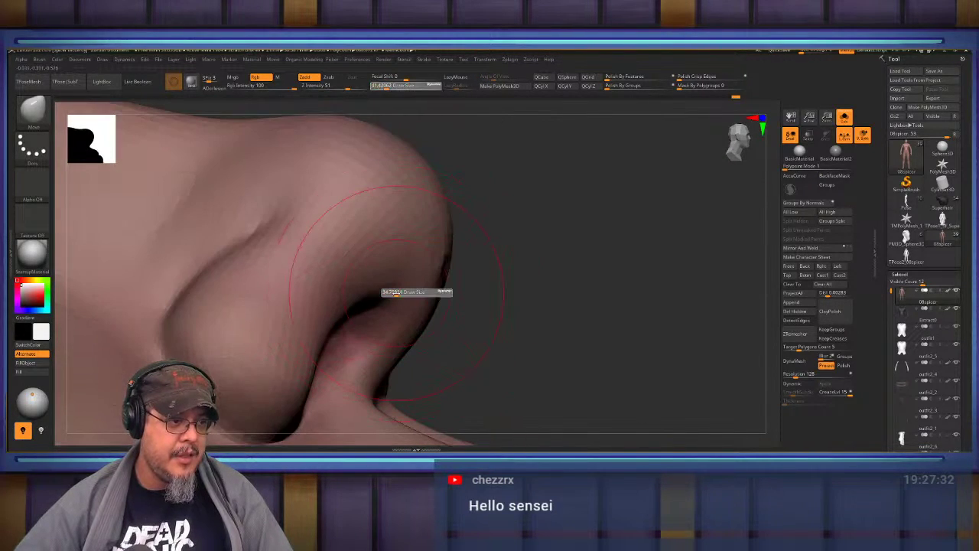
key("shift+d")
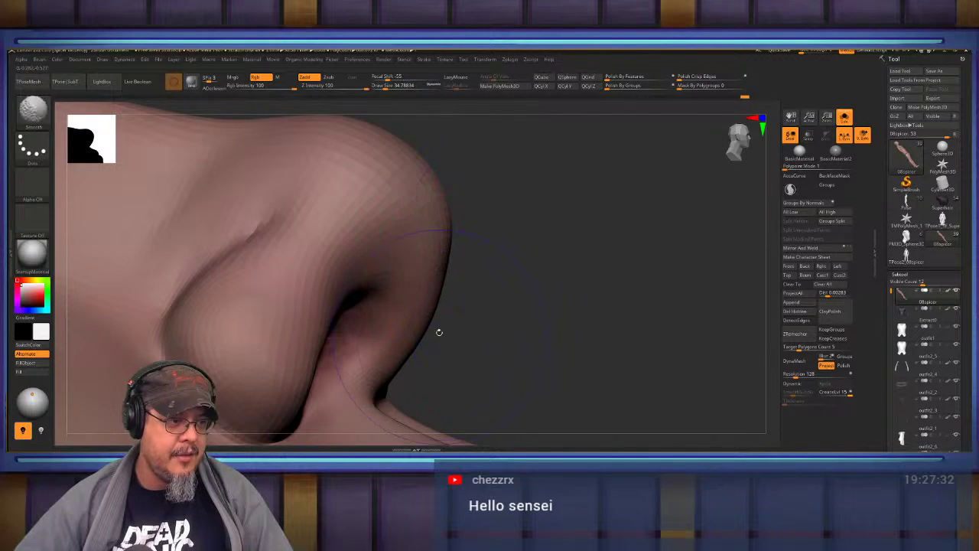
key("shift+d")
key("b")
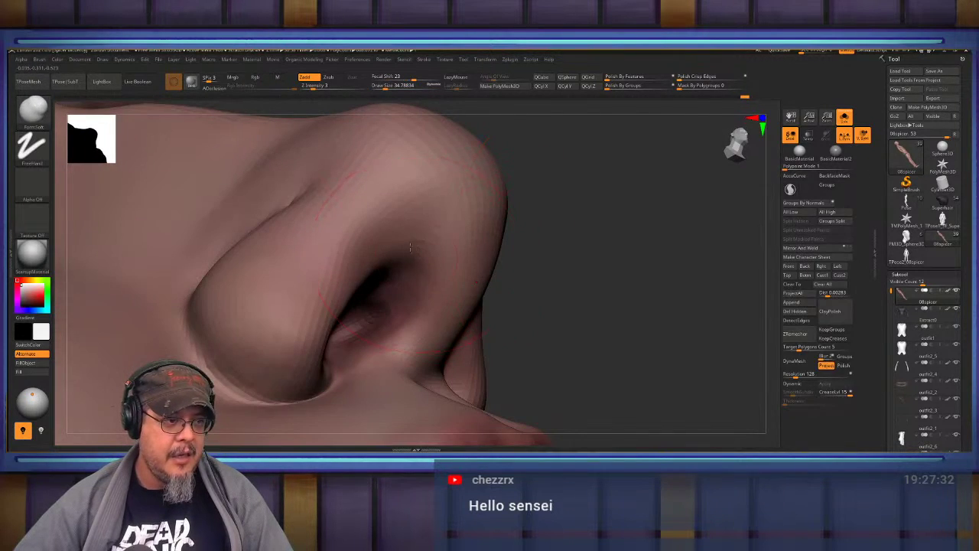
left_click_drag(560, 264, 490, 218)
Reshape the base and outer contour of the nostril wings from below with the Move brush.
mouse_move(459, 321)
right_mouse_down()
mouse_move(384, 260)
mouse_move(367, 329)
right_mouse_up()
key("b")
key("m")
key("v")
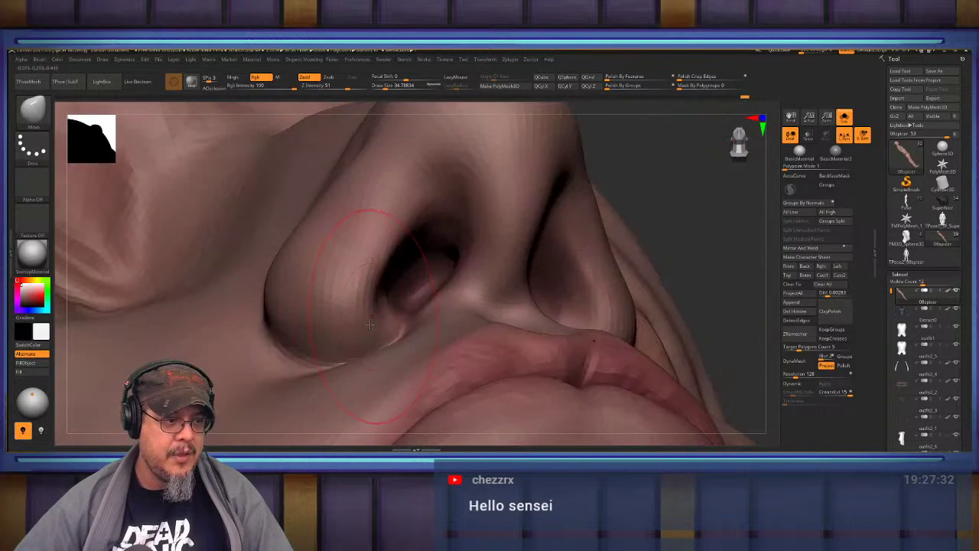
mouse_move(358, 334)
left_mouse_down()
mouse_move(367, 328)
mouse_move(352, 342)
left_mouse_up()
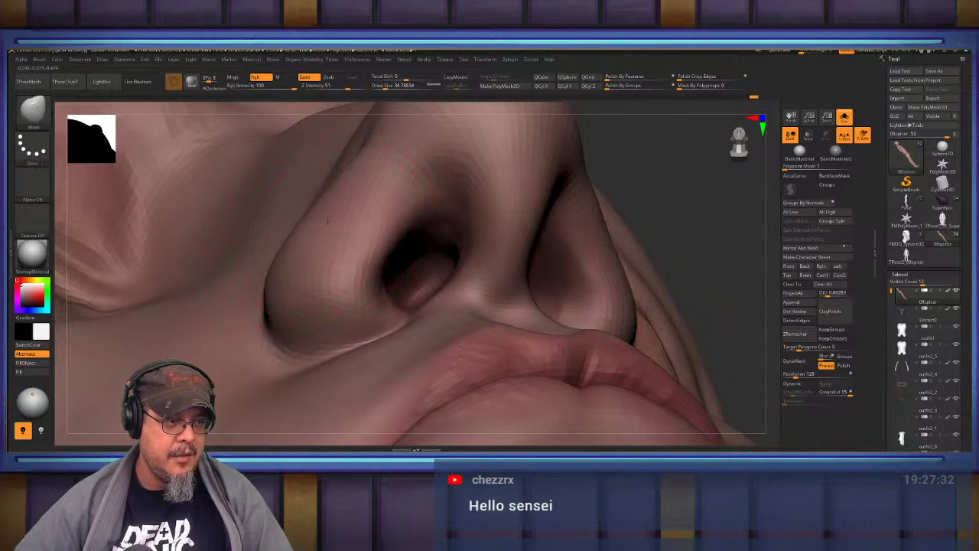
mouse_move(312, 235)
right_mouse_down()
mouse_move(368, 301)
mouse_move(451, 330)
right_mouse_up()
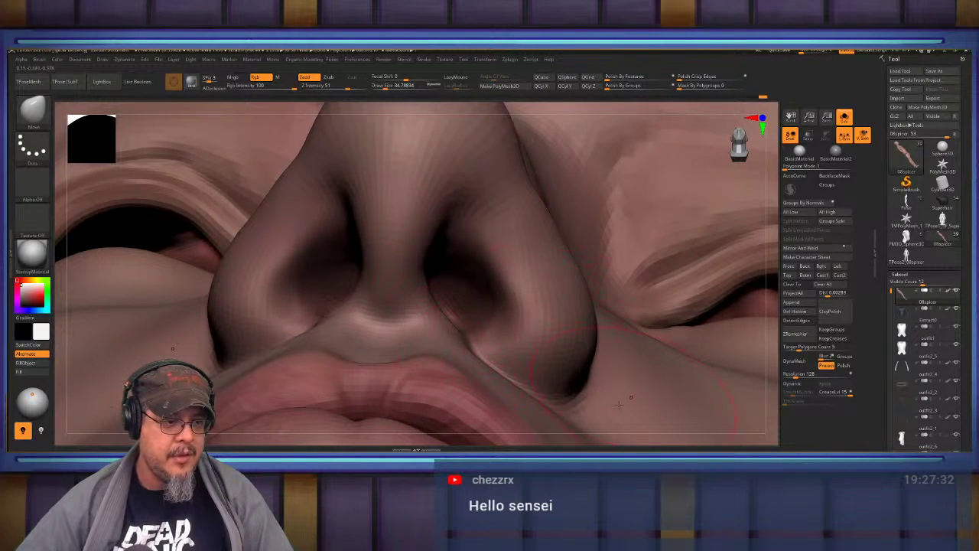
left_click_drag(589, 349, 584, 340)
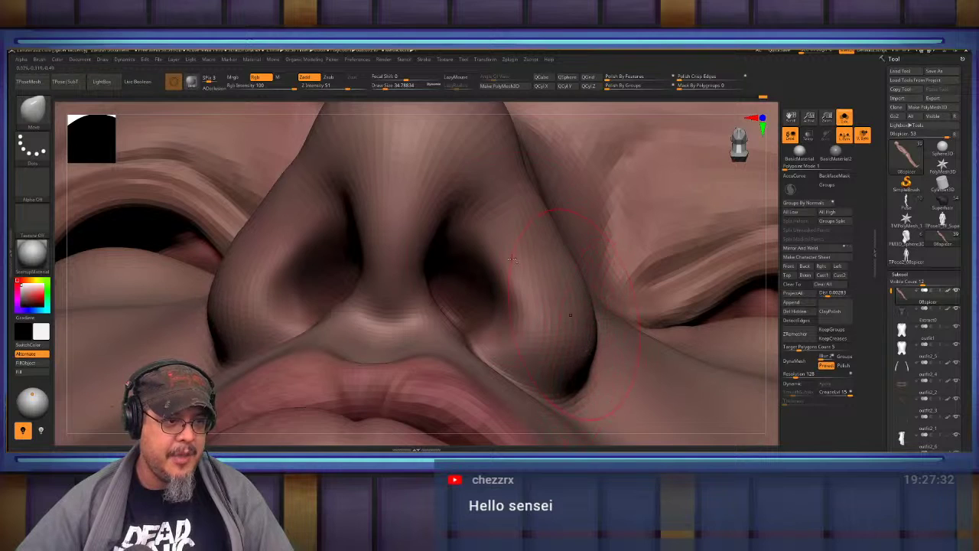
Refine the volume of the nostril walls from below with the FormSoft brush and smooth them.
right_click_drag(529, 262, 513, 291)
key("b")
key("f")
key("s")
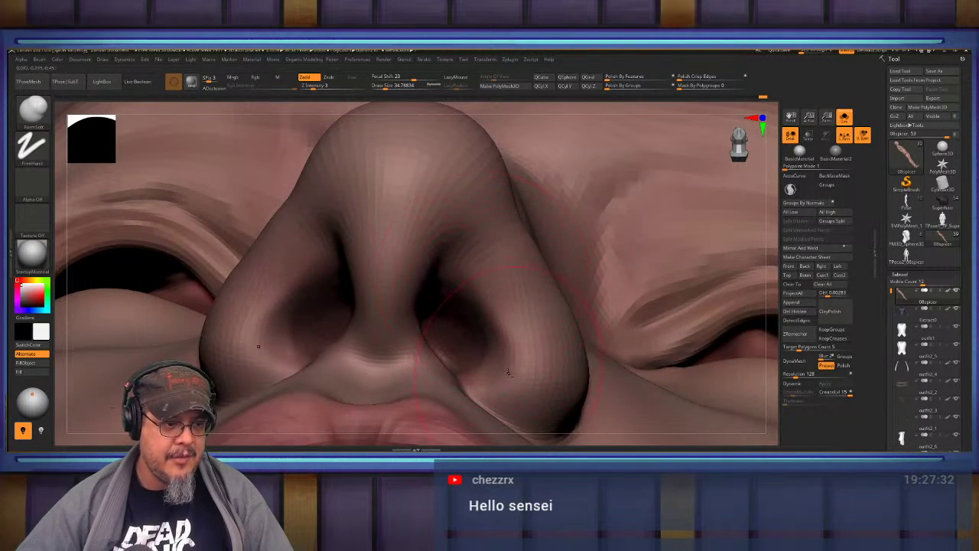
key("shift")
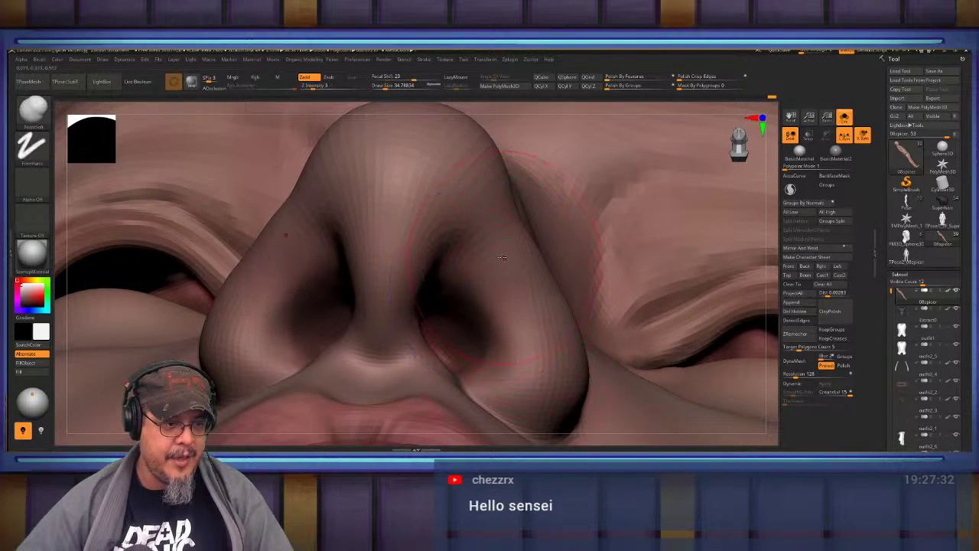
key("shift")
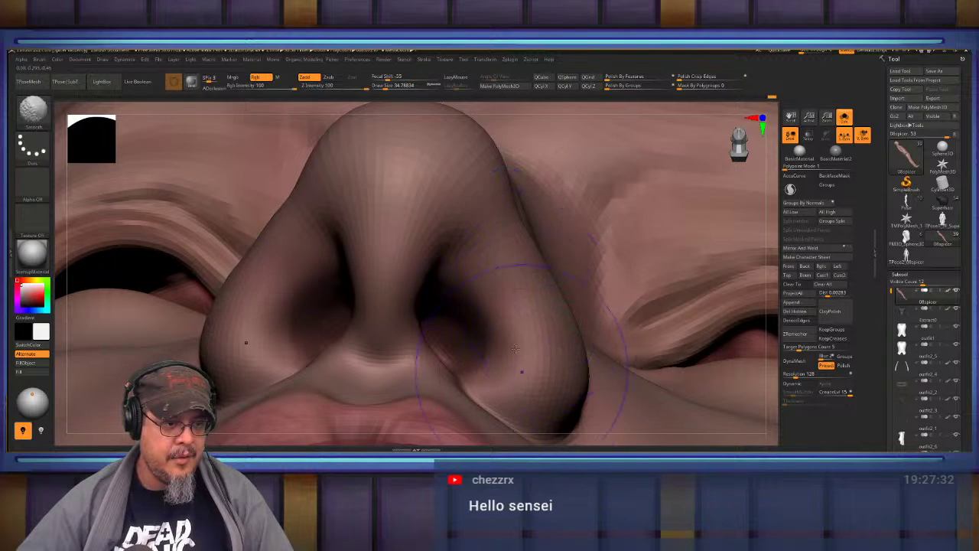
Build up the sides of the nose bridge beside the inner eye corners with FormSoft, and smooth them.
mouse_move(515, 349)
right_mouse_down()
mouse_move(492, 282)
mouse_move(497, 289)
mouse_move(451, 256)
mouse_move(456, 427)
mouse_move(457, 225)
mouse_move(456, 405)
right_mouse_up()
key("f")
mouse_move(432, 192)
right_mouse_down("alt")
mouse_move(438, 461)
mouse_move(444, 338)
right_mouse_up("alt")
mouse_move(444, 338)
right_mouse_down("alt")
mouse_move(448, 405)
mouse_move(449, 334)
mouse_move(476, 277)
right_mouse_up("alt")
right_click_drag(421, 301, 446, 307)
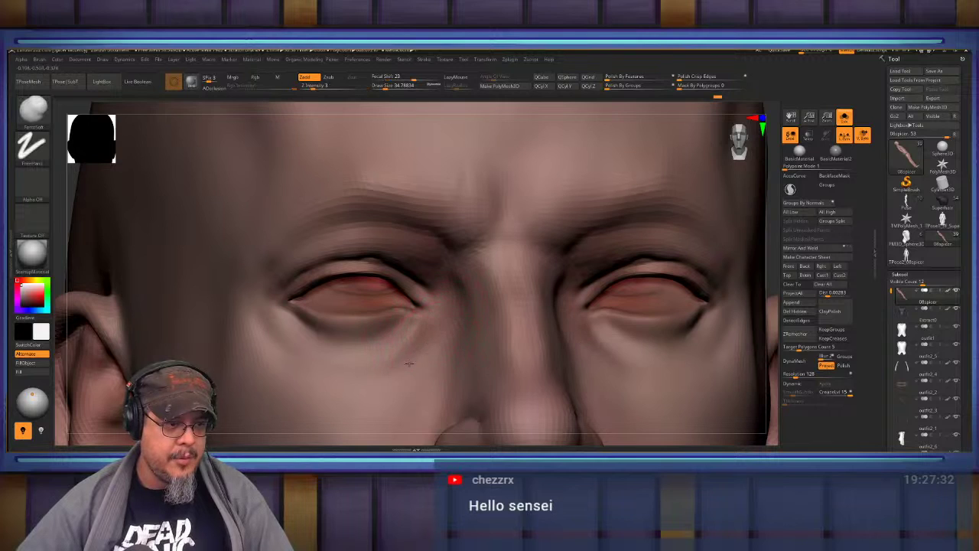
right_click_drag(410, 365, 435, 256)
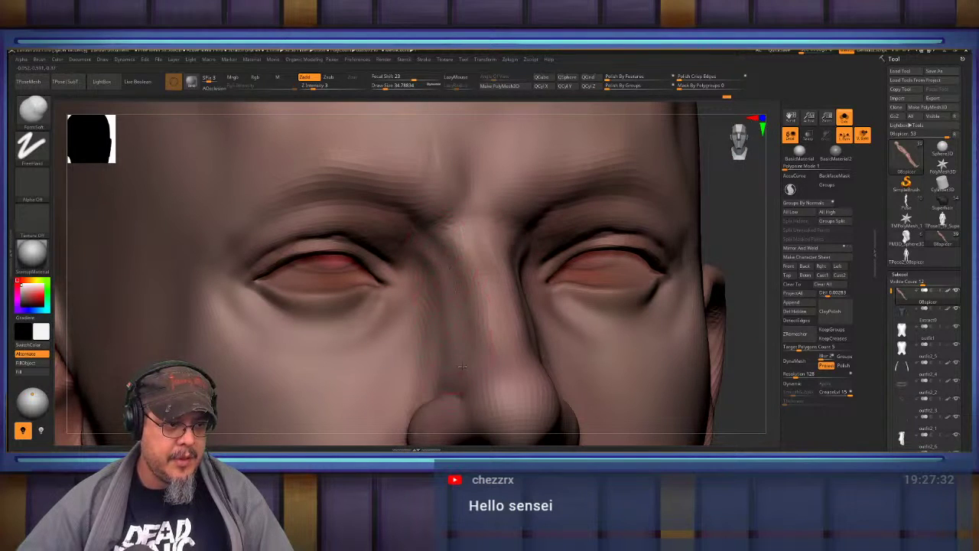
key("shift")
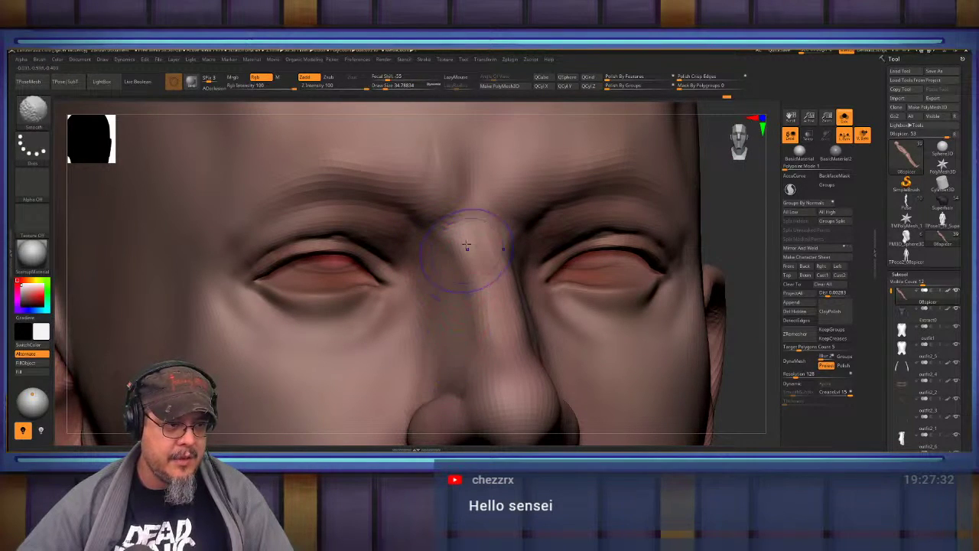
Reshape the nose bridge profile from the side with the Move brush, reducing the draw size from about 62 to about 51.
mouse_move(498, 273)
right_mouse_down()
mouse_move(457, 271)
mouse_move(485, 196)
right_mouse_up()
key("b")
key("m")
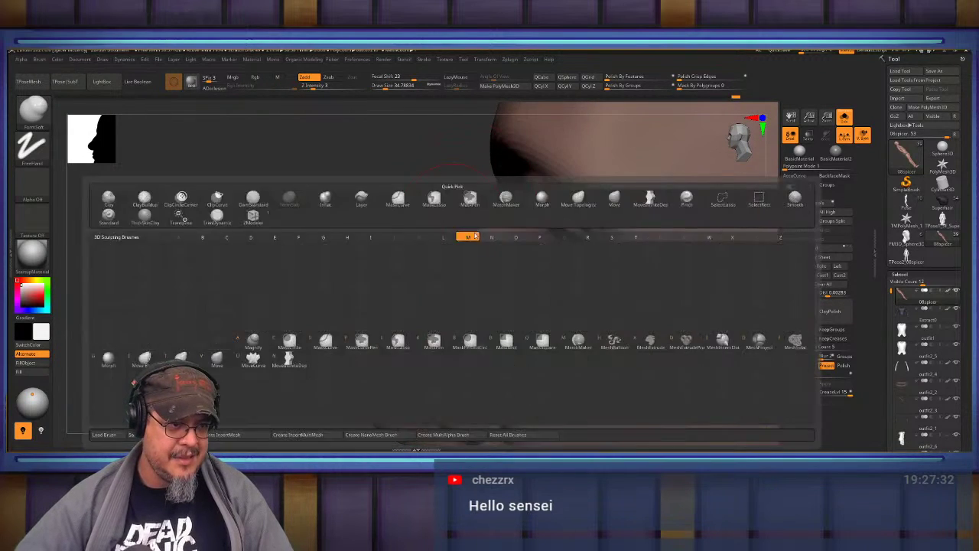
key("v")
key("s")
left_click_drag(484, 216, 493, 218)
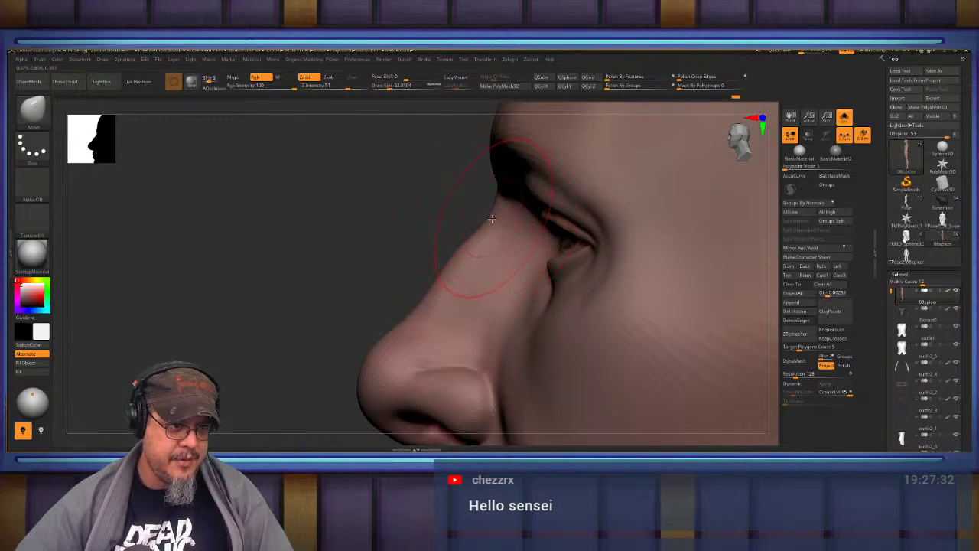
mouse_move(493, 222)
right_mouse_down()
mouse_move(460, 220)
mouse_move(460, 240)
right_mouse_up()
key("s")
left_click_drag(460, 239, 453, 248)
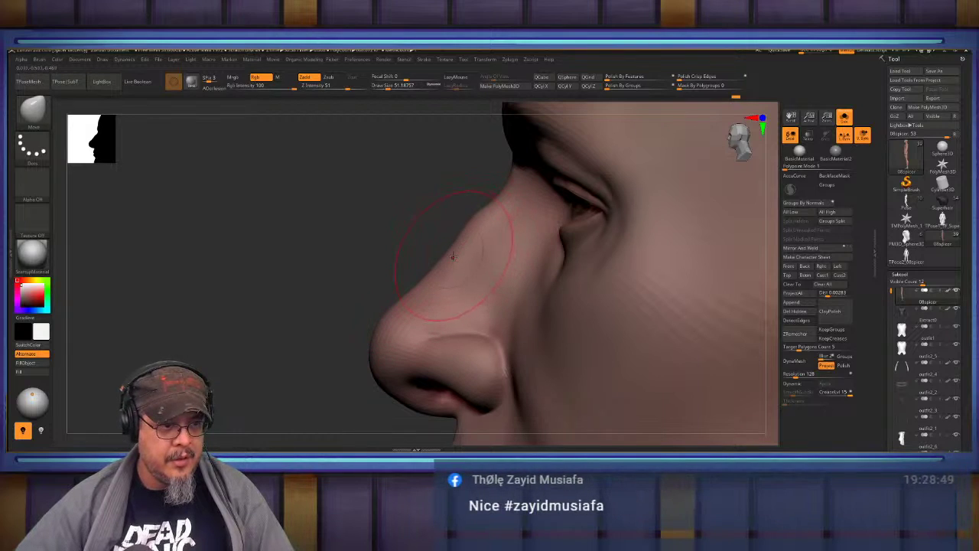
left_click_drag(480, 217, 429, 284, "shift")
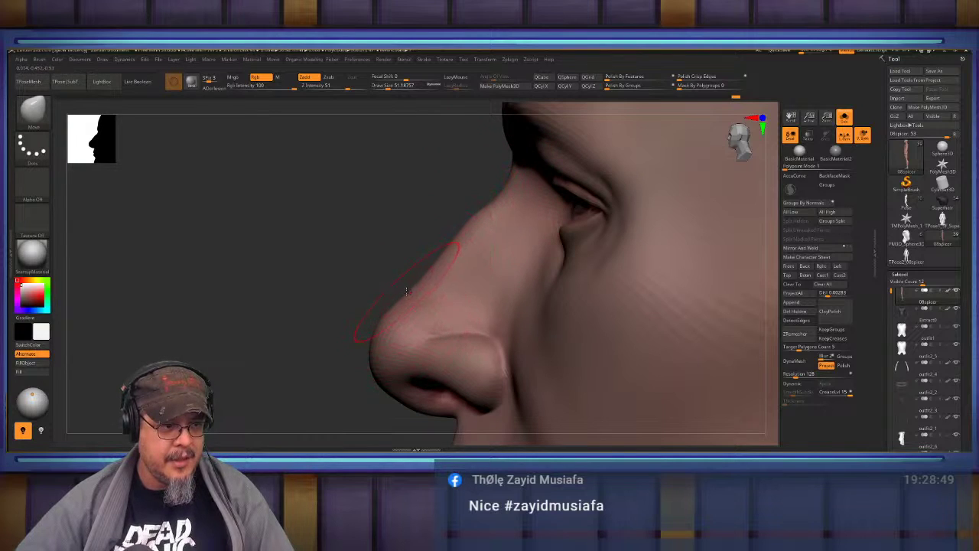
Refine the side of the nose tip with the DamStandard brush at a draw size of about 51.
right_click_drag(413, 288, 441, 294)
key("b")
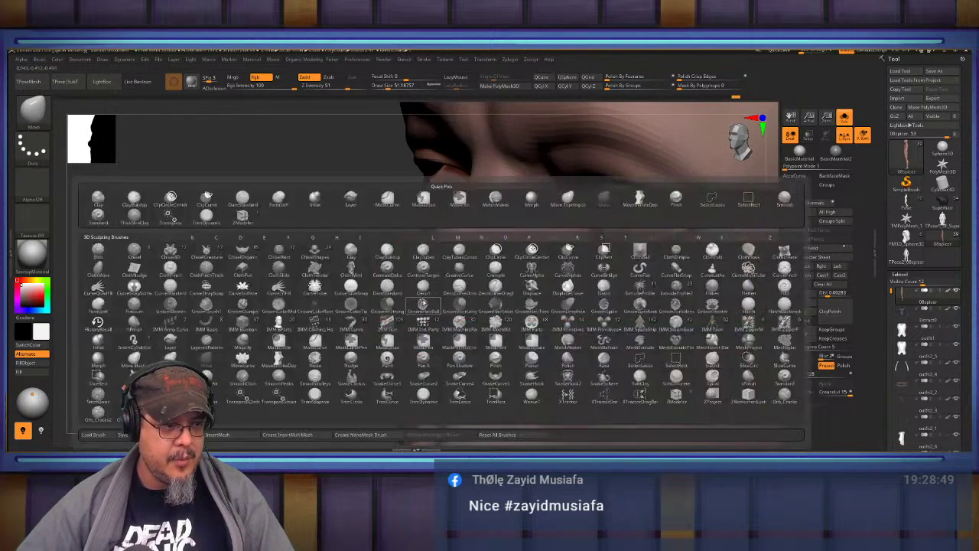
key("d")
key("s")
left_click_drag(376, 317, 363, 326)
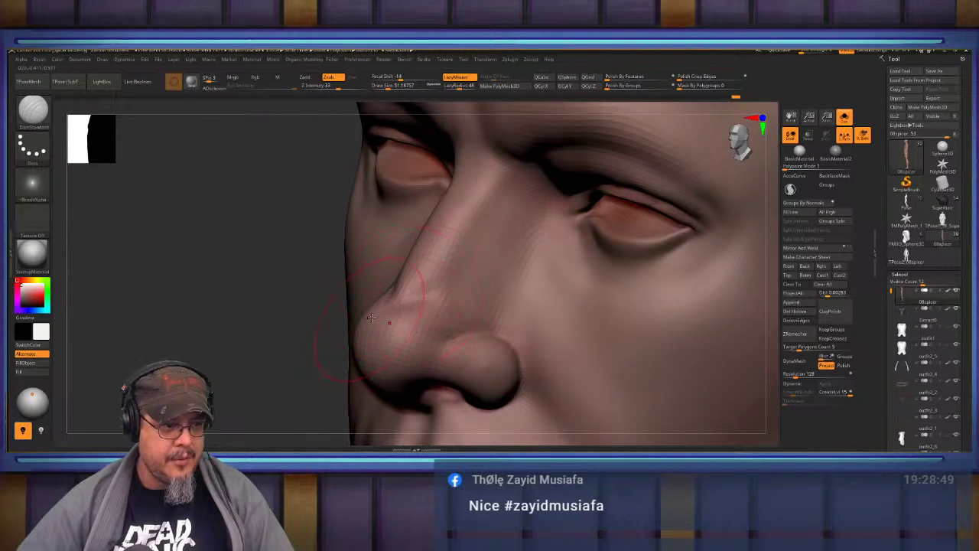
right_click_drag(535, 223, 442, 230)
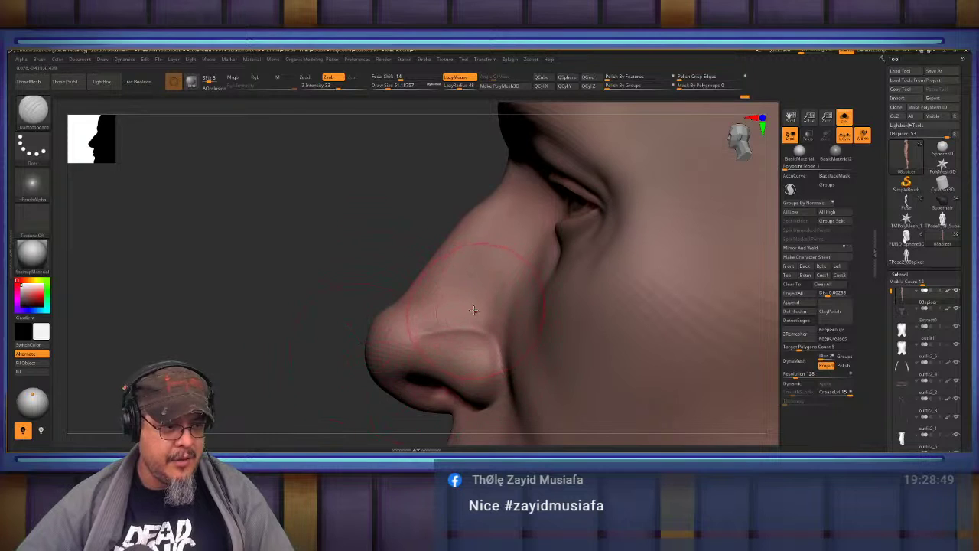
Check the nose on the complete character with Solo mode off, and isolate the body mesh again.
mouse_move(474, 310)
right_mouse_down("alt")
mouse_move(491, 230)
mouse_move(493, 264)
mouse_move(485, 229)
mouse_move(558, 233)
mouse_move(551, 252)
mouse_move(619, 225)
mouse_move(617, 202)
right_mouse_up("alt")
left_click(850, 122)
right_click_drag(527, 191, 674, 245, "alt")
left_click(844, 118)
right_click_drag(485, 245, 589, 220)
Mark the rounded frontal plane of the forehead with a curved DamStandard groove.
left_click_drag(606, 242, 527, 229)
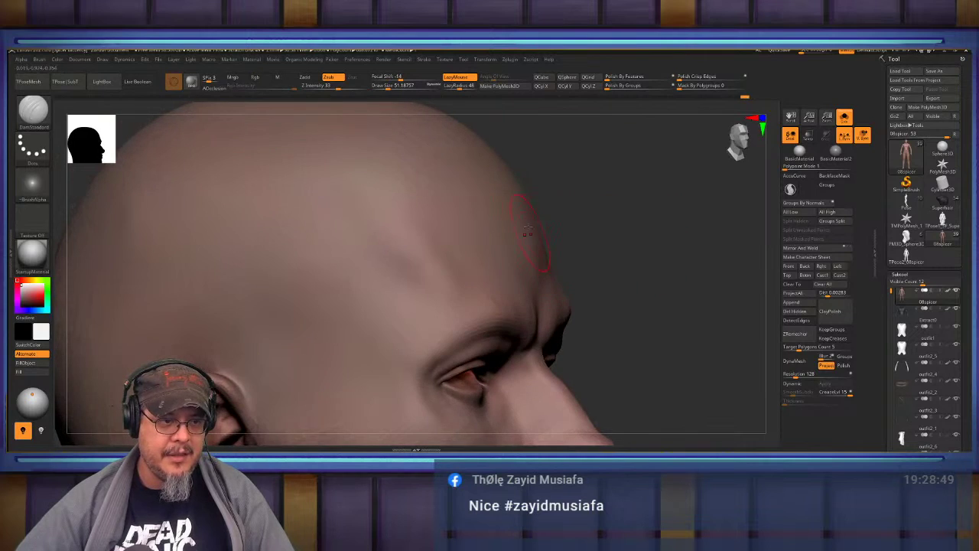
left_click_drag(574, 202, 538, 161)
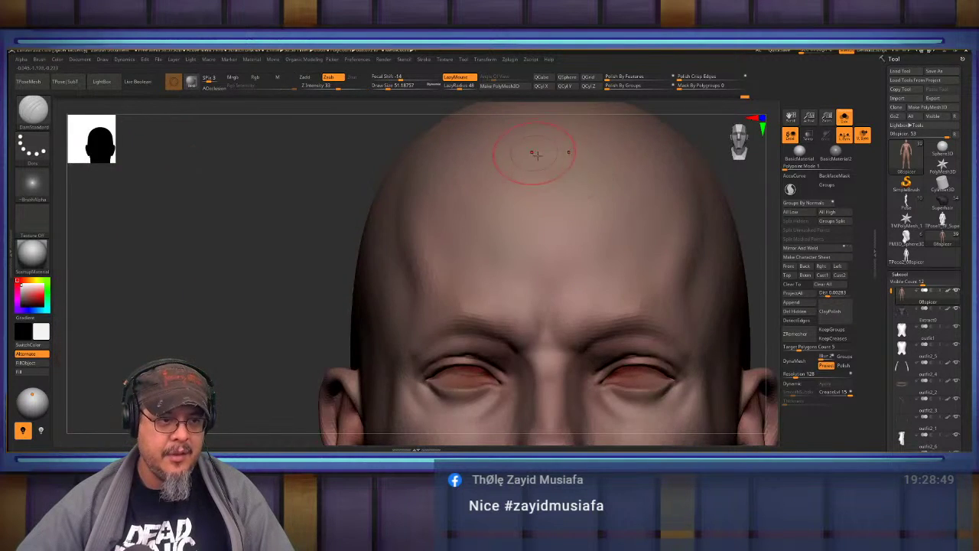
key("b")
left_click(554, 205)
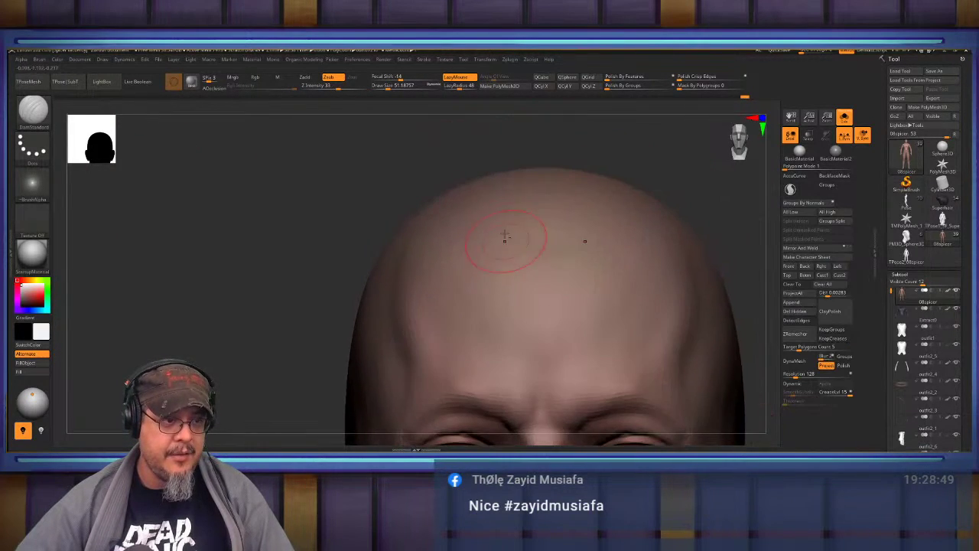
left_click_drag(457, 241, 606, 198)
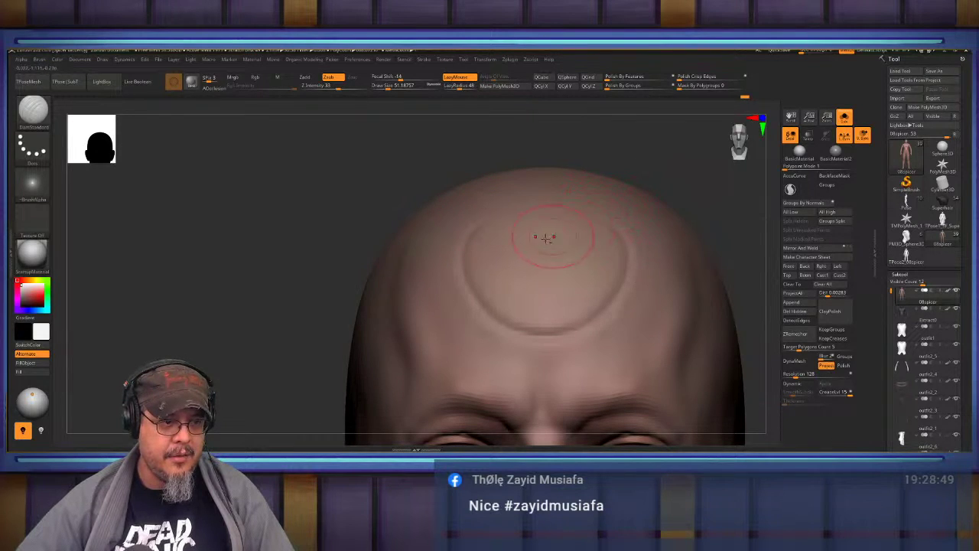
Build up the forehead on both sides of the marked frontal plane with ClayBuildup, and smooth the strokes and groove.
right_click_drag(546, 238, 542, 217)
key("b")
left_click(439, 200)
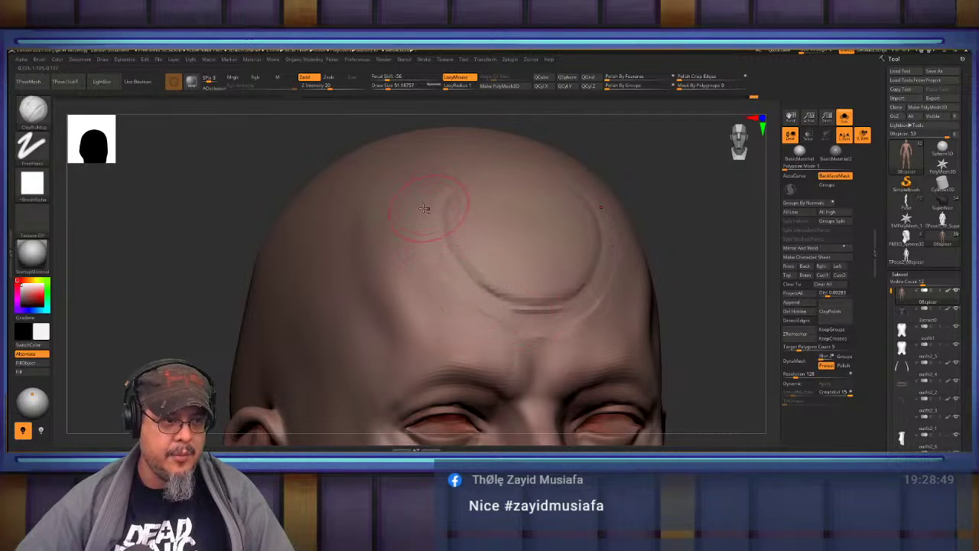
mouse_move(436, 190)
left_mouse_down()
mouse_move(398, 219)
mouse_move(377, 255)
left_mouse_up()
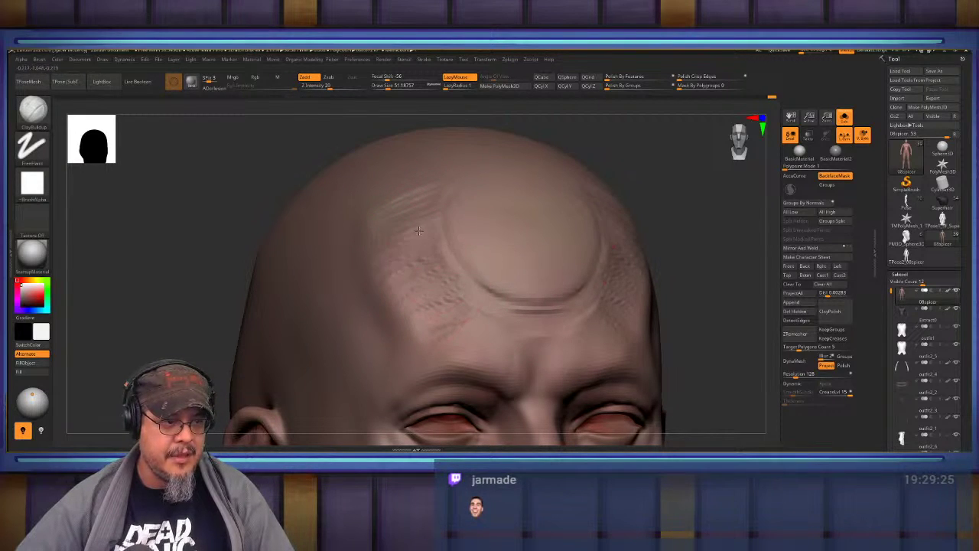
key("shift")
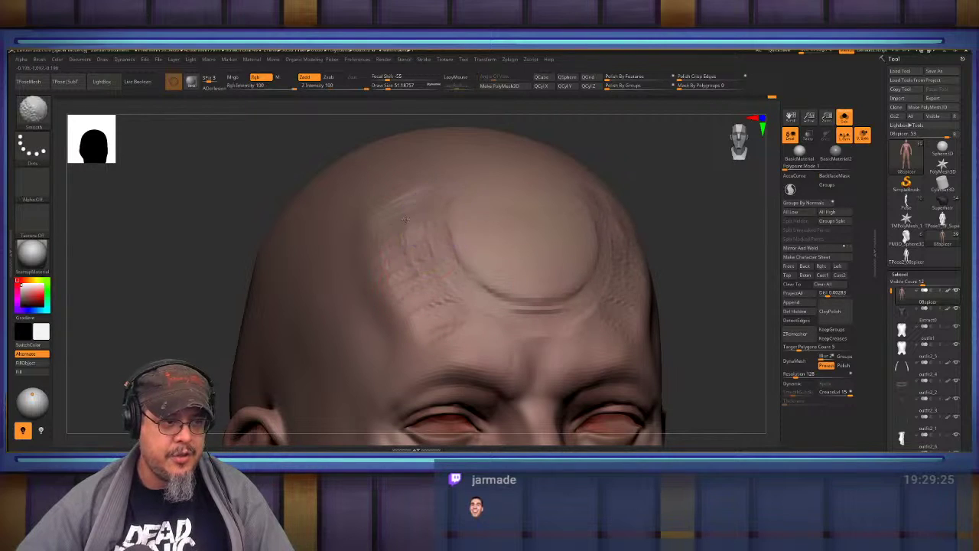
left_click_drag(466, 305, 550, 323, "shift")
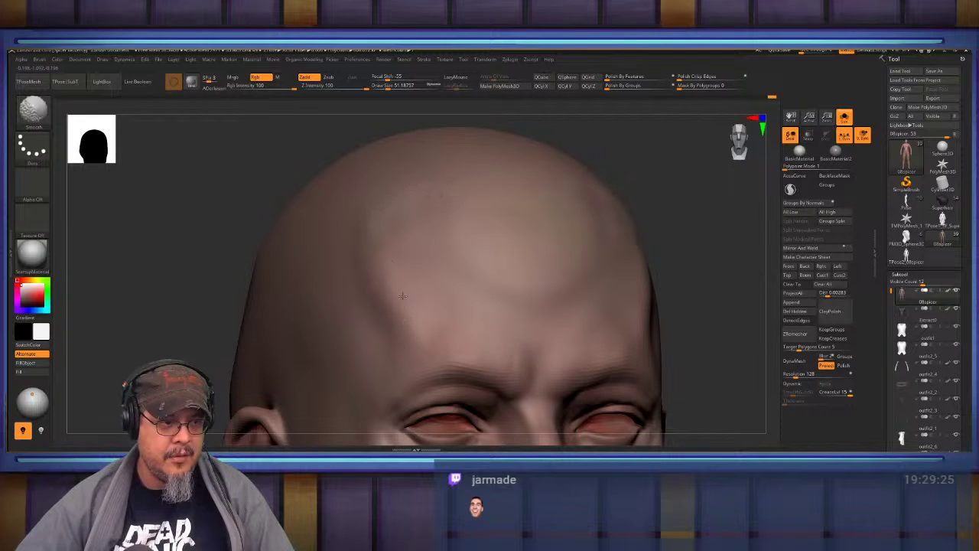
mouse_move(456, 304)
left_mouse_down("shift")
mouse_move(541, 326)
mouse_move(421, 324)
left_mouse_up("shift")
Build up the temple line from the forehead down past the outer brow with ClayBuildup, and smooth it into the temple.
mouse_move(377, 186)
right_mouse_down()
mouse_move(437, 248)
mouse_move(391, 243)
right_mouse_up()
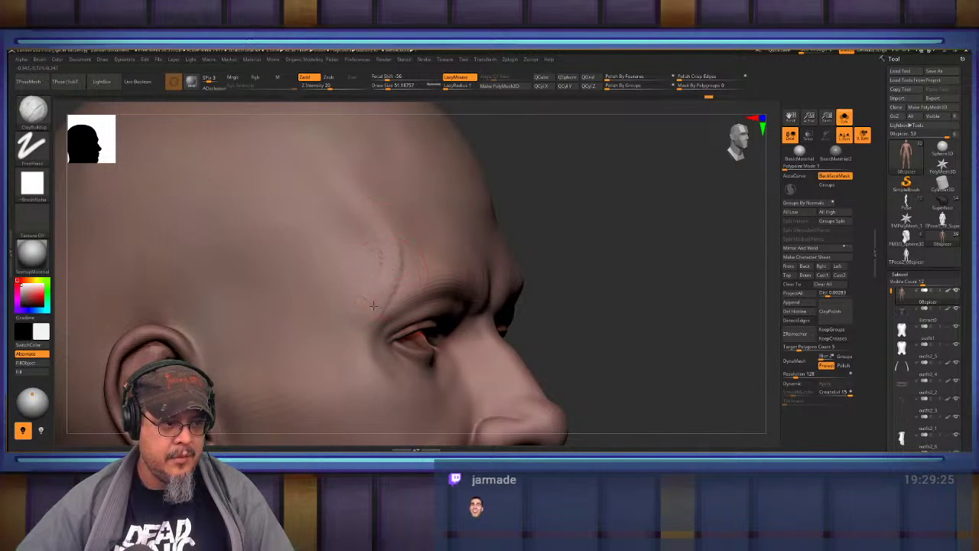
mouse_move(381, 280)
left_mouse_down("shift")
mouse_move(387, 238)
mouse_move(360, 307)
left_mouse_up("shift")
right_click_drag(362, 243, 380, 245, "alt")
left_click_drag(373, 251, 348, 316)
left_click_drag(356, 353, 357, 254, "shift")
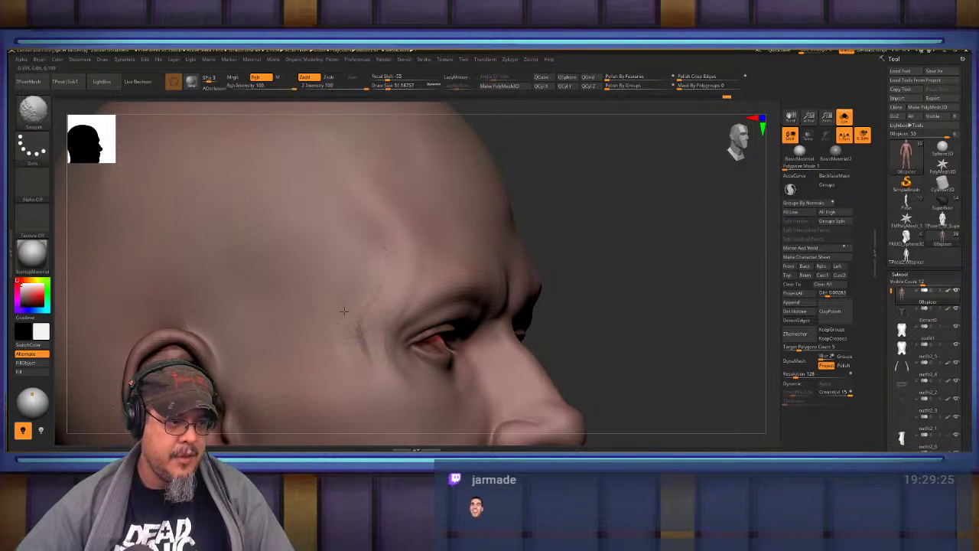
left_click_drag(345, 311, 415, 267, "shift")
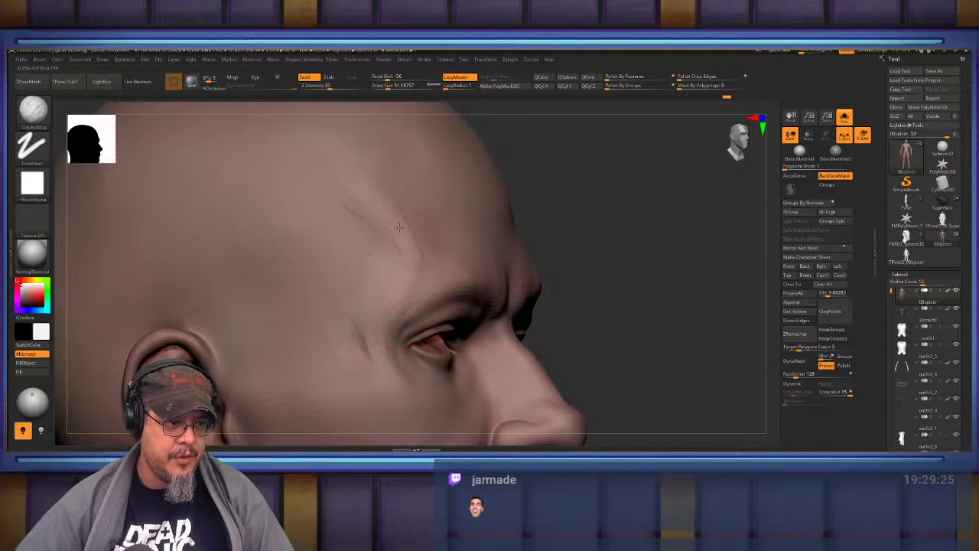
right_click_drag(398, 227, 359, 312)
left_click_drag(299, 308, 344, 263, "shift")
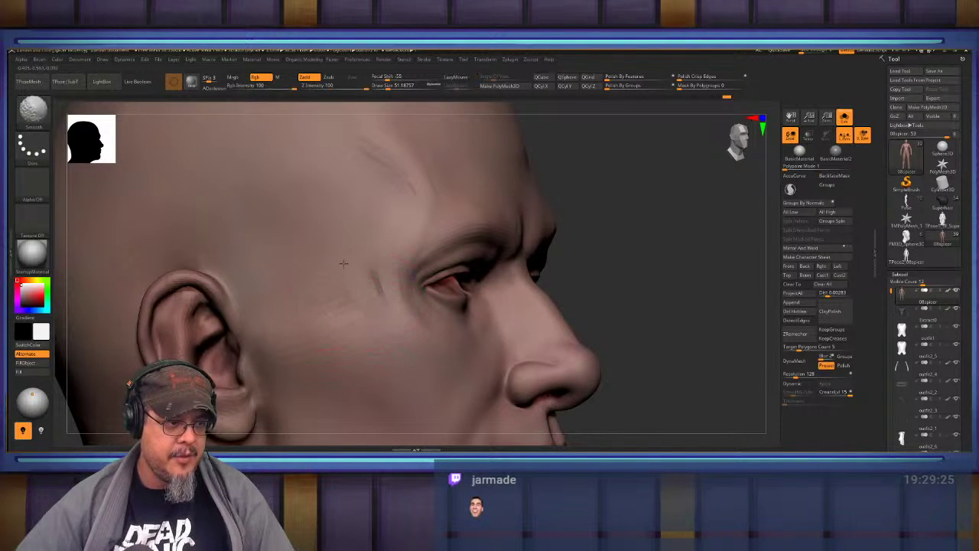
left_click_drag(389, 166, 395, 145, "shift")
Add volume to the brow ridge and the area between the brows with FormSoft at a draw size of about 90.
right_click_drag(422, 193, 333, 229, "alt")
mouse_move(501, 211)
right_mouse_down()
mouse_move(453, 217)
mouse_move(389, 247)
mouse_move(383, 211)
mouse_move(457, 260)
mouse_move(490, 297)
mouse_move(533, 253)
mouse_move(507, 232)
mouse_move(579, 243)
mouse_move(375, 222)
right_mouse_up()
key("s")
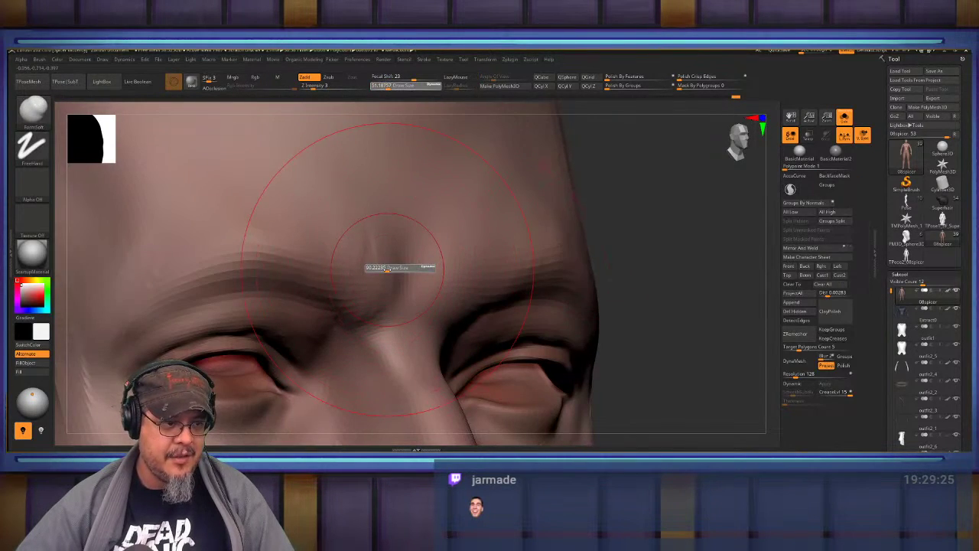
left_click_drag(312, 262, 363, 280)
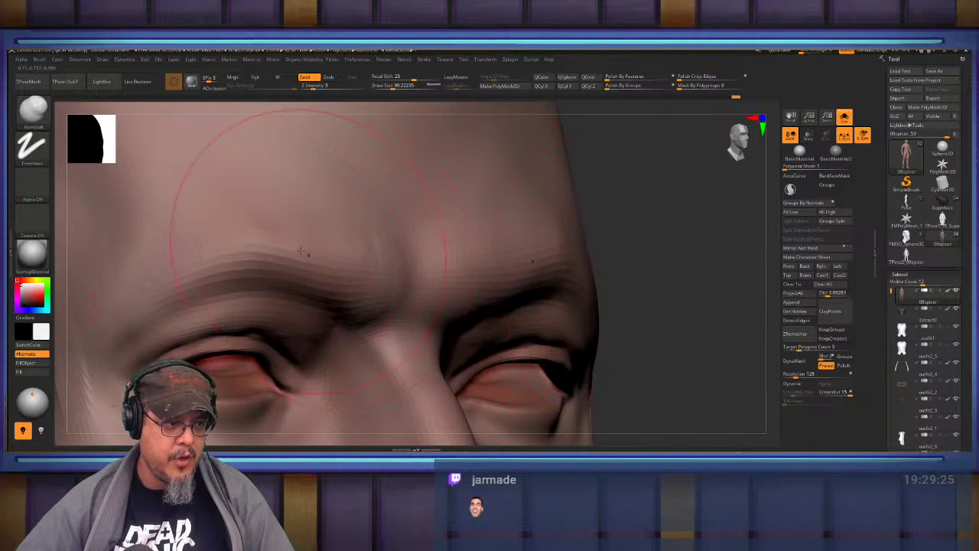
mouse_move(320, 244)
right_mouse_down()
mouse_move(566, 212)
mouse_move(425, 229)
right_mouse_up()
right_click_drag(543, 231, 461, 221)
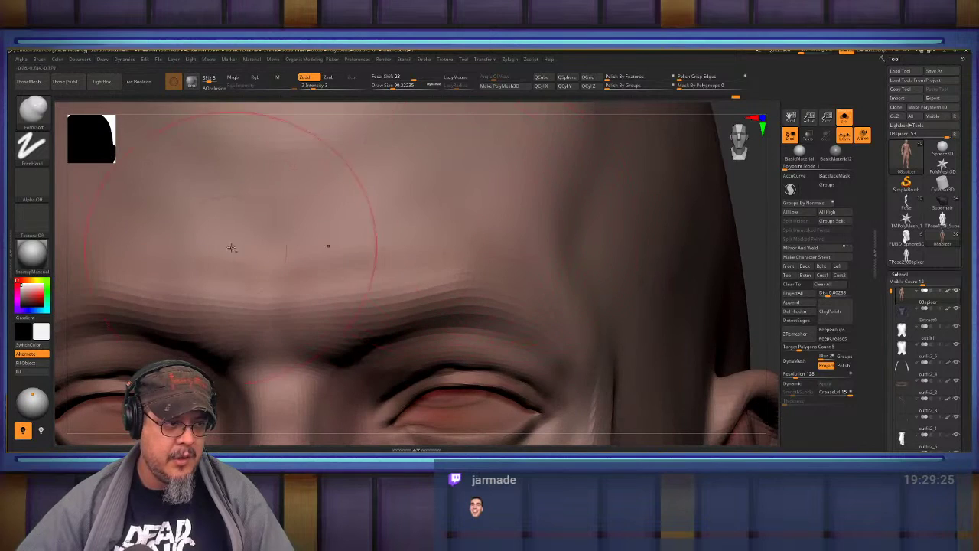
right_click_drag(364, 246, 451, 249)
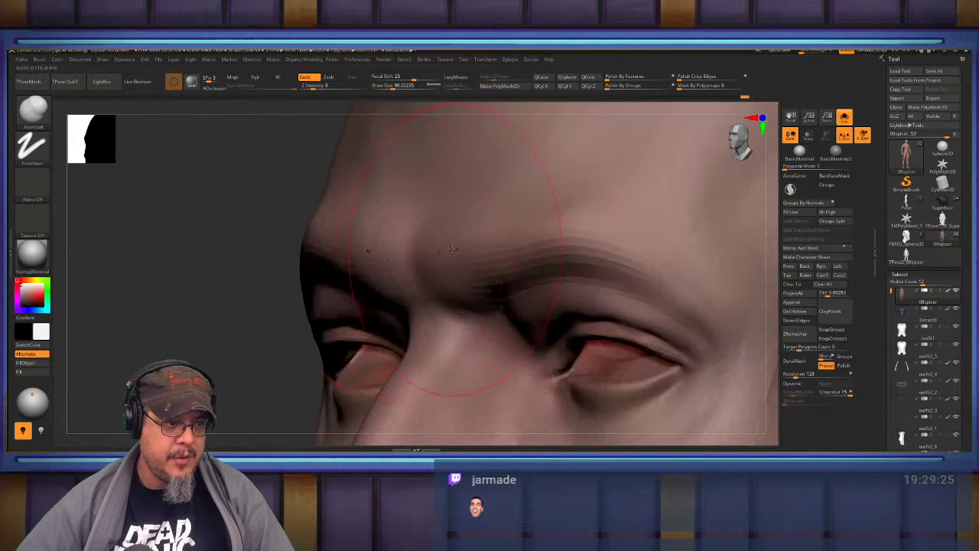
left_click_drag(429, 245, 451, 248)
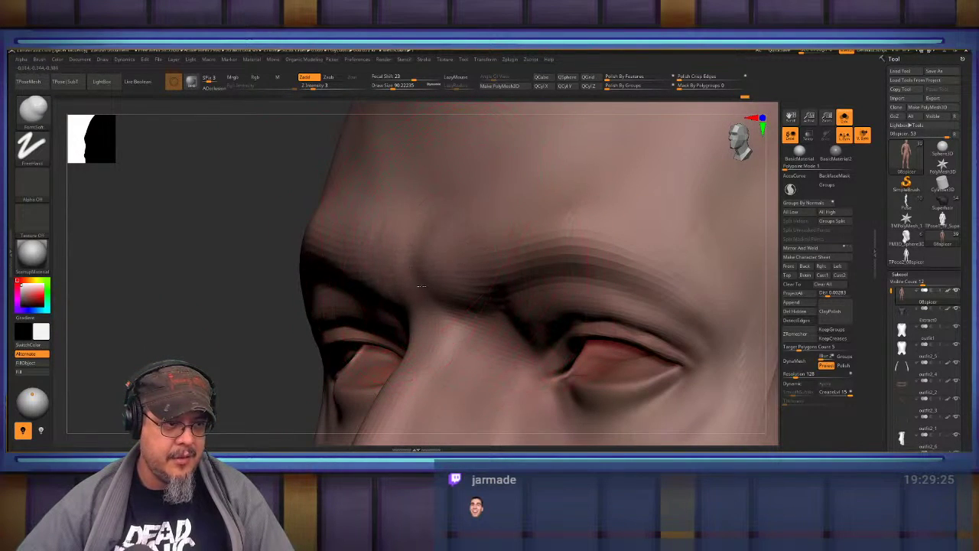
Refine and smooth the brow, temple and forehead transitions from several angles.
key("shift")
mouse_move(592, 213)
right_mouse_down("ctrl")
mouse_move(453, 213)
mouse_move(559, 160)
right_mouse_up("ctrl")
mouse_move(566, 264)
right_mouse_down()
mouse_move(577, 204)
mouse_move(650, 206)
mouse_move(550, 202)
mouse_move(521, 208)
mouse_move(501, 233)
right_mouse_up()
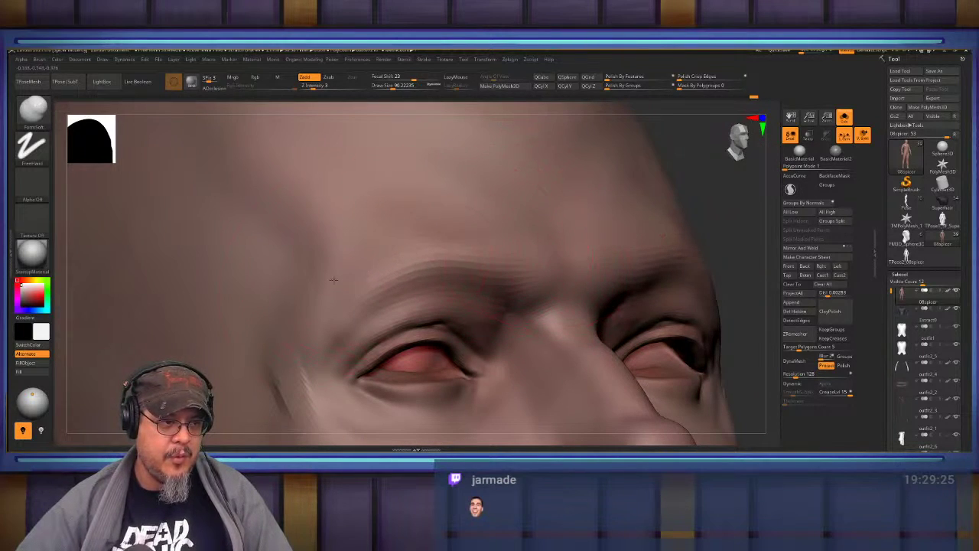
key("shift")
right_click_drag(466, 227, 429, 231, "ctrl")
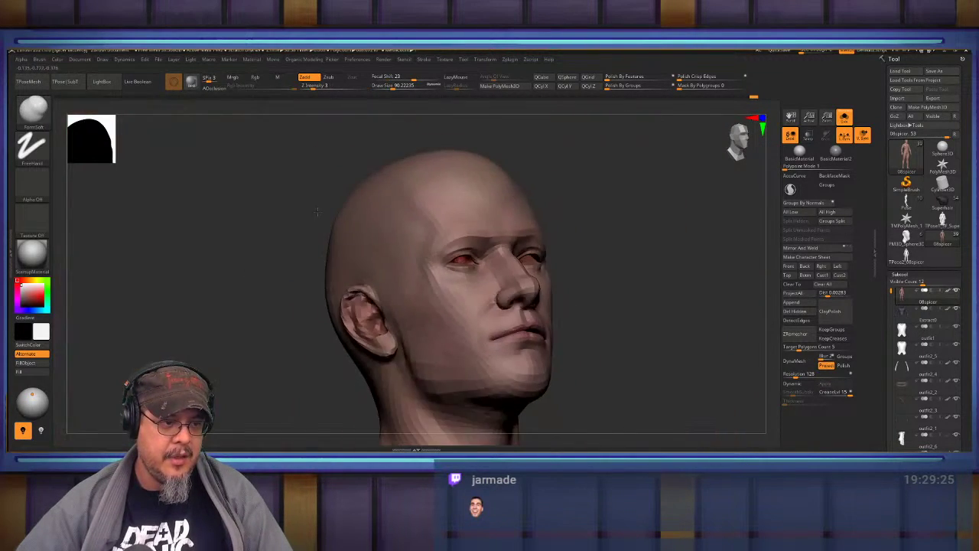
mouse_move(505, 233)
right_mouse_down()
mouse_move(458, 243)
mouse_move(489, 232)
mouse_move(479, 267)
mouse_move(398, 256)
right_mouse_up()
key("shift")
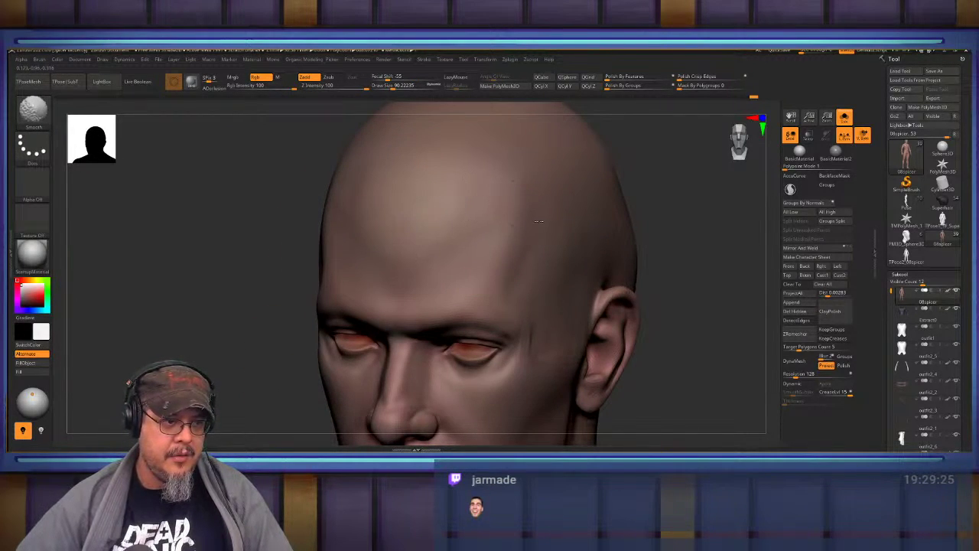
Turn off Solo mode and examine the resculpted face up close with the hair, beard and outfit visible.
mouse_move(392, 295)
right_mouse_down()
mouse_move(407, 269)
mouse_move(524, 260)
mouse_move(826, 158)
right_mouse_up()
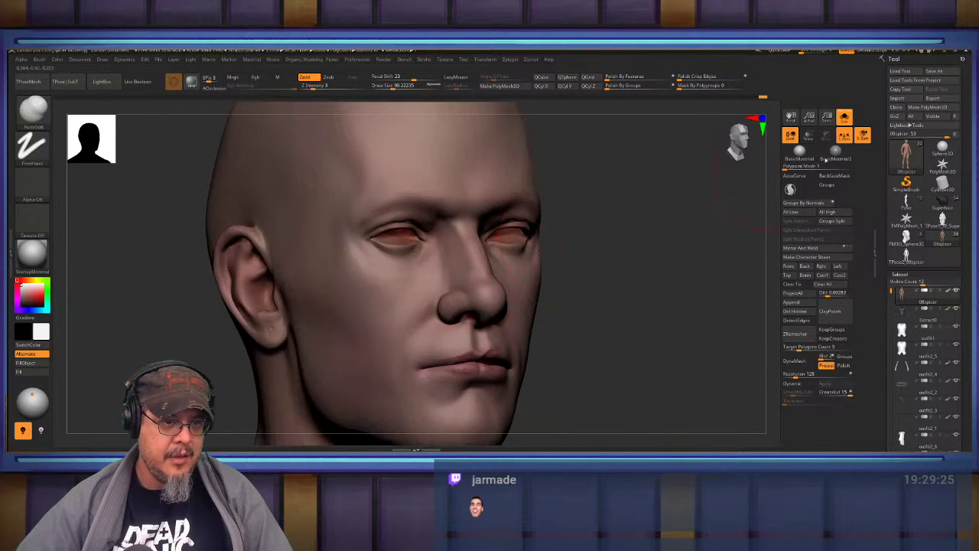
left_click(845, 117)
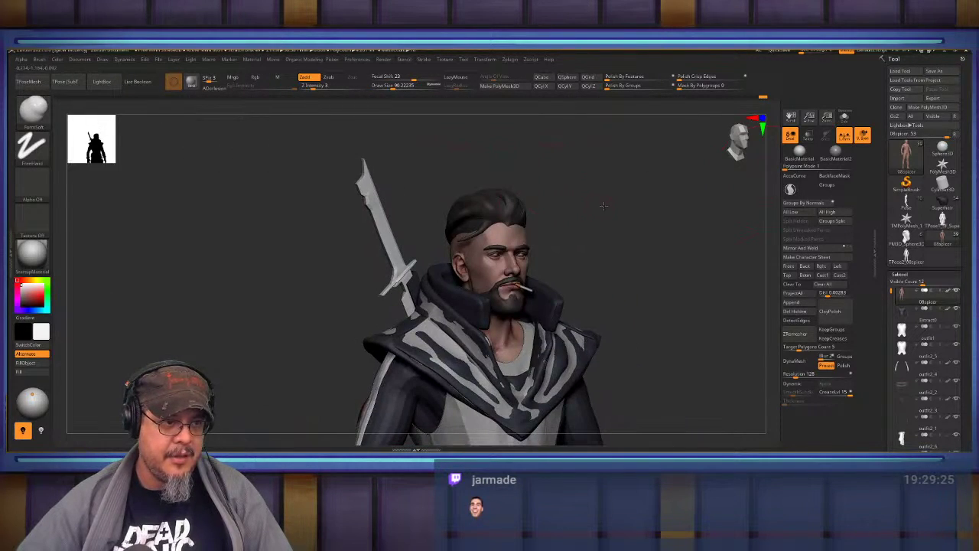
mouse_move(604, 205)
right_mouse_down()
mouse_move(617, 207)
mouse_move(565, 205)
mouse_move(594, 205)
mouse_move(573, 209)
mouse_move(619, 291)
mouse_move(628, 344)
right_mouse_up()
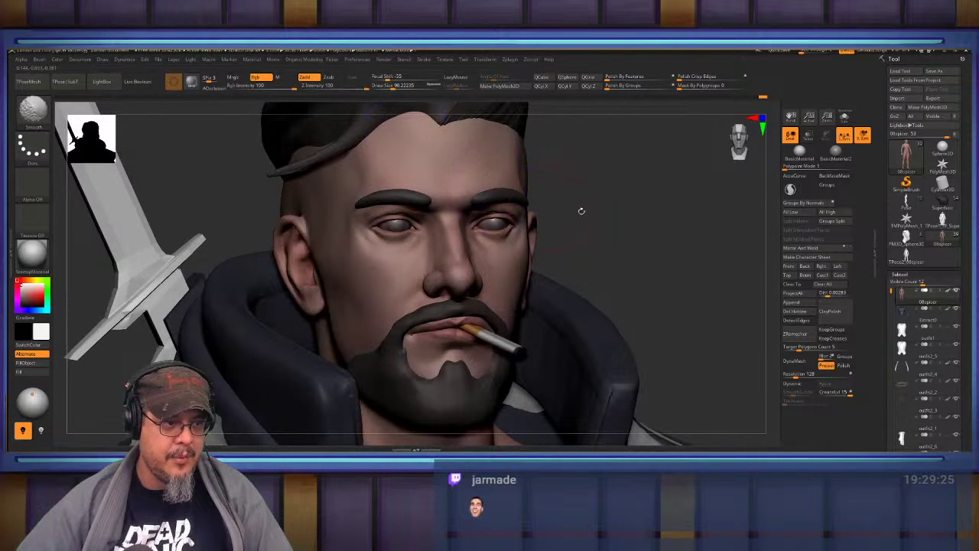
mouse_move(581, 211)
right_mouse_down("alt")
mouse_move(594, 252)
mouse_move(656, 284)
mouse_move(662, 169)
right_mouse_up("alt")
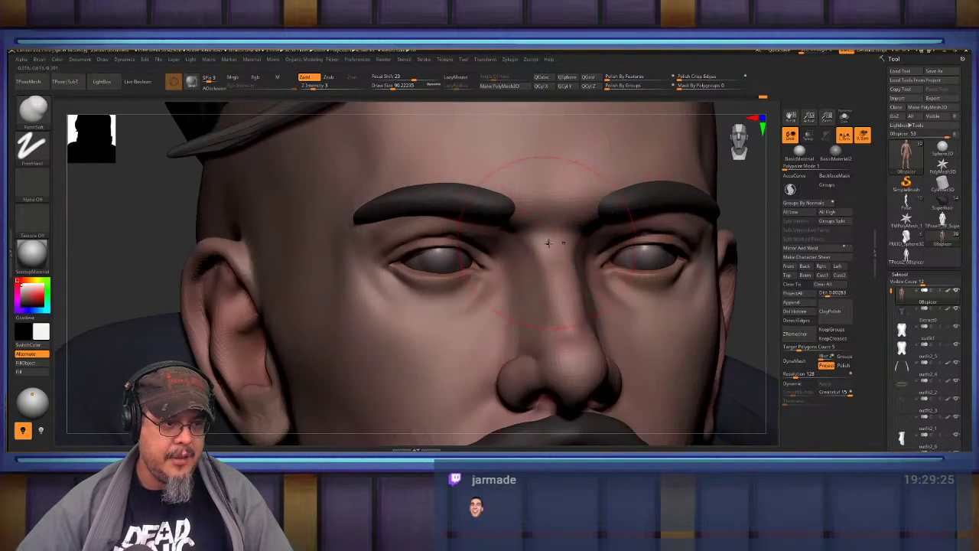
Build up frown creases between the eyebrows with ClayBuildup at a draw size of about 65, and smooth them into the forehead.
key("b")
key("c")
key("b")
key("s")
left_click_drag(548, 226, 540, 225)
right_click_drag(537, 221, 536, 278, "alt")
left_click_drag(547, 234, 555, 274)
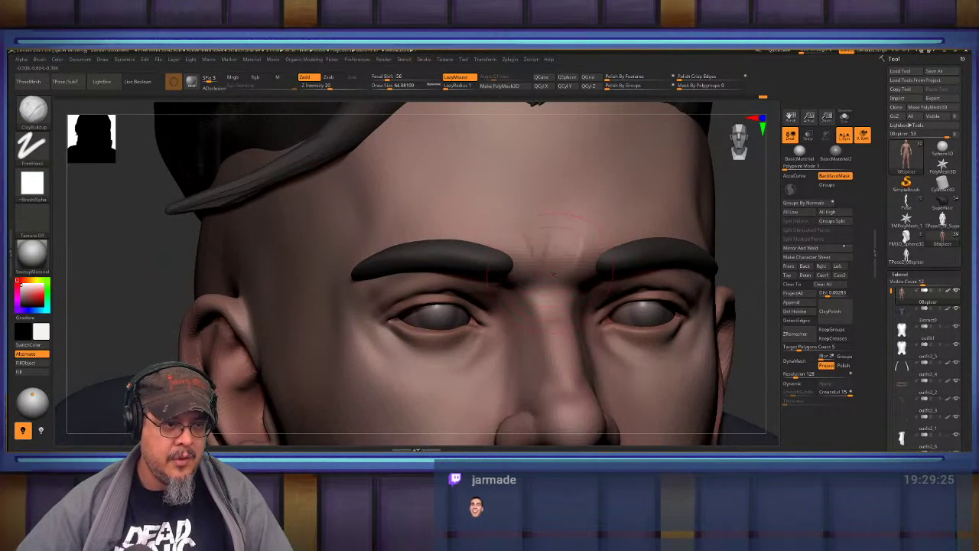
key("shift")
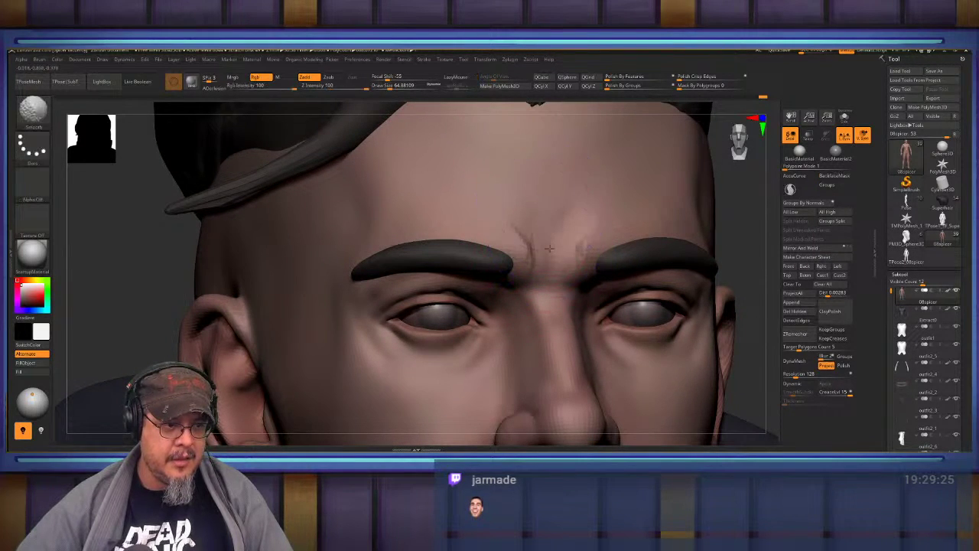
left_click_drag(521, 246, 518, 277, "shift")
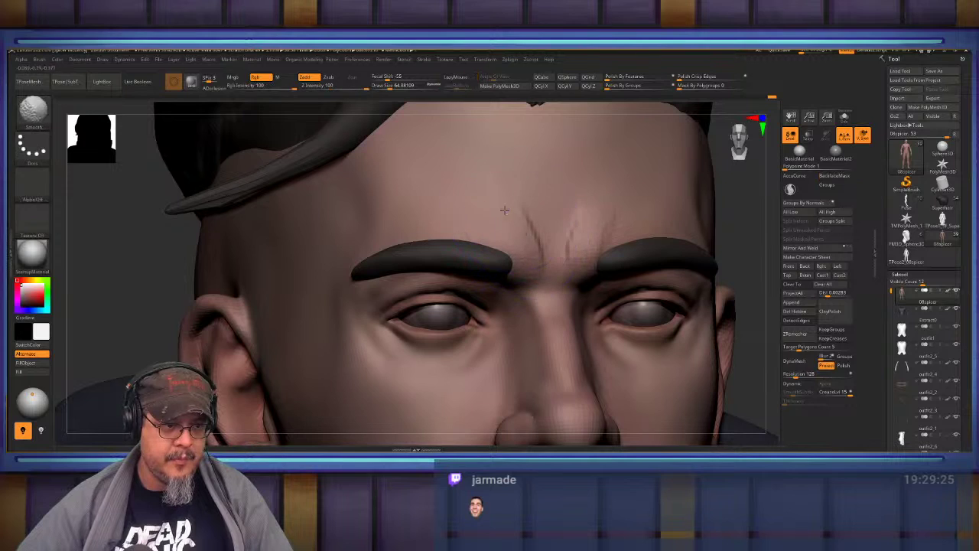
left_click_drag(528, 222, 535, 262, "shift")
right_click_drag(529, 227, 507, 273, "alt")
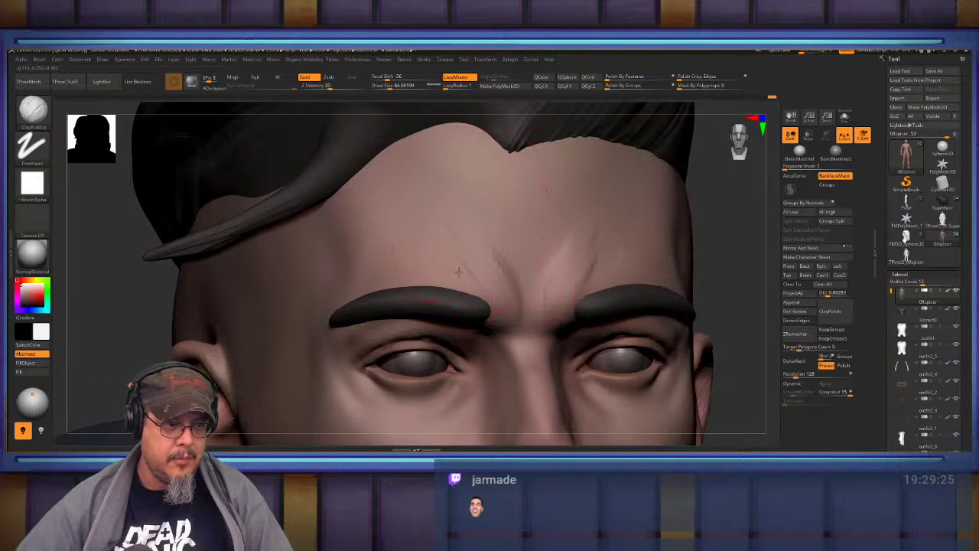
mouse_move(463, 268)
left_mouse_down("shift")
mouse_move(459, 238)
mouse_move(492, 280)
mouse_move(529, 234)
left_mouse_up("shift")
Shape the hollow between the inner eye corner and nose bridge with ClayBuildup at a draw size of about 41, and smooth it.
mouse_move(500, 185)
right_mouse_down()
mouse_move(509, 234)
mouse_move(492, 245)
right_mouse_up()
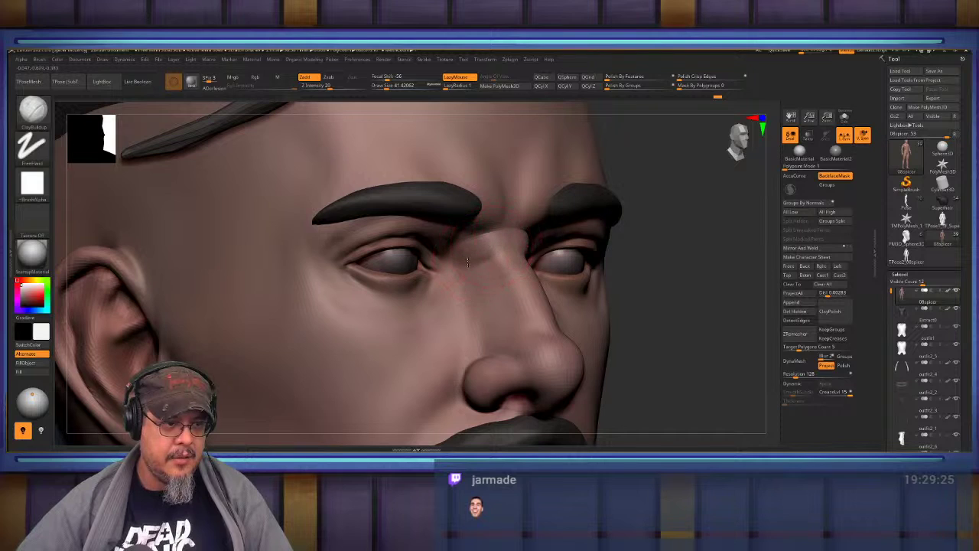
key("shift")
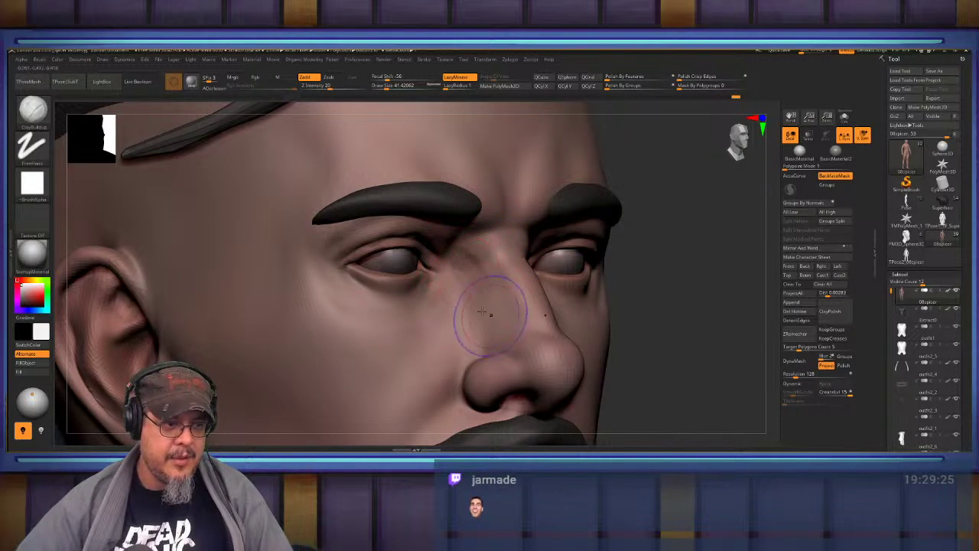
mouse_move(481, 310)
right_mouse_down()
mouse_move(416, 235)
mouse_move(345, 260)
mouse_move(414, 266)
mouse_move(554, 232)
right_mouse_up()
Isolate the body in Solo mode and switch to the Move brush at a draw size of about 128.
key("n")
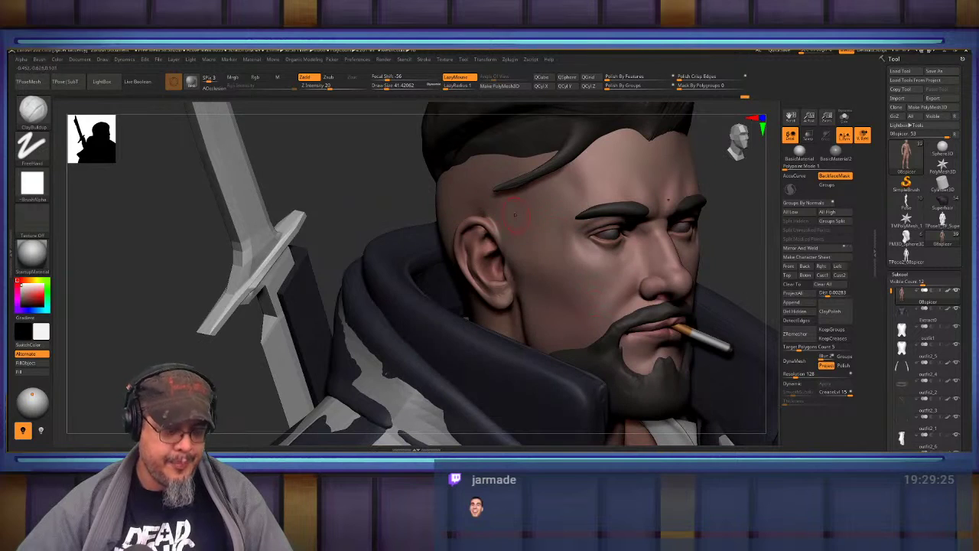
key("n")
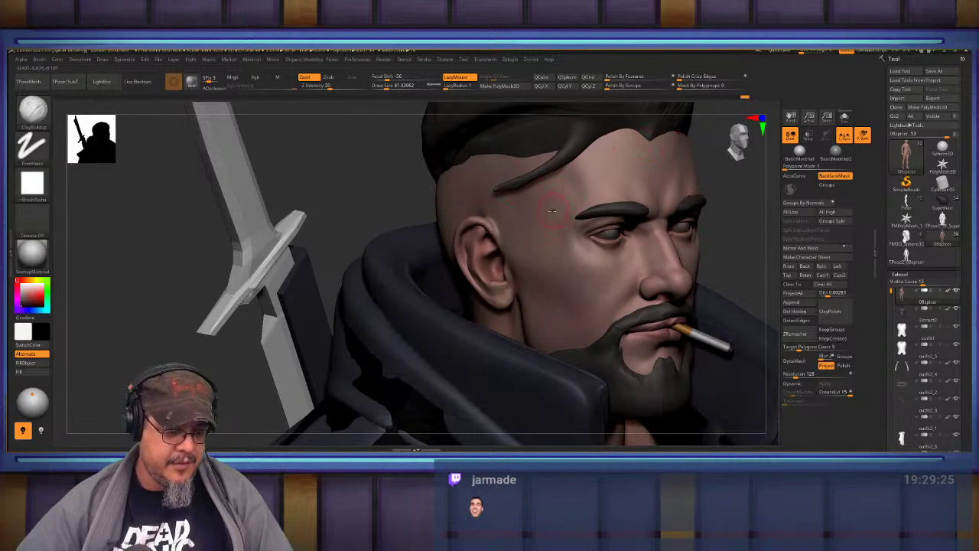
key("b")
key("m")
key("v")
mouse_move(552, 210)
right_mouse_down()
mouse_move(482, 256)
mouse_move(438, 239)
mouse_move(504, 276)
mouse_move(497, 290)
right_mouse_up()
key("s")
left_click_drag(490, 303, 499, 303)
left_click(845, 116)
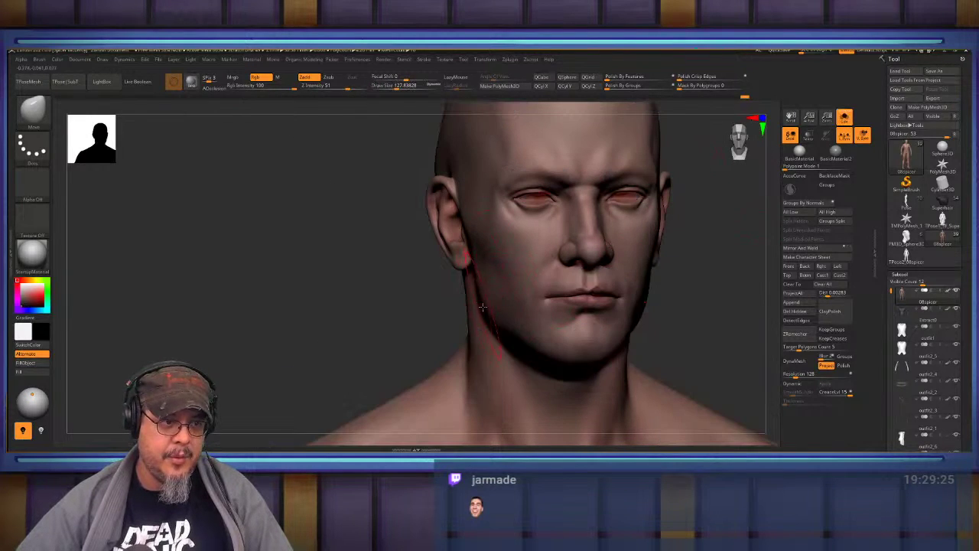
Examine the bald head's forehead, brow, jaw and profile from the side, below and three-quarter angles.
right_click_drag(488, 270, 309, 237)
mouse_move(551, 192)
right_mouse_down("ctrl")
mouse_move(562, 236)
mouse_move(507, 306)
mouse_move(511, 285)
mouse_move(505, 302)
mouse_move(495, 292)
right_mouse_up("ctrl")
right_click_drag(276, 265, 244, 266)
left_click(252, 267, "ctrl")
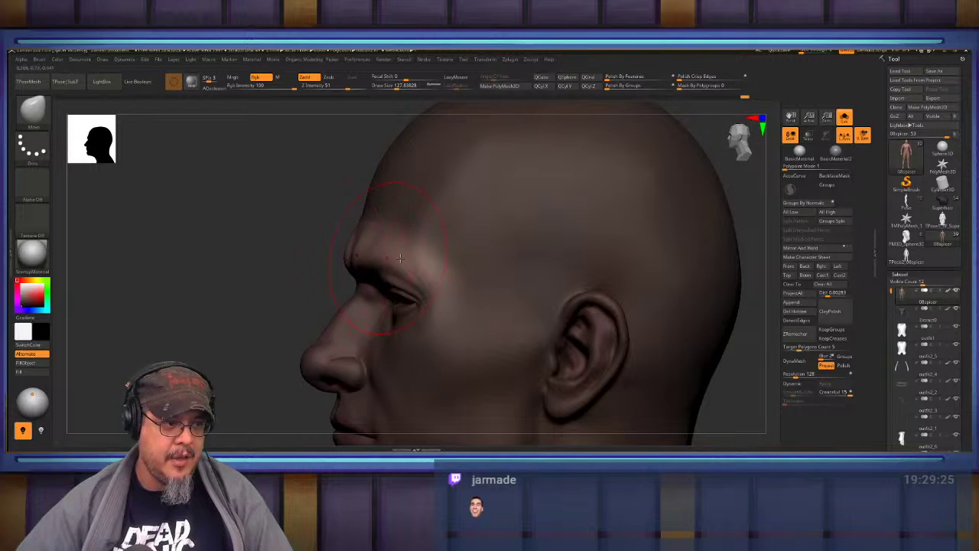
right_click_drag(399, 259, 408, 243)
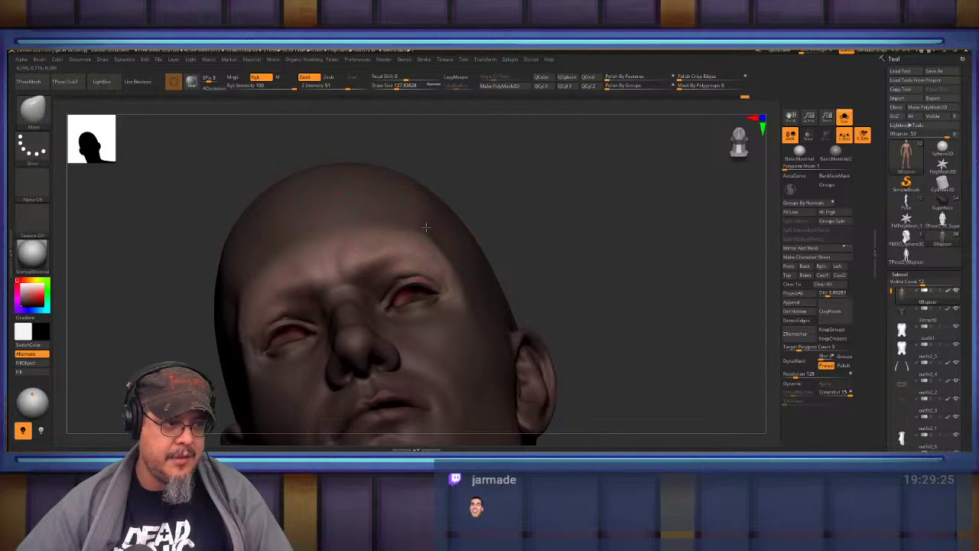
mouse_move(574, 205)
right_mouse_down()
mouse_move(564, 234)
mouse_move(568, 201)
right_mouse_up()
right_click_drag(613, 252, 574, 257)
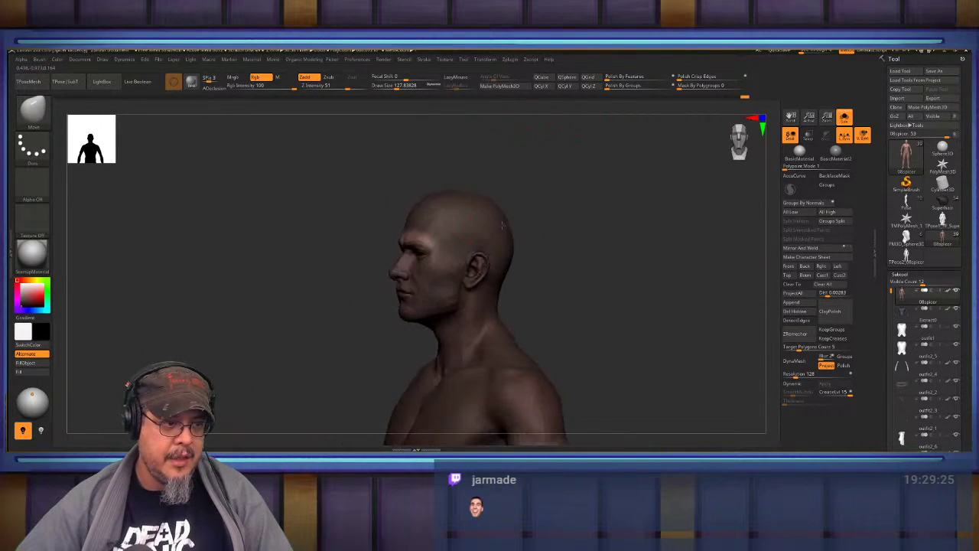
left_click_drag(568, 251, 583, 262, "ctrl")
right_click_drag(582, 263, 612, 260)
mouse_move(551, 254)
right_mouse_down("alt")
mouse_move(540, 304)
mouse_move(605, 284)
mouse_move(625, 248)
mouse_move(585, 246)
mouse_move(625, 299)
mouse_move(401, 284)
right_mouse_up("alt")
key("shift+d")
left_click(592, 239, "ctrl")
left_click(593, 252, "ctrl")
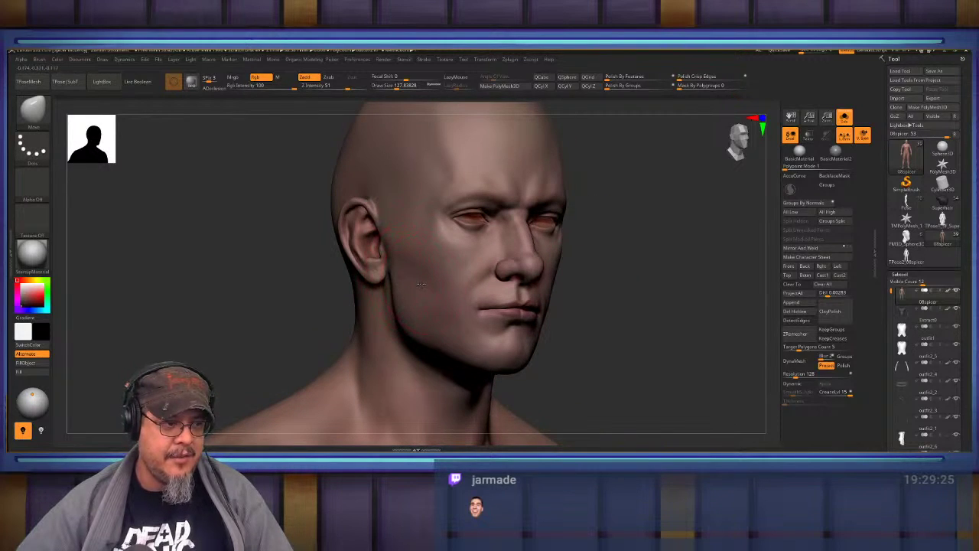
key("shift")
mouse_move(665, 303)
right_mouse_down()
mouse_move(581, 298)
mouse_move(597, 359)
right_mouse_up()
right_click_drag(597, 253, 533, 368, "alt")
Narrow the nostril wings from below with the Move brush at a draw size of about 80.
key("shift+d")
key("shift+d")
right_click_drag(463, 309, 520, 233, "alt")
key("s")
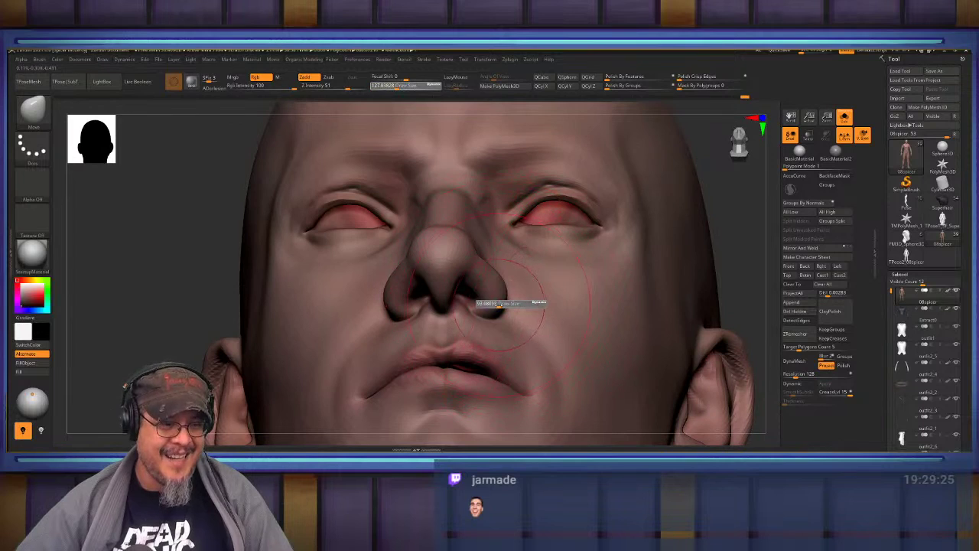
left_click_drag(499, 304, 499, 293)
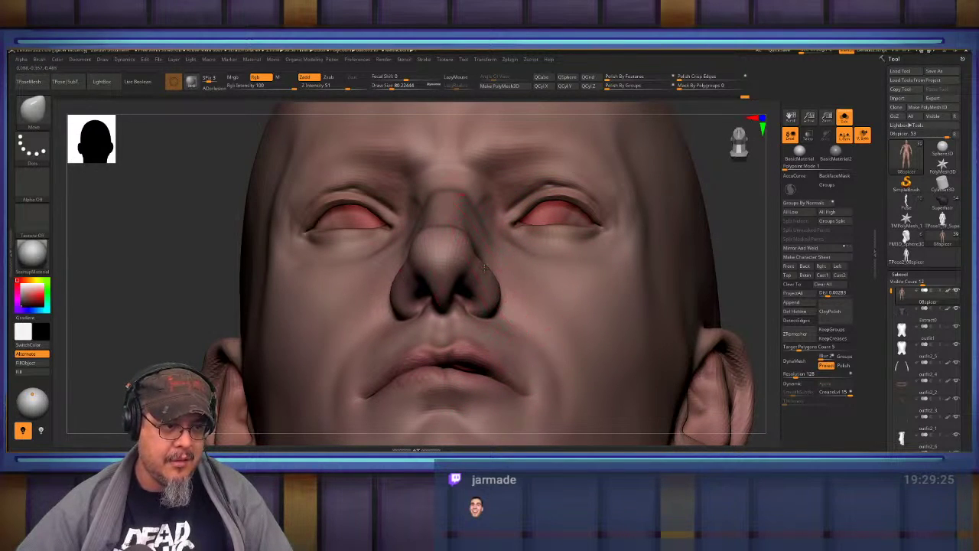
mouse_move(567, 274)
right_mouse_down("alt")
mouse_move(573, 326)
mouse_move(575, 192)
mouse_move(581, 253)
mouse_move(462, 248)
mouse_move(473, 252)
mouse_move(482, 336)
mouse_move(479, 287)
mouse_move(490, 287)
mouse_move(509, 248)
right_mouse_up("alt")
Build up the lower cheek beside the mouth with ClayBuildup at a draw size of about 116, and smooth it.
key("shift")
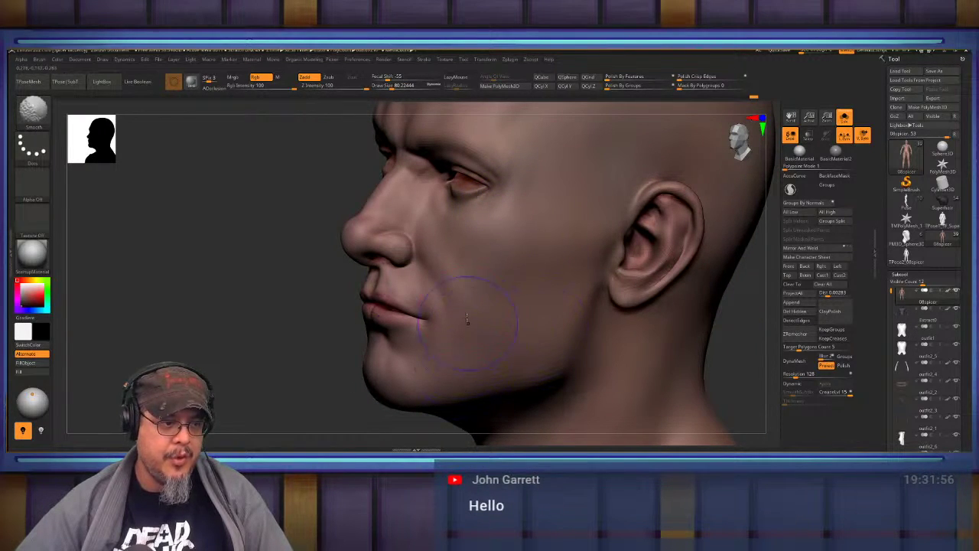
right_click_drag(468, 319, 465, 280, "alt")
key("b")
key("c")
key("b")
key("s")
left_click(469, 285)
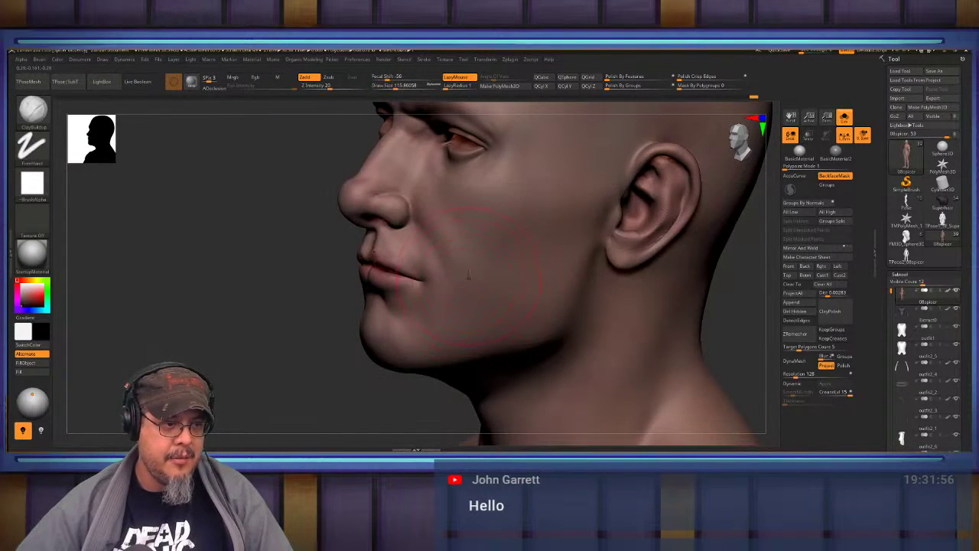
left_click_drag(467, 307, 466, 282, "shift")
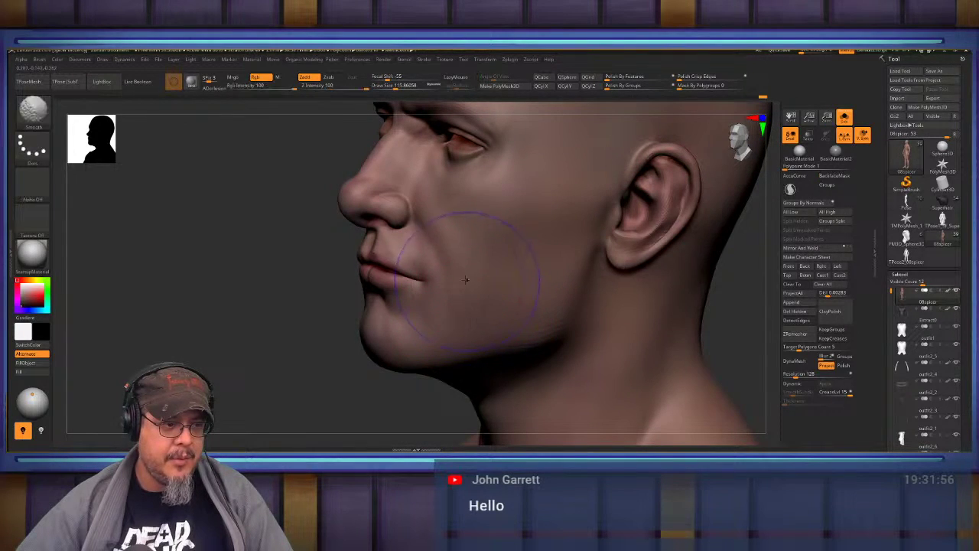
Turn off Solo mode and examine the full character, from the belt and hands up to the face.
left_click(844, 120)
key("f")
right_click_drag(429, 200, 531, 264)
right_click_drag(531, 264, 563, 222, "alt")
right_click_drag(562, 222, 593, 161, "alt")
right_click_drag(614, 245, 689, 261, "ctrl")
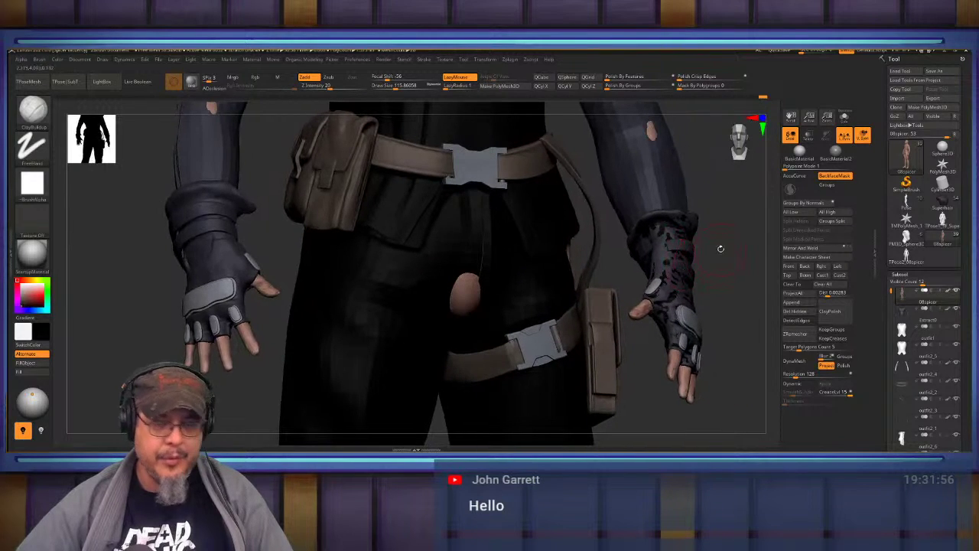
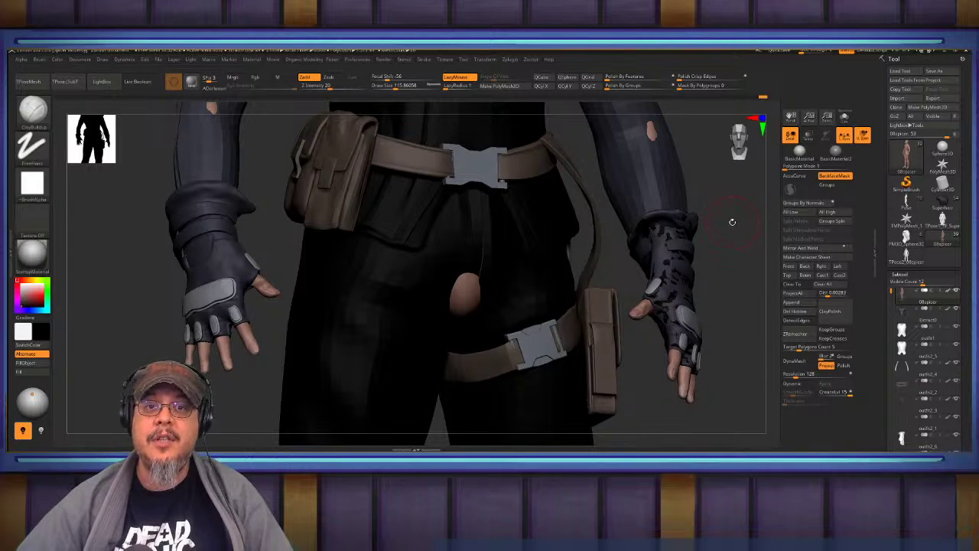
left_click_drag(734, 220, 479, 259)
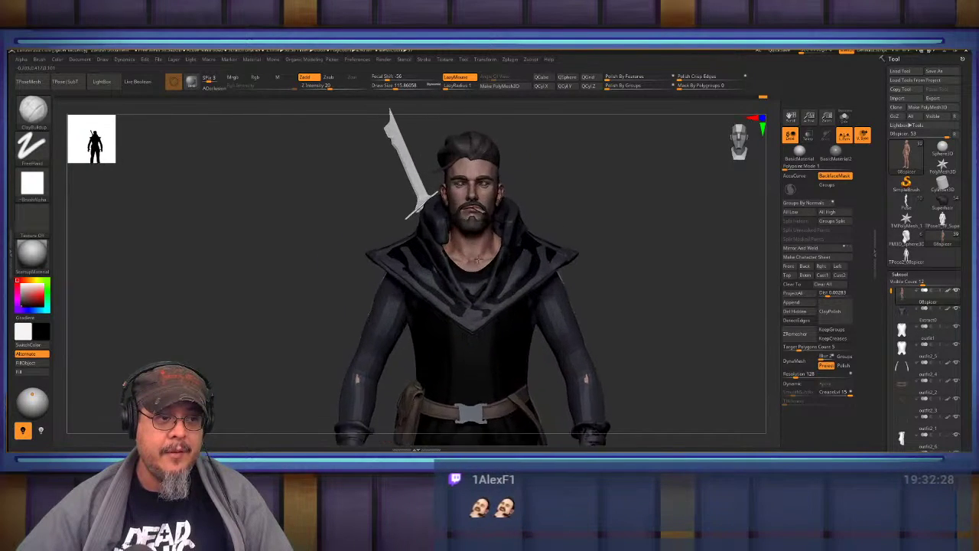
right_click_drag(479, 258, 444, 306, "ctrl")
right_click_drag(360, 241, 429, 231)
left_click_drag(427, 230, 455, 235)
Refine the cheek fold beside the nostril with ClayBuildup at a draw size of about 83, and smooth it.
mouse_move(485, 206)
right_mouse_down()
mouse_move(511, 195)
mouse_move(490, 207)
right_mouse_up()
key("s")
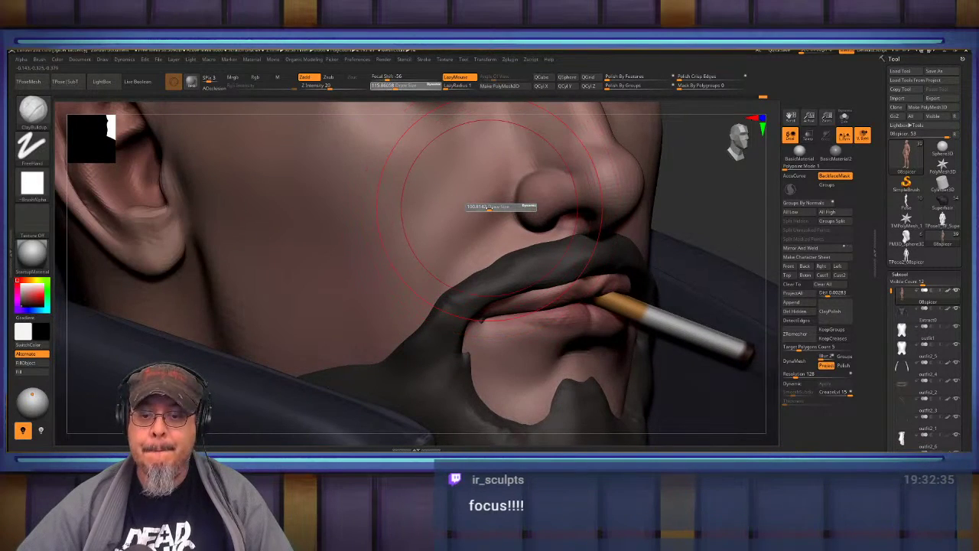
left_click_drag(490, 207, 491, 207)
right_click_drag(492, 208, 472, 214)
key("s")
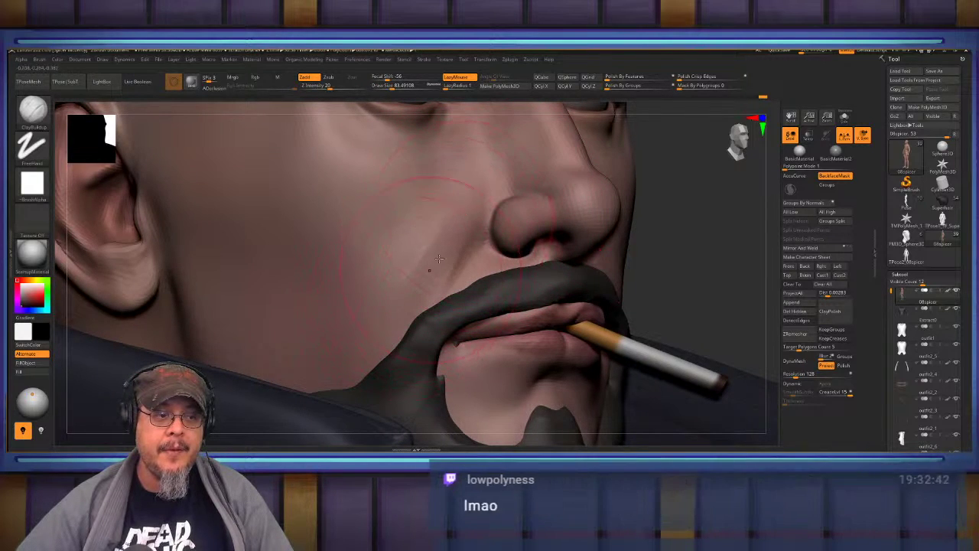
key("shift")
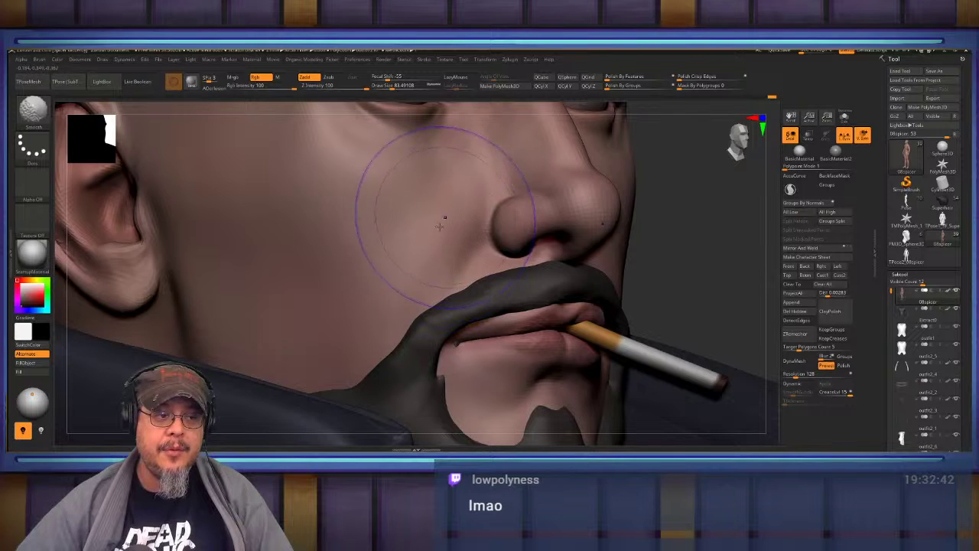
Sculpt bags under both eyes with ClayBuildup at a draw size of about 37, and smooth their edges.
mouse_move(424, 243)
right_mouse_down("alt")
mouse_move(403, 260)
mouse_move(386, 248)
mouse_move(409, 205)
mouse_move(414, 230)
mouse_move(408, 222)
mouse_move(488, 268)
mouse_move(528, 240)
right_mouse_up("alt")
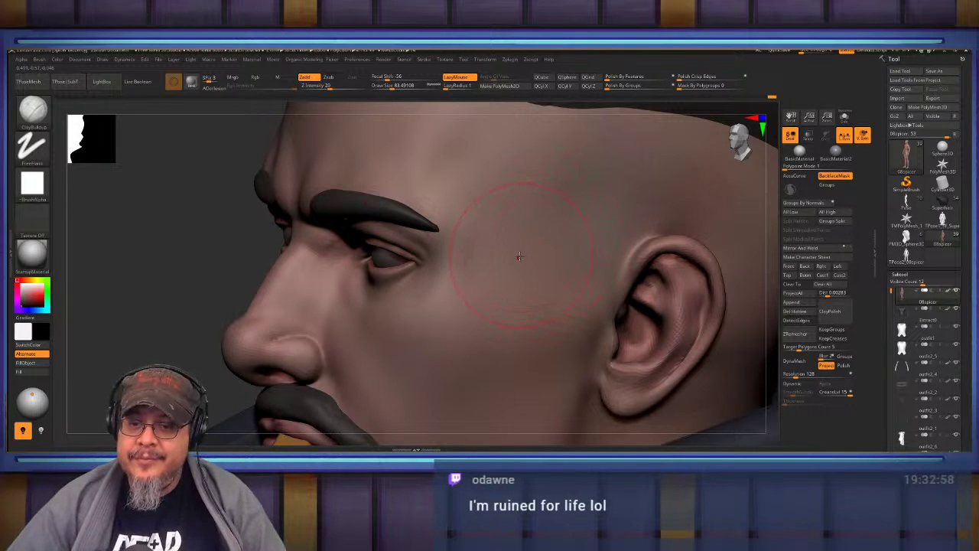
right_click_drag(517, 257, 470, 240)
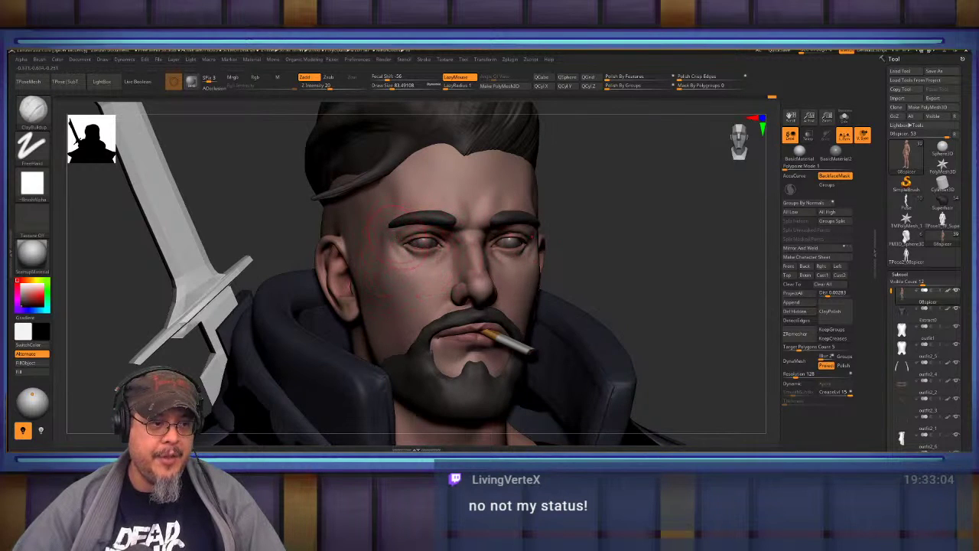
right_click_drag(397, 264, 459, 265)
mouse_move(398, 229)
right_mouse_down("ctrl")
mouse_move(390, 268)
mouse_move(377, 266)
right_mouse_up("ctrl")
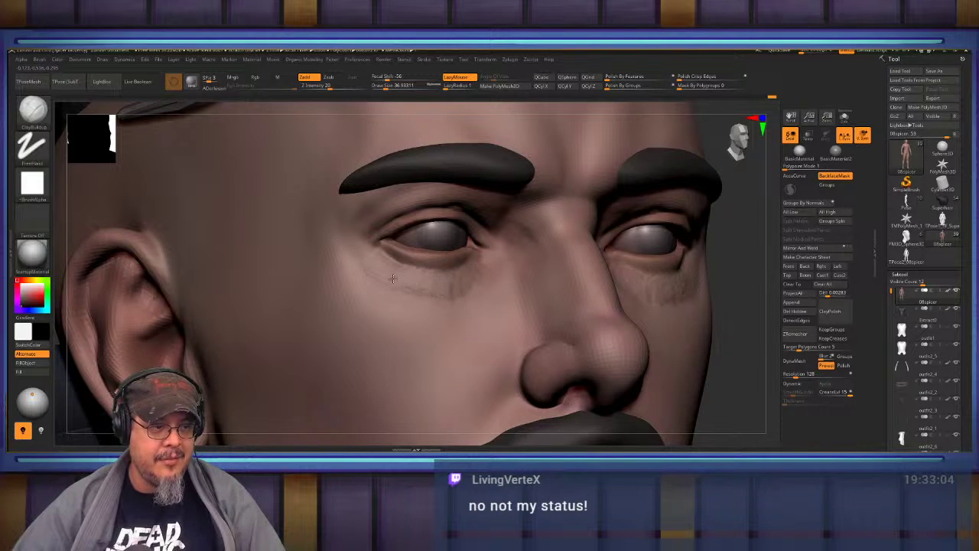
mouse_move(393, 279)
left_mouse_down()
mouse_move(361, 260)
mouse_move(373, 277)
mouse_move(399, 281)
left_mouse_up()
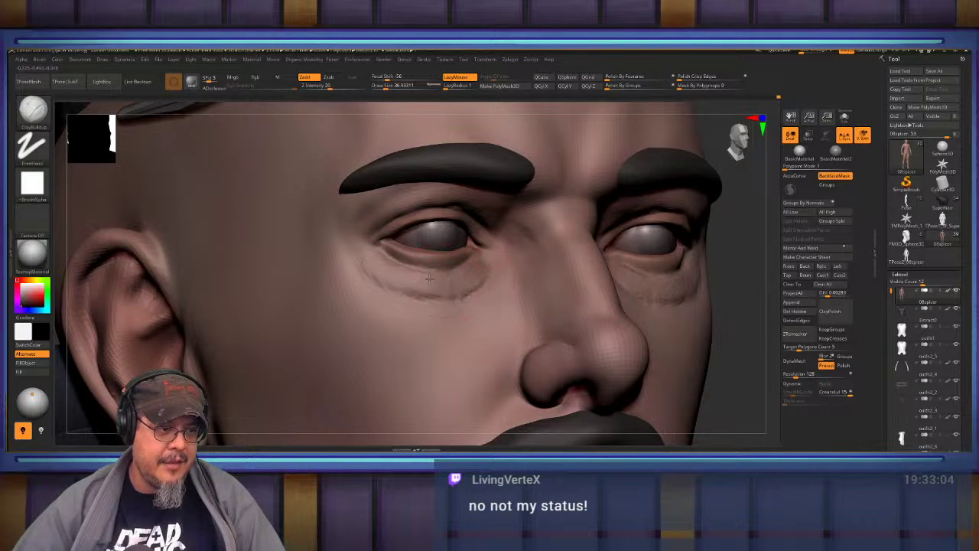
left_click_drag(414, 268, 455, 285, "shift")
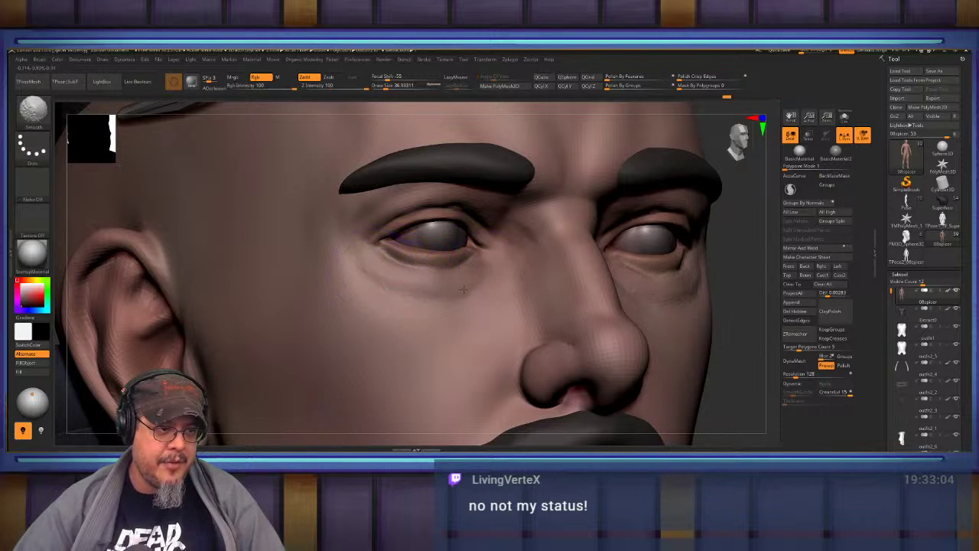
Define the crease below the lower eyelid with DamStandard, and soften it with smoothing.
mouse_move(365, 266)
right_mouse_down()
mouse_move(616, 230)
mouse_move(582, 222)
mouse_move(520, 234)
right_mouse_up()
right_click_drag(459, 260, 498, 304)
key("b")
left_click(479, 295)
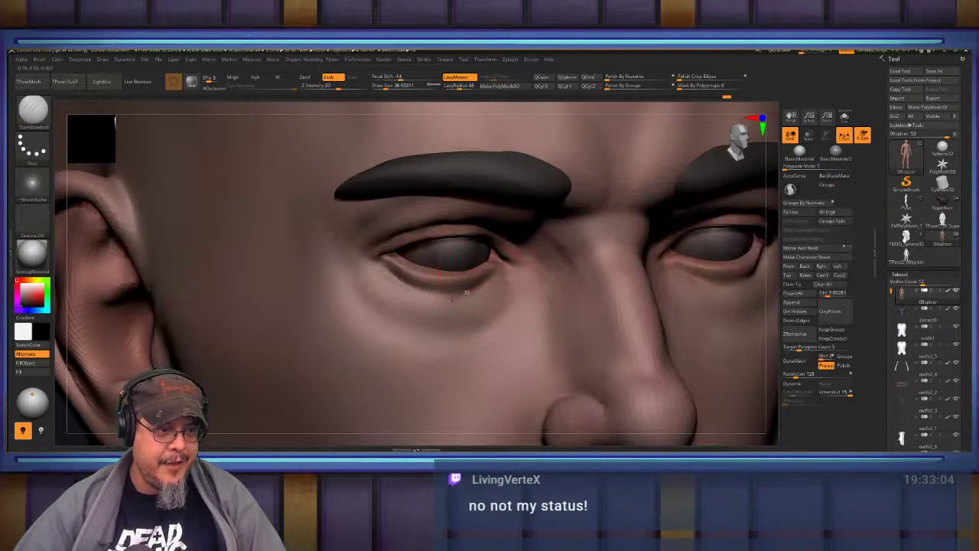
key("shift")
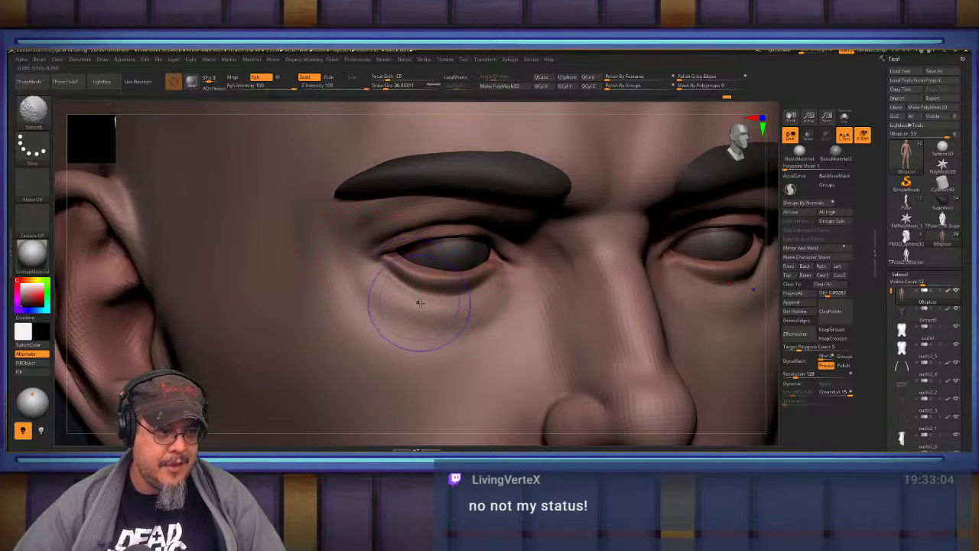
Build up the cheek below the eye's outer corner with ClayBuildup at a draw size of about 37, and smooth it.
mouse_move(402, 290)
right_mouse_down()
mouse_move(441, 262)
mouse_move(390, 283)
right_mouse_up()
key("b")
key("c")
key("b")
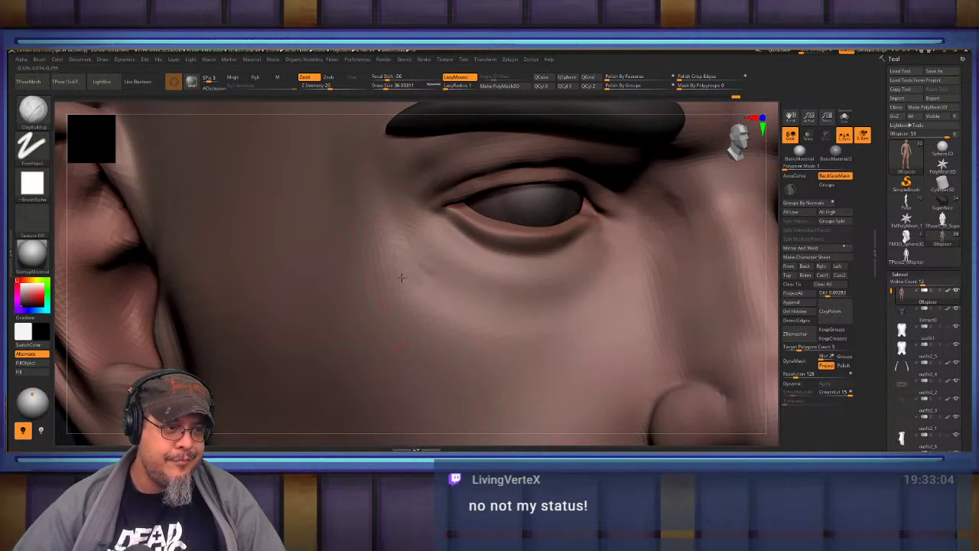
key("shift")
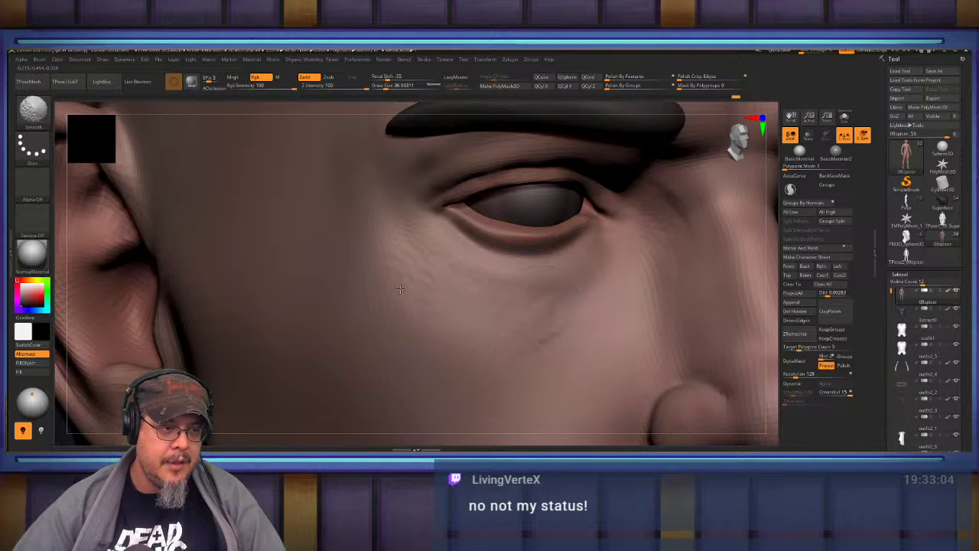
left_click_drag(411, 268, 404, 249, "shift")
mouse_move(453, 220)
right_mouse_down("ctrl")
mouse_move(424, 240)
mouse_move(375, 237)
mouse_move(530, 203)
right_mouse_up("ctrl")
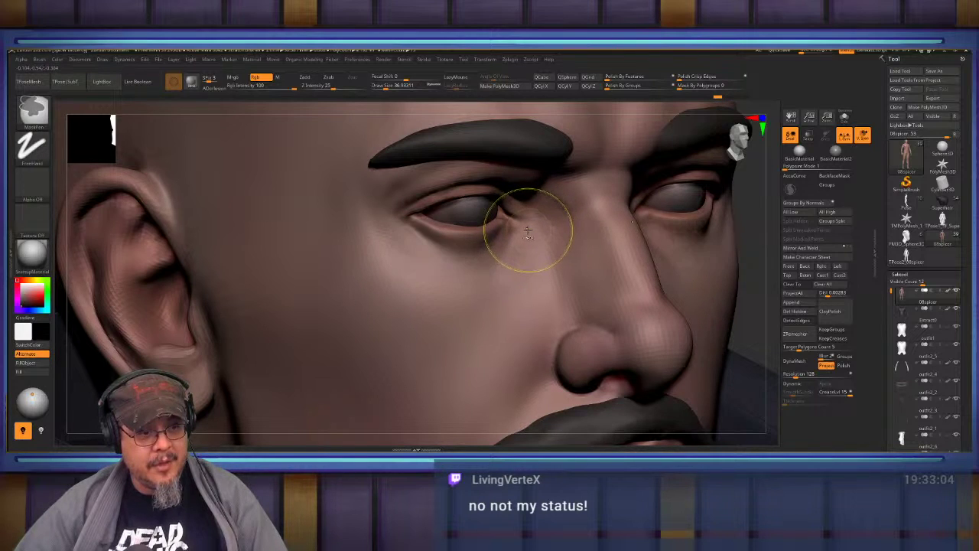
Try to build up the skin below the lower eyelid with ClayBuildup at a draw size of about 37.
mouse_move(500, 264)
right_mouse_down()
mouse_move(508, 243)
mouse_move(535, 239)
mouse_move(514, 247)
mouse_move(529, 256)
mouse_move(540, 228)
right_mouse_up()
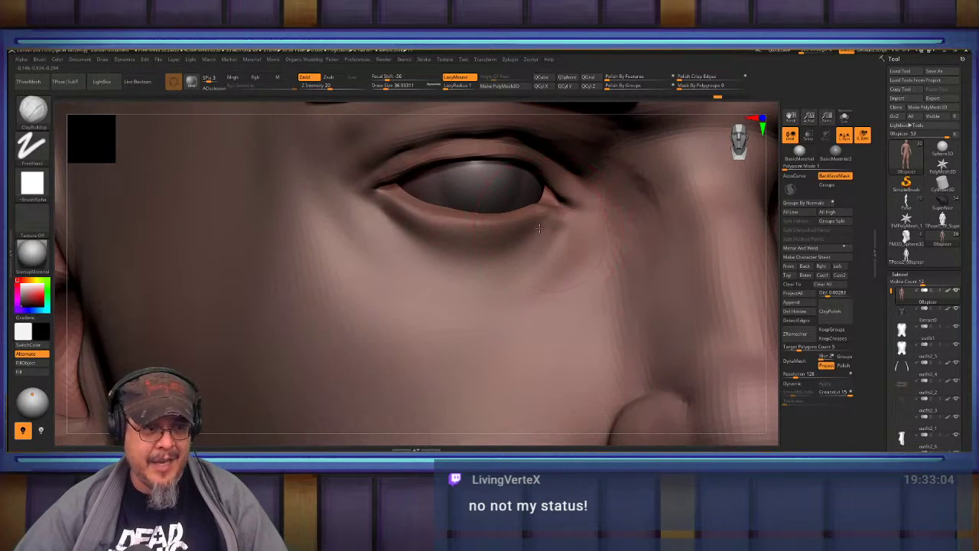
left_click_drag(482, 249, 470, 254)
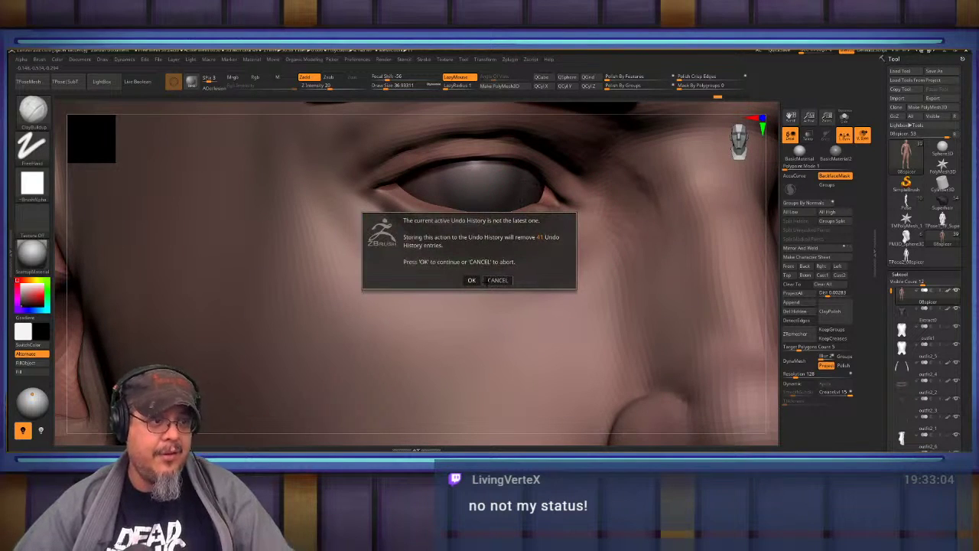
left_click(471, 280)
left_click_drag(515, 212, 534, 235)
Deepen the crease under the lower eyelid with DamStandard at a draw size of about 17, accepting the undo history removal, and smooth it.
key("b")
key("d")
key("s")
key("s")
left_click_drag(459, 249, 446, 237)
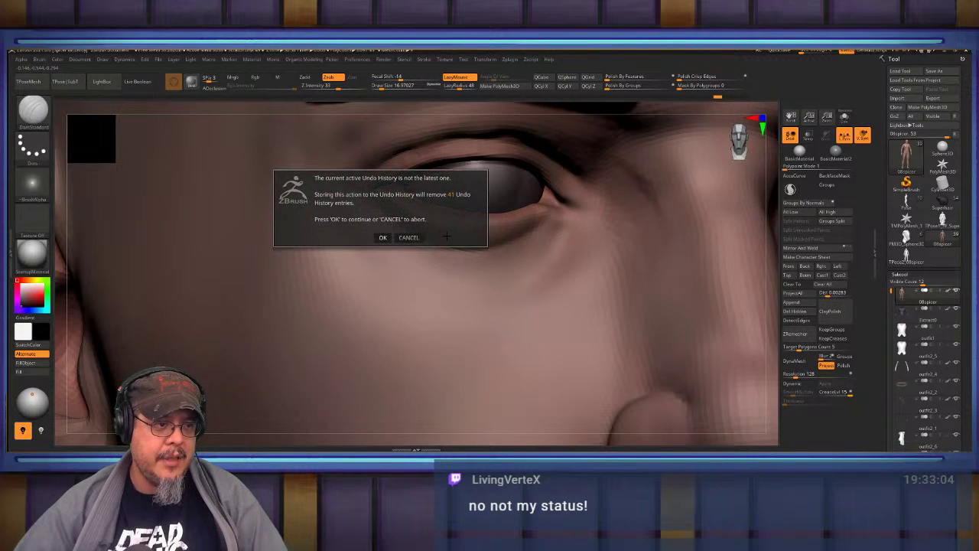
left_click(383, 238)
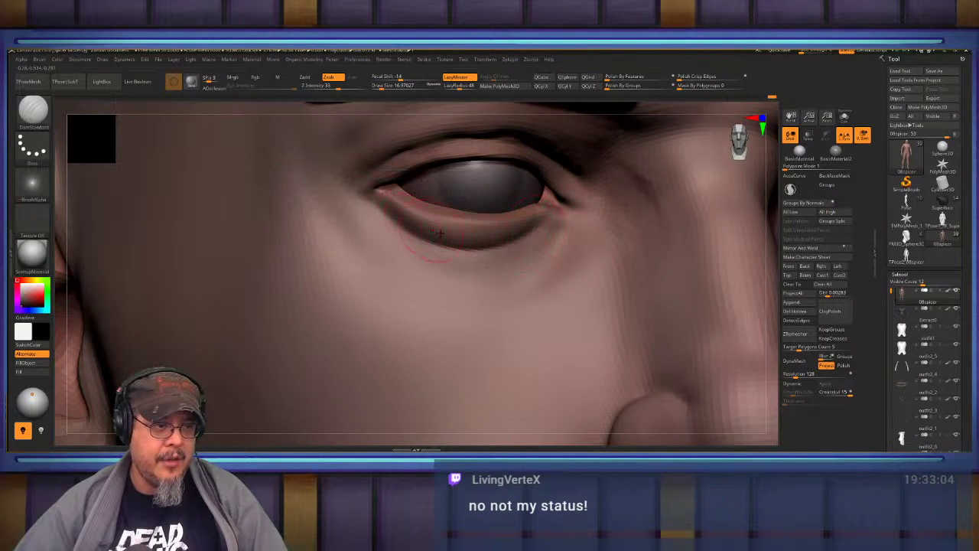
key("shift")
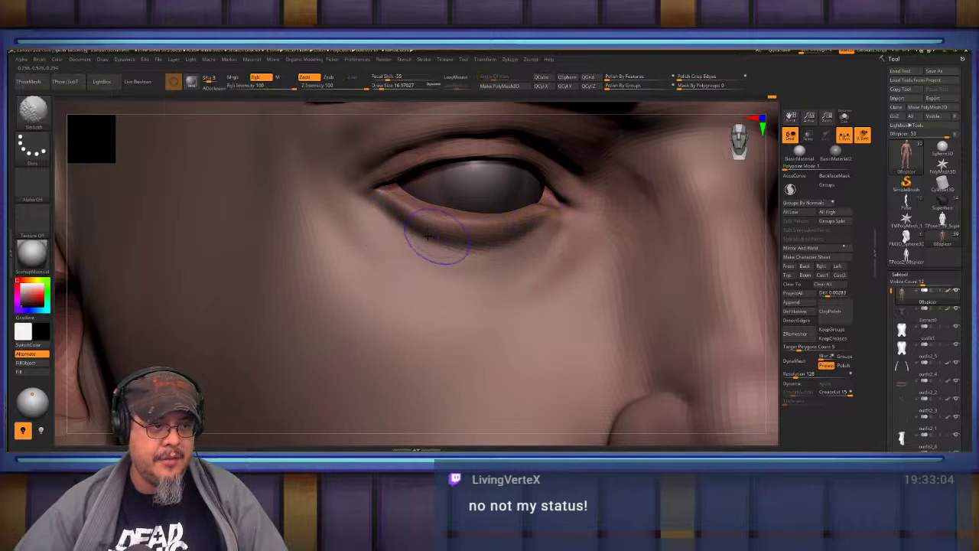
Reshape the outer part of the upper eyelids with the Move brush at a draw size of about 30.
right_click_drag(541, 246, 413, 219)
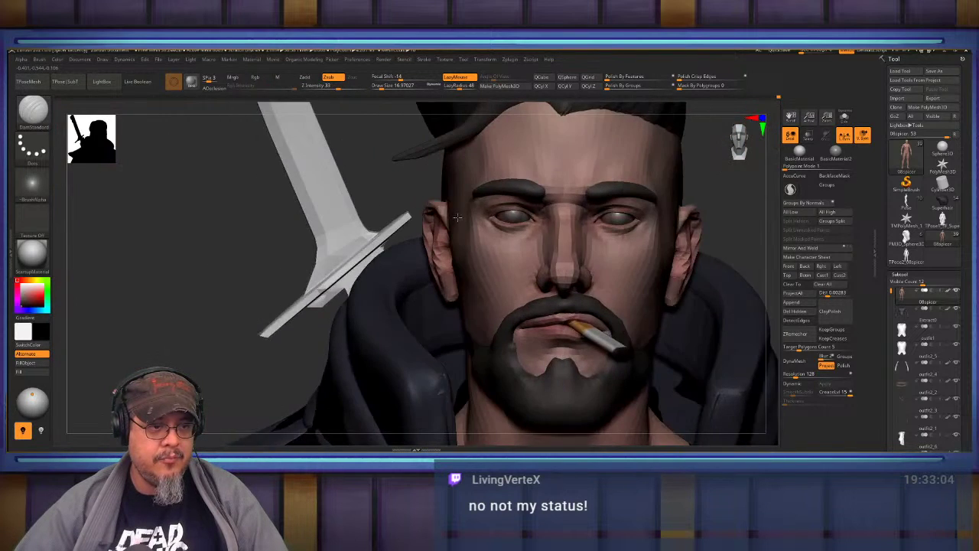
mouse_move(550, 222)
right_mouse_down("alt")
mouse_move(462, 219)
mouse_move(597, 200)
mouse_move(528, 195)
right_mouse_up("alt")
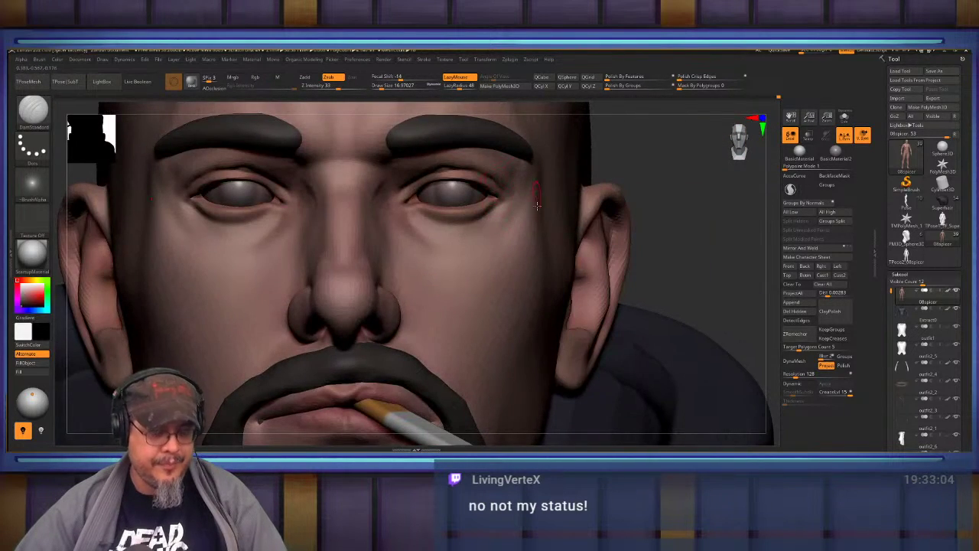
key("b")
key("m")
key("v")
right_click_drag(533, 240, 489, 240)
key("s")
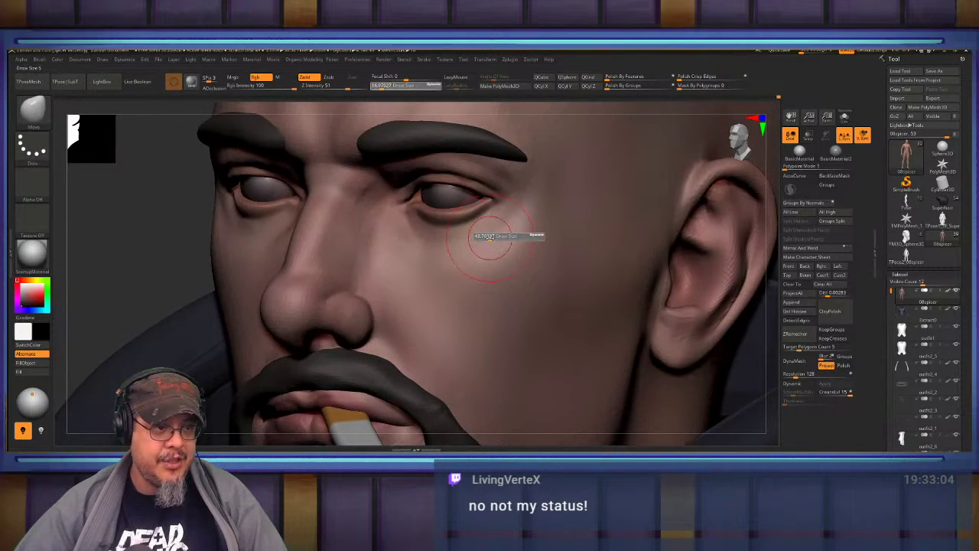
left_click_drag(486, 237, 493, 238)
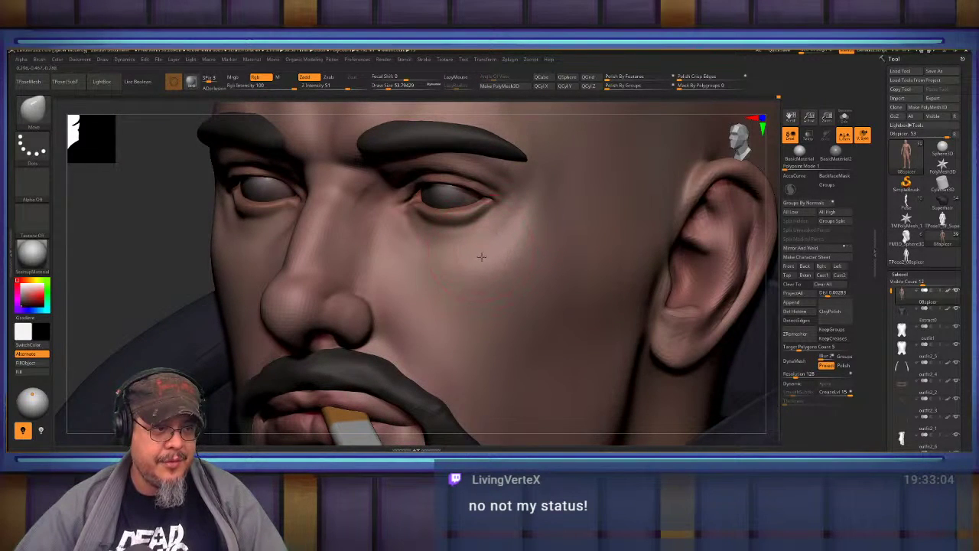
key("s")
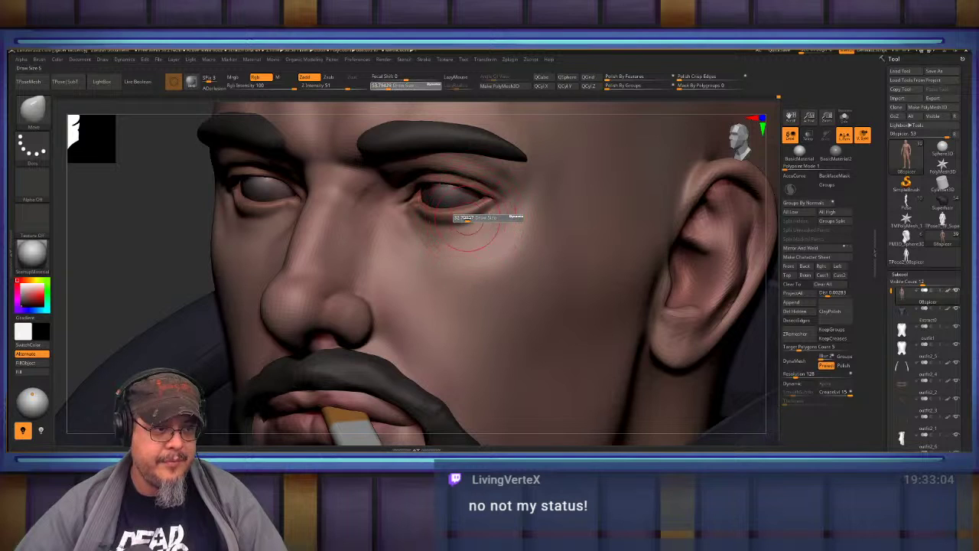
left_click_drag(468, 219, 467, 218)
right_click_drag(470, 216, 469, 255)
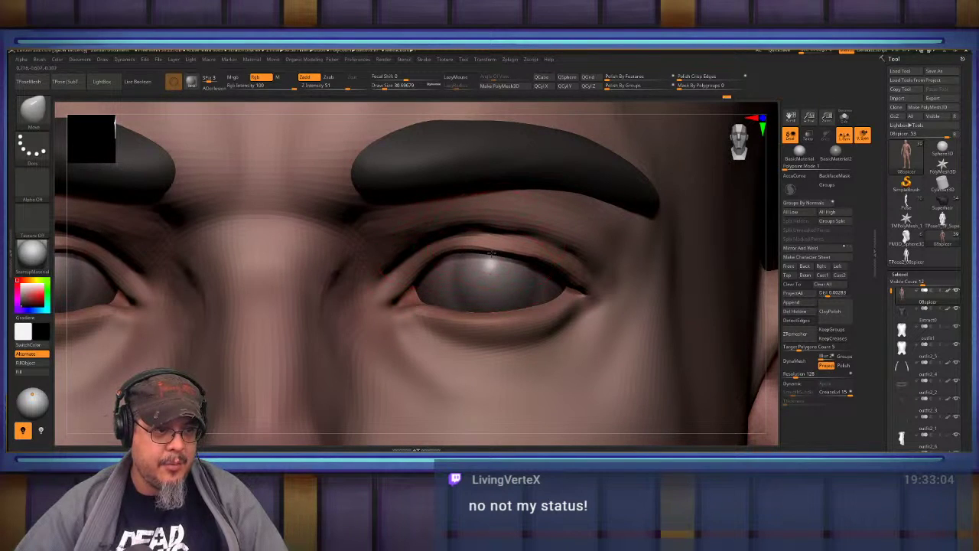
left_click_drag(551, 263, 549, 267)
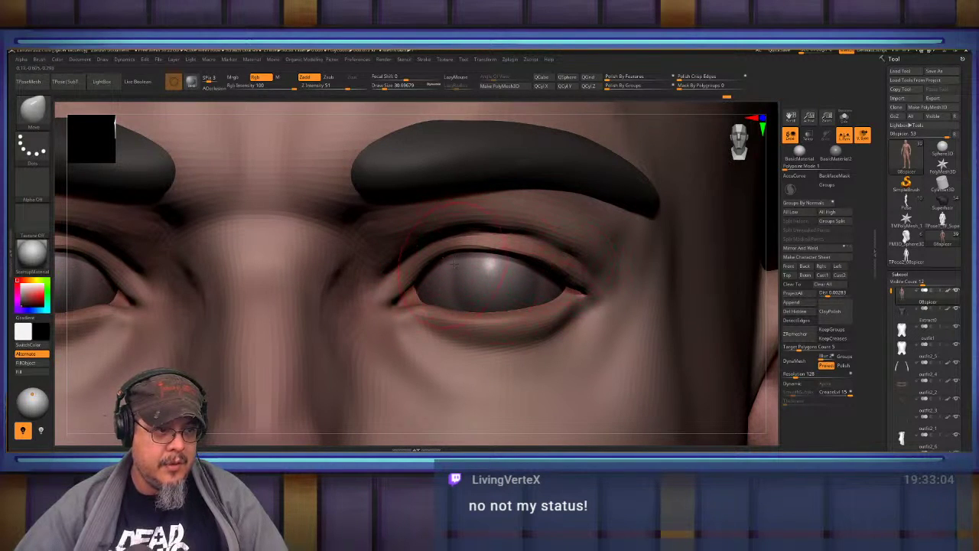
Adjust the lower eyelid edge and inner eye corner with the Move brush, reducing the draw size to about 16.
right_click_drag(454, 265, 496, 244, "alt")
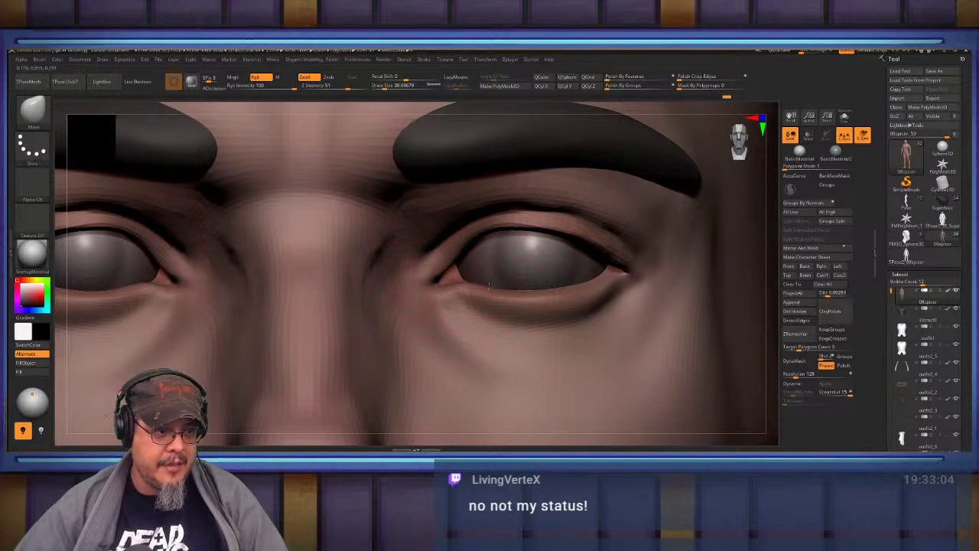
left_click_drag(541, 291, 554, 293)
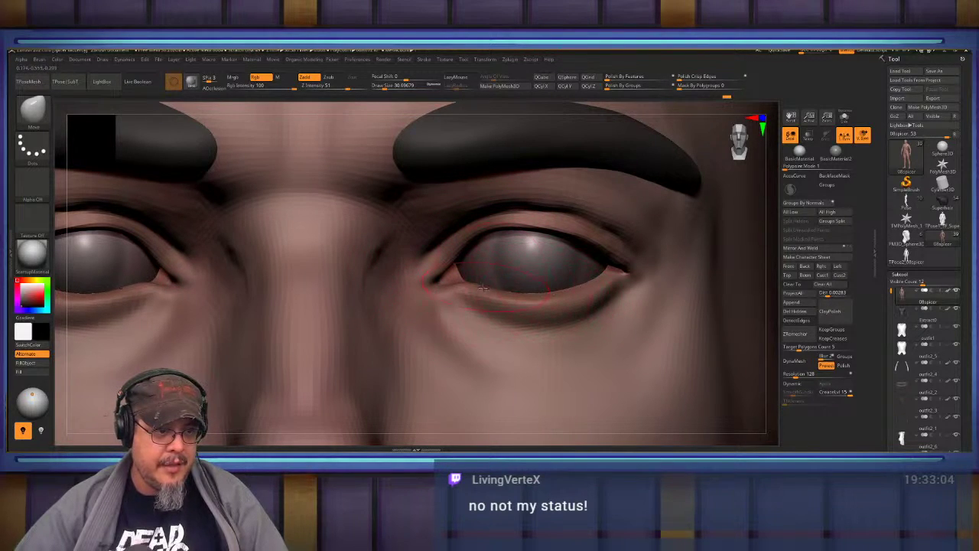
left_click_drag(484, 287, 474, 283)
key("s")
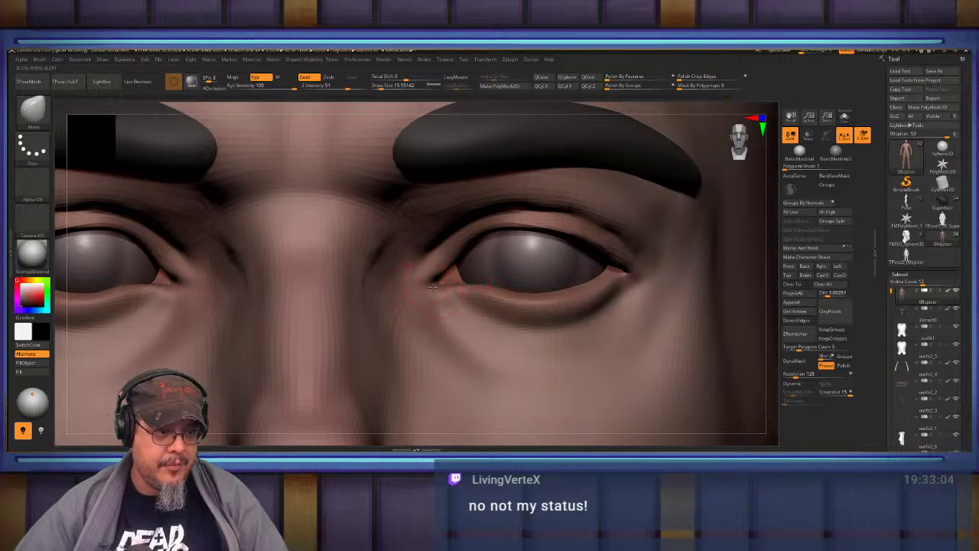
left_click_drag(528, 290, 500, 284)
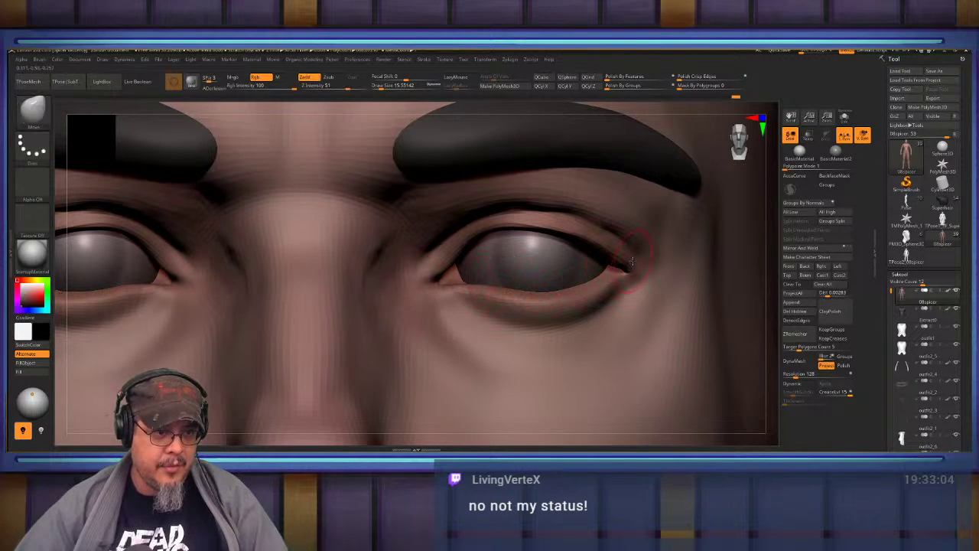
Refine the outer eye corners and the upper eyelid curve from below with the Move brush at a draw size of about 30.
mouse_move(610, 267)
right_mouse_down()
mouse_move(633, 234)
mouse_move(629, 207)
mouse_move(611, 211)
right_mouse_up()
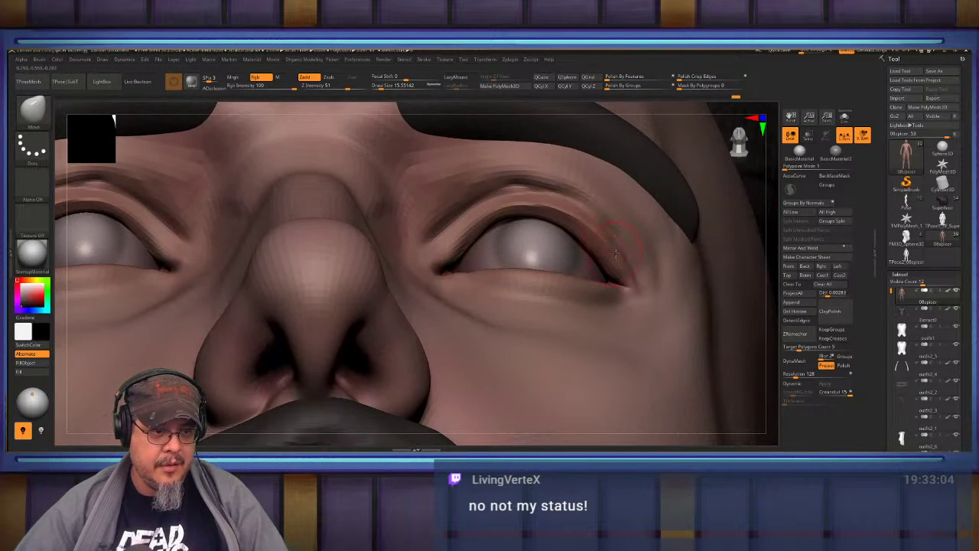
key("s")
left_click_drag(629, 284, 634, 284)
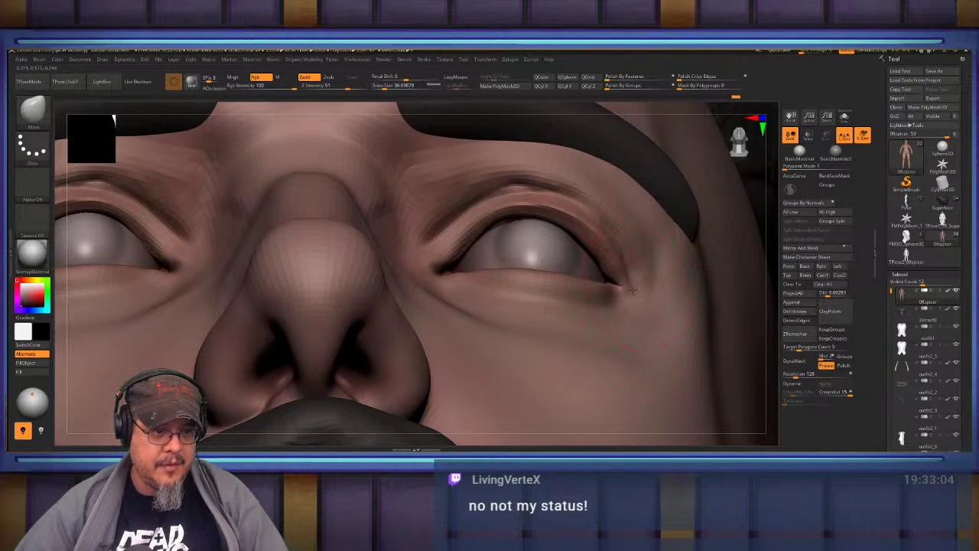
right_click_drag(581, 230, 566, 223)
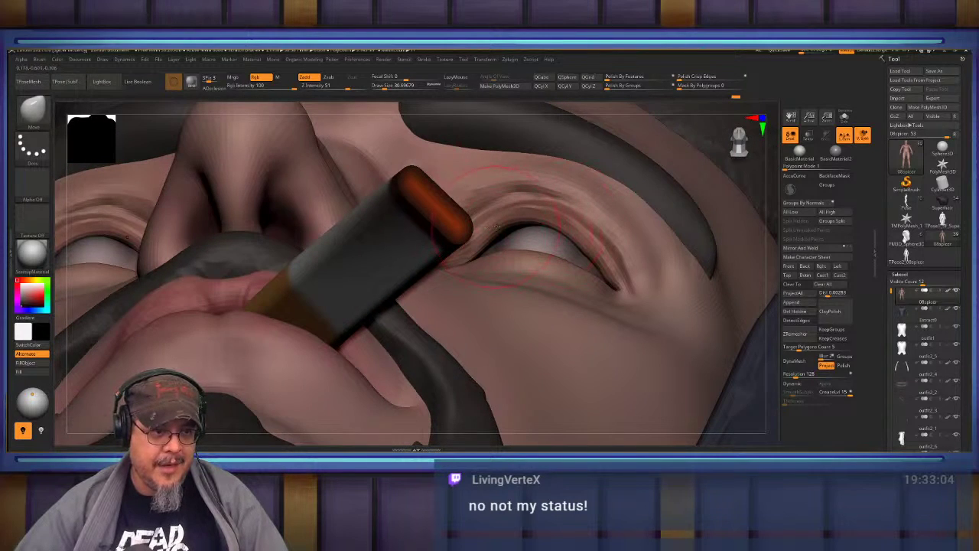
left_click_drag(495, 227, 500, 231)
Frame the full character and examine it from the belt up to the neck and face.
mouse_move(528, 213)
right_mouse_down()
mouse_move(539, 255)
mouse_move(542, 179)
right_mouse_up()
key("f")
mouse_move(529, 233)
right_mouse_down()
mouse_move(518, 278)
mouse_move(448, 385)
mouse_move(530, 295)
mouse_move(528, 329)
right_mouse_up()
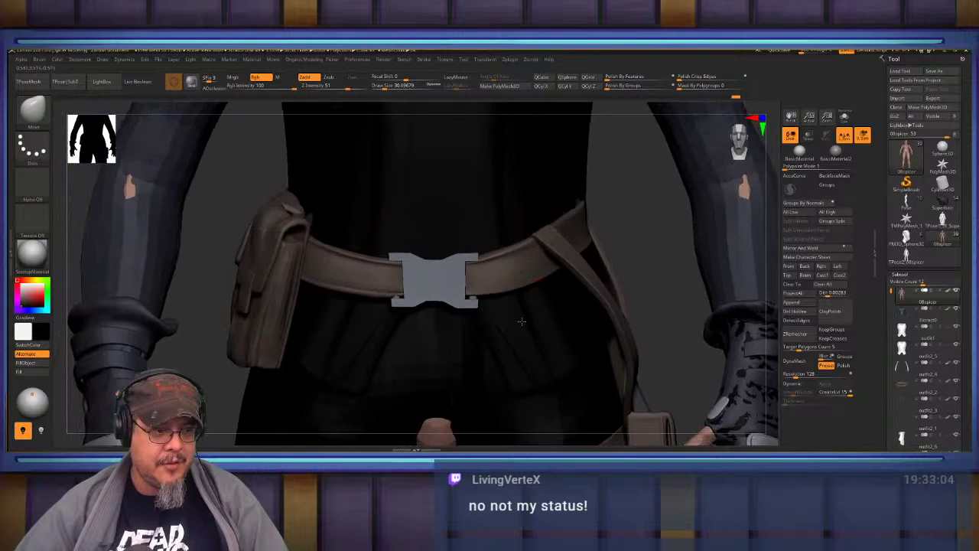
right_click_drag(461, 197, 470, 354, "alt")
right_click_drag(498, 193, 476, 438, "alt")
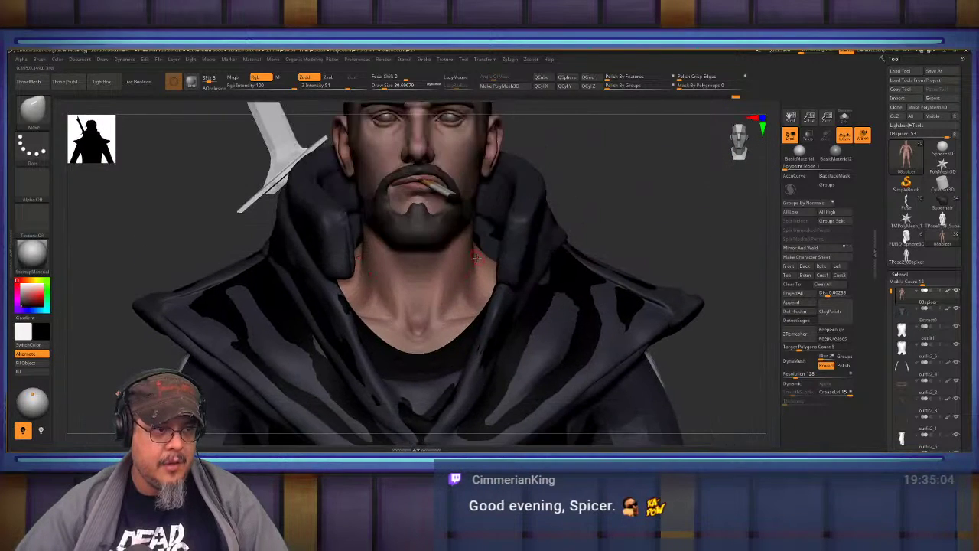
Carve a crease down the centre of the character's nose tip with the DamStandard brush.
mouse_move(423, 191)
right_mouse_down()
mouse_move(453, 182)
mouse_move(449, 258)
mouse_move(430, 255)
mouse_move(439, 222)
mouse_move(428, 223)
right_mouse_up()
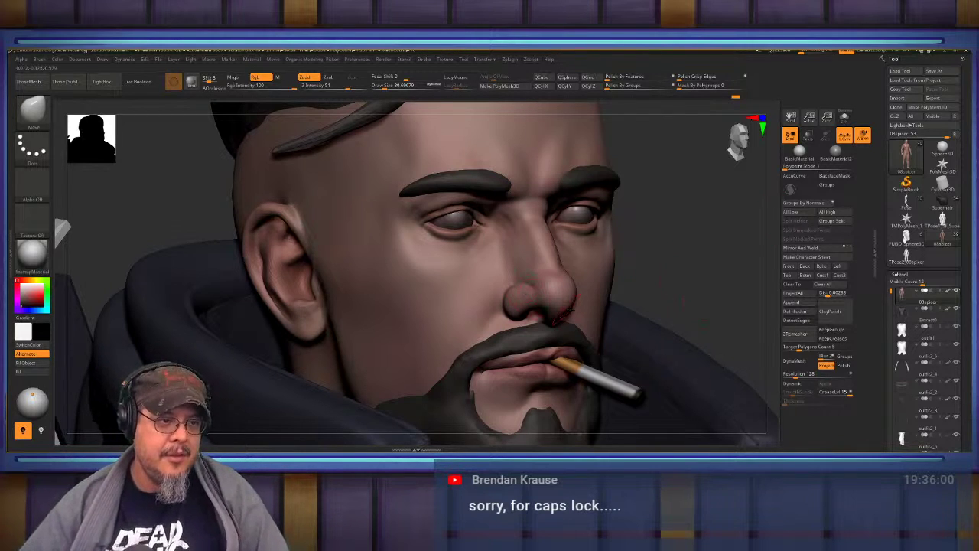
mouse_move(709, 295)
left_mouse_down()
mouse_move(457, 331)
mouse_move(452, 264)
mouse_move(497, 248)
mouse_move(531, 347)
mouse_move(635, 329)
mouse_move(551, 298)
left_mouse_up()
key("b")
key("d")
key("s")
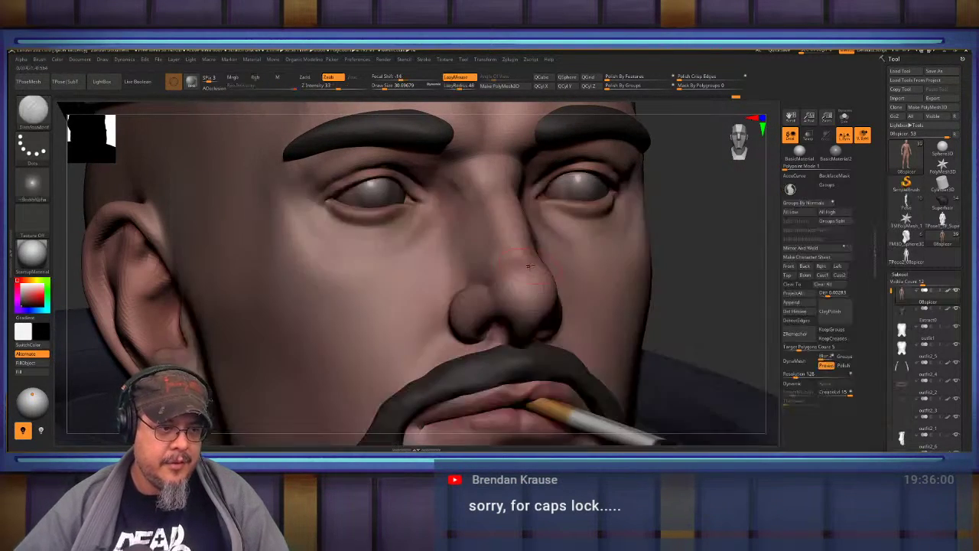
left_click_drag(531, 266, 528, 263)
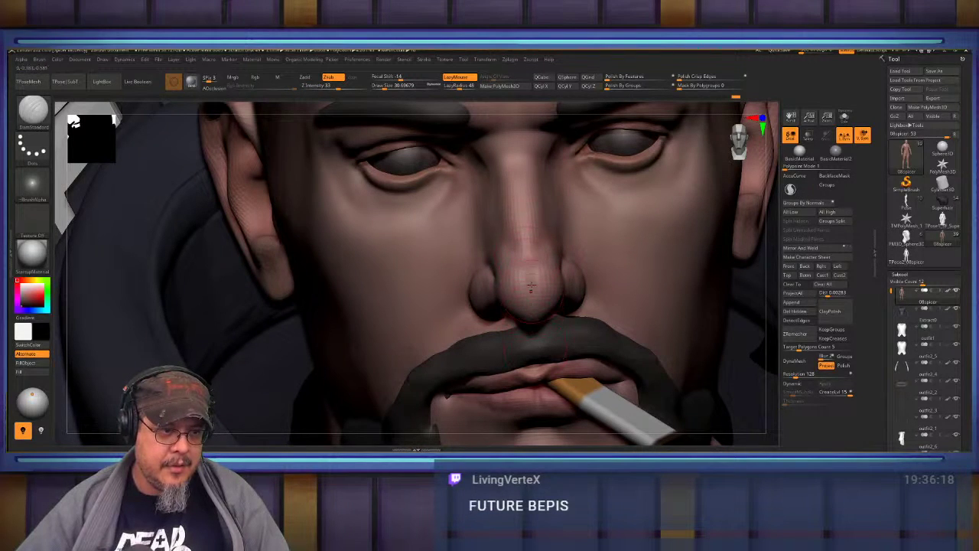
mouse_move(532, 274)
right_mouse_down()
mouse_move(557, 243)
mouse_move(542, 310)
mouse_move(565, 300)
right_mouse_up()
left_click_drag(510, 262, 540, 291)
right_click_drag(540, 291, 614, 271)
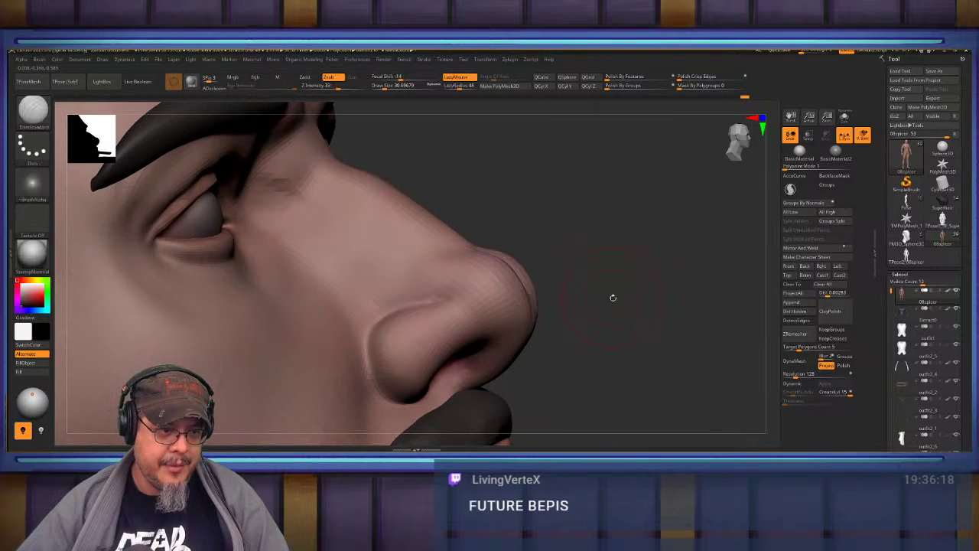
left_click_drag(613, 298, 611, 271)
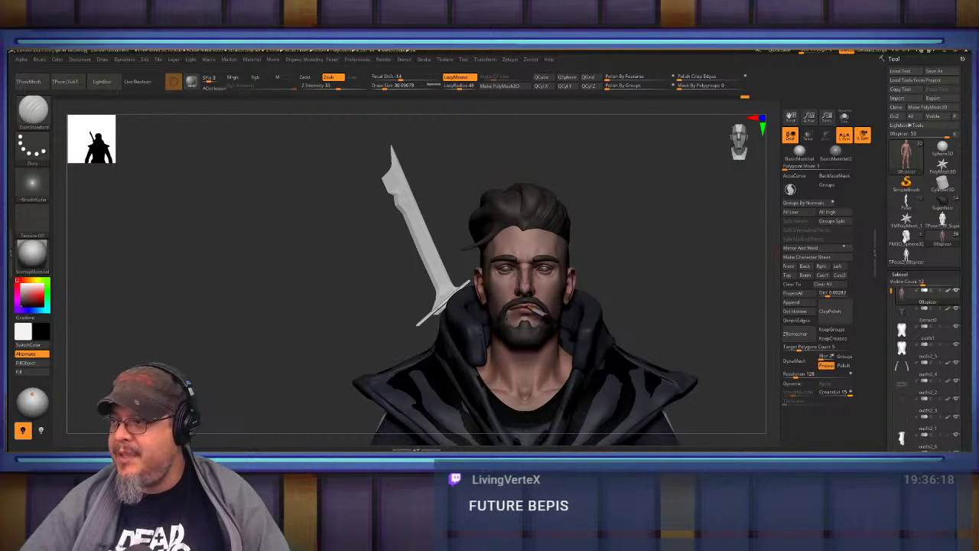
Switch to Discord to view the critique-submissions channel, shrink its window, and return to ZBrush.
key("alt+Tab")
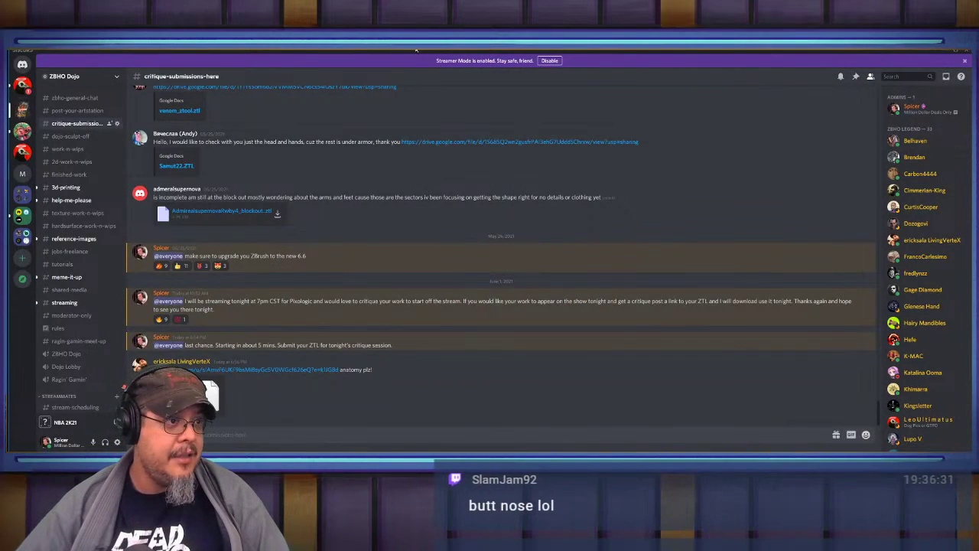
double_click(451, 71)
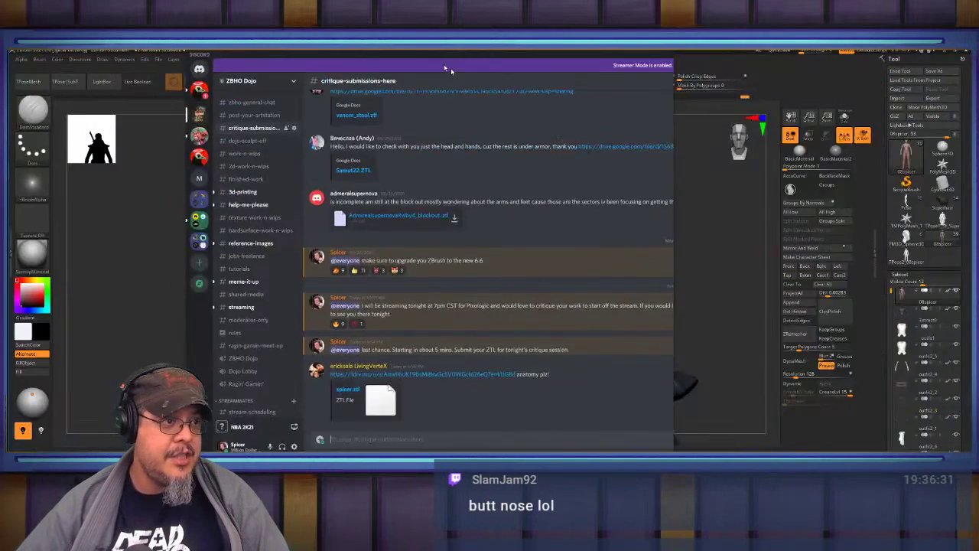
key("alt+Tab")
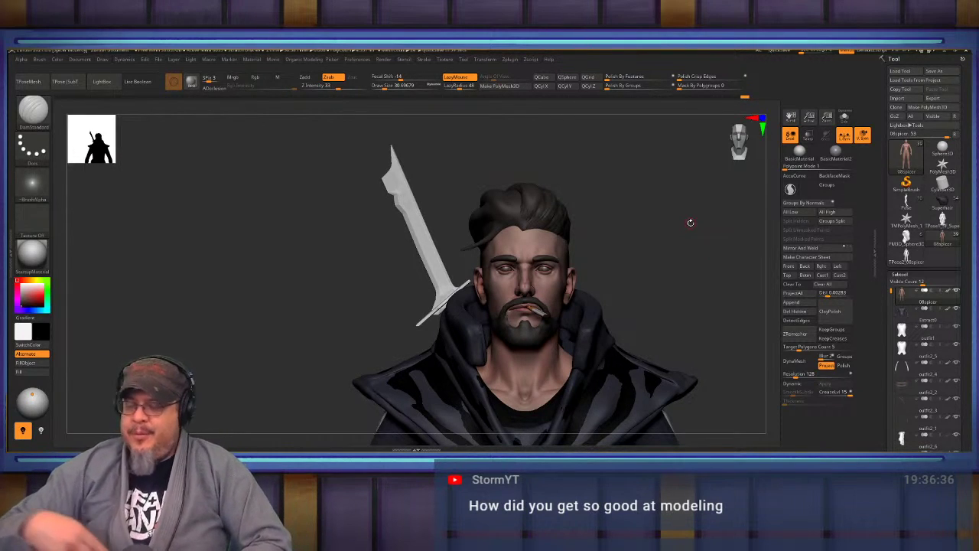
mouse_move(943, 223)
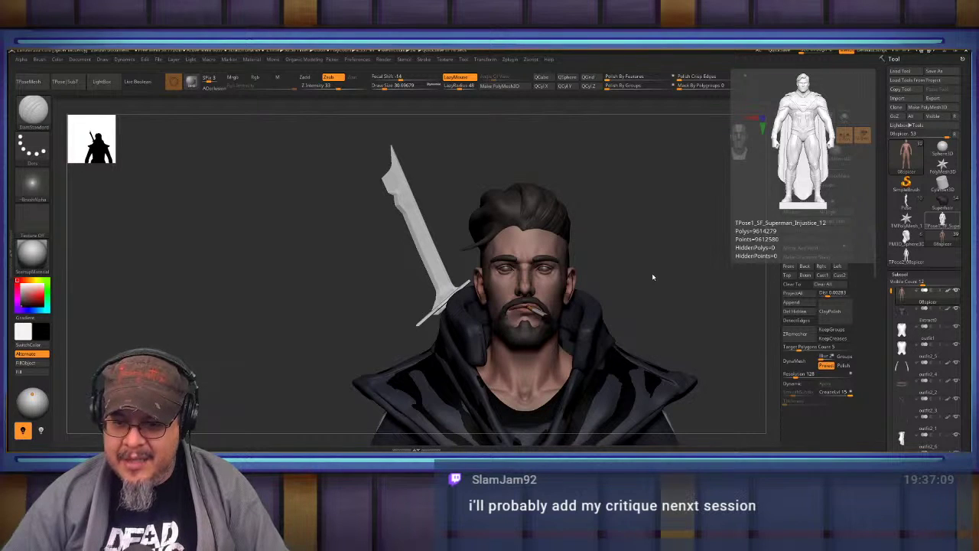
key("f")
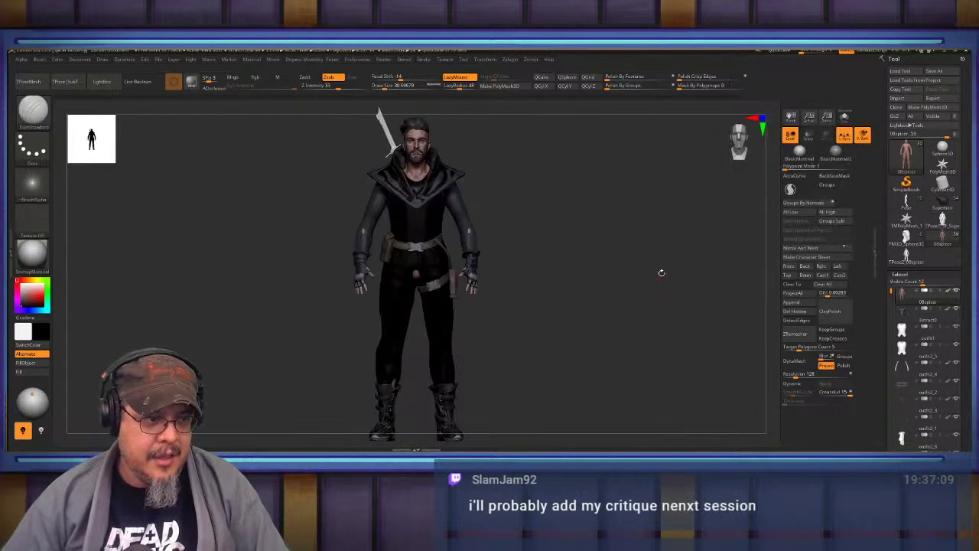
left_click_drag(661, 273, 656, 351)
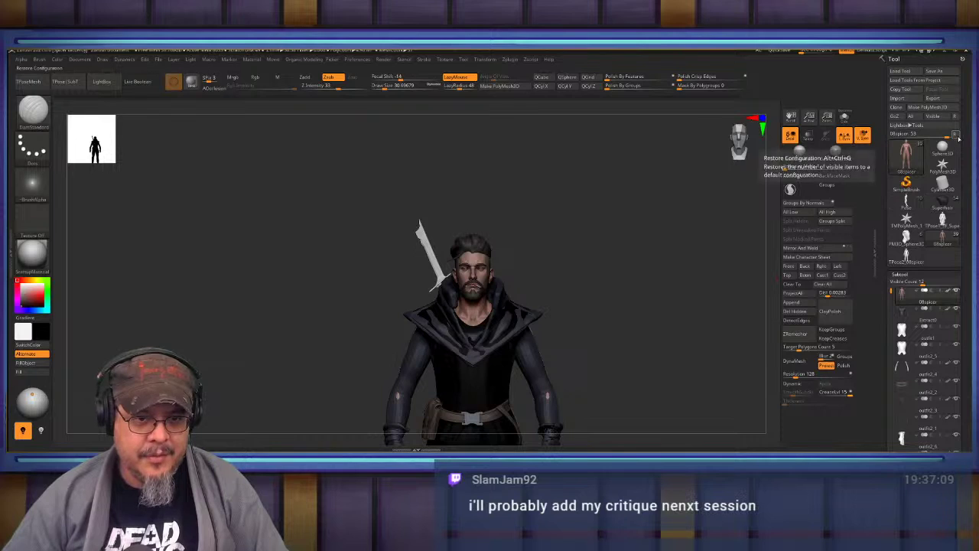
mouse_move(926, 152)
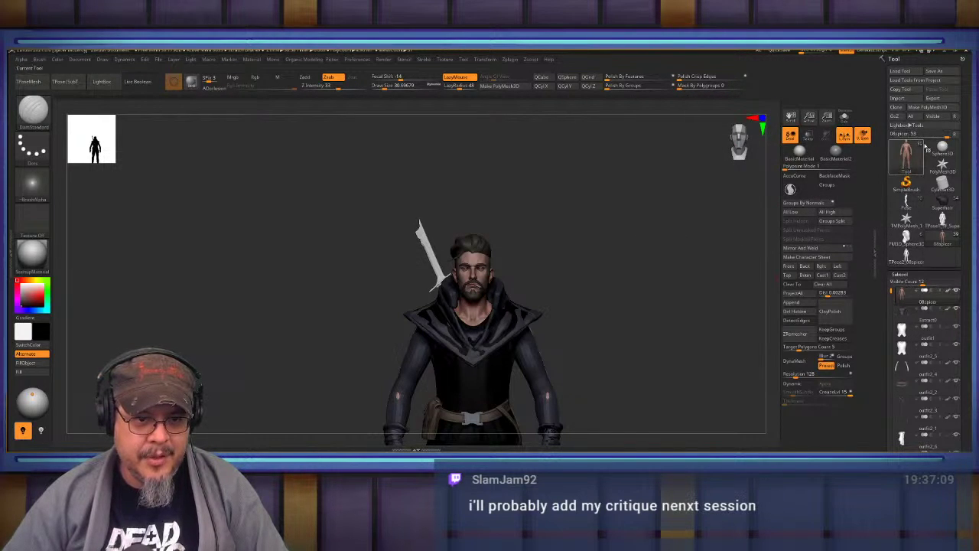
mouse_move(941, 167)
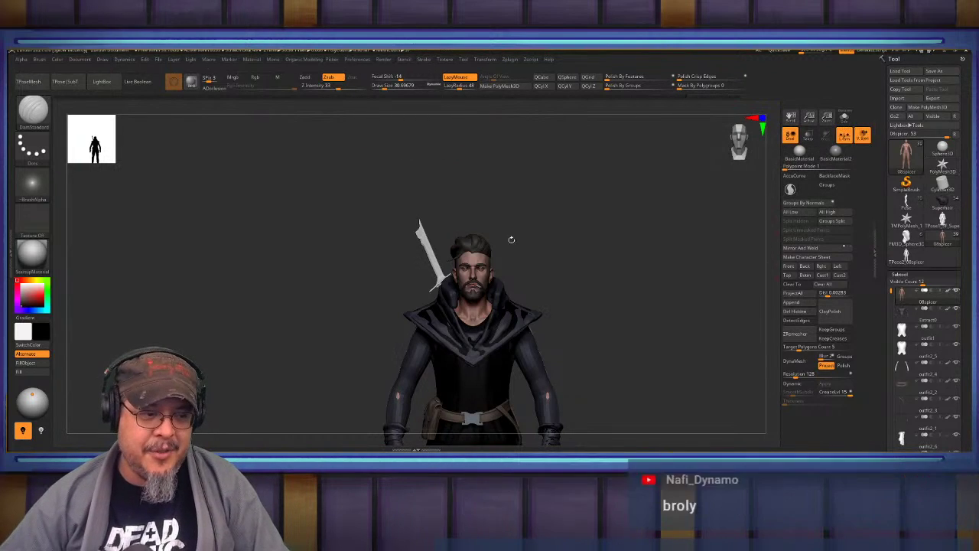
left_click_drag(510, 236, 605, 240)
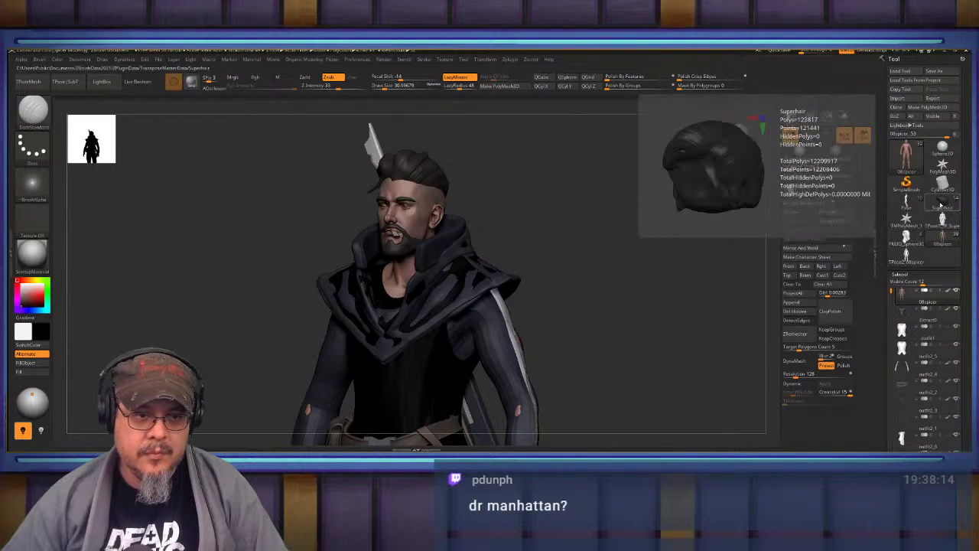
Switch to the Superman model, change the active colour to white, and view the suit's chest and arm panels up close.
left_click(943, 204)
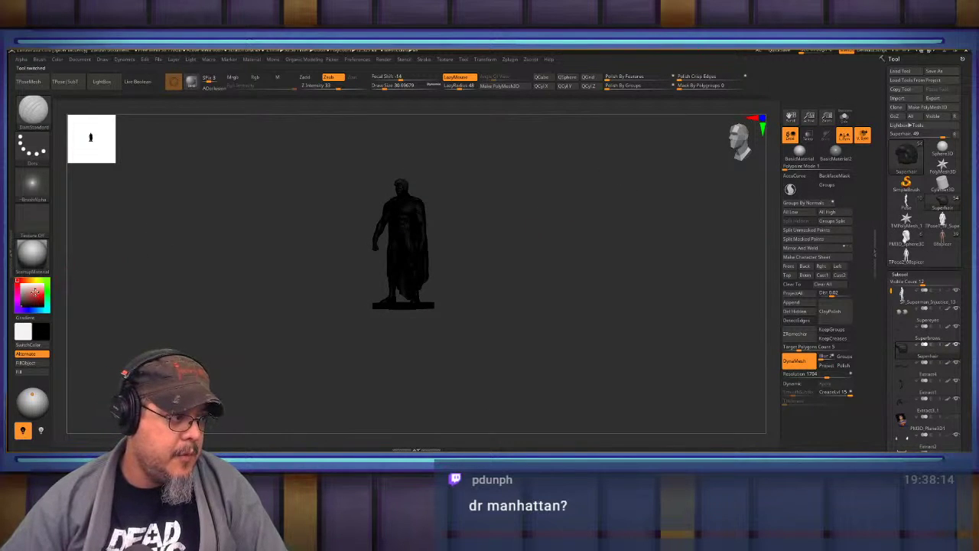
left_click_drag(30, 291, 18, 280)
left_click_drag(604, 172, 612, 291, "alt")
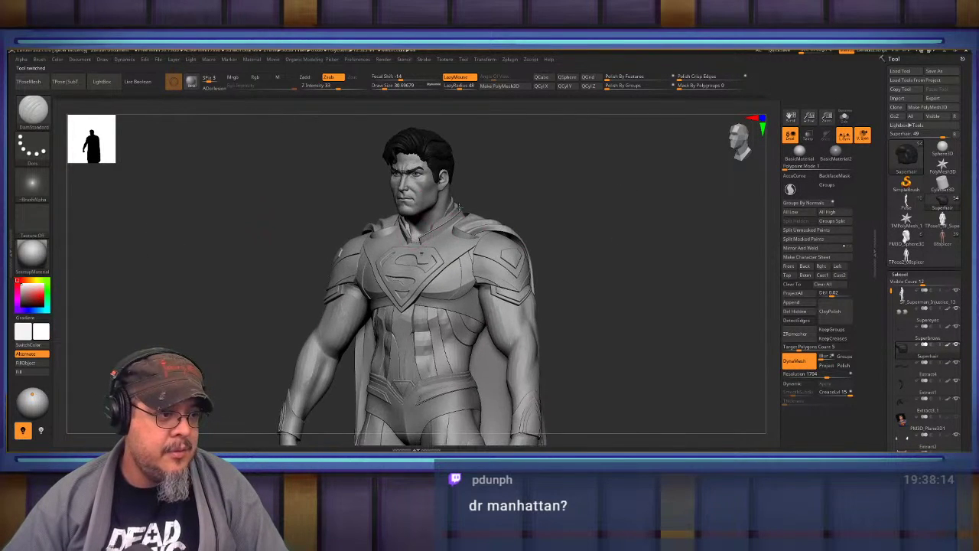
right_click_drag(459, 207, 508, 153, "alt")
right_click_drag(508, 260, 405, 223, "ctrl")
right_click_drag(404, 123, 496, 262, "alt")
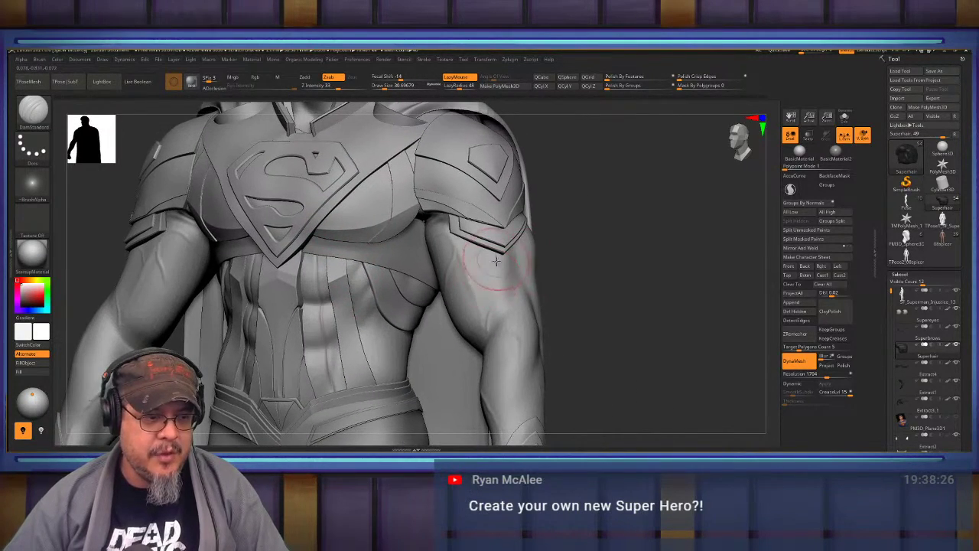
right_click_drag(590, 240, 662, 277)
Load the Cylinder3D primitive, pick the Topology brush and convert the cylinder to a PolyMesh3D.
left_click(945, 184)
key("f")
right_click_drag(661, 277, 590, 228, "ctrl")
key("b")
key("t")
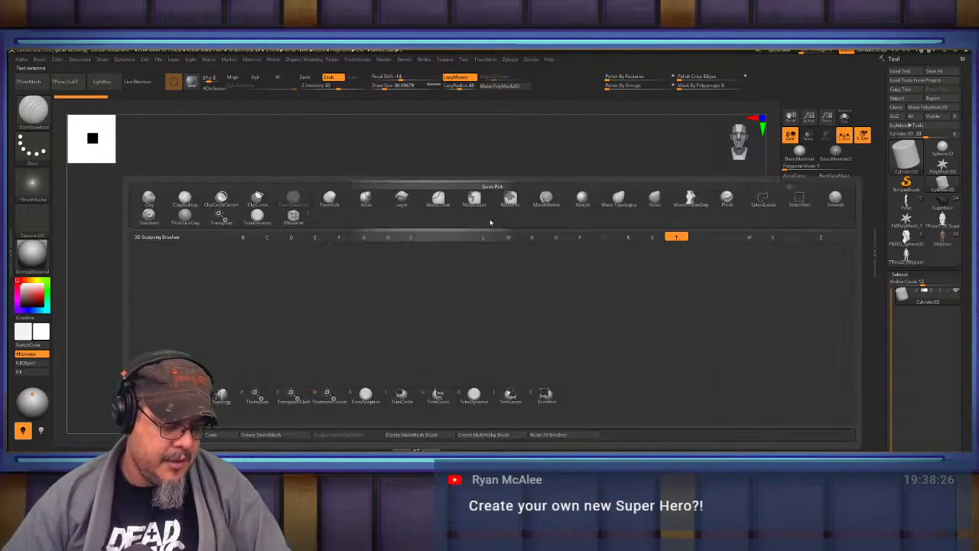
key("o")
key("f")
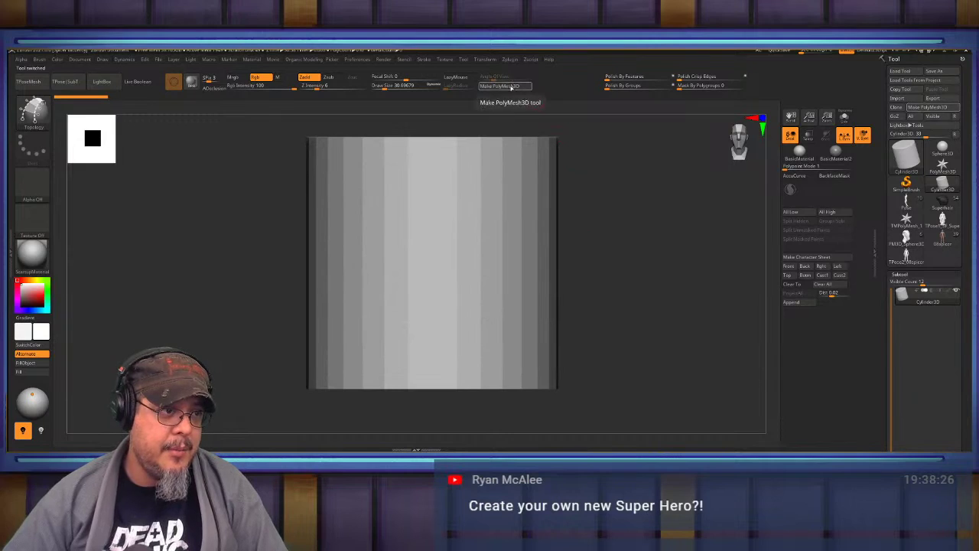
left_click(511, 87)
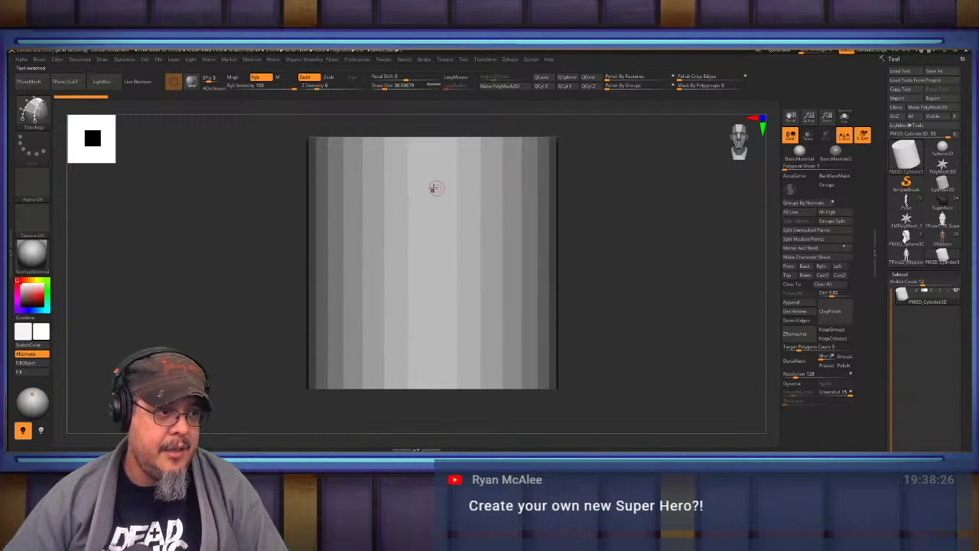
Draw two long diagonal topology curves crossed by five shorter ones on the cylinder and generate a curved strip mesh from them.
mouse_move(346, 304)
left_mouse_down()
mouse_move(459, 191)
mouse_move(520, 163)
left_mouse_up()
left_click_drag(393, 354, 549, 227)
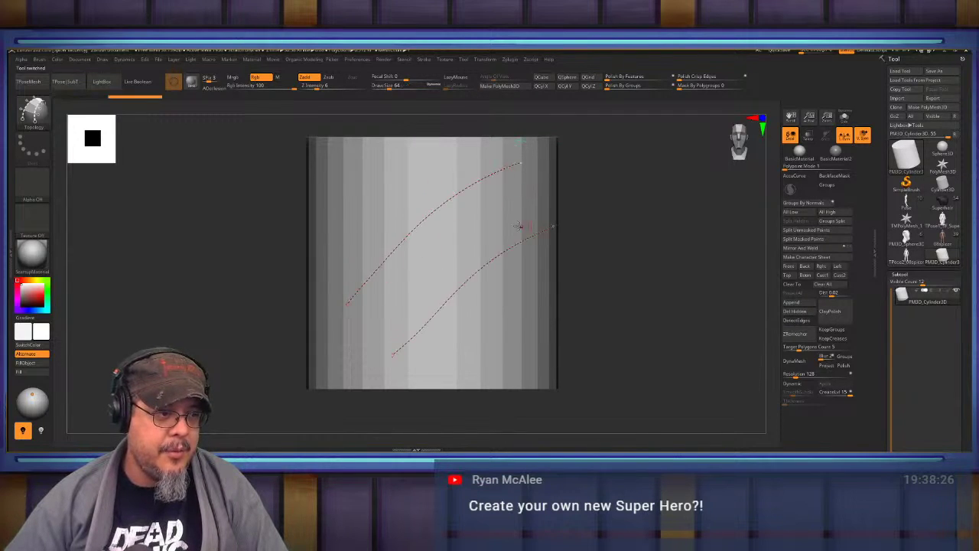
left_click_drag(336, 267, 432, 359)
left_click_drag(369, 226, 476, 327)
left_click_drag(417, 194, 515, 291)
left_click_drag(464, 174, 544, 266)
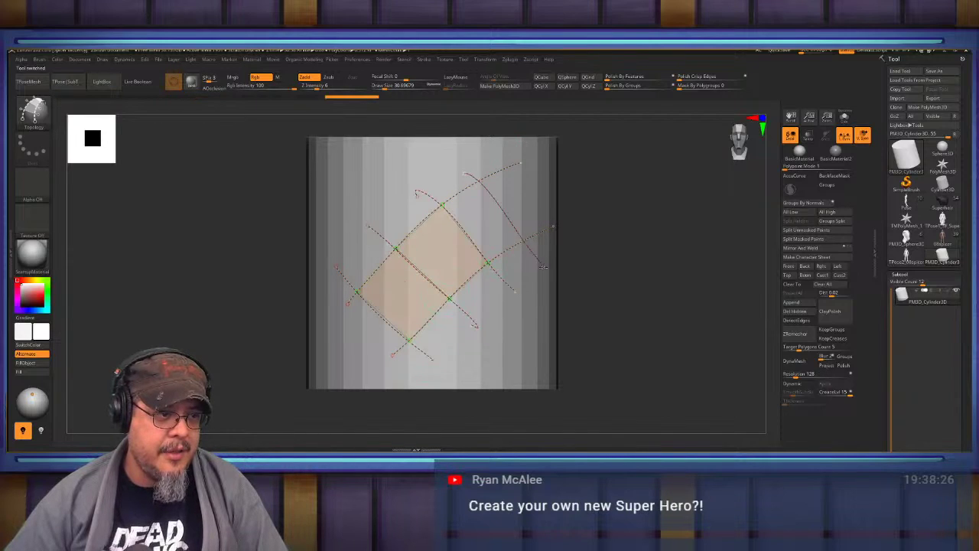
left_click_drag(503, 152, 556, 251)
left_click(381, 175)
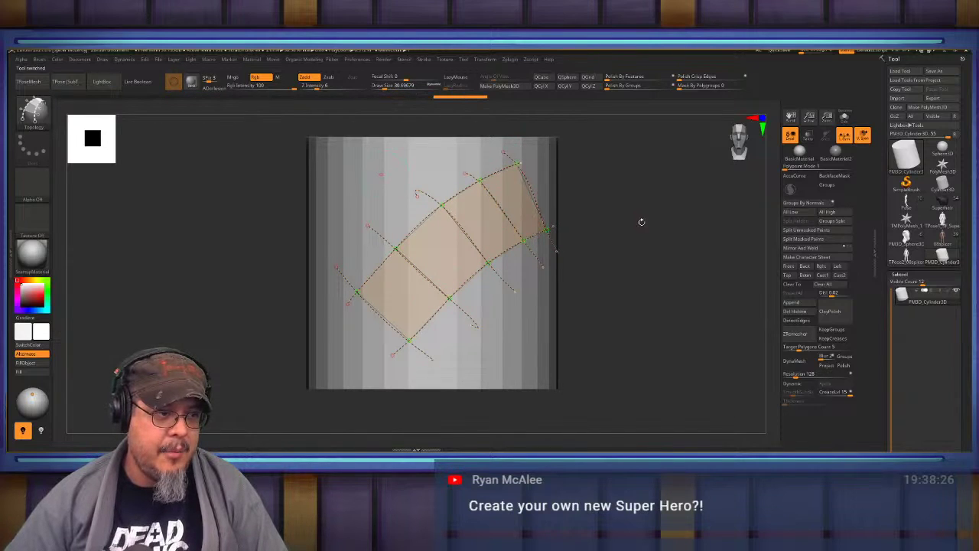
left_click(399, 157)
Split the masked cylinder off the new strip, isolate the strip in Solo mode and turn on Dynamic Subdivision.
left_click_drag(650, 181, 588, 249)
left_click(805, 239)
left_click(844, 118)
key("d")
left_click_drag(604, 212, 663, 263)
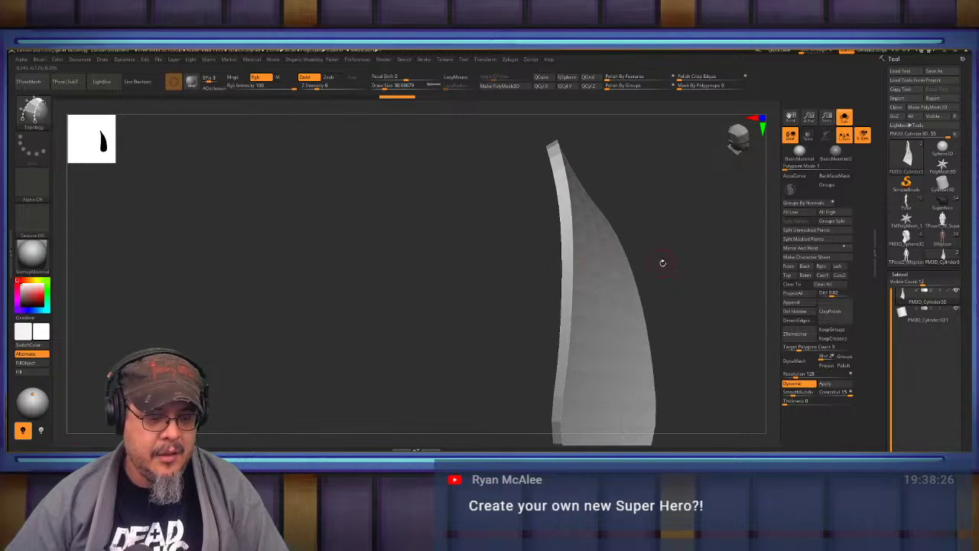
Crease the strip along its polygroup borders and toggle Dynamic Subdivision off and on to compare the shape.
key("2")
left_click(636, 345)
key("shift+d")
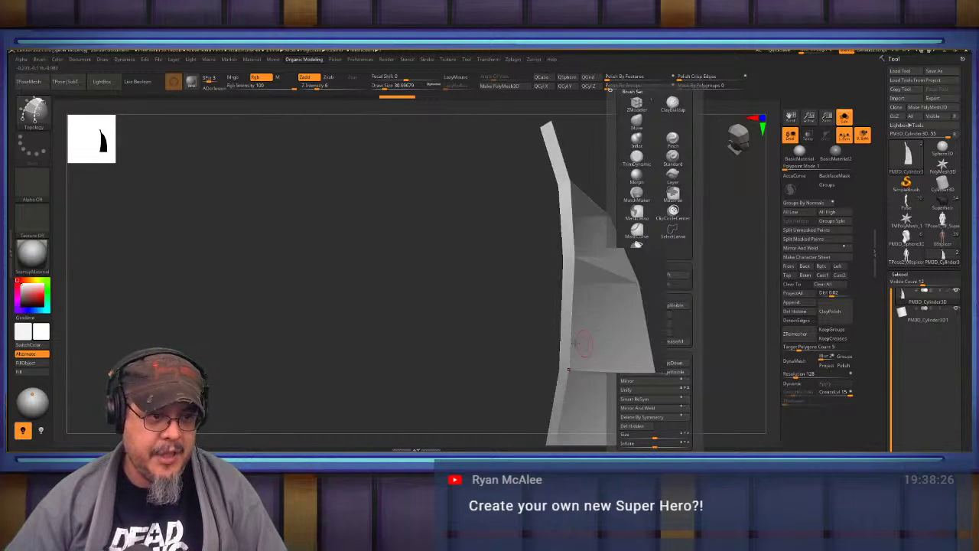
left_click_drag(493, 337, 373, 218)
key("d")
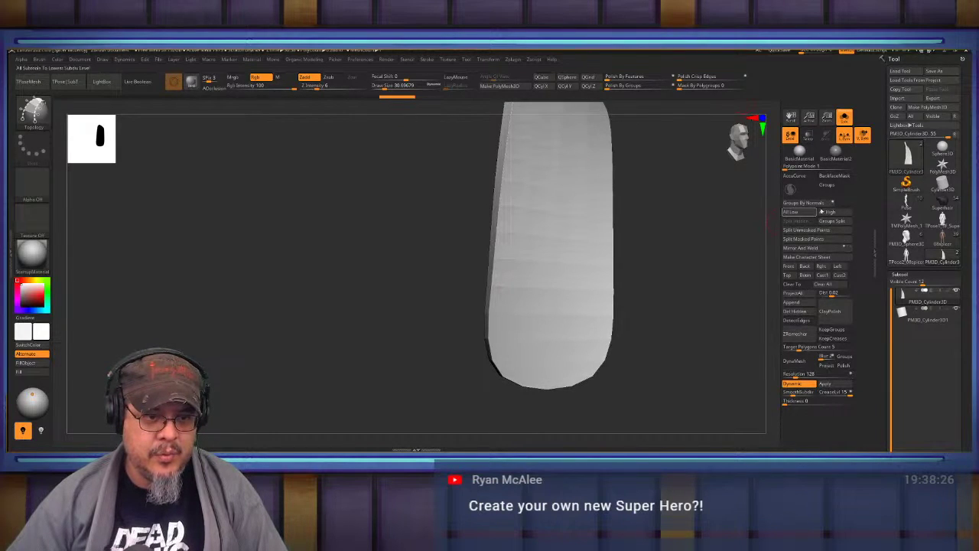
Try to delete the hidden geometry of the curved strip.
left_click_drag(666, 253, 778, 311)
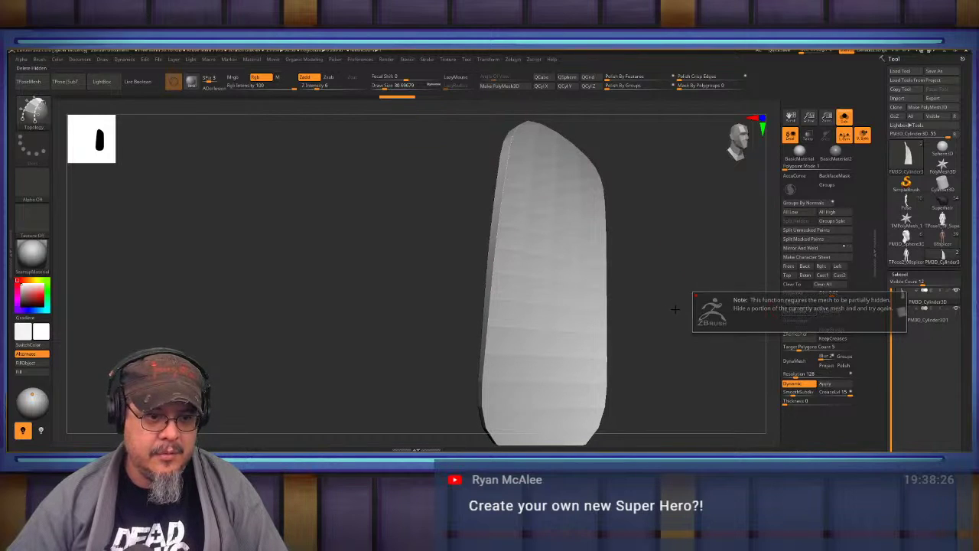
left_click(796, 311)
left_click_drag(651, 267, 654, 283)
key("d")
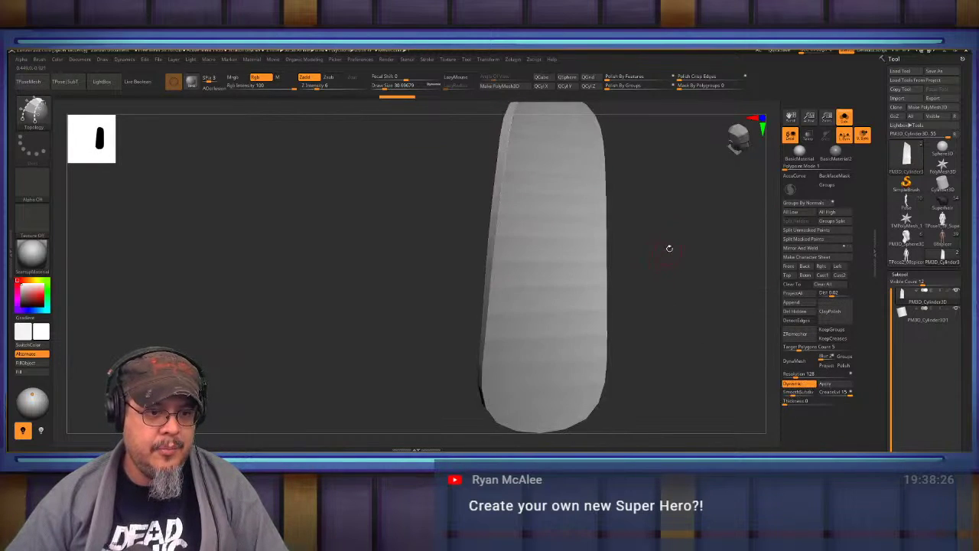
Regroup the strip's polygons by normals with PolyFrame shown, and crease the new polygroup borders.
mouse_move(669, 248)
left_mouse_down()
mouse_move(656, 278)
mouse_move(668, 285)
mouse_move(678, 264)
left_mouse_up()
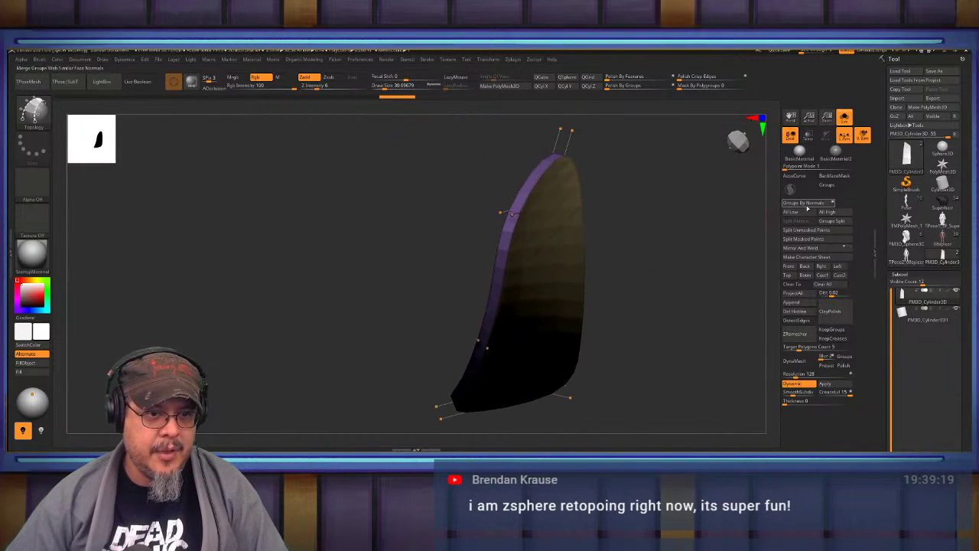
key("shift+f")
key("space")
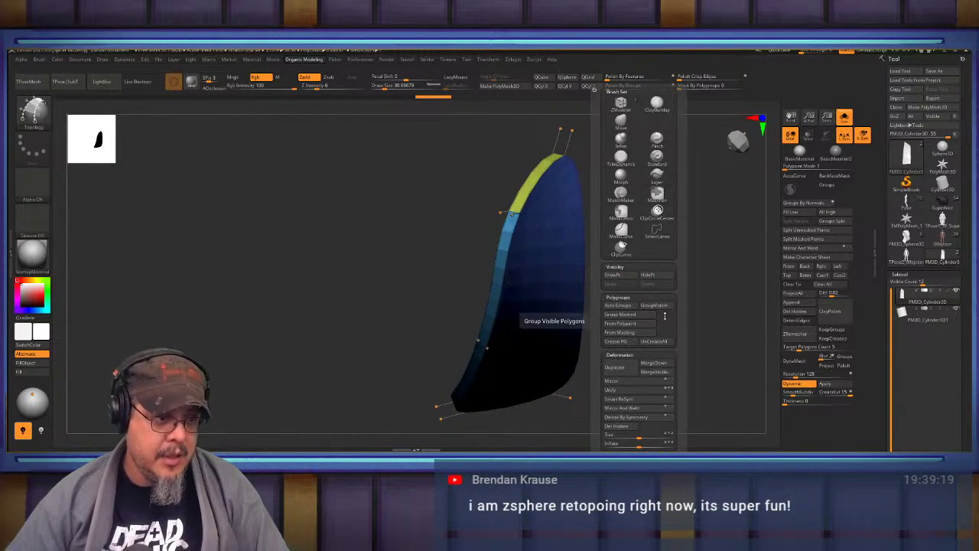
left_click(622, 343)
mouse_move(612, 285)
left_mouse_down()
mouse_move(657, 255)
mouse_move(673, 275)
mouse_move(651, 236)
mouse_move(663, 269)
mouse_move(622, 227)
mouse_move(641, 284)
mouse_move(663, 229)
mouse_move(613, 240)
mouse_move(632, 230)
mouse_move(656, 288)
mouse_move(643, 247)
mouse_move(553, 283)
left_mouse_up()
key("shift+f")
key("shift+f")
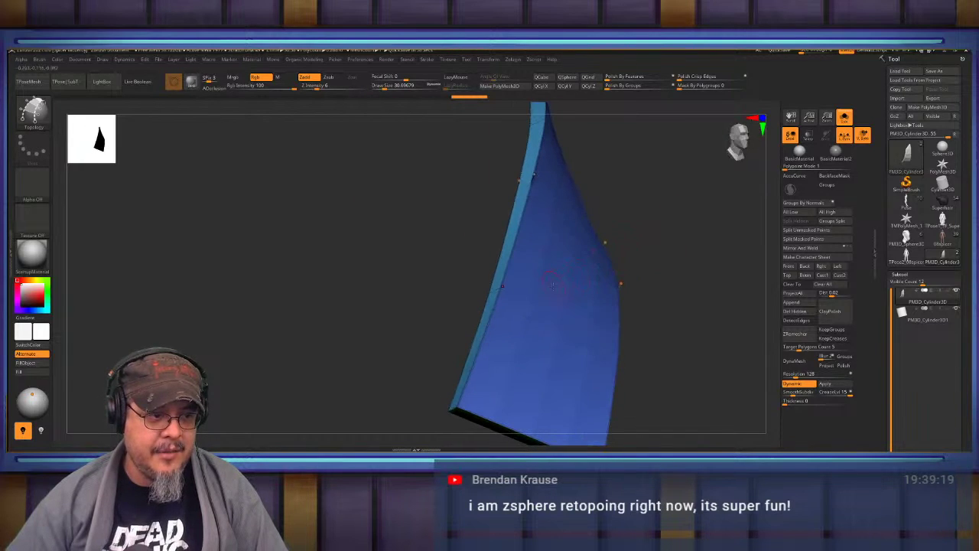
Thicken the strip by extruding its blue front polygroup with ZModeler's QMesh action targeting Polygroup All.
key("b")
key("z")
key("m")
key("space")
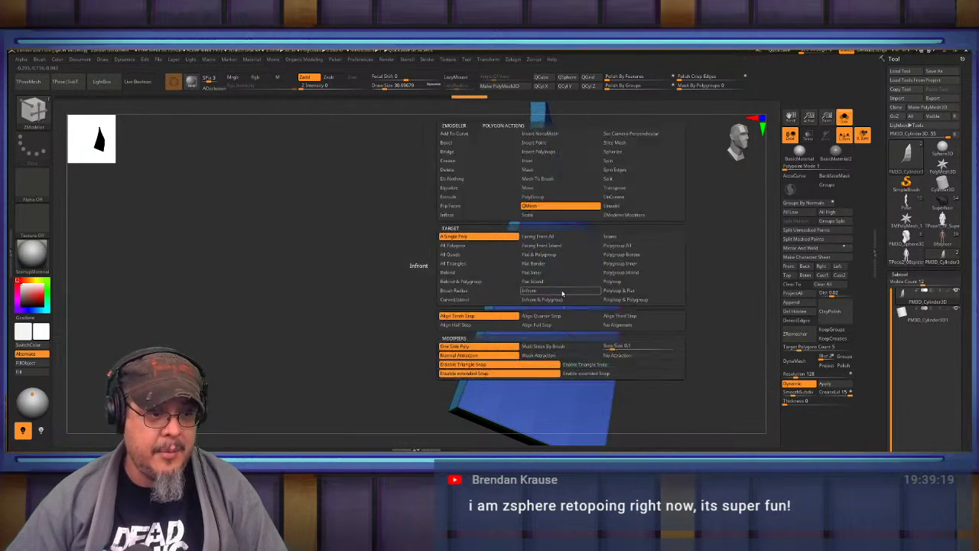
left_click(624, 245)
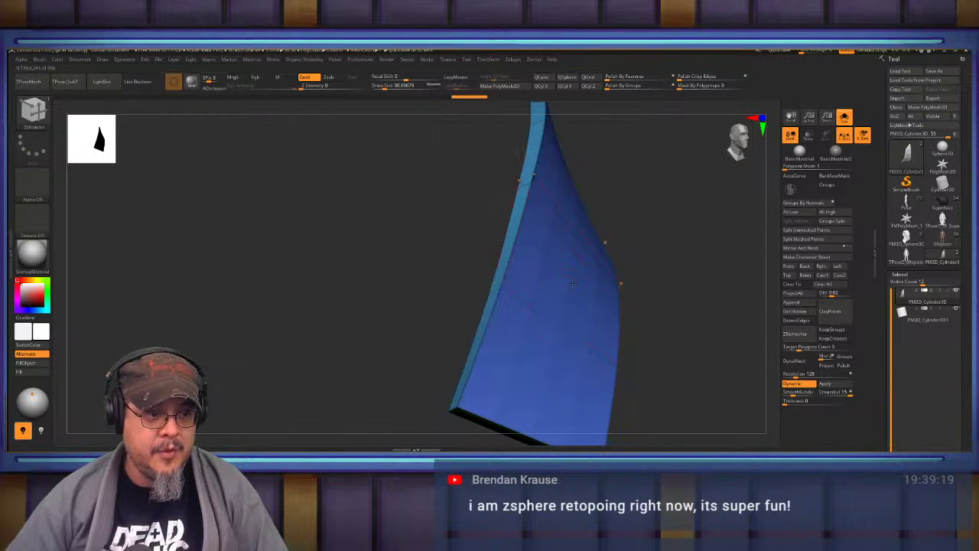
left_click_drag(563, 284, 598, 265)
left_click_drag(698, 277, 633, 237)
Bevel the border edge loop of the strip's blue front face with ZModeler's Bevel action targeting EdgeLoop Complete.
key("space")
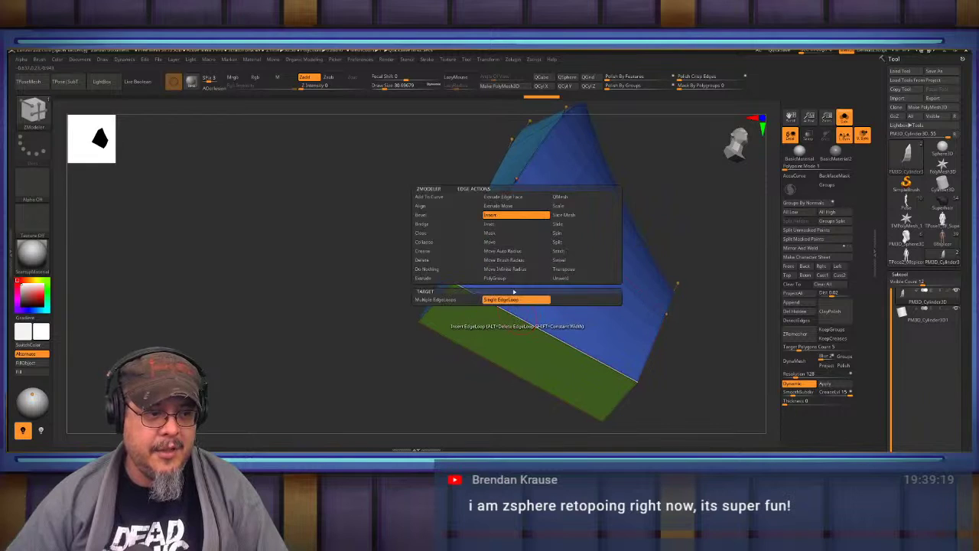
left_click(418, 217)
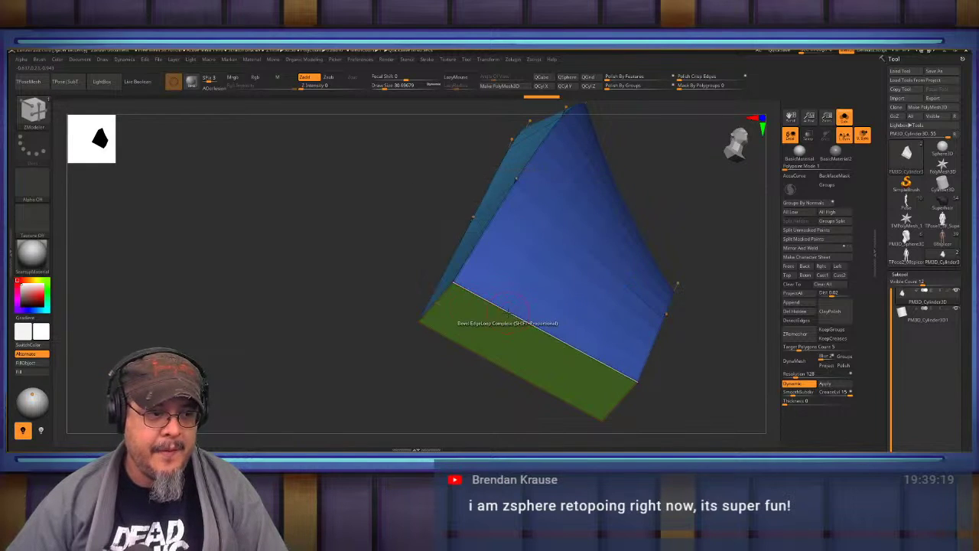
left_click_drag(511, 313, 506, 317)
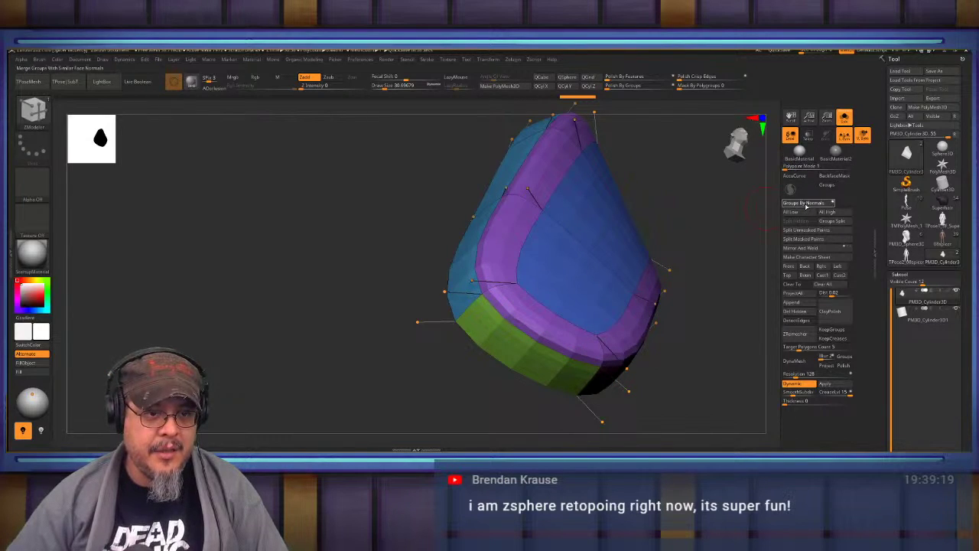
Regroup the bevelled panel's polygons by normals and crease the resulting polygroup borders.
left_click(805, 203)
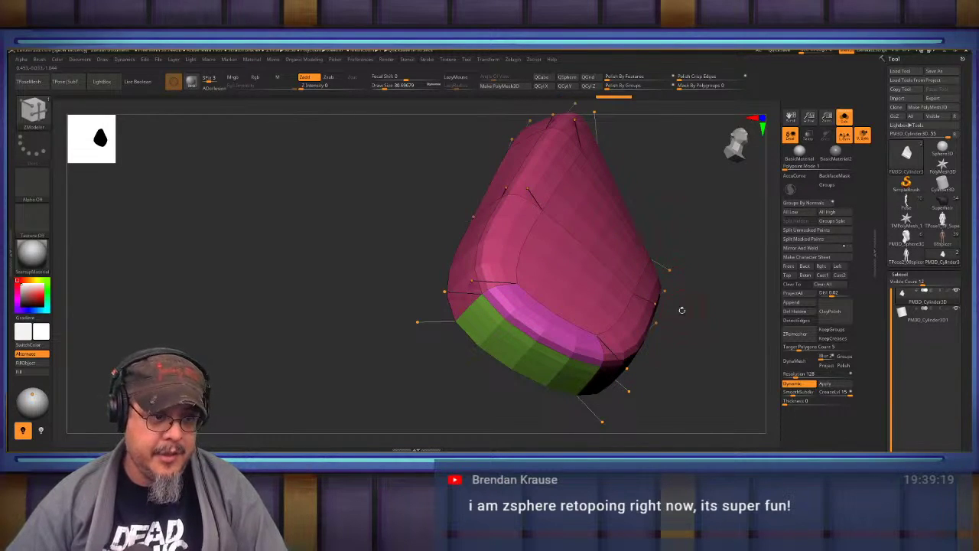
key("l")
key("space")
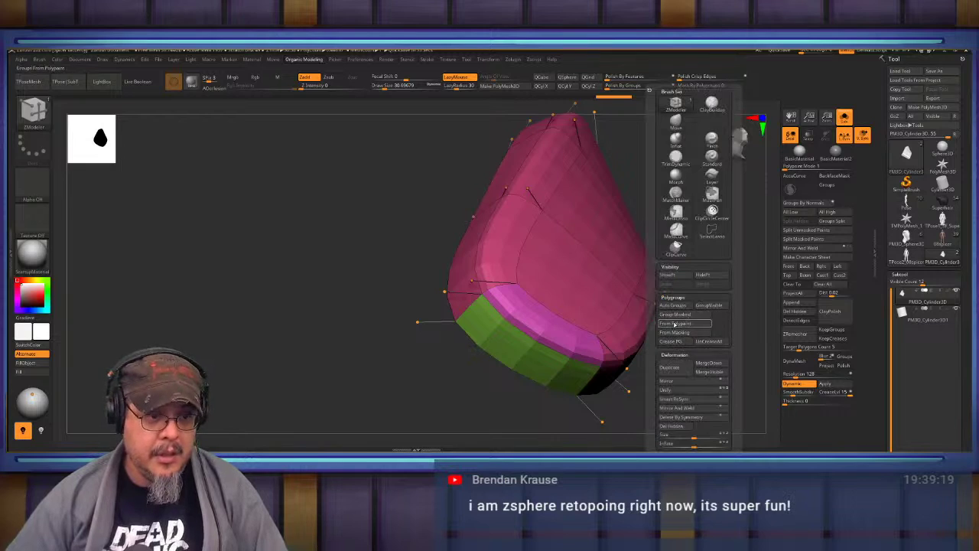
left_click(661, 342)
Crease the remaining soft bevel edge loop along the pink face with ZModeler's Crease action targeting EdgeLoop Complete.
left_click_drag(690, 253, 660, 318)
key("space")
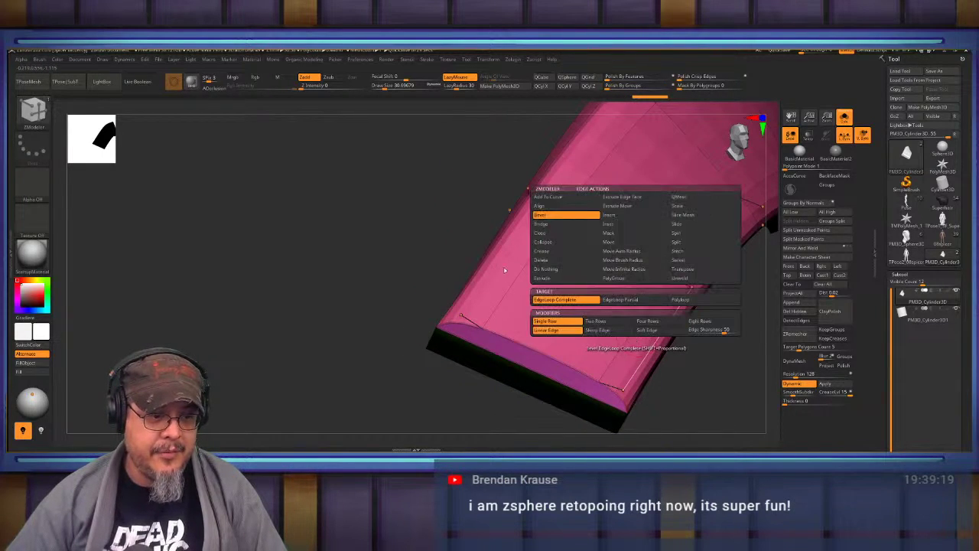
left_click(545, 251)
left_click(567, 309)
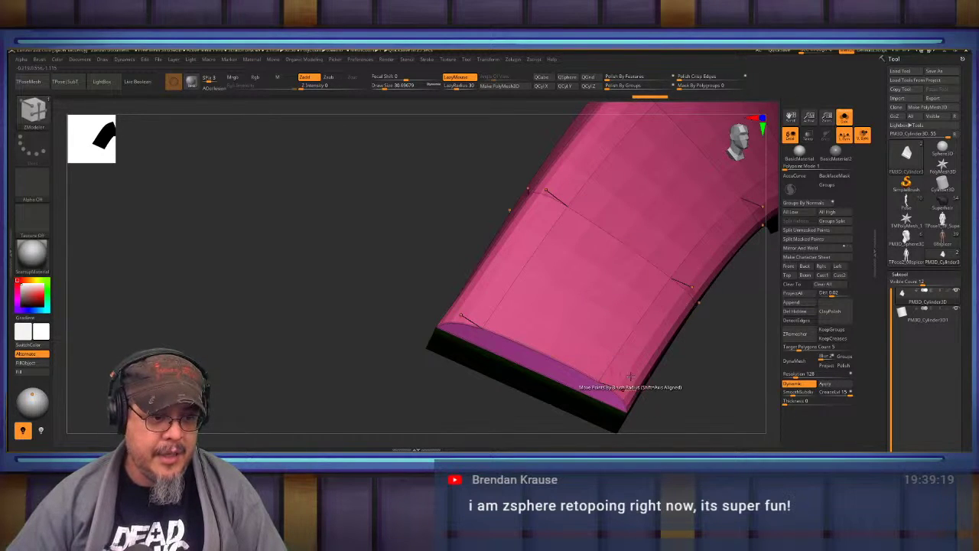
left_click(627, 372)
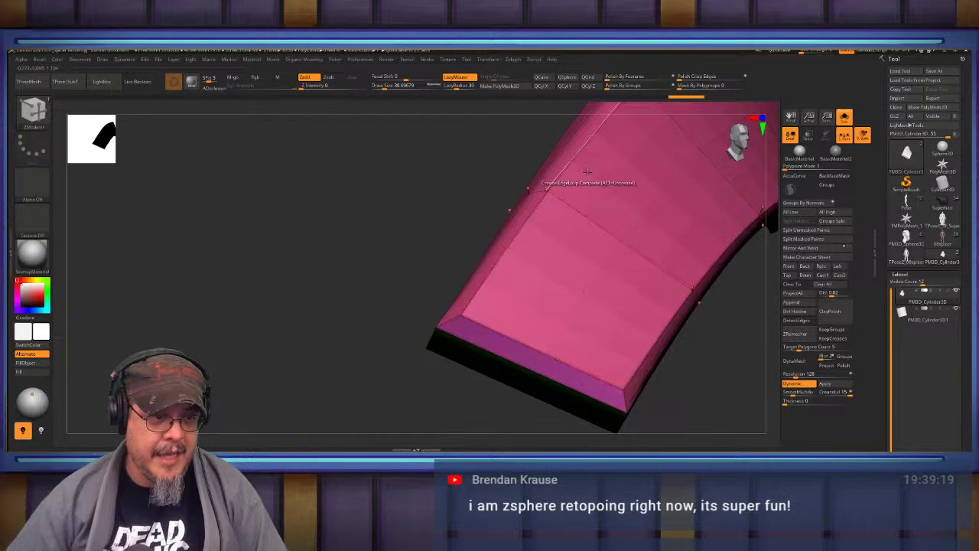
Set the Dynamic Subdivision crease level to 2 and check the panel's softened edges with PolyFrame off and on.
mouse_move(586, 172)
right_mouse_down("ctrl")
mouse_move(540, 192)
mouse_move(532, 287)
mouse_move(525, 255)
mouse_move(459, 222)
mouse_move(569, 211)
mouse_move(465, 195)
mouse_move(531, 216)
mouse_move(509, 219)
mouse_move(528, 212)
mouse_move(511, 212)
mouse_move(476, 163)
mouse_move(384, 155)
mouse_move(438, 127)
right_mouse_up("ctrl")
key("shift+f")
mouse_move(590, 277)
right_mouse_down()
mouse_move(616, 296)
mouse_move(693, 245)
right_mouse_up()
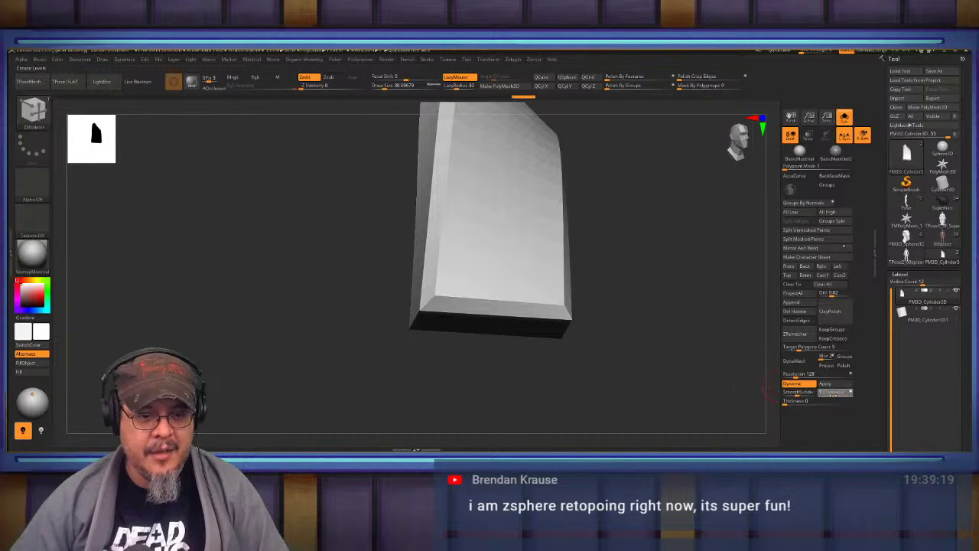
left_click(824, 394)
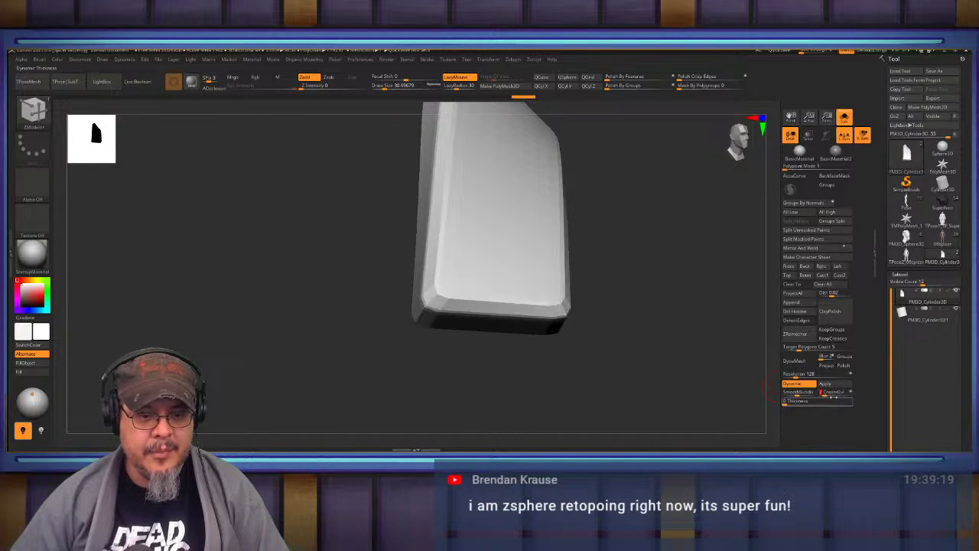
left_click_drag(665, 292, 645, 303)
right_click_drag(646, 304, 656, 316)
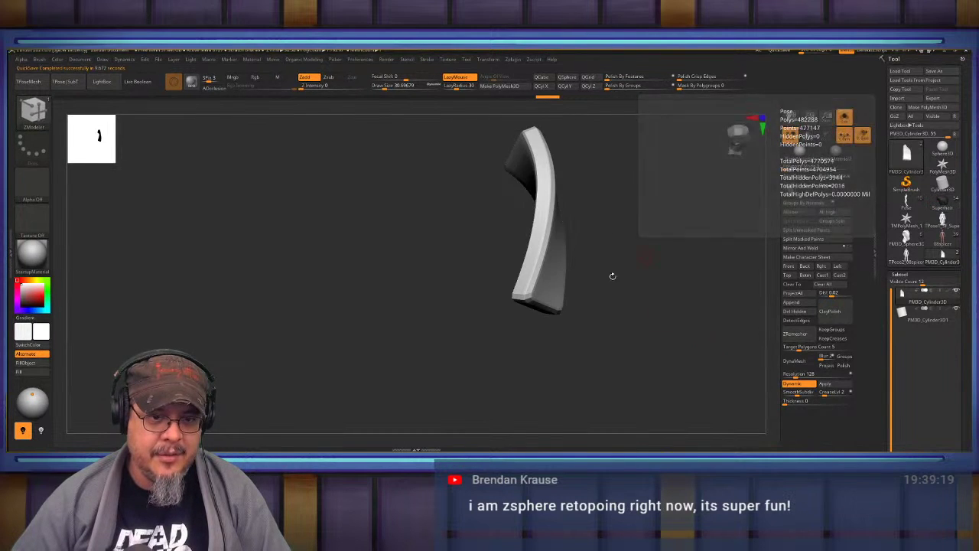
left_click_drag(663, 304, 751, 309)
key("shift+f")
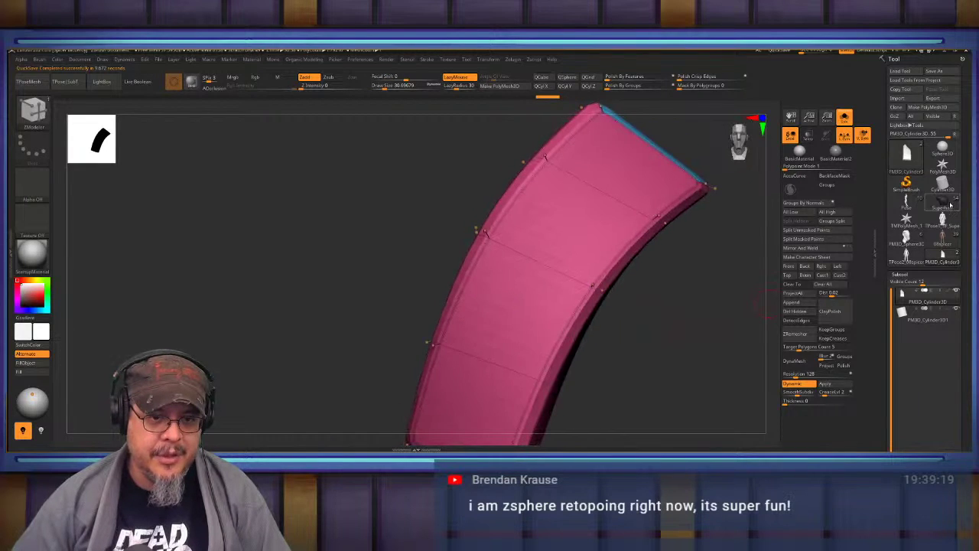
Switch to the Superman figure with perspective off and examine the suit's panels on the legs, torso and shoulders.
left_click(951, 205)
key("f")
left_click(845, 118)
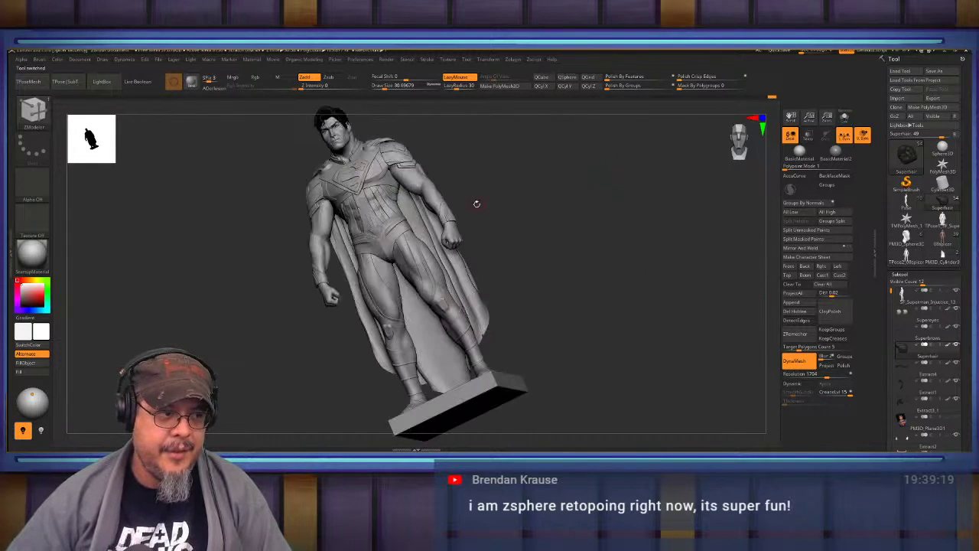
left_click_drag(477, 204, 479, 253)
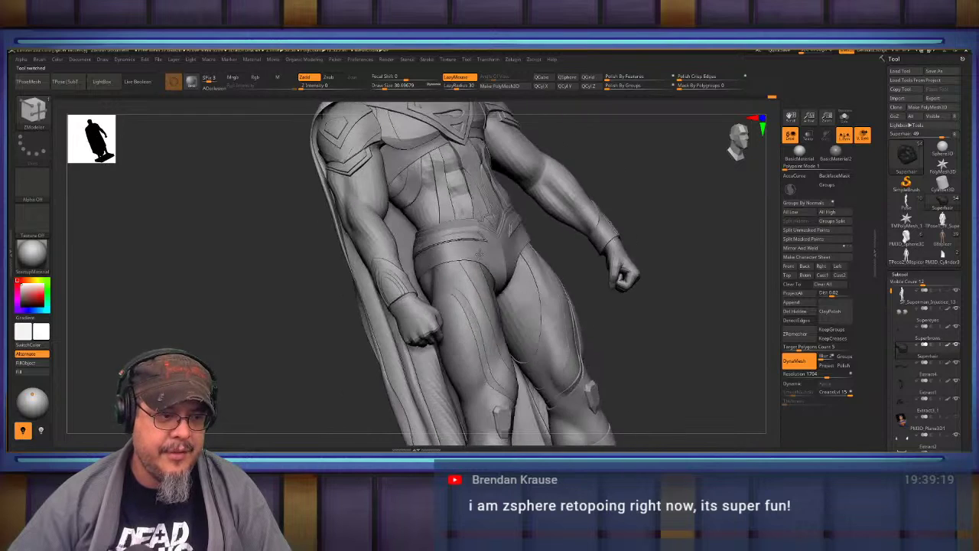
left_click_drag(475, 353, 488, 259, "alt")
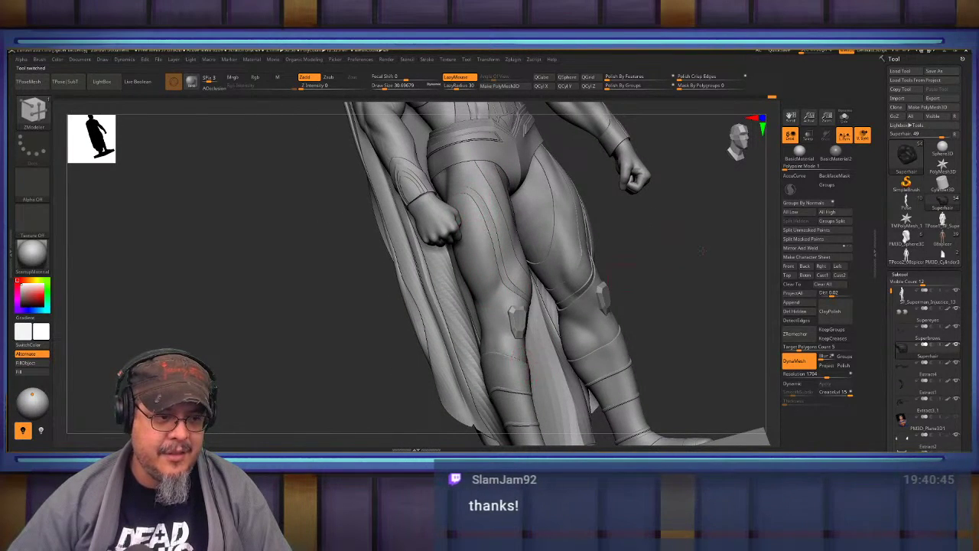
left_click_drag(703, 251, 659, 260, "shift")
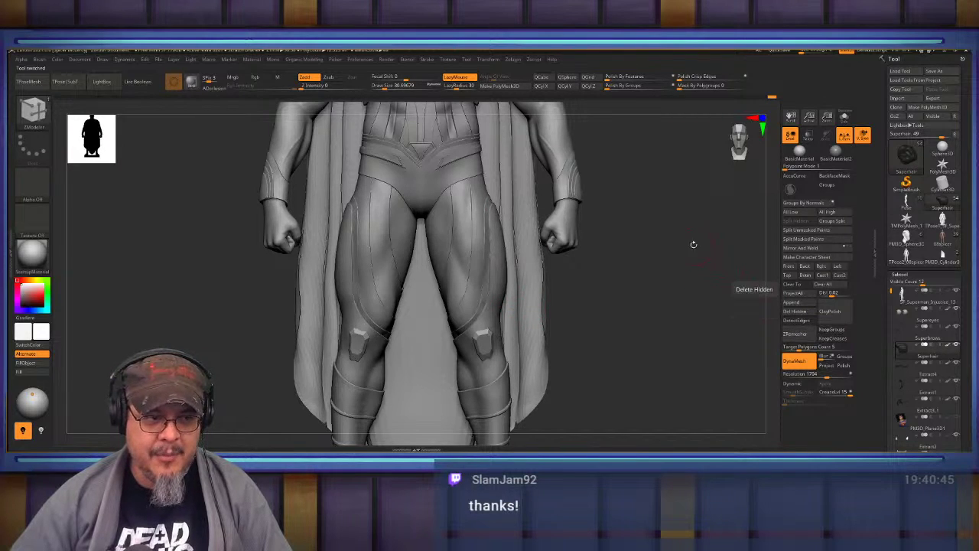
left_click_drag(656, 209, 691, 352, "alt")
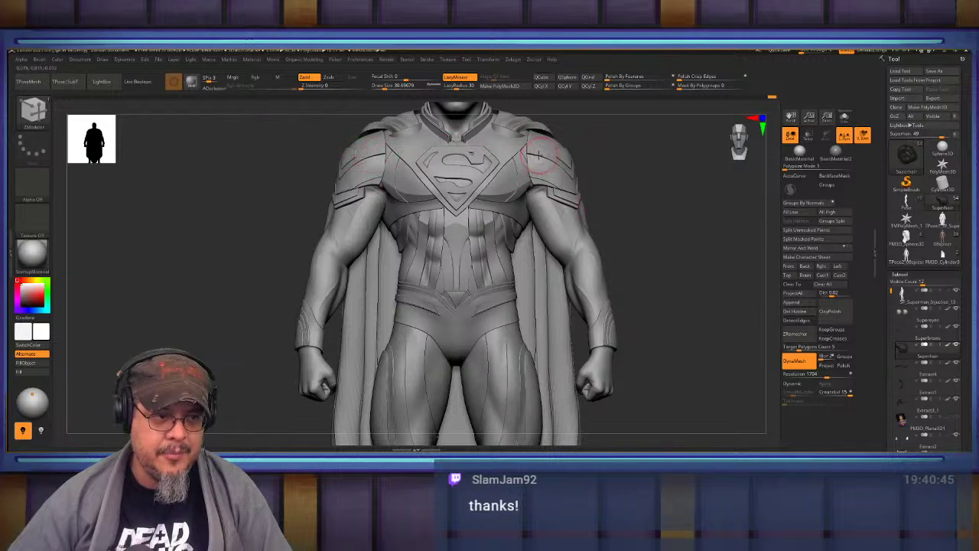
mouse_move(641, 201)
left_mouse_down("alt")
mouse_move(624, 251)
mouse_move(638, 257)
mouse_move(642, 317)
mouse_move(570, 247)
left_mouse_up("alt")
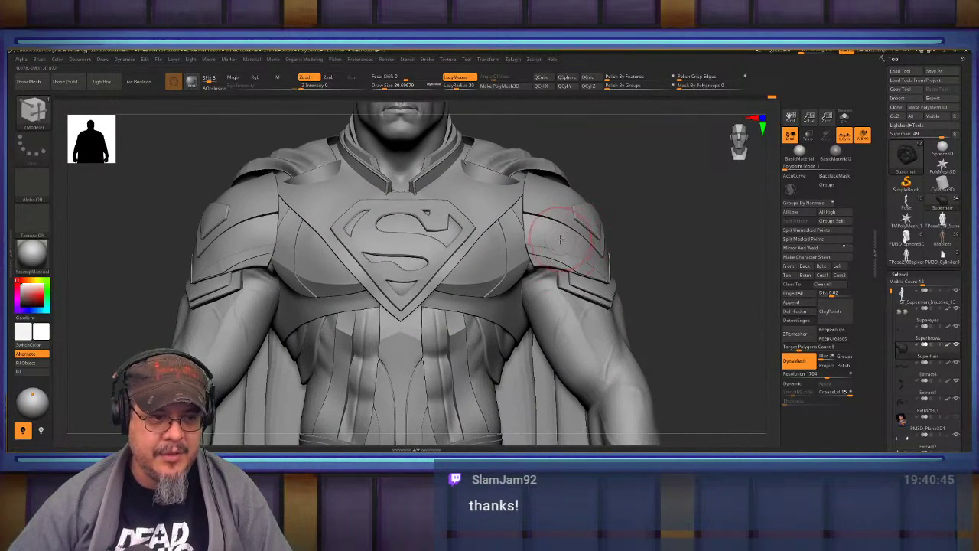
left_click_drag(642, 194, 486, 197)
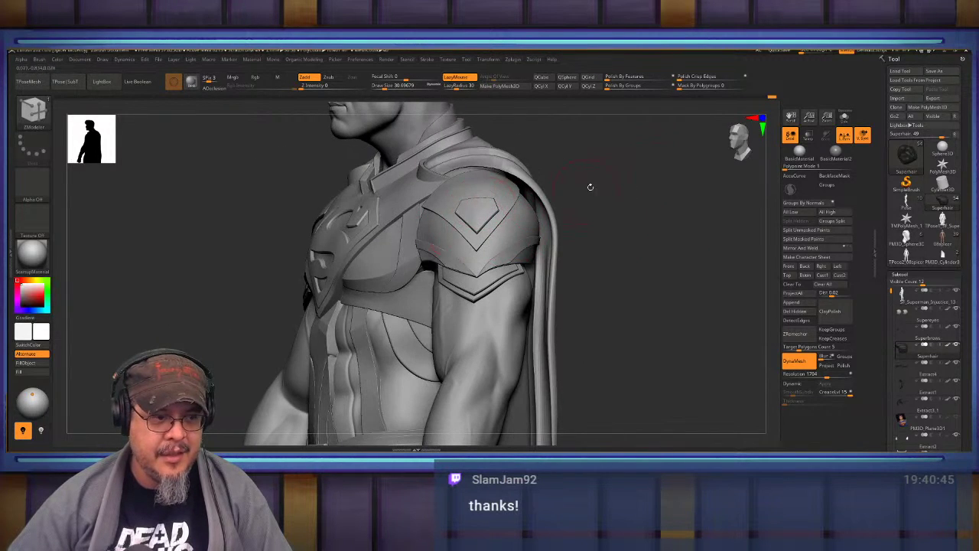
left_click_drag(590, 187, 619, 190)
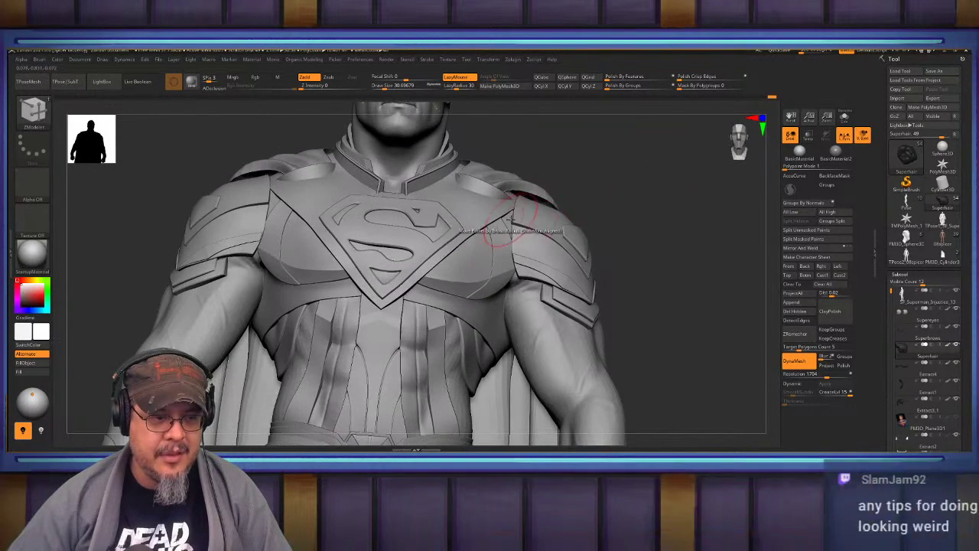
mouse_move(616, 205)
left_mouse_down()
mouse_move(615, 237)
mouse_move(656, 222)
mouse_move(601, 203)
mouse_move(634, 221)
left_mouse_up()
left_click_drag(635, 179, 650, 191)
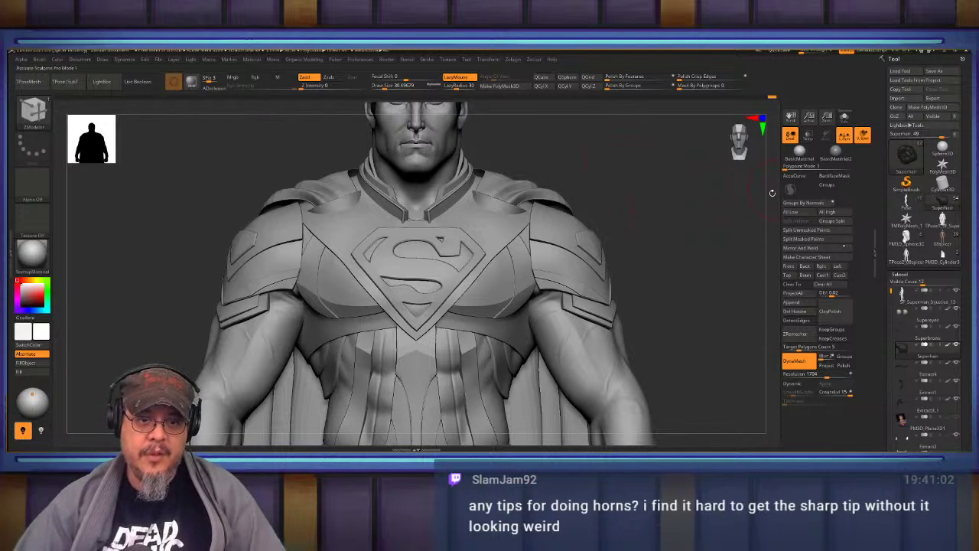
Switch from the Superman figure to a new Cone3D primitive as the base for a horn.
left_click(943, 150)
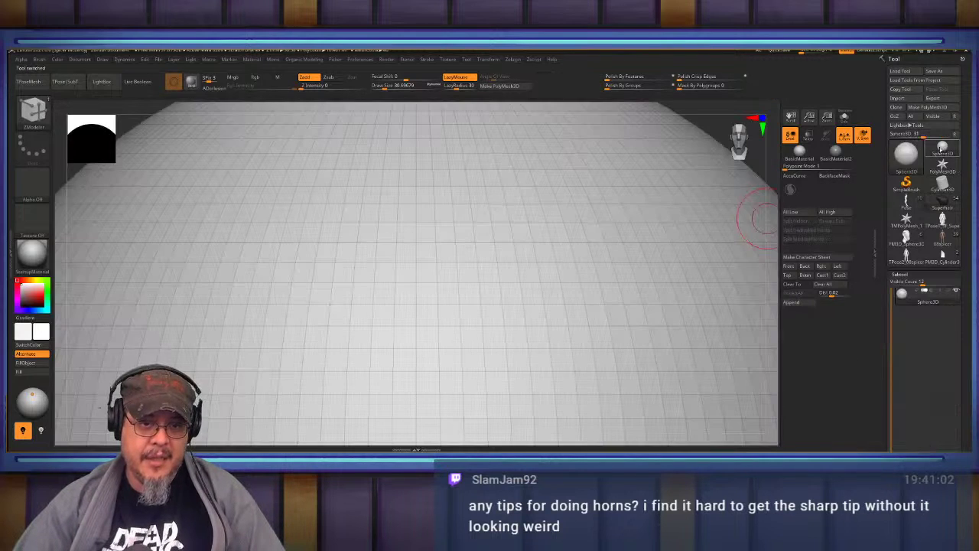
left_click(908, 159)
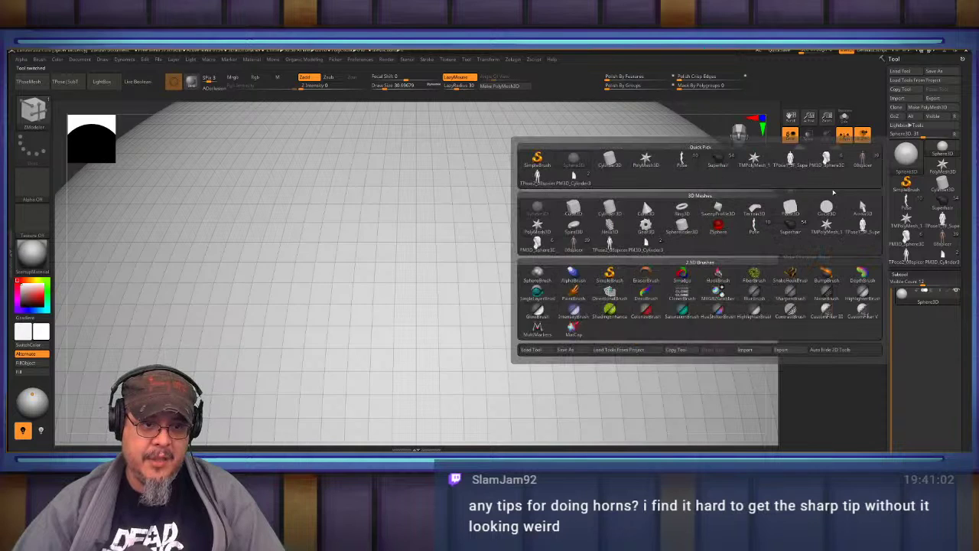
left_click(647, 209)
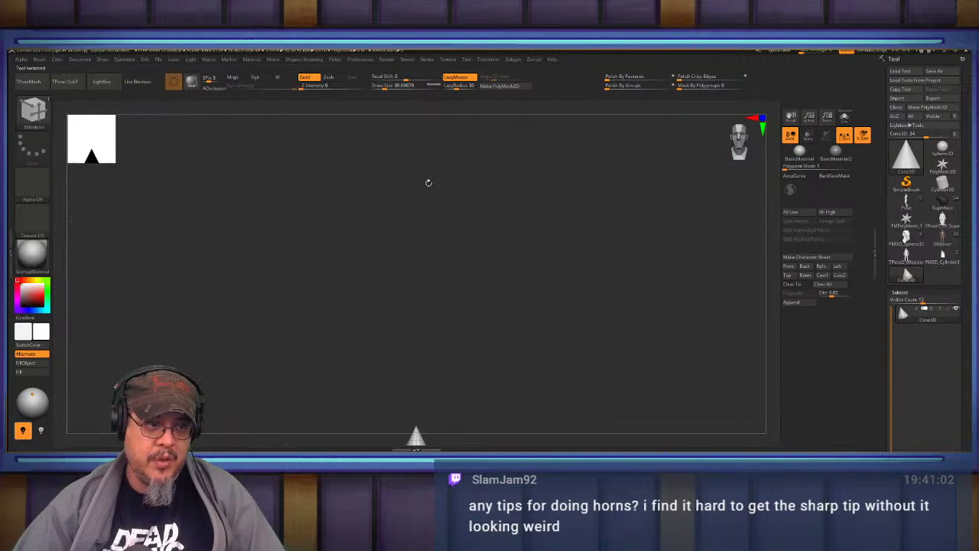
Stretch the cone upward into a tall, narrow spike and convert it to a PolyMesh3D.
left_click_drag(525, 285, 546, 188, "alt")
left_click_drag(462, 258, 490, 149)
key("q")
left_click_drag(608, 225, 582, 230, "alt")
left_click(516, 86)
left_click_drag(549, 141, 530, 156, "alt")
Apply the Bend Curve deformer to the cone and increase the number of control points along its curve.
key("w")
left_click(454, 221)
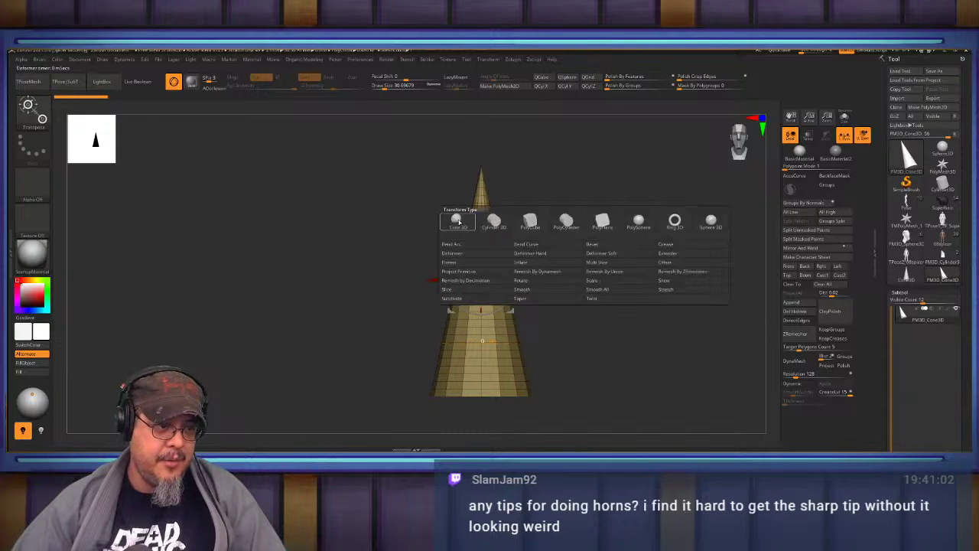
left_click(526, 244)
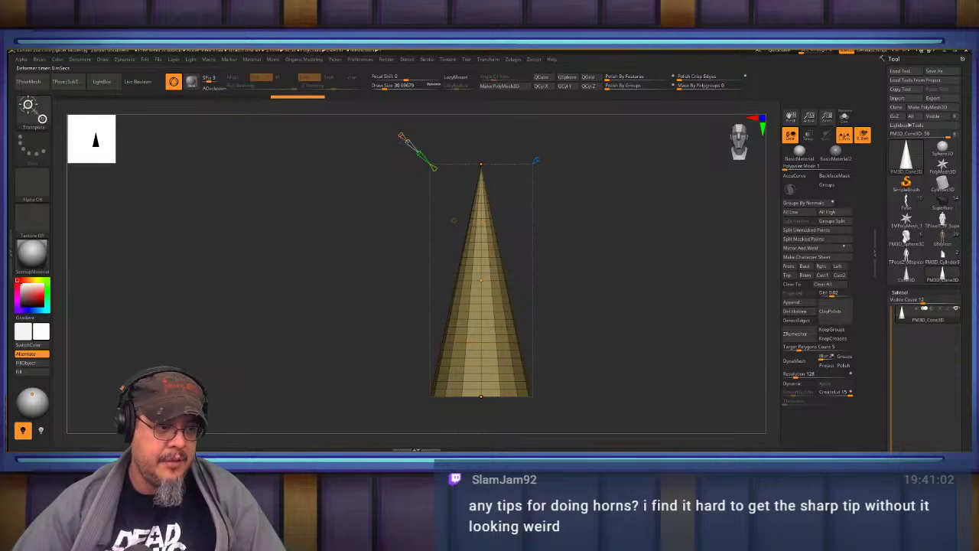
left_click_drag(404, 138, 406, 135)
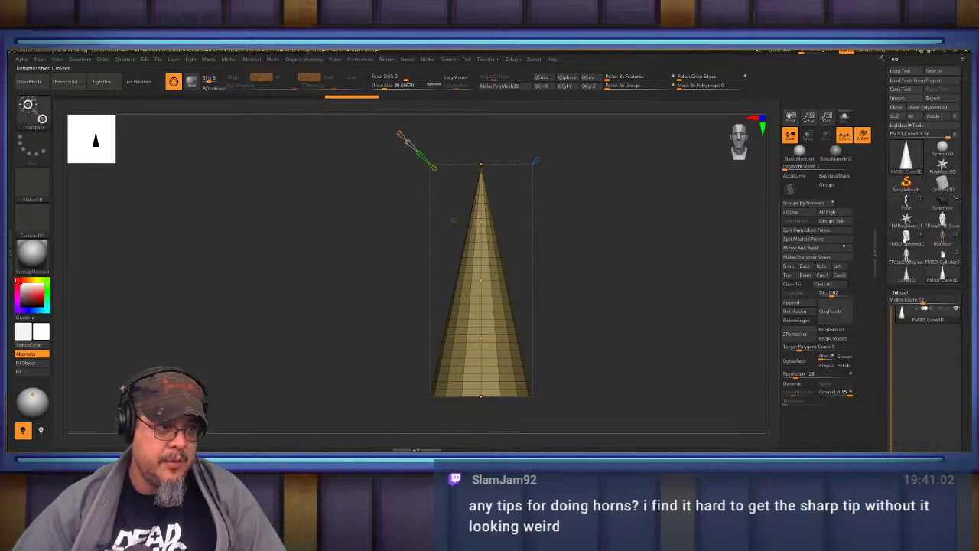
Bend the cone into an S-shaped horn by repositioning the curve points at the tip, middle and base.
left_click_drag(480, 163, 277, 168)
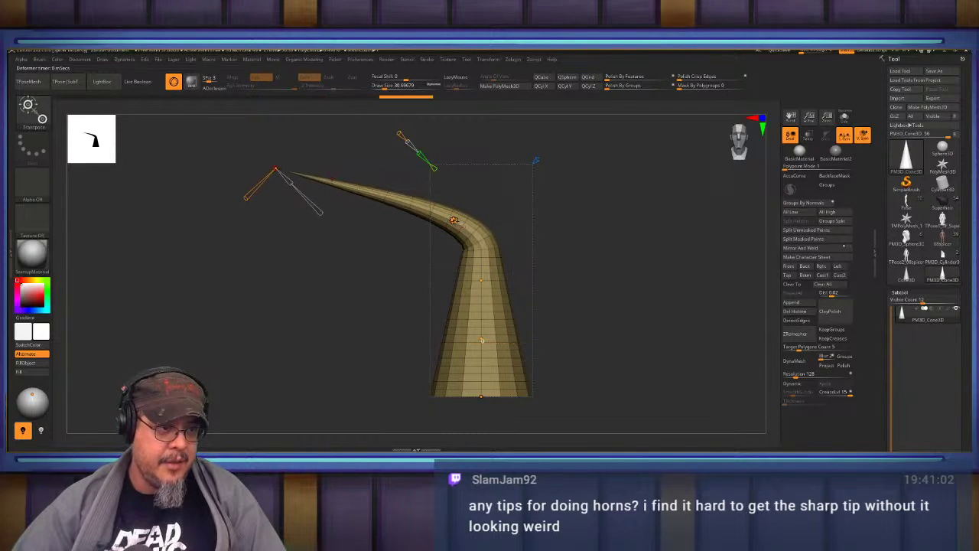
left_click(454, 220)
left_click(493, 208)
left_click_drag(494, 208, 452, 310)
left_click_drag(481, 396, 561, 329)
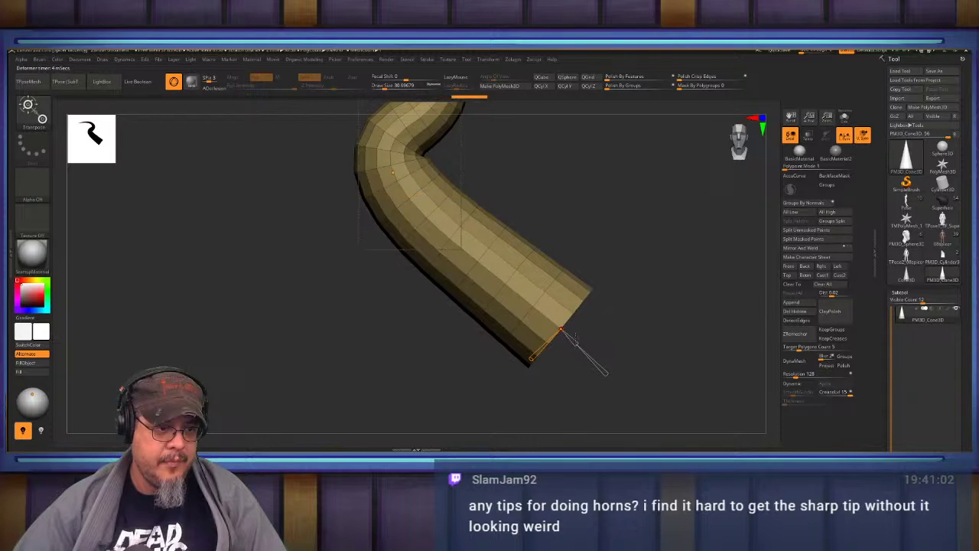
left_click_drag(613, 215, 591, 269, "alt")
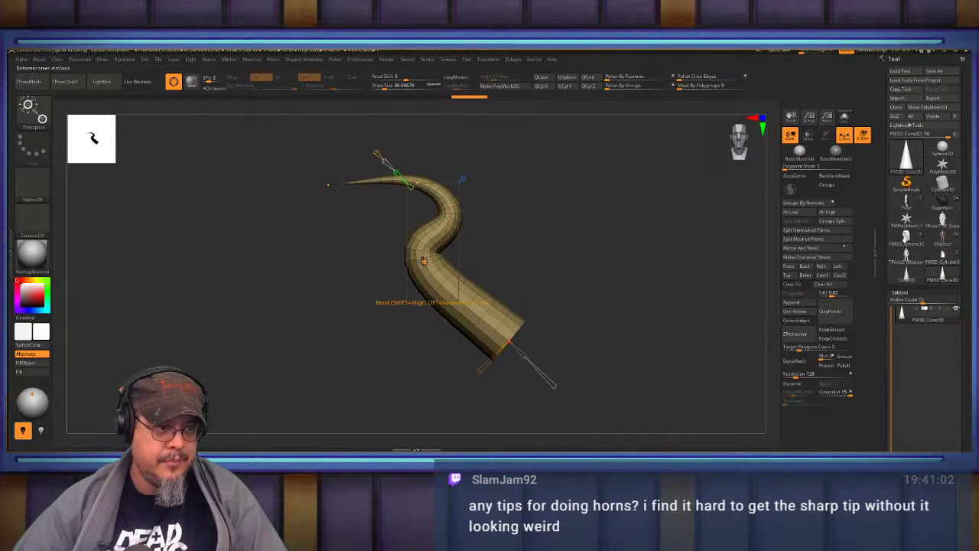
left_click_drag(424, 261, 420, 297)
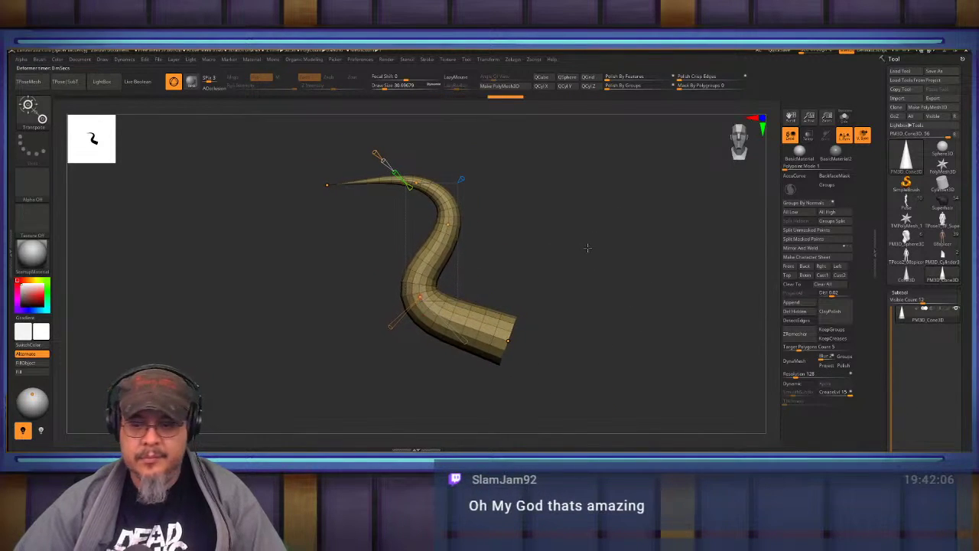
Accept the Bend Curve deformation, return to Draw mode and inspect the horn from the side and front.
left_click_drag(588, 248, 573, 231, "alt")
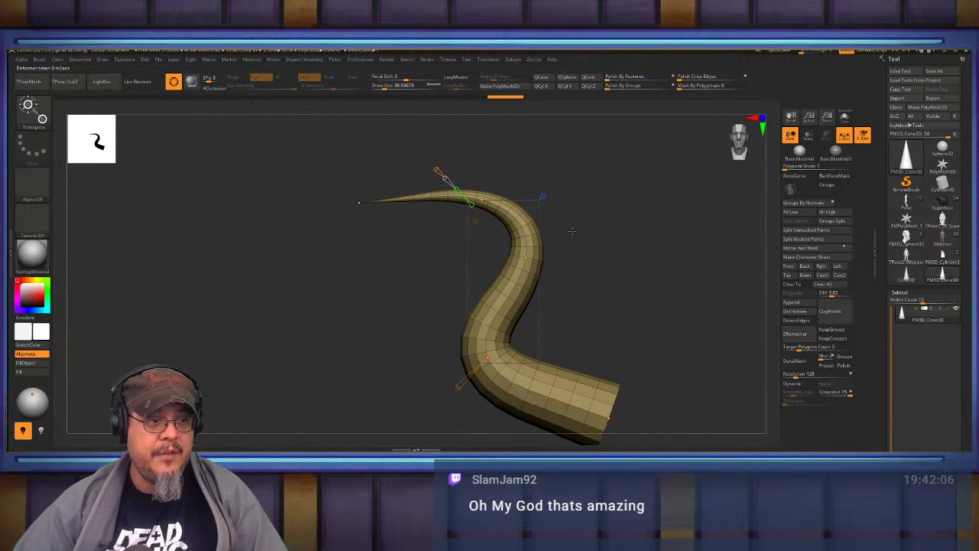
key("w")
left_click(475, 221)
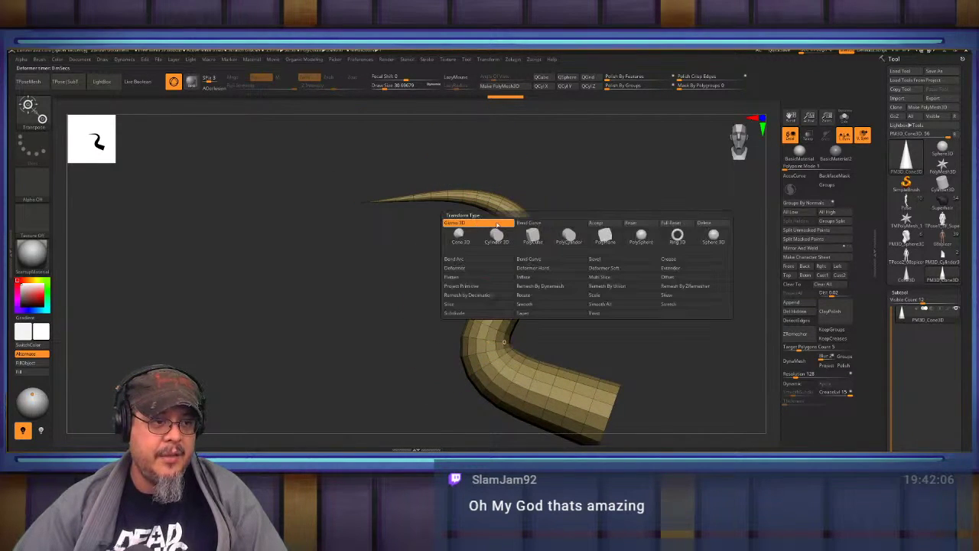
left_click(600, 223)
key("q")
mouse_move(581, 234)
left_mouse_down()
mouse_move(604, 249)
mouse_move(672, 223)
left_mouse_up()
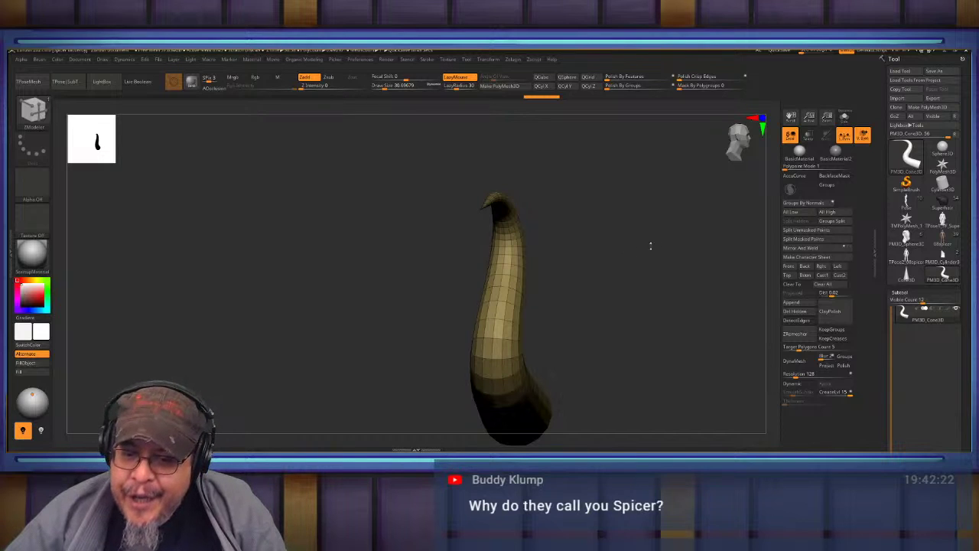
left_click_drag(629, 247, 868, 253)
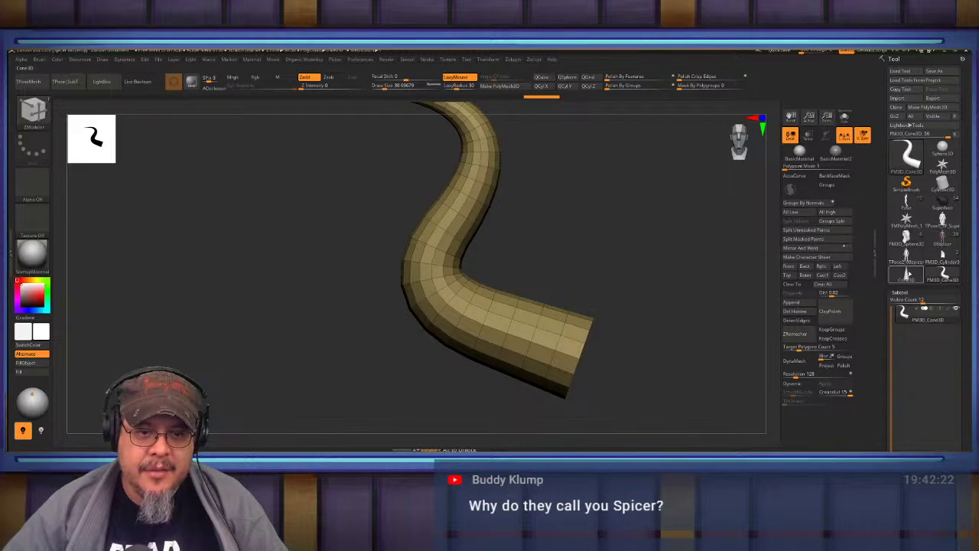
Step back through the horn's recent edits and reactivate its Bend Curve deformer for further shaping.
mouse_move(918, 239)
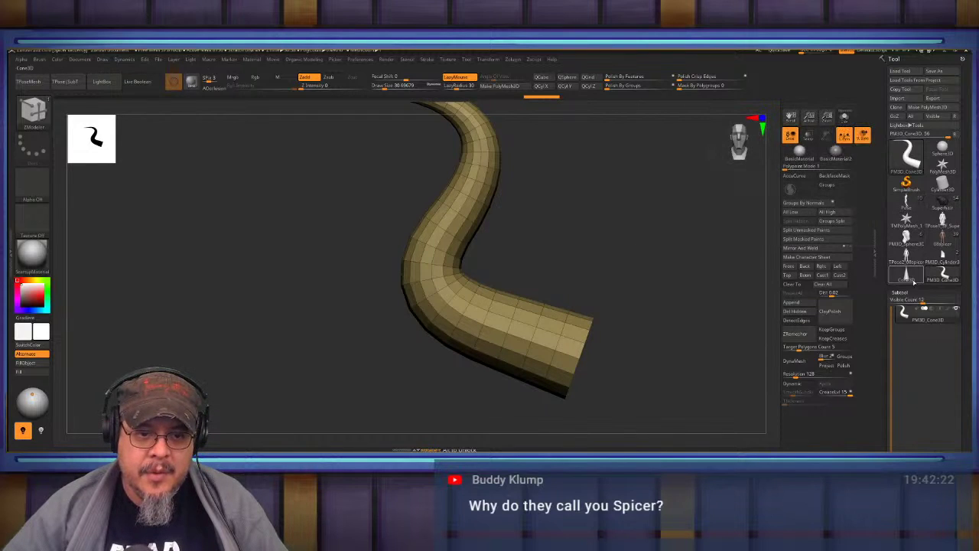
mouse_move(942, 274)
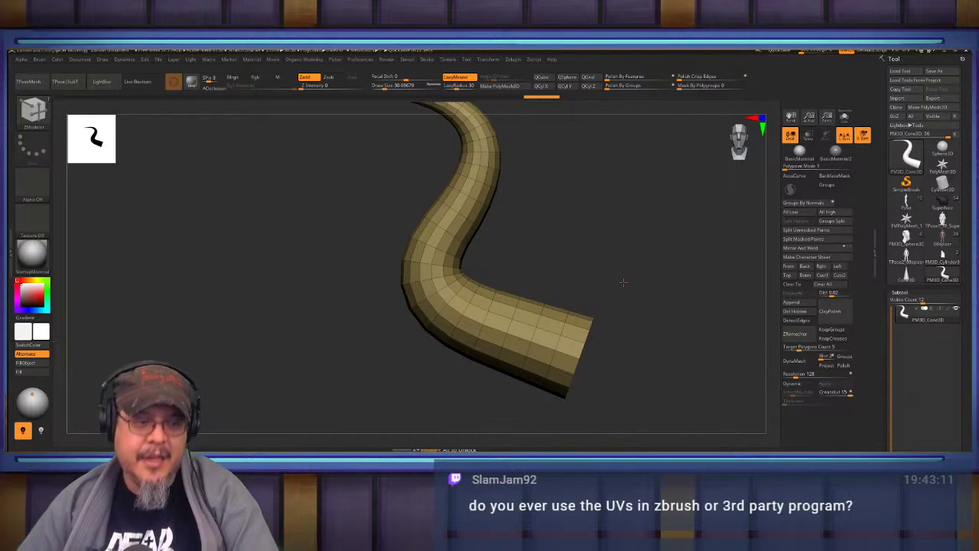
left_click_drag(621, 268, 619, 297, "alt")
key("ctrl+z")
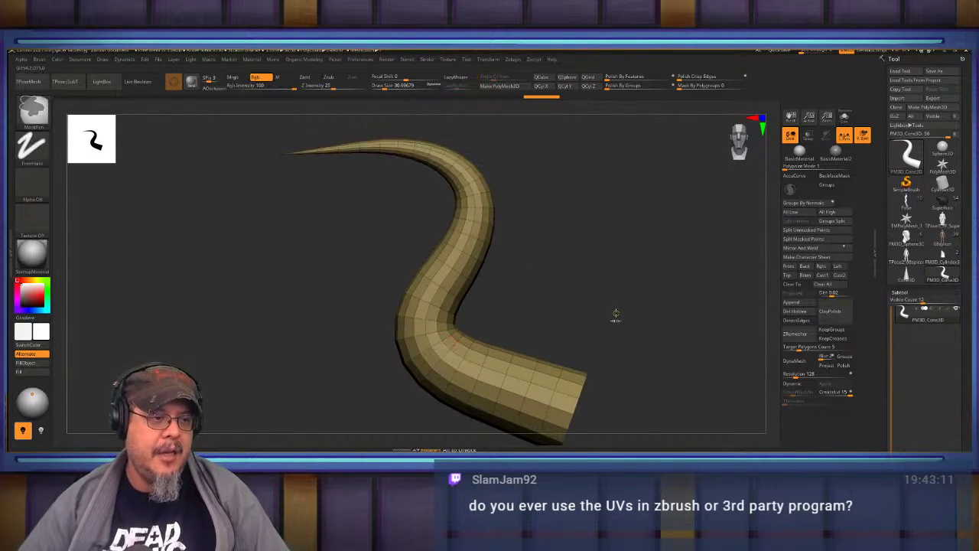
key("ctrl+z")
key("ctrl+z")
key("ctrl+z")
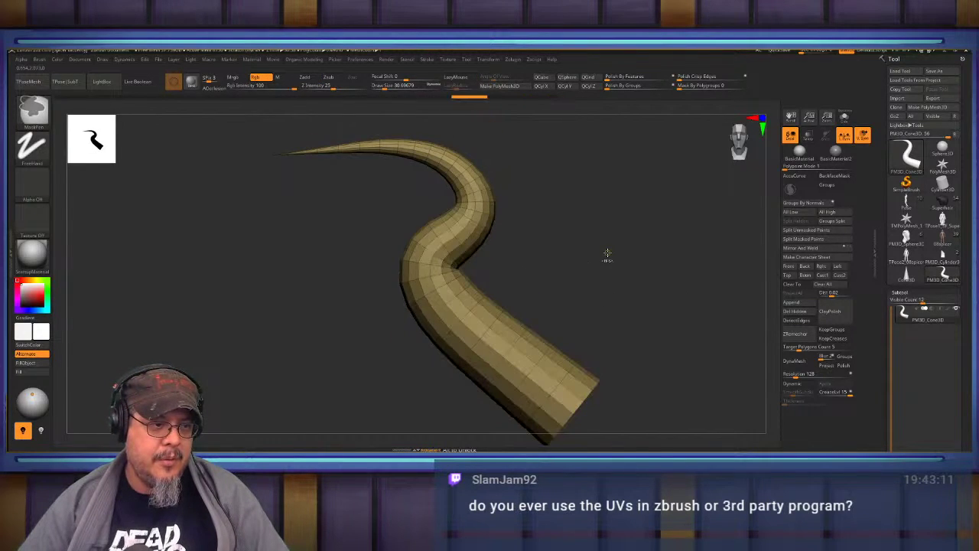
key("w")
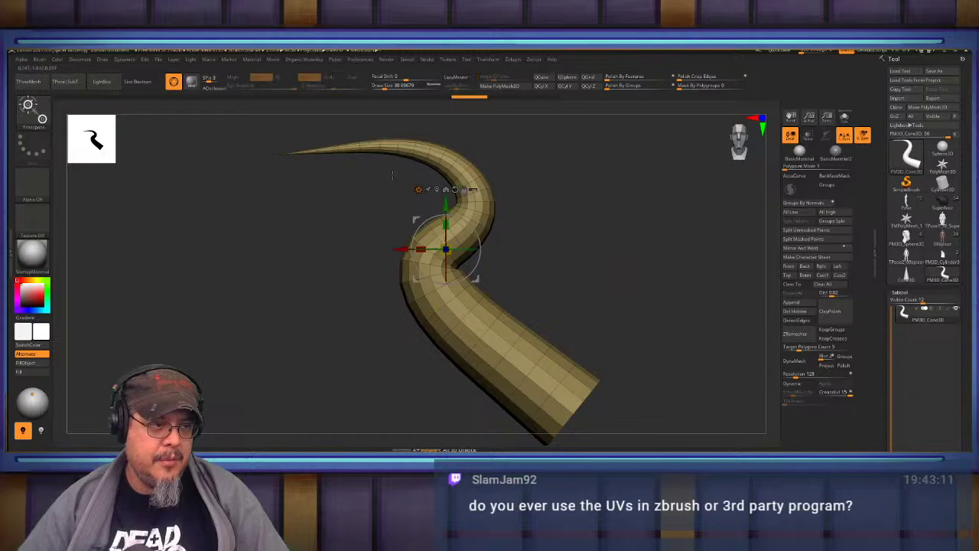
key("ctrl+z")
key("ctrl+z")
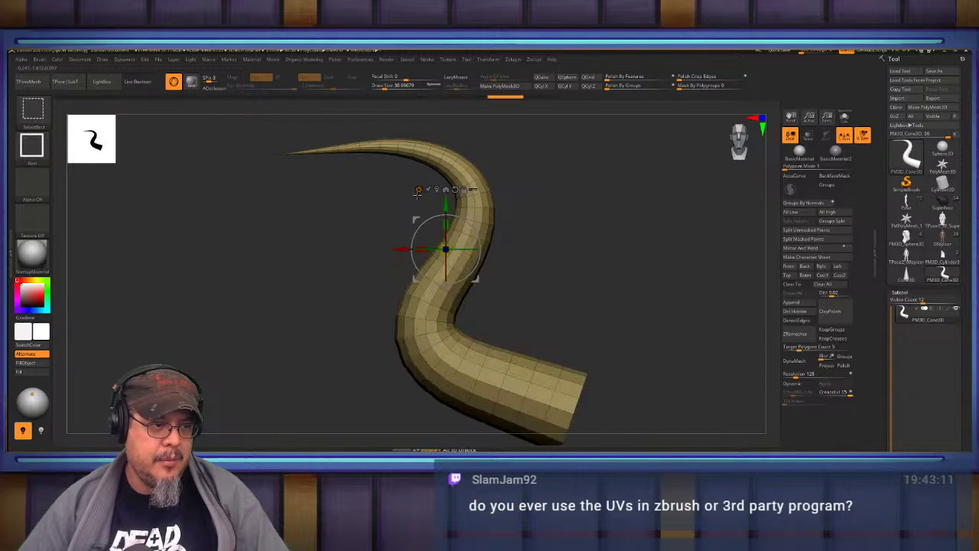
left_click(418, 191)
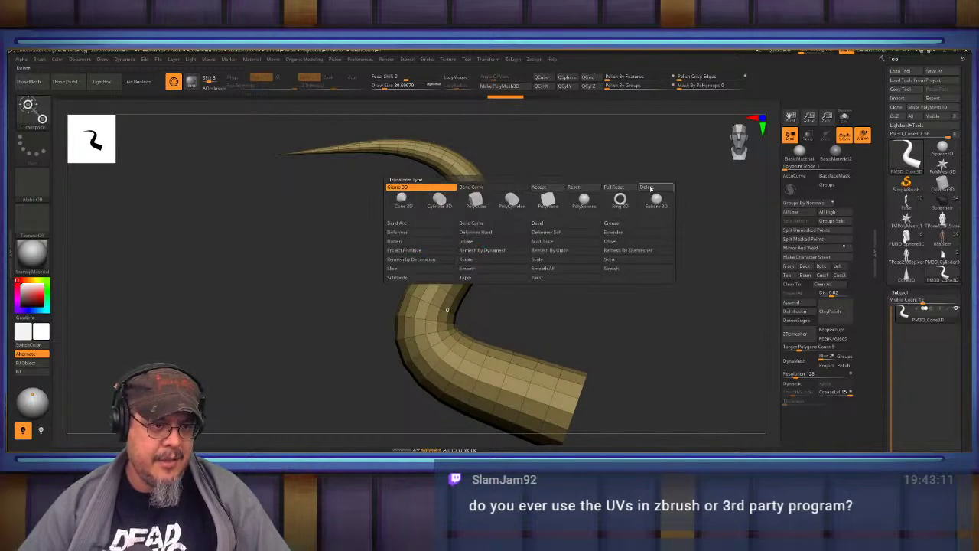
left_click(507, 186)
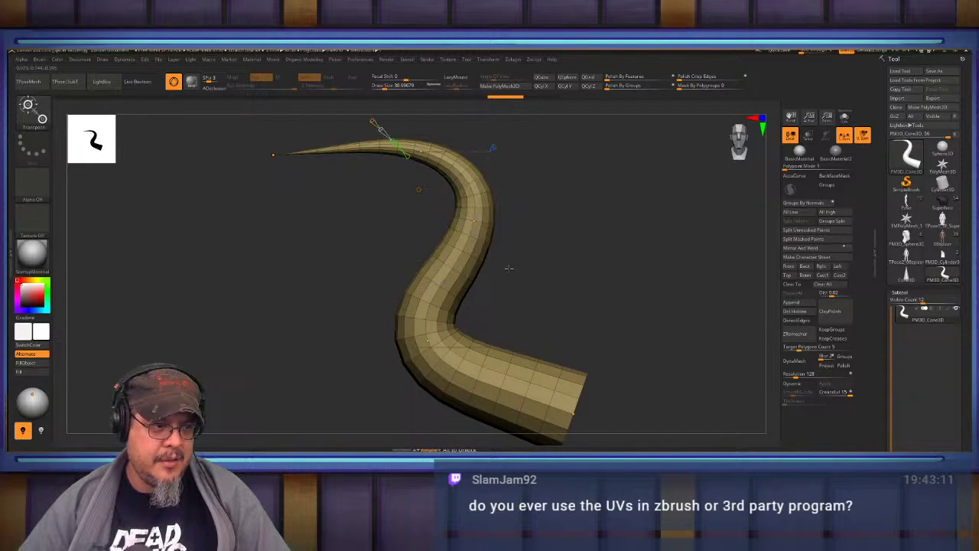
Reshape the straight cone into a new S-curve by repositioning its middle, upper, lower, base and tip control points.
left_click(474, 218)
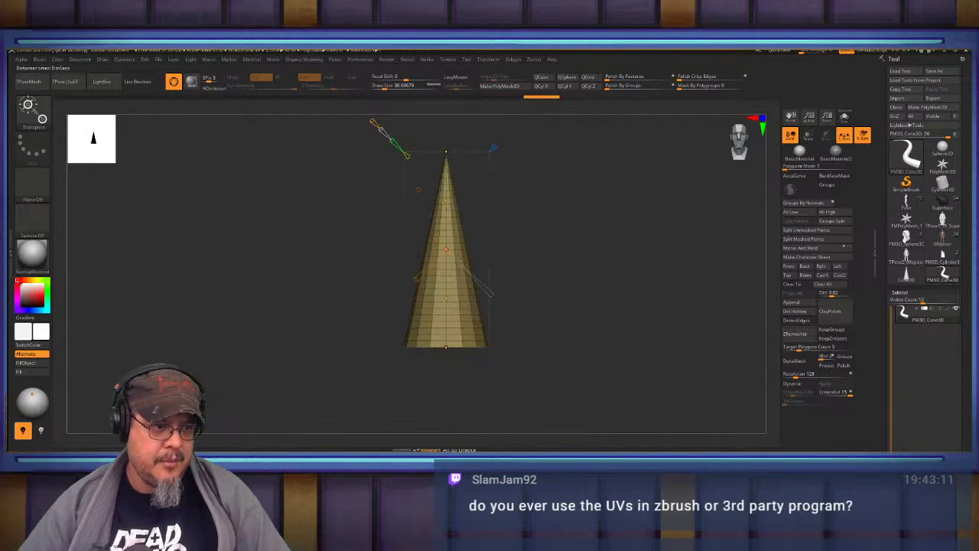
left_click_drag(447, 200, 542, 187)
left_click_drag(480, 251, 395, 209)
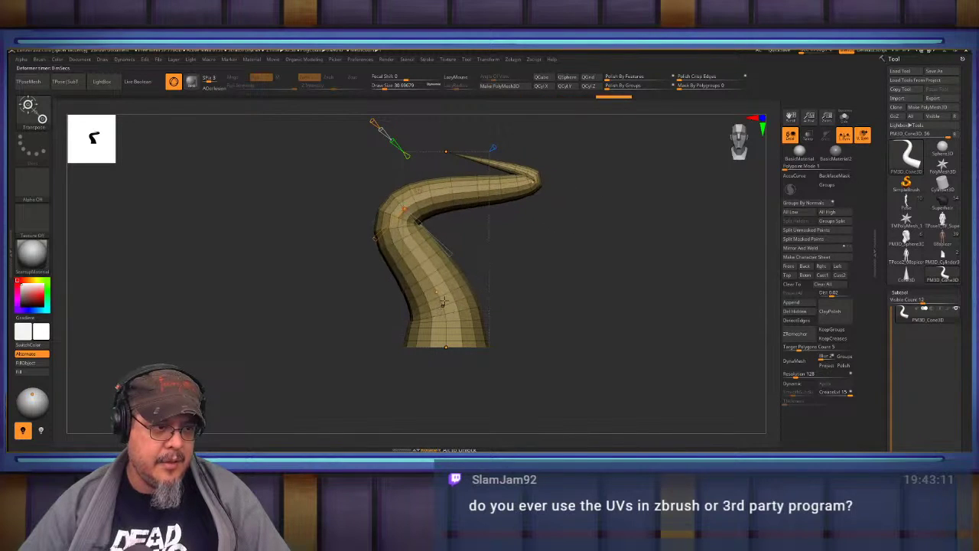
left_click_drag(446, 347, 335, 431)
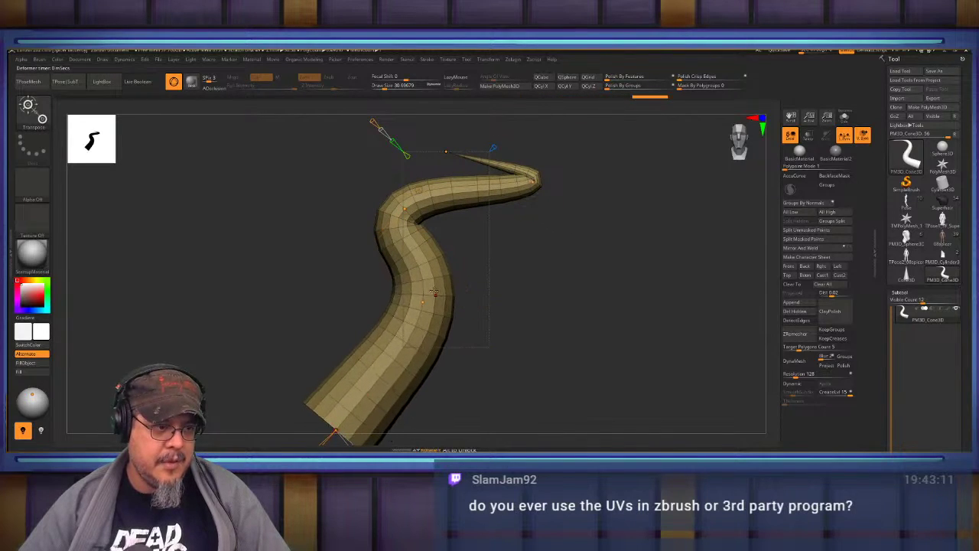
left_click_drag(434, 291, 462, 357)
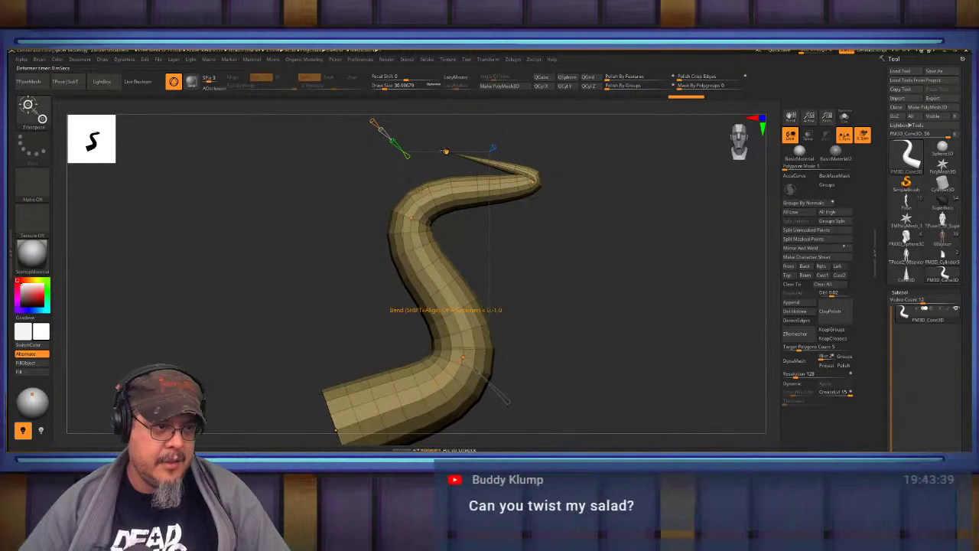
left_click_drag(446, 150, 544, 107)
Twist the horn around the curve control point just below its tip.
left_click_drag(600, 228, 592, 331, "alt")
mouse_move(574, 225)
left_click_drag(643, 305, 485, 269)
key("ctrl+z")
key("ctrl+z")
left_click_drag(547, 281, 613, 257)
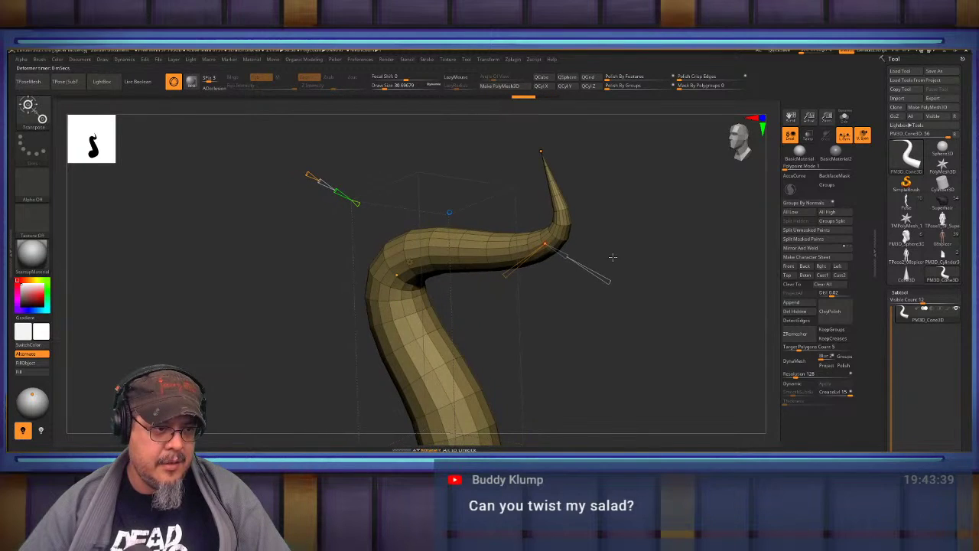
left_click_drag(505, 279, 589, 228)
left_click_drag(531, 256, 582, 224)
left_click_drag(542, 250, 688, 172)
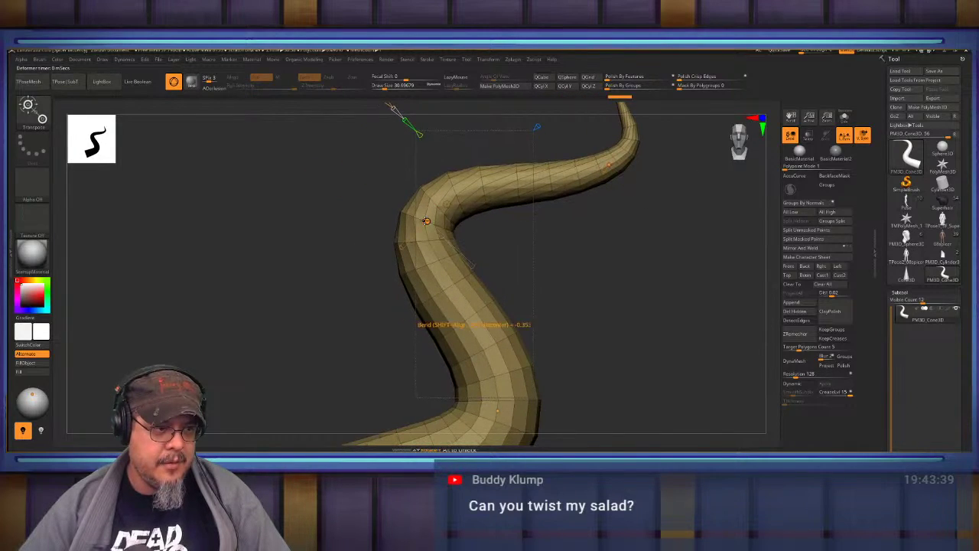
Twist the horn at its middle and lower curve points, and adjust the handles near and at the tip.
left_click_drag(401, 247, 460, 221)
left_click_drag(545, 360, 593, 261, "alt")
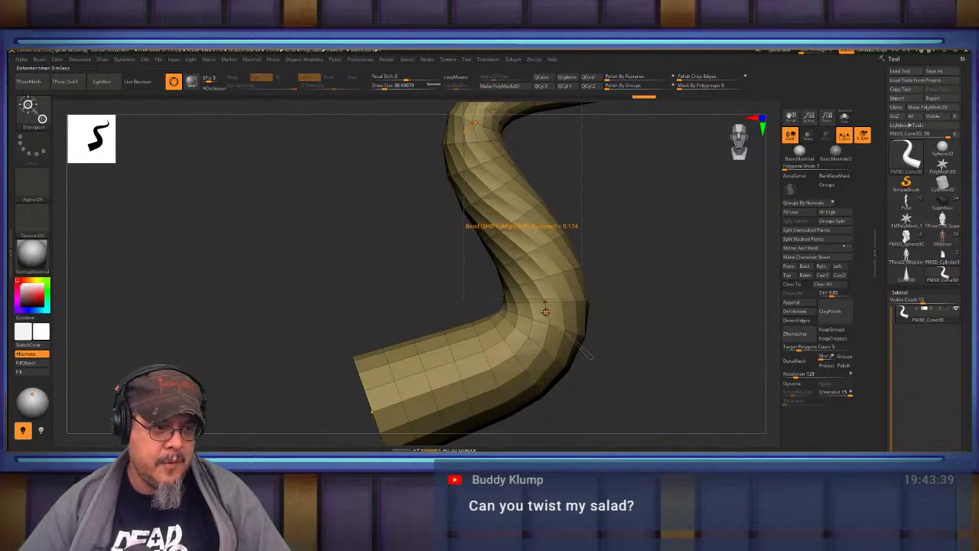
left_click_drag(518, 340, 587, 290)
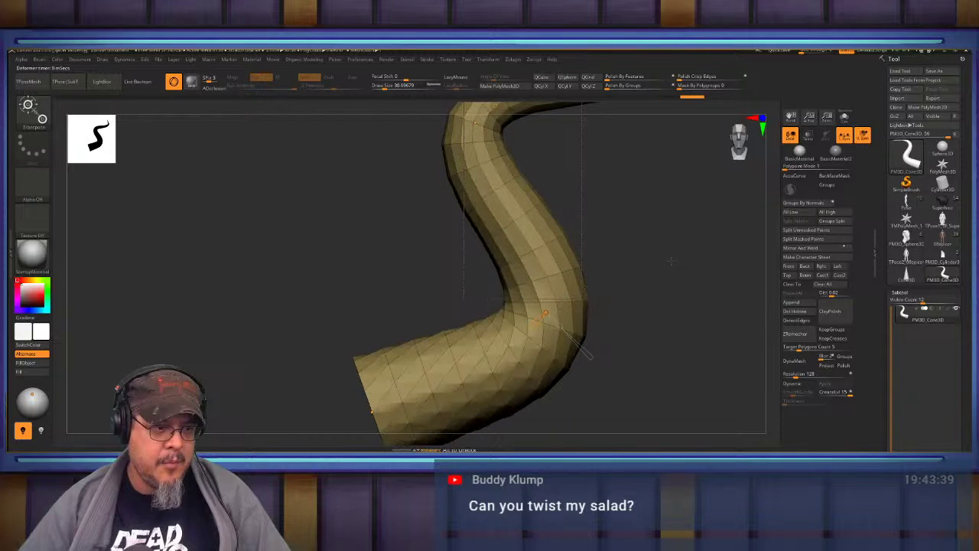
left_click_drag(719, 134, 630, 334, "alt")
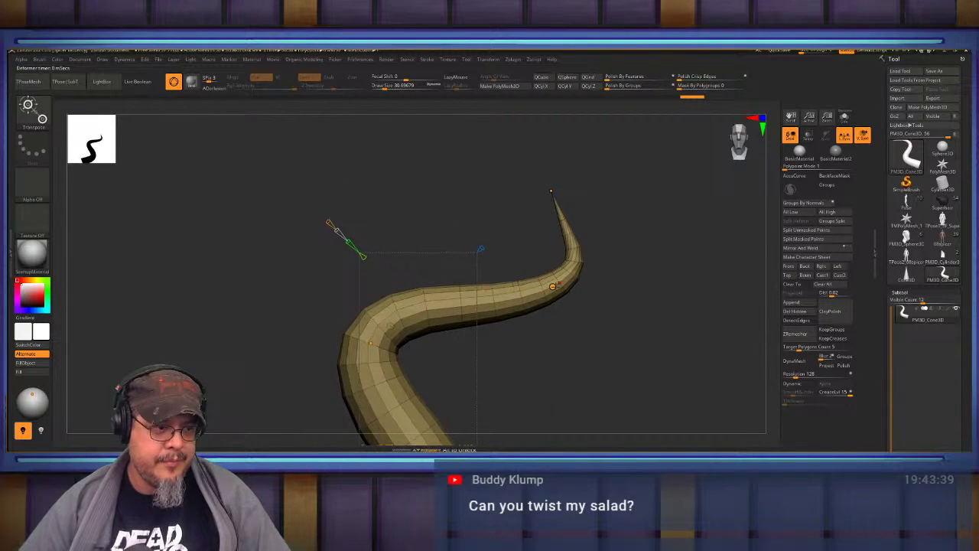
mouse_move(568, 303)
left_mouse_down()
mouse_move(554, 288)
mouse_move(562, 295)
left_mouse_up()
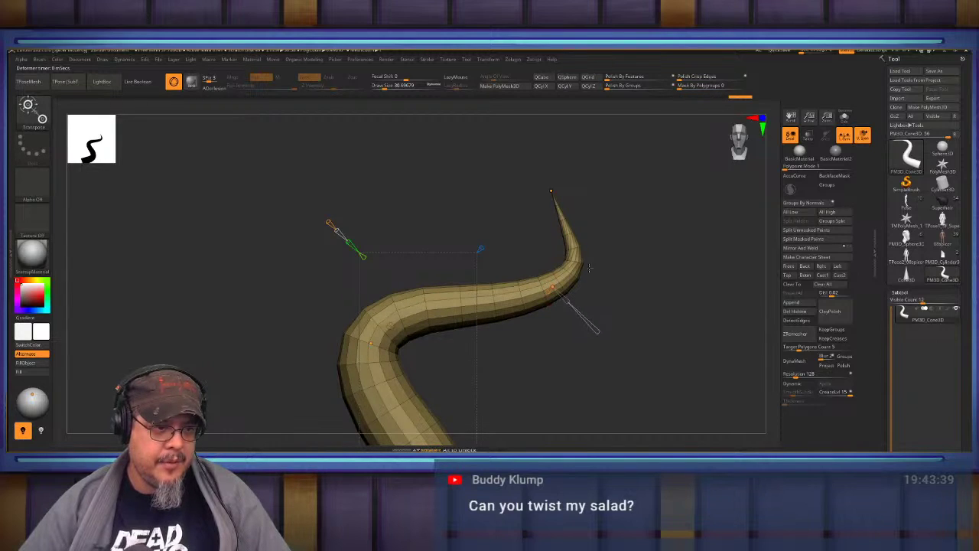
left_click(552, 190)
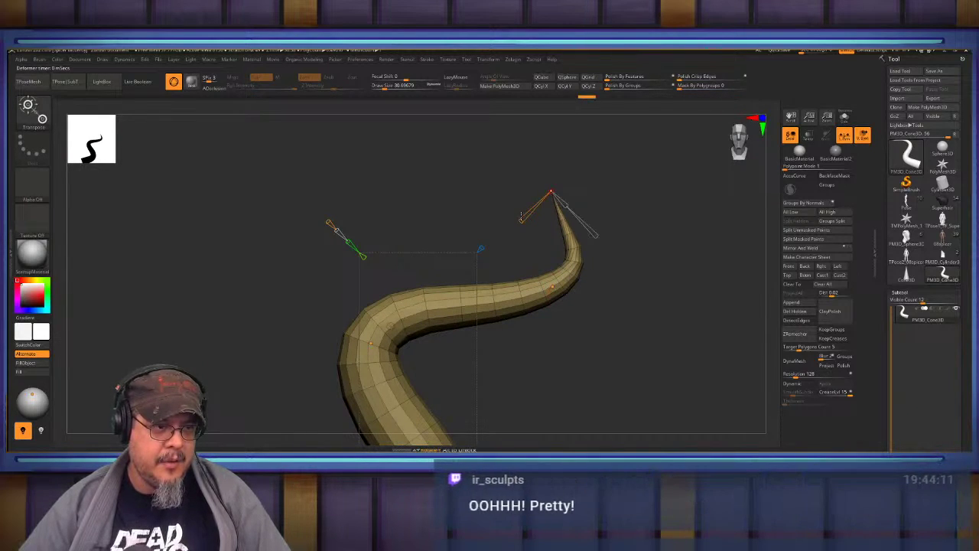
left_click_drag(521, 222, 497, 245)
Accept the twisted Bend Curve deformation, return to Draw mode and inspect the finished horn.
key("q")
mouse_move(665, 308)
left_mouse_down()
mouse_move(577, 284)
mouse_move(638, 245)
mouse_move(646, 262)
left_mouse_up()
key("r")
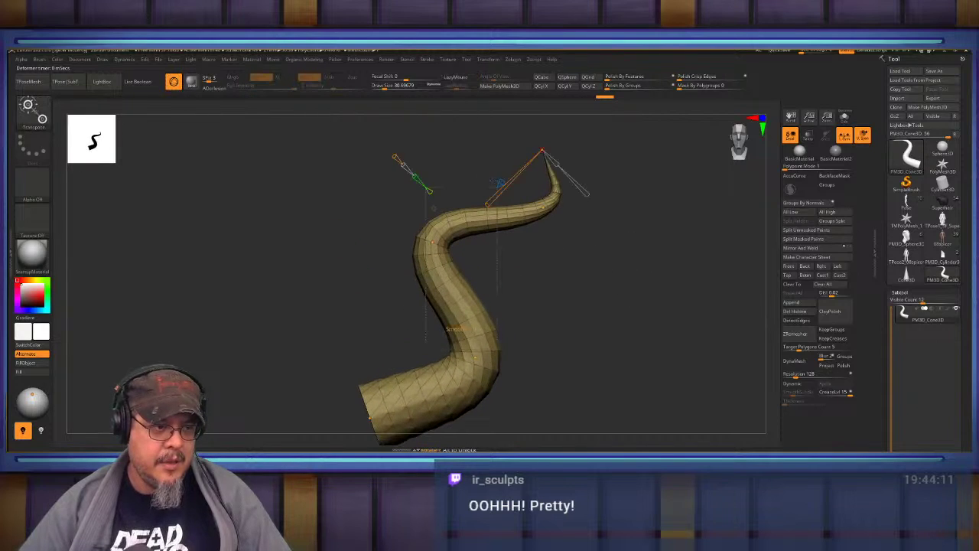
key("y")
left_click(451, 209)
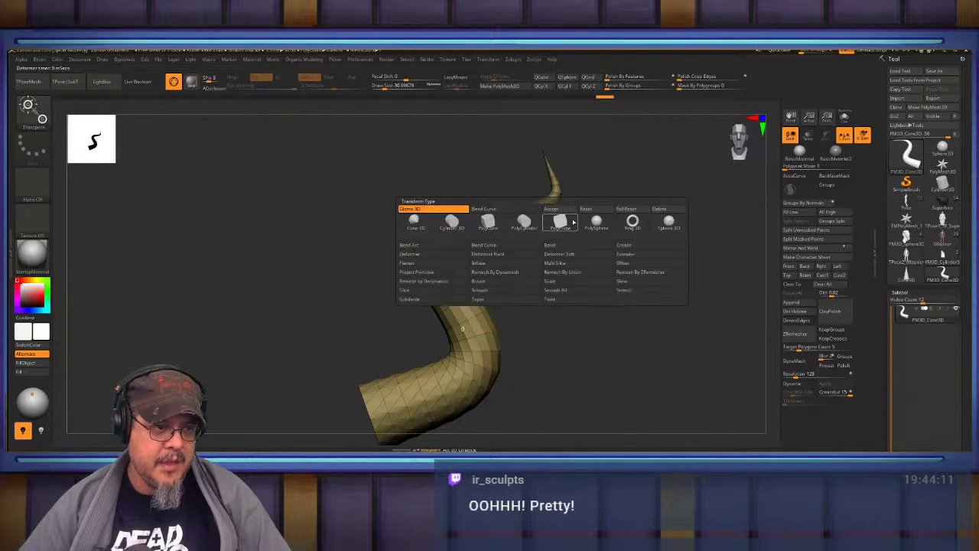
left_click(567, 211)
key("q")
mouse_move(636, 309)
left_mouse_down()
mouse_move(587, 297)
mouse_move(610, 313)
mouse_move(564, 320)
mouse_move(595, 314)
mouse_move(651, 273)
mouse_move(575, 275)
mouse_move(587, 298)
mouse_move(597, 285)
mouse_move(617, 296)
left_mouse_up()
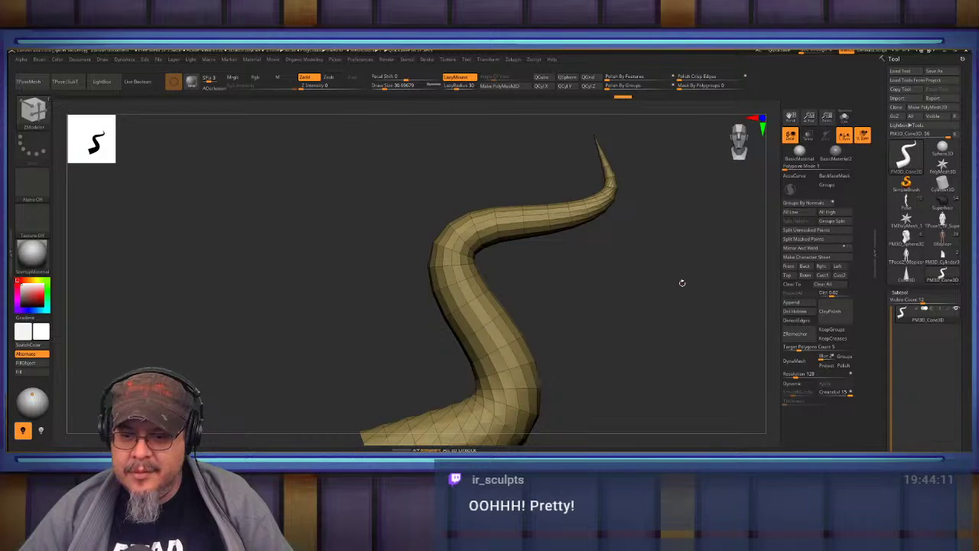
mouse_move(678, 280)
left_mouse_down()
mouse_move(645, 280)
mouse_move(675, 248)
mouse_move(713, 265)
left_mouse_up()
Switch to the Superman model's hair tool and view the head from a three-quarter angle.
left_click(944, 202)
key("f")
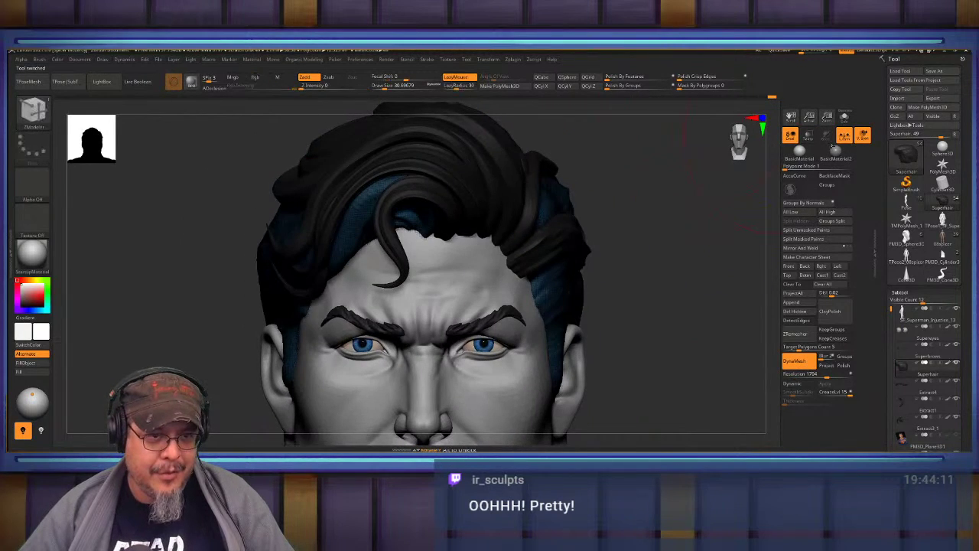
mouse_move(669, 297)
left_mouse_down("alt")
mouse_move(603, 290)
mouse_move(655, 232)
mouse_move(636, 230)
mouse_move(663, 223)
mouse_move(662, 285)
left_mouse_up("alt")
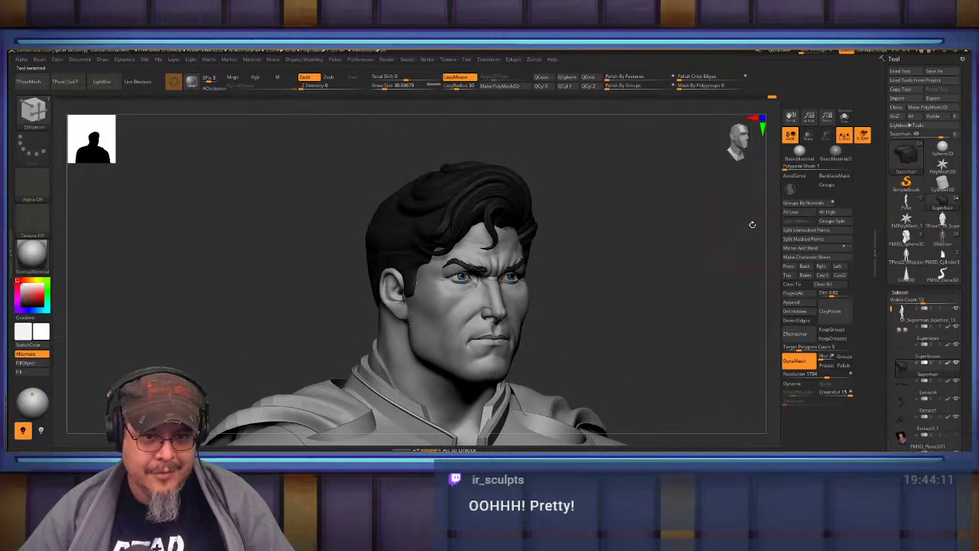
Load the Sphere3D primitive, convert it to a PolyMesh3D and frame it from the front.
left_click(942, 148)
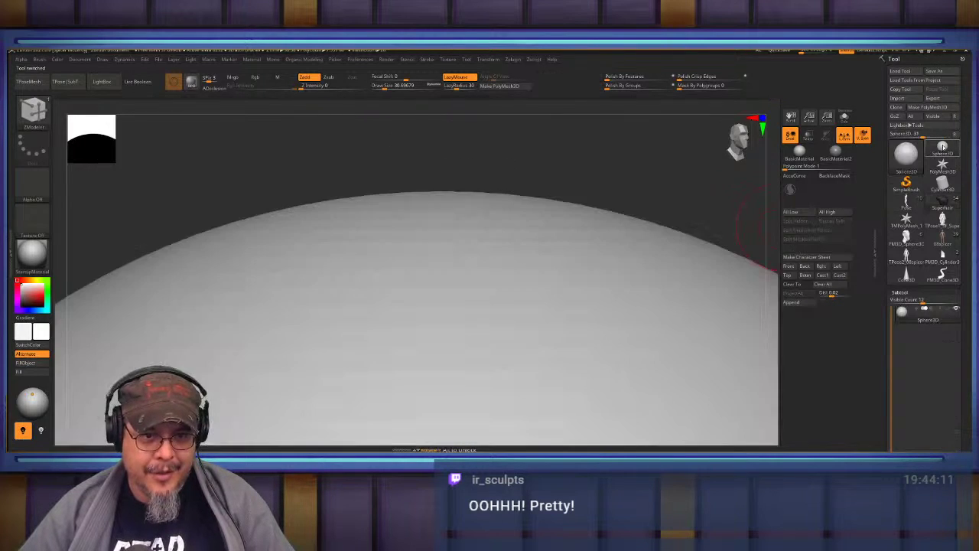
left_click(505, 87)
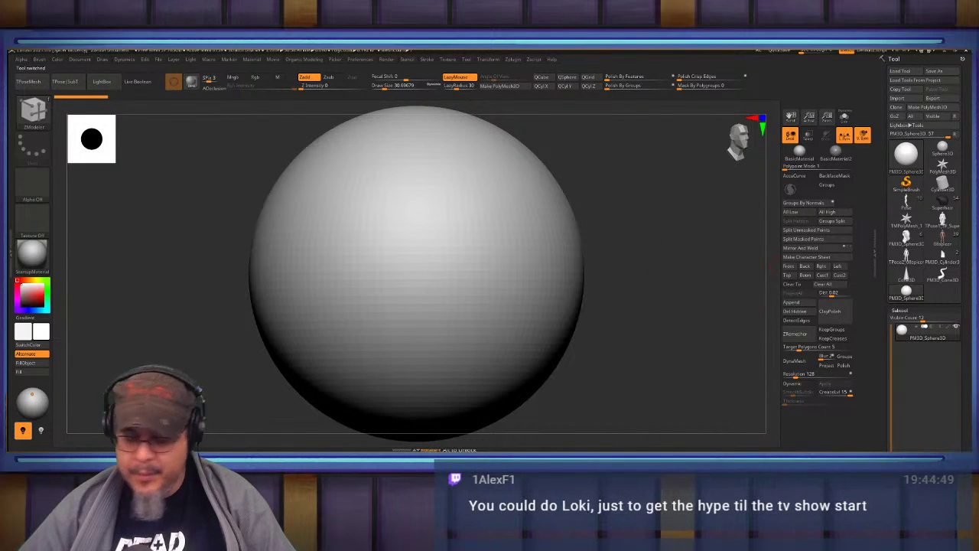
left_click_drag(648, 325, 612, 295, "shift")
left_click_drag(543, 291, 626, 350, "alt")
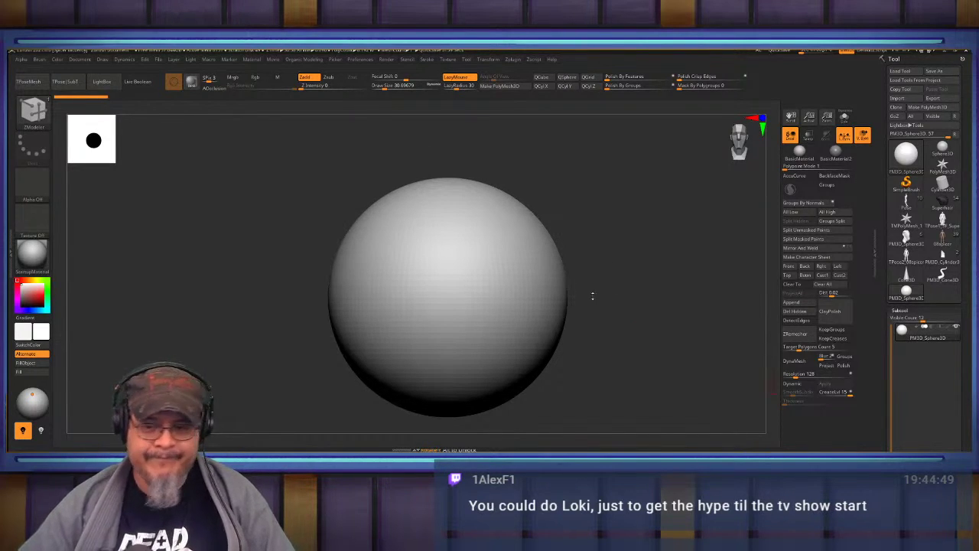
key("alt+Tab")
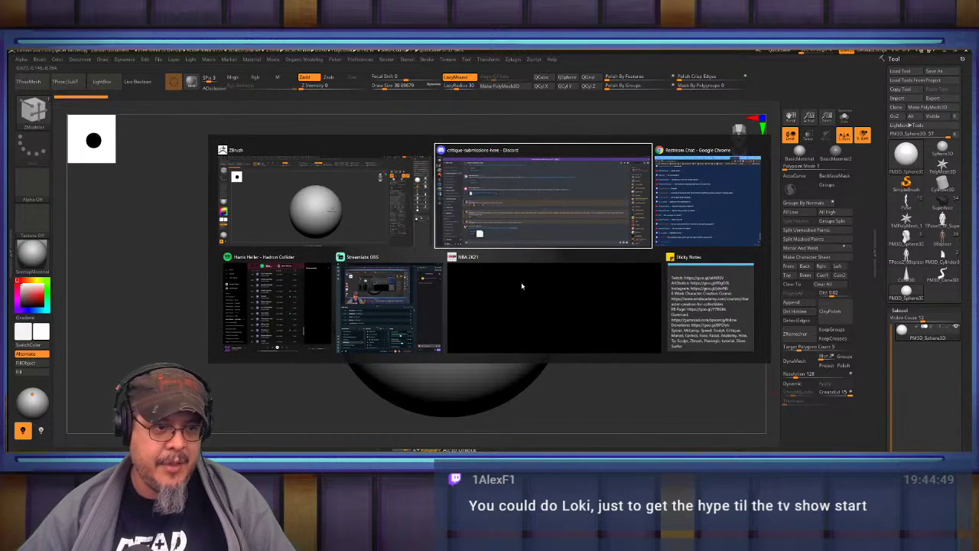
key("Escape")
key("alt+Tab")
key("alt+Tab")
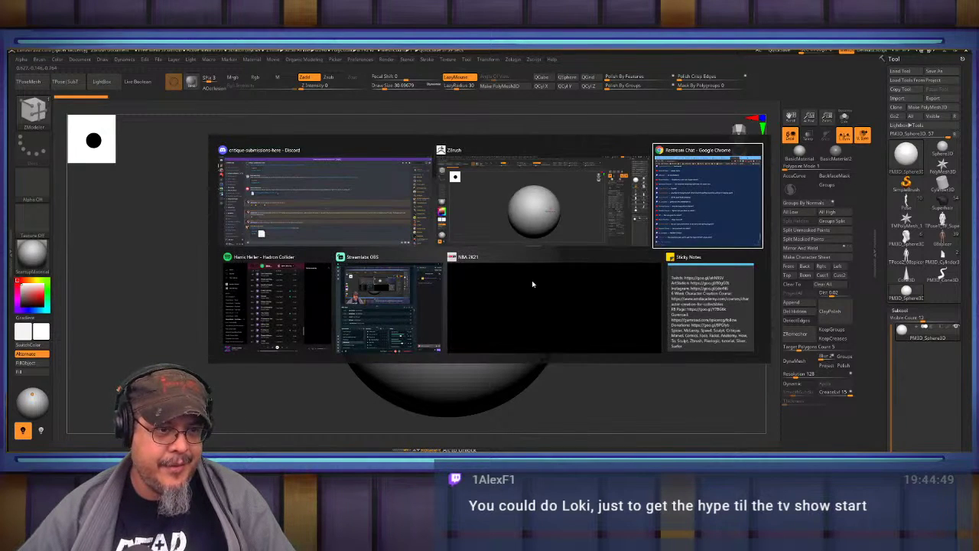
key("Escape")
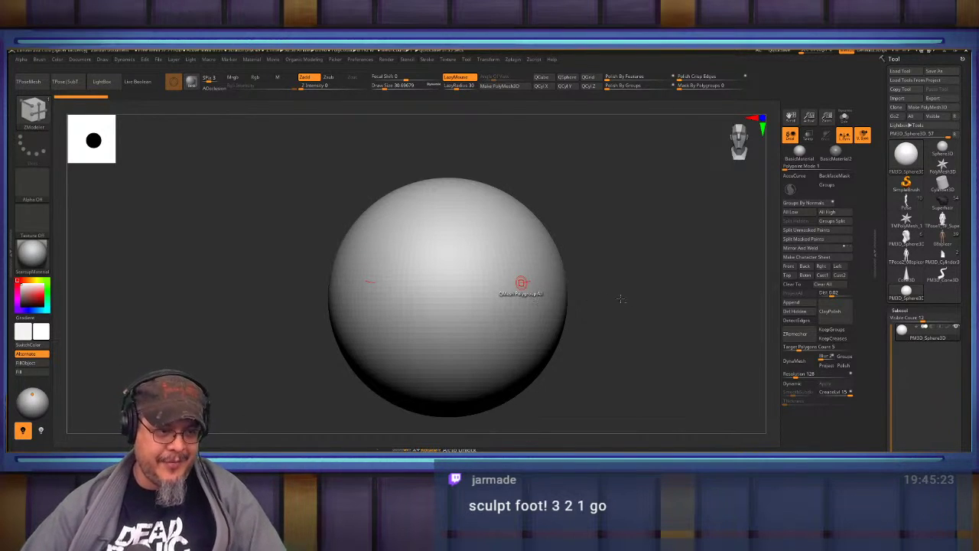
Switch to the ClayBuildup brush and turn the sphere into a DynaMesh at resolution 128.
left_click_drag(637, 365, 625, 389, "alt")
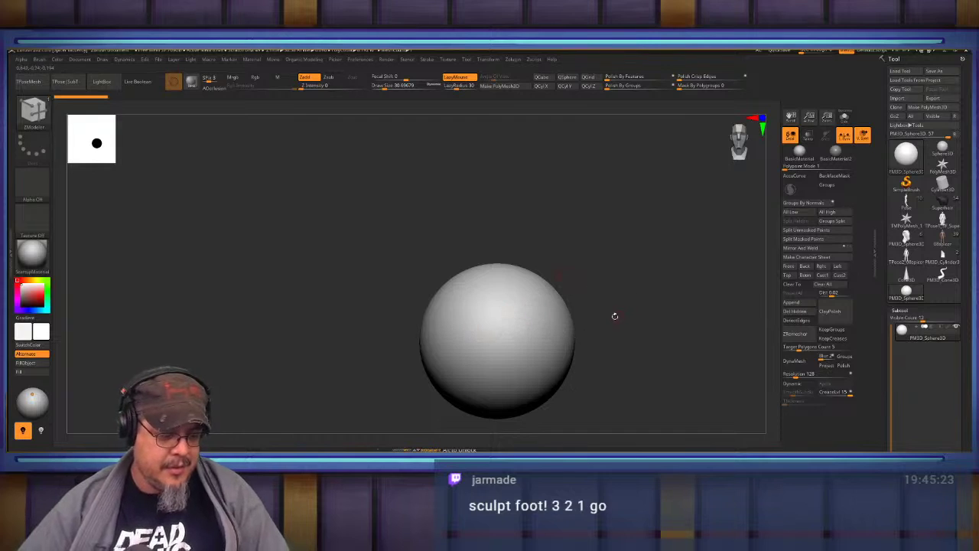
key("b")
key("c")
key("b")
mouse_move(623, 339)
left_mouse_down("alt")
mouse_move(634, 313)
mouse_move(655, 349)
left_mouse_up("alt")
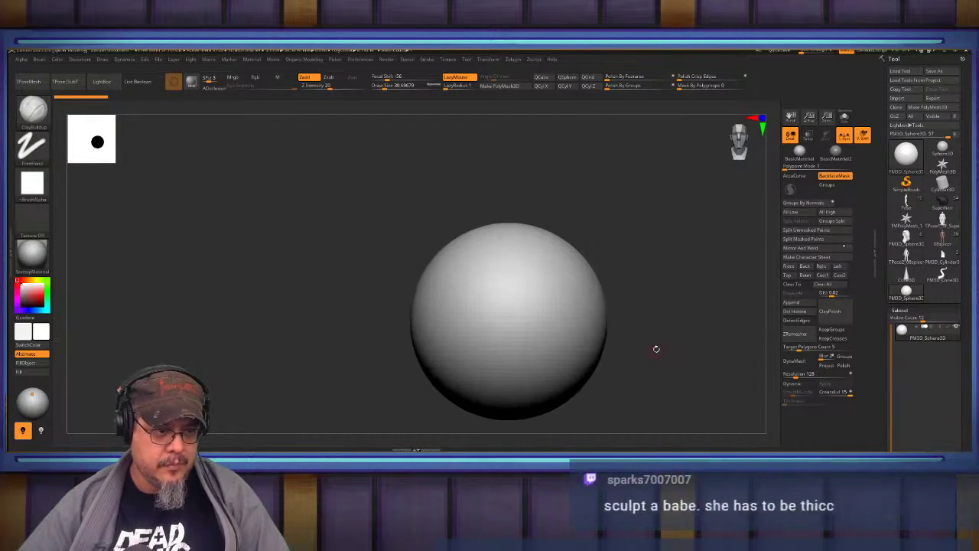
left_click(801, 362)
left_click_drag(669, 365, 681, 329, "alt")
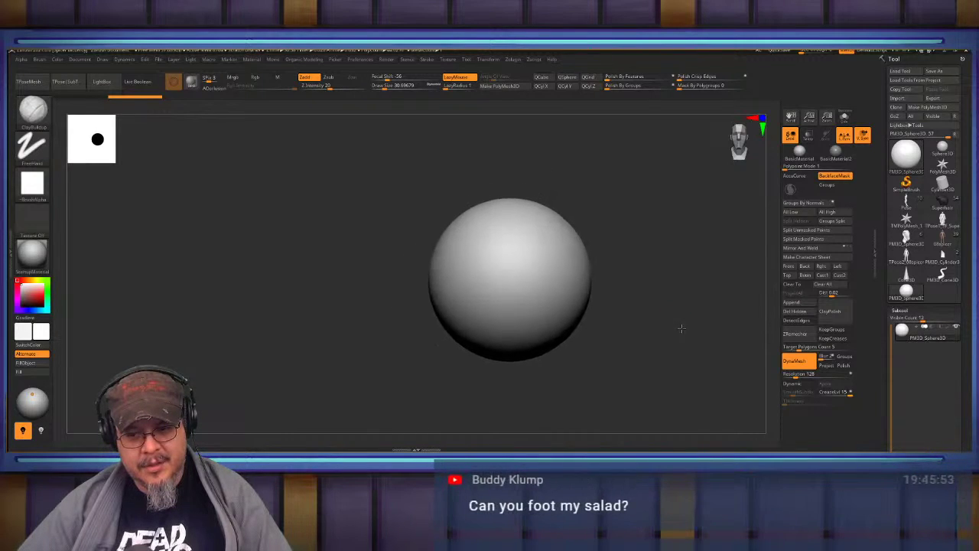
left_click_drag(689, 333, 709, 332)
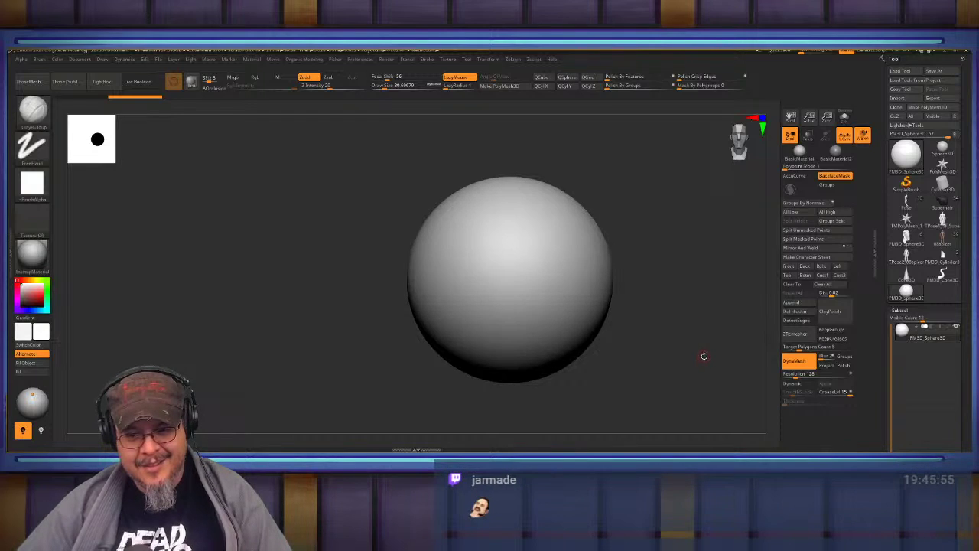
scroll(707, 357, "down", 3)
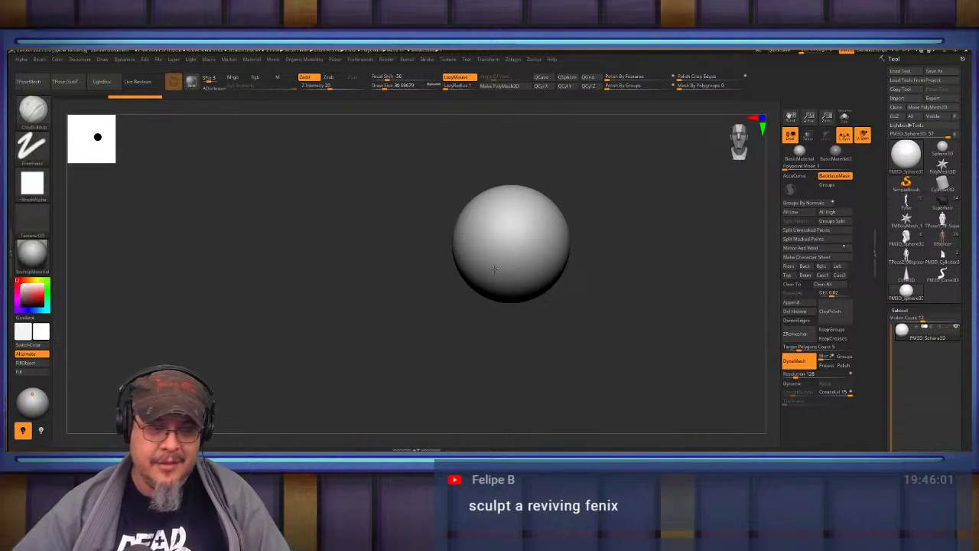
Switch to the Move brush with a draw size of about 311 for reshaping the DynaMesh sphere.
scroll(665, 311, "up", 3)
mouse_move(698, 319)
left_mouse_down("alt")
mouse_move(647, 326)
mouse_move(673, 267)
mouse_move(691, 293)
mouse_move(687, 317)
left_mouse_up("alt")
key("s")
mouse_move(681, 282)
left_mouse_down()
mouse_move(695, 282)
mouse_move(697, 256)
mouse_move(709, 284)
left_mouse_up()
key("b")
key("m")
key("v")
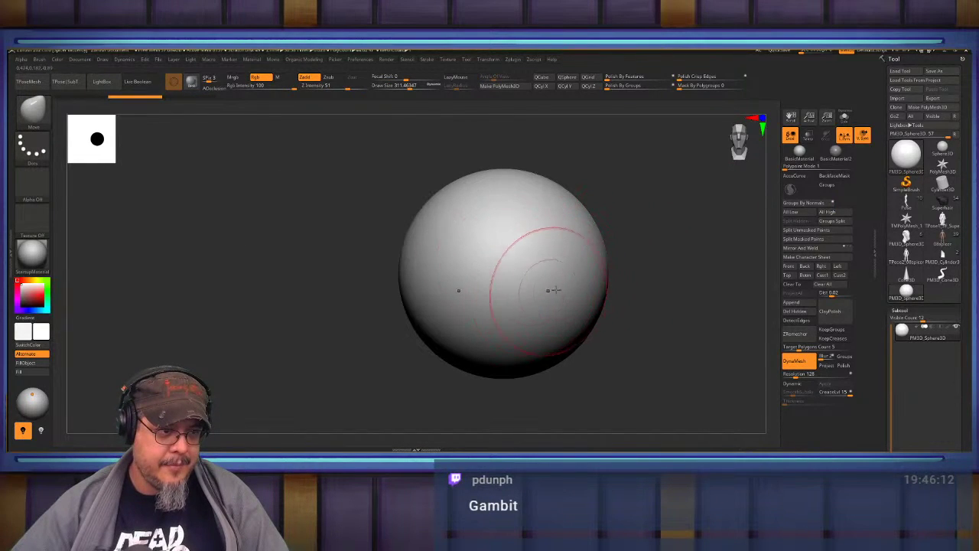
Pull two arms and two legs out of the sphere symmetrically, spreading the legs and smoothing where they join.
left_click_drag(603, 249, 725, 236)
left_click_drag(667, 338, 746, 242, "alt")
left_click_drag(623, 270, 647, 415)
left_click_drag(583, 309, 584, 267)
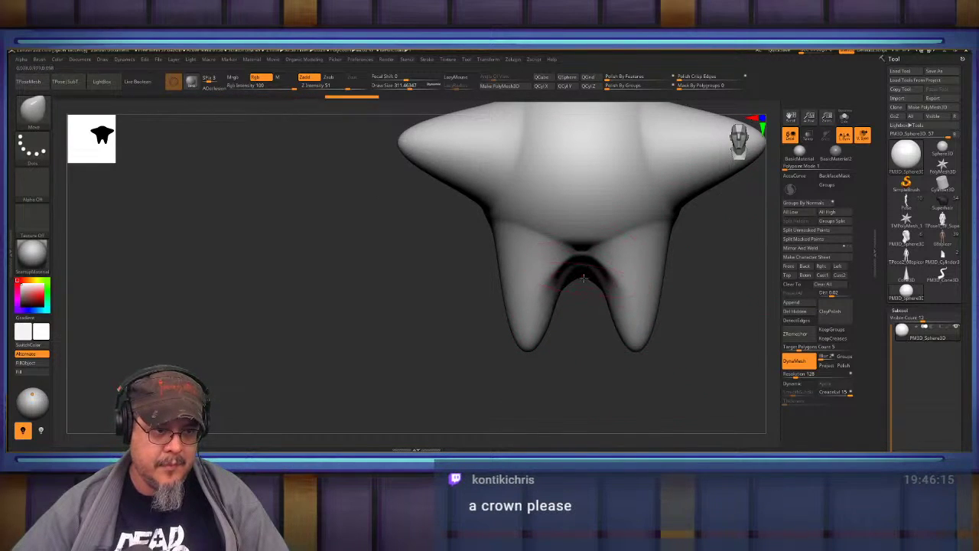
left_click_drag(629, 337, 693, 360)
left_click_drag(681, 304, 646, 303, "shift")
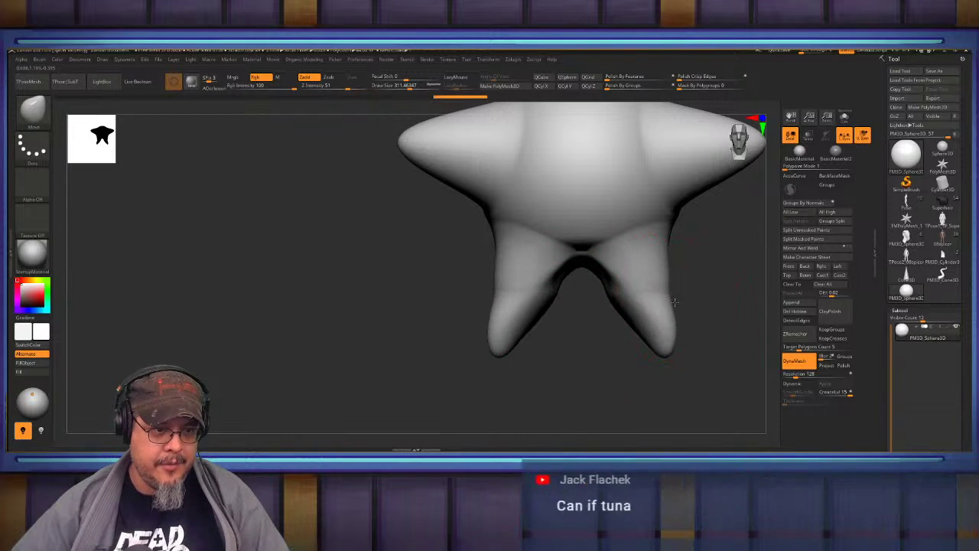
left_click_drag(555, 267, 541, 315, "shift")
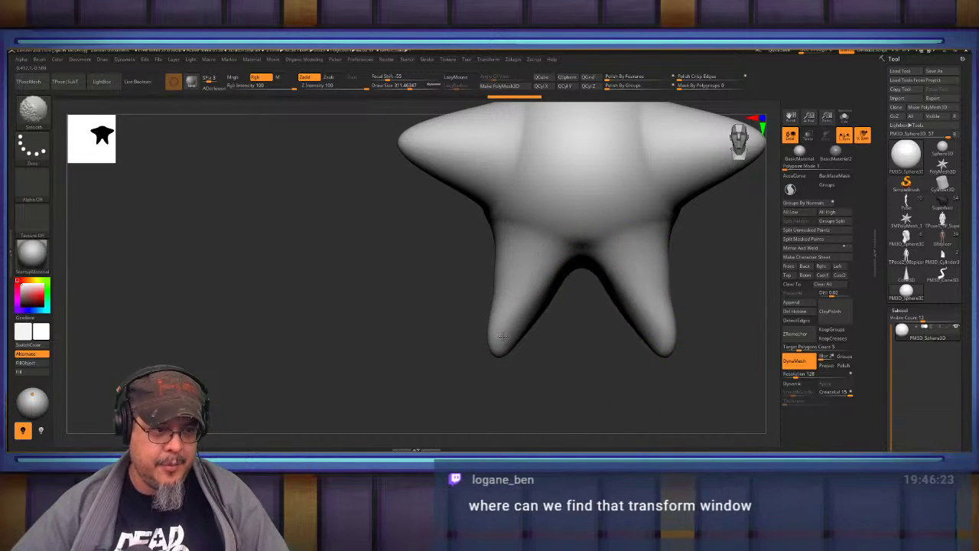
Pull the top of the form up into a tall point to complete the five-pointed star.
left_click_drag(389, 227, 350, 381, "alt")
left_click_drag(551, 227, 544, 132)
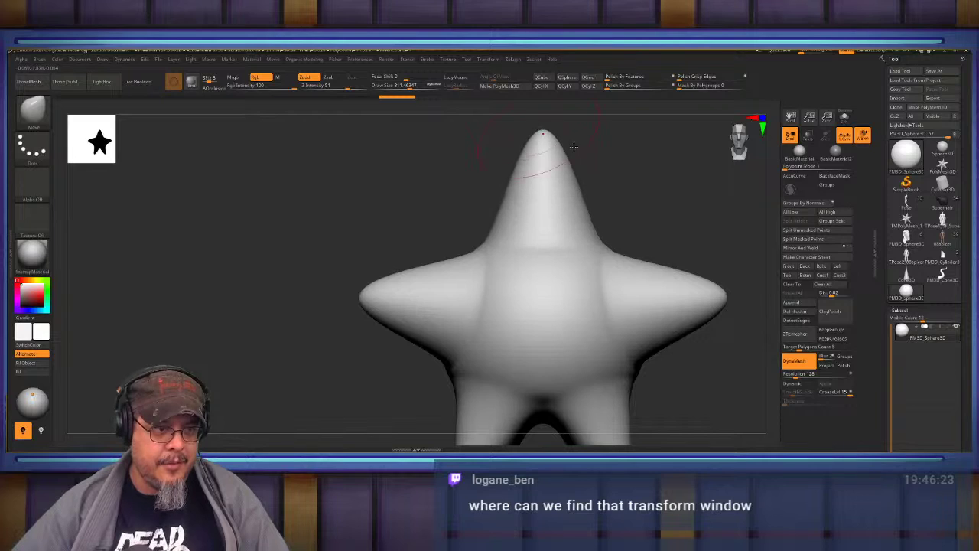
mouse_move(664, 200)
left_mouse_down("alt")
mouse_move(467, 188)
mouse_move(648, 217)
mouse_move(636, 234)
mouse_move(651, 225)
mouse_move(664, 299)
mouse_move(699, 358)
left_mouse_up("alt")
mouse_move(670, 247)
left_mouse_down("alt")
mouse_move(676, 211)
mouse_move(698, 256)
left_mouse_up("alt")
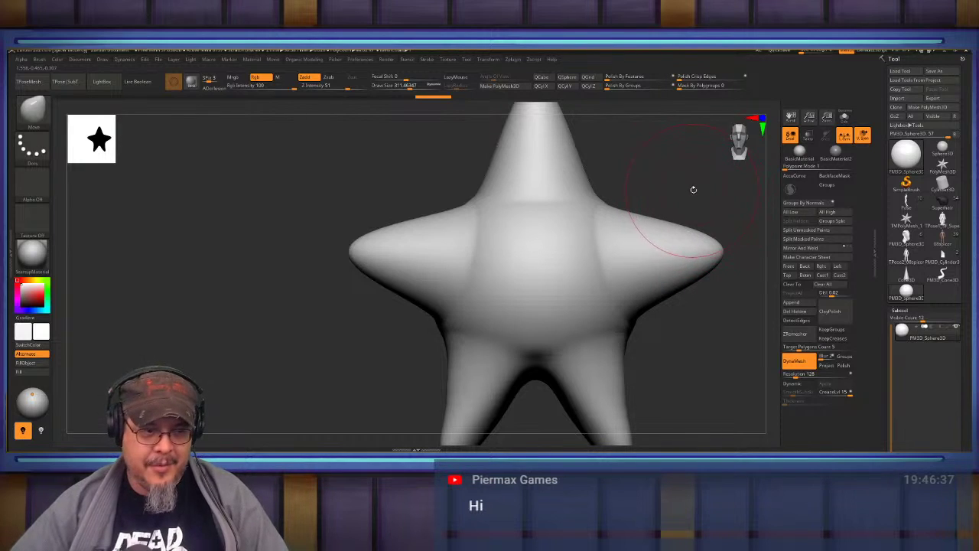
mouse_move(693, 190)
left_mouse_down()
mouse_move(636, 215)
mouse_move(672, 287)
mouse_move(693, 234)
mouse_move(682, 247)
mouse_move(650, 229)
mouse_move(681, 236)
mouse_move(674, 203)
mouse_move(655, 223)
mouse_move(672, 299)
mouse_move(640, 175)
left_mouse_up()
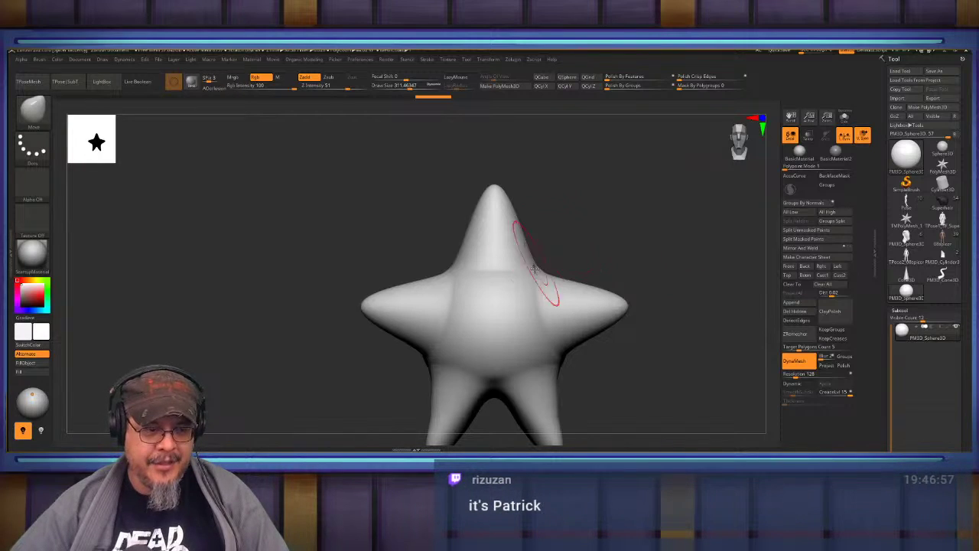
Undo all the star shaping back to the plain sphere.
left_click_drag(578, 251, 647, 245)
key("ctrl+z")
key("ctrl+z")
key("ctrl+z")
key("ctrl+z")
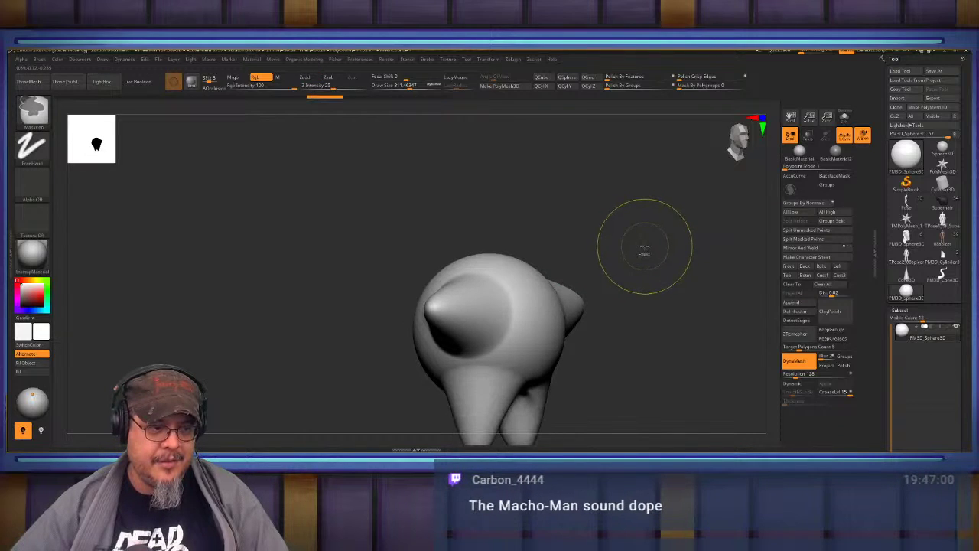
key("ctrl+z")
key("ctrl+z")
key("ctrl+z")
key("ctrl+z")
key("ctrl+z")
key("ctrl+z")
key("ctrl+z")
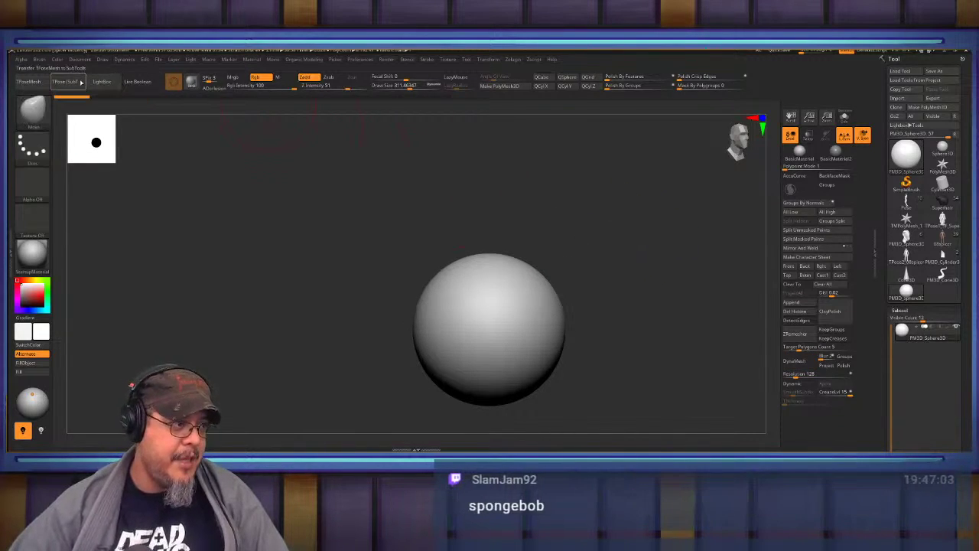
Switch to the Superman tool and save it over the existing SF_Superman_Injustice_13 file.
left_click(102, 81)
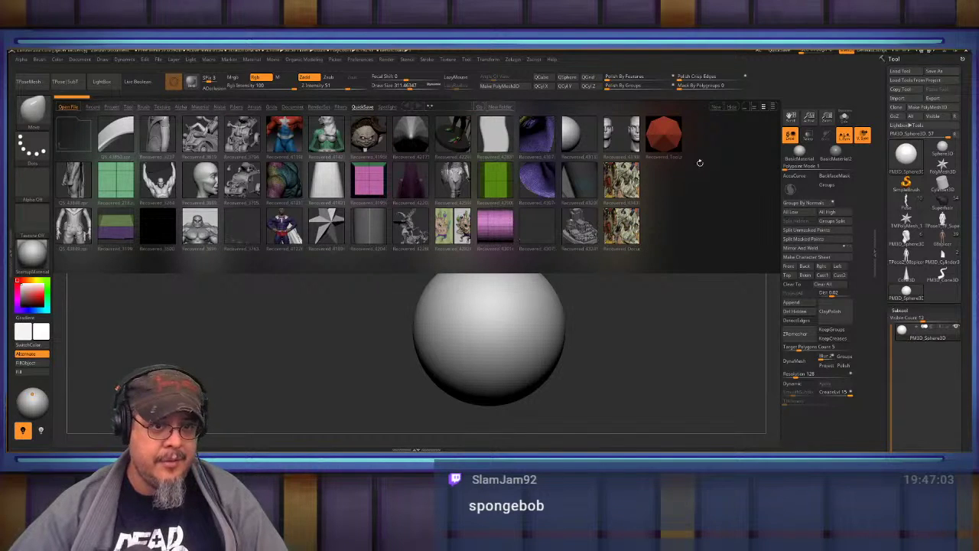
left_click(942, 201)
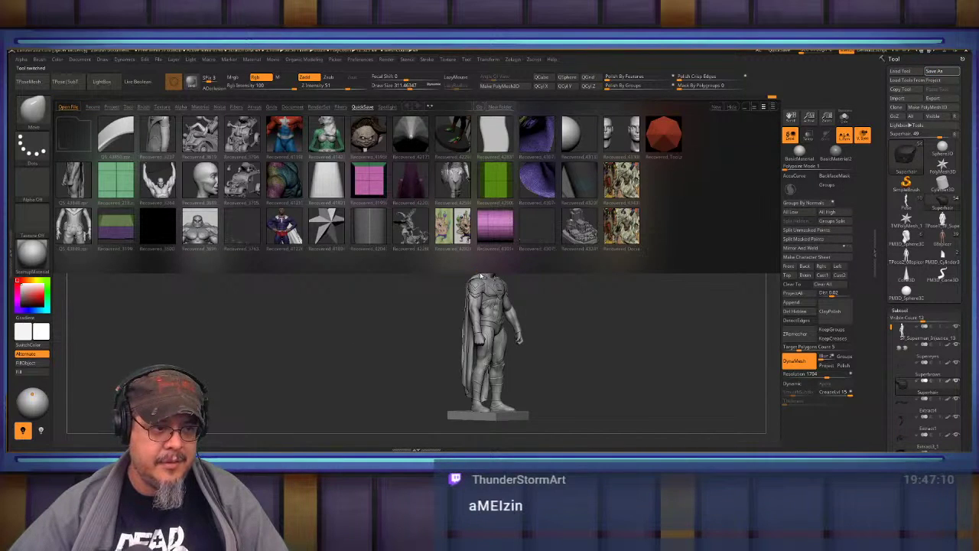
key("ctrl+s")
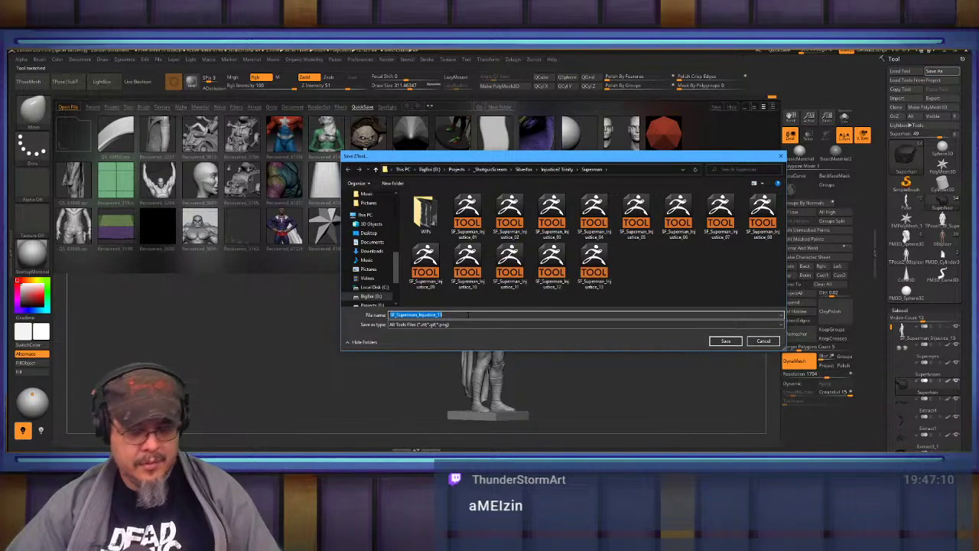
key("Return")
left_click(510, 253)
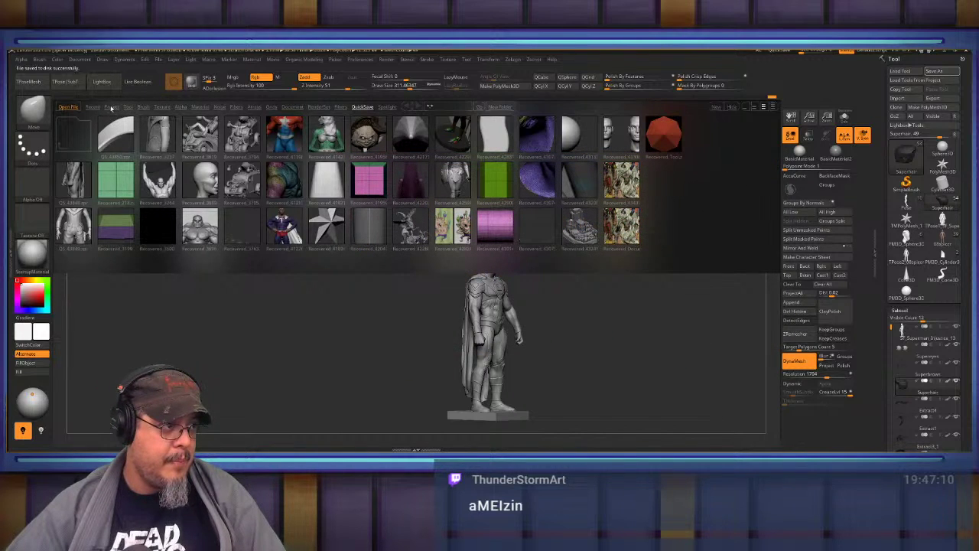
Open the Mannequin.ZPR project from LightBox's mannequin projects without saving changes to the current project.
left_click(111, 108)
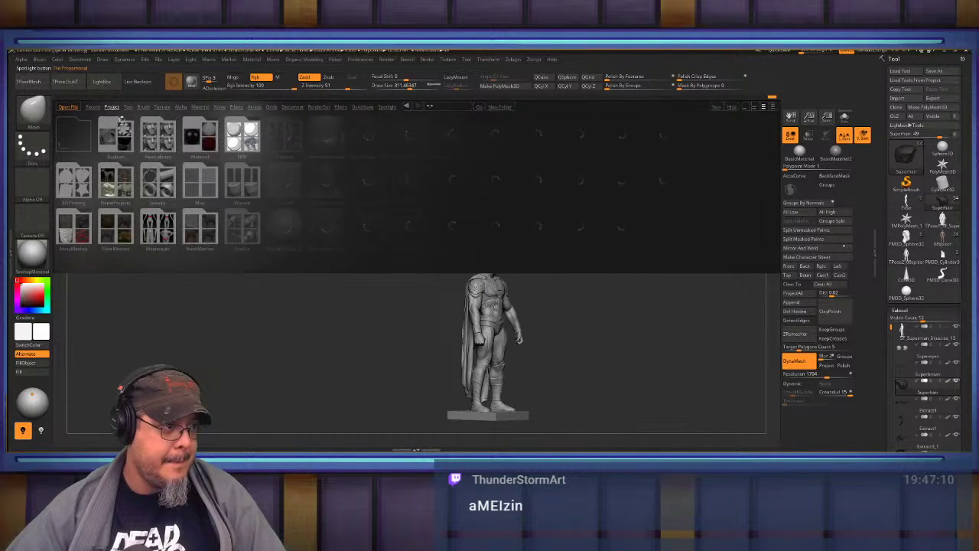
double_click(156, 227)
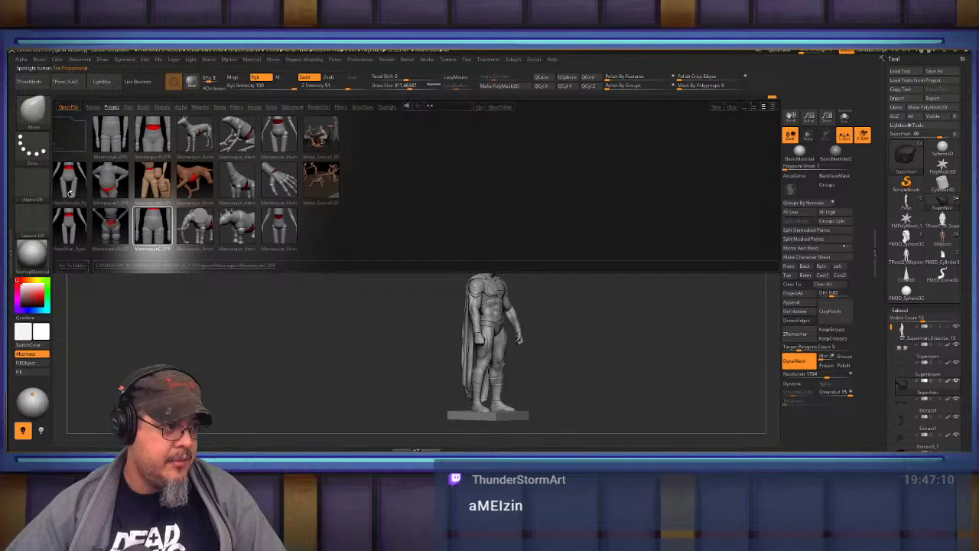
left_click(400, 179)
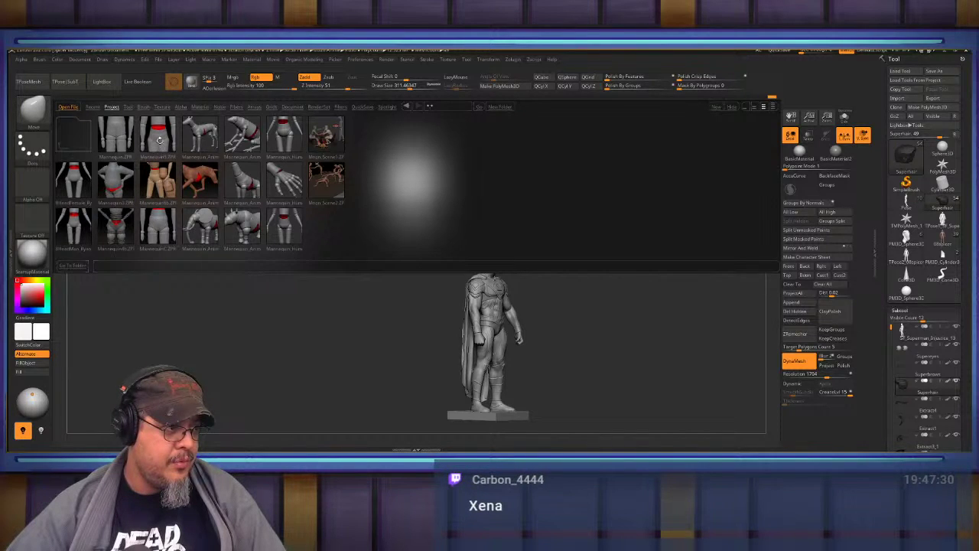
left_click(121, 139)
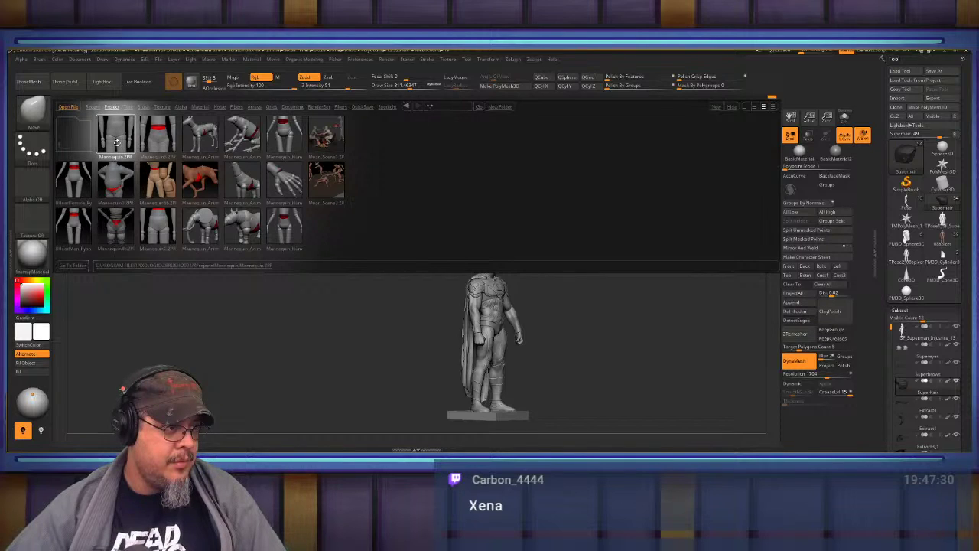
double_click(117, 142)
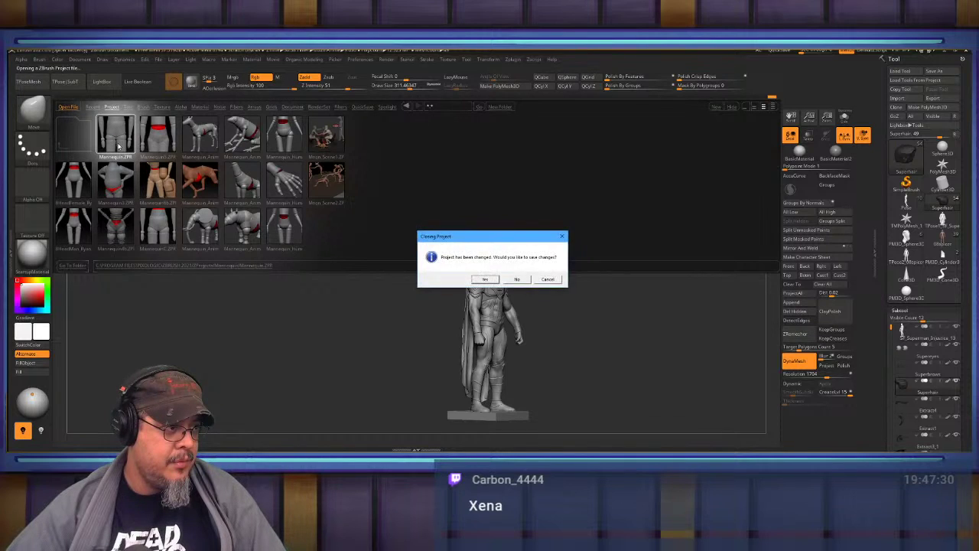
left_click(518, 280)
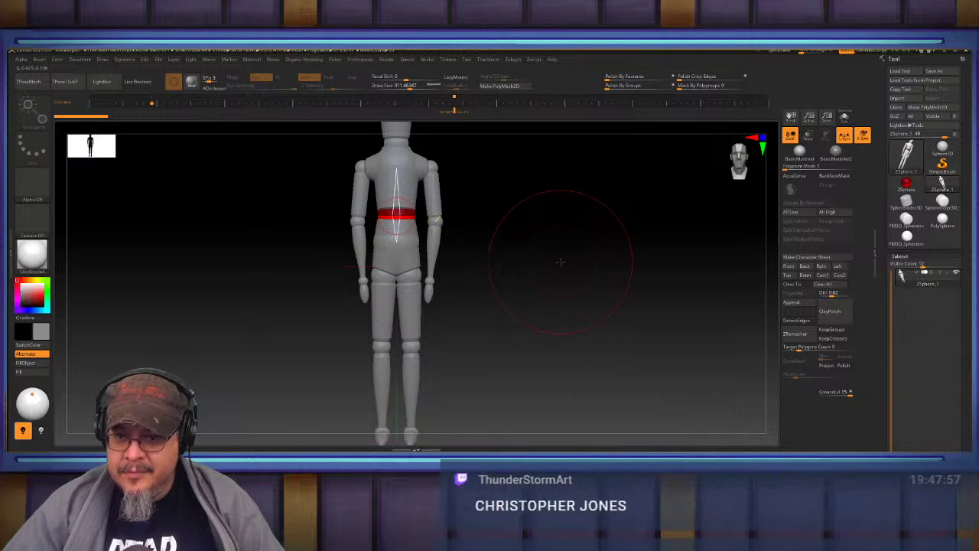
Raise the mannequin's left arm outward above shoulder height and swing its right arm slightly away from the body.
left_click_drag(510, 212, 546, 183)
left_click_drag(499, 220, 499, 210)
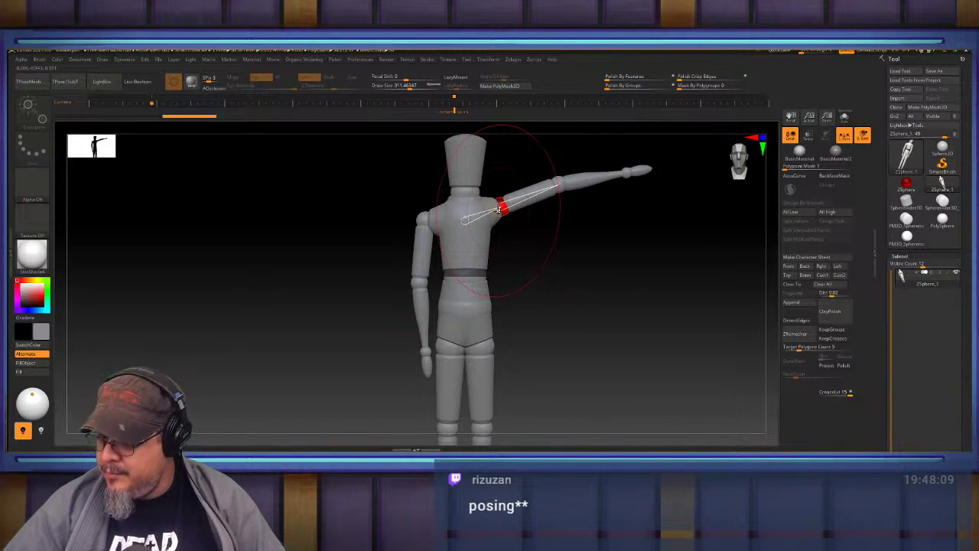
left_click_drag(551, 252, 588, 246, "alt")
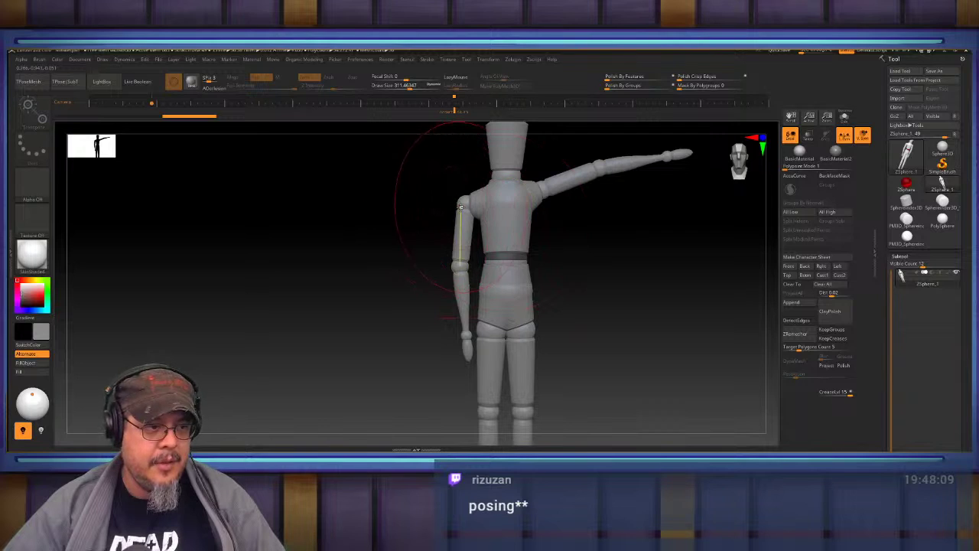
left_click_drag(461, 207, 437, 193)
Adjust the mannequin's upper body slightly around the waist joint and return to a front view.
left_click_drag(601, 238, 535, 247)
left_click(452, 262)
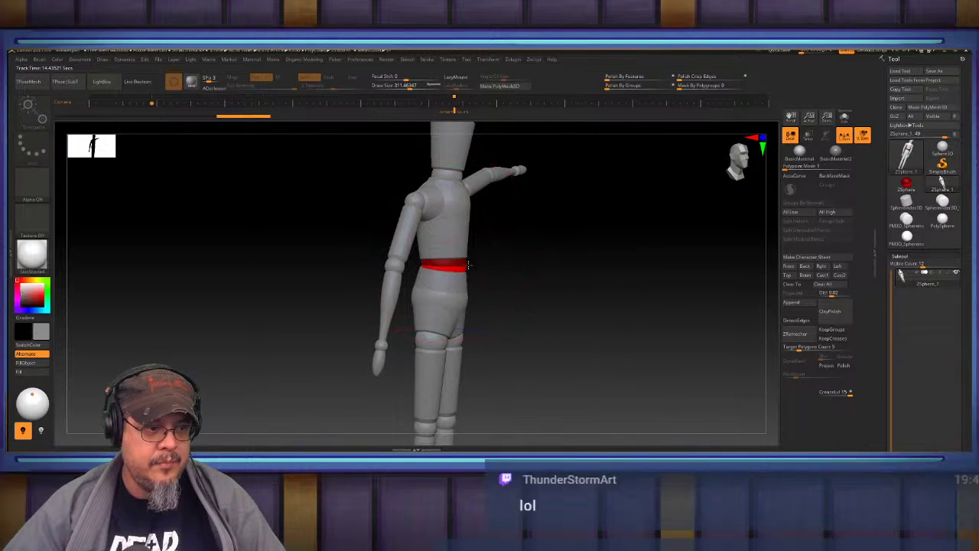
left_click_drag(454, 205, 447, 205)
left_click(454, 265)
left_click_drag(445, 289, 487, 210)
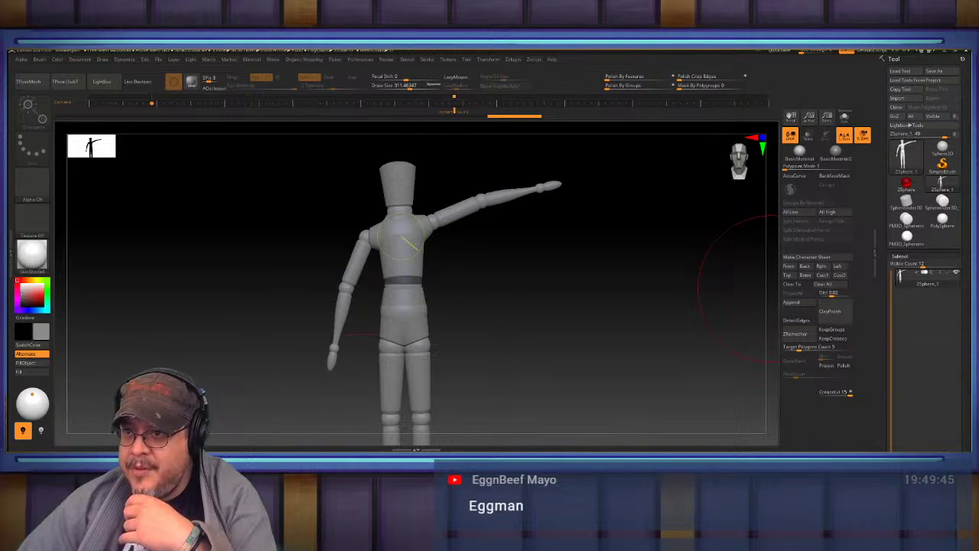
Launch PureRef alongside the browser's dancer photo and clear the Superman reference from its board.
left_click_drag(970, 77, 581, 75)
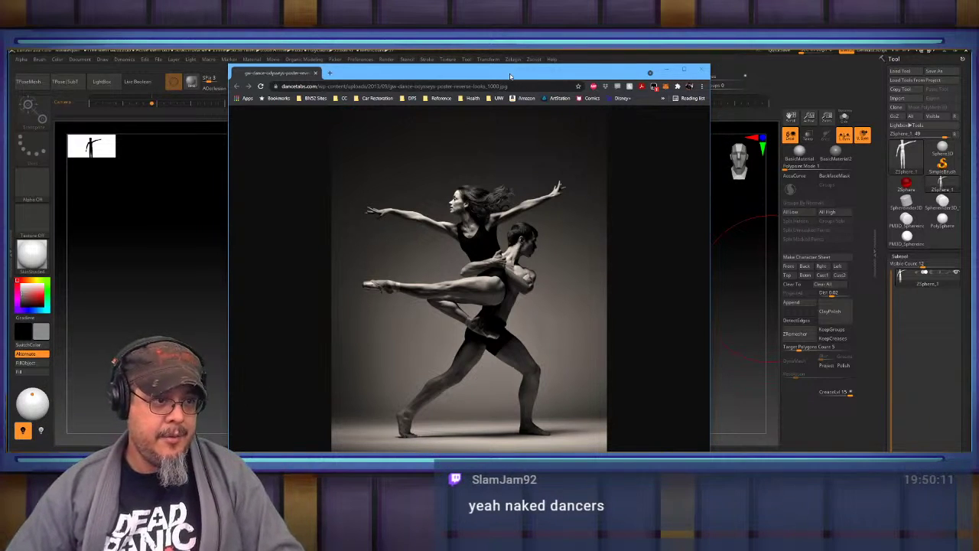
key("super")
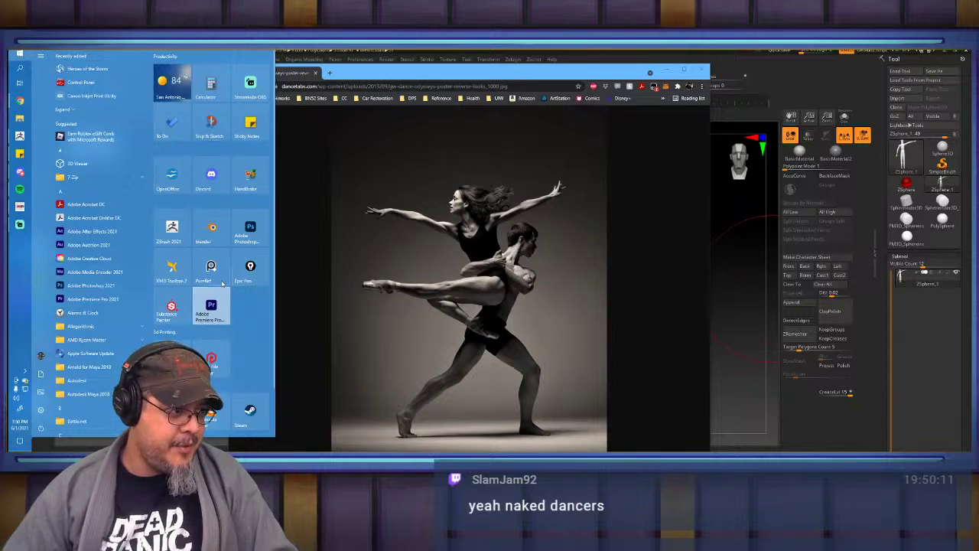
left_click(216, 271)
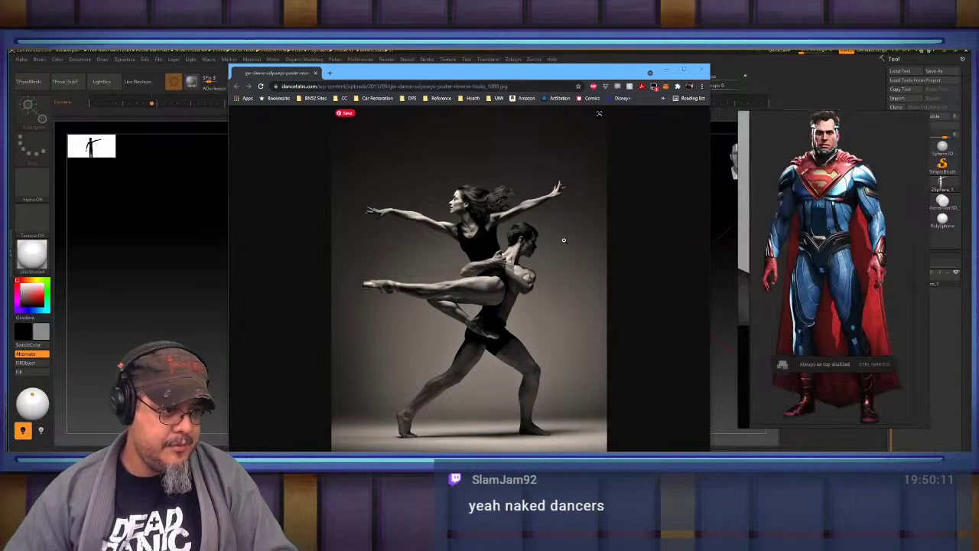
key("alt+Tab")
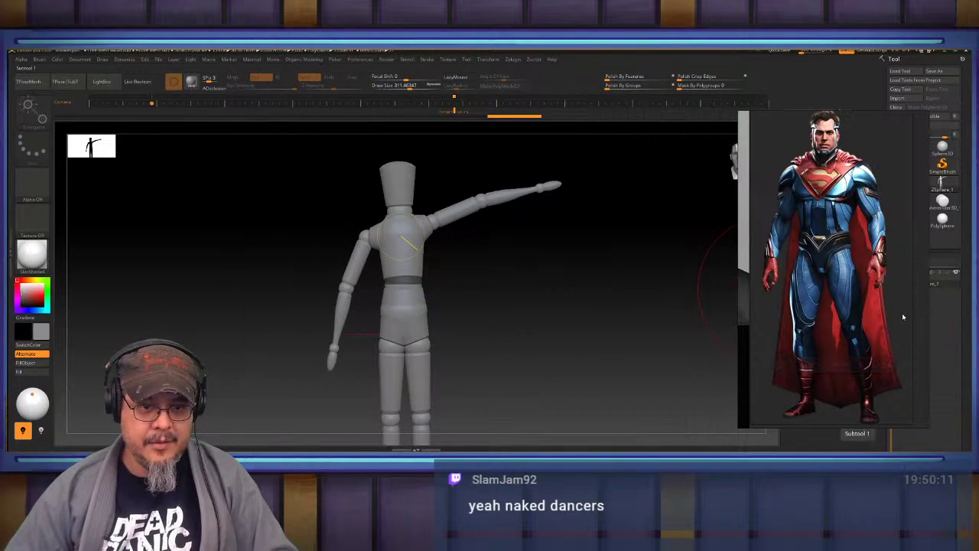
right_click(902, 313)
left_click(925, 297)
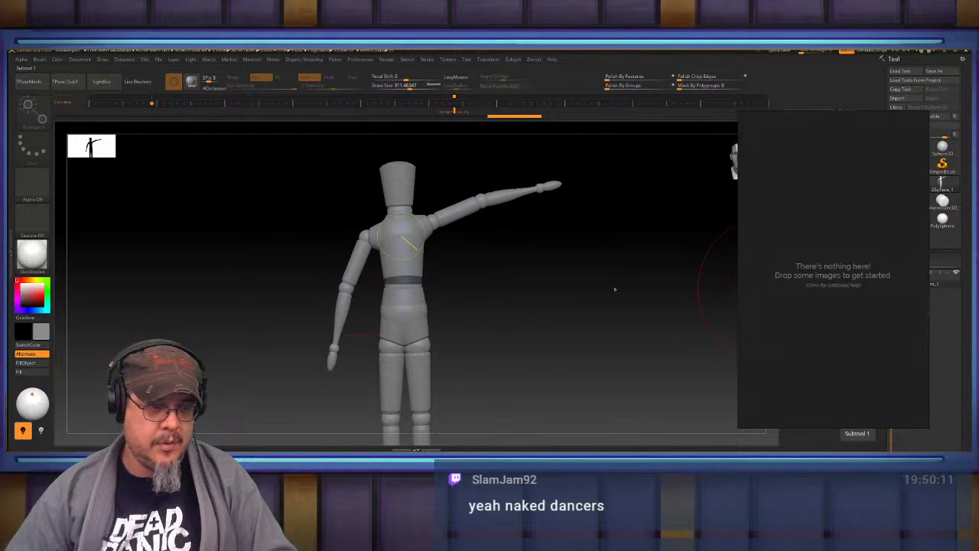
Add the dancer photo to the PureRef board, close the browser and place the reference beside the mannequin.
key("alt+Tab")
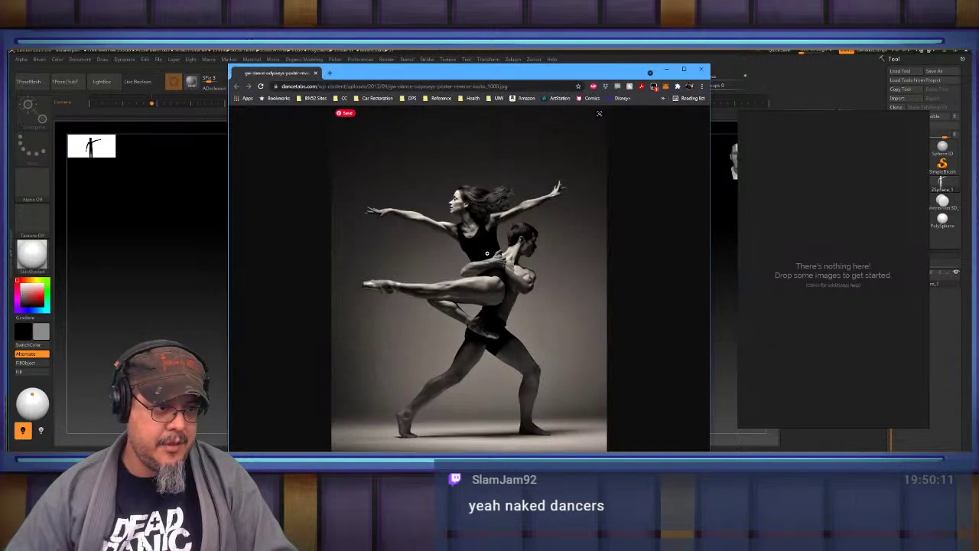
left_click_drag(775, 300, 822, 292)
left_click(701, 69)
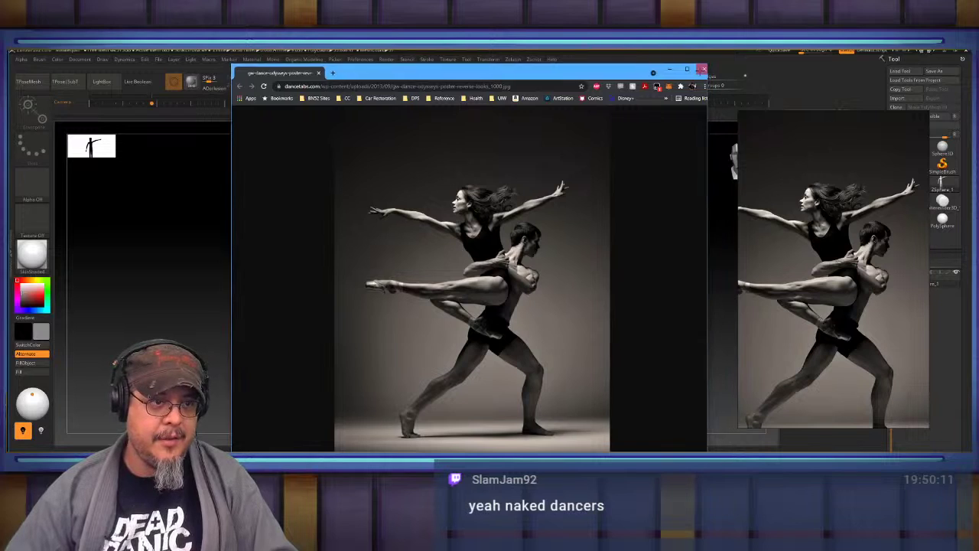
right_click_drag(779, 274, 132, 295)
left_click(204, 298)
scroll(205, 297, "down", 5)
scroll(207, 297, "up", 3)
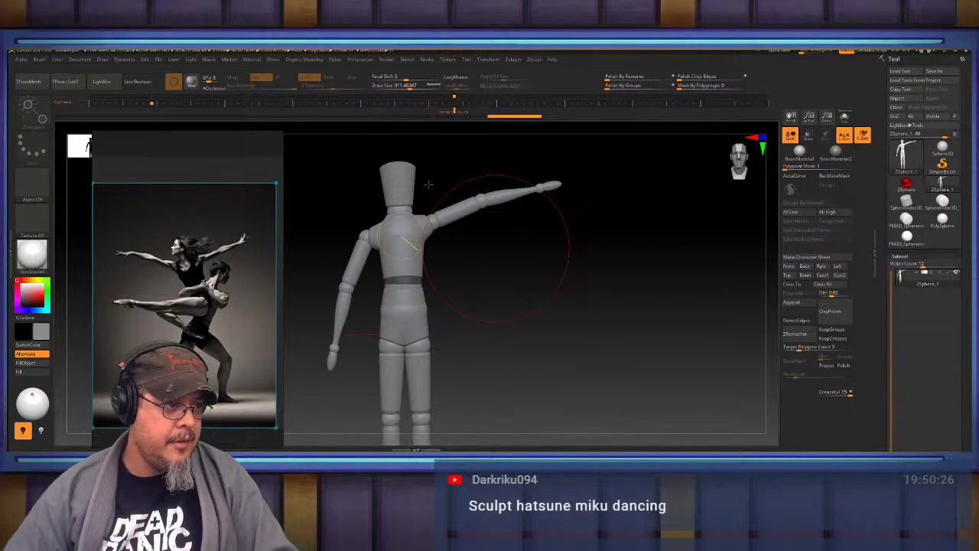
Raise the mannequin's right arm out to about shoulder height to match the dancer reference.
left_click_drag(551, 326, 691, 334, "alt")
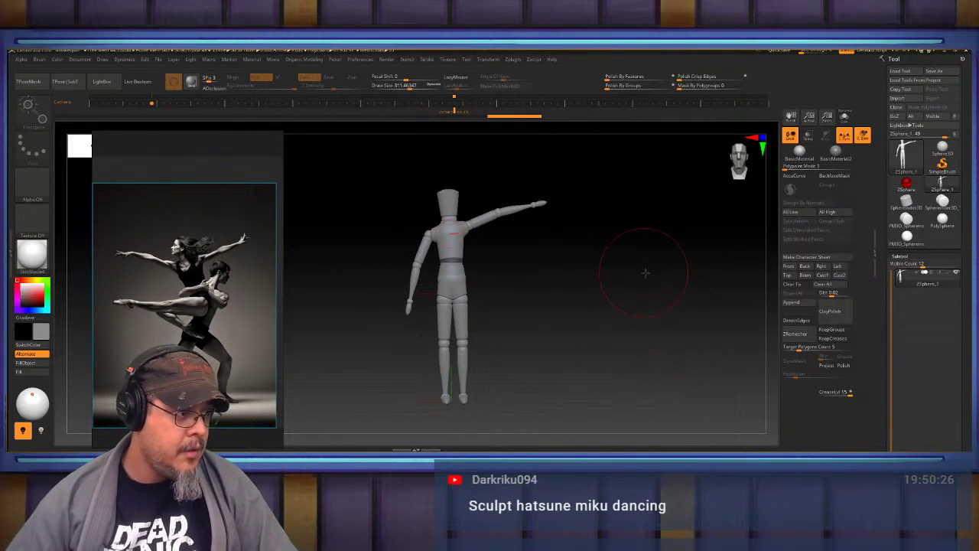
left_click_drag(645, 273, 723, 332, "alt")
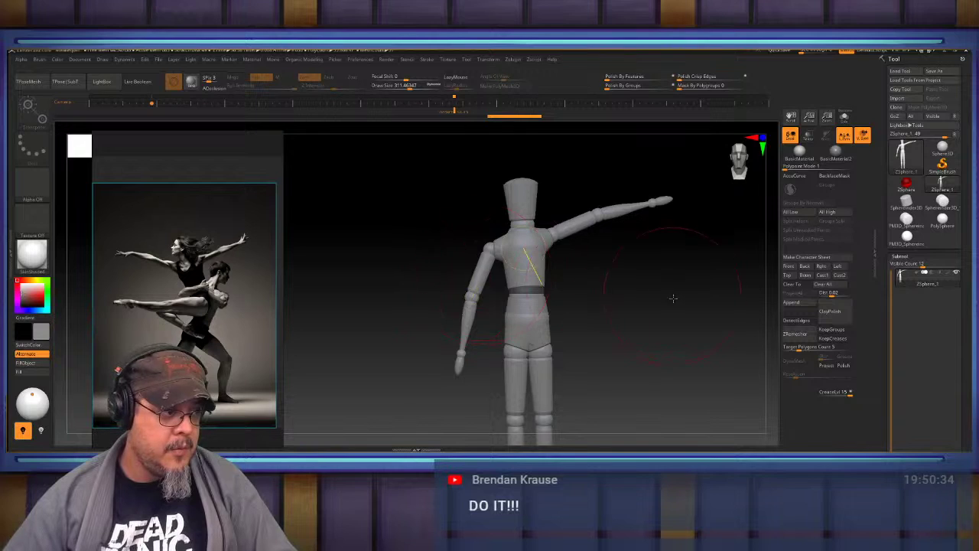
left_click_drag(480, 281, 452, 215)
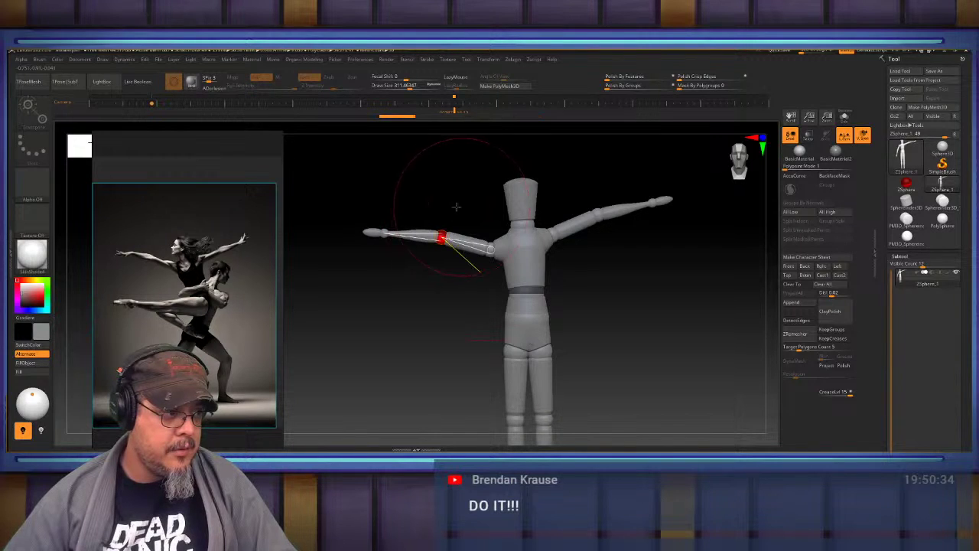
Rotate the mannequin's pelvis and adjust its legs apart to follow the dancer's lower-body pose.
left_click_drag(646, 299, 513, 251)
mouse_move(449, 243)
left_mouse_down()
mouse_move(433, 257)
mouse_move(451, 262)
left_mouse_up()
mouse_move(528, 241)
left_mouse_down()
mouse_move(569, 235)
mouse_move(452, 238)
left_mouse_up()
left_click_drag(435, 279, 422, 274)
left_click_drag(454, 247, 449, 248)
left_click_drag(546, 248, 484, 247)
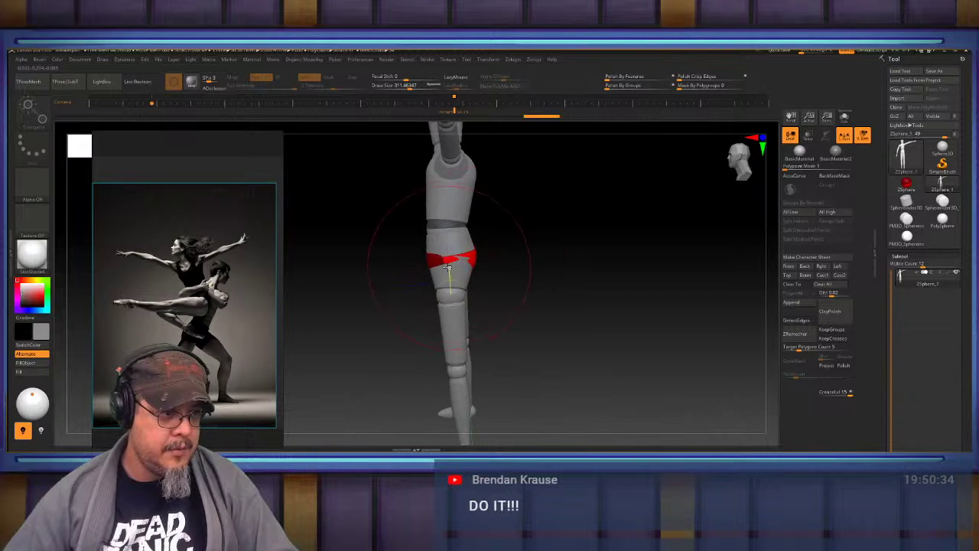
left_click_drag(448, 293, 446, 296)
left_click_drag(529, 238, 459, 241)
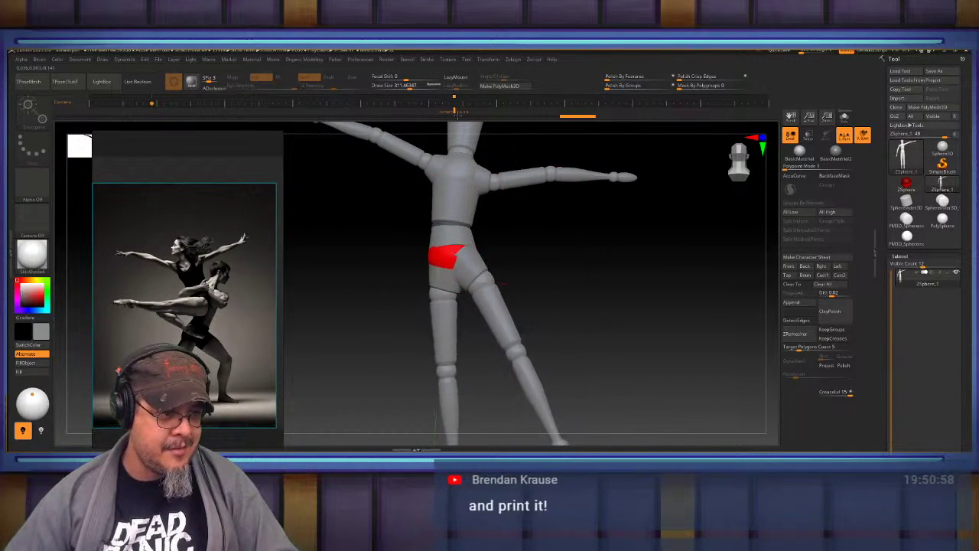
Raise the mannequin's leading leg to horizontal in front of the body and point its foot.
left_click_drag(459, 300, 605, 273)
left_click_drag(530, 295, 463, 220)
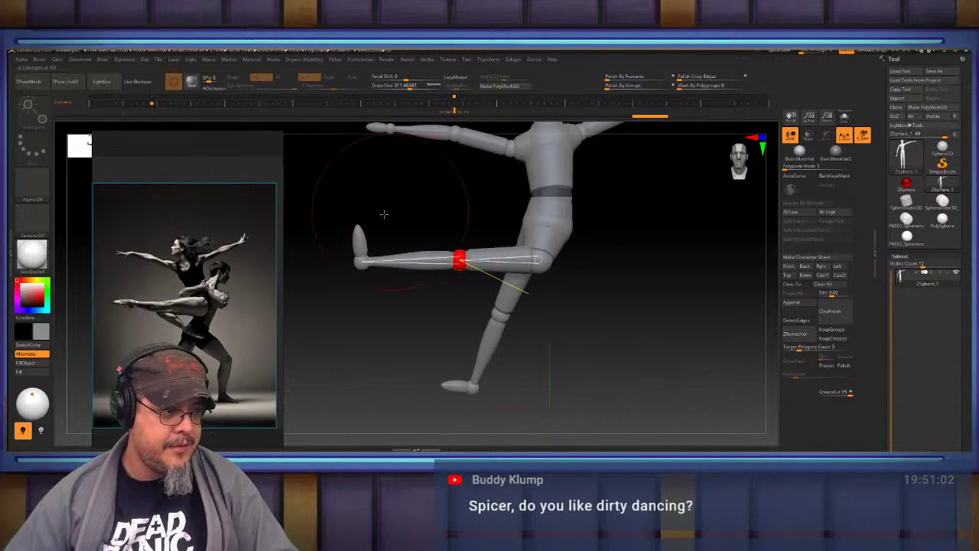
left_click_drag(358, 231, 321, 250)
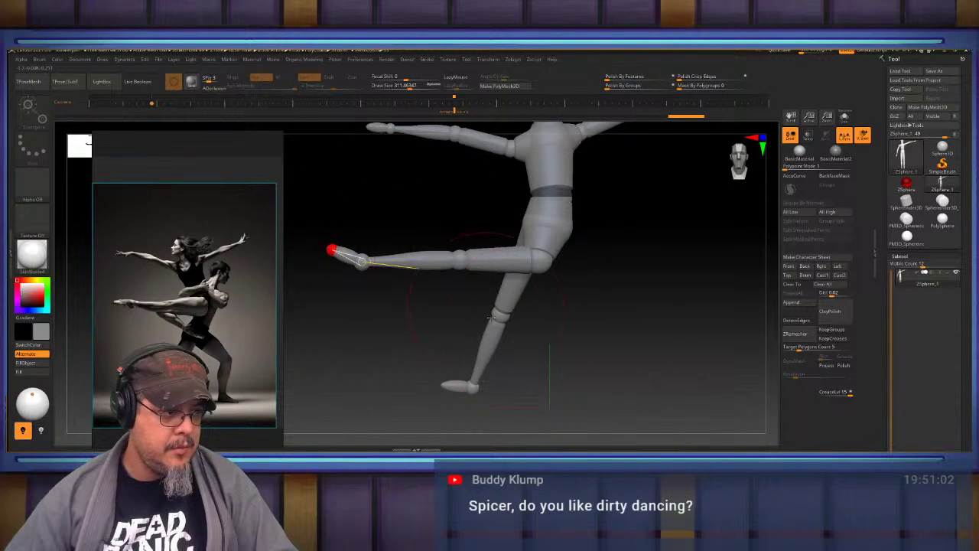
Bring the mannequin's other leg forward, fold it back at the knee beneath the raised leg and point its foot.
mouse_move(473, 380)
left_mouse_down()
mouse_move(549, 372)
mouse_move(586, 291)
mouse_move(544, 291)
mouse_move(513, 267)
mouse_move(539, 256)
left_mouse_up()
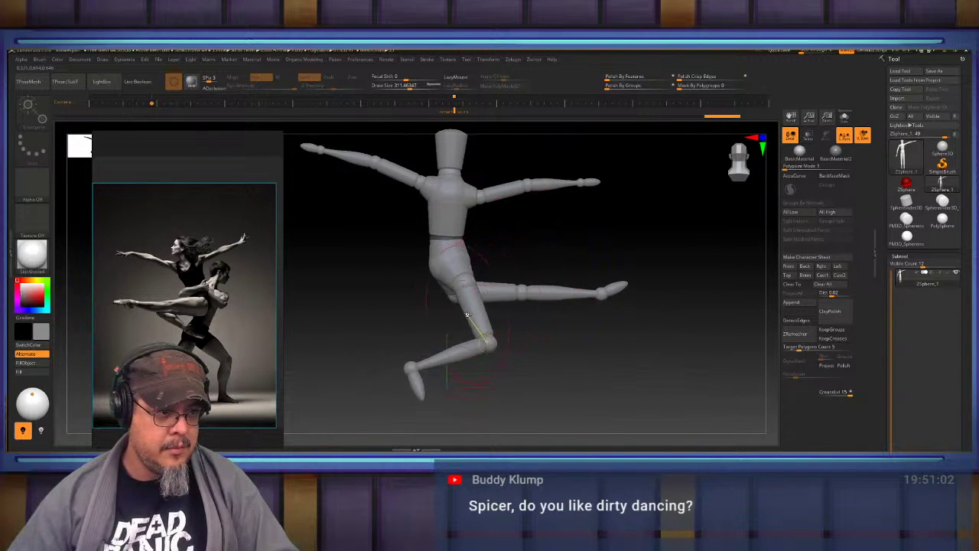
mouse_move(487, 343)
left_mouse_down()
mouse_move(508, 268)
mouse_move(589, 287)
mouse_move(613, 246)
left_mouse_up()
left_click_drag(417, 315, 482, 350)
left_click_drag(491, 256, 566, 253)
left_click_drag(662, 236, 597, 237)
left_click_drag(597, 237, 633, 217, "alt")
left_click_drag(516, 288, 543, 261)
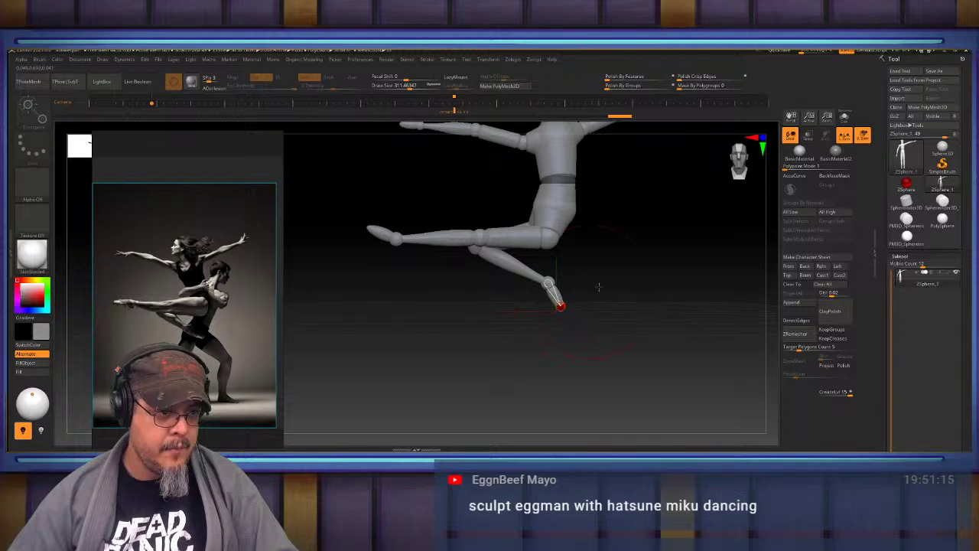
left_click_drag(599, 287, 579, 287)
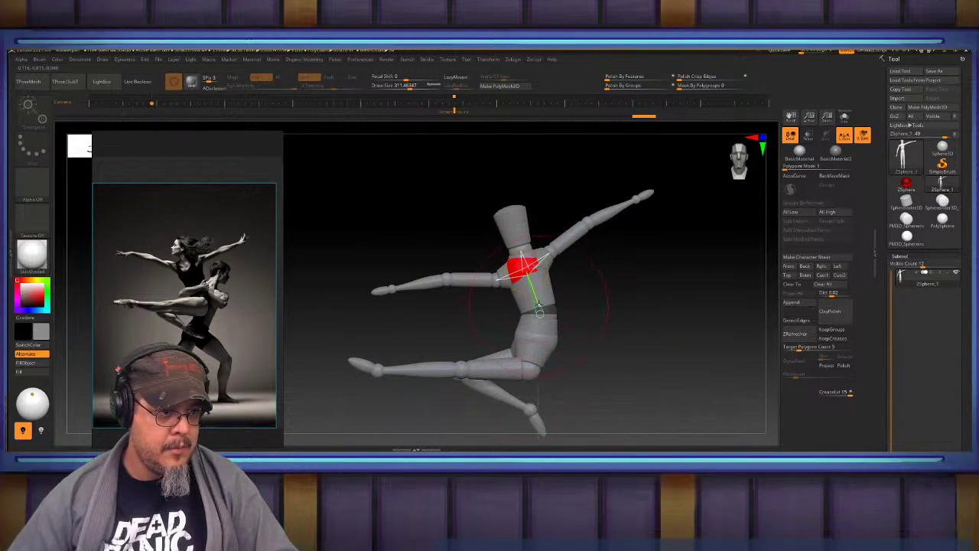
Rotate the mannequin's chest and waist so the torso leans and arches like the dancer's.
mouse_move(541, 317)
left_mouse_down()
mouse_move(557, 344)
mouse_move(555, 309)
mouse_move(610, 295)
mouse_move(535, 318)
left_mouse_up()
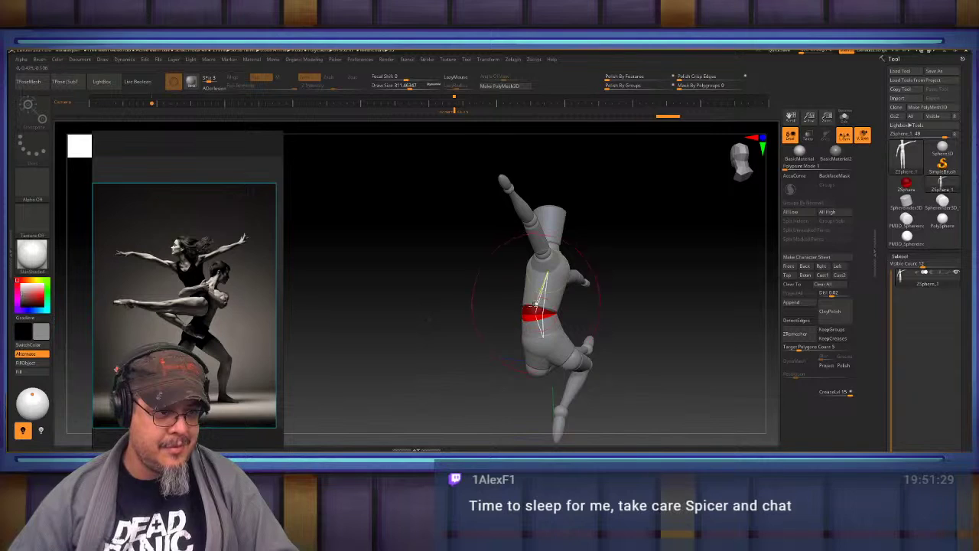
left_click_drag(546, 263, 537, 266)
left_click_drag(578, 292, 614, 285)
left_click_drag(545, 263, 604, 315)
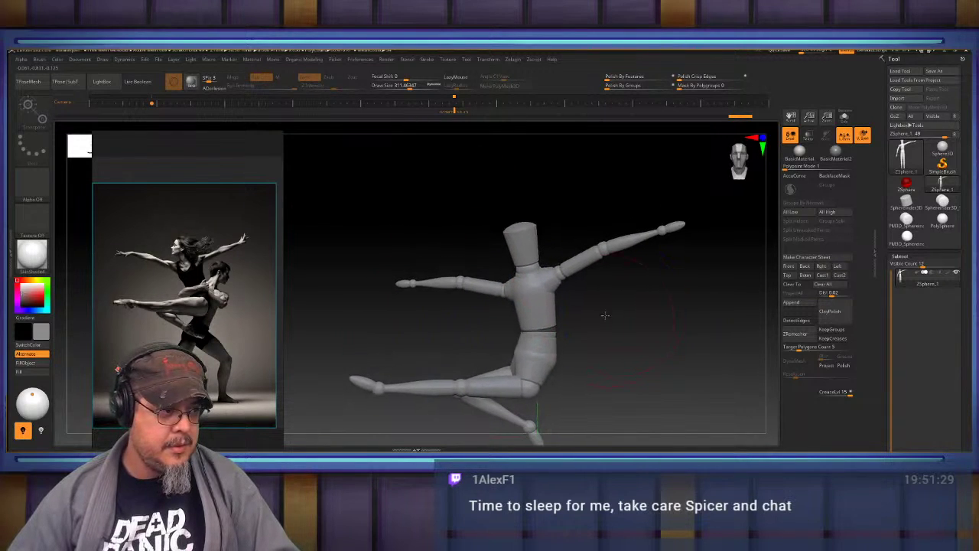
left_click(524, 284)
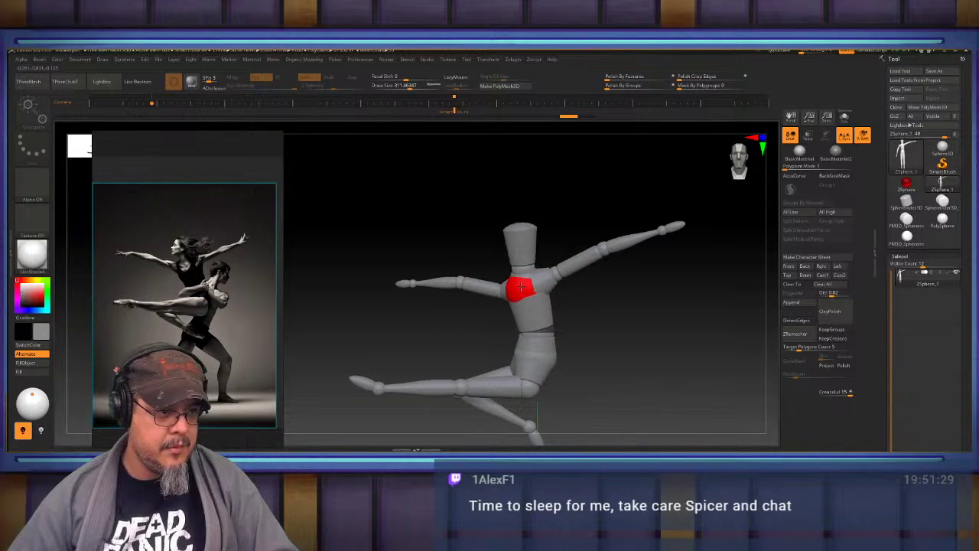
left_click_drag(585, 306, 575, 273)
Reduce Draw Size to 1 and angle the hand of the raised arm upward.
left_click_drag(638, 315, 573, 327, "alt")
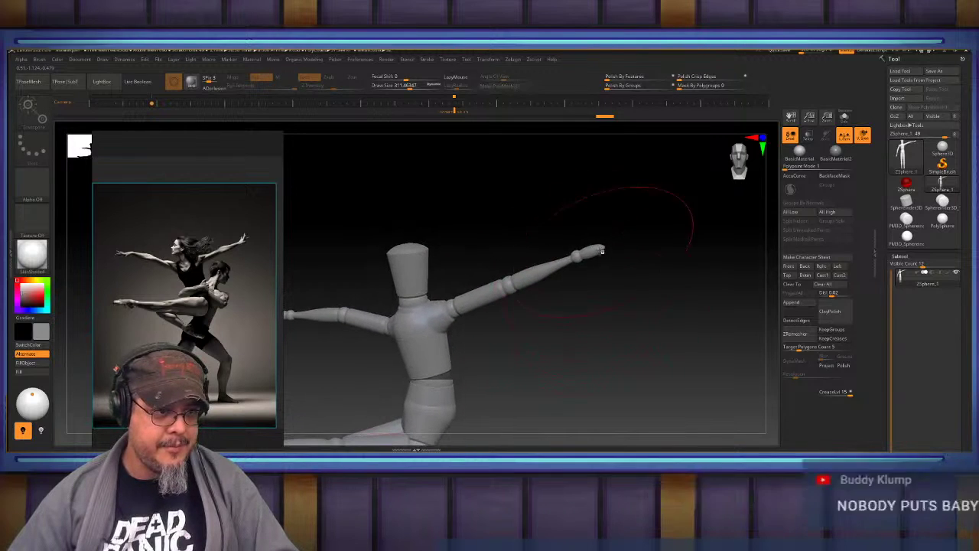
left_click_drag(603, 250, 601, 236)
key("ctrl+z")
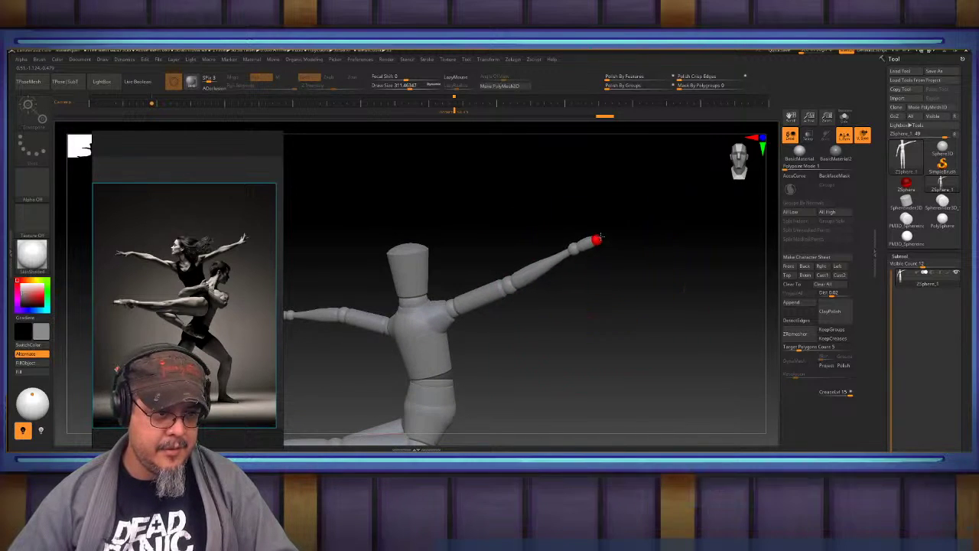
key("s")
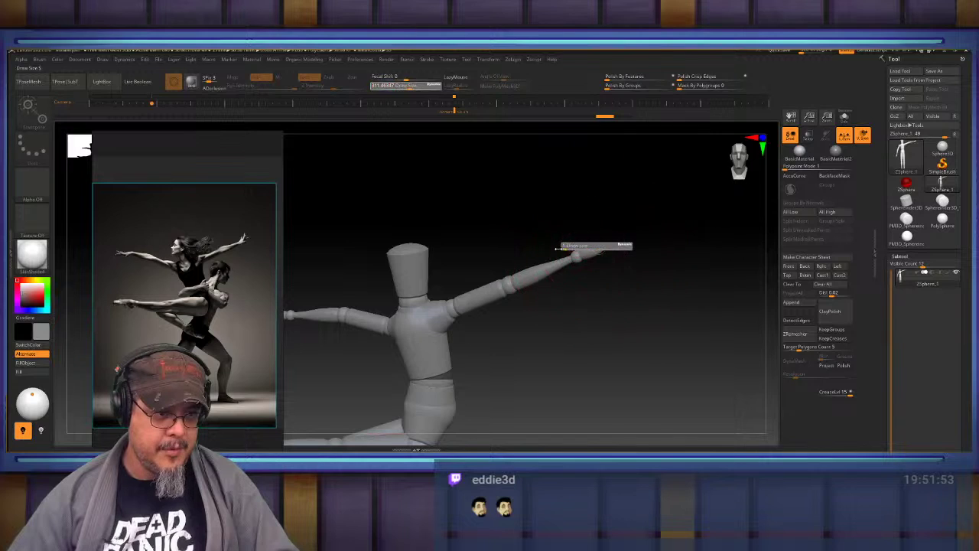
left_click_drag(599, 250, 595, 233)
Shift the mannequin's pelvis sideways under the torso and adjust the upper thigh joint.
left_click_drag(367, 336, 589, 276, "alt")
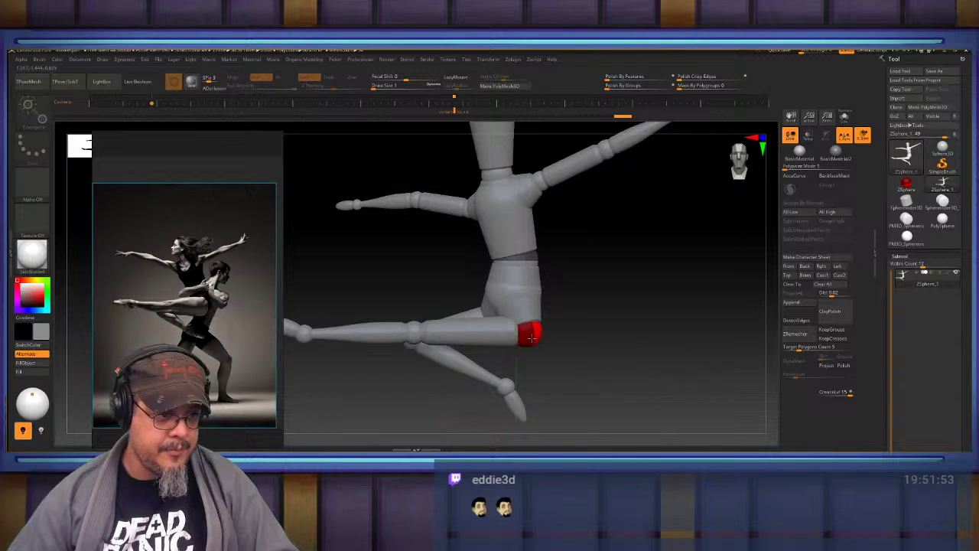
left_click_drag(640, 299, 559, 298)
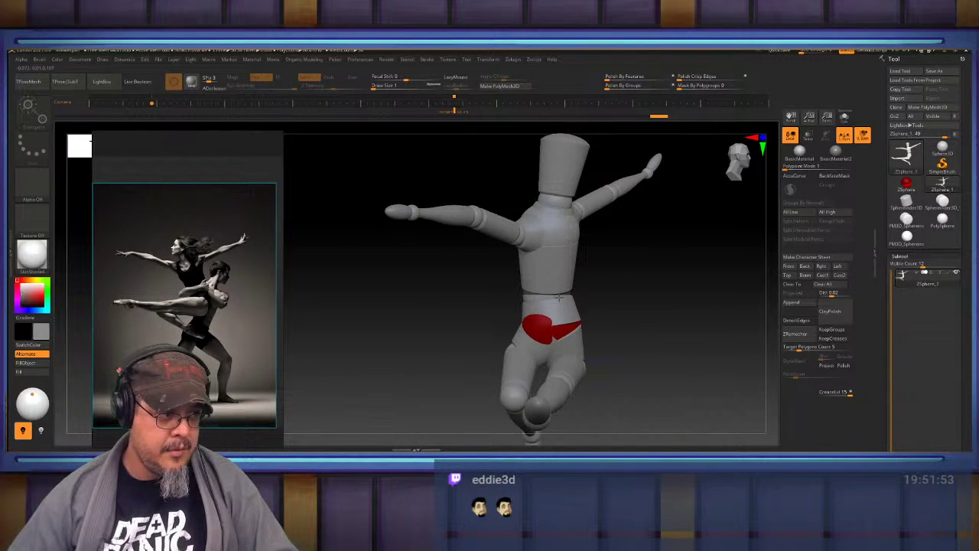
left_click_drag(569, 322, 559, 310)
key("ctrl+z")
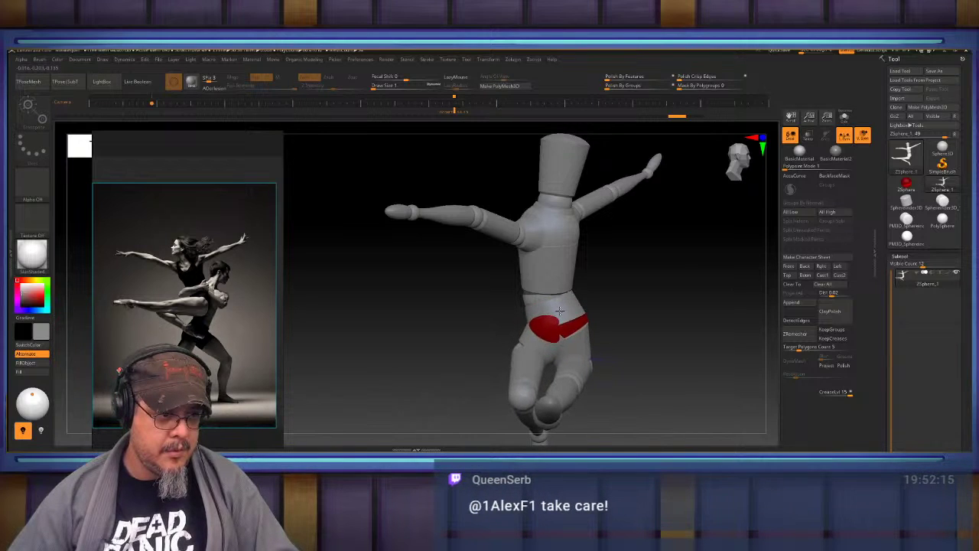
left_click_drag(583, 365, 587, 363)
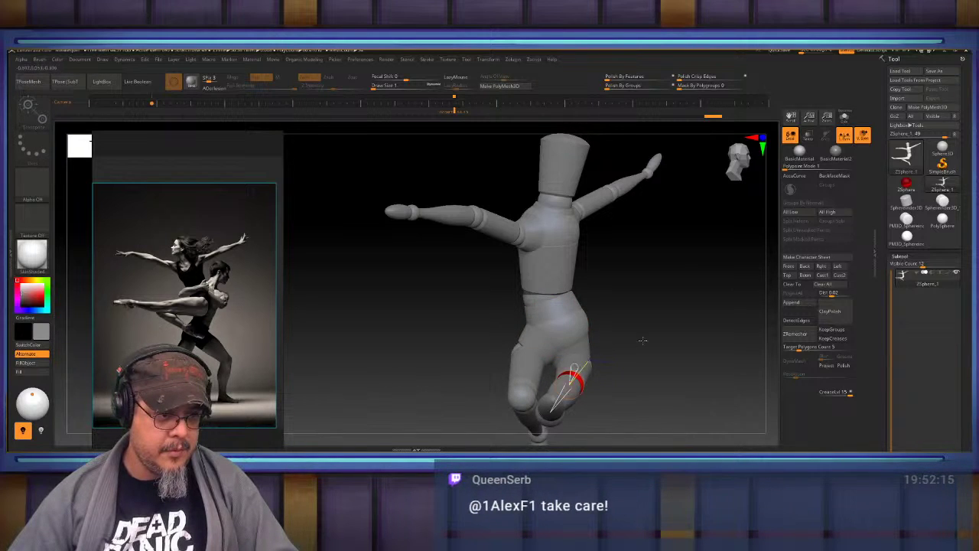
Refine the position of both hip joints at the buttocks from behind and from the side.
left_click_drag(641, 339, 558, 325)
left_click_drag(682, 310, 659, 305)
left_click_drag(546, 369, 550, 375)
left_click_drag(686, 314, 652, 309)
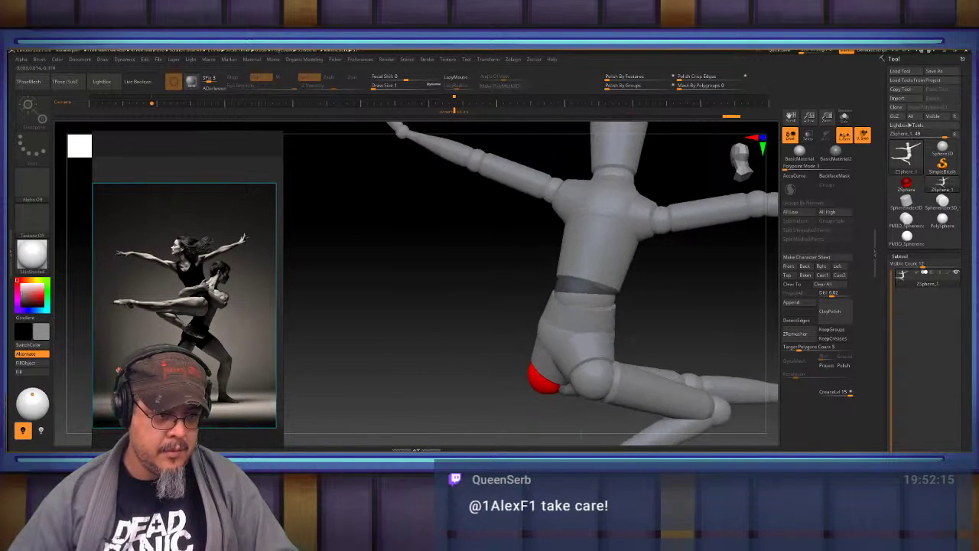
left_click_drag(589, 379, 591, 384)
left_click_drag(670, 311, 612, 352)
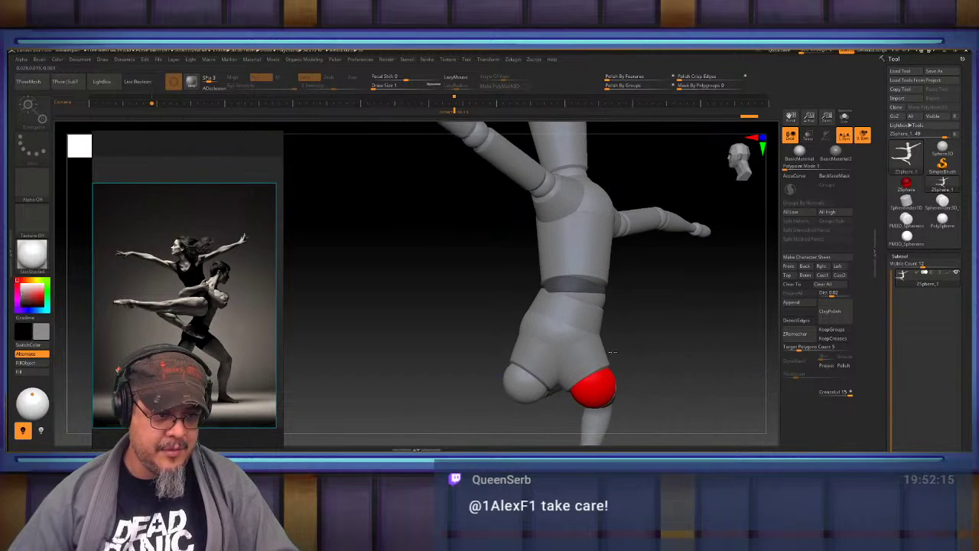
Tilt the mannequin's head and neck toward the forward arm and fine-tune that arm's elbow and hand.
left_click_drag(595, 388, 556, 257)
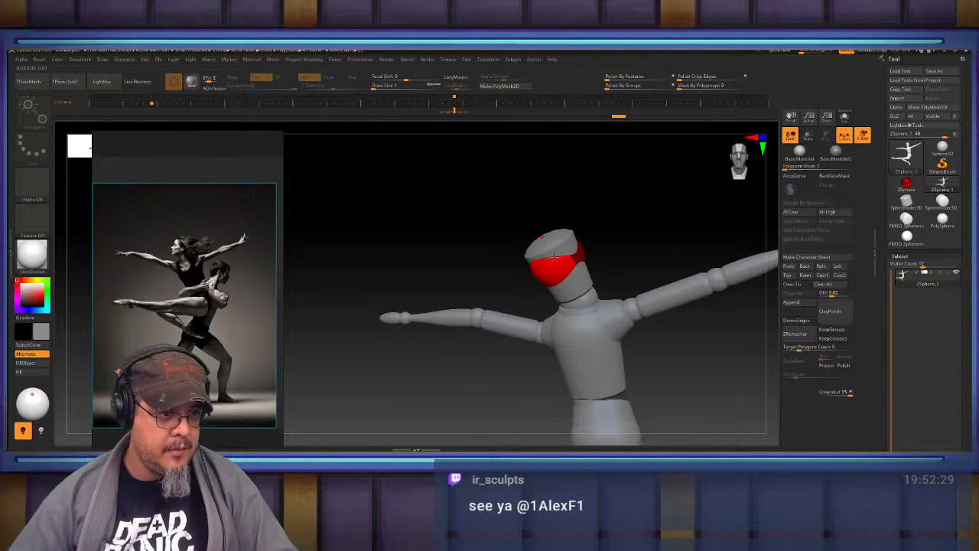
left_click_drag(579, 306, 573, 306)
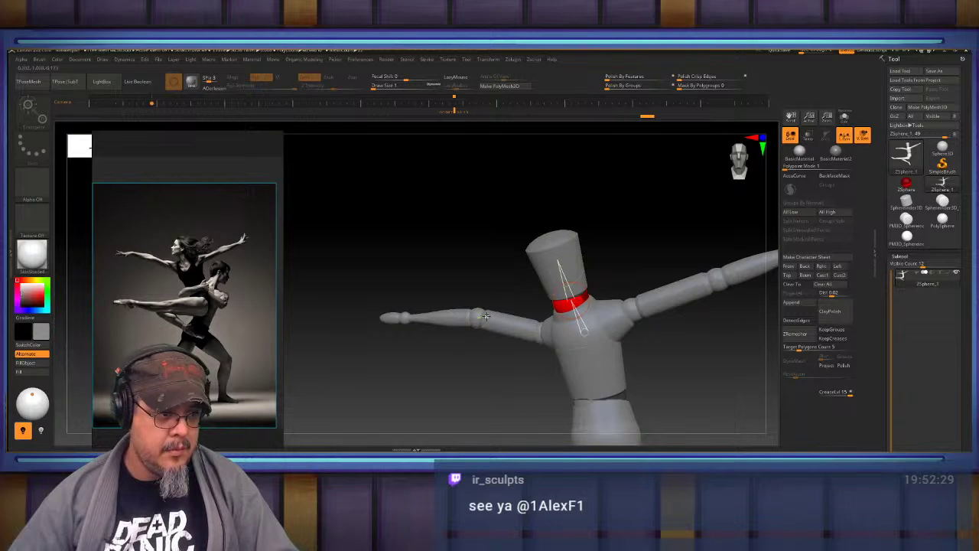
left_click_drag(480, 315, 474, 323)
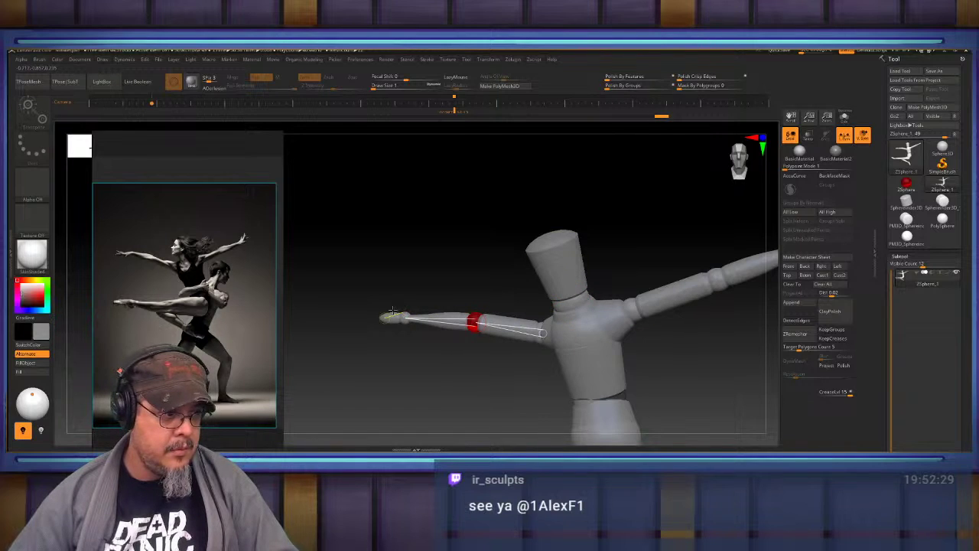
left_click_drag(383, 318, 383, 314)
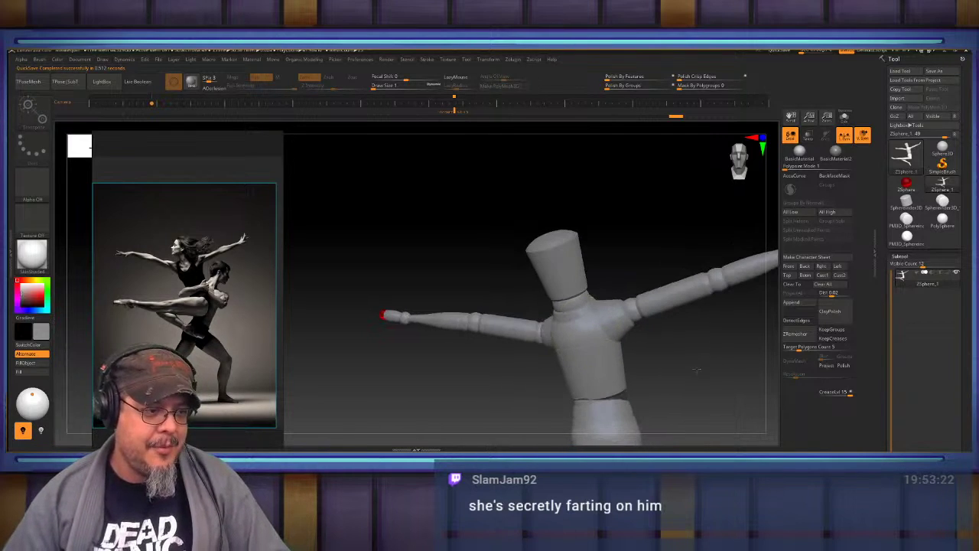
Examine the full mannequin pose up close and from a distance against the dancer reference.
right_click_drag(384, 315, 384, 253, "ctrl")
left_click_drag(594, 397, 660, 320, "alt")
right_click_drag(660, 319, 619, 293, "ctrl")
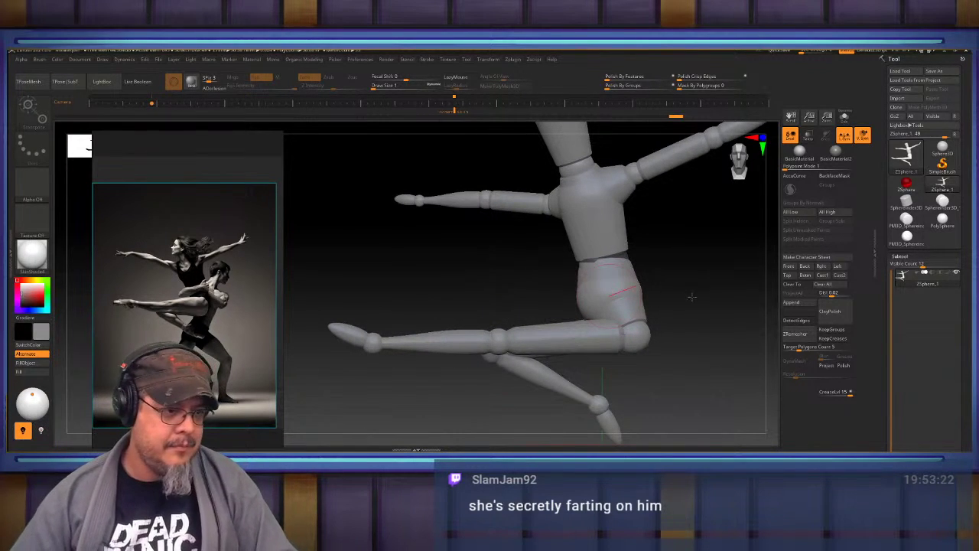
left_click_drag(688, 294, 600, 307, "alt")
left_click_drag(495, 309, 505, 310)
right_click_drag(586, 337, 557, 284, "ctrl")
left_click_drag(601, 292, 589, 271, "alt")
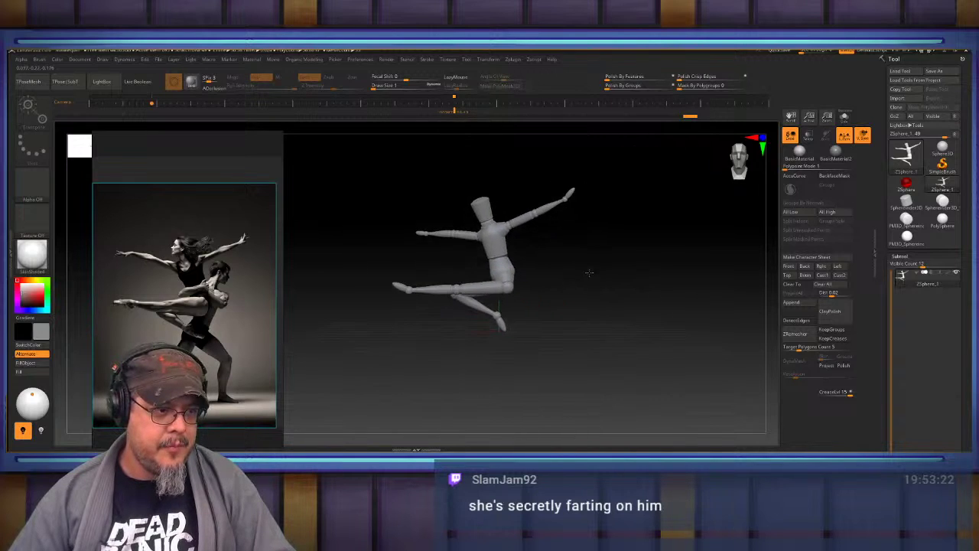
right_click_drag(589, 270, 605, 284, "ctrl")
left_click_drag(591, 262, 598, 306, "alt")
right_click_drag(594, 293, 603, 303, "ctrl")
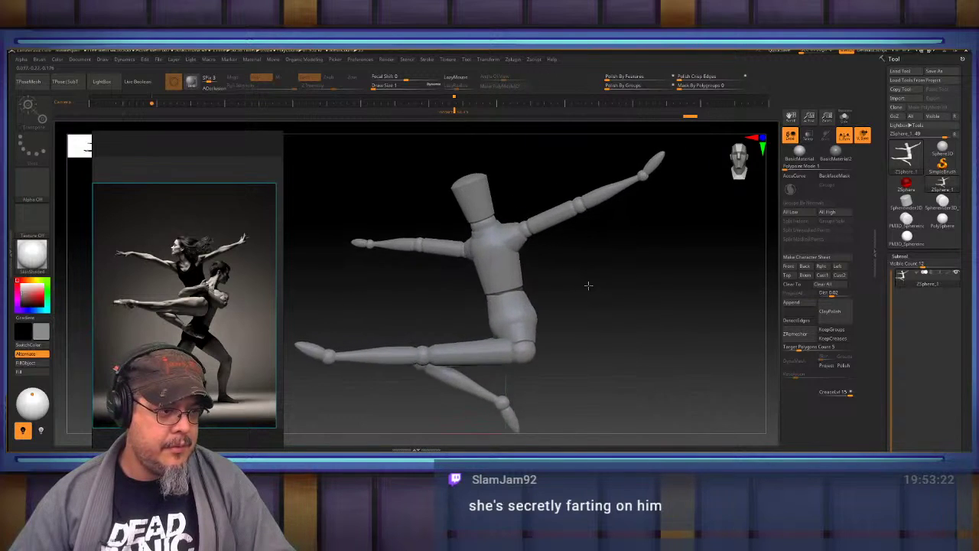
left_click_drag(589, 287, 601, 326, "alt")
left_click_drag(601, 306, 620, 310)
right_click_drag(620, 310, 559, 302)
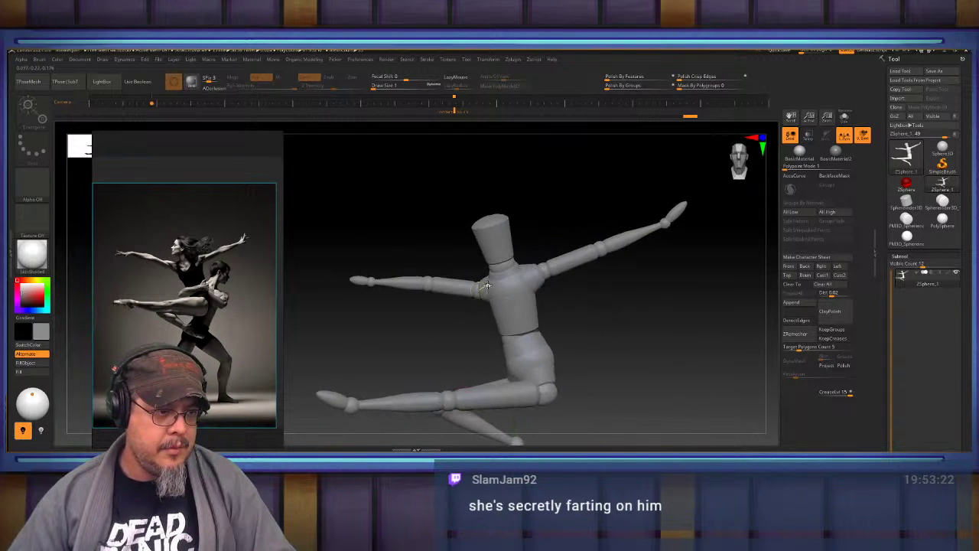
Lower the shoulder joint of the forward arm slightly to match the dancer reference.
left_click_drag(478, 286, 475, 296)
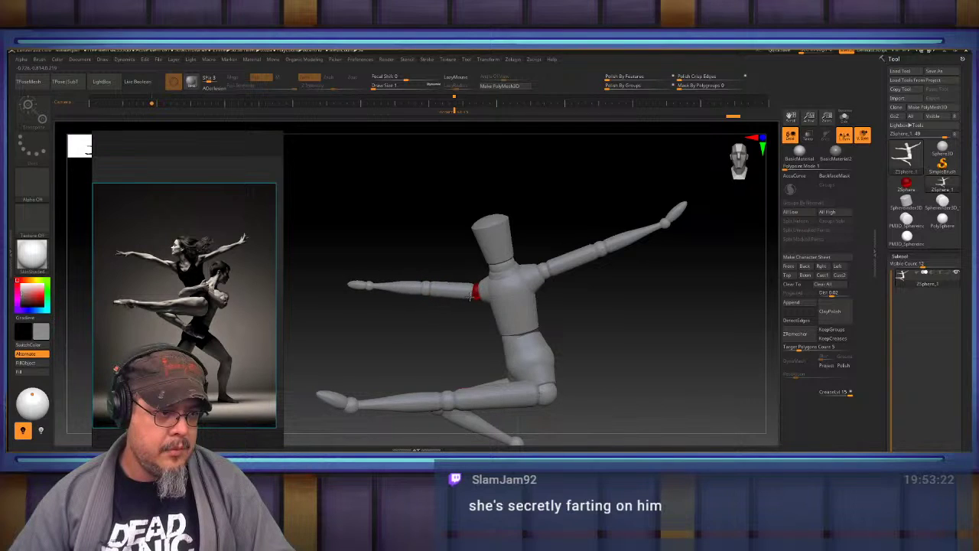
left_click_drag(473, 295, 476, 292)
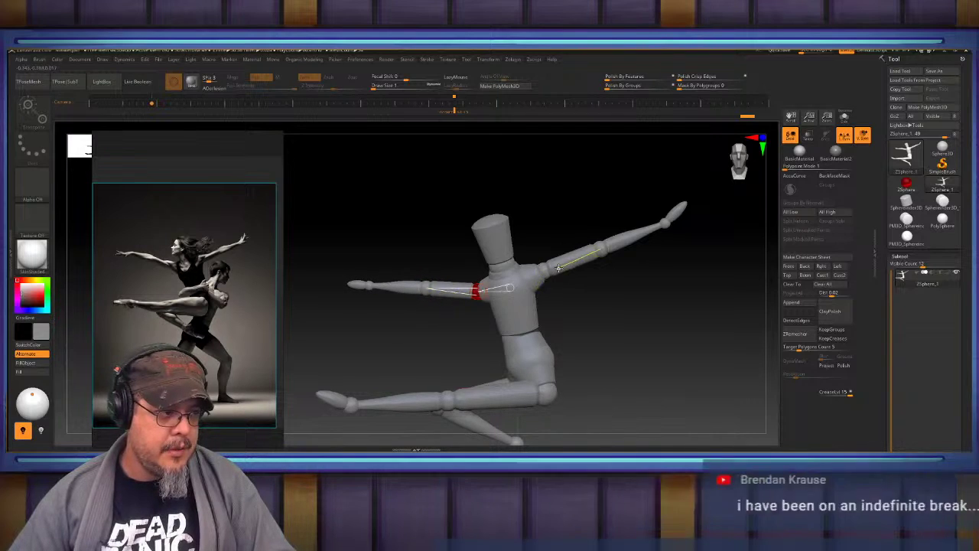
left_click_drag(630, 315, 609, 324)
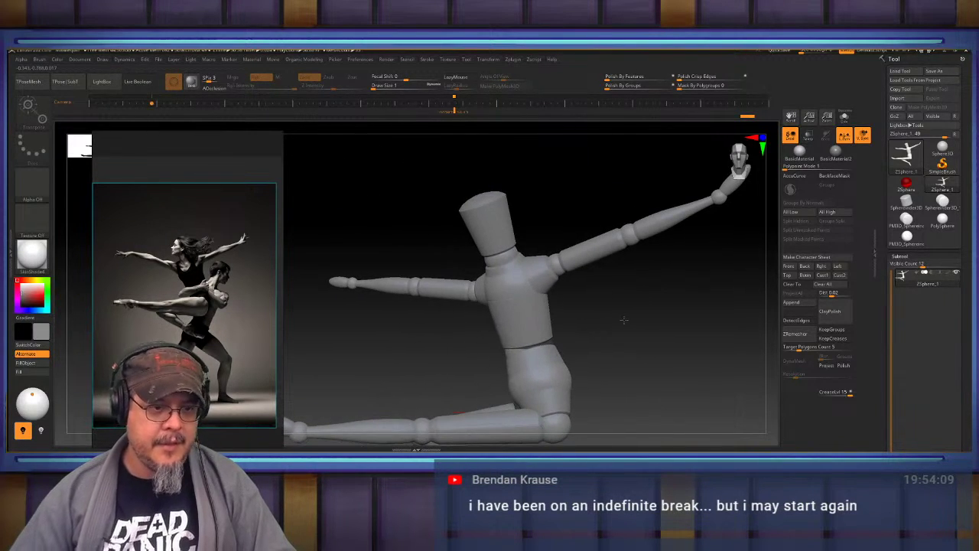
Convert the posed ZSphere mannequin into an adaptive skin mesh and make that mesh the active tool.
key("a")
left_click(901, 256)
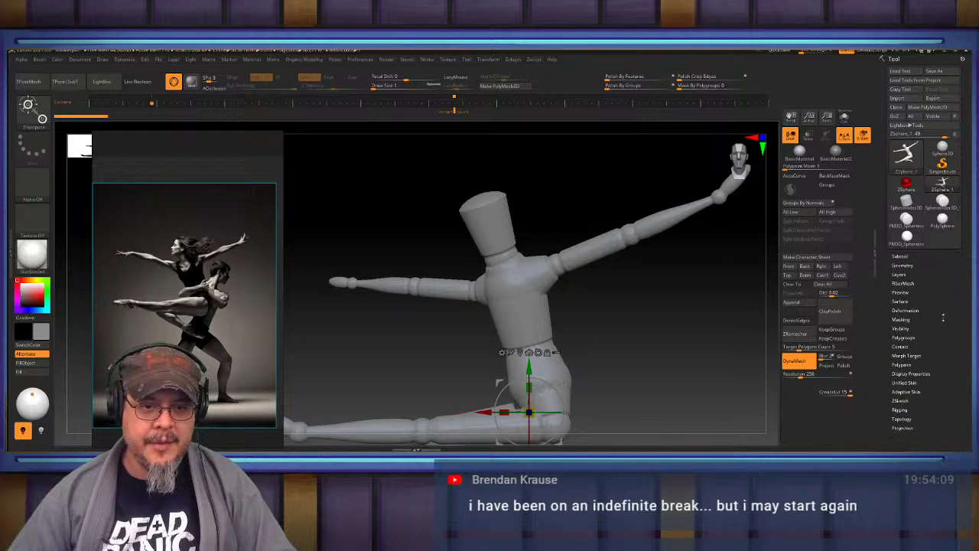
left_click_drag(944, 318, 931, 289)
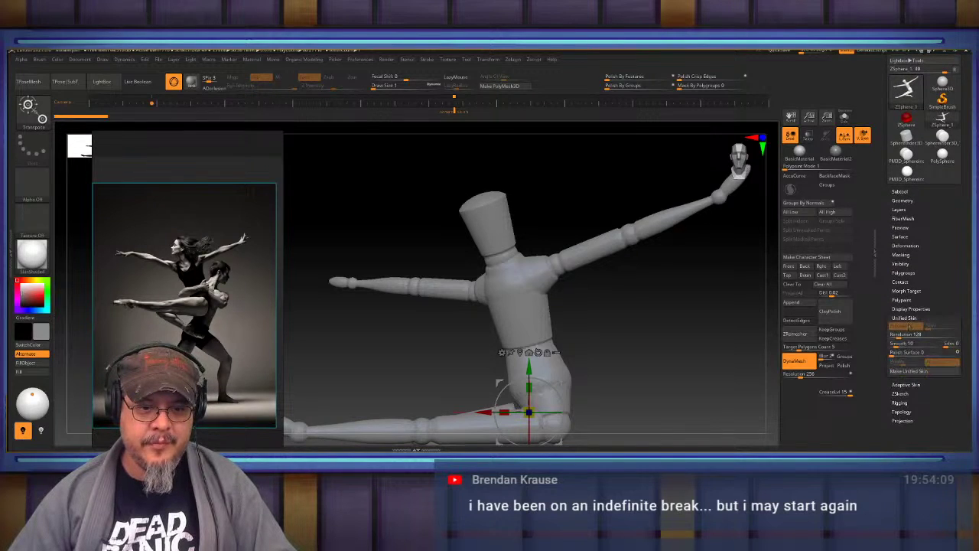
left_click(907, 326)
left_click(921, 433)
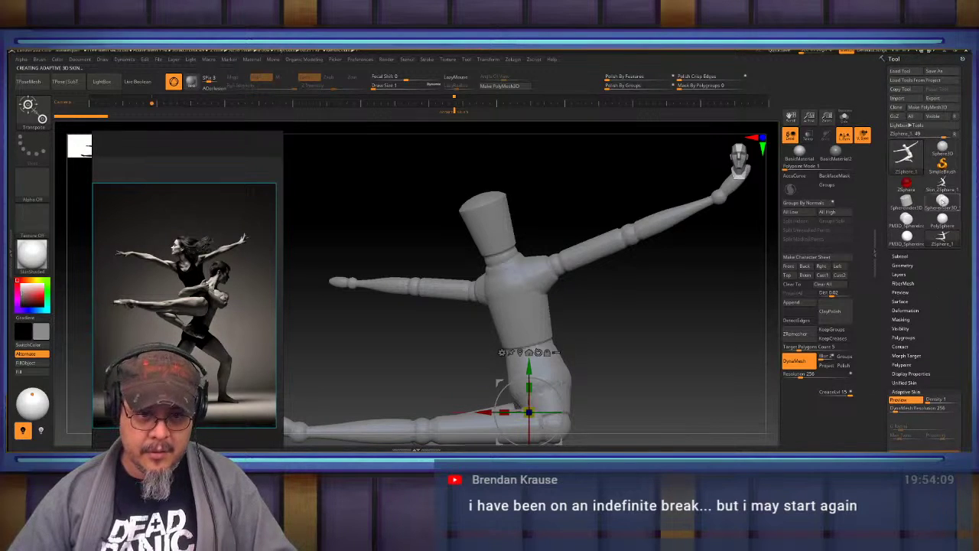
left_click(942, 184)
Save the skin mesh tool as Female in a new folder named Duet inside the _ShotgunScream project folder.
left_click_drag(713, 334, 671, 285)
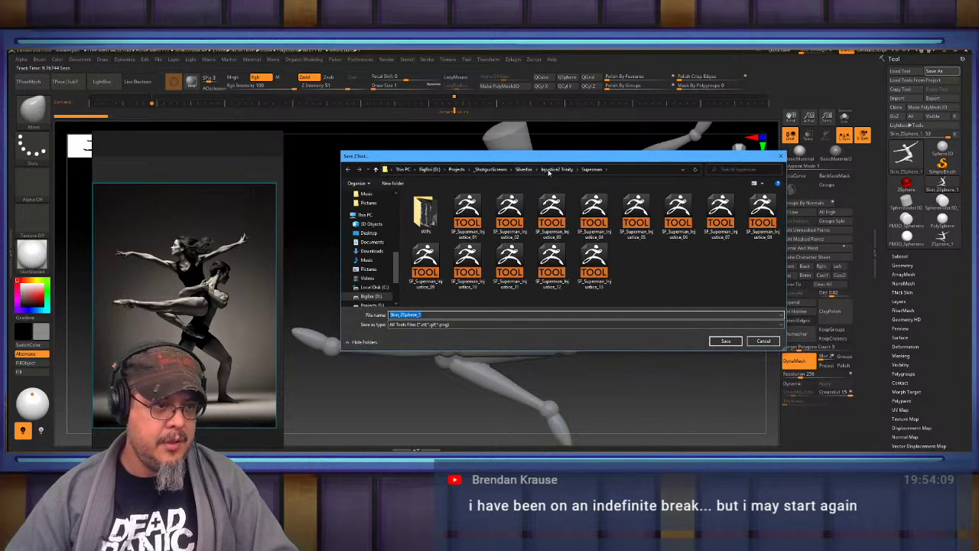
left_click(493, 170)
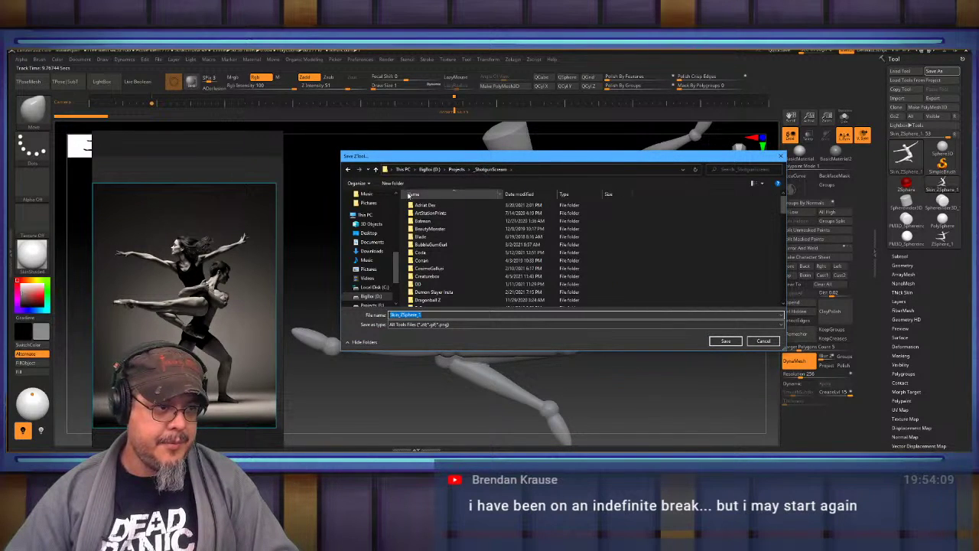
left_click(396, 185)
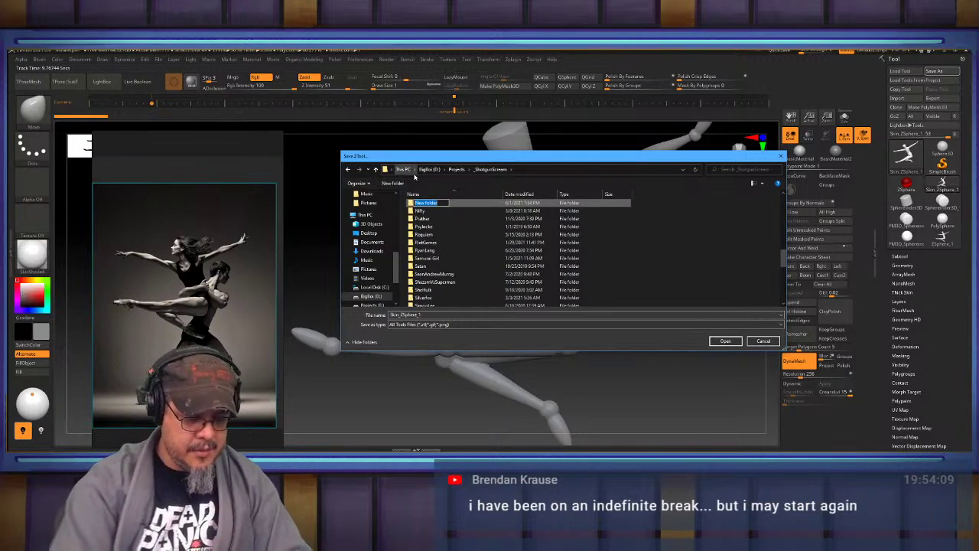
type("Duet")
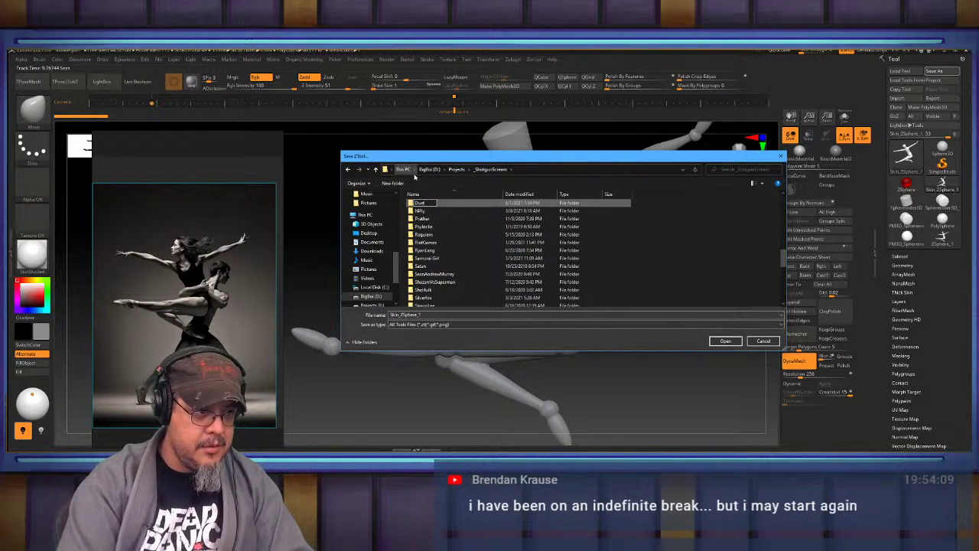
key("Return")
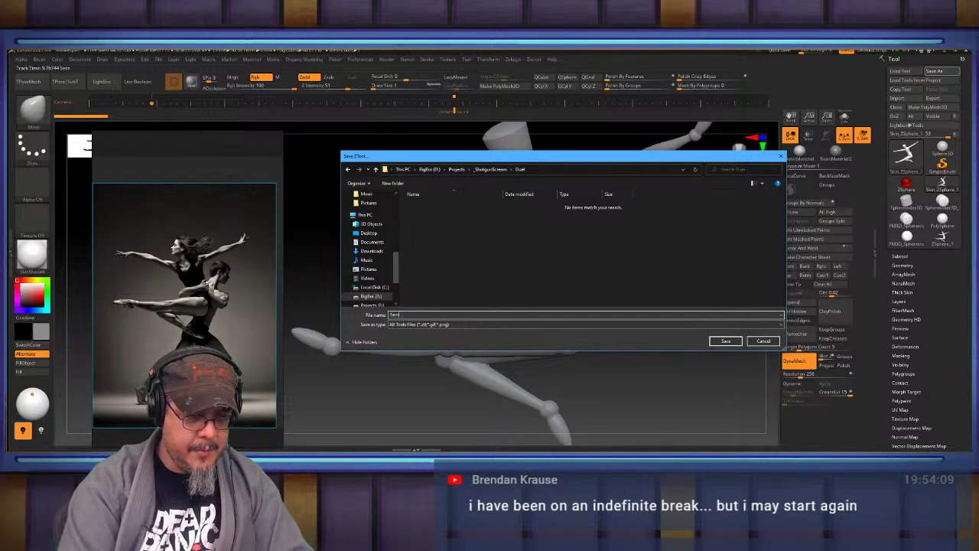
key("Return")
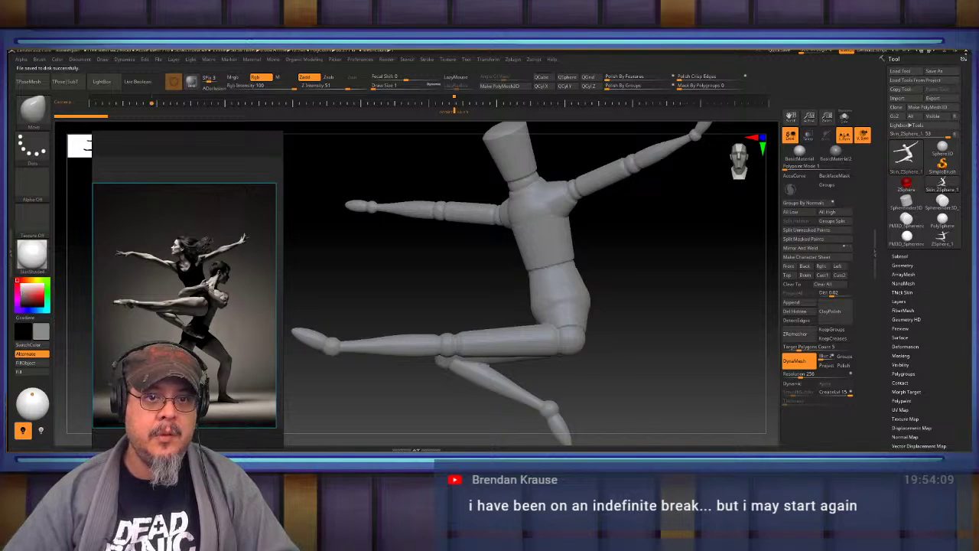
Close ZBrush without saving the project and relaunch ZBrush 2021.
left_click(966, 51)
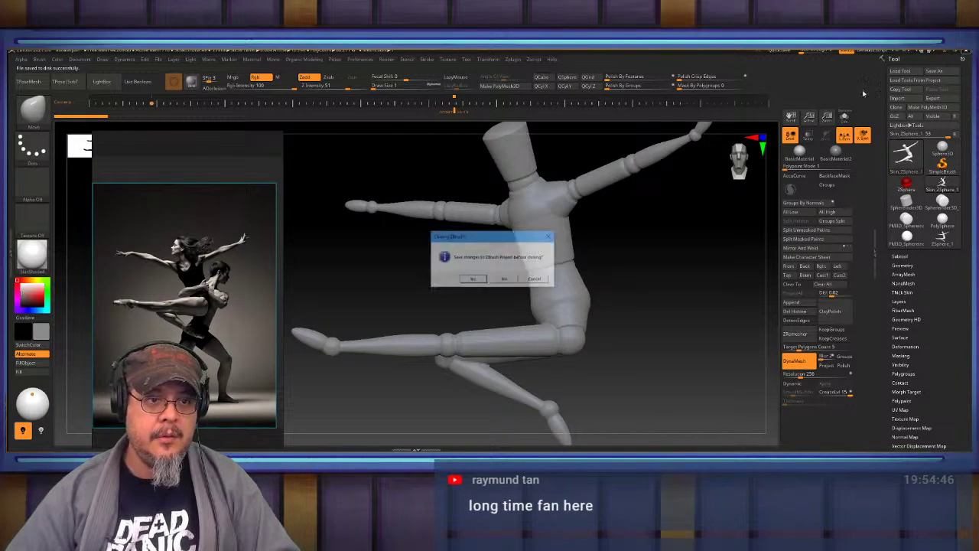
left_click(502, 281)
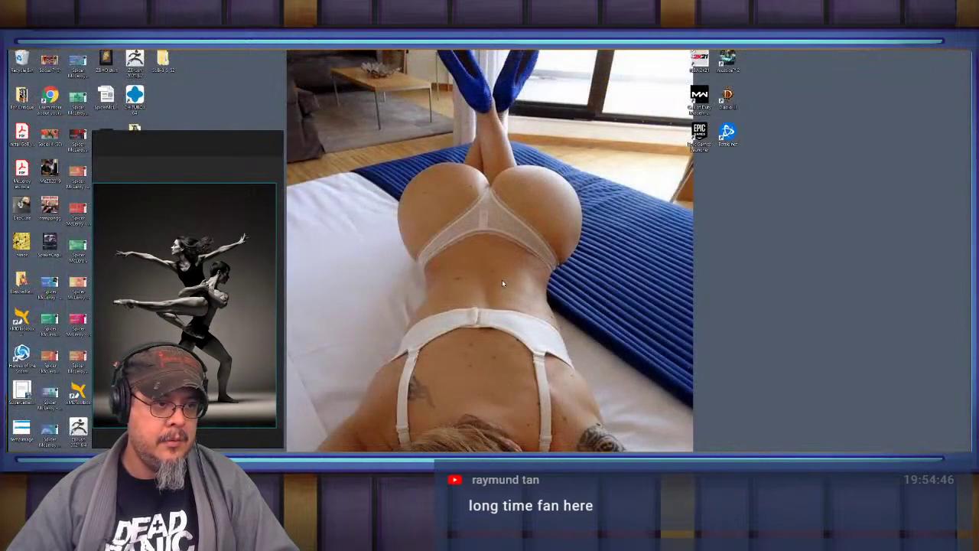
key("super")
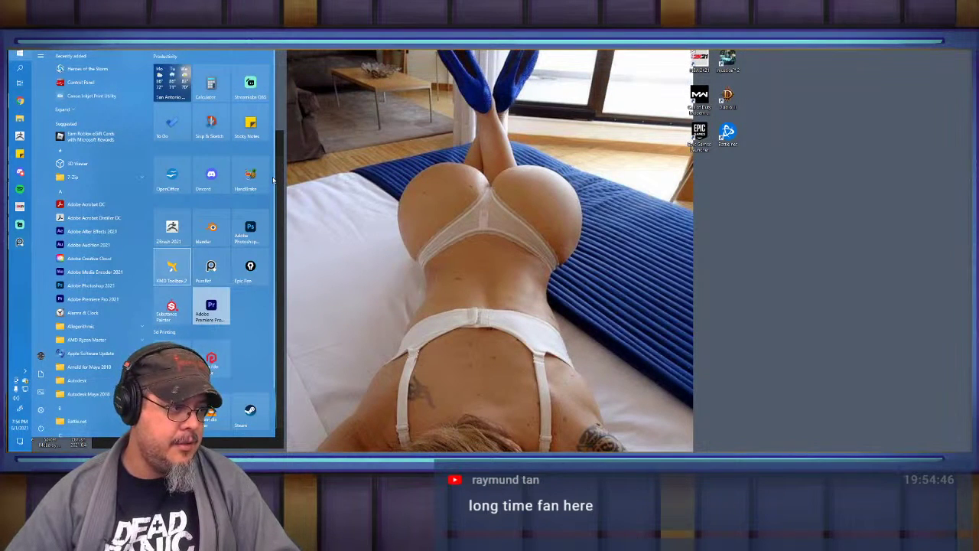
left_click(177, 225)
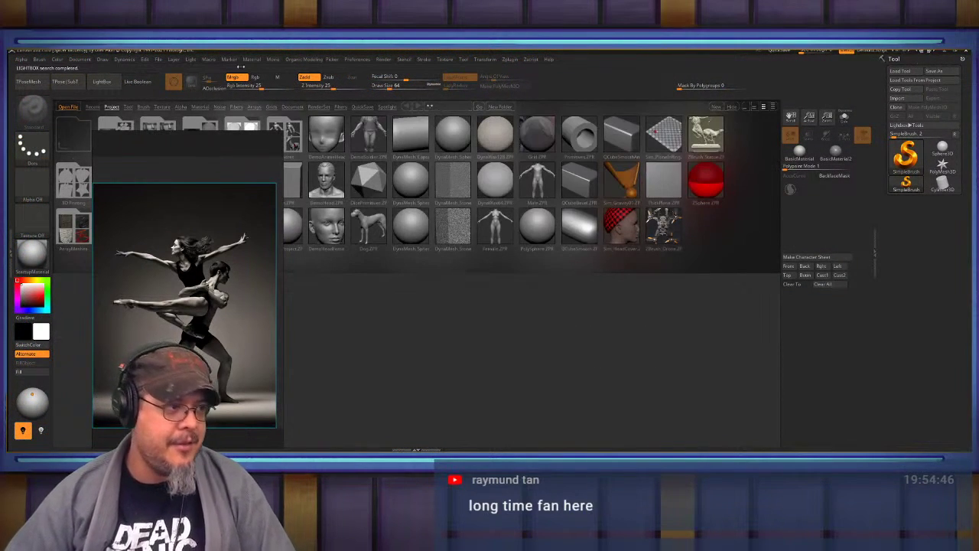
Load the saved Female tool, place it on the empty canvas and make it editable at a larger view size.
left_click(102, 83)
left_click(901, 71)
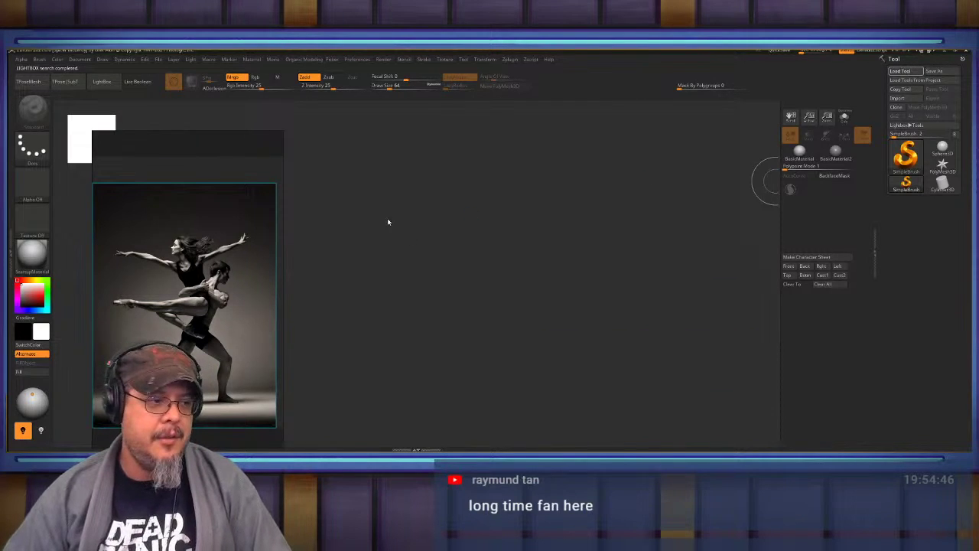
scroll(375, 260, "up", 5)
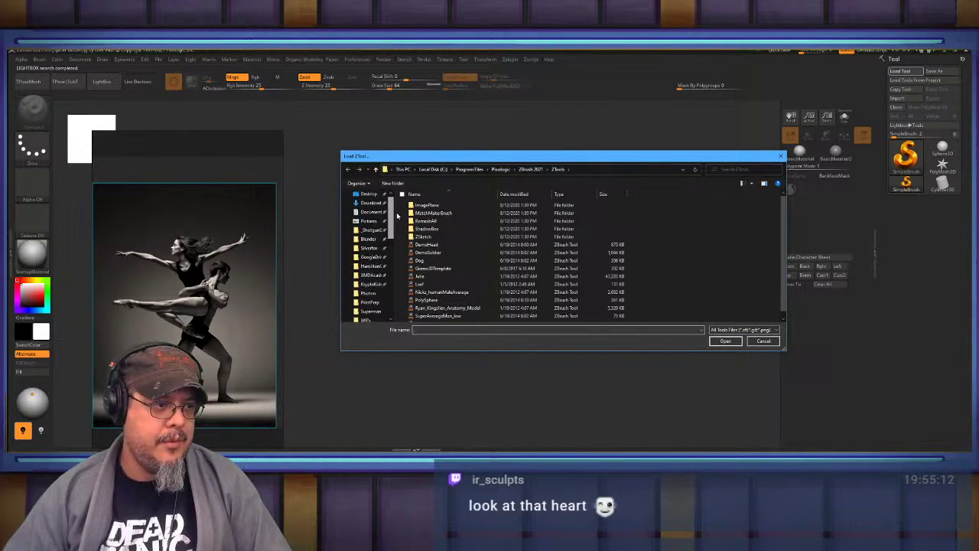
left_click(371, 200)
scroll(457, 265, "down", 1)
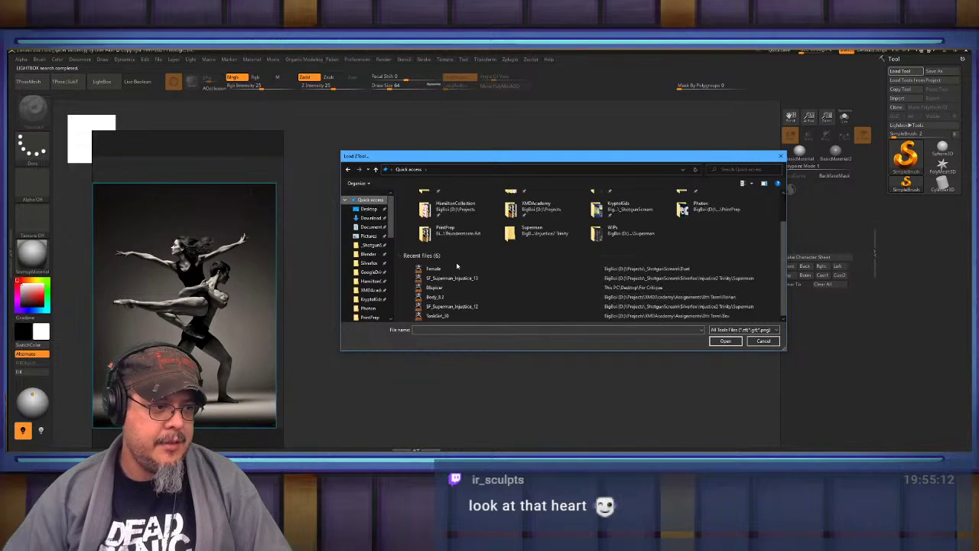
double_click(448, 269)
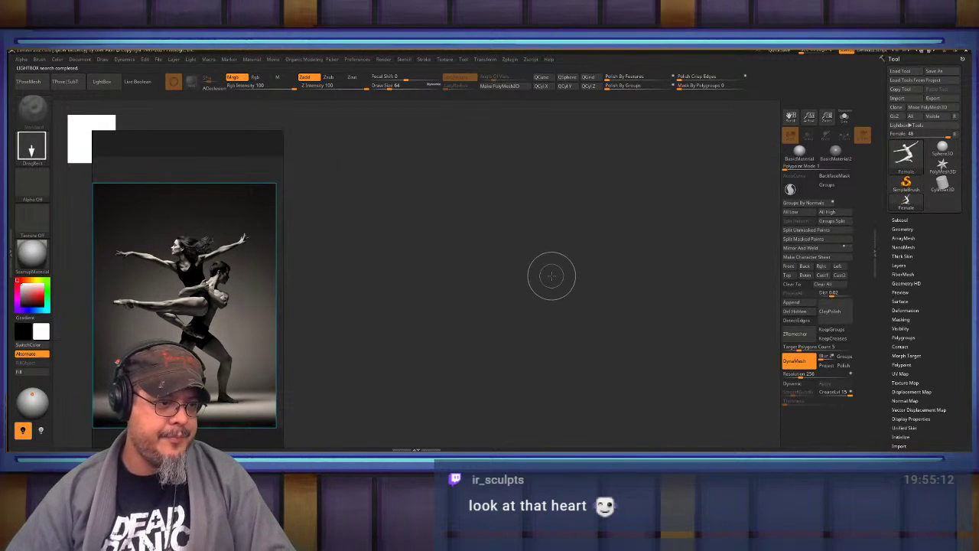
mouse_move(415, 277)
left_mouse_down()
mouse_move(446, 349)
mouse_move(469, 372)
mouse_move(498, 339)
left_mouse_up()
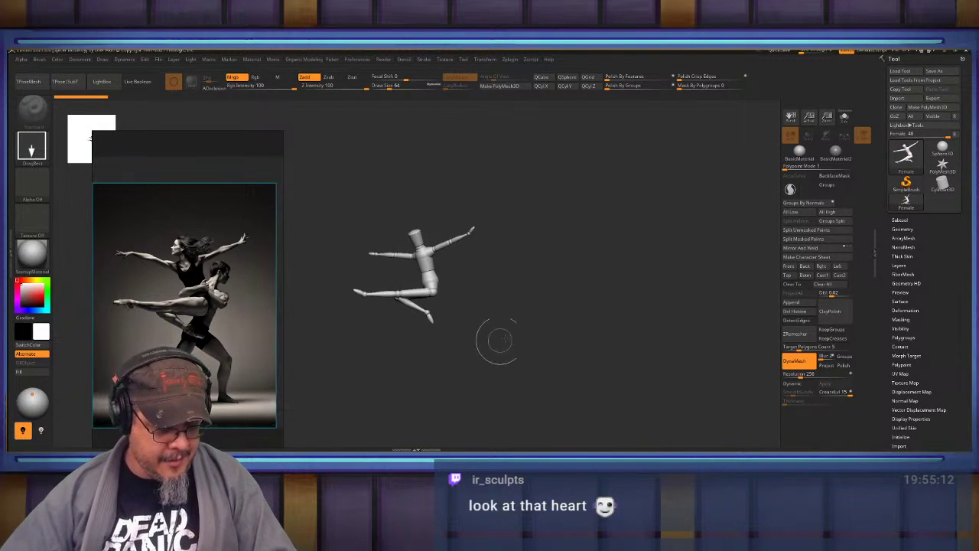
key("t")
left_click_drag(534, 300, 742, 298, "alt")
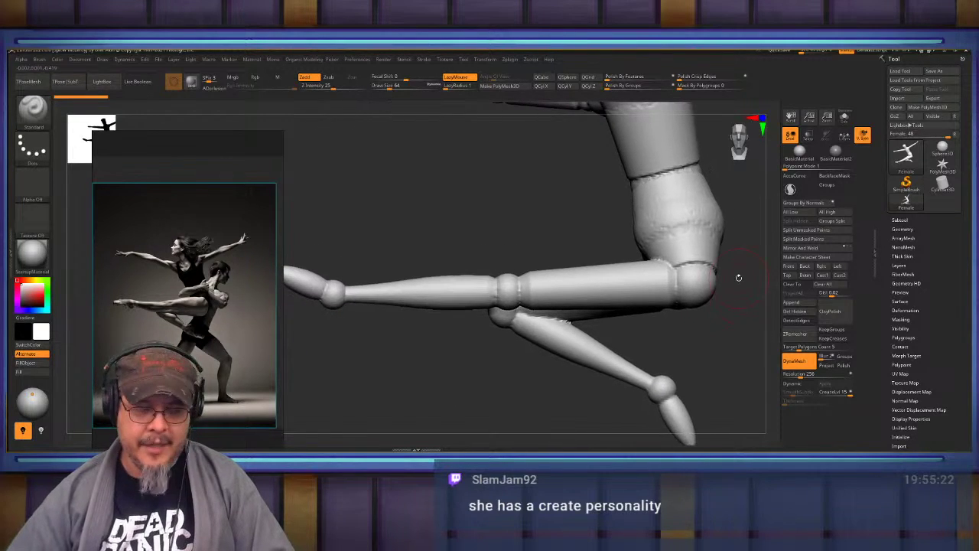
Enlarge the dancer reference photo and widen its window until both dancers fit beside the model.
scroll(201, 323, "up", 6)
middle_click_drag(202, 324, 262, 320)
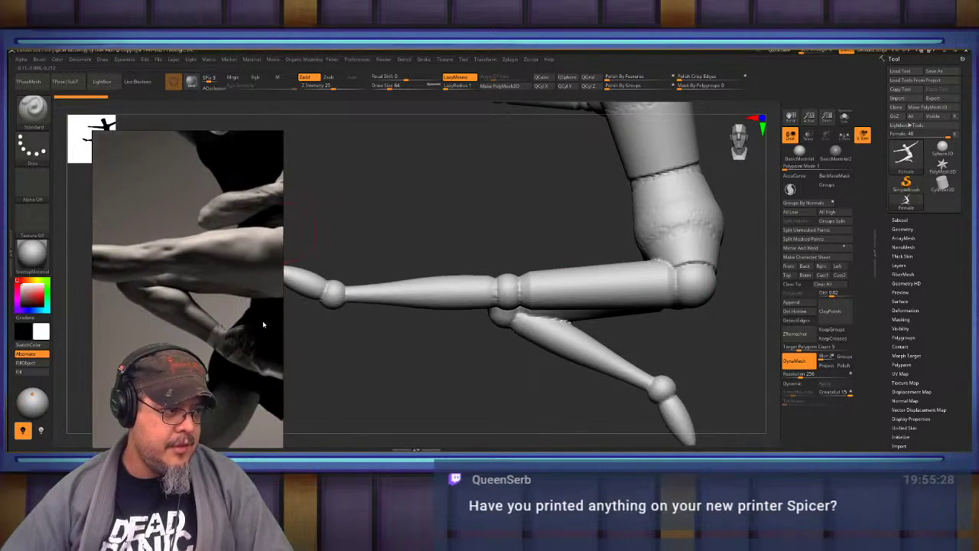
scroll(199, 308, "down", 3)
middle_click_drag(199, 308, 274, 328)
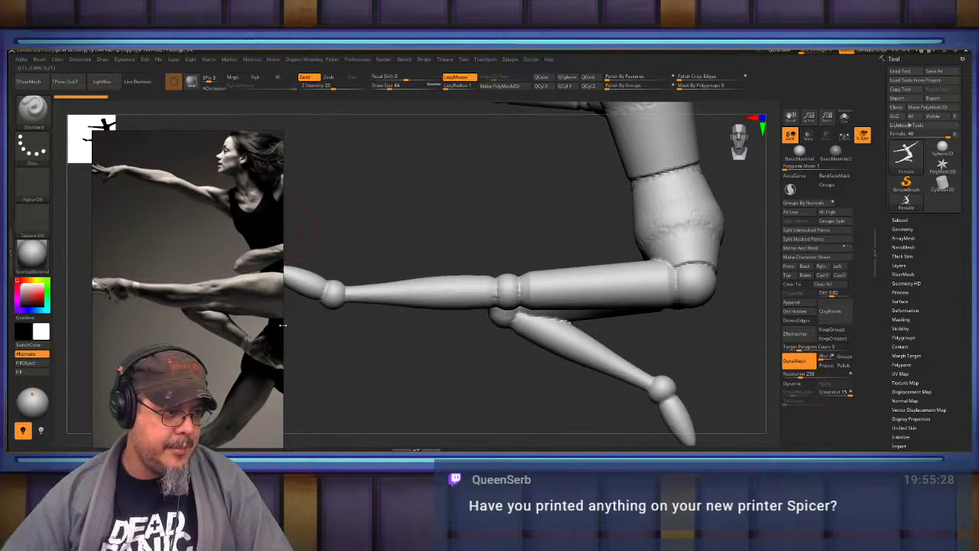
left_click_drag(283, 325, 393, 333)
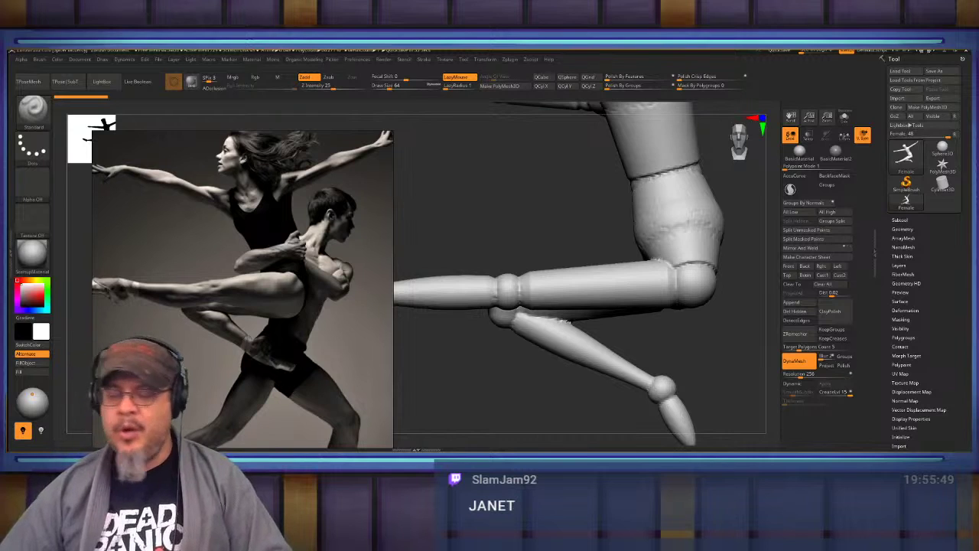
Blend the horizontal arm's shoulder joint into the upper torso with the ClayBuildup brush.
left_click_drag(704, 341, 629, 342, "alt")
left_click_drag(623, 302, 693, 318, "alt")
mouse_move(494, 348)
left_mouse_down()
mouse_move(536, 360)
mouse_move(512, 366)
mouse_move(537, 375)
mouse_move(556, 342)
mouse_move(482, 355)
left_mouse_up()
key("b")
key("c")
key("b")
left_click_drag(504, 287, 601, 261)
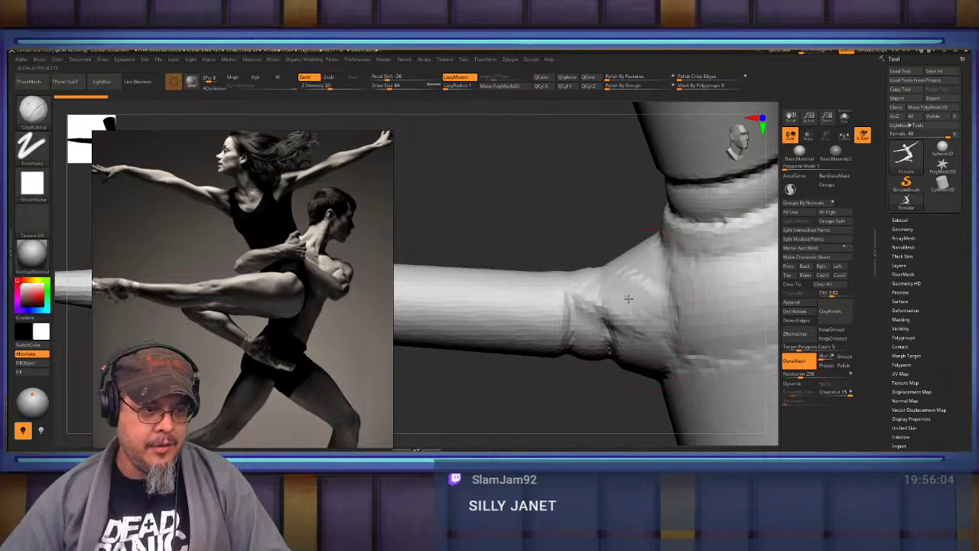
right_click_drag(568, 282, 585, 299)
left_click_drag(584, 299, 579, 275)
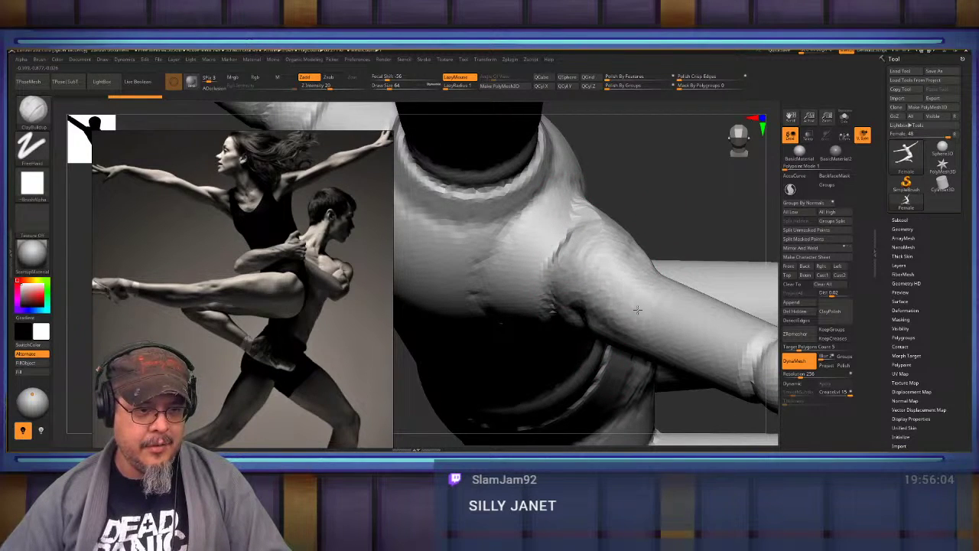
Build up the deltoid across the back of the horizontal arm's shoulder and smooth the strokes.
mouse_move(638, 310)
left_mouse_down()
mouse_move(630, 246)
mouse_move(597, 264)
left_mouse_up()
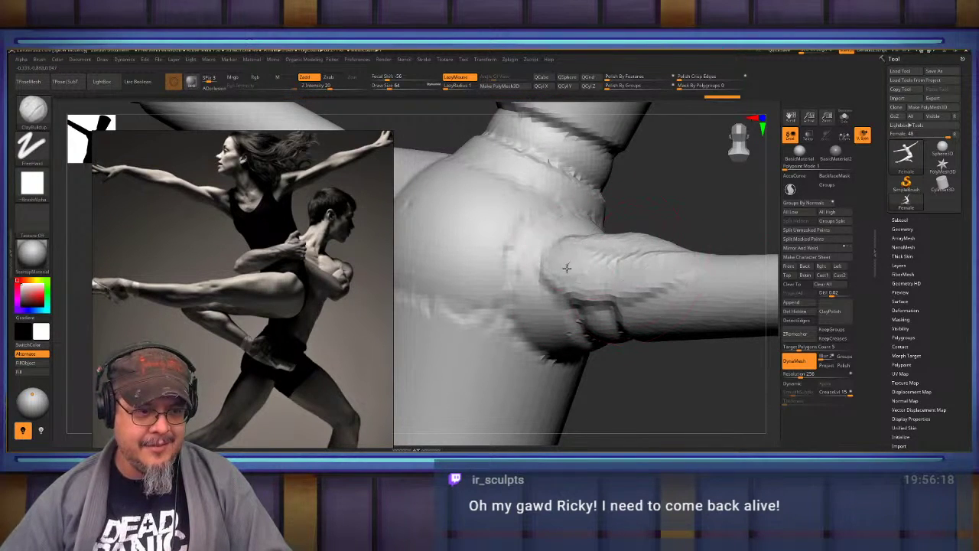
left_click_drag(648, 258, 681, 264)
mouse_move(627, 264)
left_mouse_down("shift")
mouse_move(689, 266)
mouse_move(643, 254)
left_mouse_up("shift")
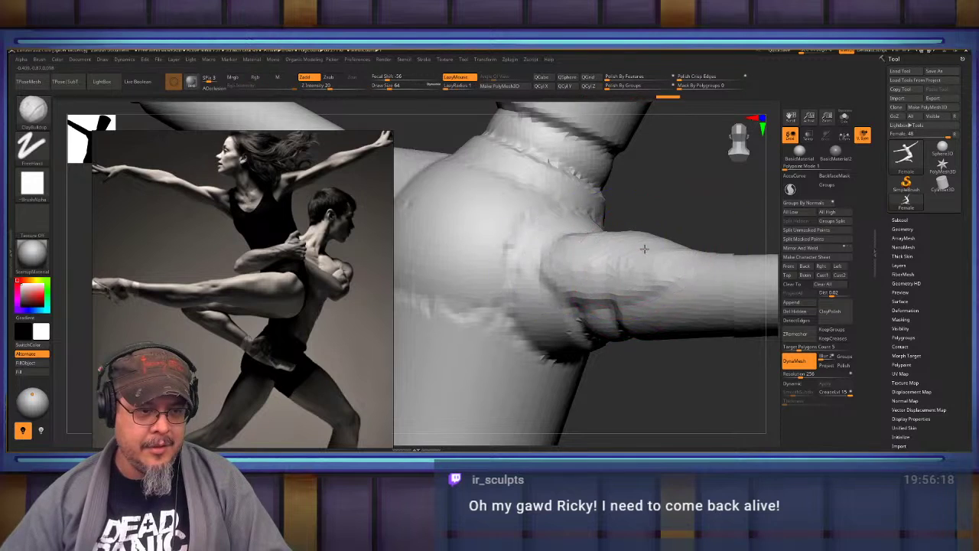
Add clay from the horizontal arm's armpit onto the chest and side of the torso and soften the transition.
mouse_move(643, 254)
right_mouse_down("ctrl")
mouse_move(652, 243)
mouse_move(520, 230)
right_mouse_up("ctrl")
right_click_drag(520, 229, 523, 264, "ctrl")
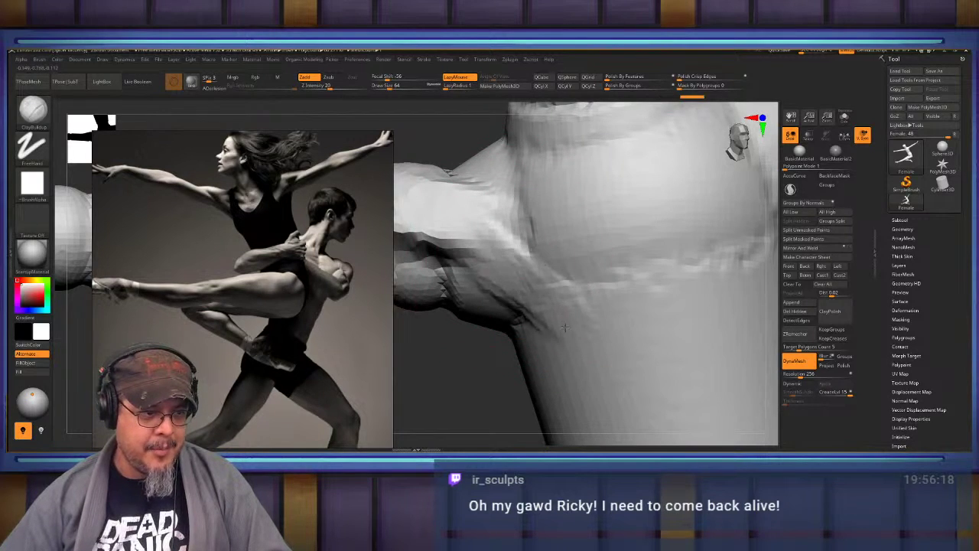
mouse_move(560, 351)
left_mouse_down()
mouse_move(451, 287)
mouse_move(487, 324)
left_mouse_up()
mouse_move(458, 286)
right_mouse_down()
mouse_move(528, 264)
mouse_move(570, 291)
right_mouse_up()
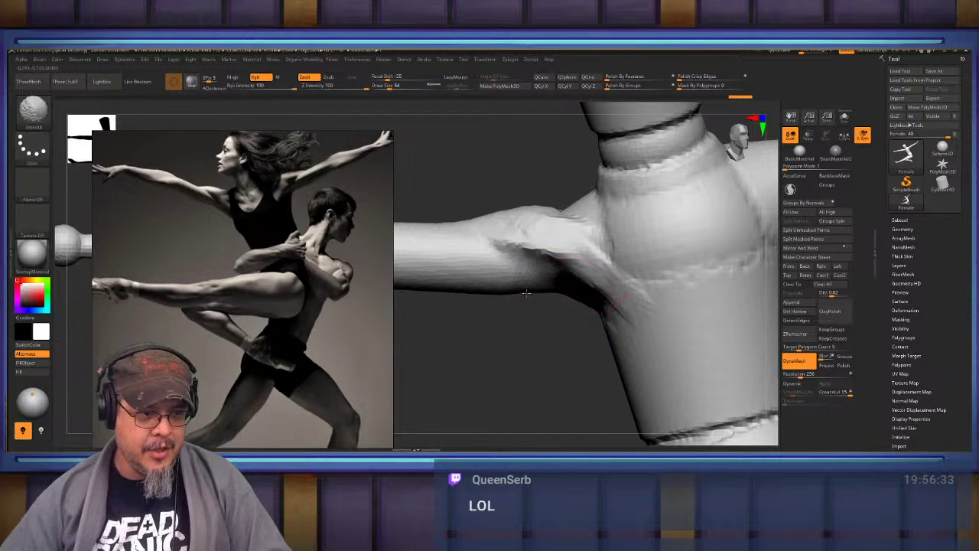
Fill the joint grooves around the neck base with clay and smooth the neck into the head and shoulders.
mouse_move(465, 287)
right_mouse_down()
mouse_move(528, 279)
mouse_move(541, 249)
mouse_move(601, 256)
mouse_move(577, 298)
mouse_move(585, 325)
mouse_move(602, 280)
mouse_move(627, 268)
mouse_move(608, 253)
right_mouse_up()
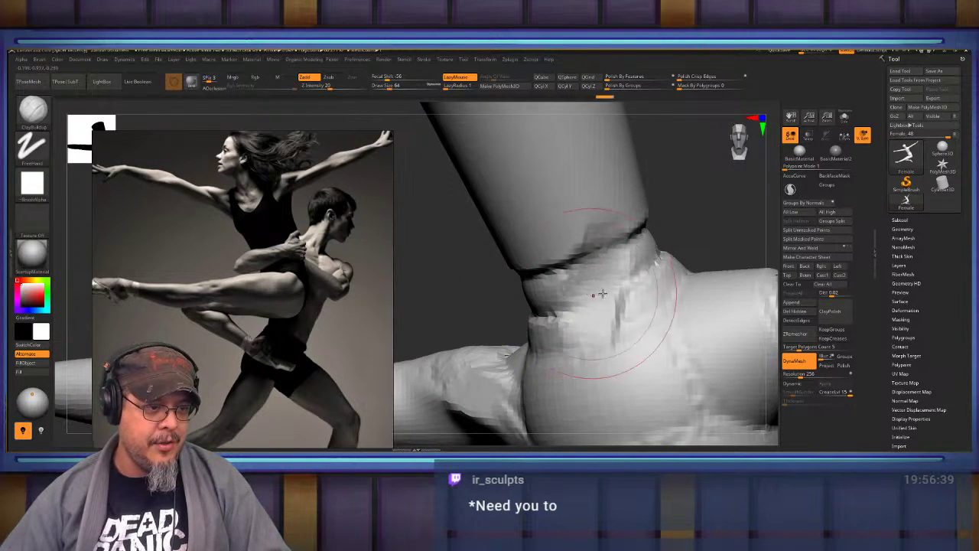
right_click_drag(602, 293, 548, 296)
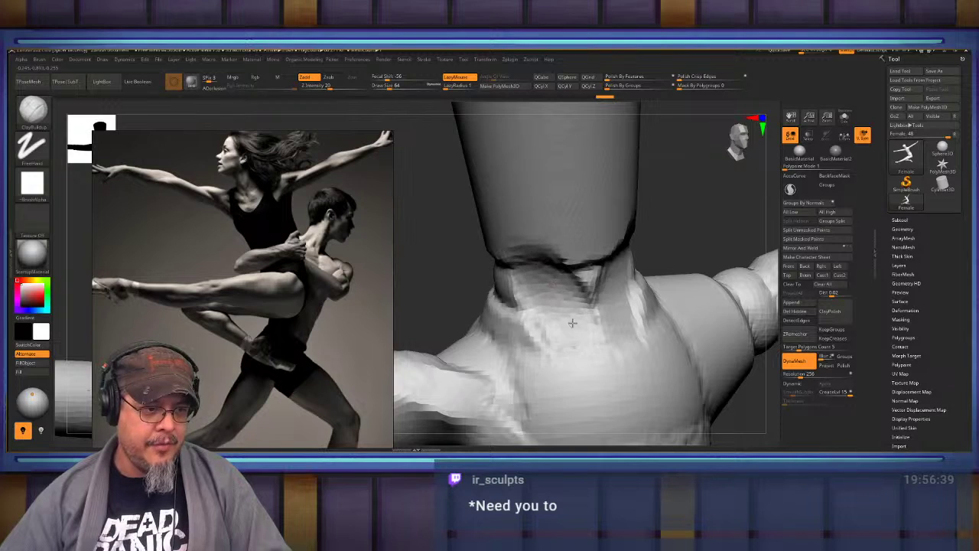
left_click_drag(602, 284, 543, 233, "shift")
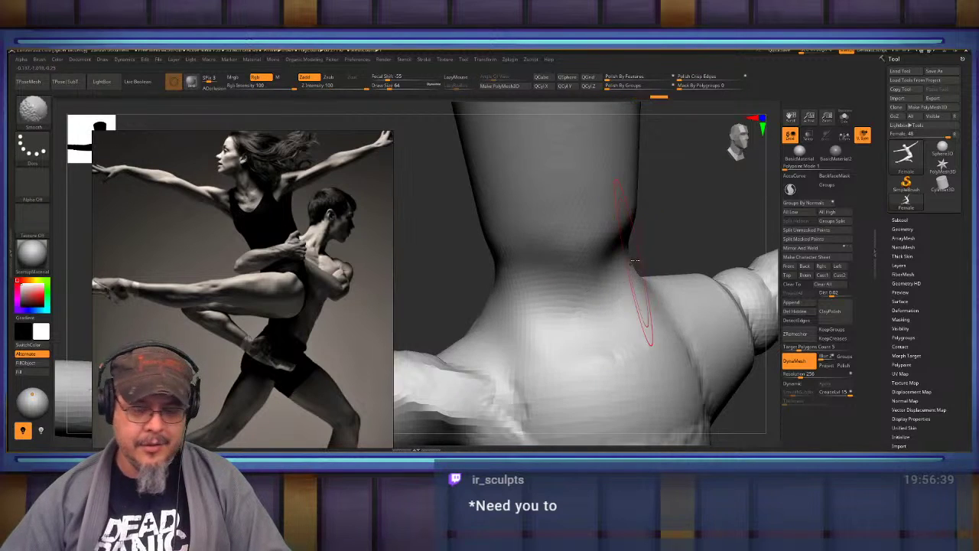
mouse_move(635, 261)
right_mouse_down()
mouse_move(568, 289)
mouse_move(525, 252)
mouse_move(556, 244)
right_mouse_up()
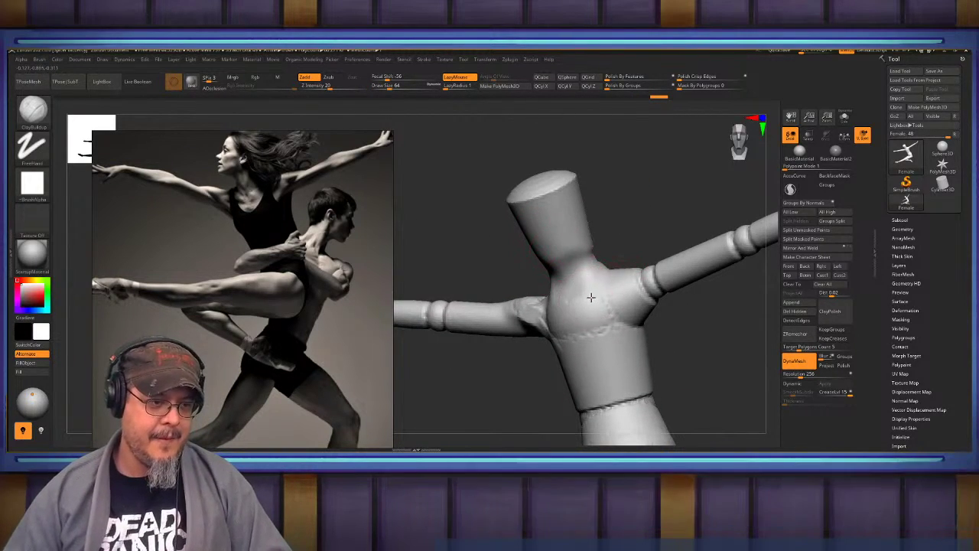
Build up the raised arm's shoulder from front and back to cover the joint rings.
right_click_drag(591, 297, 669, 239, "ctrl")
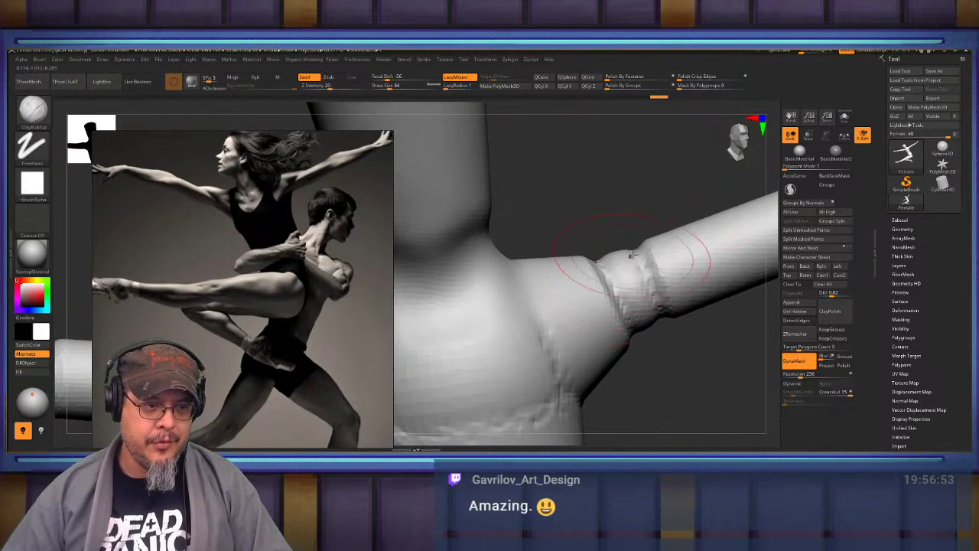
mouse_move(591, 289)
right_mouse_down()
mouse_move(589, 280)
mouse_move(606, 300)
mouse_move(595, 283)
right_mouse_up()
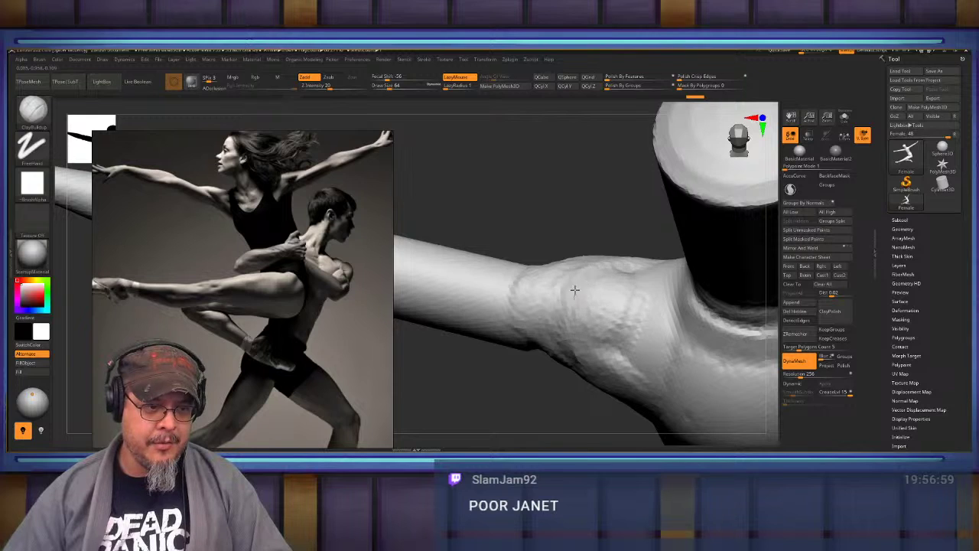
right_click_drag(563, 338, 477, 240)
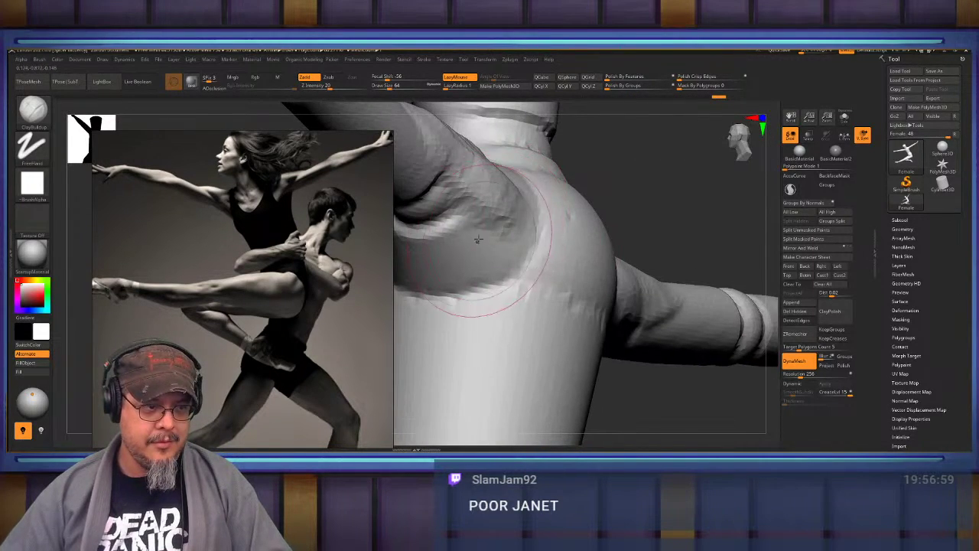
Add clay across the raised arm's armpit and down the torso's side, and smooth the horizontal arm's armpit into the chest.
left_click_drag(453, 222, 464, 306)
right_click_drag(463, 306, 522, 284)
mouse_move(511, 230)
left_mouse_down()
mouse_move(498, 262)
mouse_move(490, 257)
mouse_move(501, 287)
mouse_move(532, 245)
mouse_move(521, 316)
left_mouse_up()
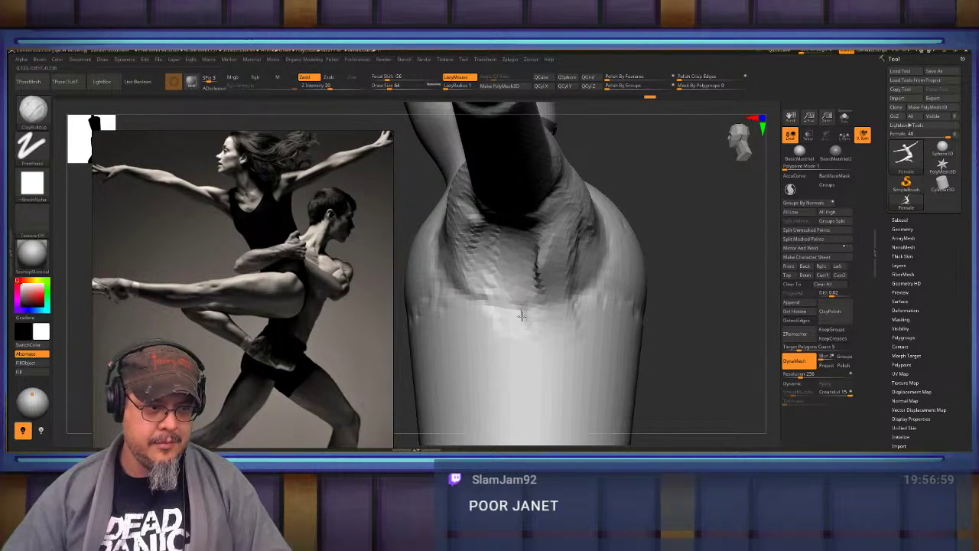
right_click_drag(521, 316, 546, 249)
mouse_move(521, 210)
left_mouse_down()
mouse_move(550, 264)
mouse_move(547, 306)
left_mouse_up()
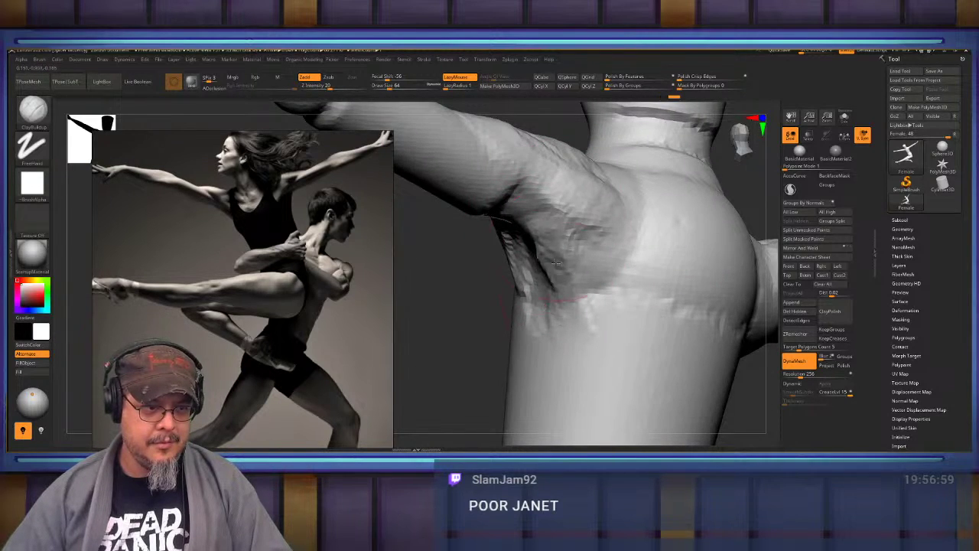
mouse_move(545, 261)
left_mouse_down()
mouse_move(564, 335)
mouse_move(591, 356)
left_mouse_up()
left_click_drag(547, 243, 580, 325)
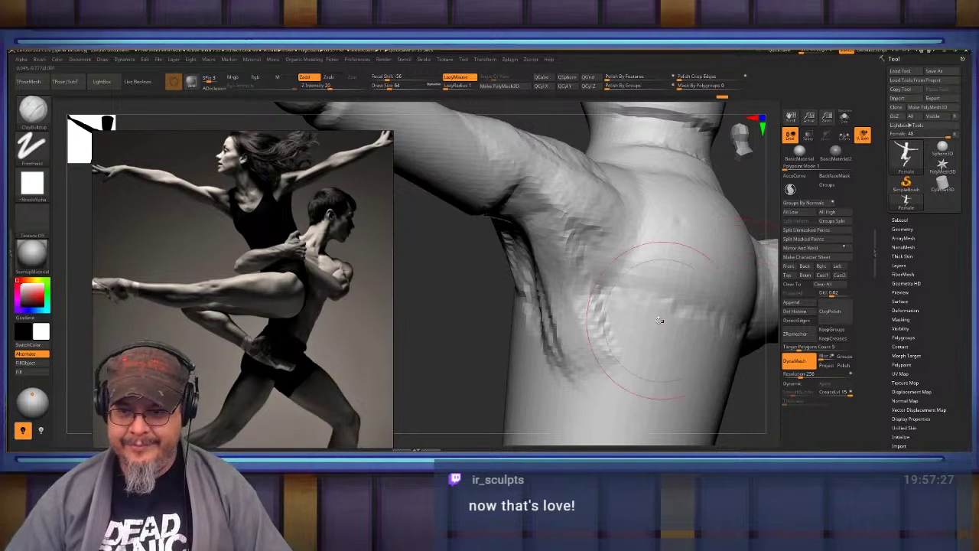
mouse_move(658, 313)
right_mouse_down()
mouse_move(613, 257)
mouse_move(635, 288)
mouse_move(720, 264)
mouse_move(682, 277)
mouse_move(643, 315)
mouse_move(578, 284)
mouse_move(629, 284)
mouse_move(685, 260)
mouse_move(627, 281)
mouse_move(623, 260)
mouse_move(650, 276)
mouse_move(591, 264)
mouse_move(589, 278)
mouse_move(557, 254)
mouse_move(534, 286)
right_mouse_up()
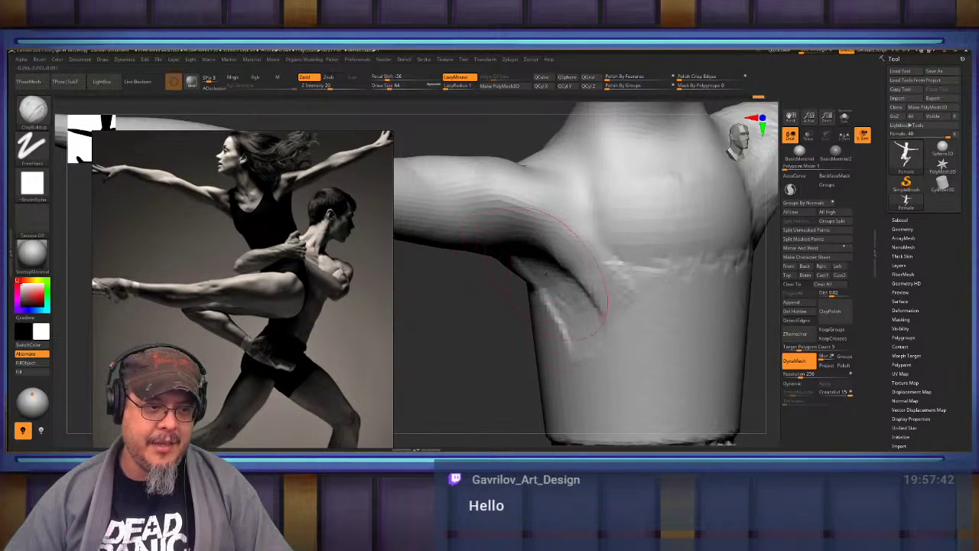
left_click_drag(561, 302, 557, 298, "shift")
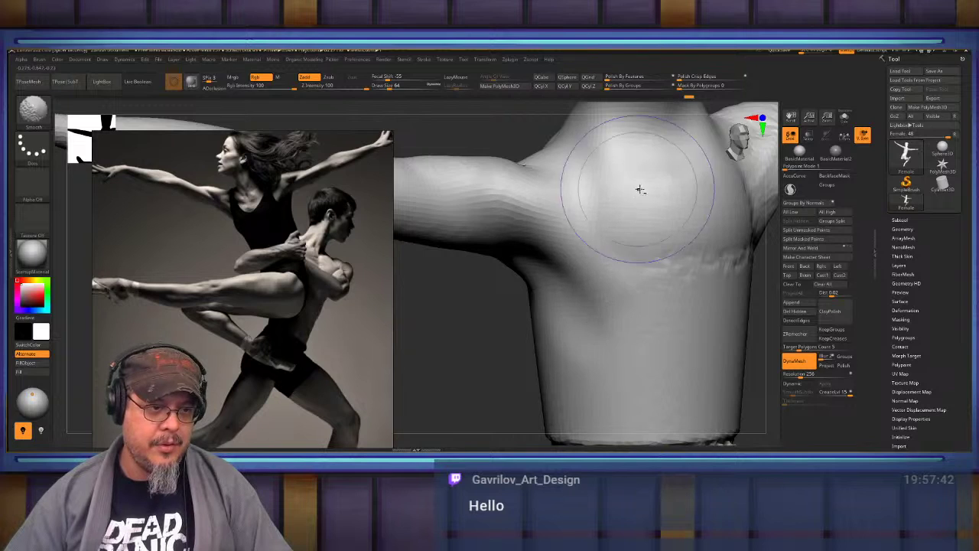
Build up the neck base and upper chest with clay and smooth them into the shoulders.
right_click_drag(640, 189, 561, 313)
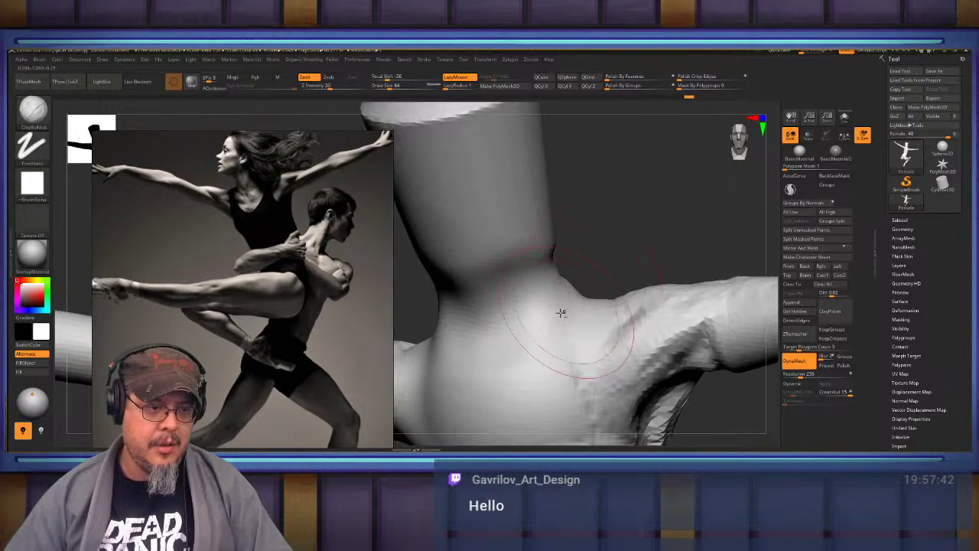
right_click_drag(522, 349, 549, 271)
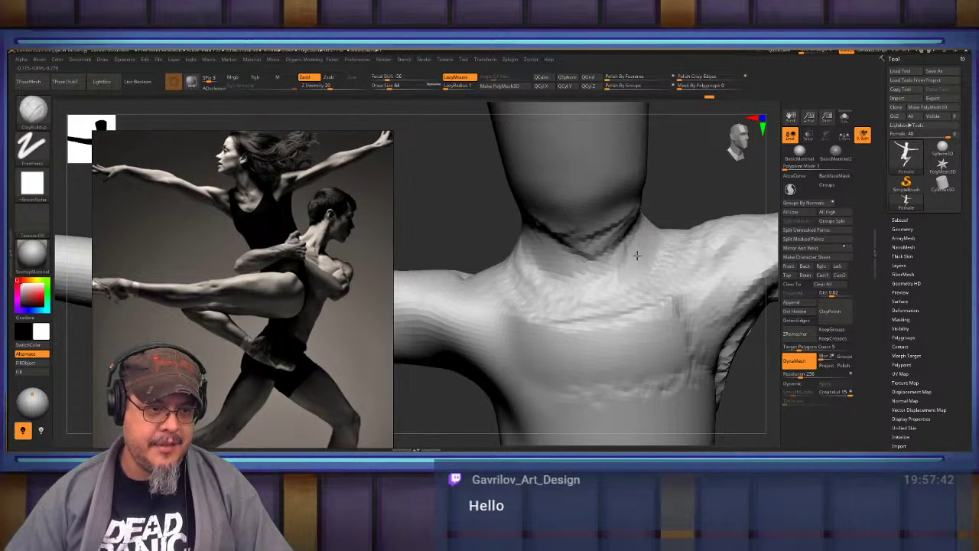
mouse_move(538, 277)
left_mouse_down("shift")
mouse_move(597, 237)
mouse_move(536, 230)
mouse_move(537, 325)
mouse_move(546, 339)
mouse_move(610, 334)
mouse_move(676, 325)
mouse_move(555, 338)
mouse_move(693, 263)
left_mouse_up("shift")
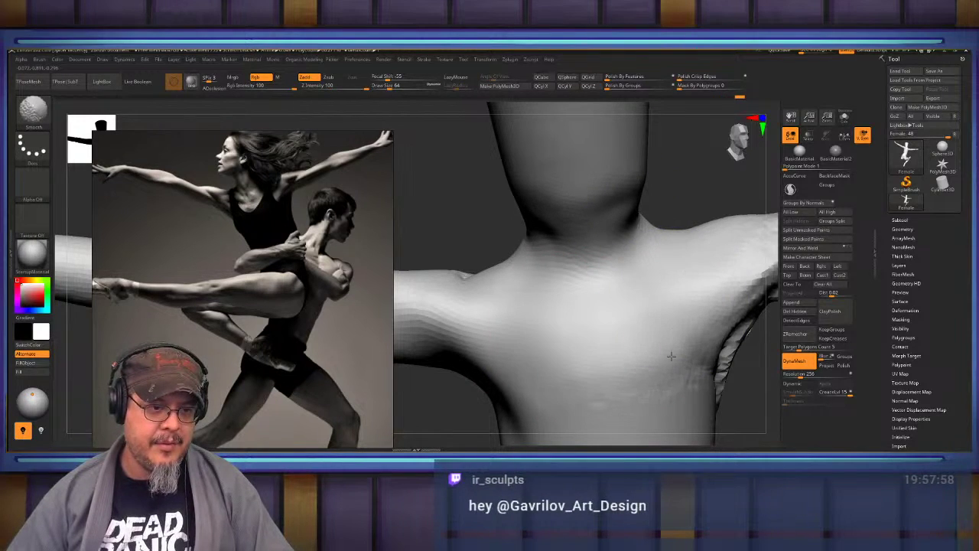
left_click_drag(672, 356, 646, 329, "shift")
left_click_drag(704, 229, 704, 164, "alt")
left_click_drag(704, 306, 665, 310)
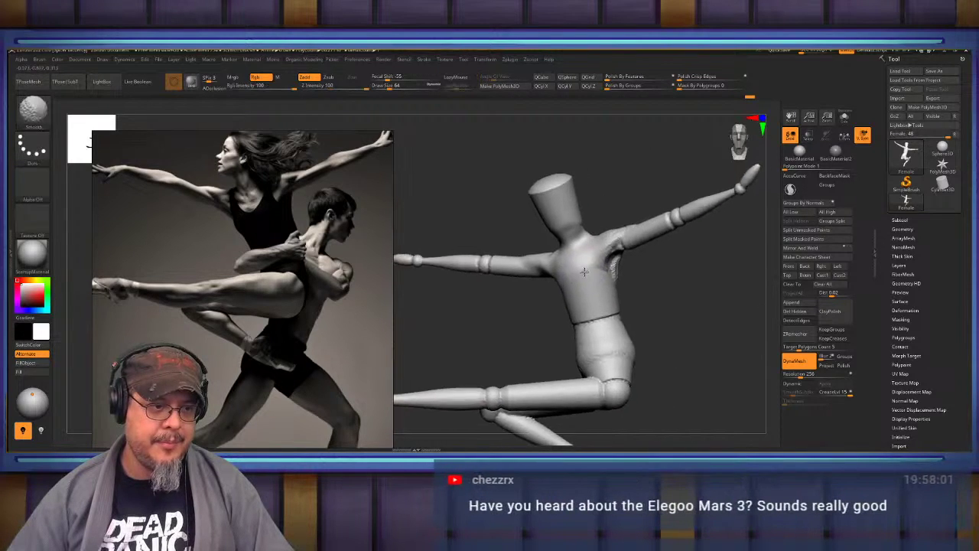
left_click_drag(584, 272, 547, 247)
mouse_move(658, 230)
left_mouse_down("alt")
mouse_move(656, 287)
mouse_move(634, 286)
mouse_move(662, 276)
mouse_move(678, 233)
left_mouse_up("alt")
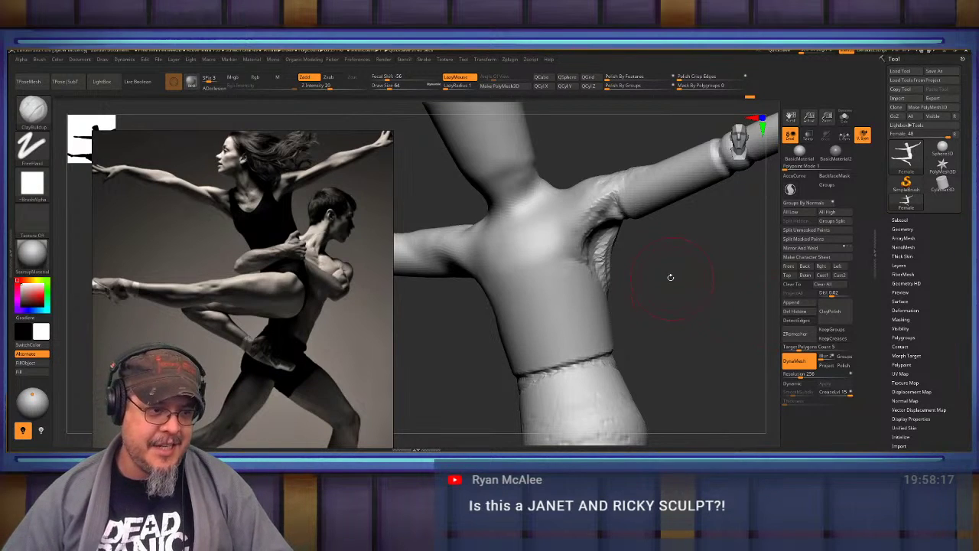
right_click_drag(671, 278, 556, 297, "alt")
right_click_drag(556, 297, 596, 271, "alt")
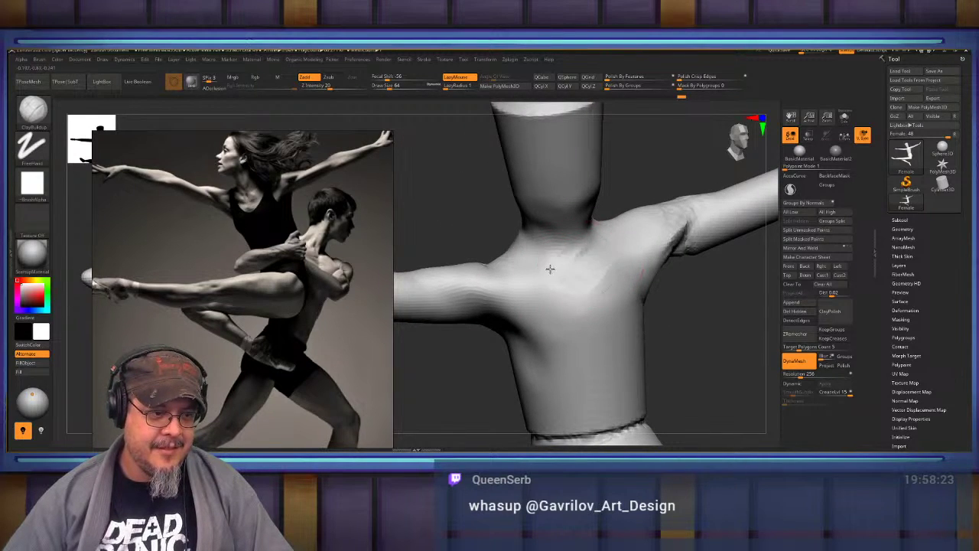
Carve the centre line down the front of the torso and the spine groove down the back with the DamStandard brush.
mouse_move(599, 326)
right_mouse_down()
mouse_move(561, 255)
mouse_move(546, 257)
mouse_move(559, 288)
mouse_move(688, 294)
mouse_move(682, 236)
mouse_move(632, 243)
mouse_move(619, 295)
mouse_move(528, 278)
right_mouse_up()
key("b")
key("d")
key("s")
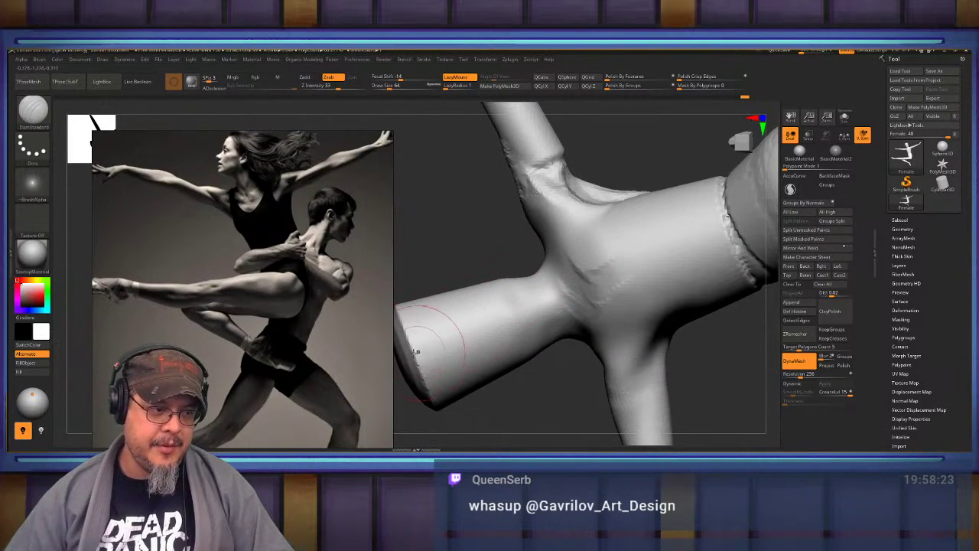
right_click_drag(606, 289, 500, 310)
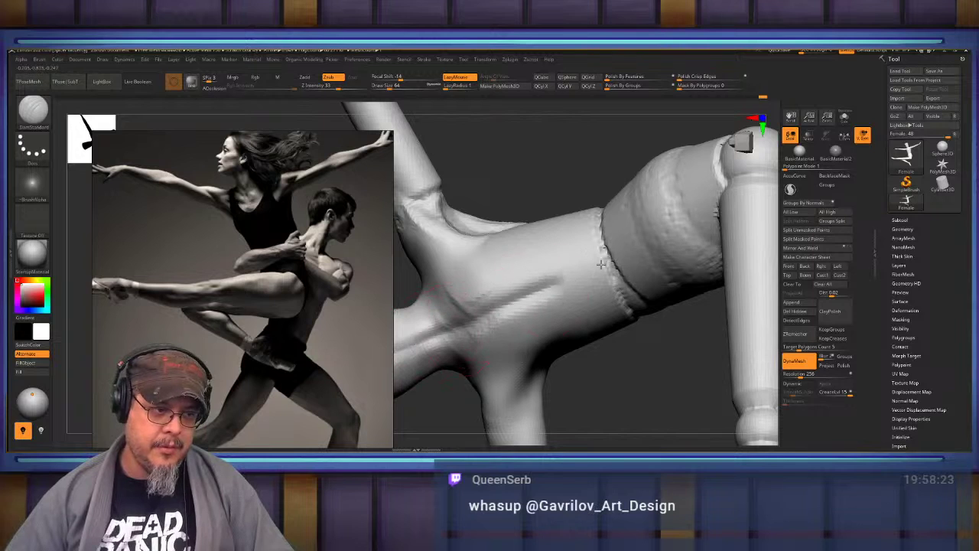
right_click_drag(604, 263, 758, 248)
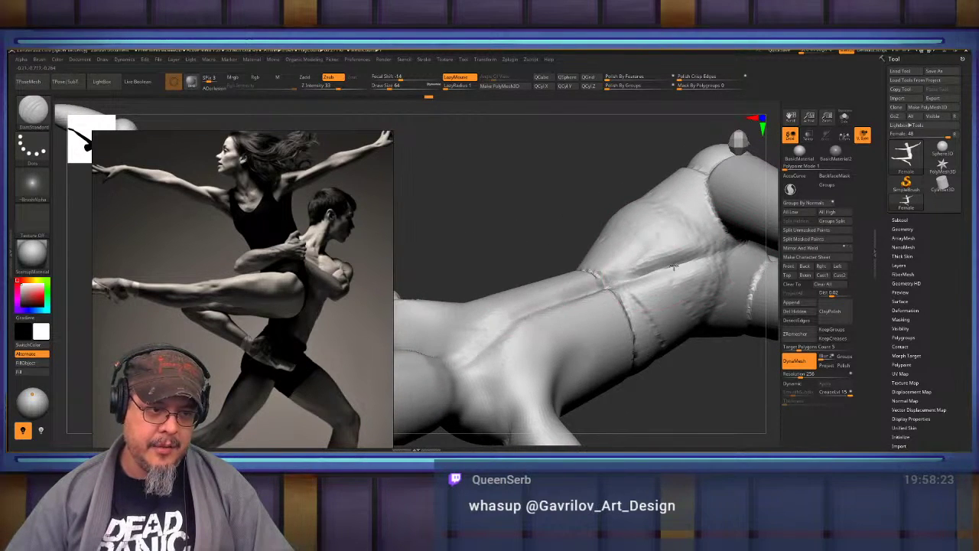
right_click_drag(616, 279, 537, 286)
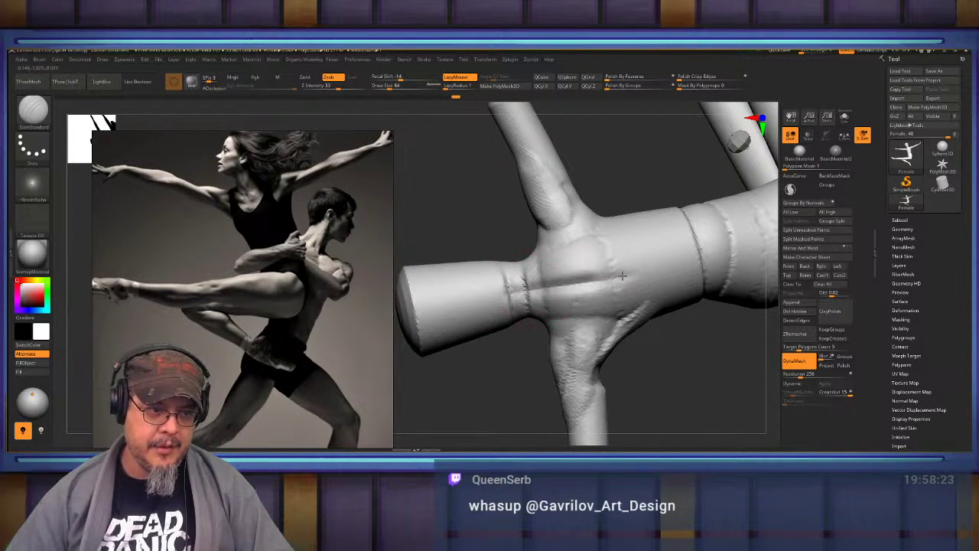
right_click_drag(622, 276, 710, 262)
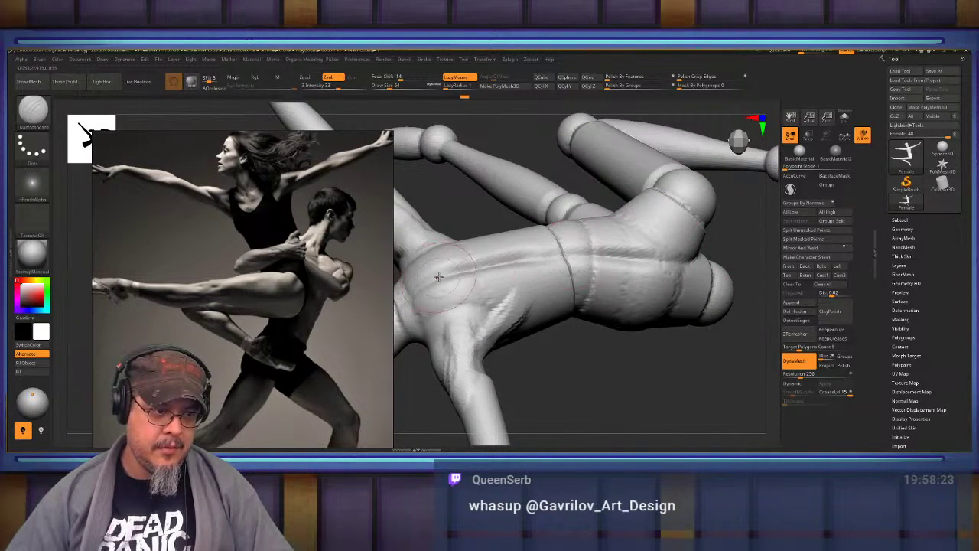
Carve the lower edge of the rib cage from the front centre line around the torso's sides.
mouse_move(747, 258)
right_mouse_down()
mouse_move(520, 283)
mouse_move(615, 286)
mouse_move(671, 304)
mouse_move(695, 290)
mouse_move(588, 286)
mouse_move(619, 284)
mouse_move(662, 313)
mouse_move(632, 332)
mouse_move(632, 366)
right_mouse_up()
key("b")
key("d")
key("s")
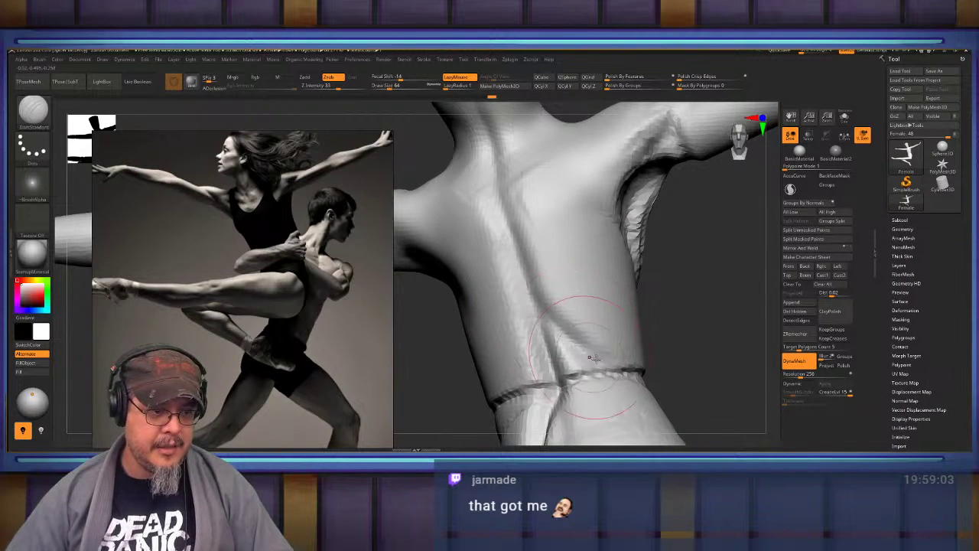
left_click_drag(671, 300, 633, 304)
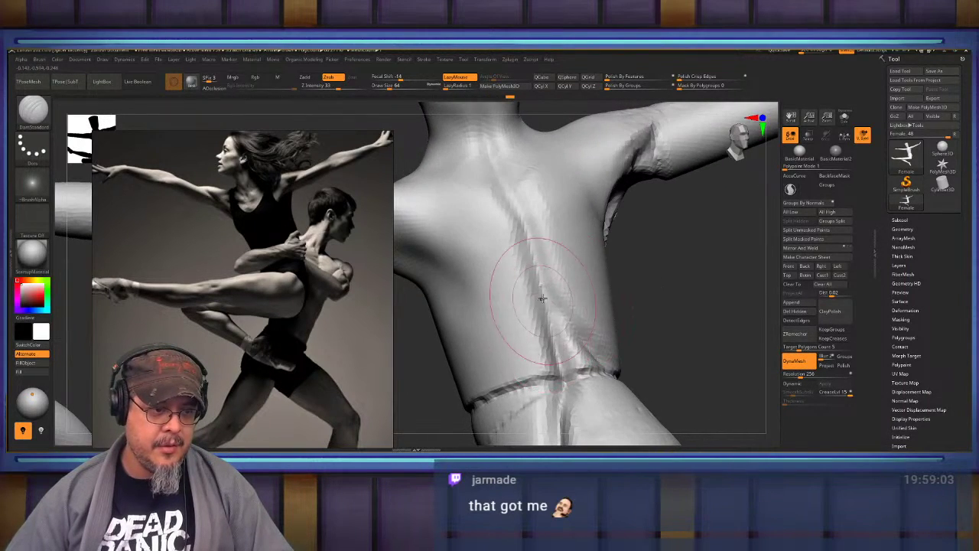
right_click_drag(517, 357, 559, 355)
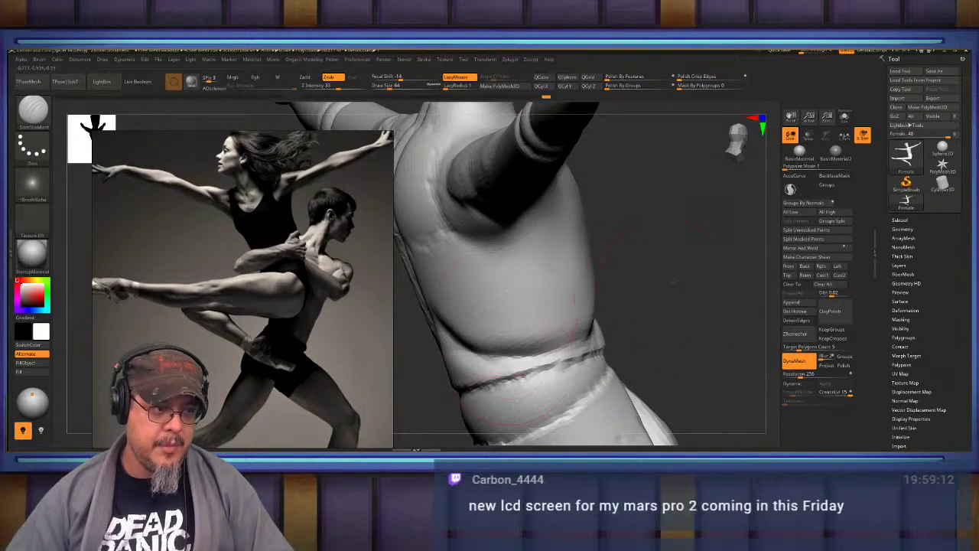
Carve grooves alongside the spine and around the shoulder blade on the back.
right_click_drag(575, 300, 684, 346)
mouse_move(568, 264)
left_mouse_down()
mouse_move(485, 296)
mouse_move(513, 377)
left_mouse_up()
left_click_drag(493, 298, 521, 410)
left_click_drag(647, 364, 688, 315)
Build up the muscles over both shoulder blades and the upper back with the ClayBuildup brush.
key("b")
key("c")
key("b")
left_click_drag(568, 293, 568, 312)
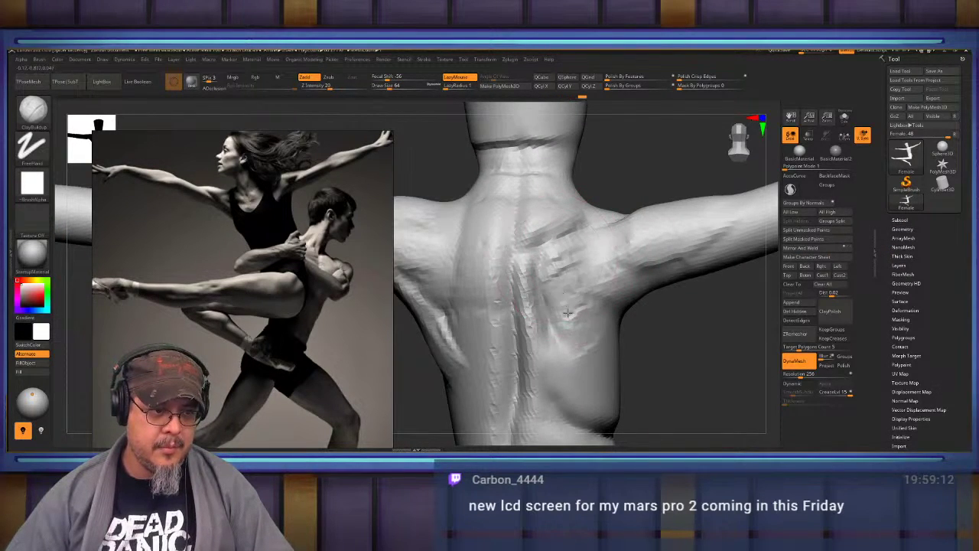
mouse_move(587, 334)
right_mouse_down()
mouse_move(551, 262)
mouse_move(520, 233)
right_mouse_up()
left_click_drag(566, 355, 569, 371)
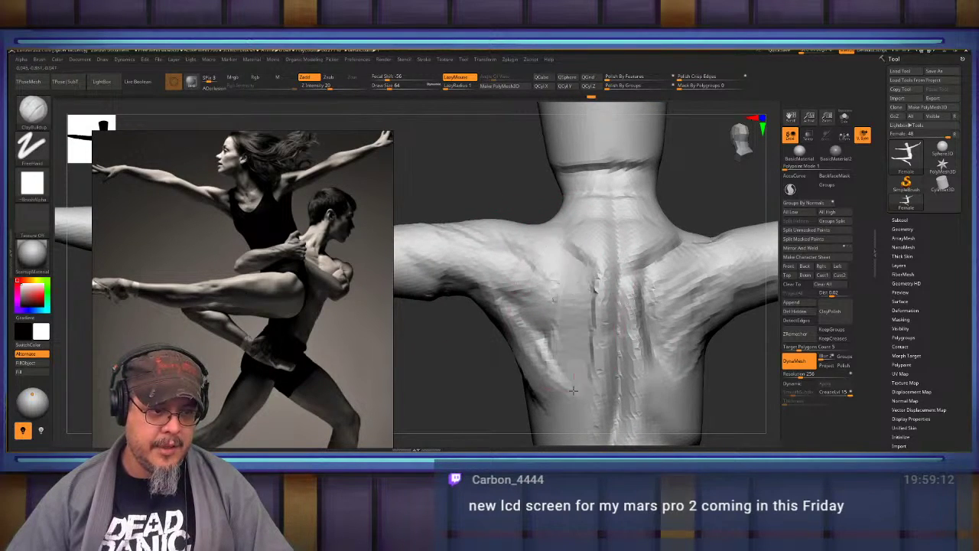
left_click_drag(570, 300, 553, 355)
left_click_drag(530, 286, 556, 358)
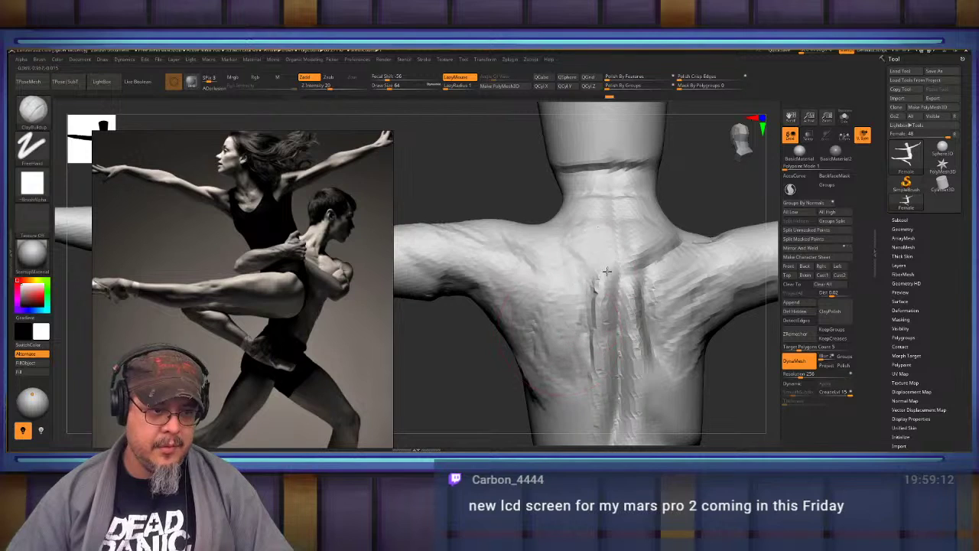
Add clay along both sides of the spine from the upper back down to the waist.
left_click_drag(620, 361, 583, 344)
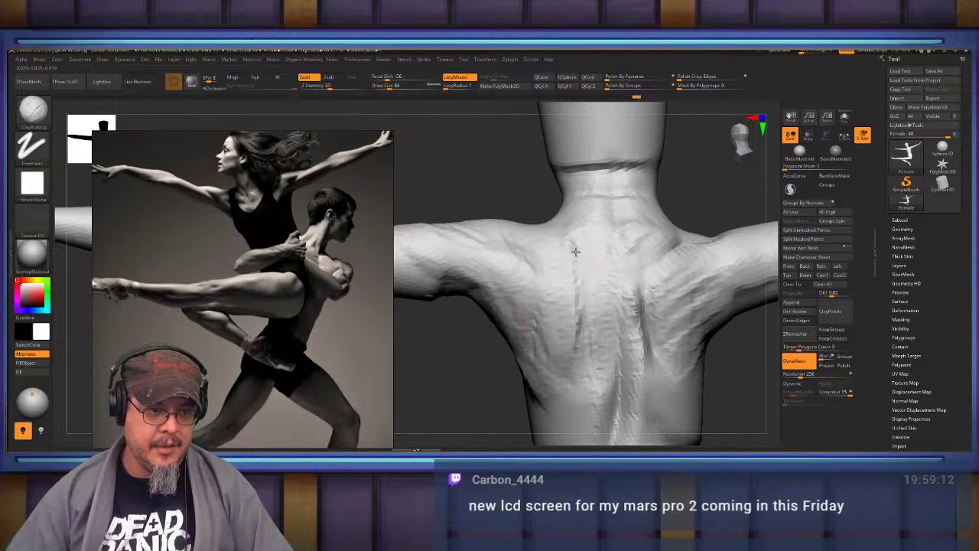
left_click_drag(638, 296, 652, 382)
left_click_drag(664, 280, 647, 366)
left_click_drag(667, 328, 646, 355)
mouse_move(678, 229)
right_mouse_down("alt")
mouse_move(626, 258)
mouse_move(566, 265)
mouse_move(568, 212)
right_mouse_up("alt")
left_click_drag(557, 222, 551, 298)
mouse_move(597, 269)
right_mouse_down()
mouse_move(515, 278)
mouse_move(533, 288)
right_mouse_up()
left_click_drag(523, 348, 527, 417)
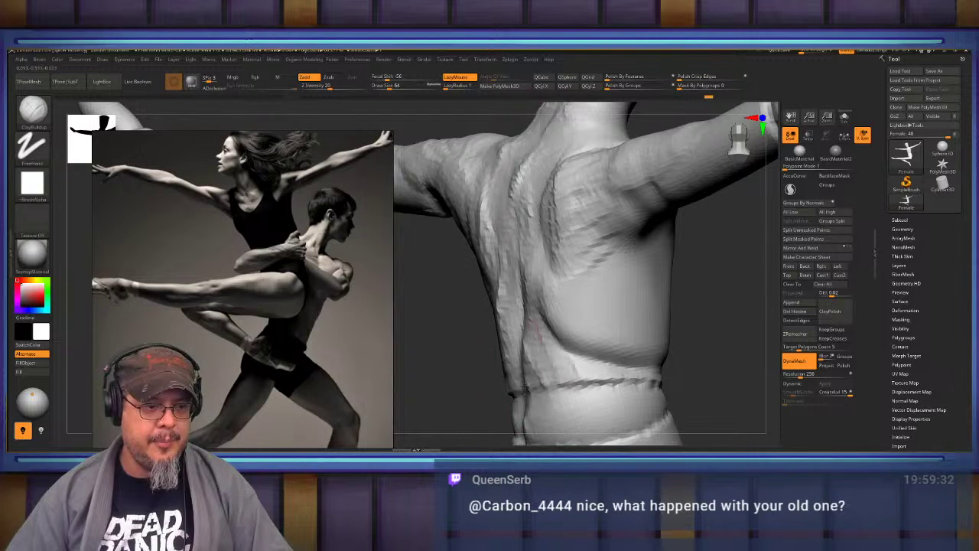
Build up the chest, the side below the raised arm and the lower ribs with clay strokes.
mouse_move(582, 306)
right_mouse_down()
mouse_move(528, 279)
mouse_move(546, 267)
mouse_move(571, 271)
mouse_move(540, 279)
mouse_move(557, 223)
mouse_move(610, 291)
mouse_move(558, 295)
mouse_move(536, 320)
right_mouse_up()
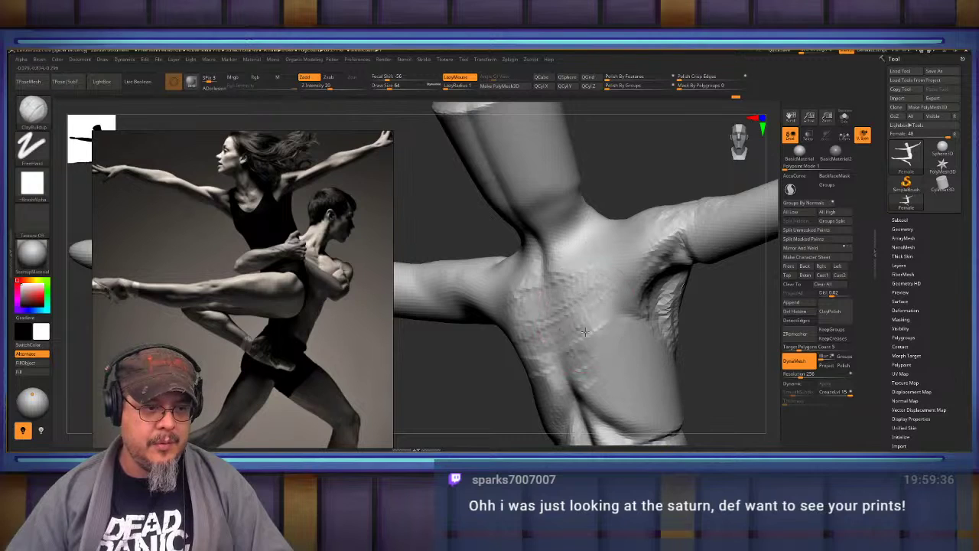
mouse_move(584, 331)
right_mouse_down()
mouse_move(580, 258)
mouse_move(621, 286)
mouse_move(582, 309)
mouse_move(574, 302)
mouse_move(616, 318)
right_mouse_up()
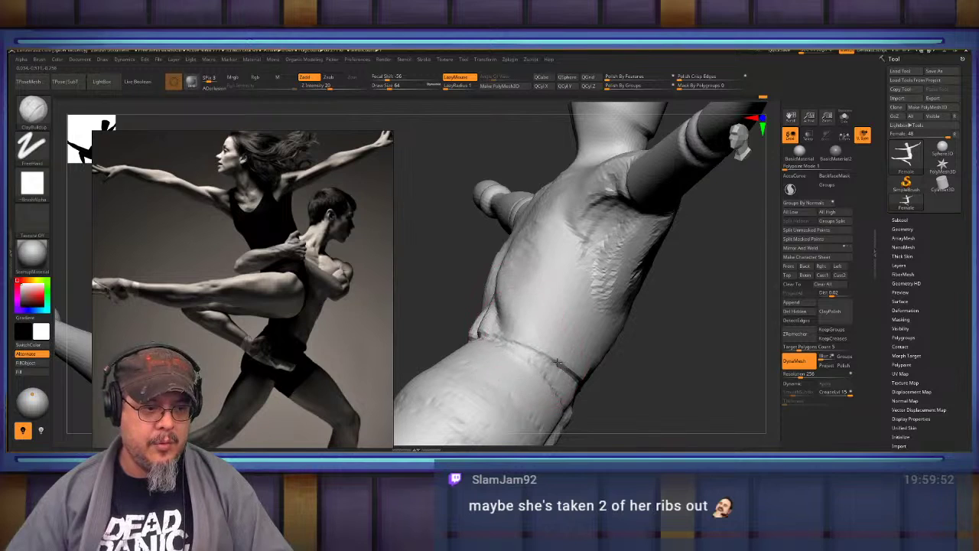
right_click_drag(554, 351, 607, 314)
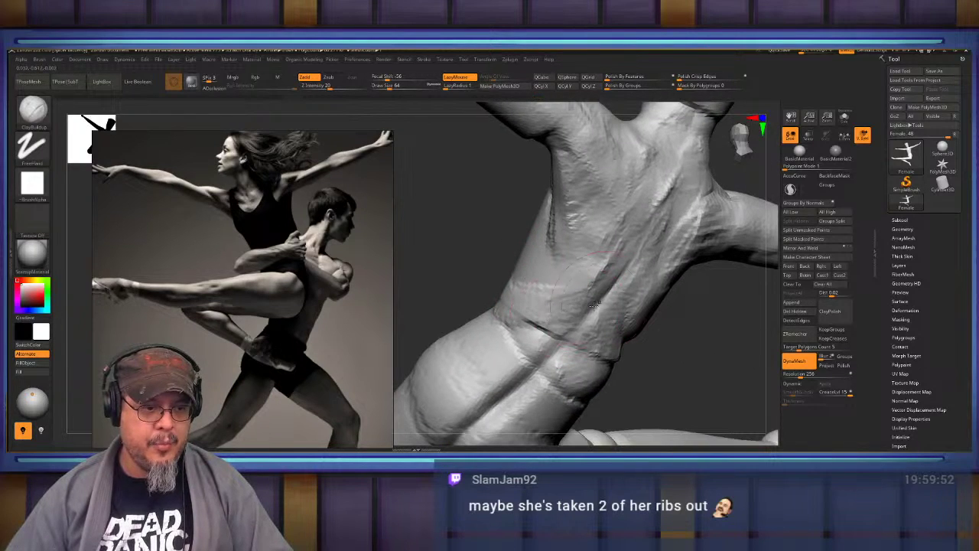
mouse_move(501, 302)
right_mouse_down()
mouse_move(592, 269)
mouse_move(656, 303)
right_mouse_up()
right_click_drag(467, 265, 544, 322)
right_click_drag(525, 286, 571, 288)
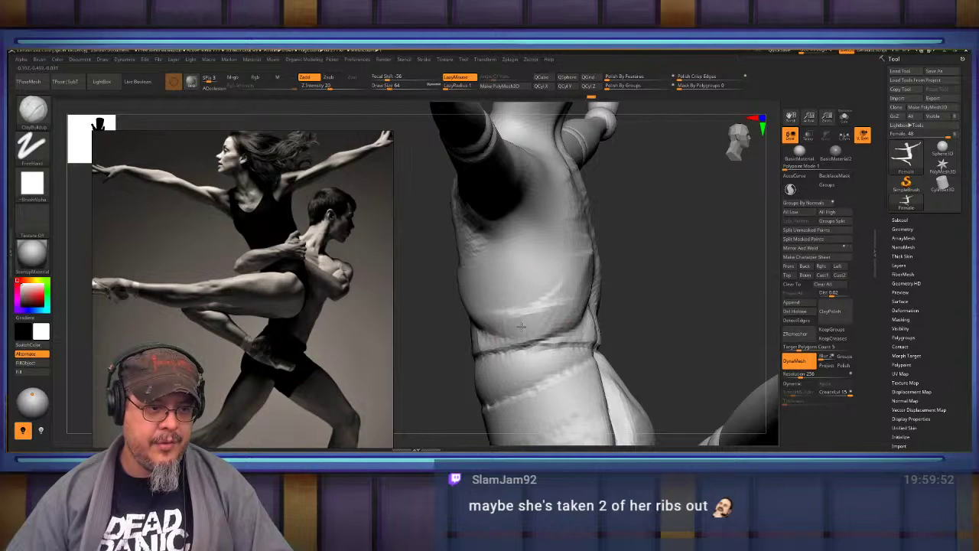
Carve guide lines for the hip crests and pelvis on the front and back with the DamStandard brush.
mouse_move(521, 327)
right_mouse_down()
mouse_move(490, 320)
mouse_move(456, 284)
mouse_move(589, 254)
mouse_move(636, 325)
mouse_move(594, 287)
mouse_move(623, 308)
mouse_move(636, 299)
mouse_move(619, 282)
right_mouse_up()
key("b")
key("d")
key("s")
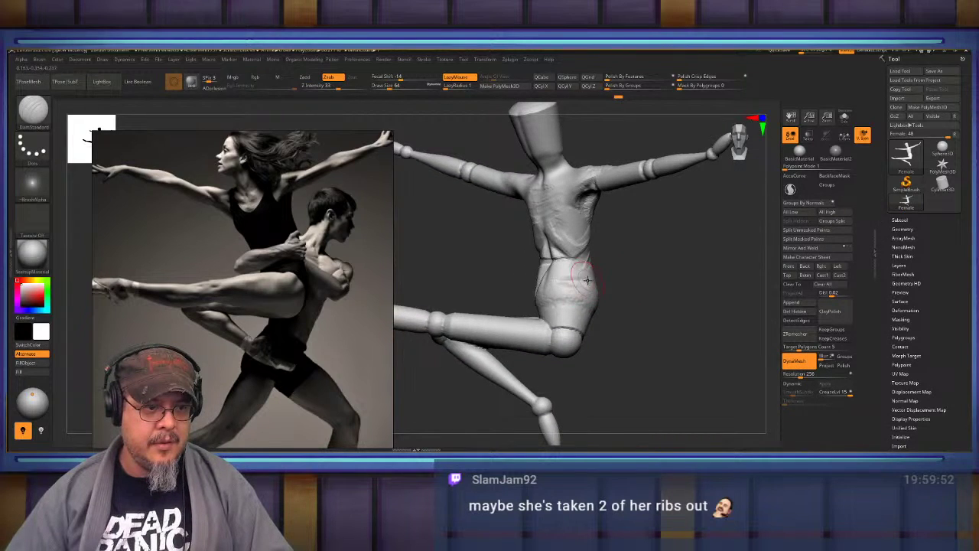
mouse_move(563, 280)
right_mouse_down()
mouse_move(595, 303)
mouse_move(615, 283)
mouse_move(566, 299)
right_mouse_up()
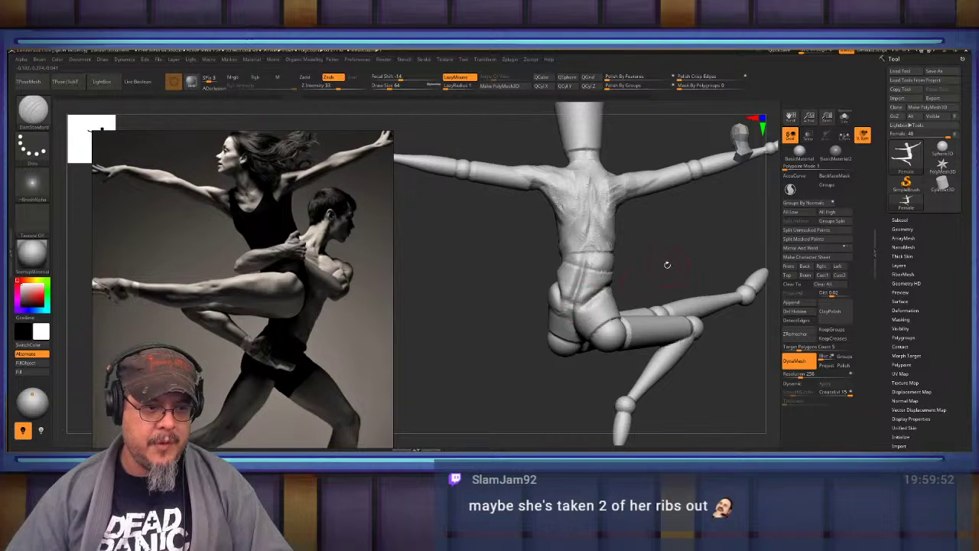
mouse_move(668, 265)
right_mouse_down()
mouse_move(699, 296)
mouse_move(645, 270)
mouse_move(673, 303)
right_mouse_up()
Fill the abdomen from the rib cage to the pelvis and cover the waist groove with an enlarged ClayBuildup brush.
key("b")
key("c")
key("b")
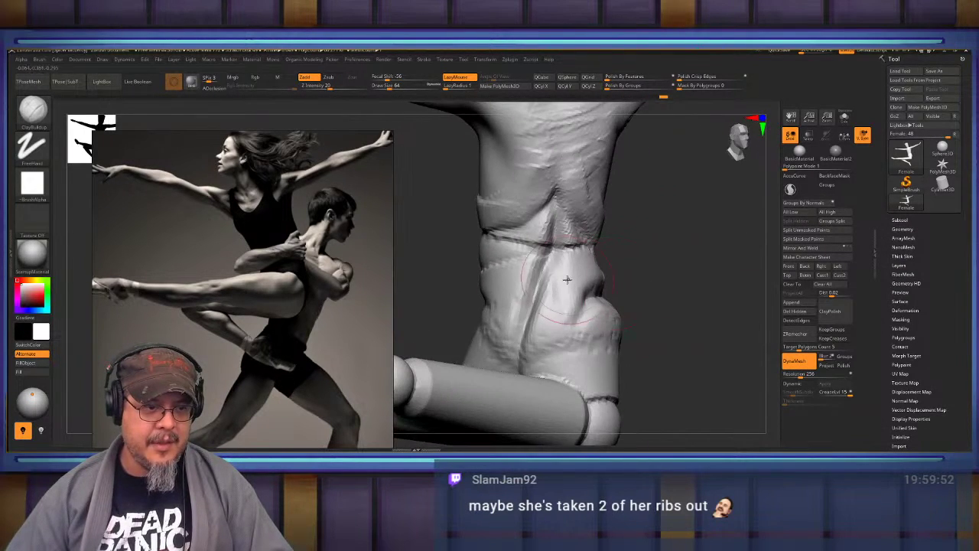
key("s")
left_click_drag(567, 280, 575, 280)
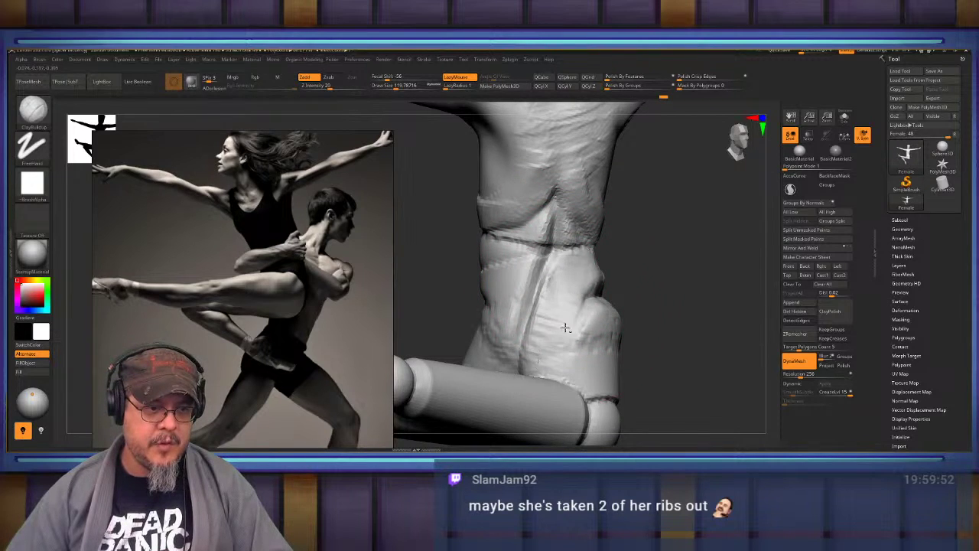
right_click_drag(565, 328, 552, 242)
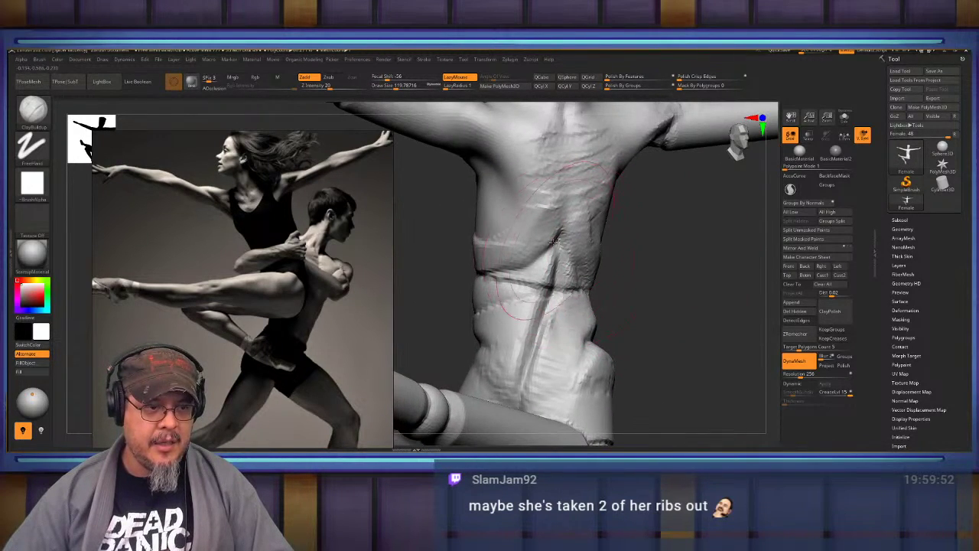
mouse_move(539, 285)
left_mouse_down()
mouse_move(526, 371)
mouse_move(545, 321)
left_mouse_up()
left_click_drag(500, 360, 547, 350)
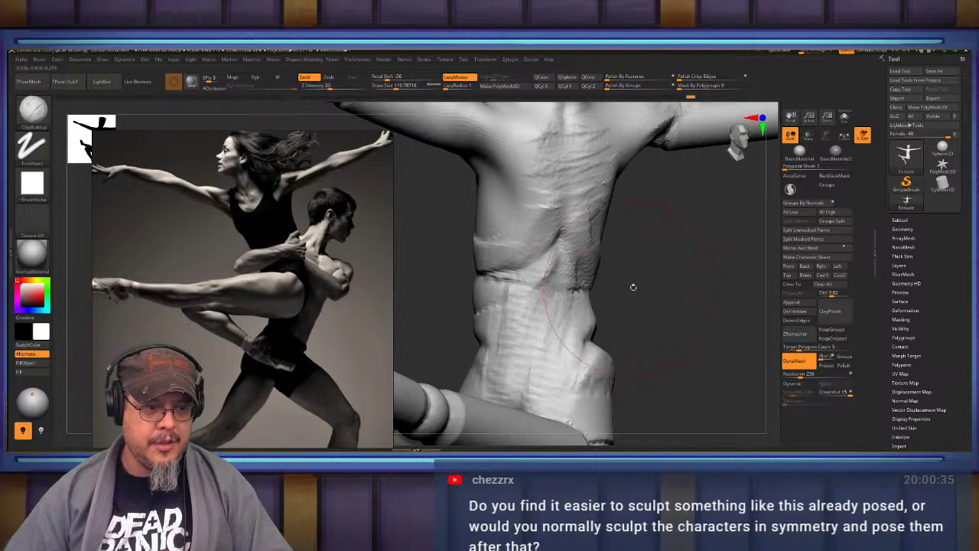
left_click_drag(633, 287, 618, 337)
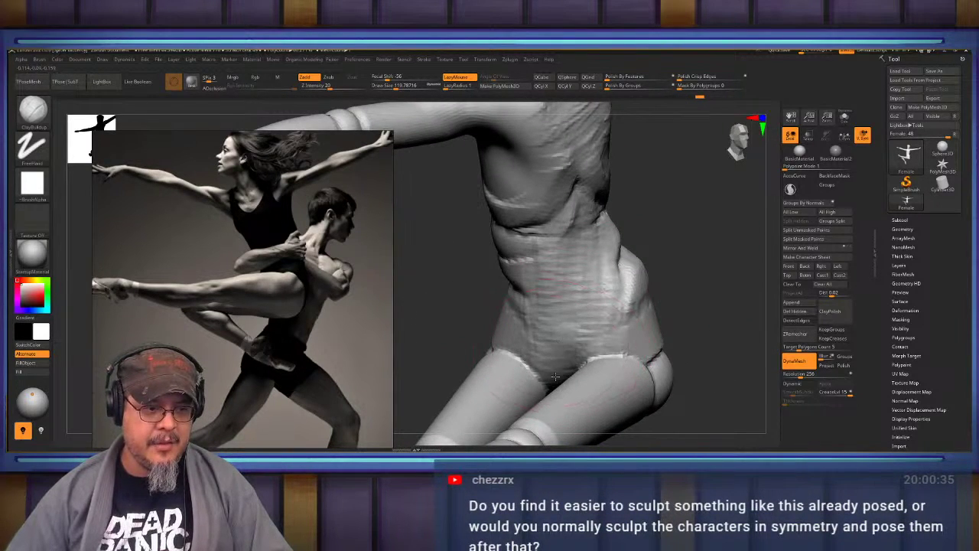
Build up the flank between the lower ribs and the hip crest with the ClayBuildup brush reduced to about 83.
mouse_move(630, 286)
right_mouse_down()
mouse_move(681, 267)
mouse_move(701, 297)
mouse_move(580, 293)
right_mouse_up()
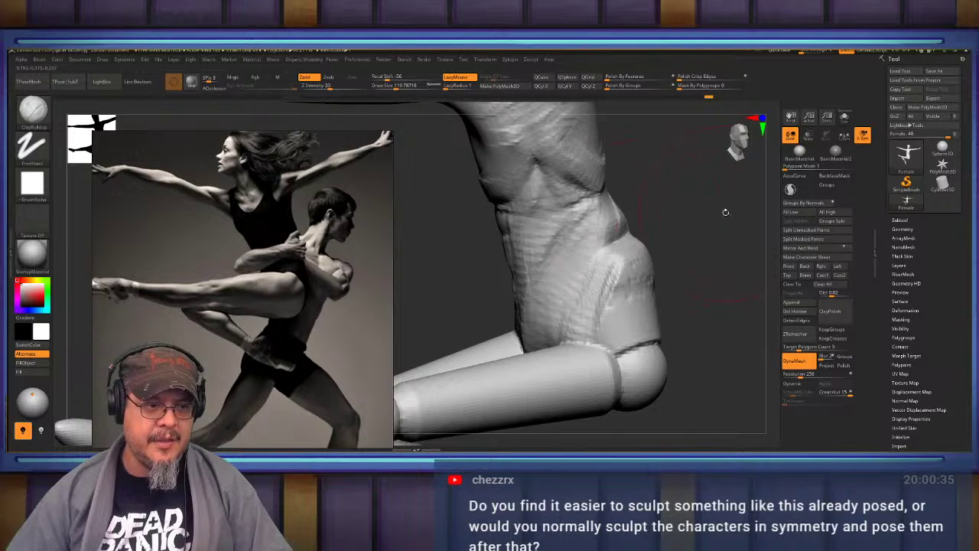
mouse_move(724, 212)
right_mouse_down()
mouse_move(665, 287)
mouse_move(624, 300)
right_mouse_up()
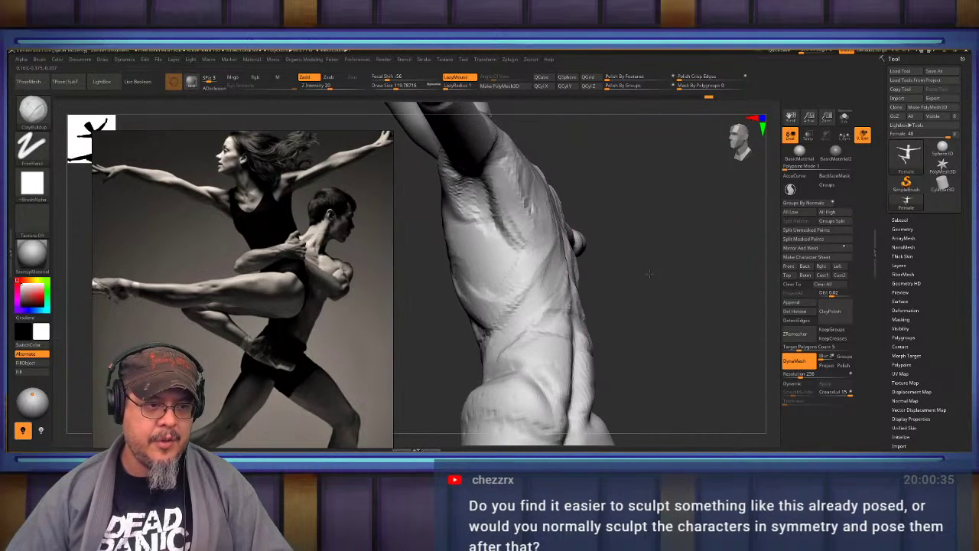
key("s")
left_click_drag(660, 277, 656, 277)
mouse_move(658, 274)
right_mouse_down()
mouse_move(641, 243)
mouse_move(574, 329)
right_mouse_up()
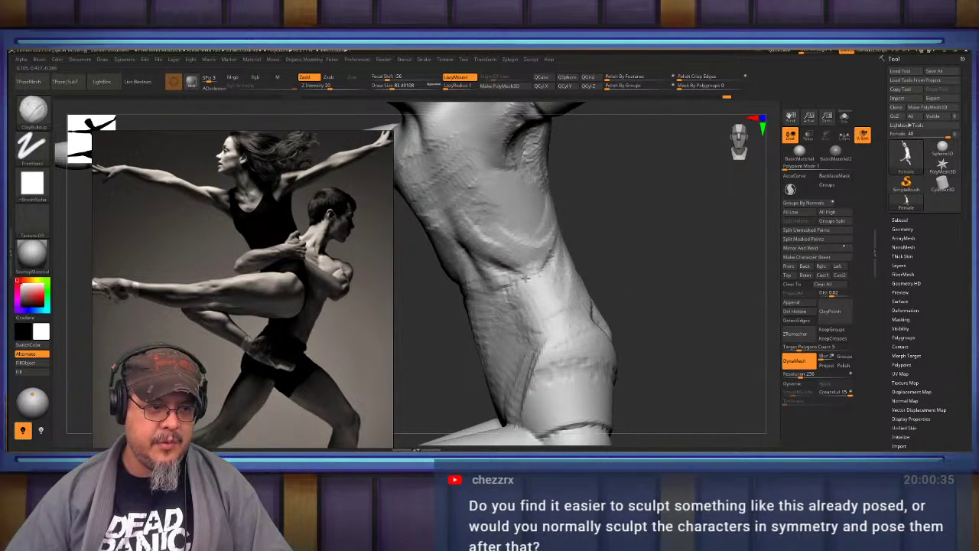
mouse_move(536, 310)
right_mouse_down()
mouse_move(583, 381)
mouse_move(475, 304)
right_mouse_up()
left_click_drag(475, 304, 505, 241, "shift")
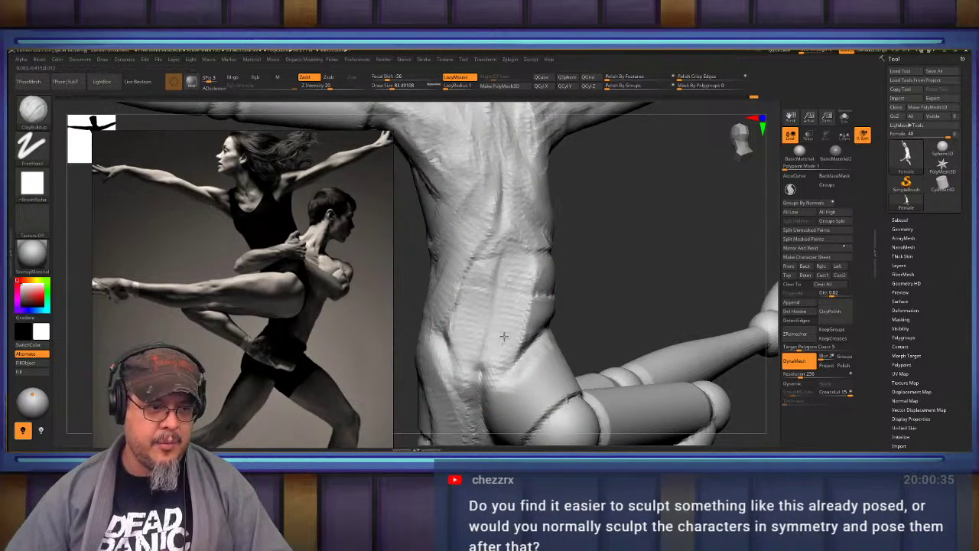
Add clay across the lower back and around the waist grooves below the raised arm.
right_click_drag(504, 336, 531, 274)
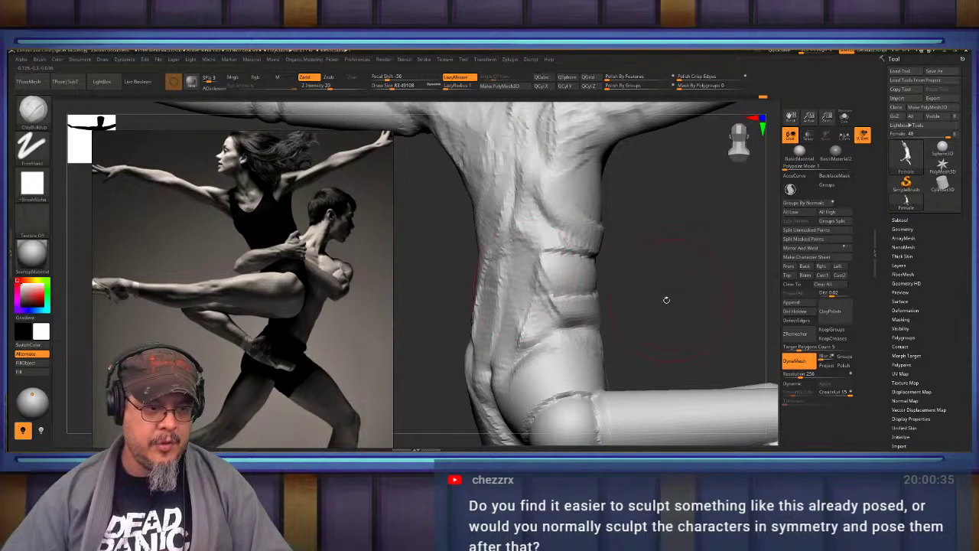
mouse_move(667, 299)
right_mouse_down()
mouse_move(601, 344)
mouse_move(591, 309)
mouse_move(490, 271)
right_mouse_up()
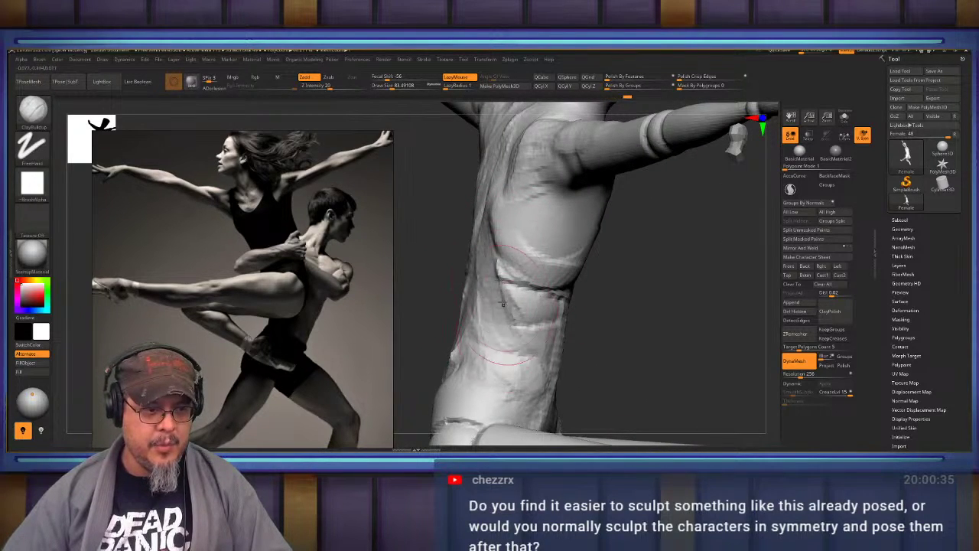
mouse_move(541, 328)
right_mouse_down()
mouse_move(514, 304)
mouse_move(550, 299)
mouse_move(590, 273)
mouse_move(614, 275)
right_mouse_up()
key("b")
left_click(627, 277)
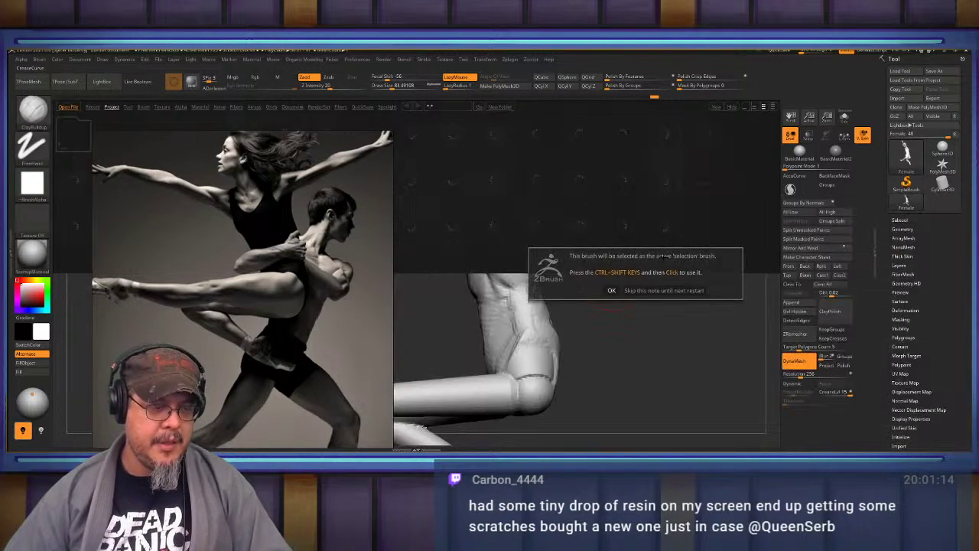
left_click(612, 289)
Adjust the torso's silhouette with the Move brush enlarged to about 202.
key("b")
key("m")
key("v")
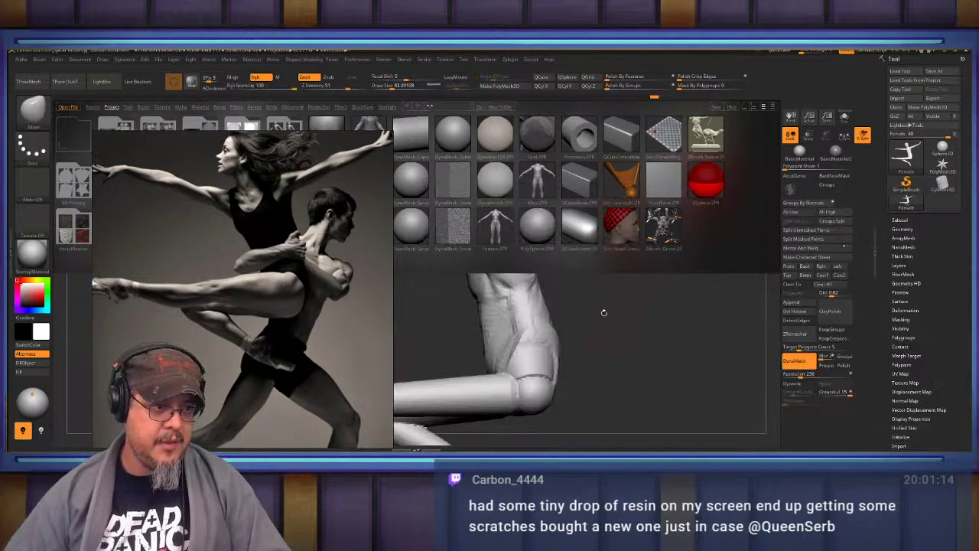
key("s")
mouse_move(618, 271)
left_mouse_down("alt")
mouse_move(646, 296)
mouse_move(598, 274)
left_mouse_up("alt")
right_click_drag(563, 259, 473, 278)
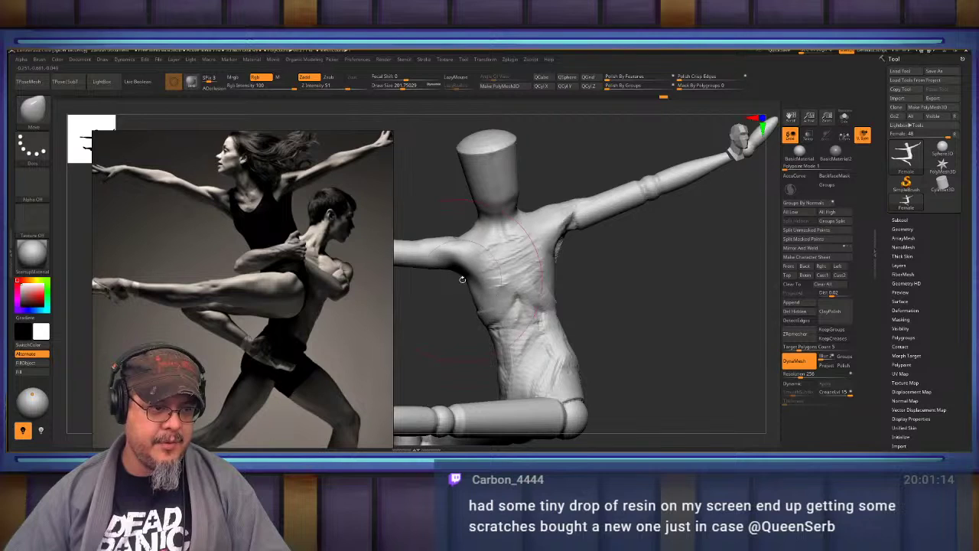
mouse_move(552, 292)
right_mouse_down()
mouse_move(645, 276)
mouse_move(616, 275)
mouse_move(644, 312)
mouse_move(681, 278)
mouse_move(704, 278)
mouse_move(698, 297)
right_mouse_up()
Thicken the thigh of the extended leg with the Inflate brush and smooth its transitions into the hip and knee.
key("b")
key("i")
key("n")
left_click_drag(619, 274, 484, 280)
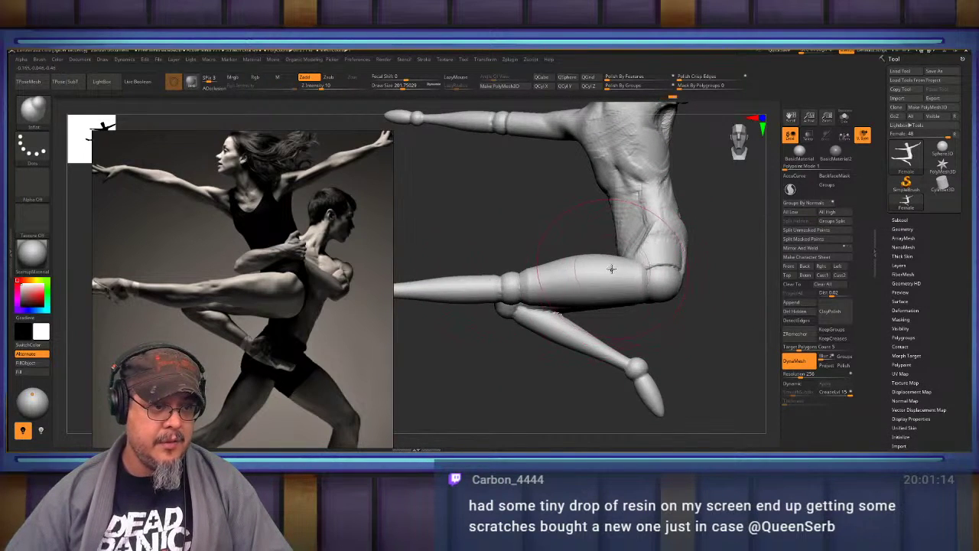
right_click_drag(726, 280, 592, 262)
left_click_drag(592, 262, 533, 264)
right_click_drag(531, 264, 608, 269)
mouse_move(607, 268)
left_mouse_down("shift")
mouse_move(571, 280)
mouse_move(573, 293)
mouse_move(495, 286)
mouse_move(455, 297)
left_mouse_up("shift")
mouse_move(493, 292)
right_mouse_down("alt")
mouse_move(599, 247)
mouse_move(636, 245)
mouse_move(557, 273)
right_mouse_up("alt")
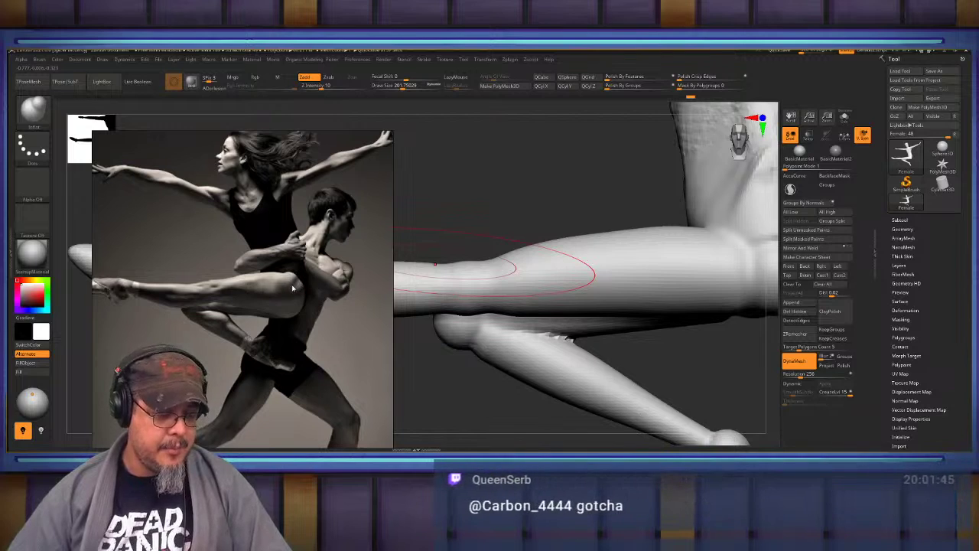
Launch Epic Pen, enlarge the reference photo around the extended leg and ready a yellow drawing pen.
key("super")
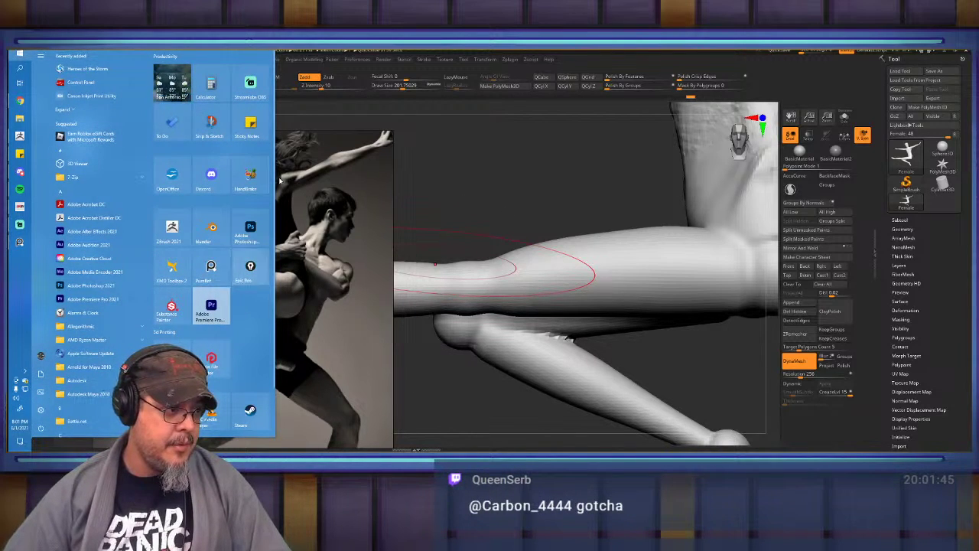
left_click(251, 268)
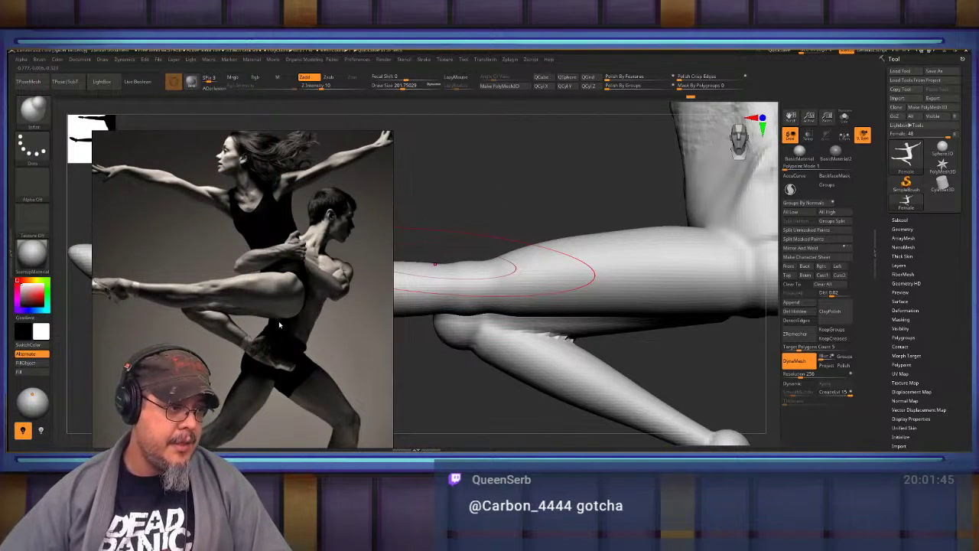
scroll(277, 329, "up", 3)
left_click_drag(276, 325, 224, 345)
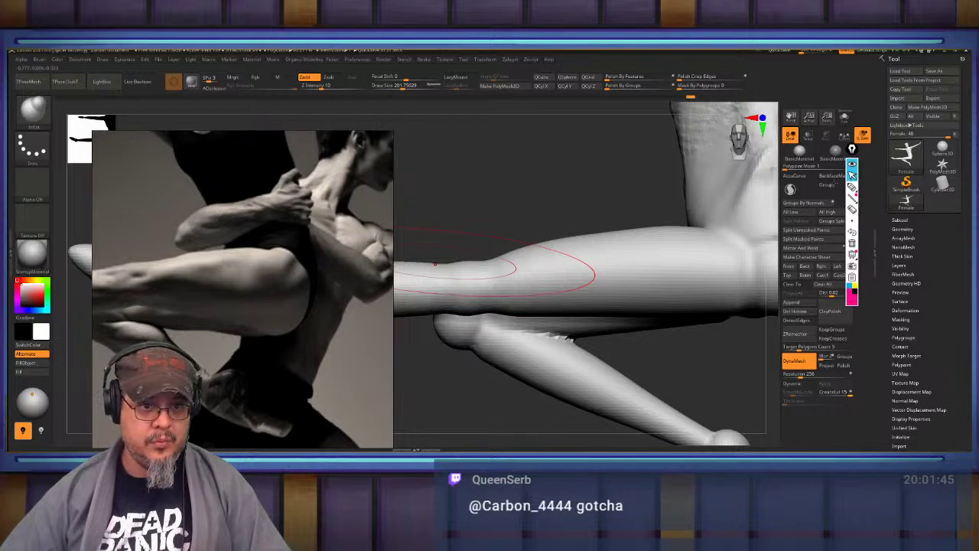
mouse_move(853, 189)
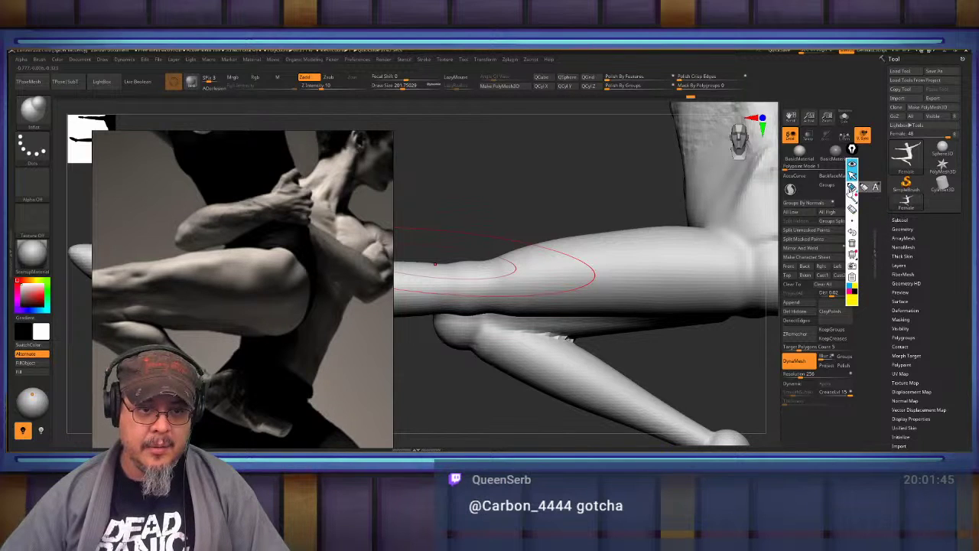
left_click(851, 188)
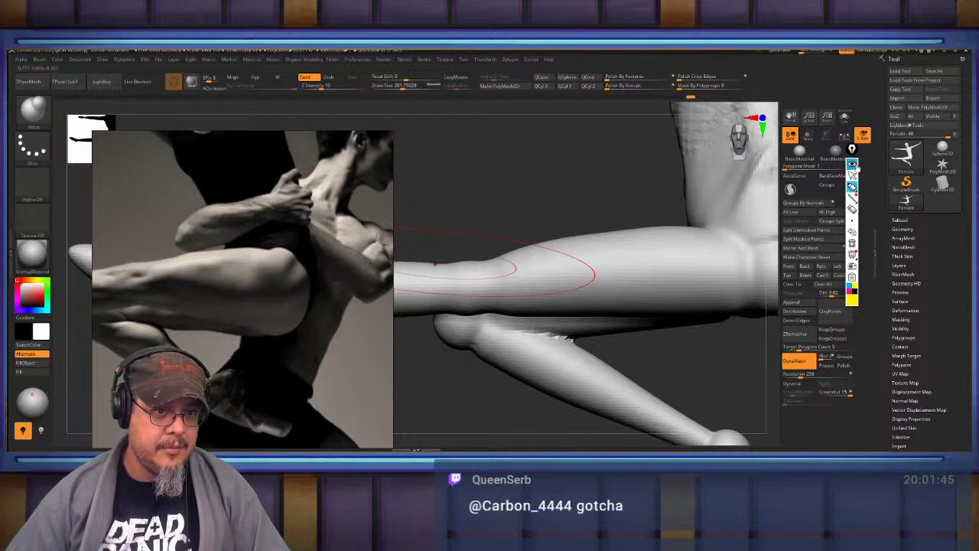
mouse_move(852, 189)
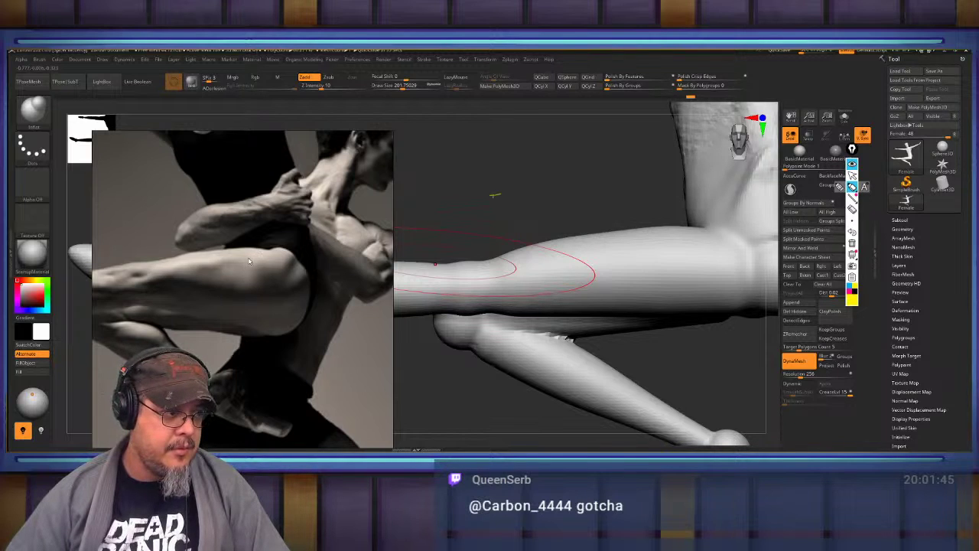
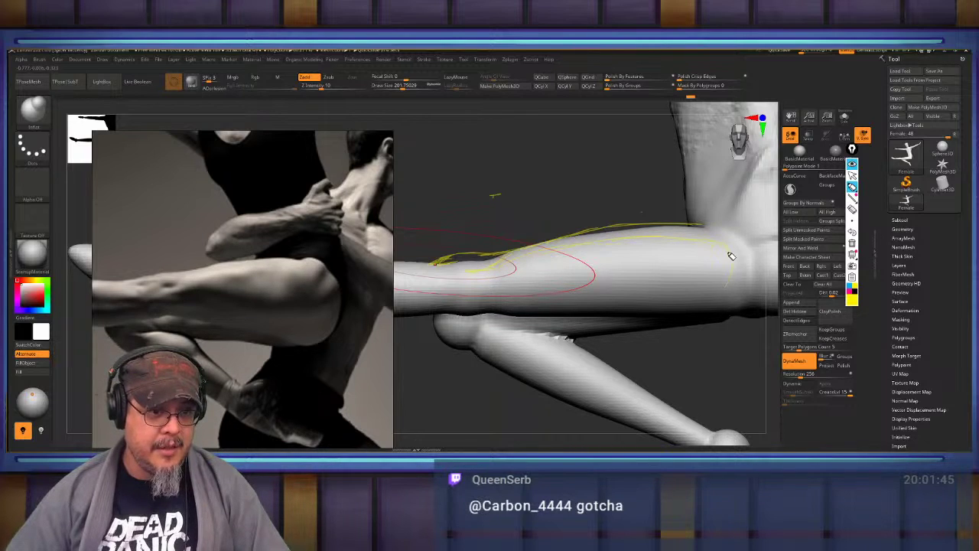
Sketch the thigh muscle mass, the knee and the hip attachment in yellow over the extended leg.
mouse_move(731, 257)
left_mouse_down()
mouse_move(628, 313)
mouse_move(521, 287)
mouse_move(516, 300)
mouse_move(505, 272)
left_mouse_up()
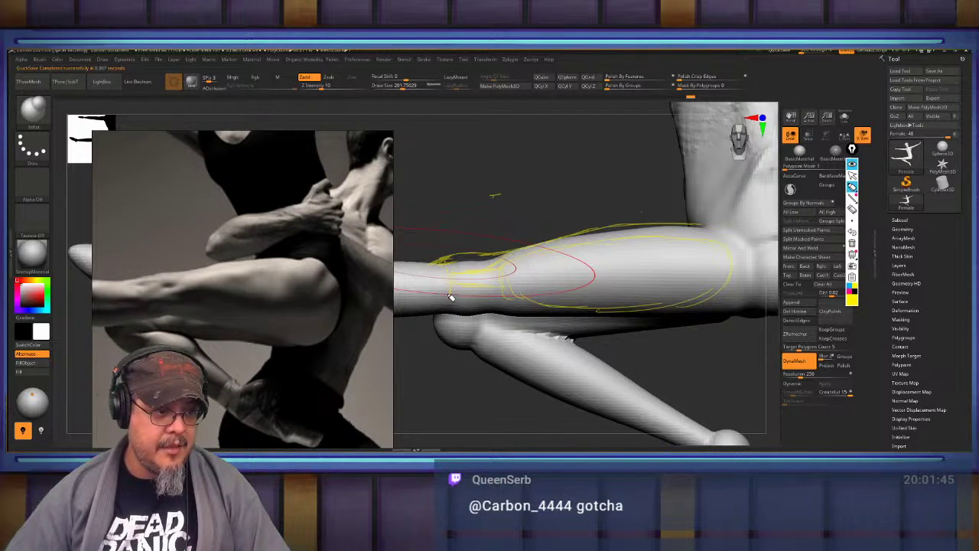
left_click_drag(452, 297, 460, 311)
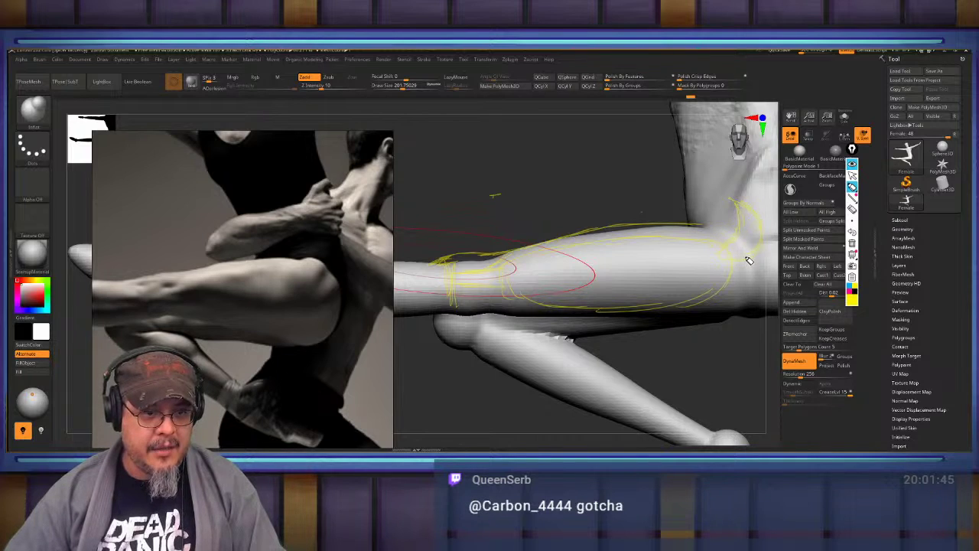
left_click_drag(739, 204, 735, 199)
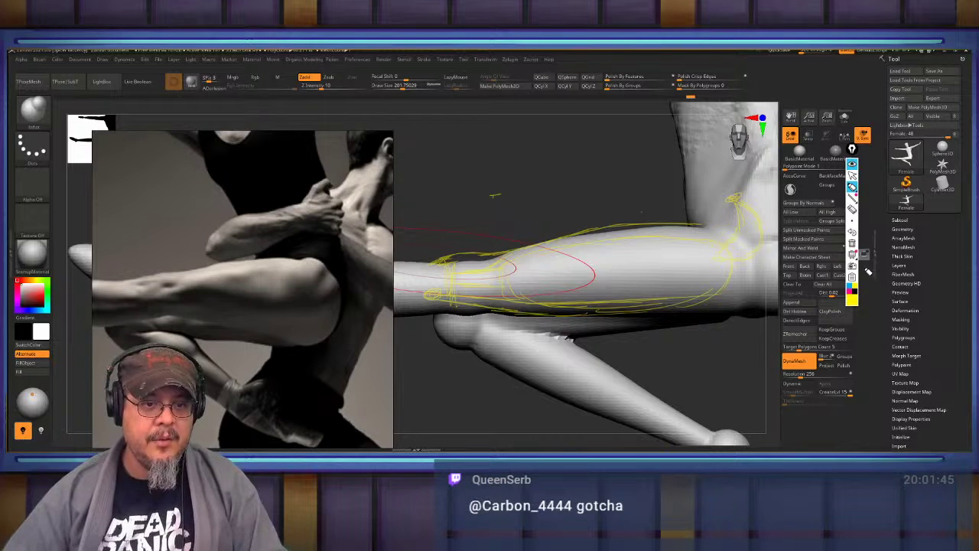
Clear the yellow annotations and collapse the Epic Pen toolbar.
left_click(852, 245)
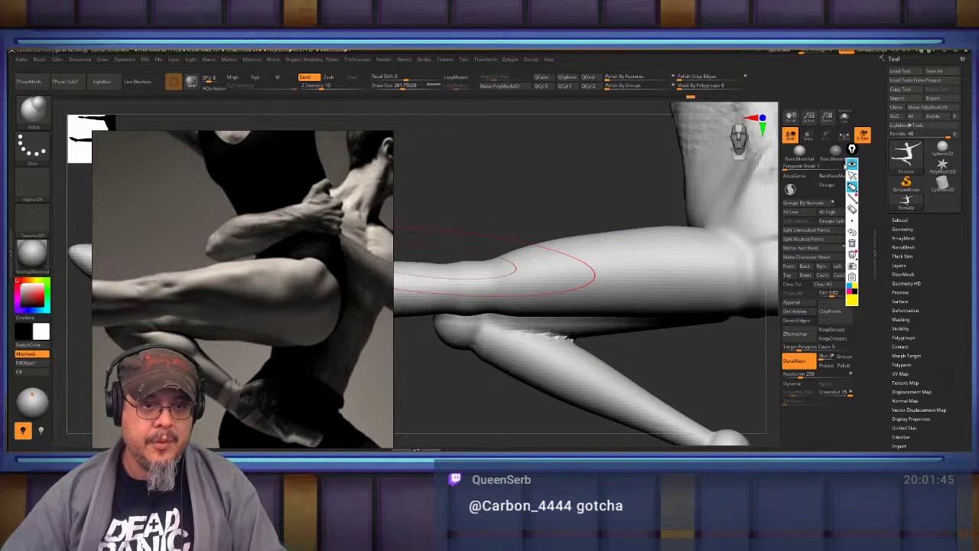
left_click(853, 166)
mouse_move(854, 152)
left_mouse_down()
mouse_move(874, 218)
mouse_move(864, 203)
left_mouse_up()
Push the front of the abdomen inward to slim the waist with the Move brush at size 112.
mouse_move(618, 215)
left_mouse_down("alt")
mouse_move(551, 230)
mouse_move(480, 219)
mouse_move(579, 265)
mouse_move(684, 266)
mouse_move(678, 293)
mouse_move(685, 227)
left_mouse_up("alt")
key("b")
key("m")
key("v")
left_click_drag(739, 289, 700, 284)
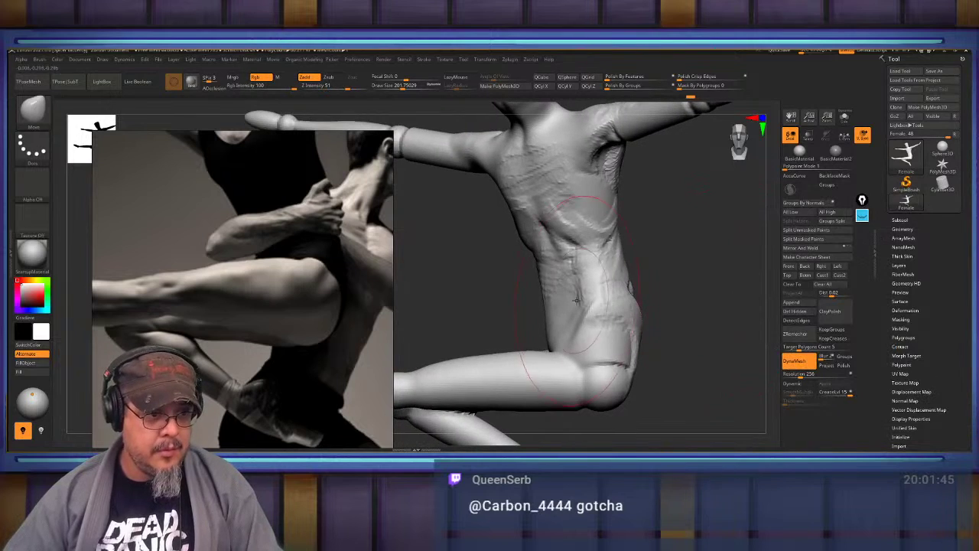
key("s")
left_click_drag(565, 301, 554, 301)
left_click_drag(552, 302, 568, 305)
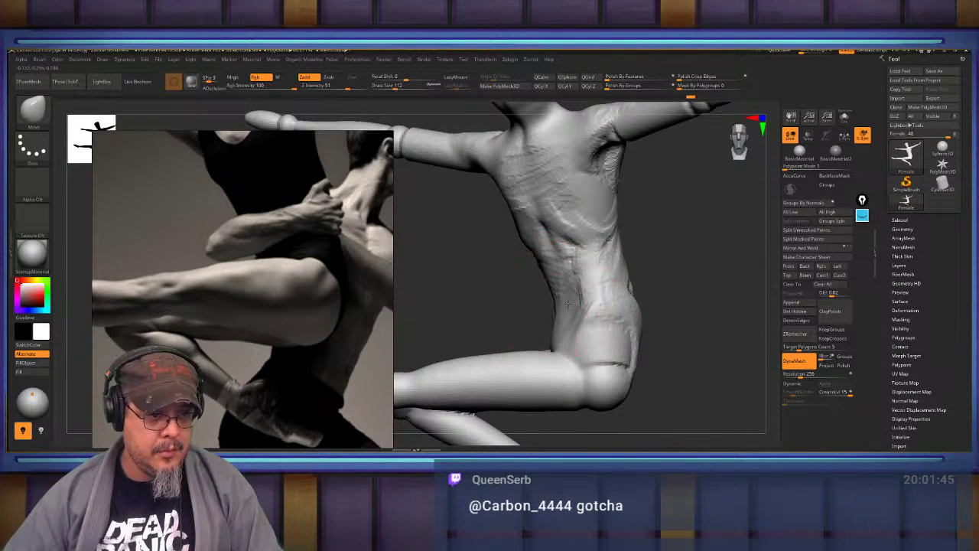
Smooth the clay strokes on the flank and waist and refine the hip area with the brush at about 68.
mouse_move(498, 285)
left_mouse_down()
mouse_move(737, 264)
mouse_move(662, 265)
mouse_move(691, 303)
mouse_move(687, 321)
mouse_move(700, 315)
mouse_move(655, 304)
left_mouse_up()
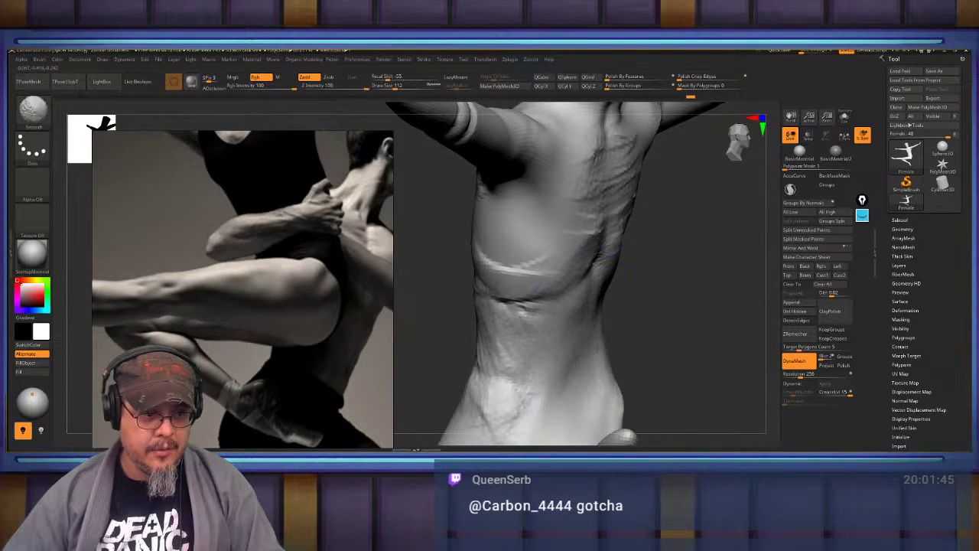
mouse_move(605, 256)
left_mouse_down()
mouse_move(678, 263)
mouse_move(743, 291)
mouse_move(693, 286)
left_mouse_up()
key("s")
left_click_drag(618, 277, 594, 277)
left_click_drag(708, 283, 667, 274)
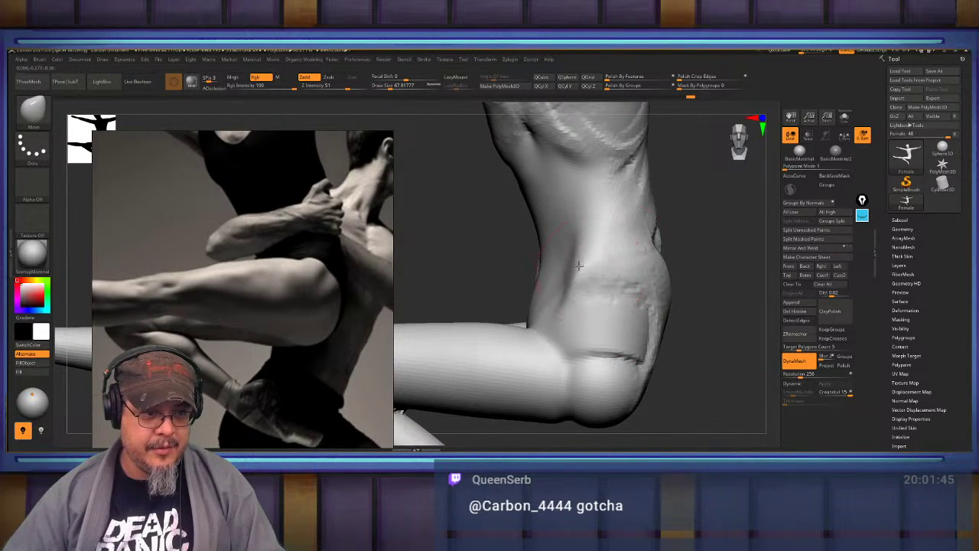
mouse_move(580, 263)
left_mouse_down()
mouse_move(643, 255)
mouse_move(629, 201)
mouse_move(680, 248)
mouse_move(659, 222)
left_mouse_up()
Smooth the upper back, the base of the neck and the joint grooves of both outstretched arms.
left_click_drag(736, 259, 703, 378, "alt")
mouse_move(629, 230)
left_mouse_down("shift")
mouse_move(601, 252)
mouse_move(506, 173)
left_mouse_up("shift")
left_click_drag(461, 267, 535, 230)
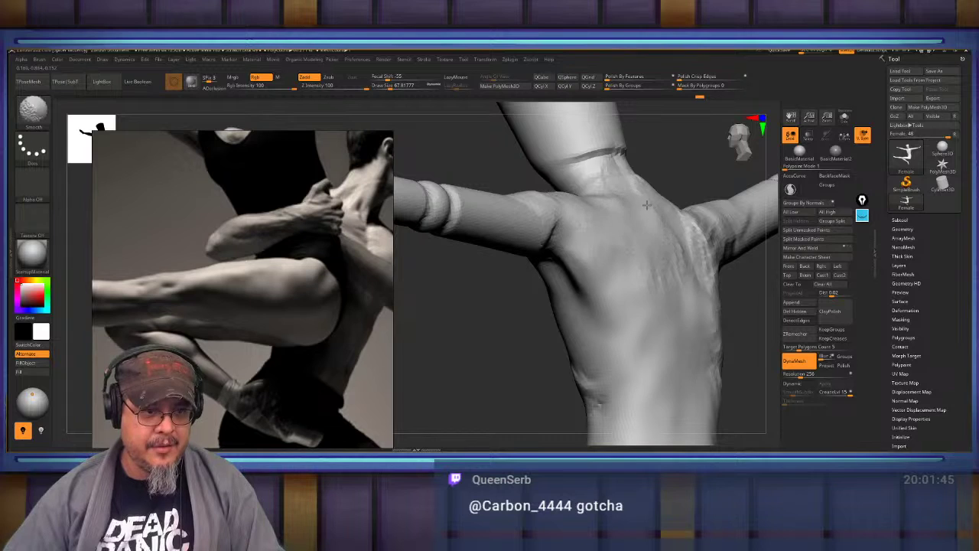
left_click_drag(647, 206, 712, 283, "shift")
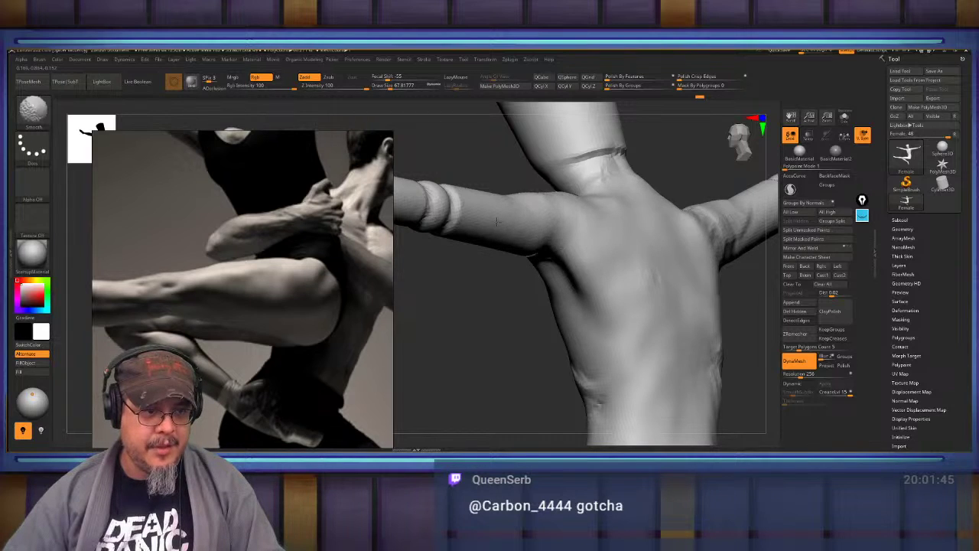
mouse_move(496, 222)
left_mouse_down()
mouse_move(562, 339)
mouse_move(579, 324)
mouse_move(520, 236)
mouse_move(502, 231)
left_mouse_up()
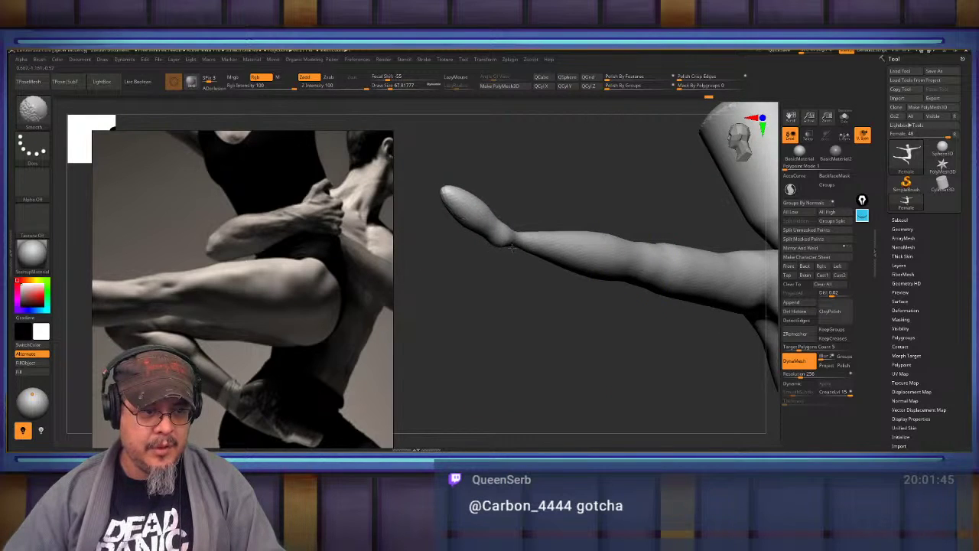
left_click_drag(526, 306, 578, 280)
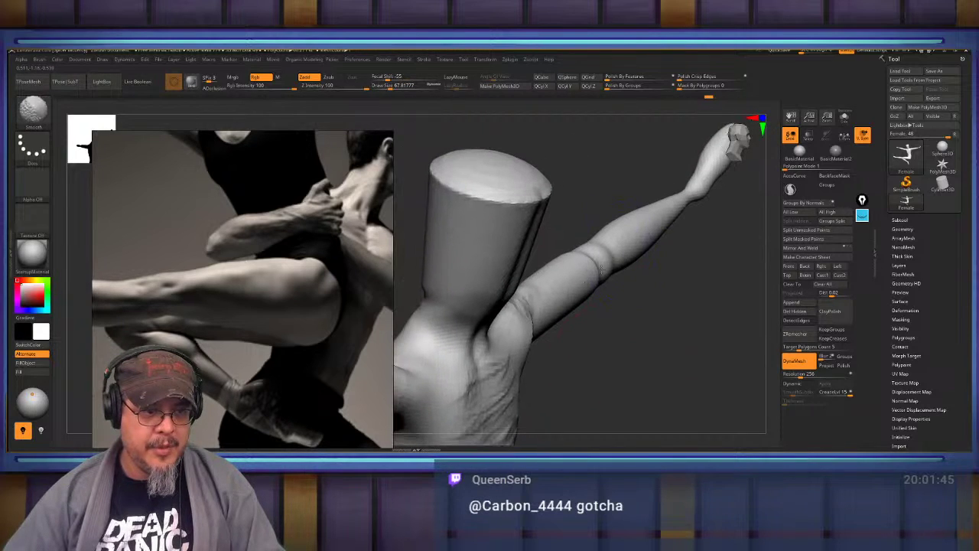
mouse_move(521, 327)
left_mouse_down("shift")
mouse_move(586, 349)
mouse_move(608, 322)
mouse_move(651, 330)
left_mouse_up("shift")
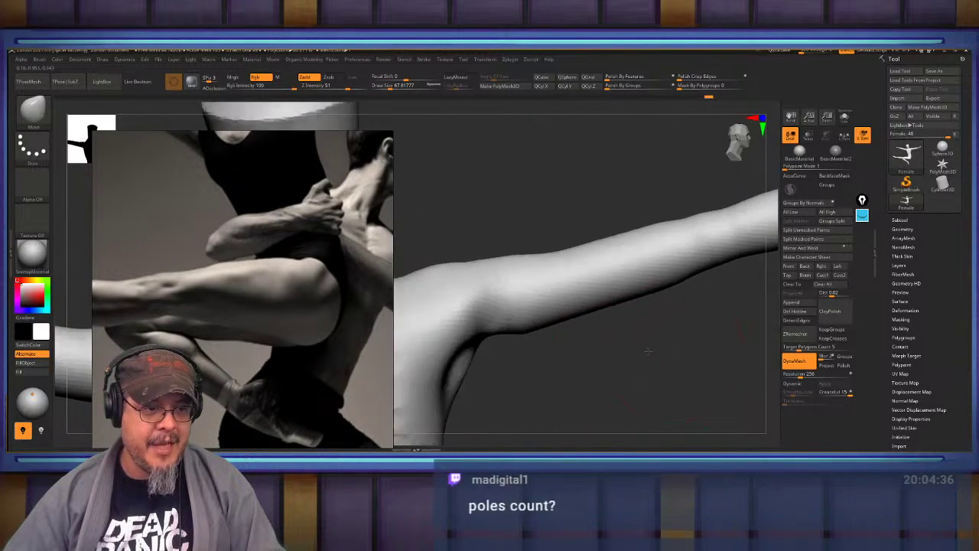
Reshape the shoulder where it meets the upper arm and smooth the clay strokes across the chest.
left_click_drag(536, 269, 589, 265)
mouse_move(643, 304)
left_mouse_down()
mouse_move(625, 335)
mouse_move(615, 303)
left_mouse_up()
key("b")
left_click(616, 303)
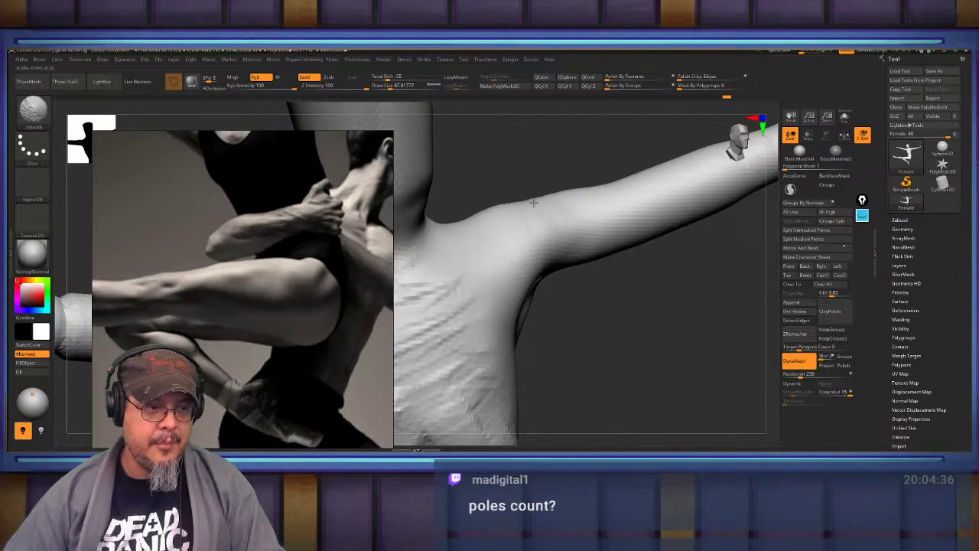
key("ctrl")
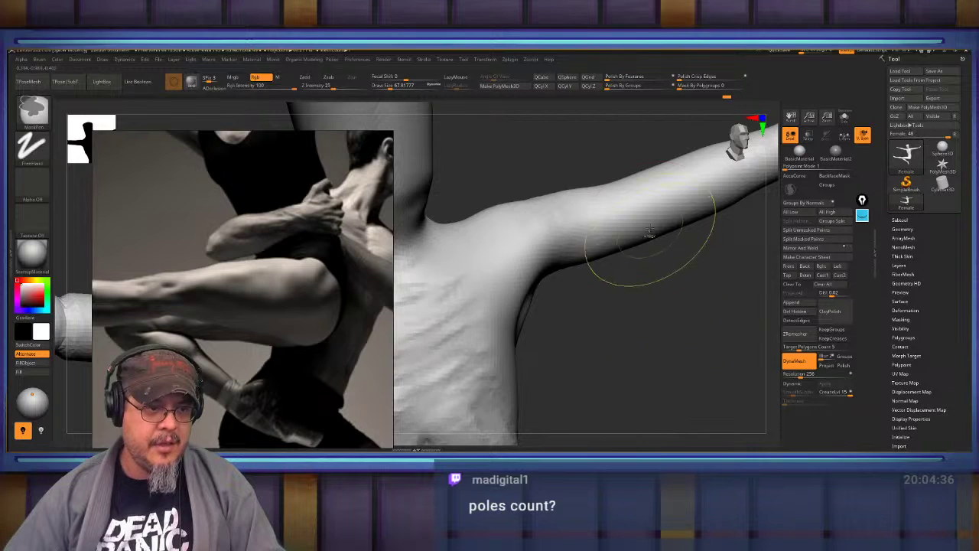
mouse_move(661, 303)
left_mouse_down()
mouse_move(664, 280)
mouse_move(664, 306)
left_mouse_up()
mouse_move(502, 230)
left_mouse_down("shift")
mouse_move(546, 275)
mouse_move(503, 291)
mouse_move(536, 325)
mouse_move(587, 338)
mouse_move(585, 312)
mouse_move(593, 314)
mouse_move(541, 244)
left_mouse_up("shift")
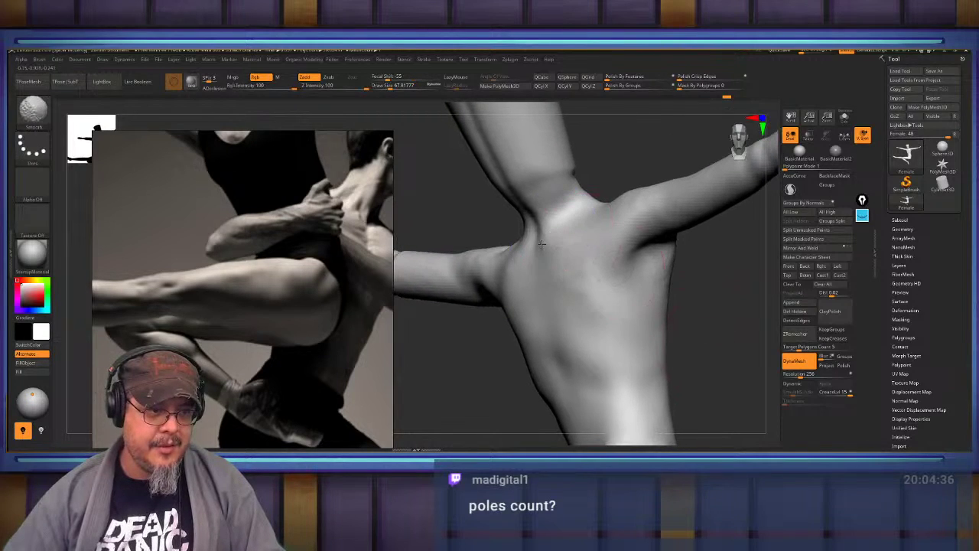
Carve the collarbone lines from the base of the neck toward both shoulders with the DamStandard brush.
mouse_move(719, 309)
left_mouse_down()
mouse_move(718, 330)
mouse_move(693, 335)
left_mouse_up()
key("b")
key("d")
key("s")
left_click_drag(593, 291, 662, 258)
mouse_move(551, 309)
left_mouse_down()
mouse_move(518, 312)
mouse_move(470, 294)
left_mouse_up()
left_click_drag(562, 301, 669, 258)
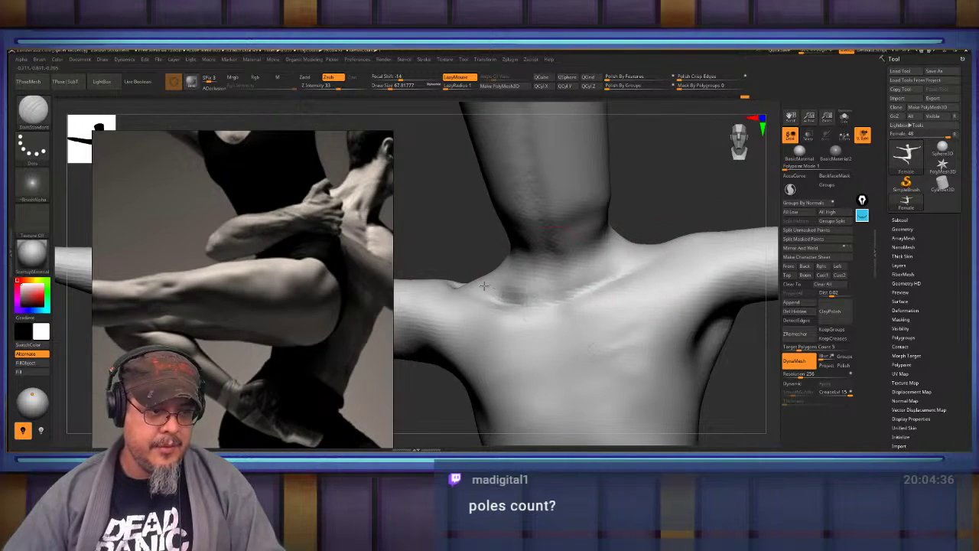
Smooth the carved collarbone strokes and the crease at the base of the neck.
left_click_drag(514, 296, 539, 278, "shift")
left_click_drag(583, 232, 598, 235, "shift")
Build up the volume of both buttocks with the ClayBuildup brush at a size of about 149 and smooth the strokes.
mouse_move(726, 366)
left_mouse_down("alt")
mouse_move(689, 244)
mouse_move(698, 277)
mouse_move(721, 284)
mouse_move(656, 295)
mouse_move(643, 286)
mouse_move(685, 321)
mouse_move(684, 273)
mouse_move(707, 273)
mouse_move(687, 235)
mouse_move(712, 264)
mouse_move(716, 291)
left_mouse_up("alt")
key("b")
key("c")
key("b")
key("s")
mouse_move(618, 293)
left_mouse_down()
mouse_move(627, 292)
mouse_move(608, 329)
mouse_move(615, 319)
left_mouse_up()
mouse_move(568, 352)
left_mouse_down()
mouse_move(621, 255)
mouse_move(620, 327)
left_mouse_up()
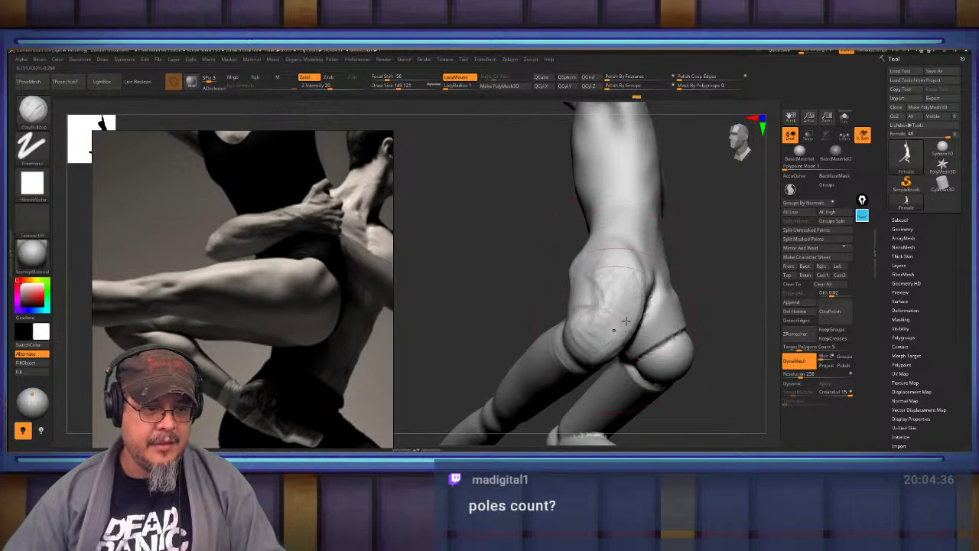
left_click_drag(528, 341, 489, 294)
left_click_drag(619, 314, 596, 324)
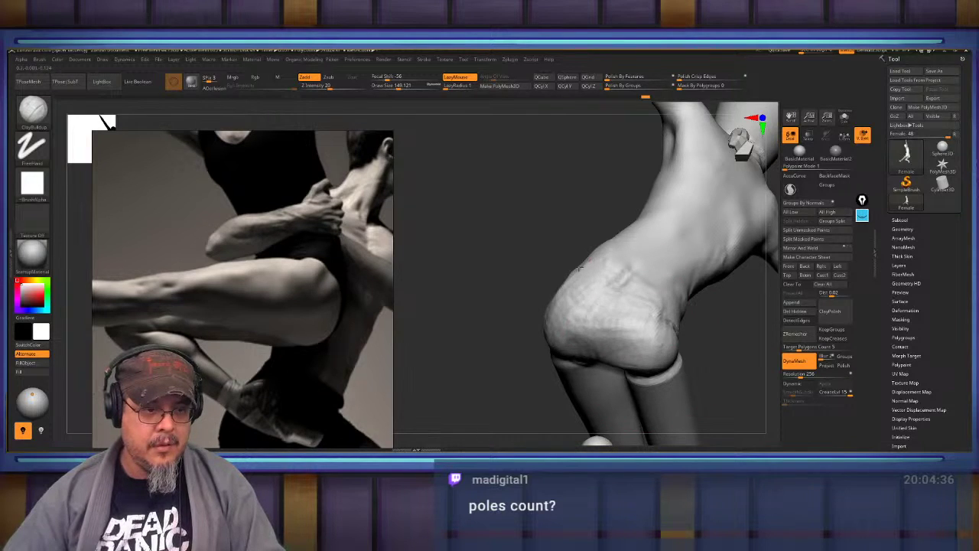
mouse_move(628, 310)
left_mouse_down()
mouse_move(664, 327)
mouse_move(657, 277)
left_mouse_up()
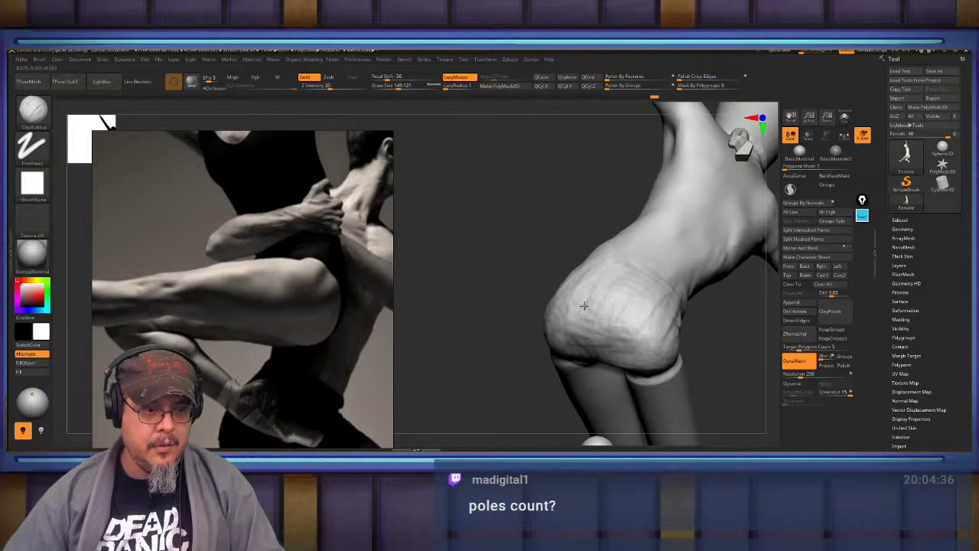
left_click_drag(584, 306, 621, 315, "shift")
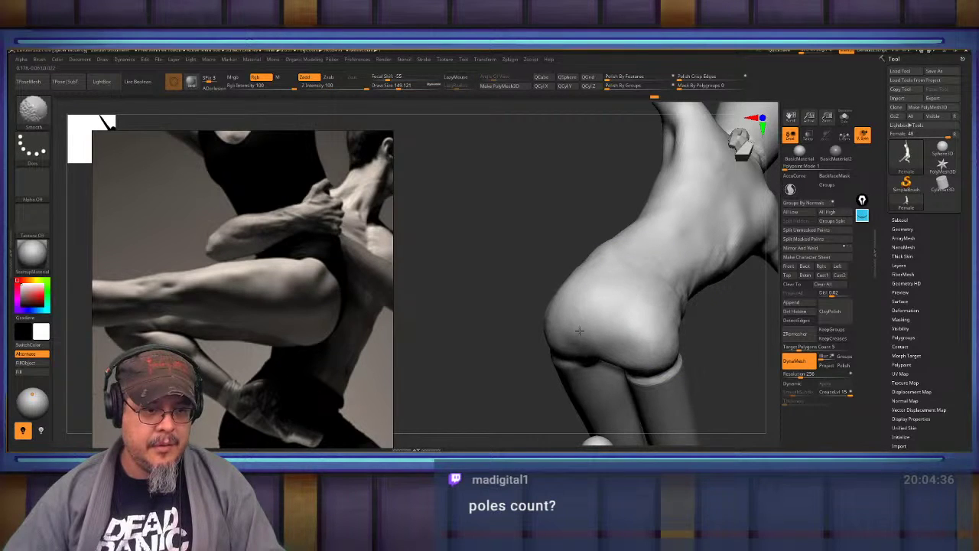
Check the hip and full pose from the side and smooth the elbow joint rings on the outstretched arm.
mouse_move(502, 284)
left_mouse_down()
mouse_move(550, 328)
mouse_move(582, 307)
left_mouse_up()
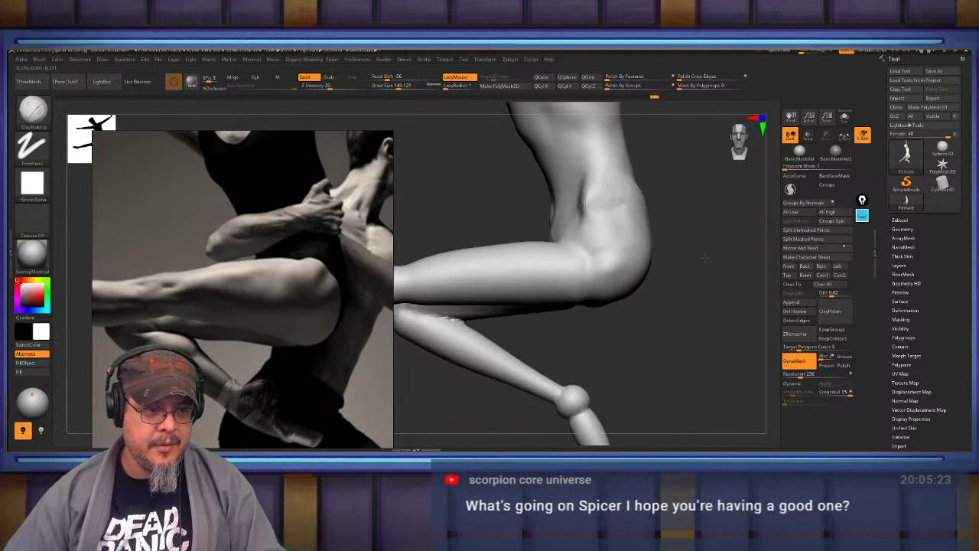
left_click_drag(674, 229, 711, 198)
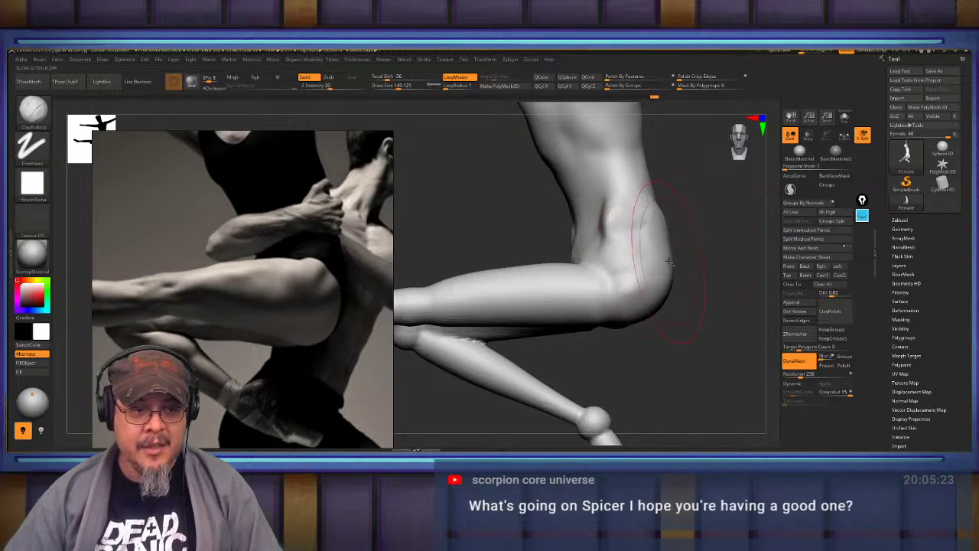
mouse_move(692, 291)
left_mouse_down("alt")
mouse_move(681, 234)
mouse_move(676, 311)
mouse_move(690, 289)
left_mouse_up("alt")
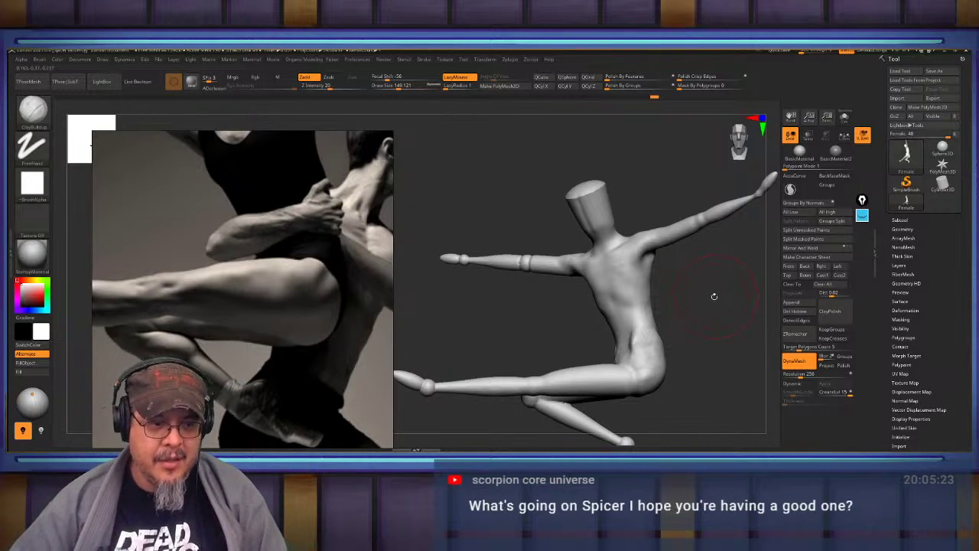
key("shift")
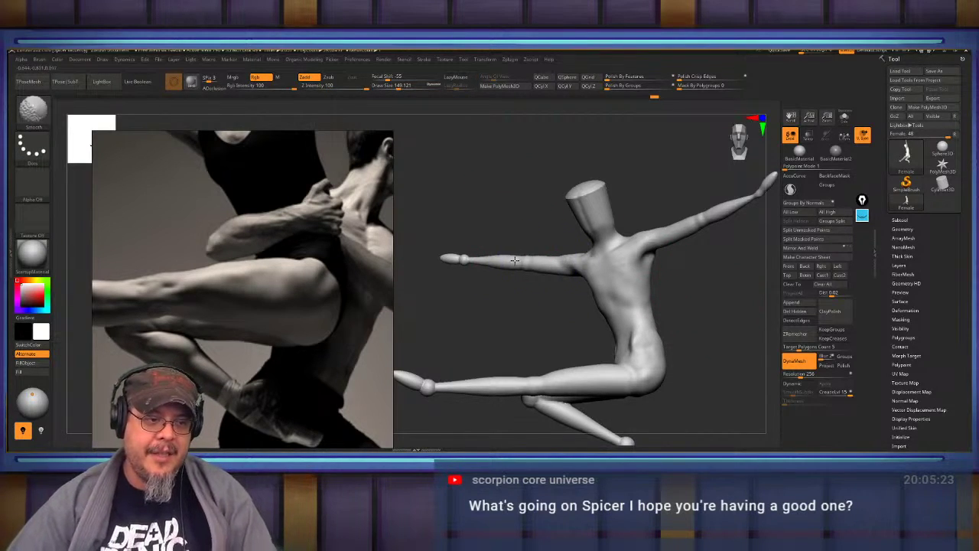
mouse_move(551, 328)
left_mouse_down("alt")
mouse_move(571, 341)
mouse_move(547, 324)
mouse_move(558, 318)
left_mouse_up("alt")
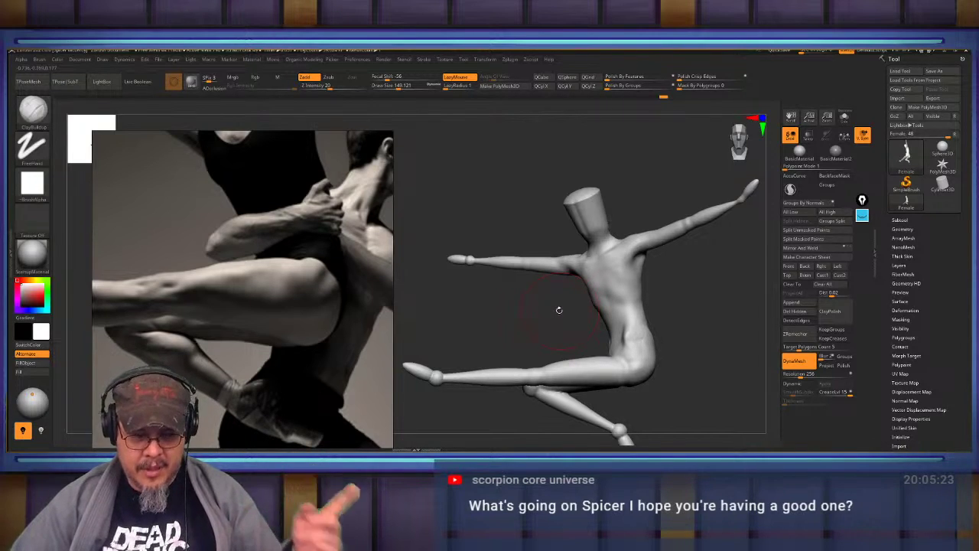
Smooth the groove where the bent leg's thigh meets the hip, along with the side of the pelvis.
left_click_drag(512, 332, 466, 262, "alt")
left_click_drag(651, 271, 572, 252, "alt")
key("shift")
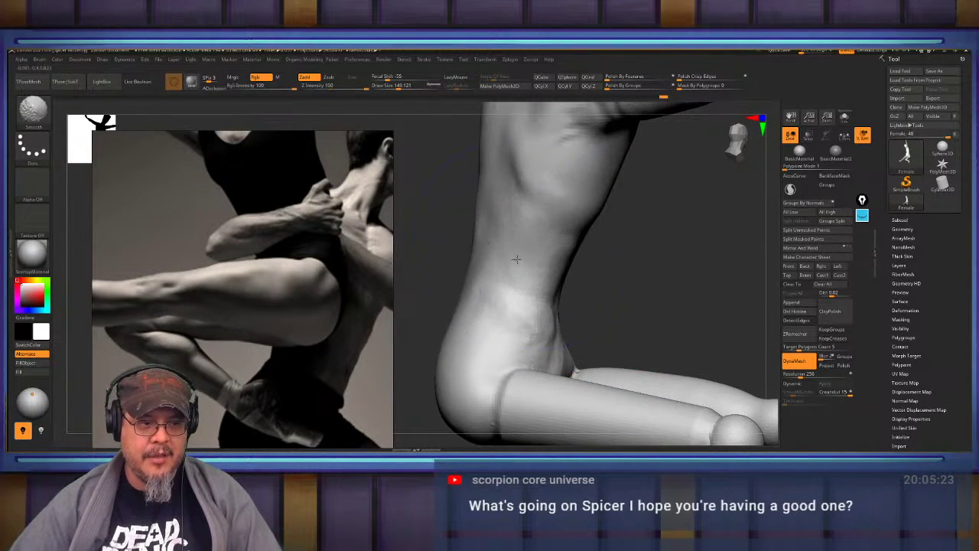
left_click_drag(639, 306, 628, 241)
mouse_move(479, 310)
left_mouse_down("shift")
mouse_move(500, 329)
mouse_move(532, 325)
left_mouse_up("shift")
mouse_move(667, 254)
left_mouse_down()
mouse_move(638, 256)
mouse_move(681, 260)
mouse_move(481, 281)
mouse_move(677, 256)
mouse_move(645, 252)
left_mouse_up()
Try to carve a crease across the front of the waist with the DamStandard brush at a size of about 59.
key("b")
key("d")
key("s")
key("s")
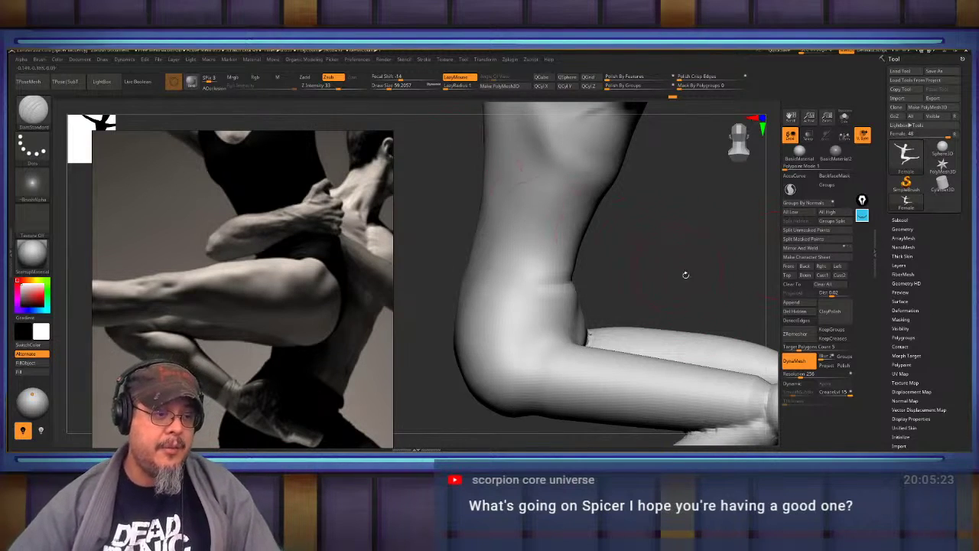
mouse_move(684, 273)
left_mouse_down()
mouse_move(677, 260)
mouse_move(585, 289)
left_mouse_up()
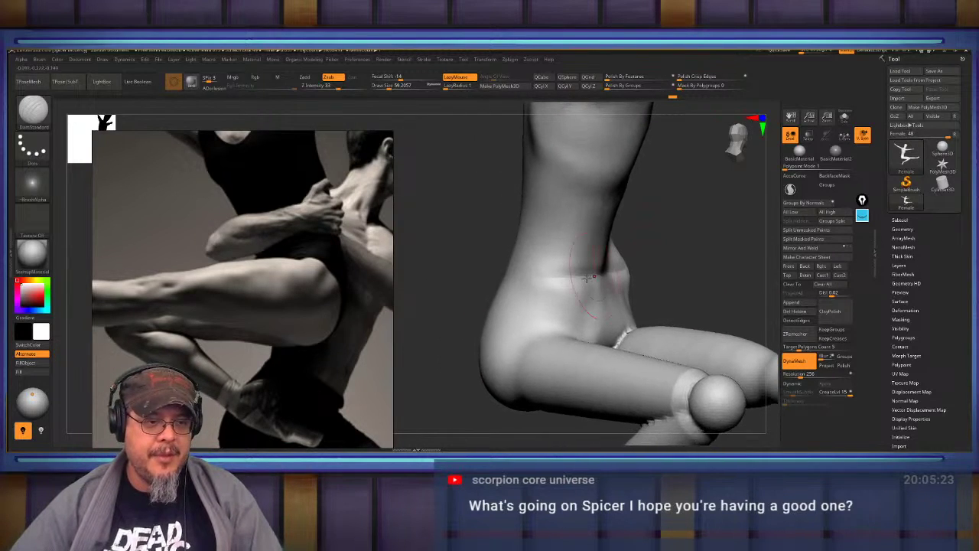
key("ctrl+z")
Reshape the front of the waist with the Move brush and smooth the lower abdomen and hip.
mouse_move(695, 271)
left_mouse_down()
mouse_move(717, 267)
mouse_move(688, 272)
left_mouse_up()
key("b")
key("m")
key("v")
mouse_move(570, 285)
left_mouse_down("shift")
mouse_move(567, 277)
mouse_move(584, 273)
mouse_move(566, 265)
left_mouse_up("shift")
mouse_move(502, 313)
left_mouse_down()
mouse_move(627, 260)
mouse_move(496, 323)
left_mouse_up()
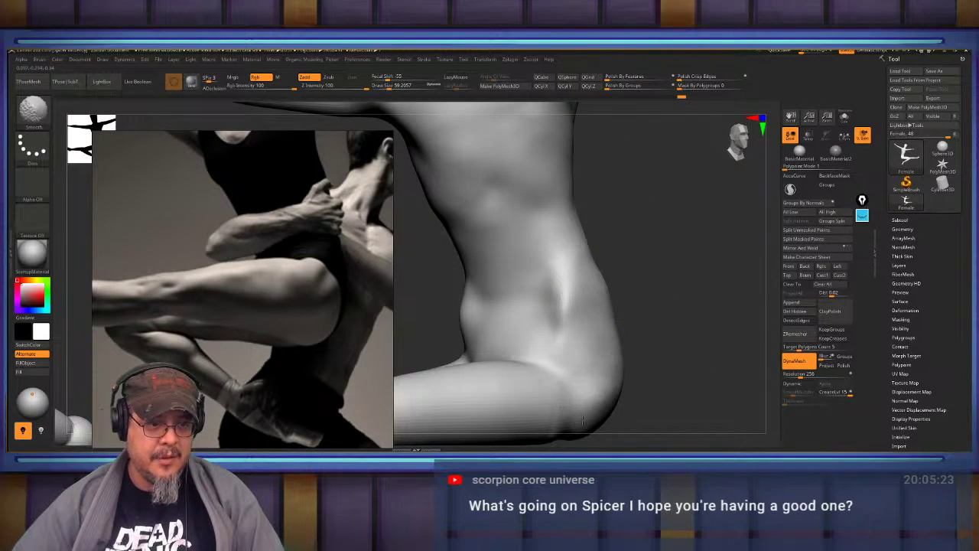
mouse_move(638, 384)
right_mouse_down()
mouse_move(696, 260)
mouse_move(498, 258)
mouse_move(528, 245)
mouse_move(512, 228)
right_mouse_up()
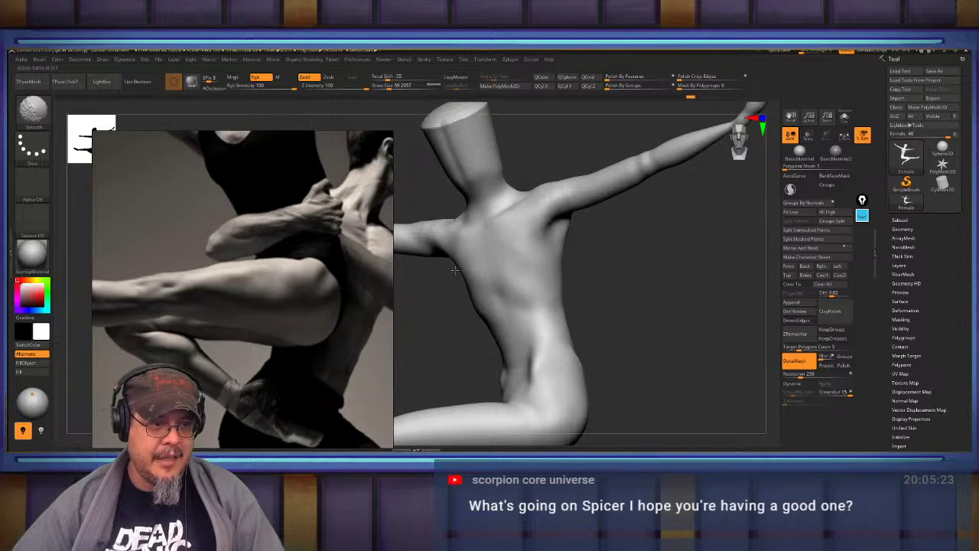
mouse_move(455, 270)
right_mouse_down("alt")
mouse_move(489, 153)
mouse_move(633, 237)
mouse_move(523, 261)
mouse_move(536, 277)
mouse_move(576, 260)
right_mouse_up("alt")
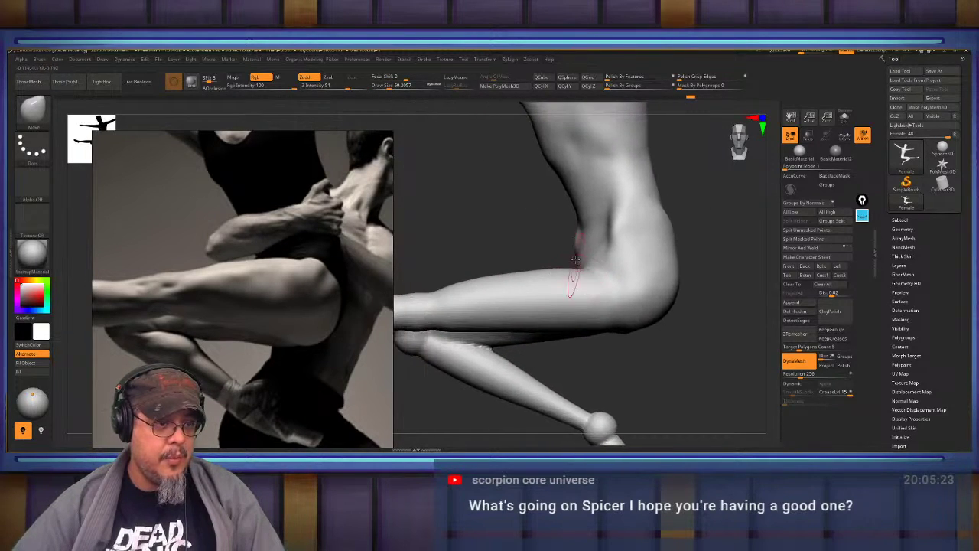
Carve the hollow between the pelvis and the extended leg's hip with the DamStandard brush and soften the waist above it.
right_click_drag(625, 241, 586, 267)
key("b")
key("d")
key("s")
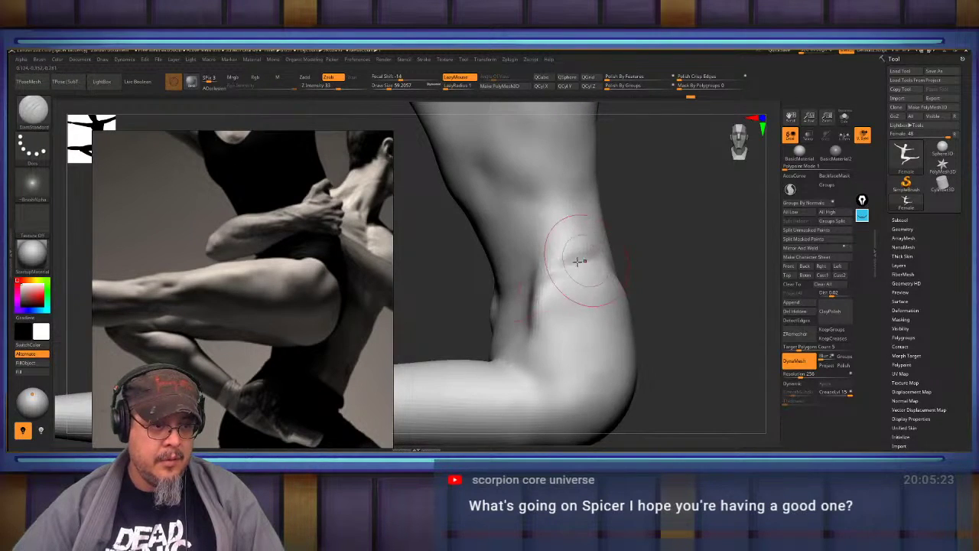
left_click_drag(580, 259, 554, 268, "shift")
right_click_drag(554, 269, 564, 288)
left_click_drag(540, 272, 539, 328)
mouse_move(532, 306)
right_mouse_down()
mouse_move(573, 258)
mouse_move(428, 264)
right_mouse_up()
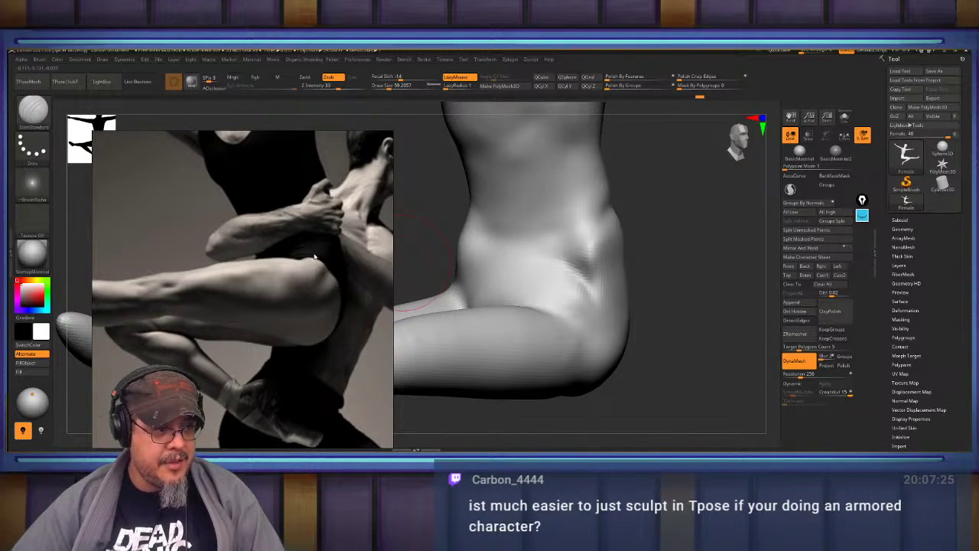
Shift the reference photo slightly, then build up and smooth clay around the hip hollow with the ClayBuildup brush at about 59.
left_click_drag(322, 282, 312, 273)
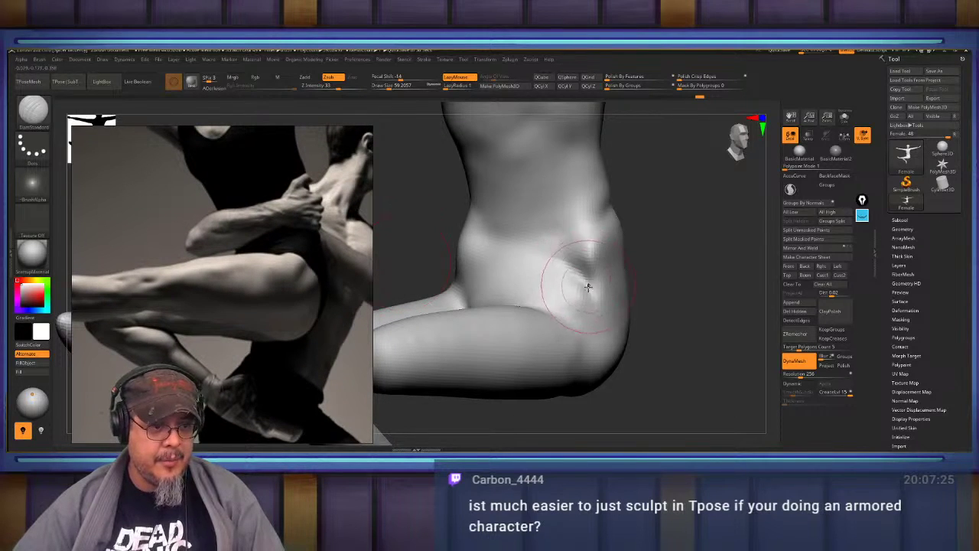
mouse_move(643, 277)
right_mouse_down()
mouse_move(693, 252)
mouse_move(689, 280)
right_mouse_up()
key("b")
key("c")
key("b")
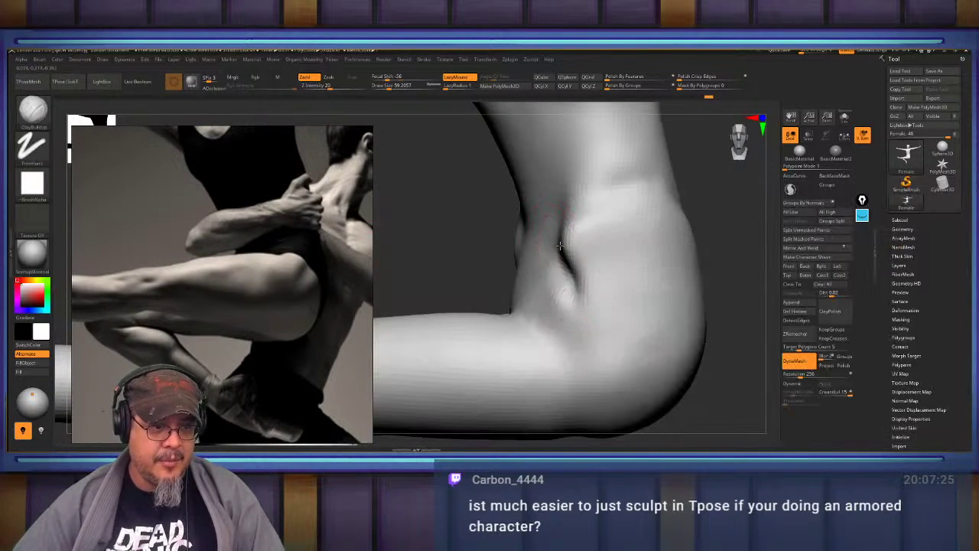
mouse_move(555, 333)
left_mouse_down()
mouse_move(557, 354)
mouse_move(603, 333)
mouse_move(573, 339)
mouse_move(585, 288)
mouse_move(561, 327)
left_mouse_up()
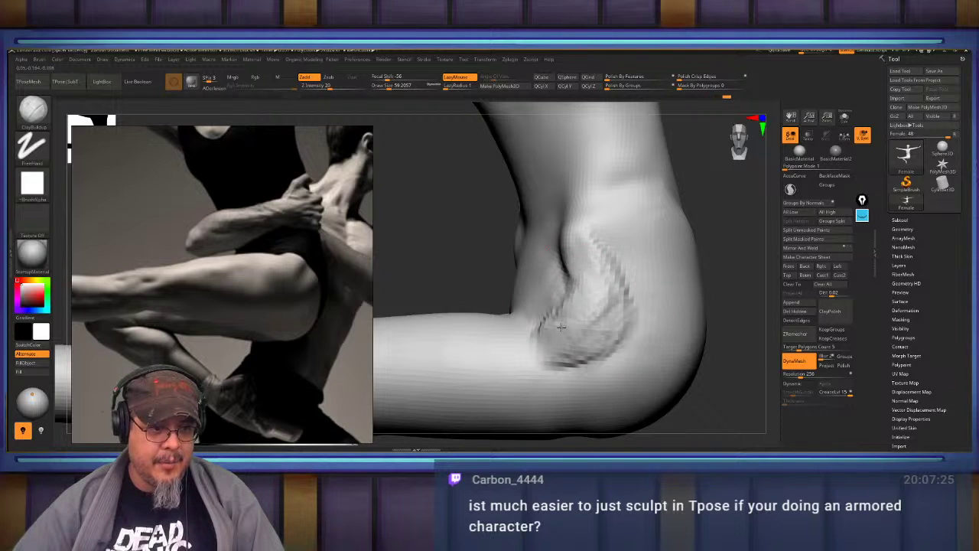
mouse_move(571, 256)
left_mouse_down("shift")
mouse_move(564, 332)
mouse_move(545, 329)
left_mouse_up("shift")
mouse_move(545, 329)
right_mouse_down()
mouse_move(612, 287)
mouse_move(529, 302)
mouse_move(570, 320)
mouse_move(625, 266)
right_mouse_up()
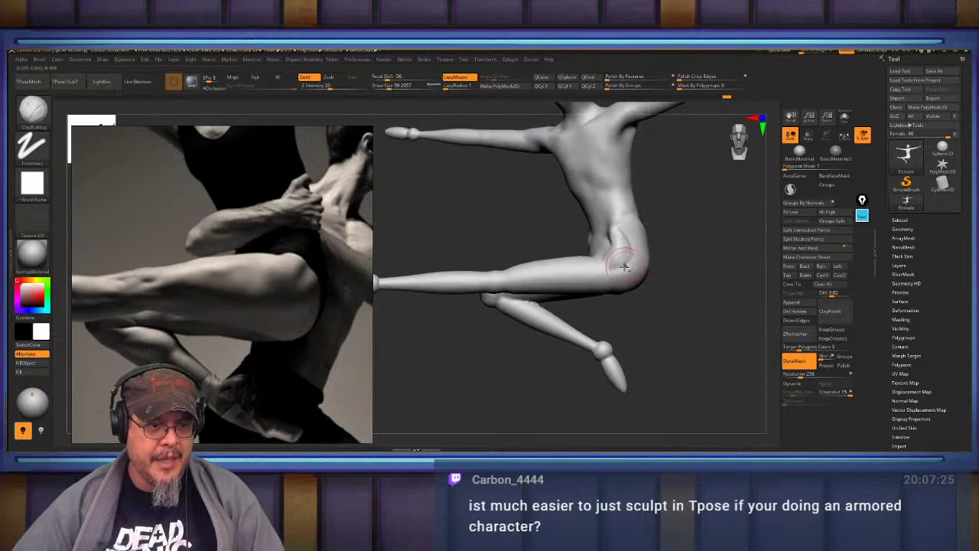
Build up the muscle running from the hip along the extended thigh with clay strokes and smooth them.
left_click_drag(625, 264, 629, 252)
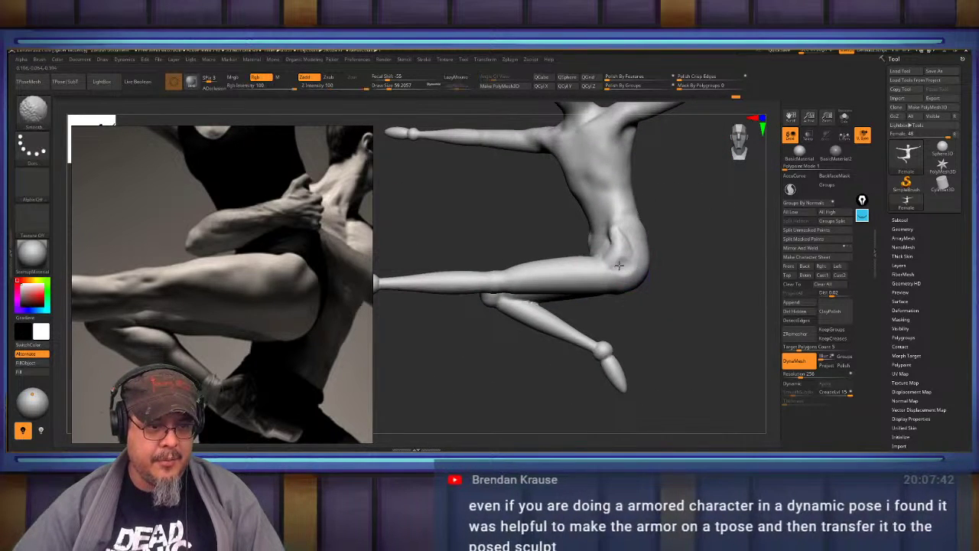
mouse_move(688, 271)
right_mouse_down("ctrl")
mouse_move(701, 297)
mouse_move(618, 273)
mouse_move(651, 255)
mouse_move(592, 292)
mouse_move(604, 258)
right_mouse_up("ctrl")
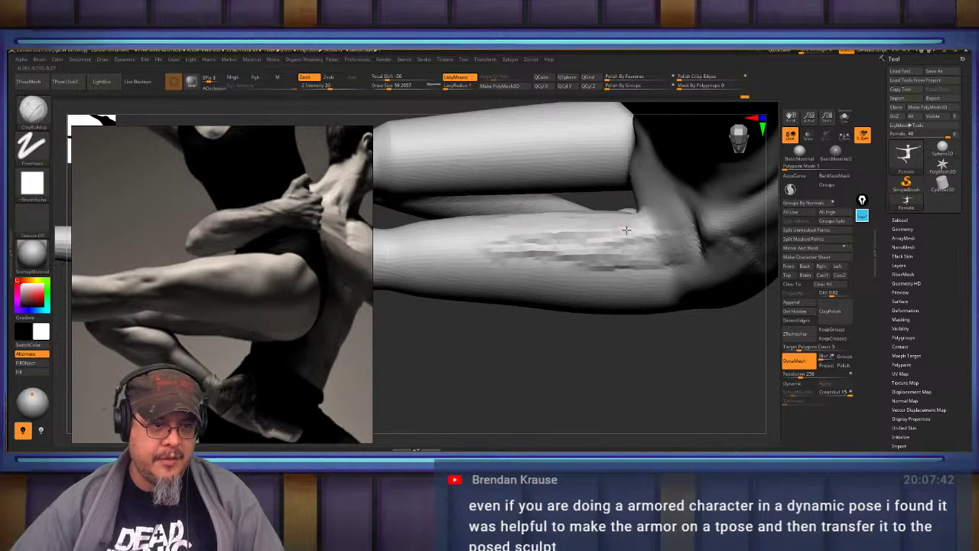
mouse_move(640, 261)
right_mouse_down()
mouse_move(595, 241)
mouse_move(601, 213)
mouse_move(548, 282)
right_mouse_up()
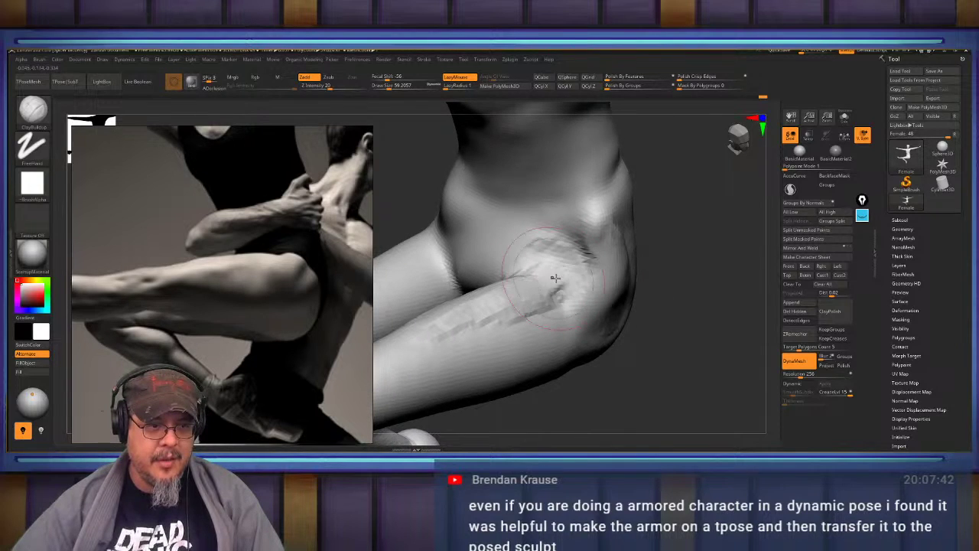
key("shift")
Reshape the contour of the extended thigh and its knee with the Move brush at a size of about 97.
mouse_move(464, 311)
right_mouse_down()
mouse_move(606, 197)
mouse_move(580, 242)
mouse_move(570, 234)
mouse_move(580, 208)
mouse_move(557, 239)
right_mouse_up()
key("b")
key("m")
key("v")
key("s")
left_click_drag(555, 237, 541, 230)
key("shift")
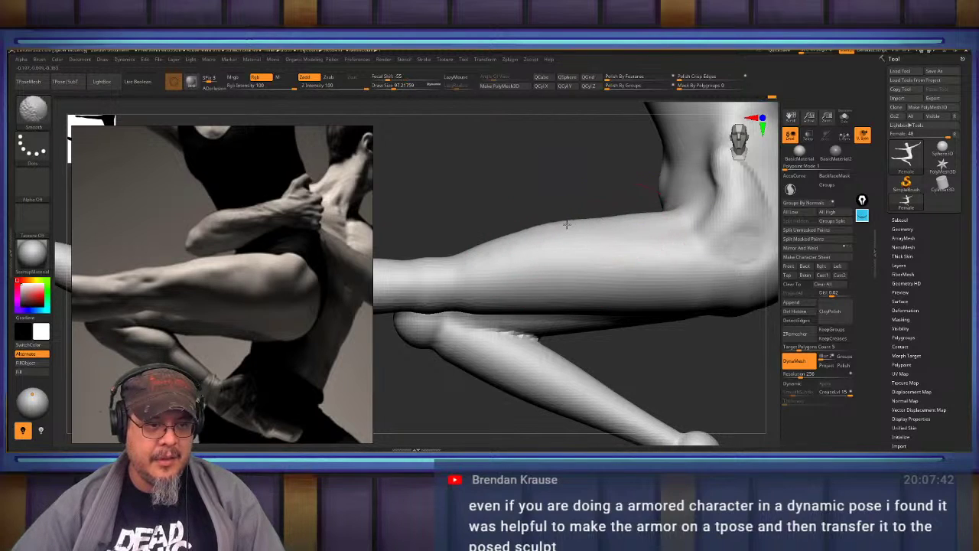
right_click_drag(567, 268, 561, 224, "alt")
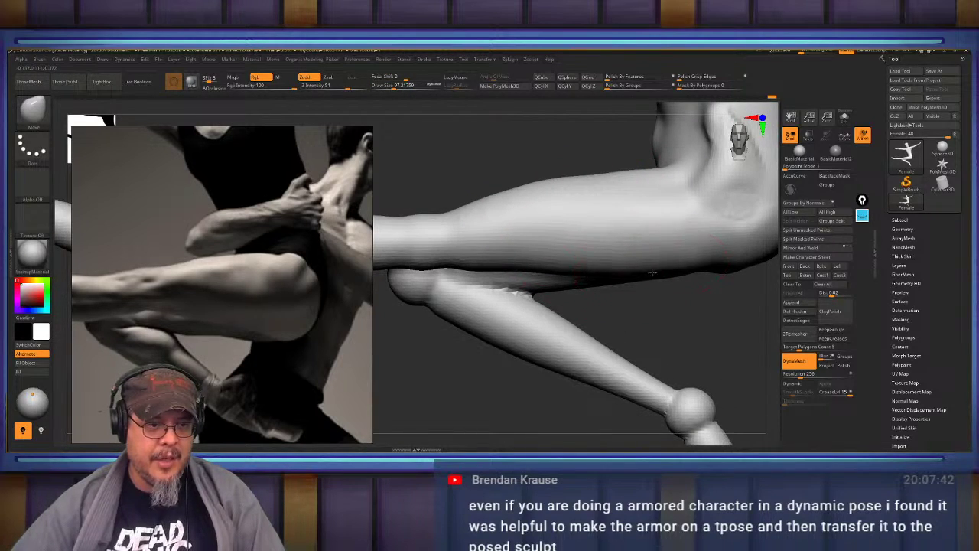
right_click_drag(680, 261, 610, 240)
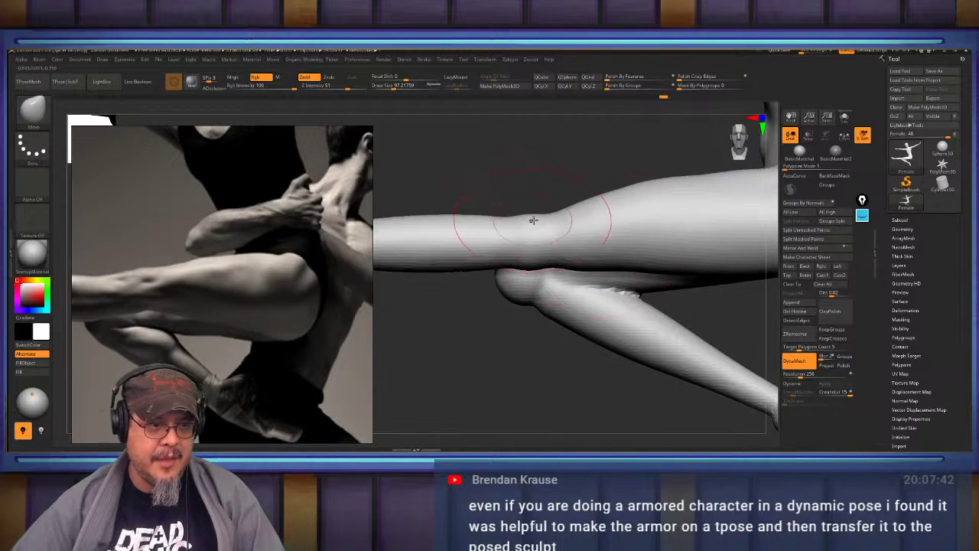
Switch to the ClayBuildup brush and smooth the joint around the bent knee.
mouse_move(531, 210)
right_mouse_down()
mouse_move(584, 227)
mouse_move(510, 256)
mouse_move(562, 250)
mouse_move(528, 245)
mouse_move(557, 246)
mouse_move(517, 292)
mouse_move(518, 274)
mouse_move(562, 240)
mouse_move(586, 332)
mouse_move(470, 269)
mouse_move(398, 302)
mouse_move(500, 306)
mouse_move(483, 266)
right_mouse_up()
key("b")
key("c")
key("b")
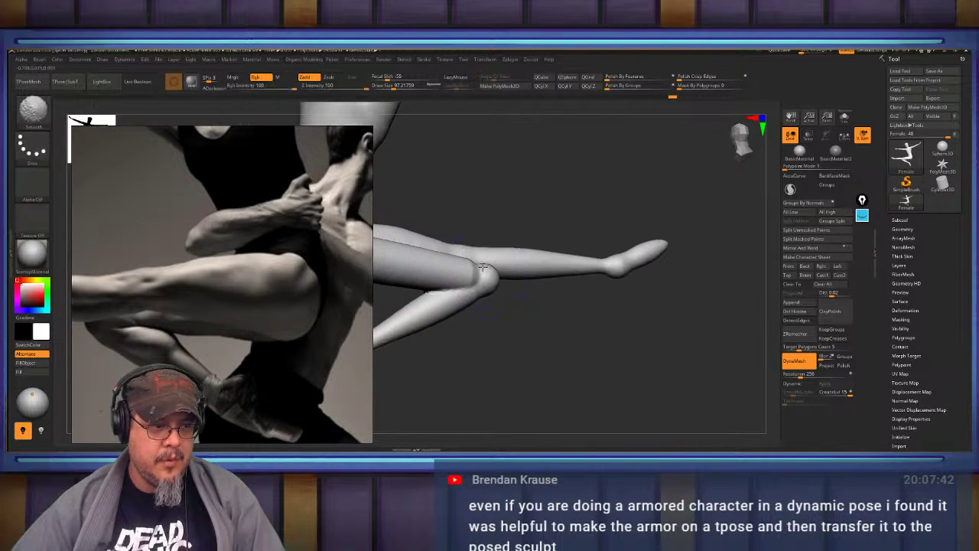
Thicken the bent leg's thigh with the Inflat brush at a size of about 202 and smooth it.
mouse_move(505, 226)
right_mouse_down("alt")
mouse_move(648, 233)
mouse_move(640, 200)
mouse_move(608, 177)
right_mouse_up("alt")
key("b")
key("i")
key("n")
right_click_drag(494, 245, 483, 278)
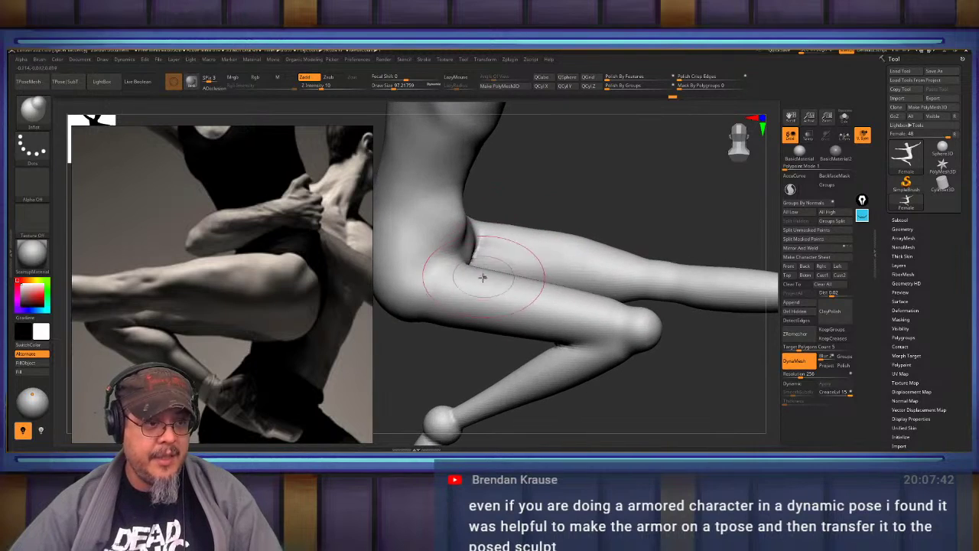
key("s")
left_click_drag(475, 281, 494, 284)
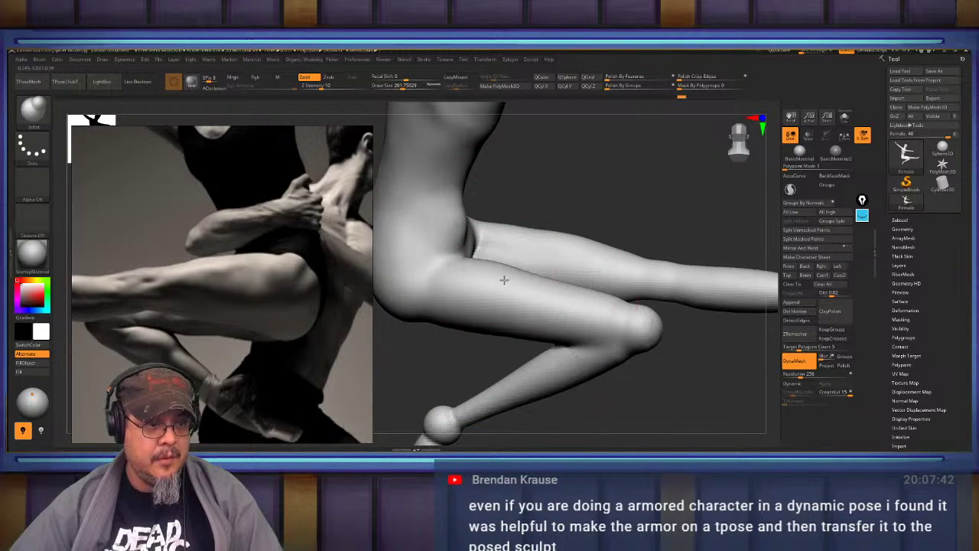
key("shift")
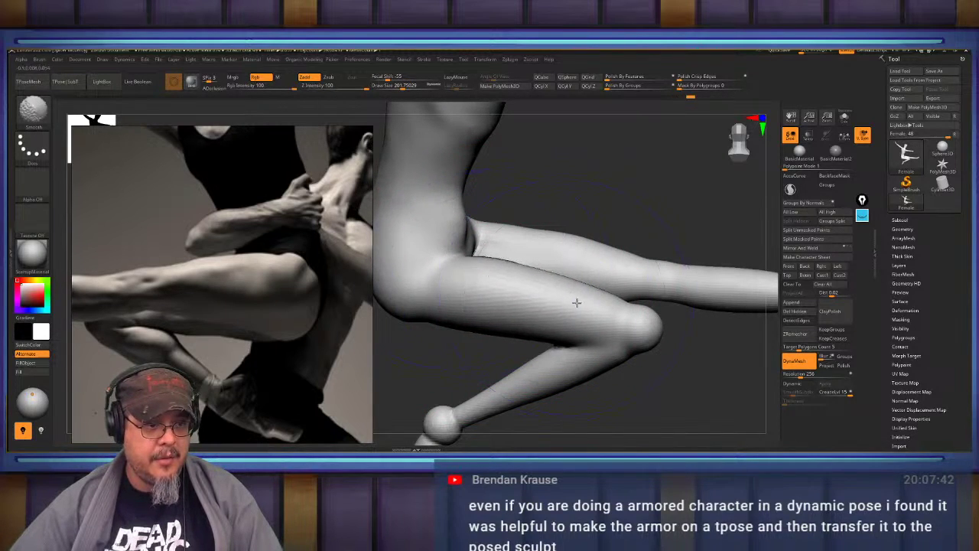
Shape the bent knee with the ClayBuildup brush at a size of about 71 and smooth the kneecap area.
mouse_move(656, 333)
right_mouse_down()
mouse_move(604, 310)
mouse_move(497, 206)
mouse_move(551, 258)
mouse_move(546, 244)
mouse_move(549, 264)
mouse_move(508, 257)
right_mouse_up()
key("b")
key("c")
key("b")
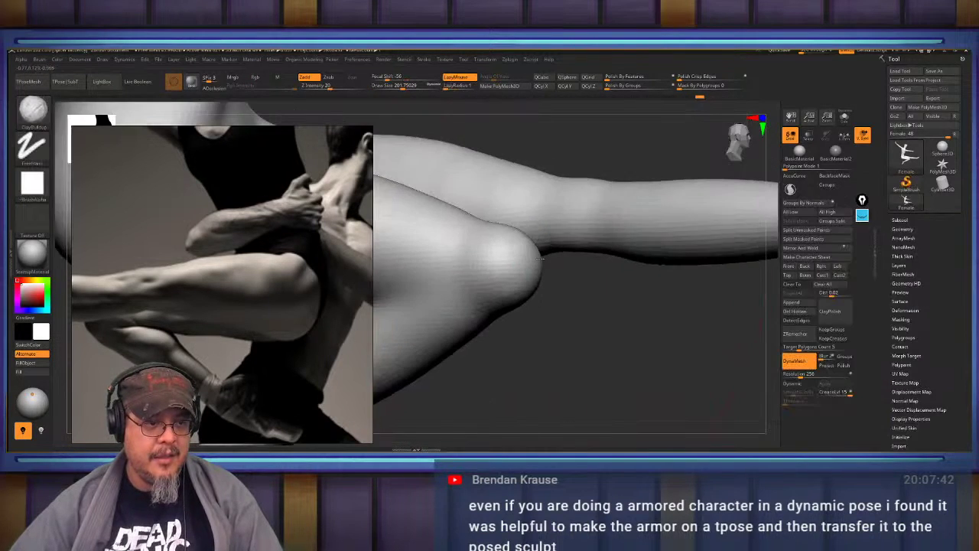
key("s")
left_click_drag(504, 255, 496, 256)
right_click_drag(496, 255, 593, 268)
key("shift")
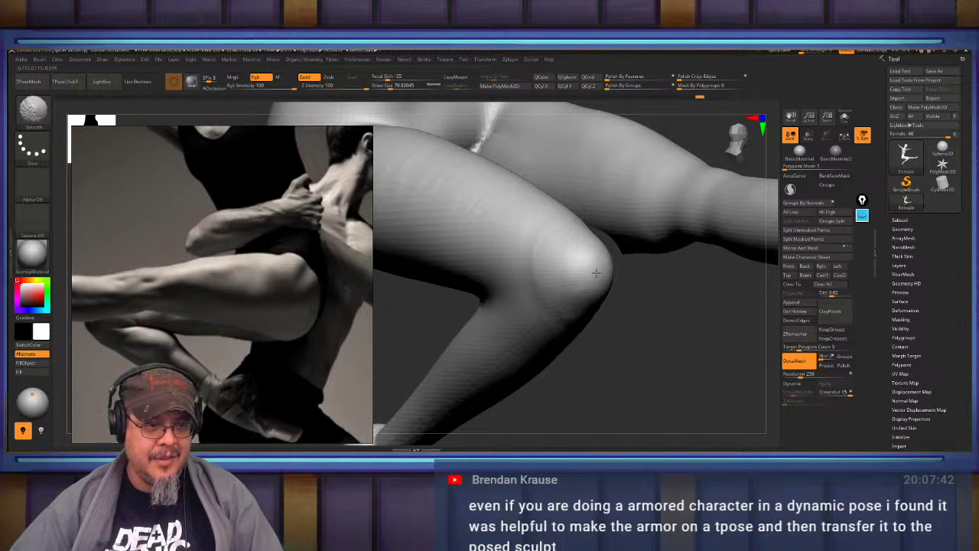
left_click_drag(580, 283, 592, 280, "shift")
Build up the kneecap on the front of the bent knee with the ClayBuildup brush at a size of about 49.
mouse_move(662, 300)
right_mouse_down("ctrl")
mouse_move(510, 299)
mouse_move(610, 288)
mouse_move(586, 308)
mouse_move(567, 299)
mouse_move(614, 346)
mouse_move(528, 339)
mouse_move(543, 308)
right_mouse_up("ctrl")
right_click_drag(643, 242, 618, 277, "ctrl")
key("s")
left_click_drag(615, 278, 606, 276)
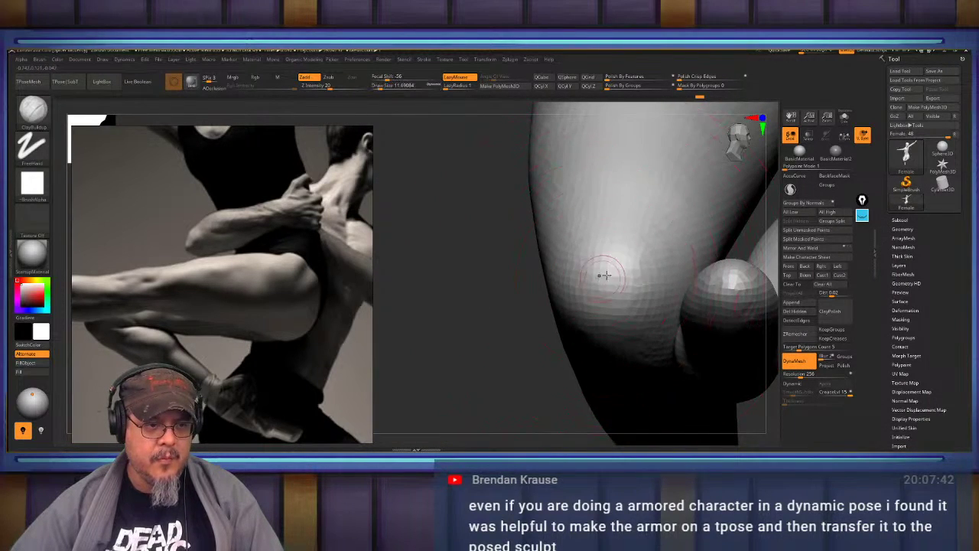
mouse_move(605, 274)
right_mouse_down()
mouse_move(607, 262)
mouse_move(604, 279)
right_mouse_up()
key("s")
left_click_drag(604, 278, 612, 279)
right_click_drag(612, 279, 606, 281)
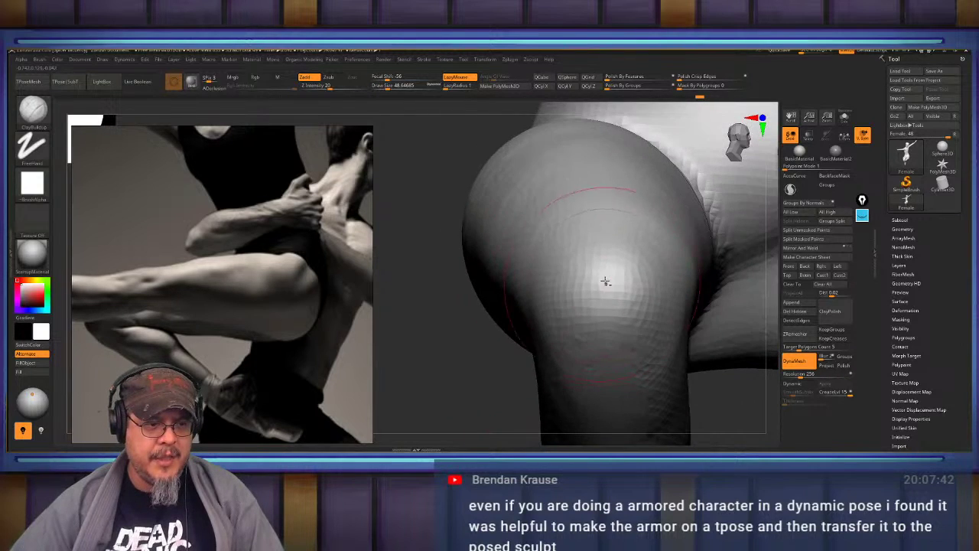
left_click_drag(601, 254, 595, 294)
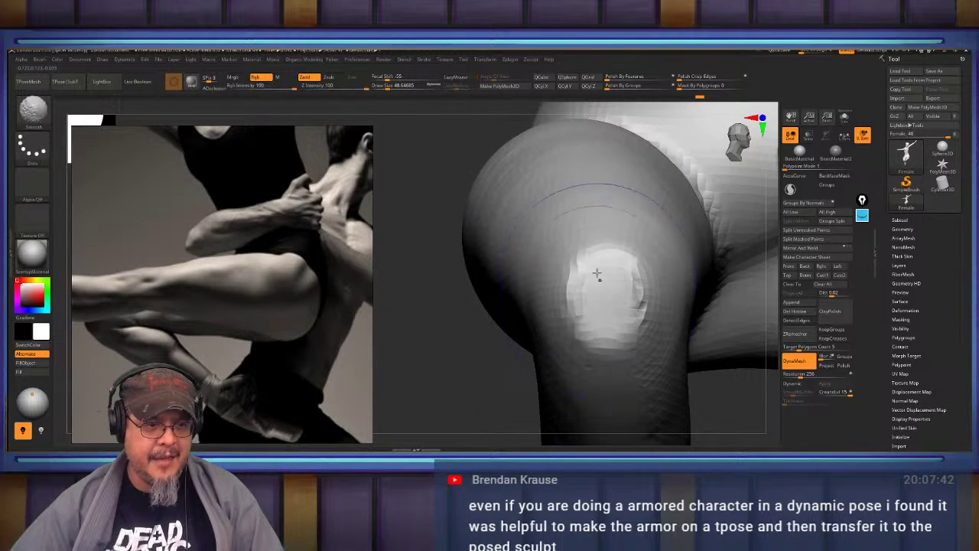
Refine the kneecap and the area below it on the bent leg at a brush size of about 31, smoothing the edges.
key("s")
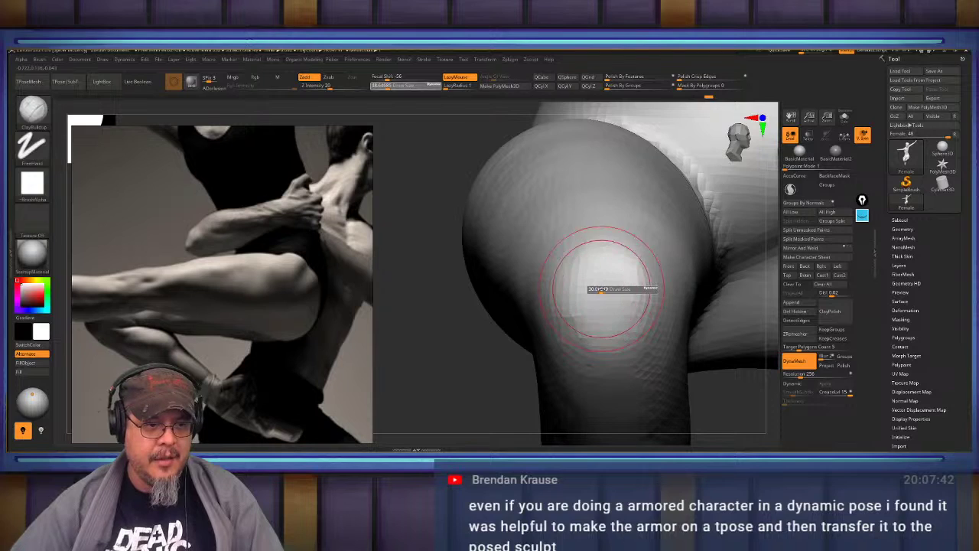
left_click(600, 289)
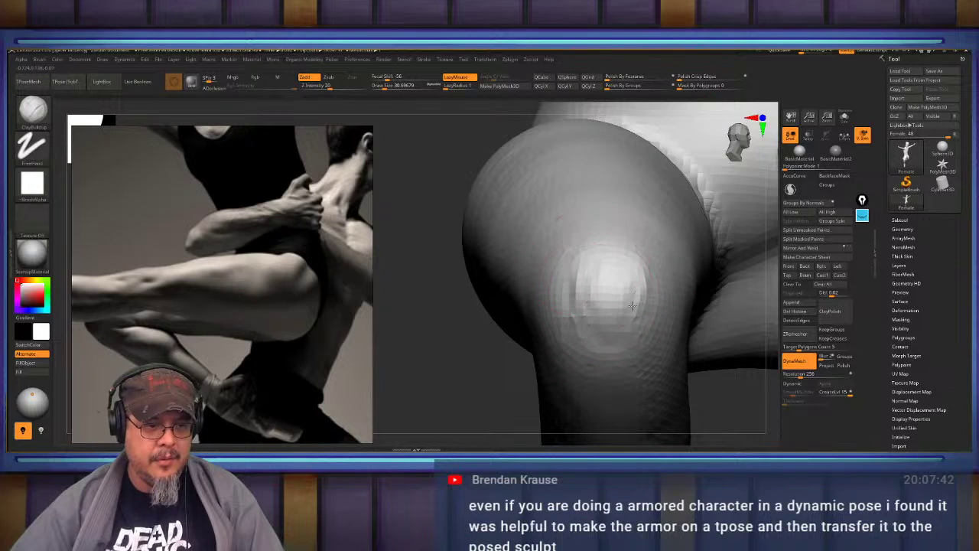
right_click_drag(598, 315, 586, 221, "alt")
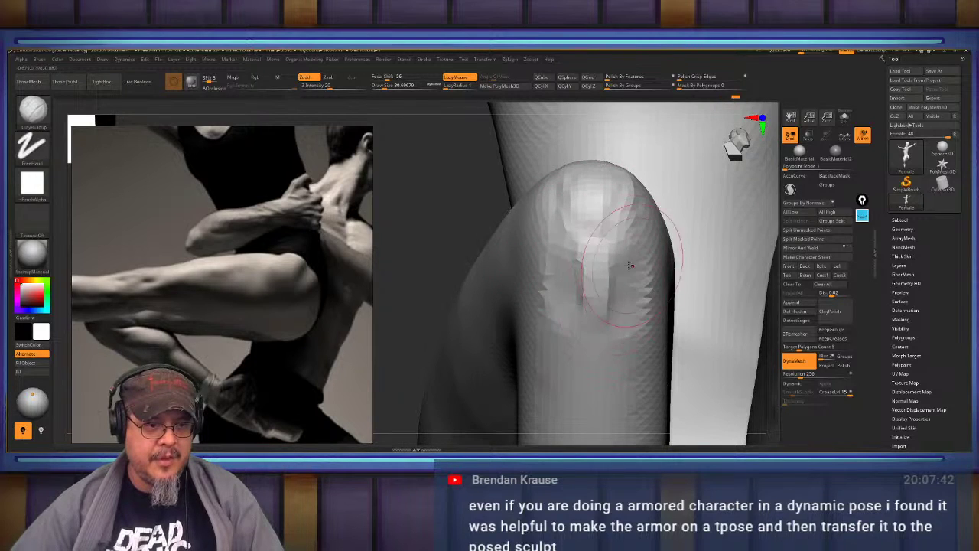
mouse_move(629, 266)
right_mouse_down()
mouse_move(566, 325)
mouse_move(584, 288)
mouse_move(580, 274)
right_mouse_up()
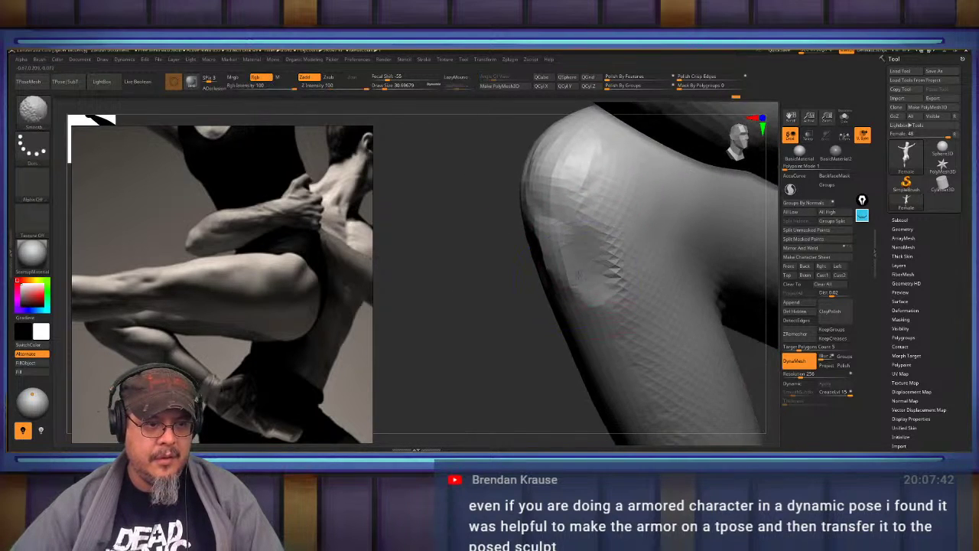
left_click_drag(613, 256, 611, 246, "shift")
right_click_drag(610, 246, 599, 241)
mouse_move(608, 282)
left_mouse_down()
mouse_move(650, 275)
mouse_move(614, 265)
left_mouse_up()
Reshape the contour of the bent knee with the Move brush and smooth the front of the kneecap.
key("b")
key("m")
key("v")
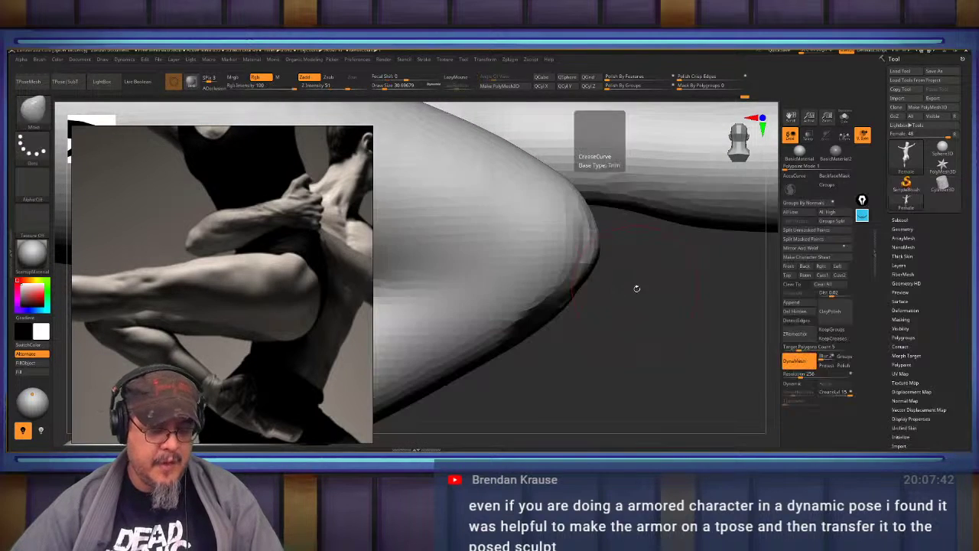
left_click_drag(600, 209, 613, 269, "alt")
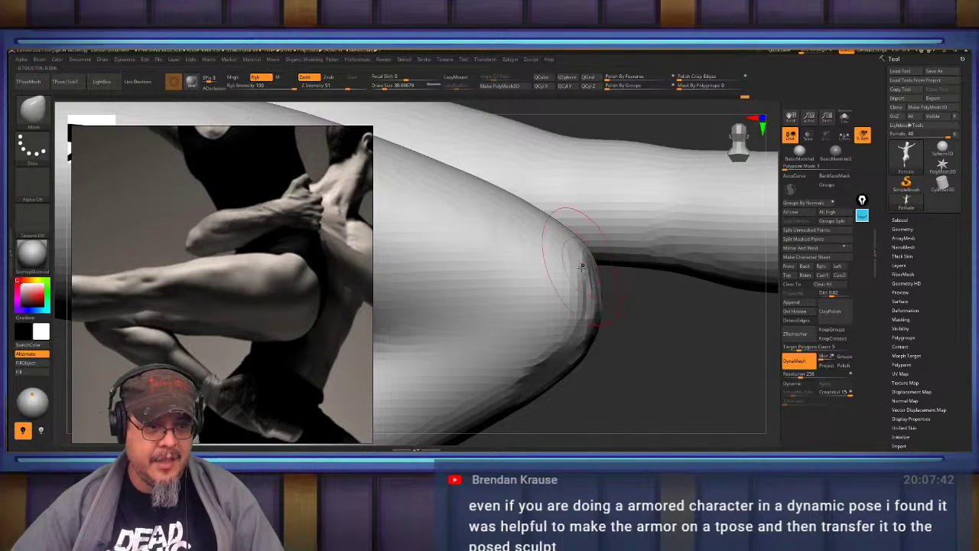
left_click_drag(654, 310, 566, 294)
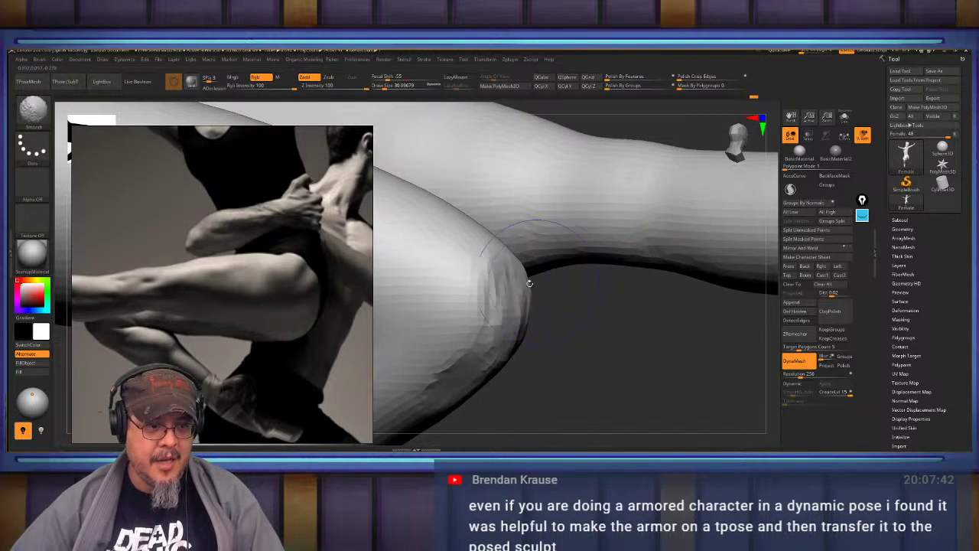
left_click_drag(531, 344, 616, 336)
Sculpt muscle forms around the extended leg's knee and lower thigh with the ClayBuildup brush at a size of about 31 and smooth them.
mouse_move(601, 276)
right_mouse_down("ctrl")
mouse_move(551, 170)
mouse_move(579, 221)
mouse_move(619, 246)
mouse_move(579, 258)
mouse_move(624, 239)
mouse_move(554, 252)
mouse_move(599, 267)
mouse_move(525, 235)
mouse_move(610, 204)
mouse_move(630, 247)
right_mouse_up("ctrl")
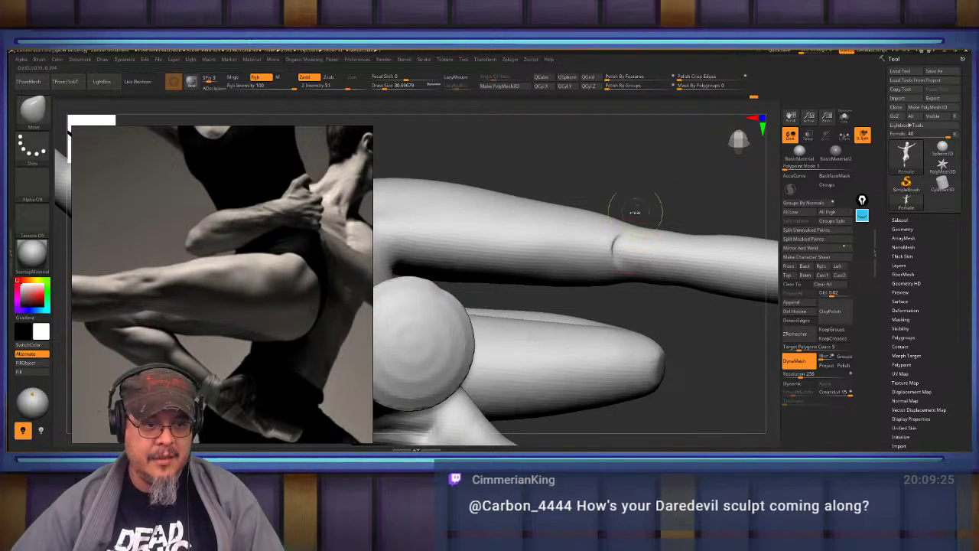
mouse_move(621, 243)
left_mouse_down("shift")
mouse_move(629, 261)
mouse_move(658, 247)
mouse_move(563, 250)
mouse_move(537, 244)
mouse_move(589, 233)
mouse_move(535, 227)
left_mouse_up("shift")
key("b")
key("c")
key("b")
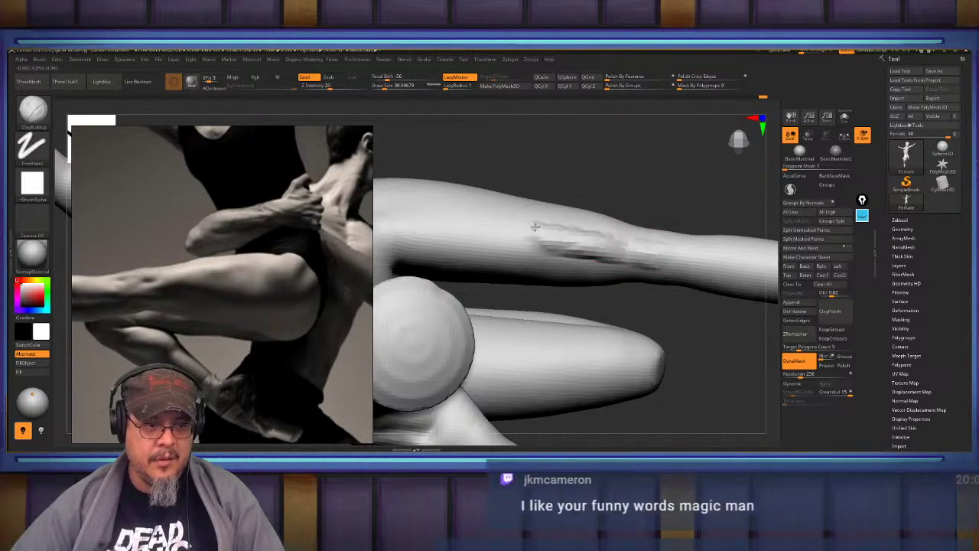
right_click_drag(534, 226, 632, 260, "alt")
mouse_move(525, 225)
left_mouse_down()
mouse_move(527, 245)
mouse_move(620, 268)
mouse_move(494, 282)
mouse_move(449, 261)
mouse_move(555, 277)
mouse_move(530, 240)
mouse_move(461, 261)
mouse_move(589, 283)
mouse_move(719, 280)
mouse_move(472, 266)
left_mouse_up()
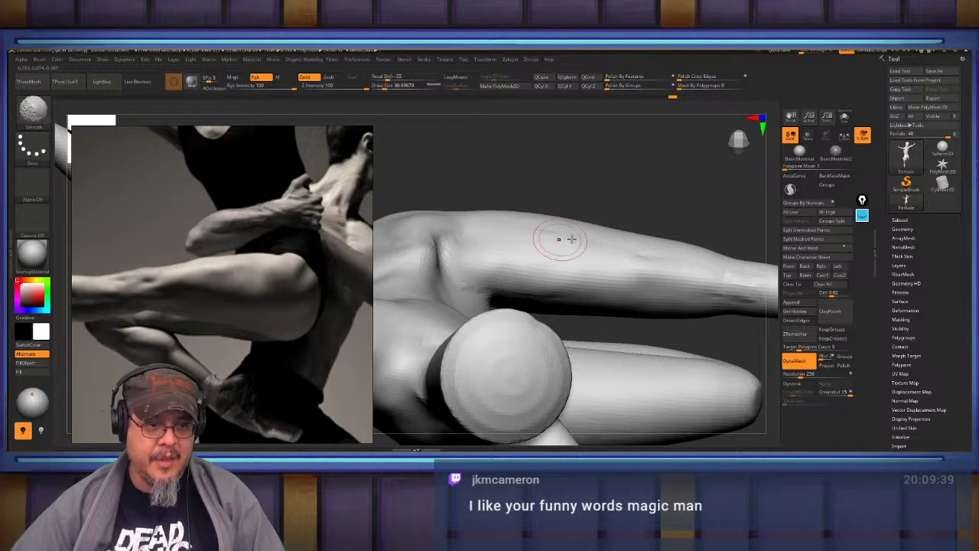
Add a tendon ridge running from the bent knee's kneecap down onto the shin with the ClayBuildup brush.
mouse_move(572, 239)
right_mouse_down()
mouse_move(552, 253)
mouse_move(586, 212)
mouse_move(596, 280)
mouse_move(647, 271)
mouse_move(678, 289)
mouse_move(516, 215)
mouse_move(600, 242)
mouse_move(595, 280)
mouse_move(570, 223)
right_mouse_up()
mouse_move(547, 292)
right_mouse_down()
mouse_move(553, 247)
mouse_move(614, 260)
mouse_move(593, 260)
mouse_move(635, 233)
right_mouse_up()
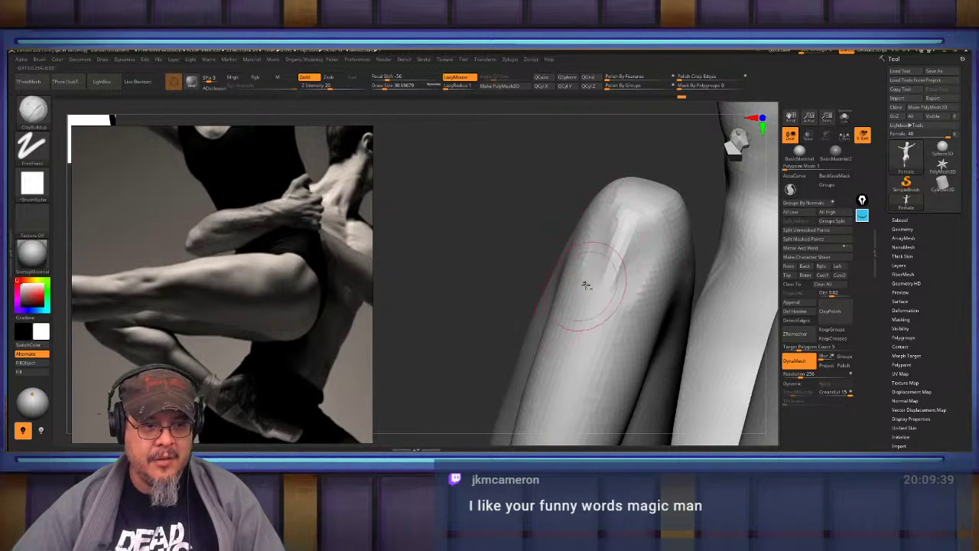
mouse_move(589, 271)
right_mouse_down()
mouse_move(602, 232)
mouse_move(601, 268)
mouse_move(614, 235)
mouse_move(578, 243)
mouse_move(573, 208)
mouse_move(591, 290)
right_mouse_up()
Build up the calf of the bent leg with the ClayBuildup brush at a size of about 49 and smooth it.
key("b")
key("c")
key("b")
key("s")
left_click_drag(594, 308, 598, 309)
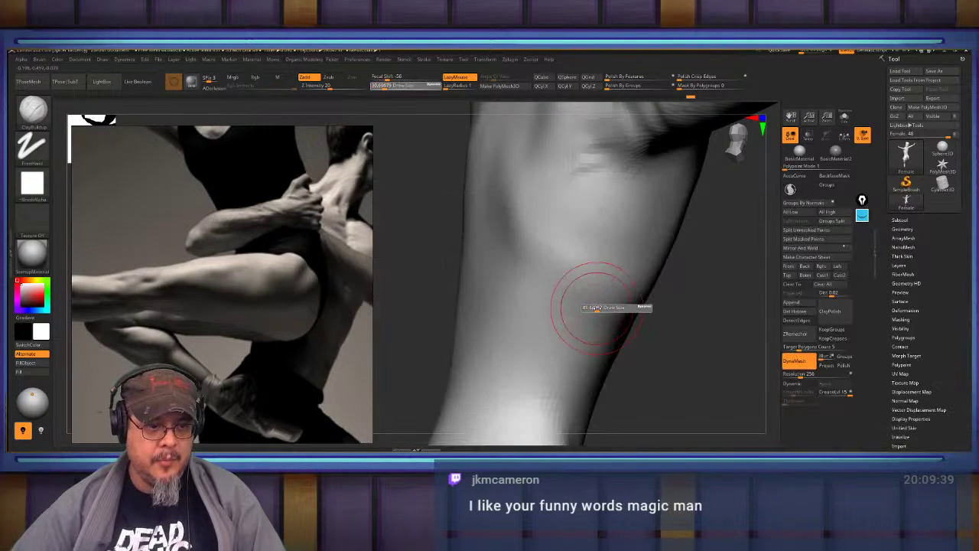
key("shift")
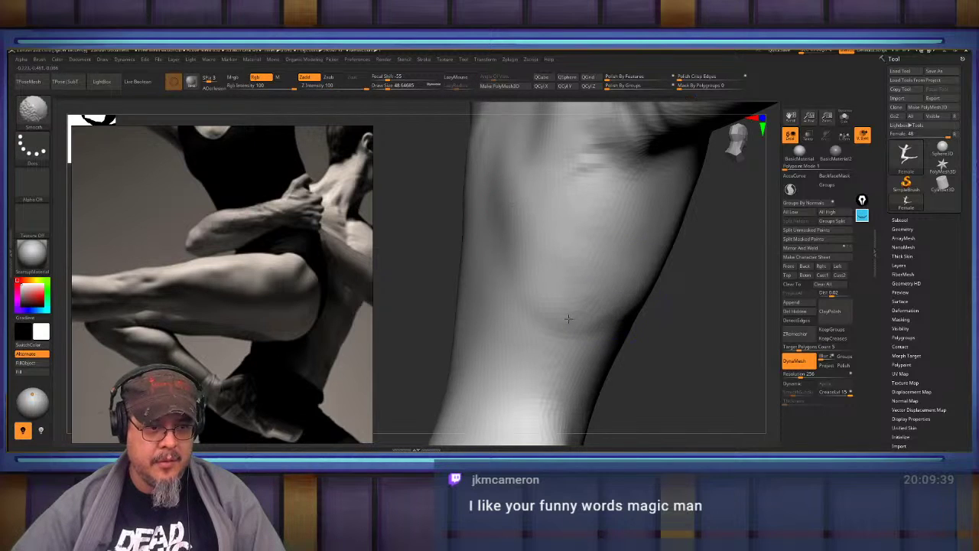
Add volume along the side of the extended thigh with the ClayBuildup brush at a size of about 104 and smooth the surface.
mouse_move(568, 318)
right_mouse_down()
mouse_move(497, 196)
mouse_move(486, 208)
mouse_move(518, 193)
mouse_move(514, 248)
mouse_move(554, 210)
mouse_move(531, 244)
mouse_move(592, 225)
mouse_move(528, 236)
mouse_move(636, 234)
mouse_move(481, 254)
right_mouse_up()
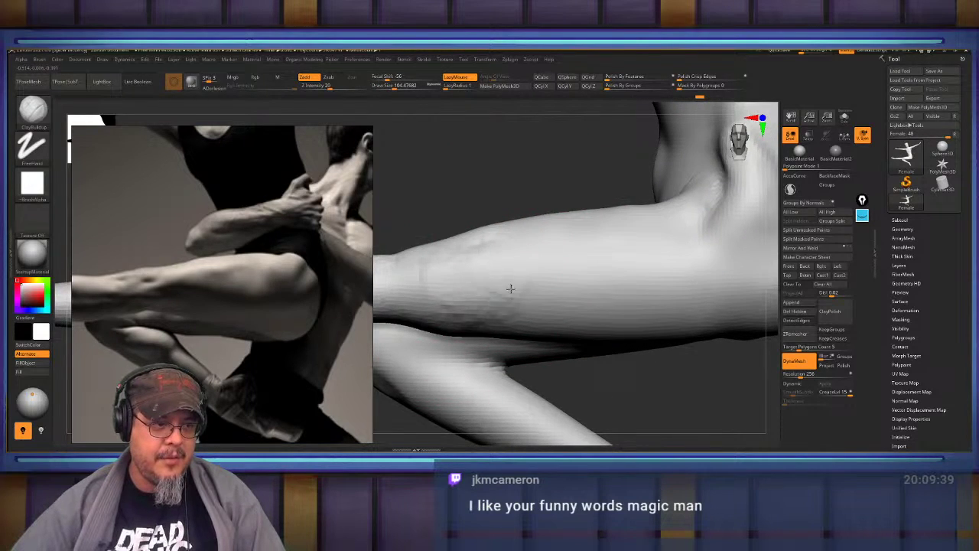
mouse_move(593, 260)
left_mouse_down()
mouse_move(682, 248)
mouse_move(669, 258)
mouse_move(513, 250)
left_mouse_up()
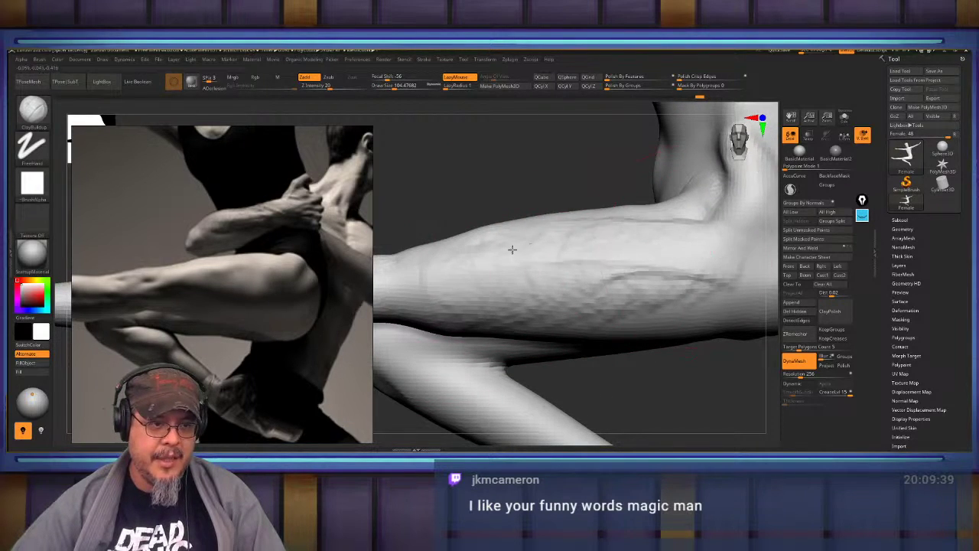
mouse_move(533, 286)
left_mouse_down()
mouse_move(661, 293)
mouse_move(741, 271)
mouse_move(558, 285)
left_mouse_up()
mouse_move(674, 290)
left_mouse_down("shift")
mouse_move(536, 263)
mouse_move(723, 273)
left_mouse_up("shift")
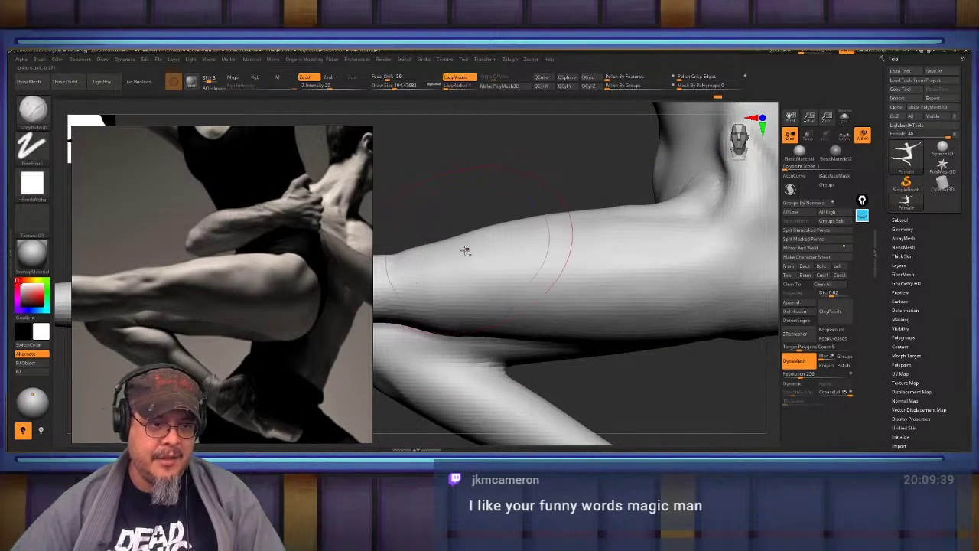
Sculpt the front of the extended leg's knee with the ClayBuildup brush at a size of about 46.
mouse_move(466, 249)
right_mouse_down()
mouse_move(597, 222)
mouse_move(525, 261)
mouse_move(570, 253)
right_mouse_up()
key("s")
left_click_drag(572, 252, 568, 253)
right_click_drag(570, 254, 555, 273)
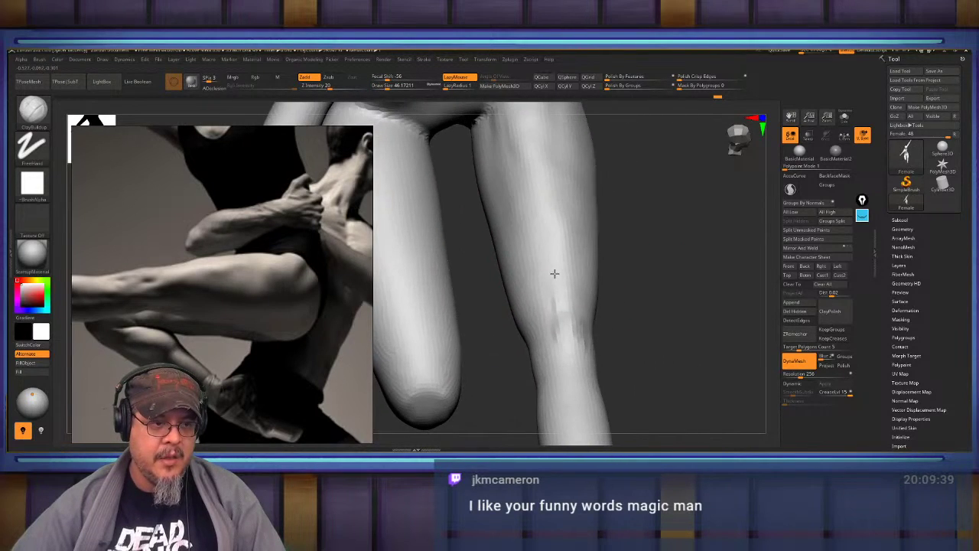
Set the ClayBuildup draw size to 56.467 and build up the inner thigh muscle just above the extended leg's knee.
key("s")
left_click_drag(547, 281, 534, 280)
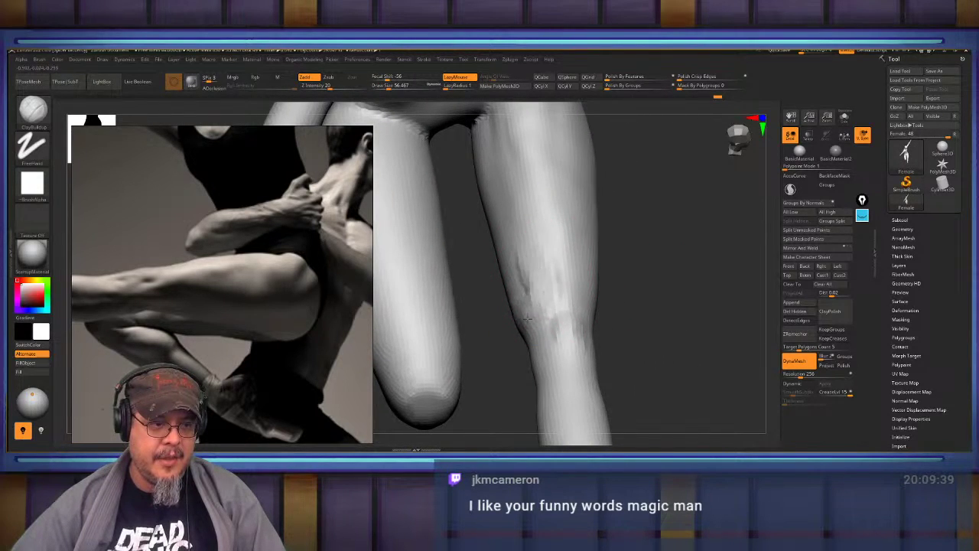
mouse_move(528, 319)
left_mouse_down()
mouse_move(524, 295)
mouse_move(536, 305)
left_mouse_up()
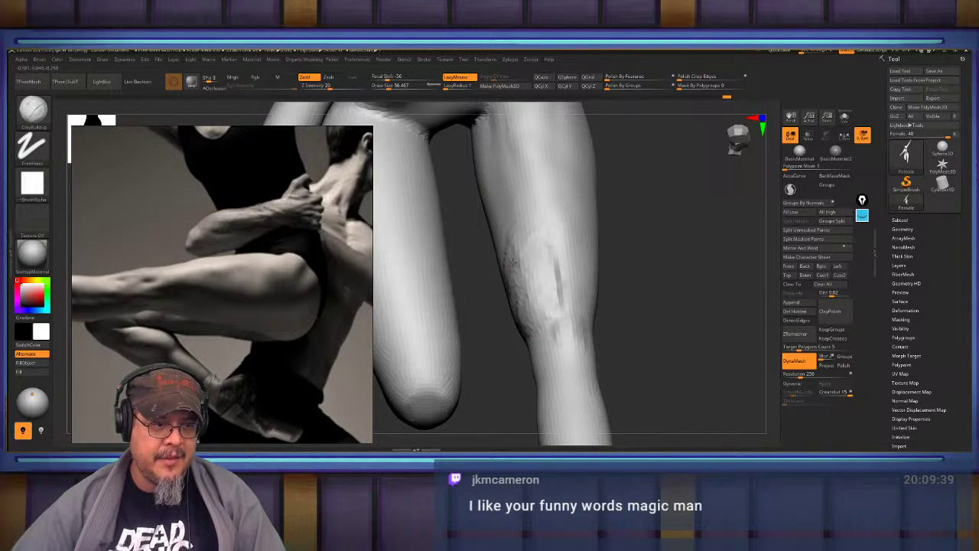
right_click_drag(514, 262, 537, 225)
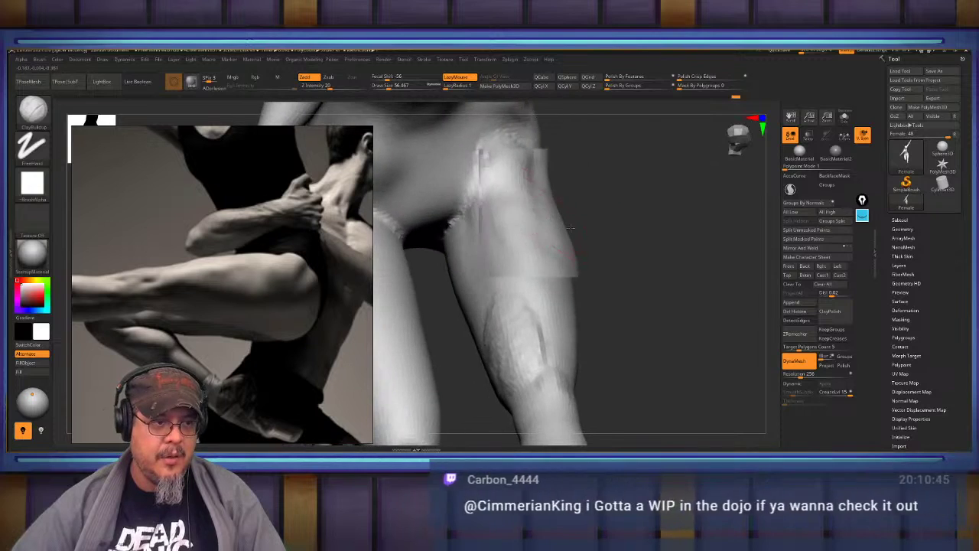
Build a diagonal muscle strip down the extended leg's front thigh and smooth the form above the knee.
right_click_drag(571, 228, 589, 248)
mouse_move(519, 182)
left_mouse_down()
mouse_move(537, 312)
mouse_move(563, 323)
left_mouse_up()
mouse_move(557, 300)
right_mouse_down()
mouse_move(597, 260)
mouse_move(570, 322)
right_mouse_up()
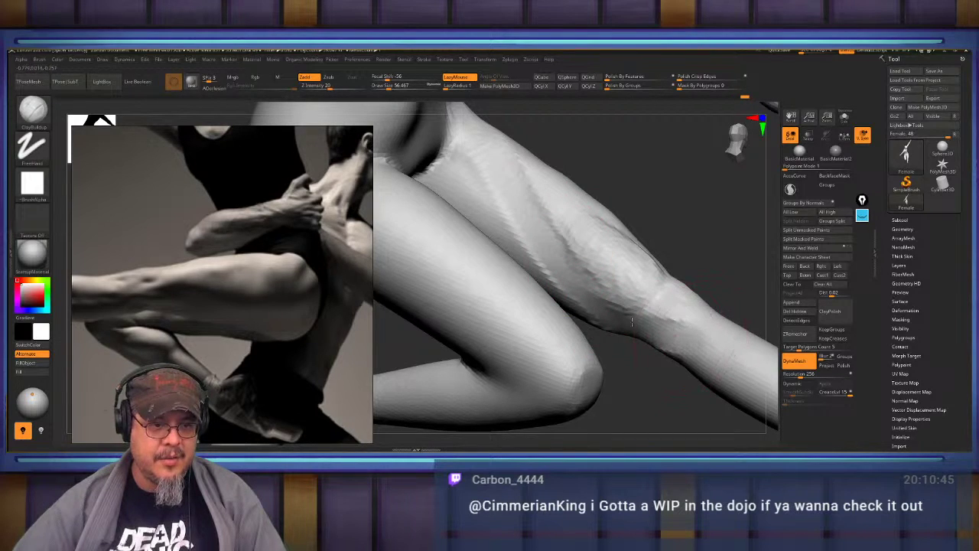
mouse_move(632, 322)
left_mouse_down()
mouse_move(652, 308)
mouse_move(616, 314)
mouse_move(589, 252)
mouse_move(604, 239)
left_mouse_up()
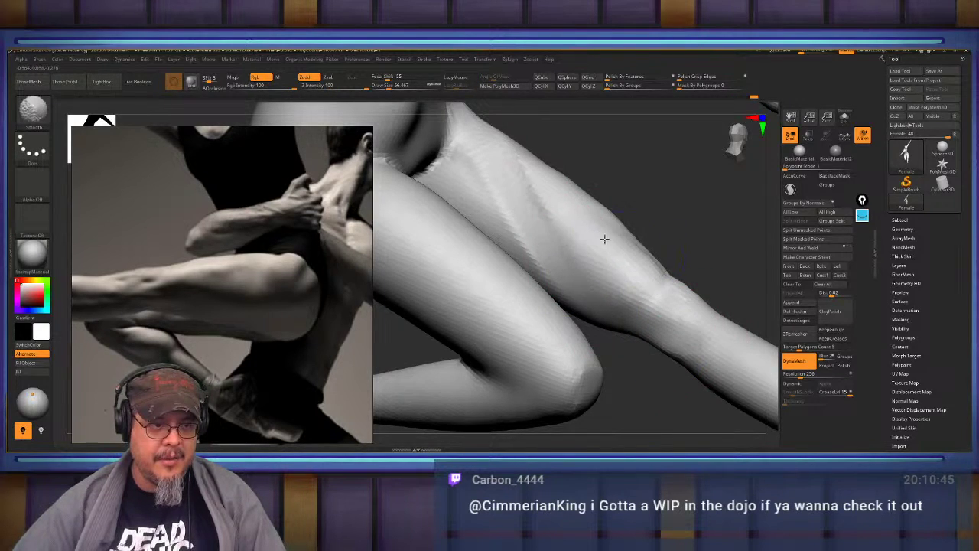
Smooth the groin area where the thigh joins the pelvis.
mouse_move(590, 219)
right_mouse_down()
mouse_move(580, 218)
mouse_move(586, 206)
mouse_move(502, 225)
mouse_move(638, 169)
right_mouse_up()
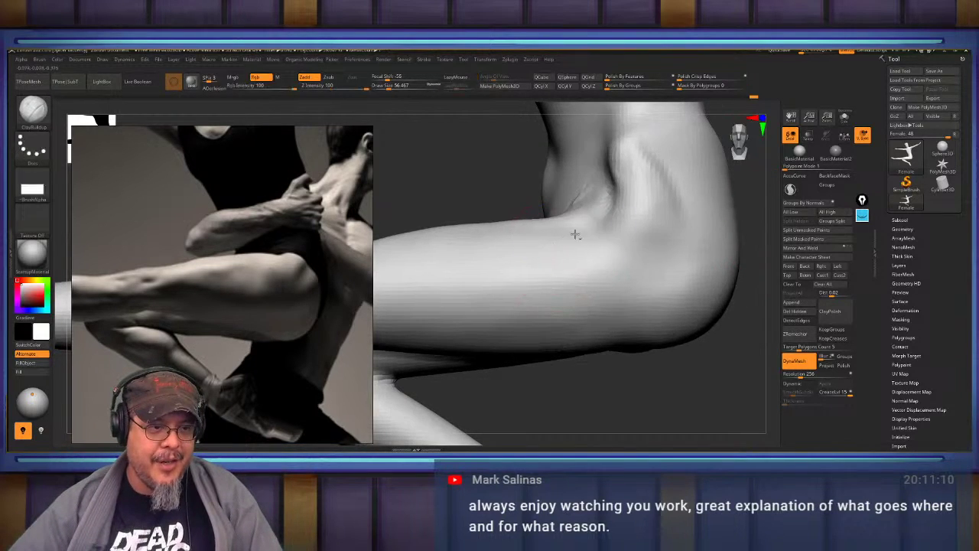
right_click_drag(575, 234, 564, 318, "ctrl")
right_click_drag(564, 318, 564, 267, "ctrl")
right_click_drag(566, 337, 475, 274, "alt")
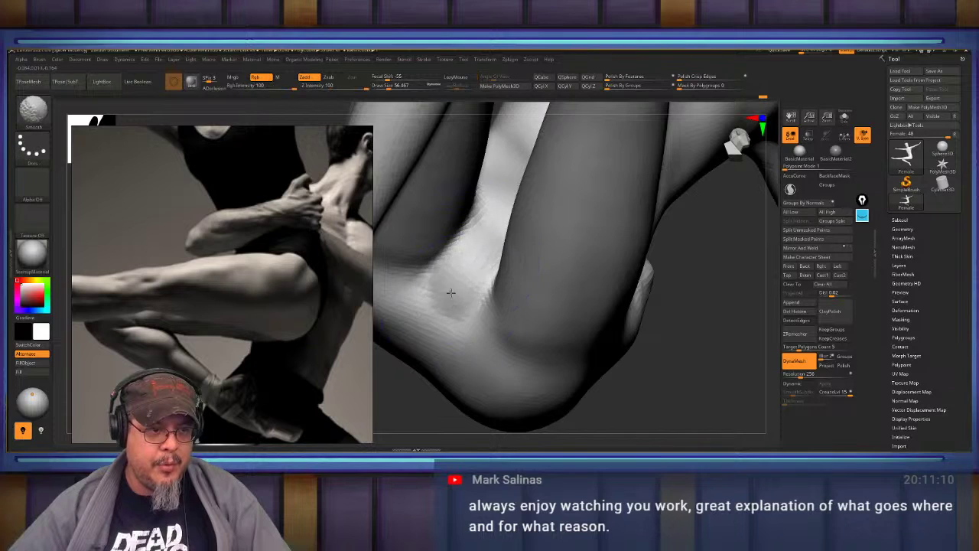
right_click_drag(465, 258, 511, 221)
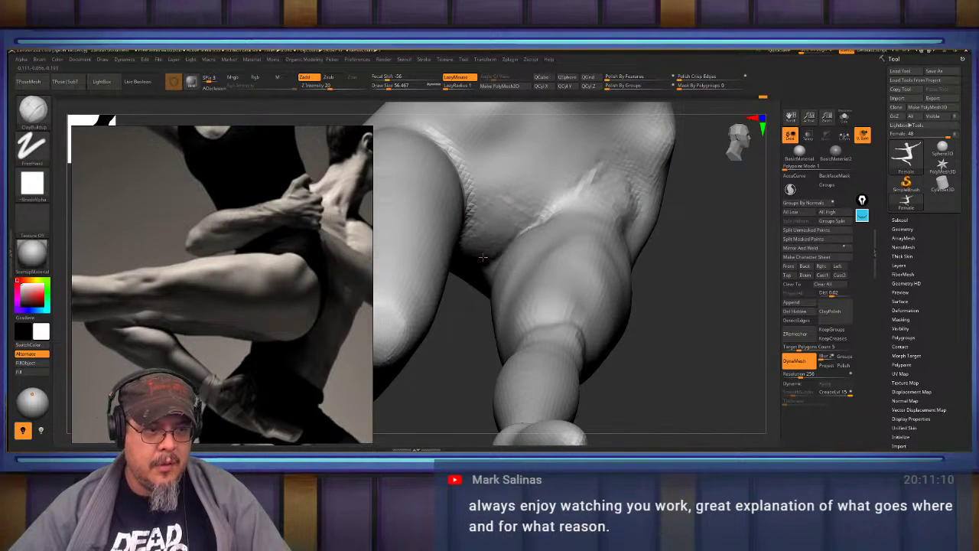
Build up clay on the inner upper thigh below the groin and smooth the strokes.
right_click_drag(483, 258, 500, 205)
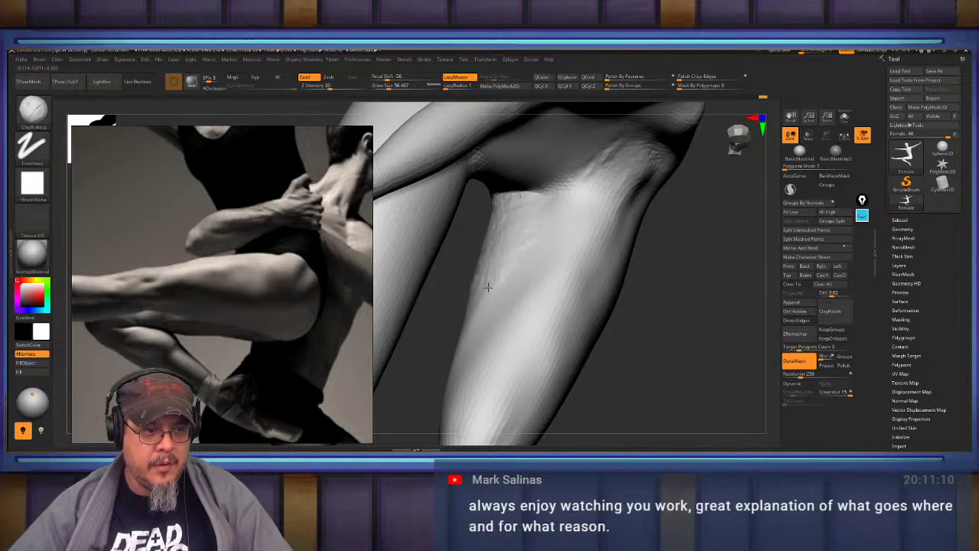
right_click_drag(485, 314, 497, 229)
key("shift")
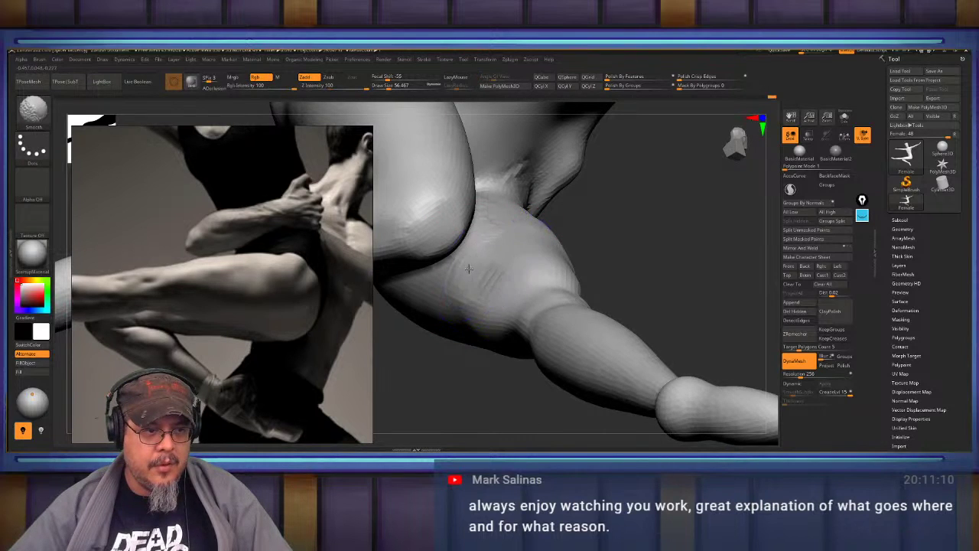
Lay clay along the underside of the extended thigh from the buttock toward the knee and soften it.
mouse_move(485, 299)
right_mouse_down()
mouse_move(579, 232)
mouse_move(645, 216)
mouse_move(514, 251)
mouse_move(553, 267)
mouse_move(524, 237)
right_mouse_up()
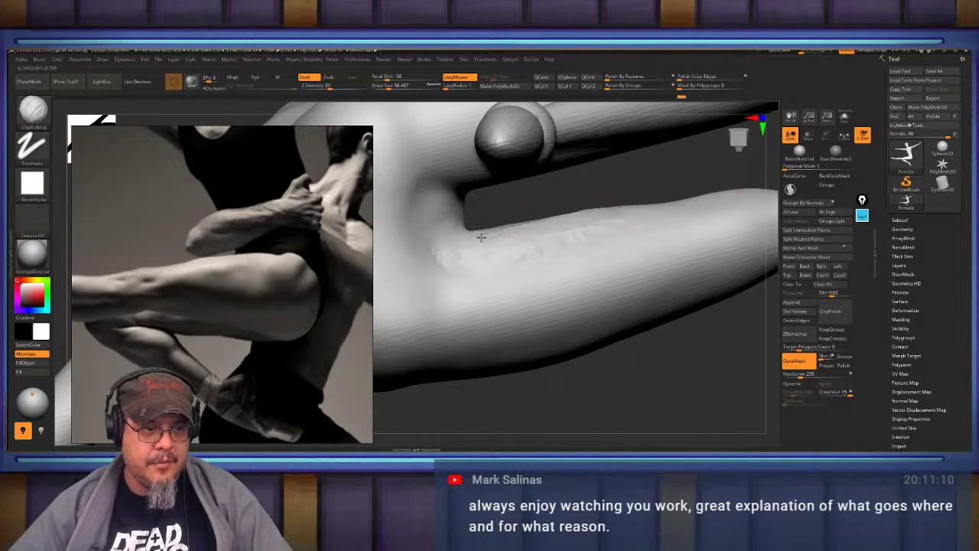
mouse_move(544, 221)
left_mouse_down("shift")
mouse_move(595, 215)
mouse_move(589, 221)
left_mouse_up("shift")
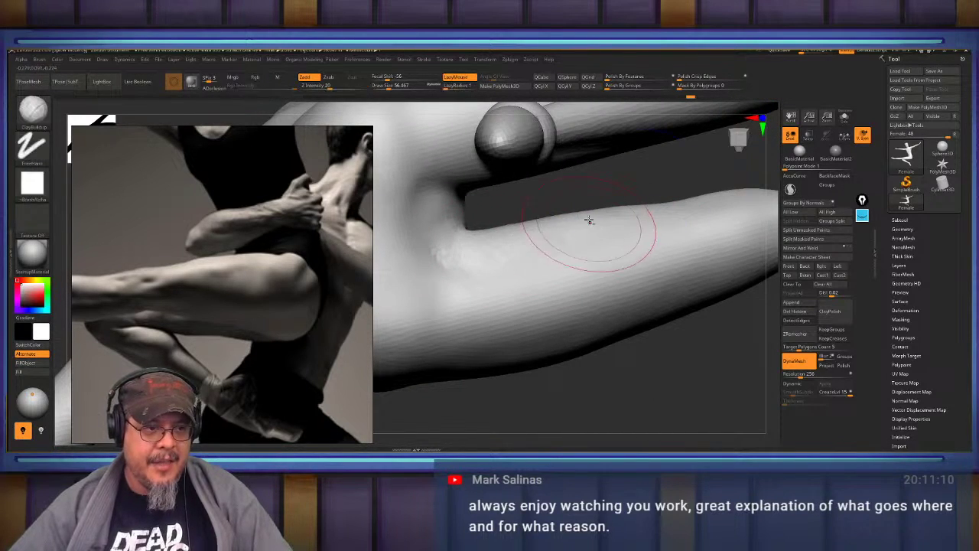
mouse_move(588, 221)
right_mouse_down()
mouse_move(494, 221)
mouse_move(494, 230)
mouse_move(531, 199)
right_mouse_up()
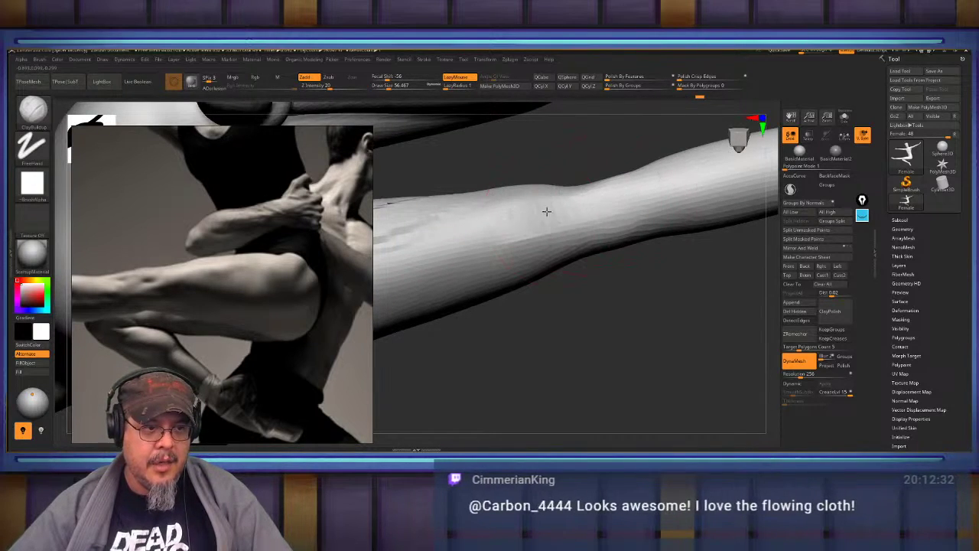
right_click_drag(502, 225, 773, 184, "alt")
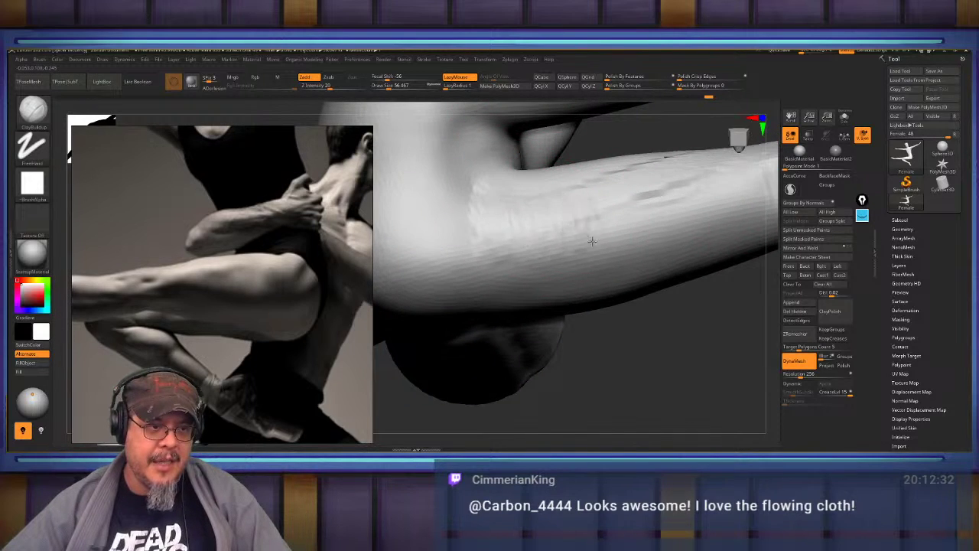
Layer more clay across the extended leg's hamstrings up to where they meet the buttock.
left_click_drag(592, 242, 685, 200)
mouse_move(529, 185)
left_mouse_down()
mouse_move(501, 214)
mouse_move(509, 217)
left_mouse_up()
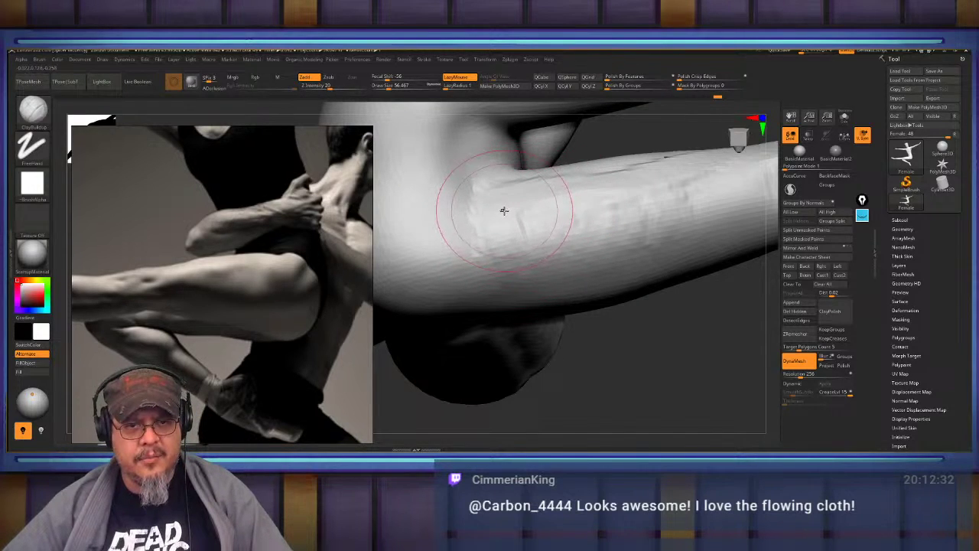
right_click_drag(518, 213, 487, 241, "alt")
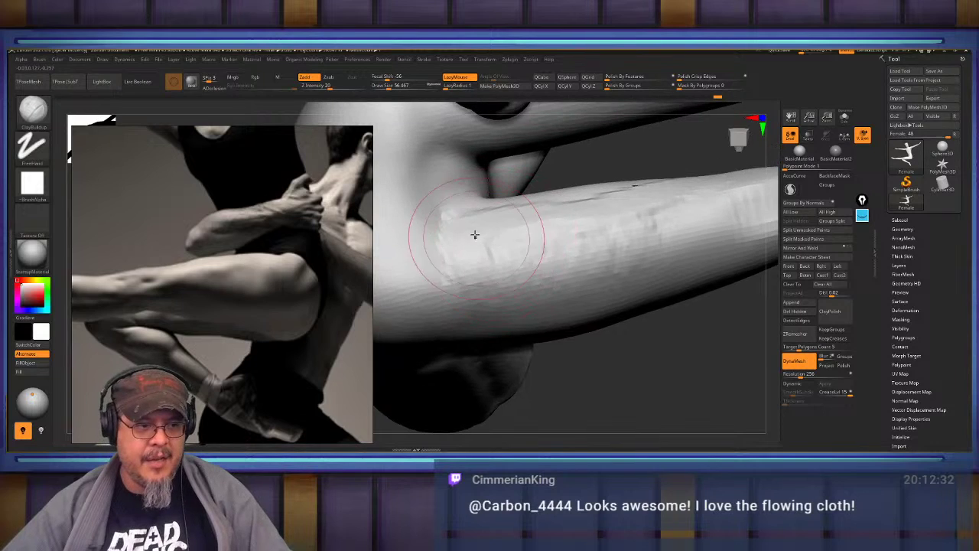
left_click_drag(474, 228, 478, 236)
left_click_drag(636, 202, 542, 240)
Build up the hamstring mass on the underside of the bent leg's thigh, blending it into the buttock.
mouse_move(542, 240)
right_mouse_down()
mouse_move(566, 252)
mouse_move(538, 264)
mouse_move(602, 219)
mouse_move(614, 234)
right_mouse_up()
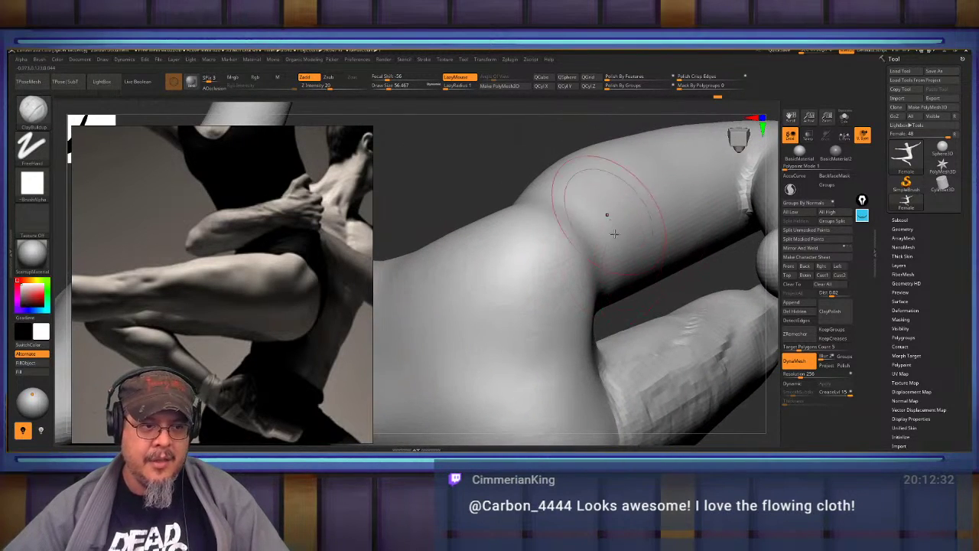
mouse_move(666, 239)
left_mouse_down()
mouse_move(724, 208)
mouse_move(652, 252)
left_mouse_up()
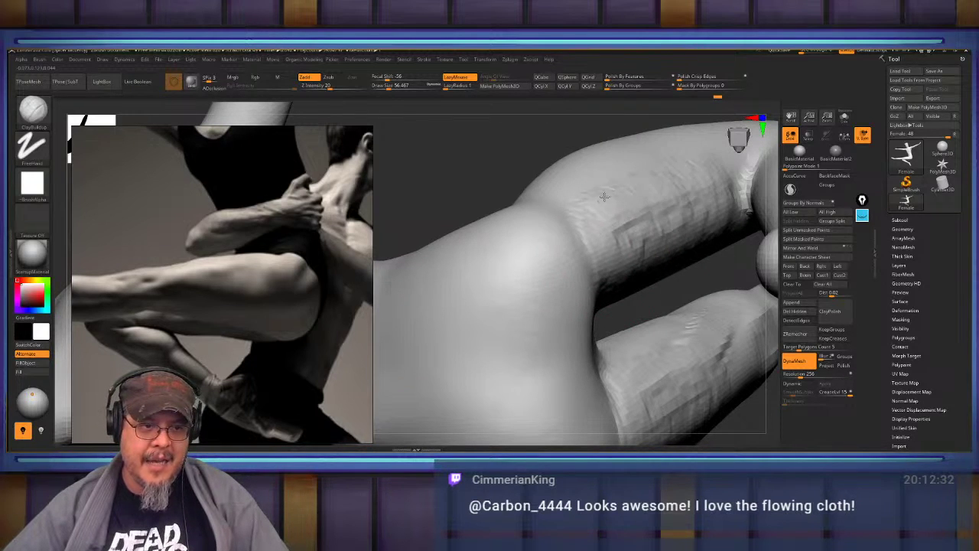
right_click_drag(625, 255, 598, 247)
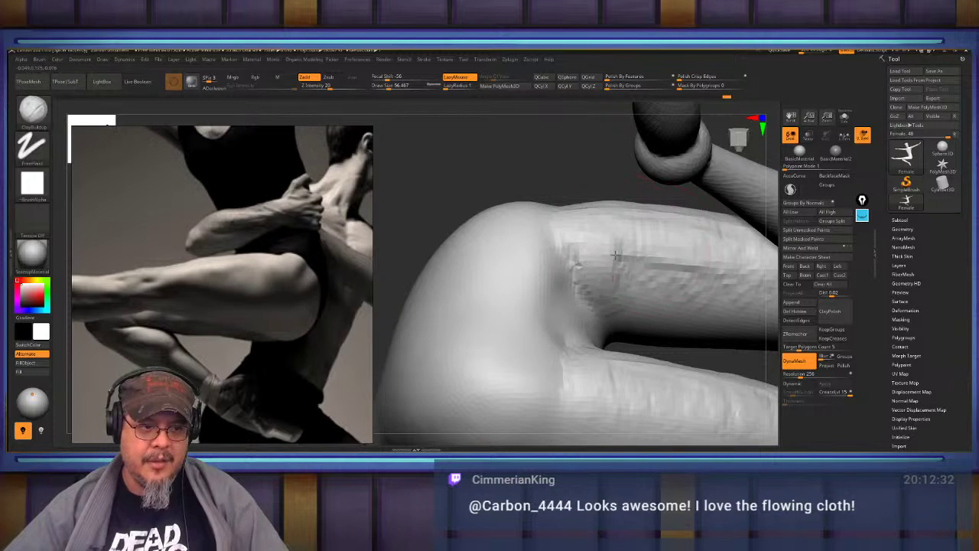
left_click_drag(615, 255, 746, 291)
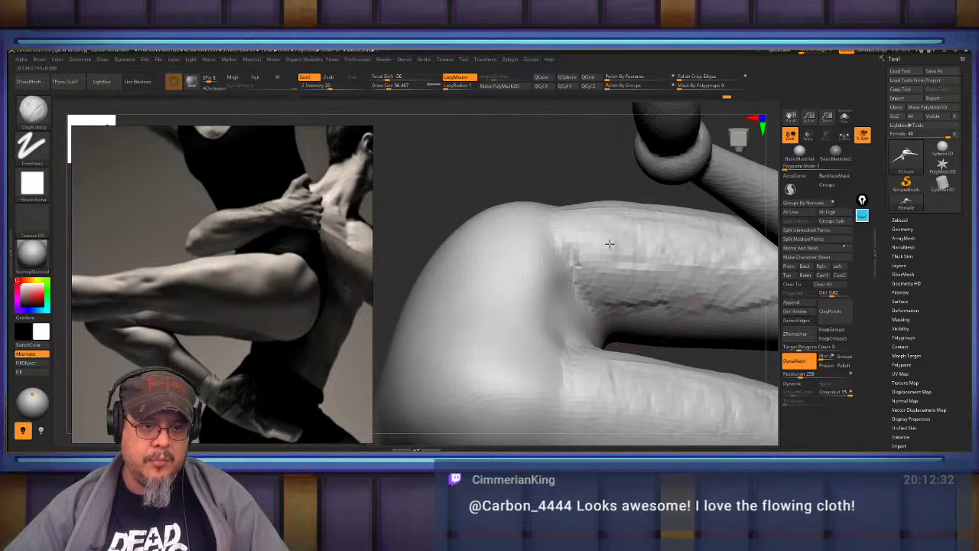
right_click_drag(610, 243, 541, 196)
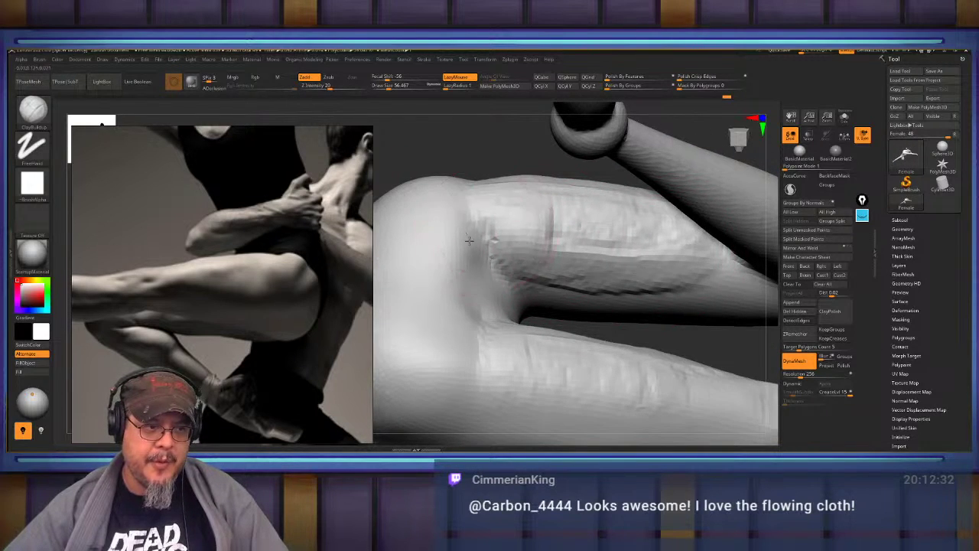
mouse_move(469, 241)
left_mouse_down()
mouse_move(492, 251)
mouse_move(508, 222)
left_mouse_up()
Extend the hamstring clay along the extended leg toward the back of its knee.
mouse_move(518, 206)
right_mouse_down()
mouse_move(511, 224)
mouse_move(597, 264)
mouse_move(608, 212)
mouse_move(538, 216)
mouse_move(524, 205)
mouse_move(510, 245)
mouse_move(576, 251)
mouse_move(588, 234)
mouse_move(581, 203)
mouse_move(635, 251)
mouse_move(656, 322)
right_mouse_up()
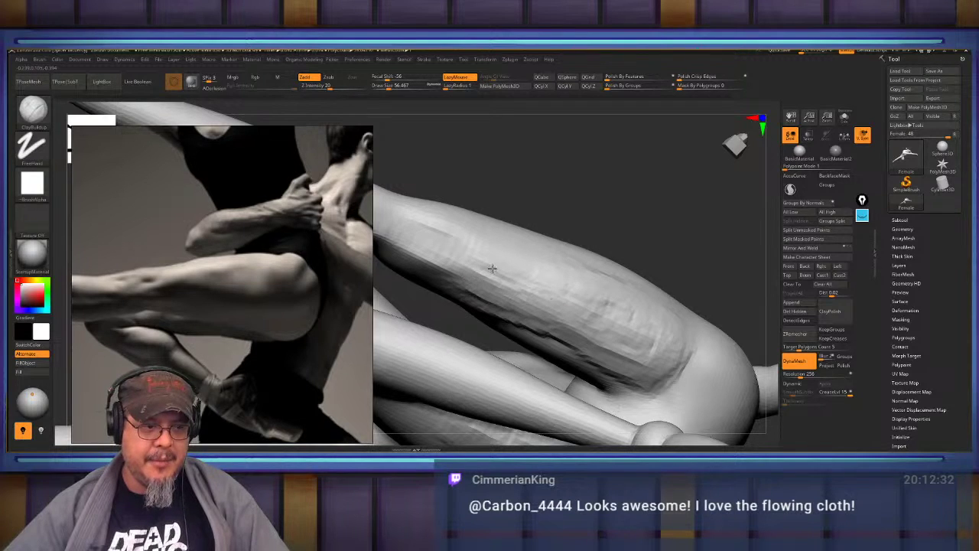
right_click_drag(492, 256, 558, 219)
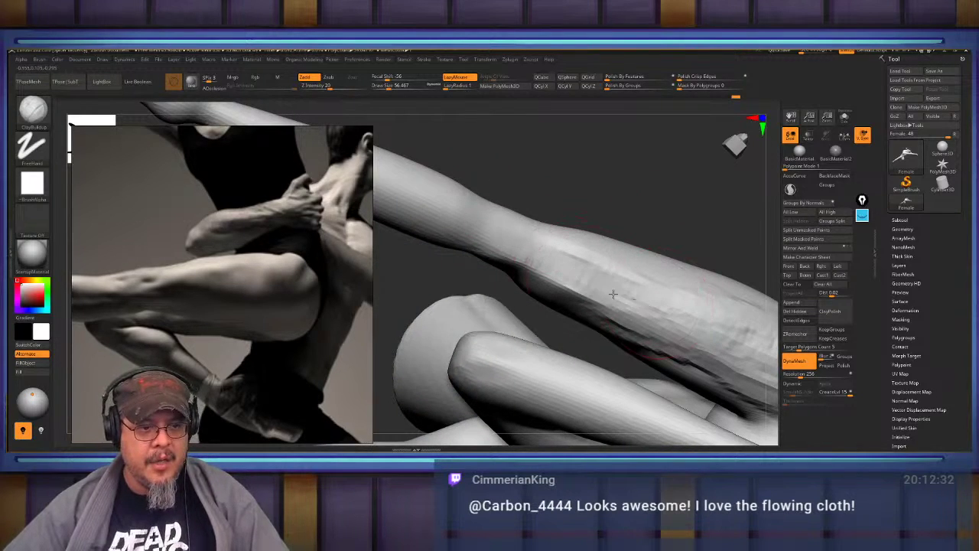
mouse_move(582, 264)
right_mouse_down()
mouse_move(584, 286)
mouse_move(638, 299)
right_mouse_up()
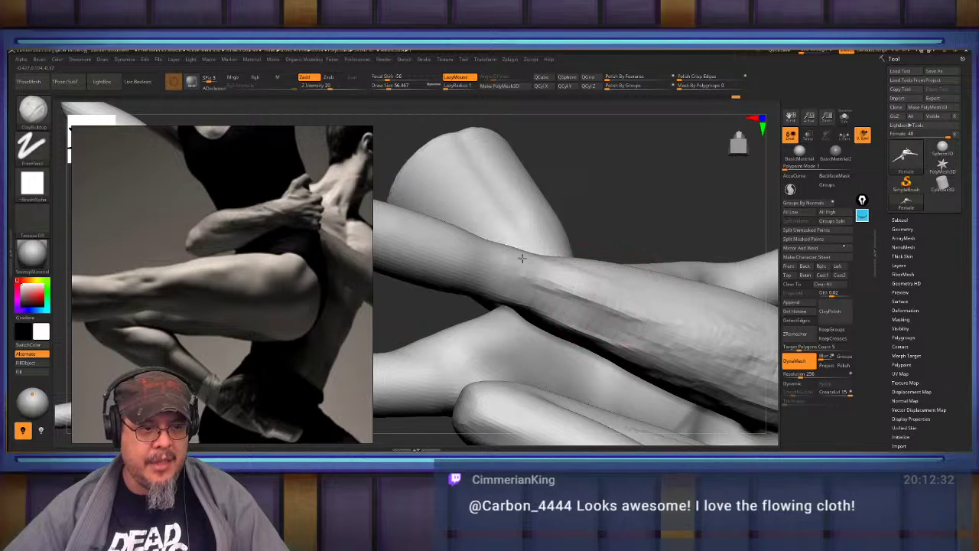
Set the ClayBuildup draw size to 28.75 and sculpt the side of the extended leg's knee.
mouse_move(508, 248)
right_mouse_down()
mouse_move(617, 261)
mouse_move(653, 235)
right_mouse_up()
key("s")
left_click_drag(655, 258, 645, 257)
right_click_drag(646, 246, 625, 264)
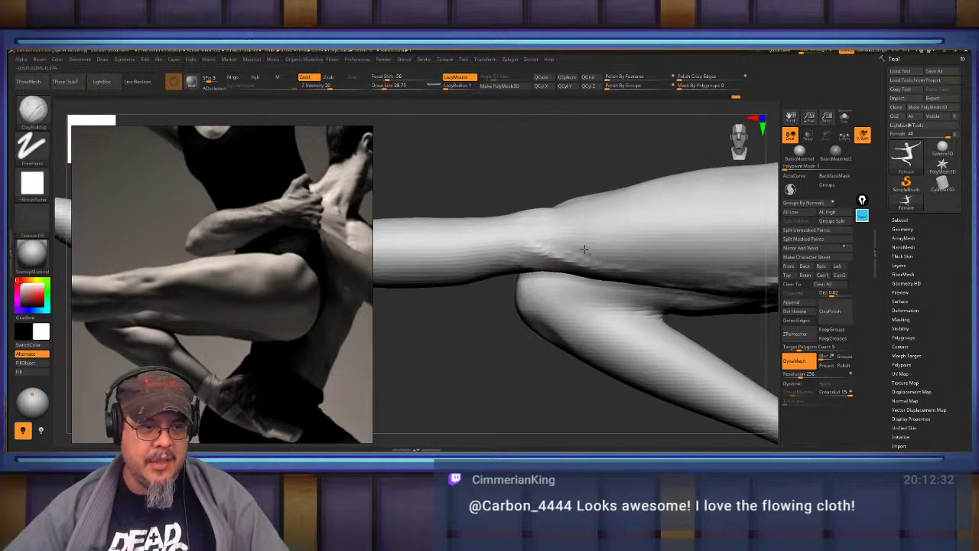
mouse_move(624, 265)
left_mouse_down()
mouse_move(506, 245)
mouse_move(534, 240)
mouse_move(520, 238)
left_mouse_up()
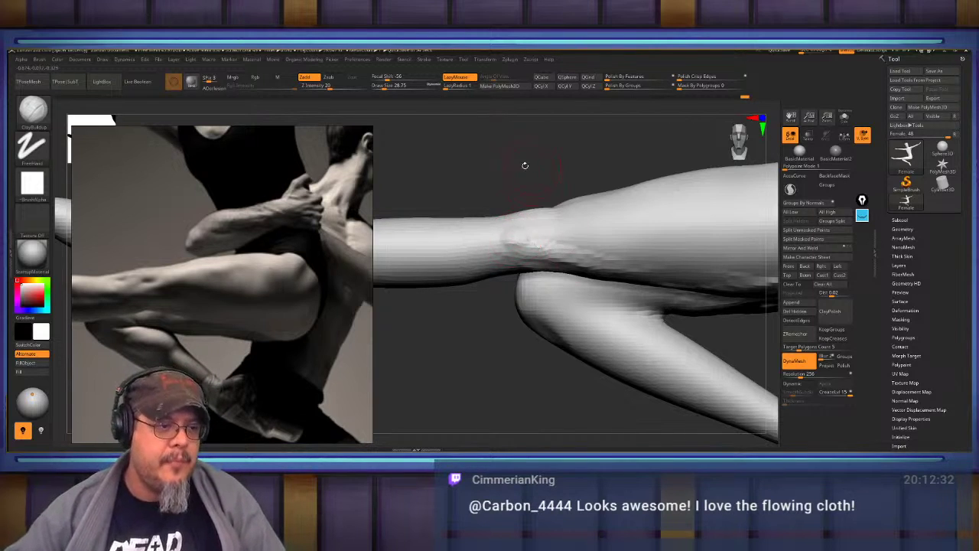
left_click_drag(540, 234, 505, 240)
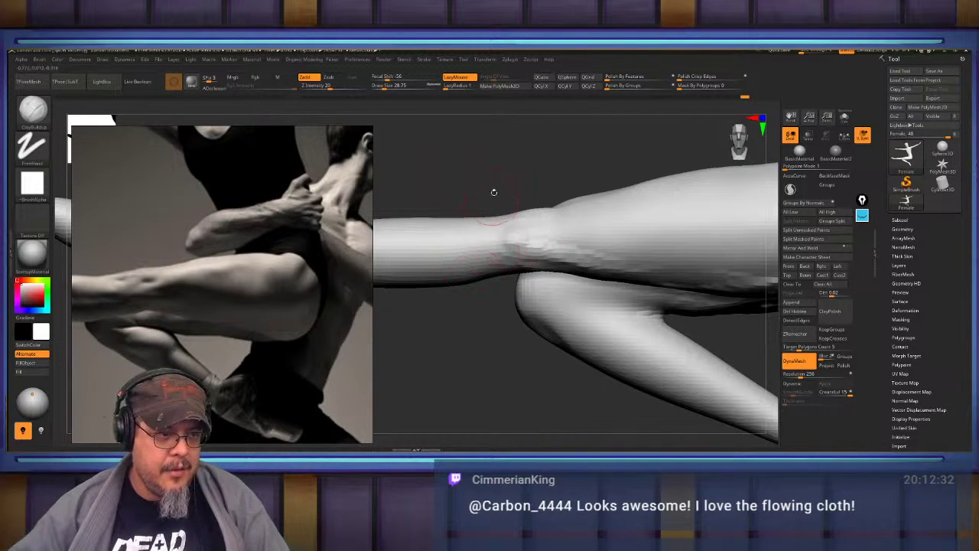
Refine the extended leg's knee against the dancer reference photo and smooth the clay strokes around it.
left_click_drag(493, 192, 546, 198, "alt")
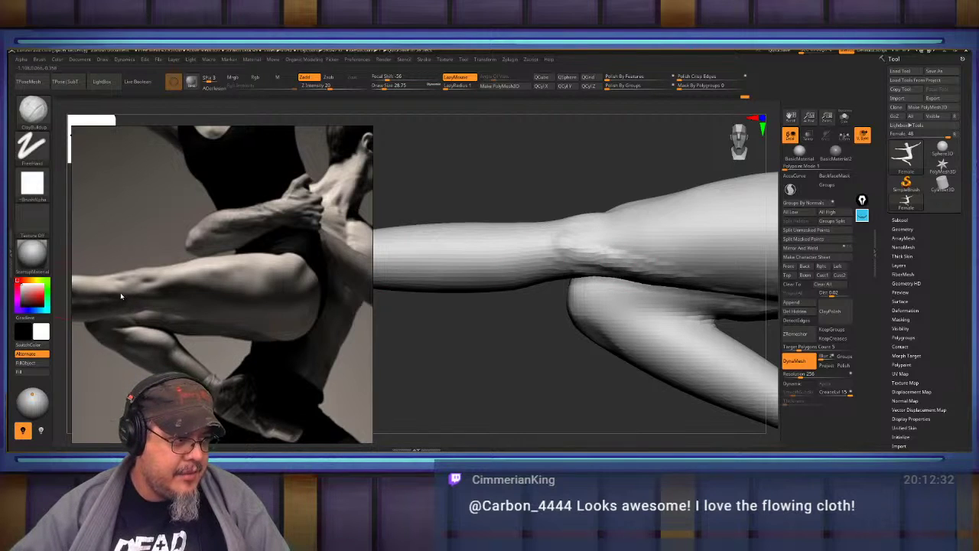
scroll(175, 271, "up", 8)
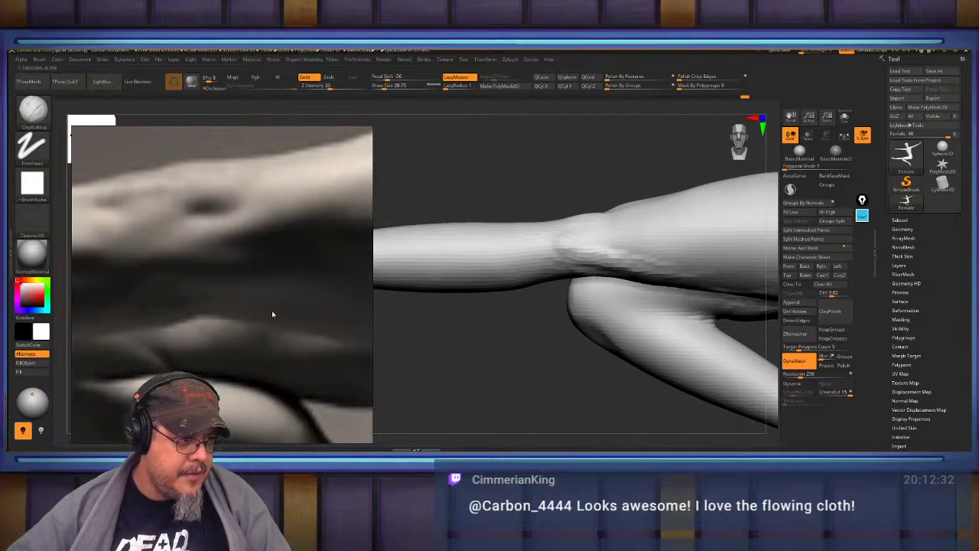
scroll(273, 355, "down", 8)
scroll(231, 316, "up", 6)
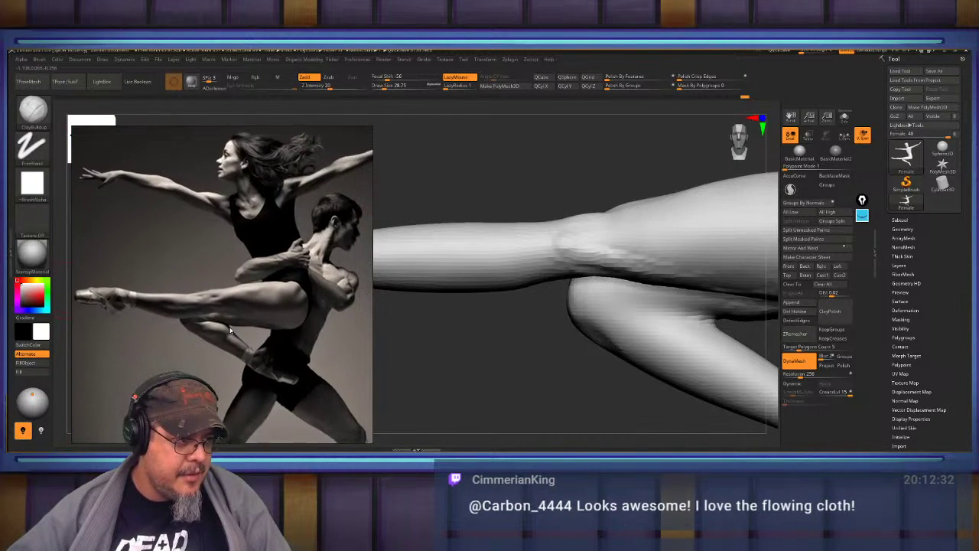
scroll(230, 312, "up", 2)
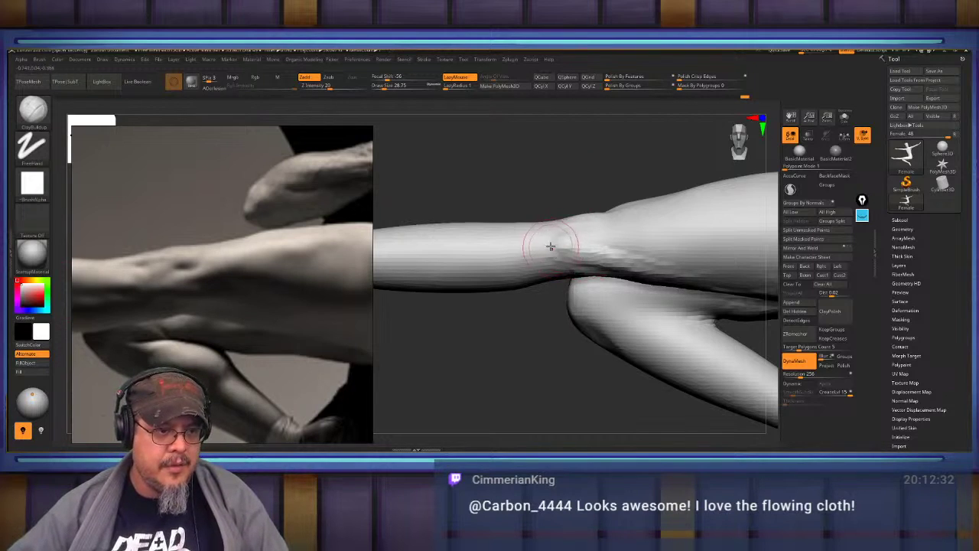
left_click_drag(568, 240, 568, 243, "shift")
mouse_move(648, 255)
right_mouse_down("alt")
mouse_move(584, 245)
mouse_move(553, 267)
right_mouse_up("alt")
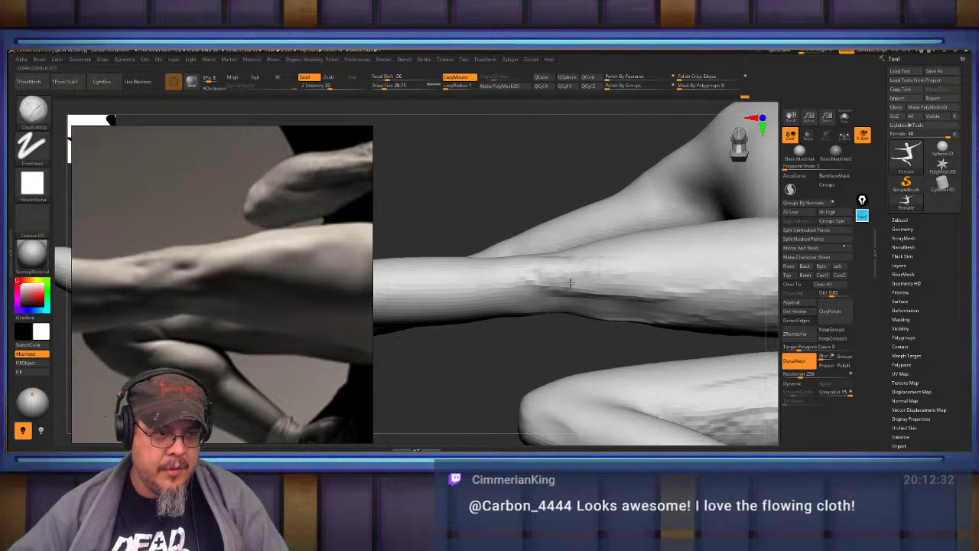
left_click_drag(670, 289, 604, 285, "shift")
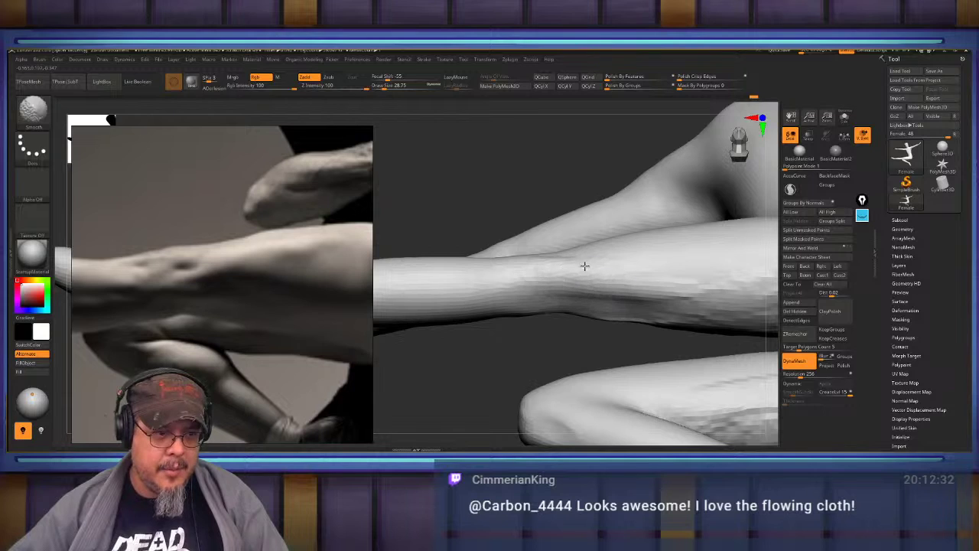
Set the ClayBuildup draw size to about 30.7 and build up the extended leg's form just below the knee.
mouse_move(618, 247)
right_mouse_down()
mouse_move(634, 257)
mouse_move(551, 265)
mouse_move(590, 268)
mouse_move(669, 247)
mouse_move(580, 263)
mouse_move(626, 274)
mouse_move(594, 273)
right_mouse_up()
key("s")
left_click_drag(599, 272, 604, 272)
mouse_move(502, 290)
right_mouse_down("alt")
mouse_move(612, 279)
mouse_move(597, 220)
mouse_move(609, 254)
mouse_move(648, 274)
right_mouse_up("alt")
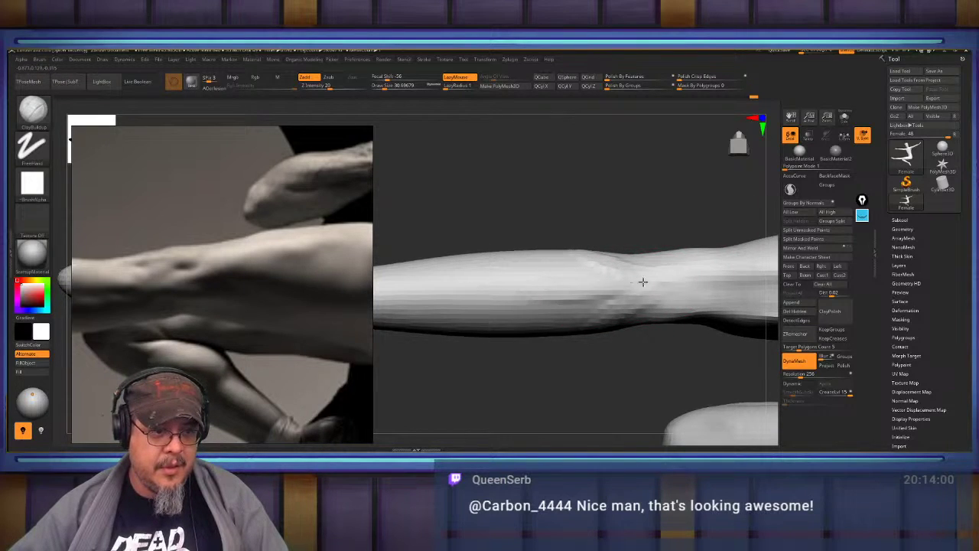
Carve a groove down the extended leg's lower leg from just below the knee with the DamStandard brush.
mouse_move(524, 273)
right_mouse_down()
mouse_move(618, 253)
mouse_move(594, 267)
mouse_move(575, 246)
right_mouse_up()
key("b")
key("d")
key("s")
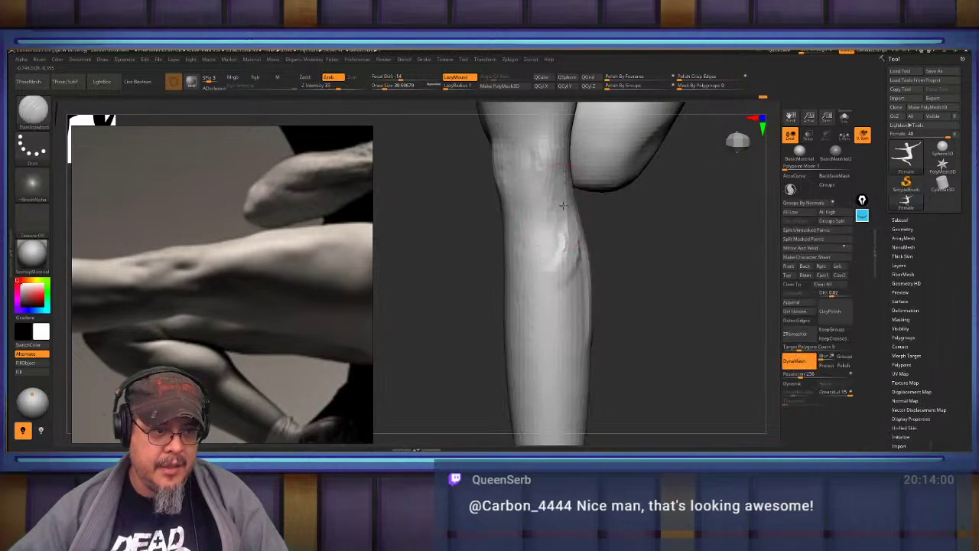
right_click_drag(554, 214, 529, 261)
left_click_drag(528, 228, 533, 363)
left_click_drag(536, 250, 535, 387)
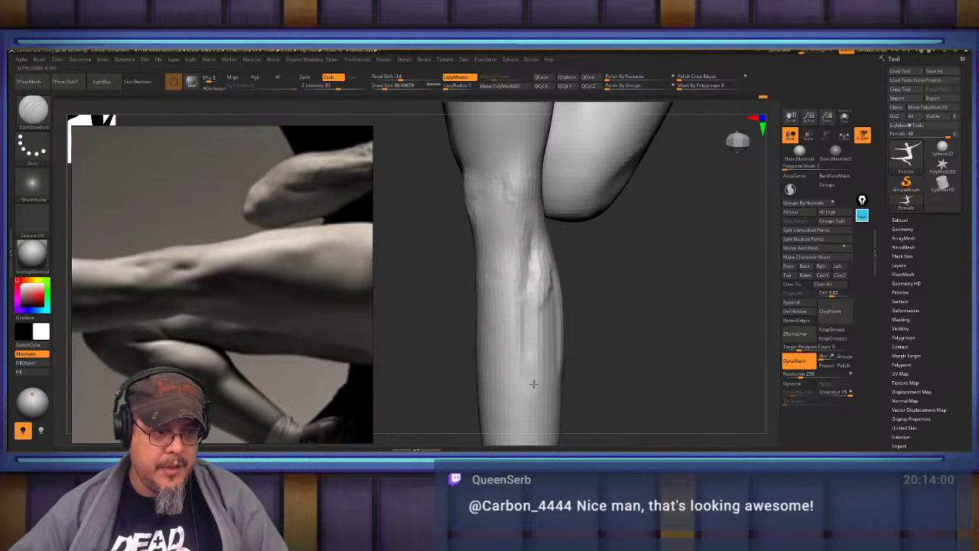
left_click_drag(532, 281, 545, 383)
left_click_drag(523, 300, 530, 375)
right_click_drag(539, 360, 547, 185)
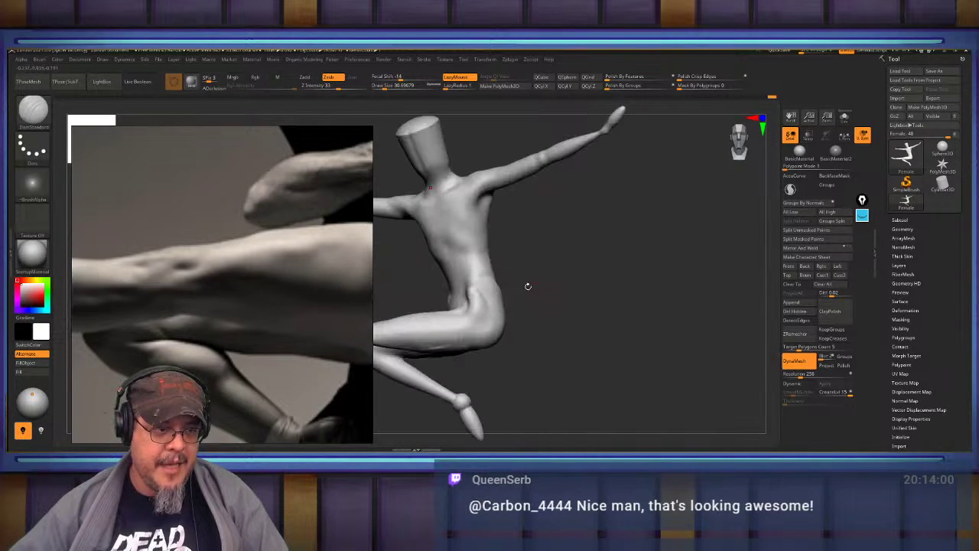
Build up the side of the extended leg from the knee into the upper calf with ClayBuildup and smooth it.
mouse_move(529, 286)
right_mouse_down()
mouse_move(549, 301)
mouse_move(765, 200)
mouse_move(673, 201)
mouse_move(670, 270)
mouse_move(704, 283)
right_mouse_up()
key("b")
key("c")
key("b")
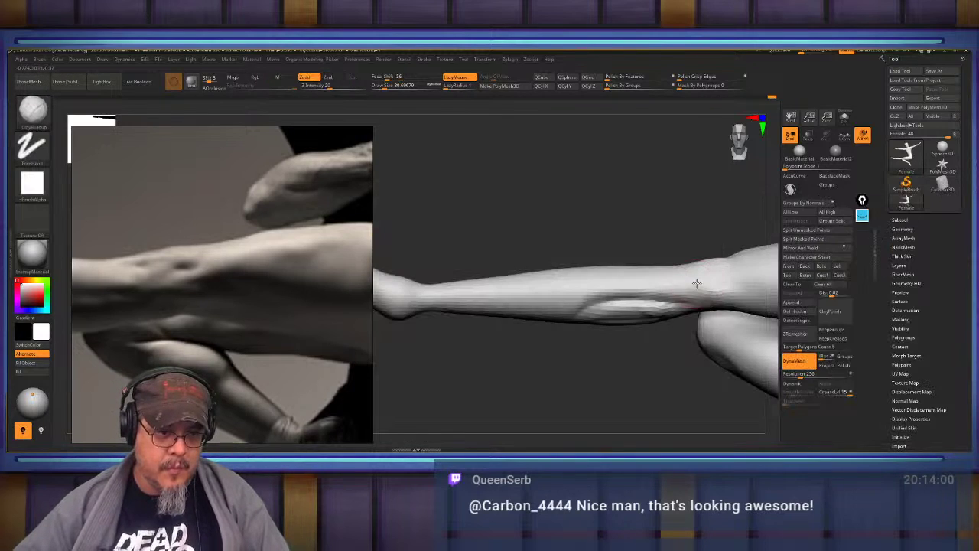
mouse_move(697, 282)
left_mouse_down()
mouse_move(576, 289)
mouse_move(650, 295)
mouse_move(589, 300)
mouse_move(685, 284)
mouse_move(596, 300)
left_mouse_up()
mouse_move(600, 301)
left_mouse_down("shift")
mouse_move(666, 284)
mouse_move(612, 299)
left_mouse_up("shift")
Shift the dancer reference to show the lower leg and lay clay along the extended leg's shin and calf.
middle_click_drag(236, 323, 289, 329)
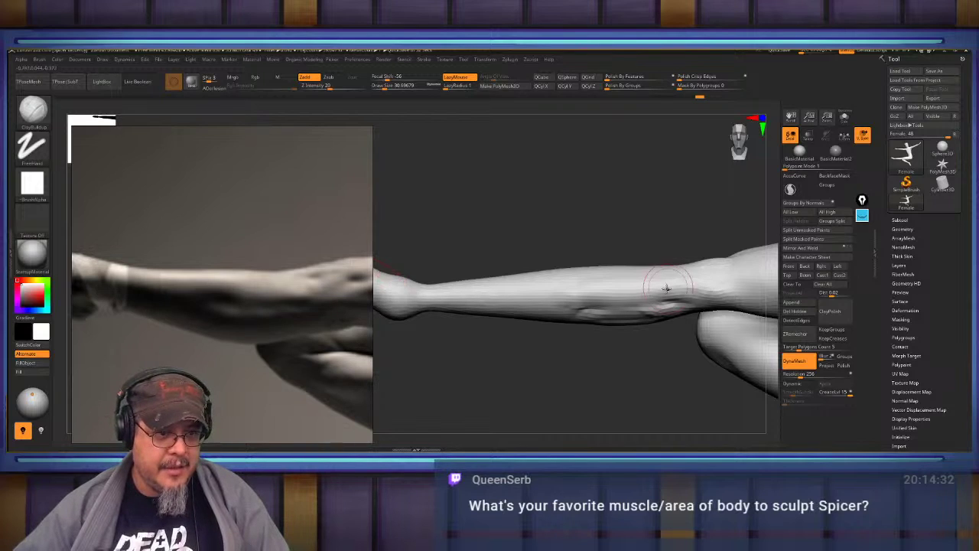
mouse_move(636, 289)
left_mouse_down()
mouse_move(689, 285)
mouse_move(490, 293)
left_mouse_up()
mouse_move(579, 294)
left_mouse_down()
mouse_move(437, 298)
mouse_move(639, 291)
left_mouse_up()
Set the ClayBuildup draw size to about 39.1, add clay below the extended leg's knee and smooth the strokes.
mouse_move(620, 283)
right_mouse_down()
mouse_move(617, 295)
mouse_move(632, 310)
mouse_move(686, 293)
mouse_move(656, 281)
mouse_move(672, 269)
mouse_move(646, 264)
mouse_move(651, 250)
right_mouse_up()
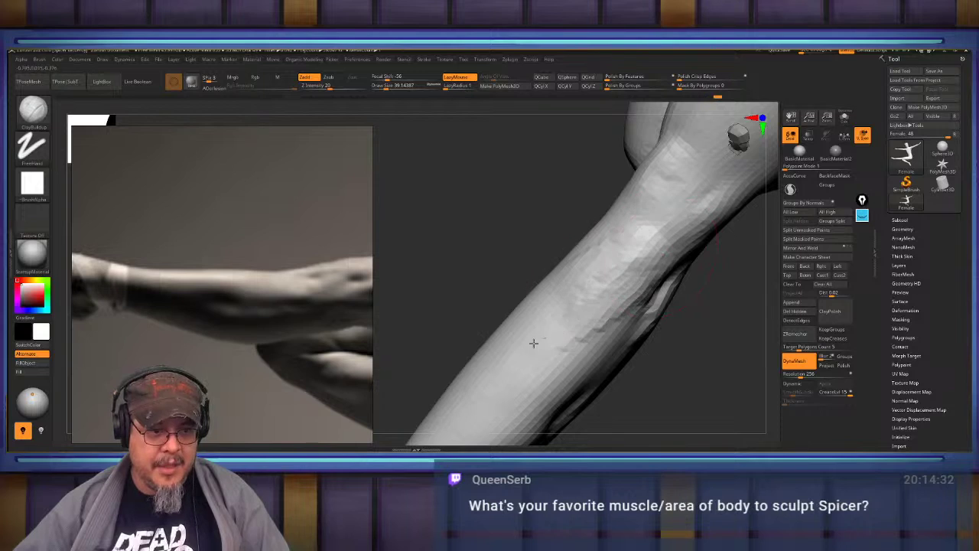
mouse_move(654, 262)
left_mouse_down()
mouse_move(498, 367)
mouse_move(520, 328)
left_mouse_up()
right_click_drag(589, 294, 608, 260)
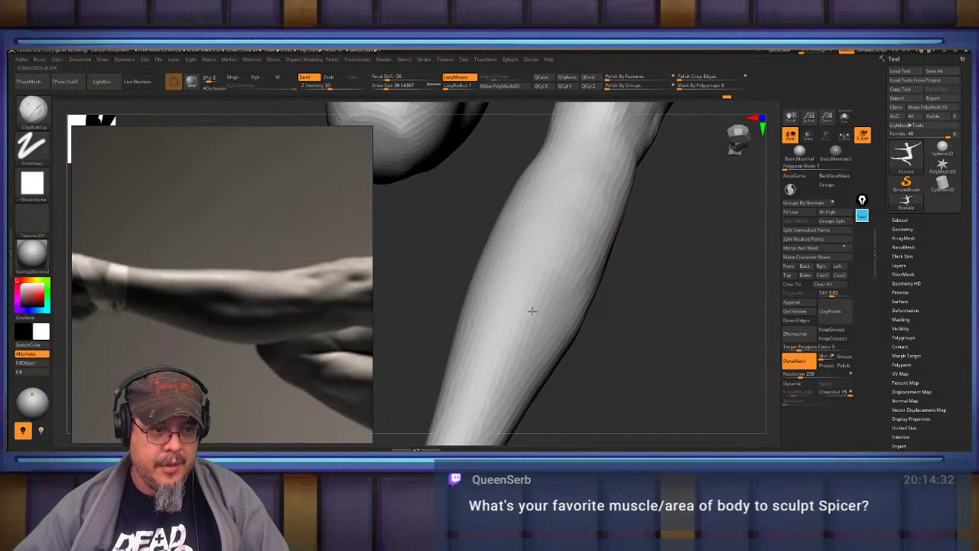
mouse_move(662, 337)
right_mouse_down("ctrl")
mouse_move(625, 346)
mouse_move(656, 301)
mouse_move(562, 278)
mouse_move(578, 296)
right_mouse_up("ctrl")
left_click_drag(628, 264, 659, 245, "shift")
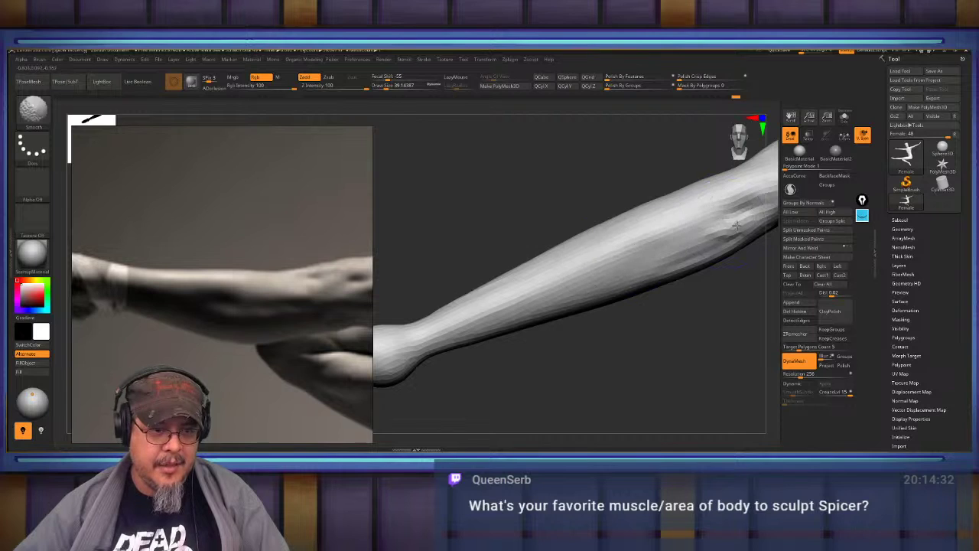
Reshape the extended leg's calf silhouette using the Move brush at draw sizes of about 77 and 46.2.
mouse_move(617, 302)
right_mouse_down()
mouse_move(598, 243)
mouse_move(604, 271)
mouse_move(621, 267)
mouse_move(610, 286)
right_mouse_up()
key("b")
key("m")
key("v")
key("s")
left_click_drag(581, 286, 587, 286)
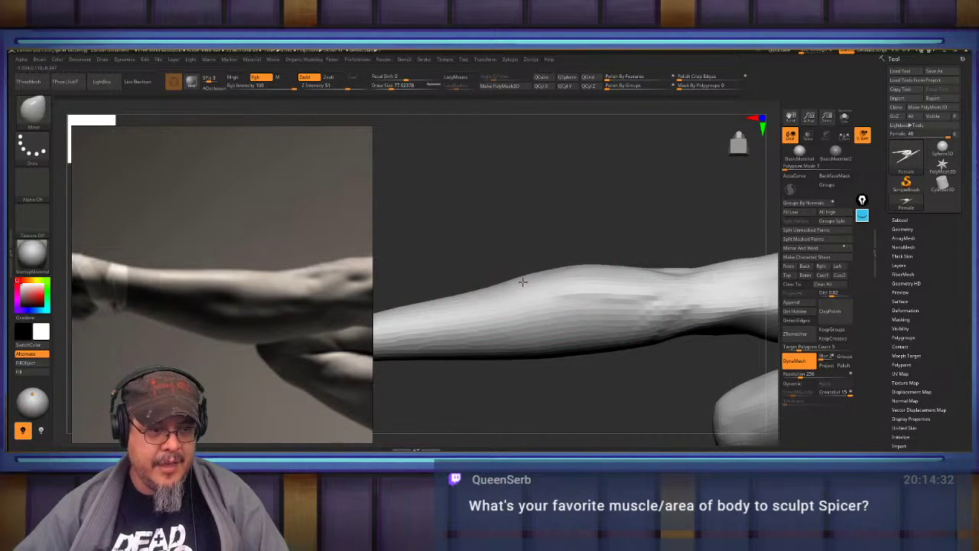
key("s")
mouse_move(596, 344)
left_mouse_down()
mouse_move(595, 367)
mouse_move(681, 305)
mouse_move(581, 298)
left_mouse_up()
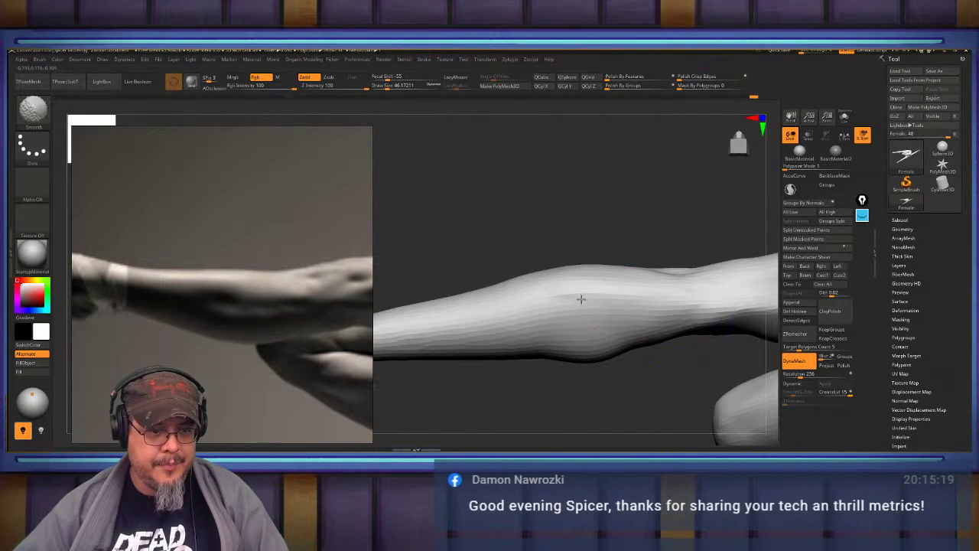
Set the FormSoft draw size to about 48.6 and swell the calf muscle of the extended leg.
mouse_move(597, 238)
left_mouse_down()
mouse_move(629, 248)
mouse_move(674, 299)
mouse_move(699, 284)
mouse_move(678, 297)
left_mouse_up()
key("b")
key("s")
key("s")
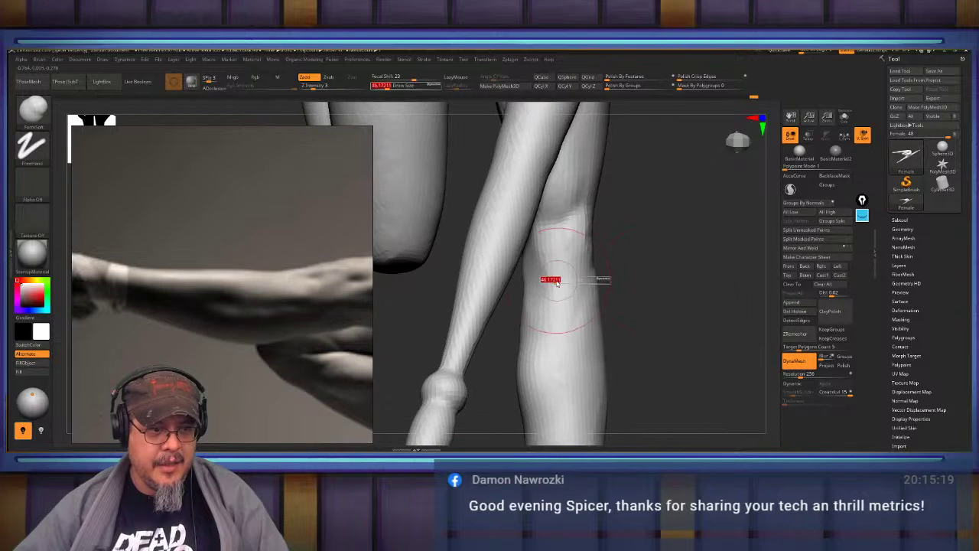
left_click_drag(557, 281, 559, 281)
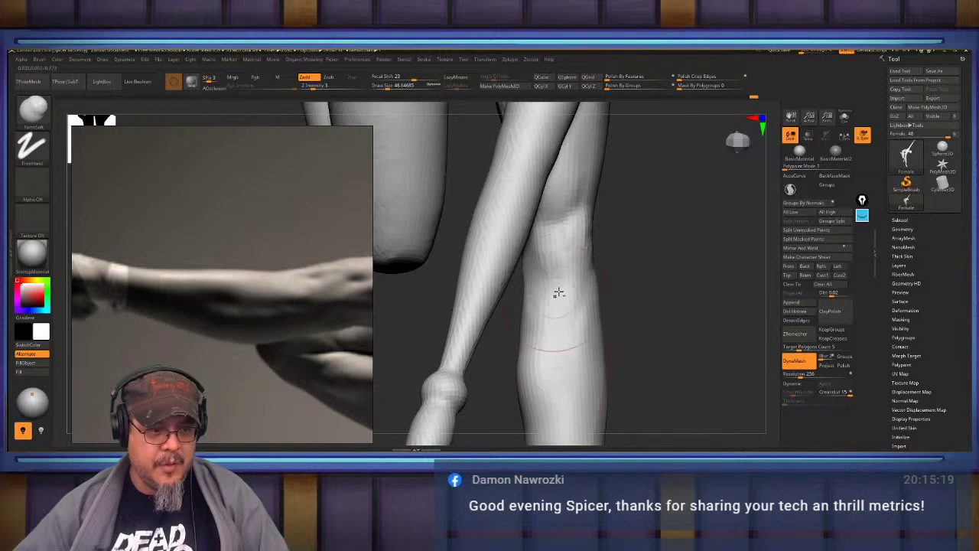
left_click_drag(658, 355, 695, 240, "alt")
mouse_move(596, 216)
left_mouse_down()
mouse_move(601, 169)
mouse_move(583, 219)
left_mouse_up()
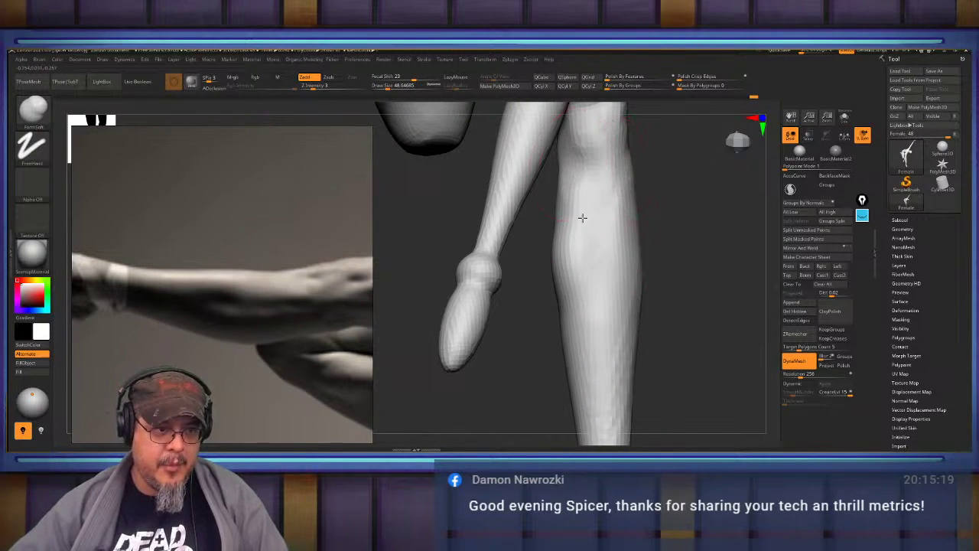
mouse_move(695, 254)
left_mouse_down()
mouse_move(665, 252)
mouse_move(689, 256)
left_mouse_up()
left_click_drag(650, 282, 545, 272)
mouse_move(672, 303)
left_mouse_down("alt")
mouse_move(682, 232)
mouse_move(735, 231)
left_mouse_up("alt")
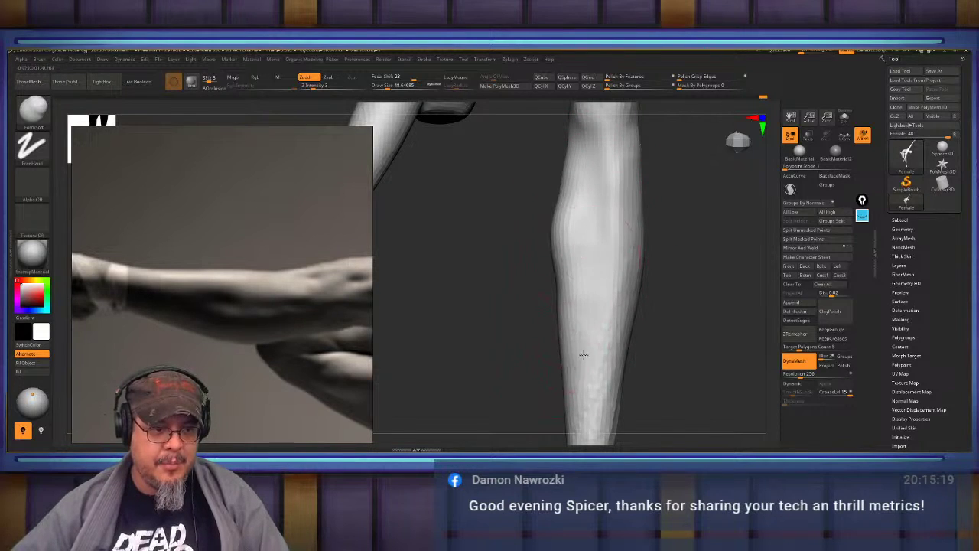
left_click_drag(721, 286, 592, 313)
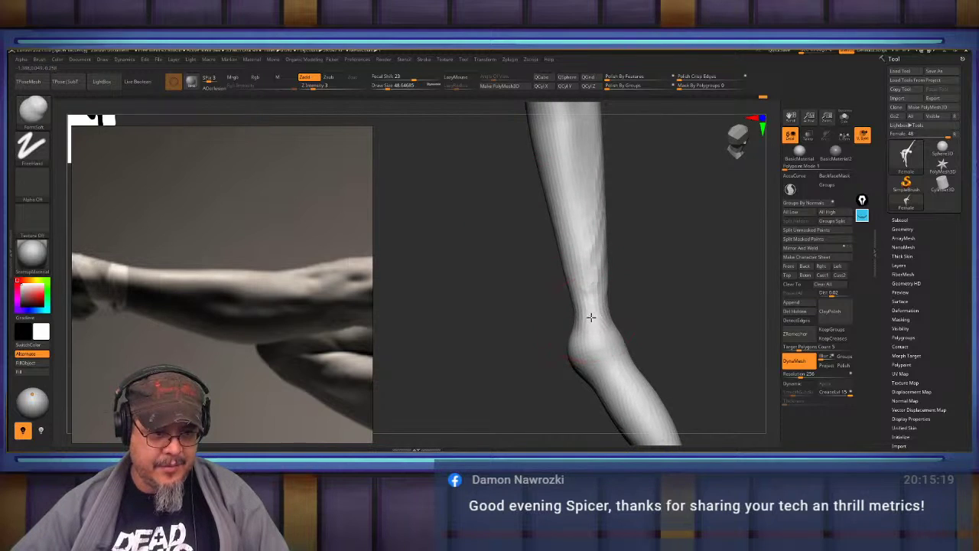
Reshape the extended leg's ankle and heel with the Move brush and smooth the lower leg above them.
key("b")
key("m")
key("v")
left_click_drag(664, 287, 692, 327, "alt")
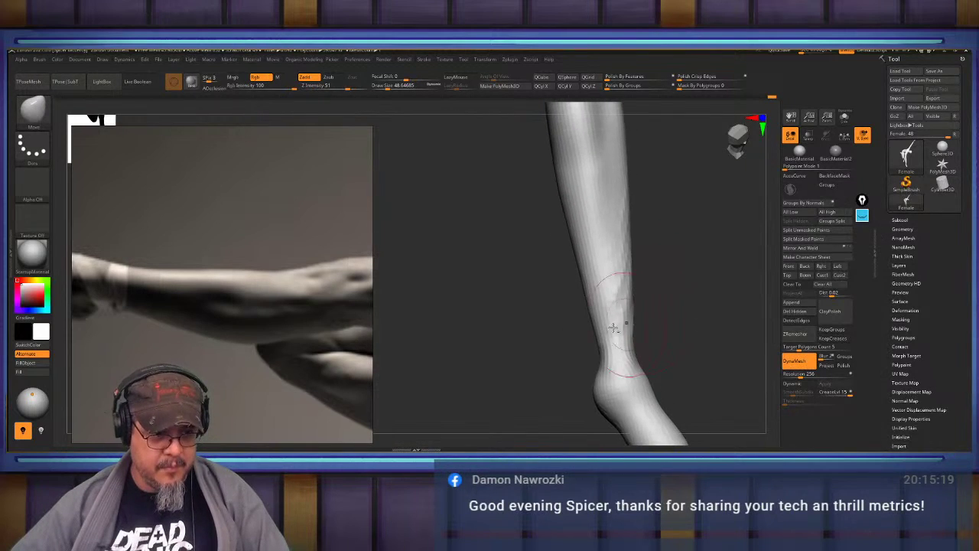
key("shift")
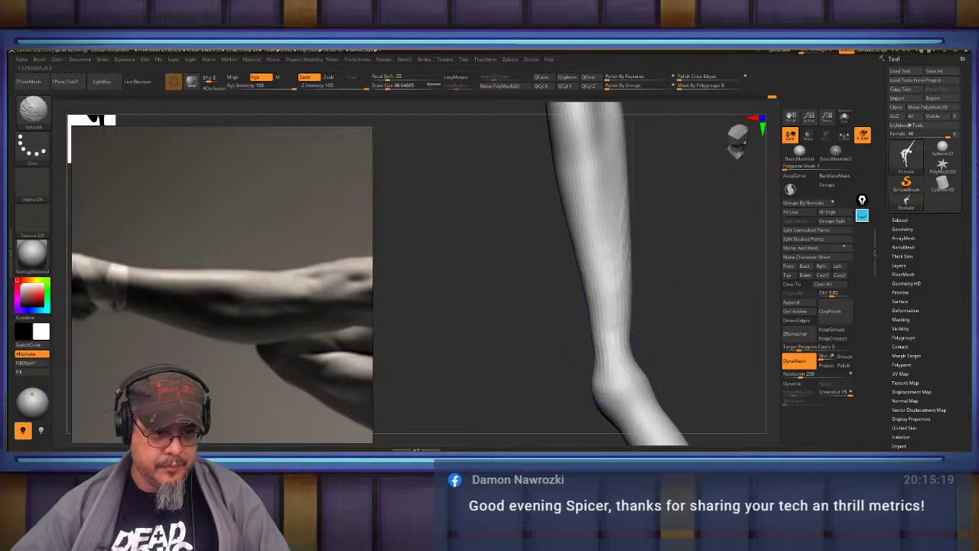
mouse_move(666, 349)
left_mouse_down()
mouse_move(626, 330)
mouse_move(629, 304)
mouse_move(667, 306)
mouse_move(680, 290)
mouse_move(569, 349)
mouse_move(526, 349)
mouse_move(530, 367)
left_mouse_up()
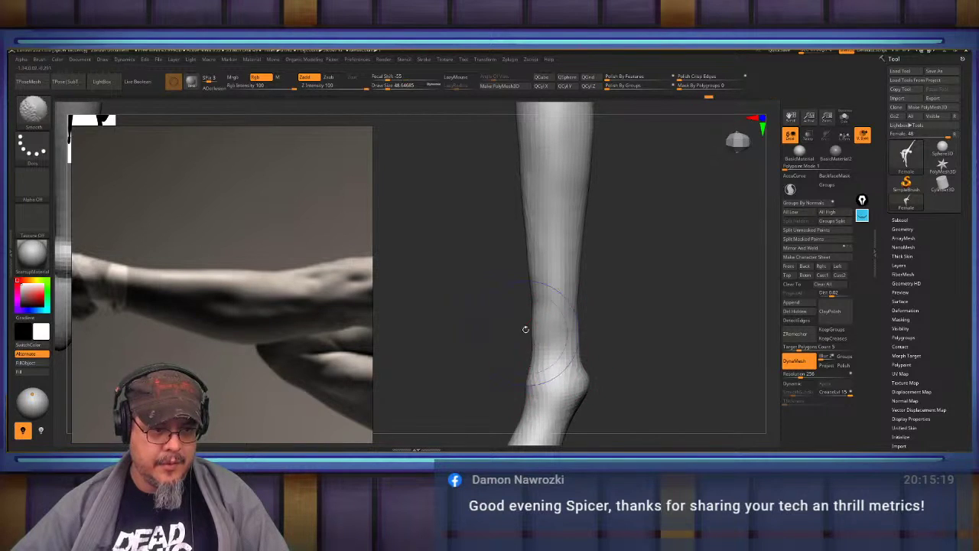
left_click_drag(642, 322, 692, 223, "alt")
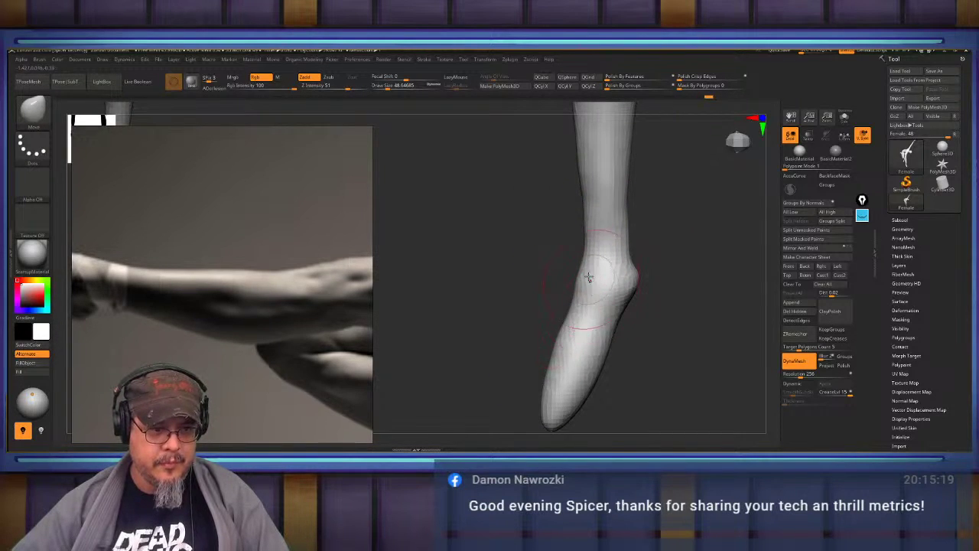
key("shift")
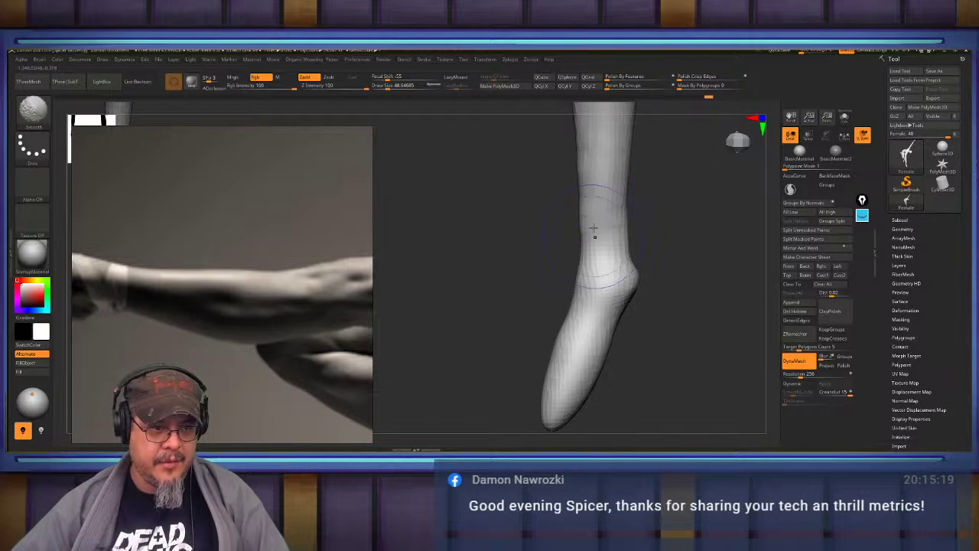
Set the draw size to about 86.8 and refine the extended leg's calf contour with the Move and FormSoft brushes.
mouse_move(660, 134)
left_mouse_down("alt")
mouse_move(673, 329)
mouse_move(669, 269)
mouse_move(660, 268)
mouse_move(697, 269)
mouse_move(641, 268)
mouse_move(670, 209)
left_mouse_up("alt")
key("s")
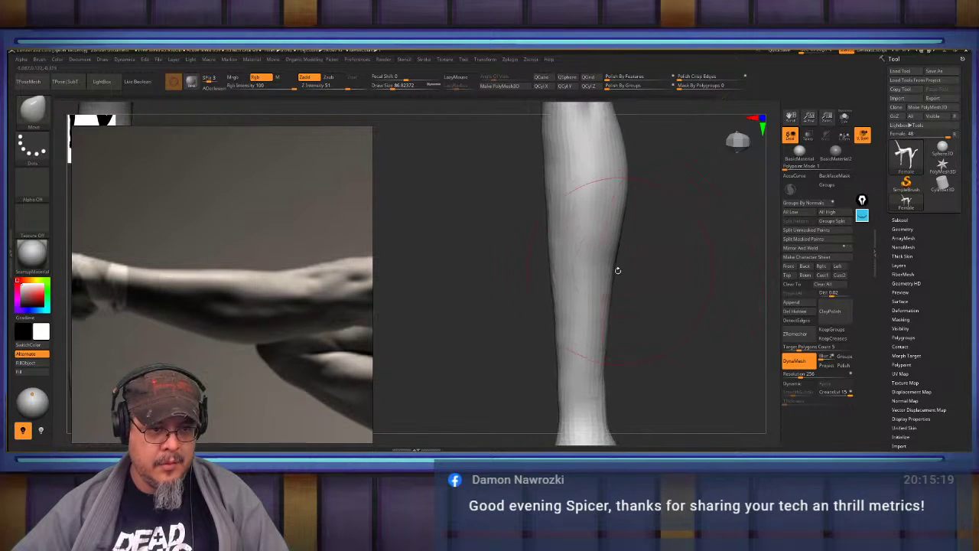
right_click_drag(660, 250, 636, 284)
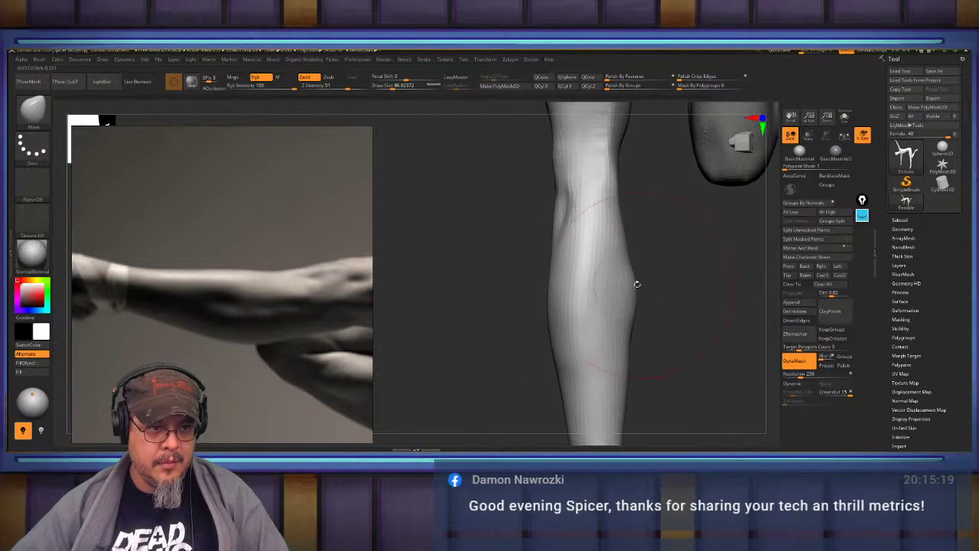
key("shift")
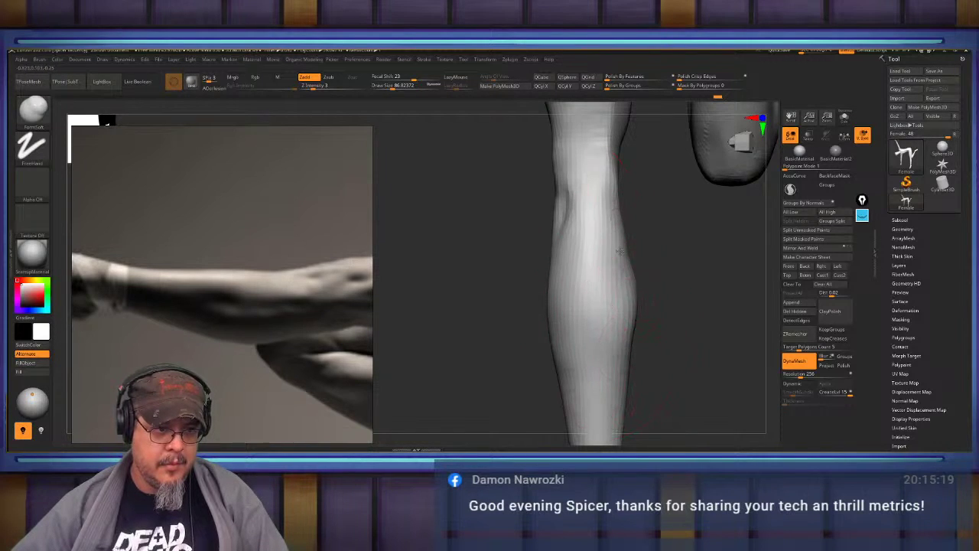
left_click_drag(593, 329, 616, 252, "shift")
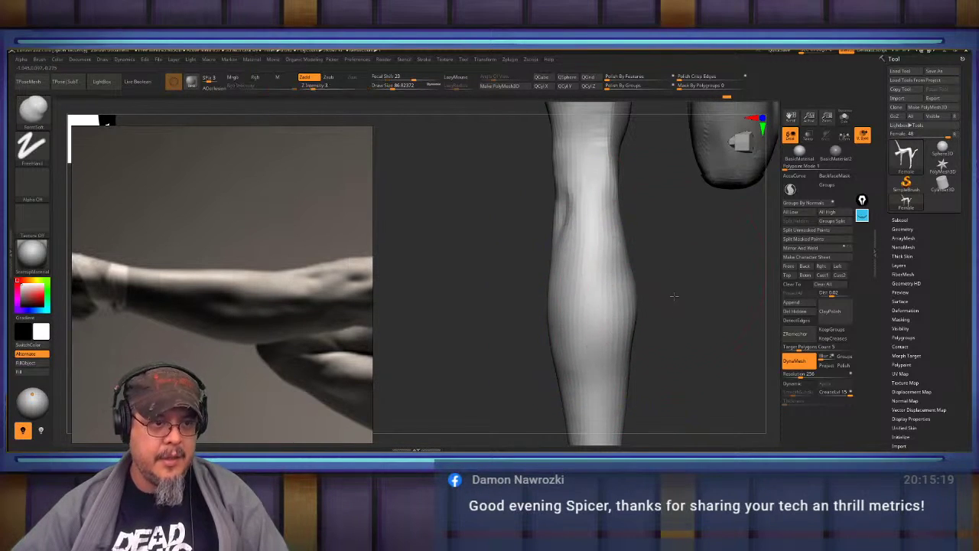
mouse_move(674, 295)
right_mouse_down()
mouse_move(669, 357)
mouse_move(673, 329)
right_mouse_up()
Smooth the rough clay strokes on the extended leg's thigh above the knee.
key("shift")
left_click_drag(644, 196, 637, 264, "shift")
right_click_drag(641, 183, 634, 312, "alt")
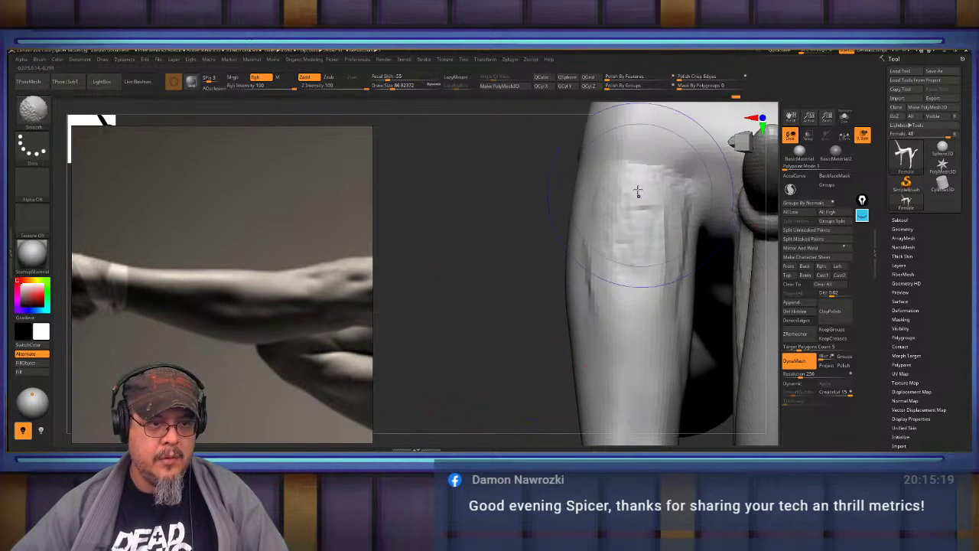
left_click_drag(639, 192, 621, 275, "shift")
mouse_move(540, 344)
right_mouse_down("ctrl")
mouse_move(536, 380)
mouse_move(507, 252)
mouse_move(520, 252)
mouse_move(527, 285)
right_mouse_up("ctrl")
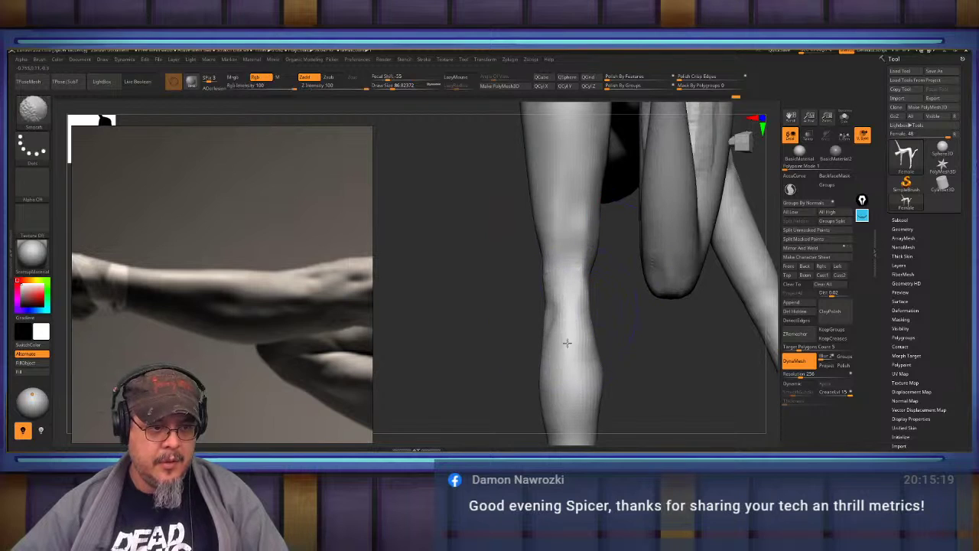
Set the ClayBuildup draw size to about 43.8 and build up the extended leg's thigh toward the knee.
mouse_move(567, 342)
right_mouse_down()
mouse_move(606, 345)
mouse_move(618, 273)
mouse_move(614, 186)
mouse_move(657, 350)
mouse_move(711, 341)
mouse_move(686, 332)
mouse_move(700, 295)
mouse_move(707, 306)
mouse_move(620, 322)
mouse_move(608, 252)
right_mouse_up()
key("b")
key("c")
key("b")
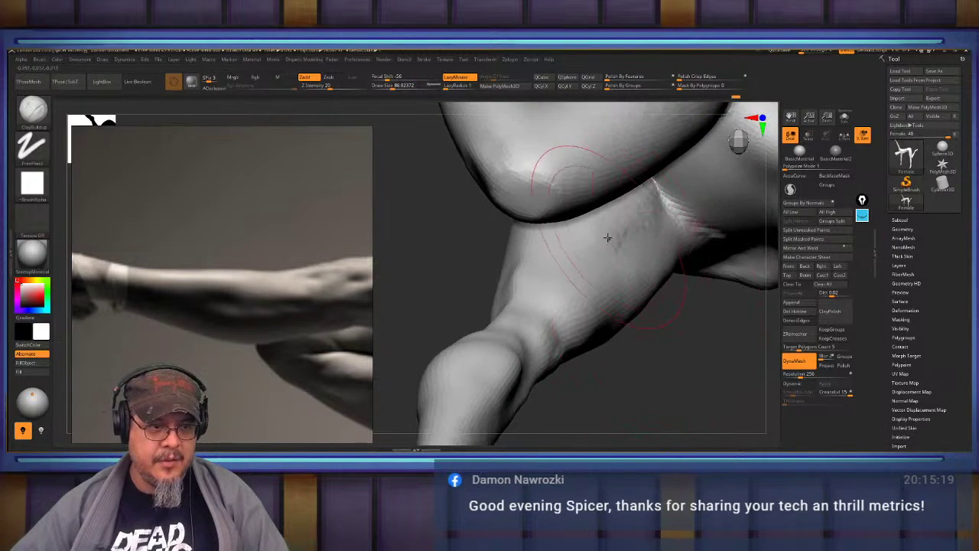
key("s")
left_click_drag(615, 235, 604, 235)
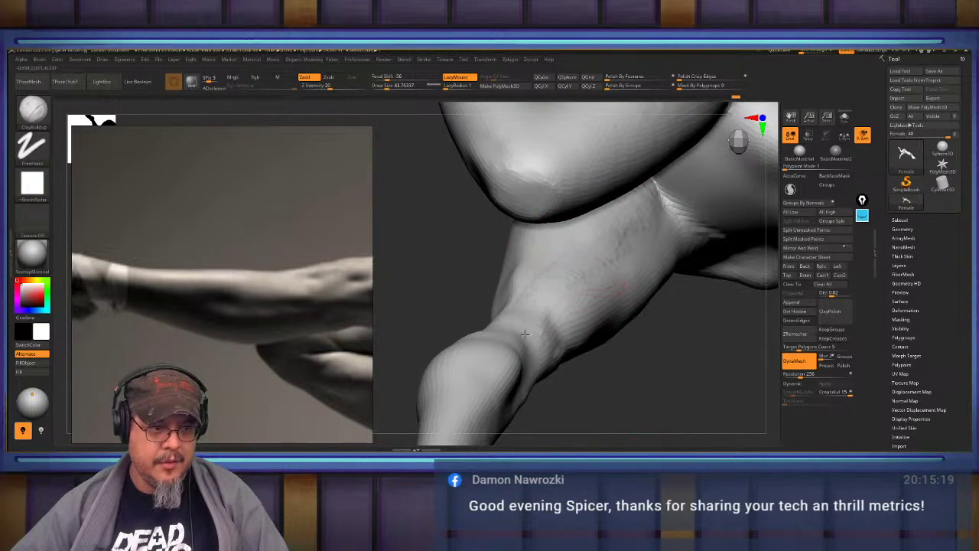
right_click_drag(525, 333, 646, 329)
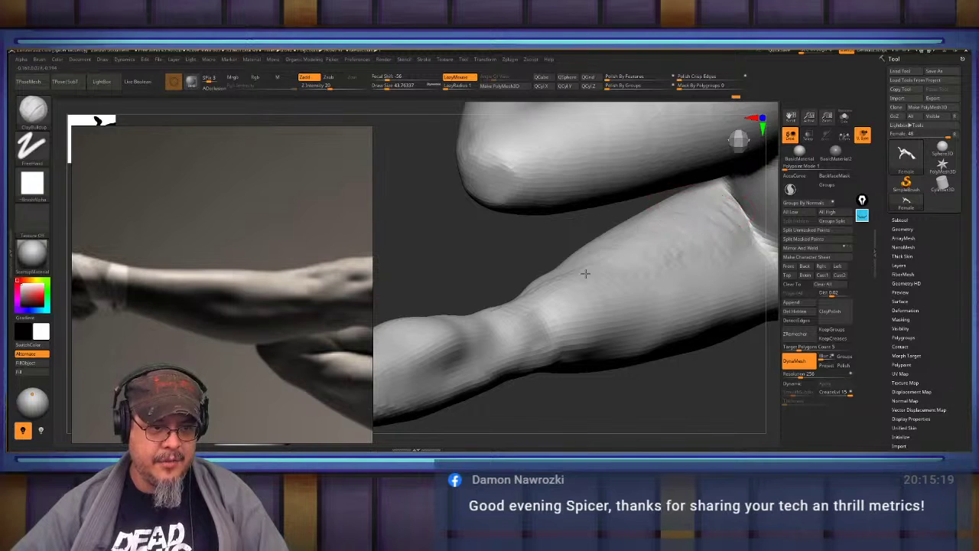
right_click_drag(418, 251, 476, 212)
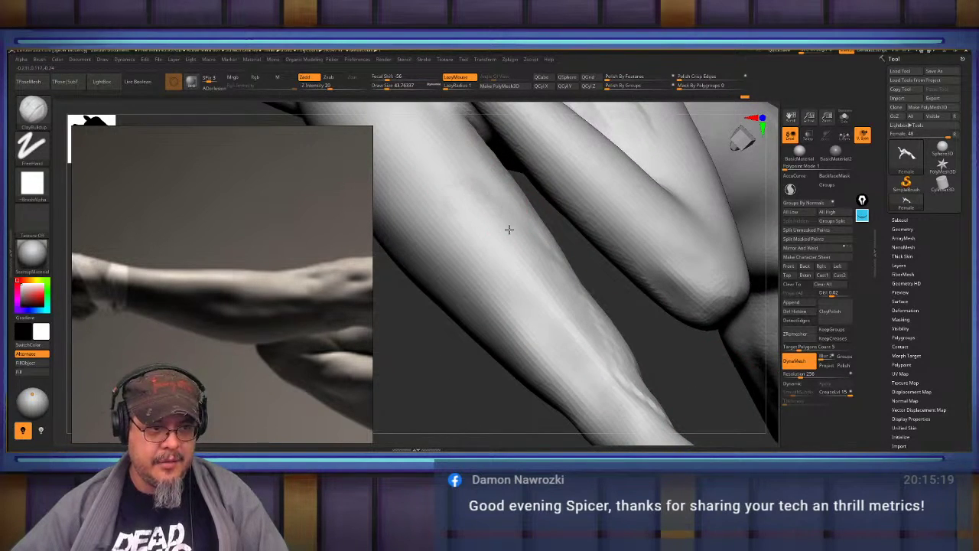
Sculpt and smooth the forms around the extended leg's knee and build up clay down the calf.
right_click_drag(620, 361, 591, 242)
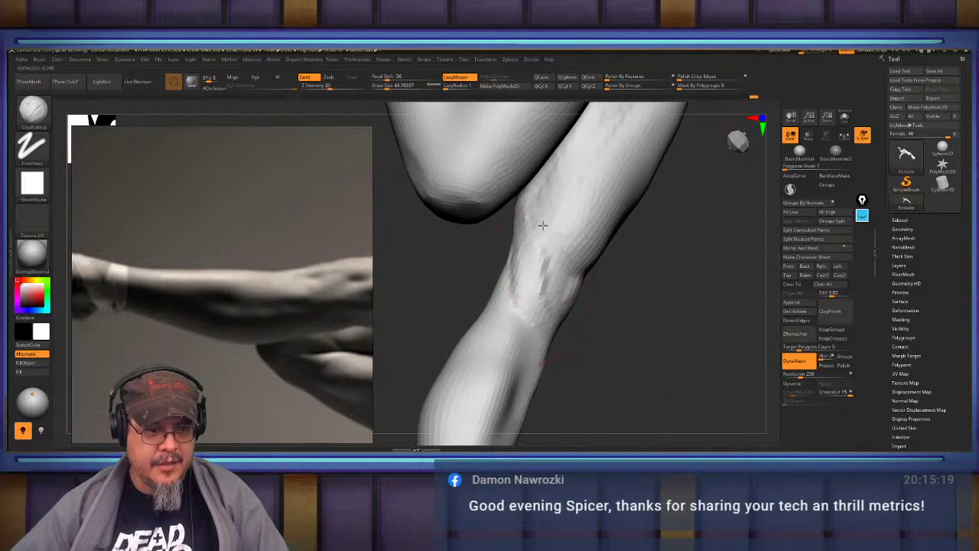
mouse_move(624, 331)
right_mouse_down()
mouse_move(486, 243)
mouse_move(530, 244)
right_mouse_up()
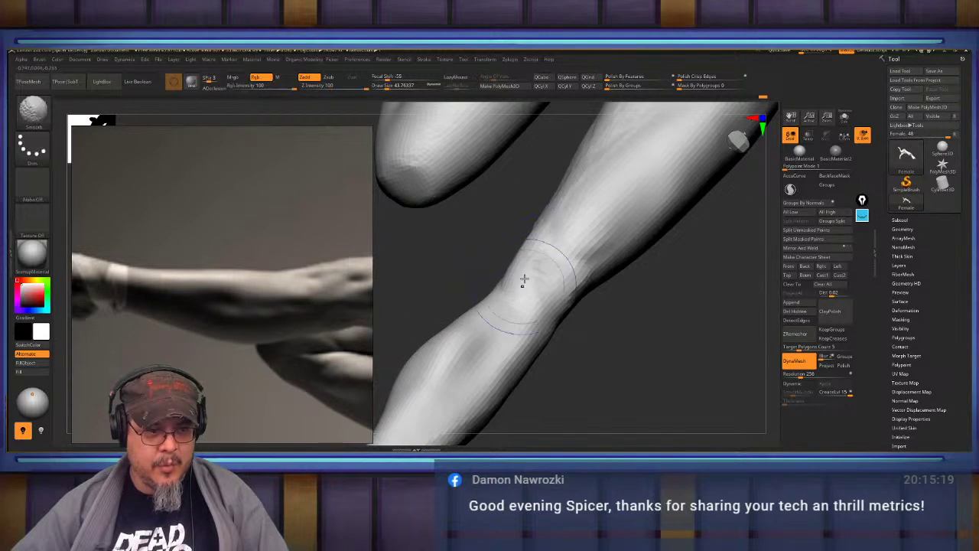
right_click_drag(524, 283, 579, 311)
right_click_drag(563, 344, 610, 272)
left_click_drag(614, 316, 605, 380)
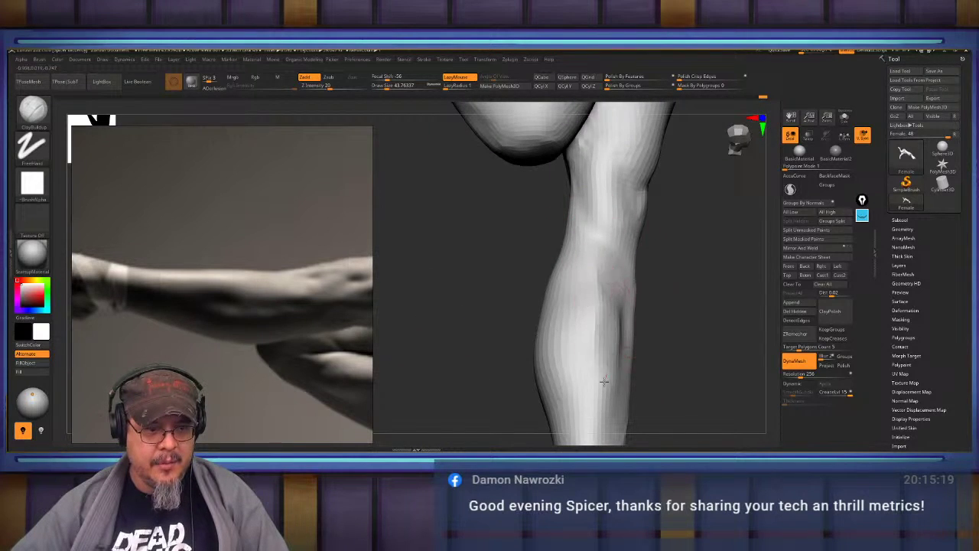
mouse_move(675, 323)
right_mouse_down()
mouse_move(663, 247)
mouse_move(656, 267)
right_mouse_up()
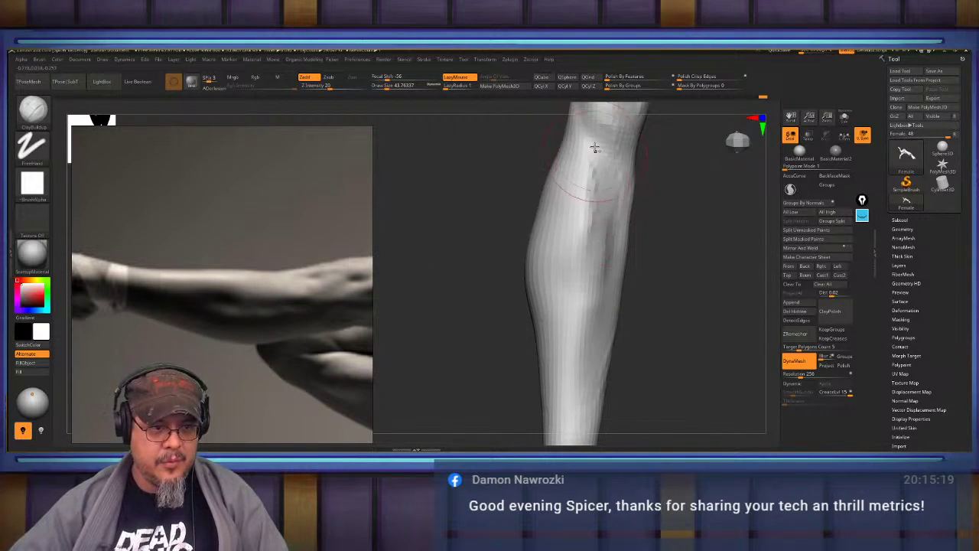
Set the Move brush to a draw size of about 100.8 with backface masking and adjust the extended leg's ankle.
mouse_move(572, 283)
right_mouse_down()
mouse_move(643, 251)
mouse_move(673, 219)
mouse_move(640, 212)
right_mouse_up()
key("b")
key("m")
key("v")
left_click(834, 175)
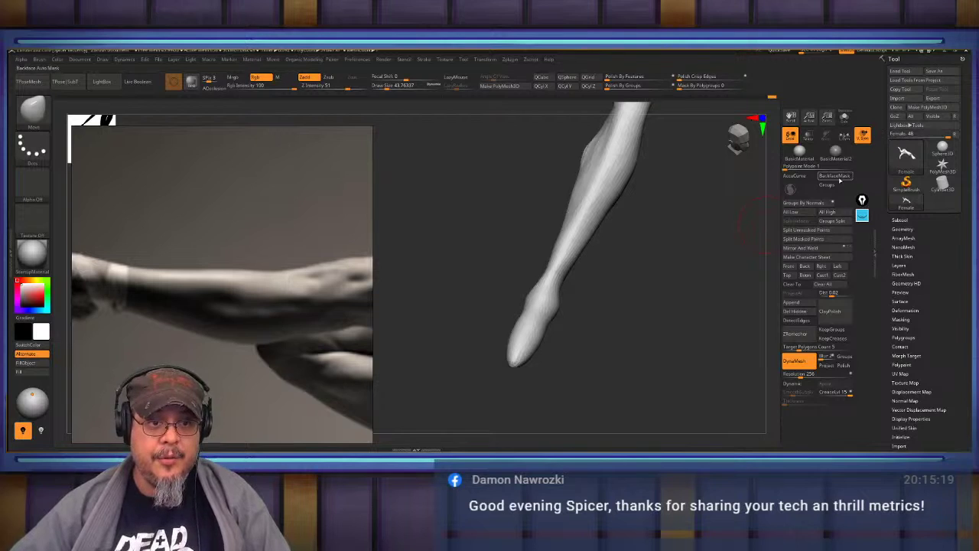
key("s")
left_click_drag(586, 308, 587, 307)
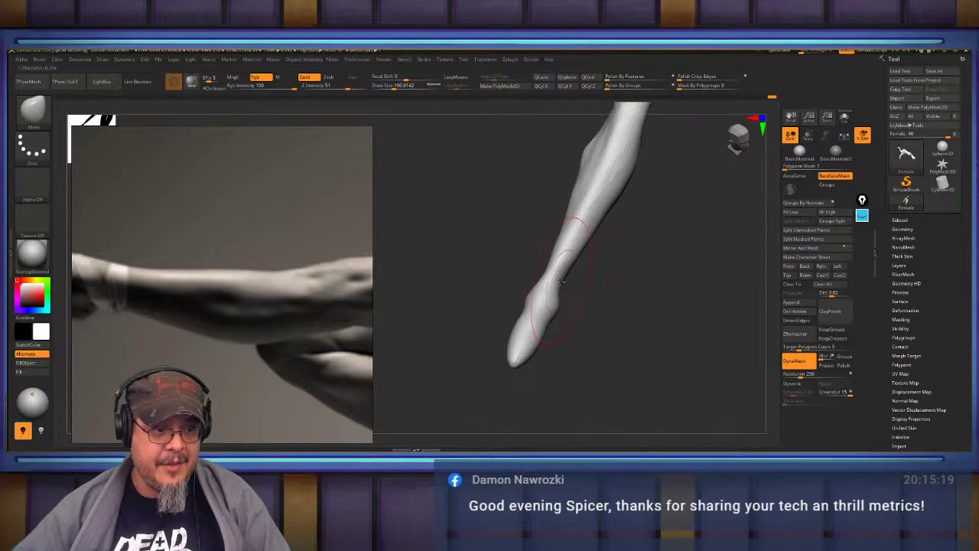
Smooth the extended leg's ankle area and reshape the foot and lower shin contours from the front.
key("shift")
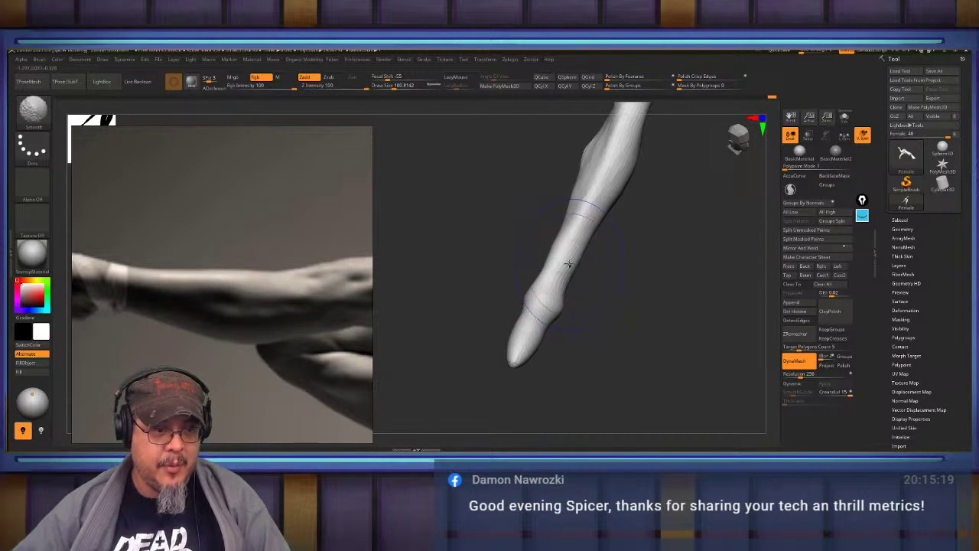
right_click_drag(550, 308, 565, 314, "shift")
right_click_drag(624, 316, 626, 288)
left_click_drag(559, 329, 543, 332)
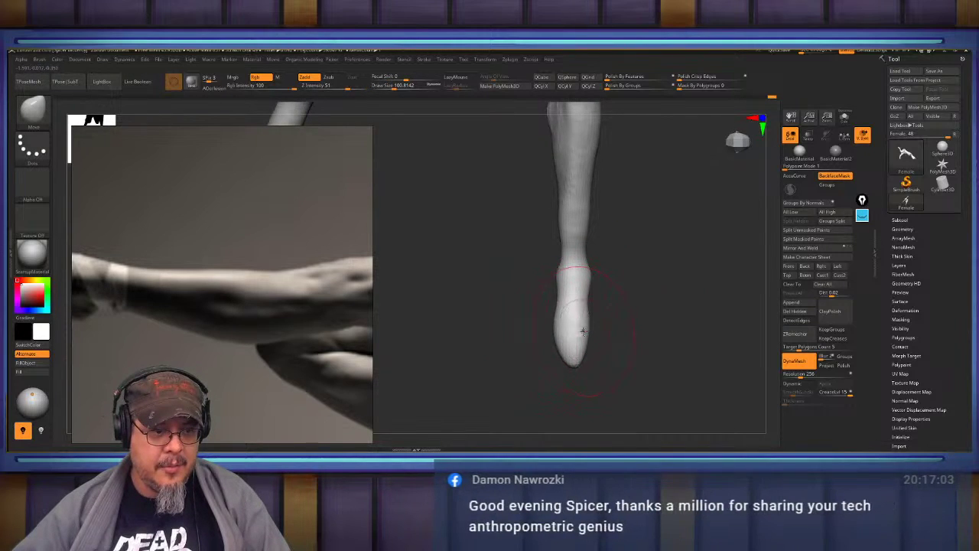
right_click_drag(636, 300, 642, 417, "alt")
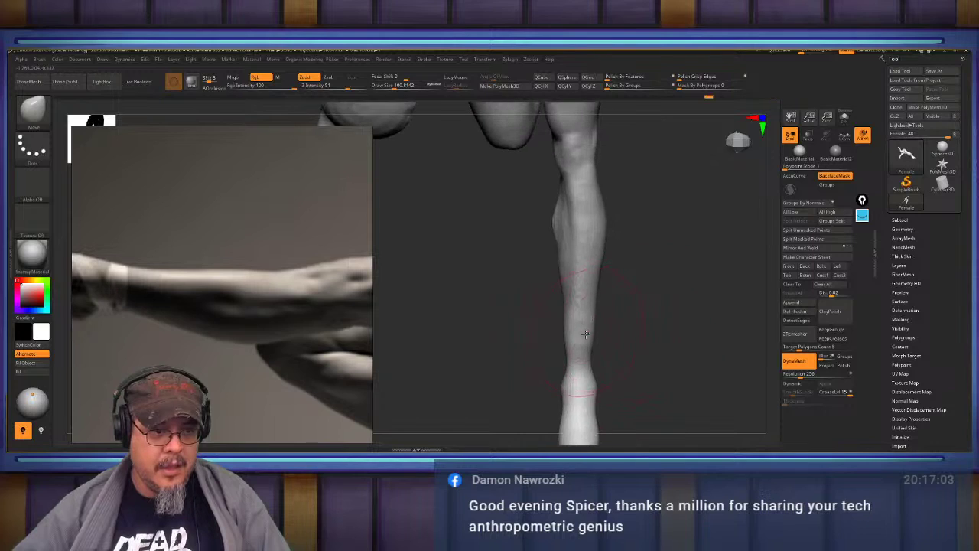
mouse_move(626, 359)
right_mouse_down("alt")
mouse_move(621, 314)
mouse_move(618, 335)
right_mouse_up("alt")
left_click_drag(599, 333, 555, 337)
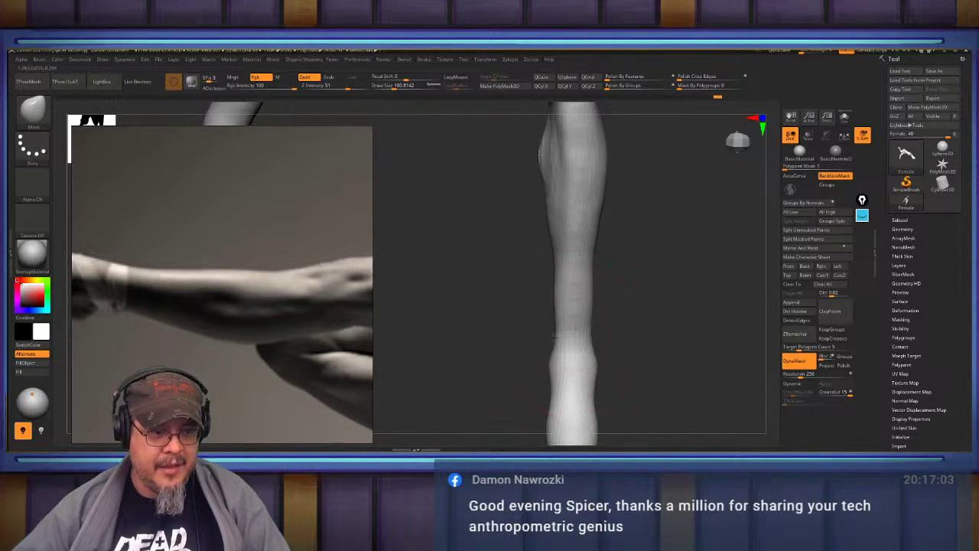
Set the draw size to about 73.9, turn off backface masking and refine the extended leg's calf and shin contours.
key("s")
left_click_drag(560, 298, 557, 298)
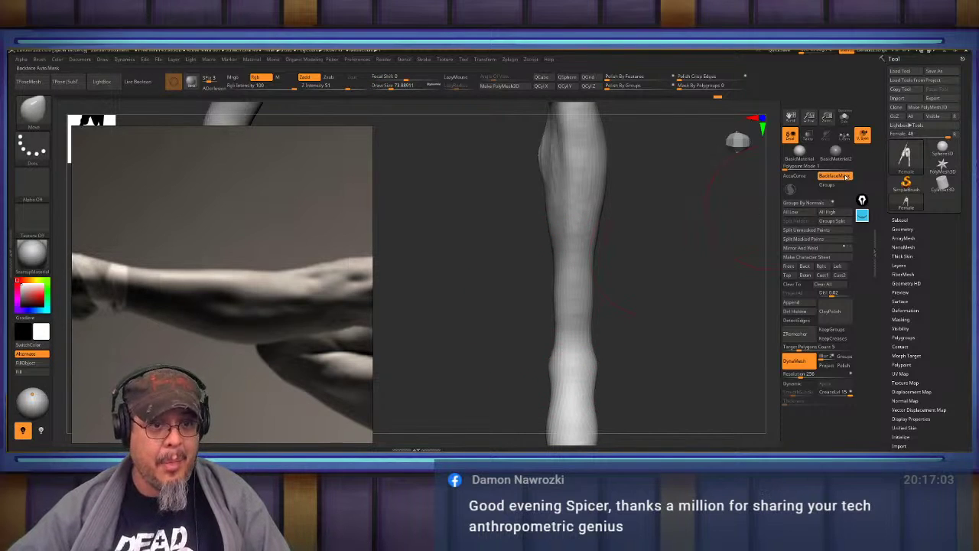
left_click(845, 177)
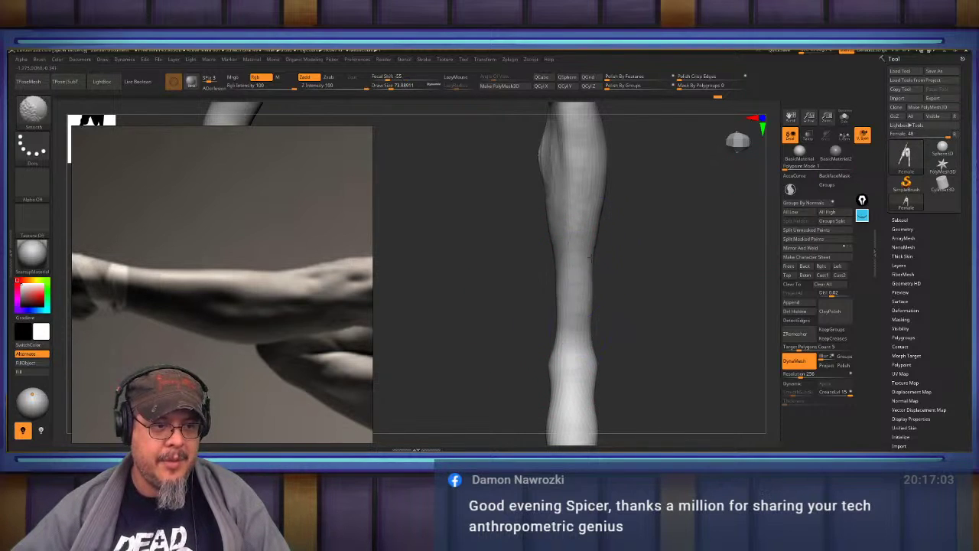
left_click_drag(634, 287, 625, 333, "alt")
mouse_move(587, 299)
right_mouse_down()
mouse_move(600, 296)
mouse_move(590, 292)
right_mouse_up()
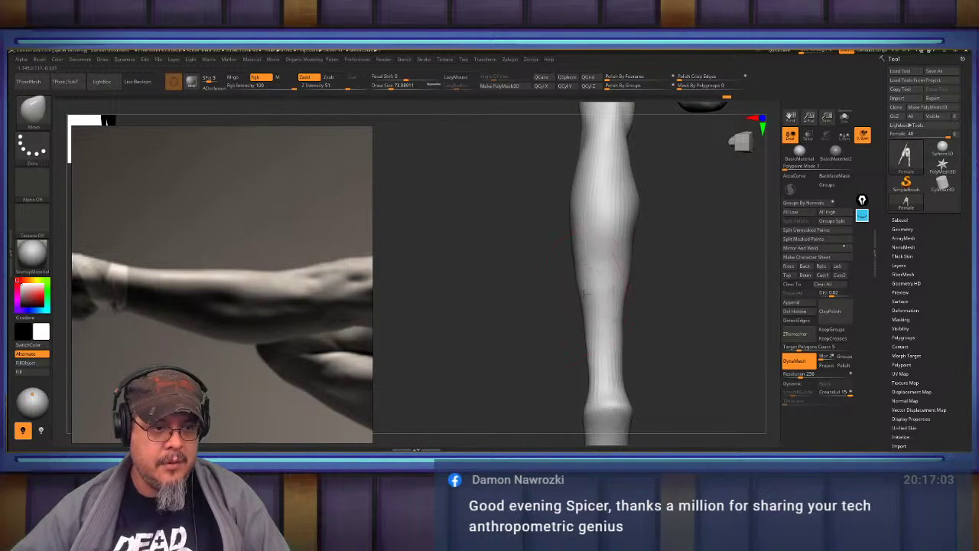
mouse_move(571, 236)
right_mouse_down()
mouse_move(651, 284)
mouse_move(612, 284)
mouse_move(616, 313)
mouse_move(656, 339)
mouse_move(603, 218)
right_mouse_up()
Smooth the back of the extended leg's thigh, then build up the upper calf with ClayBuildup and blend it.
key("shift")
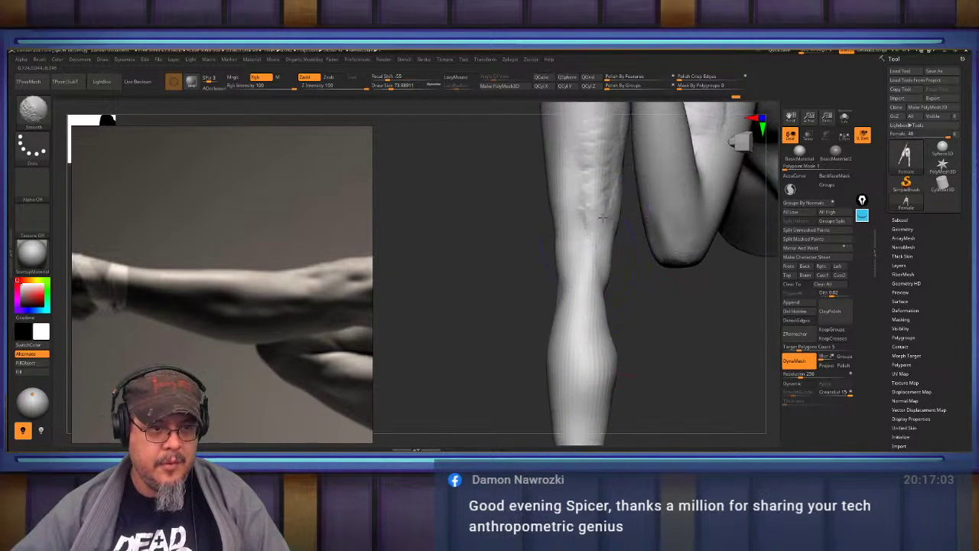
left_click_drag(505, 315, 500, 267, "alt")
key("b")
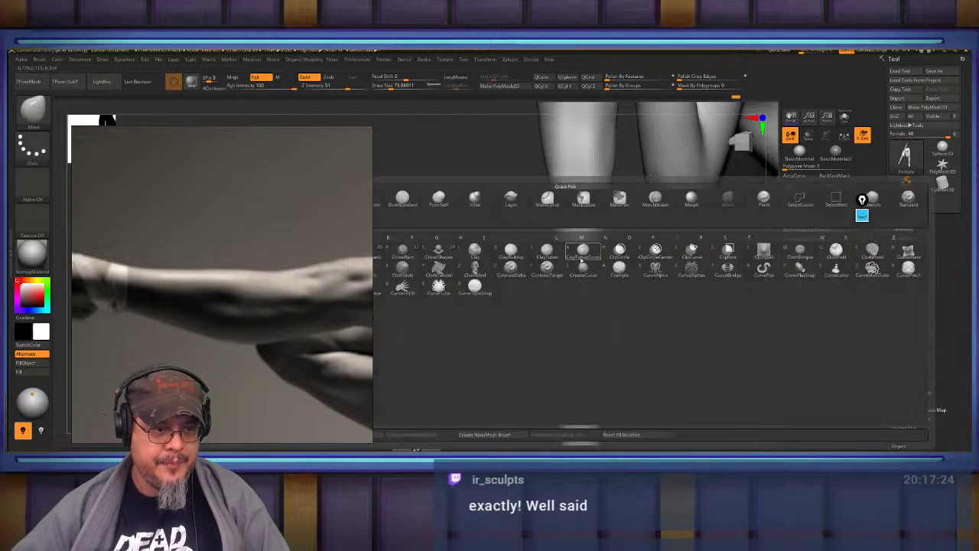
key("c")
key("b")
key("shift")
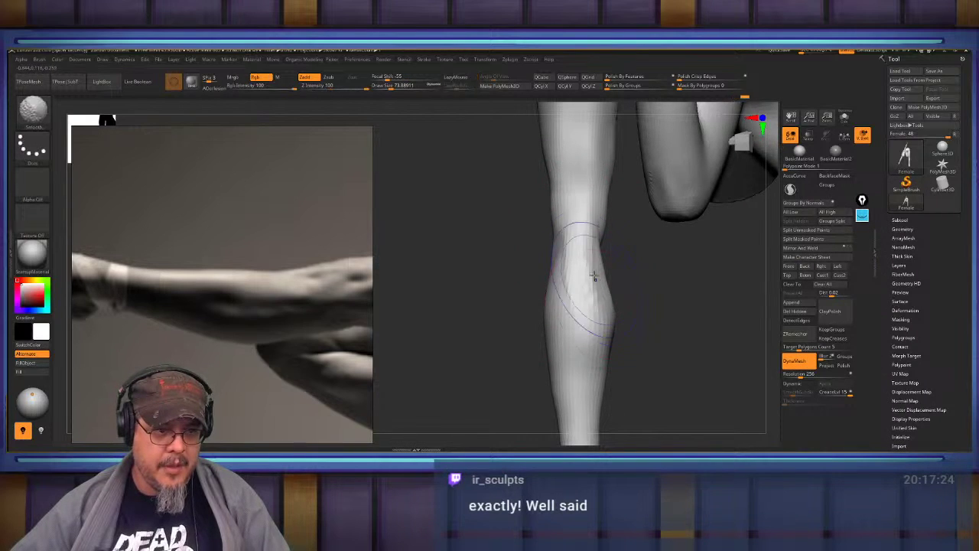
mouse_move(659, 293)
right_mouse_down()
mouse_move(515, 313)
mouse_move(498, 304)
mouse_move(516, 350)
mouse_move(531, 278)
mouse_move(582, 275)
mouse_move(527, 249)
mouse_move(675, 330)
mouse_move(694, 247)
mouse_move(531, 290)
mouse_move(583, 377)
mouse_move(597, 360)
mouse_move(650, 336)
mouse_move(691, 332)
mouse_move(651, 334)
mouse_move(645, 360)
mouse_move(655, 306)
right_mouse_up()
left_click_drag(593, 134, 588, 165, "shift")
mouse_move(666, 229)
right_mouse_down()
mouse_move(673, 251)
mouse_move(664, 306)
right_mouse_up()
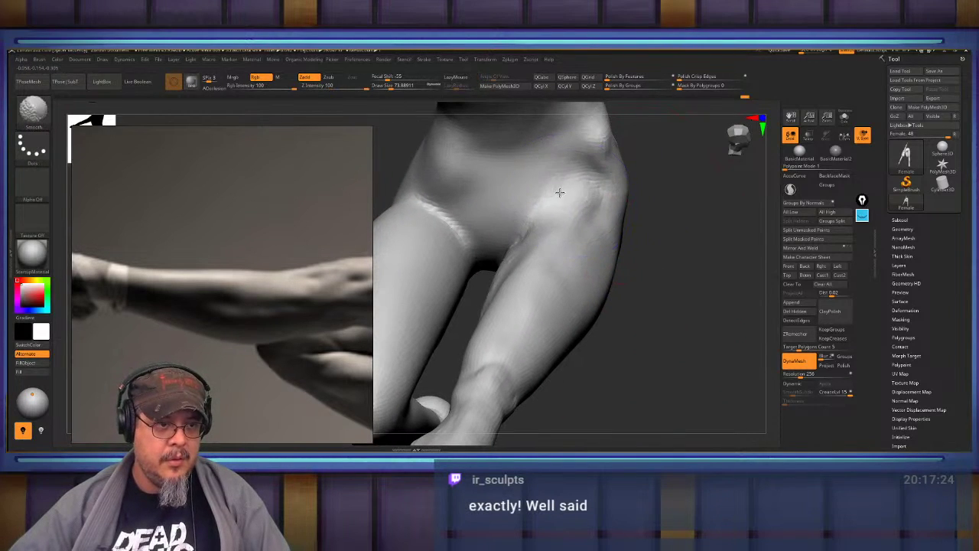
Build up clay along the front and inner muscles of the extended leg's thigh and blend the strokes.
right_click_drag(564, 276, 637, 236)
left_click_drag(561, 220, 533, 297)
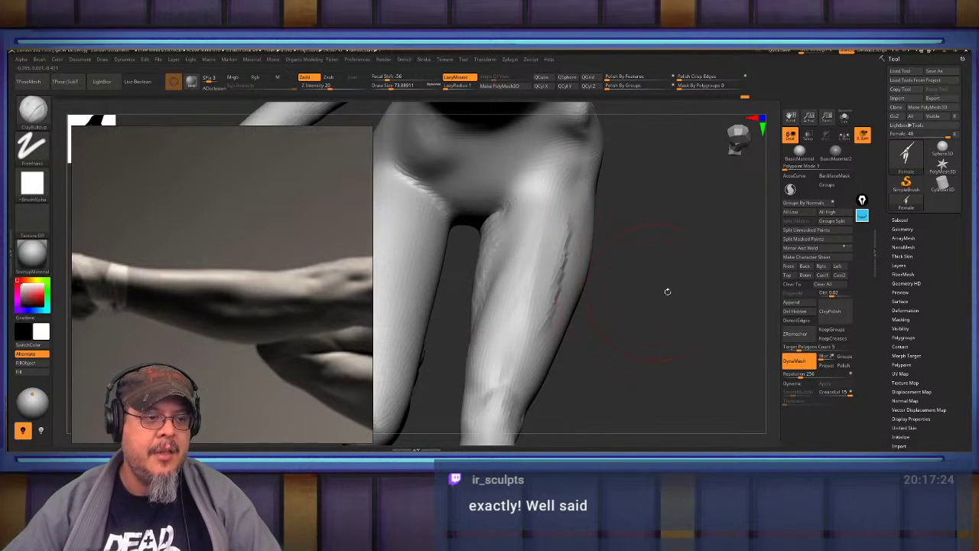
mouse_move(667, 288)
left_mouse_down()
mouse_move(688, 274)
mouse_move(600, 183)
mouse_move(527, 278)
left_mouse_up()
mouse_move(575, 188)
left_mouse_down()
mouse_move(542, 257)
mouse_move(520, 274)
left_mouse_up()
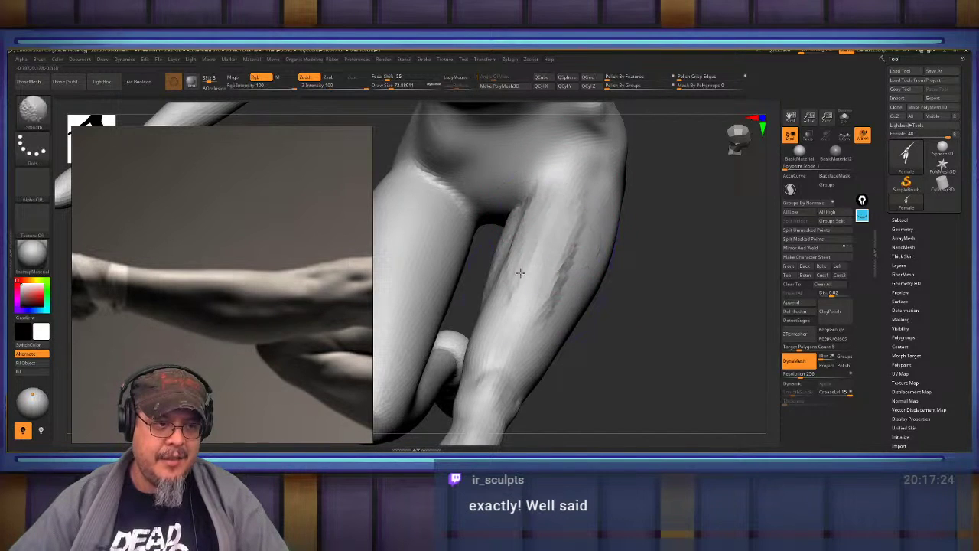
mouse_move(658, 284)
left_mouse_down()
mouse_move(659, 316)
mouse_move(654, 268)
left_mouse_up()
left_click_drag(568, 229, 516, 292)
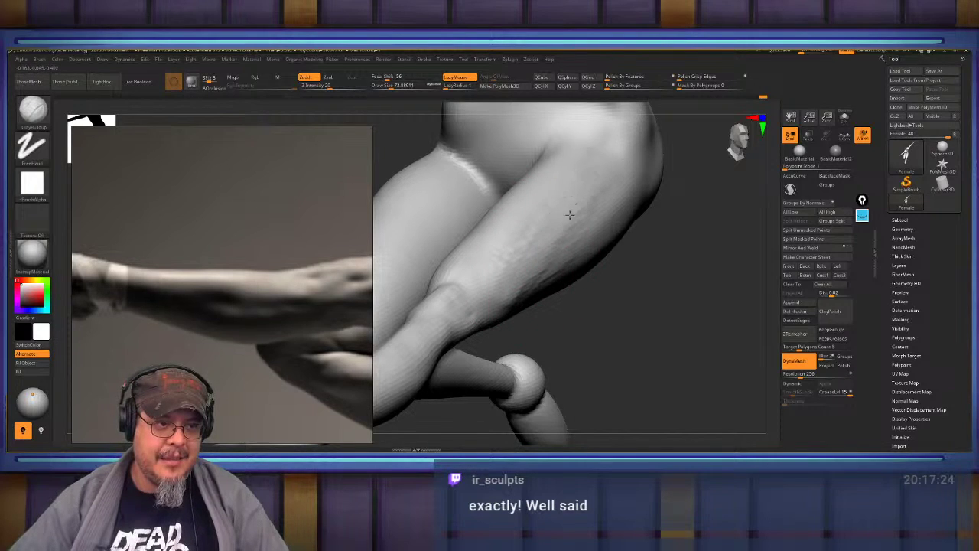
Build up and smooth the outer side of the extended leg's thigh from the hip to the knee.
right_click_drag(570, 215, 669, 235)
left_click_drag(541, 279, 628, 291)
mouse_move(526, 248)
left_mouse_down("shift")
mouse_move(498, 249)
mouse_move(710, 222)
left_mouse_up("shift")
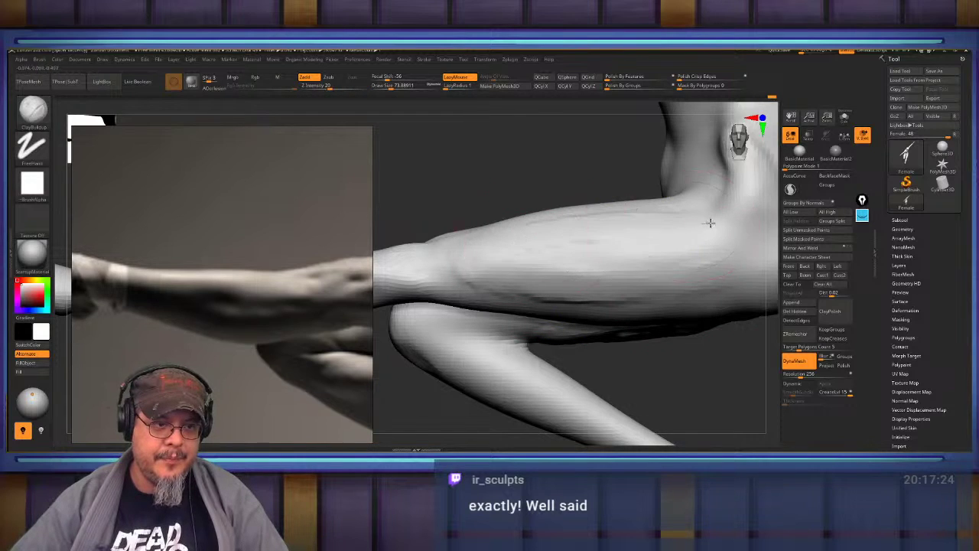
left_click_drag(694, 255, 705, 274)
mouse_move(646, 245)
left_mouse_down()
mouse_move(568, 268)
mouse_move(612, 280)
mouse_move(485, 273)
mouse_move(647, 228)
mouse_move(409, 277)
left_mouse_up()
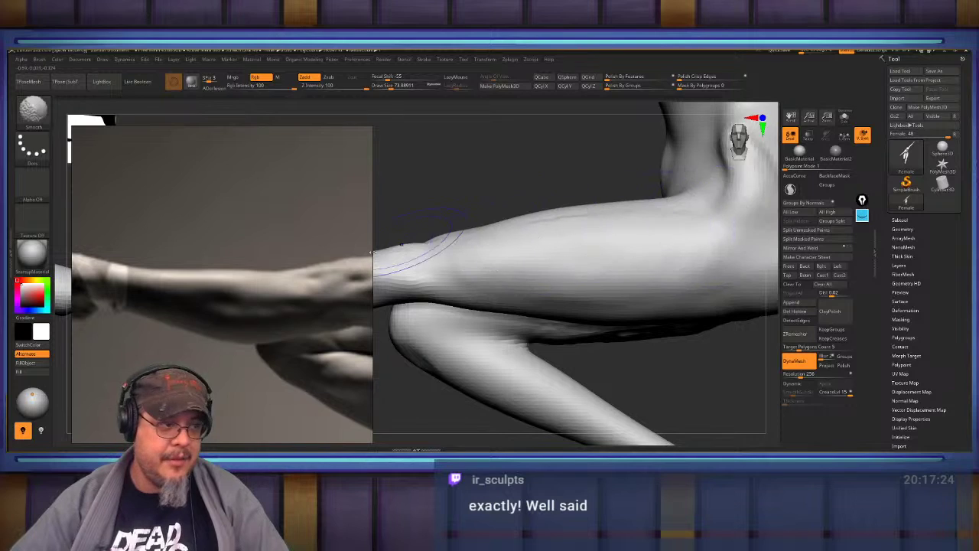
Bring the dancer's hip into view in the reference photo and build up clay over the extended leg's outer hip.
scroll(260, 312, "down", 3)
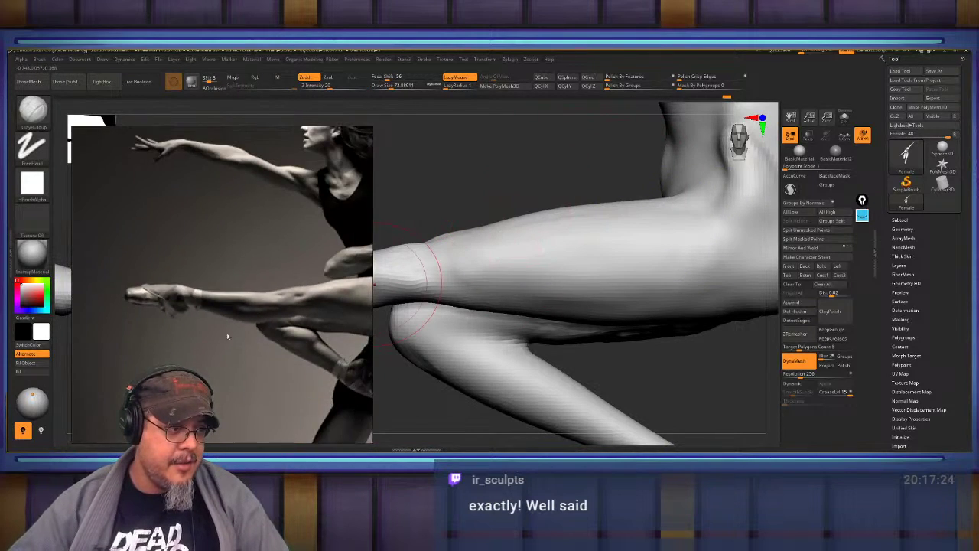
middle_click_drag(335, 287, 183, 257)
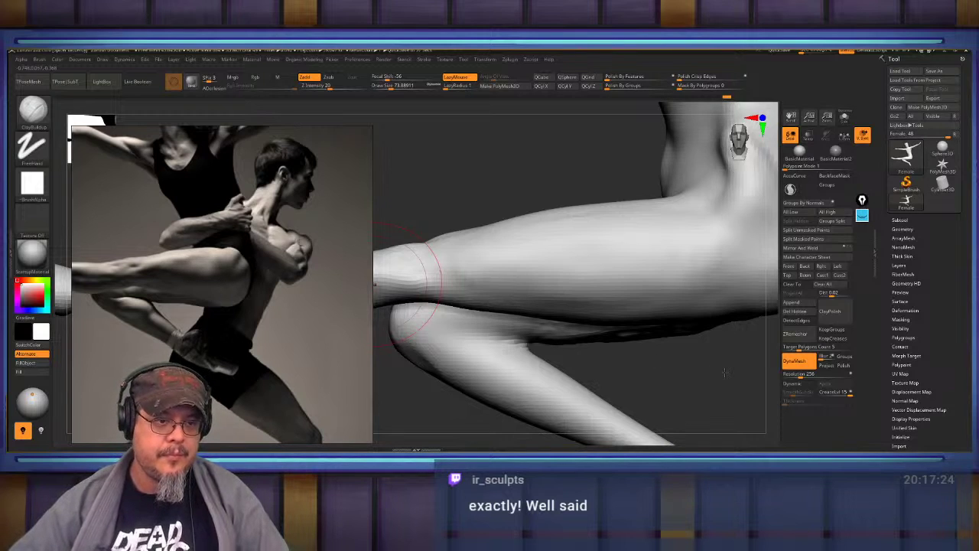
left_click_drag(700, 358, 645, 195)
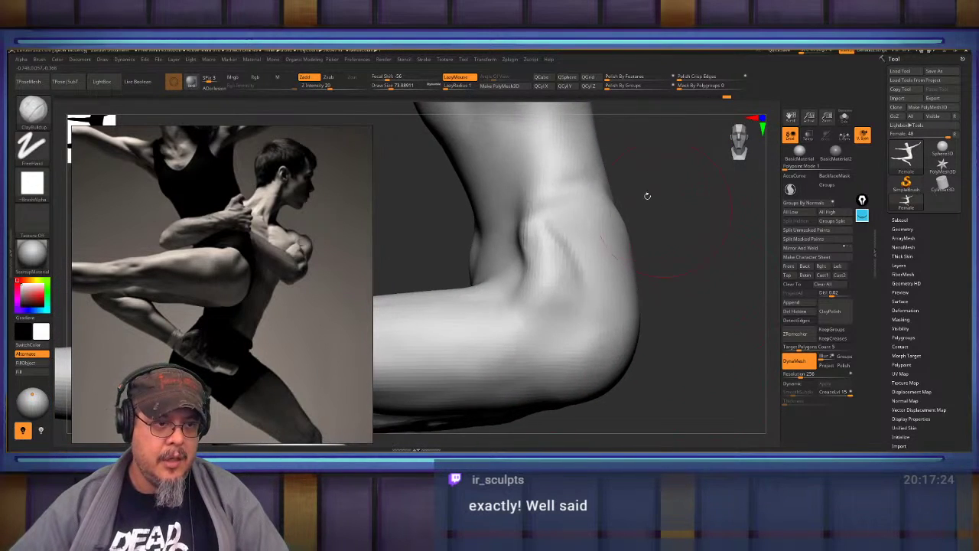
left_click_drag(579, 252, 583, 265)
mouse_move(685, 264)
left_mouse_down()
mouse_move(584, 223)
mouse_move(595, 261)
mouse_move(633, 274)
left_mouse_up()
mouse_move(711, 252)
left_mouse_down()
mouse_move(639, 260)
mouse_move(613, 278)
left_mouse_up()
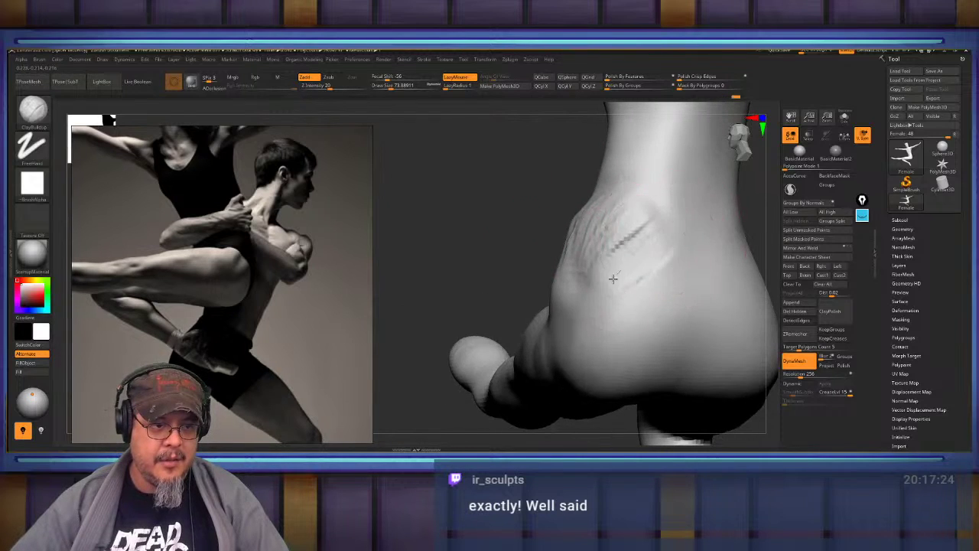
Build up the extended leg's gluteal muscle with ClayBuildup from the upper hip down to the gluteal fold.
left_click_drag(652, 243, 601, 290)
left_click_drag(526, 290, 476, 218)
mouse_move(628, 222)
left_mouse_down()
mouse_move(602, 249)
mouse_move(651, 249)
mouse_move(659, 281)
mouse_move(607, 339)
mouse_move(650, 343)
left_mouse_up()
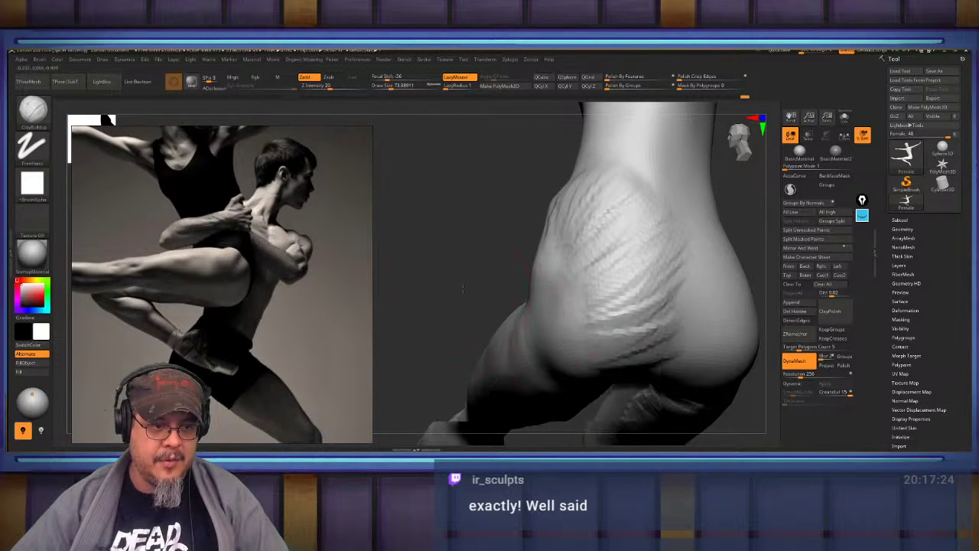
left_click_drag(458, 337, 487, 209)
mouse_move(706, 235)
left_mouse_down()
mouse_move(724, 214)
mouse_move(470, 264)
left_mouse_up()
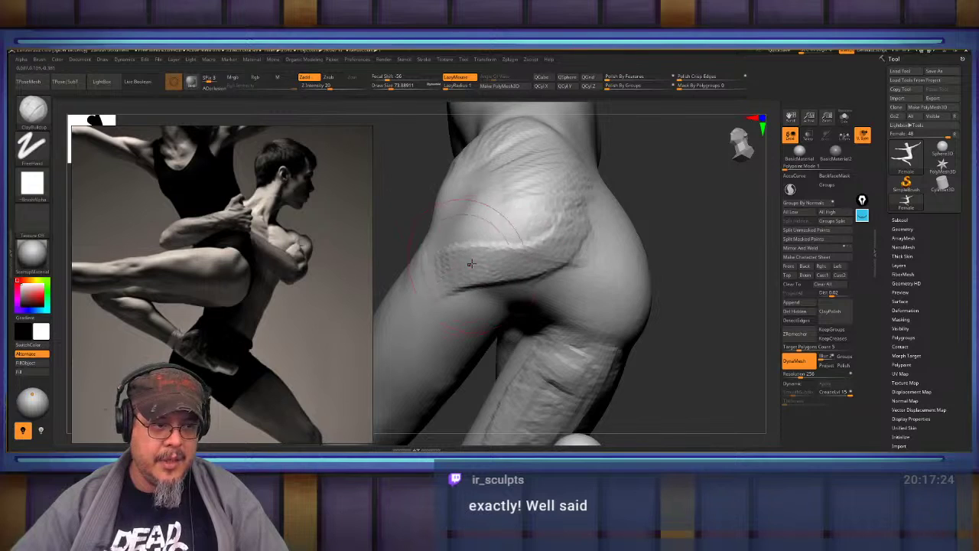
Build up the back of the extended leg's thigh below the gluteal fold and refine the outer glute.
mouse_move(685, 285)
left_mouse_down()
mouse_move(691, 222)
mouse_move(704, 237)
left_mouse_up()
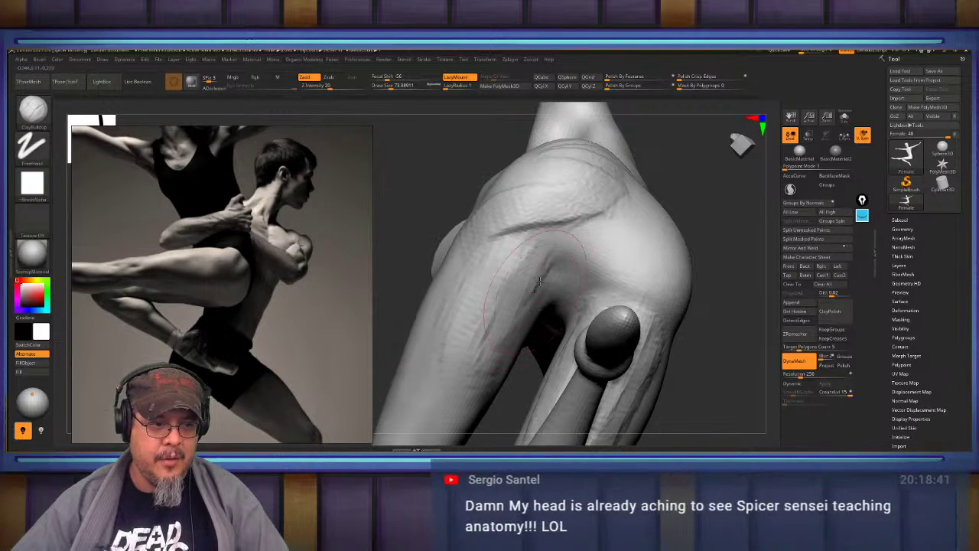
mouse_move(676, 204)
left_mouse_down()
mouse_move(714, 247)
mouse_move(708, 295)
left_mouse_up()
left_click_drag(579, 286, 511, 303)
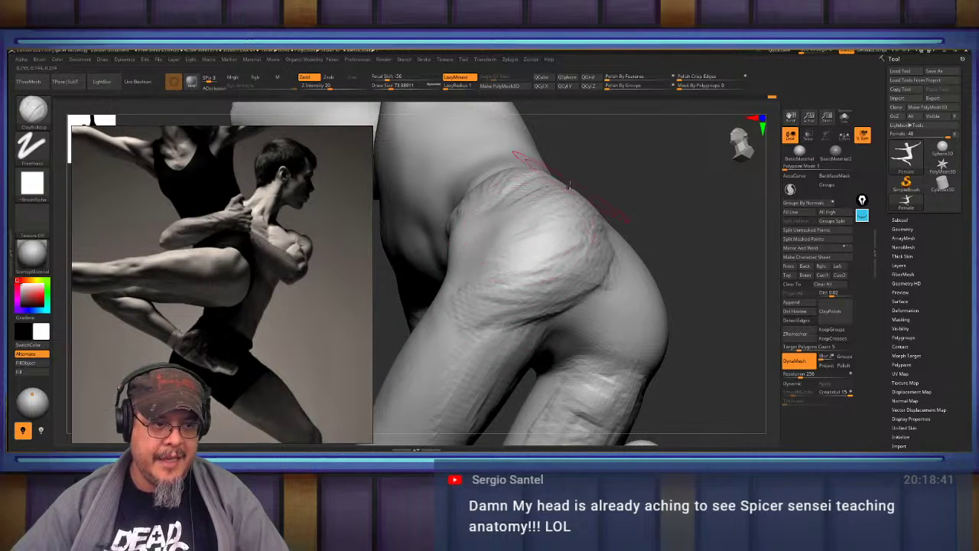
mouse_move(568, 213)
left_mouse_down()
mouse_move(648, 215)
mouse_move(559, 189)
left_mouse_up()
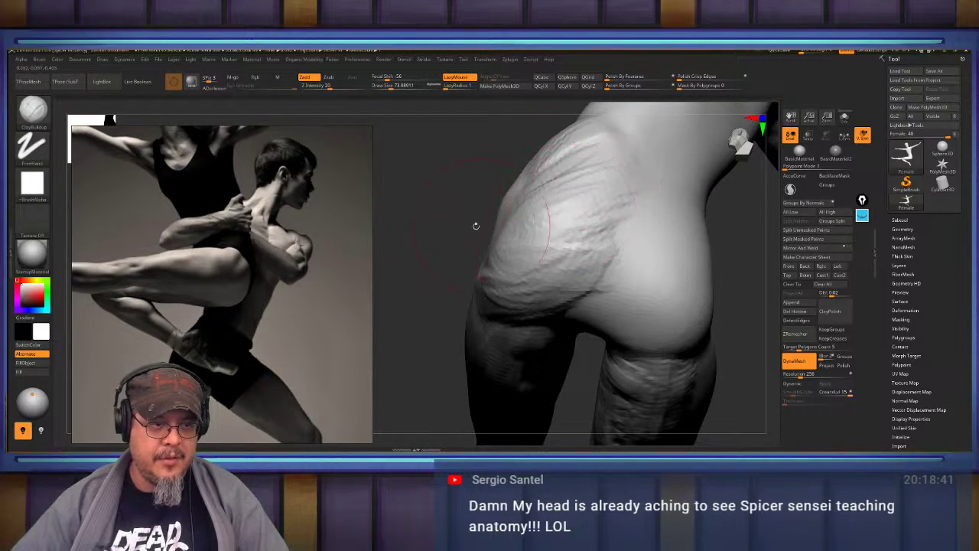
mouse_move(476, 226)
left_mouse_down()
mouse_move(431, 258)
mouse_move(451, 283)
left_mouse_up()
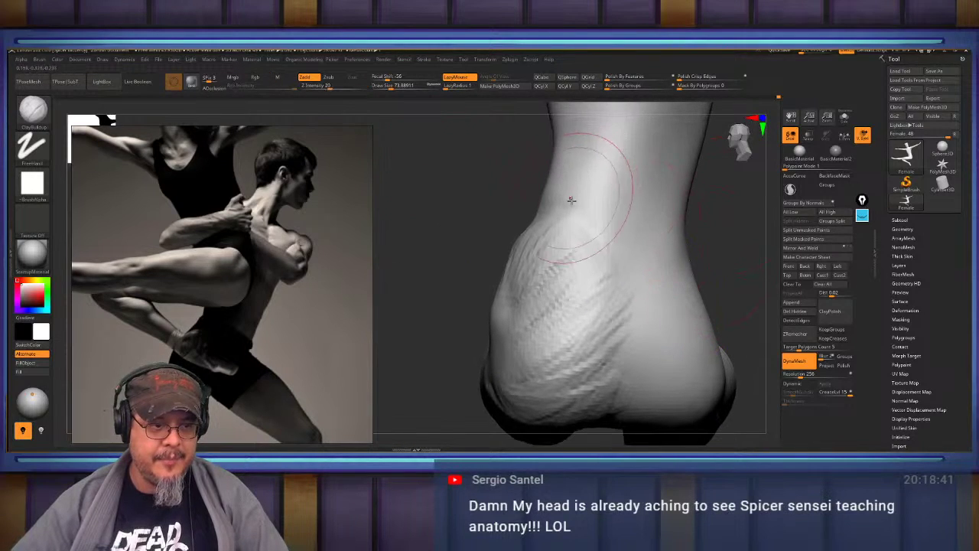
Carve the V-shaped creases of the lower back above the glutes with the DamStandard brush.
mouse_move(708, 250)
left_mouse_down()
mouse_move(598, 231)
mouse_move(623, 276)
left_mouse_up()
key("b")
key("d")
key("s")
mouse_move(595, 227)
left_mouse_down()
mouse_move(627, 286)
mouse_move(731, 231)
mouse_move(658, 270)
left_mouse_up()
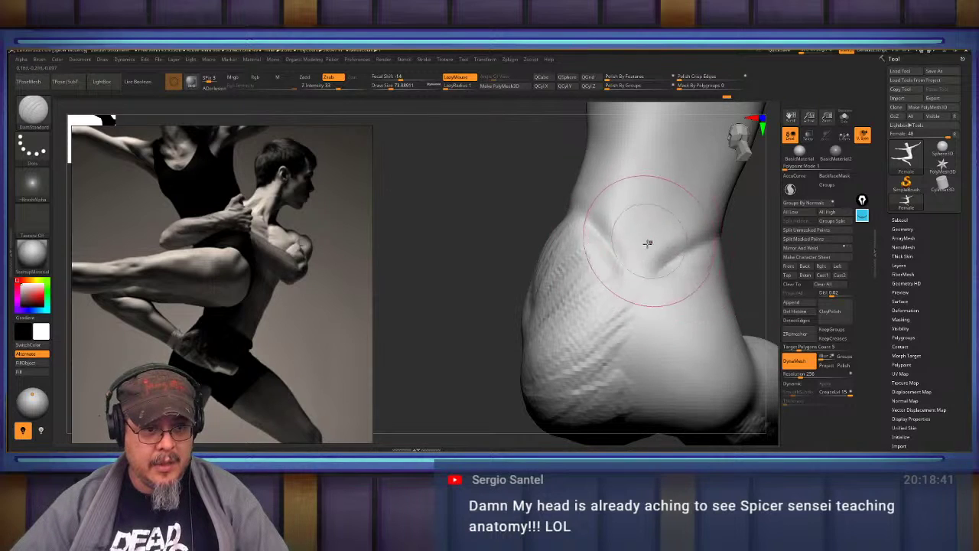
Carve the spinal furrow along the middle of the back from the sacrum toward the neck.
left_click_drag(661, 191, 640, 287)
mouse_move(545, 274)
left_mouse_down()
mouse_move(444, 301)
mouse_move(699, 283)
mouse_move(728, 293)
mouse_move(747, 206)
mouse_move(505, 325)
left_mouse_up()
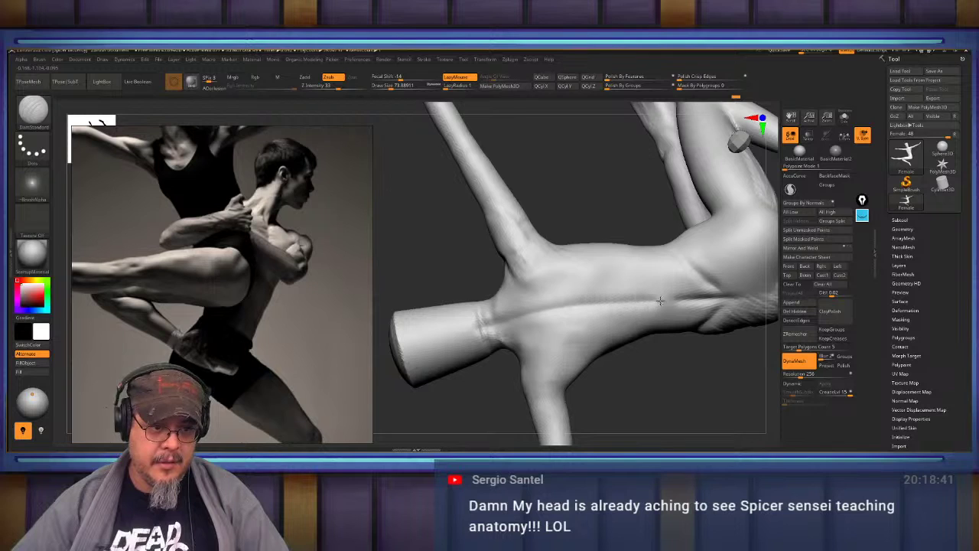
left_click_drag(711, 303, 696, 316)
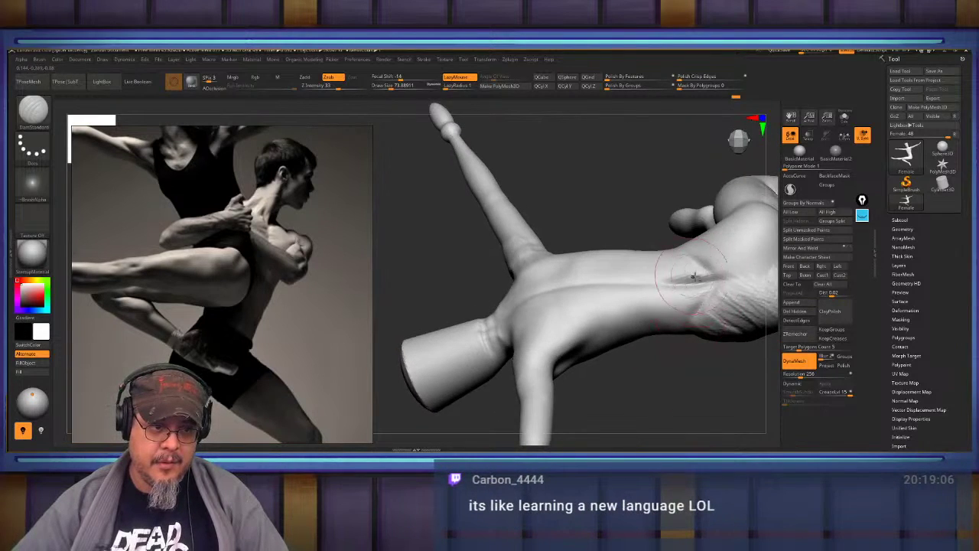
mouse_move(749, 263)
left_mouse_down()
mouse_move(592, 252)
mouse_move(619, 323)
mouse_move(467, 309)
mouse_move(453, 326)
mouse_move(725, 339)
mouse_move(712, 329)
mouse_move(675, 372)
left_mouse_up()
Set the DamStandard draw size to about 59.2 and carve the shoulder blade's upper ridge and inner edge.
key("s")
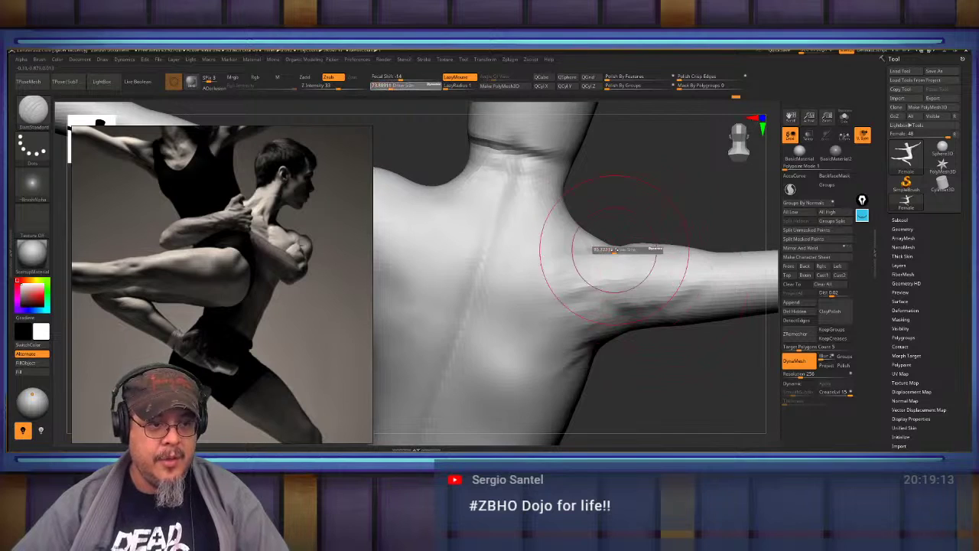
left_click_drag(616, 247, 612, 247)
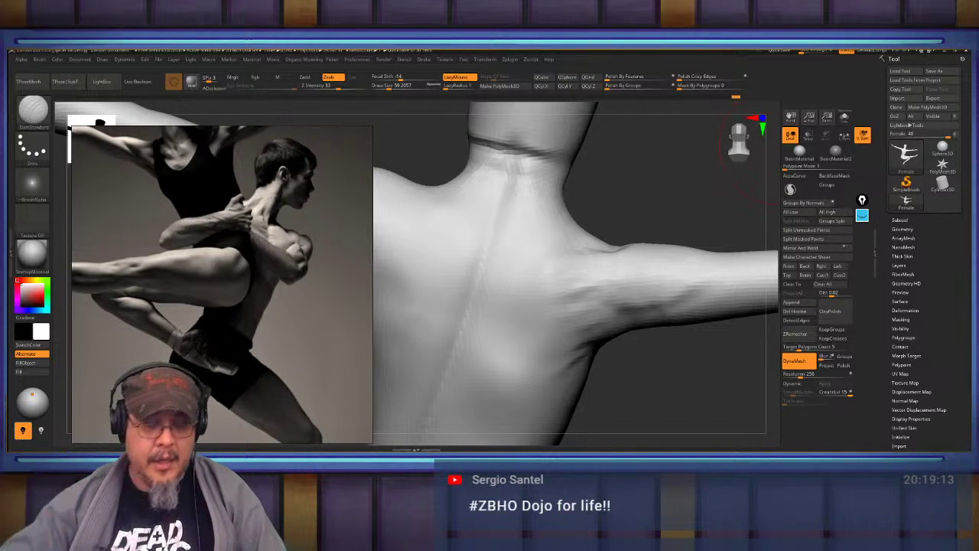
left_click_drag(674, 219, 671, 184)
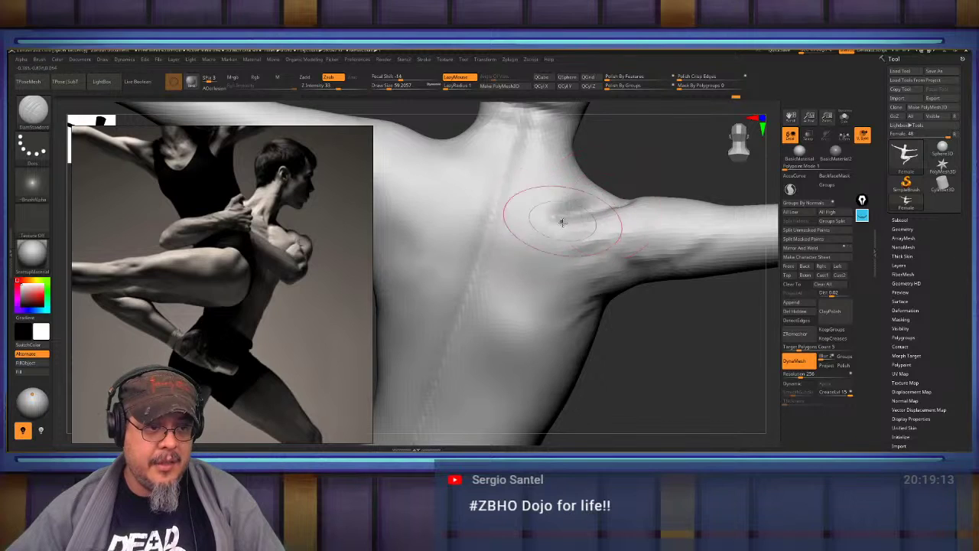
mouse_move(566, 220)
left_mouse_down()
mouse_move(583, 215)
mouse_move(551, 220)
mouse_move(540, 237)
mouse_move(524, 331)
left_mouse_up()
left_click_drag(671, 338, 641, 337)
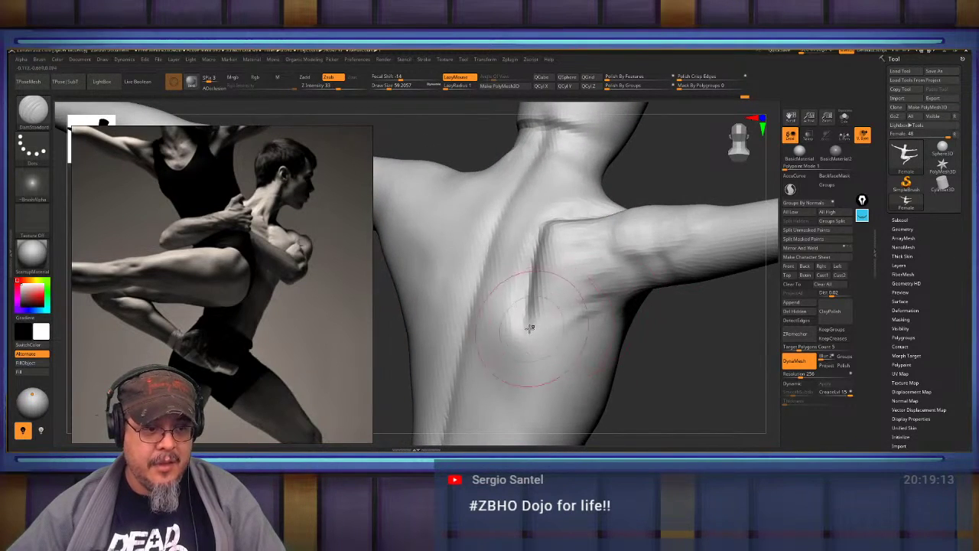
Carve the shoulder blade's outer edge from its lower tip up toward the armpit.
left_click_drag(525, 332, 645, 268)
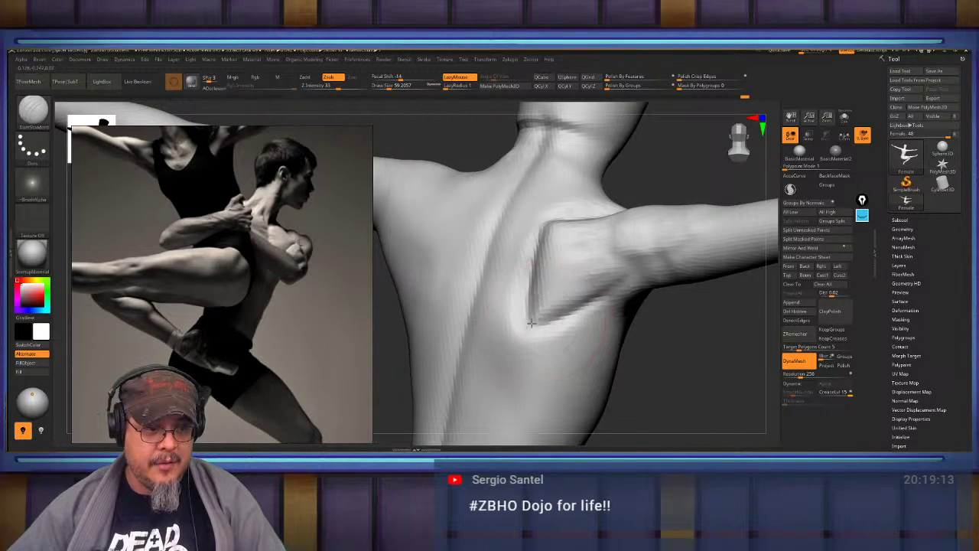
left_click_drag(531, 323, 533, 311)
mouse_move(694, 348)
left_mouse_down()
mouse_move(681, 303)
mouse_move(684, 334)
mouse_move(686, 240)
left_mouse_up()
Build up the back muscle below the shoulder blade's tip with the ClayBuildup brush and smooth the strokes.
key("b")
key("c")
key("b")
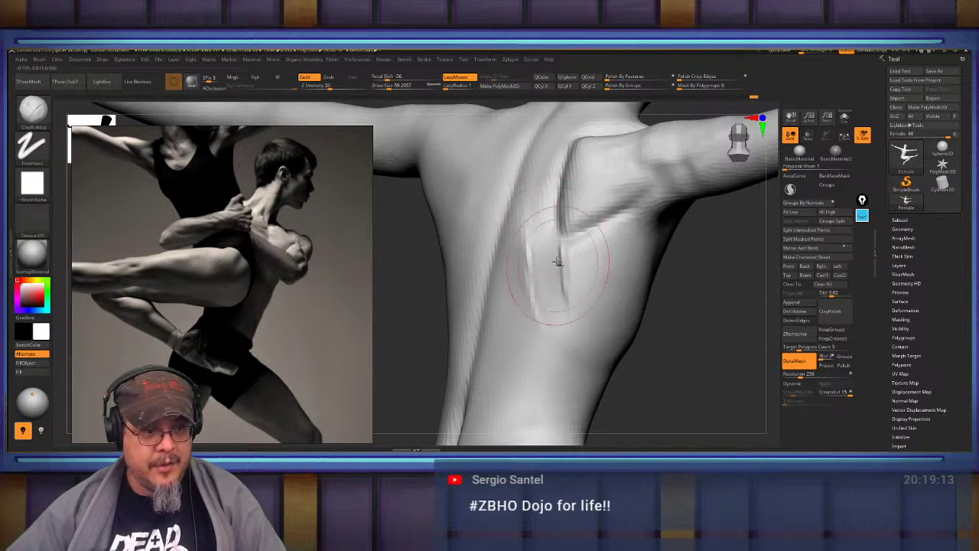
left_click_drag(576, 286, 571, 260)
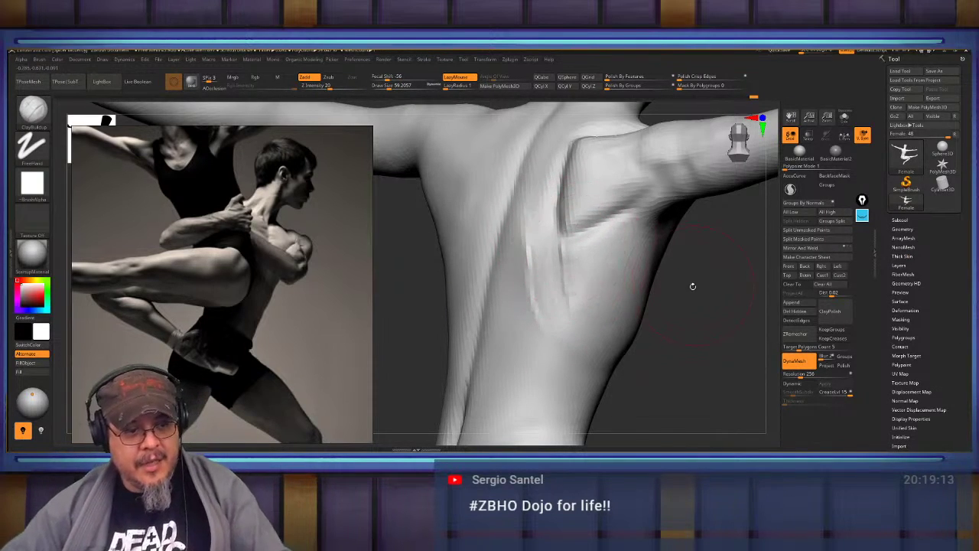
left_click_drag(693, 286, 652, 287)
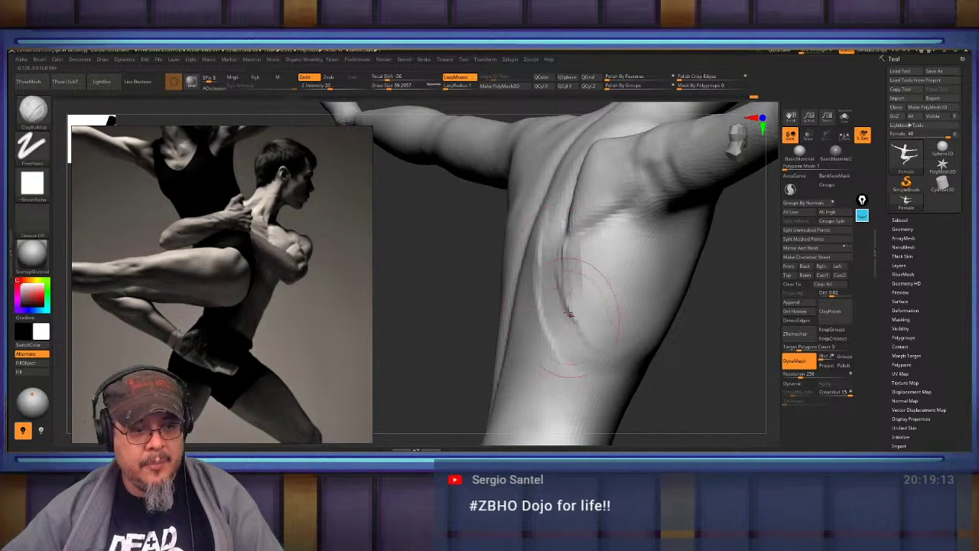
left_click_drag(569, 313, 587, 274, "shift")
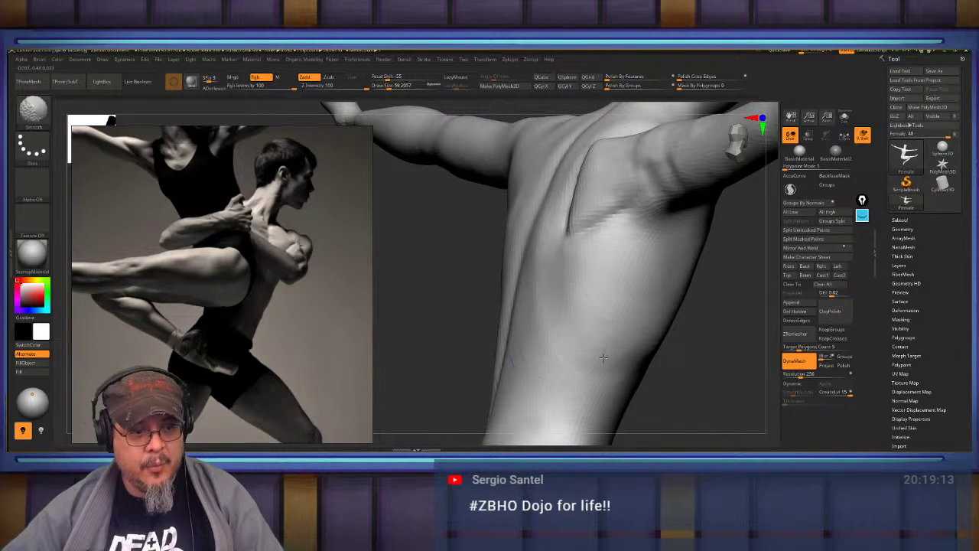
Carve the latissimus edge from the armpit down the side of the back to the waist with DamStandard and soften it.
mouse_move(679, 345)
left_mouse_down()
mouse_move(612, 329)
mouse_move(505, 276)
mouse_move(520, 269)
left_mouse_up()
key("b")
key("d")
key("s")
left_click_drag(680, 296, 666, 248)
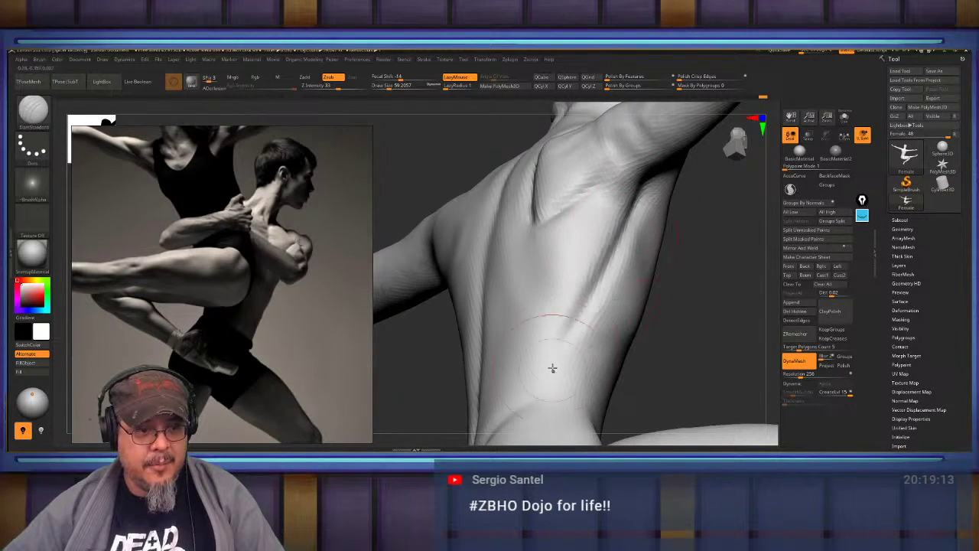
right_click_drag(552, 368, 628, 247)
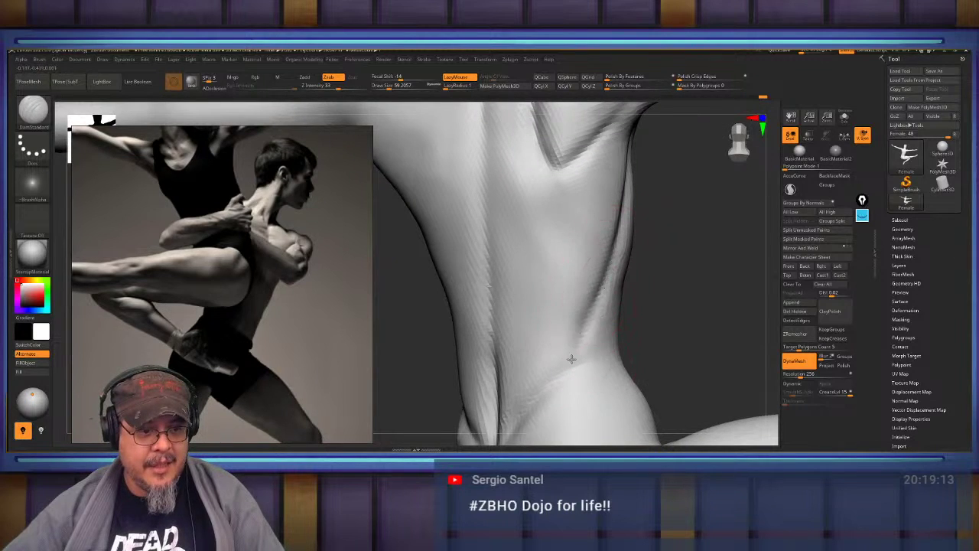
right_click_drag(686, 226, 577, 261)
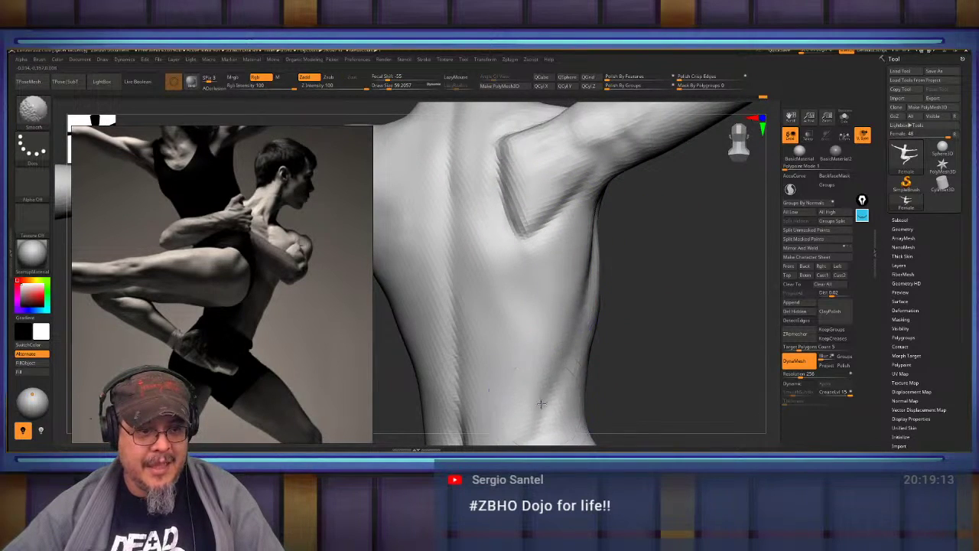
Set the ClayBuildup draw size to about 51.2, build up the muscles between the shoulder blade and armpit, and smooth them.
mouse_move(638, 278)
right_mouse_down()
mouse_move(632, 238)
mouse_move(545, 282)
mouse_move(575, 262)
mouse_move(601, 273)
mouse_move(560, 294)
right_mouse_up()
key("b")
key("c")
left_click(554, 254)
left_click_drag(560, 295, 558, 295)
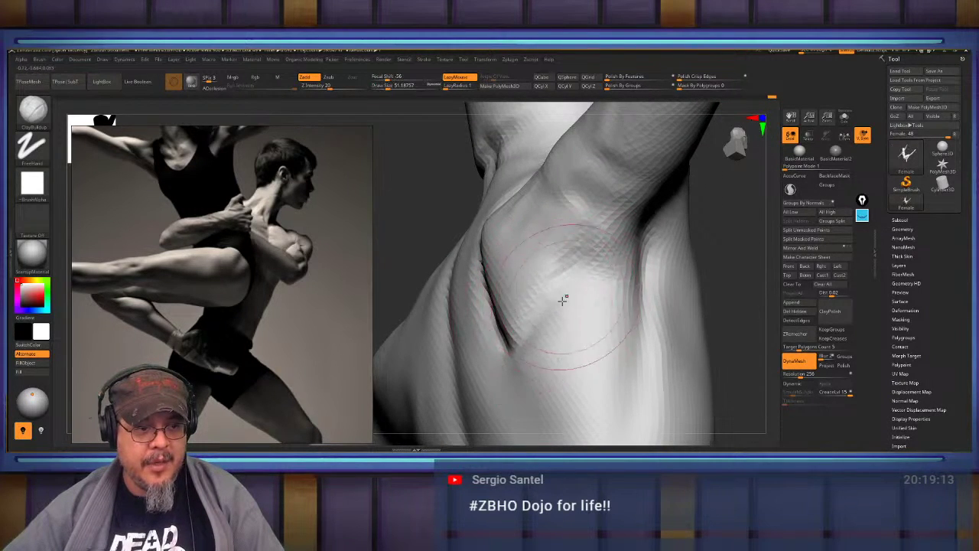
right_click_drag(614, 257, 615, 230)
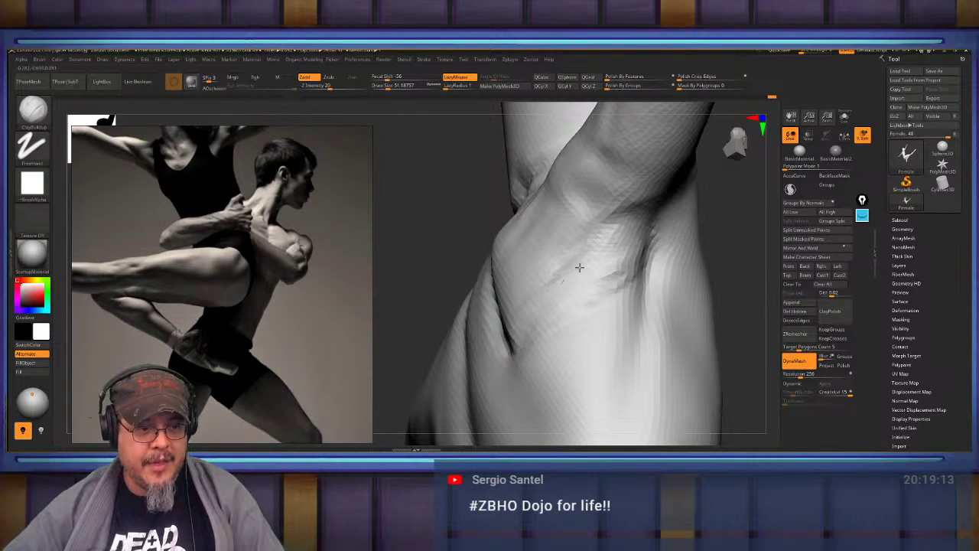
key("shift")
mouse_move(616, 241)
right_mouse_down()
mouse_move(546, 317)
mouse_move(558, 273)
mouse_move(512, 252)
mouse_move(613, 207)
mouse_move(658, 248)
mouse_move(668, 284)
mouse_move(562, 295)
right_mouse_up()
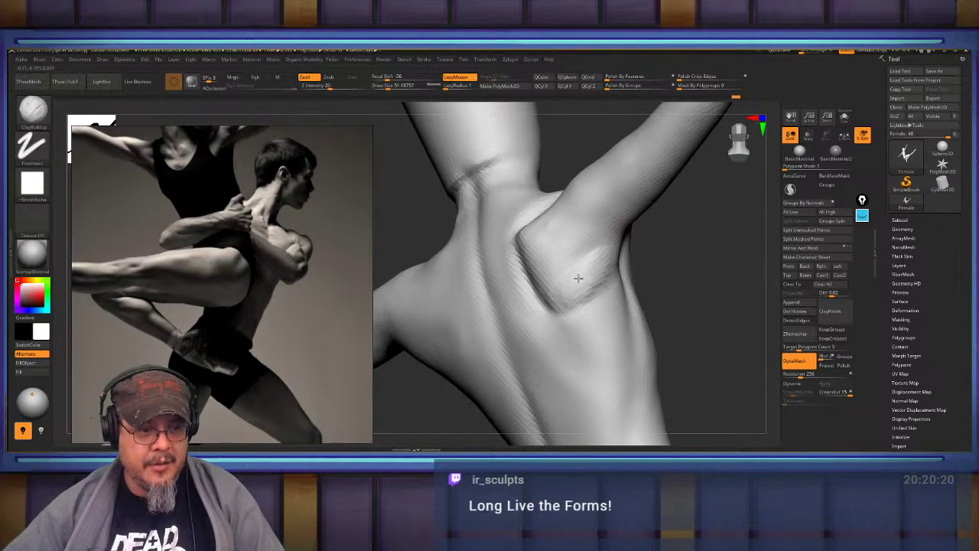
mouse_move(678, 252)
right_mouse_down()
mouse_move(632, 249)
mouse_move(607, 268)
mouse_move(623, 271)
right_mouse_up()
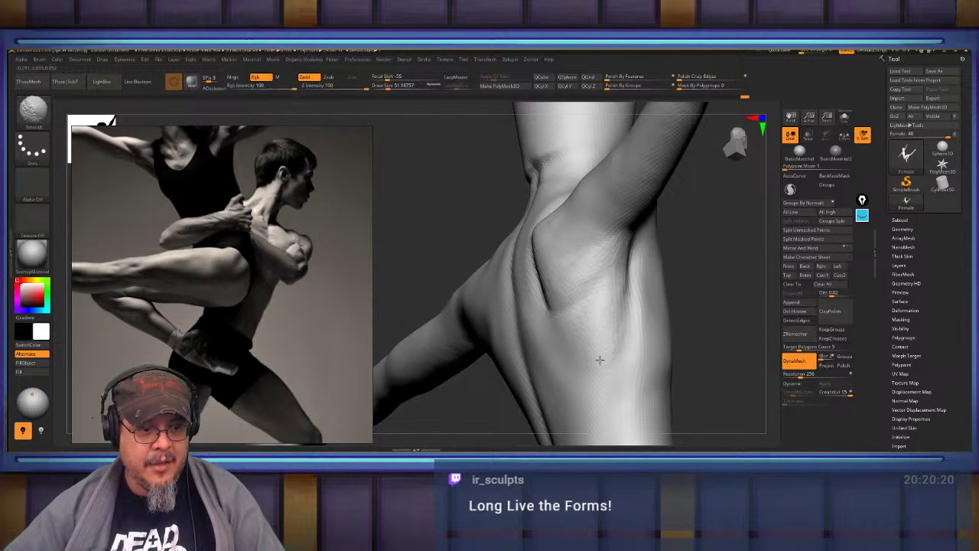
Build up the latissimus and the rear armpit fold beneath the raised arm, then smooth the surface.
mouse_move(596, 357)
right_mouse_down()
mouse_move(678, 258)
mouse_move(553, 283)
mouse_move(700, 227)
mouse_move(602, 261)
mouse_move(553, 314)
mouse_move(642, 307)
mouse_move(611, 316)
right_mouse_up()
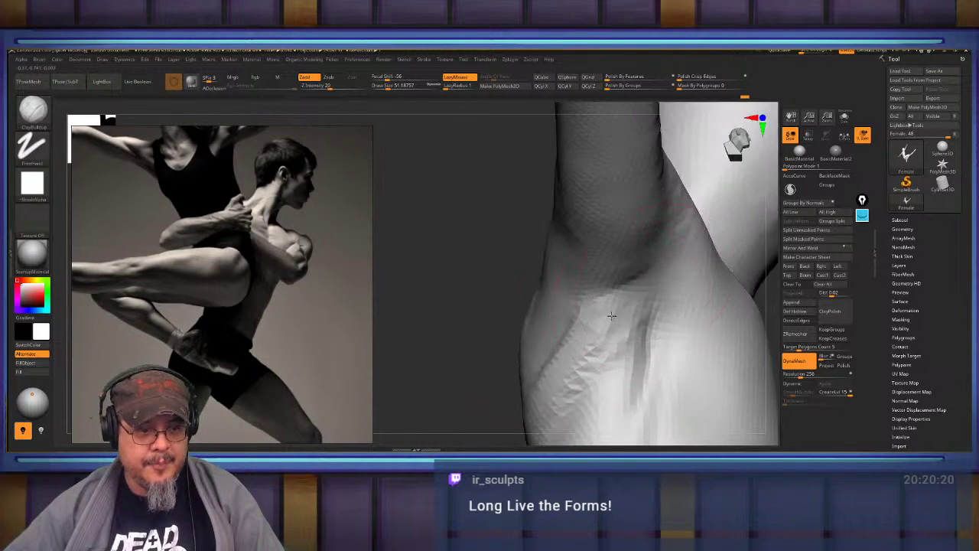
mouse_move(612, 321)
left_mouse_down()
mouse_move(596, 360)
mouse_move(612, 355)
mouse_move(582, 398)
mouse_move(568, 405)
mouse_move(584, 363)
mouse_move(557, 373)
left_mouse_up()
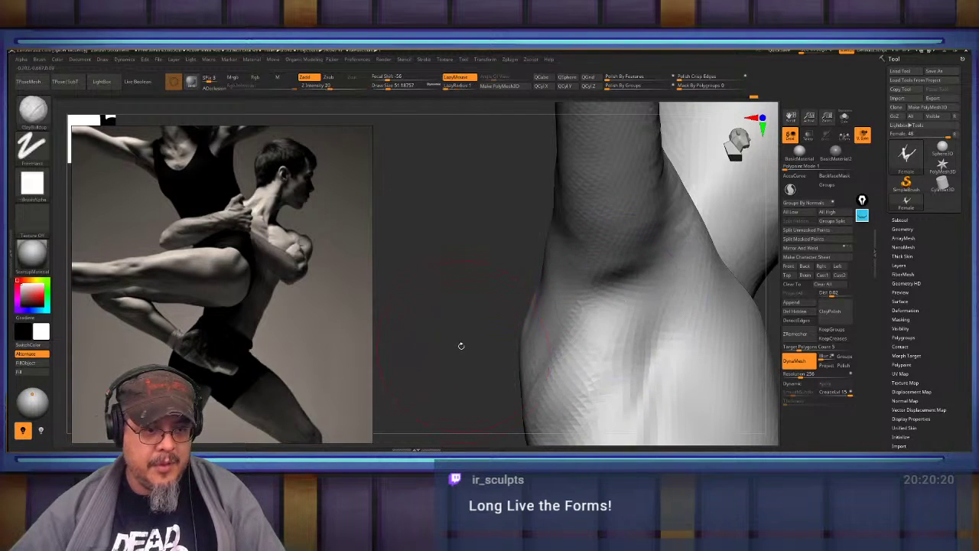
mouse_move(462, 345)
left_mouse_down()
mouse_move(430, 355)
mouse_move(459, 398)
mouse_move(473, 392)
left_mouse_up()
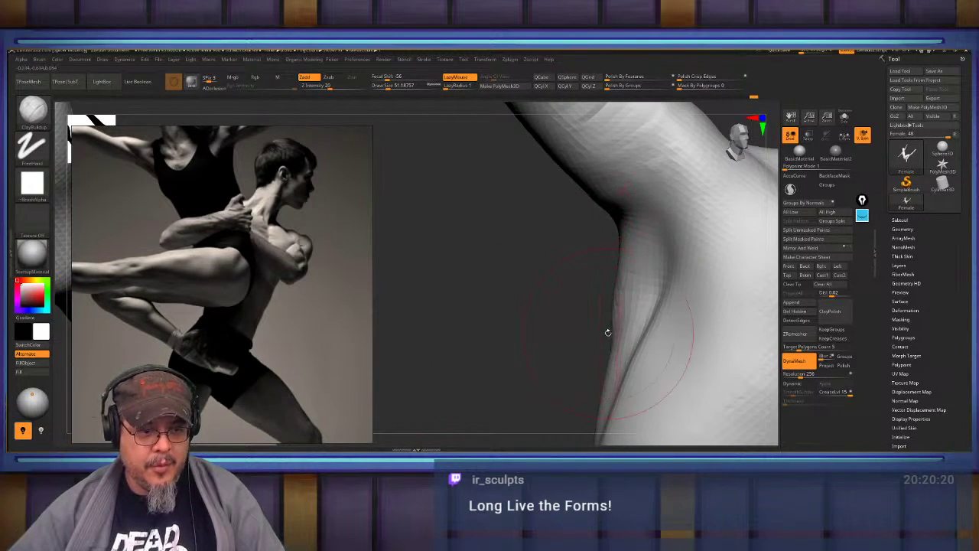
mouse_move(600, 336)
left_mouse_down()
mouse_move(528, 295)
mouse_move(566, 337)
mouse_move(728, 364)
mouse_move(711, 350)
mouse_move(536, 316)
mouse_move(595, 347)
left_mouse_up()
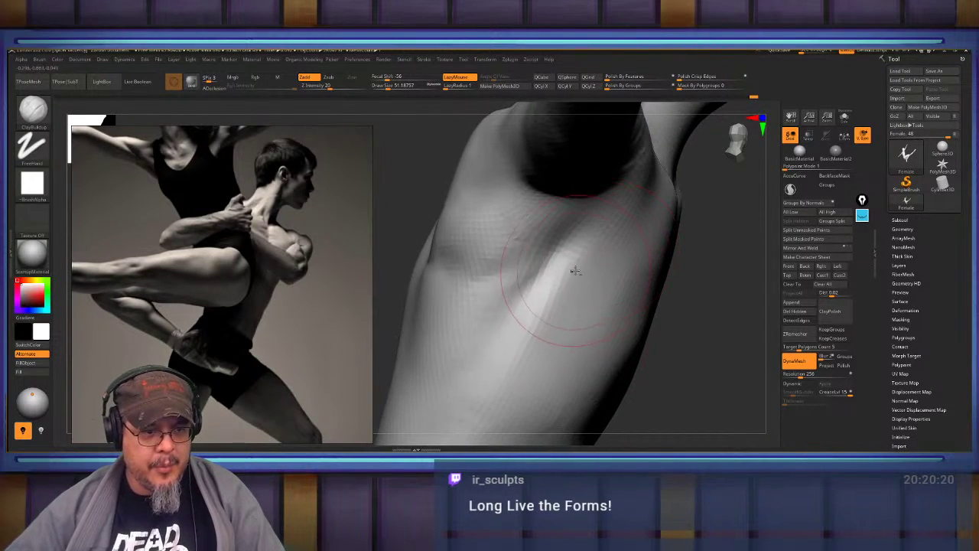
mouse_move(575, 271)
left_mouse_down()
mouse_move(557, 292)
mouse_move(528, 300)
mouse_move(490, 435)
left_mouse_up()
mouse_move(682, 401)
left_mouse_down()
mouse_move(700, 367)
mouse_move(734, 355)
left_mouse_up()
mouse_move(534, 246)
left_mouse_down("shift")
mouse_move(520, 239)
mouse_move(545, 256)
left_mouse_up("shift")
Sculpt long ClayBuildup strokes down the side of the torso from the armpit toward the waist and smooth them.
mouse_move(536, 260)
right_mouse_down()
mouse_move(518, 263)
mouse_move(514, 246)
mouse_move(553, 290)
mouse_move(578, 255)
mouse_move(571, 199)
mouse_move(584, 173)
mouse_move(565, 172)
right_mouse_up()
left_click_drag(566, 143, 558, 271)
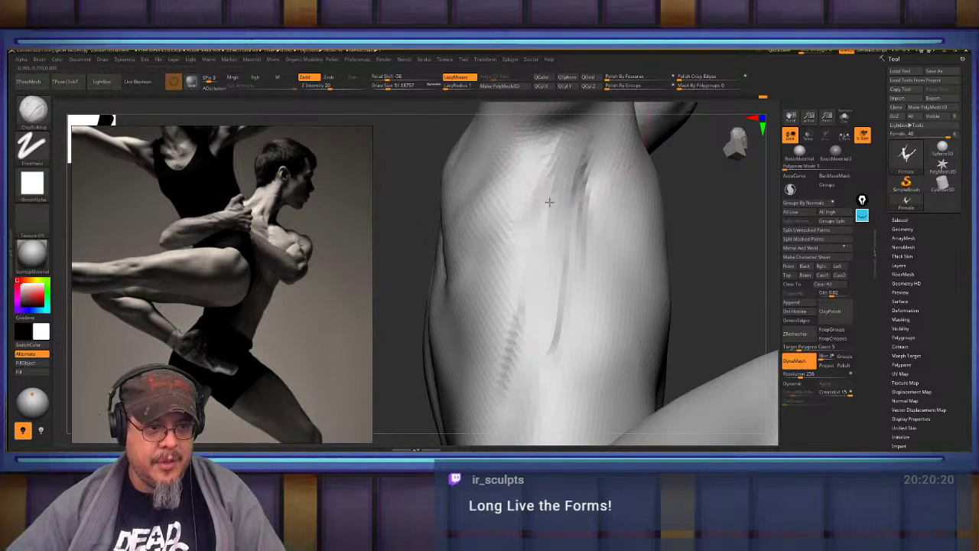
mouse_move(549, 202)
left_mouse_down()
mouse_move(537, 361)
mouse_move(561, 149)
left_mouse_up()
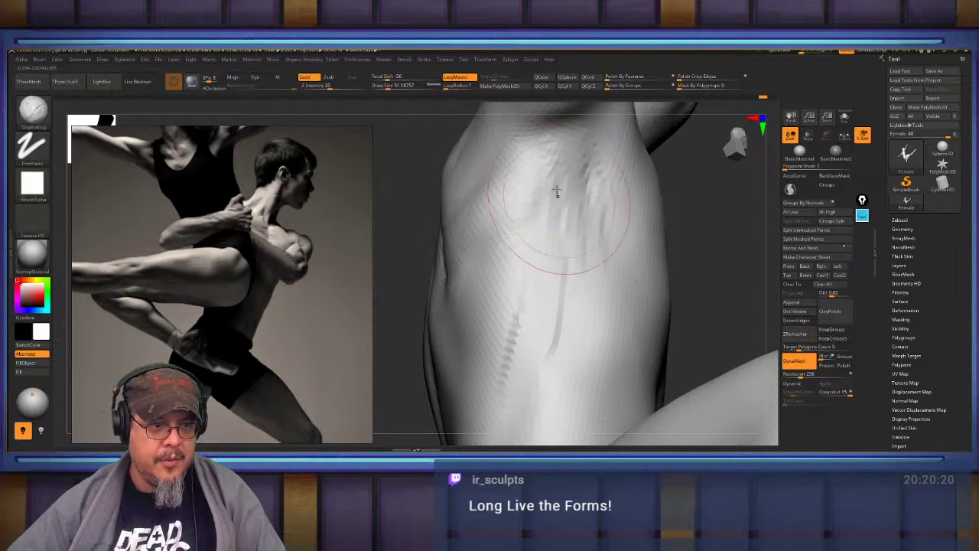
left_click_drag(564, 194, 567, 246)
left_click_drag(554, 300, 512, 425)
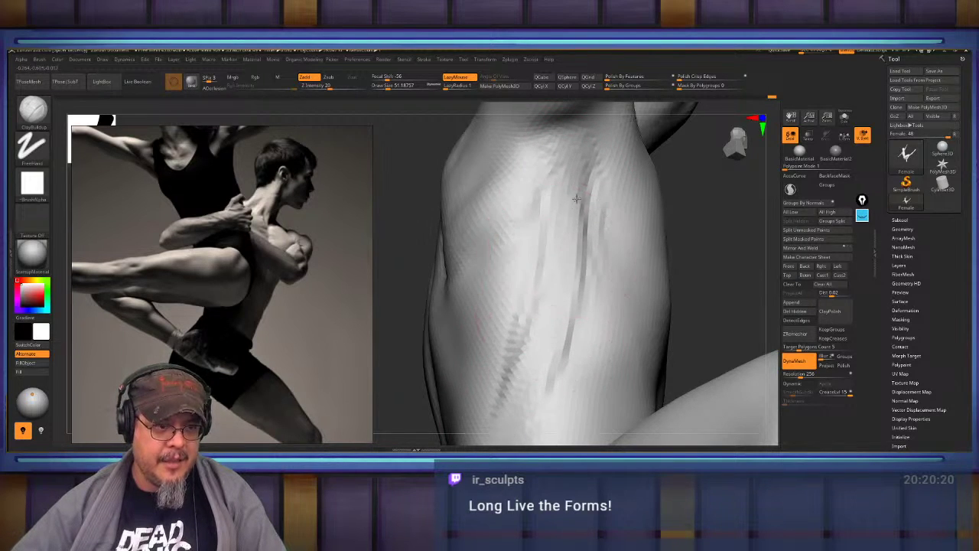
left_click_drag(577, 199, 553, 282, "shift")
Carve the front armpit crease from the upper arm down along the chest's side with the DamStandard brush.
mouse_move(573, 152)
right_mouse_down()
mouse_move(592, 240)
mouse_move(513, 313)
mouse_move(540, 248)
mouse_move(571, 218)
mouse_move(576, 300)
right_mouse_up()
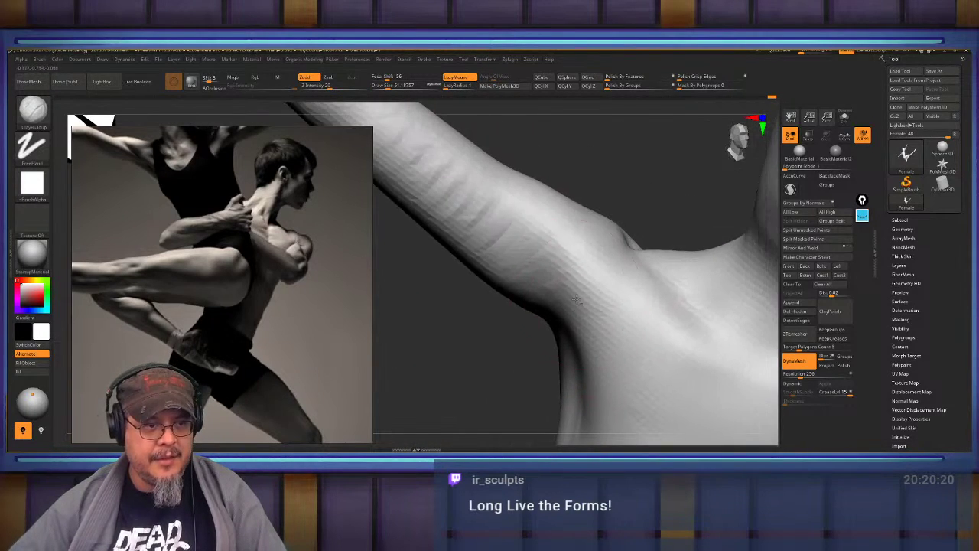
key("b")
key("d")
key("s")
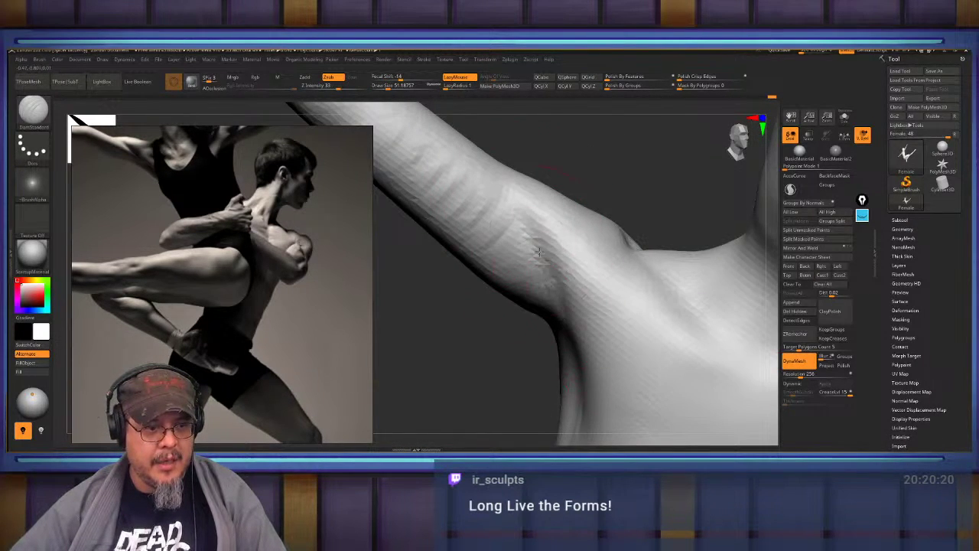
right_click_drag(540, 252, 581, 246)
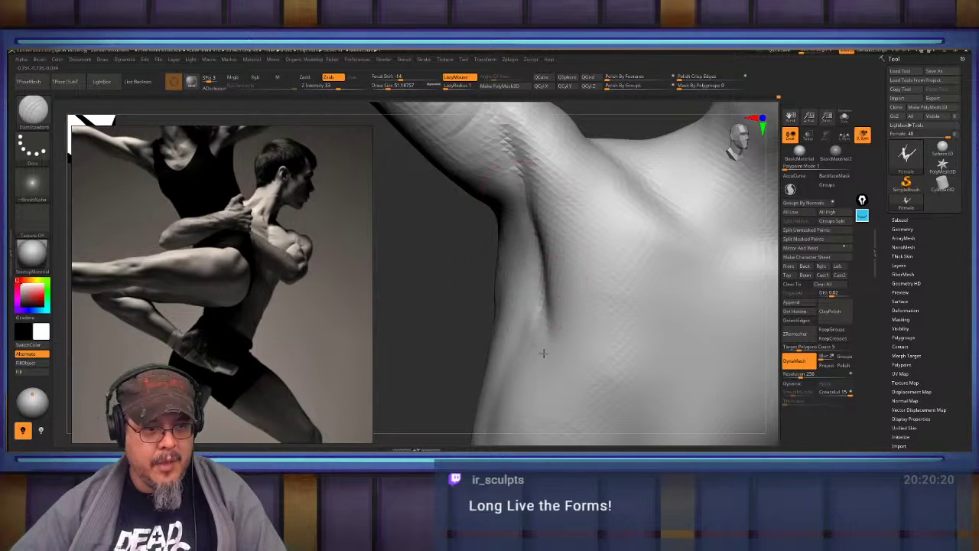
Carve the pit of the neck, the sternum's edge, the rib lines on one side and the lower rib arch.
right_click_drag(536, 349, 546, 272)
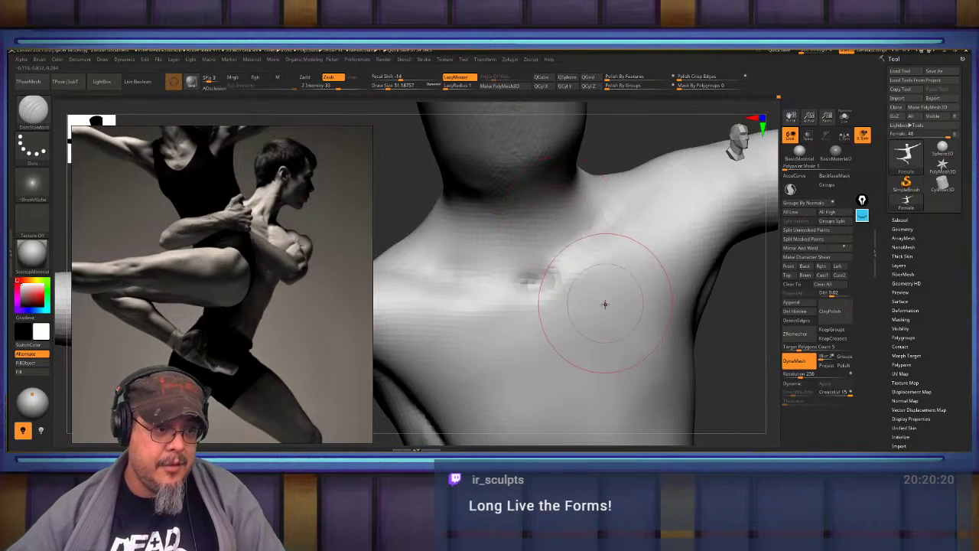
right_click_drag(604, 304, 524, 240)
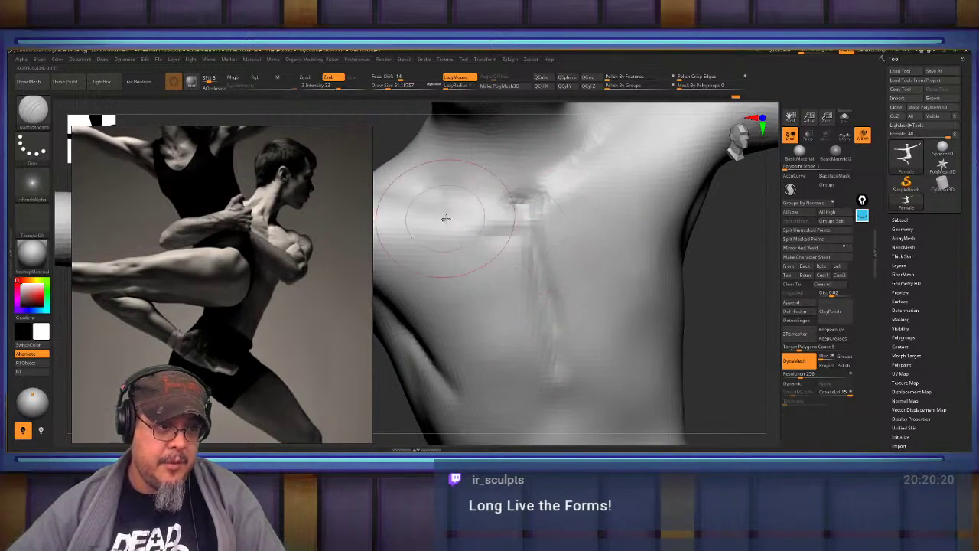
key("ctrl+z")
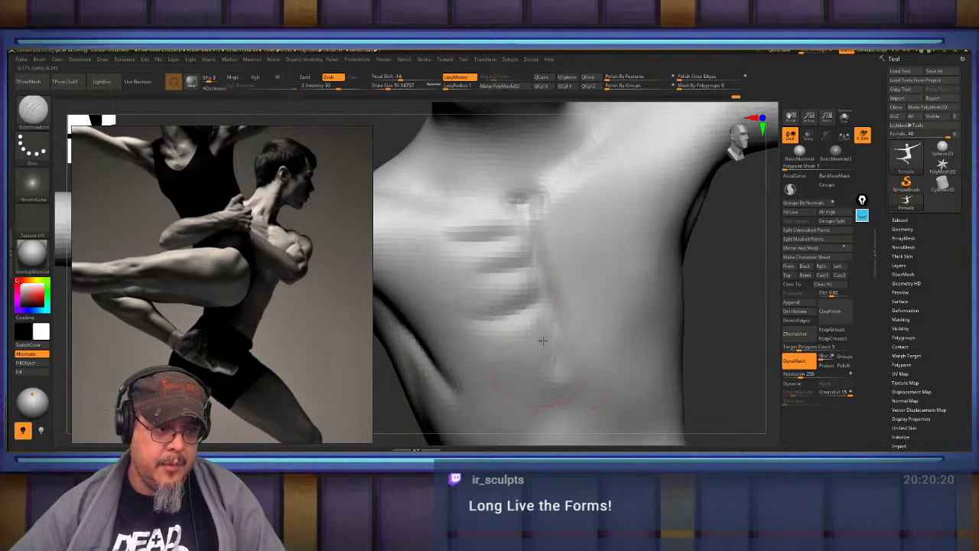
left_click_drag(542, 341, 488, 359)
left_click_drag(554, 361, 497, 383)
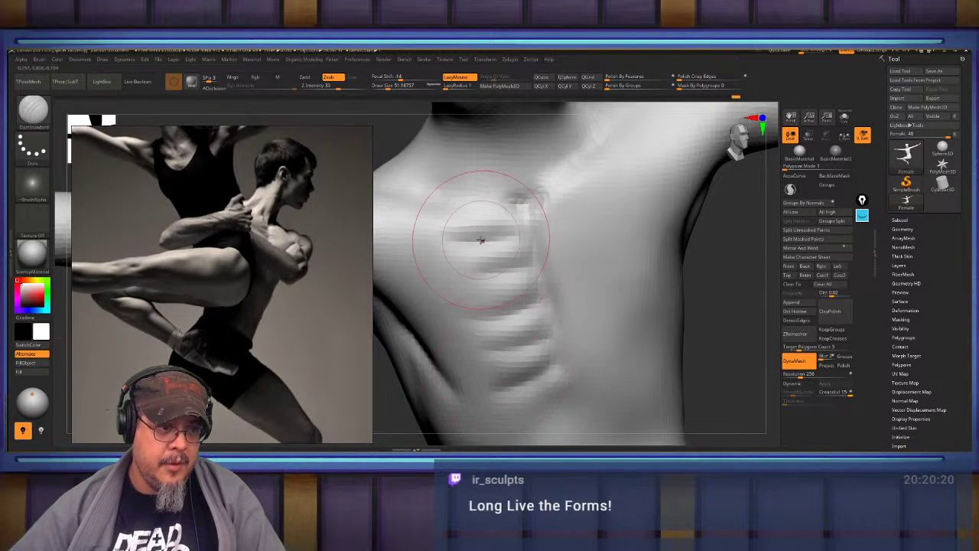
mouse_move(519, 363)
right_mouse_down()
mouse_move(542, 293)
mouse_move(410, 150)
mouse_move(586, 298)
mouse_move(551, 310)
mouse_move(574, 291)
mouse_move(579, 256)
right_mouse_up()
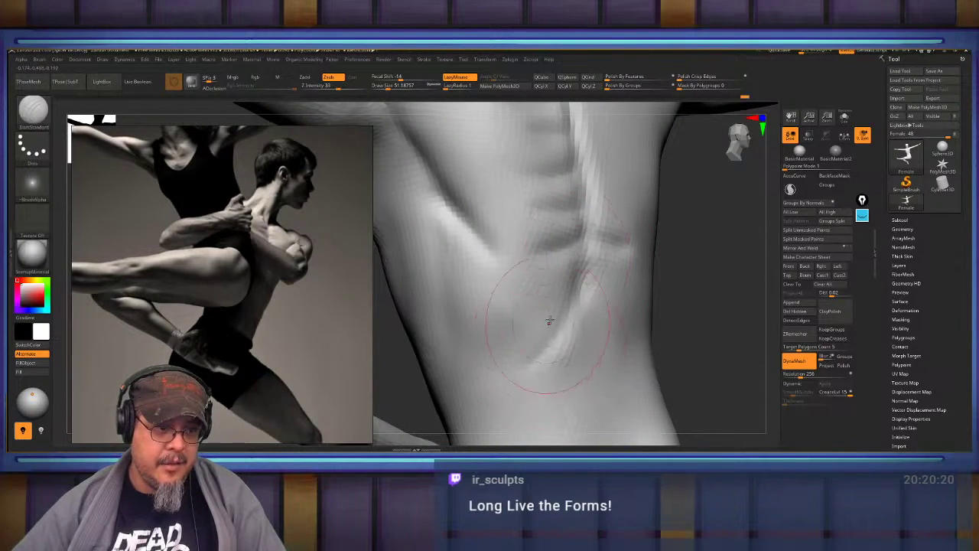
Build up the upper chest muscle from the ribs toward the front of the shoulder with the ClayBuildup brush.
mouse_move(551, 373)
right_mouse_down()
mouse_move(542, 306)
mouse_move(521, 275)
right_mouse_up()
key("b")
key("c")
key("b")
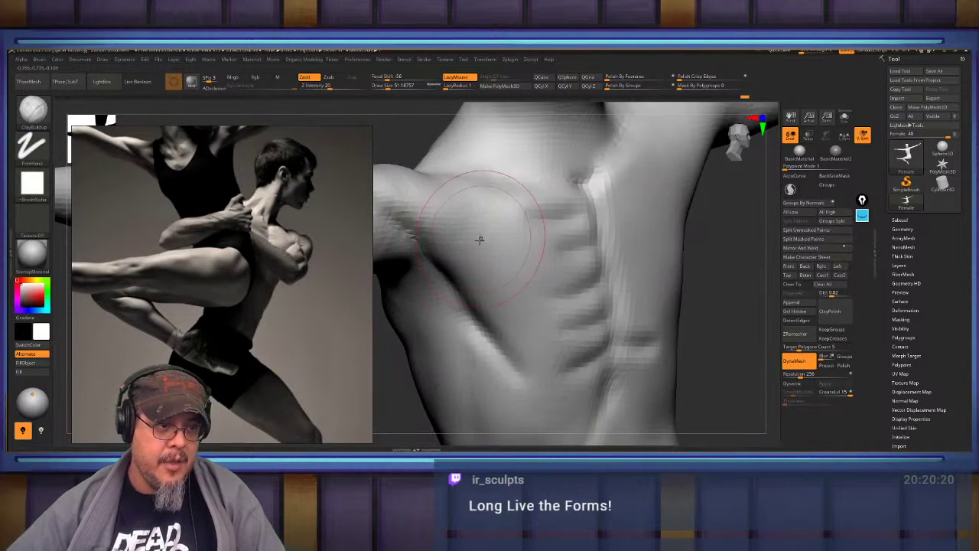
right_click_drag(455, 206, 460, 222)
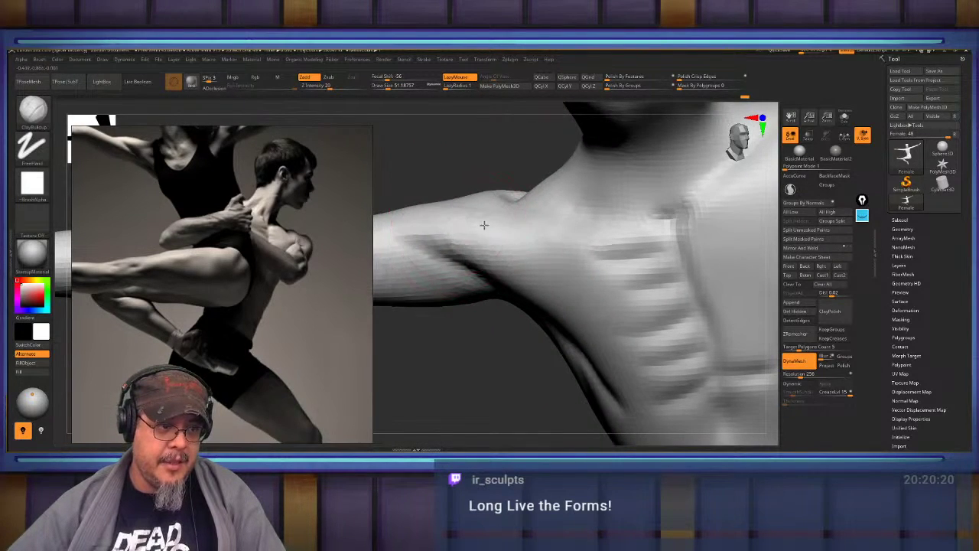
left_click_drag(565, 242, 465, 236)
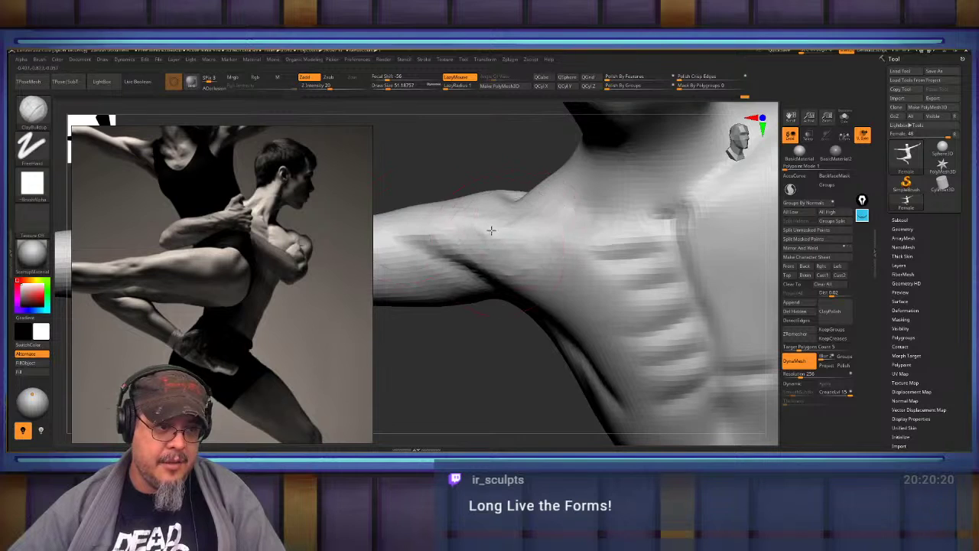
Fill out the pectoral over the rib lines, define its lower edge, and smooth it into the shoulder.
right_click_drag(489, 230, 530, 212)
mouse_move(512, 228)
left_mouse_down()
mouse_move(602, 214)
mouse_move(587, 236)
left_mouse_up()
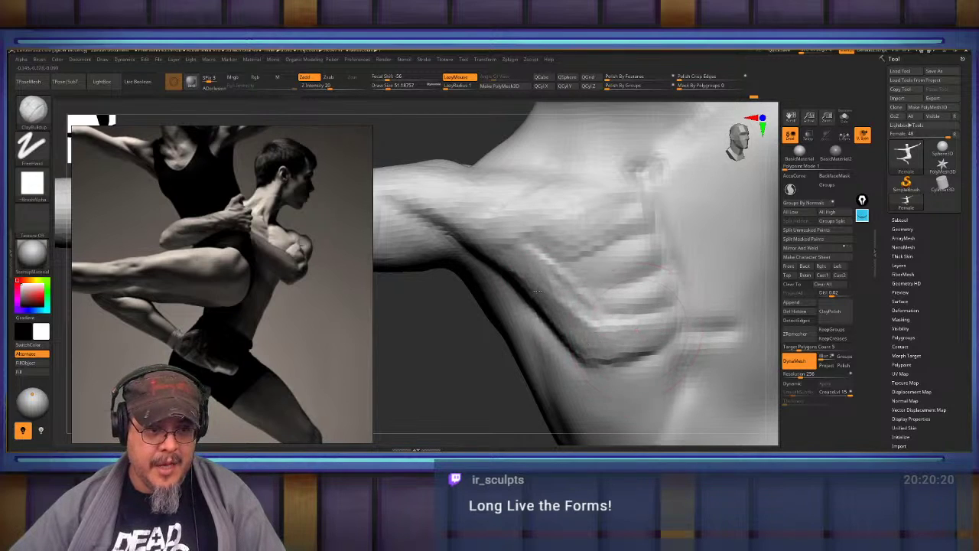
mouse_move(547, 283)
left_mouse_down()
mouse_move(617, 323)
mouse_move(643, 312)
left_mouse_up()
mouse_move(630, 210)
left_mouse_down()
mouse_move(662, 290)
mouse_move(602, 249)
mouse_move(511, 235)
mouse_move(570, 294)
left_mouse_up()
mouse_move(604, 249)
left_mouse_down("shift")
mouse_move(650, 264)
mouse_move(565, 219)
left_mouse_up("shift")
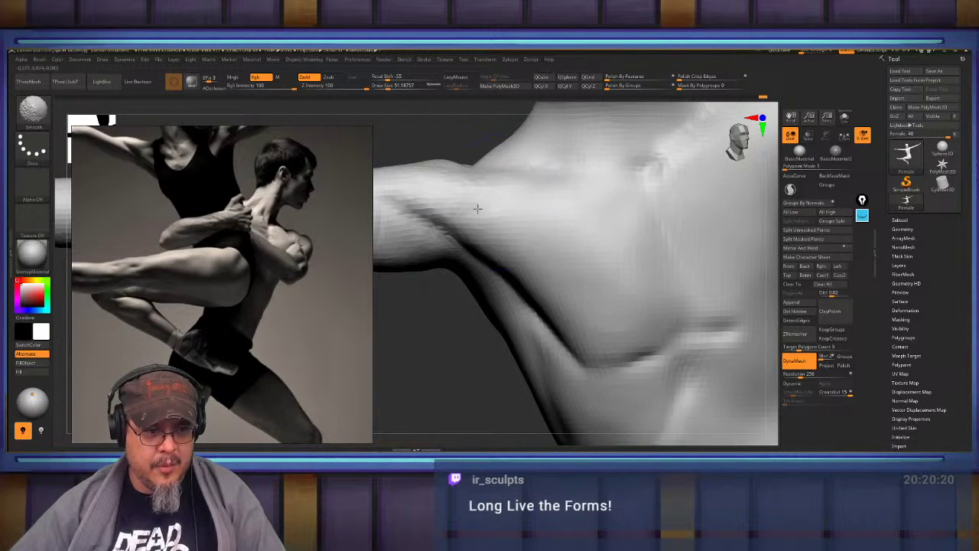
Block in the opposite pectoral's outer edge from the armpit and its lower edge toward the sternum with ClayBuildup strokes.
mouse_move(601, 285)
right_mouse_down("ctrl")
mouse_move(525, 237)
mouse_move(615, 263)
mouse_move(656, 297)
mouse_move(569, 253)
mouse_move(628, 208)
right_mouse_up("ctrl")
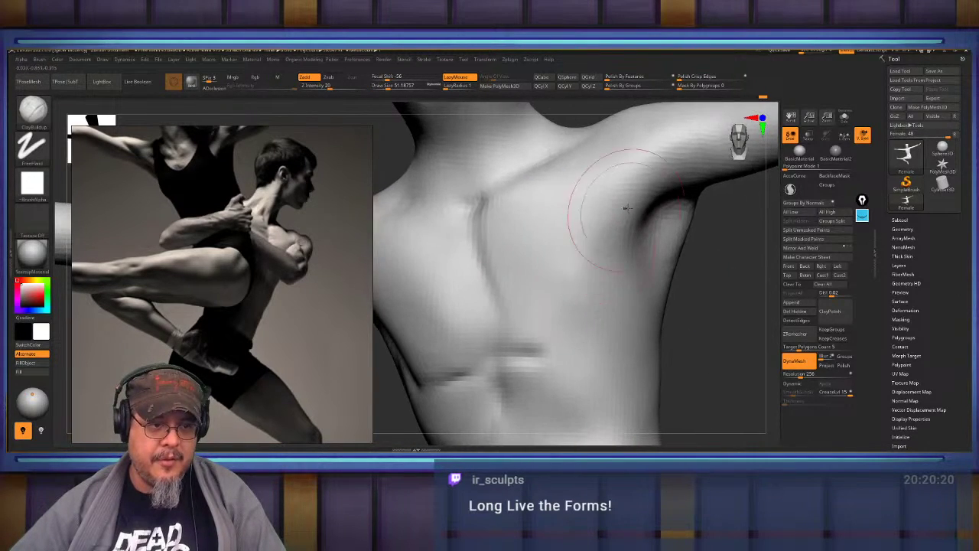
mouse_move(625, 184)
left_mouse_down()
mouse_move(587, 327)
mouse_move(604, 317)
left_mouse_up()
mouse_move(599, 325)
right_mouse_down()
mouse_move(604, 274)
mouse_move(564, 296)
right_mouse_up()
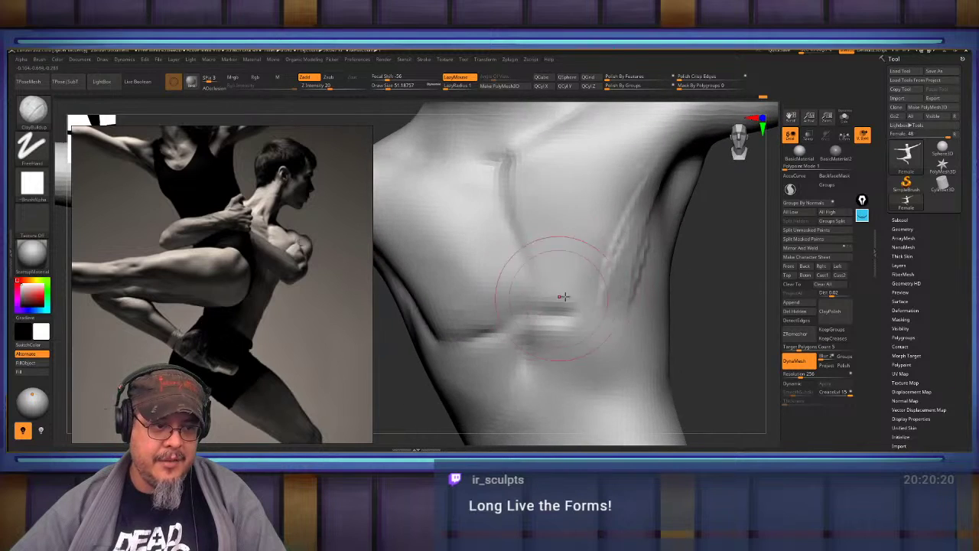
left_click_drag(616, 285, 617, 268)
right_click_drag(617, 267, 595, 337, "alt")
mouse_move(609, 285)
left_mouse_down()
mouse_move(598, 321)
mouse_move(591, 317)
left_mouse_up()
right_click_drag(591, 318, 551, 237)
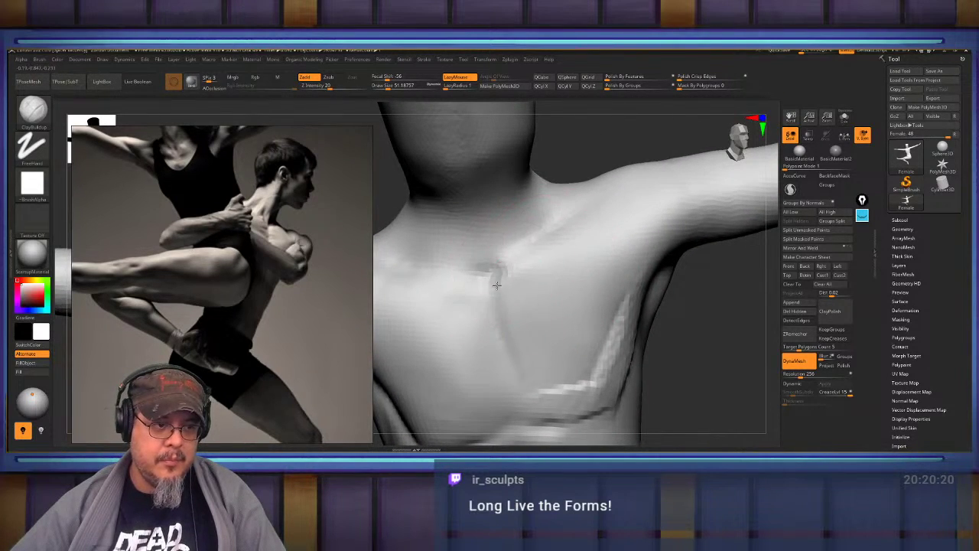
Carry the second pectoral's inner edge along the sternum and build its upper fibres into the front of the shoulder.
key("shift")
right_click_drag(518, 343, 526, 308)
mouse_move(526, 308)
left_mouse_down()
mouse_move(525, 354)
mouse_move(533, 339)
left_mouse_up()
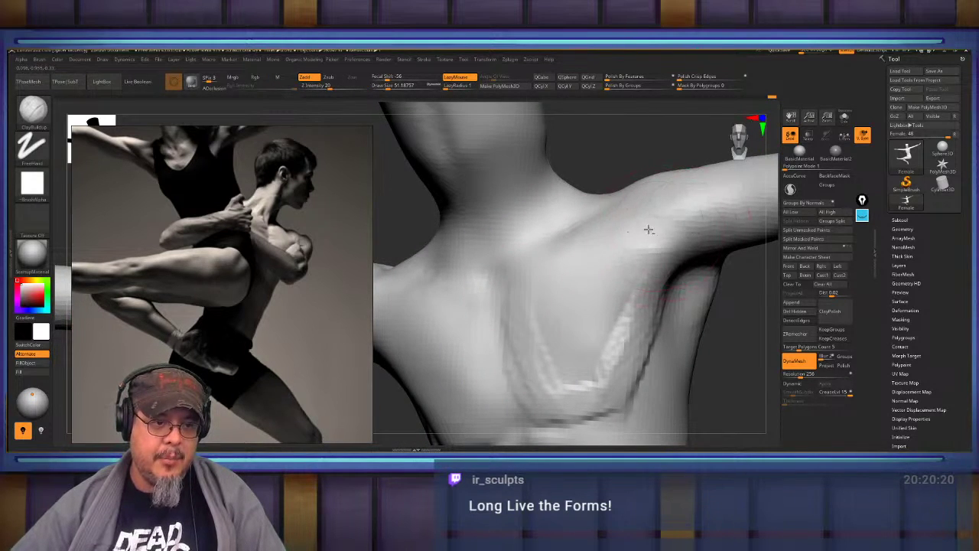
mouse_move(670, 217)
left_mouse_down()
mouse_move(618, 230)
mouse_move(647, 239)
mouse_move(627, 251)
left_mouse_up()
left_click_drag(685, 245, 603, 236)
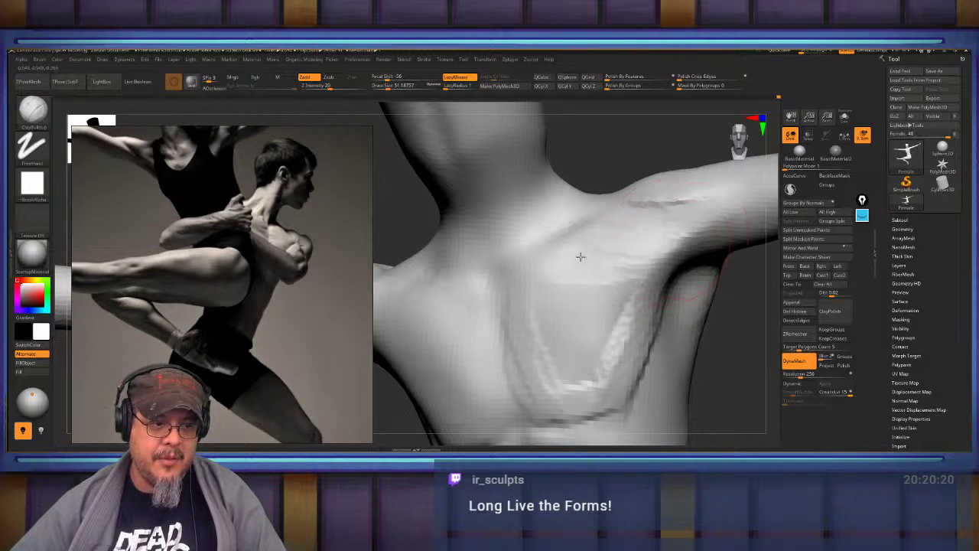
Fill in the second pectoral between its outlined edges and smooth the strokes into the chest.
mouse_move(535, 277)
left_mouse_down()
mouse_move(552, 303)
mouse_move(601, 292)
mouse_move(573, 392)
mouse_move(617, 370)
mouse_move(621, 348)
left_mouse_up()
left_click_drag(665, 251, 636, 255)
key("shift")
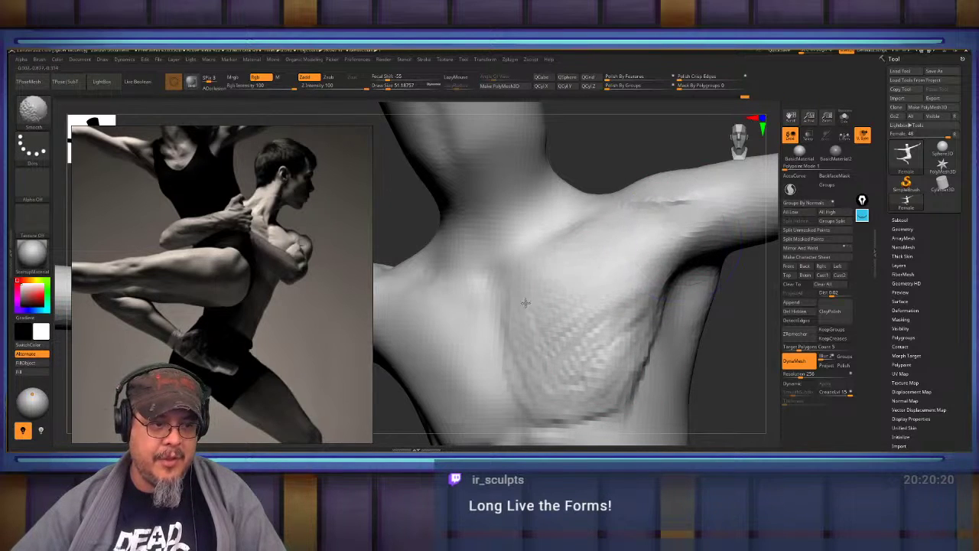
mouse_move(525, 303)
left_mouse_down("shift")
mouse_move(566, 417)
mouse_move(611, 379)
left_mouse_up("shift")
Build up the back muscle below the shoulder blade around the side of the ribs and blend it toward the waist.
mouse_move(628, 274)
right_mouse_down("ctrl")
mouse_move(558, 267)
mouse_move(616, 272)
mouse_move(634, 308)
right_mouse_up("ctrl")
left_click_drag(689, 306, 649, 287)
right_click_drag(648, 286, 590, 283)
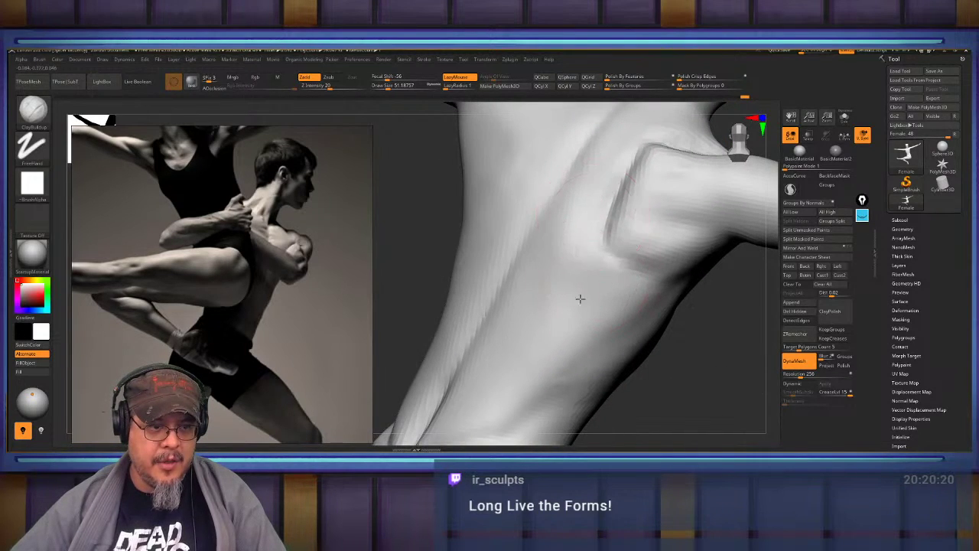
left_click_drag(576, 327, 568, 273)
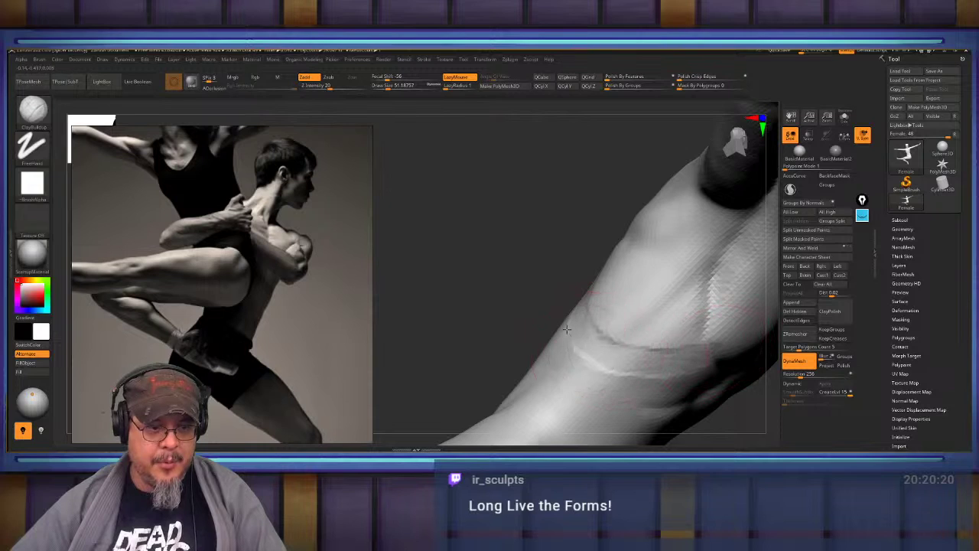
mouse_move(594, 281)
left_mouse_down()
mouse_move(600, 307)
mouse_move(652, 299)
left_mouse_up()
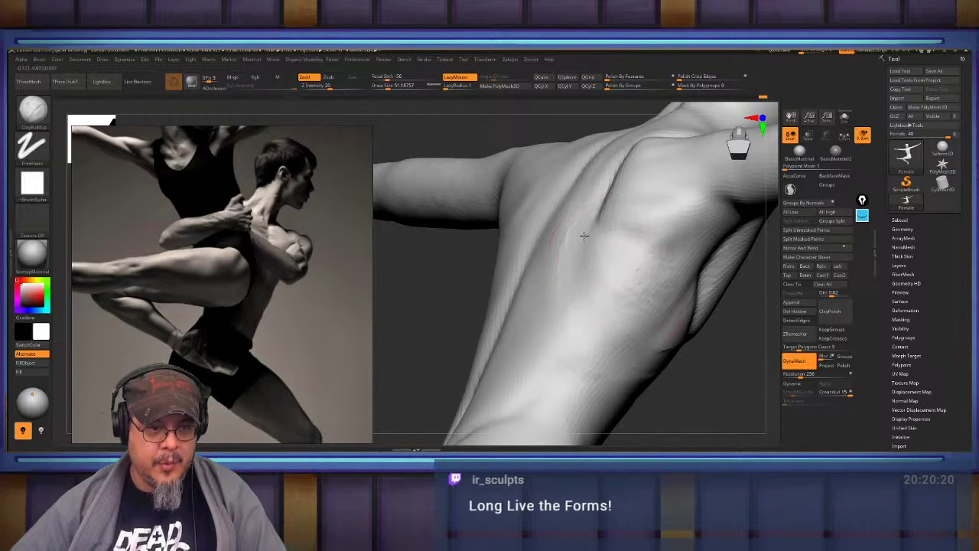
mouse_move(524, 368)
right_mouse_down("alt")
mouse_move(564, 260)
mouse_move(599, 227)
right_mouse_up("alt")
left_click_drag(549, 284, 666, 271, "shift")
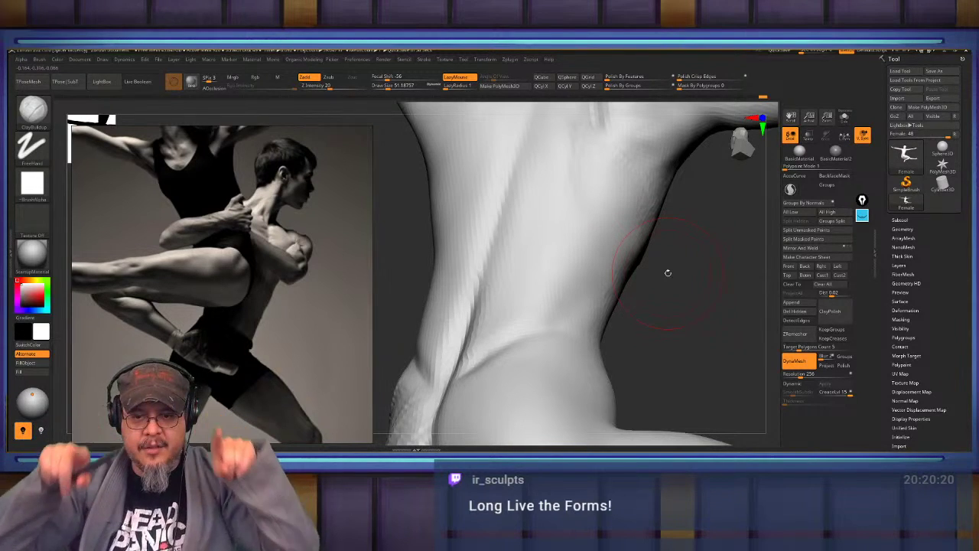
mouse_move(645, 313)
left_mouse_down()
mouse_move(724, 287)
mouse_move(724, 320)
mouse_move(650, 306)
mouse_move(552, 306)
mouse_move(569, 284)
mouse_move(574, 242)
mouse_move(654, 243)
left_mouse_up()
Deepen the spinal furrow from the lower back to the base of the neck with DamStandard and soften its upper end.
key("b")
key("d")
key("s")
right_click_drag(652, 245, 716, 273)
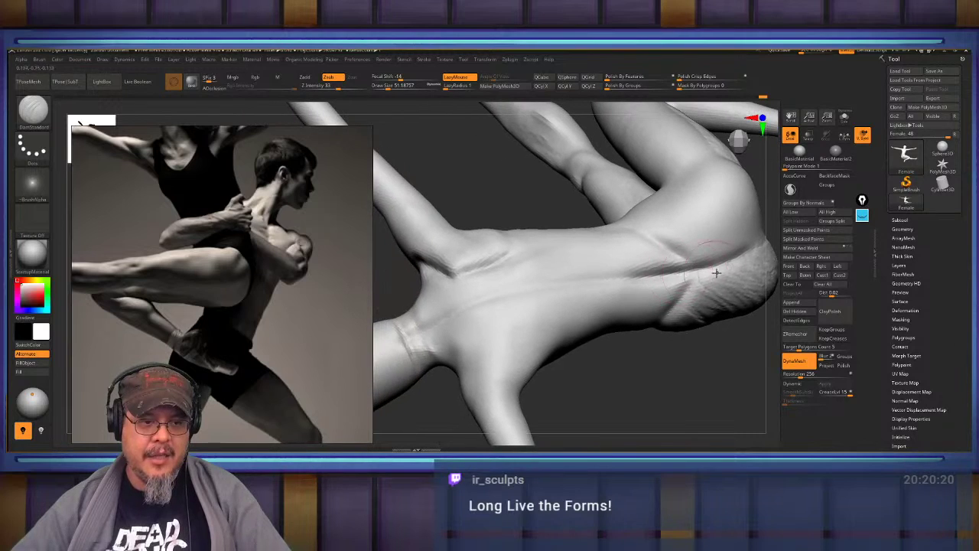
left_click_drag(553, 280, 435, 313)
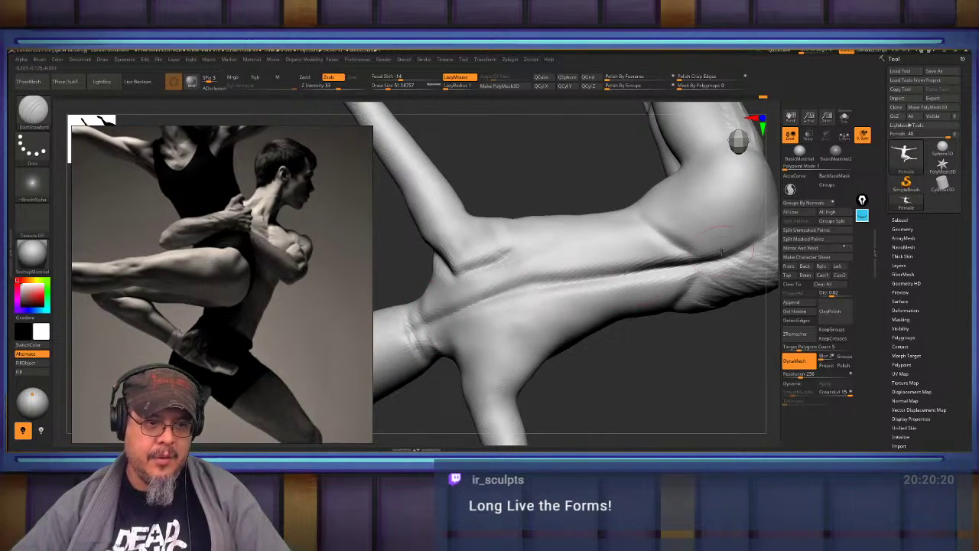
left_click_drag(540, 287, 468, 307)
left_click_drag(444, 320, 460, 304, "shift")
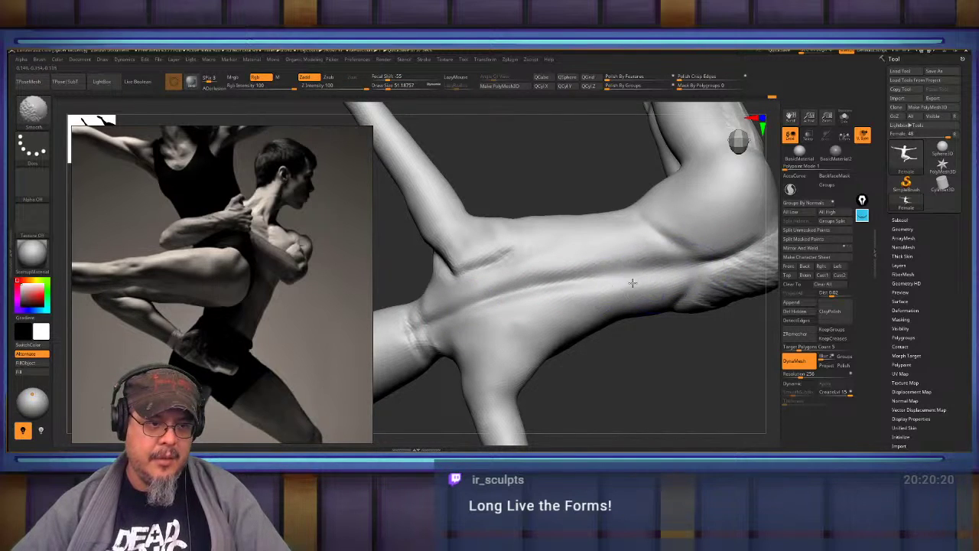
Refine and smooth the latissimus edge running from behind the armpit down to the waist.
mouse_move(633, 283)
right_mouse_down()
mouse_move(534, 271)
mouse_move(490, 310)
mouse_move(520, 321)
mouse_move(525, 284)
mouse_move(505, 265)
mouse_move(514, 281)
mouse_move(543, 270)
right_mouse_up()
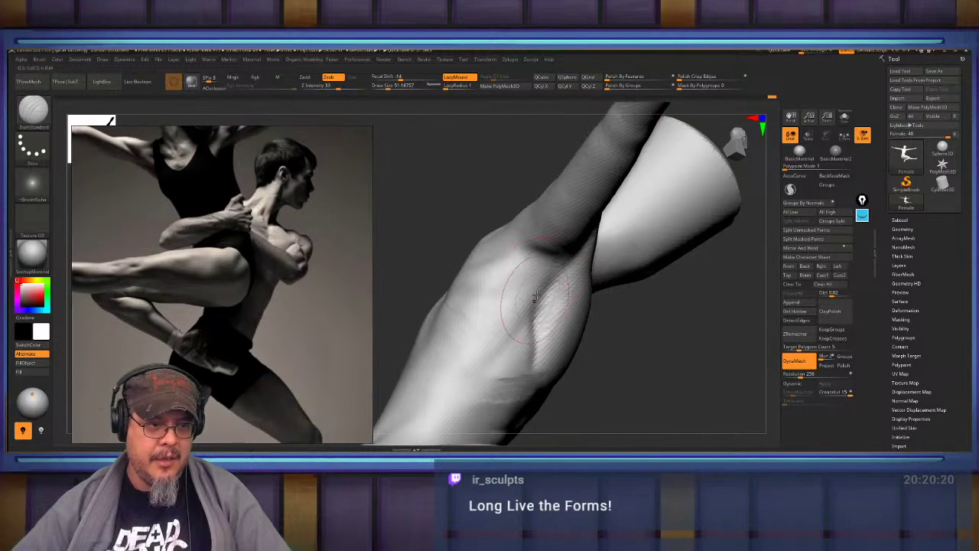
right_click_drag(480, 327, 583, 268)
key("shift")
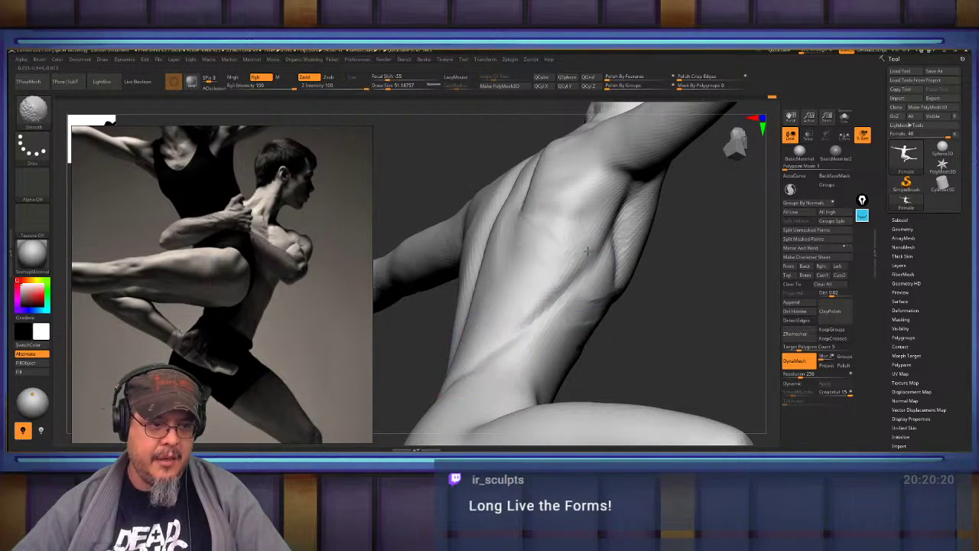
mouse_move(582, 326)
right_mouse_down()
mouse_move(525, 278)
mouse_move(486, 285)
mouse_move(557, 280)
mouse_move(502, 308)
mouse_move(507, 317)
mouse_move(527, 303)
mouse_move(535, 278)
mouse_move(504, 304)
mouse_move(481, 284)
mouse_move(498, 285)
right_mouse_up()
Adjust the shoulder mass around the base of the outstretched arm with the Move brush.
key("b")
key("c")
key("b")
key("b")
key("v")
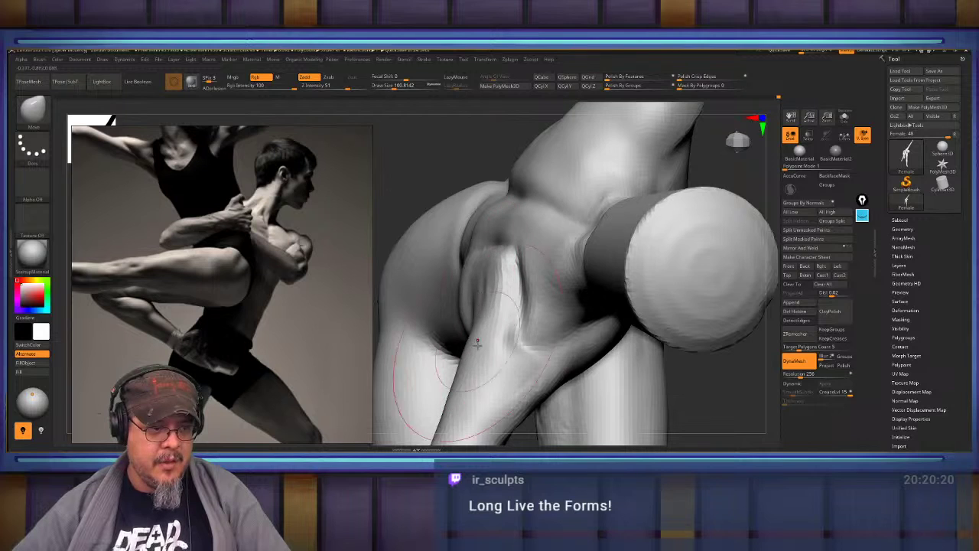
mouse_move(474, 355)
right_mouse_down()
mouse_move(463, 274)
mouse_move(605, 250)
right_mouse_up()
Carve the deltoid's boundary on the upper arm with DamStandard, checking the arm against the female dancer reference.
key("b")
key("d")
key("s")
right_click_drag(617, 335, 676, 355)
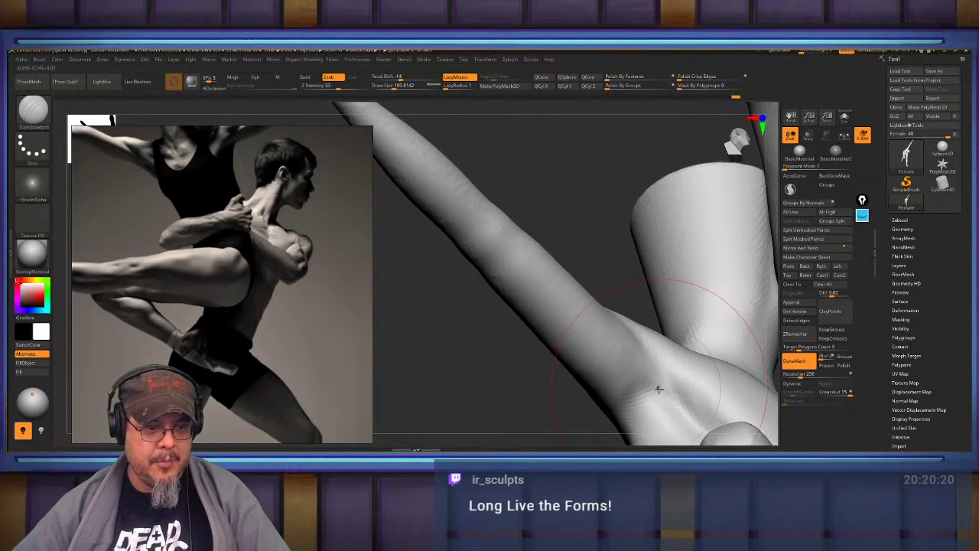
mouse_move(659, 389)
left_mouse_down()
mouse_move(499, 239)
mouse_move(608, 329)
left_mouse_up()
mouse_move(556, 274)
right_mouse_down()
mouse_move(565, 331)
mouse_move(587, 320)
right_mouse_up()
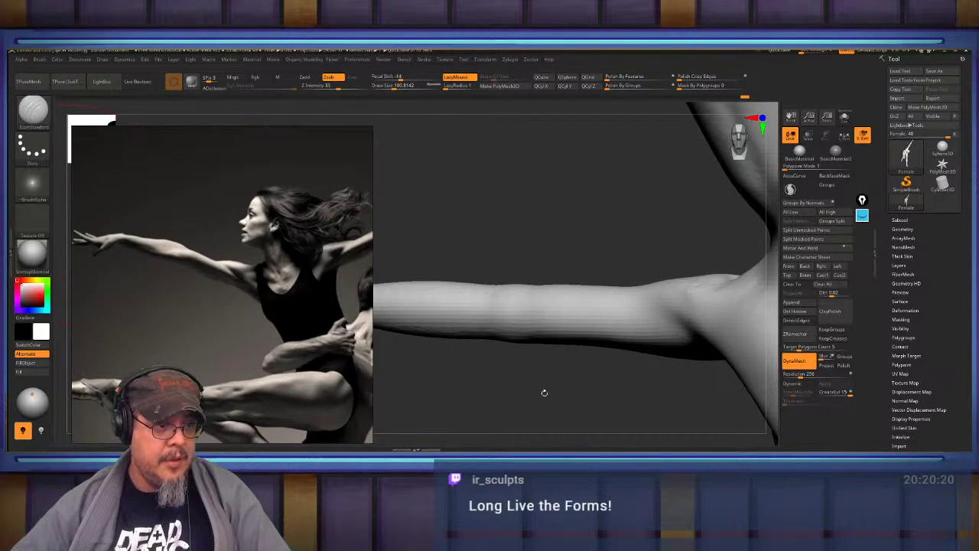
mouse_move(545, 393)
right_mouse_down()
mouse_move(582, 391)
mouse_move(510, 288)
mouse_move(531, 336)
mouse_move(523, 307)
mouse_move(739, 321)
right_mouse_up()
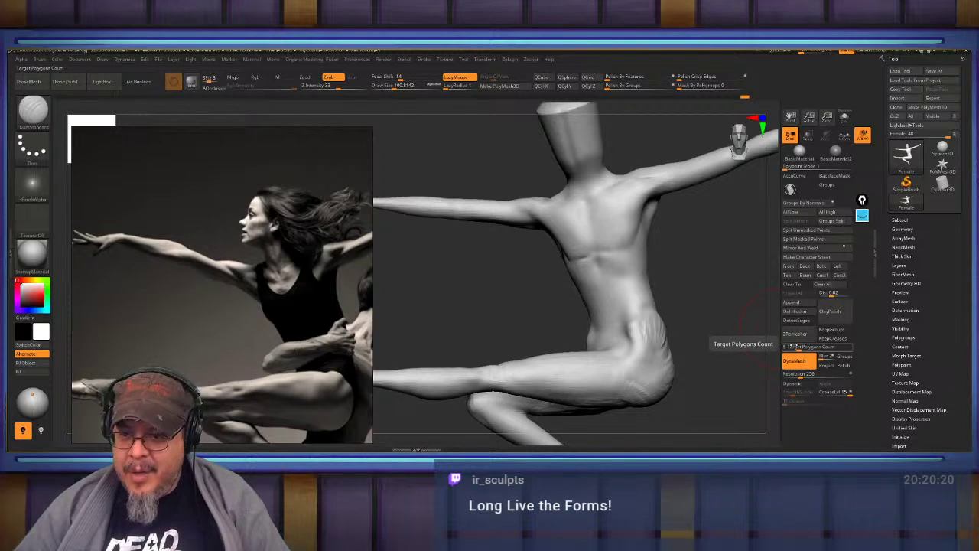
Shape the other outstretched arm's deltoid and upper arm with raised and carved strokes, smoothing between them.
left_click_drag(724, 323, 686, 326)
left_click_drag(619, 348, 696, 325, "alt")
mouse_move(545, 300)
left_mouse_down("shift")
mouse_move(570, 370)
mouse_move(625, 369)
left_mouse_up("shift")
left_click_drag(695, 307, 651, 352, "alt")
mouse_move(711, 359)
left_mouse_down()
mouse_move(688, 367)
mouse_move(692, 349)
mouse_move(674, 398)
left_mouse_up()
mouse_move(616, 329)
left_mouse_down("shift")
mouse_move(632, 282)
mouse_move(651, 295)
mouse_move(630, 298)
left_mouse_up("shift")
Cut the separation between the deltoid and upper arm muscles with DamStandard and soften the top of the shoulder.
key("b")
key("d")
key("s")
right_click_drag(630, 297, 576, 351)
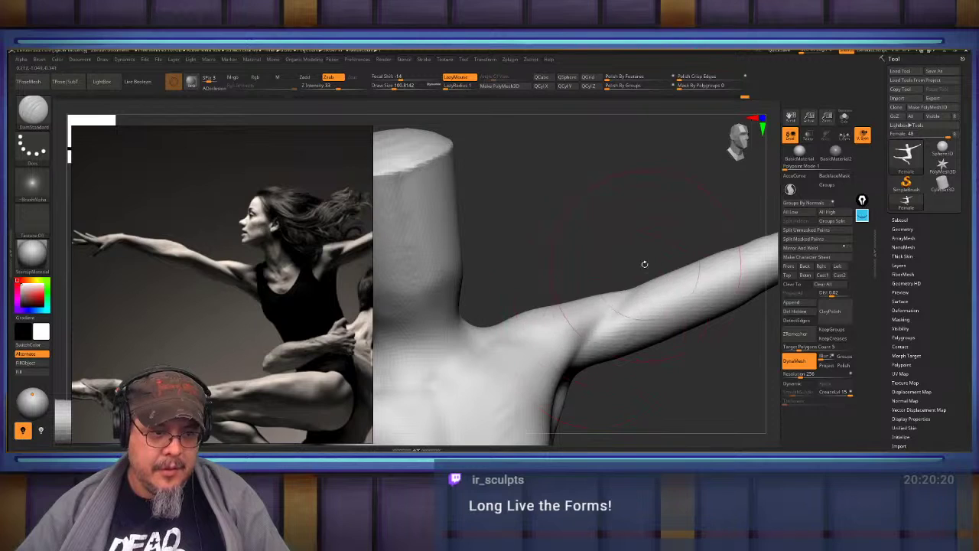
mouse_move(645, 264)
left_mouse_down()
mouse_move(666, 288)
mouse_move(676, 280)
mouse_move(603, 295)
left_mouse_up()
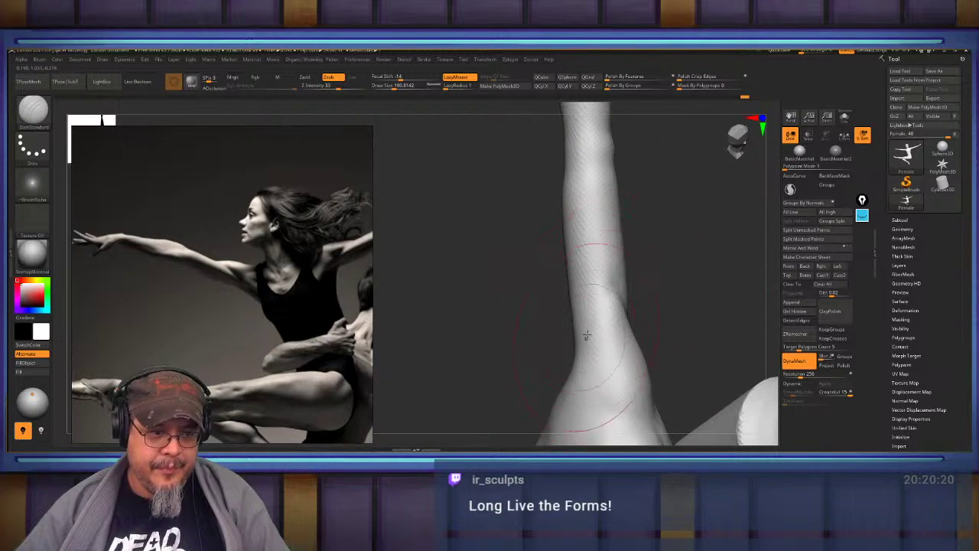
mouse_move(604, 375)
right_mouse_down()
mouse_move(650, 292)
mouse_move(604, 299)
right_mouse_up()
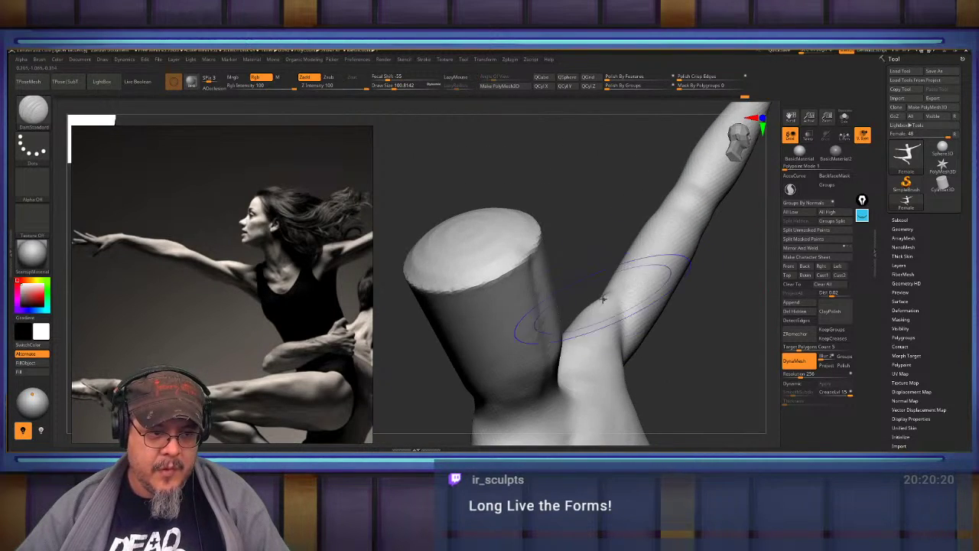
left_click_drag(641, 299, 582, 291)
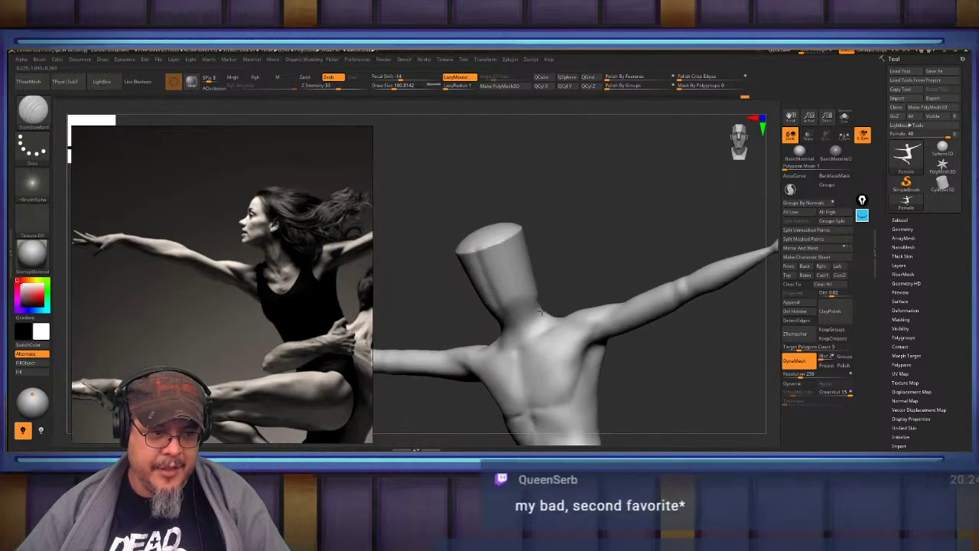
Carve the opposite deltoid's edges around the shoulder and down to its insertion, smoothing the transition into the arm.
mouse_move(581, 306)
left_mouse_down()
mouse_move(625, 291)
mouse_move(545, 341)
mouse_move(651, 308)
mouse_move(698, 339)
left_mouse_up()
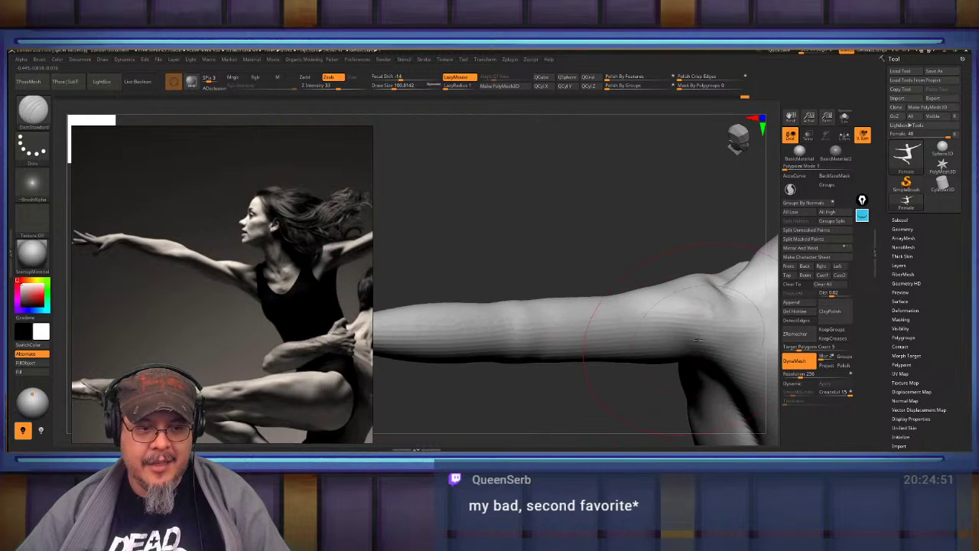
left_click_drag(624, 304, 619, 243)
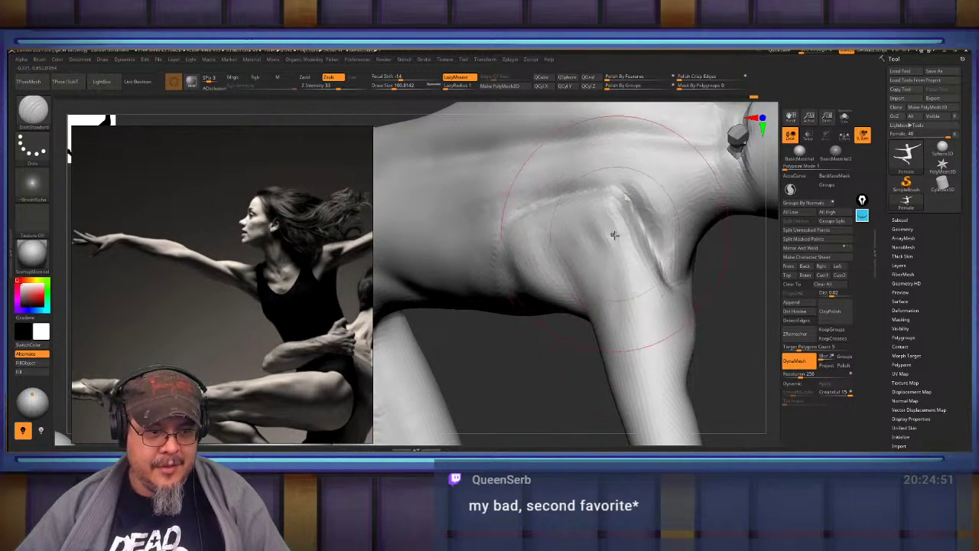
mouse_move(625, 345)
left_mouse_down()
mouse_move(647, 371)
mouse_move(659, 413)
left_mouse_up()
left_click_drag(593, 359, 632, 285)
key("shift")
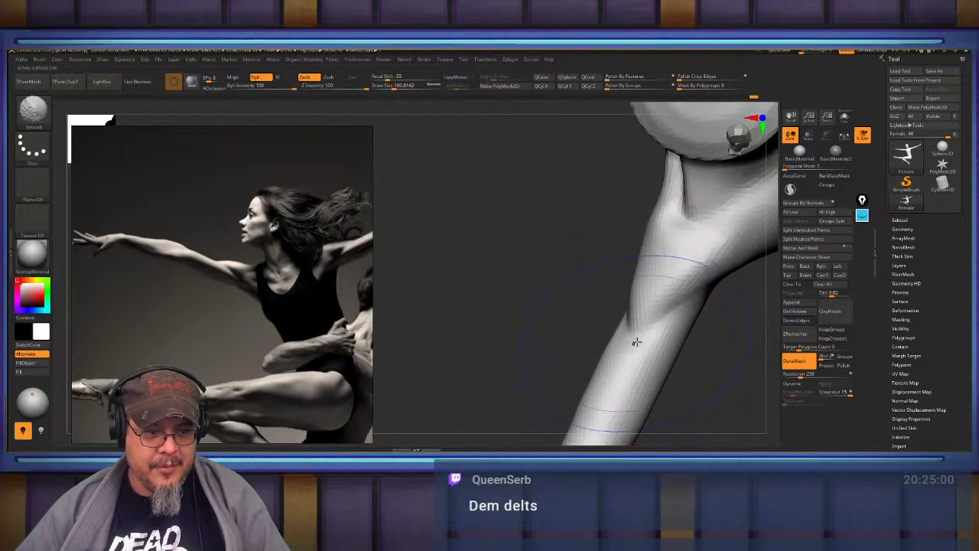
left_click_drag(622, 336, 591, 283)
mouse_move(591, 283)
right_mouse_down("ctrl")
mouse_move(656, 339)
mouse_move(587, 306)
mouse_move(602, 316)
mouse_move(597, 327)
mouse_move(641, 306)
mouse_move(579, 291)
mouse_move(688, 333)
right_mouse_up("ctrl")
mouse_move(689, 332)
right_mouse_down("alt")
mouse_move(619, 308)
mouse_move(689, 342)
right_mouse_up("alt")
Add volume along the upper arm between the elbow and deltoid with ClayBuildup and smooth it.
key("b")
key("c")
key("b")
key("s")
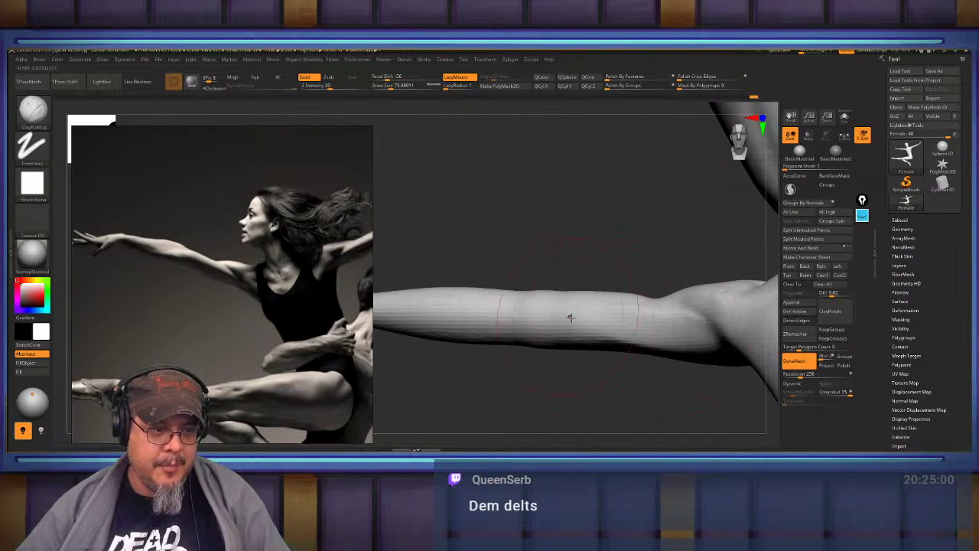
key("shift")
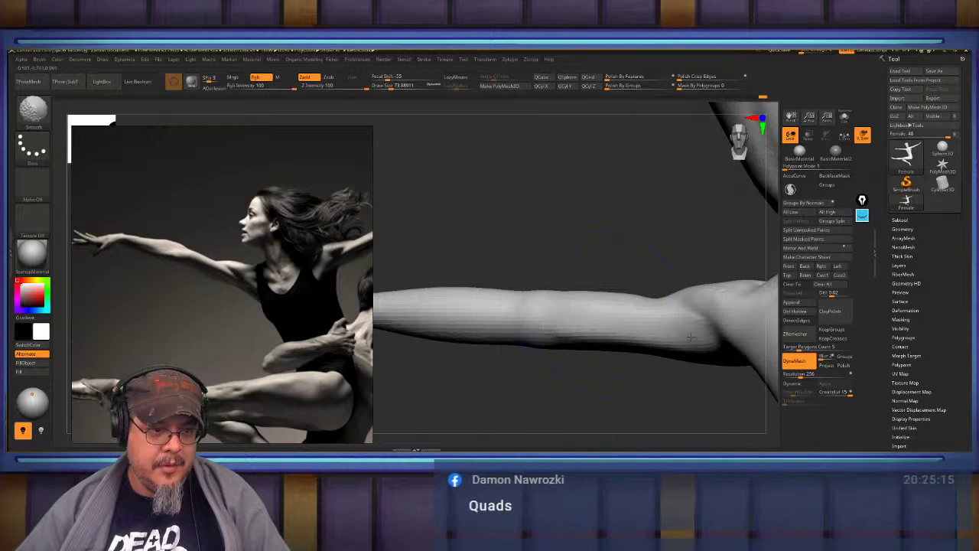
mouse_move(594, 314)
right_mouse_down("alt")
mouse_move(677, 320)
mouse_move(677, 310)
right_mouse_up("alt")
left_click_drag(664, 316, 653, 286)
Build up the triceps and rear deltoid along the back of the arm with a ClayBuildup brush of about size 54.
right_click_drag(653, 286, 665, 333, "ctrl")
left_click_drag(665, 332, 632, 297)
mouse_move(632, 297)
right_mouse_down()
mouse_move(638, 343)
mouse_move(628, 277)
right_mouse_up()
key("s")
left_click_drag(627, 277, 627, 281)
mouse_move(629, 286)
right_mouse_down()
mouse_move(649, 304)
mouse_move(638, 280)
mouse_move(645, 295)
right_mouse_up()
key("s")
left_click_drag(645, 296, 641, 295)
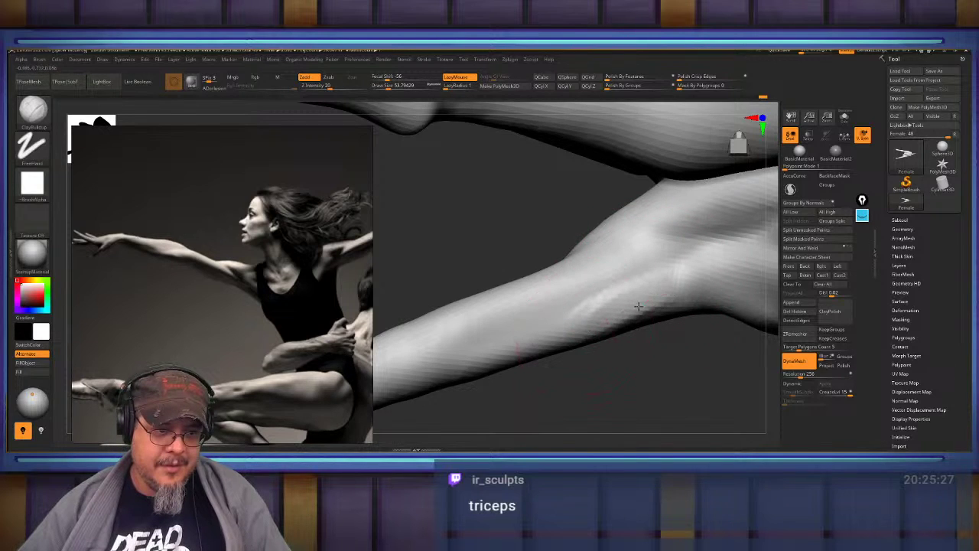
mouse_move(638, 306)
right_mouse_down()
mouse_move(633, 280)
mouse_move(569, 314)
mouse_move(569, 299)
mouse_move(674, 286)
right_mouse_up()
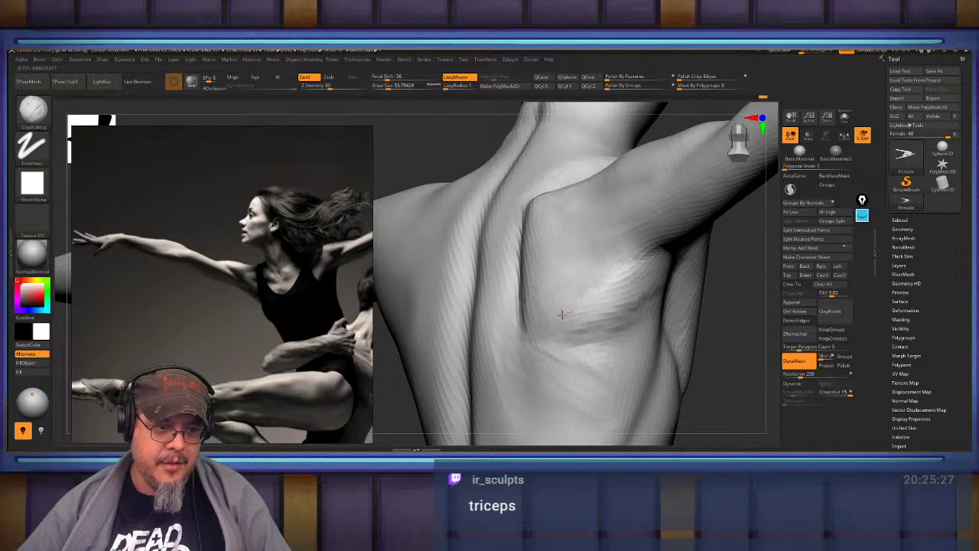
Build the muscles from the shoulder blade's lower edge to the rear armpit with ClayBuildup, reducing the brush to about size 25.
right_click_drag(561, 314, 564, 291)
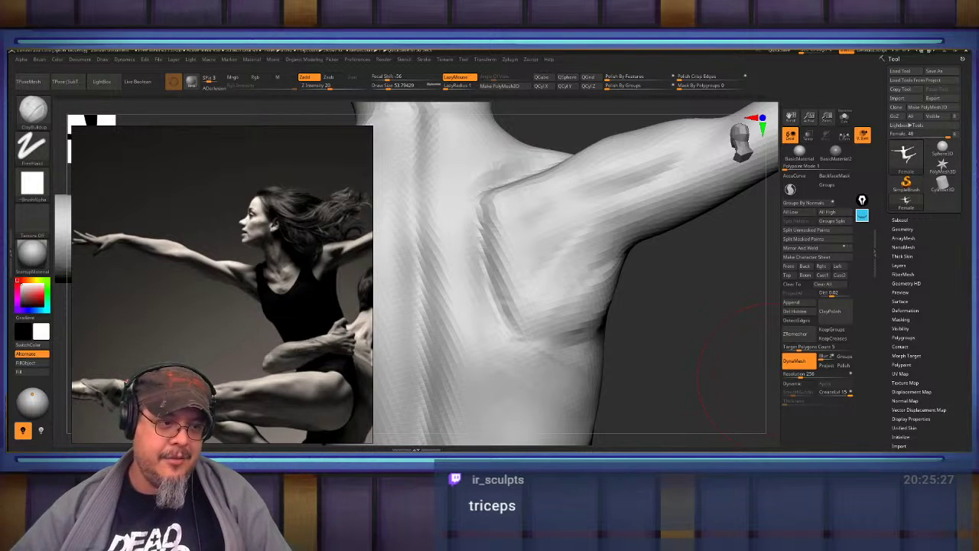
left_click_drag(624, 345, 538, 345)
left_click_drag(649, 296, 618, 300)
right_click_drag(654, 287, 581, 302)
key("s")
left_click_drag(543, 318, 528, 317)
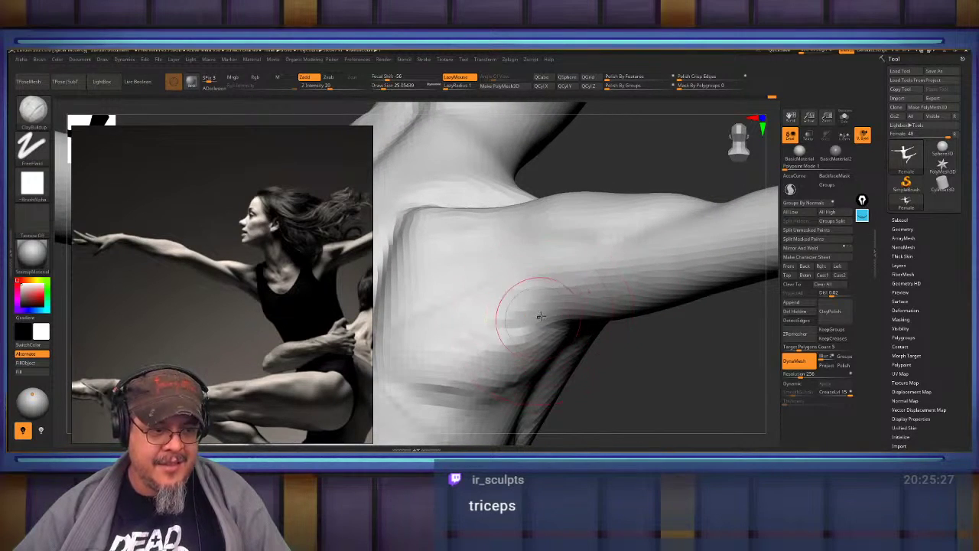
Adjust the upper arm's contour near the armpit and shoulder with a Move brush of about size 71.
right_click_drag(680, 251, 667, 202)
mouse_move(540, 324)
right_mouse_down("ctrl")
mouse_move(542, 285)
mouse_move(608, 243)
mouse_move(618, 268)
mouse_move(601, 323)
right_mouse_up("ctrl")
key("b")
key("m")
key("v")
key("s")
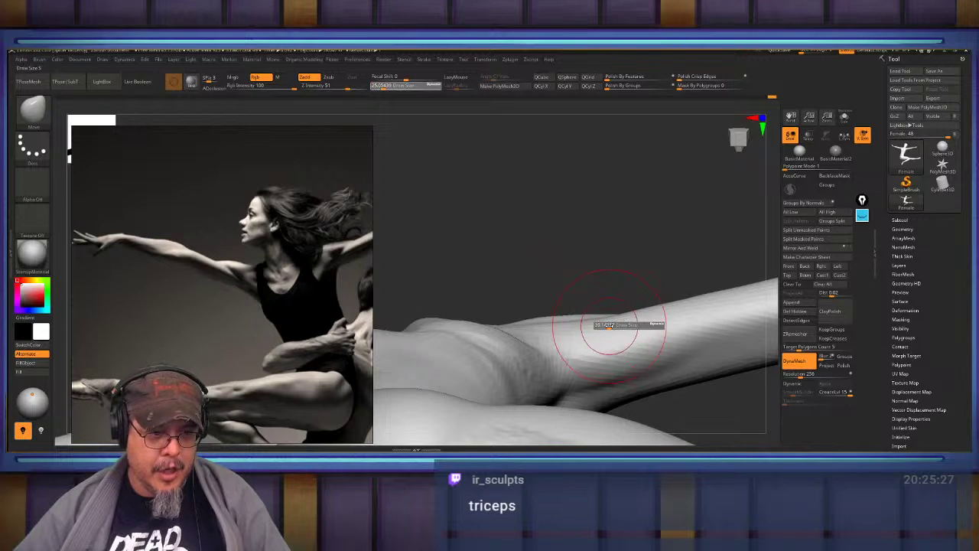
left_click_drag(613, 327, 615, 327)
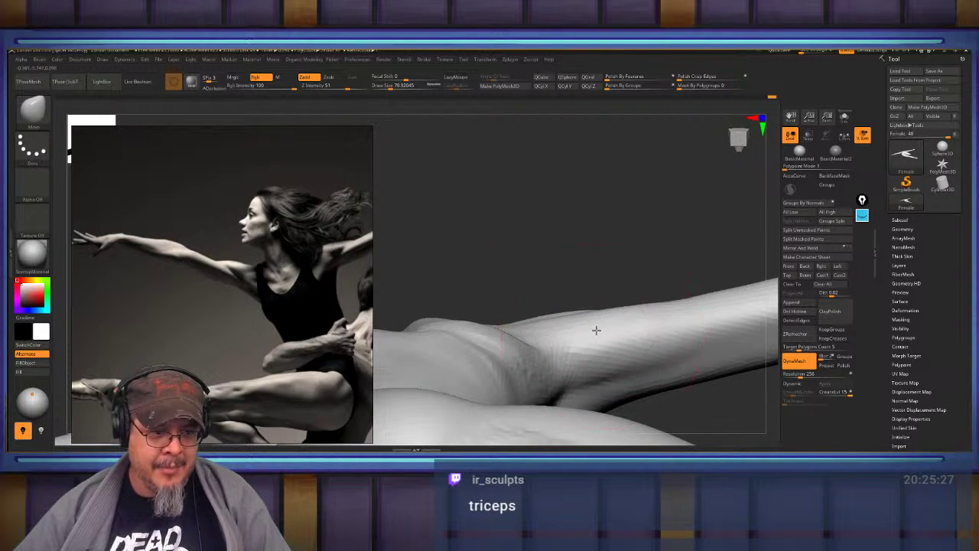
mouse_move(599, 326)
right_mouse_down()
mouse_move(660, 319)
mouse_move(623, 312)
mouse_move(627, 366)
right_mouse_up()
mouse_move(628, 314)
right_mouse_down()
mouse_move(638, 306)
mouse_move(546, 339)
mouse_move(556, 346)
mouse_move(564, 334)
mouse_move(578, 354)
mouse_move(597, 262)
mouse_move(602, 323)
mouse_move(591, 305)
mouse_move(618, 317)
mouse_move(632, 295)
right_mouse_up()
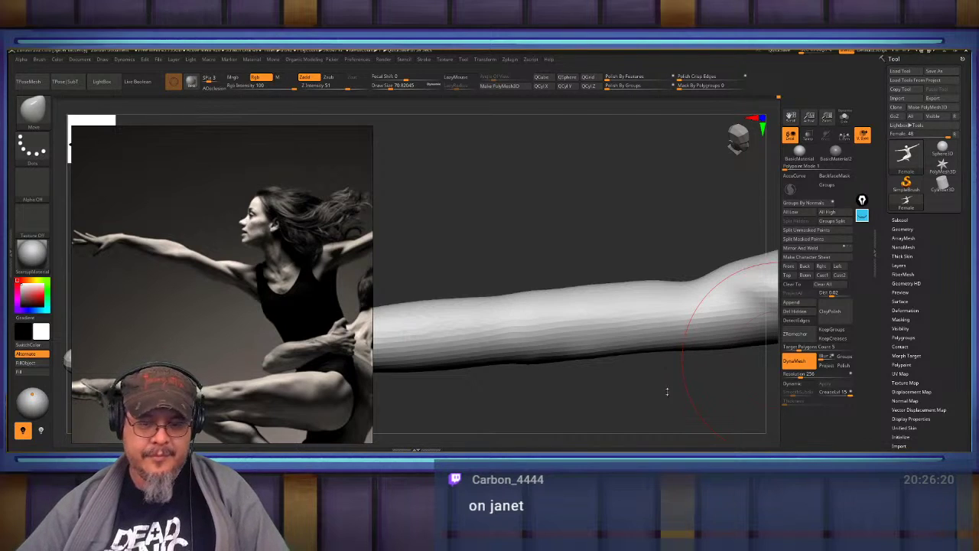
mouse_move(669, 391)
right_mouse_down()
mouse_move(664, 329)
mouse_move(677, 340)
mouse_move(597, 326)
mouse_move(673, 406)
right_mouse_up()
Adjust the contour of the neck between the shoulders and the head block with a Move brush of about size 71.
mouse_move(644, 310)
right_mouse_down()
mouse_move(703, 277)
mouse_move(681, 336)
mouse_move(656, 321)
mouse_move(592, 351)
mouse_move(597, 399)
mouse_move(629, 343)
right_mouse_up()
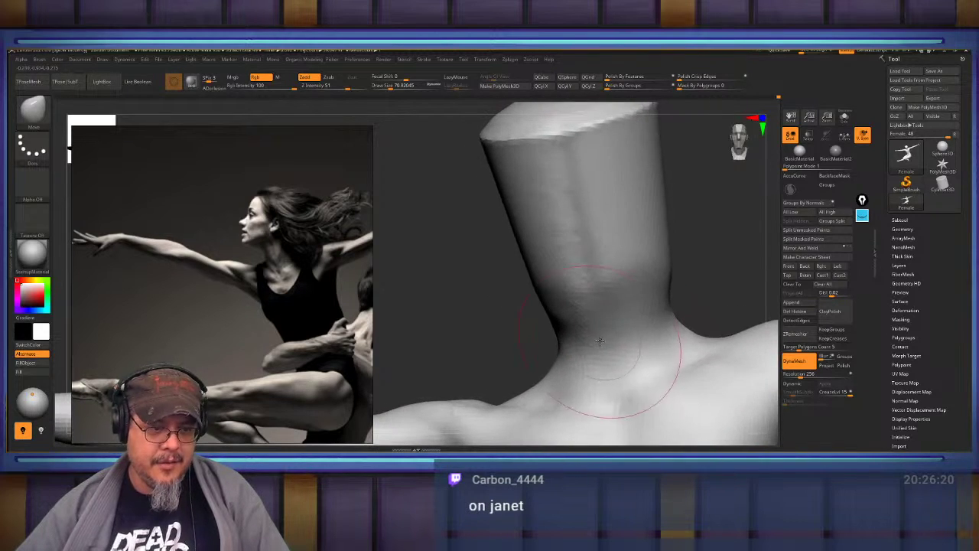
left_click_drag(687, 316, 668, 326)
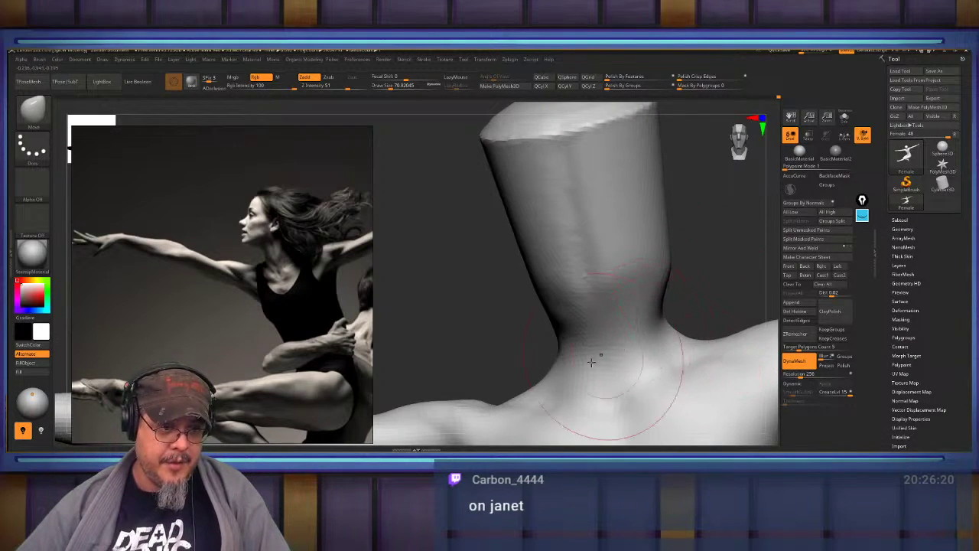
mouse_move(563, 342)
left_mouse_down()
mouse_move(583, 349)
mouse_move(590, 331)
mouse_move(579, 270)
left_mouse_up()
Round off the flat top and edges of the head block with a Smooth brush enlarged to about size 154.
right_click_drag(570, 153, 572, 271, "alt")
mouse_move(589, 251)
left_mouse_down("shift")
mouse_move(568, 252)
mouse_move(570, 217)
mouse_move(649, 227)
left_mouse_up("shift")
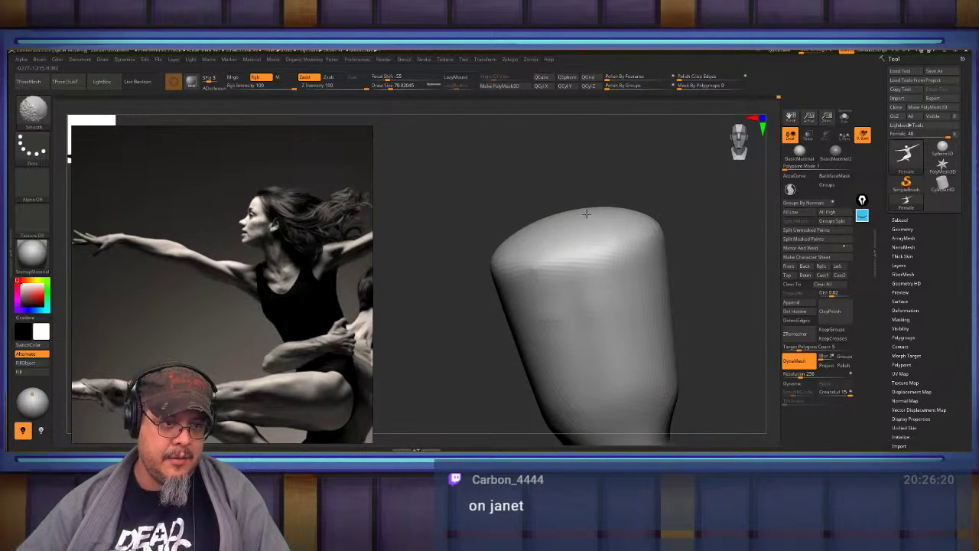
mouse_move(585, 258)
right_mouse_down("ctrl")
mouse_move(667, 235)
mouse_move(681, 266)
mouse_move(688, 246)
right_mouse_up("ctrl")
key("s")
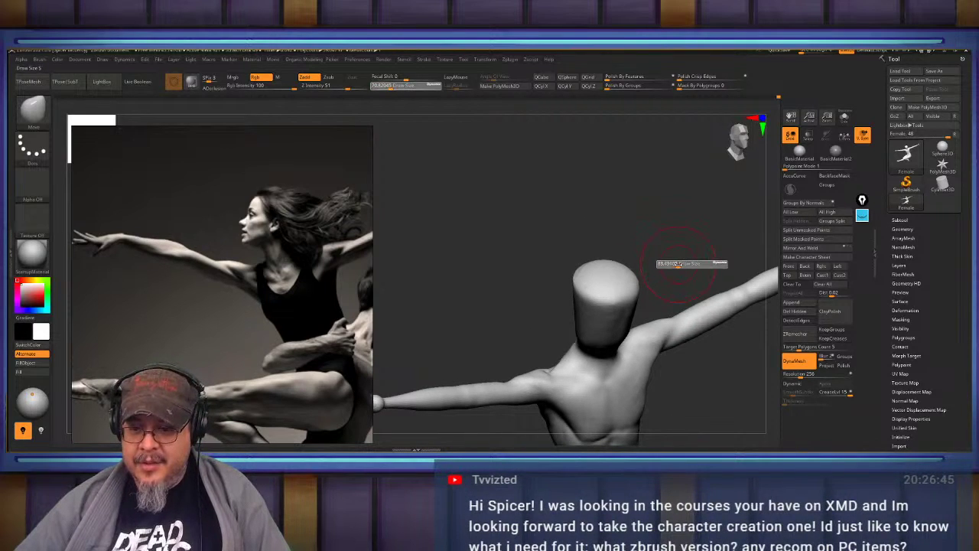
left_click(678, 263)
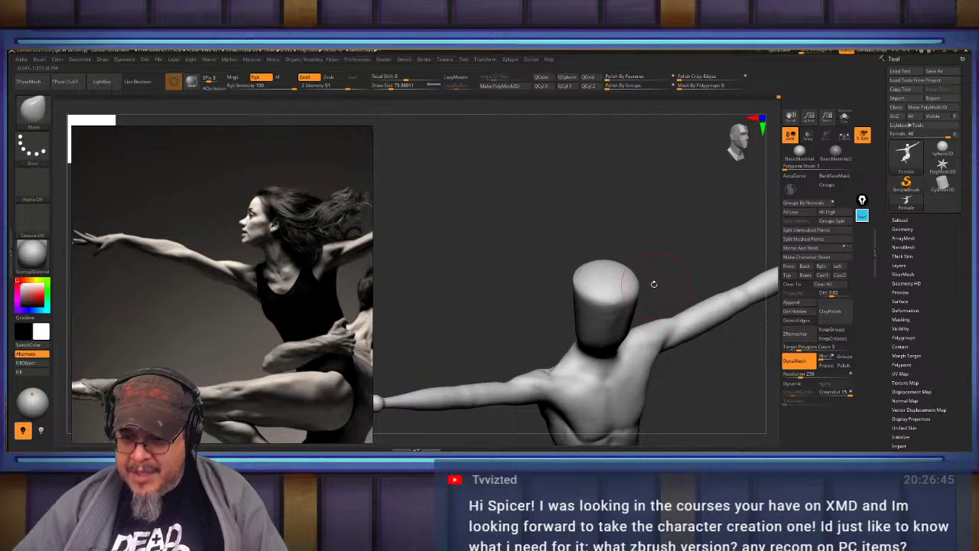
left_click_drag(607, 283, 597, 297, "shift")
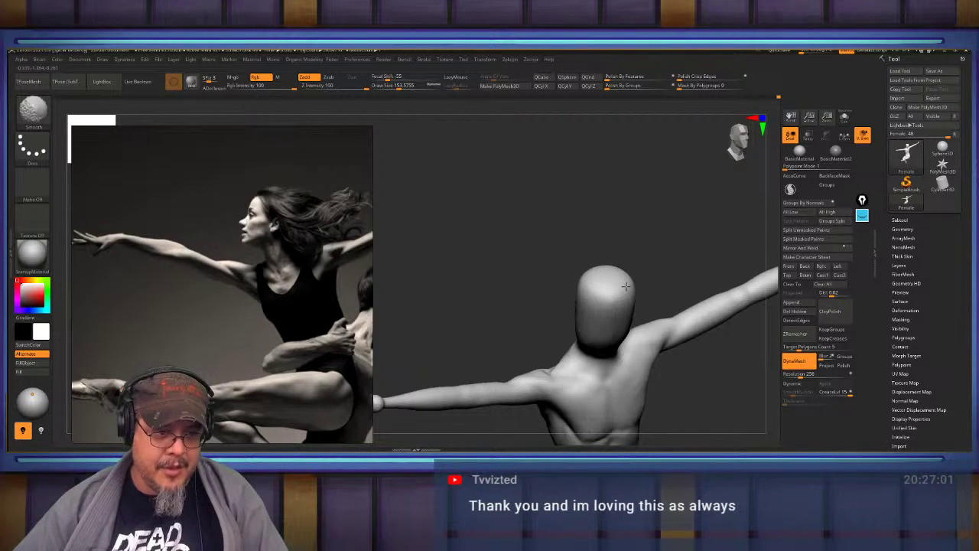
left_click_drag(693, 279, 682, 249)
left_click_drag(662, 368, 654, 309, "shift")
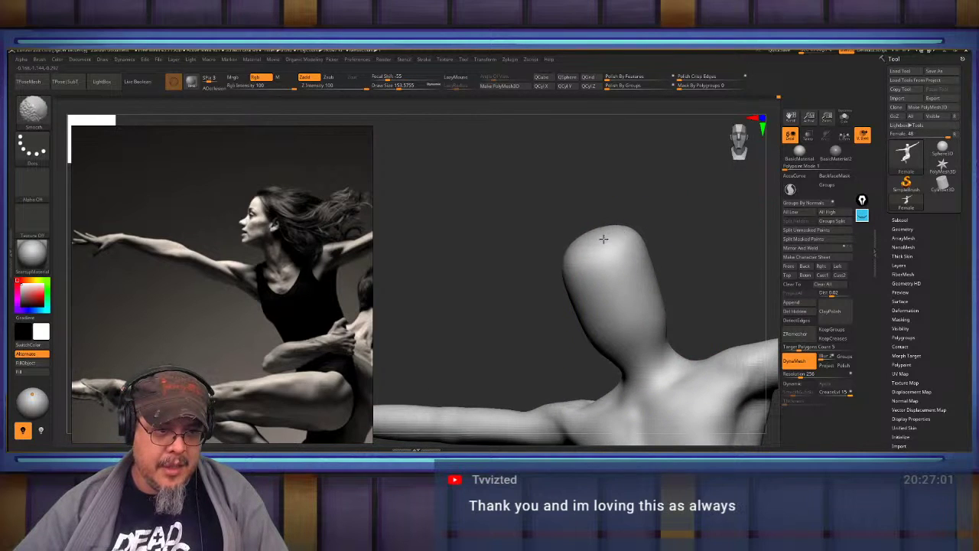
Reshape the contour of the upper arm below the deltoid with a Move brush of about size 54 and smooth it.
mouse_move(639, 268)
right_mouse_down()
mouse_move(587, 278)
mouse_move(651, 268)
right_mouse_up()
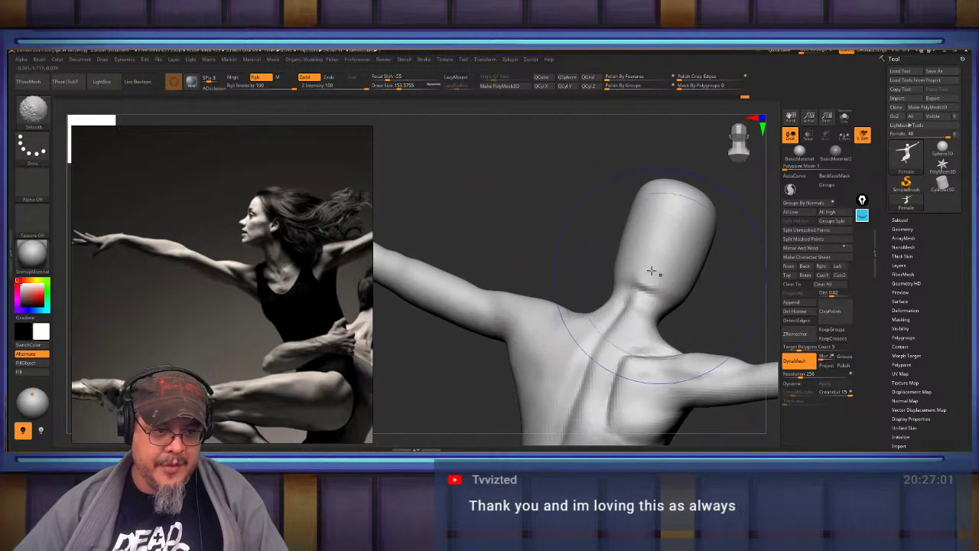
mouse_move(722, 276)
right_mouse_down()
mouse_move(678, 301)
mouse_move(672, 327)
mouse_move(688, 322)
mouse_move(564, 291)
mouse_move(584, 301)
right_mouse_up()
key("b")
key("c")
key("b")
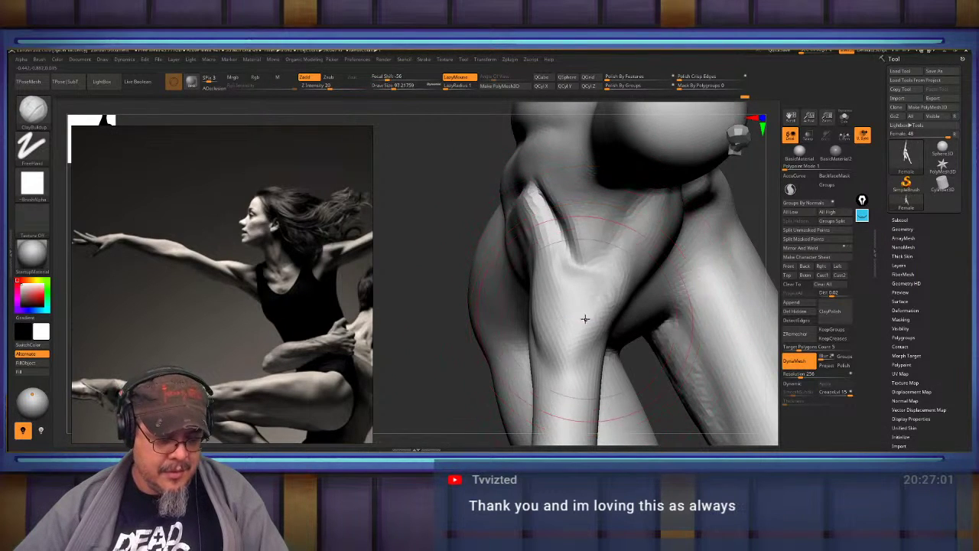
key("b")
key("m")
key("v")
mouse_move(569, 361)
left_mouse_down()
mouse_move(584, 358)
mouse_move(541, 294)
mouse_move(546, 330)
left_mouse_up()
key("s")
mouse_move(564, 283)
right_mouse_down("alt")
mouse_move(585, 239)
mouse_move(558, 297)
right_mouse_up("alt")
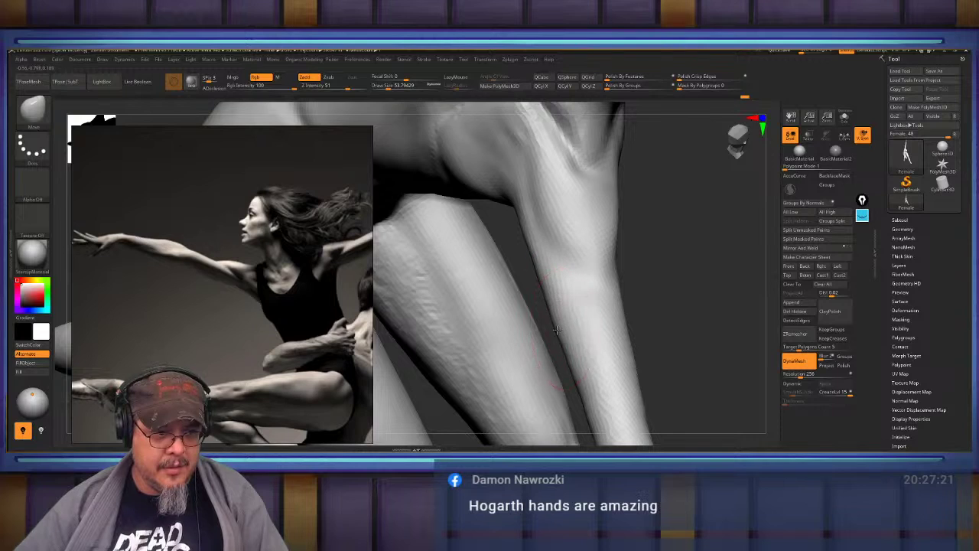
left_click_drag(544, 291, 535, 285)
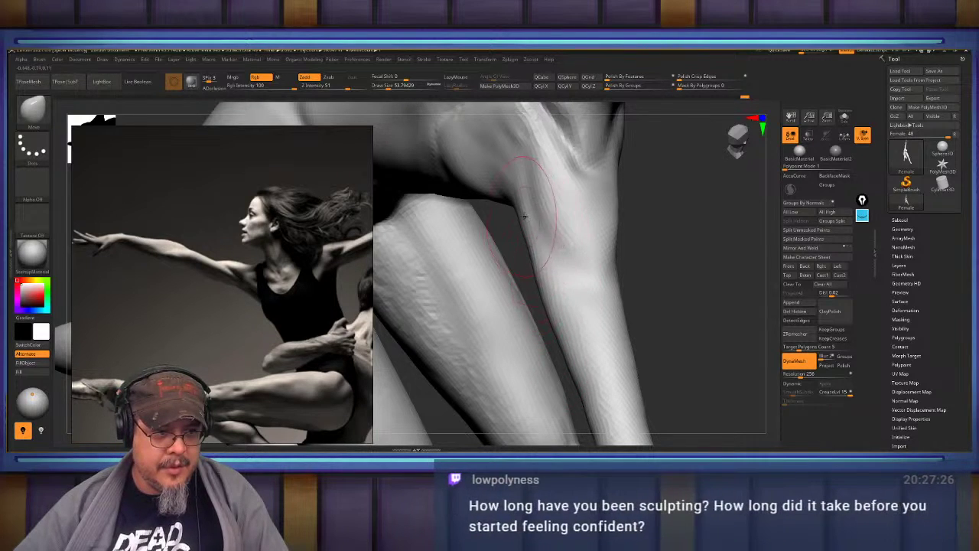
left_click_drag(527, 229, 538, 301, "shift")
Carve muscle separations under the armpit and along the underside of the arm with a DamStandard brush of about size 54.
mouse_move(561, 326)
right_mouse_down()
mouse_move(577, 255)
mouse_move(604, 266)
mouse_move(556, 290)
right_mouse_up()
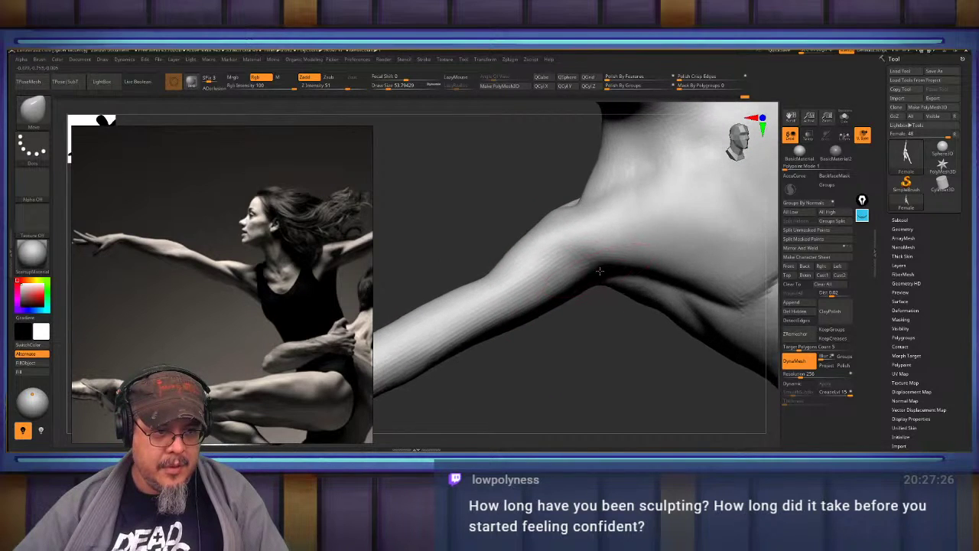
key("b")
key("d")
key("s")
mouse_move(590, 262)
left_mouse_down()
mouse_move(493, 280)
mouse_move(601, 258)
mouse_move(585, 253)
left_mouse_up()
mouse_move(570, 264)
right_mouse_down()
mouse_move(593, 254)
mouse_move(517, 293)
right_mouse_up()
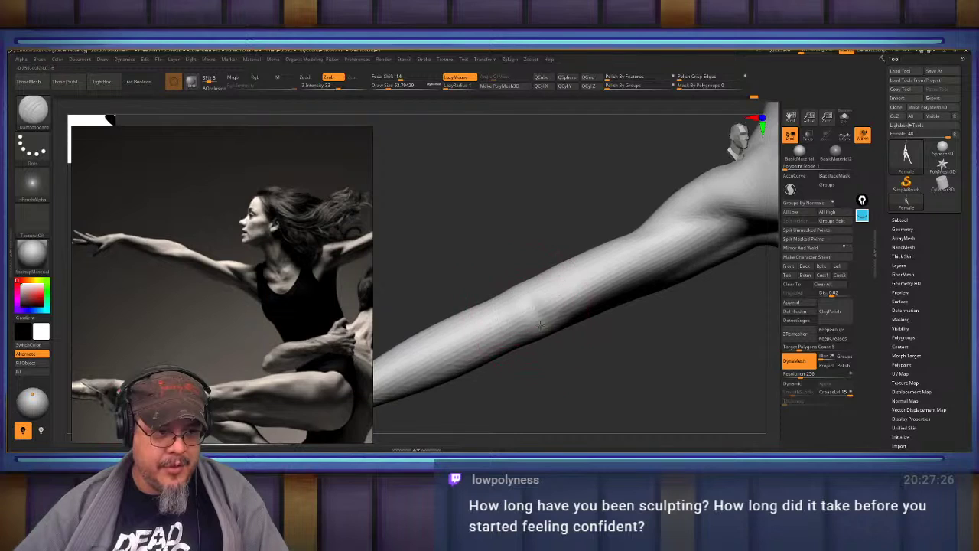
mouse_move(540, 325)
left_mouse_down()
mouse_move(523, 292)
mouse_move(528, 318)
mouse_move(626, 290)
left_mouse_up()
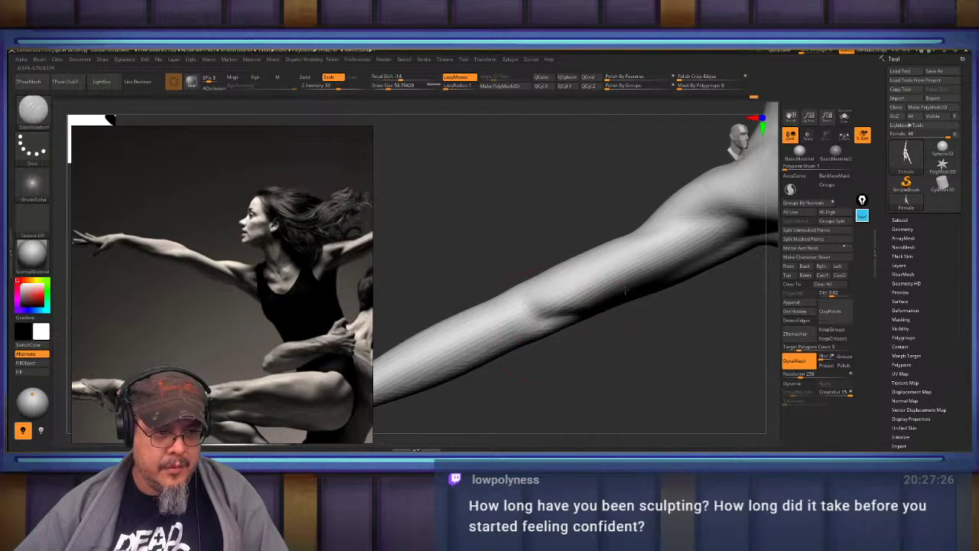
right_click_drag(625, 289, 576, 285)
mouse_move(575, 262)
left_mouse_down()
mouse_move(609, 251)
mouse_move(550, 280)
mouse_move(562, 303)
mouse_move(552, 316)
left_mouse_up()
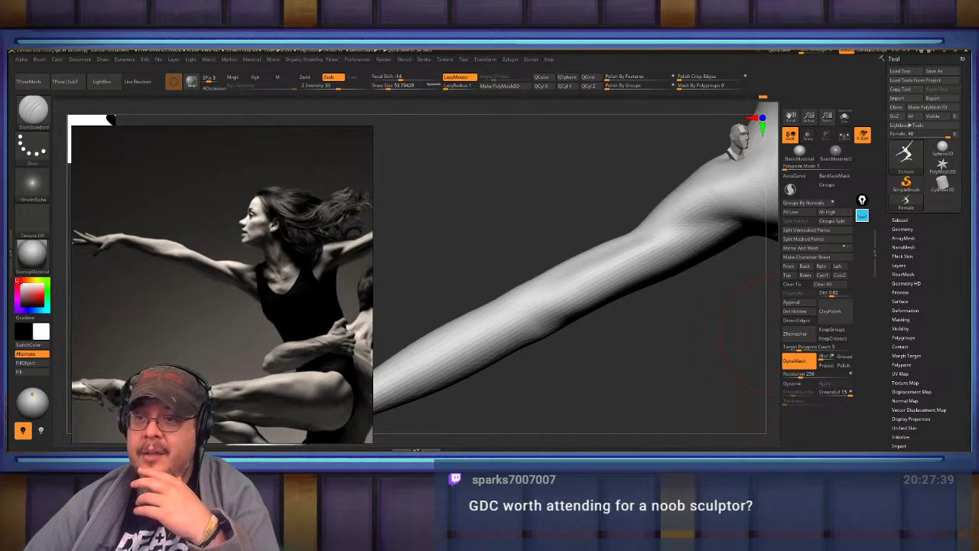
Switch to the browser and review the mentorship and on-demand courses on the XMD Academy home page, selecting its address for sharing.
key("alt+Tab")
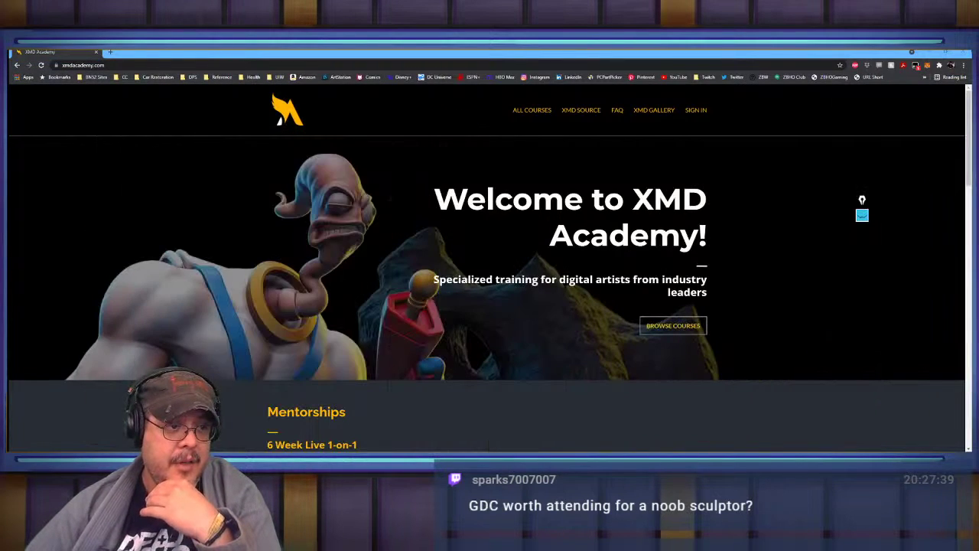
scroll(635, 260, "down", 3)
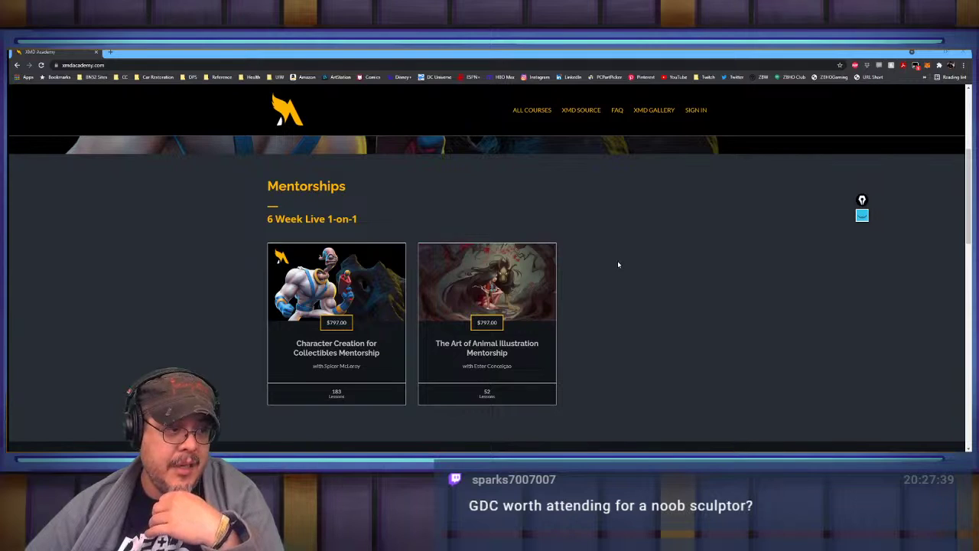
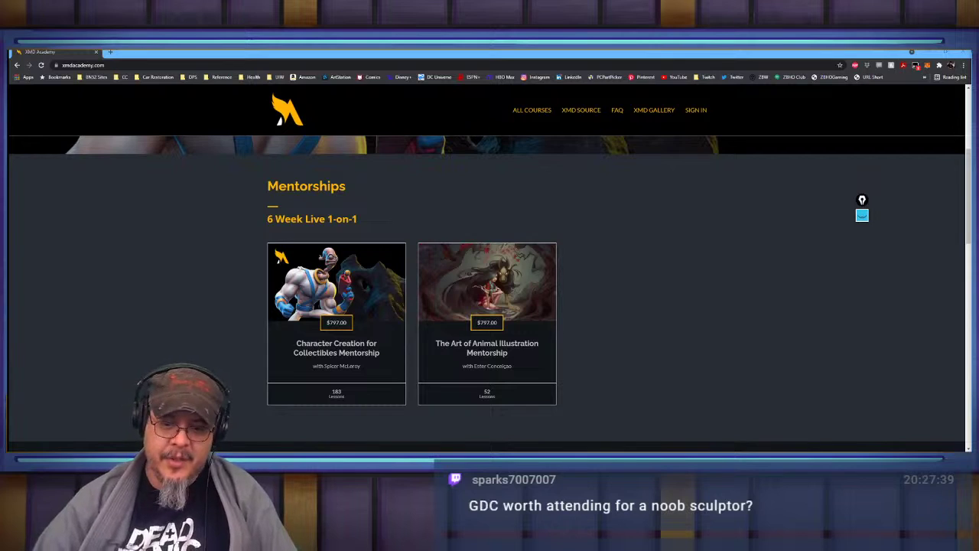
key("ctrl+l")
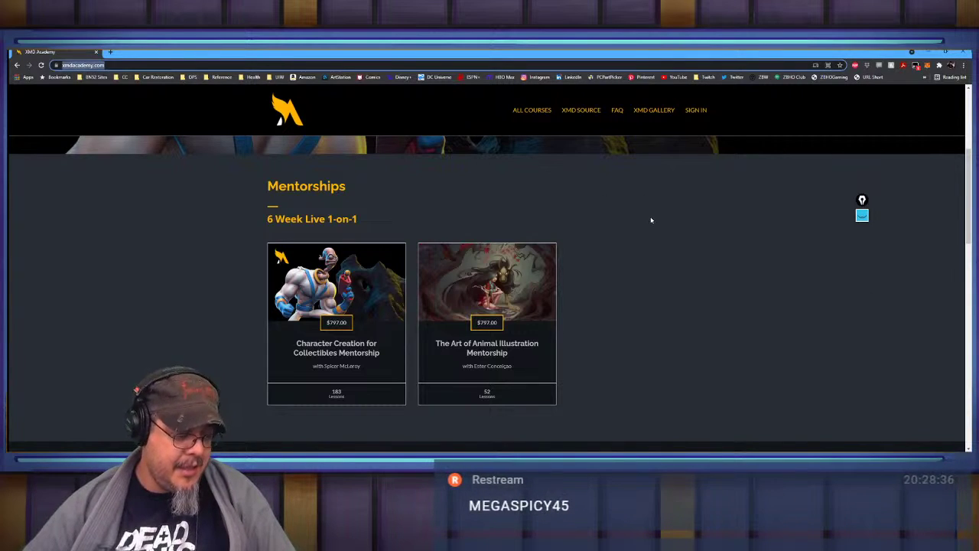
key("alt+Tab")
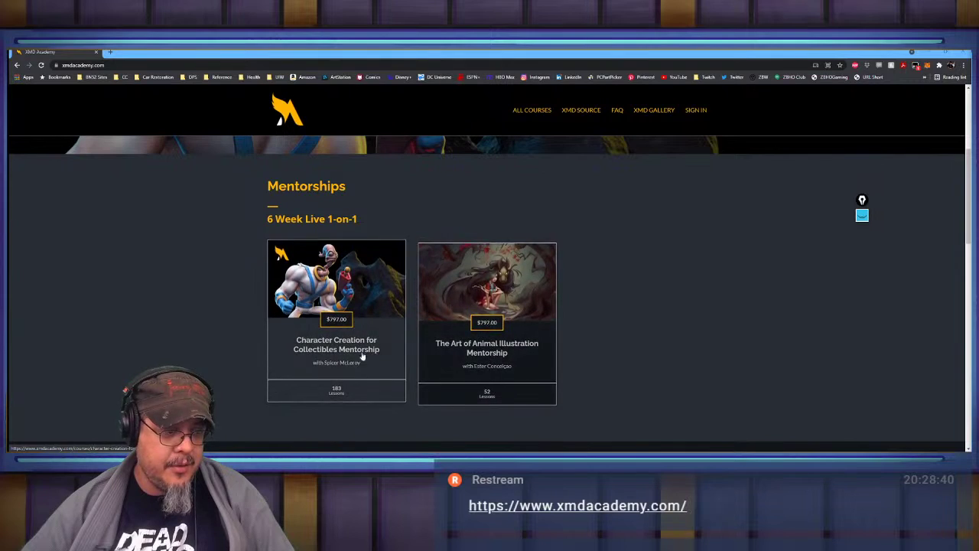
scroll(373, 348, "down", 5)
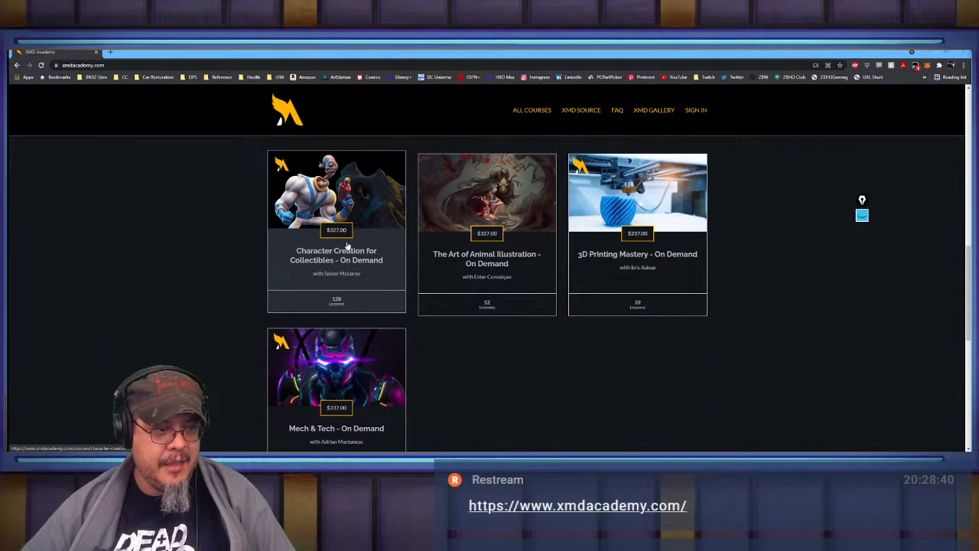
scroll(347, 245, "up", 5)
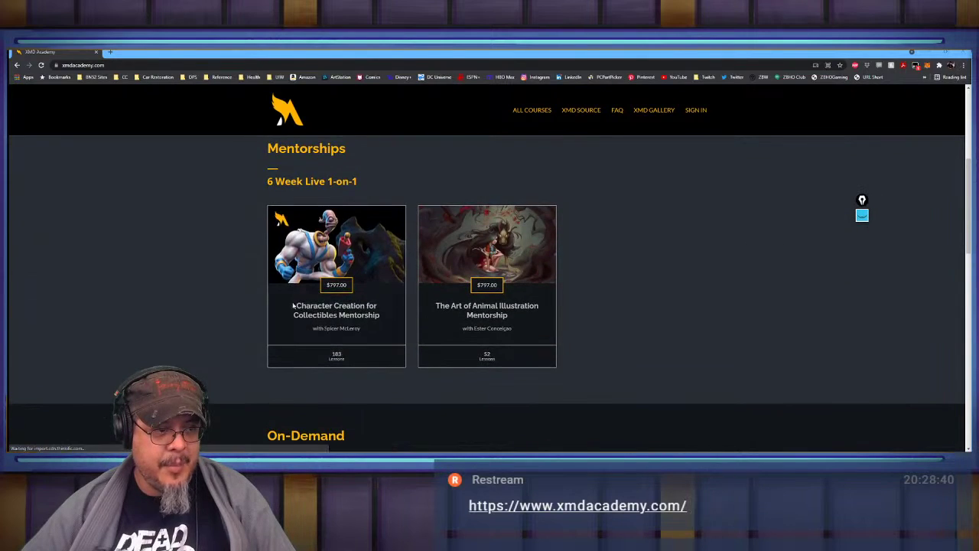
Open the account's own ArtStation profile in a new tab, show its store of anatomy products and select the page address.
left_click(111, 52)
left_click(341, 77)
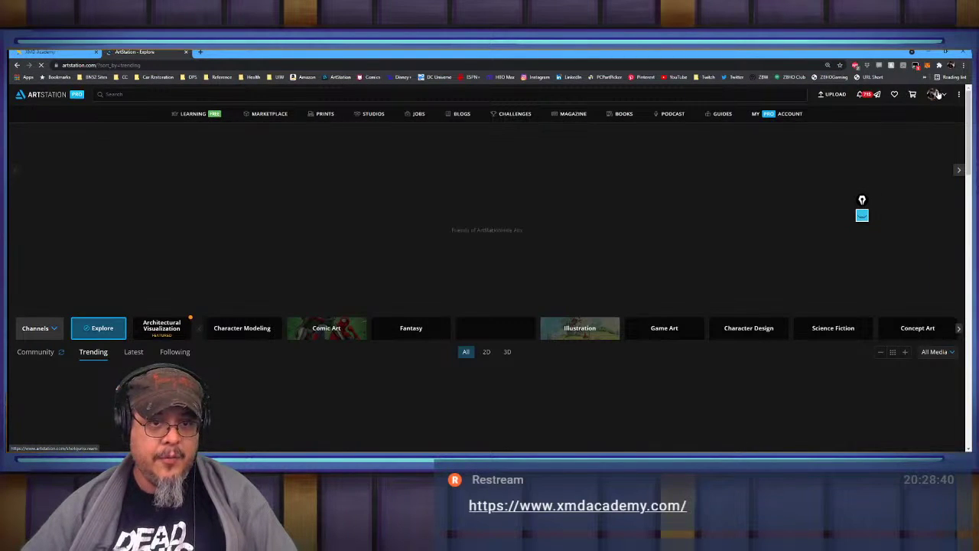
mouse_move(939, 93)
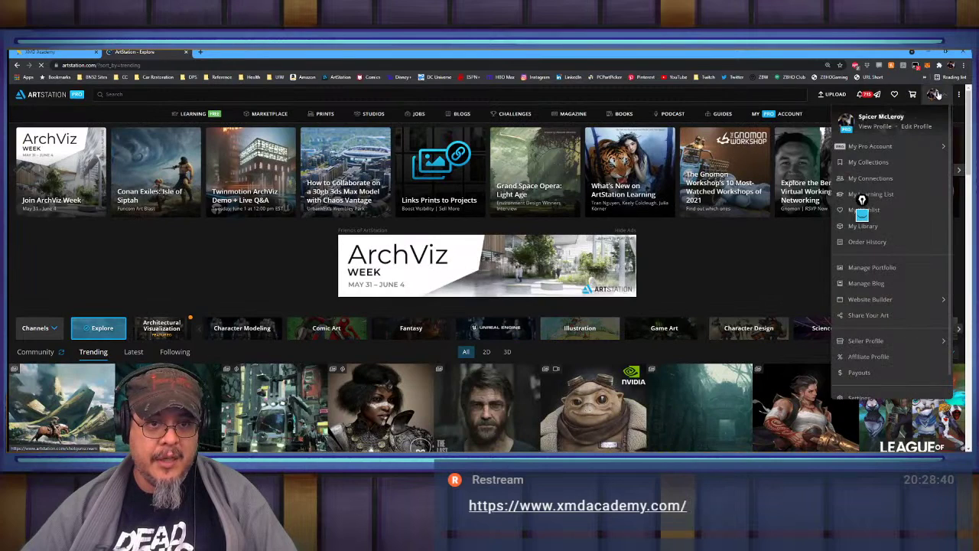
left_click(875, 127)
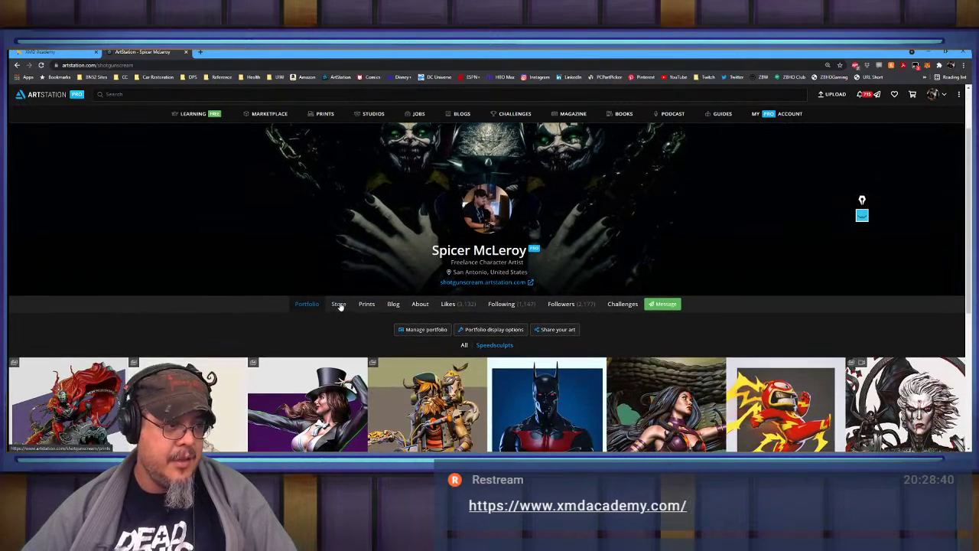
left_click(337, 304)
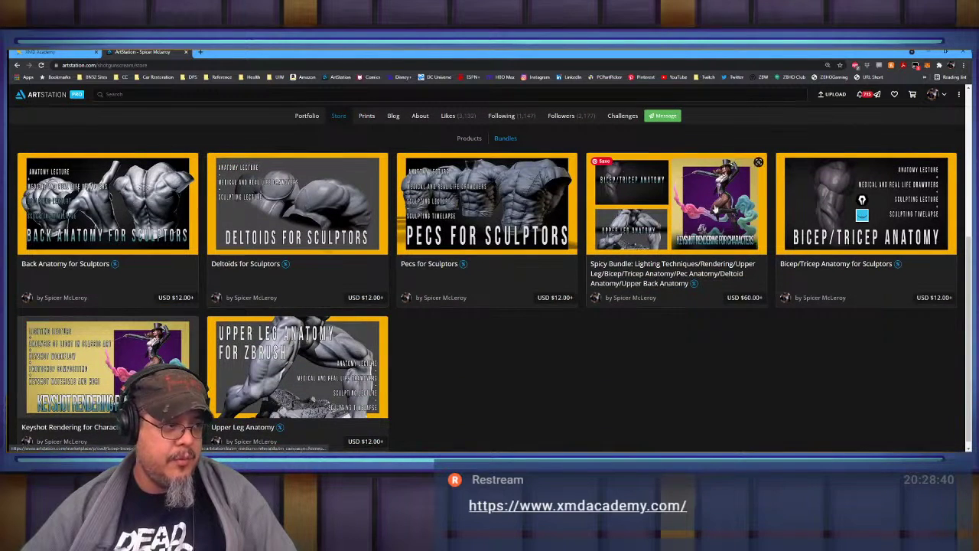
key("ctrl+l")
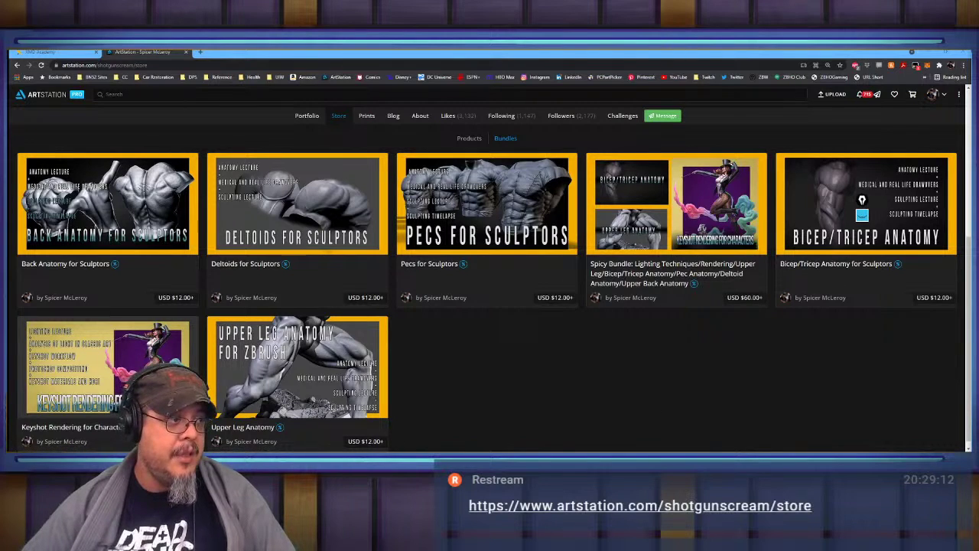
Return to ZBrush, select the ClayBuildup brush at the neck and bring the ballet reference photo back beside the figure.
left_click(933, 52)
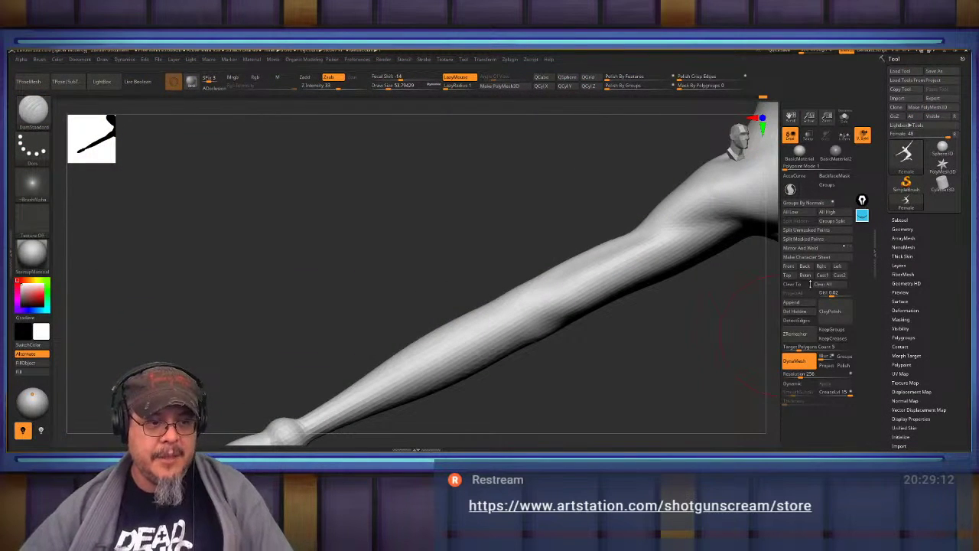
mouse_move(574, 409)
left_mouse_down()
mouse_move(547, 386)
mouse_move(446, 343)
mouse_move(479, 349)
mouse_move(448, 365)
mouse_move(500, 317)
mouse_move(485, 378)
mouse_move(448, 360)
mouse_move(573, 372)
mouse_move(525, 349)
mouse_move(533, 347)
mouse_move(512, 356)
mouse_move(579, 308)
mouse_move(571, 330)
left_mouse_up()
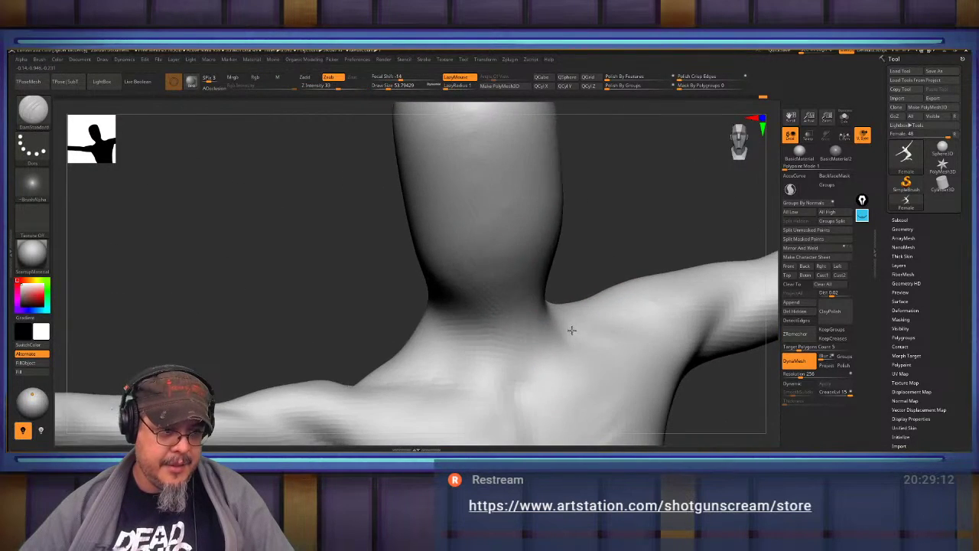
key("b")
mouse_move(571, 330)
right_mouse_down()
mouse_move(553, 312)
mouse_move(616, 322)
right_mouse_up()
key("c")
key("b")
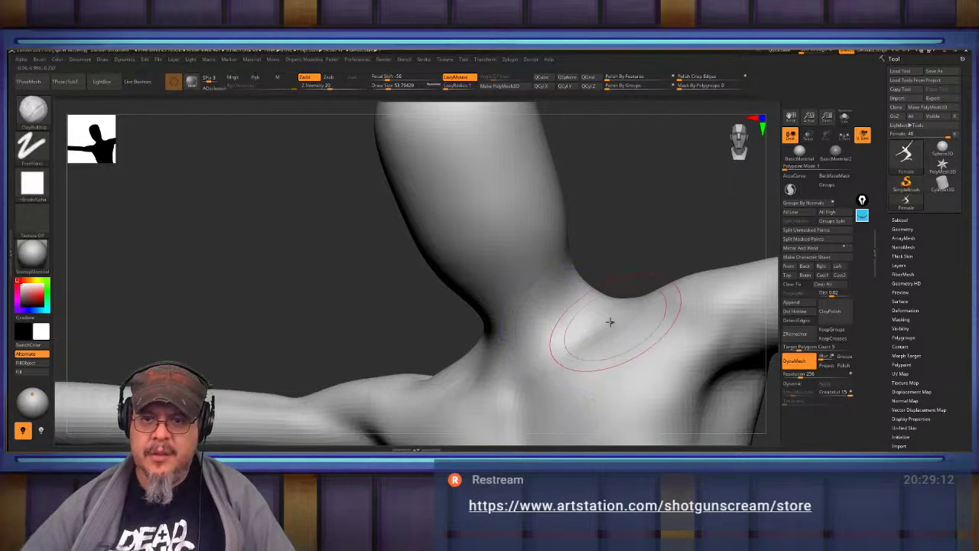
right_click_drag(978, 306, 186, 283)
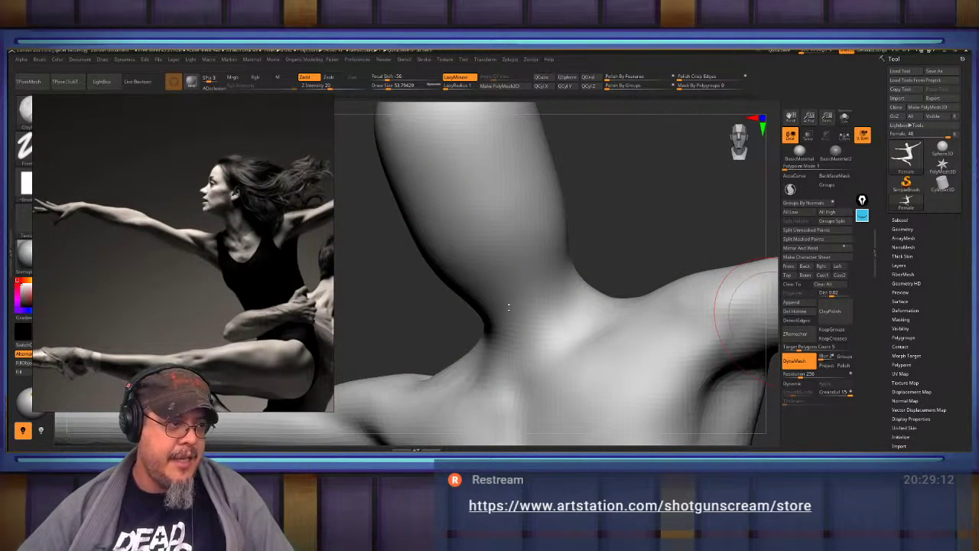
Choose another masking brush, mask the body and neck so only the head block stays free, and activate the move gizmo.
left_click_drag(611, 244, 651, 306, "alt")
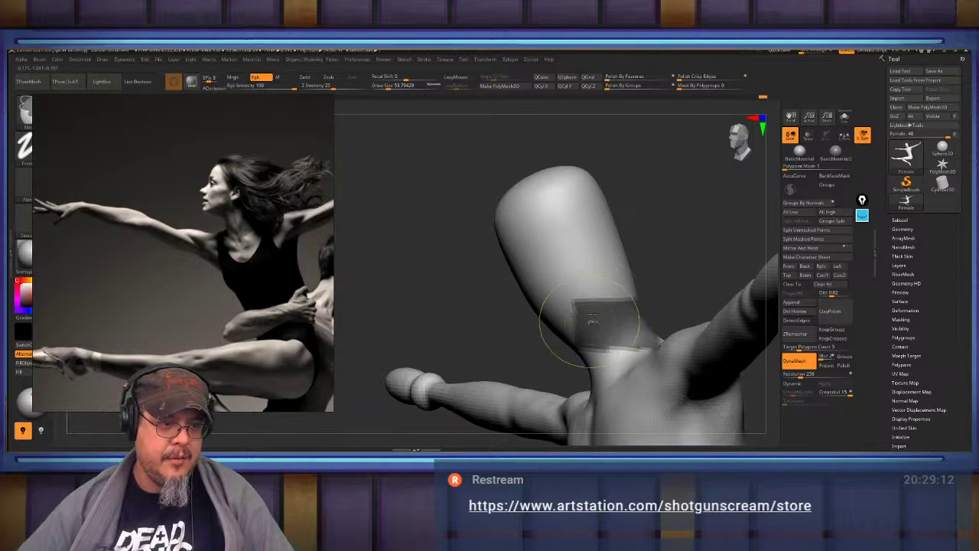
key("b")
key("m")
key("b")
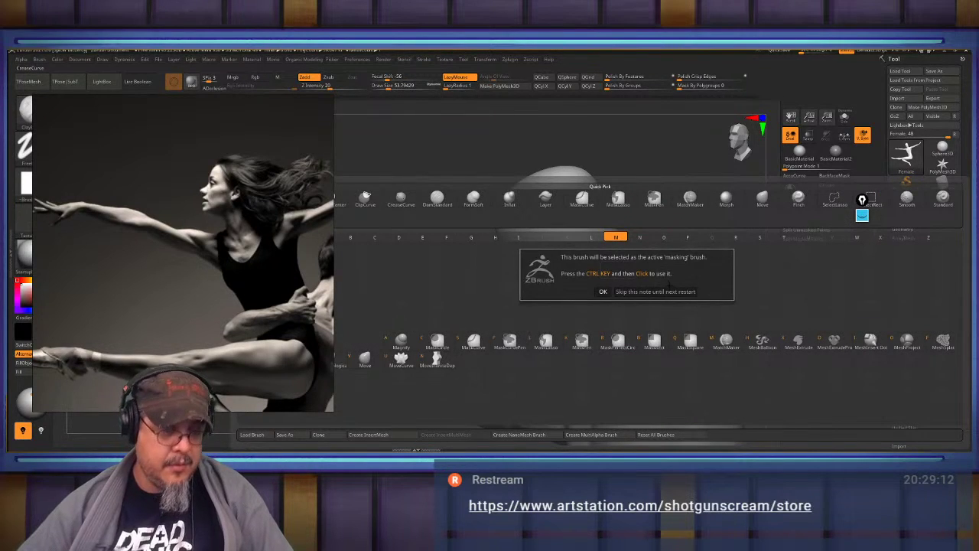
left_click(663, 291)
left_click_drag(660, 258, 673, 259)
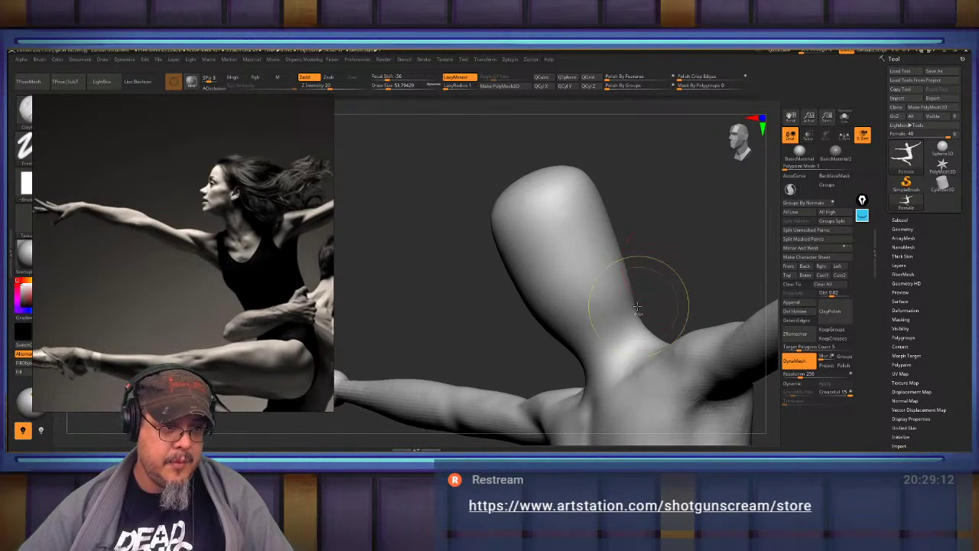
mouse_move(583, 346)
left_mouse_down("ctrl")
mouse_move(413, 265)
mouse_move(605, 129)
mouse_move(715, 222)
mouse_move(692, 242)
left_mouse_up("ctrl")
left_click(656, 284, "ctrl")
key("w")
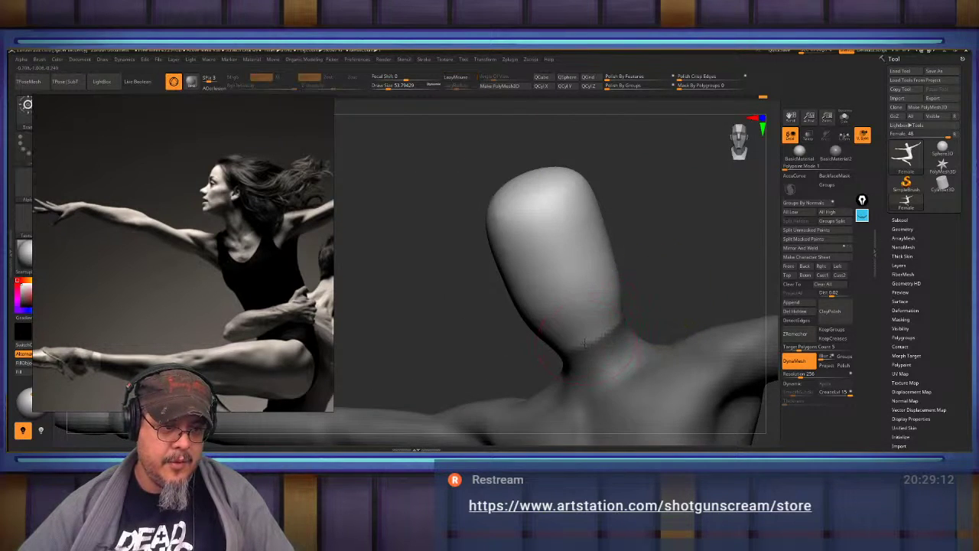
Rotate the unmasked head block more upright on the neck with the gizmo and return to drawing mode.
mouse_move(604, 313)
left_mouse_down()
mouse_move(623, 315)
mouse_move(606, 315)
mouse_move(609, 323)
left_mouse_up()
key("q")
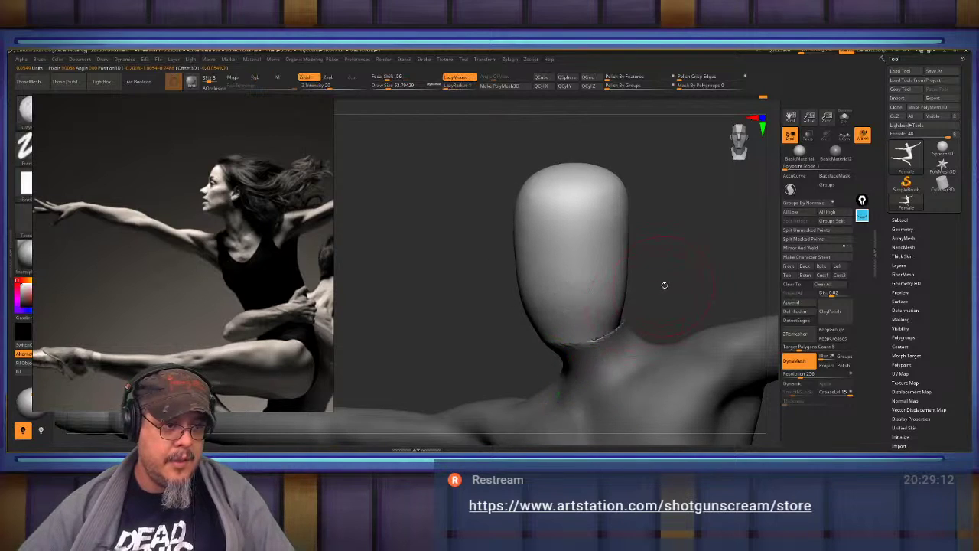
left_click_drag(665, 284, 658, 301, "ctrl")
left_click_drag(618, 331, 617, 341, "shift")
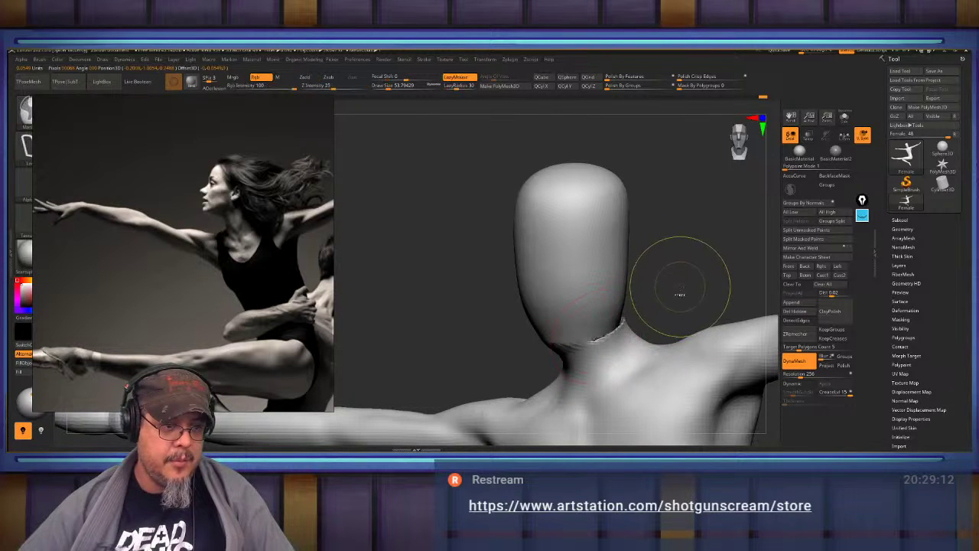
mouse_move(673, 272)
left_mouse_down("ctrl")
mouse_move(681, 280)
mouse_move(715, 275)
mouse_move(698, 259)
mouse_move(684, 275)
mouse_move(698, 300)
left_mouse_up("ctrl")
left_click_drag(708, 395, 699, 322, "alt")
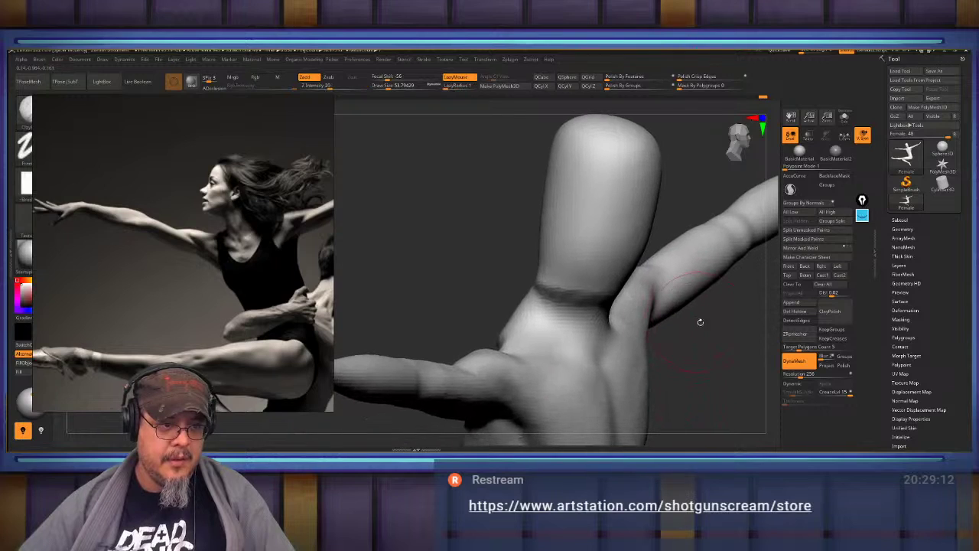
key("ctrl+z")
key("ctrl+z")
key("ctrl+z")
Shift and tilt the unmasked head block with the gizmo so it sits centred over the neck.
key("w")
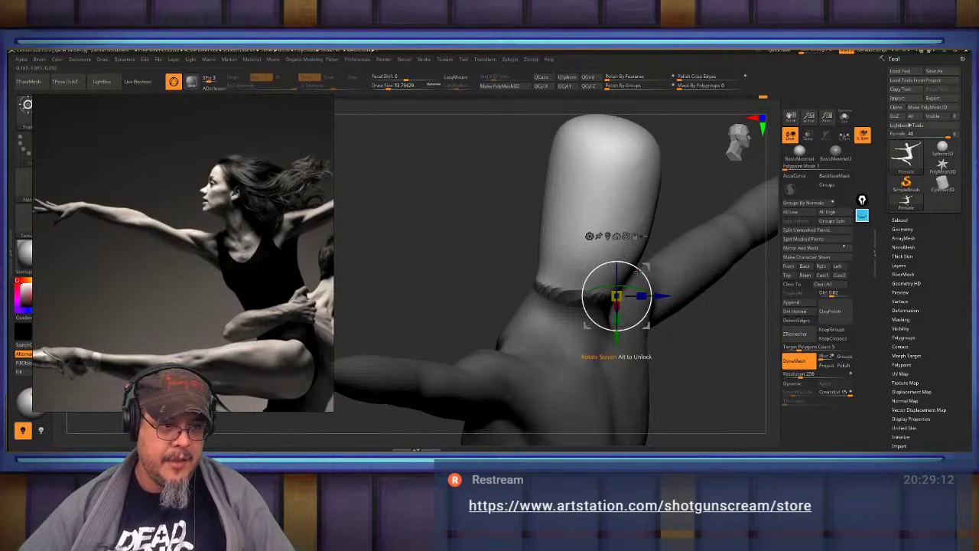
left_click_drag(616, 296, 598, 273)
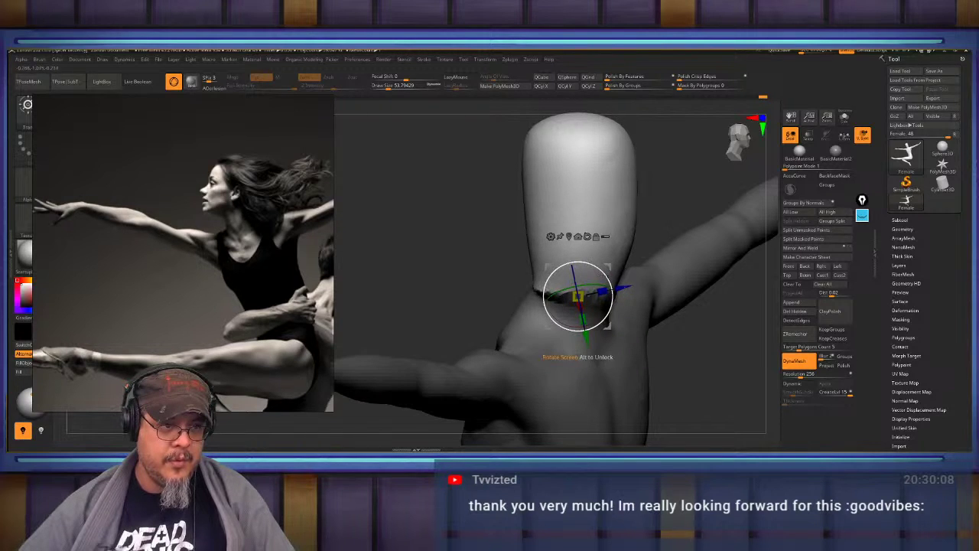
left_click_drag(492, 352, 489, 312, "alt")
Clear the body mask and smooth the rough seam where the head block joins the neck.
key("q")
left_click_drag(661, 338, 680, 371, "alt")
mouse_move(595, 272)
right_mouse_down()
mouse_move(557, 264)
mouse_move(526, 344)
right_mouse_up()
left_click_drag(516, 321, 530, 315, "shift")
right_click_drag(540, 316, 490, 376, "alt")
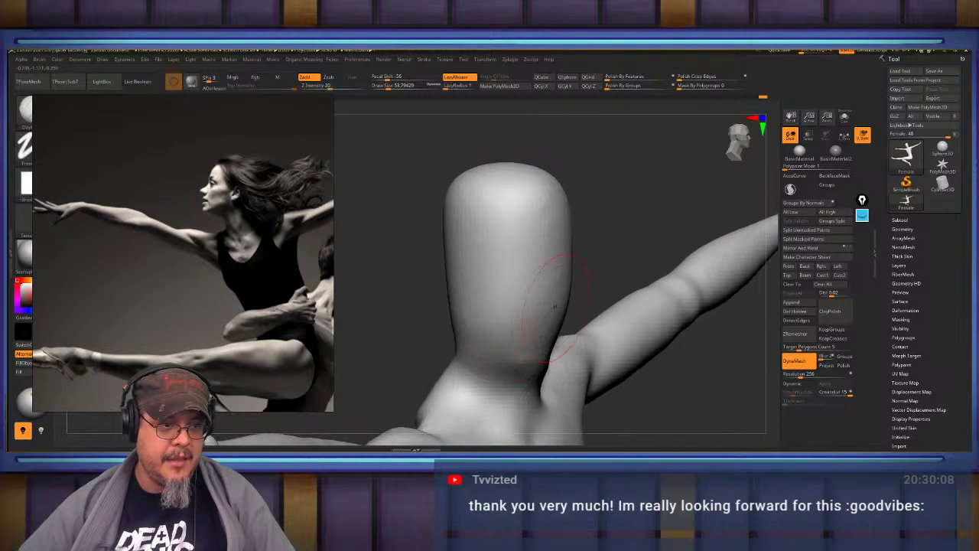
right_click_drag(564, 295, 540, 306)
left_click_drag(619, 355, 603, 361, "shift")
mouse_move(573, 310)
right_mouse_down()
mouse_move(601, 290)
mouse_move(591, 264)
right_mouse_up()
Carve a vertical centre line and horizontal brow, nose and mouth guide lines into the face with the DamStandard brush.
key("b")
key("d")
key("s")
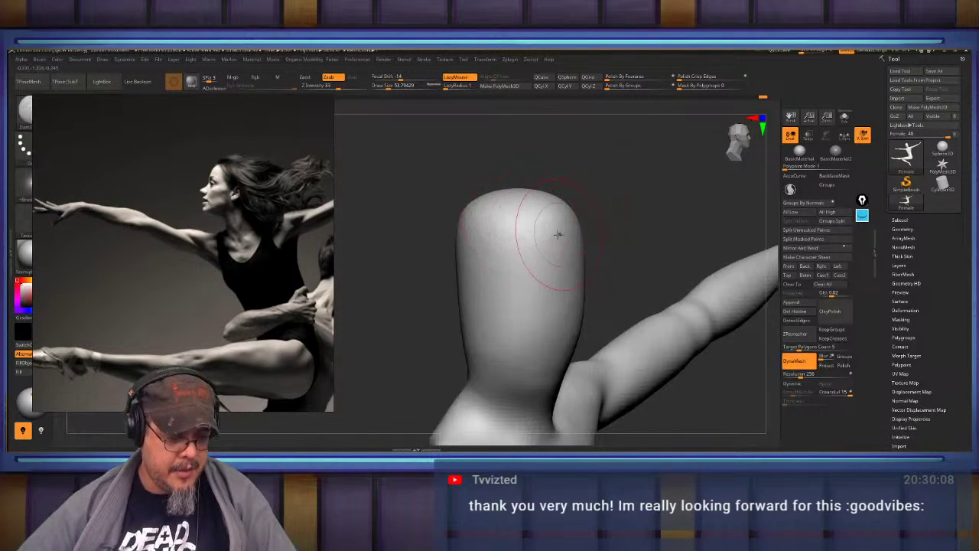
key("b")
key("d")
key("s")
left_click_drag(526, 259, 518, 349)
key("ctrl+z")
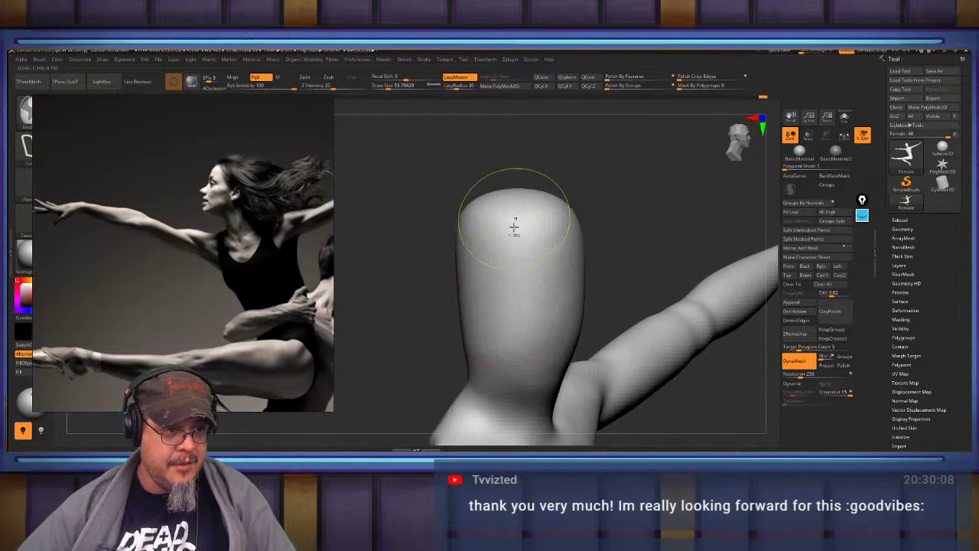
left_click_drag(517, 225, 521, 379)
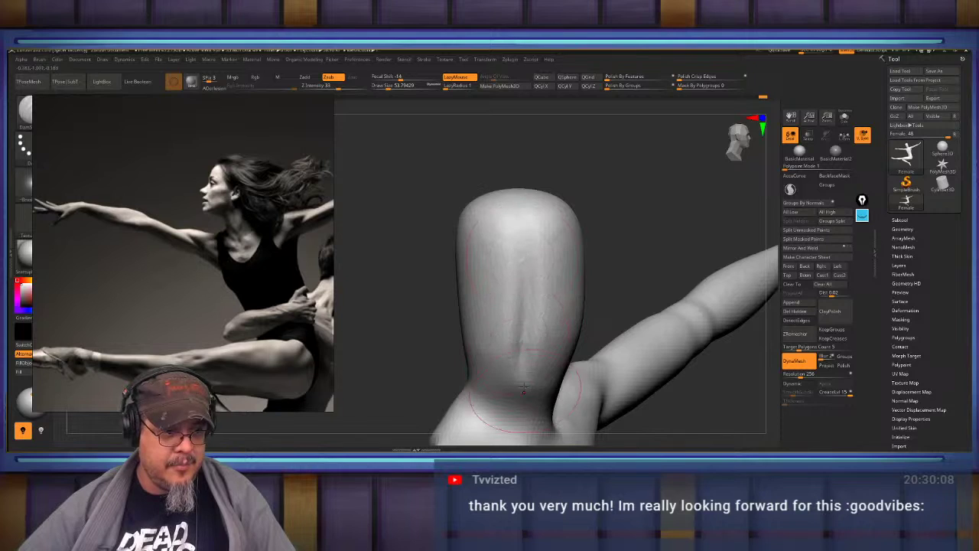
mouse_move(501, 298)
right_mouse_down()
mouse_move(510, 257)
mouse_move(542, 218)
mouse_move(551, 256)
mouse_move(489, 253)
right_mouse_up()
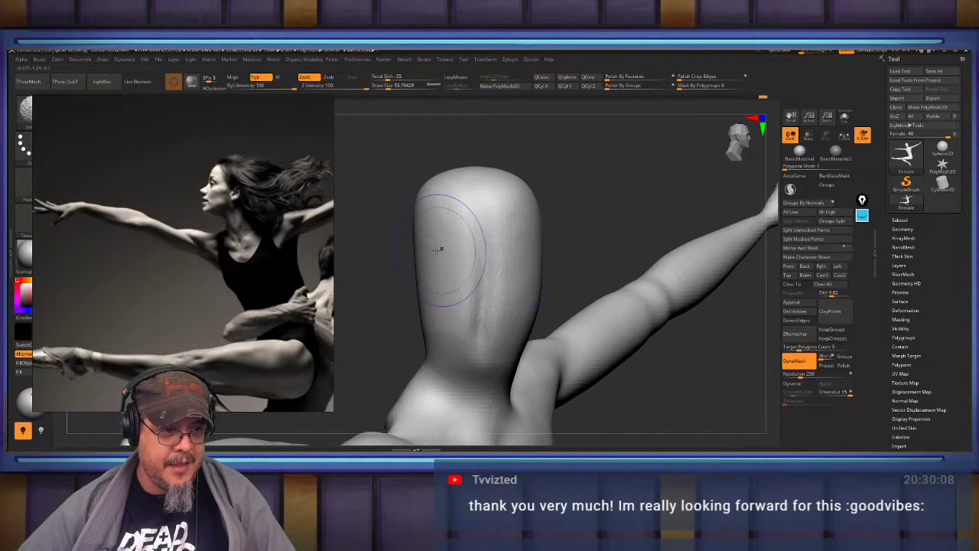
left_click_drag(437, 251, 566, 252)
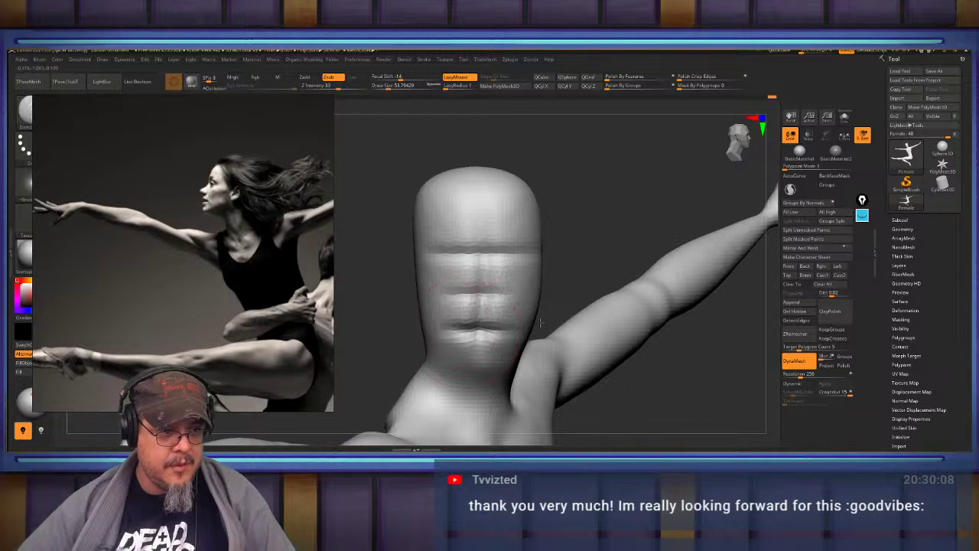
Set the Move brush to a draw size of about 77 and reshape the forehead and face profile from the side.
mouse_move(540, 323)
right_mouse_down()
mouse_move(505, 275)
mouse_move(605, 273)
mouse_move(617, 291)
mouse_move(608, 318)
right_mouse_up()
key("b")
key("m")
key("v")
key("s")
left_click_drag(536, 329, 503, 329)
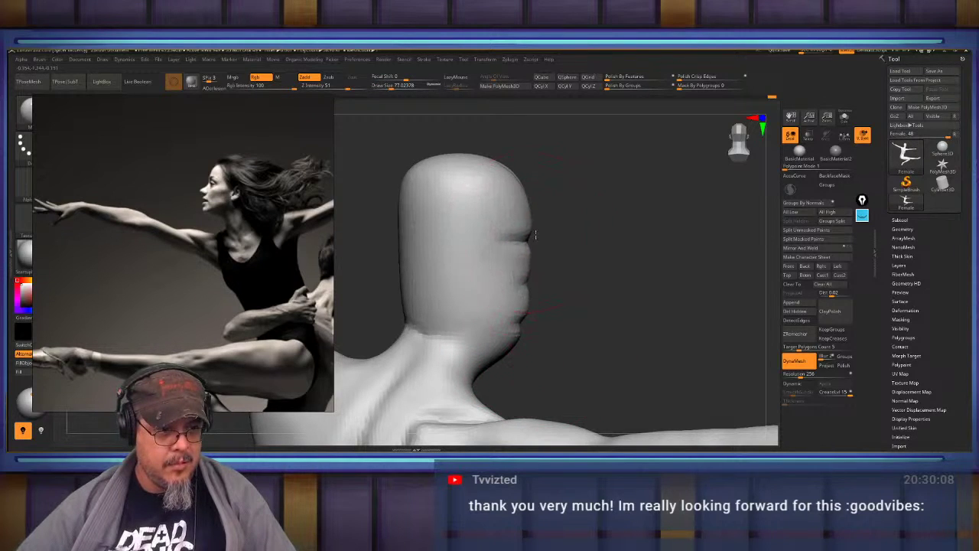
left_click_drag(517, 200, 526, 195)
right_click_drag(641, 228, 536, 223)
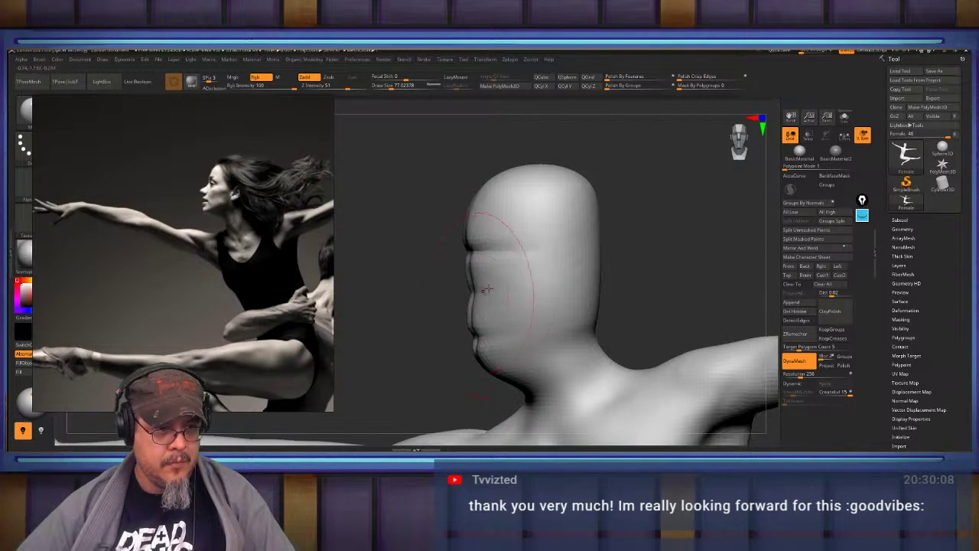
Block in the brow, eye sockets, nose and lips with ClayBuildup at a draw size of about 41.
mouse_move(487, 290)
right_mouse_down()
mouse_move(625, 284)
mouse_move(612, 282)
mouse_move(647, 274)
mouse_move(624, 269)
mouse_move(612, 291)
right_mouse_up()
key("b")
key("c")
key("b")
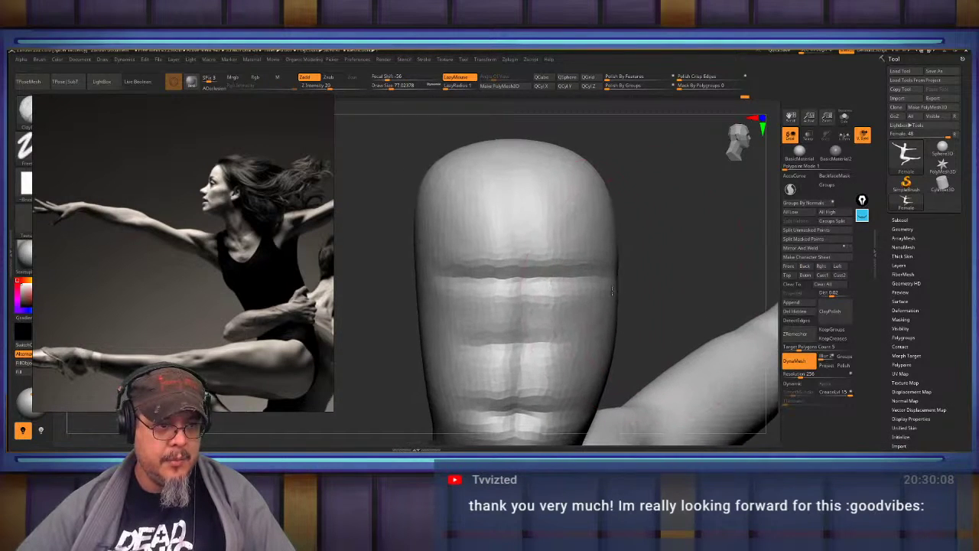
key("s")
left_click_drag(582, 281, 562, 279)
mouse_move(576, 274)
left_mouse_down()
mouse_move(557, 279)
mouse_move(571, 291)
left_mouse_up()
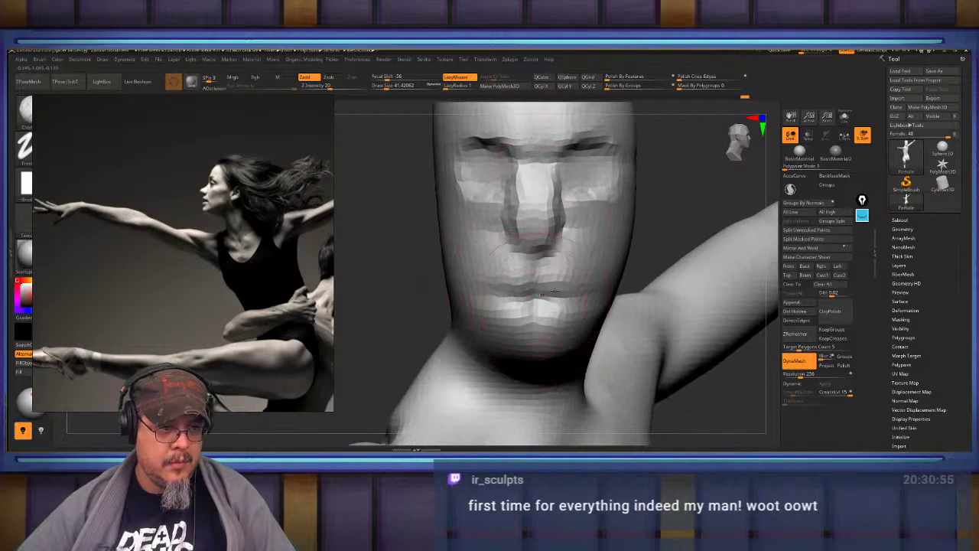
Carve the mouth line deeper between the lips with the DamStandard brush.
key("b")
left_click(541, 294)
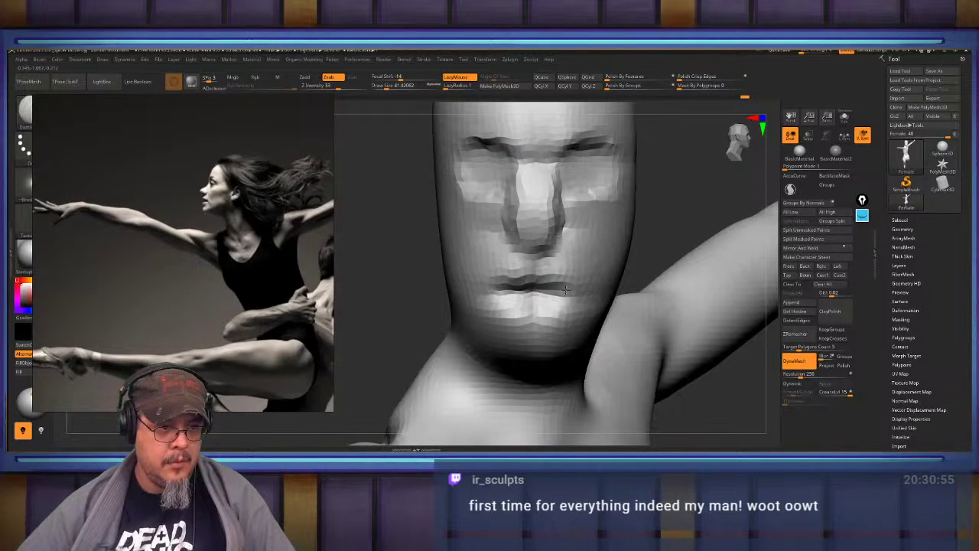
mouse_move(581, 289)
right_mouse_down()
mouse_move(528, 284)
mouse_move(541, 271)
mouse_move(498, 293)
right_mouse_up()
Build up the muzzle, mouth area and front of the cheeks with ClayBuildup.
key("b")
key("c")
key("b")
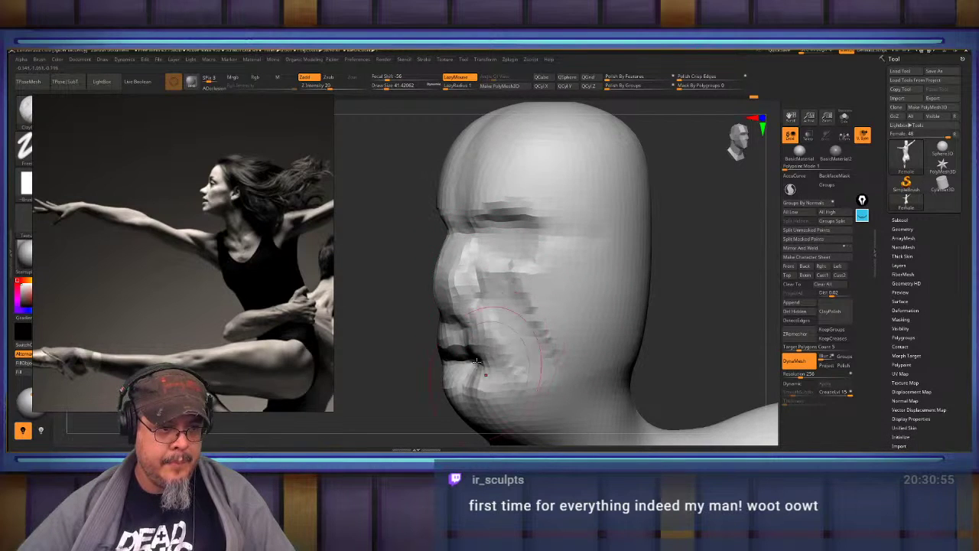
right_click_drag(476, 361, 491, 339)
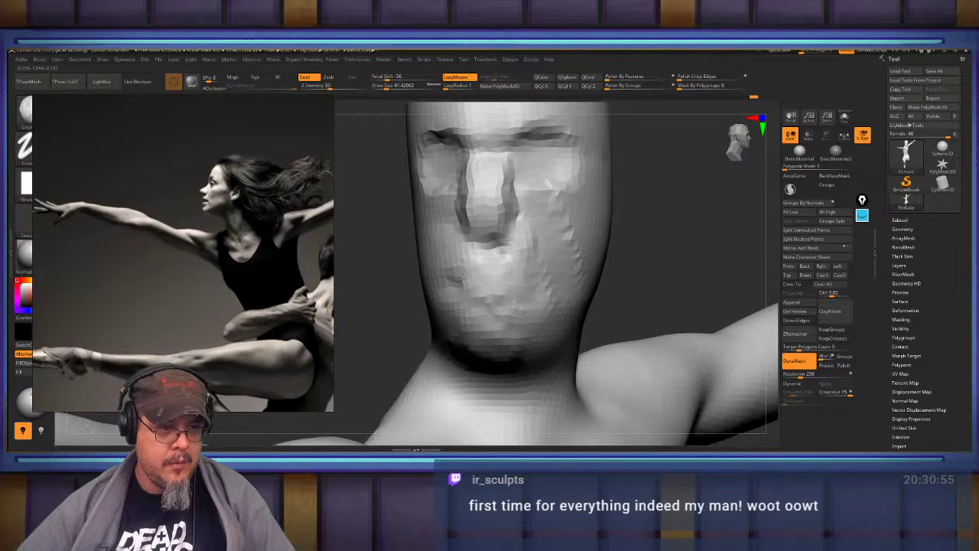
right_click_drag(520, 290, 476, 293)
Define the jawline on both sides from the chin to the jaw corner and cut in the underside of the chin.
left_click_drag(658, 293, 531, 365)
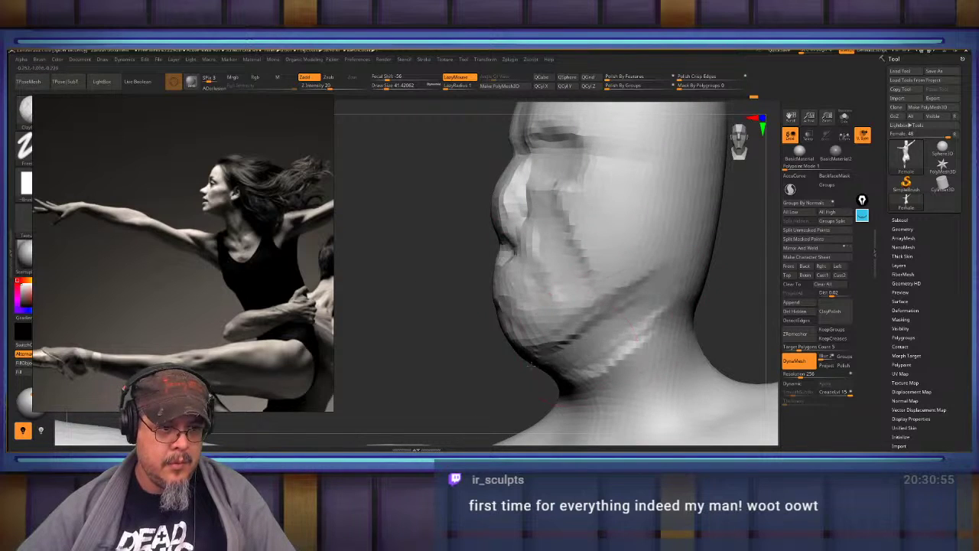
right_click_drag(428, 295, 510, 283)
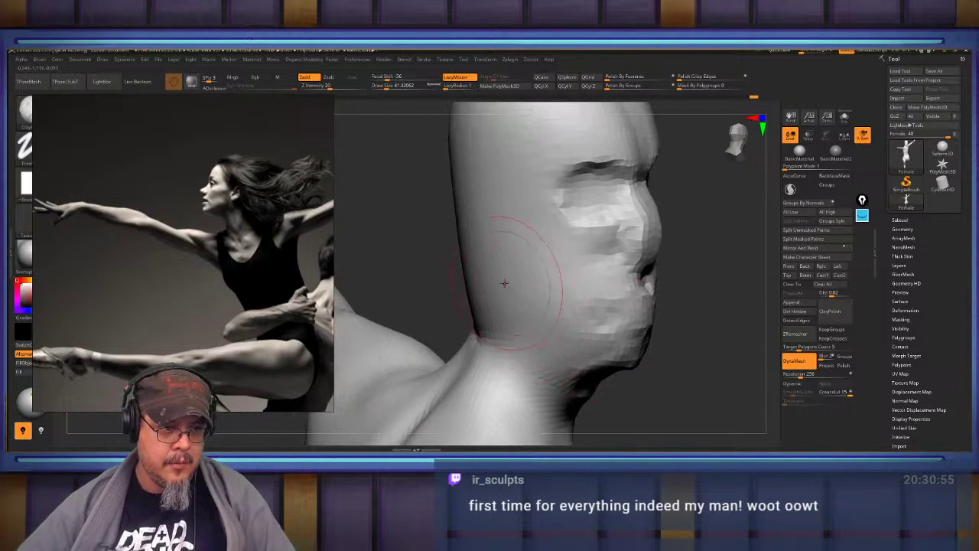
right_click_drag(555, 321, 509, 276)
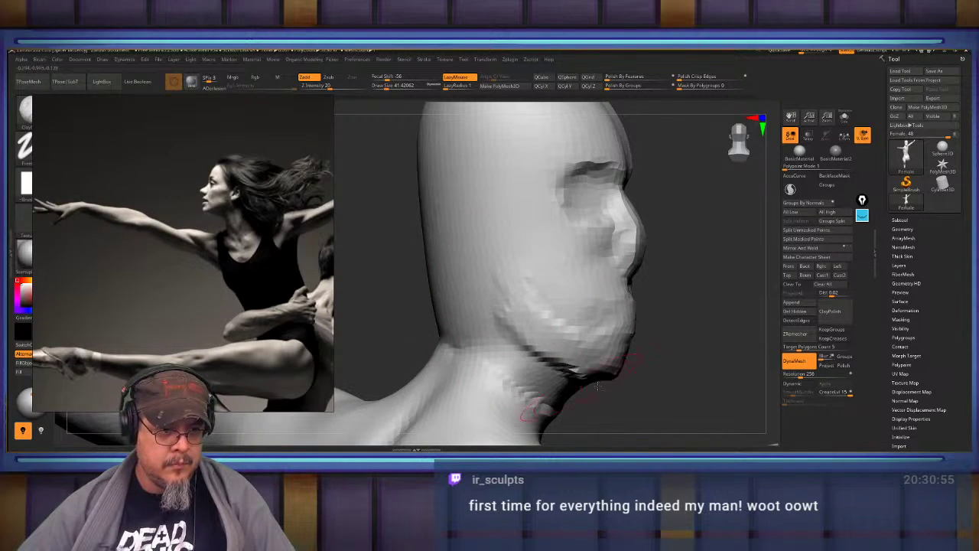
right_click_drag(599, 387, 536, 382)
Add the cheekbone planes, the rear jaw edge and rounded ear masses on the sides of the head.
mouse_move(622, 284)
right_mouse_down()
mouse_move(574, 278)
mouse_move(581, 296)
mouse_move(561, 260)
mouse_move(561, 285)
right_mouse_up()
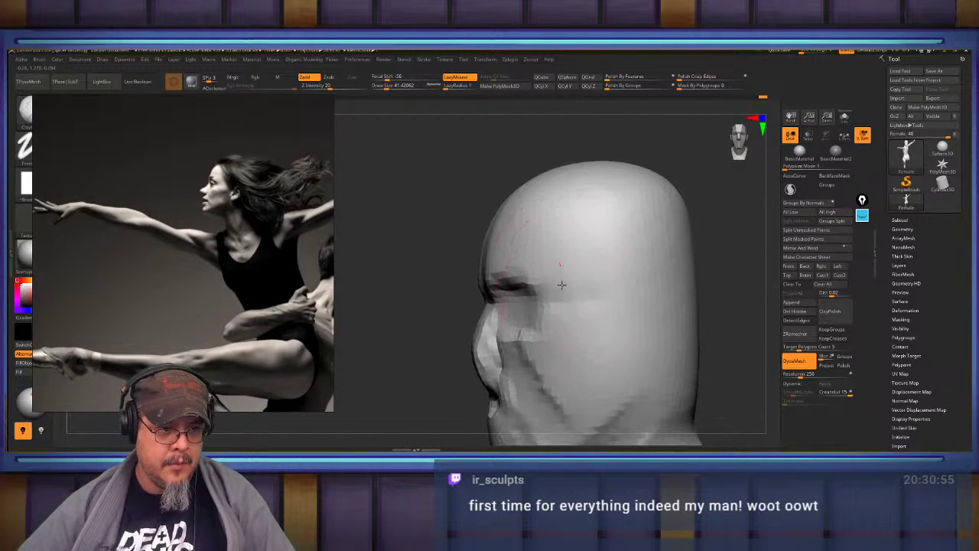
right_click_drag(568, 342, 575, 313)
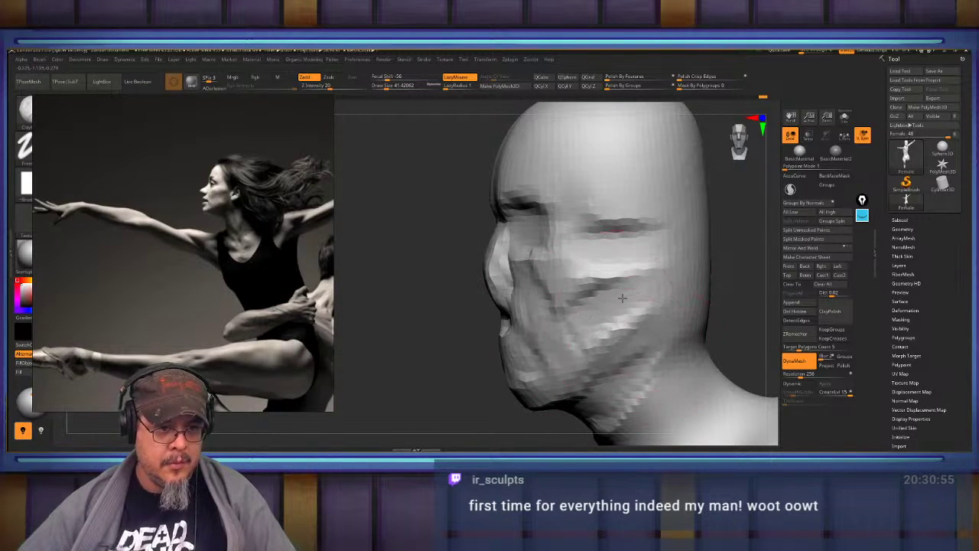
right_click_drag(627, 307, 604, 278)
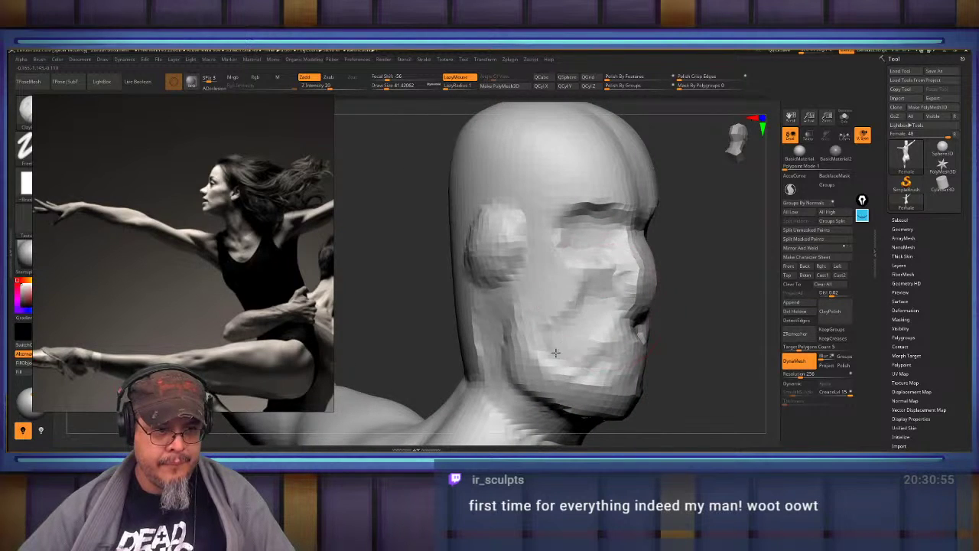
Build up the forehead and brow ridge and shape the temple planes with ClayBuildup.
right_click_drag(555, 353, 577, 274)
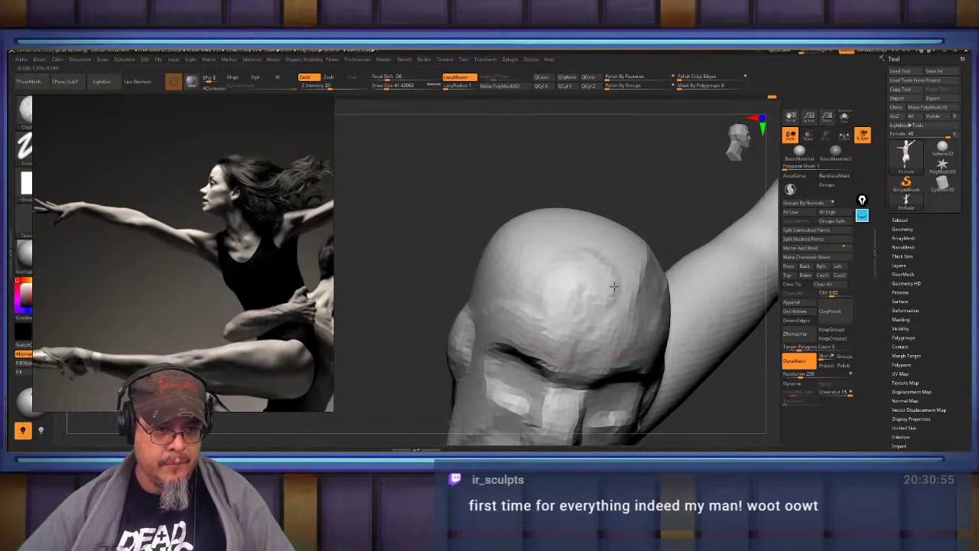
right_click_drag(583, 319, 624, 268)
right_click_drag(545, 258, 528, 319)
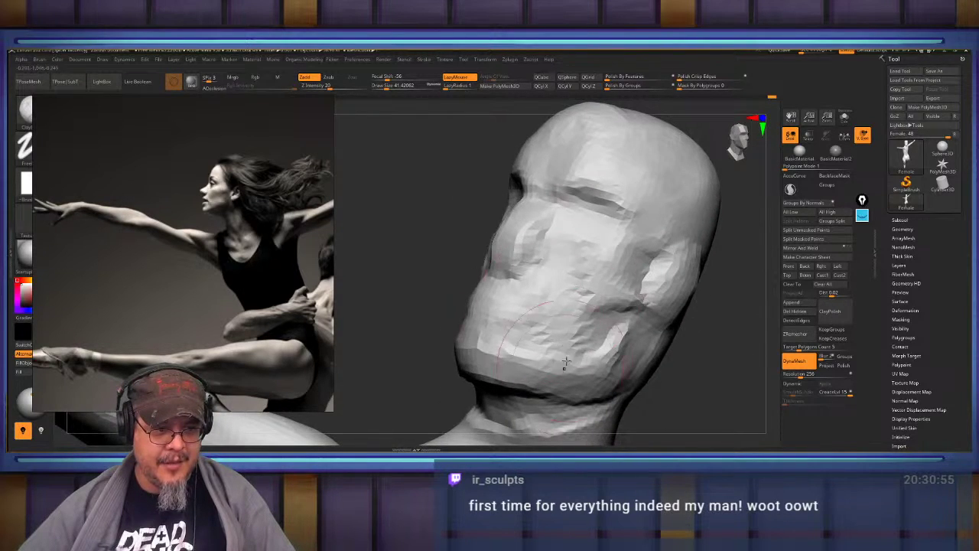
Reshape the ear mass, cheekbone and back of the jaw on one side of the head with ClayBuildup.
right_click_drag(565, 362, 634, 316)
right_click_drag(551, 313, 612, 310)
right_click_drag(498, 329, 543, 316)
mouse_move(481, 274)
left_mouse_down()
mouse_move(453, 306)
mouse_move(475, 289)
mouse_move(433, 287)
left_mouse_up()
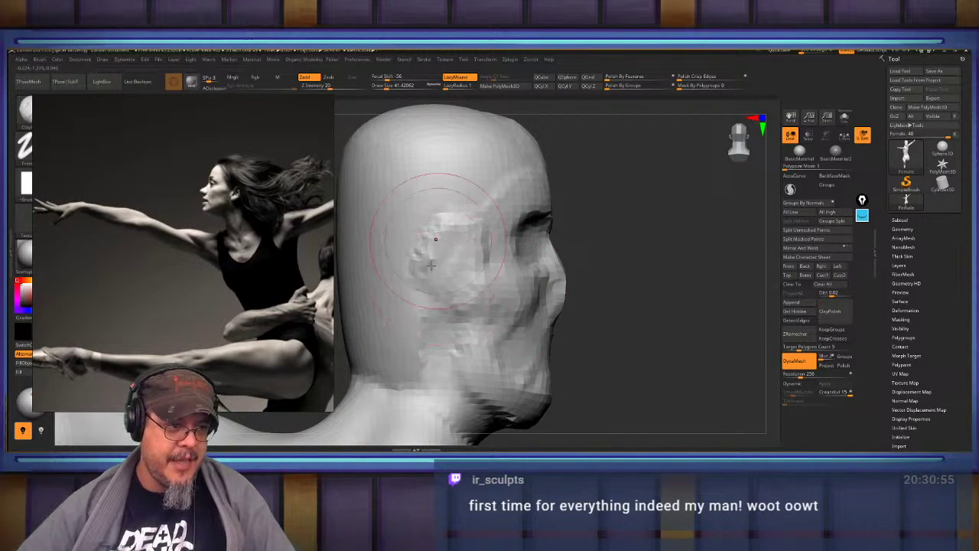
mouse_move(446, 243)
left_mouse_down()
mouse_move(425, 277)
mouse_move(444, 300)
left_mouse_up()
mouse_move(442, 301)
right_mouse_down()
mouse_move(476, 286)
mouse_move(465, 280)
right_mouse_up()
left_click_drag(439, 278, 451, 329)
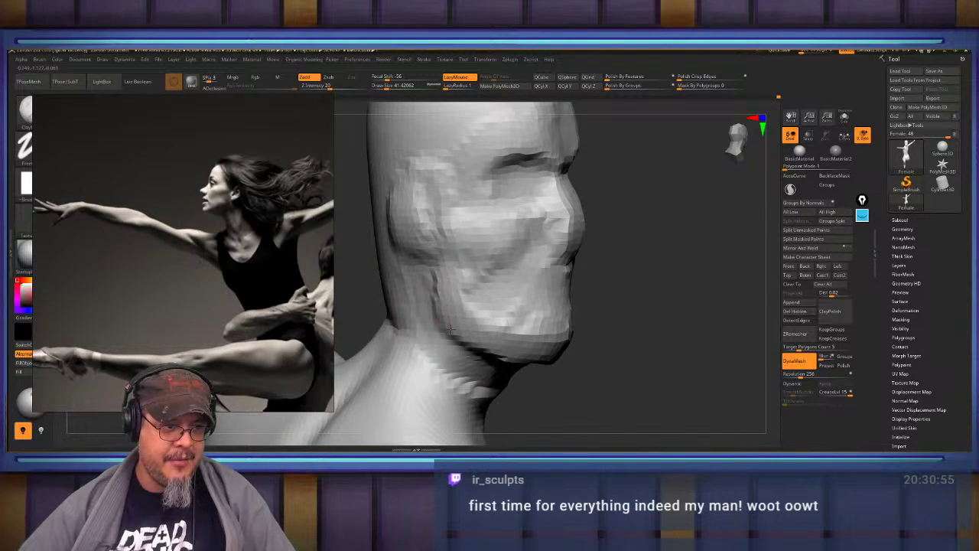
Refine the temple, cheekbone and ear planes on the opposite side of the head.
mouse_move(521, 347)
right_mouse_down()
mouse_move(531, 299)
mouse_move(559, 313)
mouse_move(572, 289)
mouse_move(607, 327)
mouse_move(572, 272)
right_mouse_up()
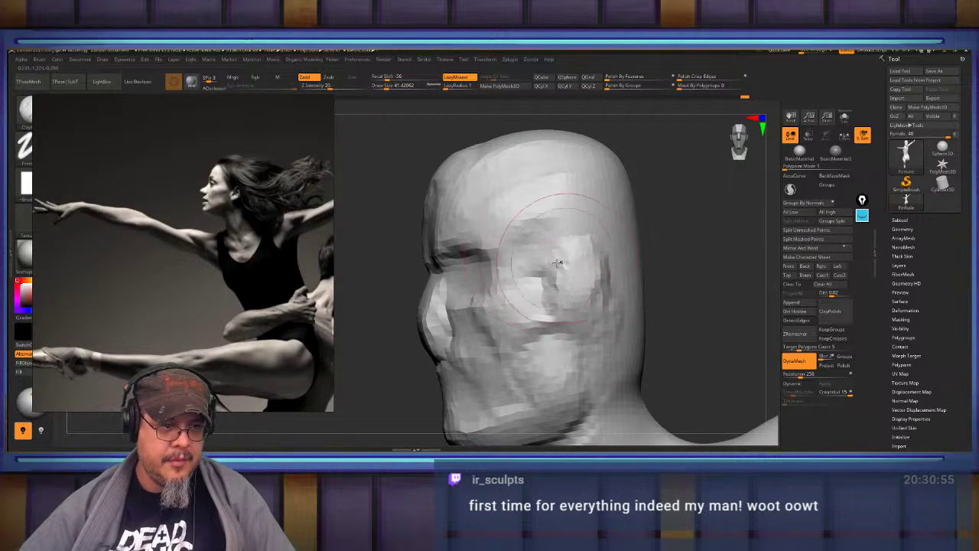
mouse_move(557, 263)
right_mouse_down()
mouse_move(585, 291)
mouse_move(551, 300)
right_mouse_up()
left_click_drag(546, 289, 543, 289)
mouse_move(543, 289)
right_mouse_down()
mouse_move(558, 286)
mouse_move(550, 286)
right_mouse_up()
Pull the nose tip outward in profile with a Move brush at a draw size of about 27.
key("b")
key("m")
key("i")
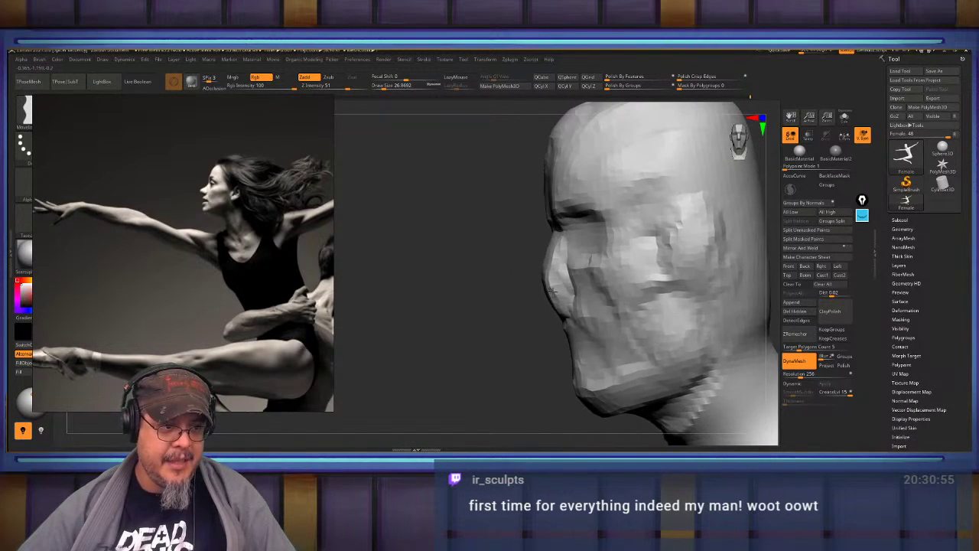
key("space")
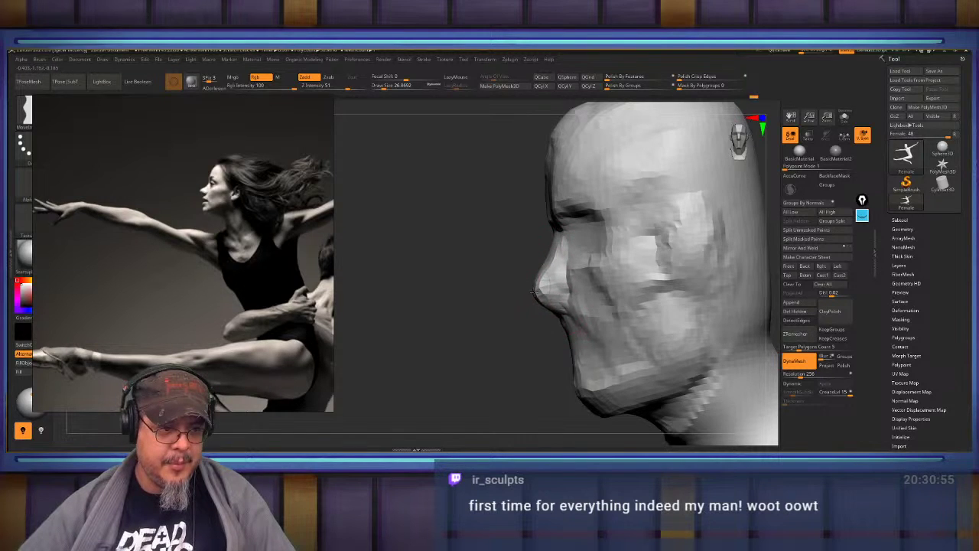
mouse_move(534, 291)
right_mouse_down()
mouse_move(653, 308)
mouse_move(651, 286)
mouse_move(658, 302)
mouse_move(630, 322)
right_mouse_up()
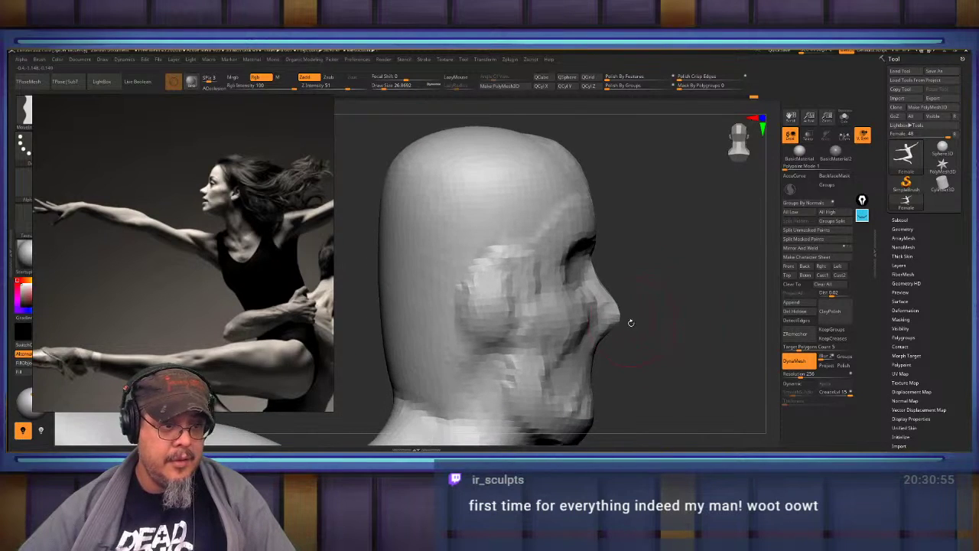
Enlarge the Move brush to a draw size of about 39 and adjust the mouth and chin profile.
right_click_drag(645, 354, 647, 313, "alt")
key("s")
left_click_drag(648, 314, 654, 314)
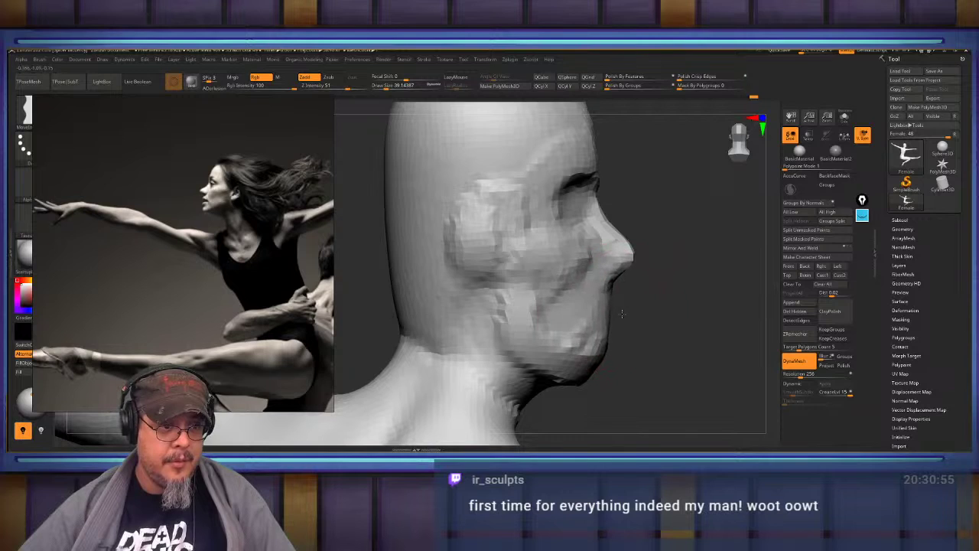
Smooth the neck below the jaw and select the ClayBuildup brush at the neck.
right_click_drag(628, 383, 502, 368)
mouse_move(664, 389)
left_mouse_down("shift")
mouse_move(624, 367)
mouse_move(706, 391)
left_mouse_up("shift")
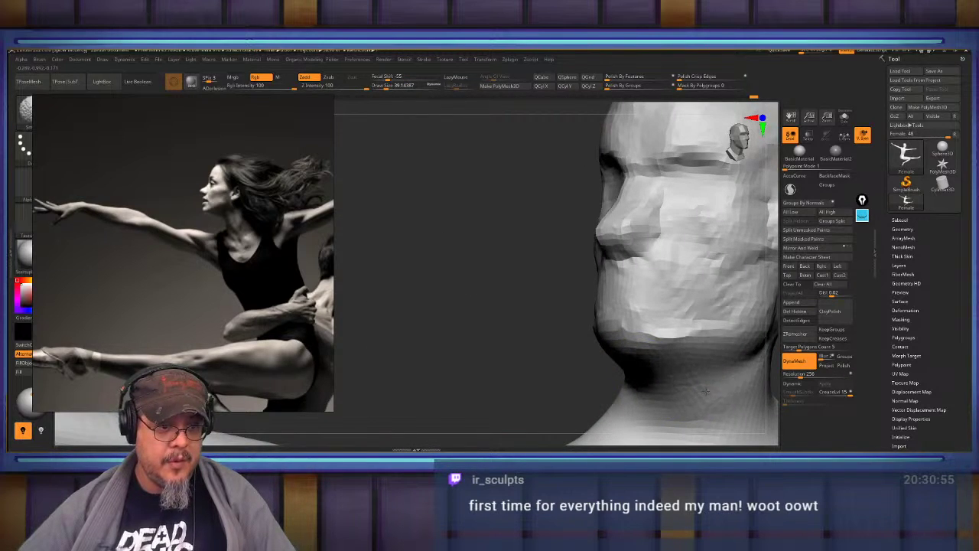
right_click_drag(519, 342, 421, 239)
key("b")
key("c")
key("b")
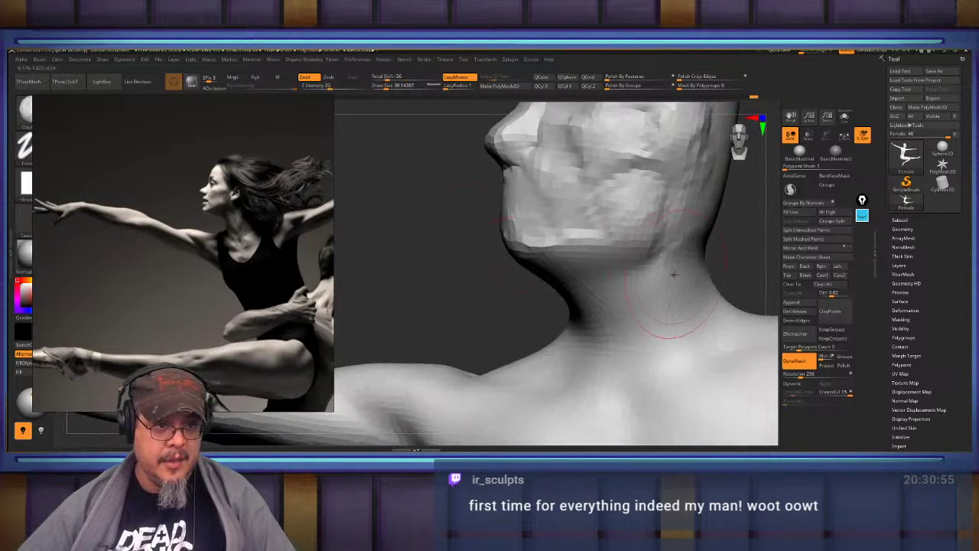
Build up the neck muscle running from behind the jaw to the collarbone and the hollow above the collarbone with ClayBuildup.
right_click_drag(673, 271, 584, 272)
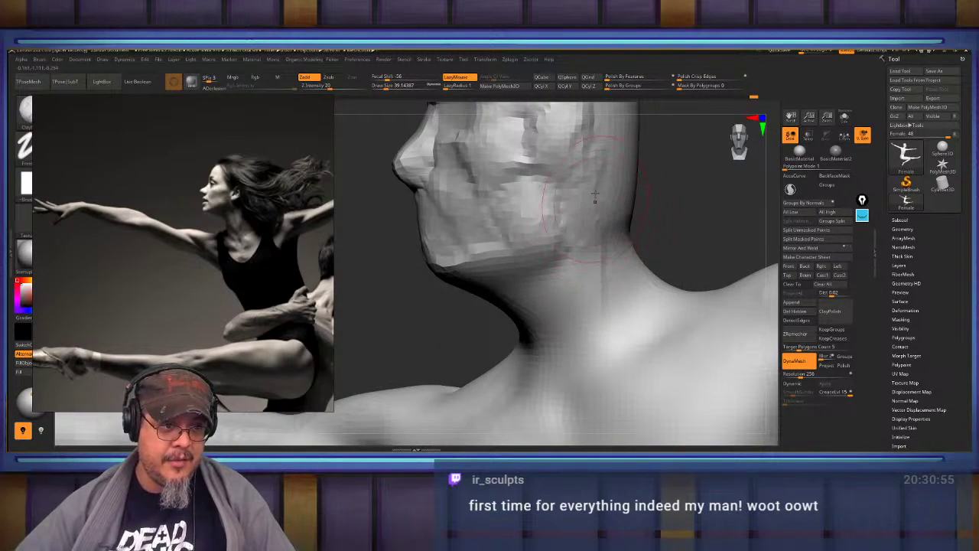
right_click_drag(597, 265, 595, 216)
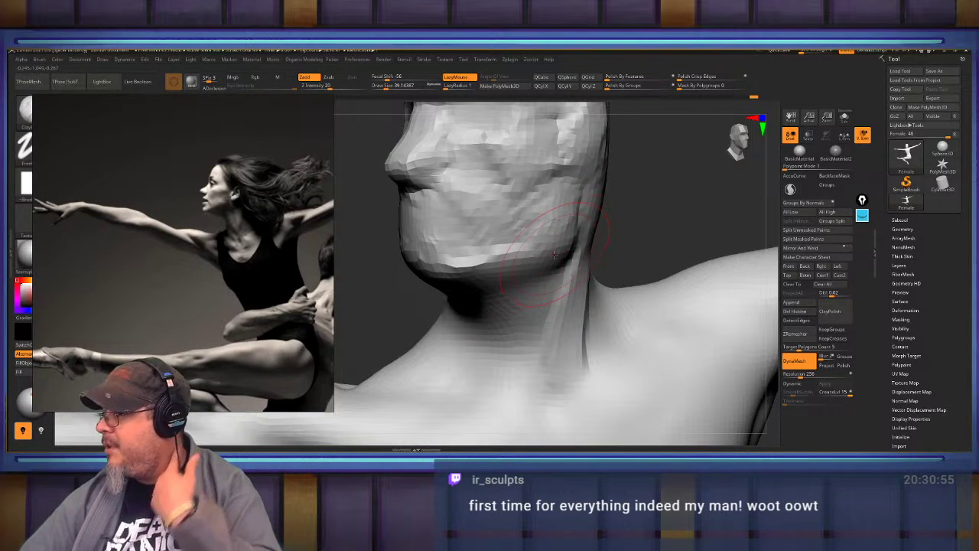
left_click_drag(662, 260, 585, 306)
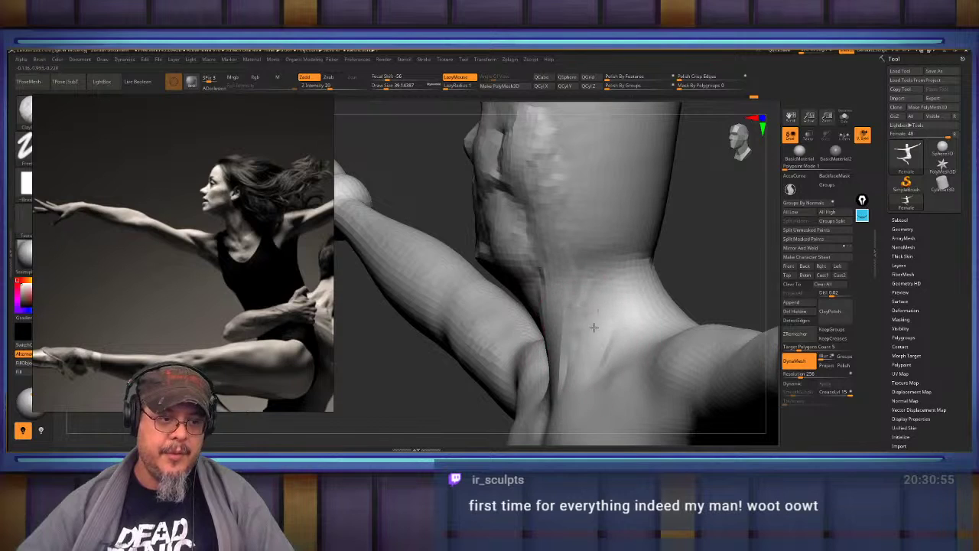
mouse_move(617, 358)
right_mouse_down()
mouse_move(732, 293)
mouse_move(736, 277)
right_mouse_up()
mouse_move(600, 318)
left_mouse_down()
mouse_move(673, 304)
mouse_move(610, 283)
mouse_move(667, 305)
left_mouse_up()
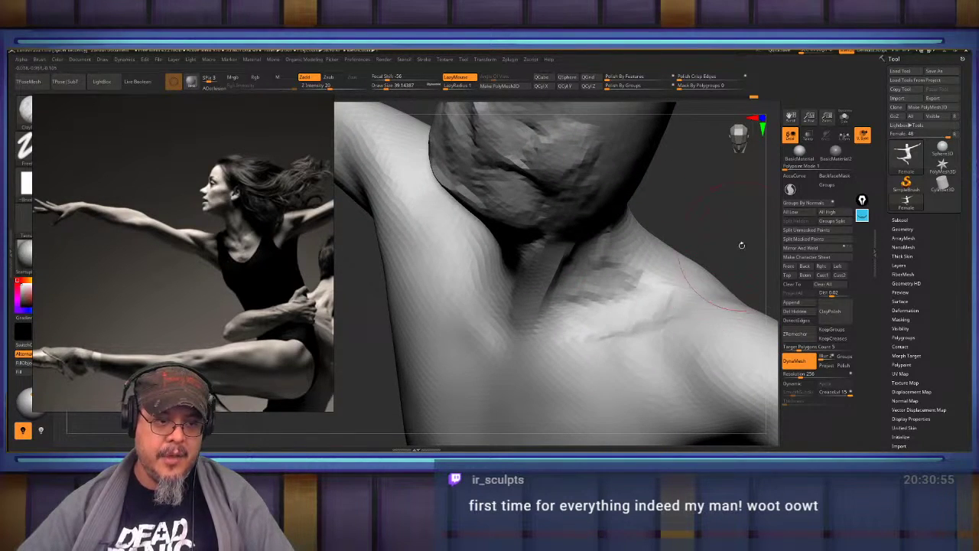
mouse_move(741, 245)
left_mouse_down()
mouse_move(650, 244)
mouse_move(699, 273)
mouse_move(659, 242)
mouse_move(622, 233)
mouse_move(593, 258)
left_mouse_up()
Build up the neck muscle and throat planes on the opposite side of the neck and smooth the strokes.
mouse_move(571, 275)
right_mouse_down()
mouse_move(636, 262)
mouse_move(533, 373)
mouse_move(575, 321)
mouse_move(590, 284)
mouse_move(543, 309)
mouse_move(533, 294)
right_mouse_up()
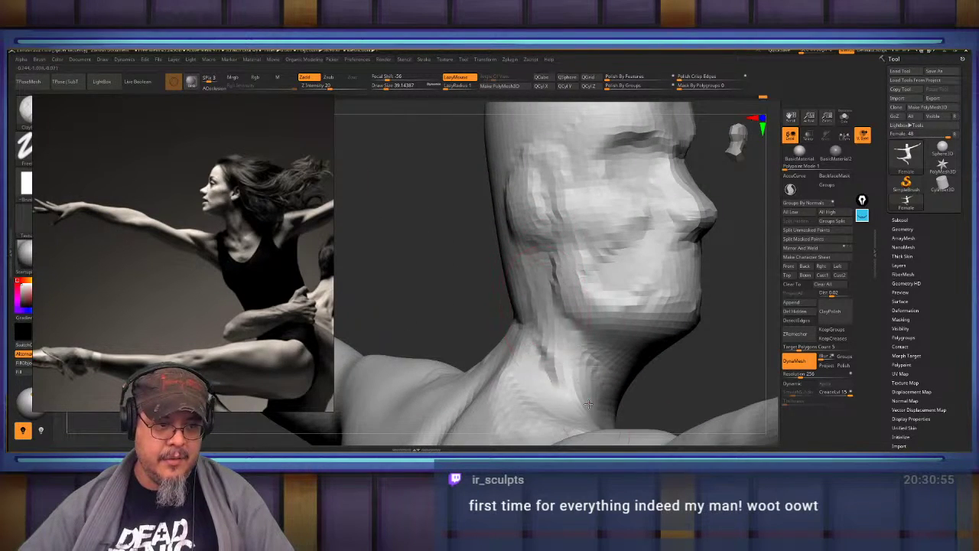
right_click_drag(563, 400, 585, 382)
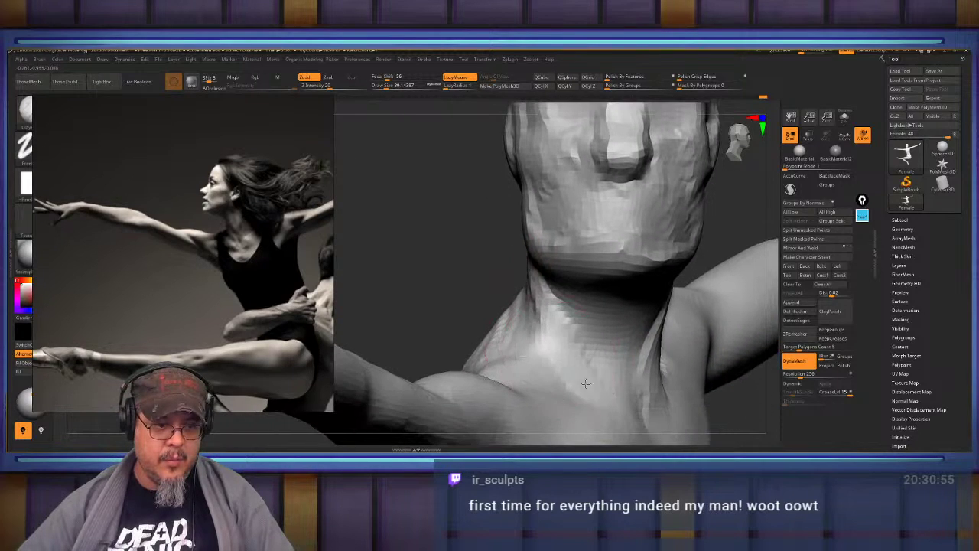
mouse_move(575, 325)
right_mouse_down()
mouse_move(602, 312)
mouse_move(601, 322)
mouse_move(576, 303)
right_mouse_up()
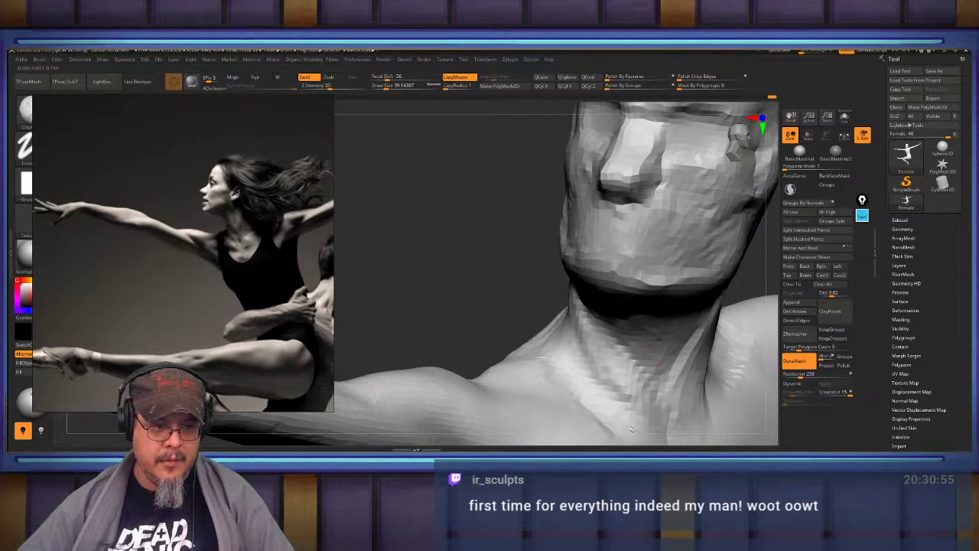
mouse_move(632, 429)
right_mouse_down()
mouse_move(564, 324)
mouse_move(575, 335)
mouse_move(652, 279)
mouse_move(664, 318)
right_mouse_up()
left_click_drag(664, 318, 653, 329, "shift")
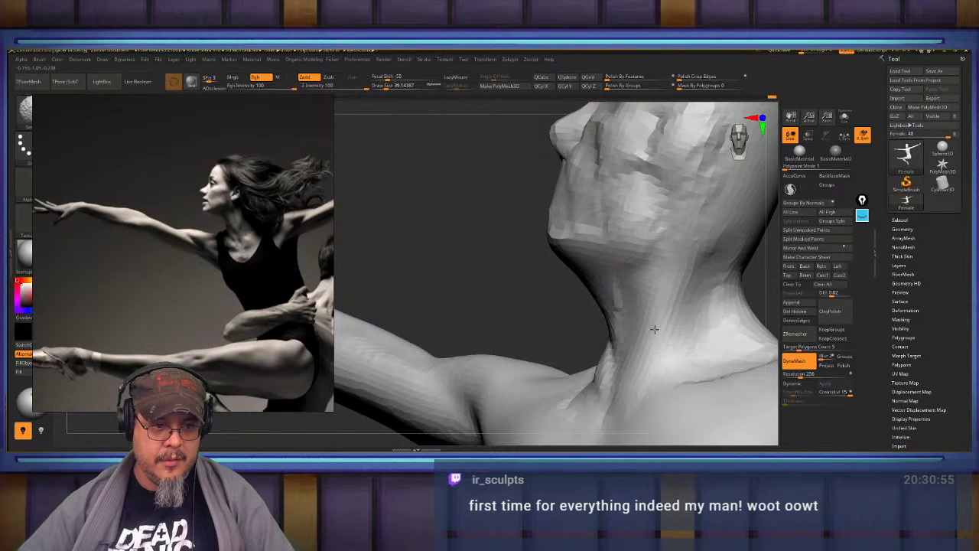
Smooth the side of the throat and define the neck muscle's edge below the jaw.
right_click_drag(654, 330, 570, 355)
left_click_drag(570, 356, 539, 332, "shift")
right_click_drag(547, 332, 604, 310)
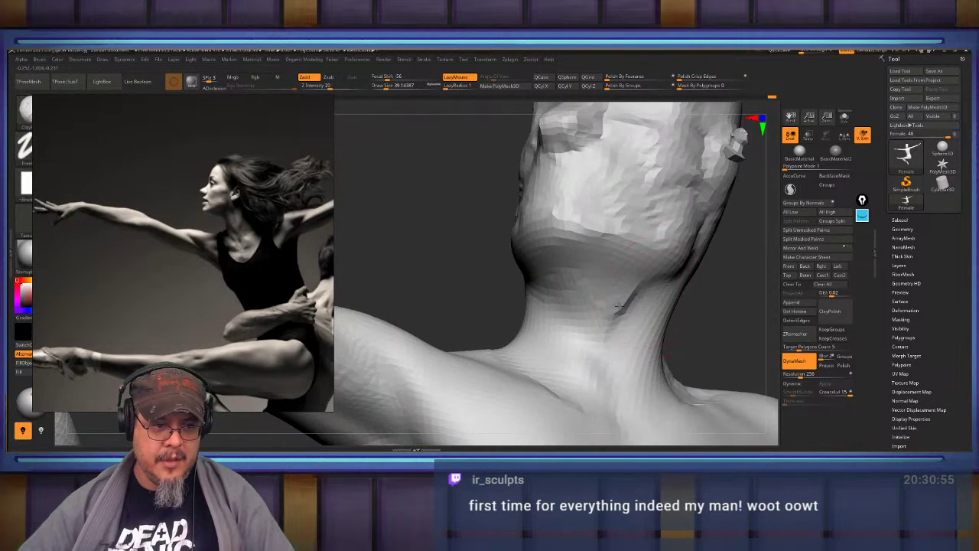
left_click_drag(631, 290, 614, 315)
mouse_move(617, 315)
right_mouse_down()
mouse_move(574, 354)
mouse_move(574, 306)
mouse_move(590, 296)
mouse_move(585, 367)
right_mouse_up()
Sculpt the base of the throat and the inner ends of the collarbones around the pit of the neck.
mouse_move(586, 367)
right_mouse_down()
mouse_move(558, 364)
mouse_move(573, 368)
right_mouse_up()
right_click_drag(574, 368, 624, 420, "alt")
mouse_move(601, 352)
right_mouse_down("ctrl")
mouse_move(584, 400)
mouse_move(572, 312)
right_mouse_up("ctrl")
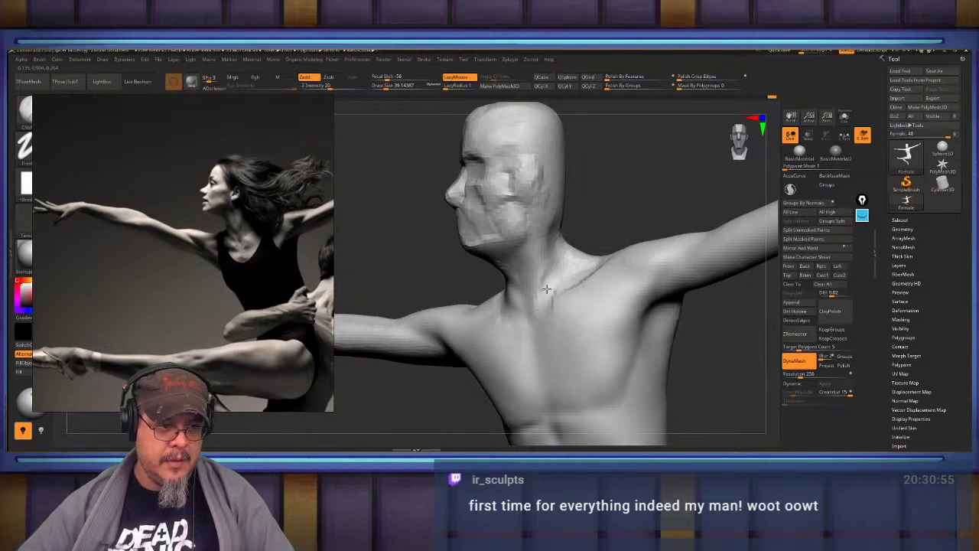
right_click_drag(558, 245, 562, 285, "alt")
mouse_move(562, 285)
right_mouse_down("ctrl")
mouse_move(555, 306)
mouse_move(526, 321)
mouse_move(506, 357)
right_mouse_up("ctrl")
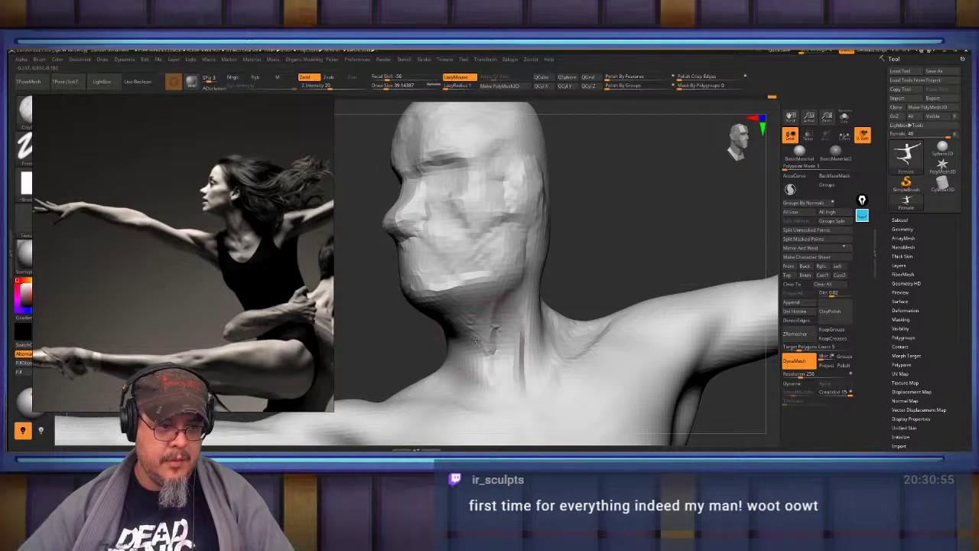
mouse_move(503, 362)
right_mouse_down()
mouse_move(511, 324)
mouse_move(551, 323)
right_mouse_up()
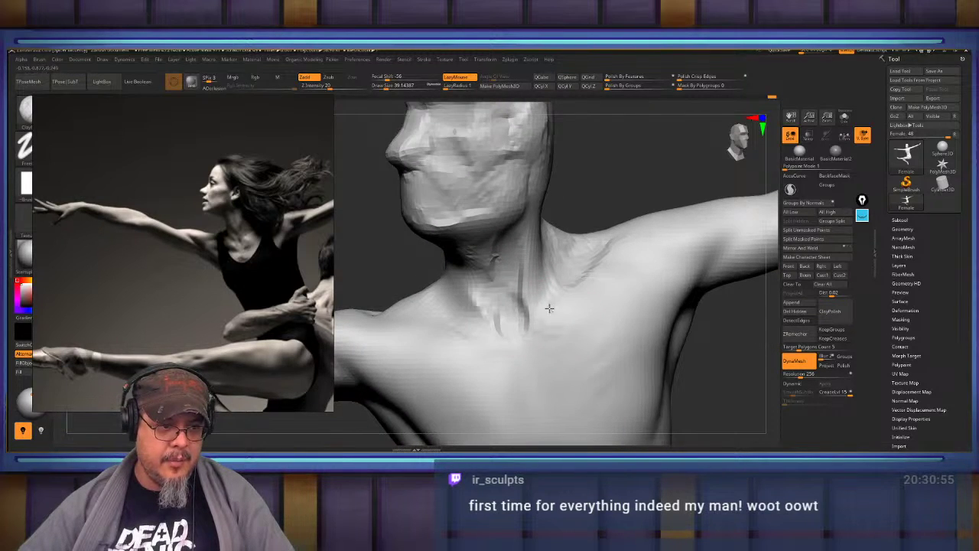
left_click_drag(467, 353, 481, 343)
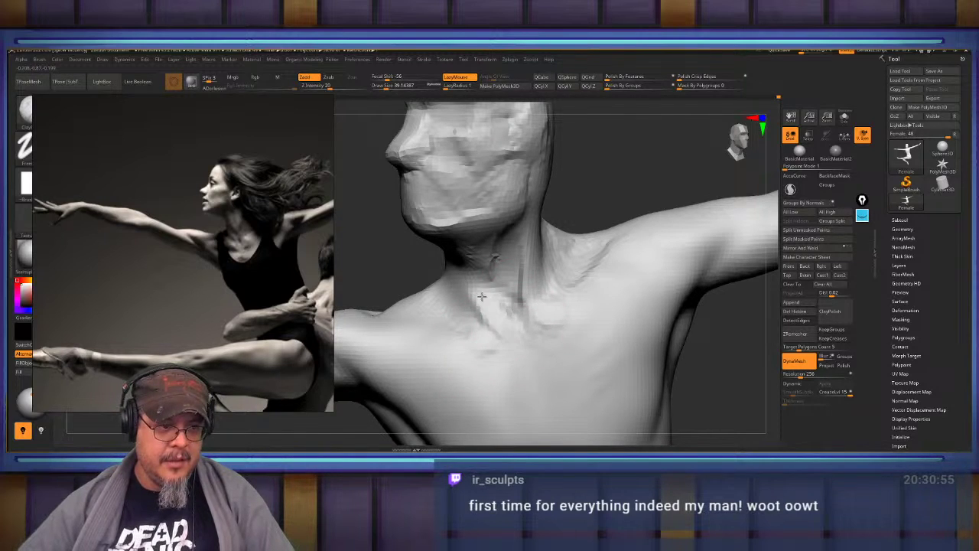
mouse_move(481, 296)
right_mouse_down()
mouse_move(517, 314)
mouse_move(528, 289)
mouse_move(509, 288)
right_mouse_up()
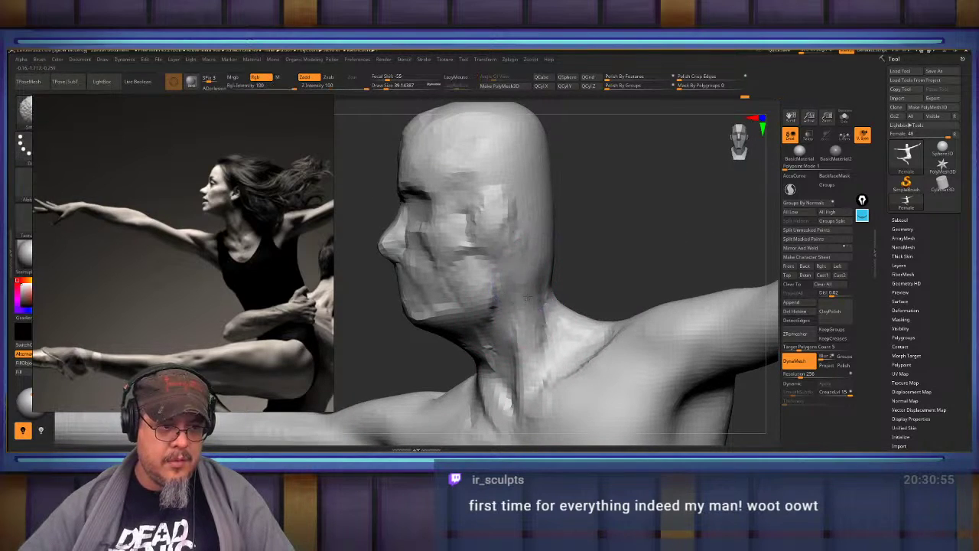
Enlarge the ClayBuildup brush to a draw size of about 62 and add volume to the back of the skull.
mouse_move(530, 338)
right_mouse_down()
mouse_move(515, 274)
mouse_move(516, 300)
mouse_move(505, 295)
right_mouse_up()
key("s")
left_click_drag(505, 294, 507, 294)
left_click_drag(499, 302, 523, 291)
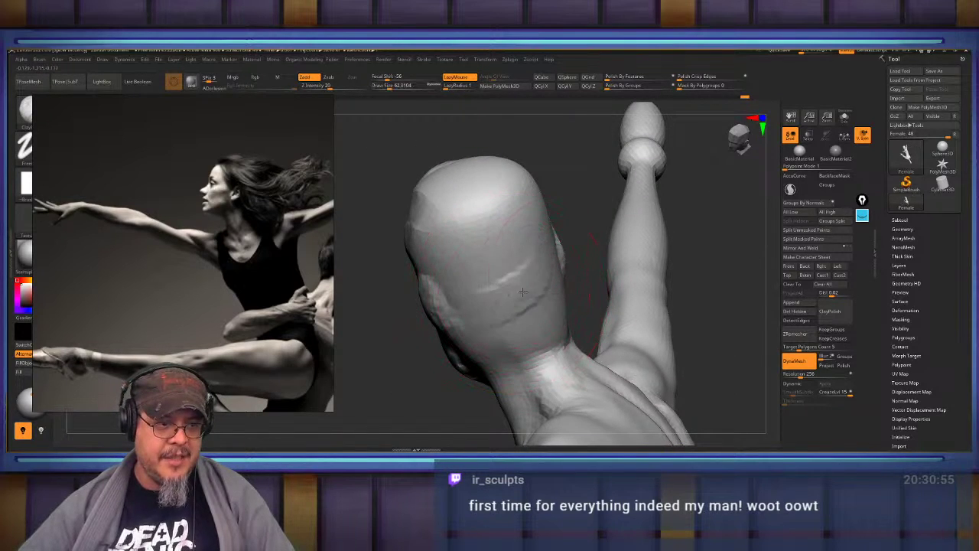
mouse_move(447, 257)
left_mouse_down()
mouse_move(477, 258)
mouse_move(495, 238)
left_mouse_up()
right_click_drag(552, 255, 579, 251)
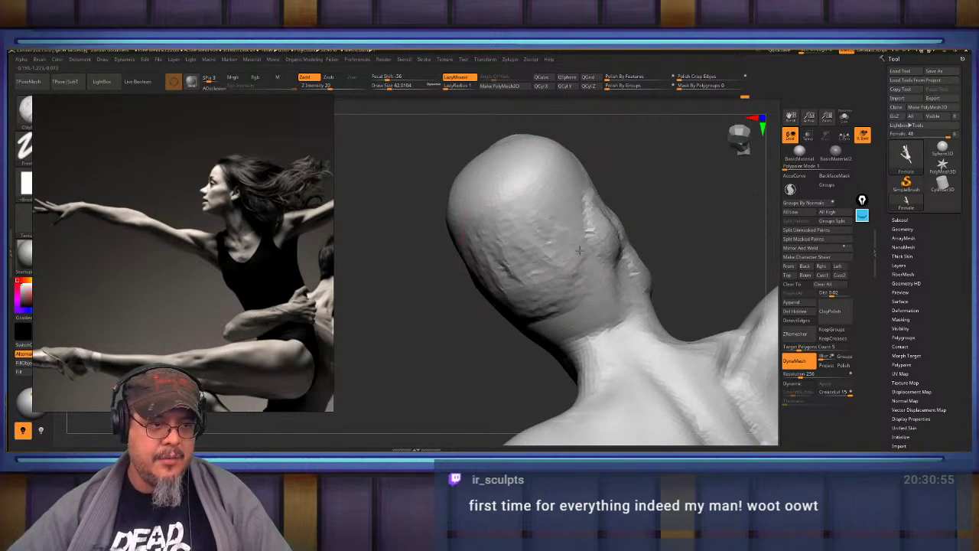
Fill out and smooth the back of the skull and shape its lower edge above the neck.
right_click_drag(542, 288, 496, 223)
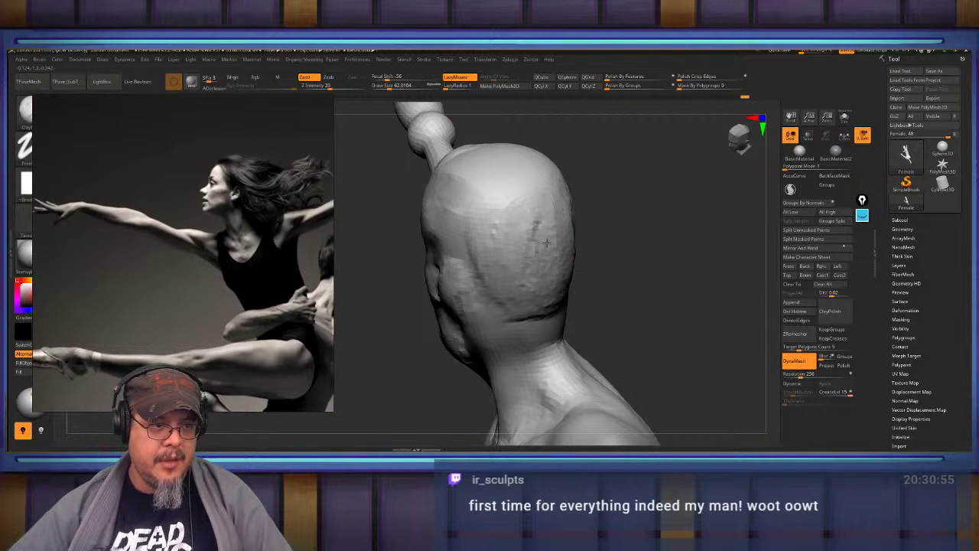
right_click_drag(543, 242, 560, 219)
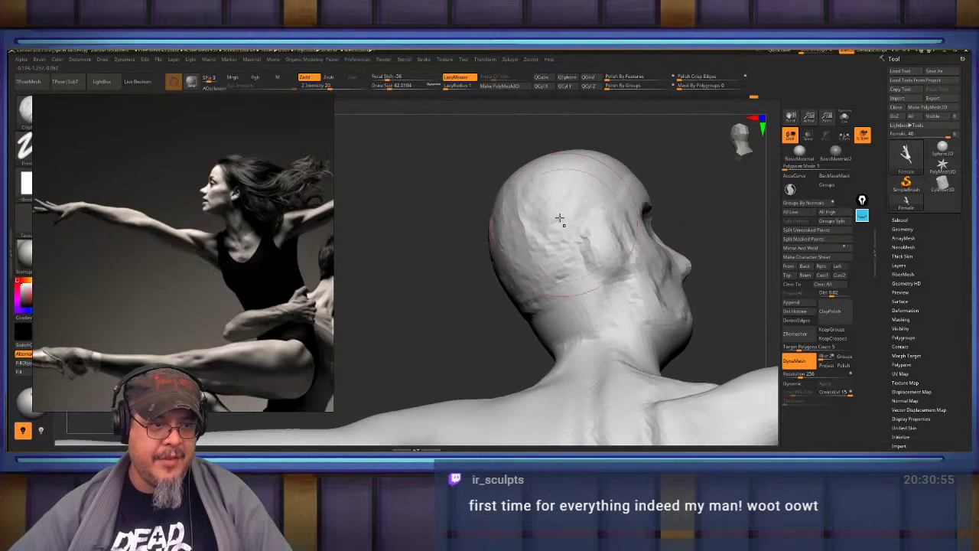
left_click_drag(534, 278, 538, 177, "shift")
right_click_drag(526, 310, 514, 263)
left_click_drag(446, 268, 501, 263)
mouse_move(572, 247)
left_mouse_down()
mouse_move(626, 238)
mouse_move(640, 249)
left_mouse_up()
right_click_drag(539, 211, 557, 216)
right_click_drag(426, 213, 547, 268)
left_click_drag(704, 268, 680, 289)
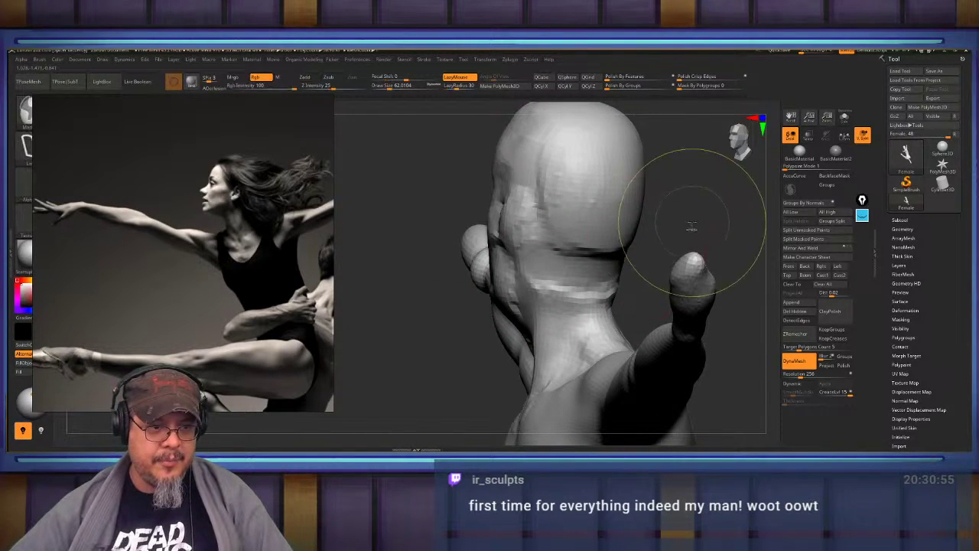
Build up the back and sides of the neck down to the shoulders.
mouse_move(692, 227)
right_mouse_down()
mouse_move(671, 221)
mouse_move(437, 258)
right_mouse_up()
mouse_move(719, 256)
right_mouse_down("alt")
mouse_move(513, 271)
mouse_move(531, 274)
mouse_move(521, 280)
right_mouse_up("alt")
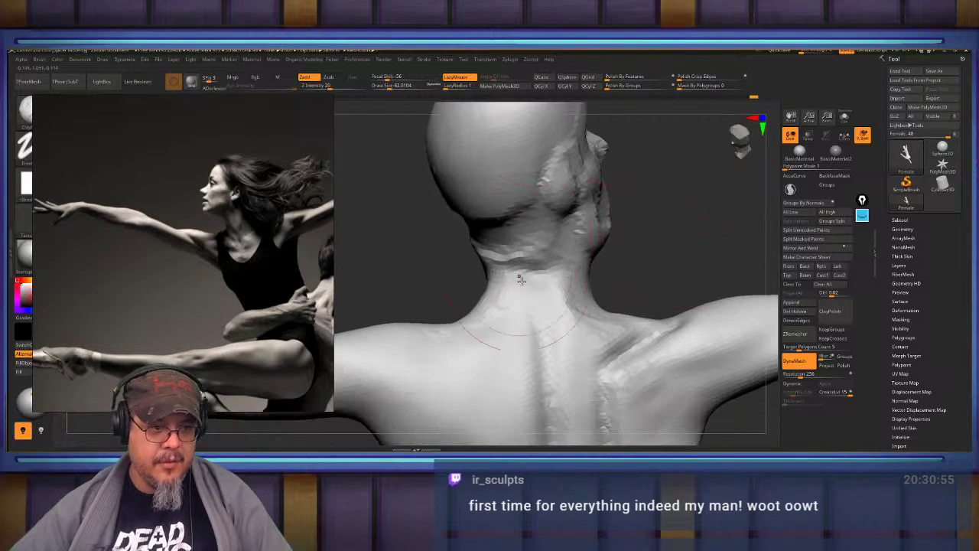
mouse_move(583, 296)
right_mouse_down()
mouse_move(605, 306)
mouse_move(597, 303)
right_mouse_up()
mouse_move(597, 303)
left_mouse_down()
mouse_move(577, 325)
mouse_move(622, 337)
mouse_move(585, 329)
left_mouse_up()
mouse_move(574, 321)
right_mouse_down()
mouse_move(503, 277)
mouse_move(470, 275)
mouse_move(495, 223)
right_mouse_up()
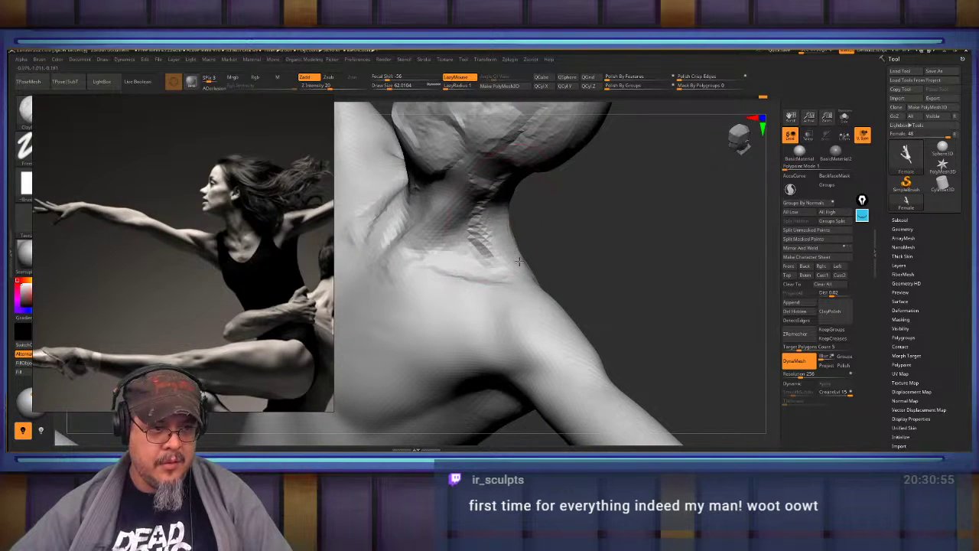
right_click_drag(572, 233, 522, 203)
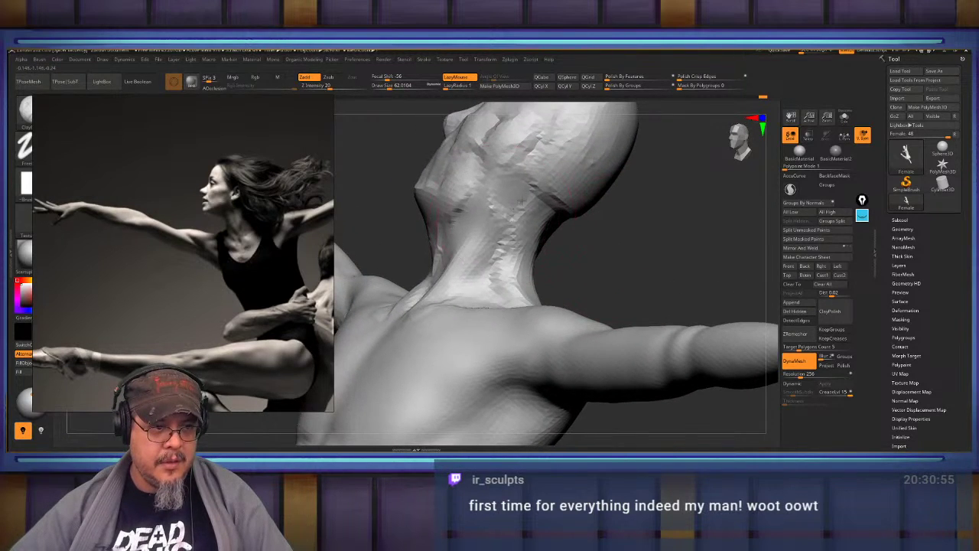
mouse_move(603, 248)
right_mouse_down()
mouse_move(457, 250)
mouse_move(490, 234)
mouse_move(538, 237)
mouse_move(510, 238)
right_mouse_up()
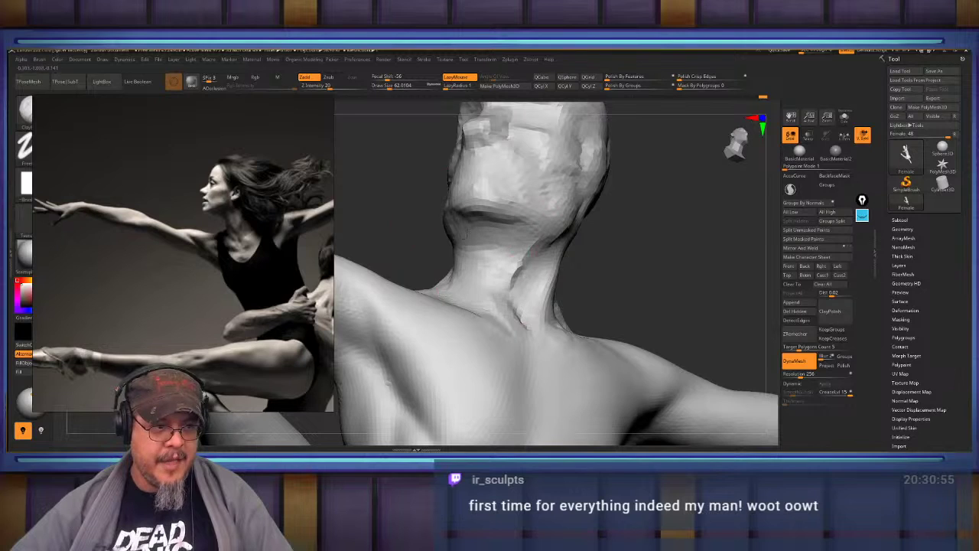
Shift the reference photo to show the pointed foot and choose the Move brush with BackfaceMask enabled for the model's foot.
mouse_move(643, 221)
right_mouse_down()
mouse_move(628, 214)
mouse_move(649, 206)
mouse_move(634, 236)
mouse_move(608, 180)
mouse_move(502, 183)
mouse_move(586, 260)
mouse_move(536, 260)
mouse_move(506, 230)
mouse_move(566, 236)
mouse_move(559, 249)
mouse_move(531, 225)
mouse_move(580, 231)
mouse_move(518, 263)
mouse_move(586, 247)
mouse_move(542, 258)
mouse_move(601, 212)
mouse_move(727, 195)
right_mouse_up()
middle_click_drag(225, 329, 327, 276)
right_click_drag(474, 377, 578, 242)
key("b")
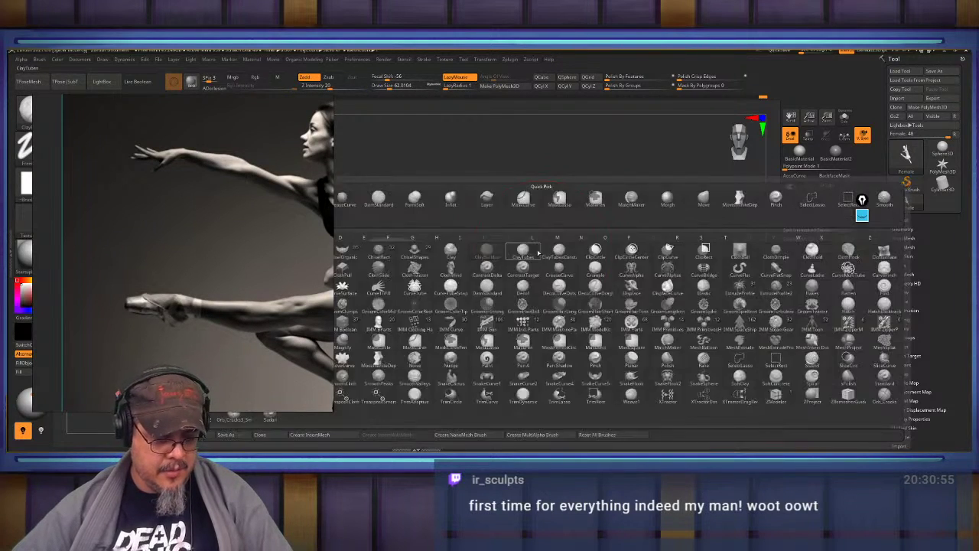
key("m")
key("v")
left_click(827, 180)
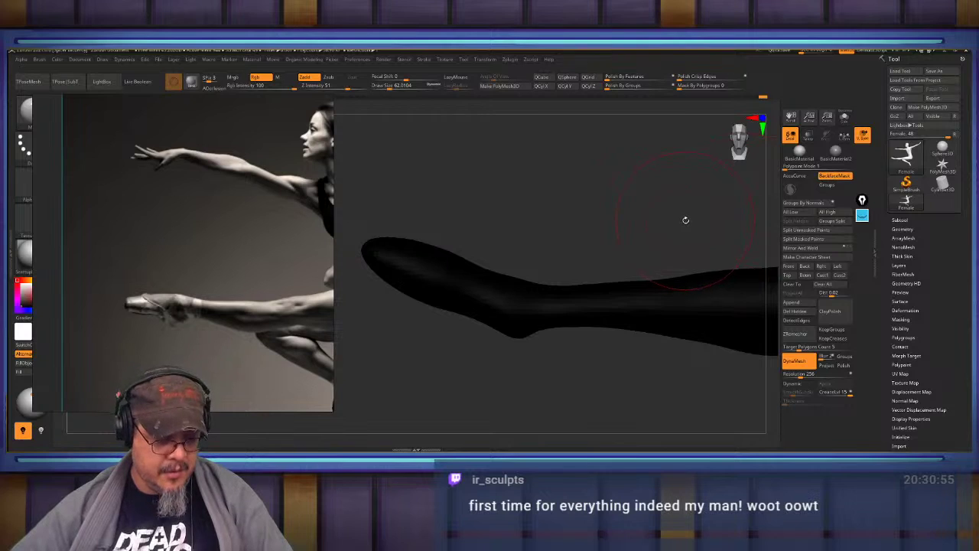
Reshape the upper contour of the ankle and instep with the Move brush at a draw size of about 56, and smooth it.
key("b")
key("m")
key("v")
key("v")
key("s")
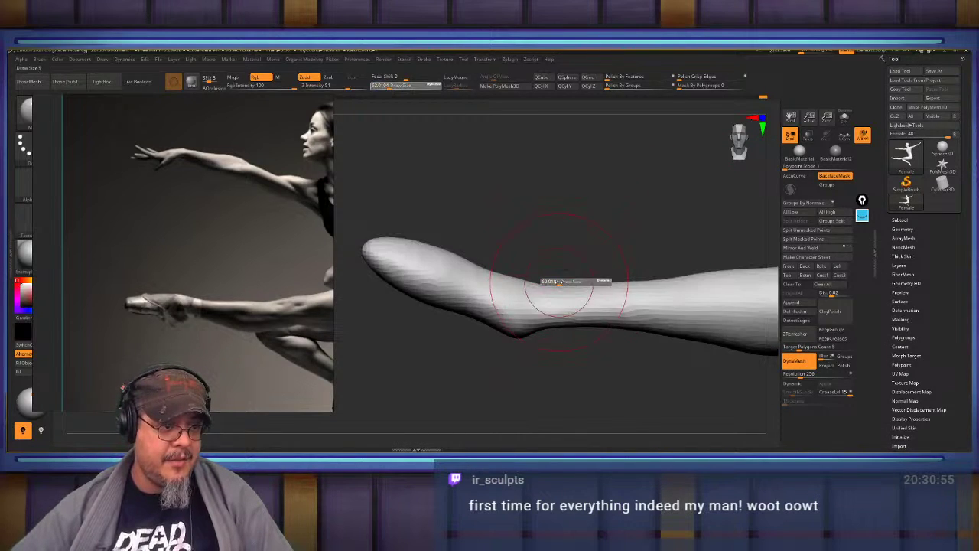
left_click_drag(563, 281, 539, 283)
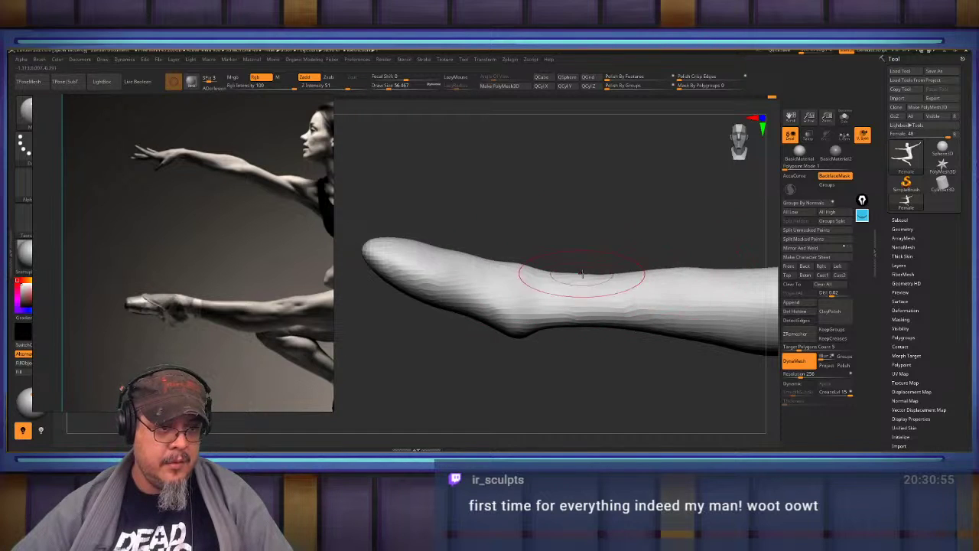
left_click_drag(554, 276, 565, 271, "shift")
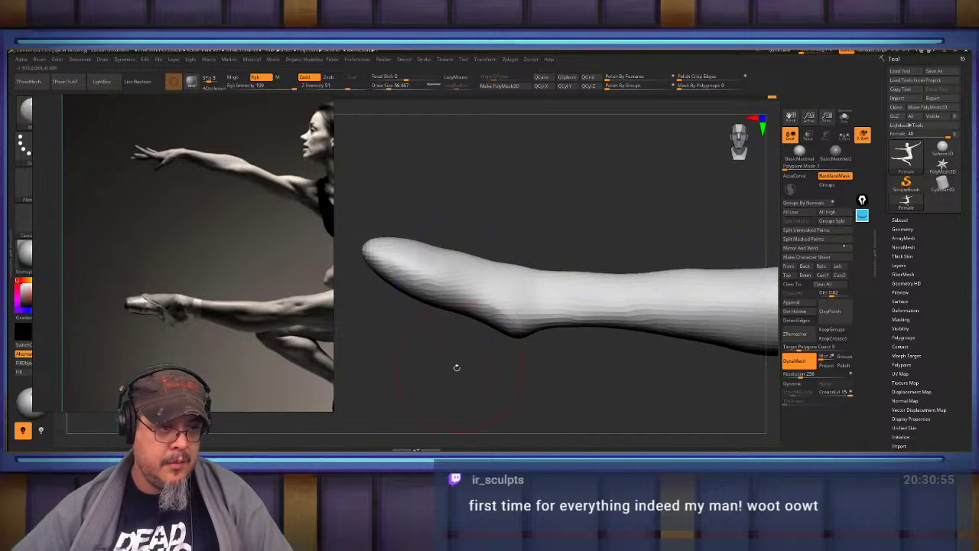
Isolate the toe end of the foot with an inverted mask, rotate it downward at the ball of the foot and clear the mask.
mouse_move(457, 368)
left_mouse_down("alt")
mouse_move(592, 372)
mouse_move(581, 372)
left_mouse_up("alt")
key("ctrl")
left_click_drag(560, 198, 496, 329, "ctrl")
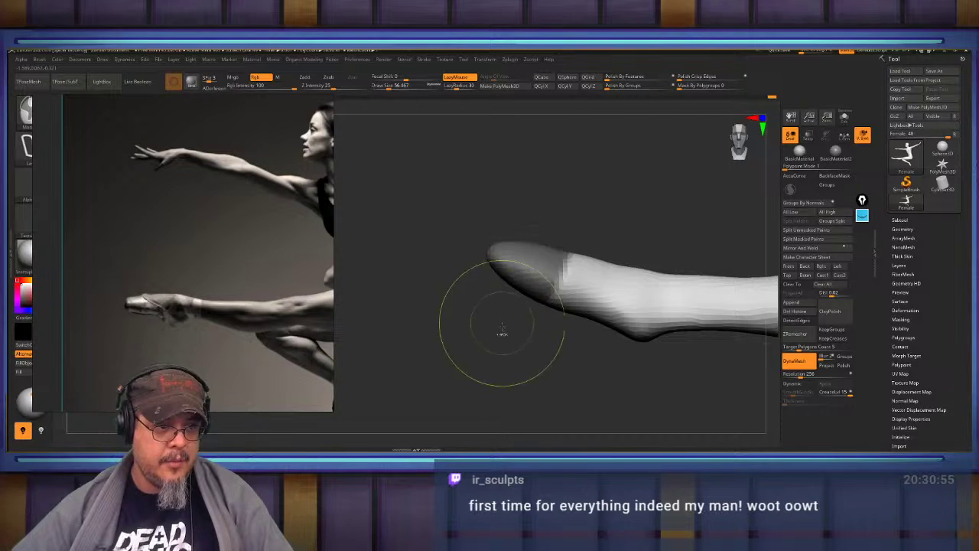
left_click(512, 336, "ctrl")
key("w")
left_click(559, 283, "alt")
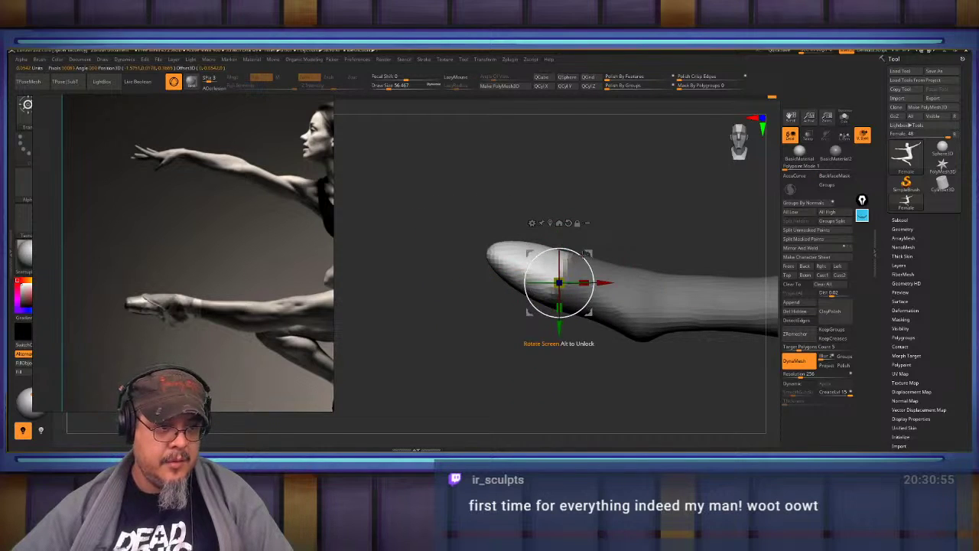
key("q")
left_click_drag(536, 357, 540, 360, "ctrl")
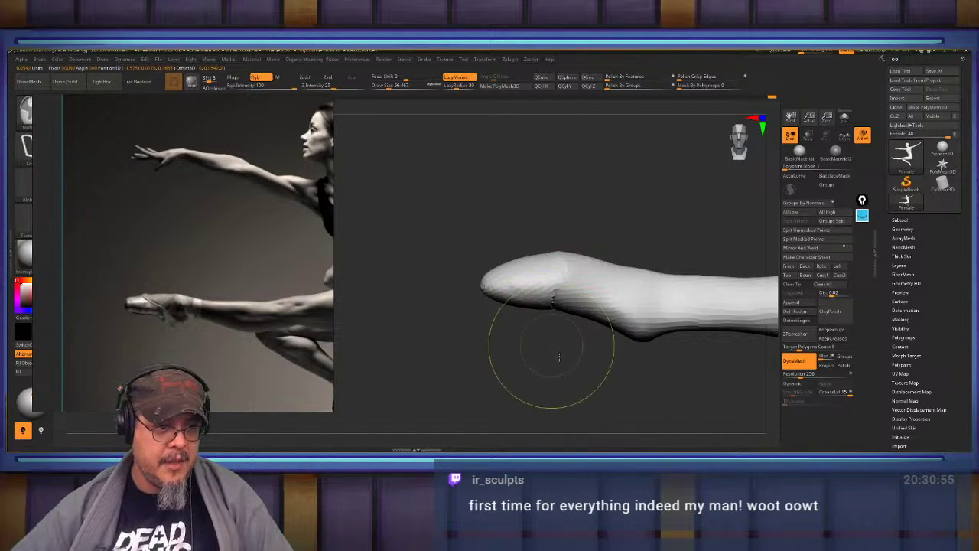
Select the ClayBuildup brush and refine and smooth the bent toe joint and the instep.
mouse_move(576, 218)
left_mouse_down()
mouse_move(597, 234)
mouse_move(559, 264)
mouse_move(579, 227)
mouse_move(563, 253)
left_mouse_up()
key("b")
key("c")
key("b")
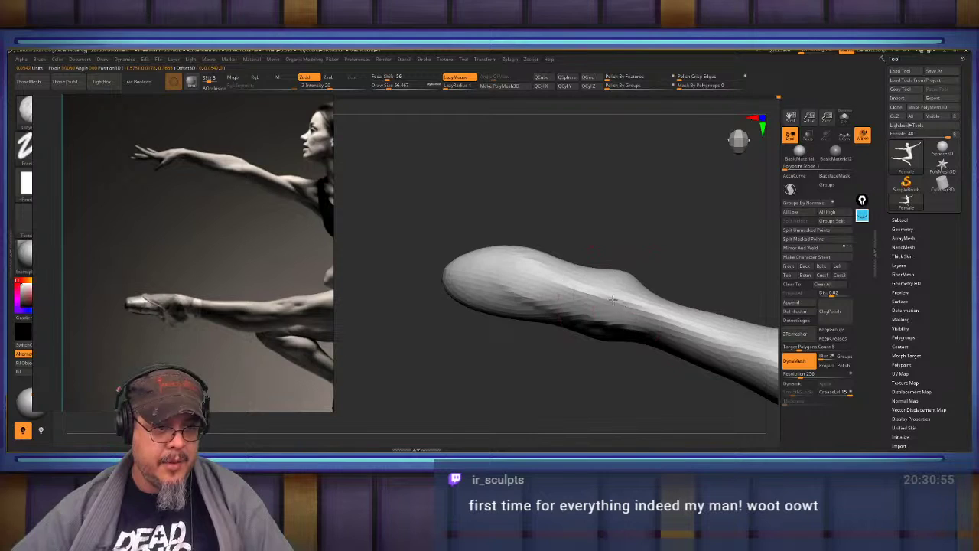
mouse_move(693, 261)
left_mouse_down()
mouse_move(701, 194)
mouse_move(653, 232)
mouse_move(658, 204)
mouse_move(681, 176)
left_mouse_up()
left_click_drag(621, 272, 528, 256, "shift")
mouse_move(555, 336)
left_mouse_down("alt")
mouse_move(458, 296)
mouse_move(557, 334)
mouse_move(630, 283)
mouse_move(621, 240)
mouse_move(663, 283)
mouse_move(647, 259)
mouse_move(612, 260)
mouse_move(658, 273)
mouse_move(647, 274)
left_mouse_up("alt")
Refine the sides of the ankle and heel with the ClayBuildup brush at a draw size of about 31.
key("s")
left_click_drag(525, 278, 521, 278)
left_click_drag(540, 277, 528, 286, "alt")
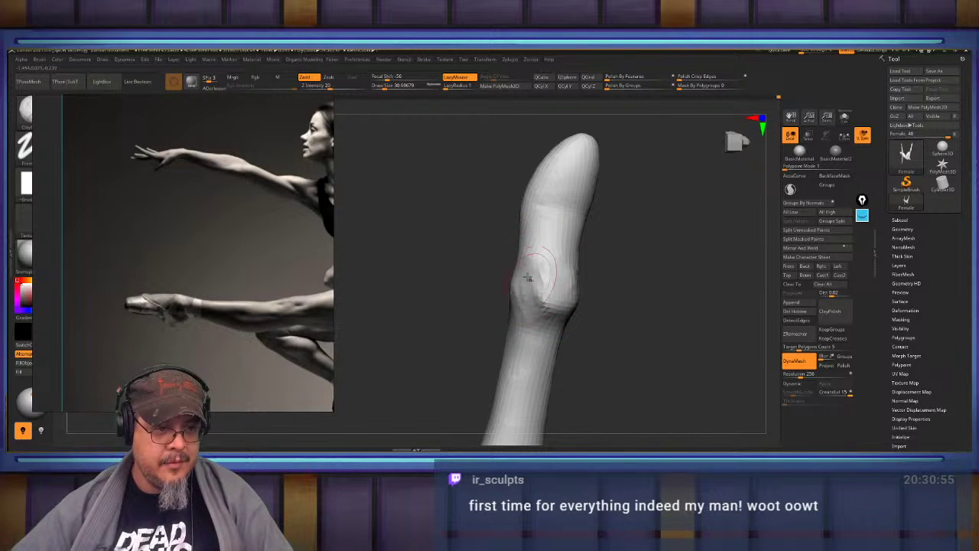
left_click_drag(595, 285, 621, 280)
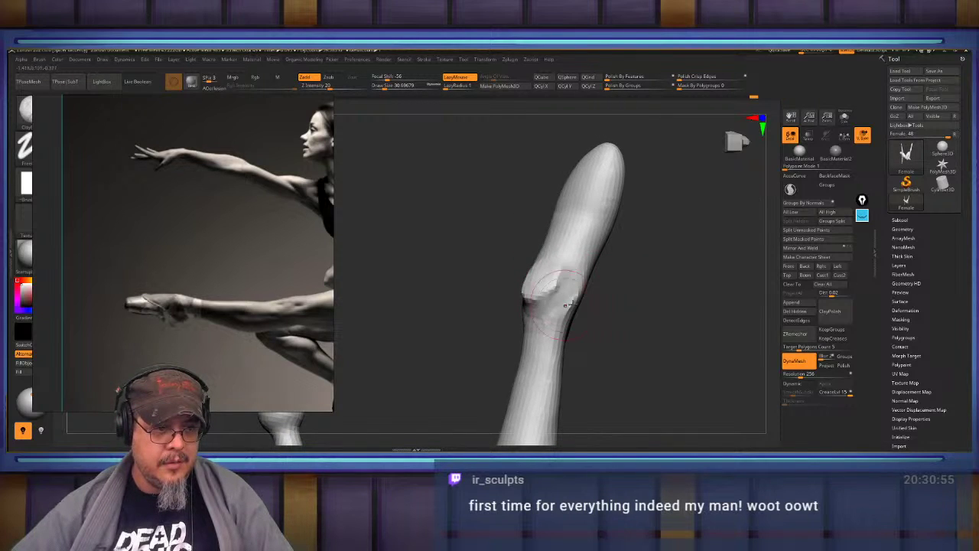
left_click_drag(570, 305, 663, 299)
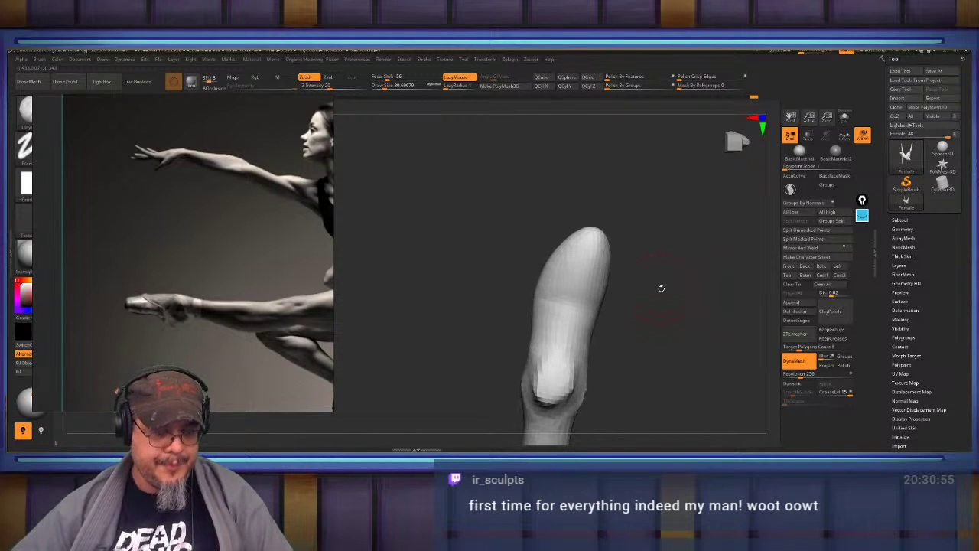
Adjust the toe tip and foot outline with the Move brush at a draw size of about 83 and turn off BackfaceMask.
key("s")
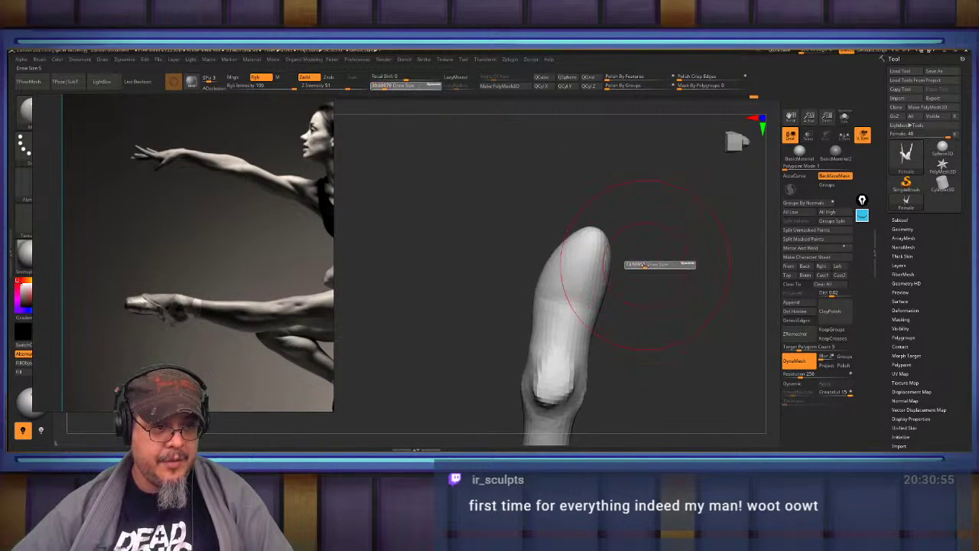
left_click_drag(644, 265, 646, 264)
left_click_drag(594, 236, 588, 229)
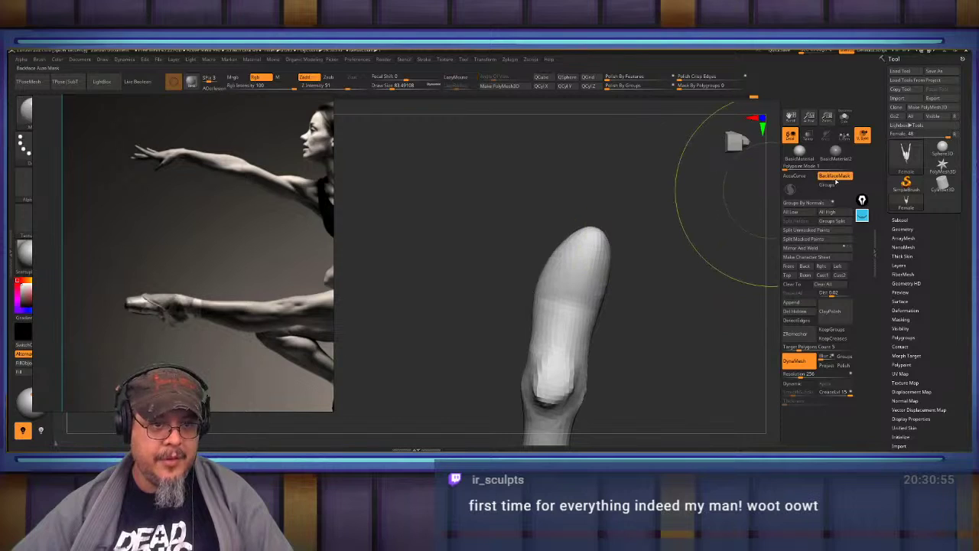
left_click(834, 175)
mouse_move(664, 320)
left_mouse_down()
mouse_move(682, 229)
mouse_move(631, 222)
mouse_move(639, 250)
mouse_move(596, 306)
left_mouse_up()
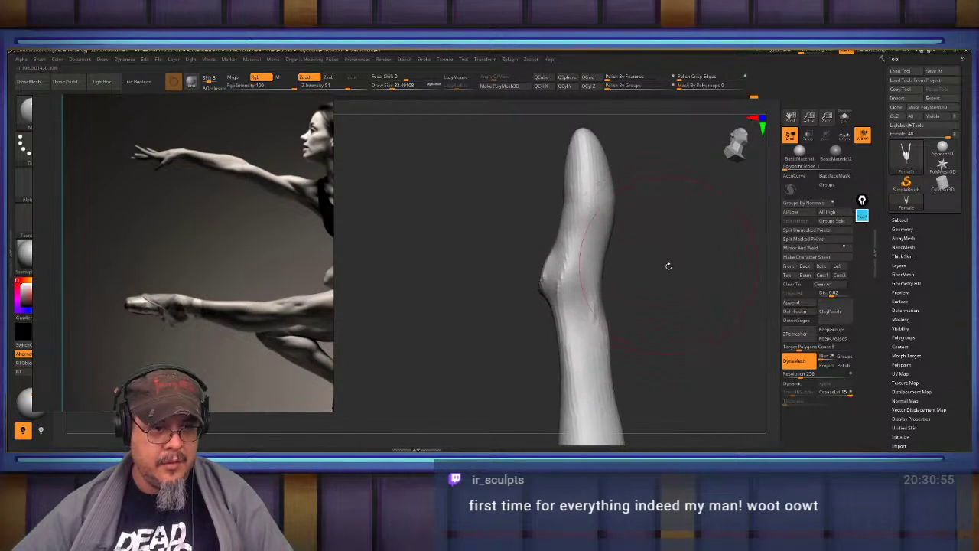
left_click_drag(669, 266, 683, 264, "shift")
Build up the ankle bone on the side of the foot with the ClayBuildup brush at a draw size of about 31.
key("b")
key("c")
key("b")
key("s")
left_click(573, 286)
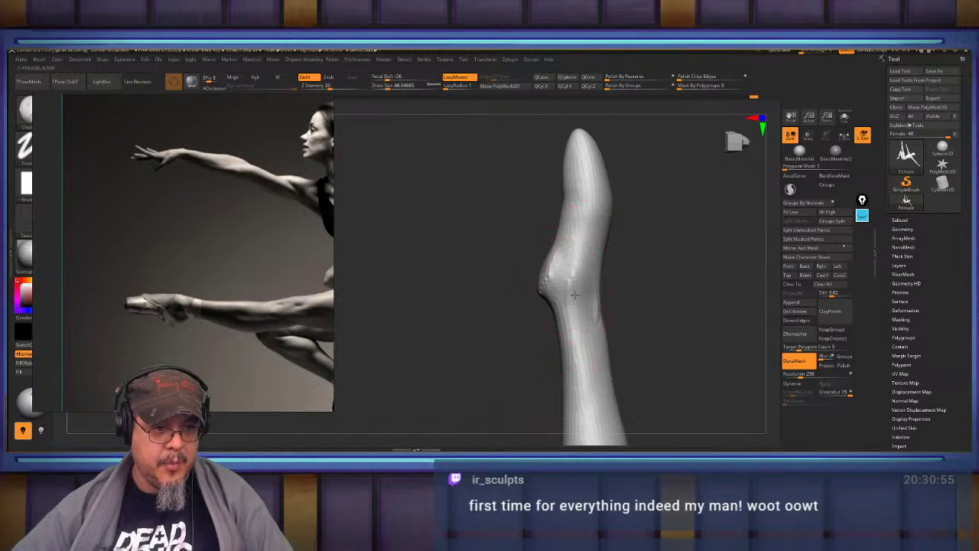
key("s")
left_click(573, 287)
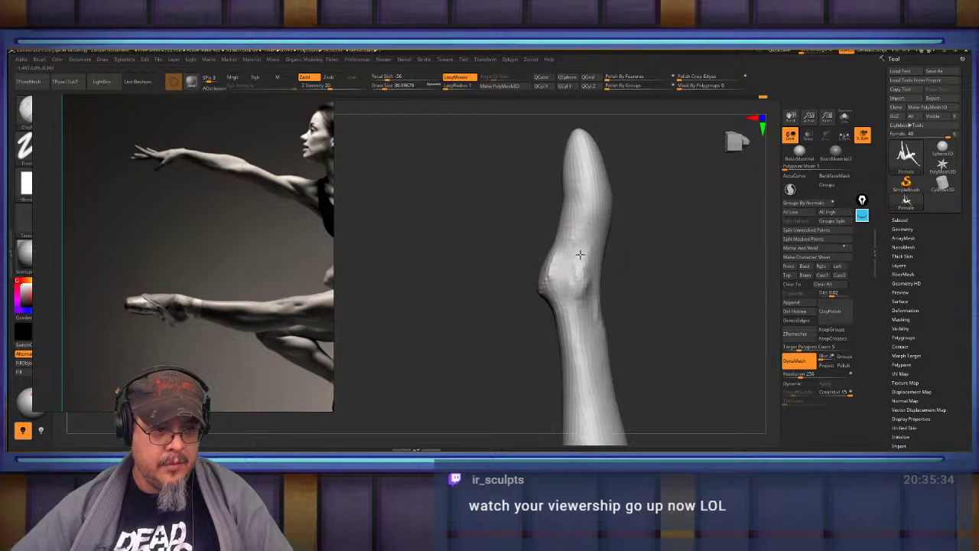
Sculpt and smooth the ankle on both sides, blending the ankle bones into the heel and lower leg.
mouse_move(632, 280)
left_mouse_down()
mouse_move(684, 290)
mouse_move(654, 251)
mouse_move(604, 220)
mouse_move(502, 325)
mouse_move(577, 284)
mouse_move(720, 254)
left_mouse_up()
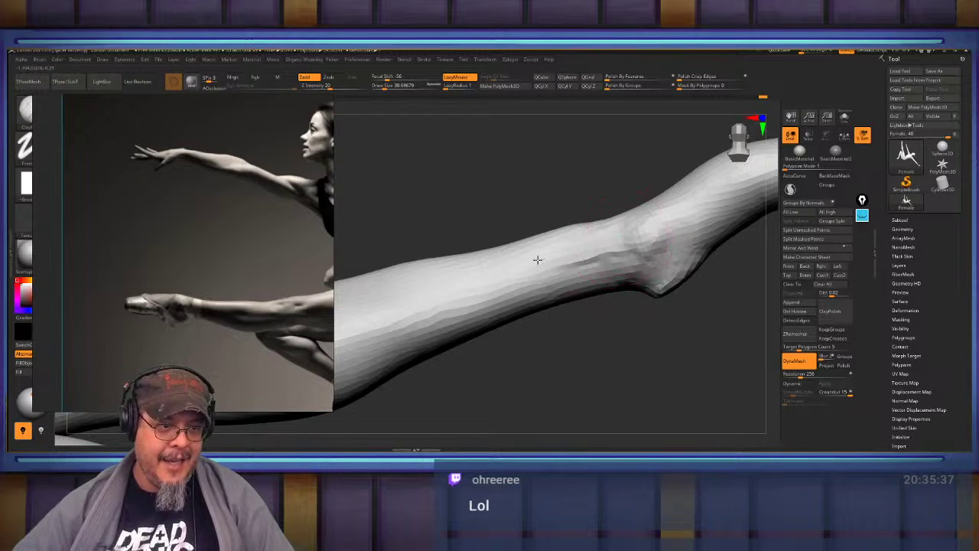
mouse_move(507, 197)
left_mouse_down()
mouse_move(525, 234)
mouse_move(632, 217)
left_mouse_up()
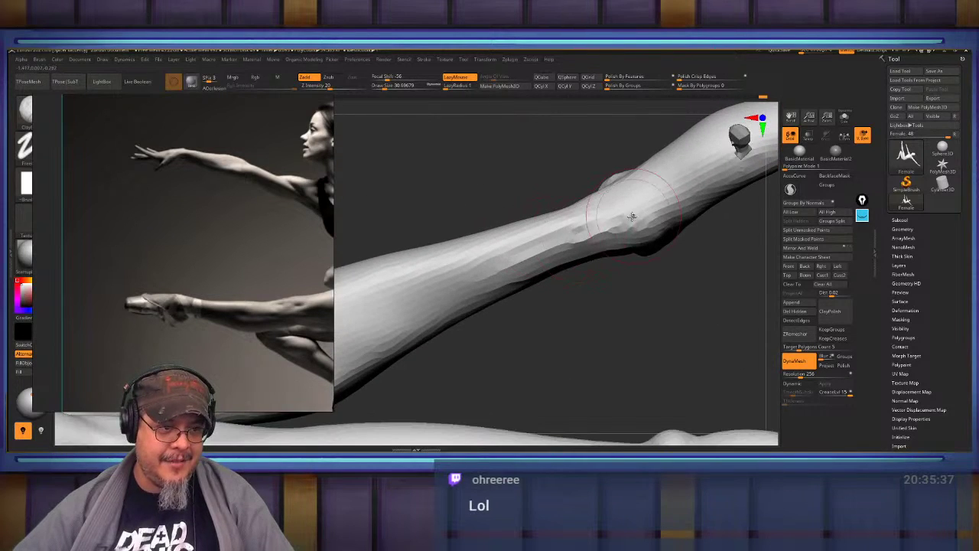
key("shift")
mouse_move(584, 276)
left_mouse_down()
mouse_move(559, 259)
mouse_move(578, 288)
left_mouse_up()
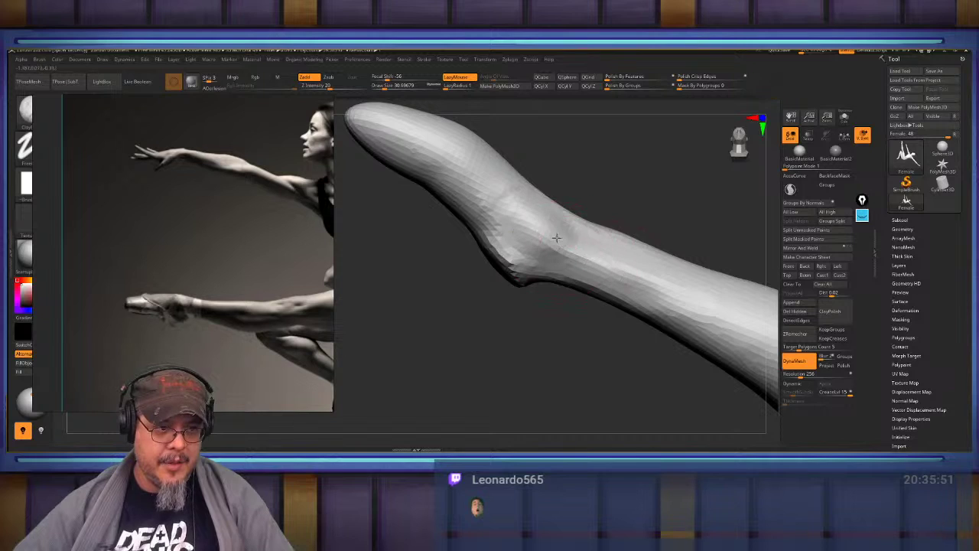
right_click_drag(520, 234, 553, 270, "alt")
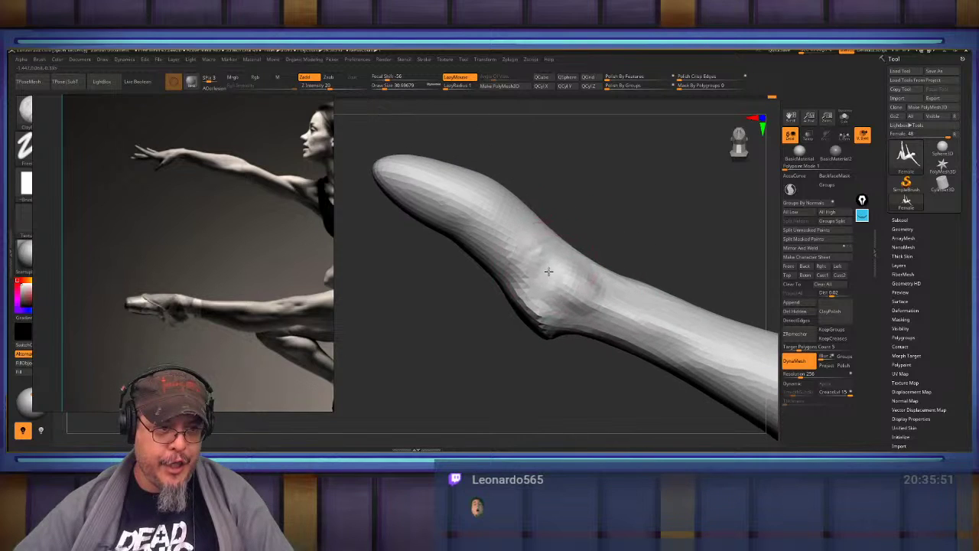
left_click_drag(553, 271, 564, 295, "shift")
mouse_move(564, 294)
right_mouse_down("ctrl")
mouse_move(553, 251)
mouse_move(513, 250)
mouse_move(583, 270)
mouse_move(564, 267)
mouse_move(561, 282)
right_mouse_up("ctrl")
Select the TrimDynamic brush and flatten the tip of the pointed foot.
key("b")
key("t")
key("d")
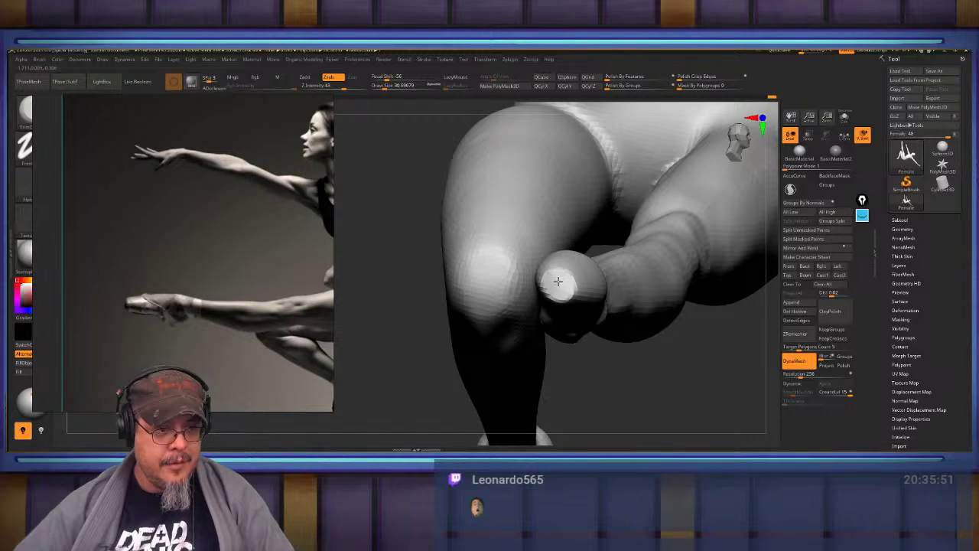
right_click_drag(560, 288, 405, 278)
key("f")
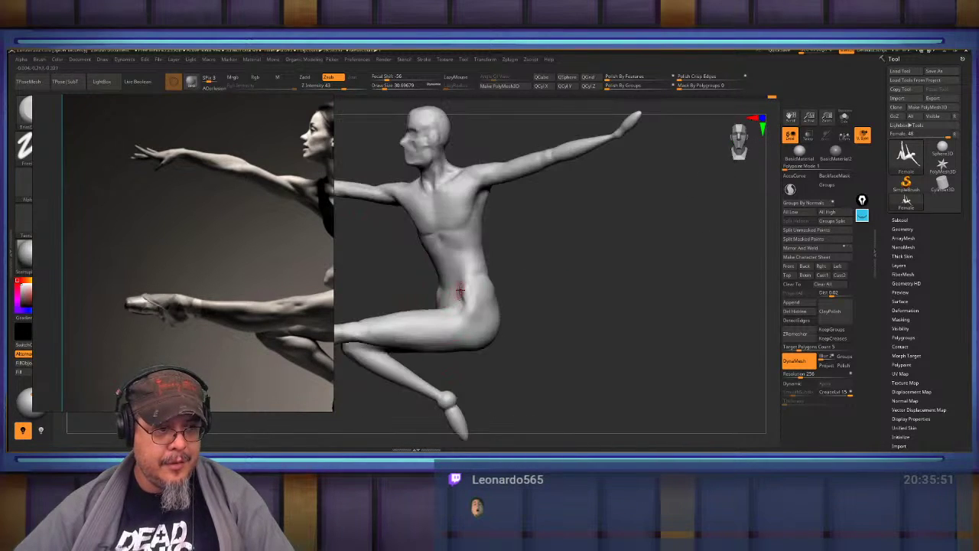
mouse_move(459, 291)
right_mouse_down("alt")
mouse_move(651, 217)
mouse_move(547, 283)
mouse_move(518, 280)
mouse_move(553, 283)
right_mouse_up("alt")
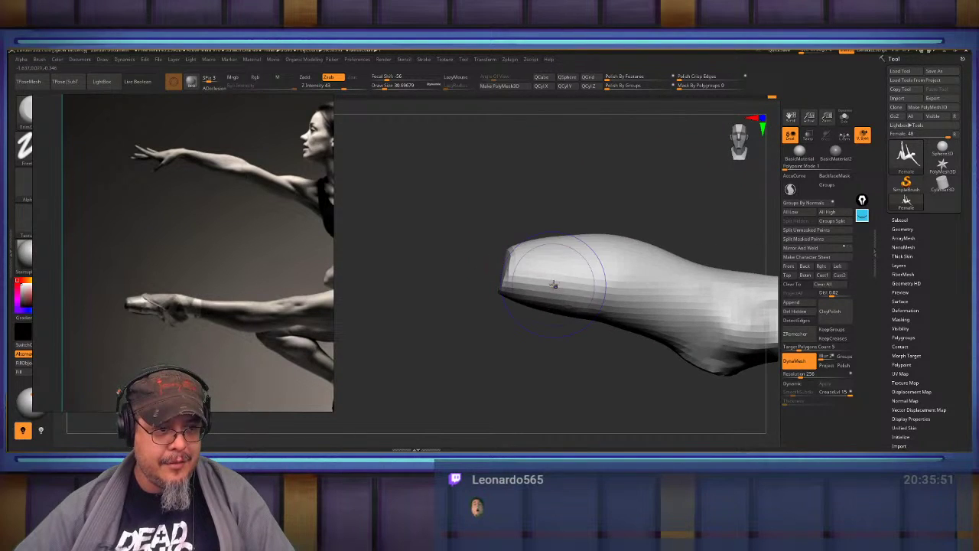
mouse_move(535, 276)
left_mouse_down("shift")
mouse_move(511, 263)
mouse_move(506, 281)
left_mouse_up("shift")
Plane and smooth the top, sides and underside of the toe area at a draw size of about 46.
left_click_drag(487, 332, 475, 321, "ctrl")
right_click_drag(473, 323, 461, 362)
right_click_drag(505, 279, 492, 284)
key("s")
left_click_drag(492, 284, 503, 284)
right_click_drag(503, 284, 488, 264)
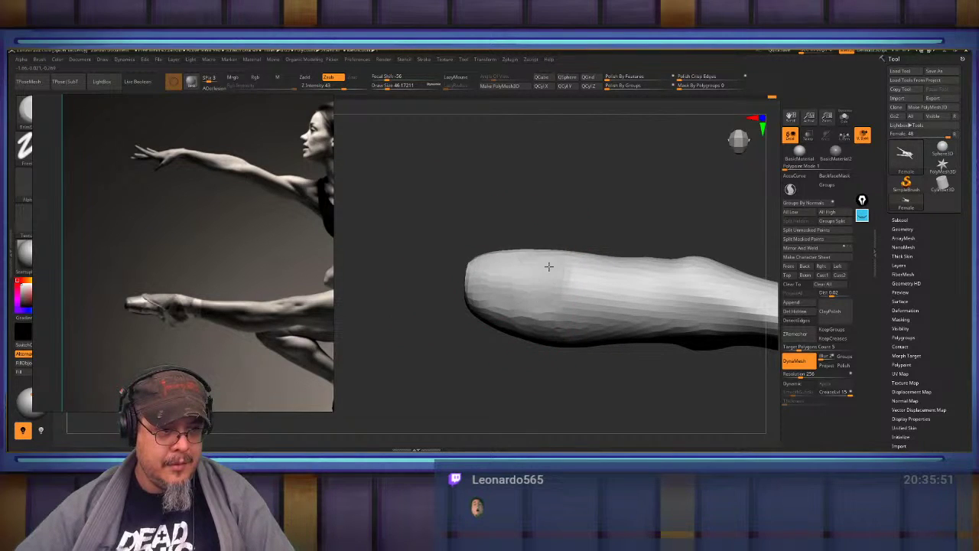
key("shift")
right_click_drag(474, 355, 472, 278)
right_click_drag(548, 268, 472, 359)
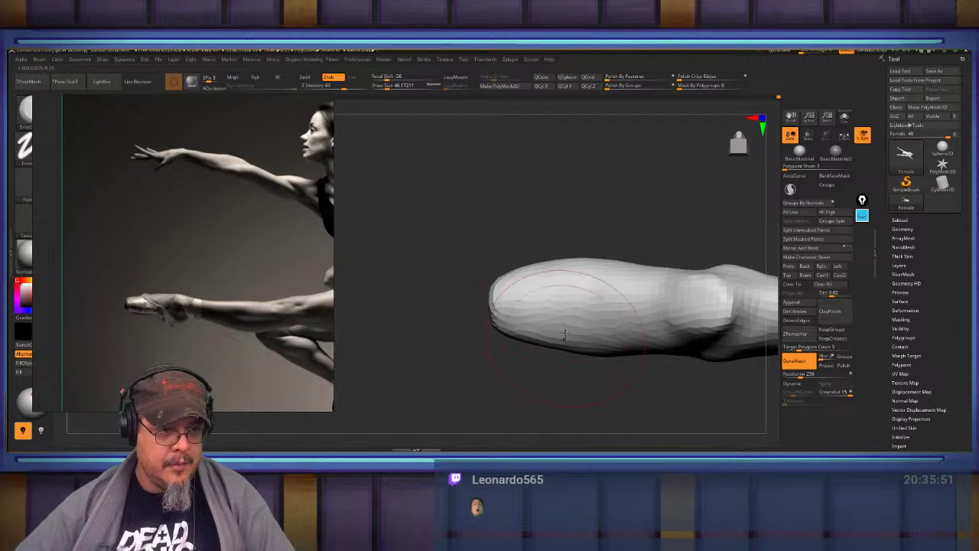
right_click_drag(461, 353, 699, 264)
Select the Move brush and even out the upper contour of the instep into the ankle, as seen from the side.
key("f")
right_click_drag(645, 319, 692, 302, "alt")
right_click_drag(435, 330, 570, 355, "ctrl")
right_click_drag(461, 262, 585, 249, "ctrl")
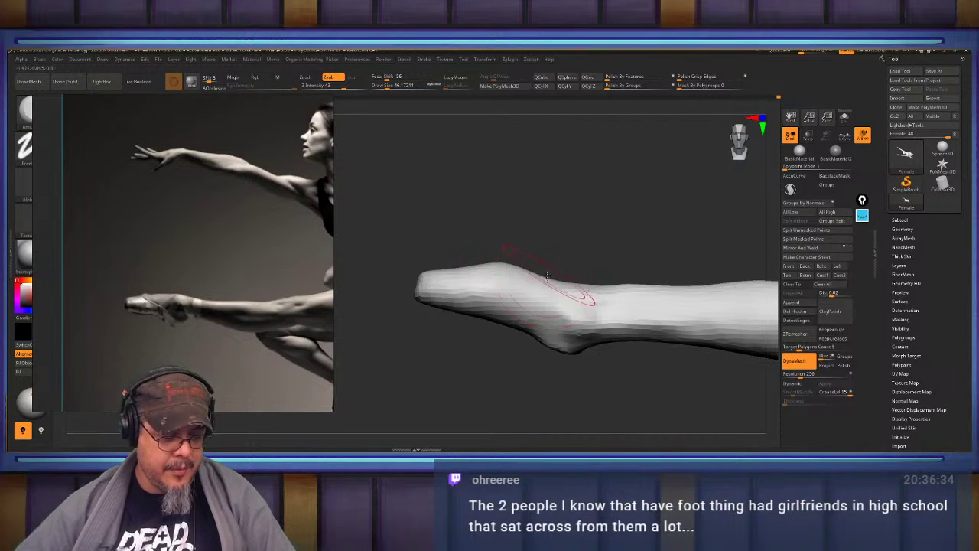
key("b")
key("m")
key("v")
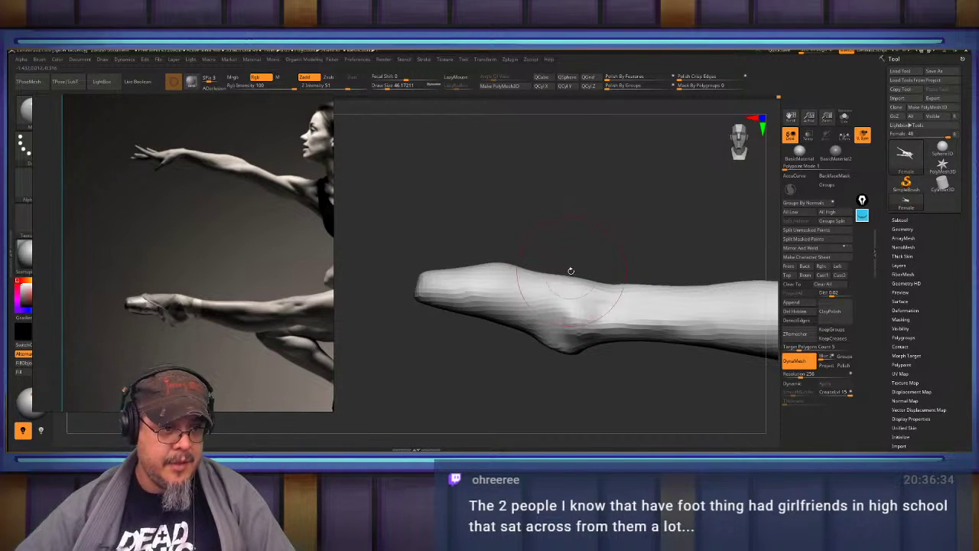
left_click_drag(499, 265, 558, 267, "shift")
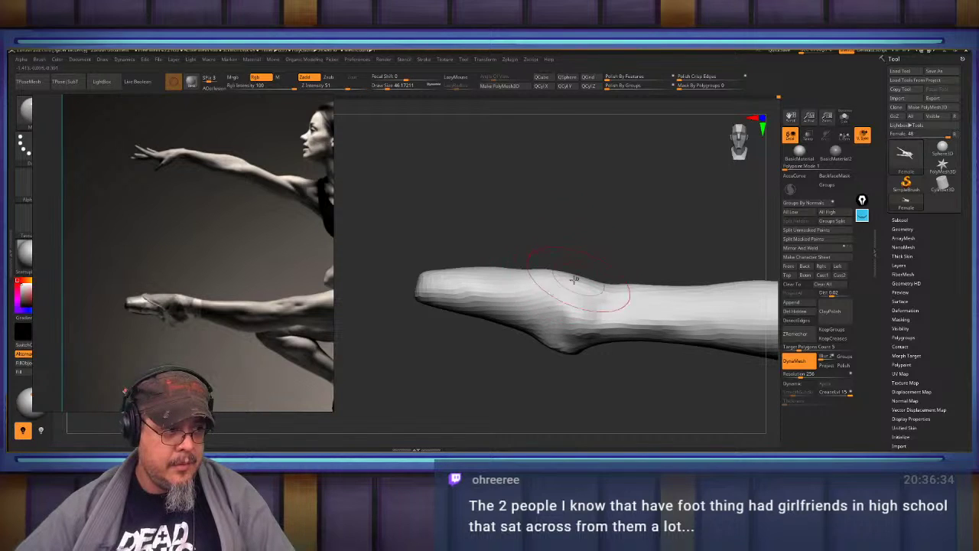
left_click_drag(639, 256, 586, 257, "alt")
mouse_move(531, 277)
left_mouse_down("shift")
mouse_move(587, 258)
mouse_move(549, 283)
mouse_move(693, 283)
mouse_move(675, 280)
left_mouse_up("shift")
Refine the heel and sole contour of the foot with the Move brush, working from its opposite side.
right_click_drag(459, 274, 543, 293)
right_click_drag(520, 330, 598, 290)
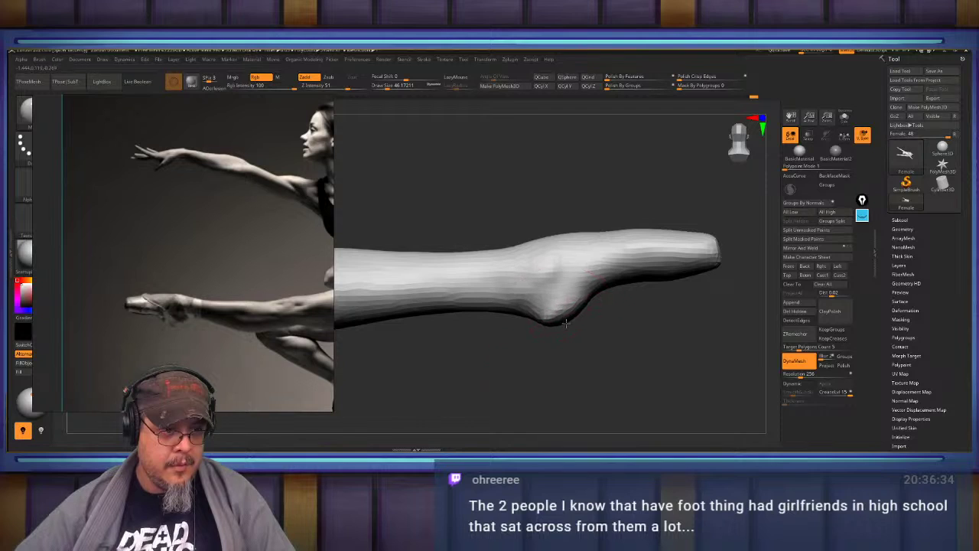
mouse_move(518, 355)
right_mouse_down()
mouse_move(556, 382)
mouse_move(538, 378)
mouse_move(541, 339)
mouse_move(550, 376)
mouse_move(601, 420)
right_mouse_up()
mouse_move(567, 270)
left_mouse_down()
mouse_move(567, 280)
mouse_move(580, 277)
left_mouse_up()
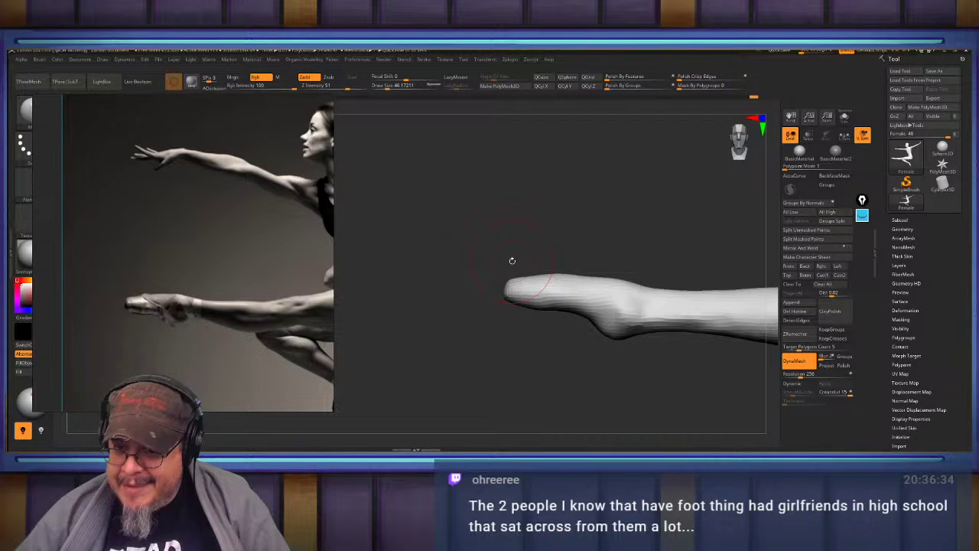
Shift the reference photo window and frame the whole figure beside it for comparison.
right_click_drag(231, 330, 330, 338)
key("f")
left_click_drag(571, 384, 667, 369, "alt")
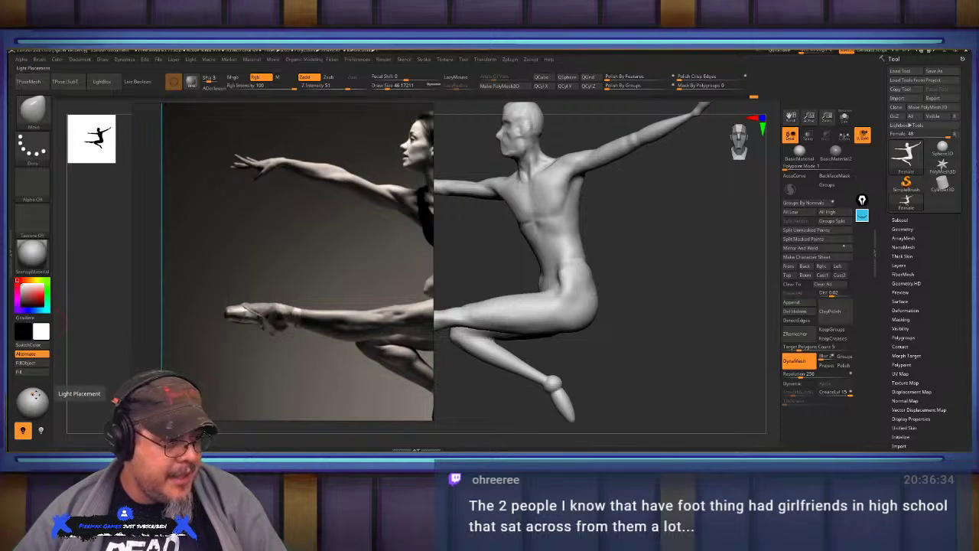
Adjust the light placement, flipping the light behind the figure and back to the front.
left_click(35, 395)
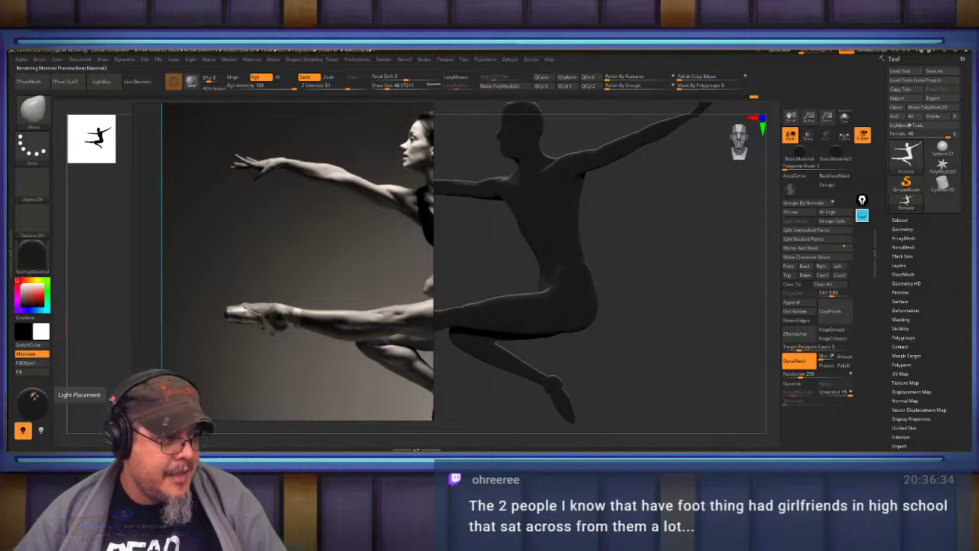
left_click_drag(35, 395, 31, 399)
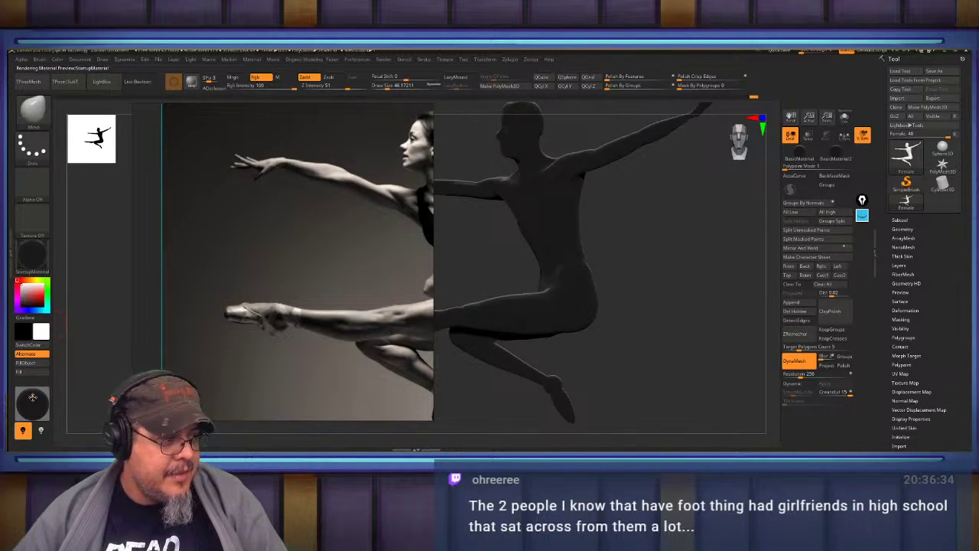
left_click(33, 396)
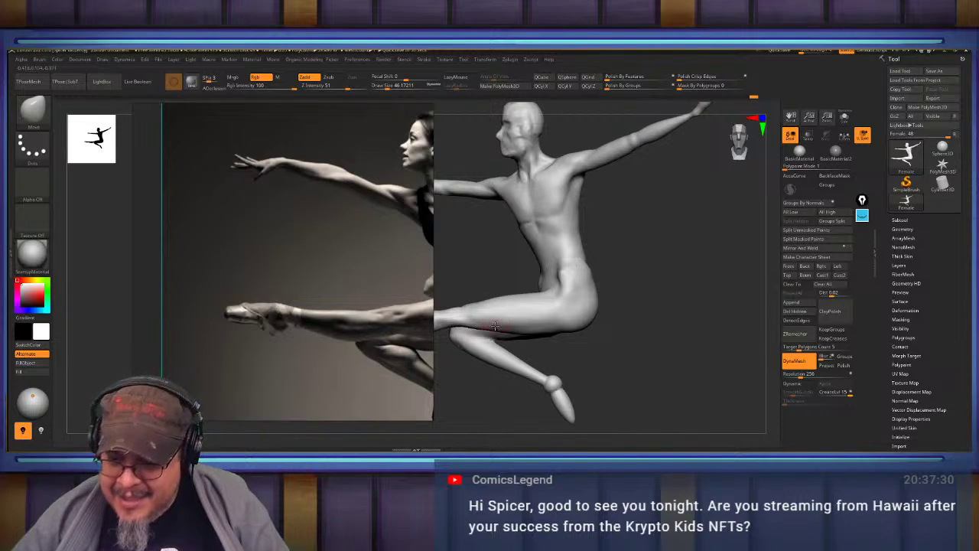
Reframe the whole figure and set the Move brush to a draw size of about 257.
left_click(659, 353)
mouse_move(661, 353)
left_mouse_down("alt")
mouse_move(544, 360)
mouse_move(589, 355)
left_mouse_up("alt")
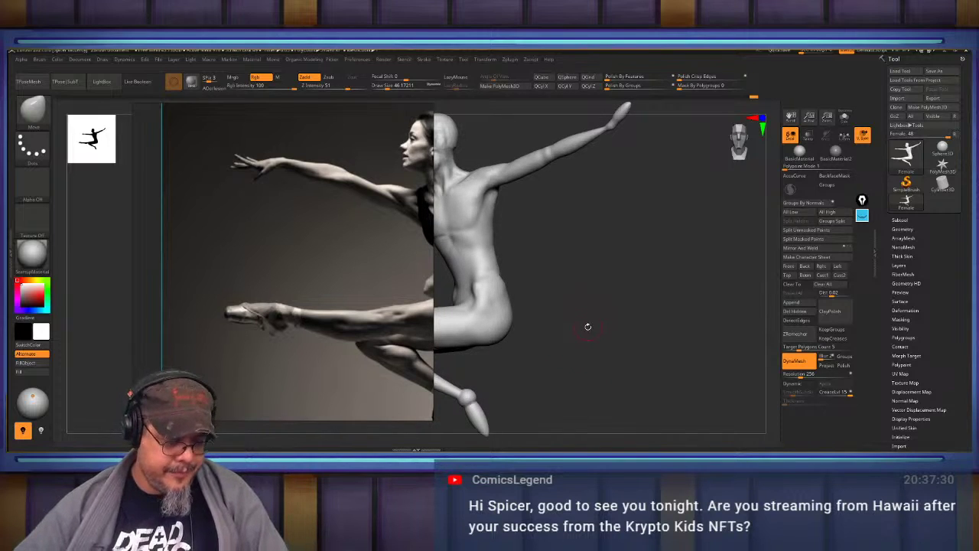
key("b")
key("m")
key("v")
key("s")
mouse_move(437, 320)
left_mouse_down()
mouse_move(459, 320)
mouse_move(444, 303)
mouse_move(473, 322)
left_mouse_up()
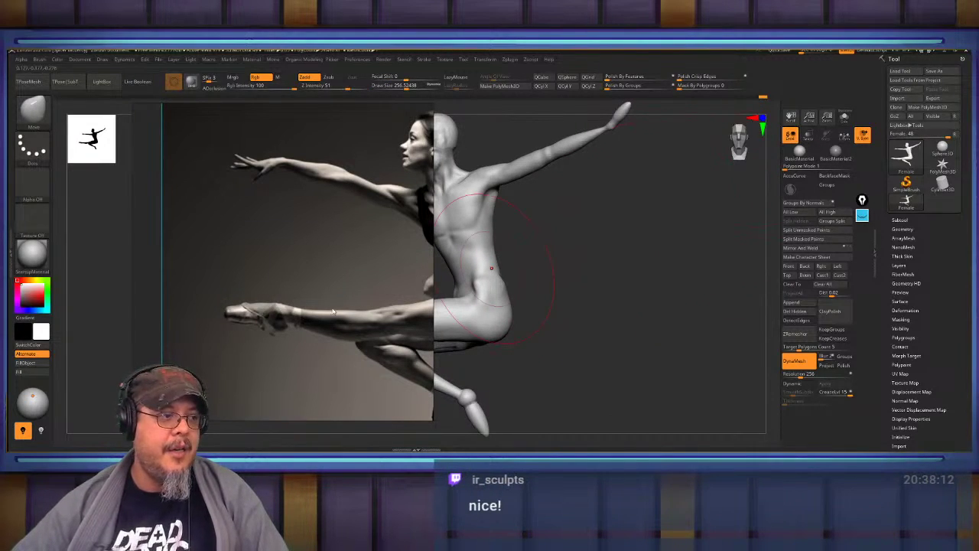
Move the reference photo away from the figure, narrow its window and reposition the image to show the dancer's torso and legs.
right_click_drag(330, 303, 267, 314)
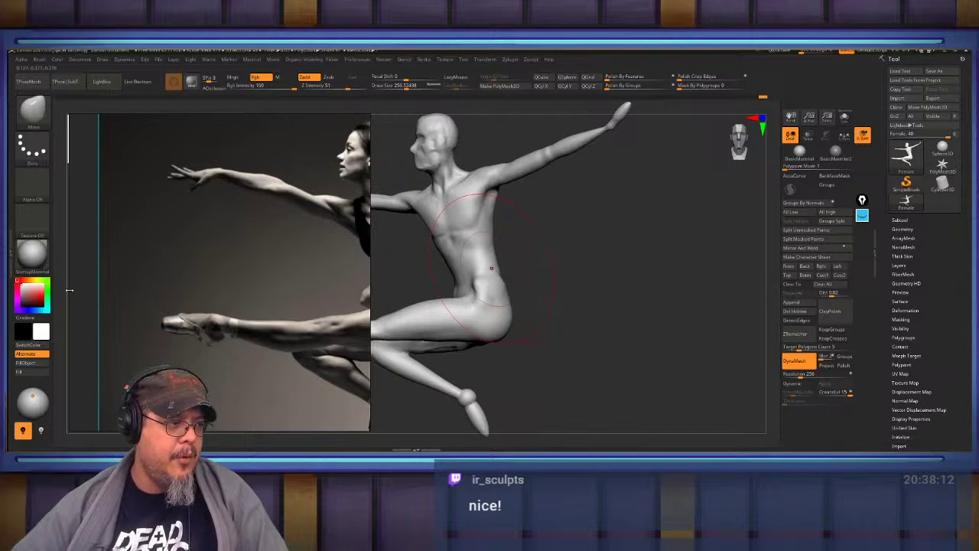
left_click_drag(69, 290, 106, 290)
mouse_move(225, 287)
left_mouse_down()
mouse_move(119, 286)
mouse_move(127, 289)
left_mouse_up()
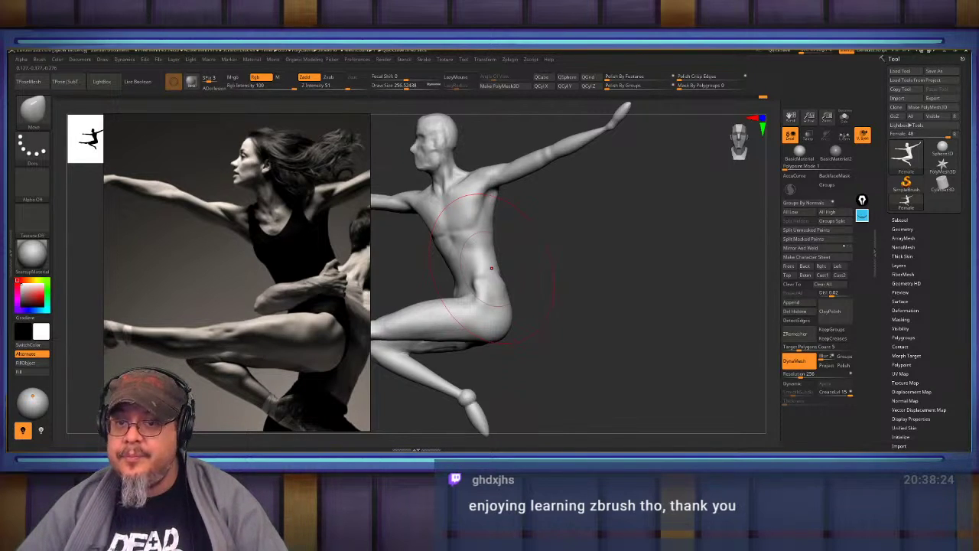
Switch to the browser, move the reference photo aside and look through the Krypto-Kids collectibles on the Foundation page.
left_click_drag(972, 184, 584, 49)
left_click_drag(273, 246, 182, 215)
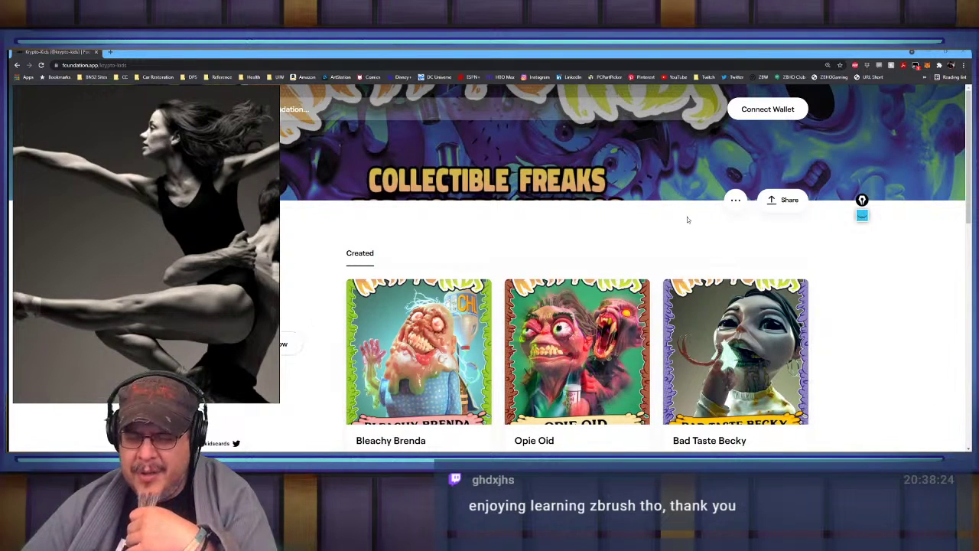
scroll(687, 220, "down", 3)
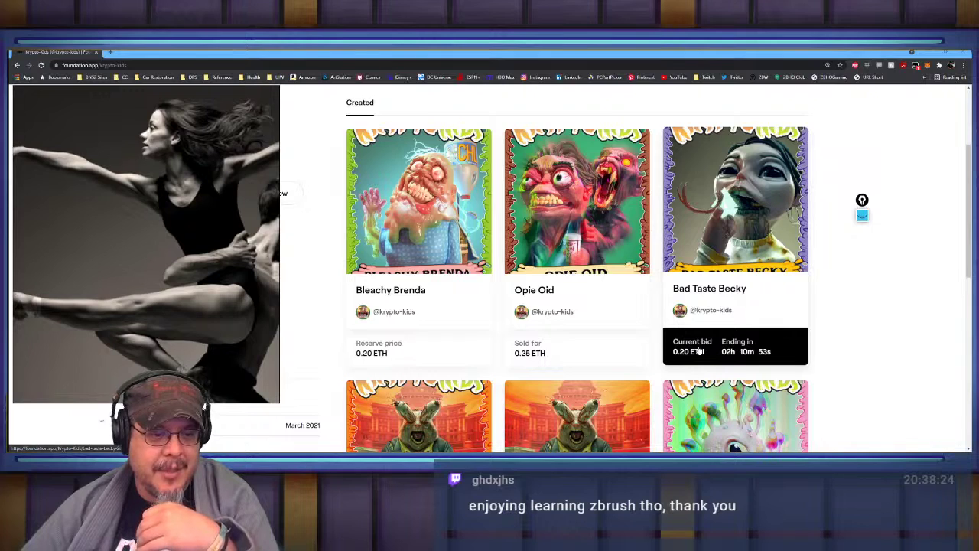
scroll(699, 348, "down", 2)
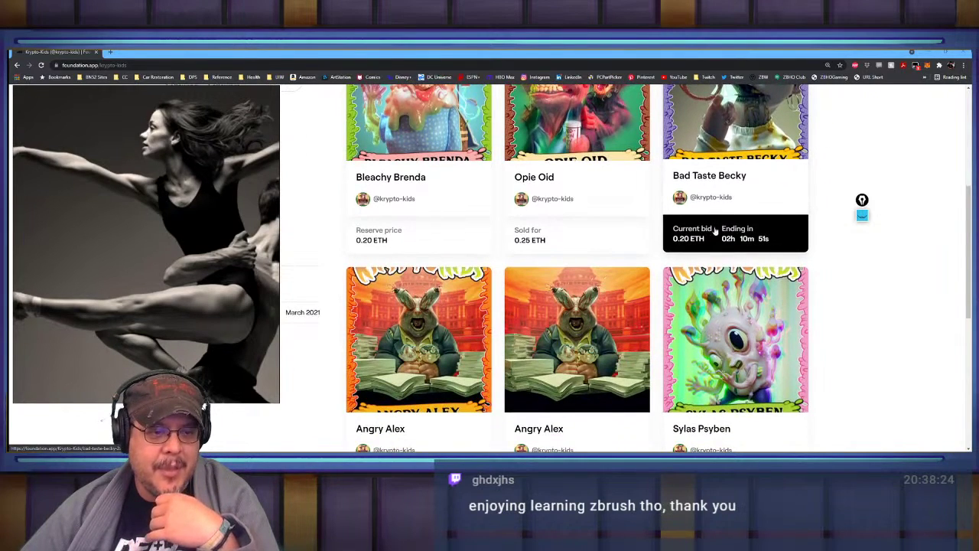
scroll(713, 258, "down", 2)
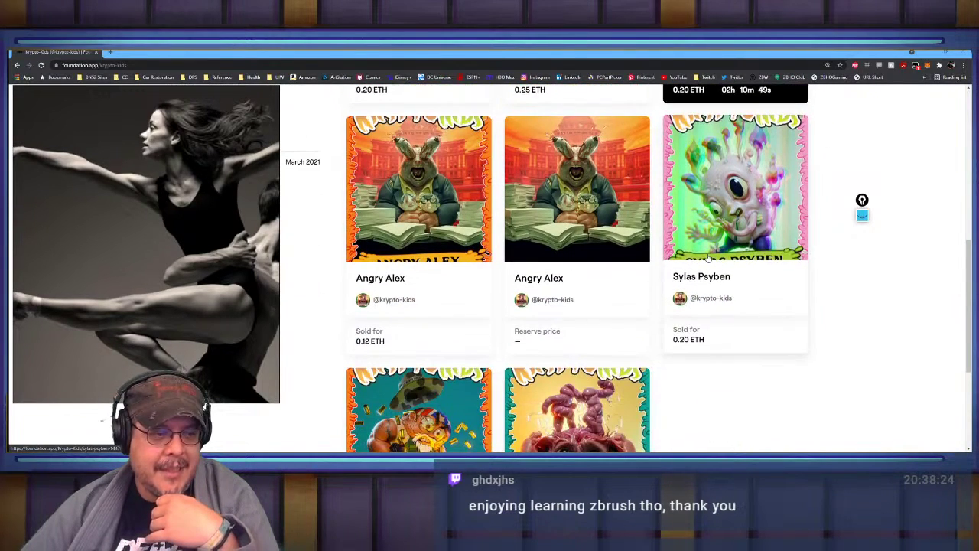
scroll(708, 258, "down", 2)
scroll(708, 258, "down", 1)
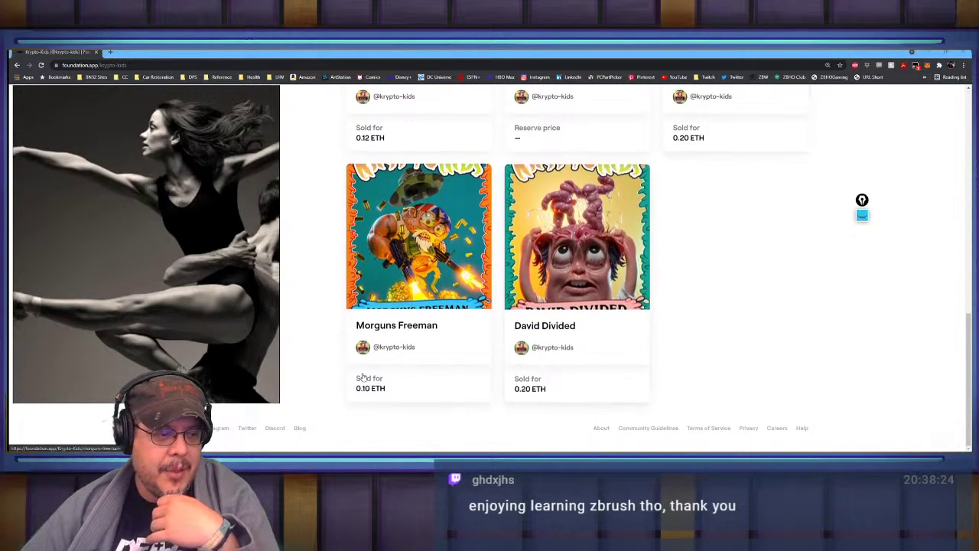
Look over the Krypto-Kids collectibles again, and close the Foundation page to return to ZBrush.
scroll(755, 296, "up", 2)
scroll(604, 222, "up", 3)
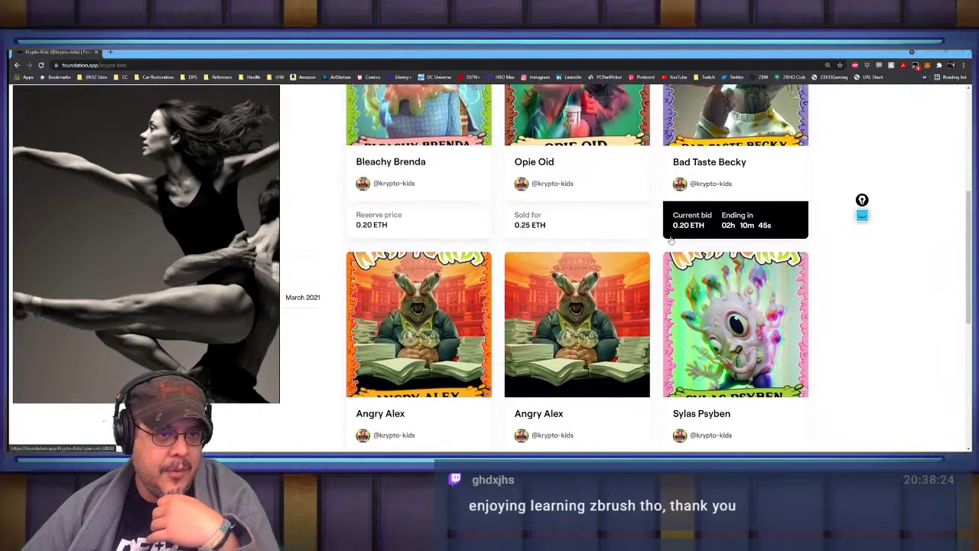
scroll(524, 262, "up", 2)
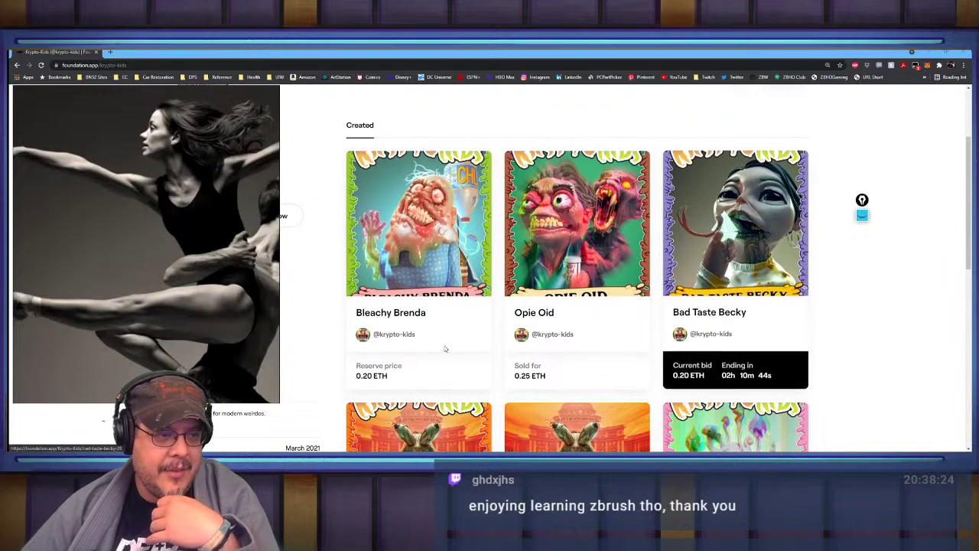
scroll(864, 399, "down", 3)
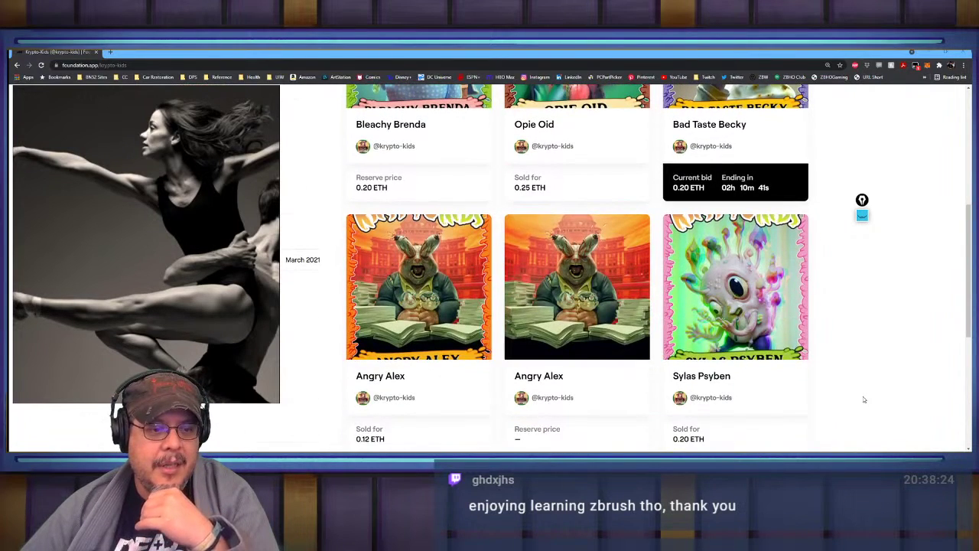
scroll(863, 400, "down", 2)
scroll(864, 399, "down", 2)
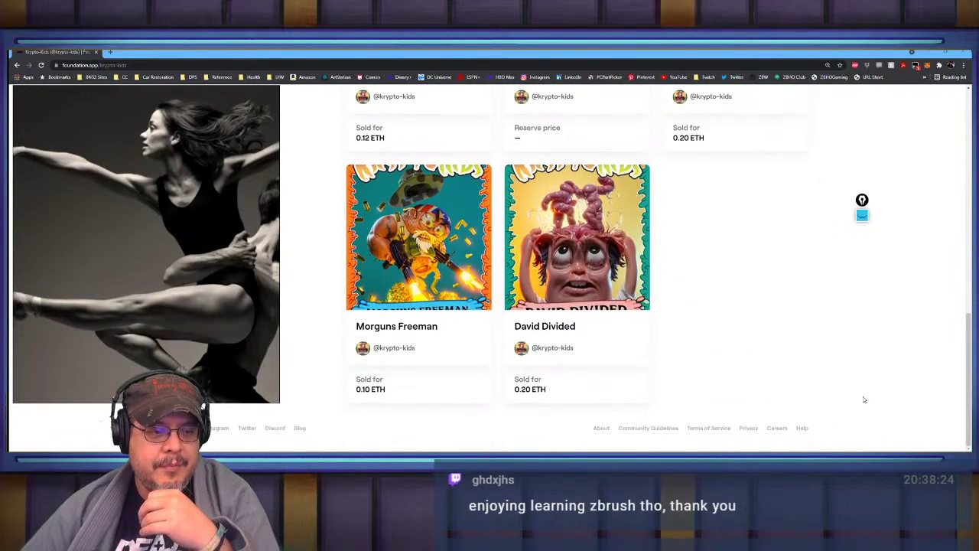
scroll(864, 400, "up", 5)
scroll(863, 399, "up", 3)
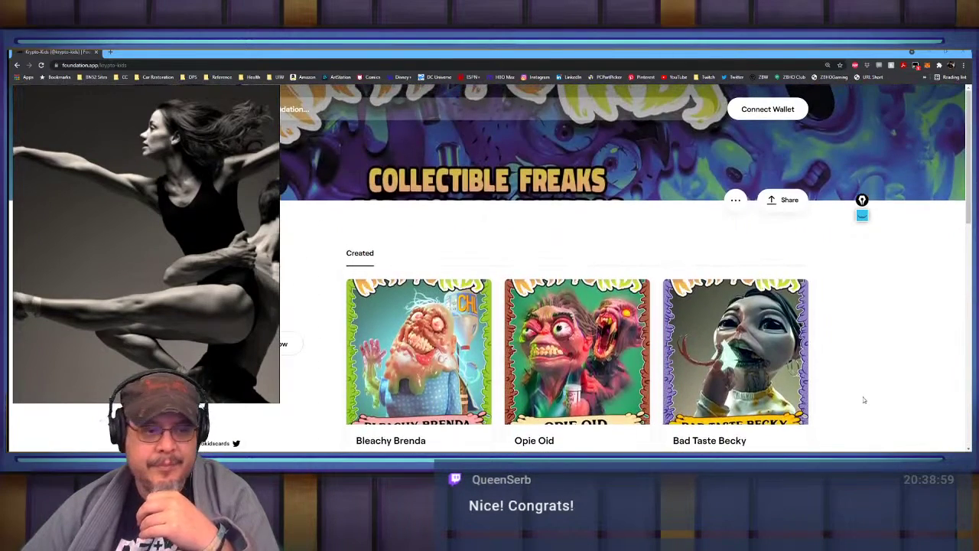
left_click(98, 53)
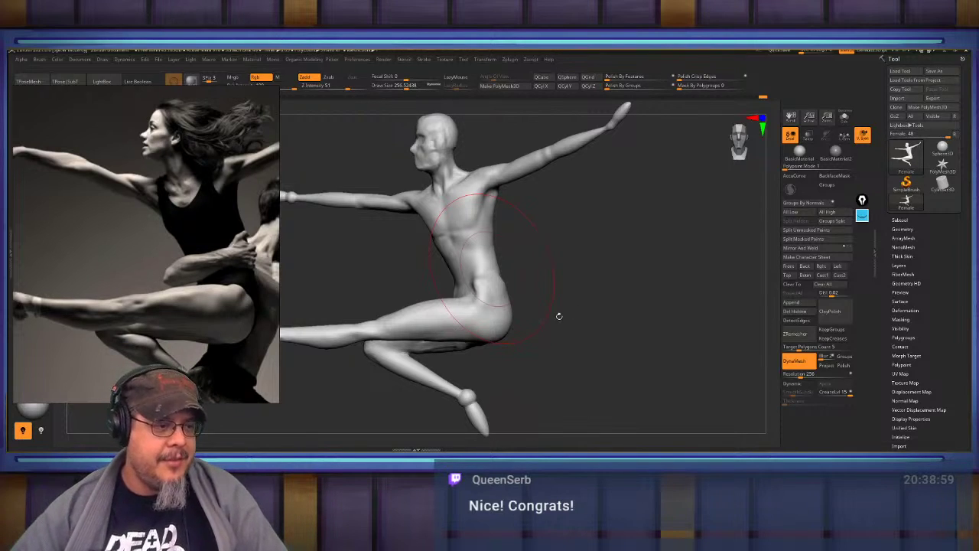
Turn on backface masking and nudge the upper contour of the extended leg's shin slightly upward near the ankle.
left_click_drag(588, 344, 700, 379, "alt")
right_click_drag(505, 347, 537, 359, "alt")
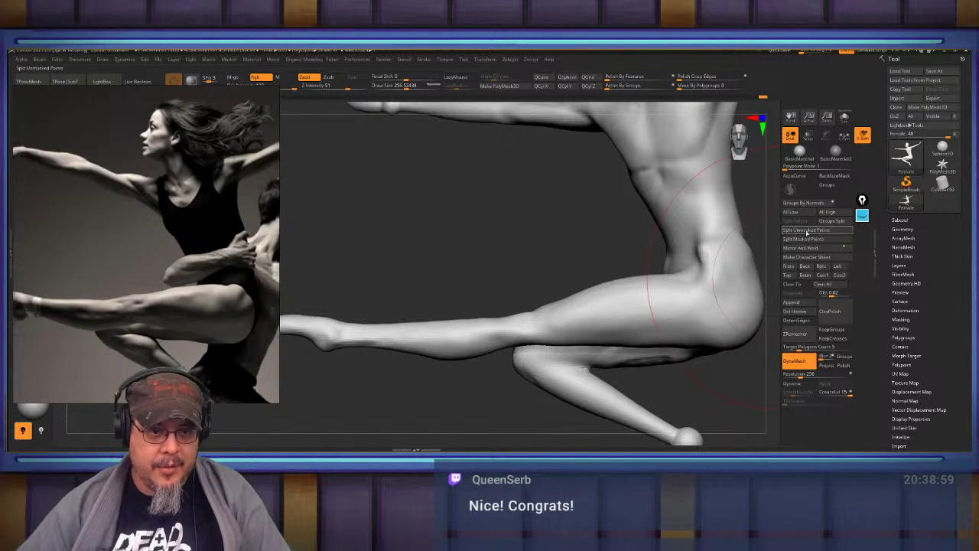
left_click(832, 176)
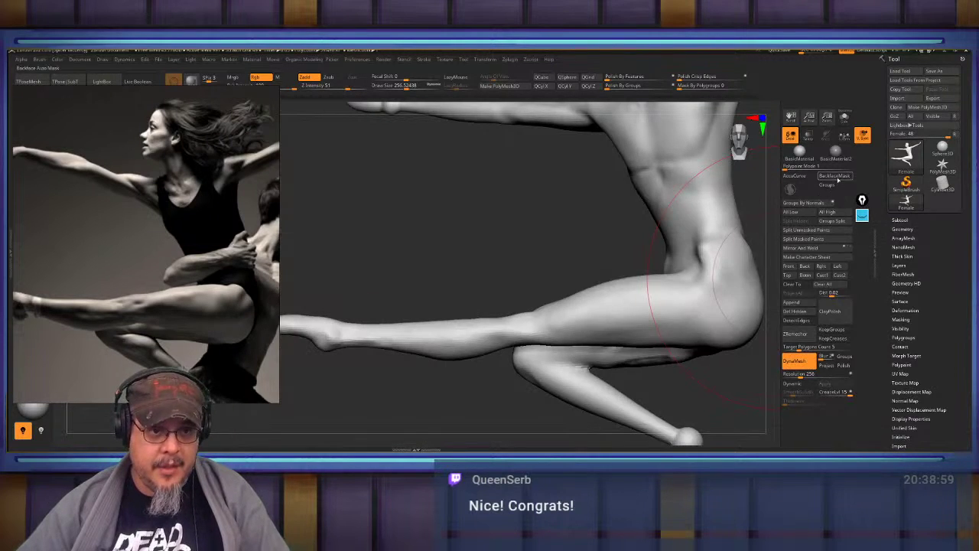
left_click_drag(505, 315, 504, 308)
left_click_drag(337, 389, 490, 402, "alt")
left_click_drag(507, 312, 506, 304)
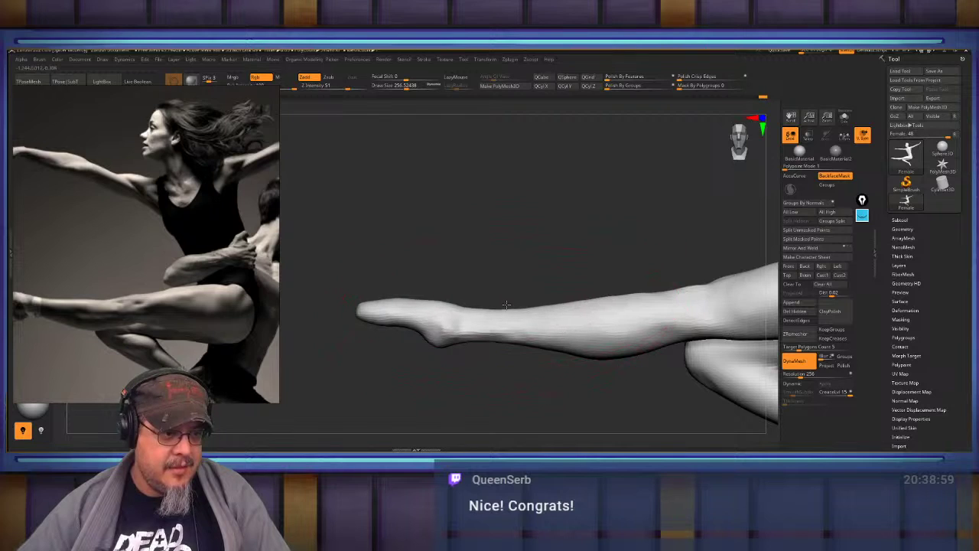
Inspect the torso and hips from behind, turn off backface masking and undo the last stroke on the hip.
left_click_drag(525, 409, 479, 380, "alt")
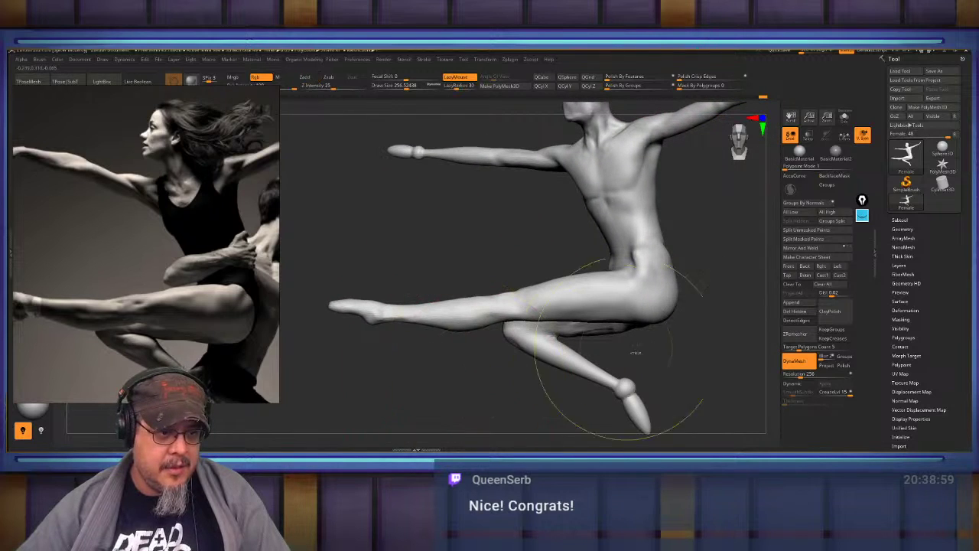
left_click_drag(695, 344, 703, 357)
right_click_drag(703, 358, 608, 331)
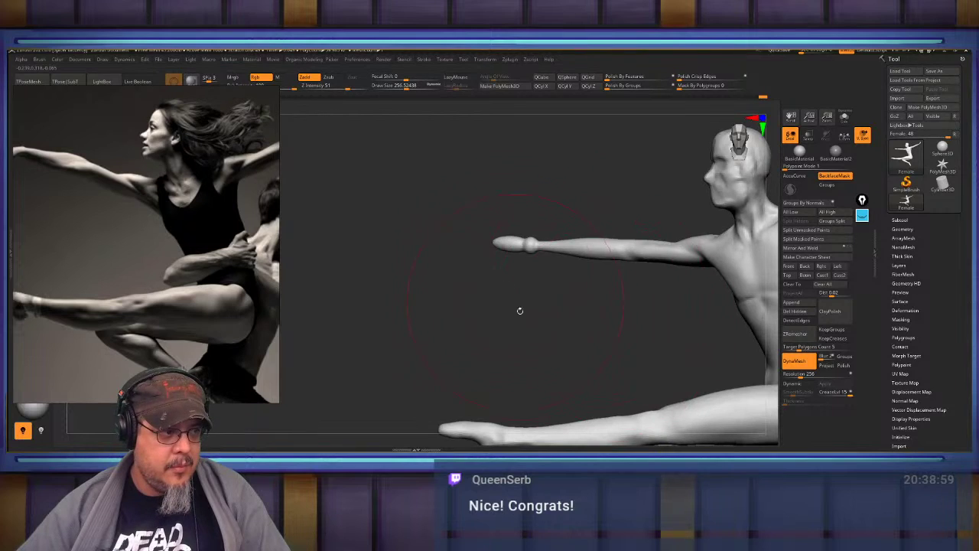
mouse_move(520, 311)
right_mouse_down()
mouse_move(581, 336)
mouse_move(575, 342)
mouse_move(622, 339)
mouse_move(621, 352)
right_mouse_up()
left_click_drag(482, 312, 493, 304)
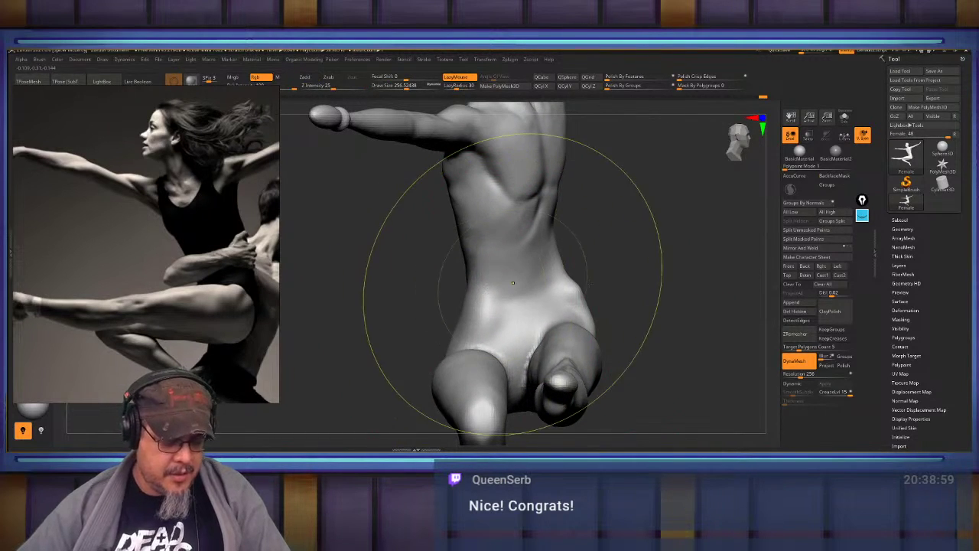
left_click(835, 175)
left_click(837, 175)
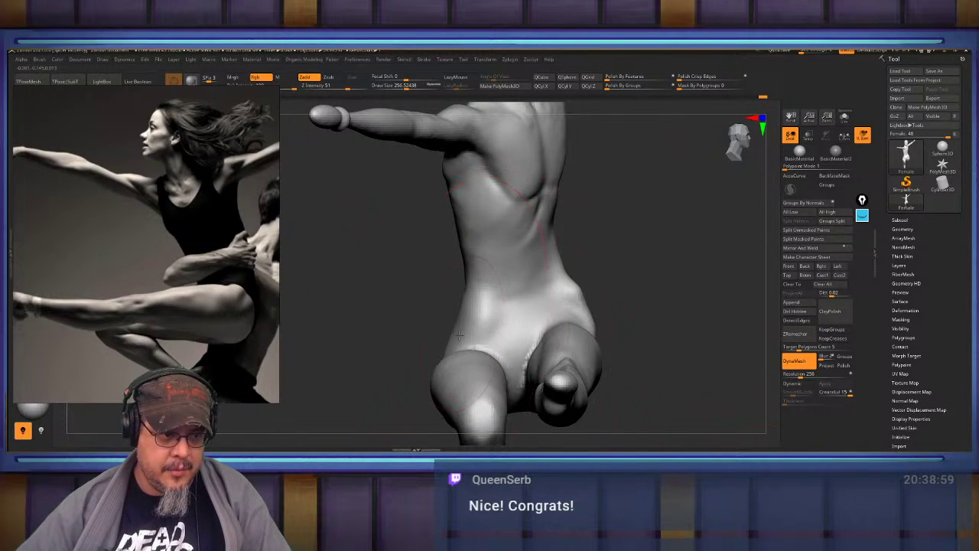
key("ctrl+z")
Reduce the draw size to about 163 and pull the bent leg's thigh upward into a fuller, rounder contour.
key("s")
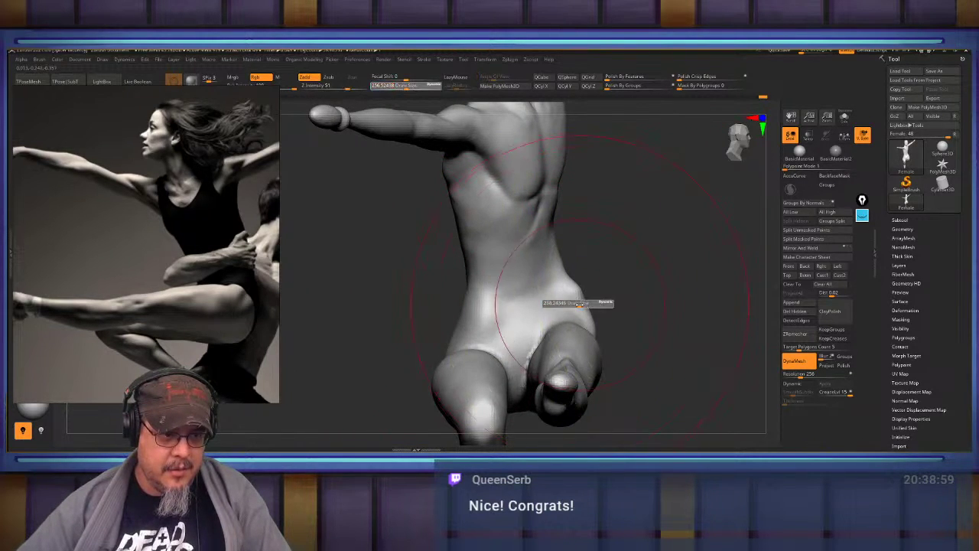
left_click_drag(579, 301, 570, 303)
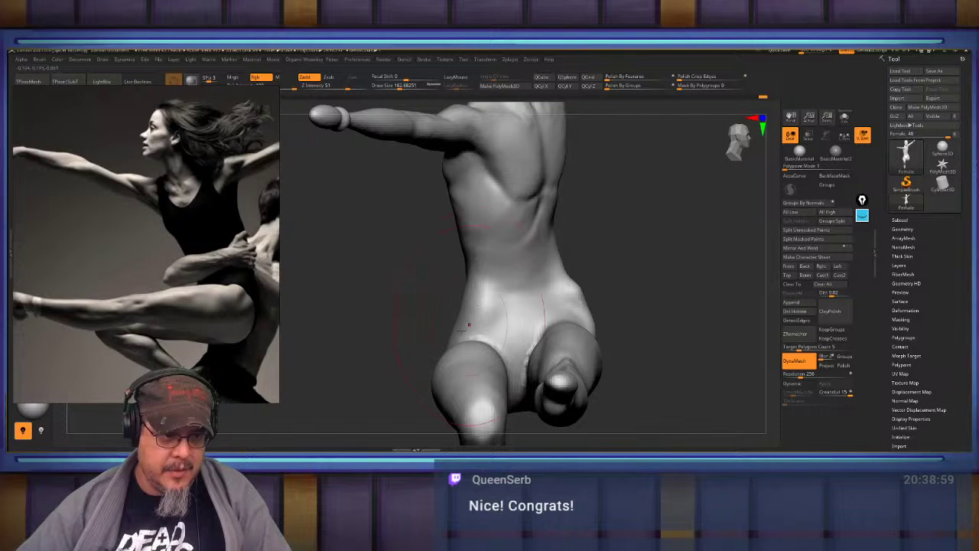
left_click_drag(379, 339, 494, 342)
left_click_drag(596, 303, 566, 257, "alt")
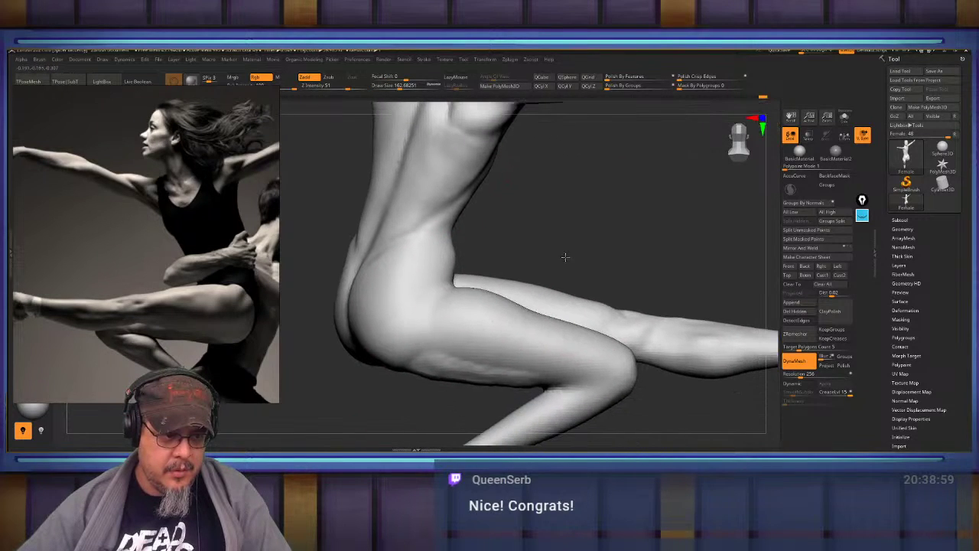
mouse_move(526, 328)
left_mouse_down()
mouse_move(528, 314)
mouse_move(575, 316)
mouse_move(544, 311)
left_mouse_up()
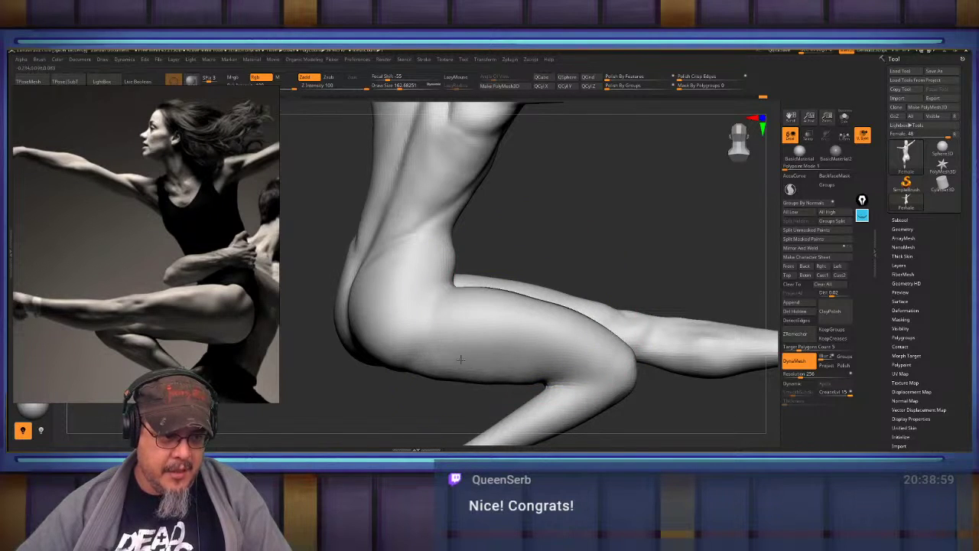
mouse_move(670, 250)
left_mouse_down()
mouse_move(645, 234)
mouse_move(706, 260)
mouse_move(719, 298)
mouse_move(705, 305)
mouse_move(693, 343)
left_mouse_up()
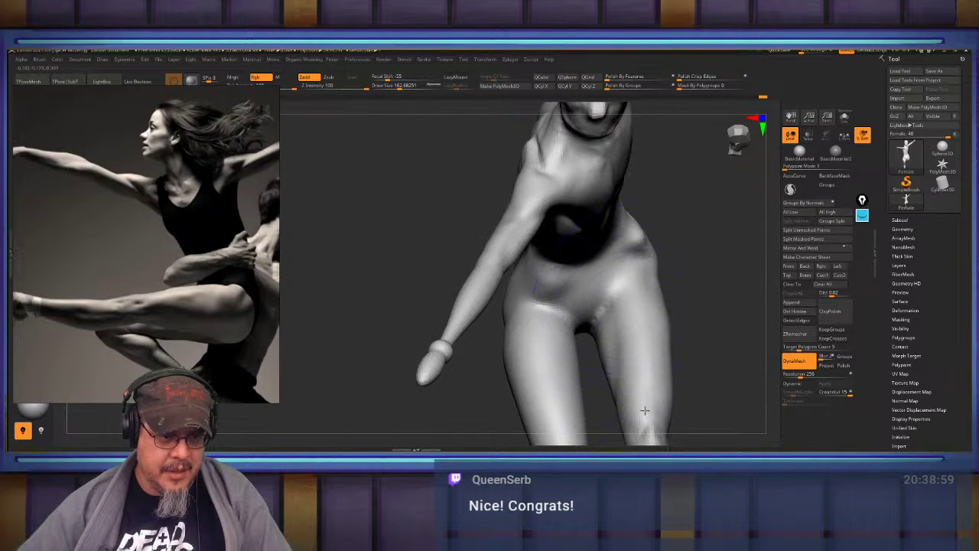
Refine the silhouette of the figure's thighs and hips using the Move brush, reducing the draw size to about 132.
left_click_drag(678, 406, 673, 340)
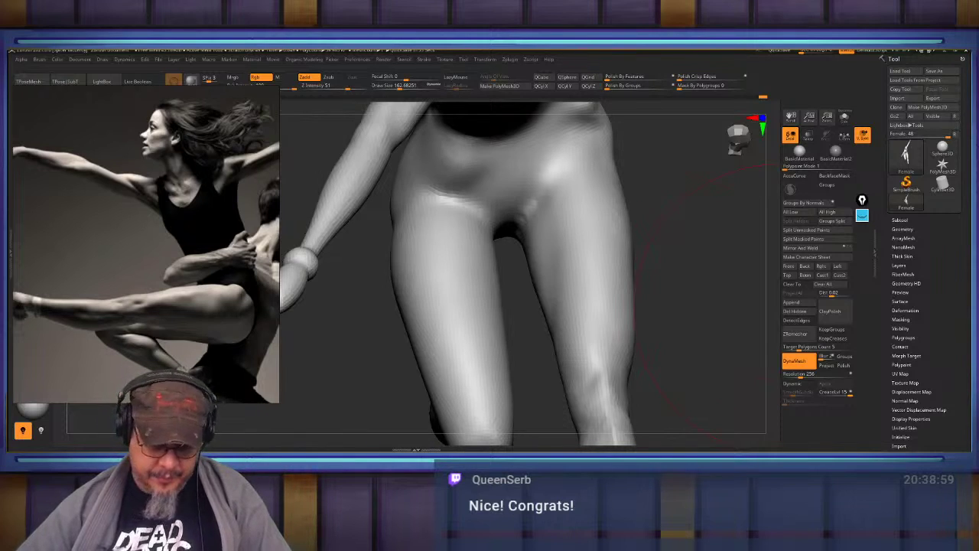
left_click_drag(681, 326, 680, 322)
mouse_move(384, 265)
left_mouse_down("alt")
mouse_move(412, 277)
mouse_move(459, 327)
mouse_move(477, 326)
mouse_move(494, 306)
mouse_move(476, 319)
mouse_move(527, 345)
mouse_move(503, 330)
mouse_move(513, 296)
mouse_move(497, 305)
mouse_move(560, 294)
mouse_move(614, 337)
mouse_move(527, 330)
mouse_move(531, 347)
mouse_move(545, 349)
left_mouse_up("alt")
key("s")
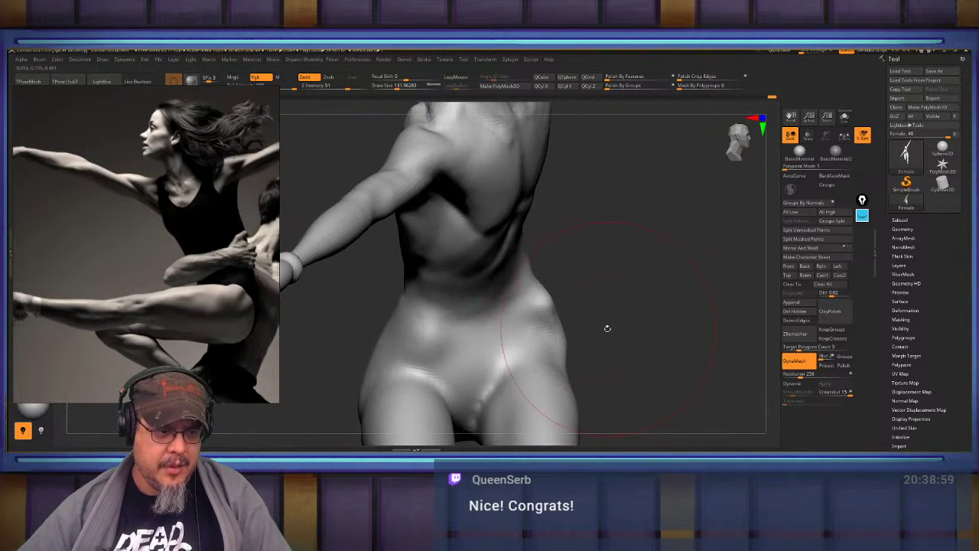
left_click_drag(608, 328, 608, 338)
mouse_move(609, 338)
right_mouse_down()
mouse_move(513, 302)
mouse_move(508, 313)
mouse_move(509, 297)
right_mouse_up()
Build up muscle volume on the front of the upper thigh near the hip using ClayBuildup at draw size 59, smoothing the strokes.
key("b")
key("c")
key("b")
key("s")
left_click(492, 297)
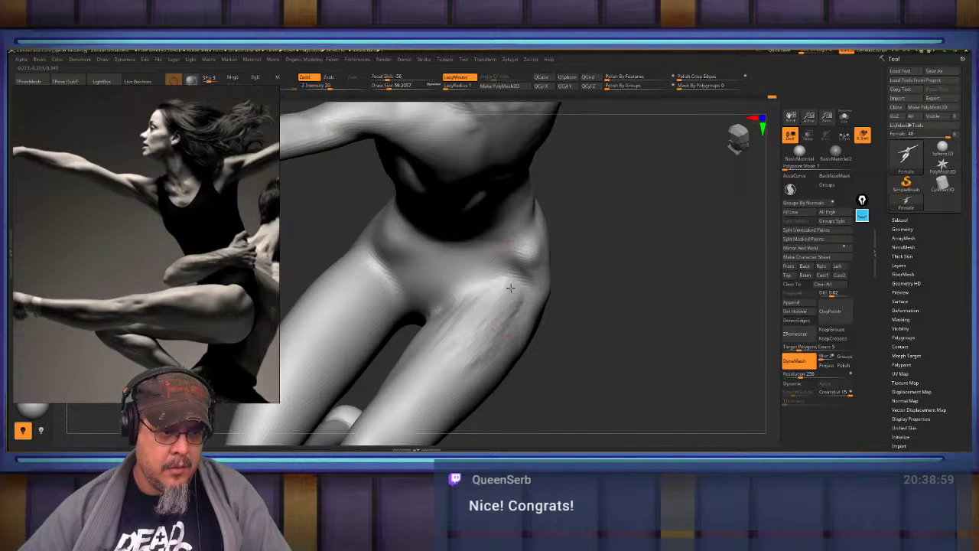
key("shift")
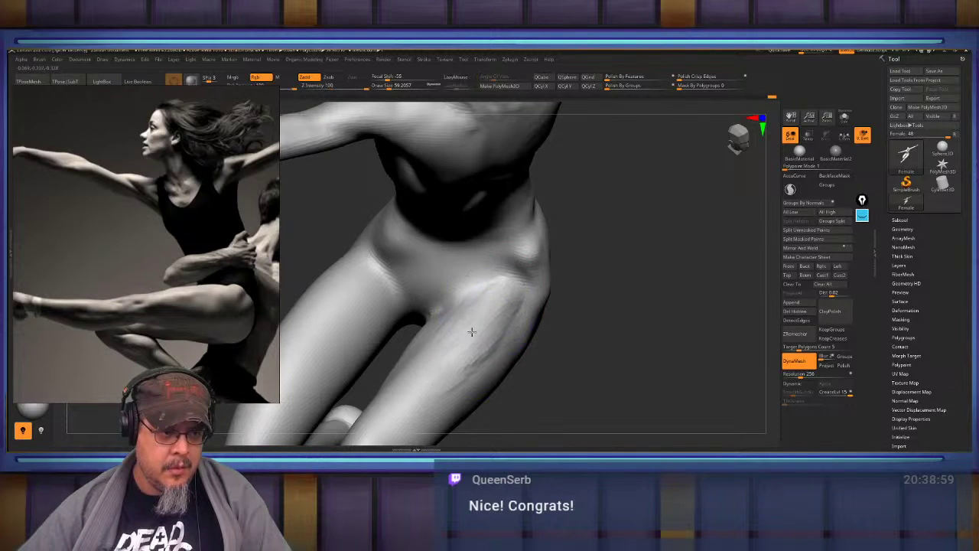
Add clay along the side of the waist above the hip and smooth it into the torso.
mouse_move(468, 311)
right_mouse_down()
mouse_move(553, 297)
mouse_move(507, 277)
mouse_move(564, 304)
mouse_move(560, 288)
mouse_move(527, 286)
mouse_move(564, 301)
mouse_move(530, 307)
mouse_move(536, 333)
mouse_move(555, 314)
mouse_move(540, 305)
mouse_move(554, 290)
right_mouse_up()
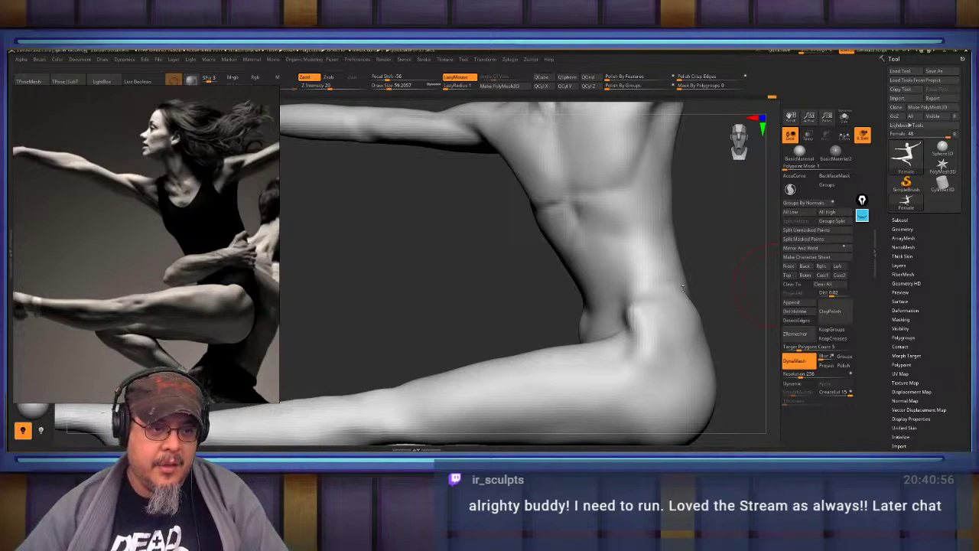
mouse_move(652, 287)
right_mouse_down("alt")
mouse_move(547, 324)
mouse_move(563, 326)
mouse_move(514, 323)
mouse_move(535, 341)
right_mouse_up("alt")
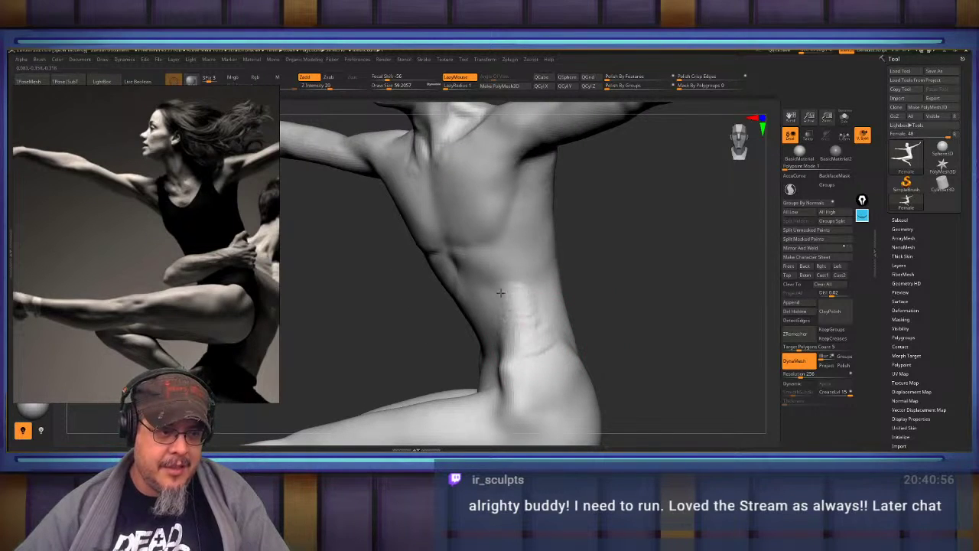
left_click_drag(531, 333, 541, 336, "shift")
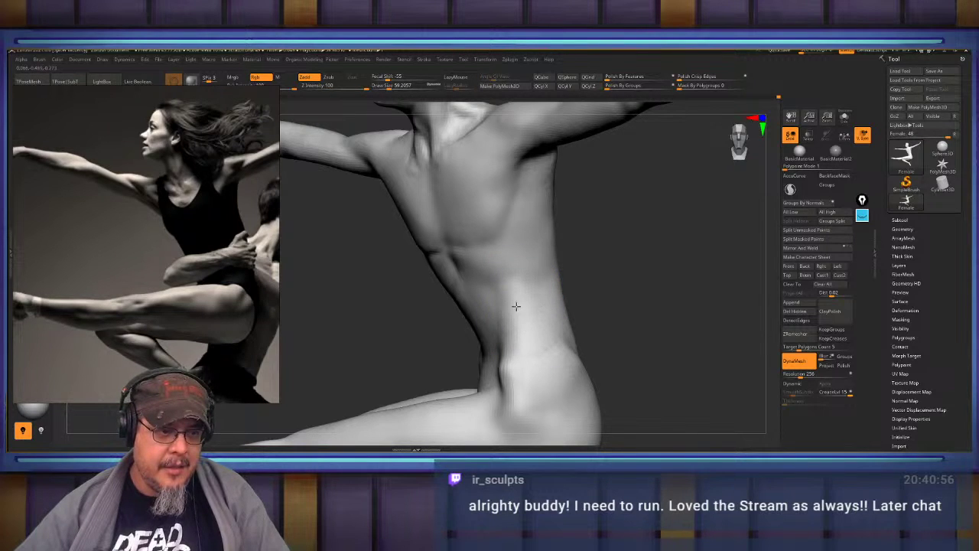
left_click_drag(516, 306, 561, 339, "shift")
Define the edge of the lower ribcage with the DamStandard brush and soften the forms along the torso's side.
mouse_move(626, 304)
right_mouse_down()
mouse_move(653, 300)
mouse_move(650, 321)
mouse_move(549, 308)
mouse_move(531, 319)
mouse_move(548, 332)
right_mouse_up()
key("b")
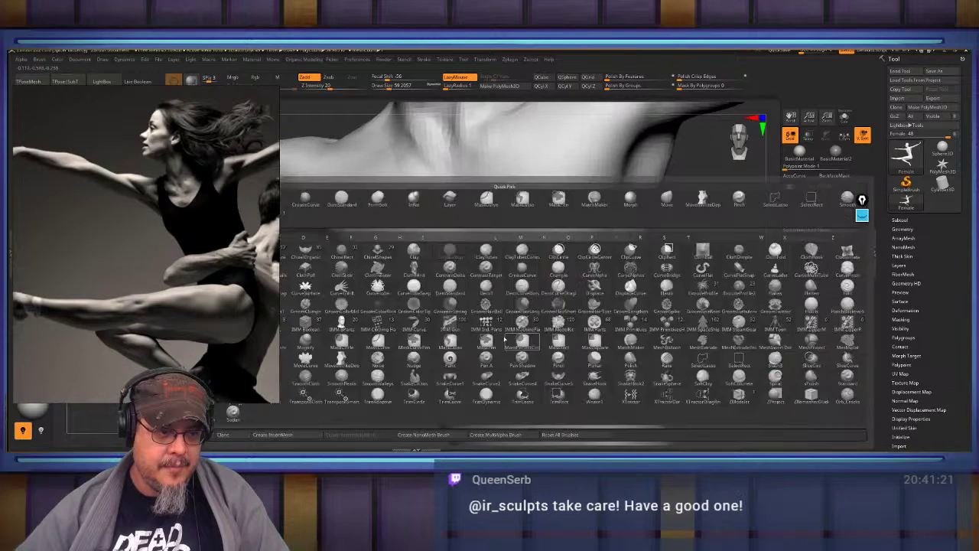
left_click(505, 340)
mouse_move(507, 355)
right_mouse_down()
mouse_move(621, 400)
mouse_move(676, 357)
mouse_move(595, 395)
right_mouse_up()
mouse_move(589, 397)
left_mouse_down()
mouse_move(647, 400)
mouse_move(588, 385)
mouse_move(597, 374)
mouse_move(507, 327)
left_mouse_up()
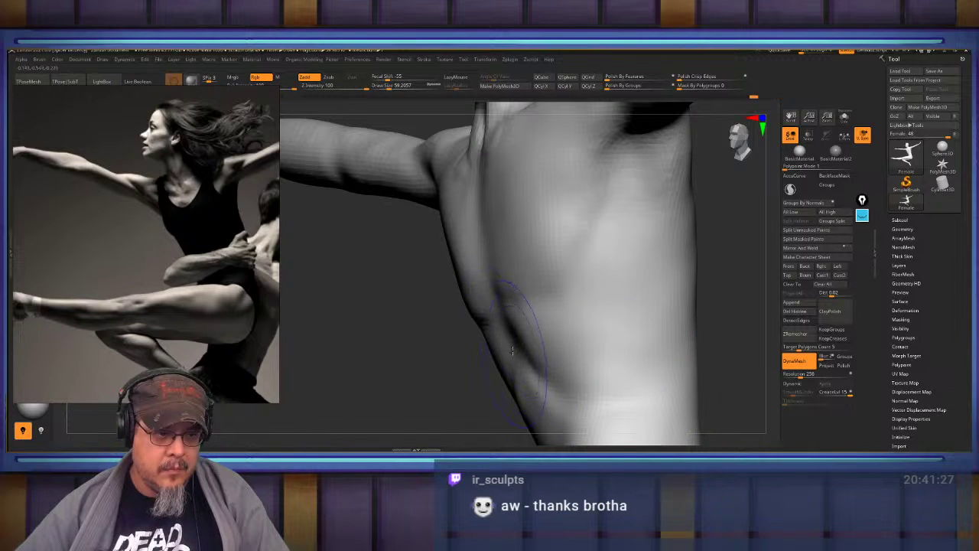
mouse_move(512, 351)
right_mouse_down()
mouse_move(553, 321)
mouse_move(601, 306)
mouse_move(581, 307)
mouse_move(599, 312)
mouse_move(597, 323)
mouse_move(557, 342)
right_mouse_up()
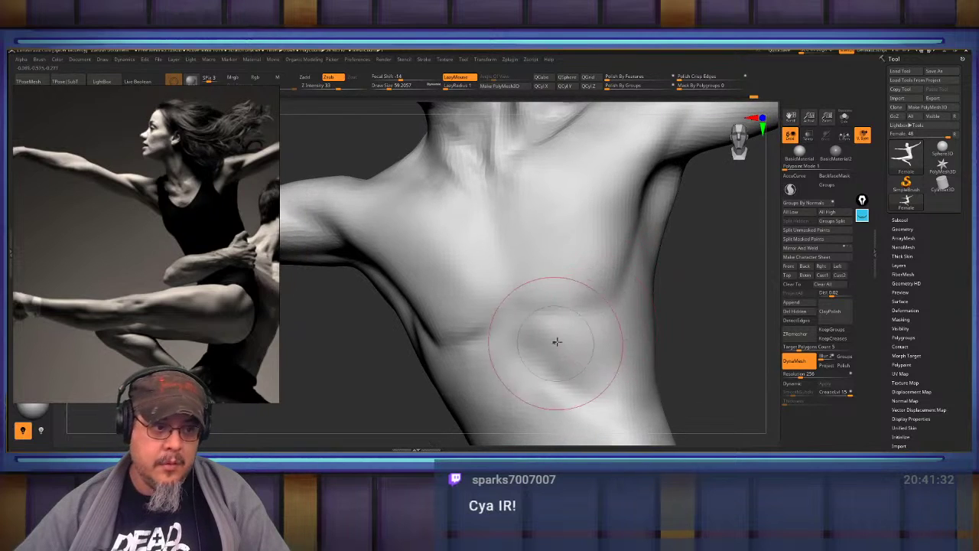
Carve the crease beneath the chest muscle below the raised arm, and smooth its outer end toward the armpit.
mouse_move(621, 294)
right_mouse_down()
mouse_move(656, 337)
mouse_move(622, 261)
right_mouse_up()
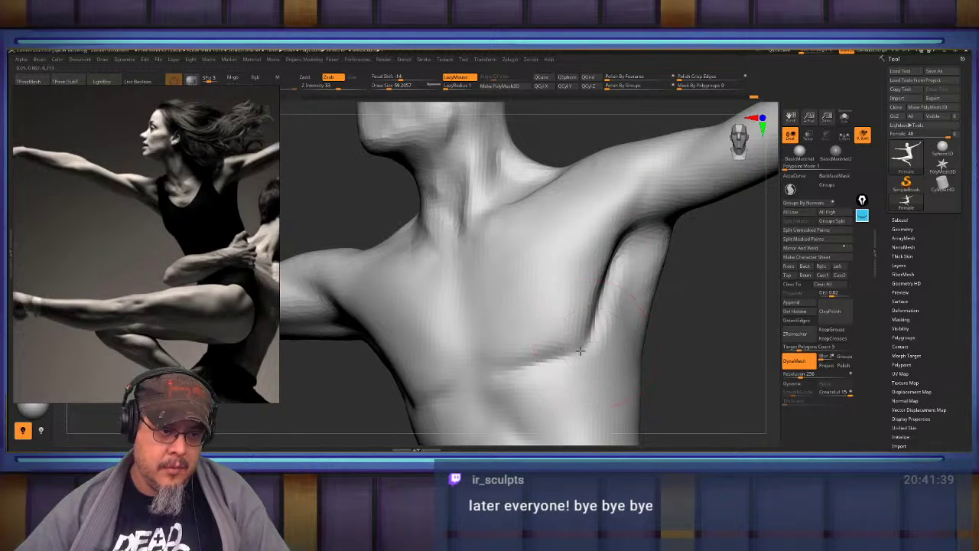
left_click_drag(580, 350, 498, 363)
left_click_drag(592, 327, 564, 344, "shift")
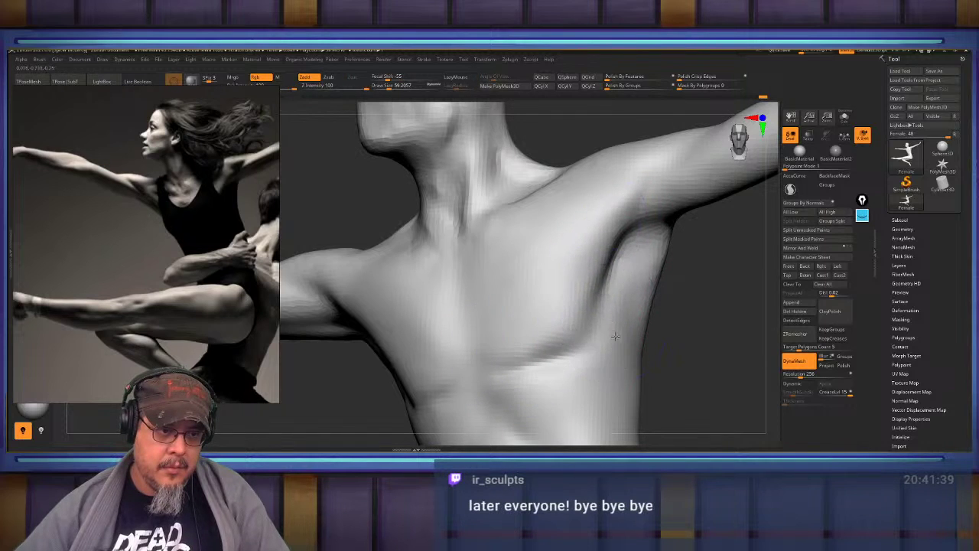
left_click_drag(632, 329, 626, 360, "shift")
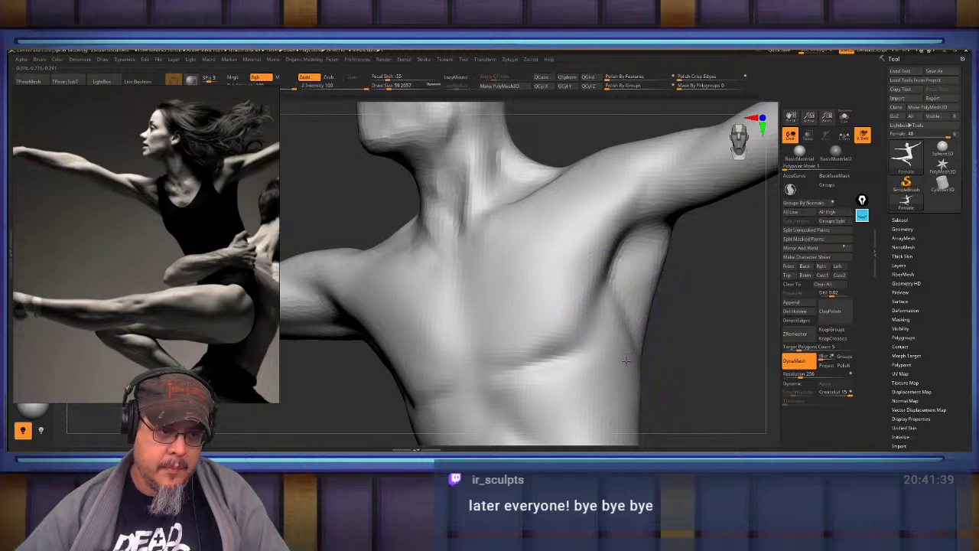
Rough out the bent leg's foot with the Move brush, pulling the heel and toes into shape and smoothing the ankle joint.
mouse_move(704, 363)
left_mouse_down("alt")
mouse_move(701, 350)
mouse_move(694, 366)
mouse_move(561, 261)
mouse_move(553, 215)
mouse_move(544, 349)
mouse_move(563, 309)
mouse_move(533, 291)
mouse_move(531, 253)
mouse_move(347, 354)
left_mouse_up("alt")
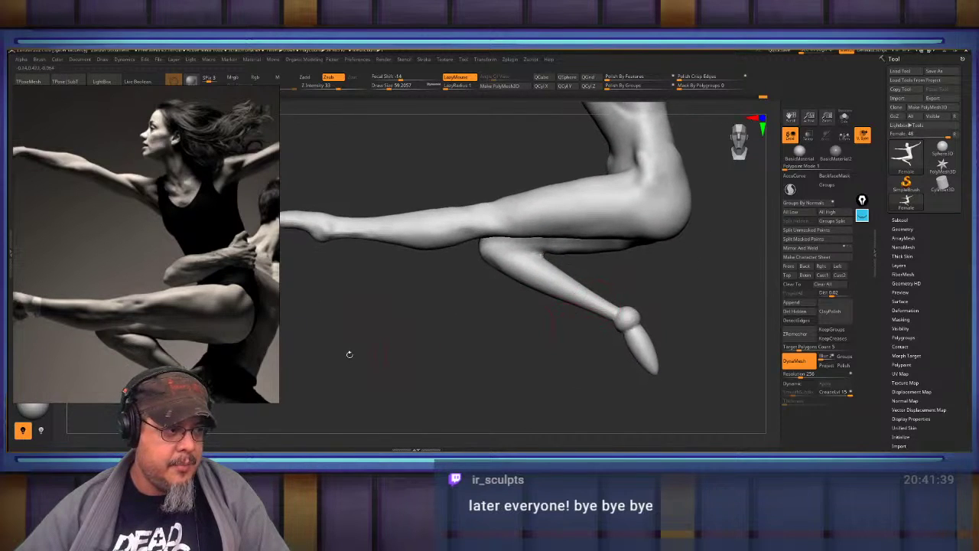
mouse_move(458, 379)
left_mouse_down("alt")
mouse_move(404, 346)
mouse_move(545, 291)
left_mouse_up("alt")
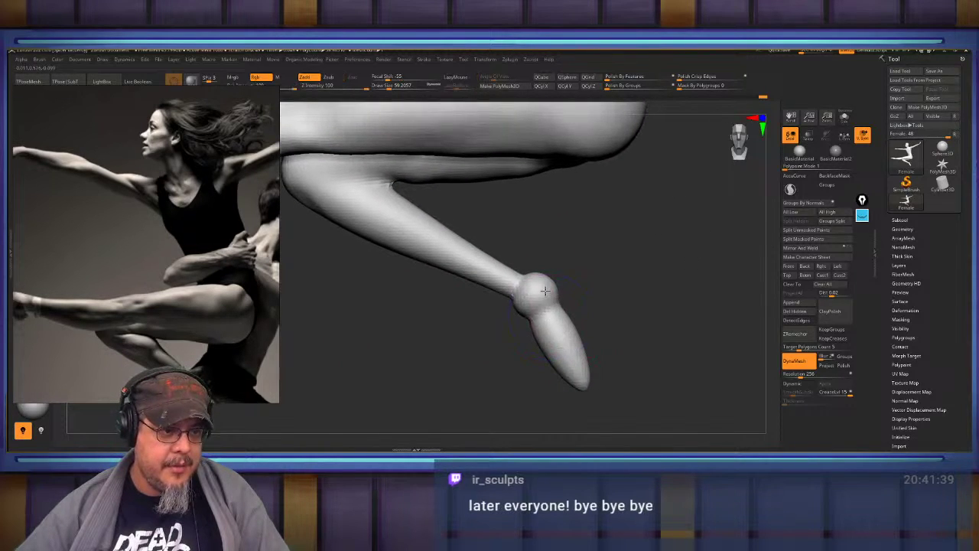
key("b")
key("m")
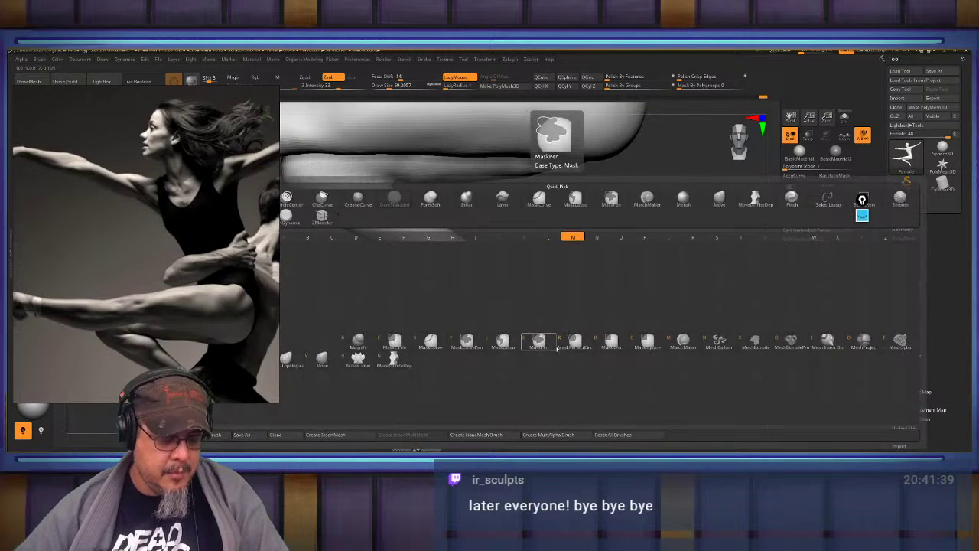
key("v")
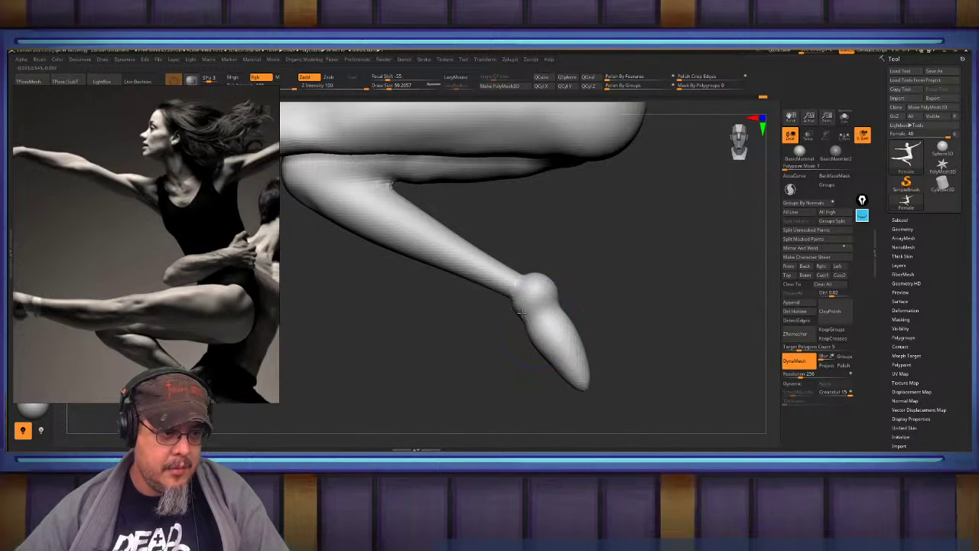
mouse_move(522, 312)
left_mouse_down("shift")
mouse_move(532, 330)
mouse_move(576, 334)
left_mouse_up("shift")
key("s")
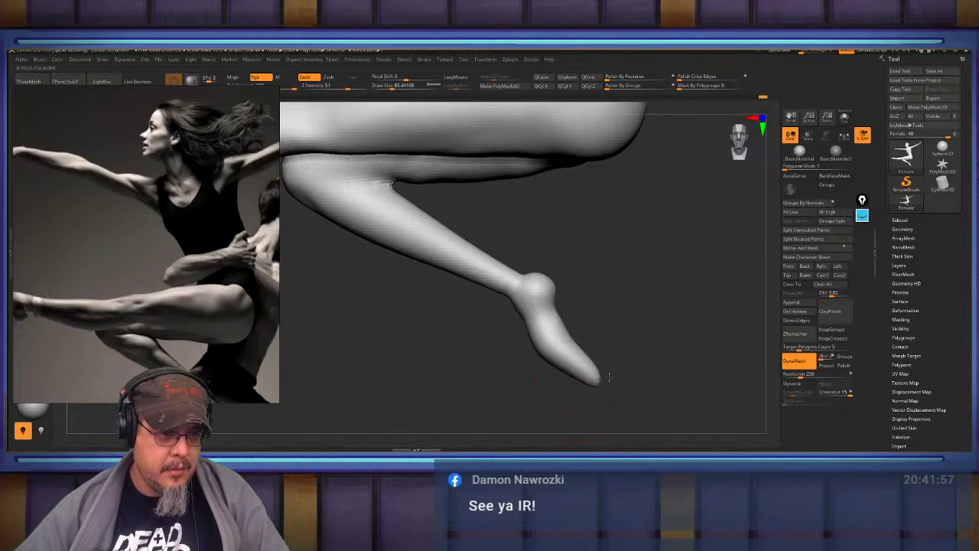
mouse_move(607, 301)
left_mouse_down()
mouse_move(616, 339)
mouse_move(567, 327)
left_mouse_up()
Reshape the bent leg's heel and foot outline as seen from behind using the Move brush at draw size 46.
key("b")
key("m")
key("v")
key("s")
right_click_drag(581, 331, 603, 333)
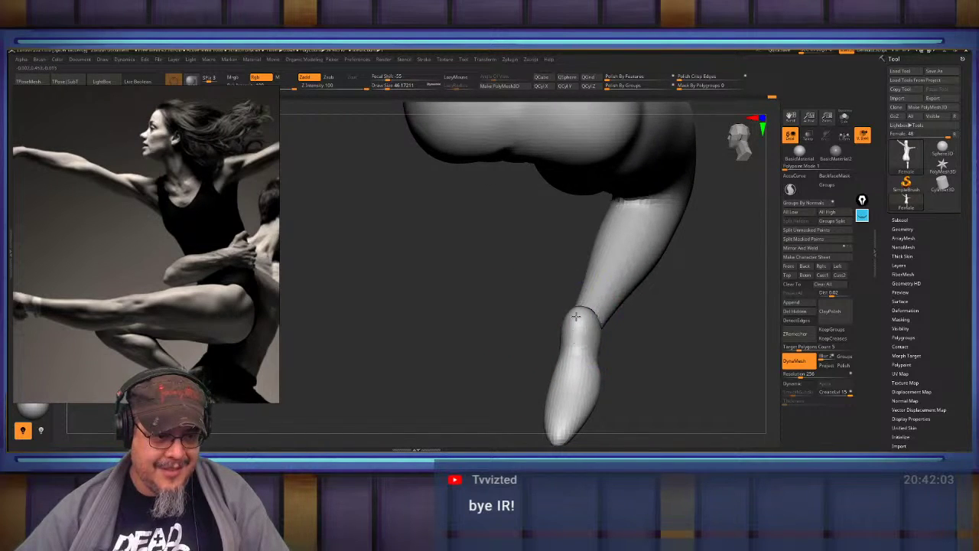
right_click_drag(640, 376, 608, 326)
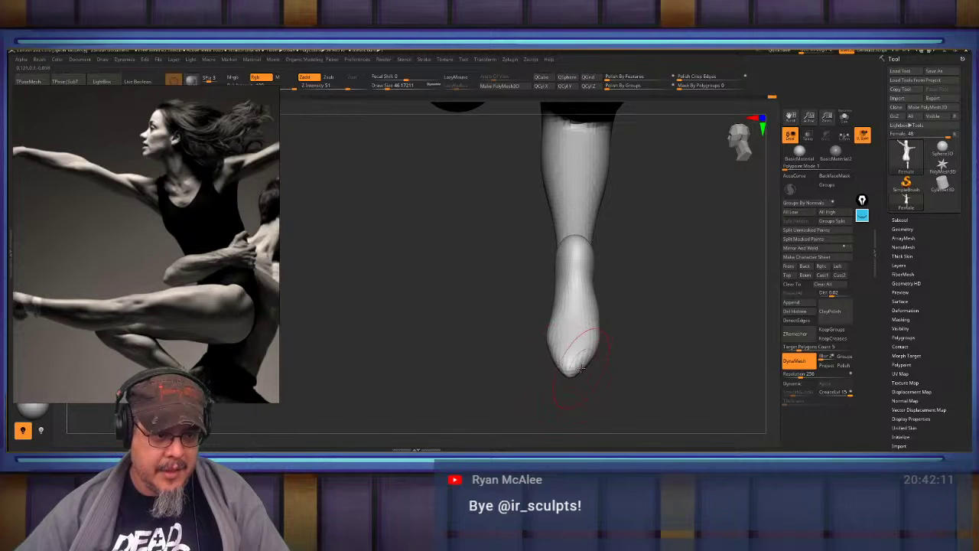
mouse_move(647, 372)
right_mouse_down()
mouse_move(660, 254)
mouse_move(568, 452)
mouse_move(607, 321)
mouse_move(591, 256)
mouse_move(587, 371)
right_mouse_up()
Shape the outline of the bent leg's sole from below, adjusting the toe end, arch and heel with the Move brush.
key("s")
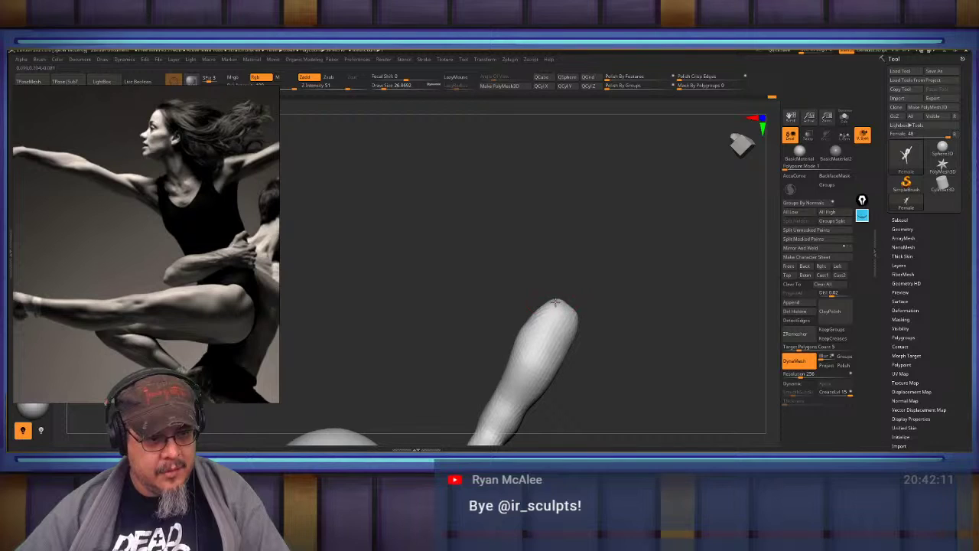
mouse_move(601, 312)
right_mouse_down()
mouse_move(619, 330)
mouse_move(620, 299)
mouse_move(574, 282)
mouse_move(635, 313)
mouse_move(582, 348)
right_mouse_up()
key("s")
left_click_drag(559, 357, 553, 358)
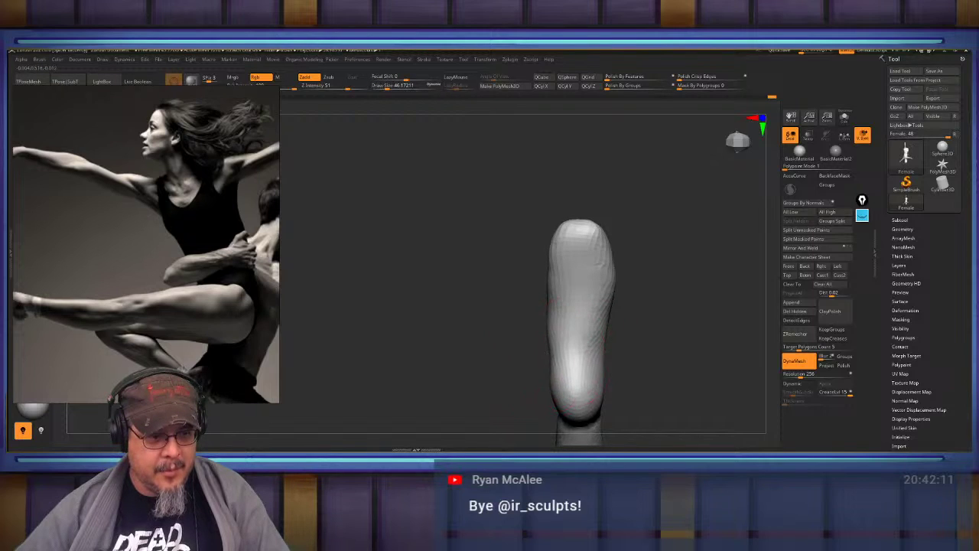
mouse_move(561, 288)
left_mouse_down()
mouse_move(550, 290)
mouse_move(597, 334)
left_mouse_up()
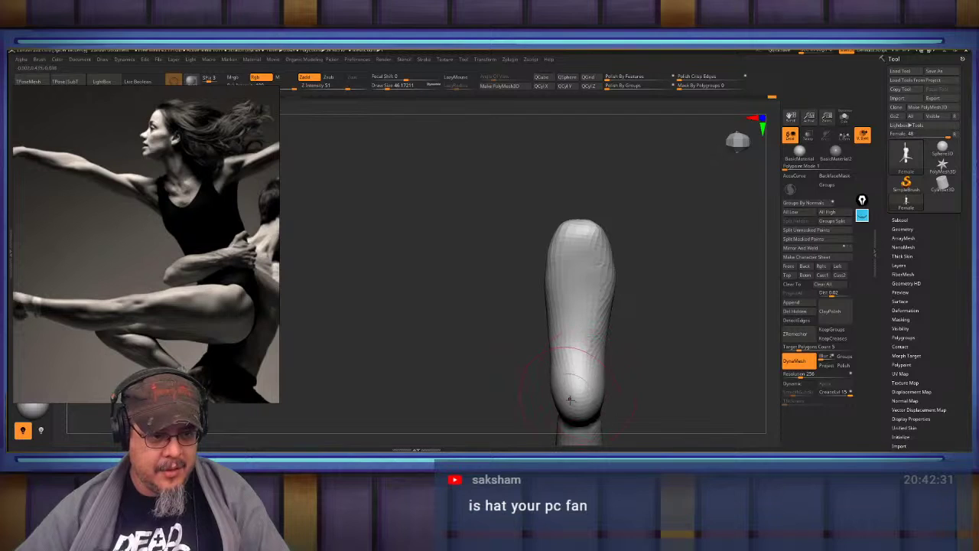
left_click_drag(571, 399, 557, 394)
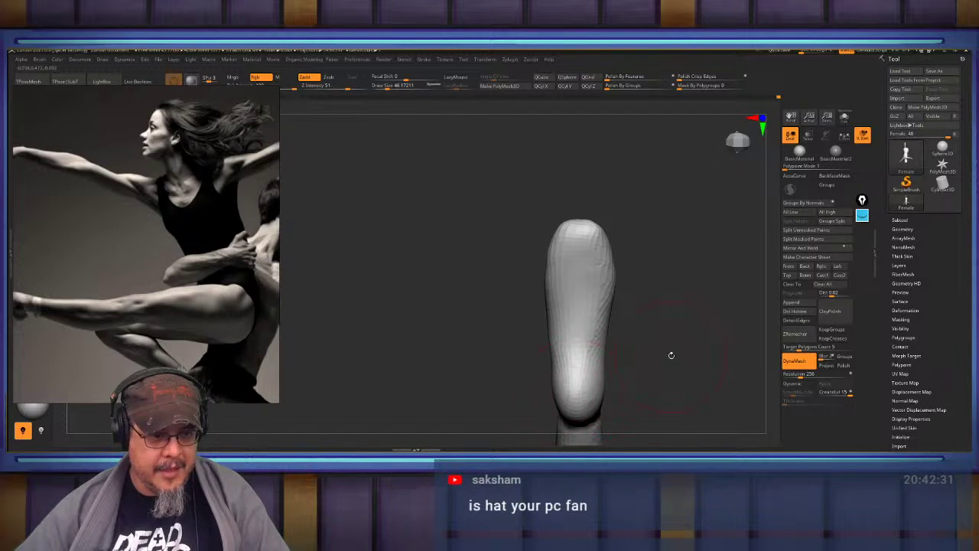
Refine the foot's side profile and sole contour around the instep, arch and heel with Move and Smooth strokes.
mouse_move(671, 355)
left_mouse_down()
mouse_move(623, 328)
mouse_move(712, 305)
left_mouse_up()
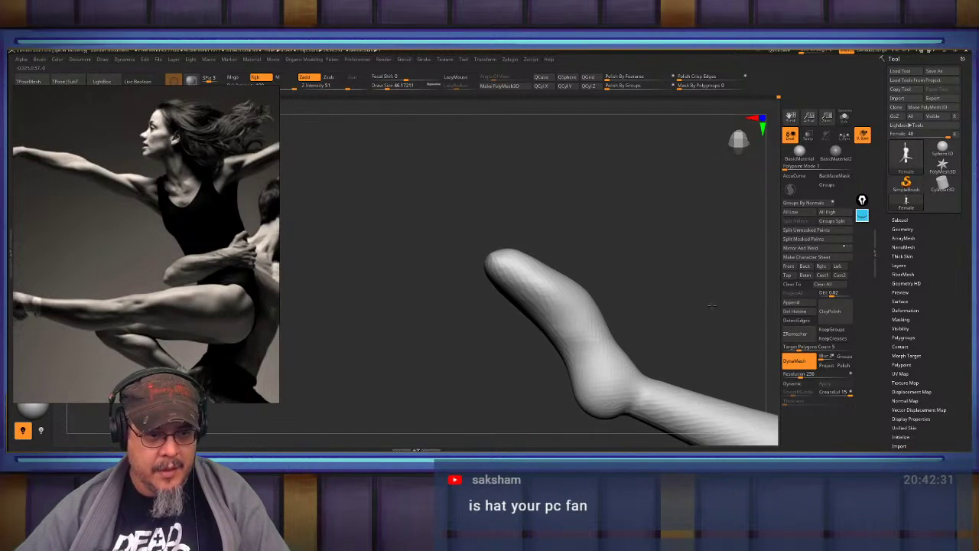
left_click_drag(616, 349, 624, 347)
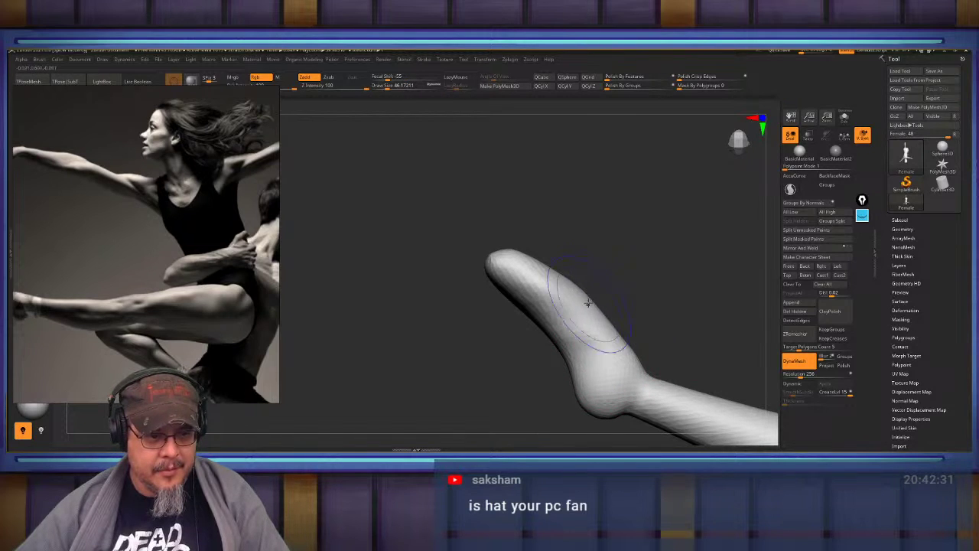
left_click_drag(588, 303, 568, 326)
mouse_move(631, 287)
left_mouse_down()
mouse_move(678, 291)
mouse_move(535, 289)
mouse_move(620, 271)
mouse_move(594, 264)
mouse_move(635, 309)
mouse_move(686, 182)
mouse_move(653, 183)
mouse_move(613, 292)
mouse_move(524, 335)
left_mouse_up()
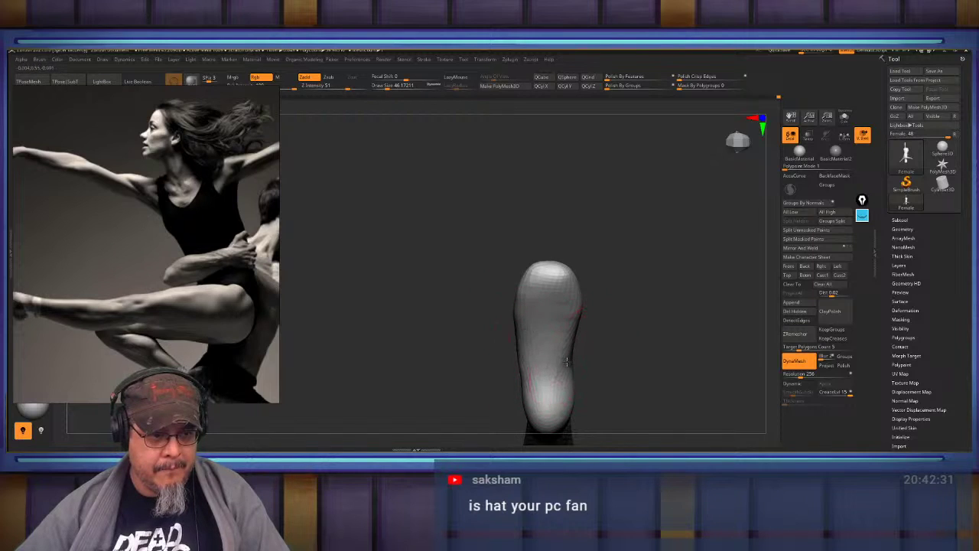
mouse_move(573, 339)
left_mouse_down()
mouse_move(645, 317)
mouse_move(625, 360)
left_mouse_up()
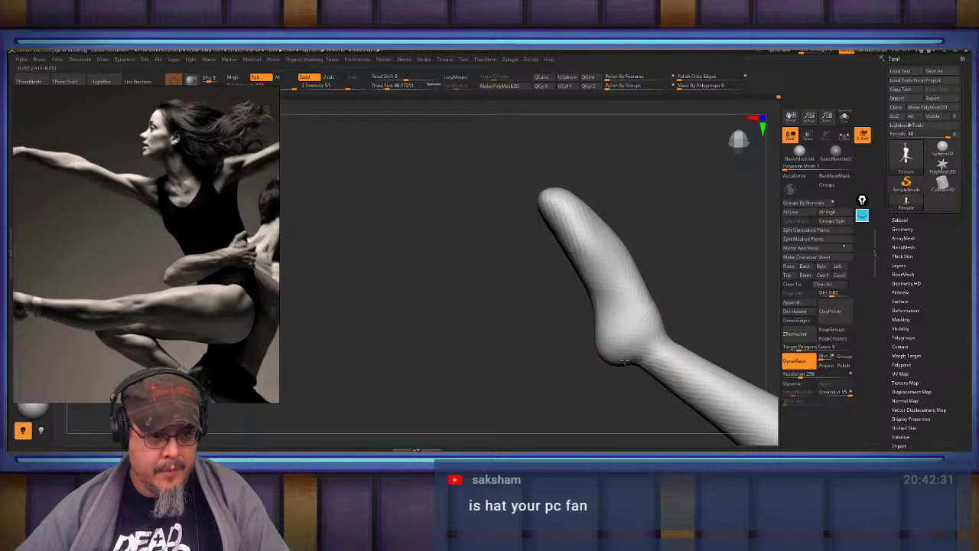
mouse_move(651, 320)
left_mouse_down("shift")
mouse_move(650, 307)
mouse_move(547, 287)
left_mouse_up("shift")
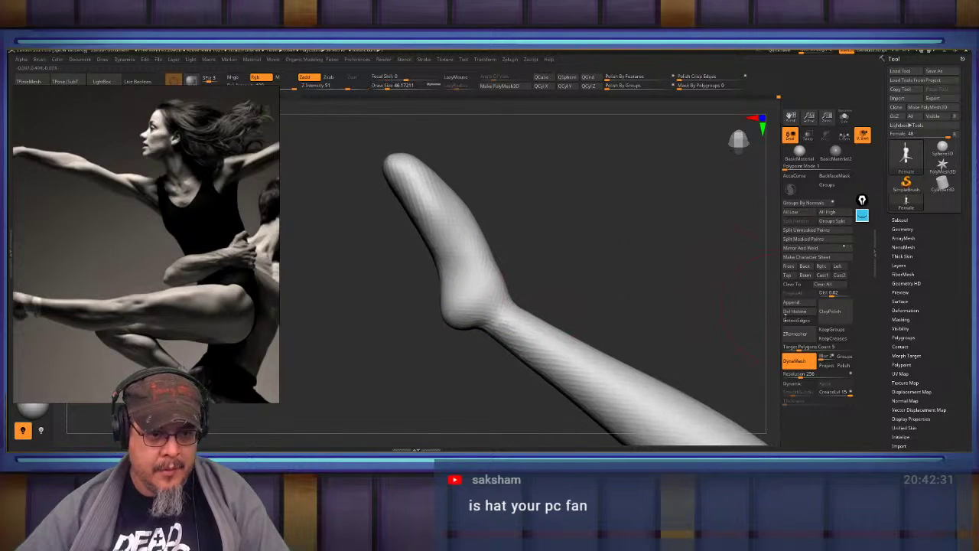
Enable BackfaceMask for the Move brush and adjust the transition from the foot into the ankle and lower leg.
left_click(847, 177)
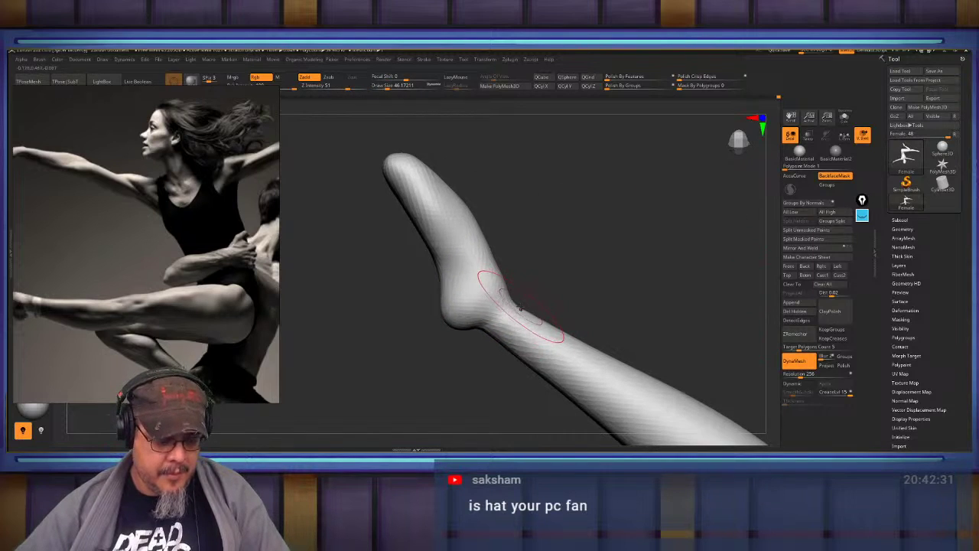
key("s")
left_click_drag(510, 307, 542, 297)
right_click_drag(542, 297, 569, 311)
mouse_move(578, 324)
left_mouse_down()
mouse_move(585, 313)
mouse_move(577, 325)
mouse_move(540, 299)
left_mouse_up()
mouse_move(607, 329)
right_mouse_down("ctrl")
mouse_move(605, 280)
mouse_move(593, 261)
mouse_move(571, 255)
mouse_move(594, 284)
mouse_move(673, 310)
mouse_move(672, 299)
mouse_move(562, 320)
right_mouse_up("ctrl")
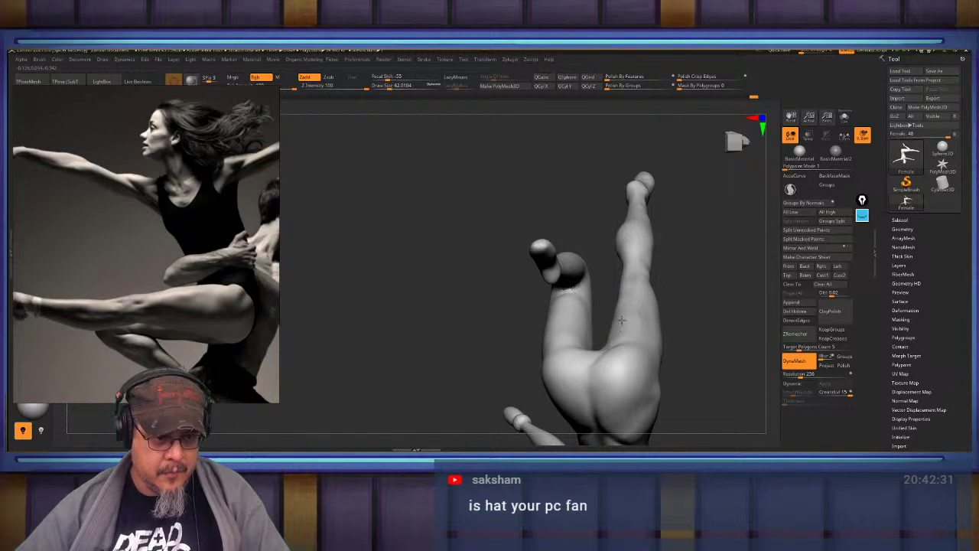
Add fullness to the extended leg with the Inflat brush at draw size 172, and smooth the leg surface.
mouse_move(624, 290)
right_mouse_down()
mouse_move(612, 291)
mouse_move(713, 286)
mouse_move(706, 298)
right_mouse_up()
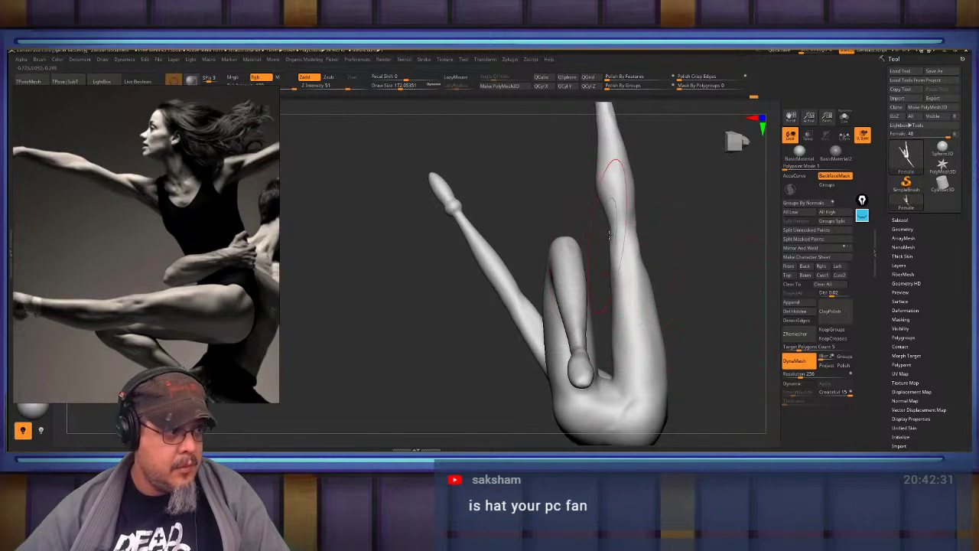
key("b")
key("i")
key("n")
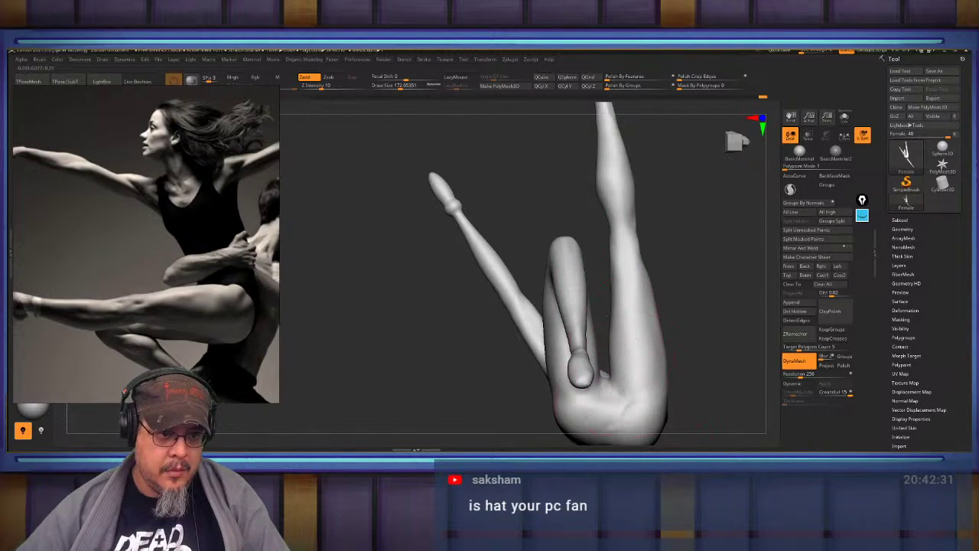
right_click_drag(682, 277, 616, 322)
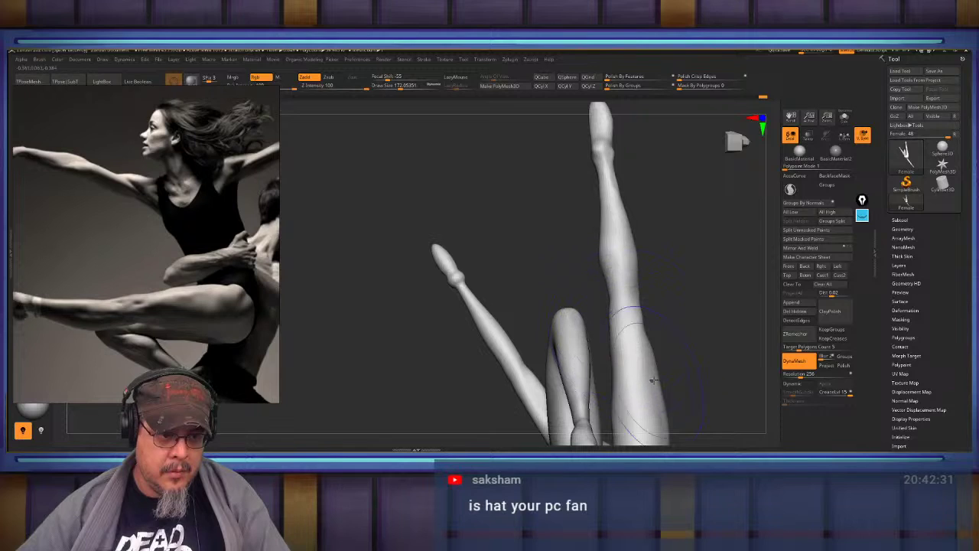
right_click_drag(652, 380, 634, 281)
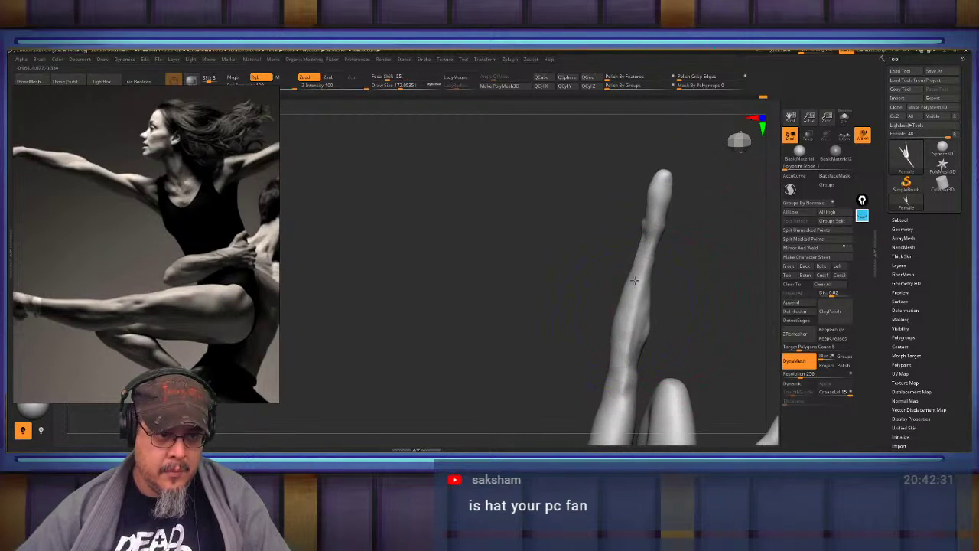
Refine the extended leg's knee and lower thigh with low-intensity strokes at draw size 111, and smooth the surface.
right_click_drag(640, 317, 704, 212)
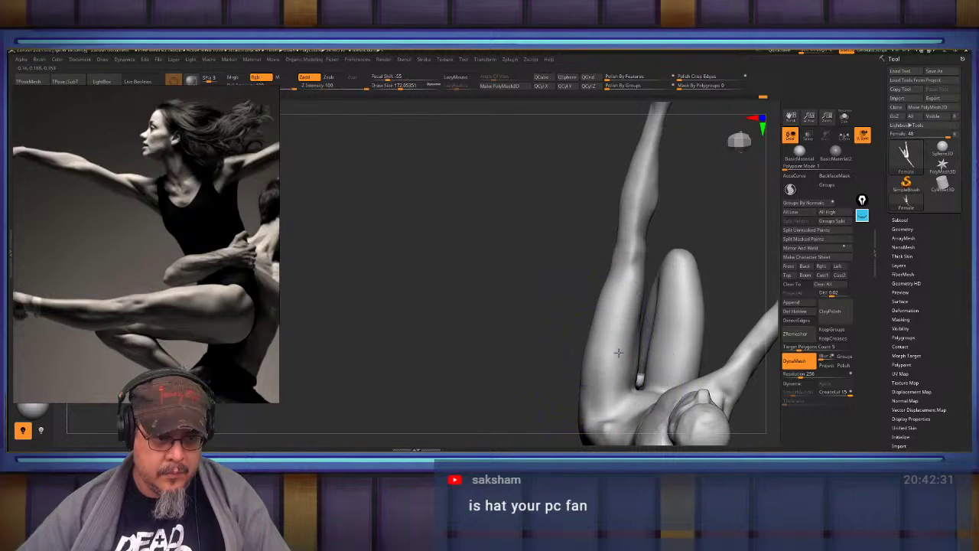
mouse_move(724, 256)
right_mouse_down()
mouse_move(680, 284)
mouse_move(651, 269)
mouse_move(688, 308)
mouse_move(651, 313)
mouse_move(669, 296)
mouse_move(648, 344)
mouse_move(627, 344)
right_mouse_up()
key("b")
key("c")
key("b")
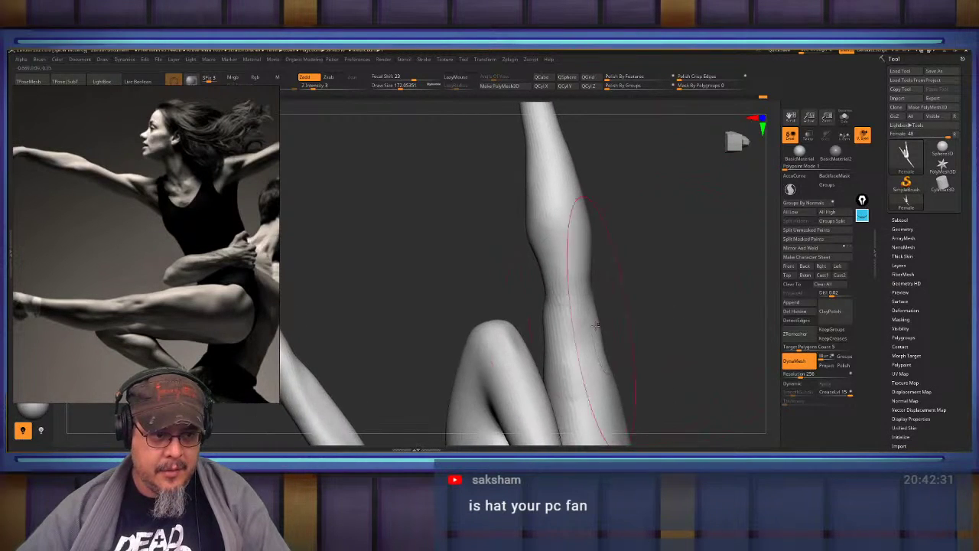
key("s")
left_click_drag(584, 330, 579, 329)
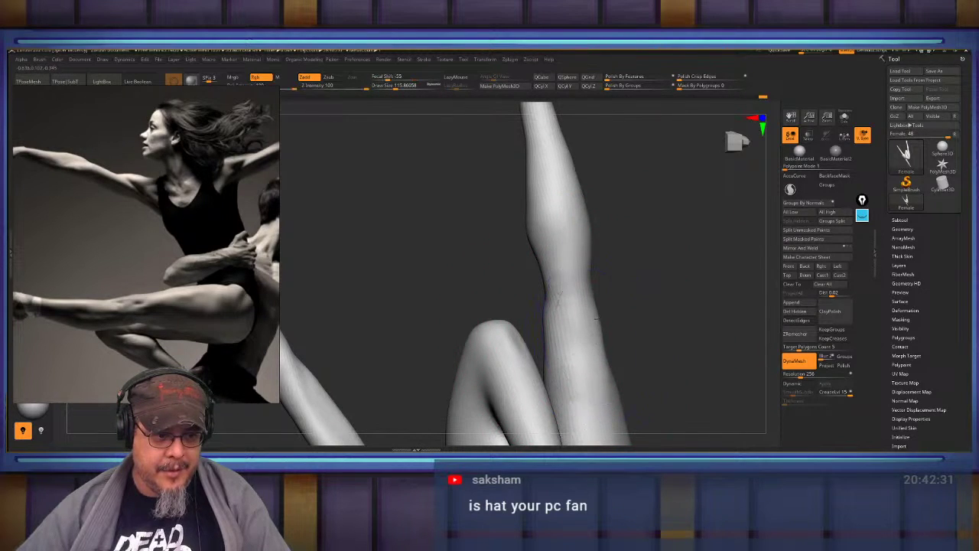
right_click_drag(660, 282, 584, 343)
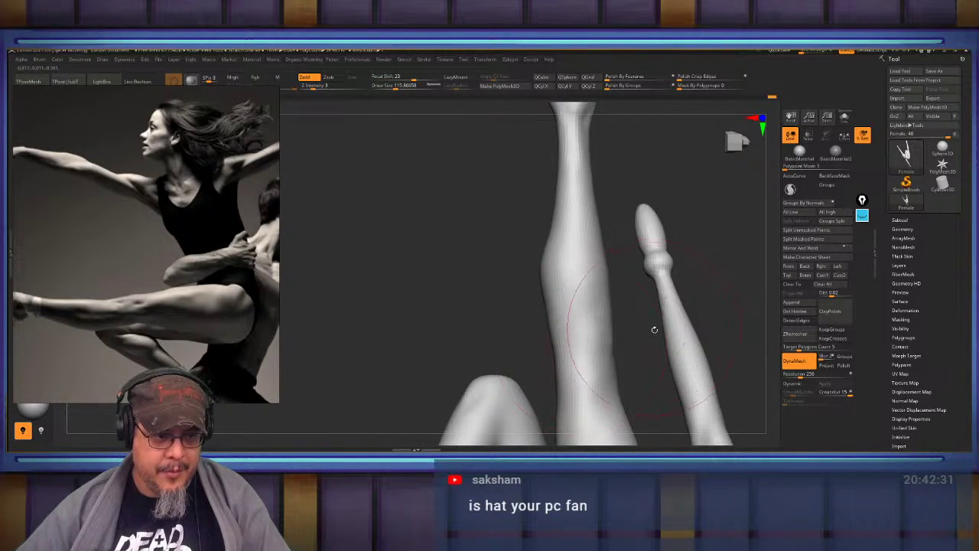
mouse_move(655, 329)
right_mouse_down()
mouse_move(614, 334)
mouse_move(685, 306)
mouse_move(689, 280)
mouse_move(669, 235)
mouse_move(665, 263)
mouse_move(703, 379)
mouse_move(691, 352)
mouse_move(696, 327)
right_mouse_up()
Build up the kneecap and the tendon below it on the extended leg with ClayBuildup at draw size 46.
key("b")
key("c")
key("b")
key("b")
key("c")
key("b")
key("s")
left_click_drag(608, 322, 603, 321)
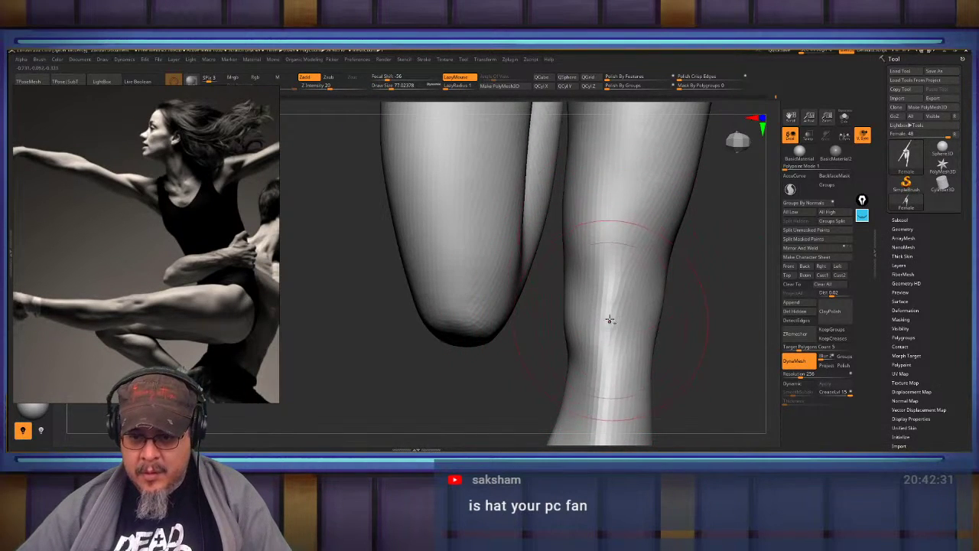
right_click_drag(609, 320, 612, 321)
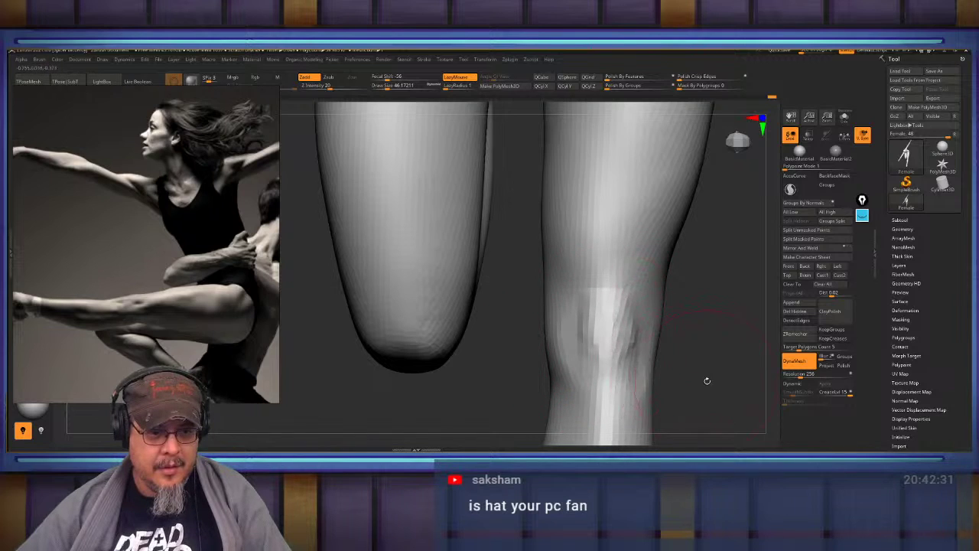
right_click_drag(707, 380, 614, 316)
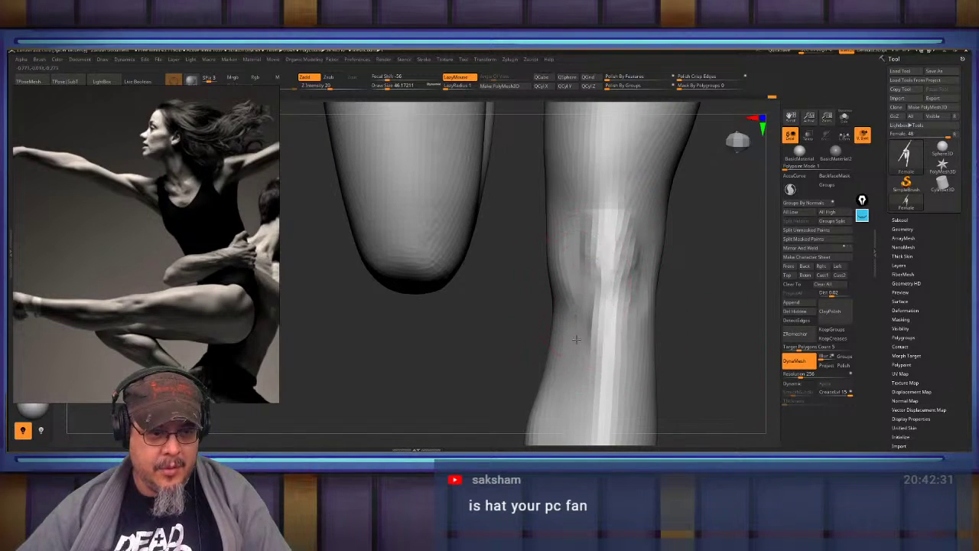
Define the extended leg's knee from the front and side with clay strokes around the kneecap, and smooth them into the thigh.
right_click_drag(628, 332, 602, 329)
left_click_drag(603, 329, 627, 295)
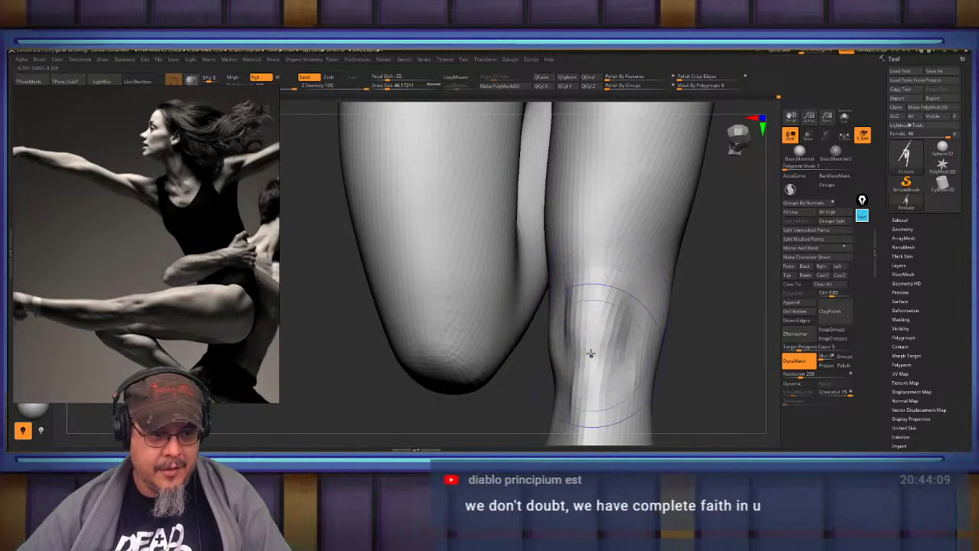
mouse_move(643, 352)
right_mouse_down()
mouse_move(707, 348)
mouse_move(641, 344)
mouse_move(605, 317)
mouse_move(610, 328)
mouse_move(603, 304)
mouse_move(606, 314)
right_mouse_up()
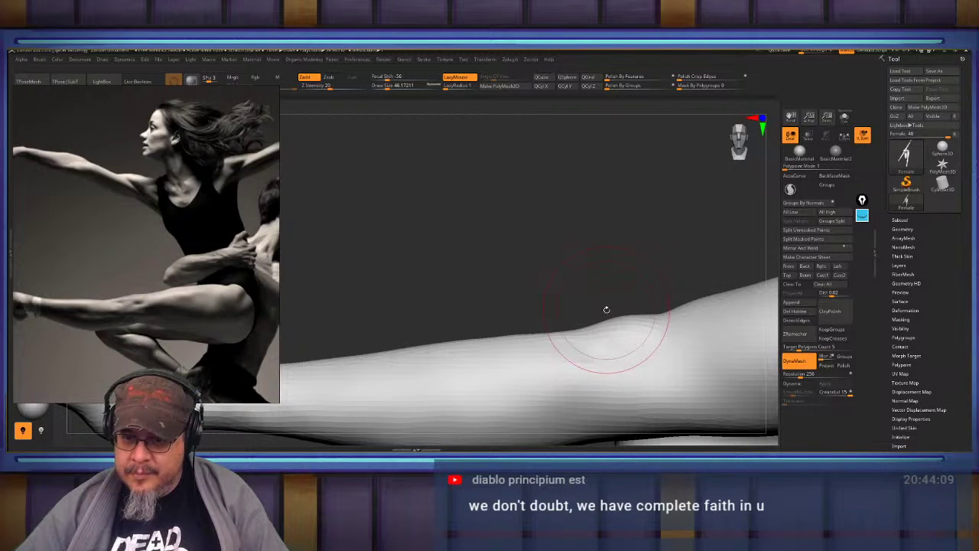
right_click_drag(583, 334, 546, 315, "ctrl")
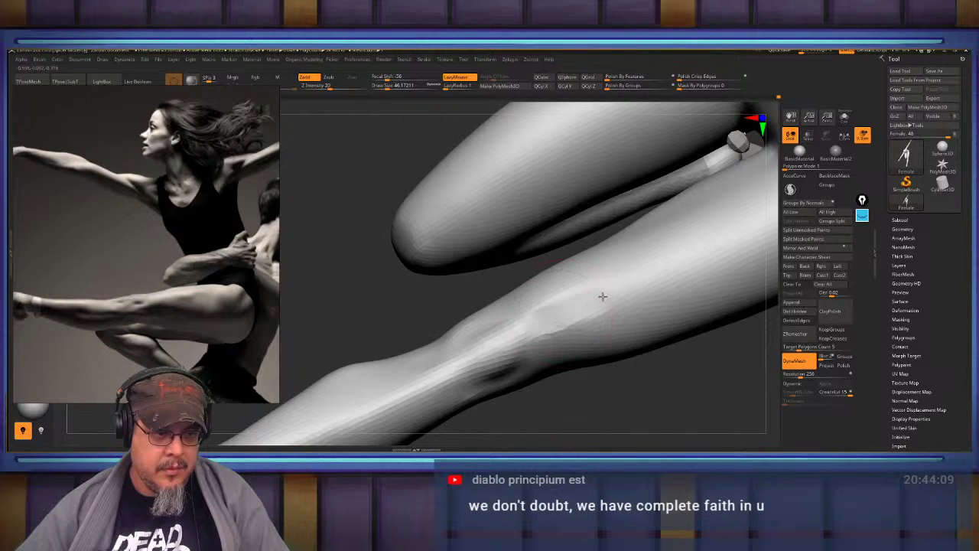
mouse_move(602, 296)
right_mouse_down()
mouse_move(579, 280)
mouse_move(558, 319)
mouse_move(569, 337)
mouse_move(536, 327)
mouse_move(582, 313)
mouse_move(587, 301)
mouse_move(571, 320)
right_mouse_up()
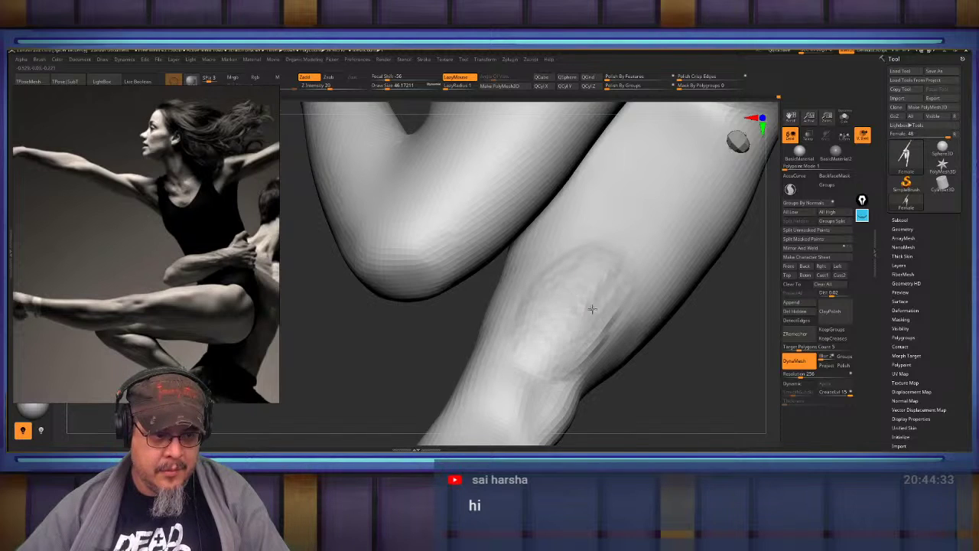
left_click_drag(617, 280, 578, 266, "shift")
Add muscle volume along the extended leg's thigh up to the hip at draw size 59, and smooth the clay strokes.
mouse_move(543, 355)
right_mouse_down()
mouse_move(684, 383)
mouse_move(655, 323)
mouse_move(656, 332)
mouse_move(595, 296)
mouse_move(525, 278)
mouse_move(579, 273)
mouse_move(528, 275)
mouse_move(571, 304)
mouse_move(555, 286)
mouse_move(547, 304)
mouse_move(569, 296)
mouse_move(562, 300)
mouse_move(562, 291)
mouse_move(615, 316)
mouse_move(669, 276)
right_mouse_up()
key("s")
left_click_drag(670, 276, 610, 301)
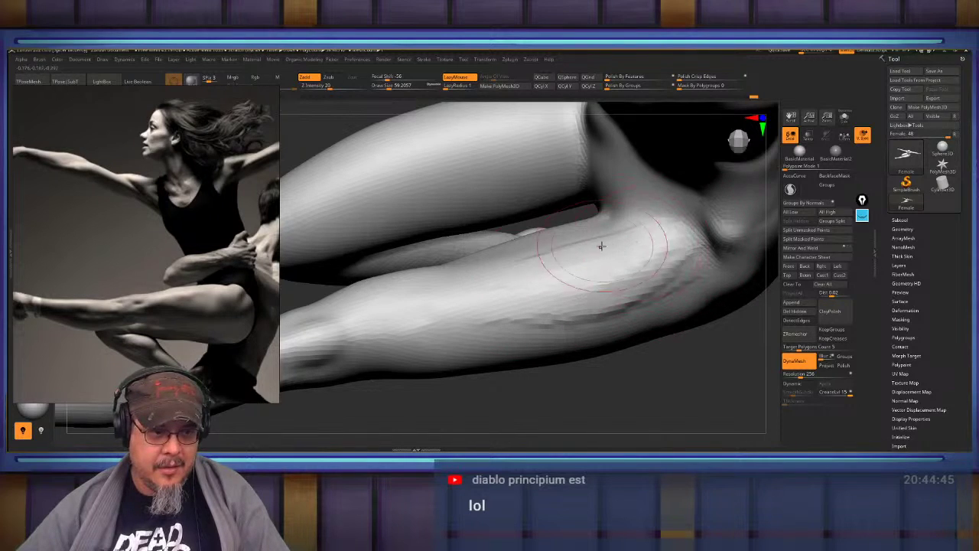
left_click_drag(555, 288, 673, 252)
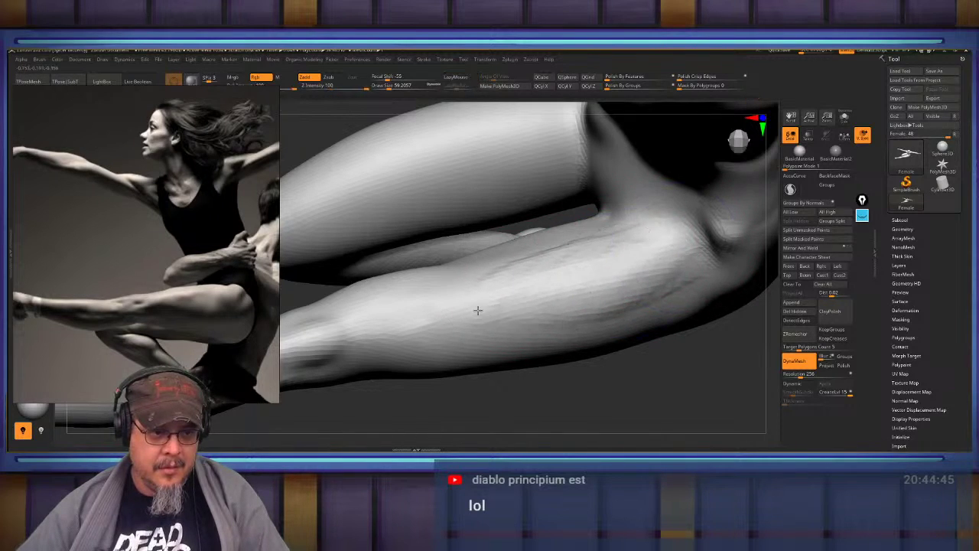
mouse_move(541, 313)
right_mouse_down()
mouse_move(574, 273)
mouse_move(459, 364)
right_mouse_up()
Sculpt the side of the hip and the outer thigh, defining the muscle form from the hip crease toward the buttock.
mouse_move(579, 286)
right_mouse_down()
mouse_move(564, 286)
mouse_move(569, 306)
mouse_move(585, 267)
right_mouse_up()
right_click_drag(548, 316, 558, 287, "alt")
mouse_move(667, 278)
right_mouse_down("alt")
mouse_move(606, 280)
mouse_move(586, 329)
mouse_move(559, 354)
right_mouse_up("alt")
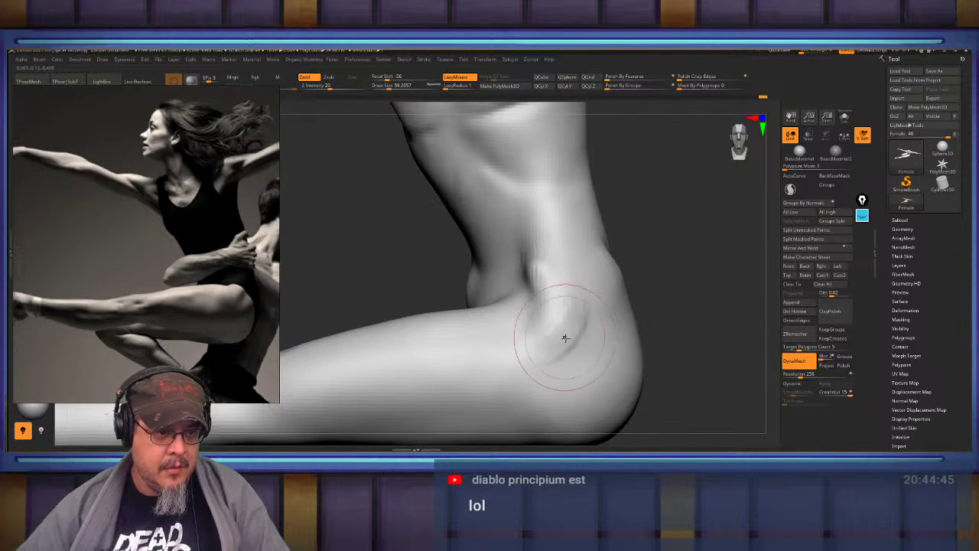
right_click_drag(541, 325, 449, 322)
mouse_move(449, 322)
right_mouse_down("alt")
mouse_move(544, 304)
mouse_move(449, 327)
right_mouse_up("alt")
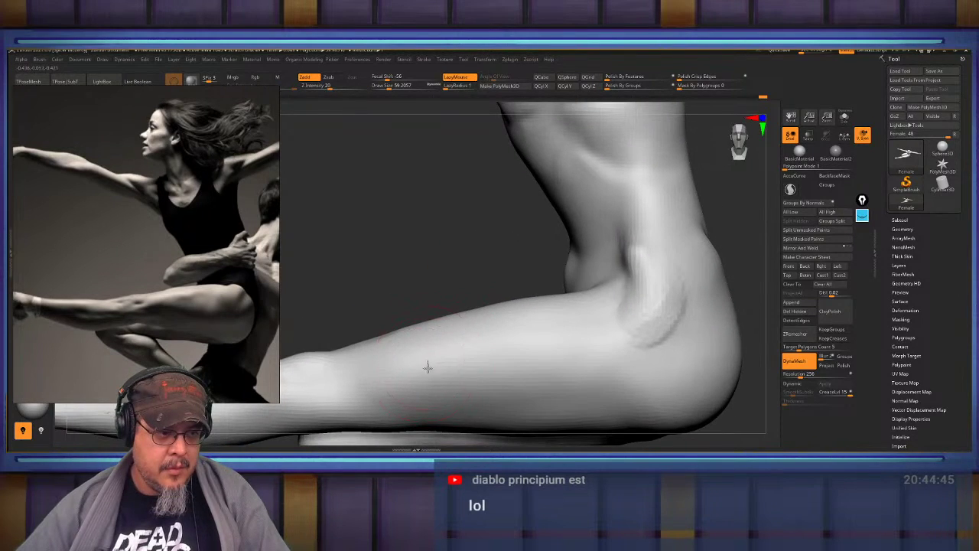
mouse_move(479, 350)
left_mouse_down()
mouse_move(566, 319)
mouse_move(614, 327)
mouse_move(650, 368)
mouse_move(583, 396)
mouse_move(490, 389)
mouse_move(568, 375)
mouse_move(490, 385)
mouse_move(602, 352)
left_mouse_up()
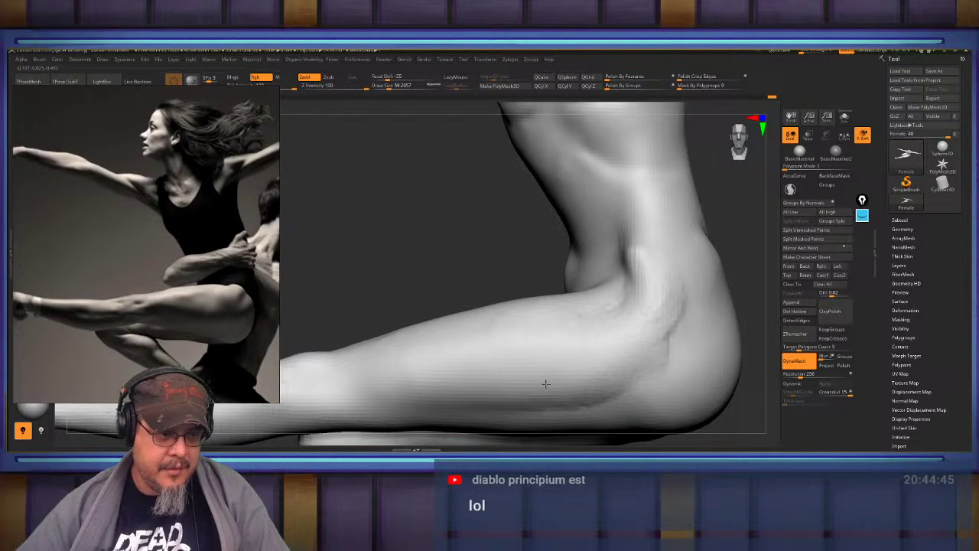
Shape the outer thigh just above the extended knee and smooth the transition into the knee.
right_click_drag(425, 360, 509, 272, "alt")
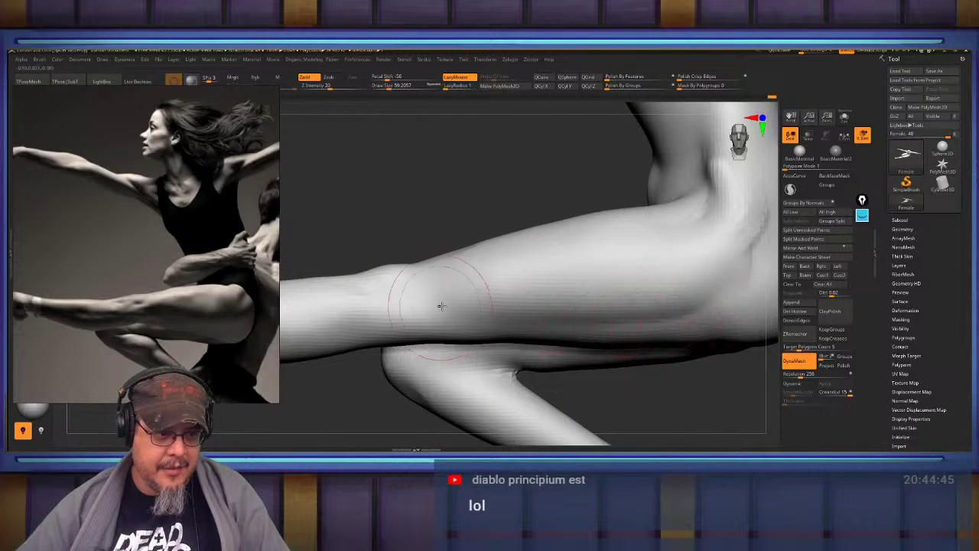
right_click_drag(480, 316, 551, 315)
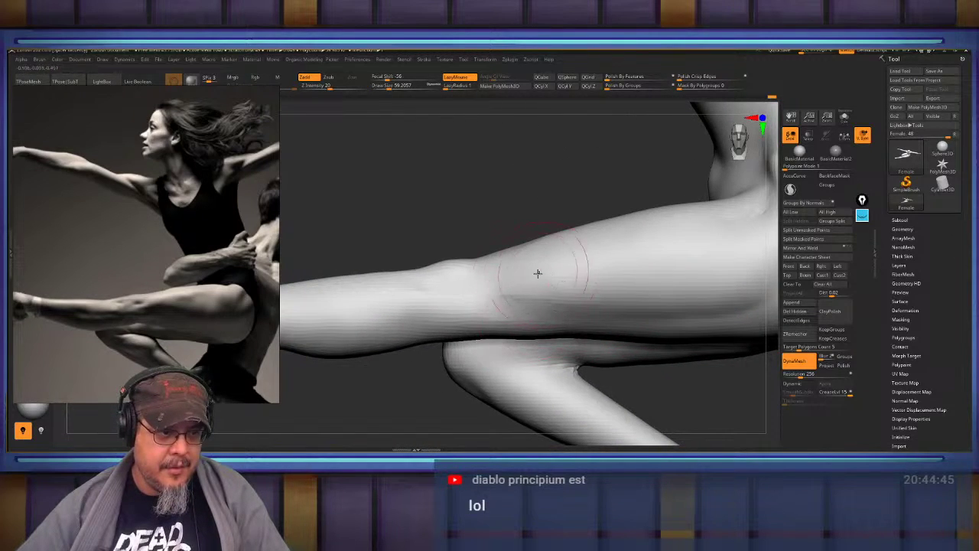
left_click_drag(530, 288, 555, 293, "shift")
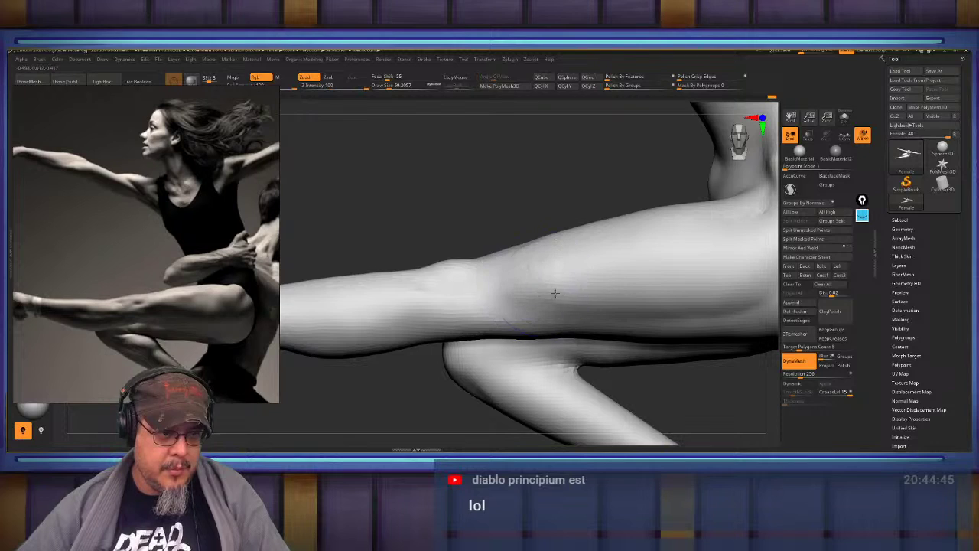
right_click_drag(535, 268, 509, 326, "ctrl")
left_click_drag(493, 301, 505, 325, "shift")
Build up the muscle columns along the spine and lower back down to the buttock, and smooth them.
mouse_move(505, 324)
right_mouse_down("ctrl")
mouse_move(535, 330)
mouse_move(508, 327)
mouse_move(518, 305)
mouse_move(481, 290)
mouse_move(460, 310)
mouse_move(413, 312)
right_mouse_up("ctrl")
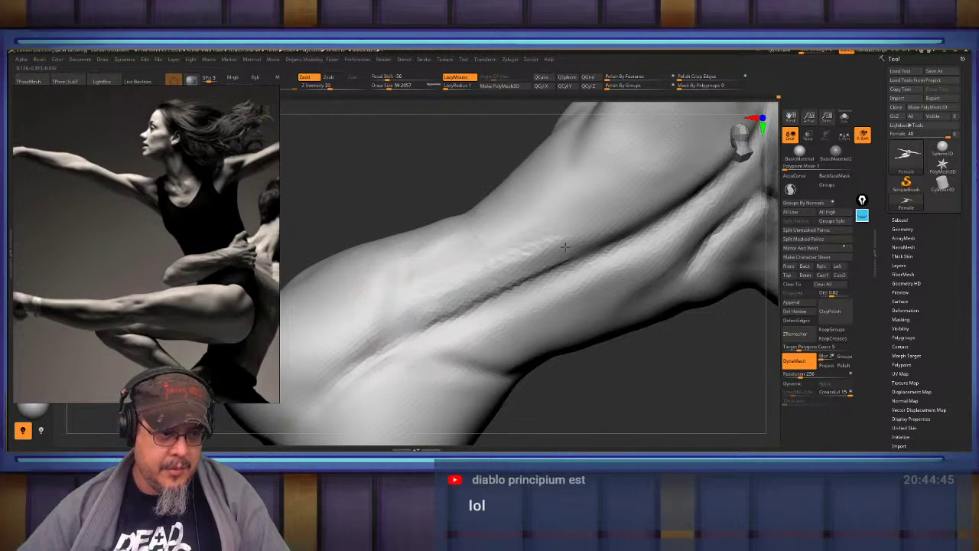
mouse_move(564, 246)
right_mouse_down()
mouse_move(449, 280)
mouse_move(512, 276)
mouse_move(414, 317)
right_mouse_up()
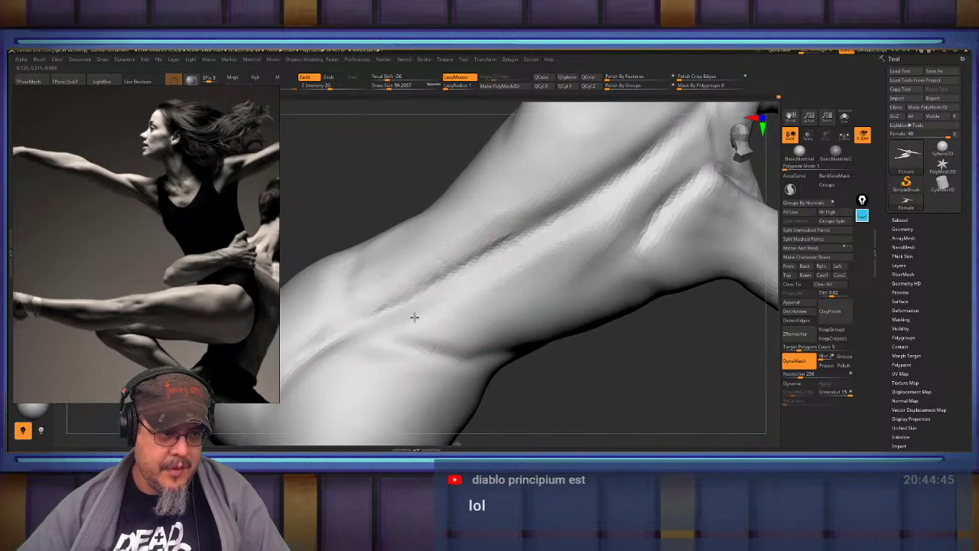
mouse_move(451, 296)
left_mouse_down()
mouse_move(531, 247)
mouse_move(385, 342)
left_mouse_up()
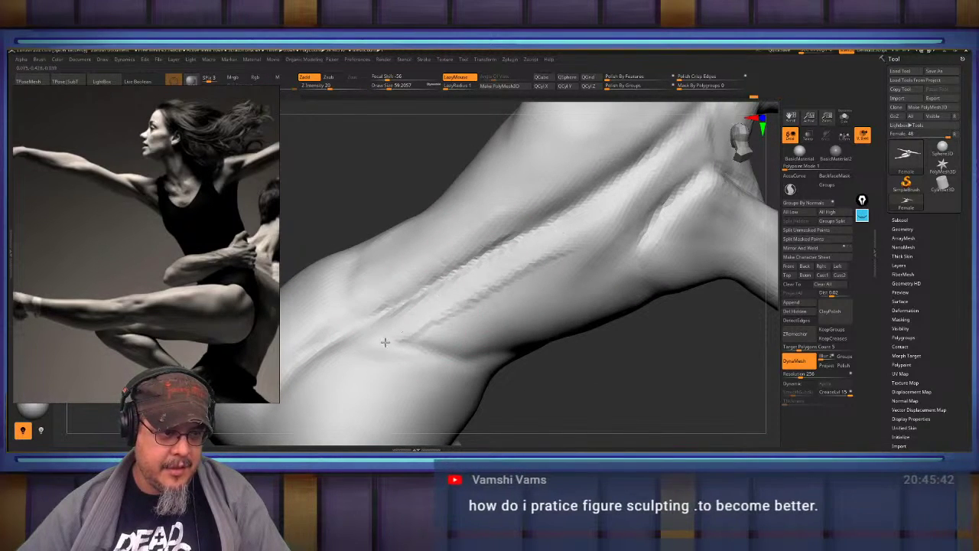
mouse_move(434, 312)
right_mouse_down()
mouse_move(476, 306)
mouse_move(428, 274)
right_mouse_up()
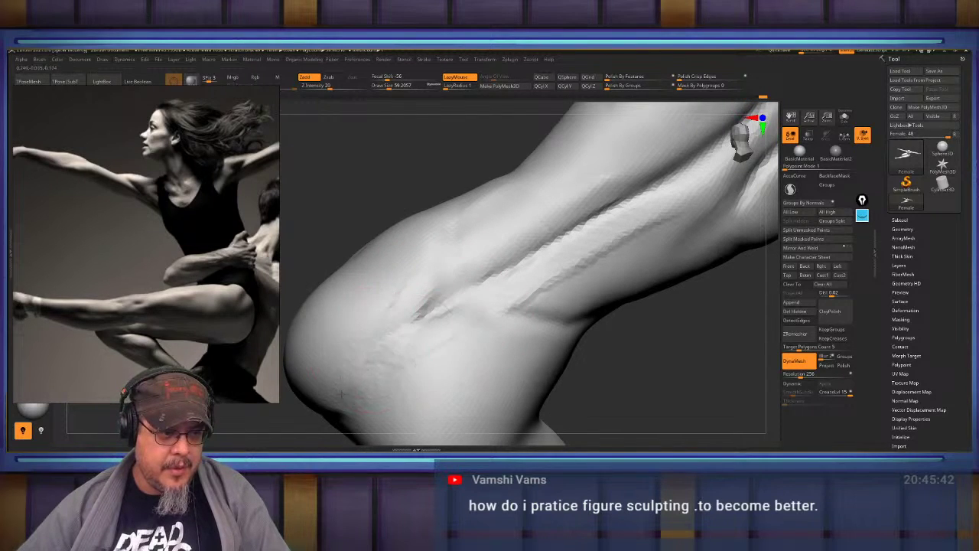
left_click_drag(341, 395, 435, 274, "shift")
mouse_move(578, 220)
left_mouse_down("shift")
mouse_move(507, 278)
mouse_move(535, 249)
left_mouse_up("shift")
mouse_move(574, 257)
right_mouse_down()
mouse_move(571, 250)
mouse_move(540, 290)
mouse_move(543, 264)
mouse_move(533, 282)
mouse_move(545, 315)
right_mouse_up()
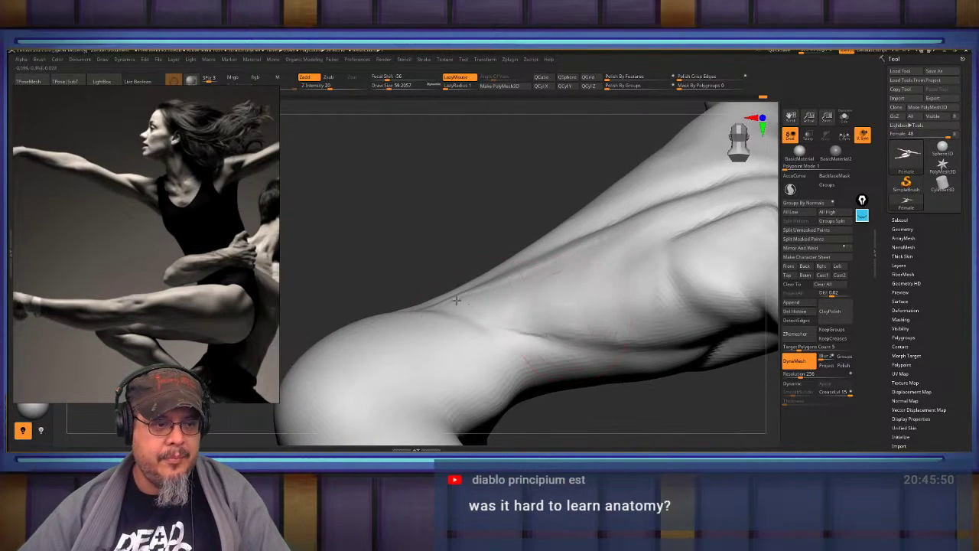
Sculpt the upper back muscles around the spine, shoulder blade and shoulder-to-neck area, blending the strokes with smoothing.
right_click_drag(467, 302, 468, 291)
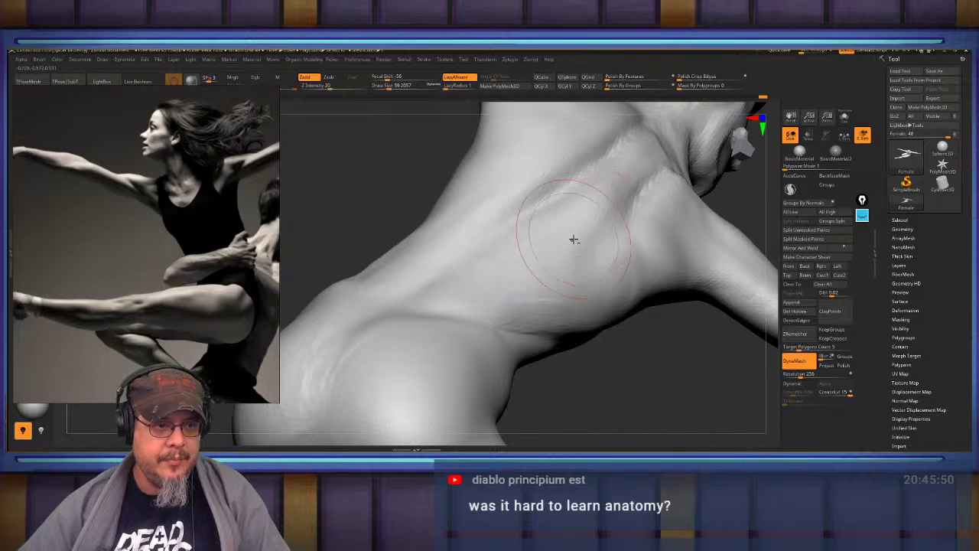
mouse_move(573, 238)
right_mouse_down()
mouse_move(560, 304)
mouse_move(538, 293)
mouse_move(517, 306)
mouse_move(595, 295)
mouse_move(636, 316)
right_mouse_up()
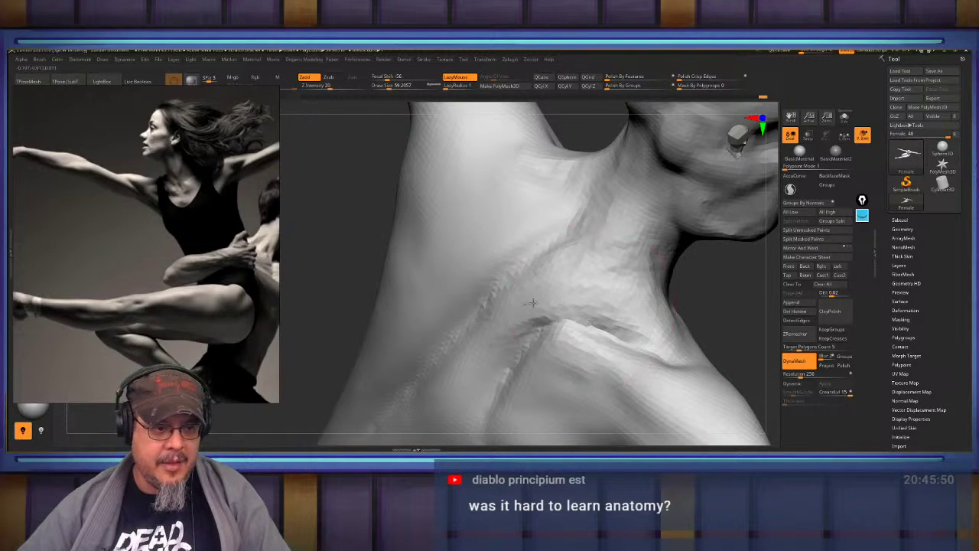
mouse_move(466, 366)
right_mouse_down()
mouse_move(534, 280)
mouse_move(632, 254)
right_mouse_up()
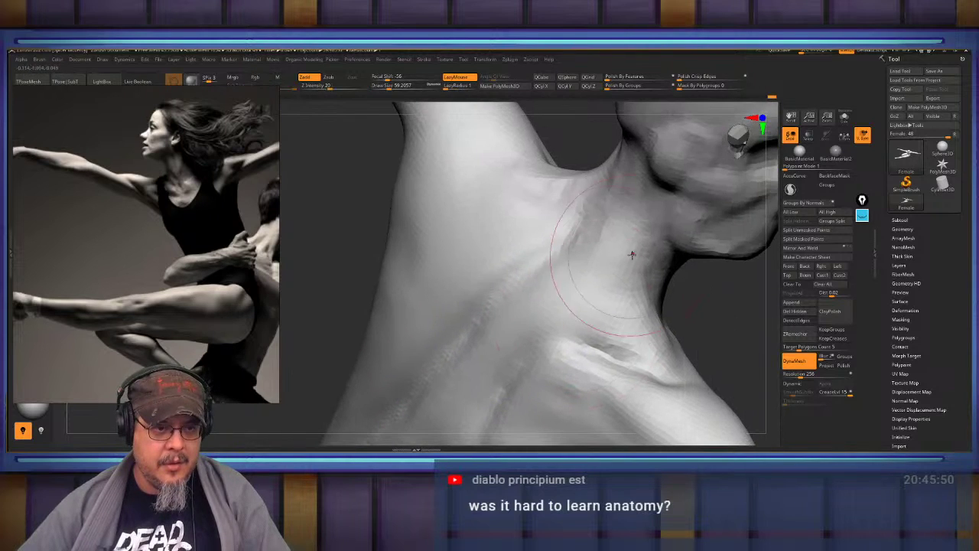
key("shift")
mouse_move(536, 314)
right_mouse_down()
mouse_move(498, 291)
mouse_move(551, 267)
mouse_move(575, 284)
mouse_move(582, 324)
mouse_move(608, 297)
mouse_move(606, 318)
mouse_move(565, 304)
right_mouse_up()
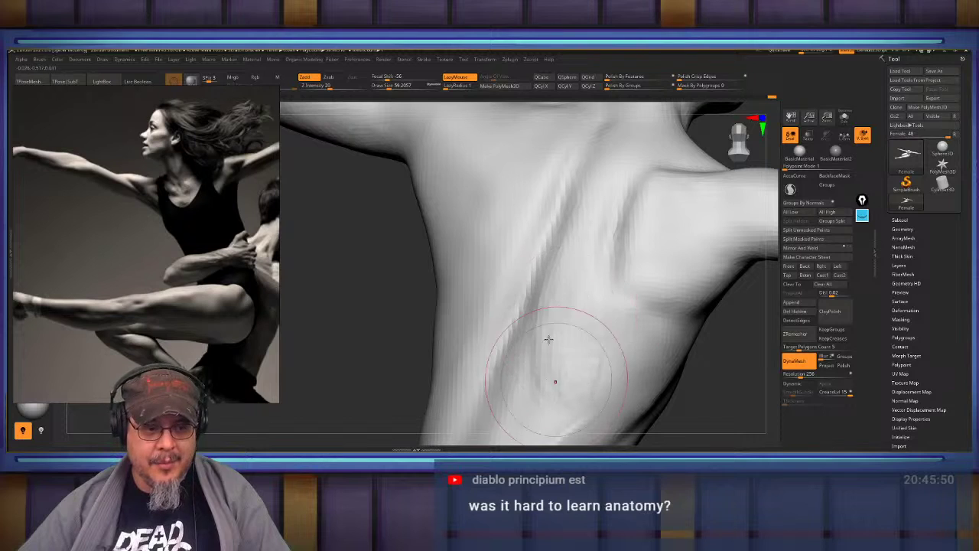
Build up the back of the neck and smooth its transition into the skull base and shoulders.
mouse_move(564, 389)
right_mouse_down()
mouse_move(573, 396)
mouse_move(576, 299)
mouse_move(529, 254)
right_mouse_up()
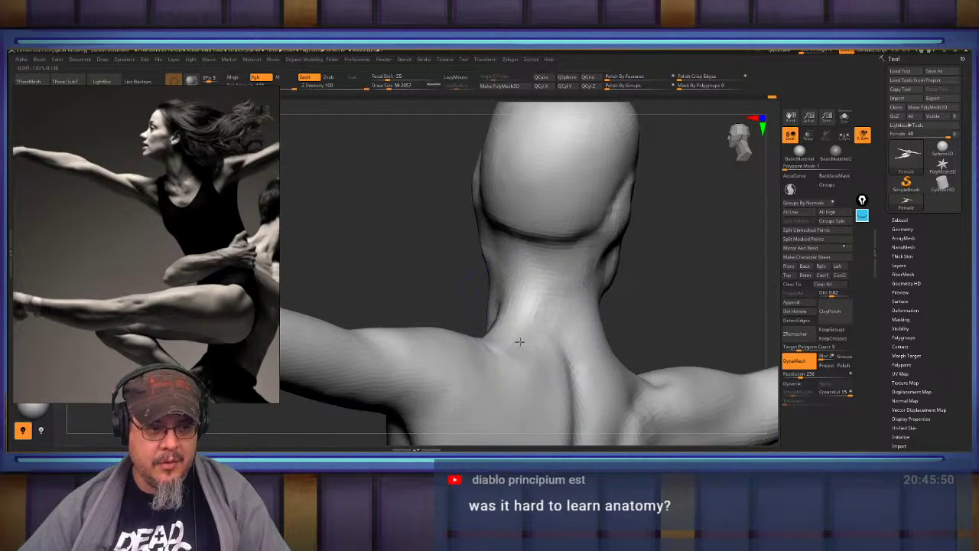
right_click_drag(520, 341, 526, 298)
left_click_drag(483, 264, 486, 287, "shift")
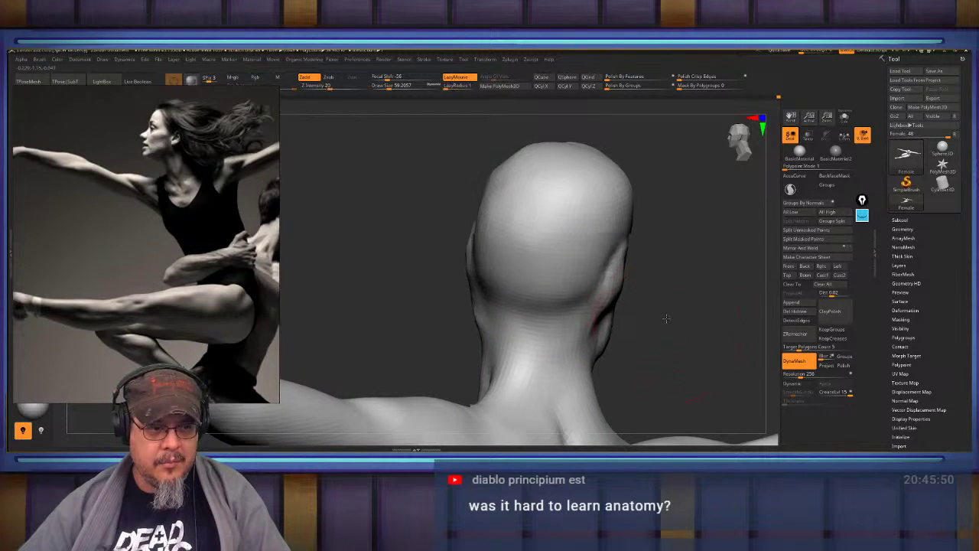
mouse_move(666, 317)
right_mouse_down("ctrl")
mouse_move(669, 274)
mouse_move(577, 280)
mouse_move(555, 313)
mouse_move(564, 335)
mouse_move(553, 296)
mouse_move(581, 330)
right_mouse_up("ctrl")
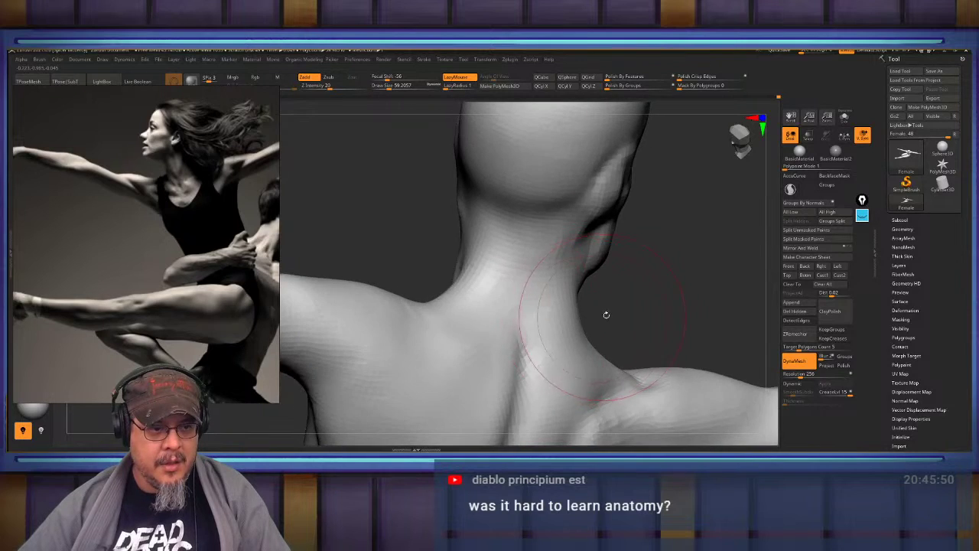
Reshape the neck contours from the back and sides with the Move brush, with backface masking off, and smooth them.
key("b")
key("m")
key("v")
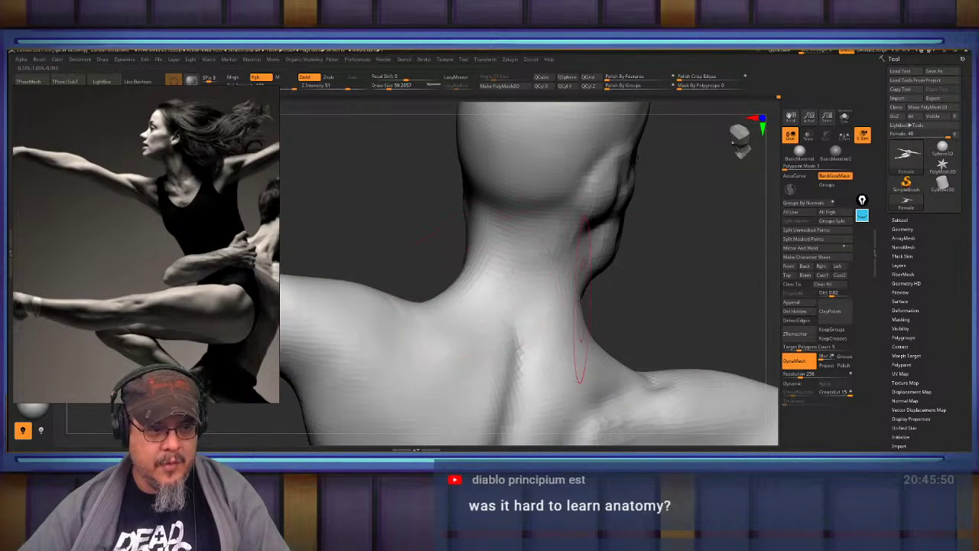
left_click(835, 176)
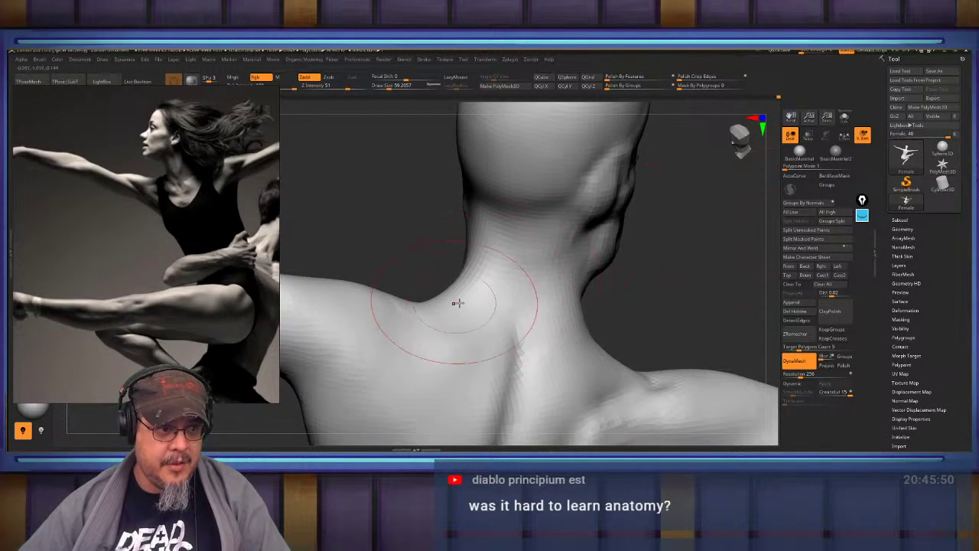
right_click_drag(457, 303, 643, 286)
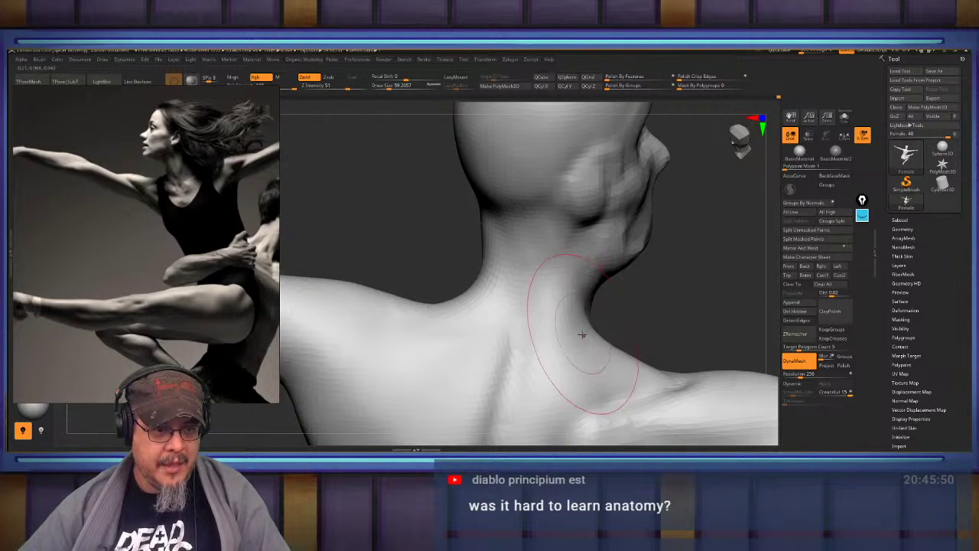
right_click_drag(518, 294, 583, 312)
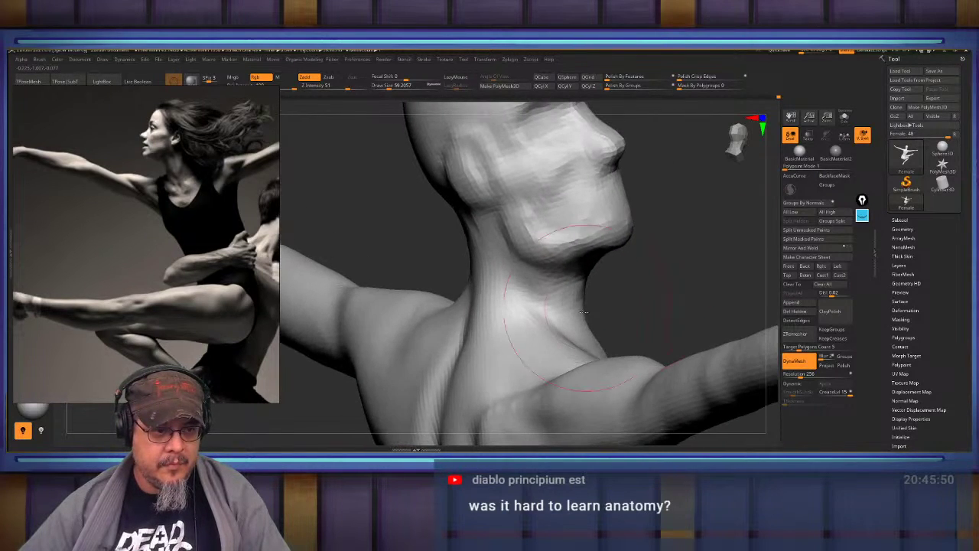
mouse_move(491, 292)
right_mouse_down()
mouse_move(667, 224)
mouse_move(628, 269)
mouse_move(651, 260)
mouse_move(668, 269)
mouse_move(562, 287)
right_mouse_up()
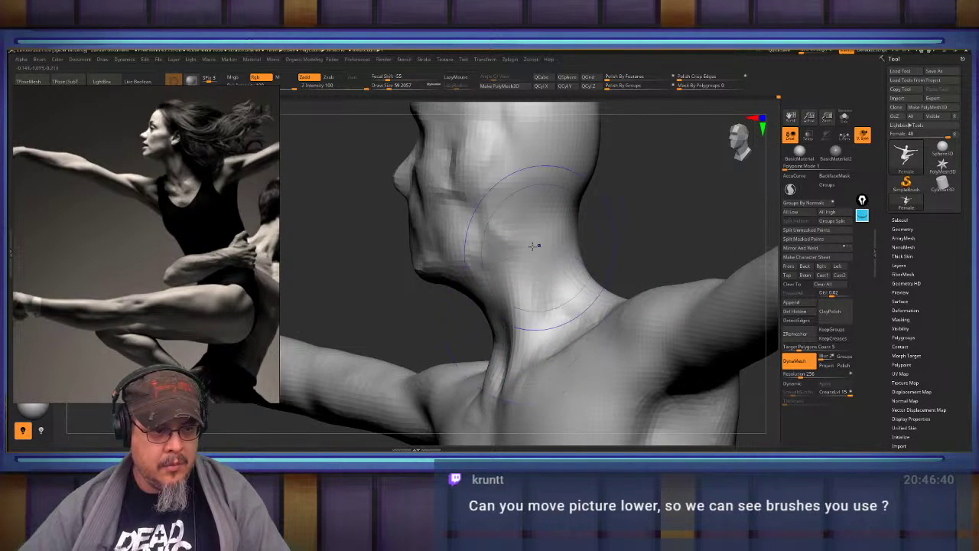
right_click_drag(566, 257, 588, 281)
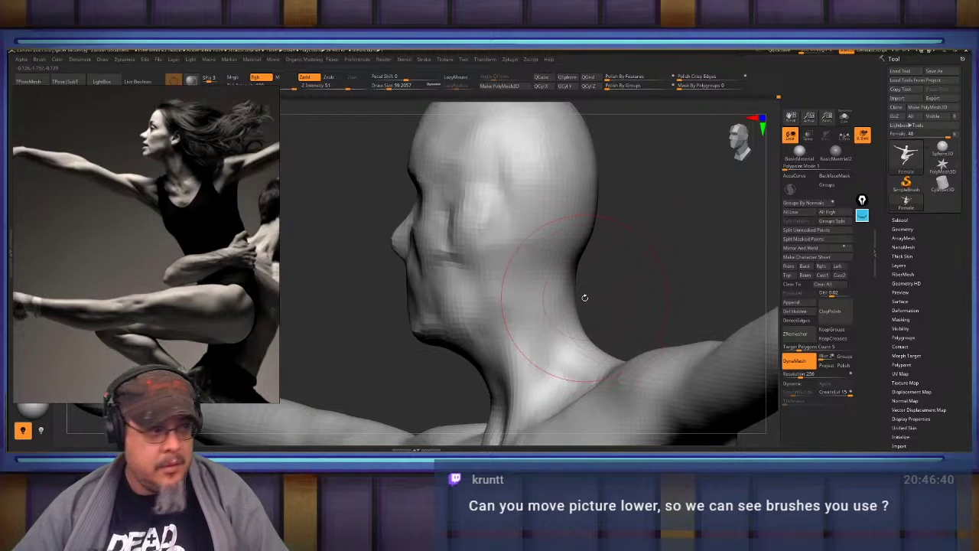
Move the reference photo aside so that the brush settings are uncovered.
mouse_move(180, 303)
left_mouse_down()
mouse_move(296, 317)
mouse_move(184, 315)
left_mouse_up()
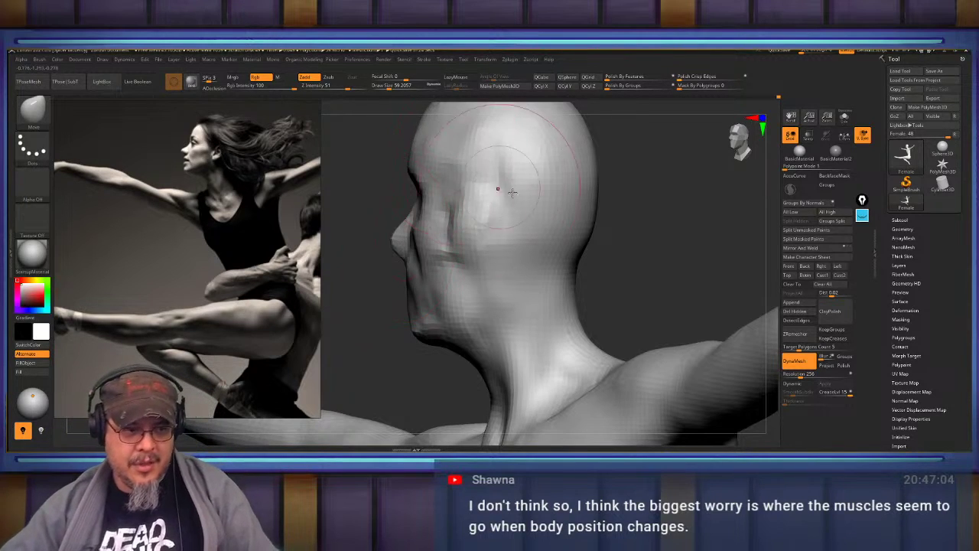
Adjust the head, face and jaw proportions with the Move brush, reducing the draw size to about 37, and smooth the forehead.
mouse_move(626, 243)
left_mouse_down()
mouse_move(688, 255)
mouse_move(579, 234)
mouse_move(638, 260)
mouse_move(643, 221)
mouse_move(618, 208)
mouse_move(586, 261)
left_mouse_up()
key("s")
left_click_drag(550, 289, 553, 283)
mouse_move(418, 295)
left_mouse_down()
mouse_move(453, 314)
mouse_move(462, 304)
mouse_move(445, 304)
mouse_move(451, 288)
left_mouse_up()
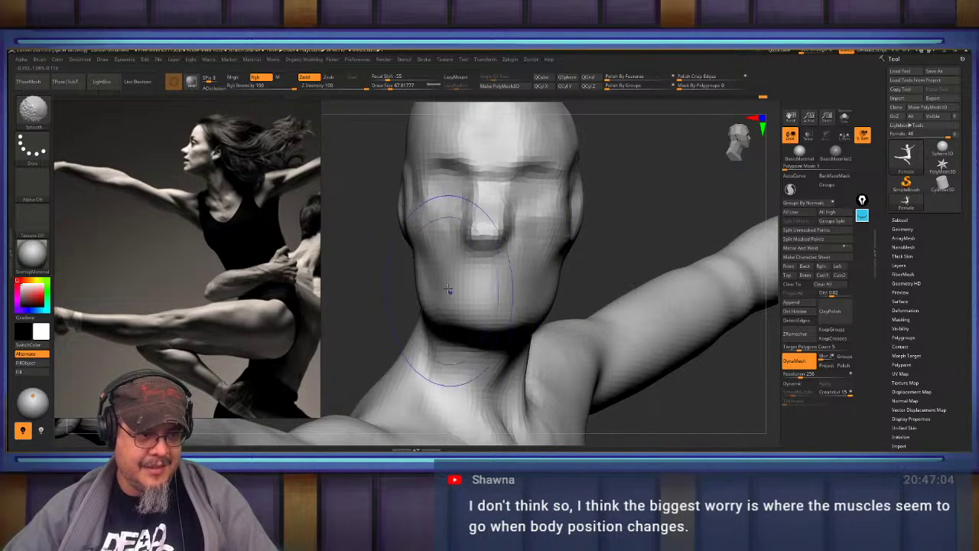
right_click_drag(473, 235, 488, 277, "alt")
key("s")
mouse_move(488, 277)
left_mouse_down()
mouse_move(479, 276)
mouse_move(488, 273)
left_mouse_up()
left_click_drag(524, 229, 497, 233)
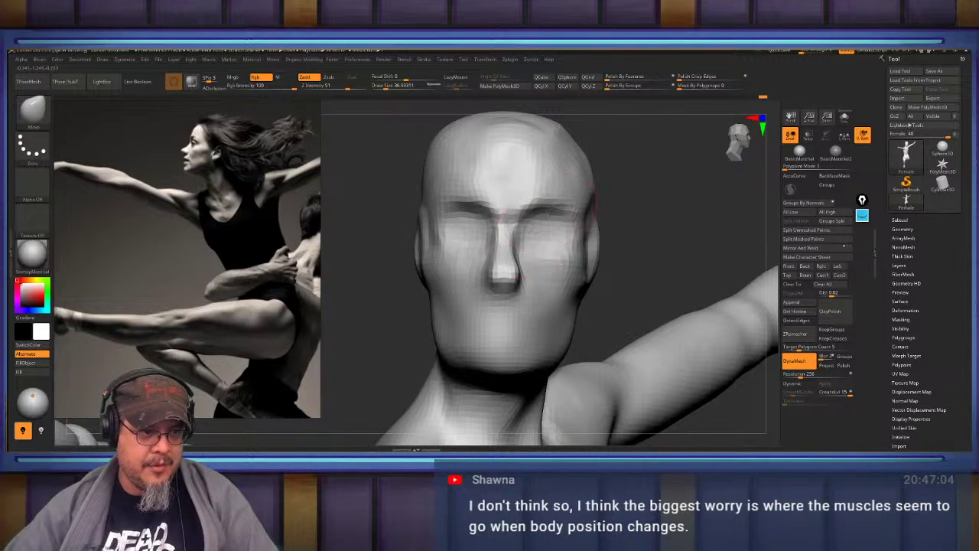
mouse_move(604, 200)
right_mouse_down()
mouse_move(585, 182)
mouse_move(565, 185)
right_mouse_up()
left_click_drag(584, 195, 590, 162, "shift")
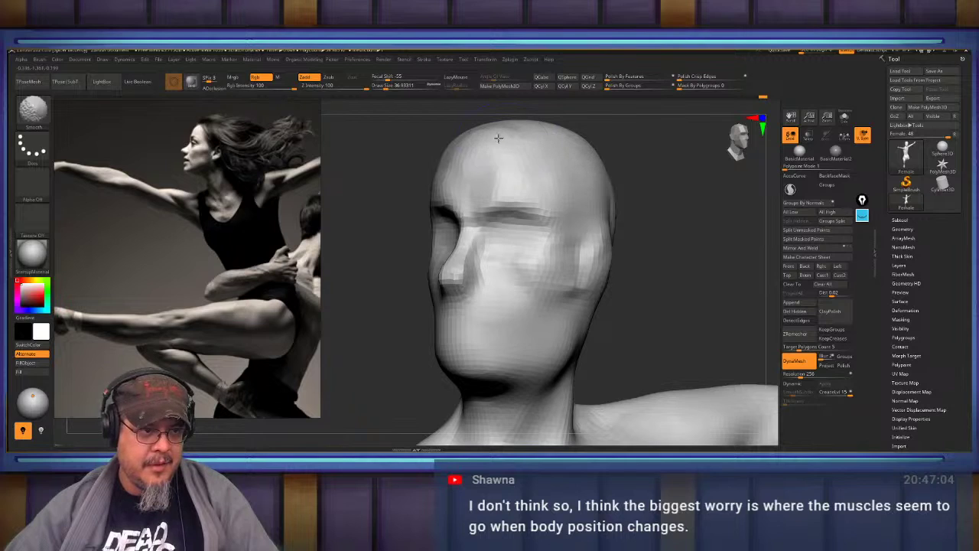
Refine the jaw and under-chin profile, carve the jawline with the DamStandard brush and smooth it.
right_click_drag(477, 156, 425, 232)
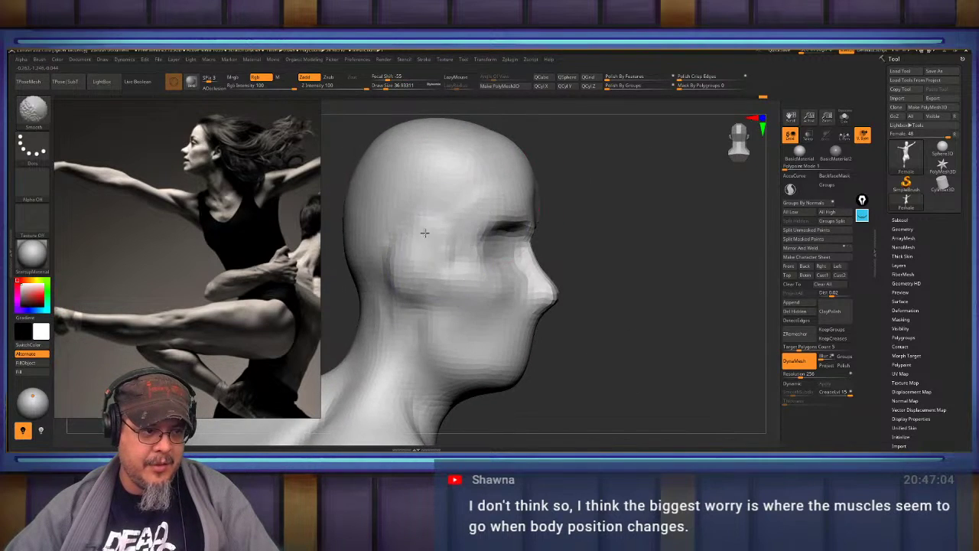
right_click_drag(426, 294, 462, 272)
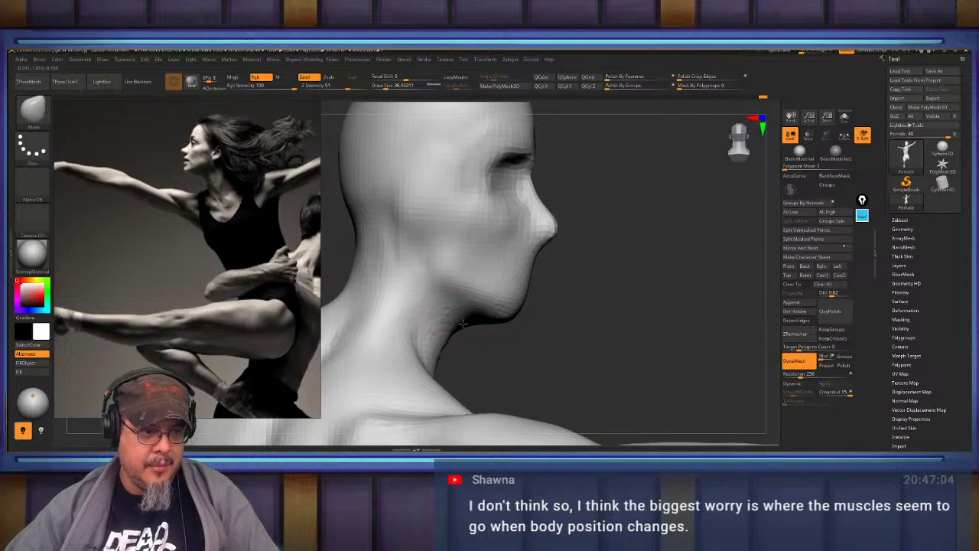
right_click_drag(463, 324, 489, 309)
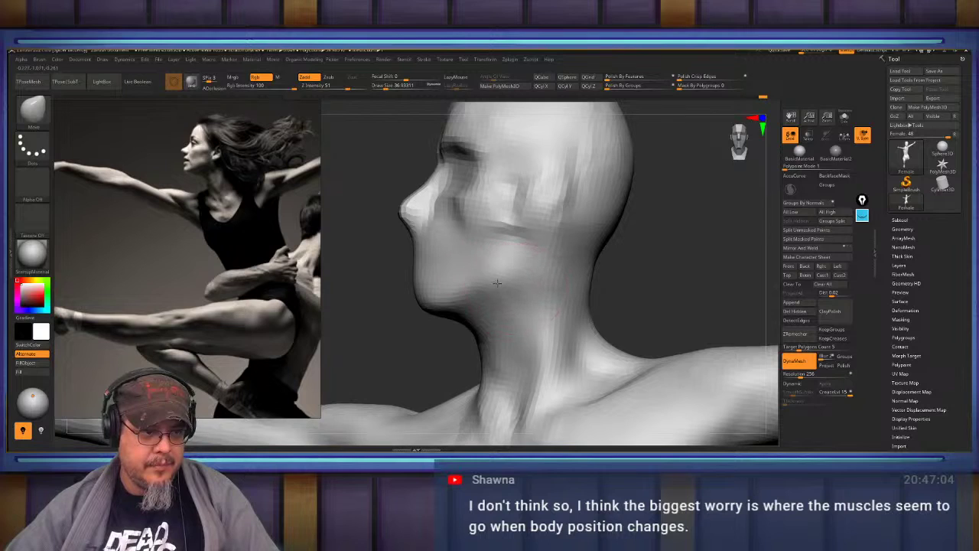
mouse_move(619, 260)
right_mouse_down()
mouse_move(481, 289)
mouse_move(518, 252)
right_mouse_up()
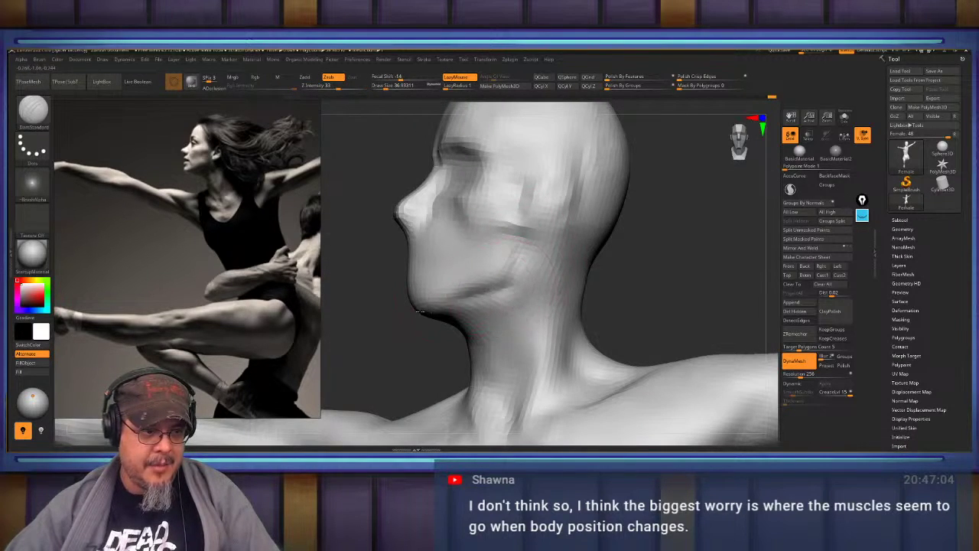
key("shift")
mouse_move(508, 246)
right_mouse_down()
mouse_move(489, 292)
mouse_move(505, 308)
right_mouse_up()
Adjust the skull and side-of-face contours with the Move brush and smooth the side of the head.
key("b")
key("m")
key("v")
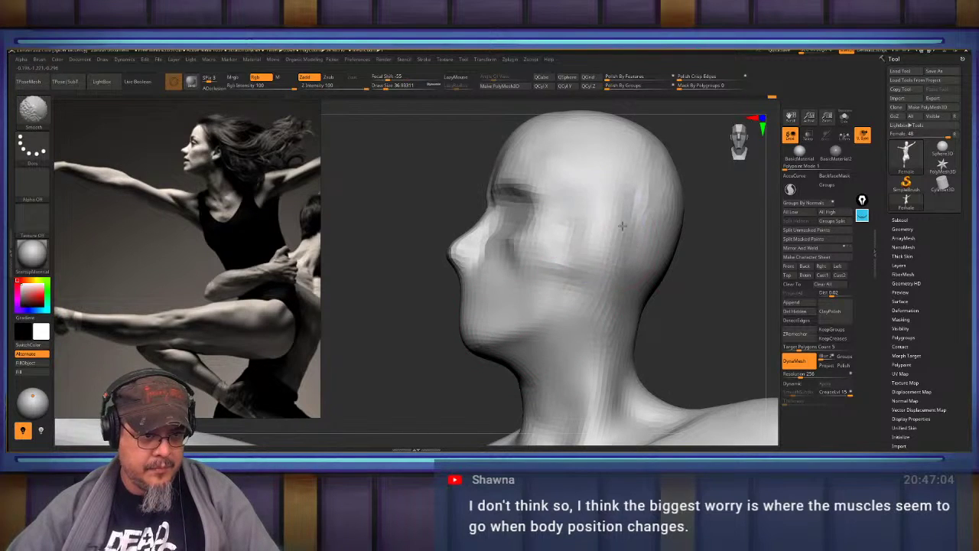
mouse_move(583, 267)
right_mouse_down()
mouse_move(560, 258)
mouse_move(596, 232)
right_mouse_up()
mouse_move(587, 273)
right_mouse_down()
mouse_move(621, 263)
mouse_move(544, 263)
mouse_move(540, 226)
mouse_move(503, 228)
mouse_move(505, 261)
mouse_move(472, 253)
right_mouse_up()
Build up the forehead and temples with the ClayBuildup brush and smooth the strokes.
key("b")
key("c")
key("b")
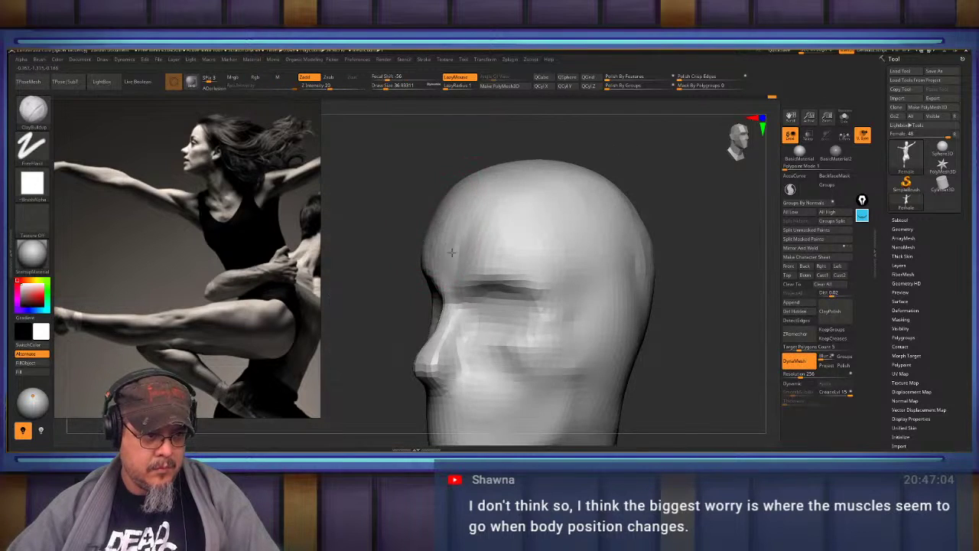
mouse_move(536, 263)
right_mouse_down()
mouse_move(592, 268)
mouse_move(550, 236)
mouse_move(524, 274)
mouse_move(490, 253)
mouse_move(633, 226)
mouse_move(507, 235)
right_mouse_up()
key("shift")
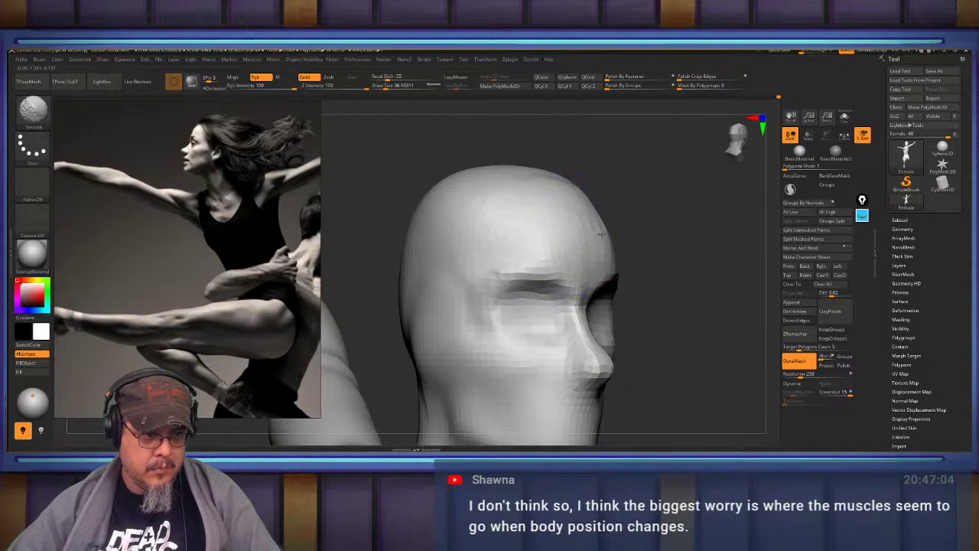
Build up the eye forms inside the sockets and the cheekbones with the ClayBuildup brush.
mouse_move(472, 273)
right_mouse_down()
mouse_move(485, 262)
mouse_move(467, 251)
mouse_move(570, 257)
right_mouse_up()
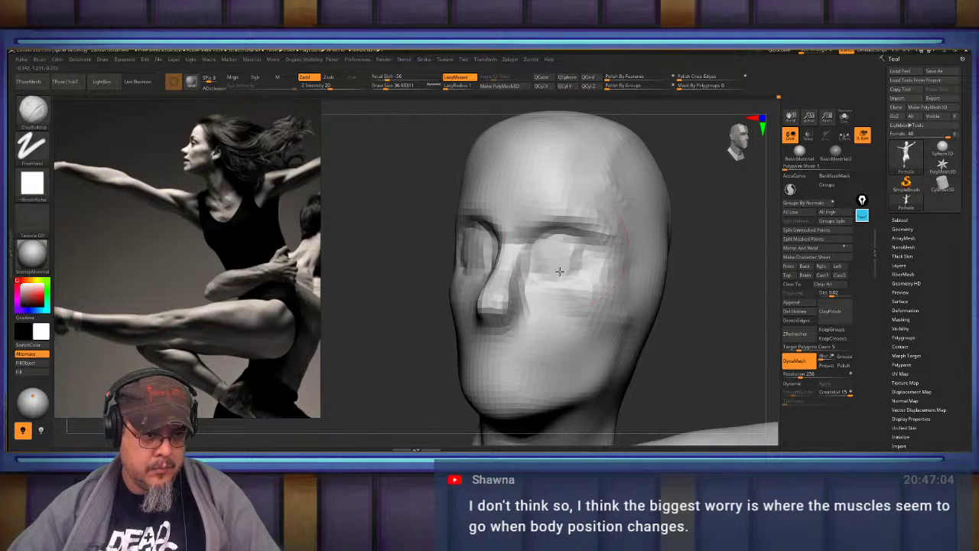
right_click_drag(567, 261, 496, 259)
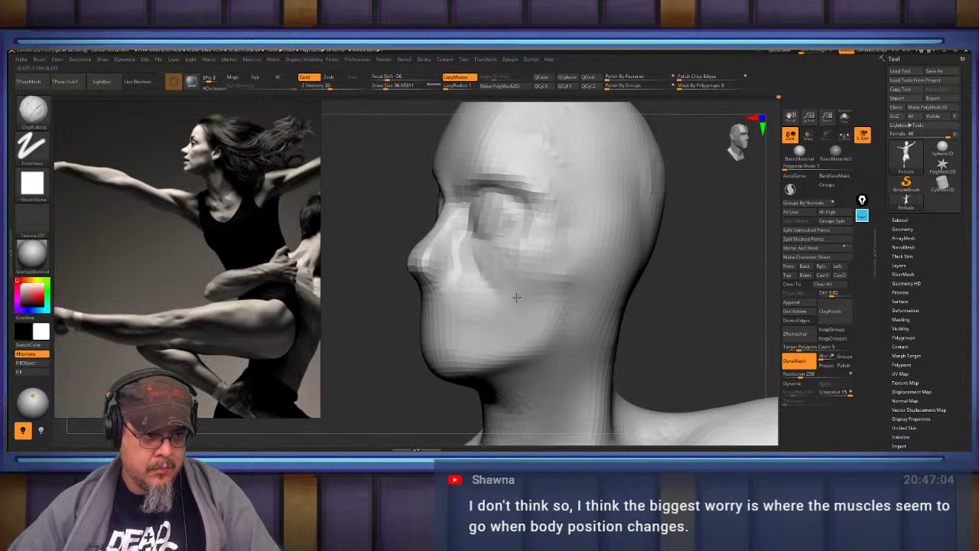
mouse_move(482, 304)
right_mouse_down()
mouse_move(496, 286)
mouse_move(573, 267)
mouse_move(527, 270)
right_mouse_up()
Define the brow, mouth and chin creases with the DamStandard brush and smooth the lower face.
key("b")
key("d")
key("s")
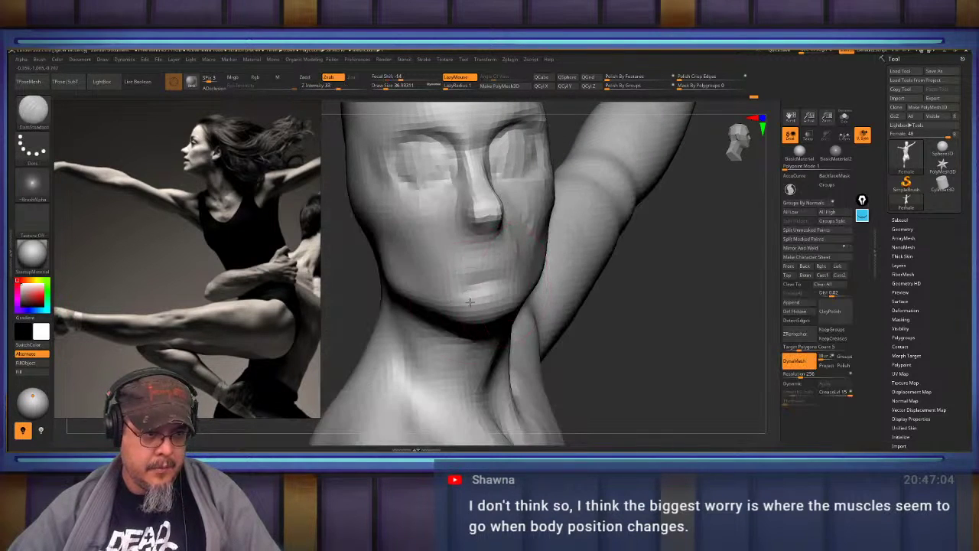
mouse_move(497, 283)
left_mouse_down("shift")
mouse_move(450, 281)
mouse_move(490, 284)
left_mouse_up("shift")
mouse_move(497, 288)
right_mouse_down()
mouse_move(417, 260)
mouse_move(494, 265)
mouse_move(479, 241)
mouse_move(500, 241)
mouse_move(572, 325)
right_mouse_up()
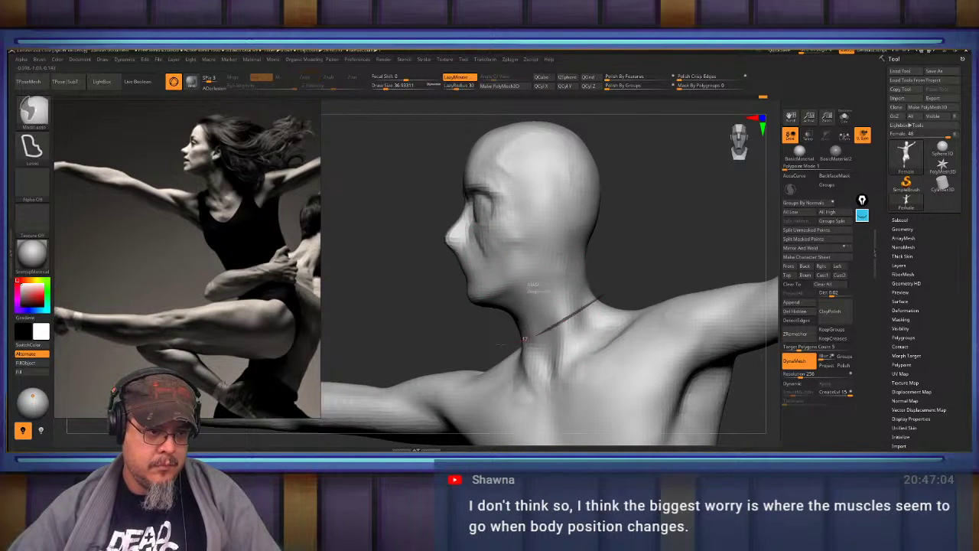
Mask the body below the neck with a lasso, and reposition and tilt the head back from the neck base.
mouse_move(525, 339)
left_mouse_down("ctrl+shift")
mouse_move(449, 136)
mouse_move(674, 220)
left_mouse_up("ctrl+shift")
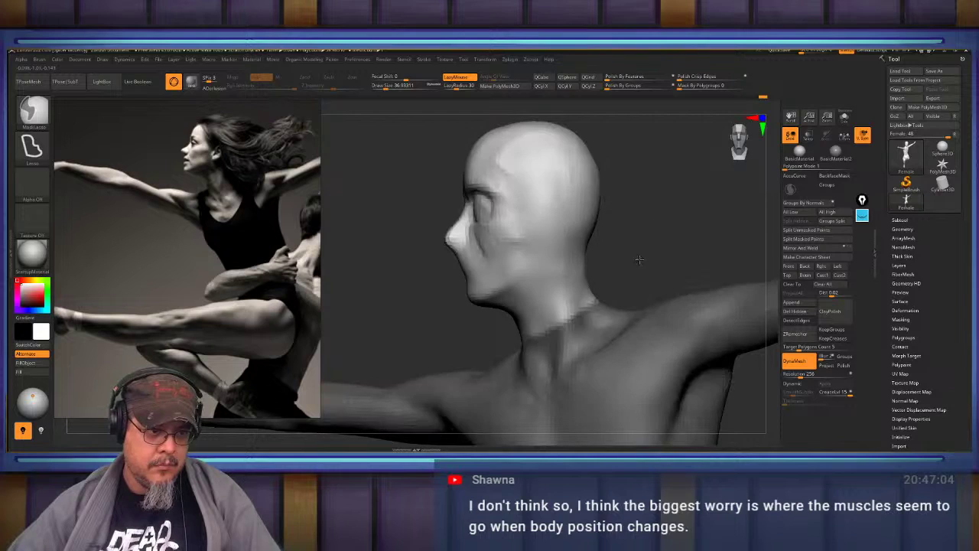
key("w")
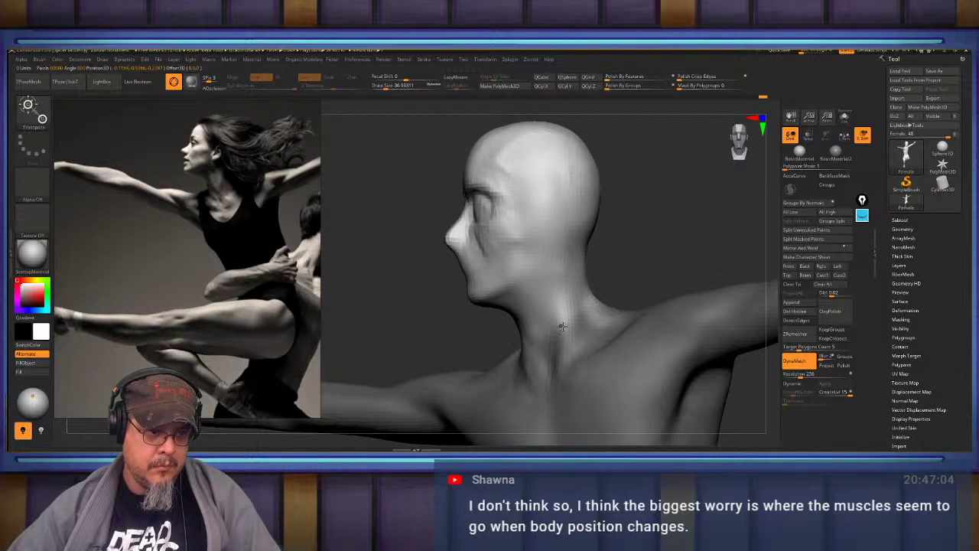
left_click(562, 327)
left_click_drag(611, 322, 586, 307)
key("ctrl+z")
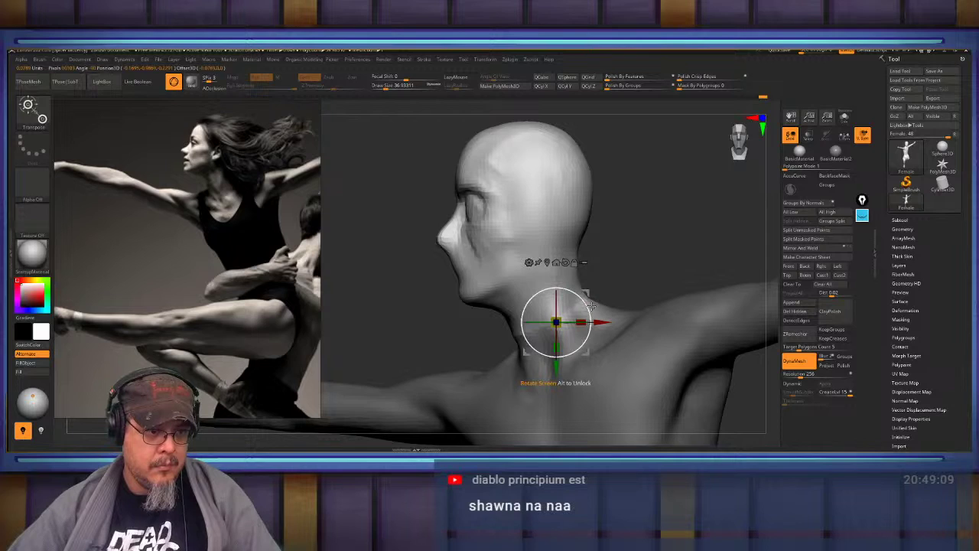
left_click_drag(592, 307, 600, 321)
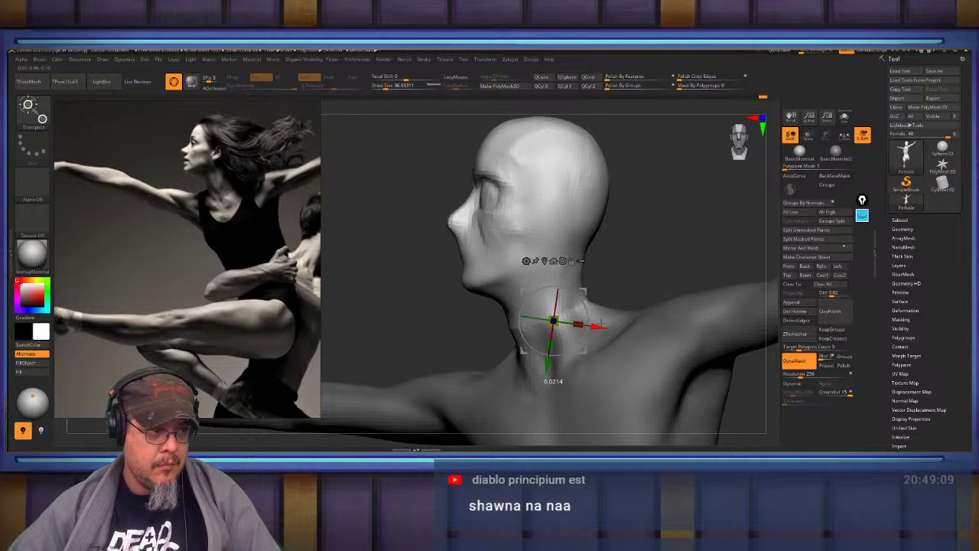
key("q")
mouse_move(621, 294)
right_mouse_down("ctrl")
mouse_move(628, 265)
mouse_move(615, 250)
right_mouse_up("ctrl")
left_click_drag(621, 258, 632, 265, "ctrl")
key("ctrl+z")
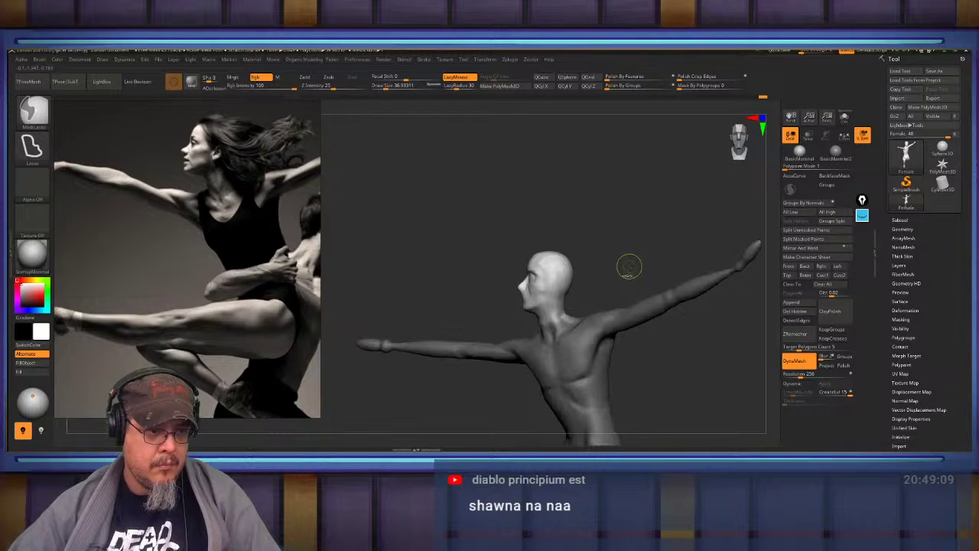
Reset the gizmo orientation, lower the head slightly along the vertical axis and clear the mask.
key("w")
right_click_drag(625, 266, 618, 298, "ctrl")
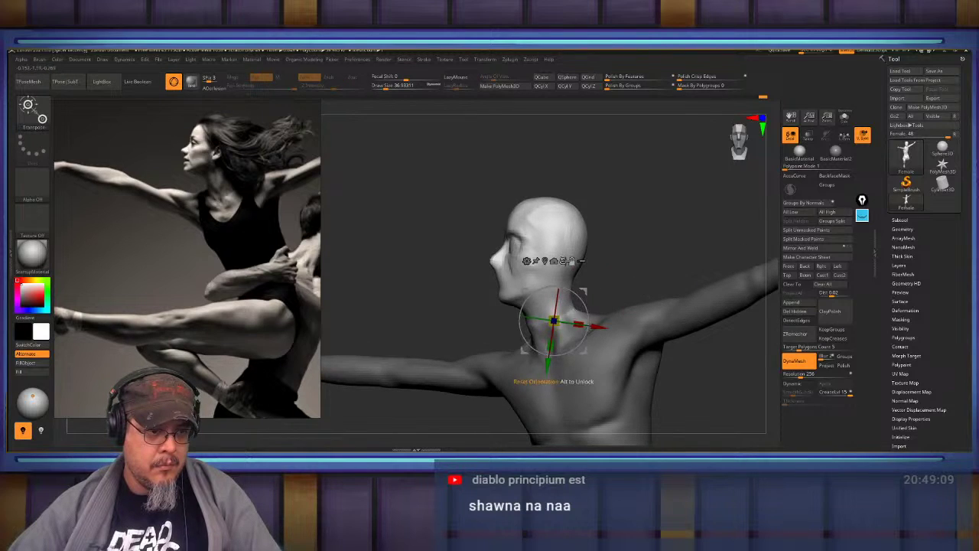
left_click(563, 261)
left_click_drag(553, 281, 553, 286)
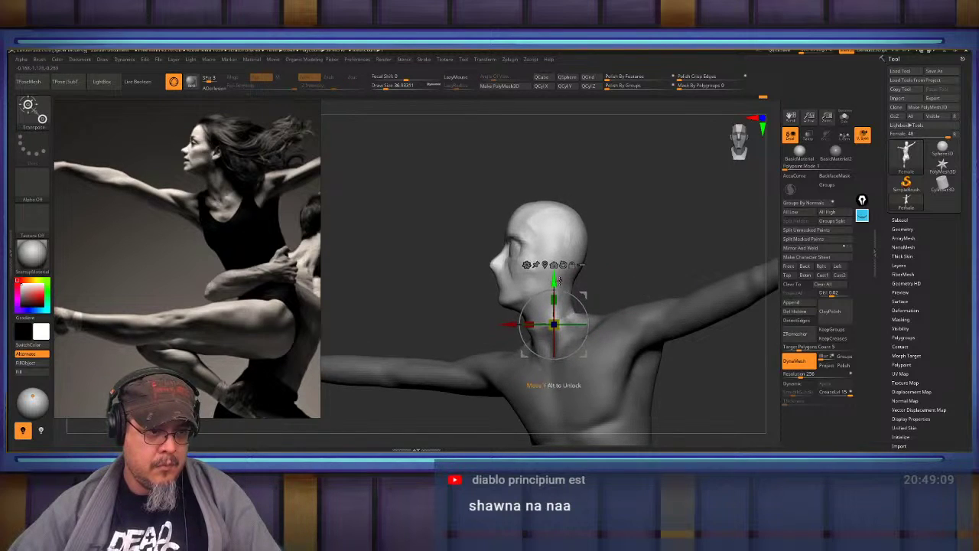
key("q")
mouse_move(627, 260)
left_mouse_down("ctrl")
mouse_move(640, 270)
mouse_move(617, 313)
mouse_move(560, 331)
left_mouse_up("ctrl")
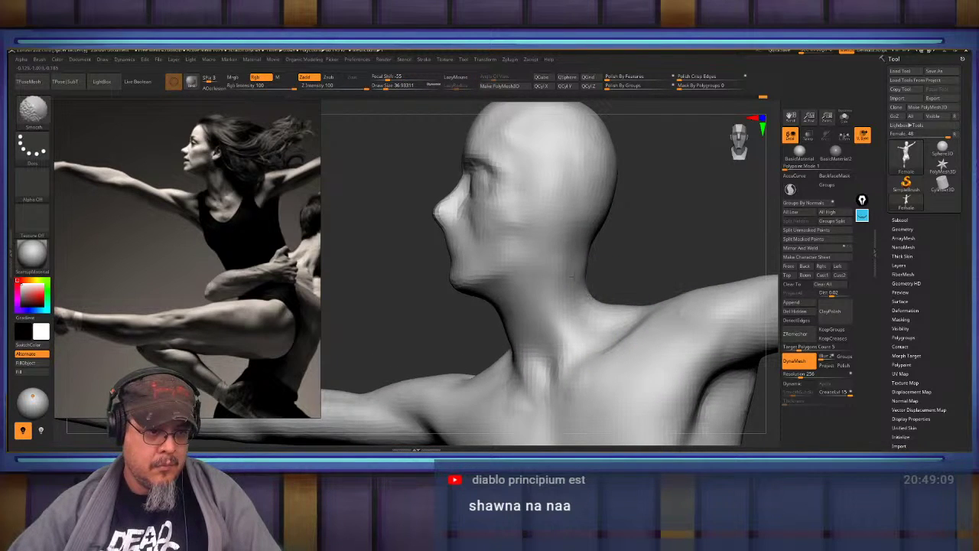
Smooth the side and front of the neck where the repositioned head meets the shoulders.
left_click_drag(565, 263, 608, 302, "shift")
left_click_drag(616, 264, 669, 256)
left_click_drag(524, 307, 518, 332, "shift")
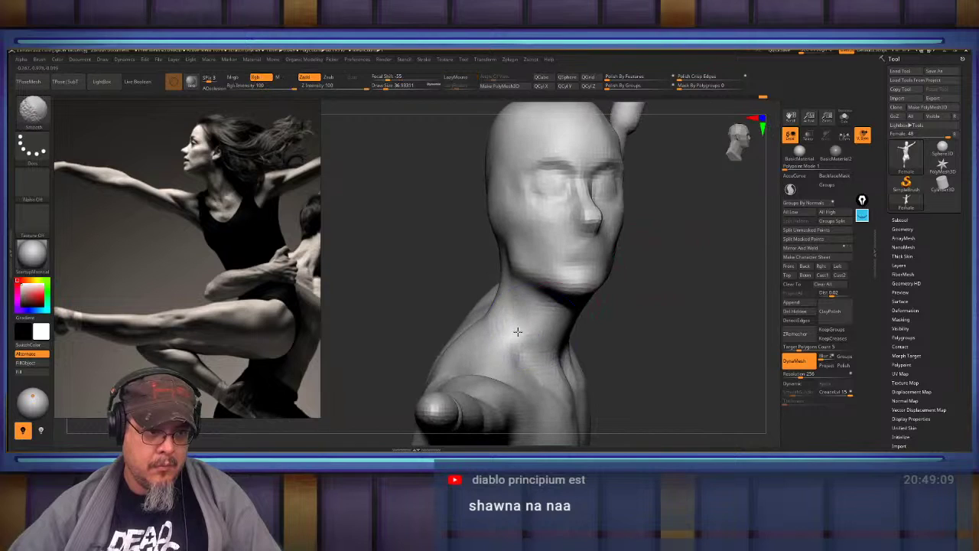
left_click_drag(417, 260, 464, 257)
left_click_drag(605, 304, 556, 286)
right_click_drag(624, 295, 629, 279)
mouse_move(631, 280)
left_mouse_down()
mouse_move(635, 260)
mouse_move(656, 251)
left_mouse_up()
Build up the nape and the upper back between the shoulder blades with the ClayBuildup brush.
key("b")
key("c")
key("b")
right_click_drag(551, 328, 463, 211)
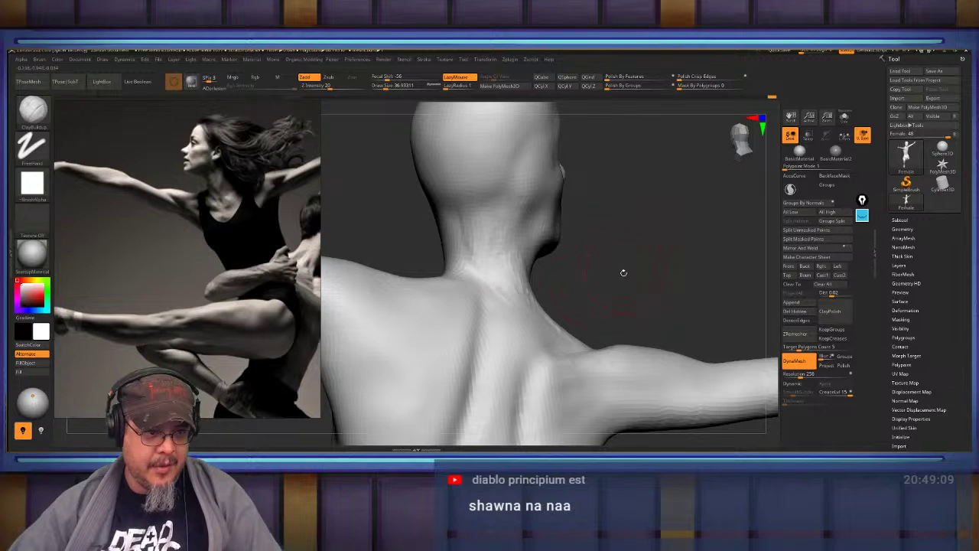
mouse_move(623, 272)
right_mouse_down()
mouse_move(573, 306)
mouse_move(640, 286)
mouse_move(636, 232)
mouse_move(525, 259)
right_mouse_up()
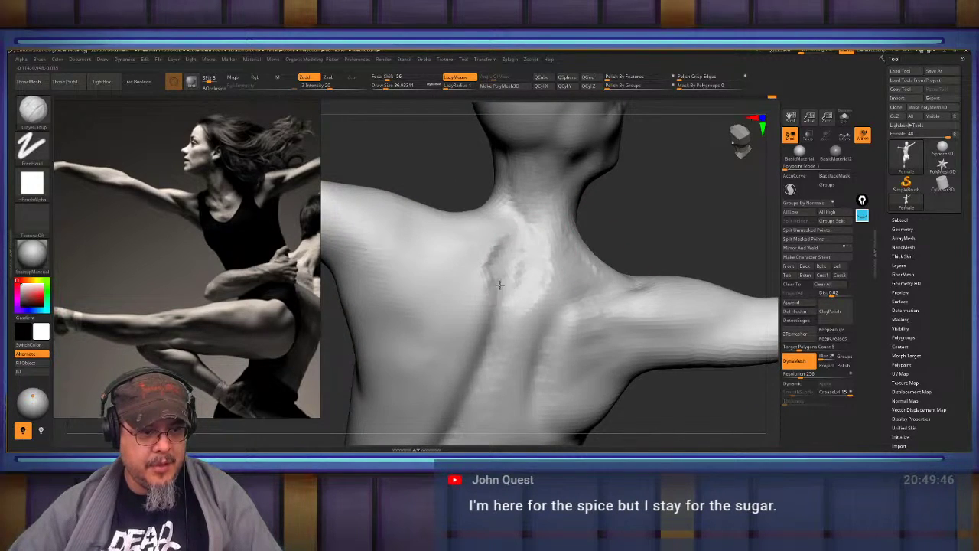
mouse_move(505, 242)
right_mouse_down()
mouse_move(632, 243)
mouse_move(499, 226)
right_mouse_up()
mouse_move(486, 230)
left_mouse_down()
mouse_move(505, 248)
mouse_move(463, 267)
left_mouse_up()
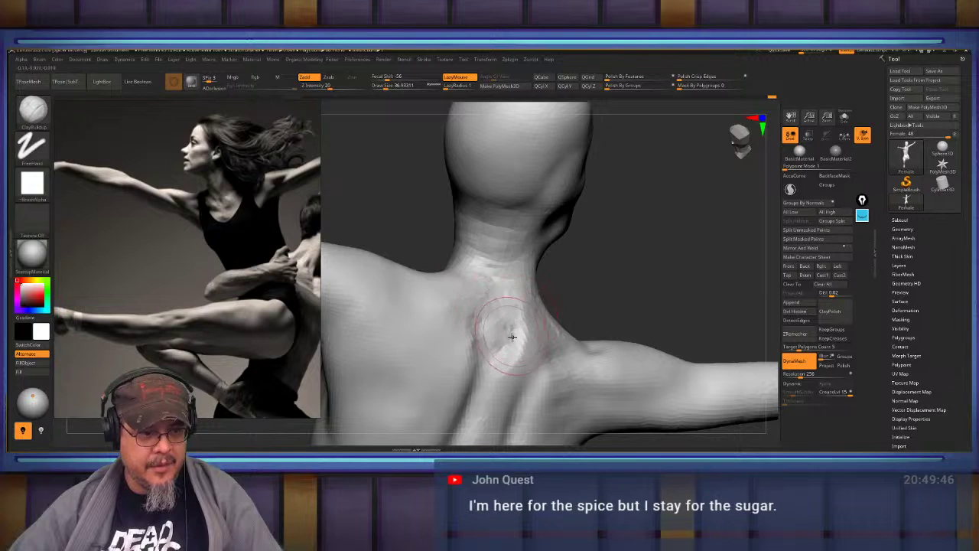
right_click_drag(599, 292, 502, 317)
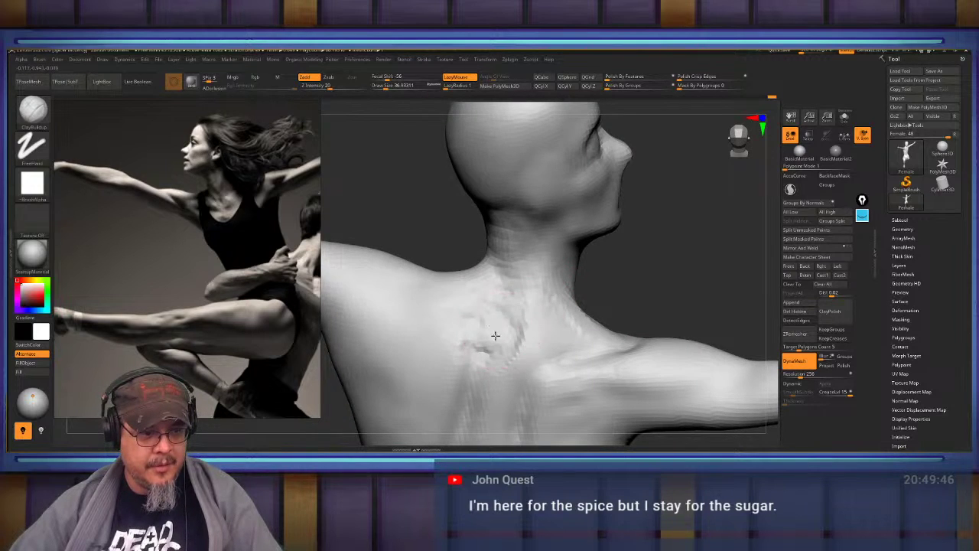
Add clay to the side and front of the neck above the collarbones and smooth it into the surrounding forms.
mouse_move(527, 351)
right_mouse_down()
mouse_move(678, 241)
mouse_move(586, 258)
right_mouse_up()
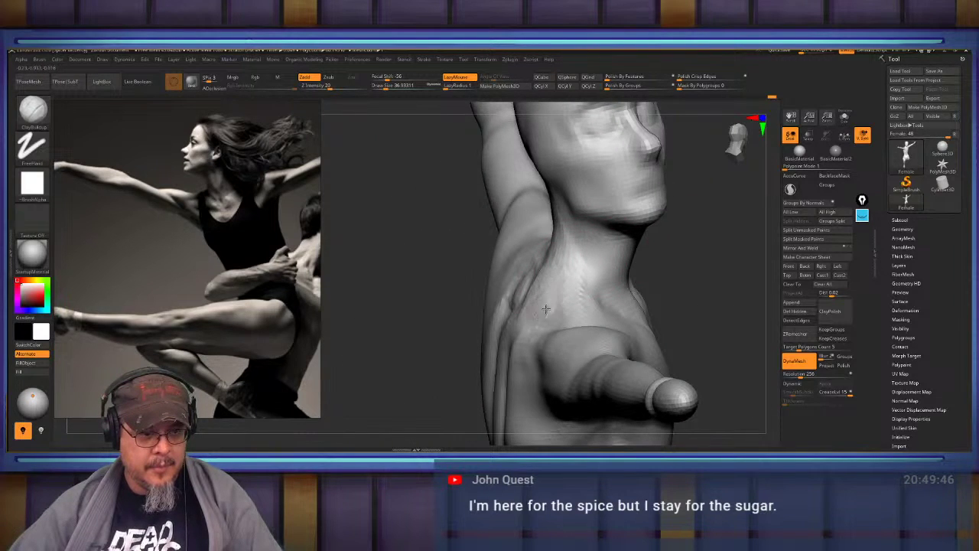
key("shift")
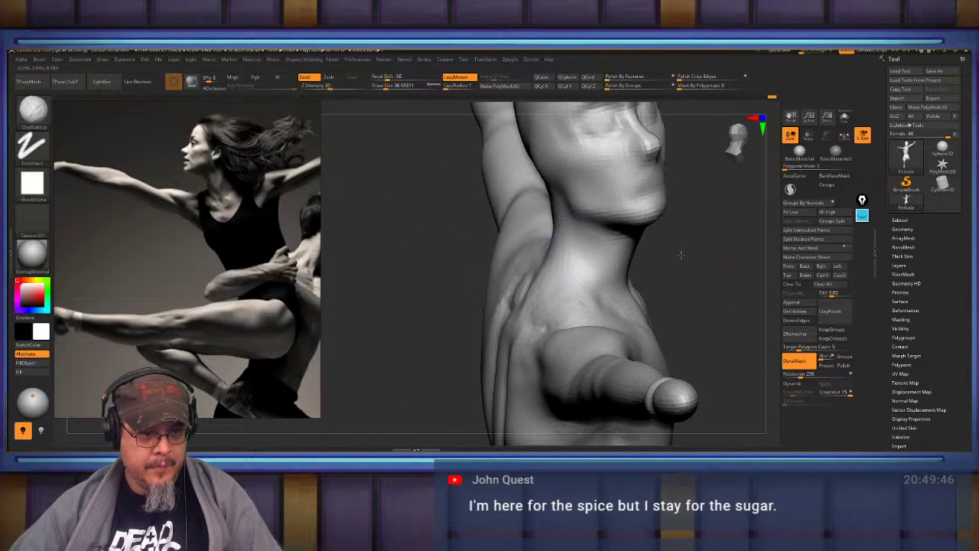
right_click_drag(564, 225, 536, 291)
left_click_drag(549, 288, 584, 313)
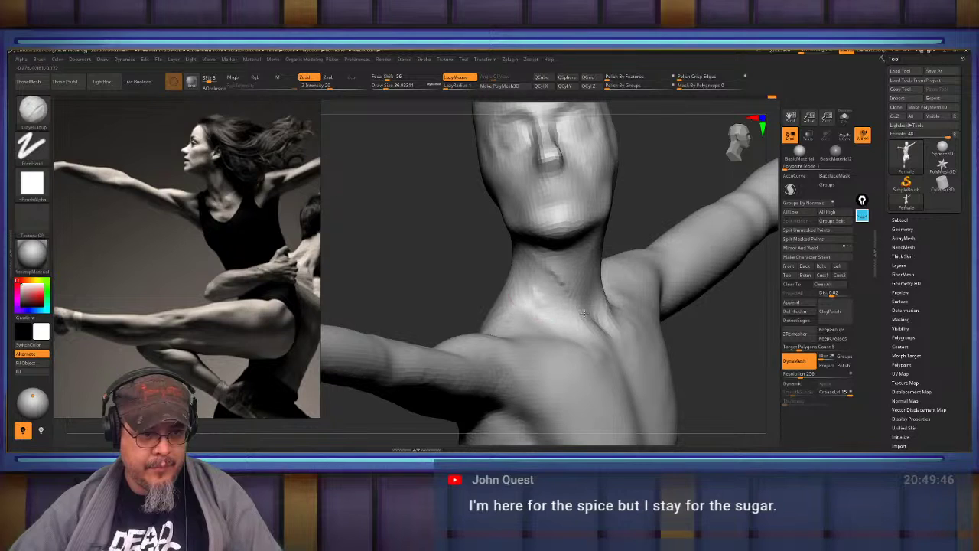
key("shift")
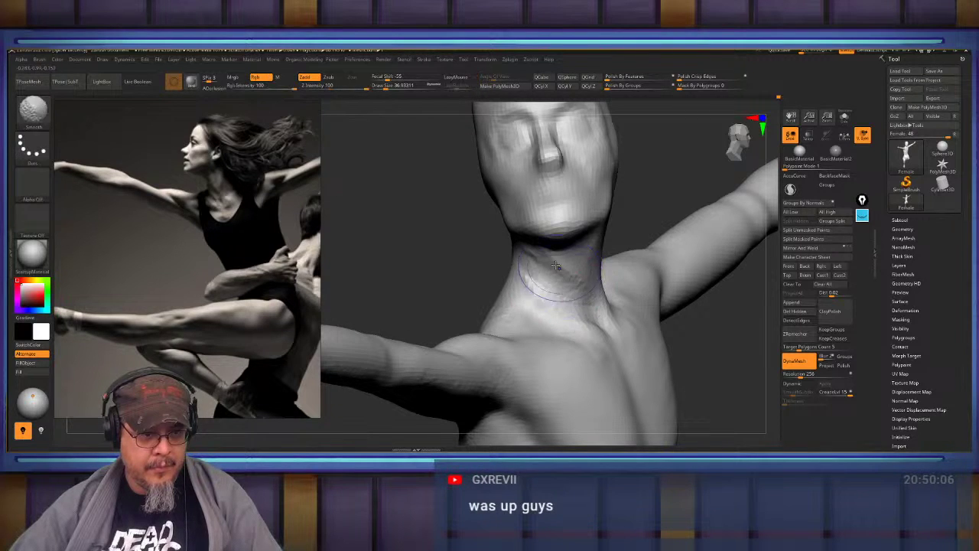
Build up and smooth the back and sides of the neck between the skull base and the trapezius.
right_click_drag(615, 284, 647, 245)
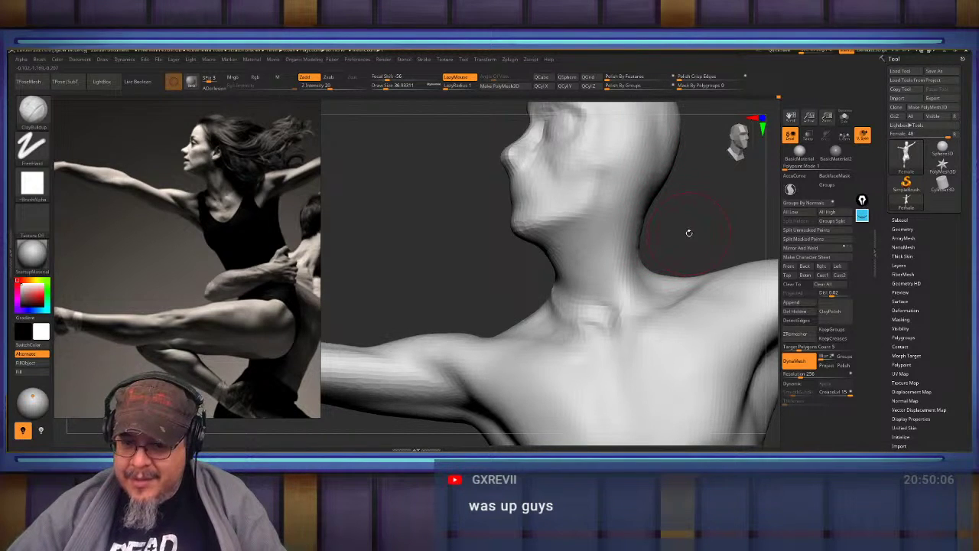
mouse_move(701, 226)
left_mouse_down()
mouse_move(673, 229)
mouse_move(626, 268)
mouse_move(589, 234)
left_mouse_up()
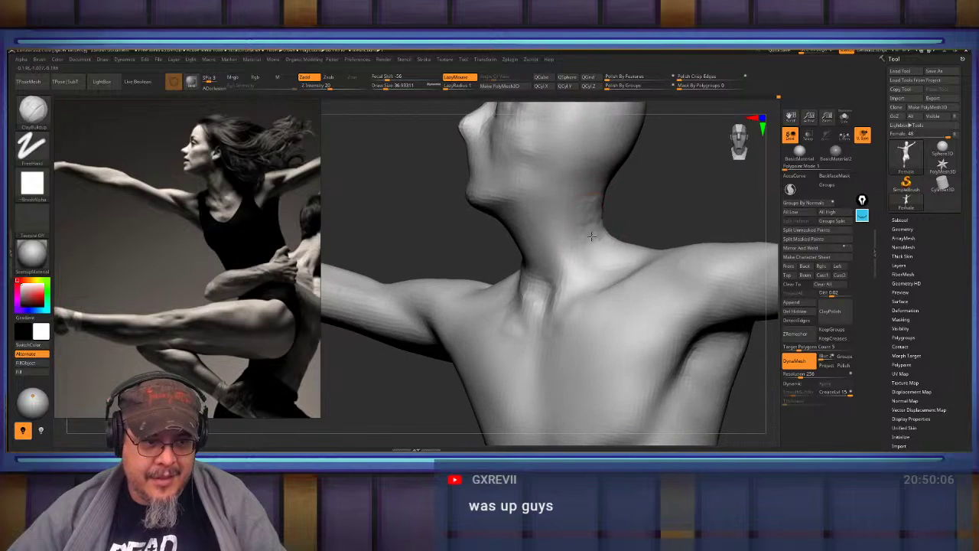
key("shift")
mouse_move(490, 244)
left_mouse_down()
mouse_move(579, 244)
mouse_move(518, 274)
left_mouse_up()
mouse_move(658, 218)
left_mouse_down()
mouse_move(612, 243)
mouse_move(526, 237)
mouse_move(599, 265)
mouse_move(564, 273)
mouse_move(583, 265)
mouse_move(599, 312)
left_mouse_up()
mouse_move(568, 246)
left_mouse_down("shift")
mouse_move(575, 268)
mouse_move(570, 253)
left_mouse_up("shift")
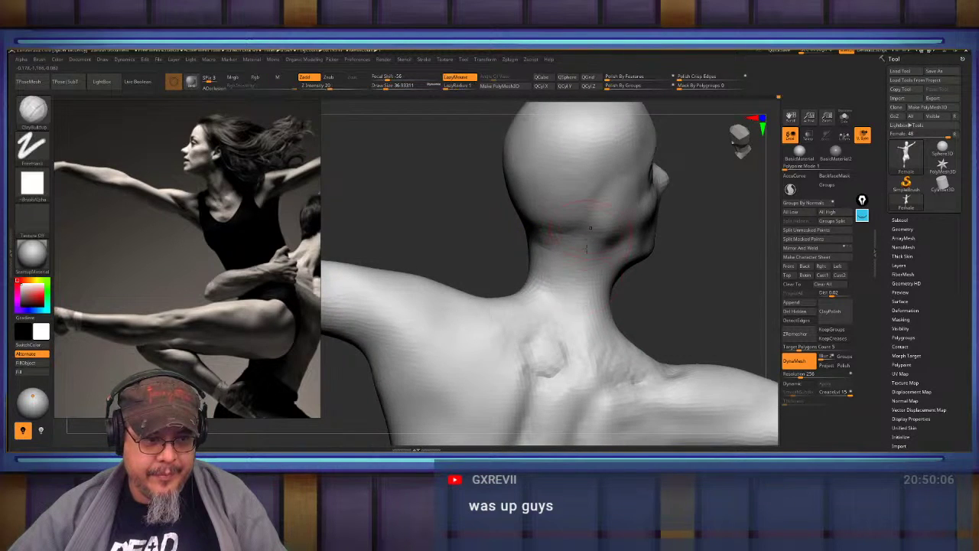
left_click_drag(662, 218, 580, 242)
left_click_drag(586, 291, 605, 297, "shift")
Define the jawline from the chin up to below the ear with the DamStandard brush and smooth its underside.
mouse_move(599, 246)
right_mouse_down()
mouse_move(581, 235)
mouse_move(576, 264)
mouse_move(565, 268)
mouse_move(556, 247)
mouse_move(538, 241)
right_mouse_up()
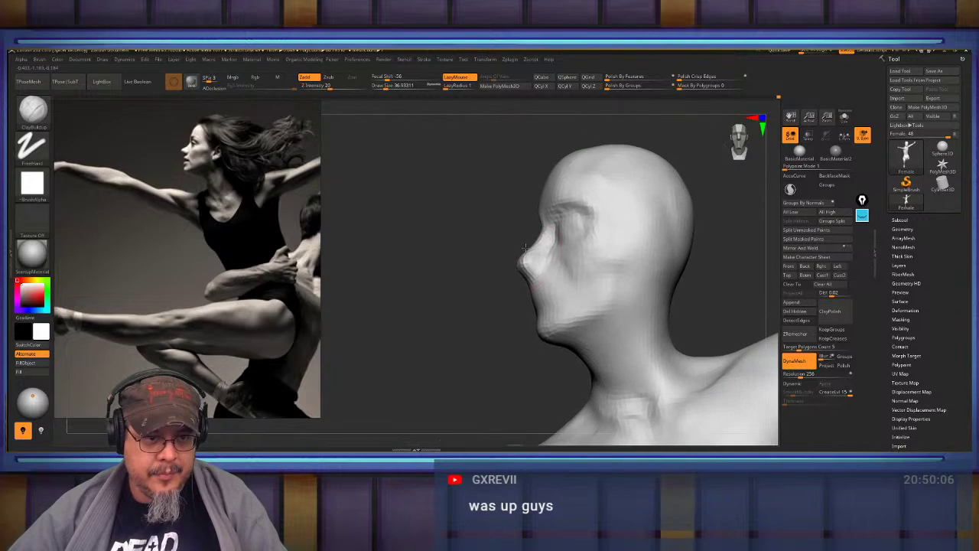
mouse_move(645, 220)
right_mouse_down()
mouse_move(607, 284)
mouse_move(597, 264)
right_mouse_up()
key("b")
key("m")
key("v")
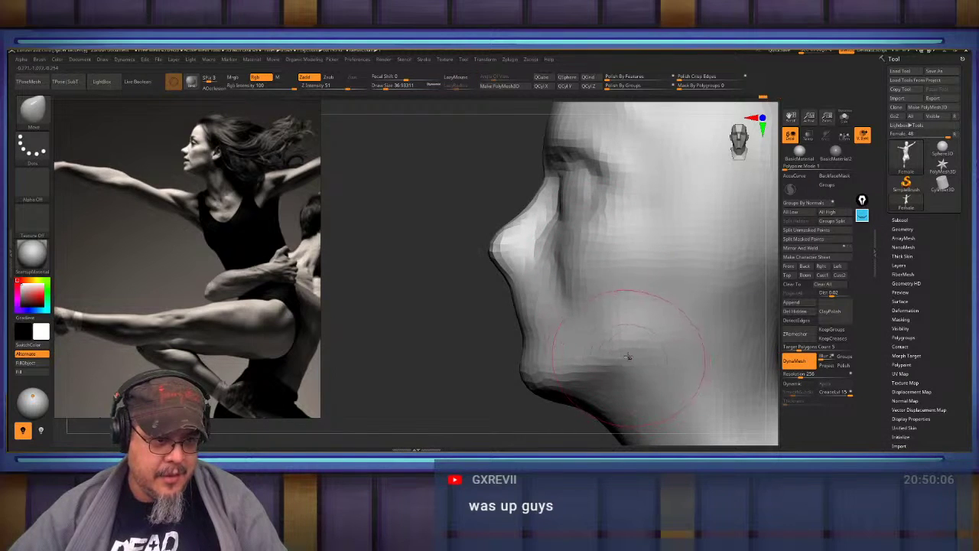
mouse_move(610, 323)
right_mouse_down()
mouse_move(602, 222)
mouse_move(617, 233)
right_mouse_up()
key("b")
key("d")
key("s")
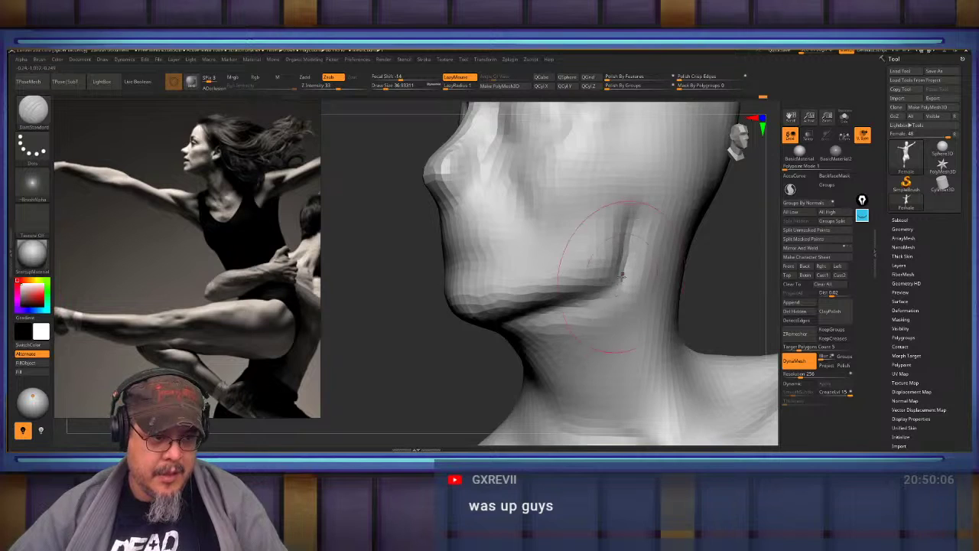
left_click_drag(531, 327, 556, 342, "shift")
left_click_drag(648, 259, 637, 237, "shift")
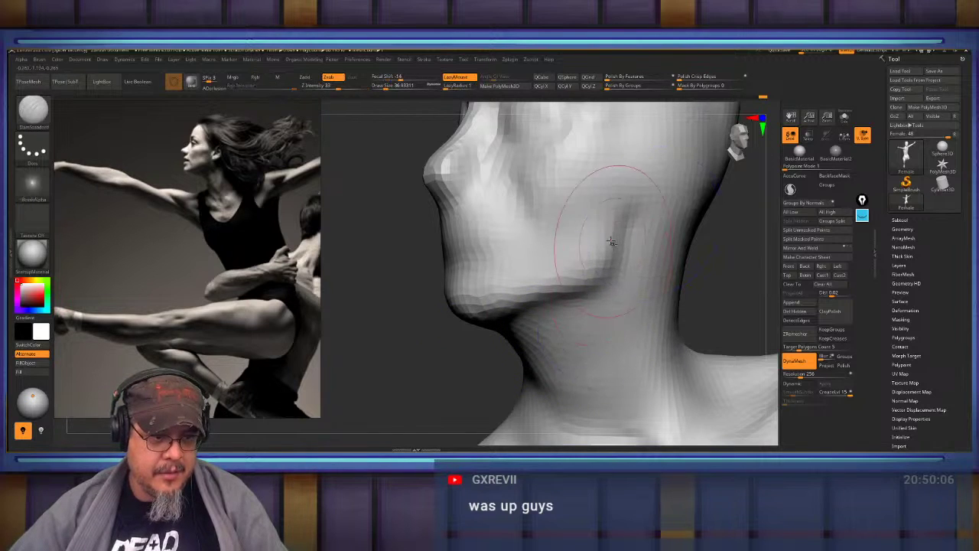
Carve the jawline on the opposite side of the face and fill out the jaw above it with ClayBuildup.
right_click_drag(612, 240, 545, 267)
right_click_drag(398, 264, 543, 269)
mouse_move(544, 269)
left_mouse_down()
mouse_move(453, 271)
mouse_move(493, 281)
left_mouse_up()
right_click_drag(490, 252, 502, 247)
key("b")
key("c")
key("b")
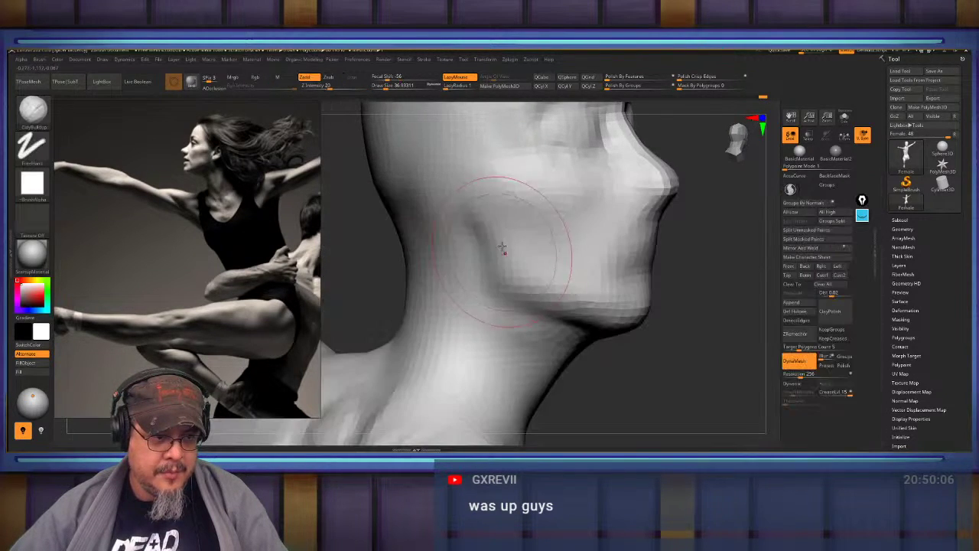
mouse_move(518, 224)
left_mouse_down()
mouse_move(559, 271)
mouse_move(528, 251)
left_mouse_up()
mouse_move(528, 251)
right_mouse_down("ctrl")
mouse_move(521, 206)
mouse_move(476, 233)
mouse_move(408, 232)
mouse_move(429, 189)
right_mouse_up("ctrl")
mouse_move(476, 240)
right_mouse_down("alt")
mouse_move(483, 201)
mouse_move(507, 213)
mouse_move(751, 177)
right_mouse_up("alt")
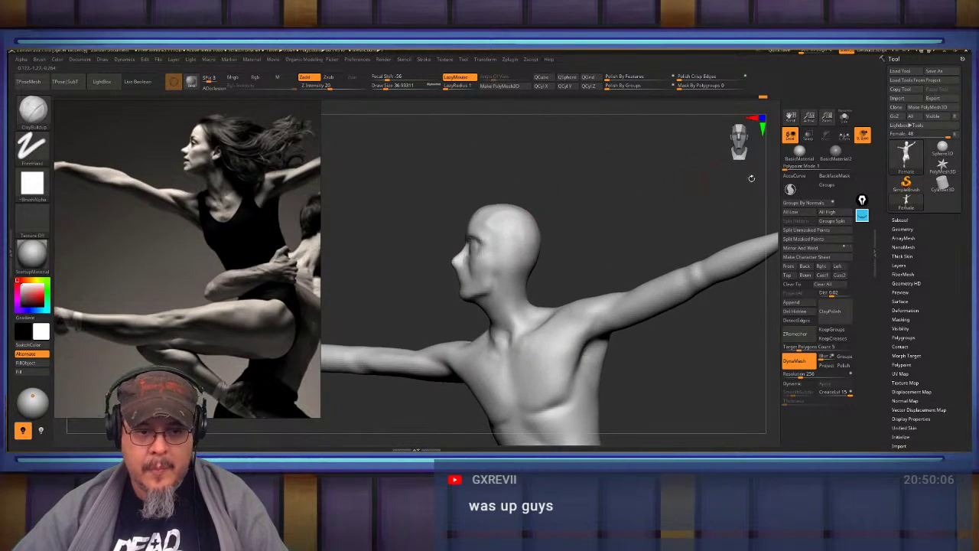
Append a Sphere3D subtool to the female figure as the base for the hair.
left_click(901, 221)
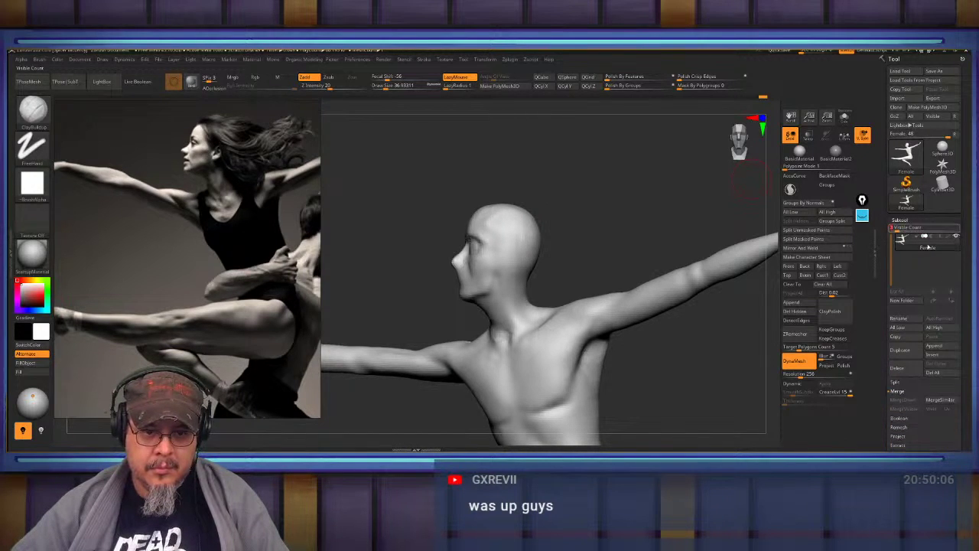
left_click(938, 356)
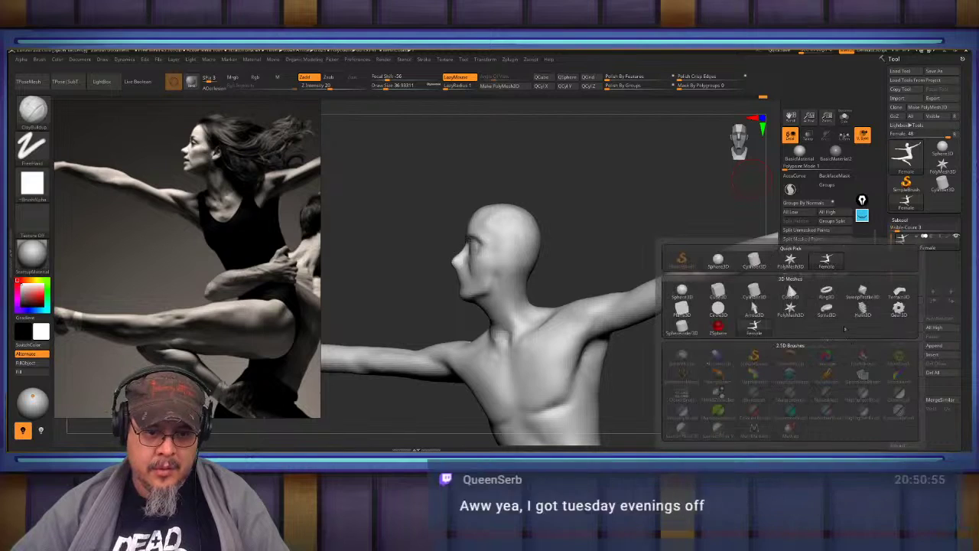
left_click(682, 292)
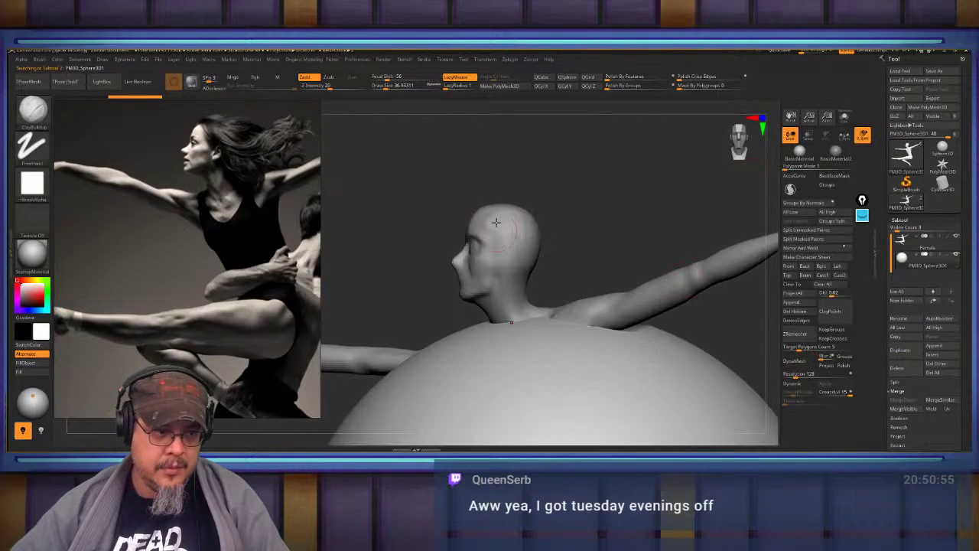
Scale the appended sphere down to slightly larger than the head and position it over the skull.
left_click_drag(580, 229, 724, 271, "alt")
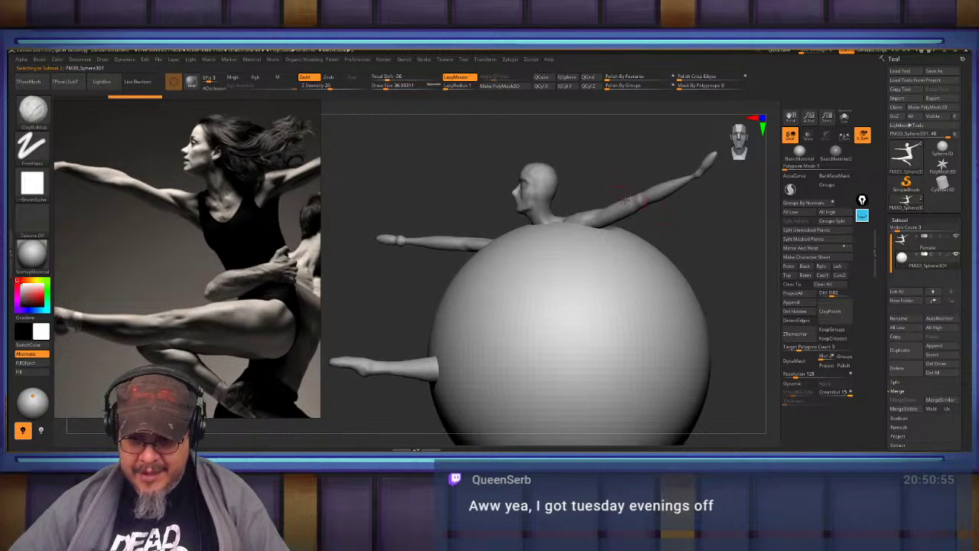
key("w")
left_click_drag(594, 325, 452, 222)
mouse_move(593, 189)
left_mouse_down()
mouse_move(640, 193)
mouse_move(577, 208)
left_mouse_up()
key("q")
mouse_move(663, 170)
left_mouse_down()
mouse_move(695, 188)
mouse_move(651, 181)
mouse_move(674, 191)
left_mouse_up()
key("w")
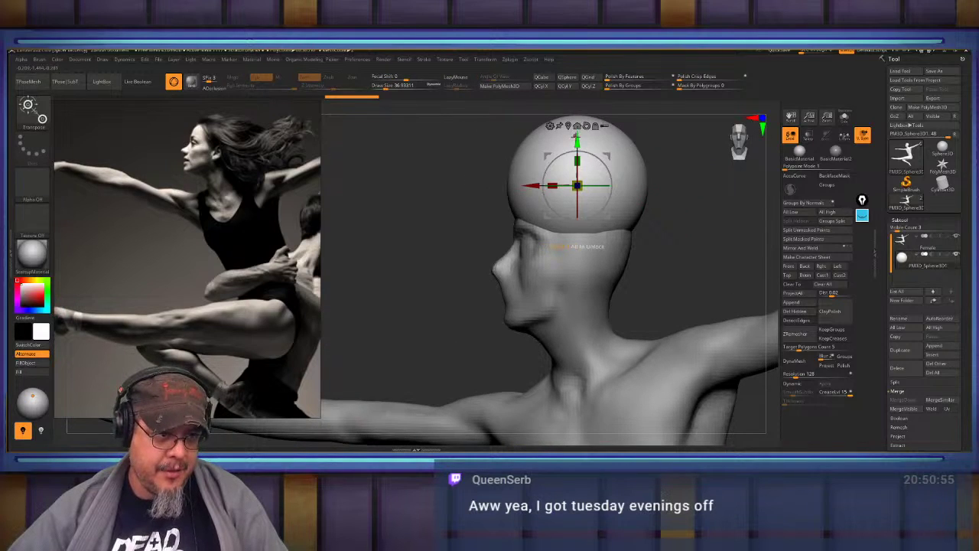
left_click_drag(577, 138, 590, 189)
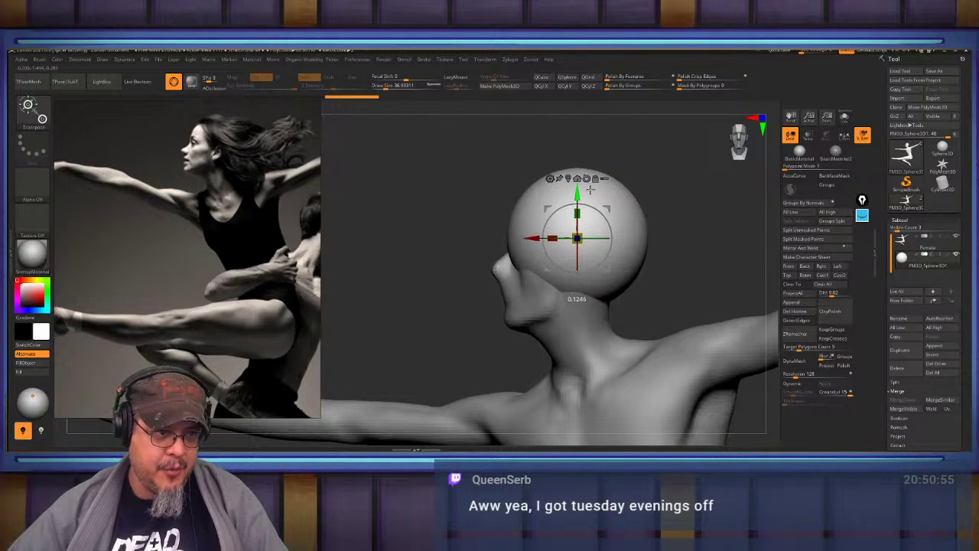
Convert the hair sphere to a DynaMesh at resolution 128.
key("q")
left_click_drag(688, 203, 616, 202)
key("b")
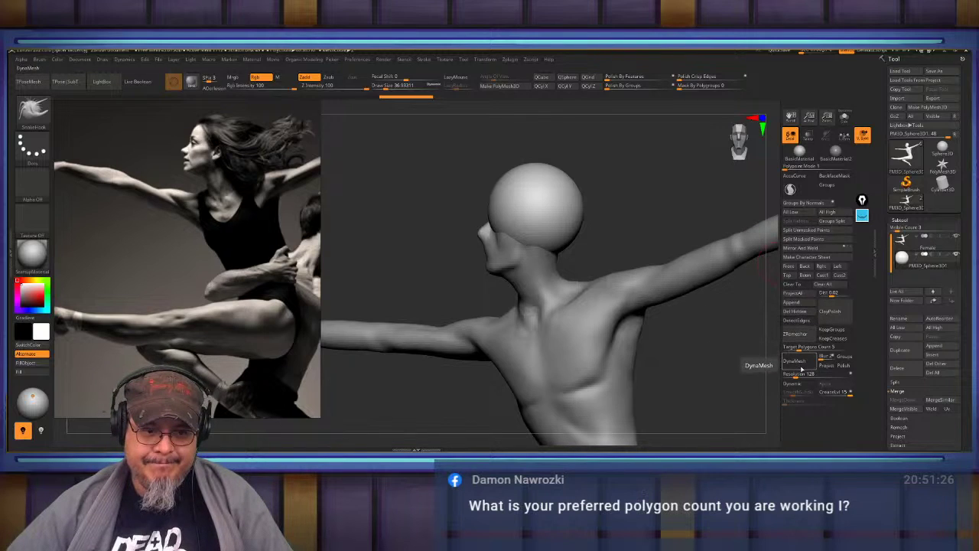
left_click(802, 370)
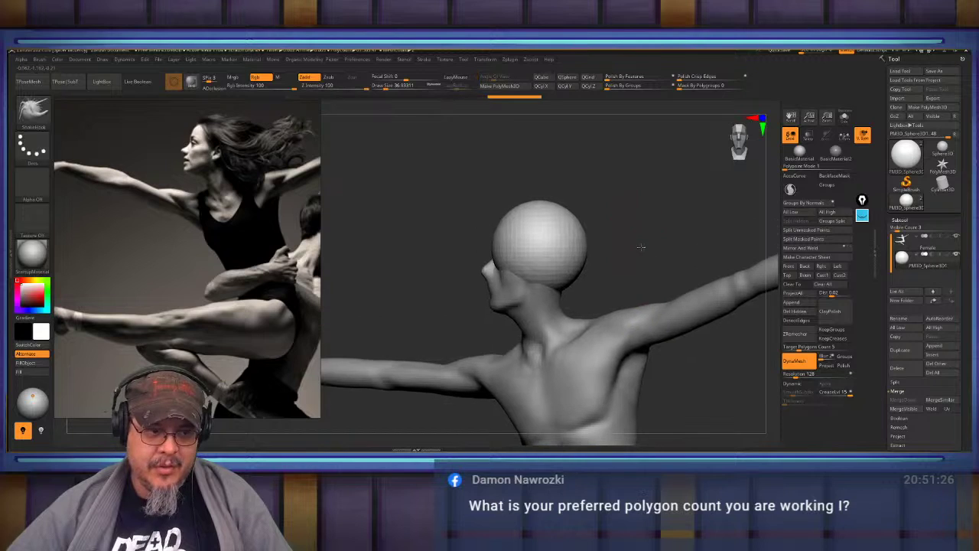
Pull the sphere back and upward with an enlarged Move brush into a long, wind-swept hair mass.
key("b")
key("m")
key("v")
mouse_move(636, 228)
left_mouse_down()
mouse_move(528, 252)
mouse_move(650, 251)
mouse_move(650, 273)
mouse_move(660, 223)
mouse_move(690, 202)
left_mouse_up()
key("s")
mouse_move(606, 217)
left_mouse_down()
mouse_move(601, 260)
mouse_move(603, 241)
mouse_move(641, 230)
mouse_move(584, 177)
mouse_move(641, 169)
mouse_move(641, 193)
mouse_move(619, 183)
left_mouse_up()
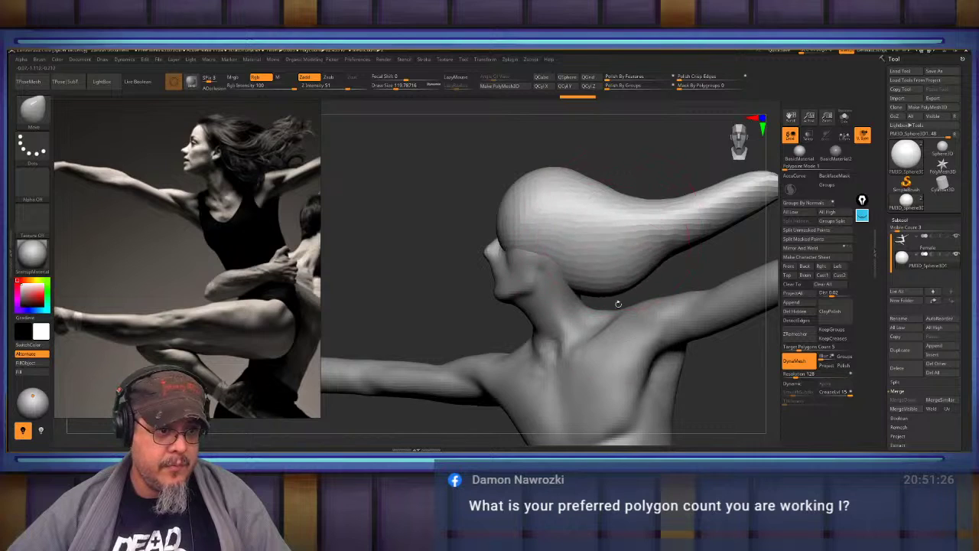
left_click_drag(632, 268, 644, 285)
left_click_drag(664, 249, 687, 276)
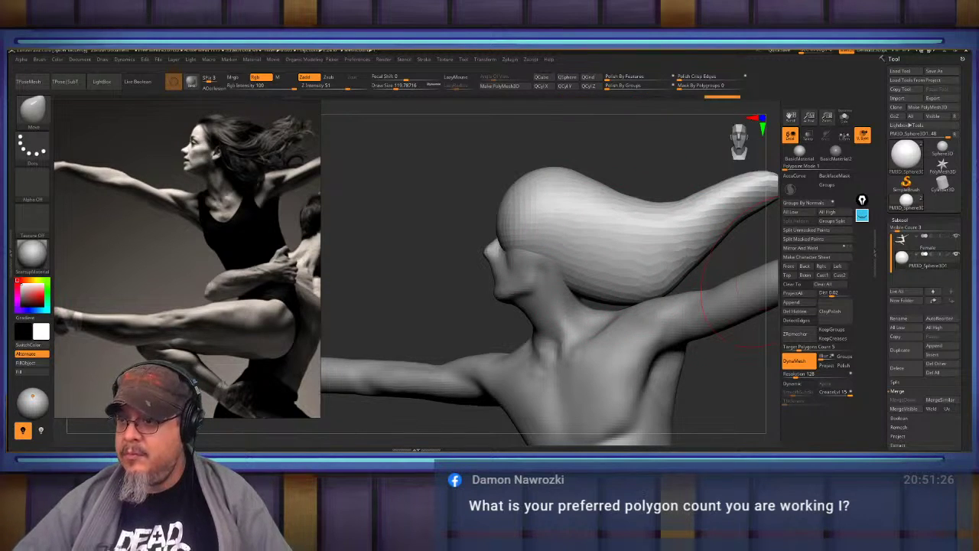
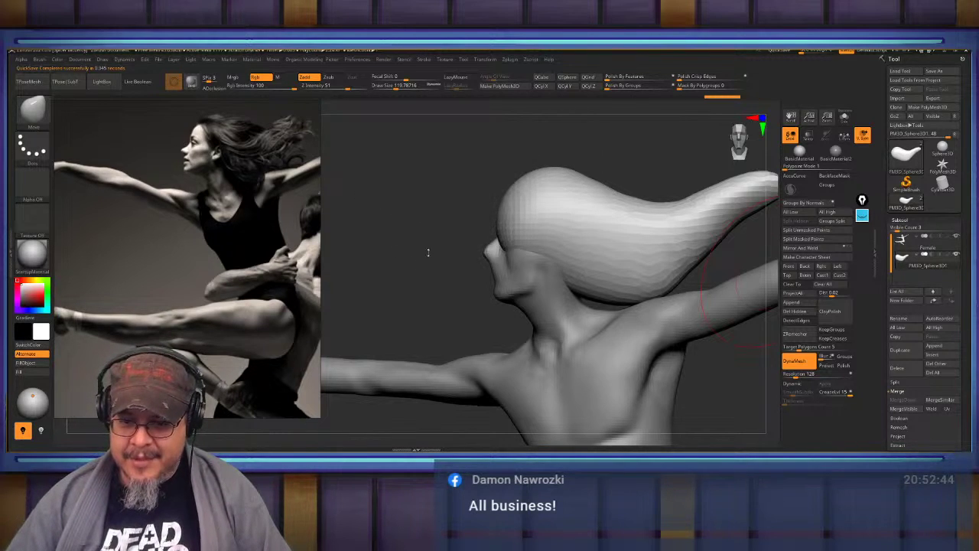
Carve the hair mass away from the face with ClayBuildup to form the hairline, and enable BackfaceMask.
left_click_drag(424, 280, 535, 275)
left_click_drag(617, 262, 659, 261, "alt")
key("ctrl+z")
key("ctrl+z")
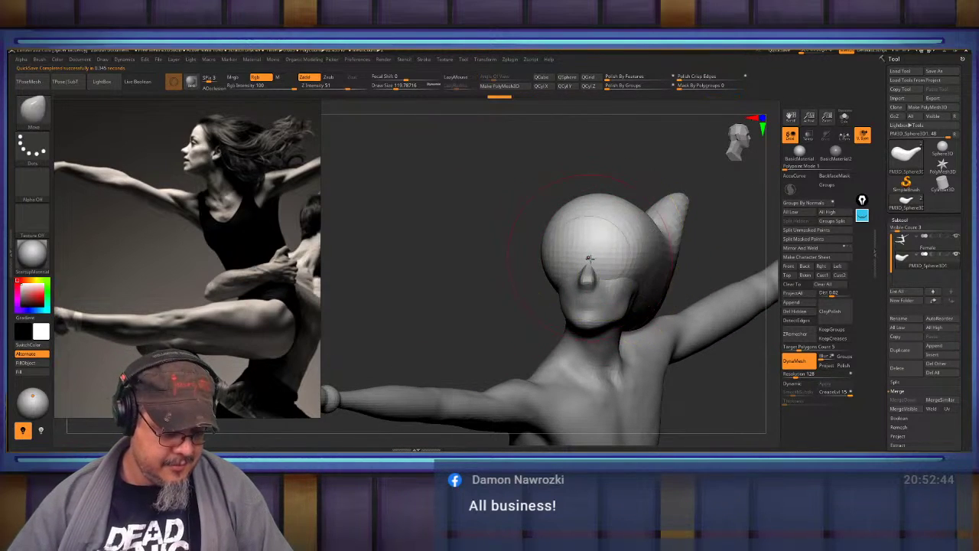
key("b")
key("c")
key("b")
mouse_move(589, 243)
left_mouse_down("alt")
mouse_move(604, 272)
mouse_move(597, 249)
mouse_move(614, 258)
mouse_move(587, 250)
left_mouse_up("alt")
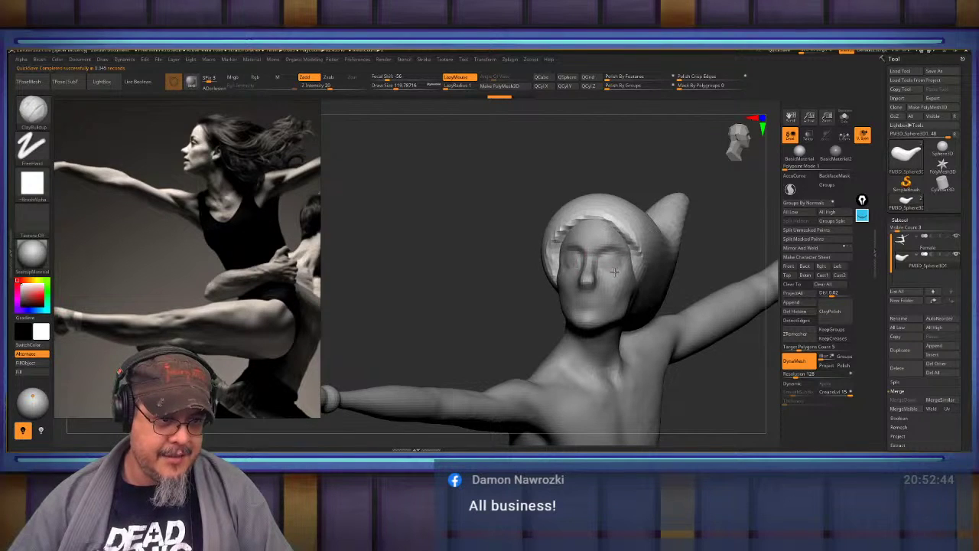
mouse_move(506, 309)
left_mouse_down()
mouse_move(411, 340)
mouse_move(577, 204)
mouse_move(538, 224)
mouse_move(569, 203)
mouse_move(563, 175)
left_mouse_up()
mouse_move(515, 259)
left_mouse_down()
mouse_move(516, 284)
mouse_move(578, 313)
mouse_move(635, 281)
mouse_move(525, 269)
mouse_move(624, 302)
left_mouse_up()
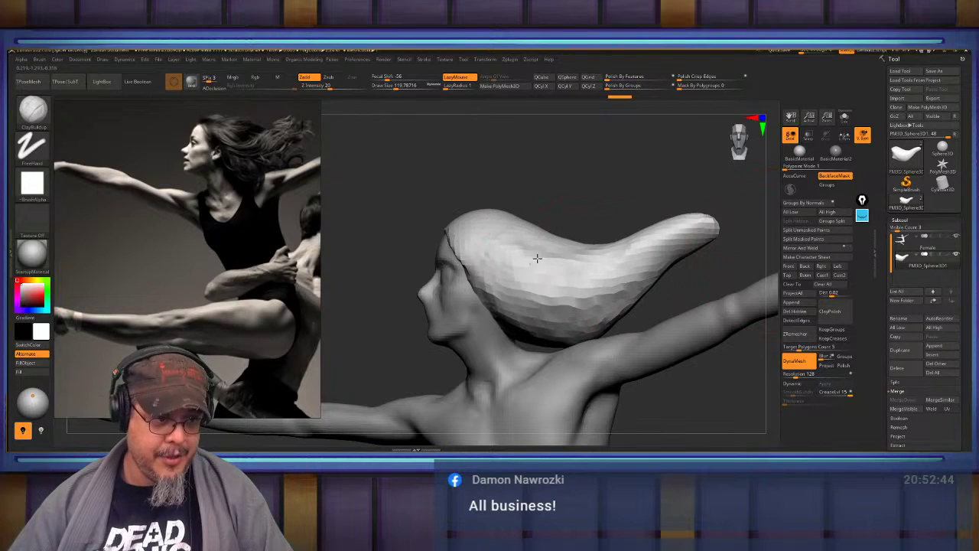
Build up the hair volume with ClayBuildup strokes along both sides, over the crown and along the front hairline.
left_click_drag(544, 280, 585, 277)
mouse_move(585, 277)
right_mouse_down()
mouse_move(558, 264)
mouse_move(575, 235)
mouse_move(542, 255)
mouse_move(626, 234)
right_mouse_up()
left_click_drag(626, 234, 582, 272)
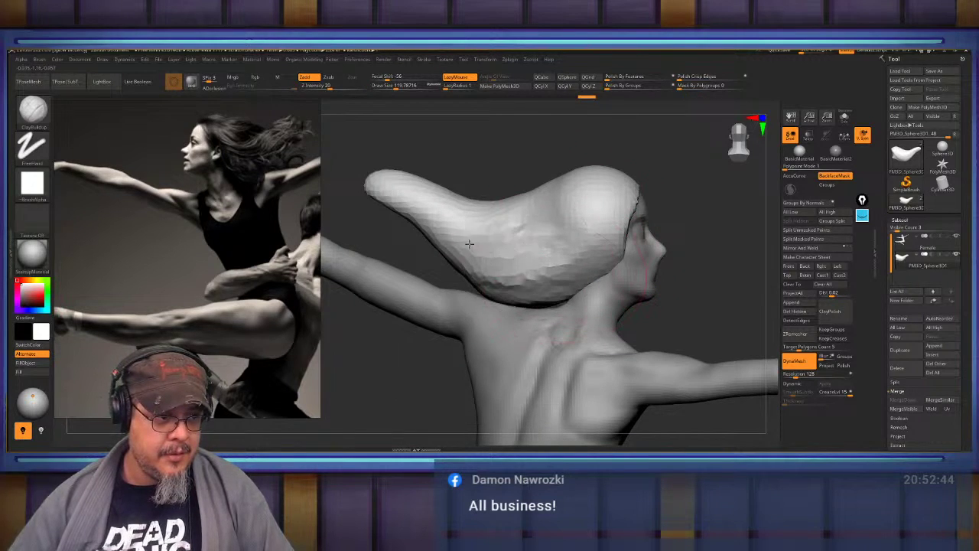
mouse_move(469, 244)
left_mouse_down()
mouse_move(428, 230)
mouse_move(490, 210)
mouse_move(422, 185)
left_mouse_up()
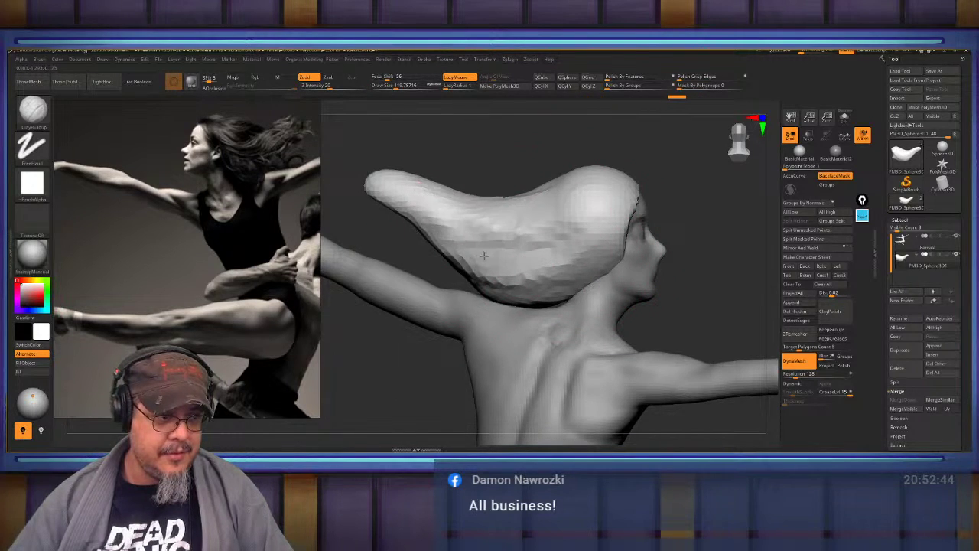
left_click_drag(483, 255, 610, 259)
left_click_drag(578, 292, 472, 248)
mouse_move(570, 235)
left_mouse_down()
mouse_move(573, 227)
mouse_move(632, 238)
left_mouse_up()
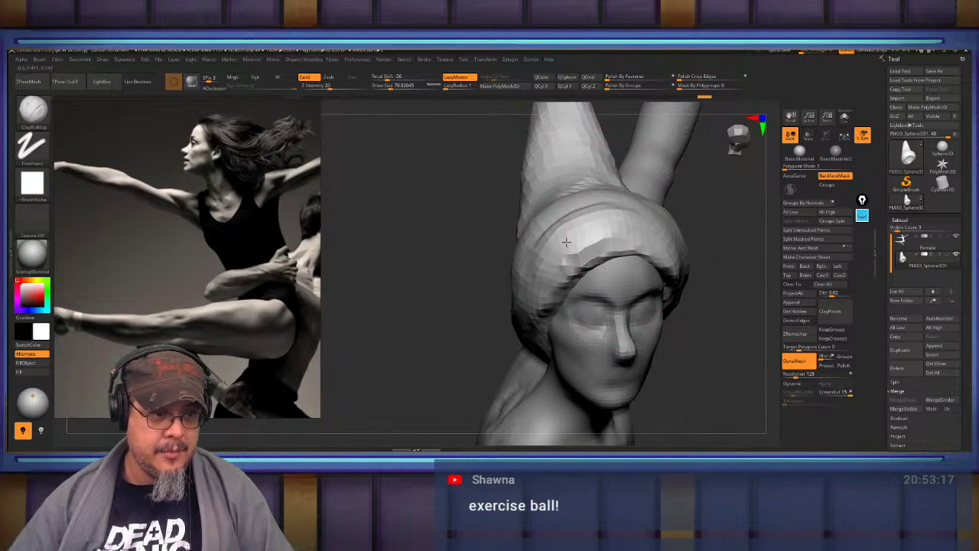
left_click_drag(601, 250, 502, 282)
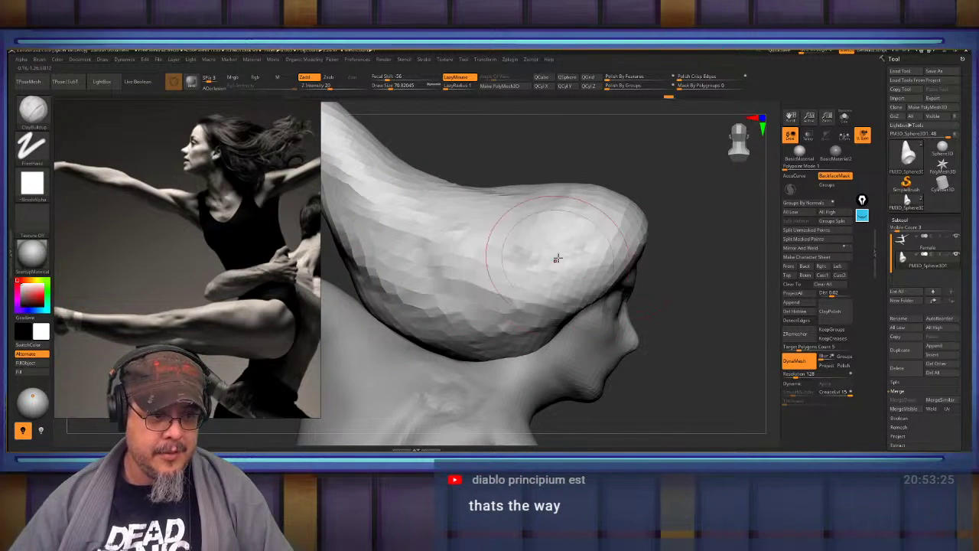
Carve a crease from the front hairline back along the side of the hair mass with the DamStandard brush.
right_click_drag(557, 259, 514, 241)
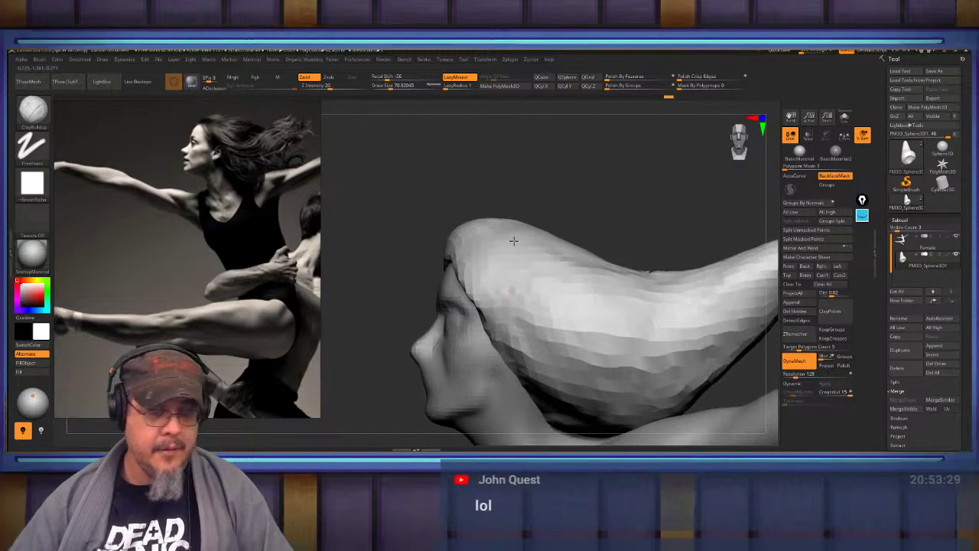
right_click_drag(579, 247, 611, 264)
mouse_move(602, 264)
left_mouse_down()
mouse_move(608, 230)
mouse_move(573, 241)
left_mouse_up()
key("b")
key("d")
key("s")
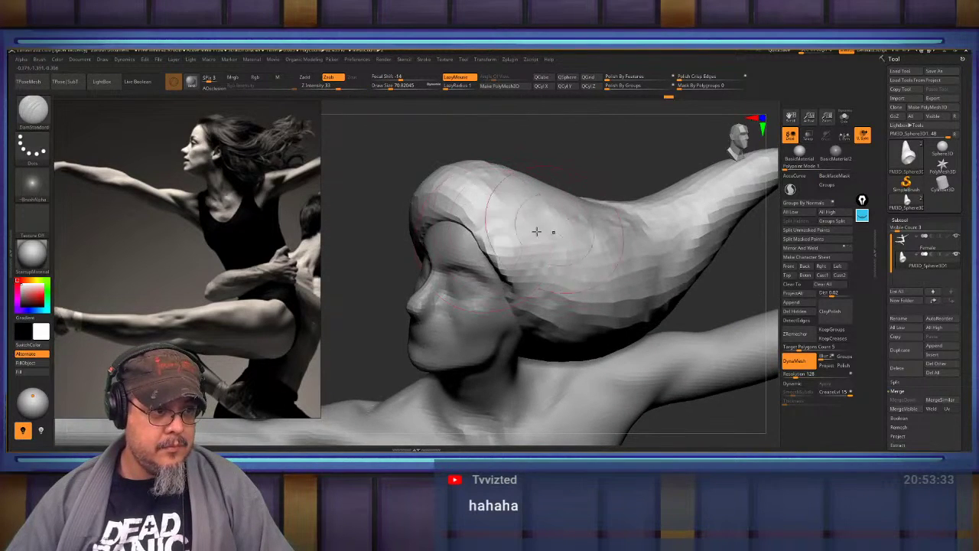
left_click_drag(450, 235, 475, 238)
Build up the hair below the crease, at the nape and toward the trailing end with ClayBuildup strokes.
key("b")
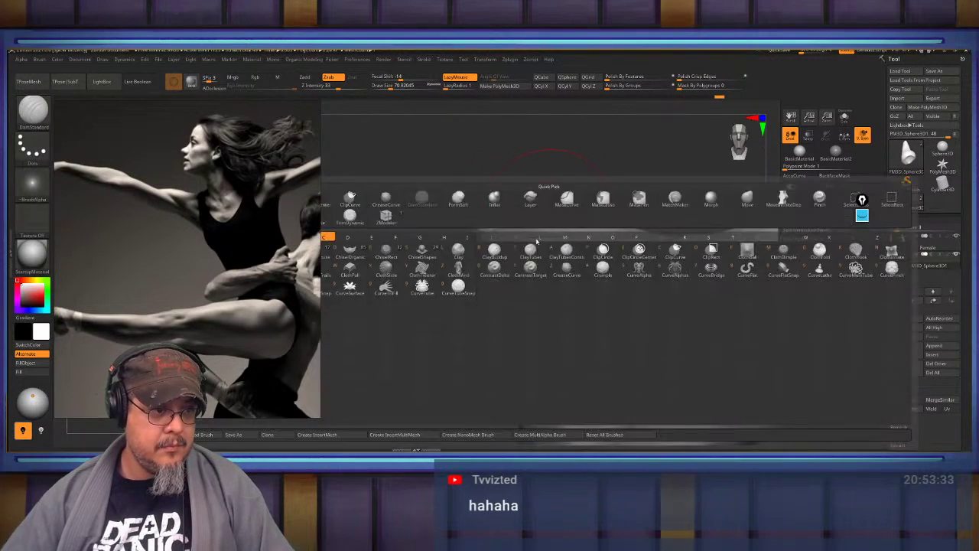
key("c")
key("b")
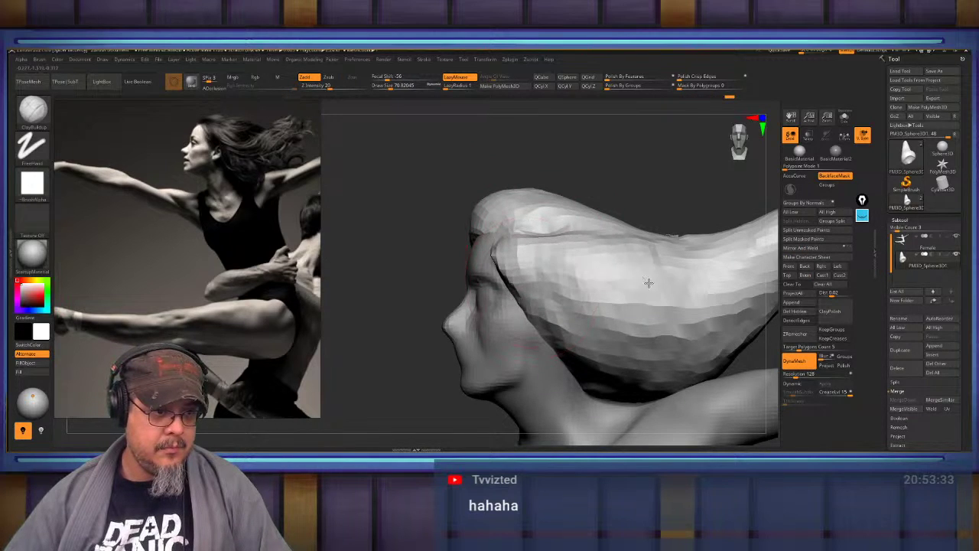
right_click_drag(649, 283, 573, 308)
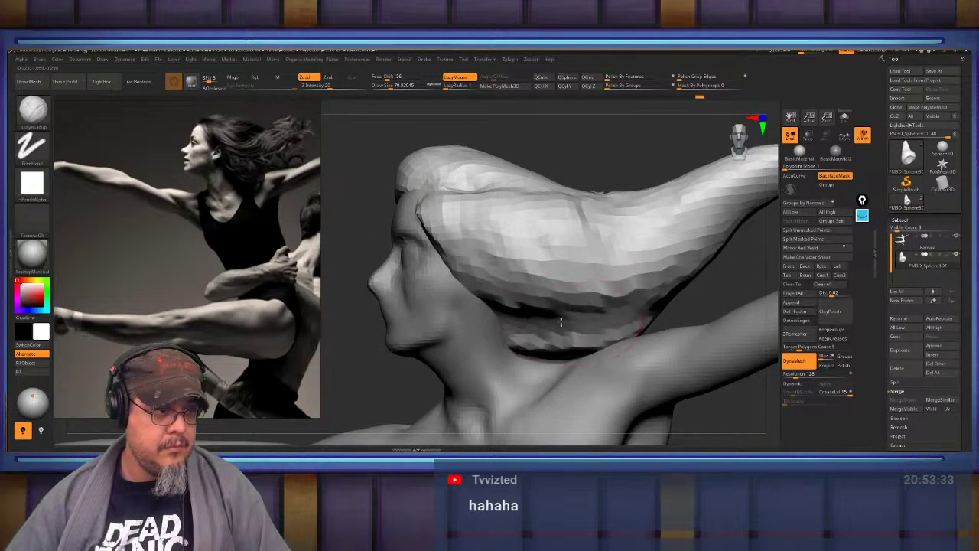
left_click_drag(670, 194, 680, 180)
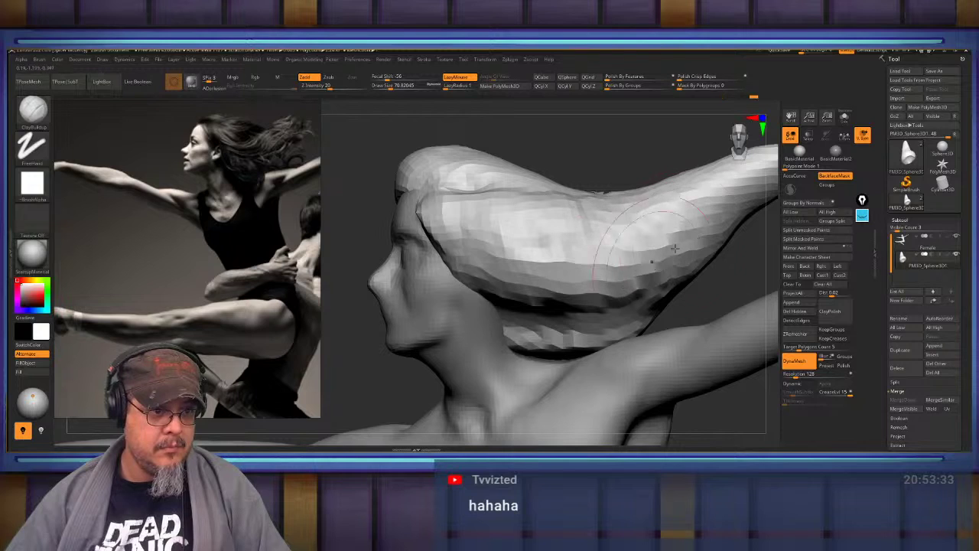
right_click_drag(675, 247, 520, 251)
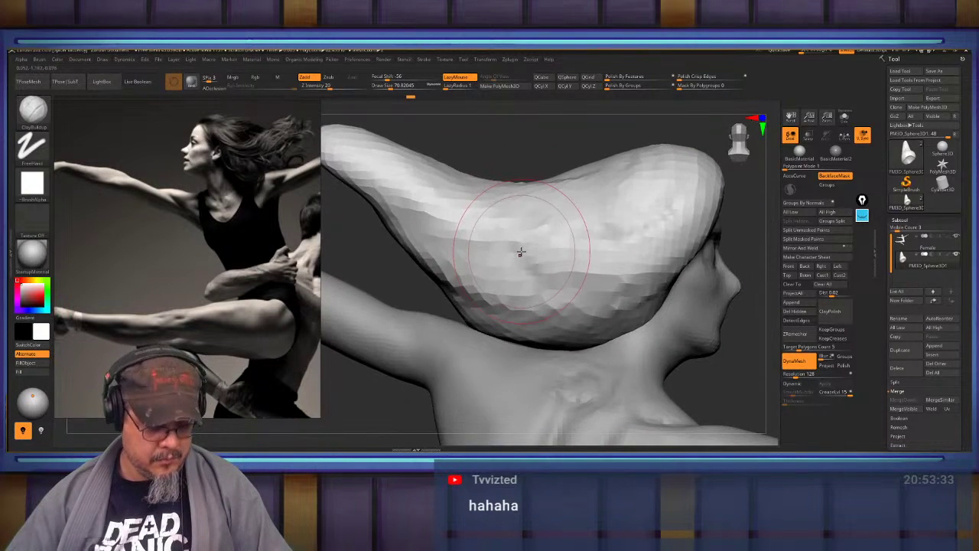
Reshape the silhouette of the hair mass with the Move brush, reducing its draw size to about 120.
key("b")
key("m")
key("v")
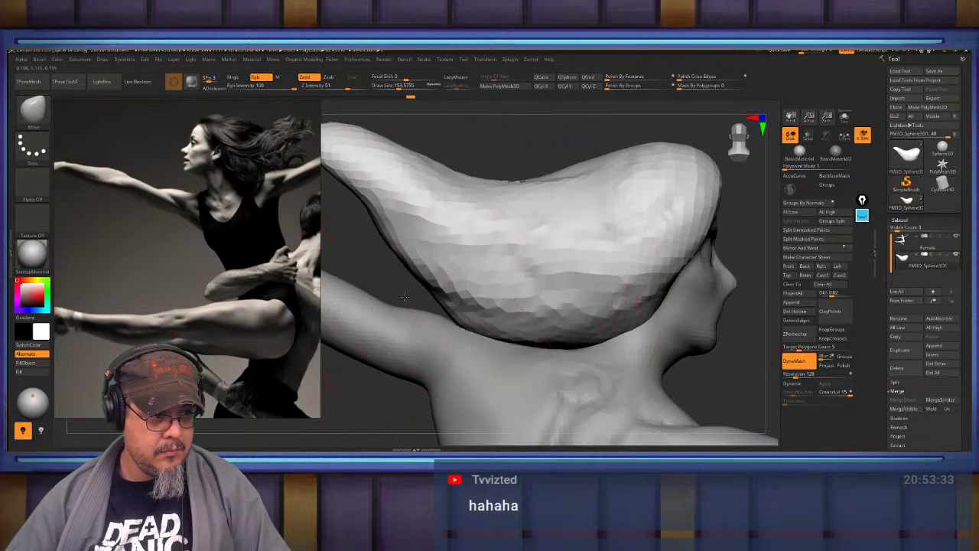
mouse_move(404, 297)
right_mouse_down()
mouse_move(521, 255)
mouse_move(476, 231)
mouse_move(489, 188)
right_mouse_up()
right_click_drag(489, 222, 548, 241, "alt")
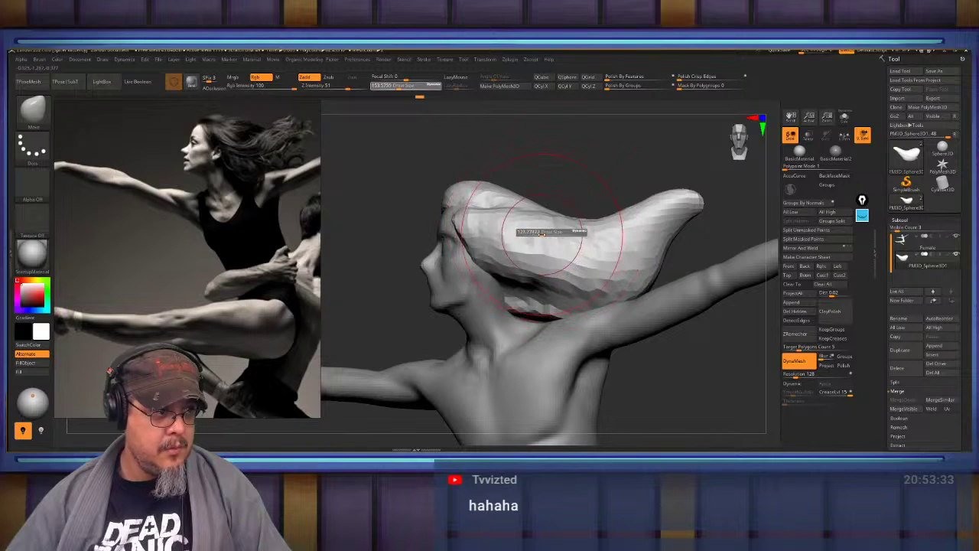
left_click_drag(542, 232, 541, 224)
right_click_drag(542, 243, 535, 227)
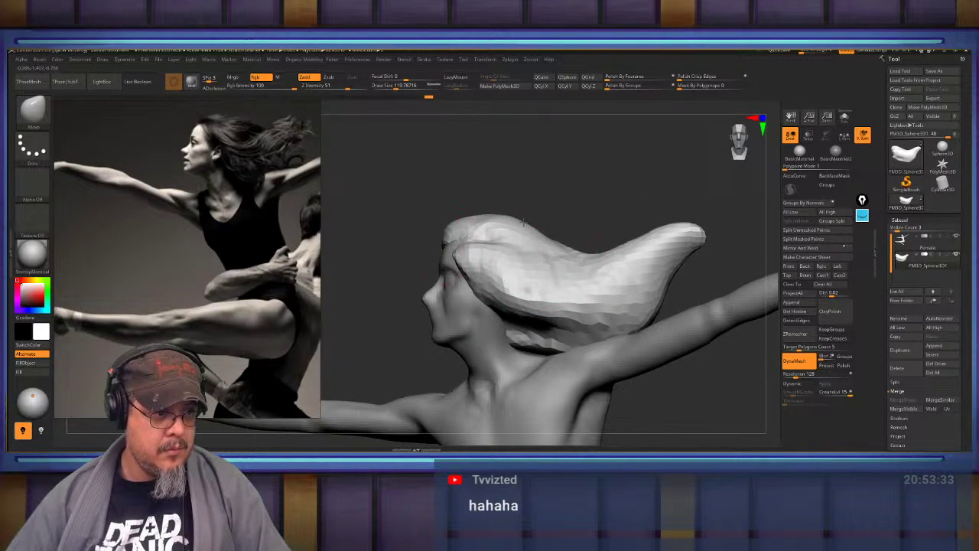
right_click_drag(504, 225, 530, 258)
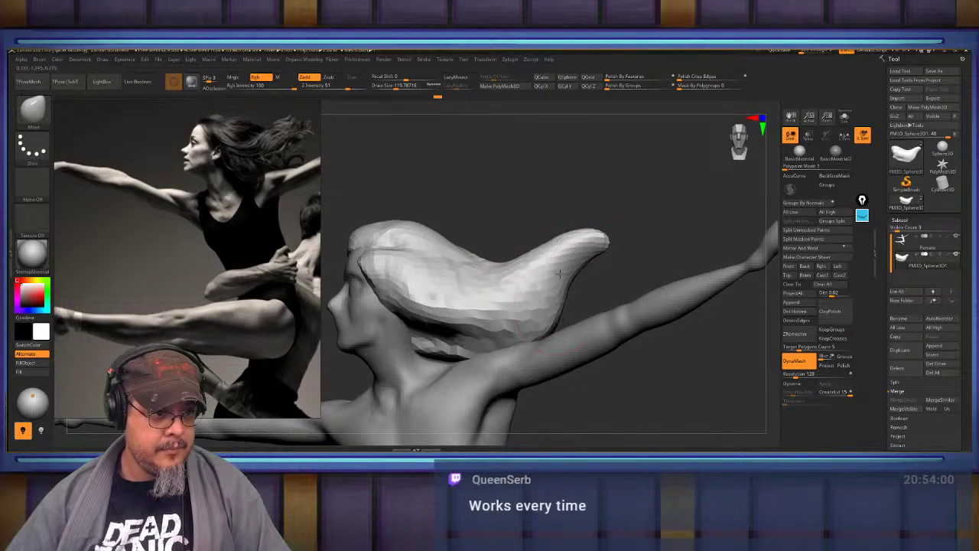
Enlarge the Move brush to about 256 and adjust the sweep of the trailing hair, comparing it with the whole figure.
right_click_drag(602, 249, 518, 262)
left_click_drag(527, 261, 526, 262)
left_click_drag(563, 262, 554, 288)
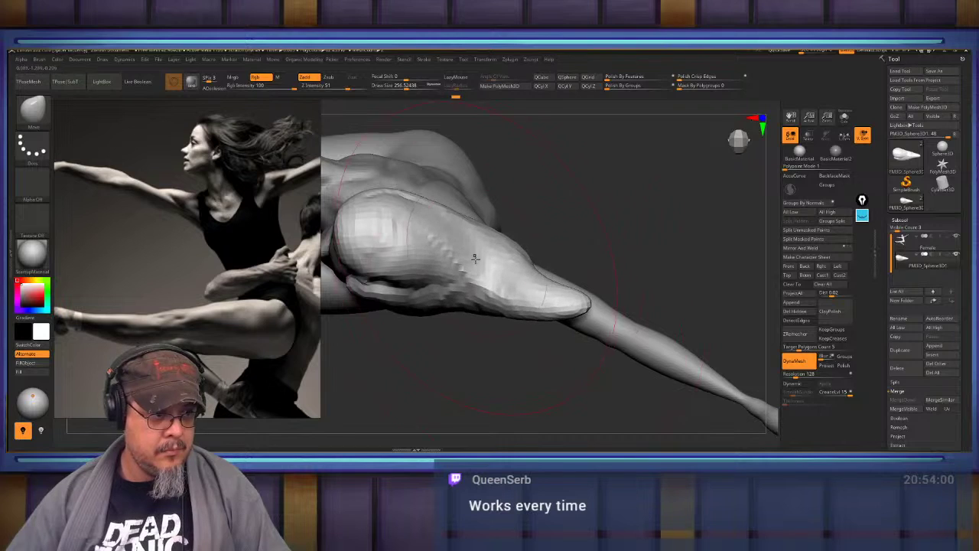
right_click_drag(474, 258, 617, 260)
mouse_move(684, 274)
right_mouse_down("alt")
mouse_move(619, 286)
mouse_move(625, 295)
mouse_move(686, 283)
right_mouse_up("alt")
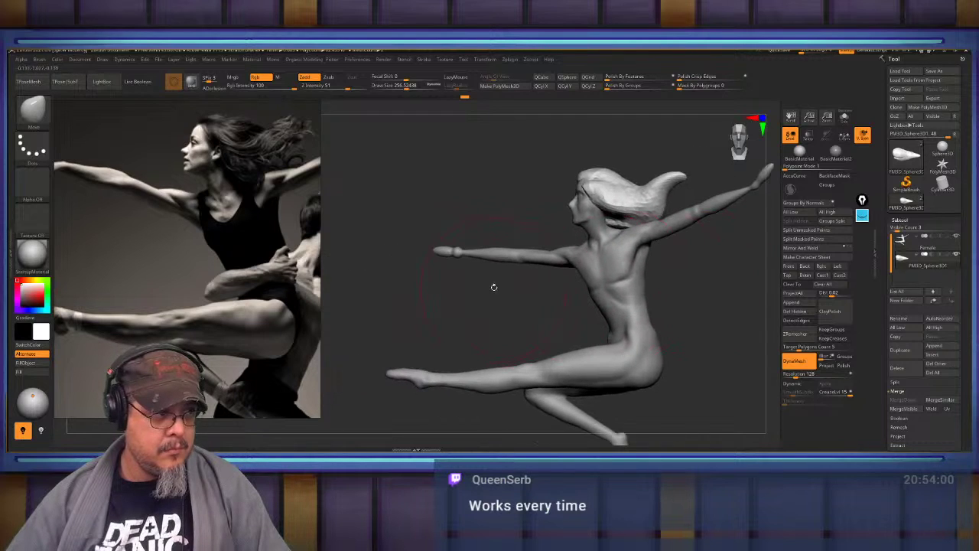
Switch to the Female subtool and set up the FormSoft brush with a draw size of about 140.
mouse_move(493, 287)
right_mouse_down()
mouse_move(665, 229)
mouse_move(325, 232)
mouse_move(459, 210)
mouse_move(529, 247)
mouse_move(511, 271)
mouse_move(494, 271)
right_mouse_up()
key("b")
key("f")
key("s")
left_click(514, 273, "alt")
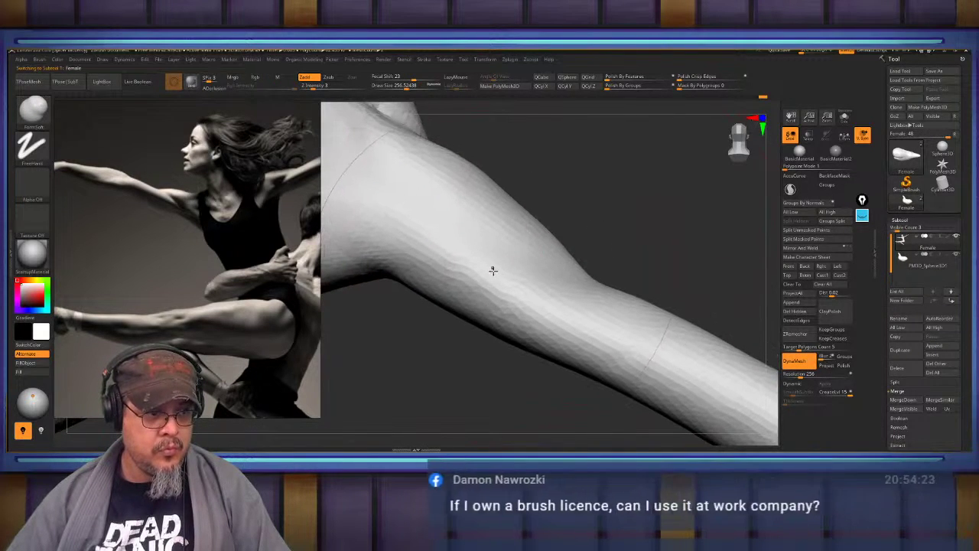
key("s")
left_click_drag(493, 271, 483, 273)
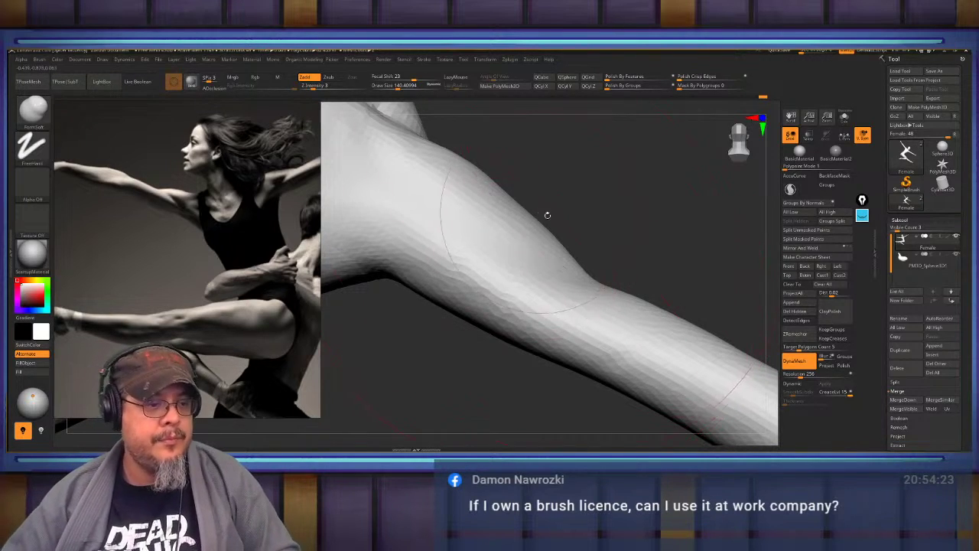
Thicken the forward-reaching arm around the elbow with the Inflat brush.
key("b")
key("i")
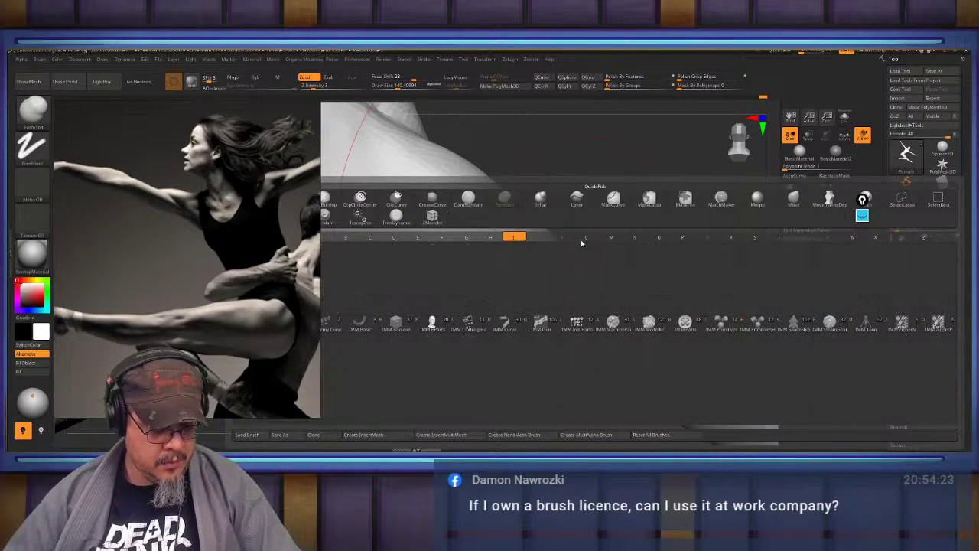
key("n")
left_click_drag(467, 266, 572, 294)
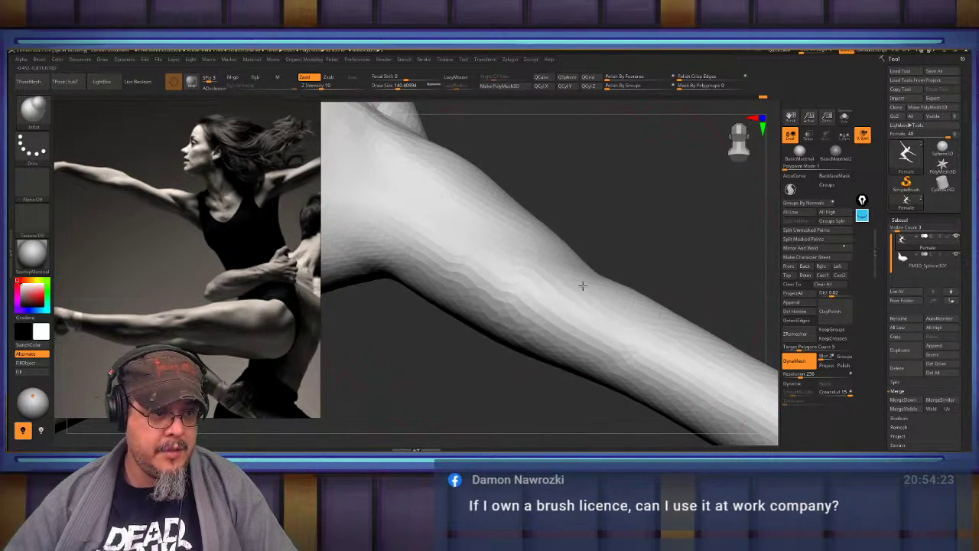
left_click_drag(671, 258, 557, 252, "alt")
right_click_drag(556, 253, 458, 245)
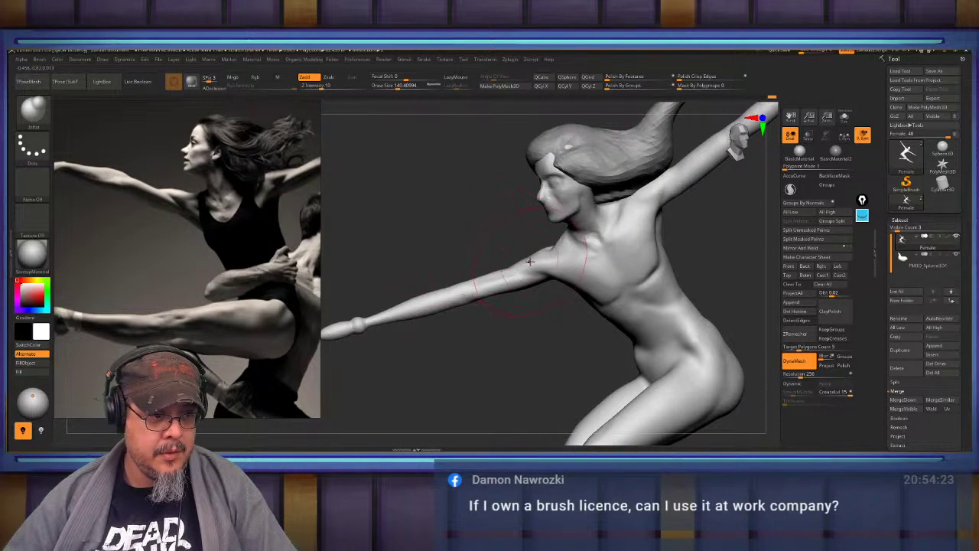
left_click_drag(514, 248, 564, 224)
mouse_move(564, 224)
right_mouse_down()
mouse_move(537, 236)
mouse_move(580, 228)
right_mouse_up()
Adjust the contours of the forward arm around the elbow and forearm with the Move brush.
key("b")
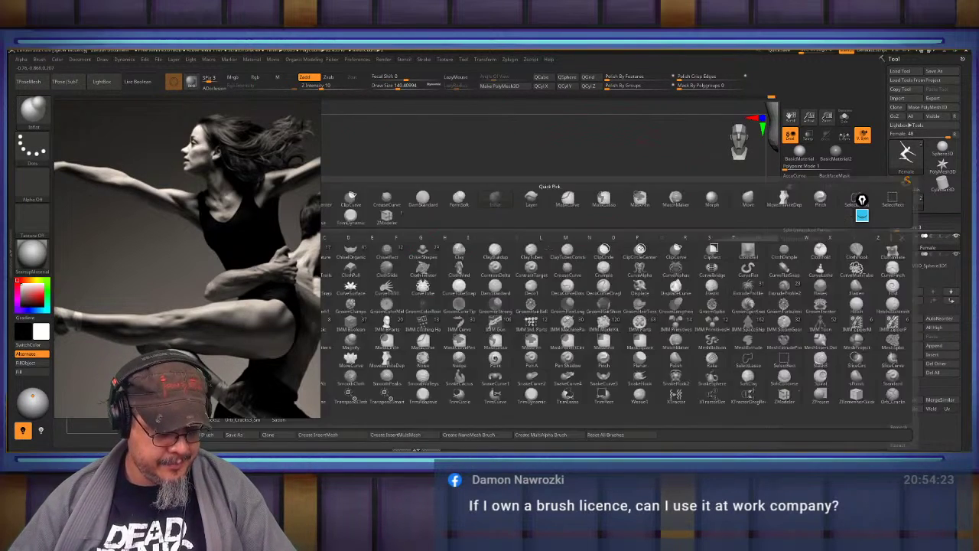
key("m")
key("v")
left_click_drag(542, 280, 536, 274)
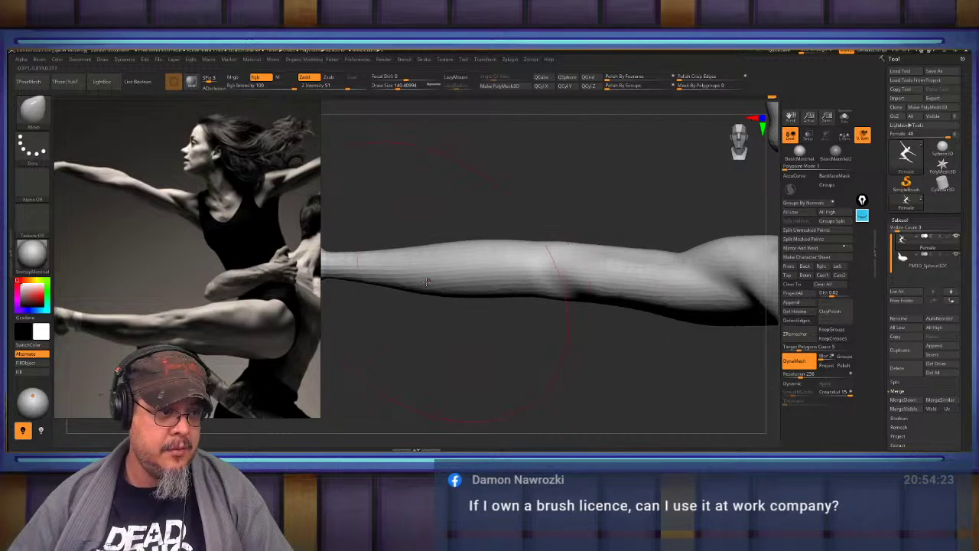
left_click_drag(426, 282, 431, 277)
Reshape the forward hand and wrist to match the reference photo, flattening the hand and blending the wrist ball into the forearm.
right_click_drag(410, 341, 157, 306)
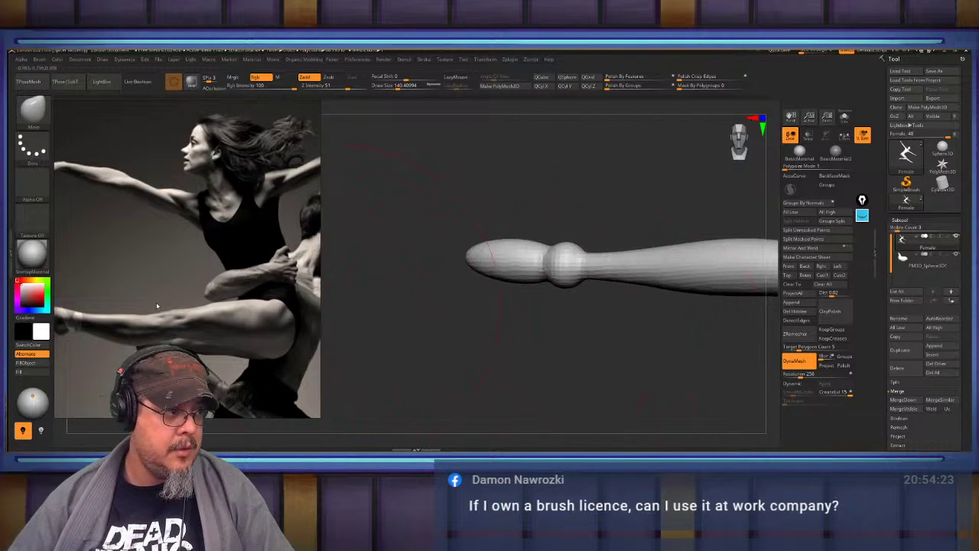
middle_click_drag(196, 289, 256, 300)
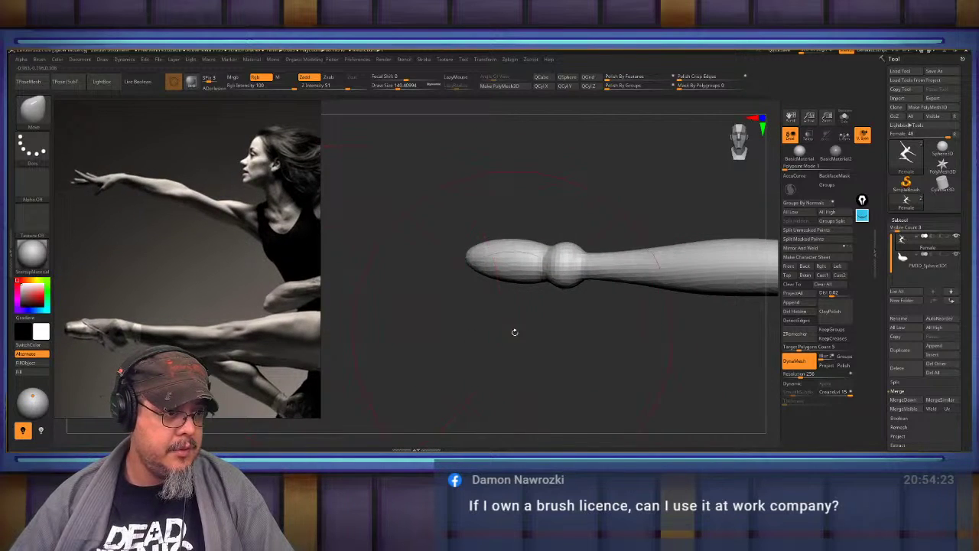
mouse_move(512, 331)
left_mouse_down("alt")
mouse_move(463, 334)
mouse_move(462, 348)
left_mouse_up("alt")
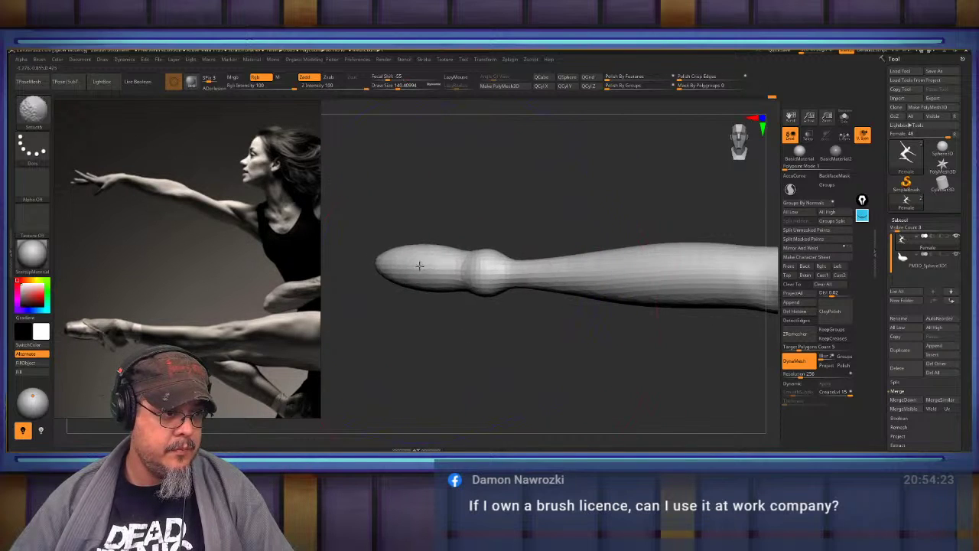
right_click_drag(419, 265, 469, 268, "alt")
mouse_move(465, 268)
left_mouse_down()
mouse_move(466, 278)
mouse_move(471, 259)
left_mouse_up()
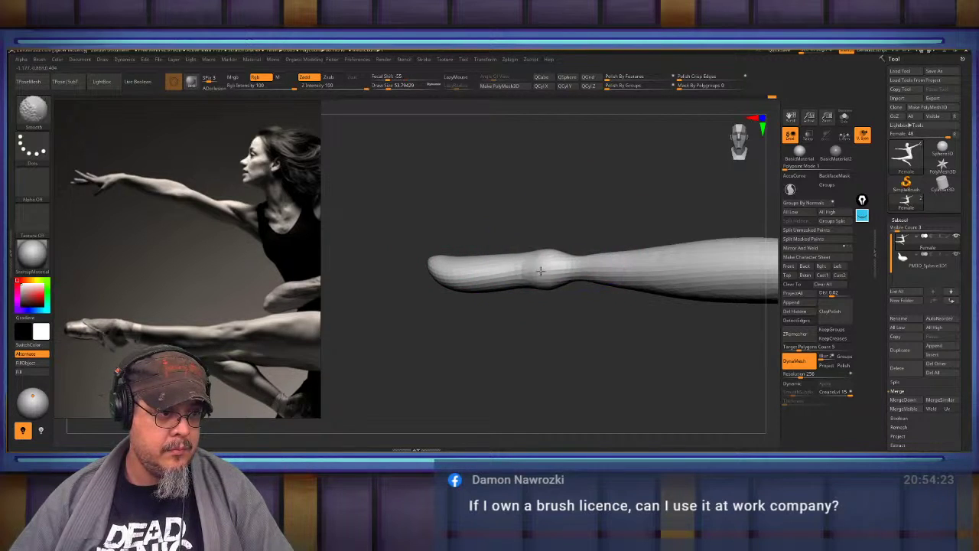
left_click_drag(573, 258, 574, 245)
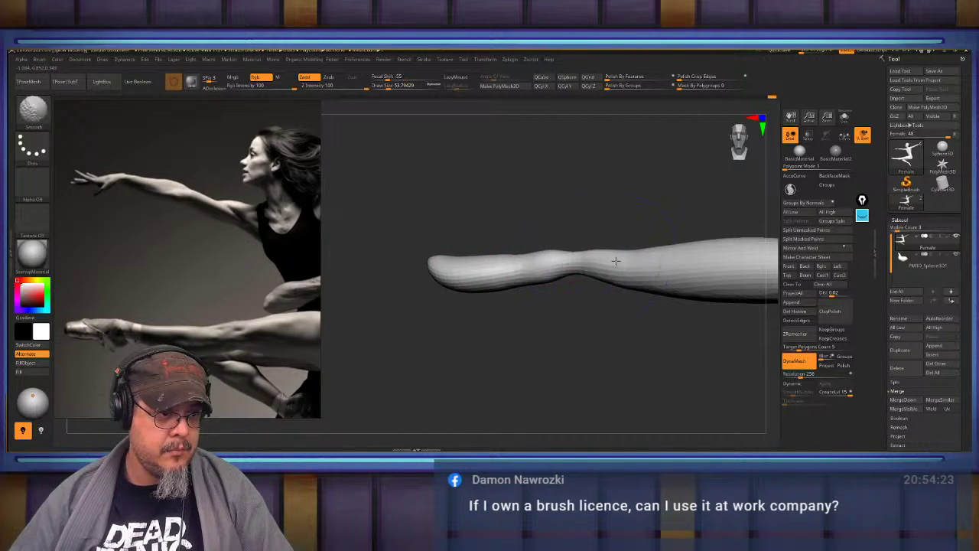
Enable BackfaceMask for the Move brush and raise the top of the wrist, remeshing the figure's DynaMesh.
key("b")
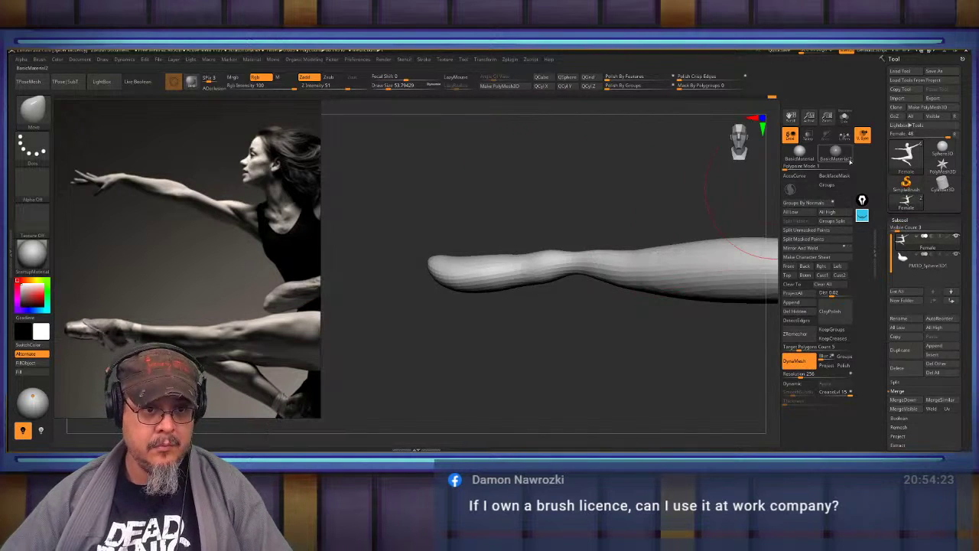
left_click(834, 175)
key("shift")
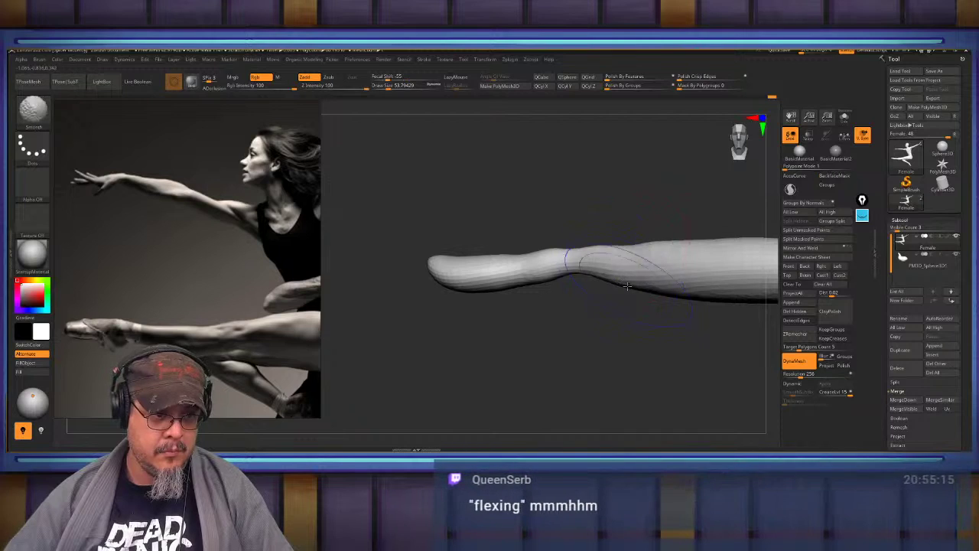
left_click_drag(584, 330, 593, 341, "ctrl")
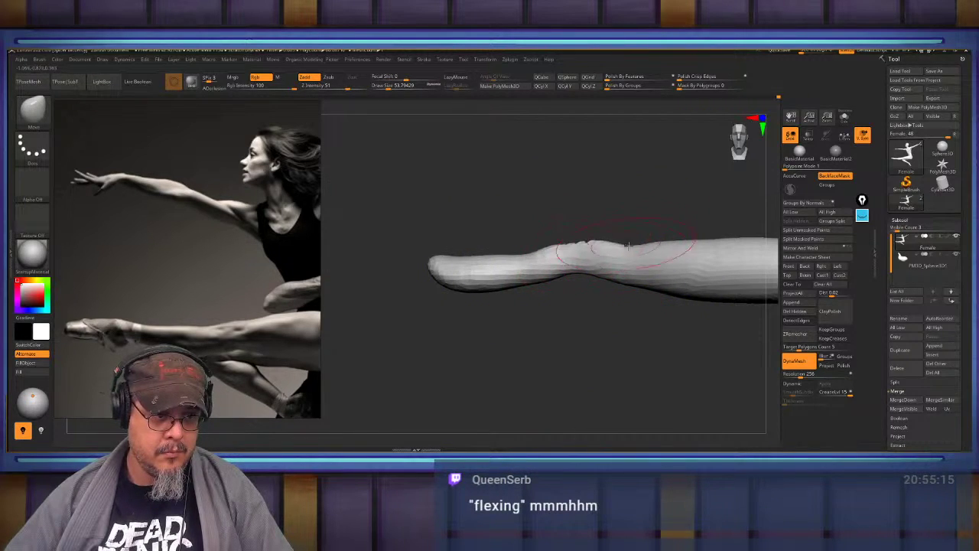
right_click_drag(627, 240, 602, 208)
left_click_drag(602, 208, 581, 211)
Smooth the bumps on the back of the forward wrist and along the lower forearm.
right_click_drag(673, 203, 623, 203)
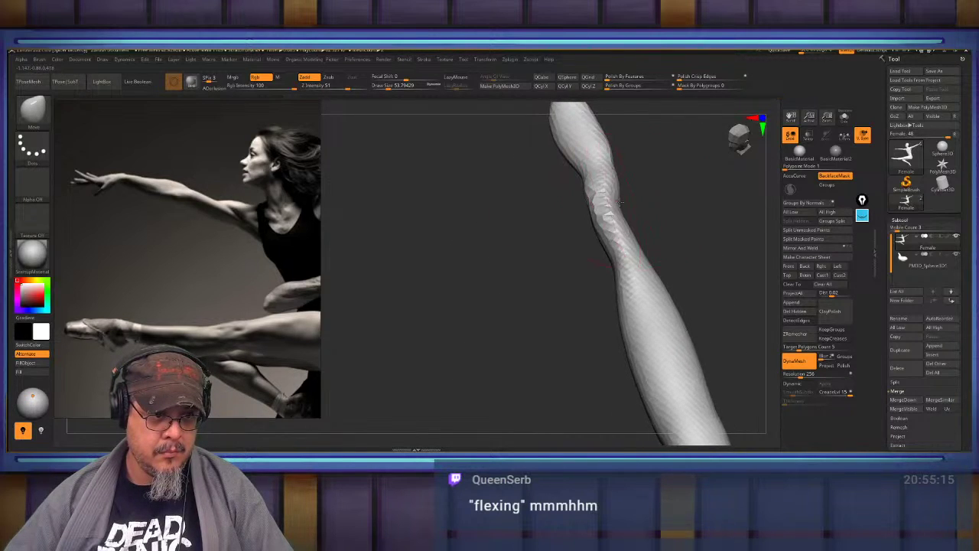
right_click_drag(642, 248, 595, 220)
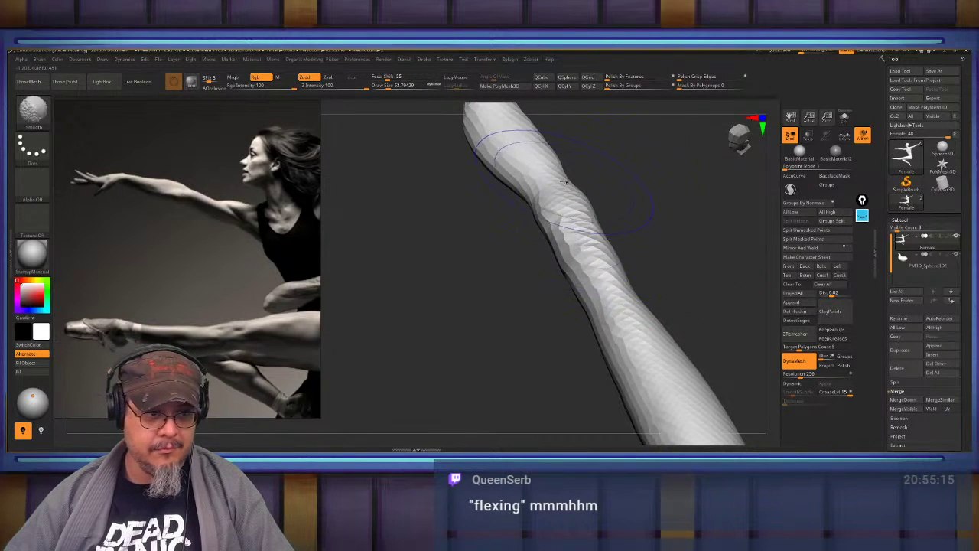
left_click_drag(576, 200, 624, 283, "shift")
mouse_move(674, 217)
right_mouse_down()
mouse_move(697, 254)
mouse_move(603, 234)
mouse_move(648, 206)
mouse_move(588, 207)
right_mouse_up()
left_click_drag(566, 242, 547, 244, "shift")
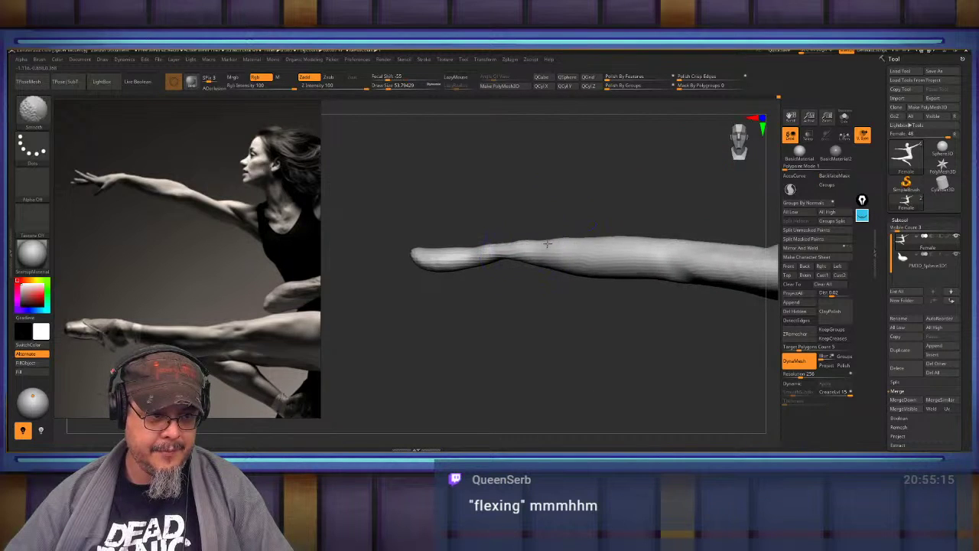
Build up the upper surface of the forward shoulder and upper arm with the FormSoft brush, smoothing the result.
mouse_move(569, 260)
right_mouse_down()
mouse_move(564, 280)
mouse_move(635, 343)
mouse_move(632, 210)
mouse_move(596, 194)
mouse_move(520, 289)
right_mouse_up()
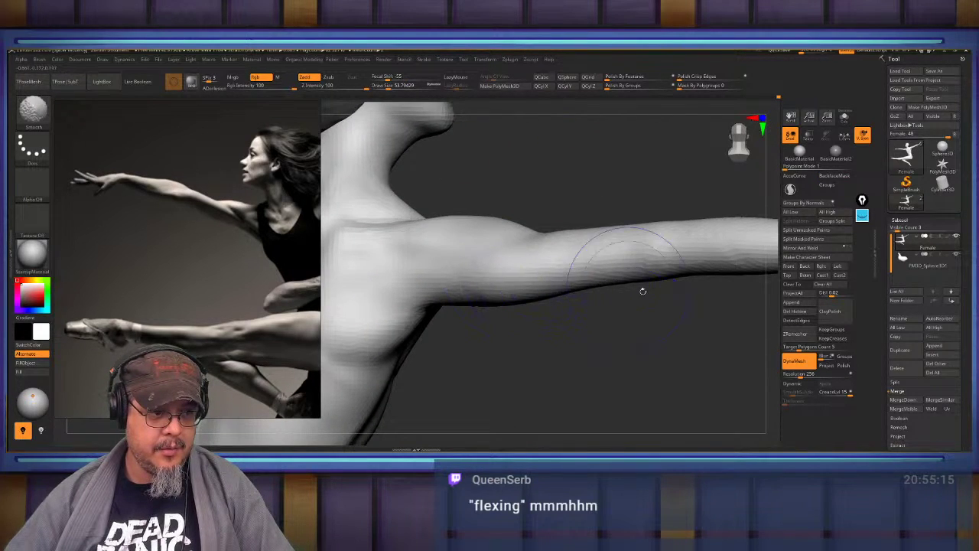
mouse_move(643, 290)
right_mouse_down("alt")
mouse_move(568, 263)
mouse_move(590, 358)
mouse_move(580, 347)
mouse_move(579, 369)
mouse_move(540, 363)
mouse_move(586, 372)
right_mouse_up("alt")
key("b")
key("f")
key("s")
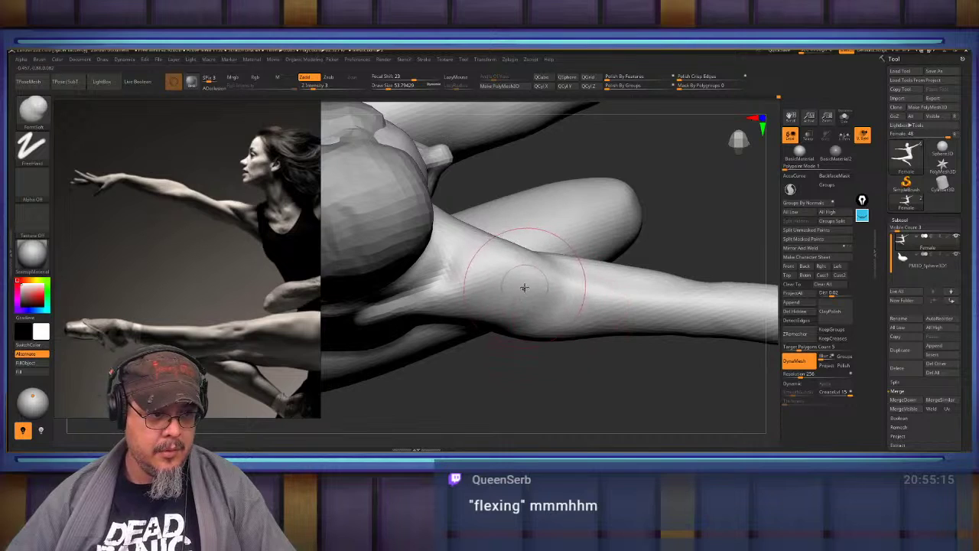
key("d")
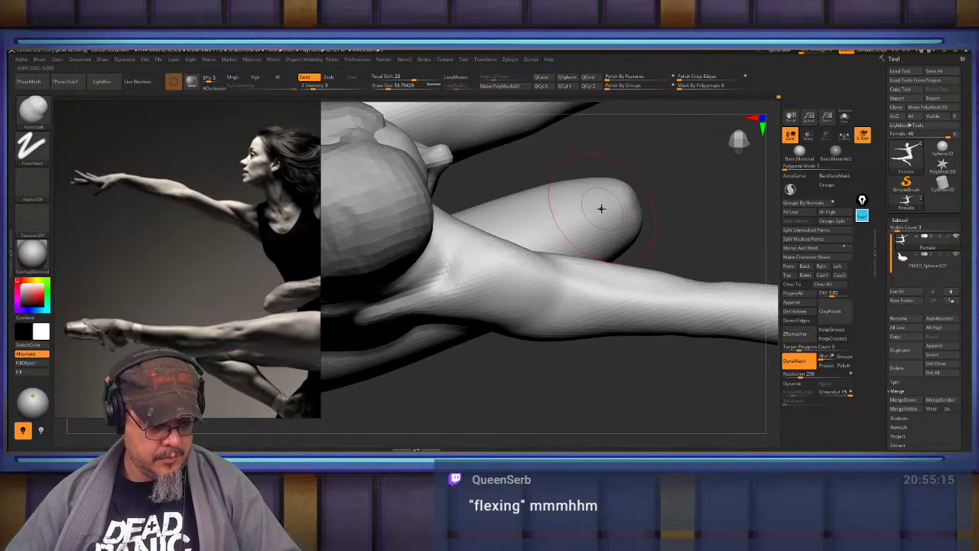
key("b")
left_click(527, 292)
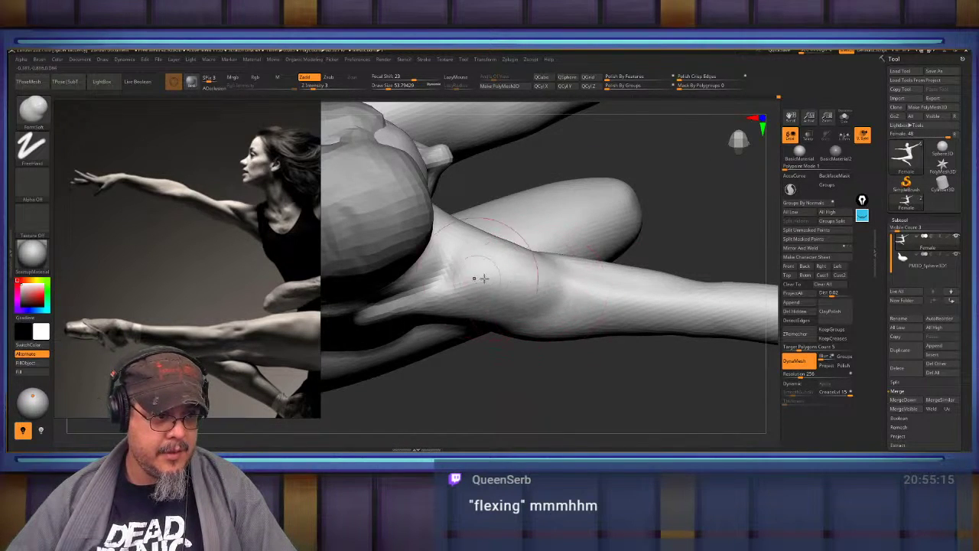
key("shift")
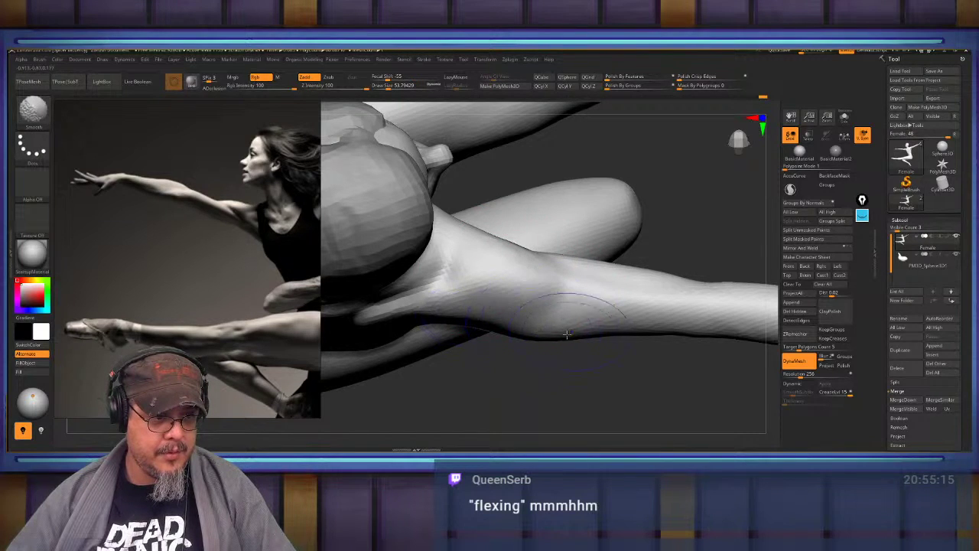
mouse_move(577, 339)
left_mouse_down()
mouse_move(531, 361)
mouse_move(567, 360)
left_mouse_up()
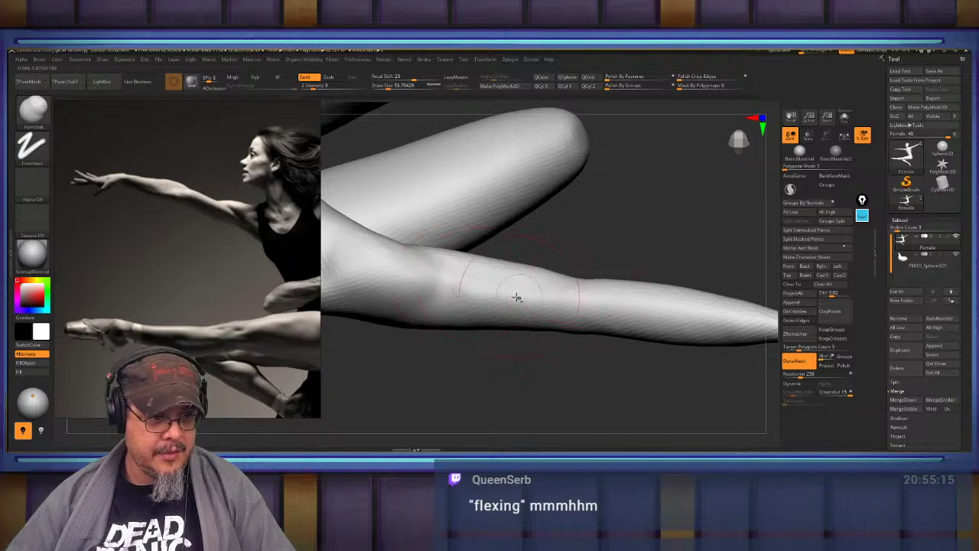
Refine the muscle forms around the forward elbow and forearm with FormSoft strokes and smoothing.
mouse_move(518, 298)
left_mouse_down()
mouse_move(484, 298)
mouse_move(572, 284)
left_mouse_up()
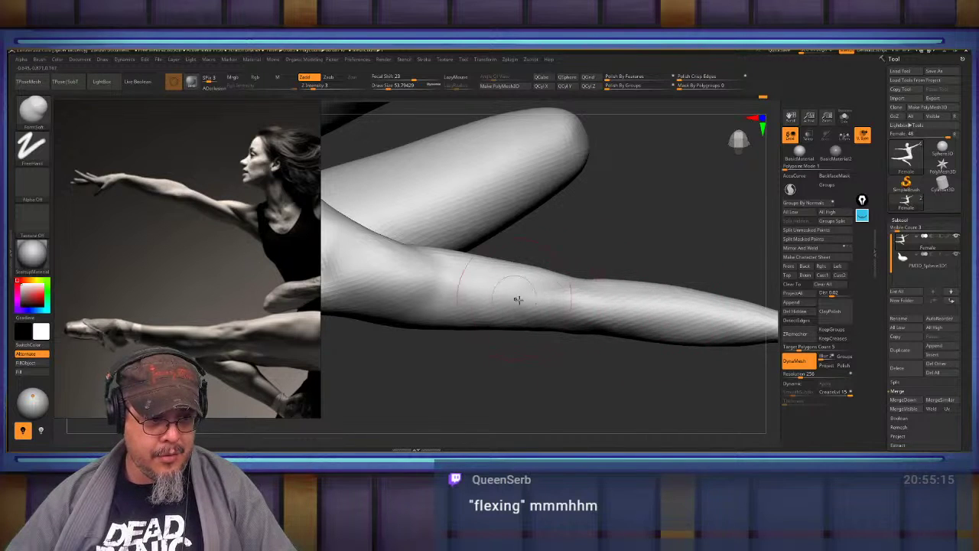
left_click_drag(569, 308, 604, 306, "shift")
mouse_move(693, 260)
left_mouse_down()
mouse_move(671, 164)
mouse_move(569, 222)
mouse_move(619, 248)
mouse_move(565, 247)
left_mouse_up()
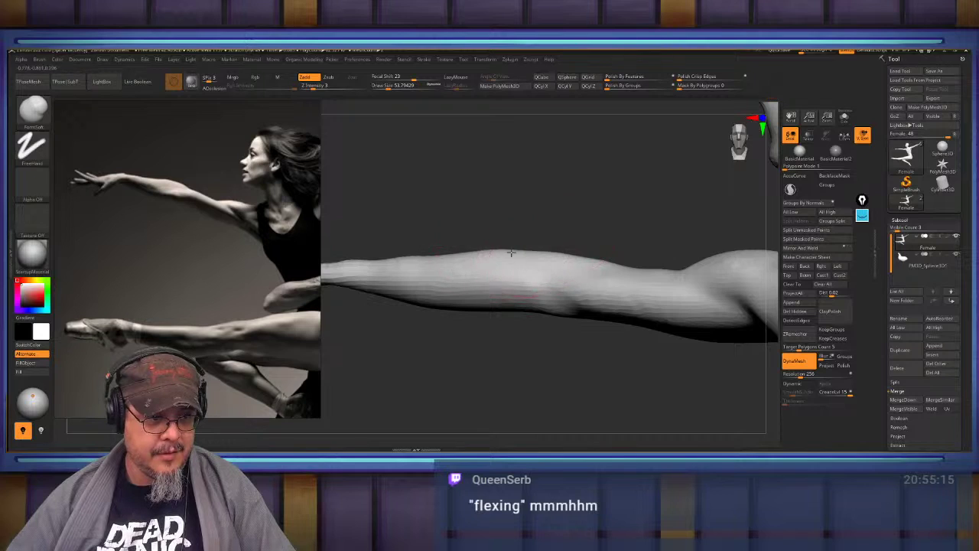
mouse_move(477, 356)
left_mouse_down()
mouse_move(560, 314)
mouse_move(586, 319)
mouse_move(583, 309)
left_mouse_up()
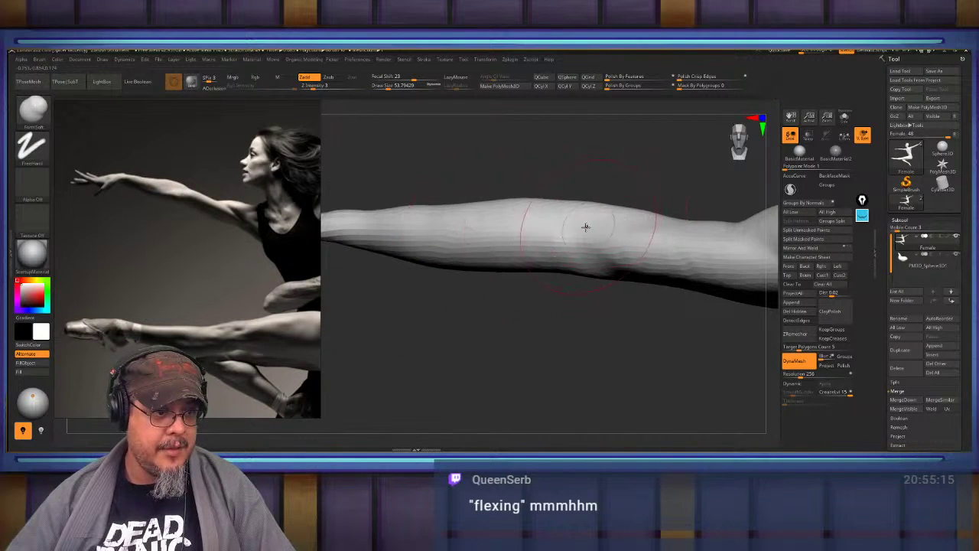
right_click_drag(584, 268, 613, 253)
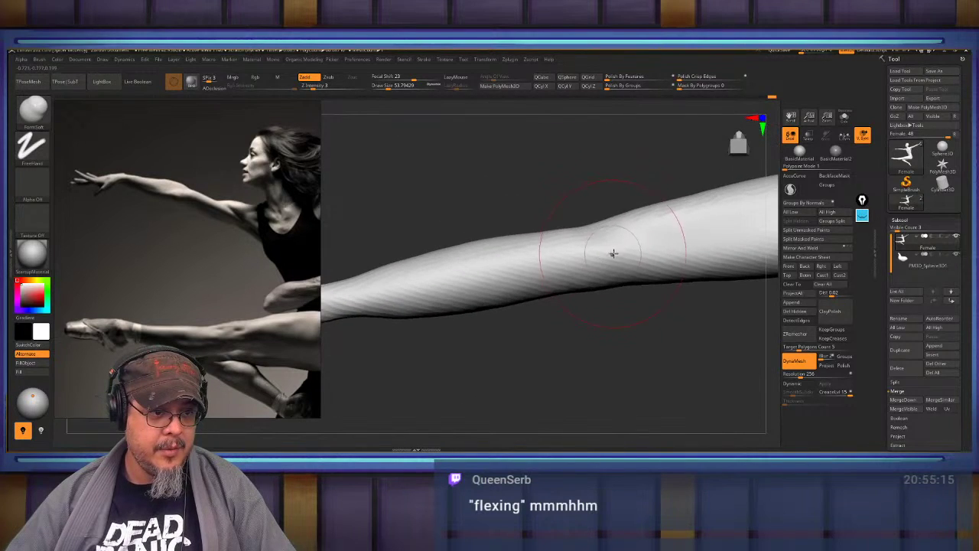
left_click_drag(594, 337, 651, 240)
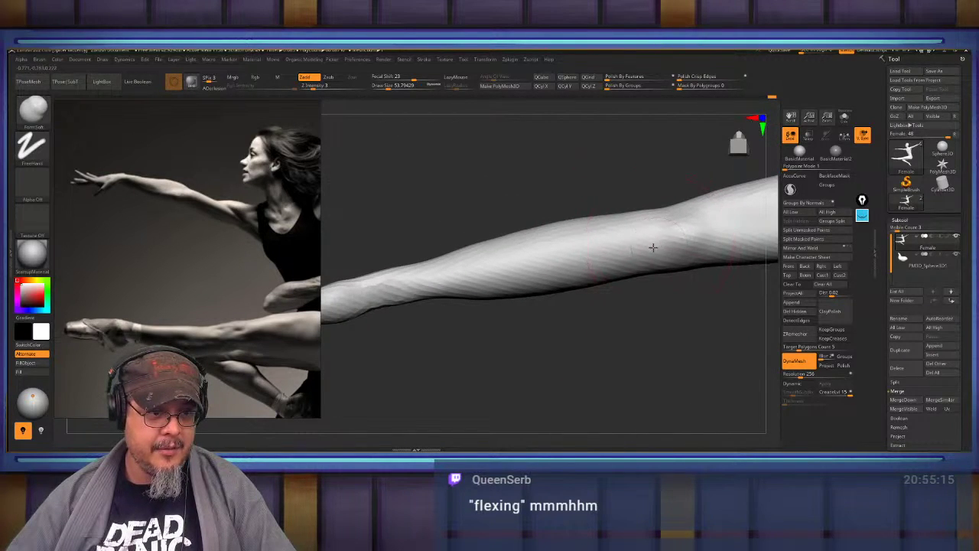
left_click_drag(480, 345, 606, 316)
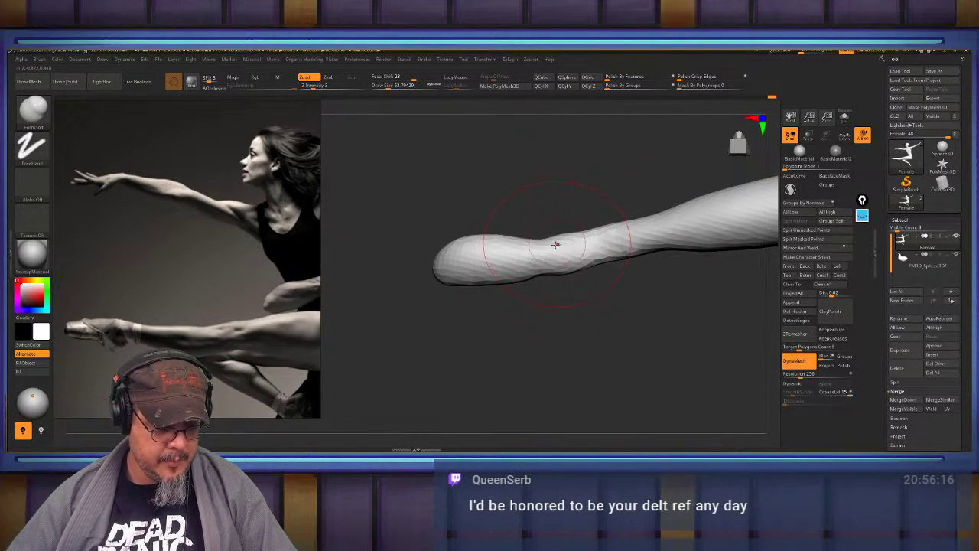
Widen the palm of the forward hand by pulling its lower edge outward with the Move brush.
key("b")
key("m")
key("v")
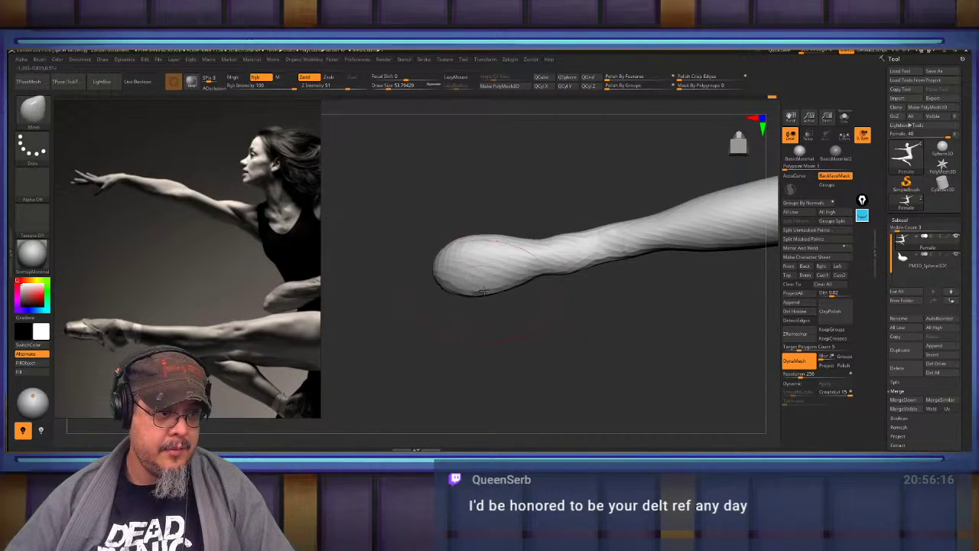
mouse_move(649, 295)
left_mouse_down()
mouse_move(550, 259)
mouse_move(540, 360)
mouse_move(494, 354)
mouse_move(571, 309)
mouse_move(578, 322)
mouse_move(546, 338)
mouse_move(531, 306)
mouse_move(591, 324)
mouse_move(689, 184)
left_mouse_up()
Turn off BackfaceMask for the Move brush, pull a thumb out of the forward hand at draw size about 25, and update the DynaMesh.
key("b")
key("m")
key("v")
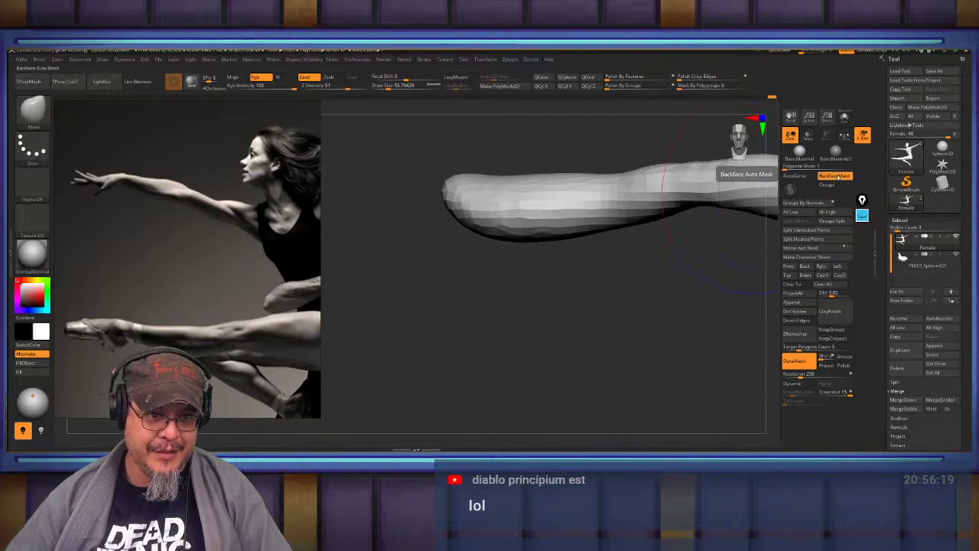
left_click(835, 177)
mouse_move(595, 281)
left_mouse_down("alt")
mouse_move(630, 313)
mouse_move(589, 262)
left_mouse_up("alt")
key("s")
mouse_move(567, 301)
left_mouse_down()
mouse_move(467, 298)
mouse_move(570, 298)
left_mouse_up()
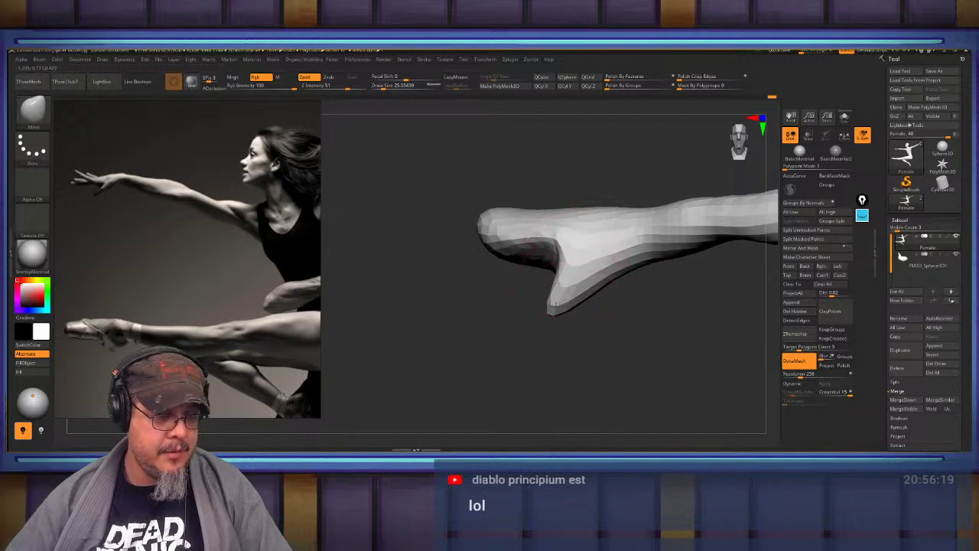
left_click_drag(628, 325, 647, 344, "ctrl")
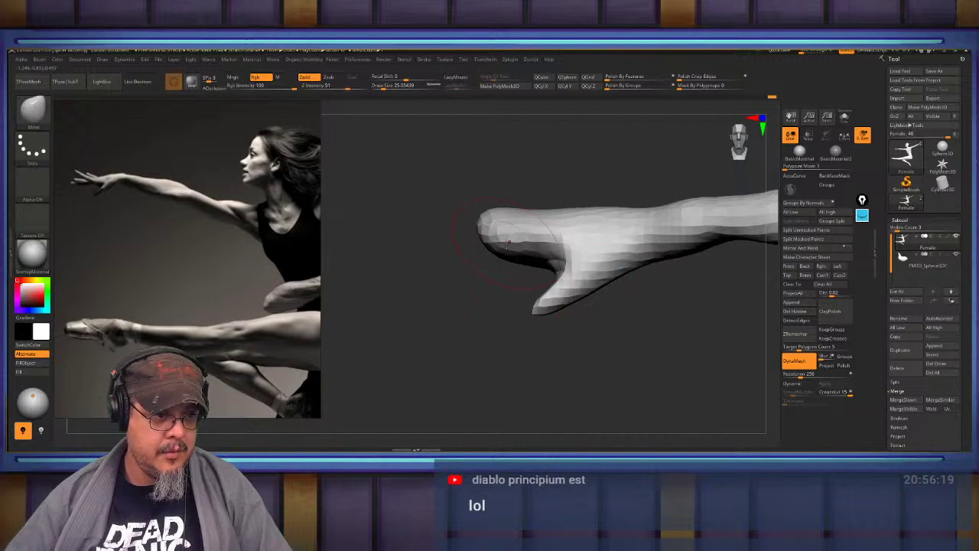
Thin and taper the fingers' mass of the forward hand and blend the thumb base with Move and smoothing.
left_click_drag(513, 298, 566, 326, "alt")
left_click_drag(563, 264, 497, 231, "shift")
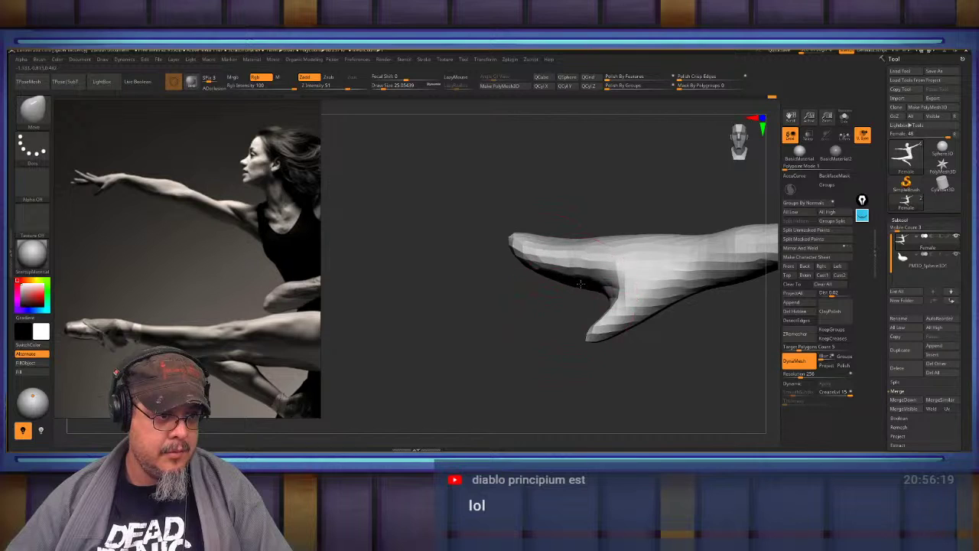
left_click_drag(658, 336, 490, 336)
mouse_move(643, 297)
left_mouse_down("alt")
mouse_move(617, 331)
mouse_move(636, 307)
mouse_move(570, 260)
mouse_move(571, 275)
mouse_move(640, 274)
mouse_move(623, 228)
left_mouse_up("alt")
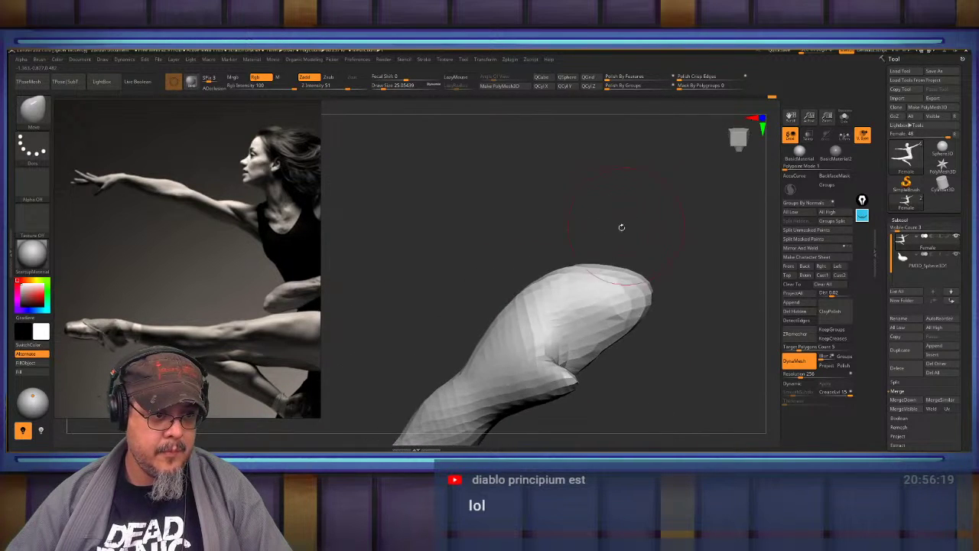
left_click_drag(538, 303, 582, 276)
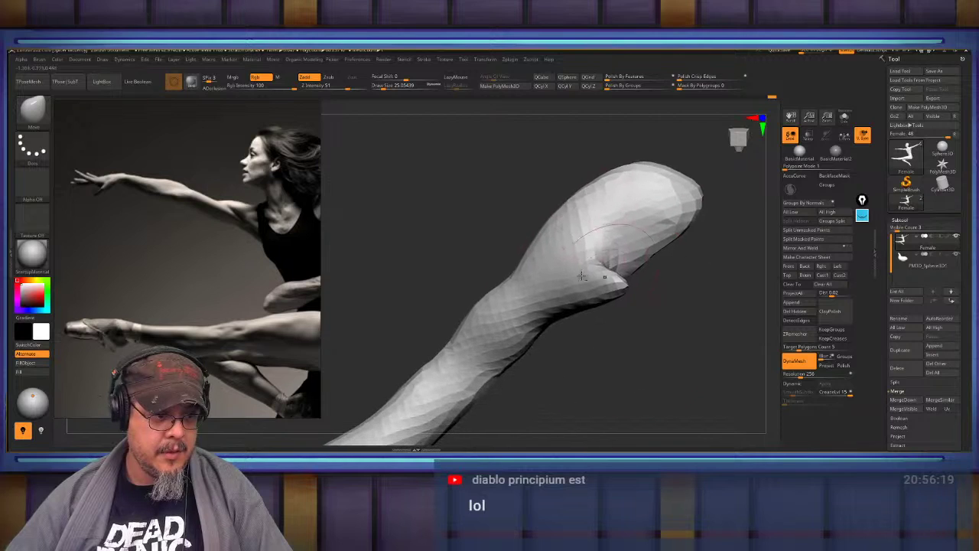
key("shift")
mouse_move(575, 348)
left_mouse_down()
mouse_move(497, 333)
mouse_move(511, 319)
left_mouse_up()
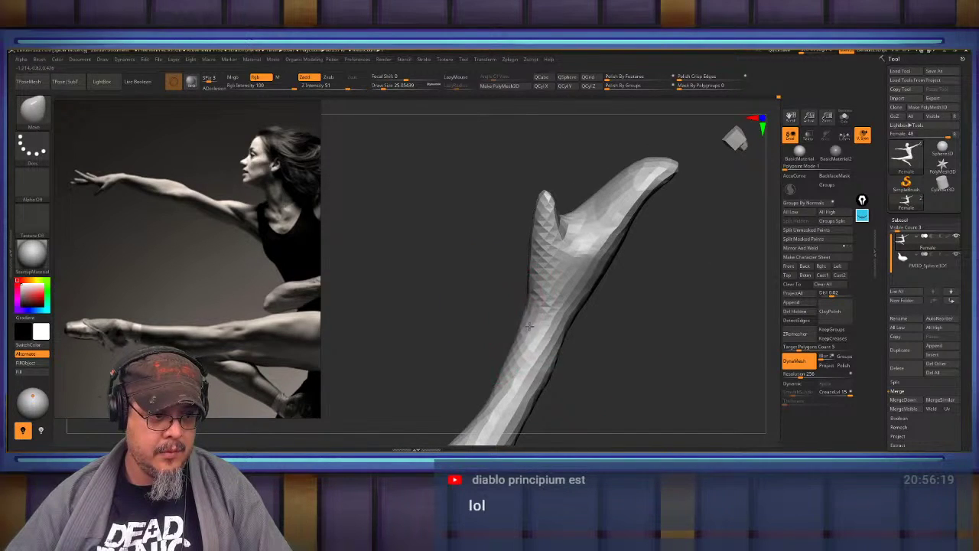
Adjust the side profile of the forward hand, wrist and thumb web with the Move brush.
mouse_move(529, 327)
right_mouse_down()
mouse_move(602, 291)
mouse_move(489, 237)
mouse_move(534, 261)
right_mouse_up()
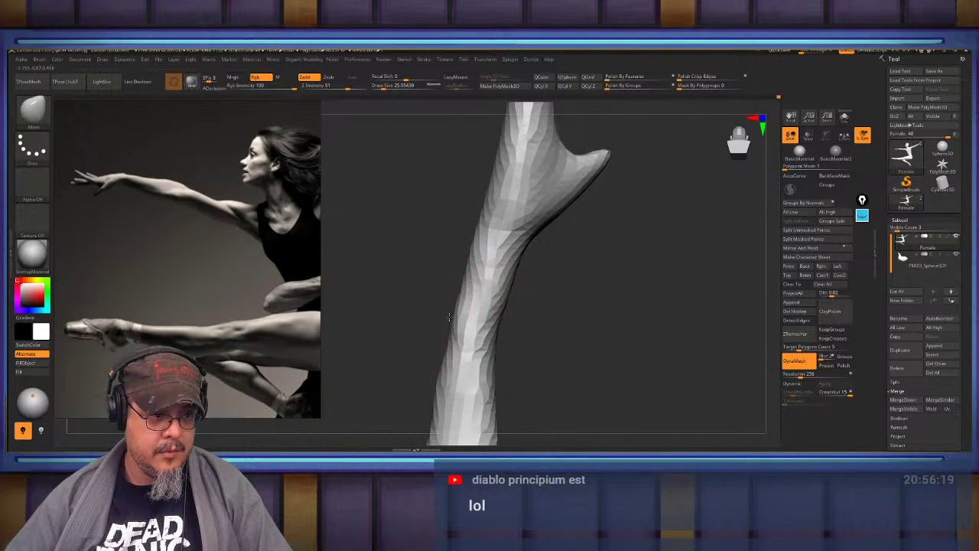
right_click_drag(566, 274, 544, 322, "alt")
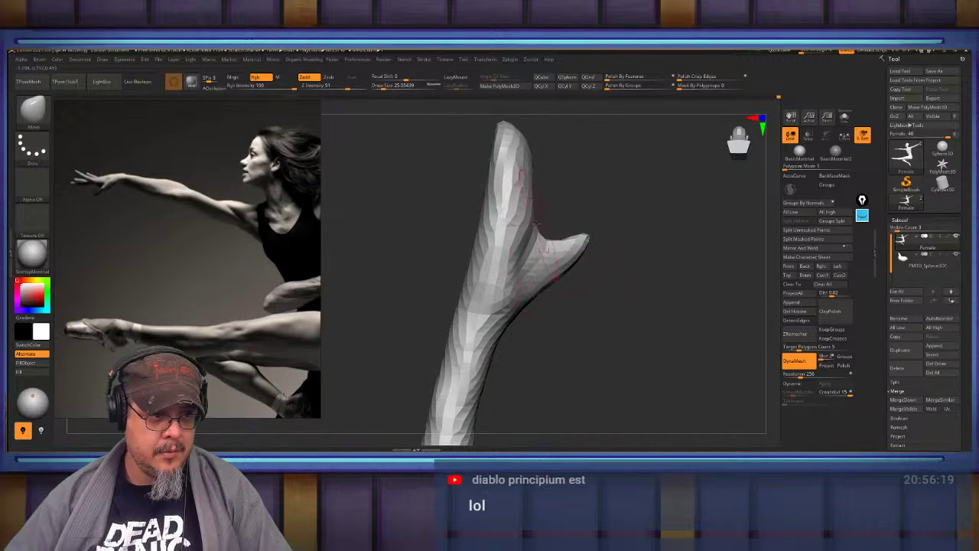
left_click_drag(522, 220, 512, 214)
right_click_drag(561, 208, 558, 277, "alt")
left_click_drag(495, 230, 511, 227)
mouse_move(533, 232)
right_mouse_down()
mouse_move(553, 230)
mouse_move(484, 268)
right_mouse_up()
mouse_move(491, 273)
left_mouse_down()
mouse_move(508, 293)
mouse_move(516, 230)
left_mouse_up()
Refine the raised rear arm with ClayBuildup and smoothing, following the reference photo.
right_click_drag(516, 229, 757, 268)
key("f")
mouse_move(503, 260)
right_mouse_down()
mouse_move(521, 260)
mouse_move(518, 249)
mouse_move(472, 268)
mouse_move(468, 191)
mouse_move(502, 266)
right_mouse_up()
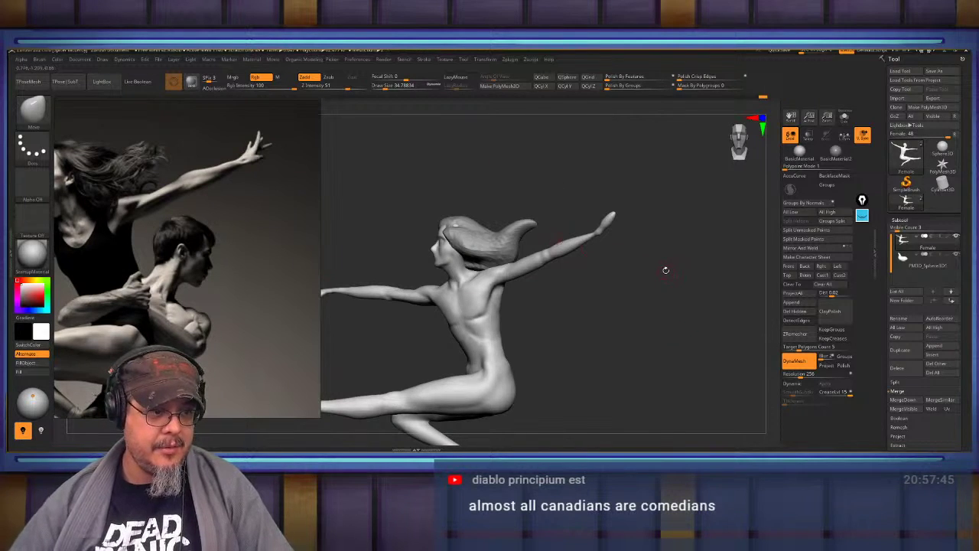
mouse_move(612, 304)
right_mouse_down("ctrl")
mouse_move(623, 322)
mouse_move(662, 230)
mouse_move(657, 337)
mouse_move(638, 342)
mouse_move(662, 346)
right_mouse_up("ctrl")
key("b")
key("c")
key("b")
right_click_drag(566, 320, 476, 299)
key("shift")
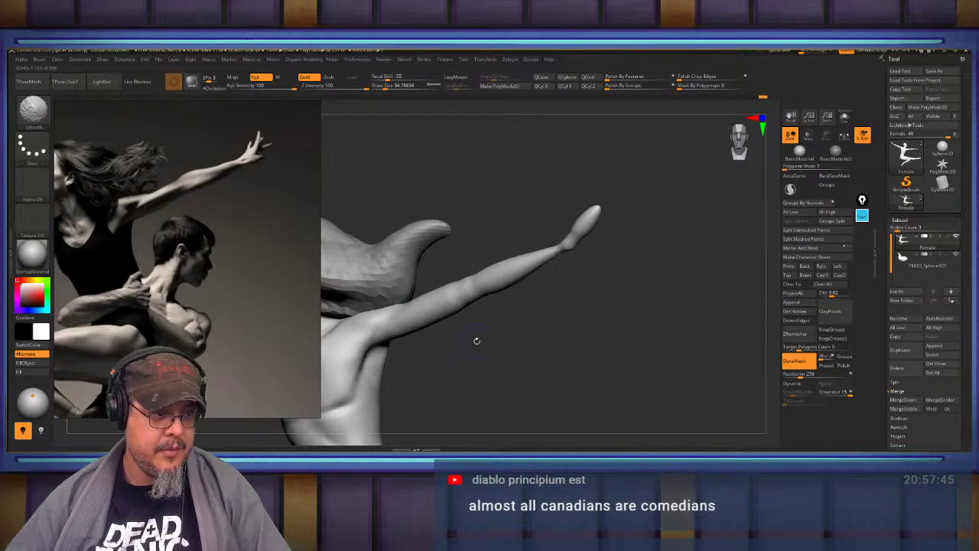
right_click_drag(477, 341, 593, 367)
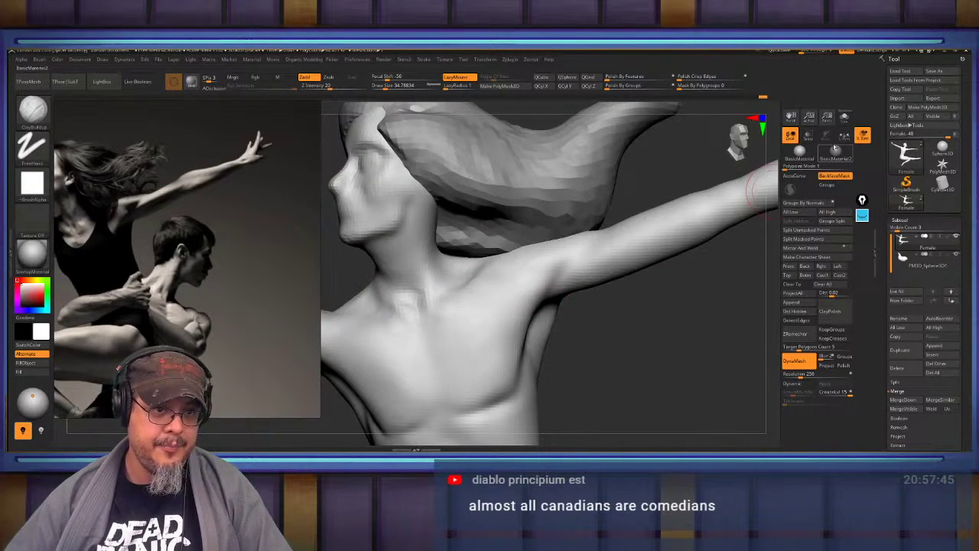
Isolate the body in Solo mode and carve the deltoid edge at the raised rear shoulder with the DamStandard brush.
left_click(827, 119)
left_click(813, 123)
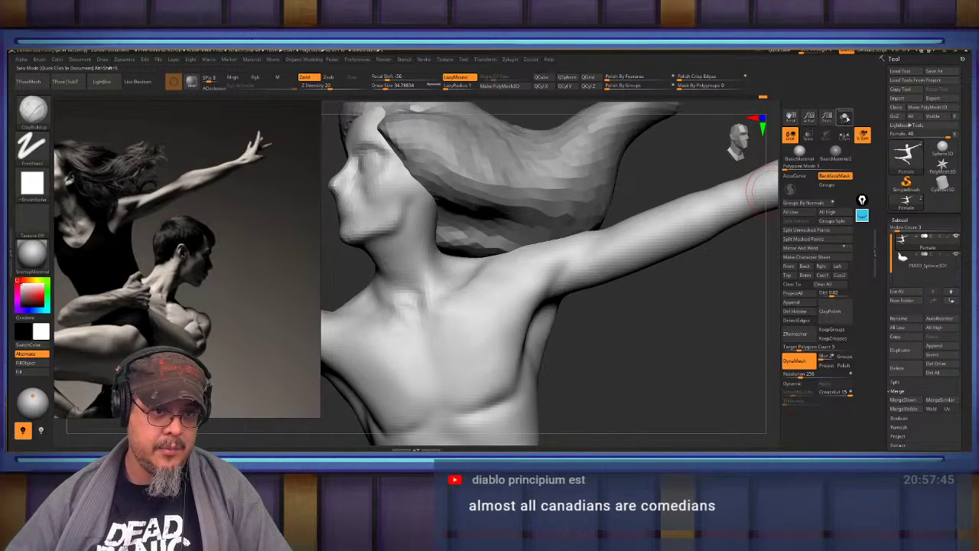
left_click(845, 120)
key("b")
key("d")
key("s")
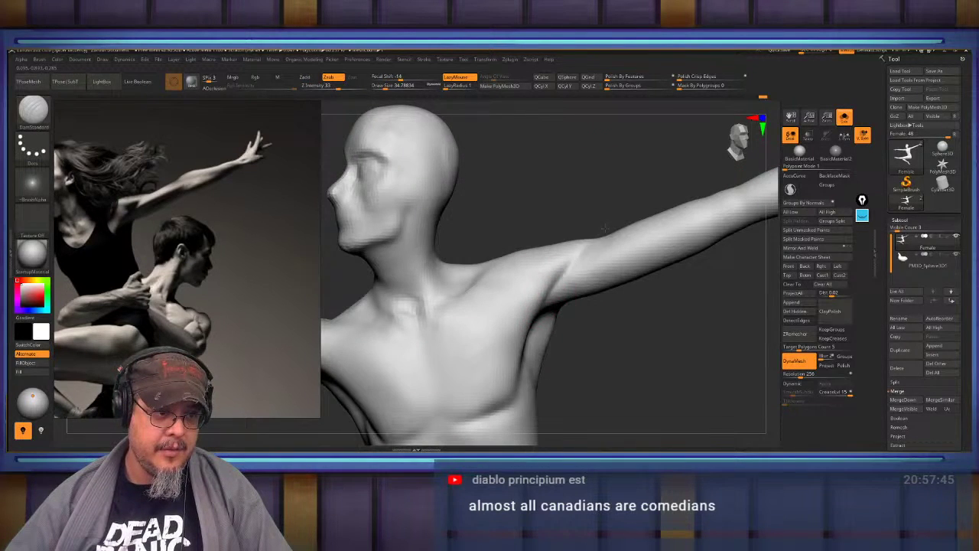
right_click_drag(612, 233, 558, 279)
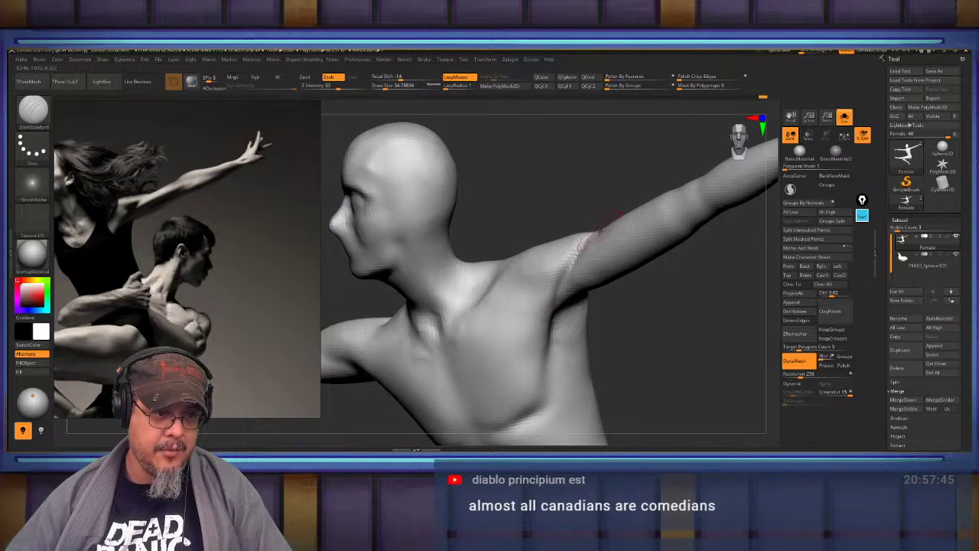
right_click_drag(616, 192, 577, 295)
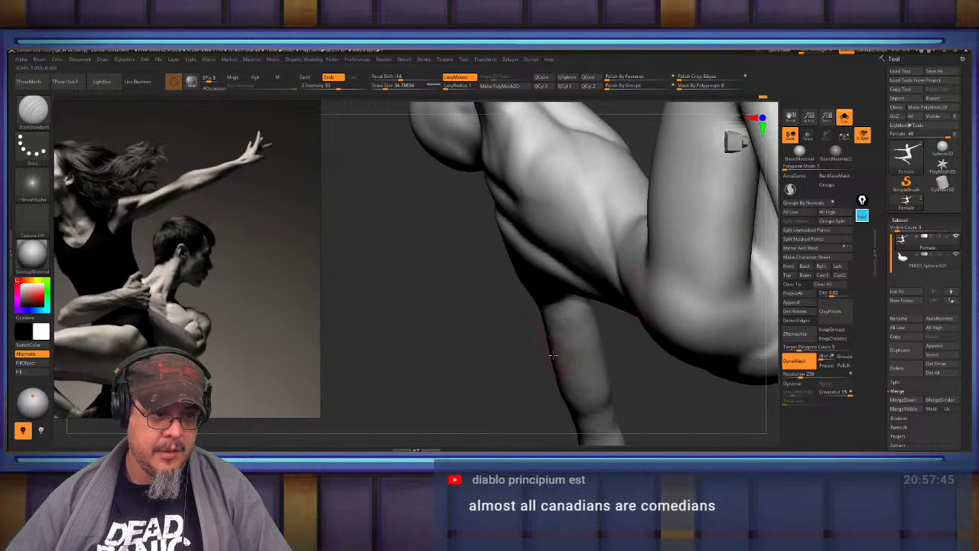
right_click_drag(553, 356, 658, 283)
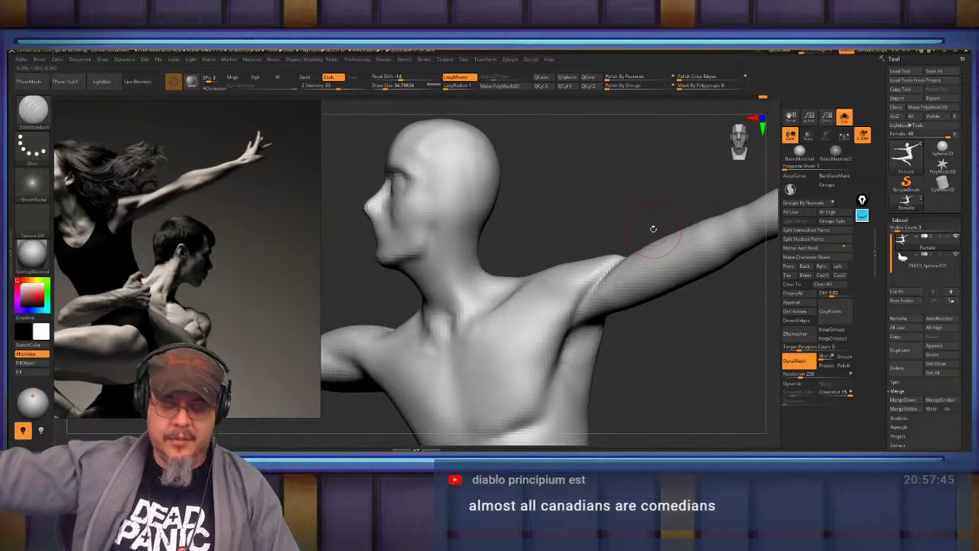
Reshape the deltoid where it meets the raised rear arm using the Move brush at draw size about 65, with smoothing.
key("b")
key("m")
key("v")
mouse_move(653, 212)
right_mouse_down()
mouse_move(562, 251)
mouse_move(527, 244)
mouse_move(542, 251)
right_mouse_up()
key("s")
left_click_drag(553, 255, 561, 253)
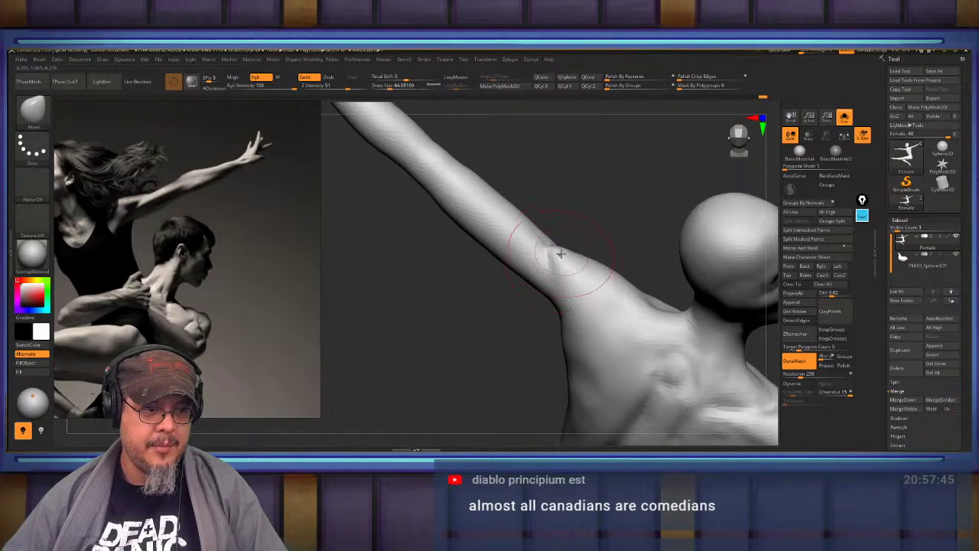
key("shift")
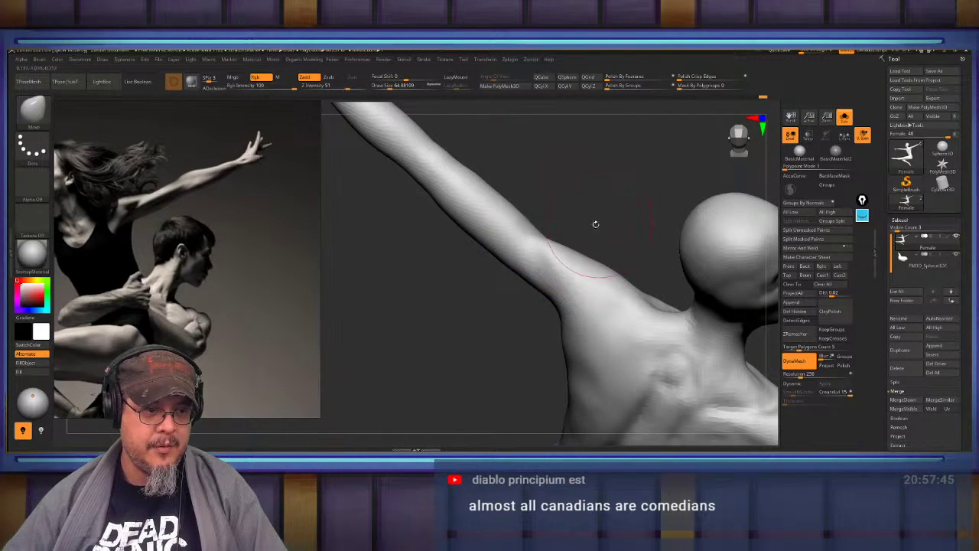
right_click_drag(594, 221, 563, 269)
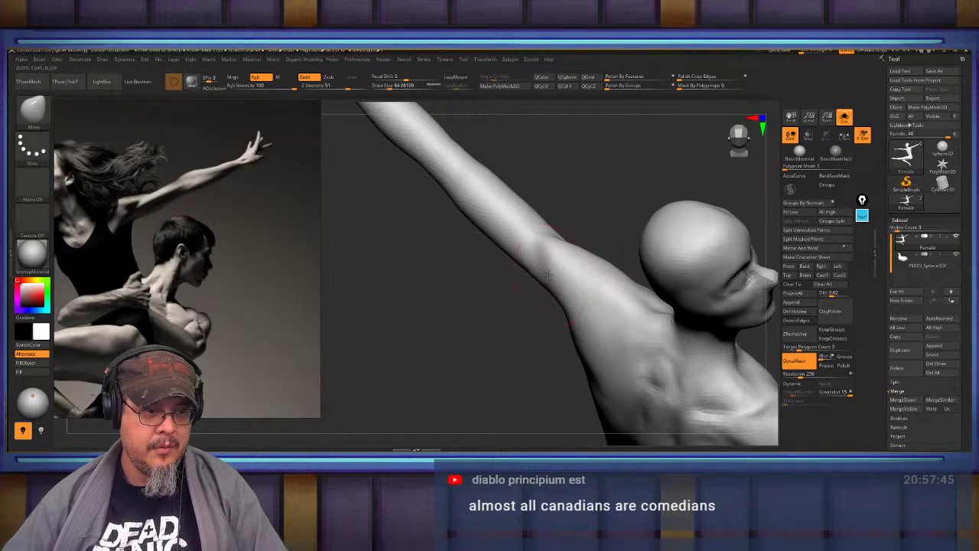
Carve the creases of the rear deltoid and shoulder blade on the raised arm's side with the DamStandard brush.
mouse_move(614, 233)
right_mouse_down()
mouse_move(599, 240)
mouse_move(561, 215)
mouse_move(490, 239)
right_mouse_up()
key("b")
key("d")
key("s")
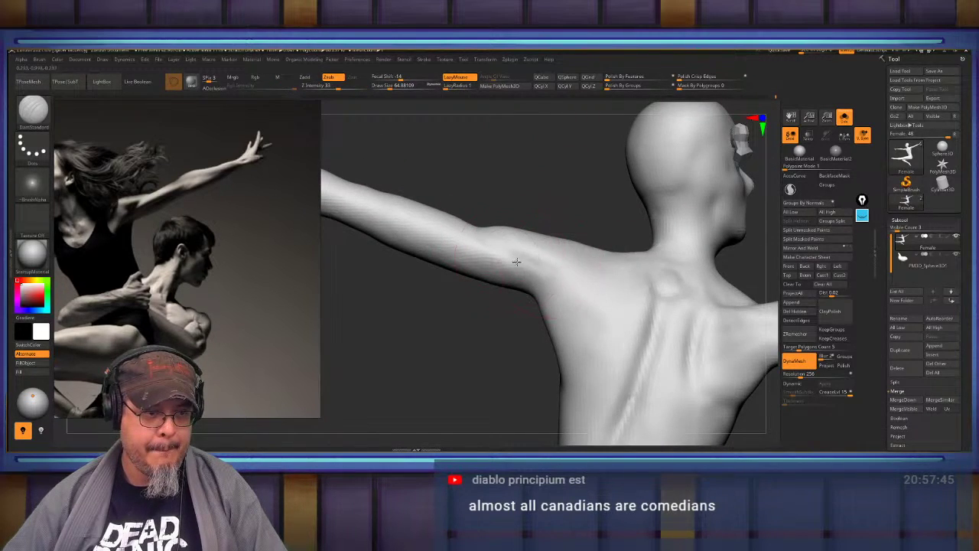
mouse_move(584, 264)
right_mouse_down()
mouse_move(553, 234)
mouse_move(525, 236)
mouse_move(587, 246)
mouse_move(614, 232)
right_mouse_up()
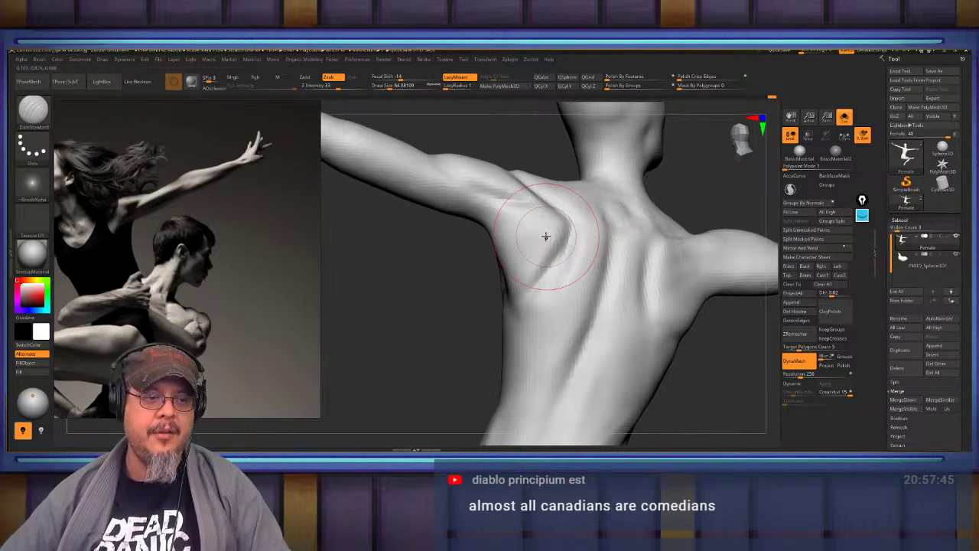
Flatten the shoulder blade on the raised arm's side with the TrimDynamic brush and smooth its carved inner edge.
left_click_drag(423, 320, 573, 240)
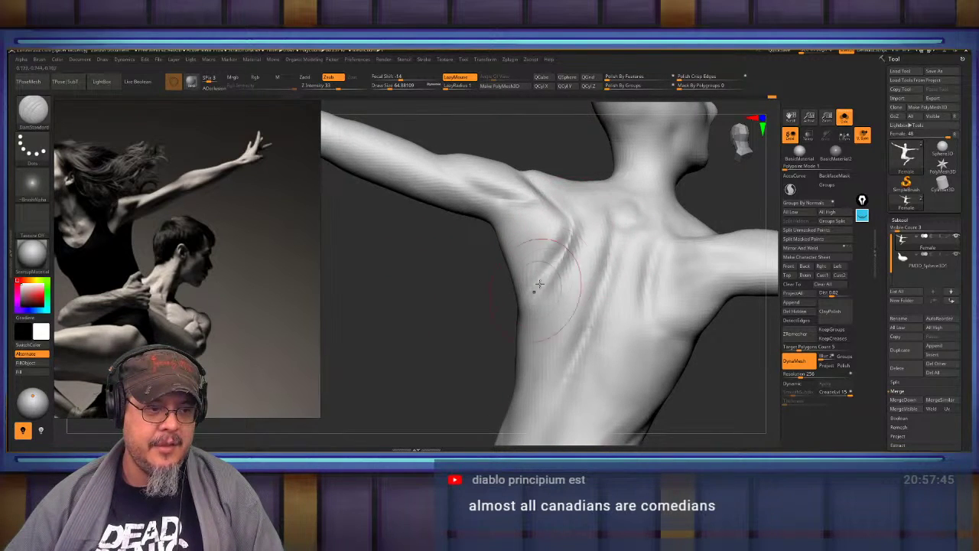
mouse_move(459, 320)
left_mouse_down()
mouse_move(651, 298)
mouse_move(623, 335)
mouse_move(660, 330)
mouse_move(660, 293)
left_mouse_up()
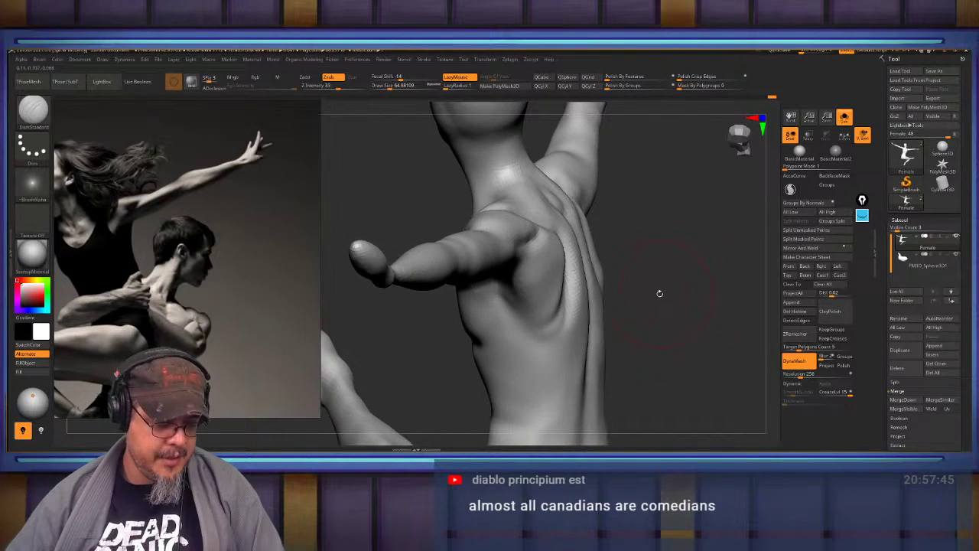
key("b")
key("t")
key("d")
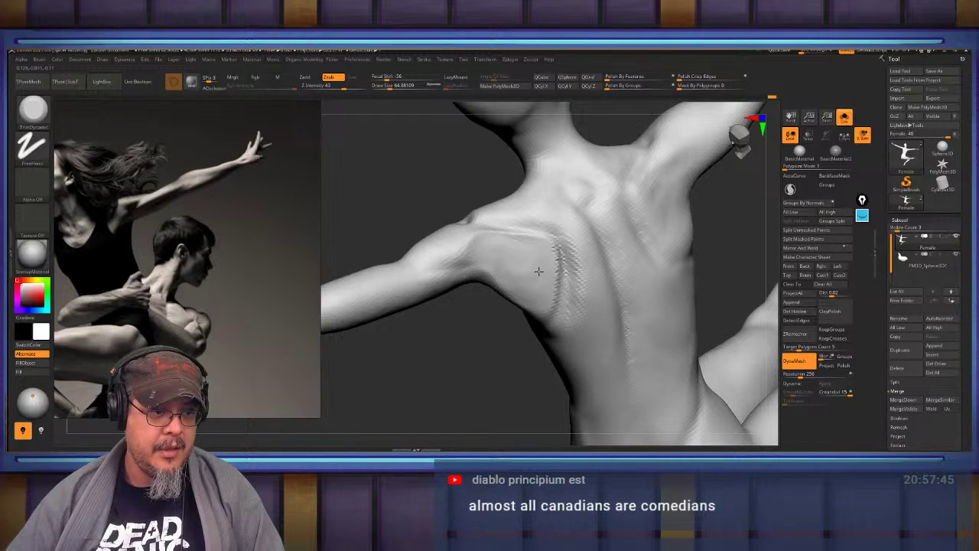
left_click_drag(533, 284, 514, 279)
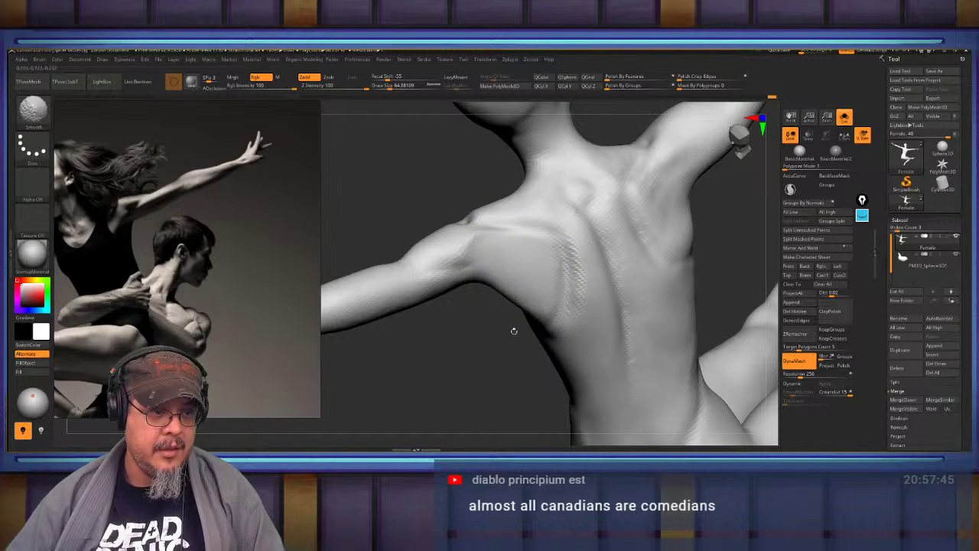
left_click_drag(514, 331, 498, 319)
Build up the rear deltoid running into the raised arm with ClayBuildup at draw size about 33, smoothing the strokes.
key("b")
key("c")
key("b")
mouse_move(496, 232)
right_mouse_down("ctrl")
mouse_move(525, 275)
mouse_move(575, 275)
mouse_move(528, 270)
right_mouse_up("ctrl")
key("s")
left_click_drag(527, 270, 510, 266)
left_click_drag(508, 277, 551, 268)
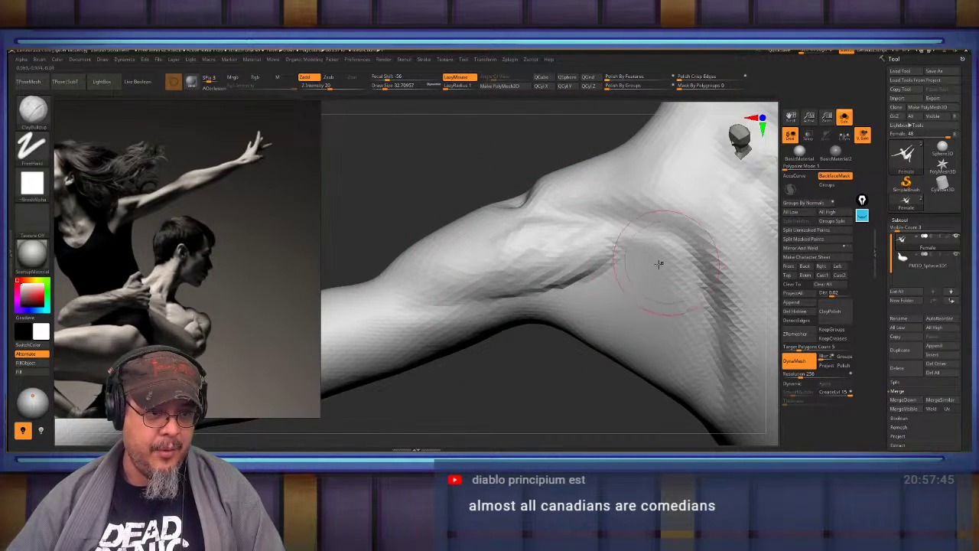
left_click_drag(658, 264, 570, 280)
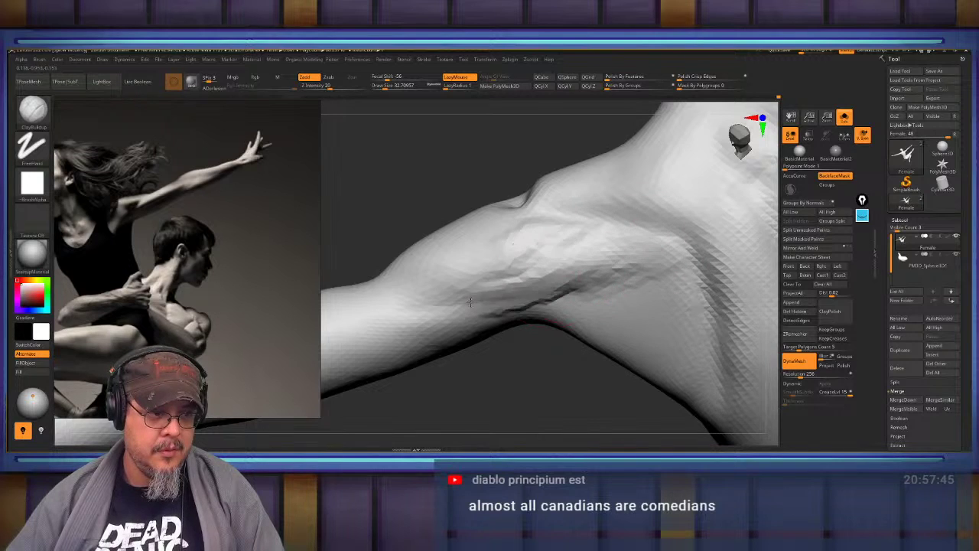
mouse_move(470, 302)
left_mouse_down()
mouse_move(423, 300)
mouse_move(436, 303)
left_mouse_up()
right_click_drag(482, 285, 535, 267)
mouse_move(528, 268)
left_mouse_down("shift")
mouse_move(514, 260)
mouse_move(506, 277)
left_mouse_up("shift")
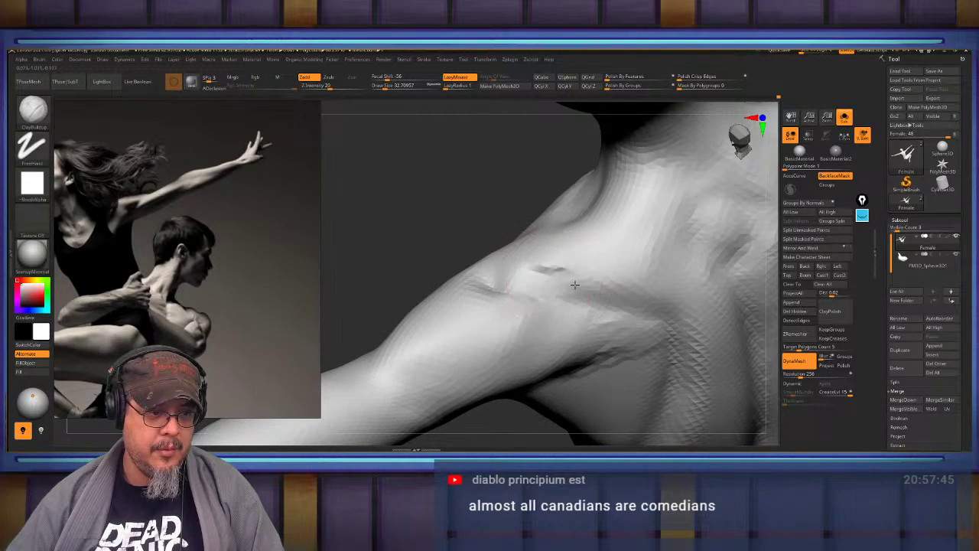
Build up the collarbone toward the raised arm's shoulder with ClayBuildup, smoothing it and the base of the neck.
mouse_move(563, 258)
right_mouse_down()
mouse_move(581, 274)
mouse_move(594, 263)
right_mouse_up()
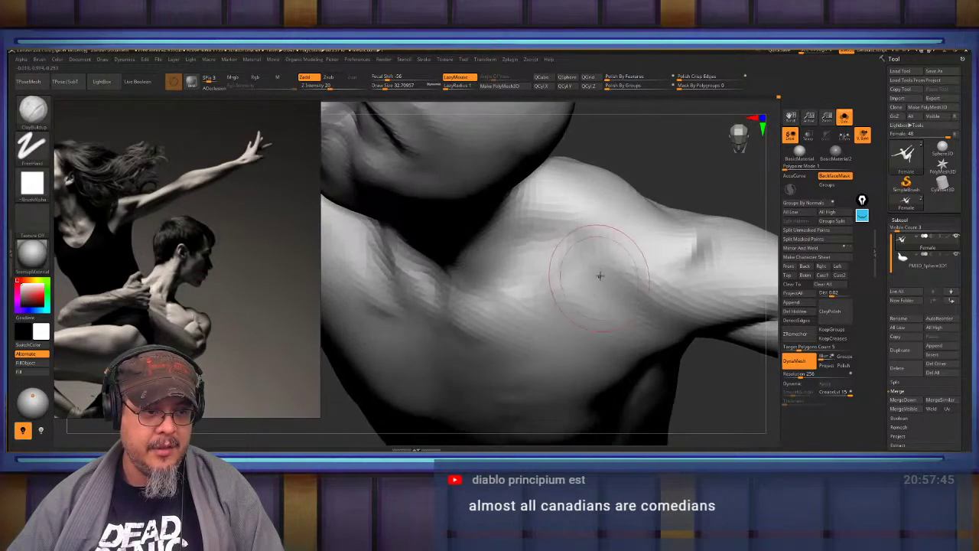
mouse_move(595, 263)
left_mouse_down()
mouse_move(660, 246)
mouse_move(531, 265)
left_mouse_up()
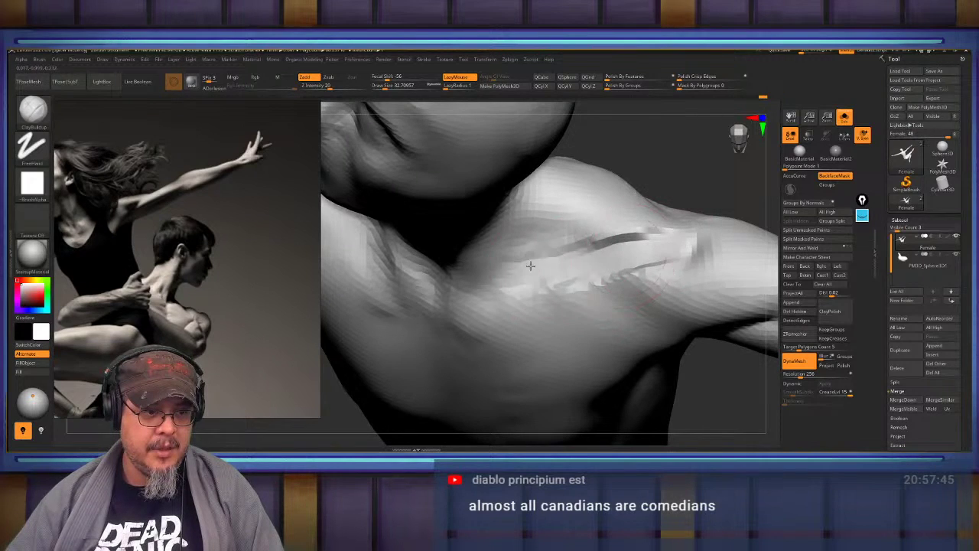
left_click_drag(646, 237, 587, 229, "shift")
mouse_move(588, 257)
right_mouse_down()
mouse_move(538, 254)
mouse_move(538, 217)
mouse_move(626, 219)
mouse_move(553, 278)
mouse_move(518, 255)
mouse_move(528, 243)
right_mouse_up()
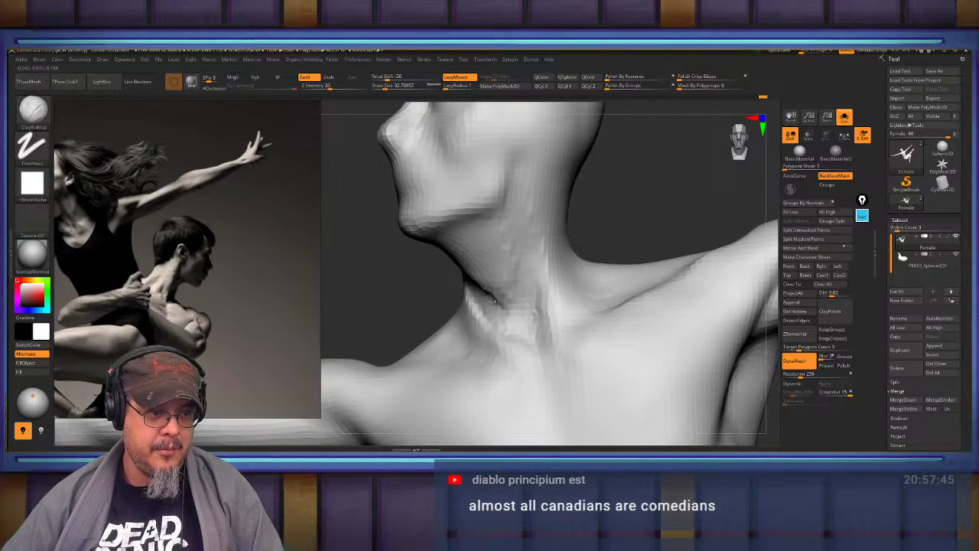
left_click_drag(516, 333, 480, 268, "shift")
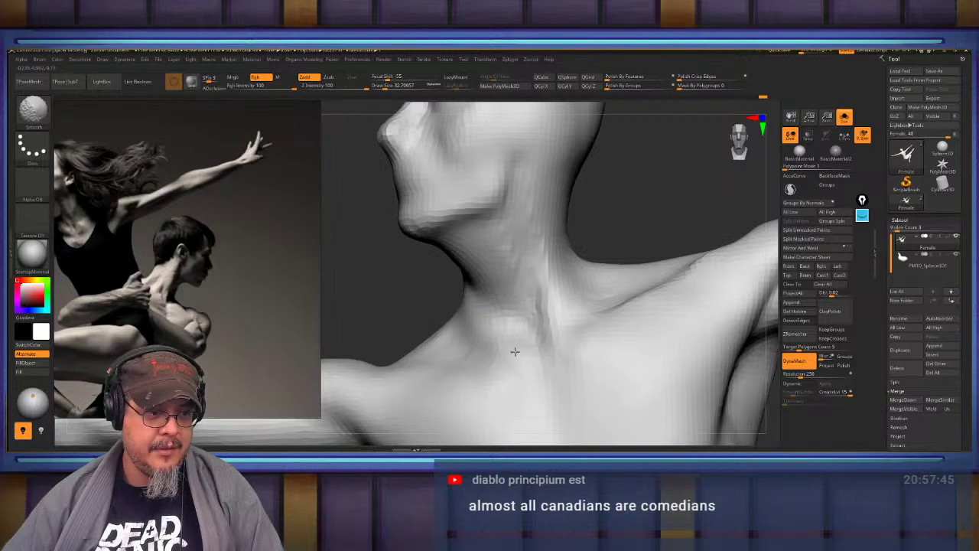
Fill out the chest below the collarbone on the raised arm's side with ClayBuildup at draw size about 71, smoothing the surface.
mouse_move(557, 204)
right_mouse_down("alt")
mouse_move(543, 245)
mouse_move(584, 227)
right_mouse_up("alt")
mouse_move(625, 236)
left_mouse_down("alt")
mouse_move(617, 203)
mouse_move(614, 255)
mouse_move(656, 324)
mouse_move(623, 279)
mouse_move(643, 329)
mouse_move(658, 321)
left_mouse_up("alt")
right_click_drag(553, 273, 580, 294, "alt")
key("s")
left_click_drag(540, 280, 549, 281)
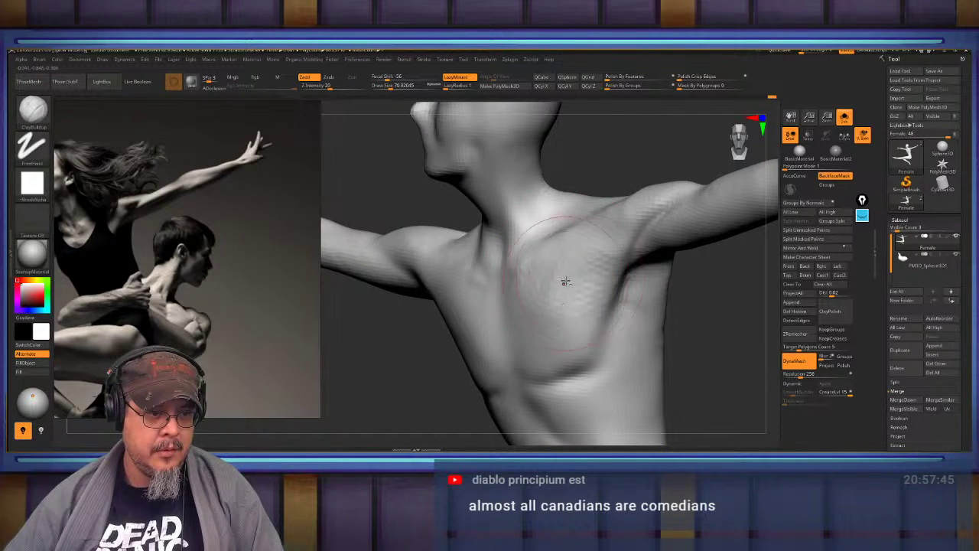
mouse_move(565, 281)
left_mouse_down("shift")
mouse_move(566, 293)
mouse_move(528, 318)
mouse_move(537, 346)
left_mouse_up("shift")
Build up the abdominal muscles from the ribcage to the pelvis with ClayBuildup and smooth the strokes.
left_click_drag(693, 339, 478, 291)
mouse_move(605, 307)
left_mouse_down()
mouse_move(678, 267)
mouse_move(640, 273)
mouse_move(638, 259)
mouse_move(614, 252)
mouse_move(671, 286)
mouse_move(550, 172)
left_mouse_up()
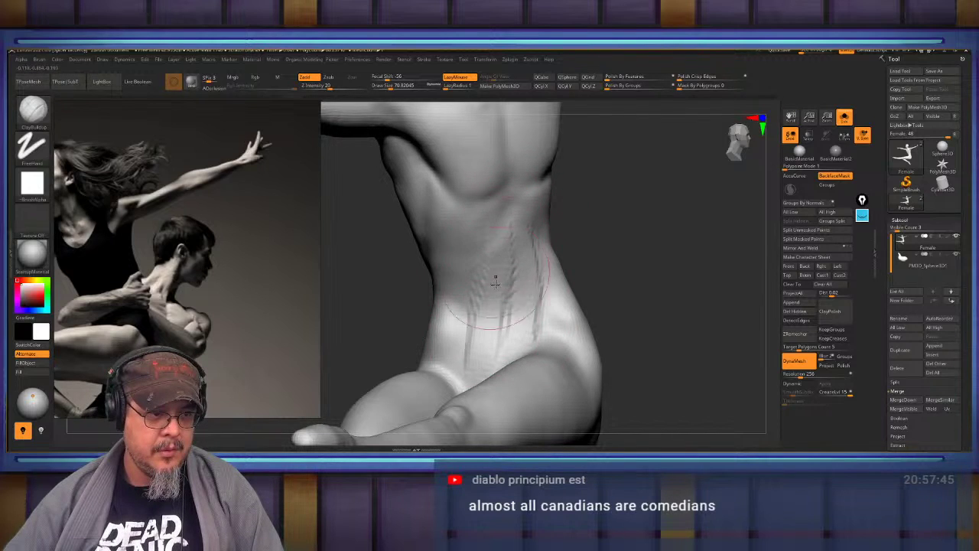
left_click_drag(483, 343, 584, 220)
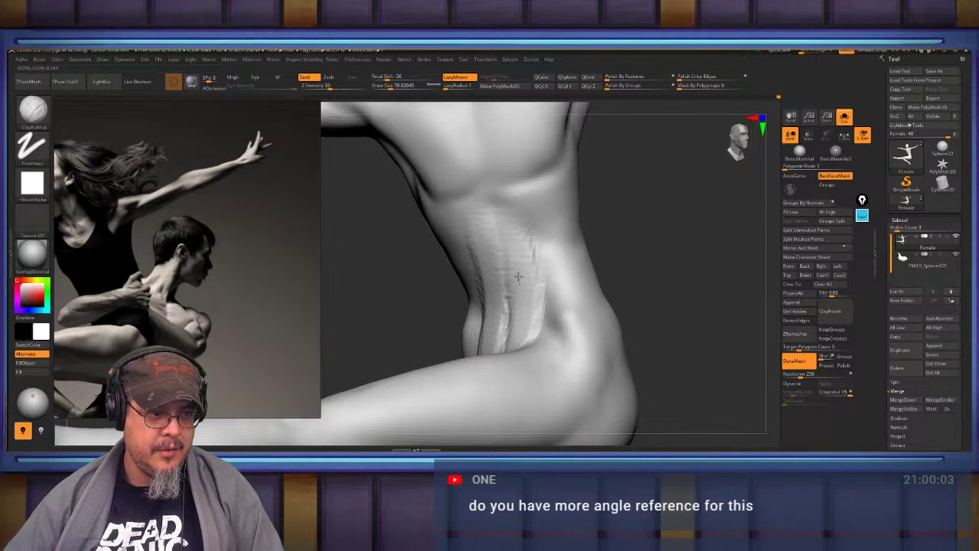
left_click_drag(610, 252, 677, 264)
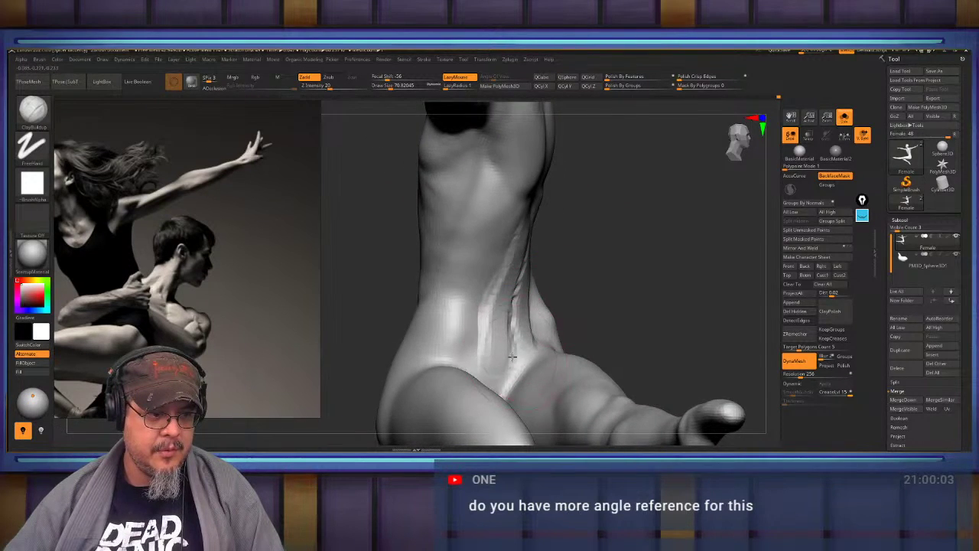
mouse_move(512, 356)
left_mouse_down()
mouse_move(595, 332)
mouse_move(681, 234)
mouse_move(535, 187)
left_mouse_up()
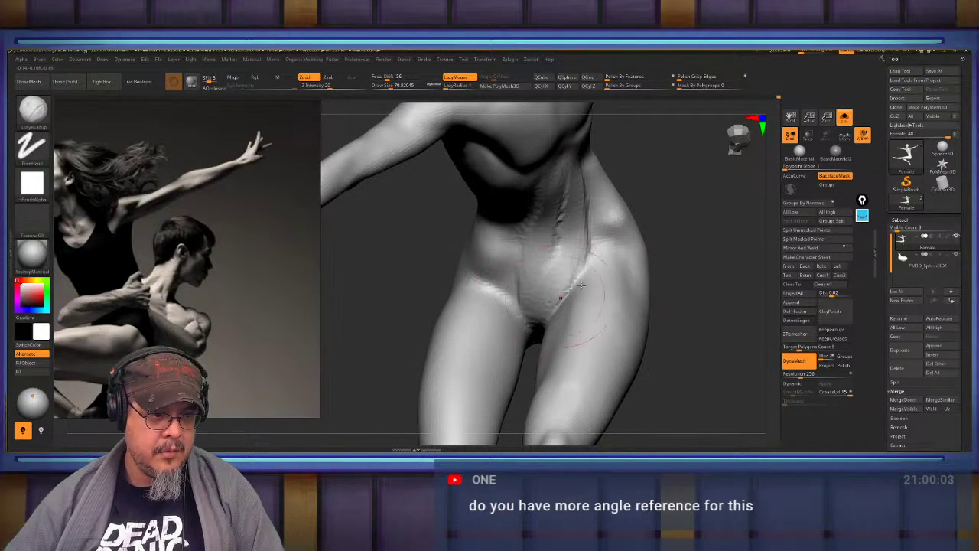
mouse_move(581, 286)
left_mouse_down()
mouse_move(678, 256)
mouse_move(537, 221)
left_mouse_up()
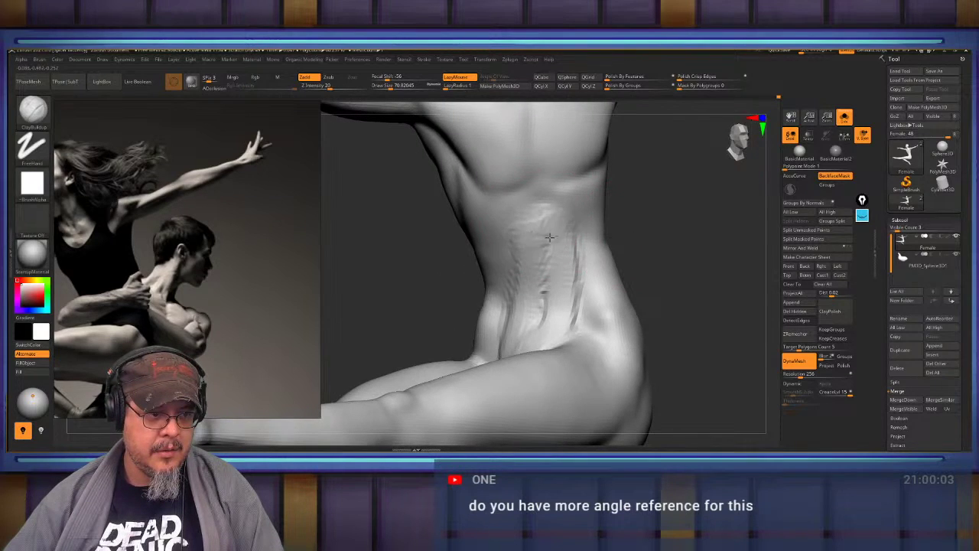
key("shift")
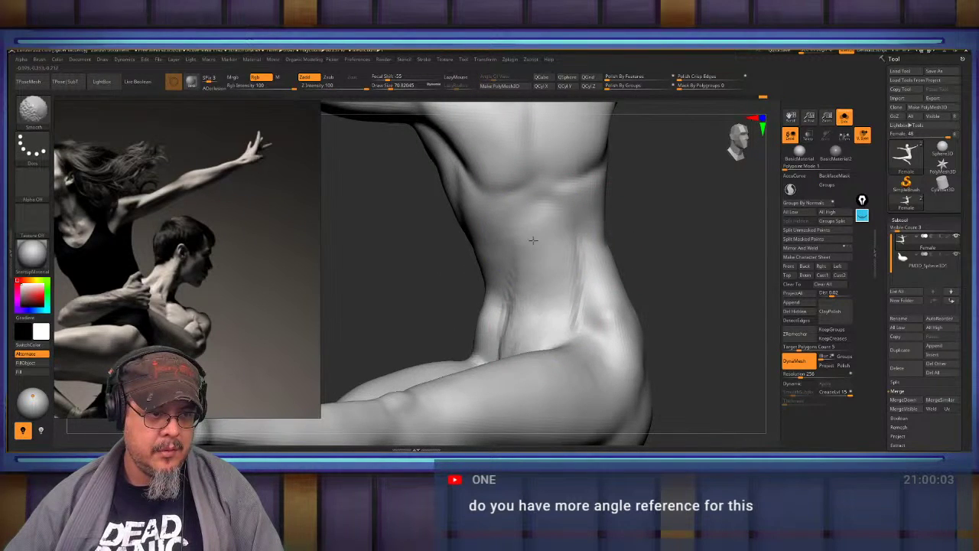
mouse_move(726, 244)
left_mouse_down()
mouse_move(652, 243)
mouse_move(623, 283)
mouse_move(637, 390)
mouse_move(558, 416)
mouse_move(638, 343)
mouse_move(616, 376)
left_mouse_up()
Carve grooves along the abdominal muscles below the ribcage with the DamStandard brush, softening them with smoothing, and frame the whole figure.
key("b")
key("d")
key("s")
mouse_move(645, 291)
left_mouse_down()
mouse_move(662, 313)
mouse_move(651, 345)
left_mouse_up()
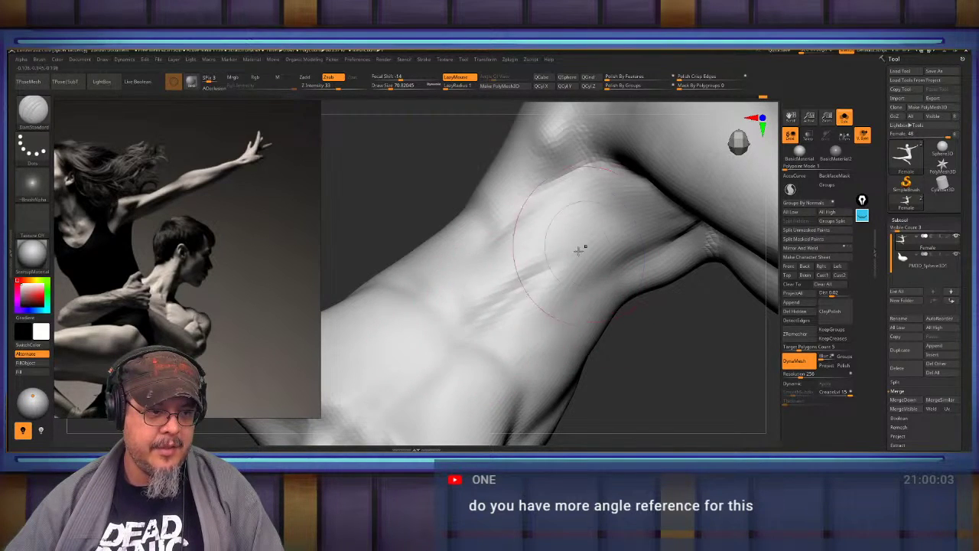
mouse_move(576, 254)
left_mouse_down("shift")
mouse_move(492, 310)
mouse_move(591, 251)
left_mouse_up("shift")
mouse_move(682, 393)
left_mouse_down()
mouse_move(677, 295)
mouse_move(678, 319)
mouse_move(605, 313)
mouse_move(592, 322)
mouse_move(602, 324)
mouse_move(507, 326)
left_mouse_up()
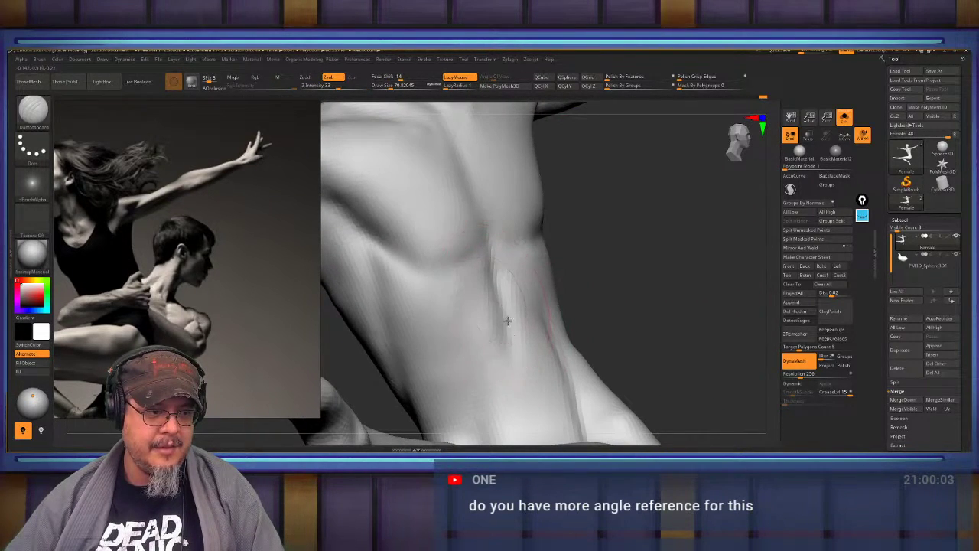
key("shift")
mouse_move(673, 340)
left_mouse_down()
mouse_move(630, 308)
mouse_move(627, 232)
left_mouse_up()
key("f")
left_click_drag(615, 280, 625, 283)
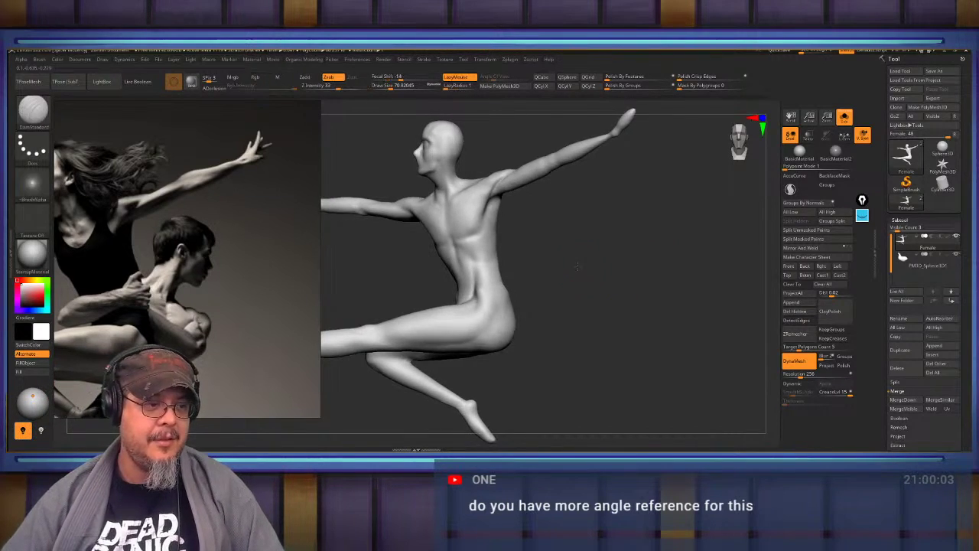
Build up the muscle beneath the raised arm's armpit with ClayBuildup at draw size about 51.
mouse_move(552, 232)
left_mouse_down("alt")
mouse_move(630, 293)
mouse_move(660, 288)
mouse_move(659, 299)
mouse_move(613, 289)
mouse_move(671, 342)
mouse_move(714, 316)
mouse_move(652, 262)
mouse_move(684, 284)
mouse_move(682, 326)
mouse_move(649, 317)
left_mouse_up("alt")
key("b")
key("c")
key("b")
key("s")
left_click_drag(576, 297, 565, 298)
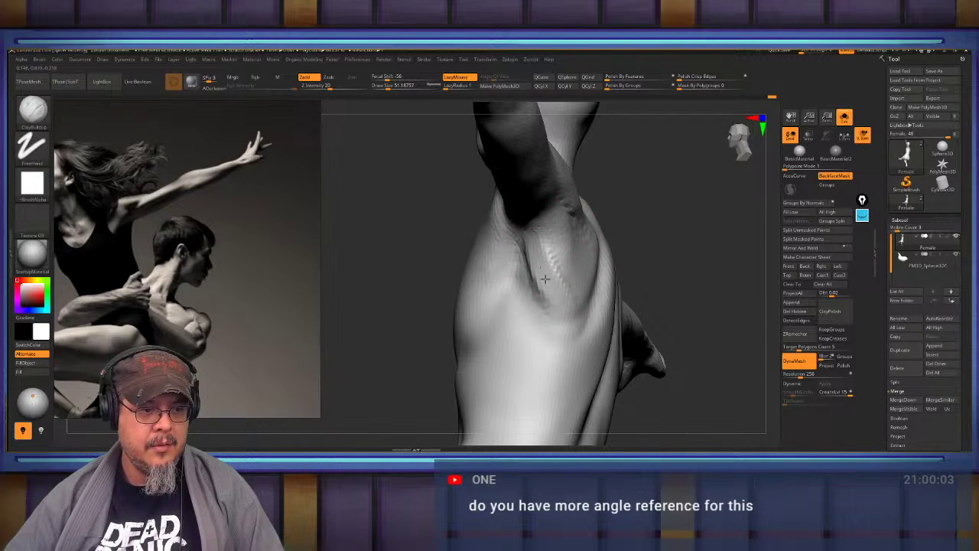
left_click_drag(544, 279, 544, 253)
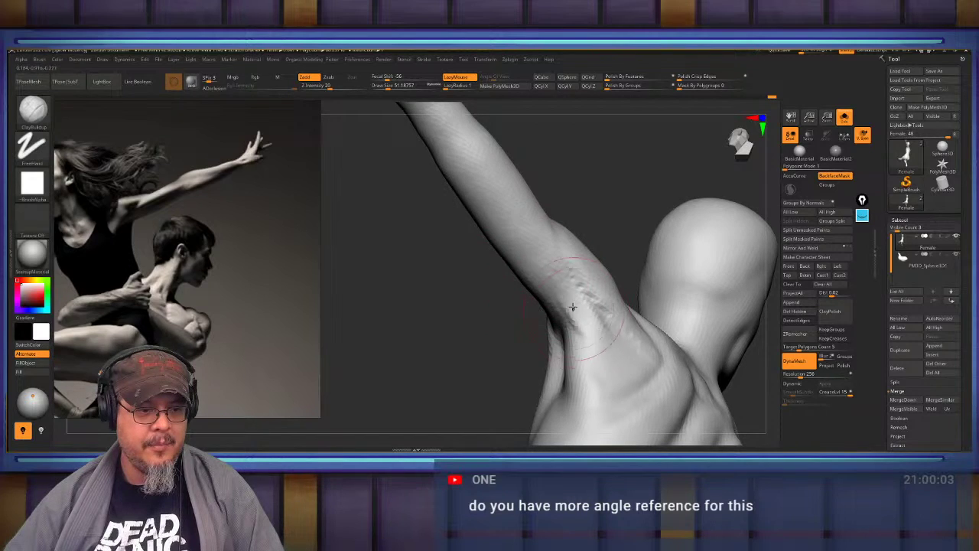
Define where the rear deltoid meets the back of the raised upper arm with ClayBuildup strokes and smoothing.
left_click_drag(484, 342, 434, 316)
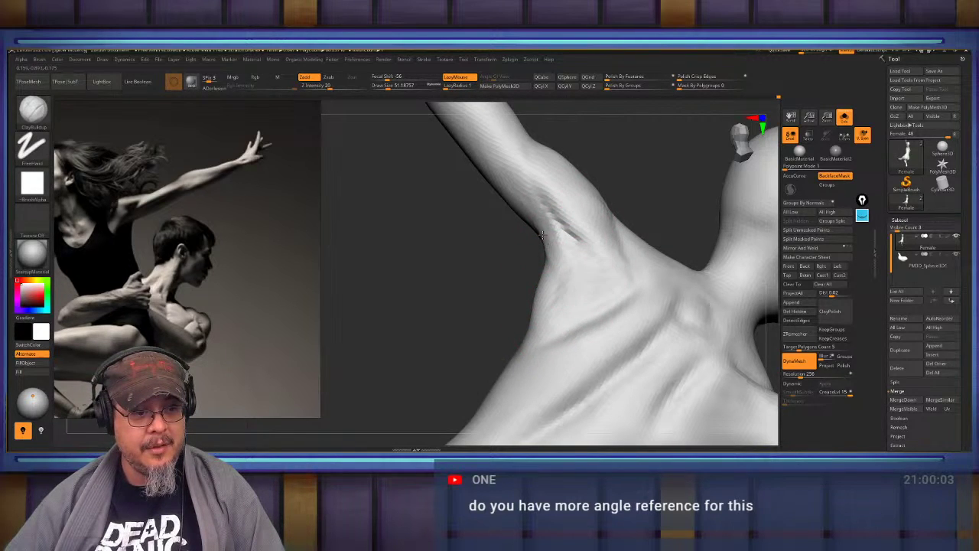
left_click_drag(542, 236, 548, 281)
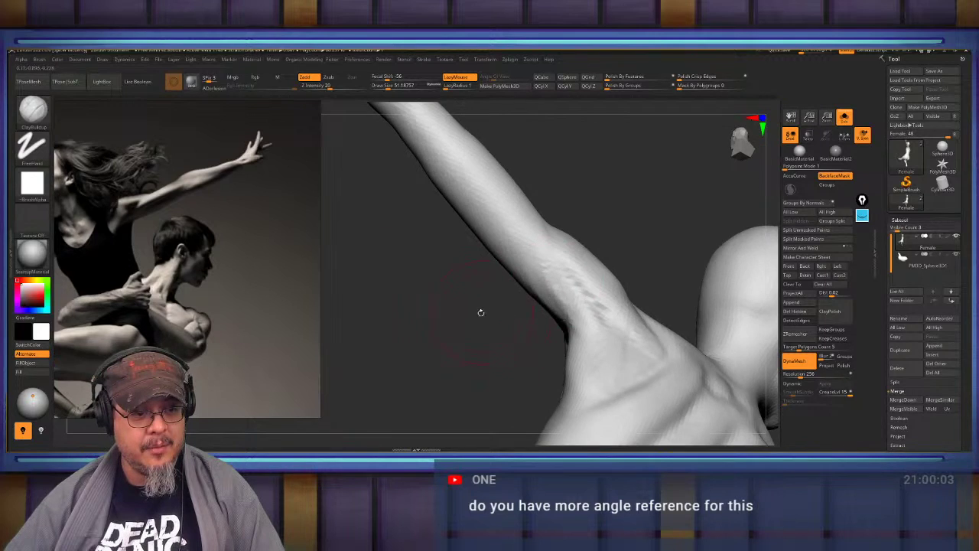
left_click_drag(480, 312, 549, 321)
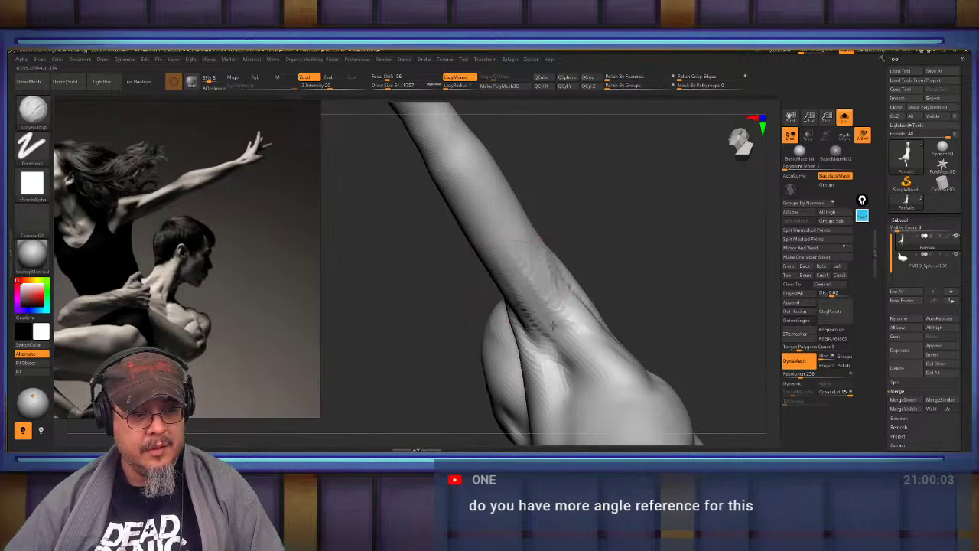
left_click_drag(577, 315, 547, 280, "shift")
left_click_drag(459, 298, 505, 292)
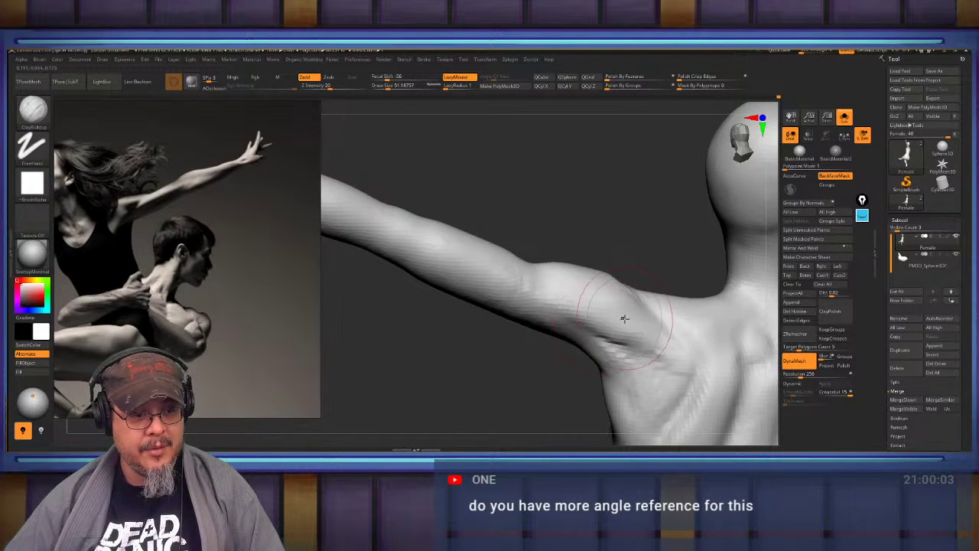
mouse_move(624, 318)
left_mouse_down()
mouse_move(466, 354)
mouse_move(505, 365)
mouse_move(563, 406)
mouse_move(536, 394)
mouse_move(524, 407)
mouse_move(544, 304)
left_mouse_up()
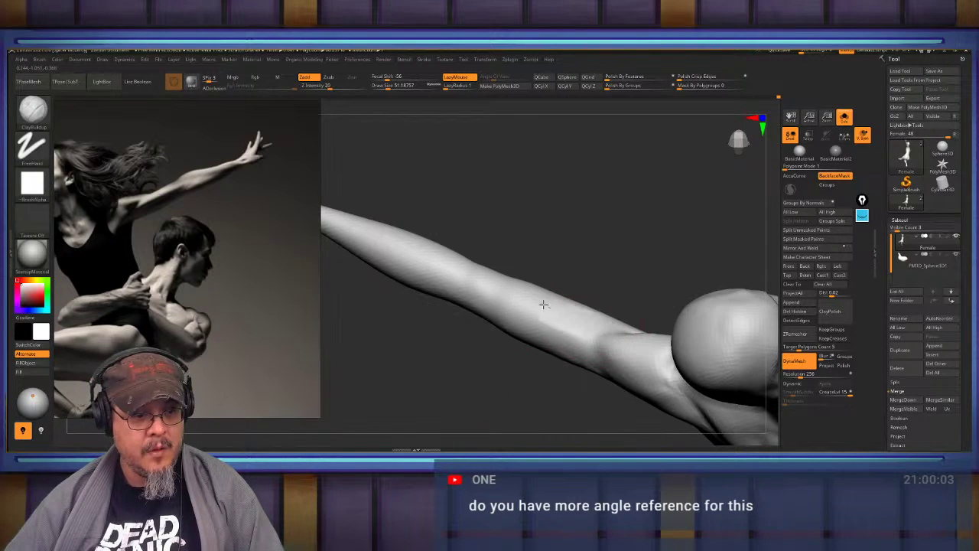
Build up the upper arm muscles of the raised arm between shoulder and elbow with ClayBuildup and smooth them.
mouse_move(570, 239)
left_mouse_down()
mouse_move(584, 248)
mouse_move(581, 218)
left_mouse_up()
left_click_drag(583, 296, 544, 296)
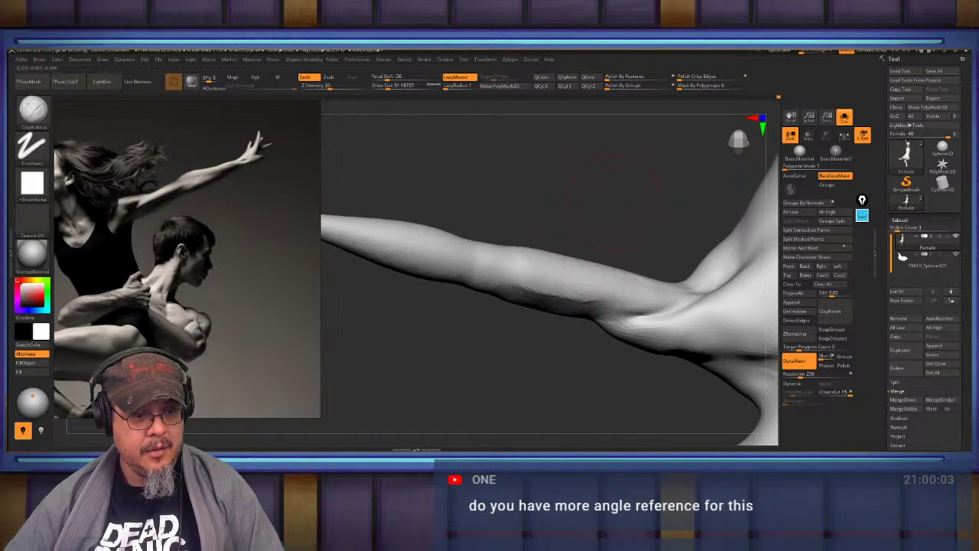
left_click_drag(613, 203, 680, 216)
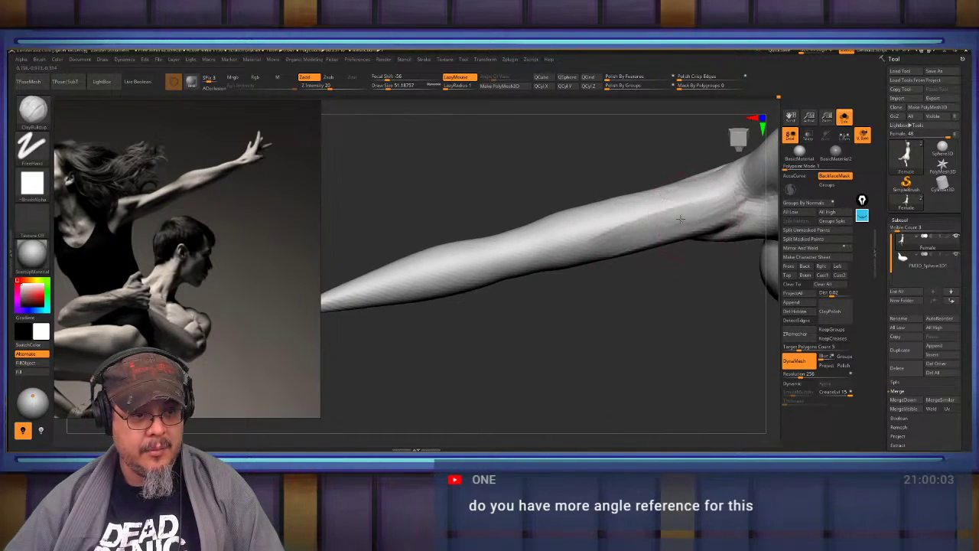
left_click_drag(614, 284, 610, 240)
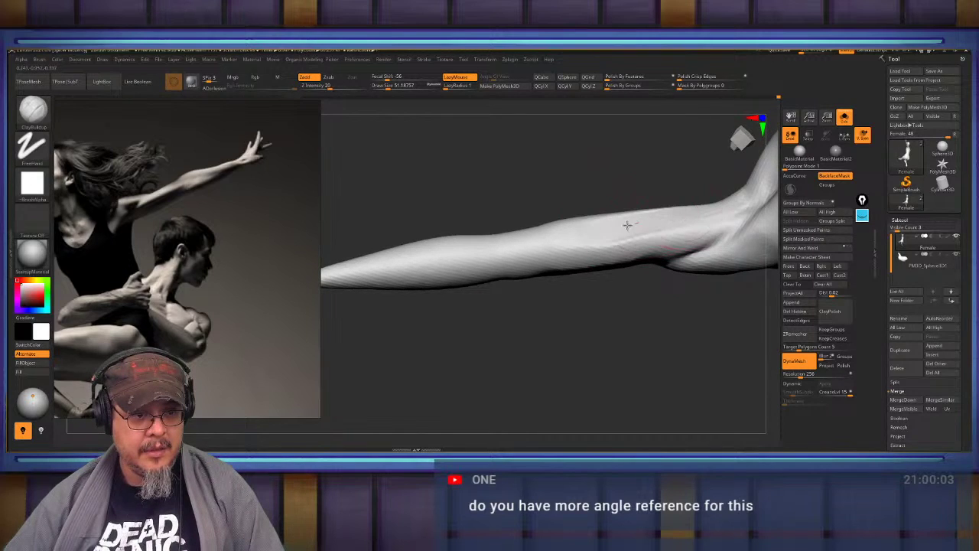
right_click_drag(541, 242, 539, 245)
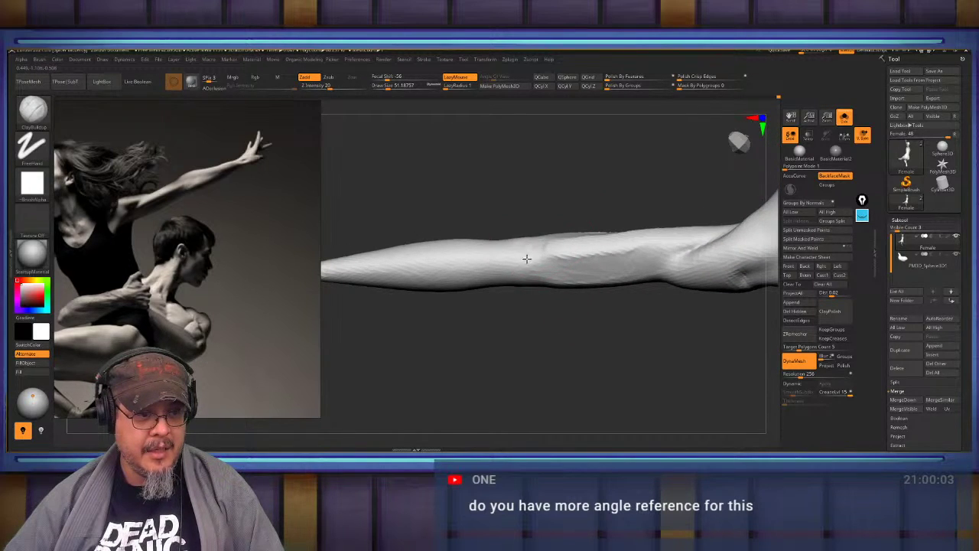
left_click_drag(537, 267, 532, 273)
mouse_move(607, 256)
left_mouse_down("shift")
mouse_move(656, 240)
mouse_move(529, 268)
mouse_move(587, 235)
left_mouse_up("shift")
Refine the front and underside of the raised upper arm near the armpit, smoothing the transition into the shoulder.
mouse_move(548, 317)
right_mouse_down()
mouse_move(671, 322)
mouse_move(616, 366)
mouse_move(518, 339)
mouse_move(551, 314)
mouse_move(561, 253)
right_mouse_up()
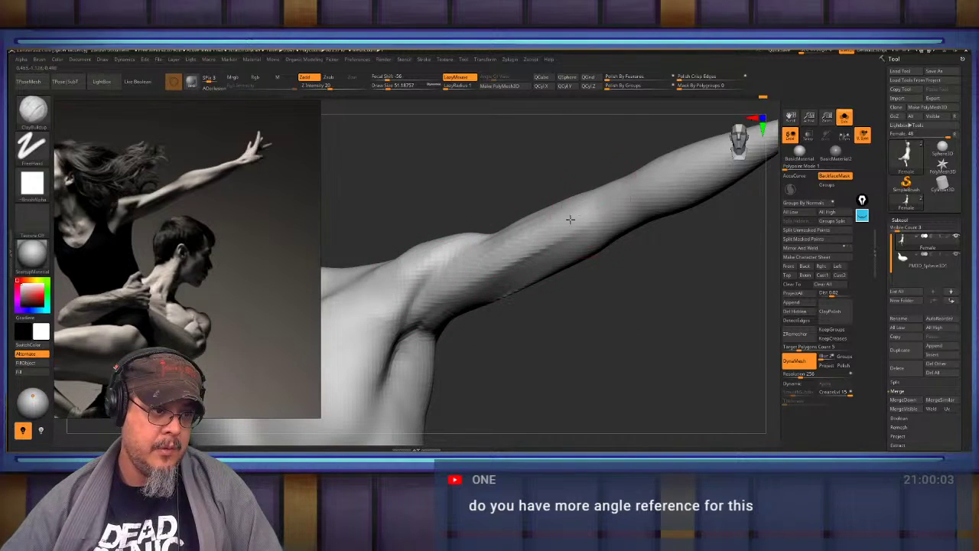
right_click_drag(566, 327, 483, 265)
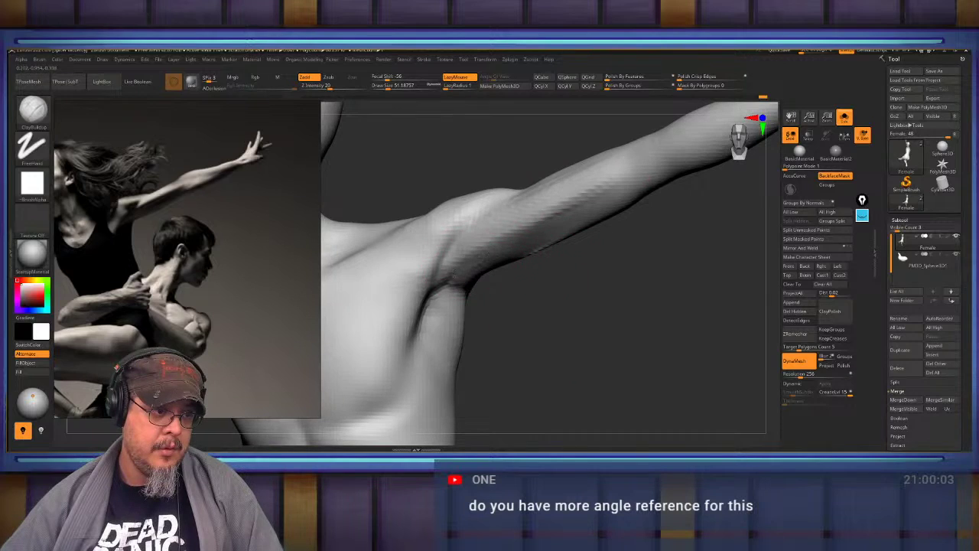
left_click_drag(469, 265, 552, 211, "shift")
mouse_move(551, 225)
right_mouse_down()
mouse_move(586, 280)
mouse_move(571, 324)
mouse_move(585, 269)
mouse_move(577, 310)
mouse_move(551, 264)
right_mouse_up()
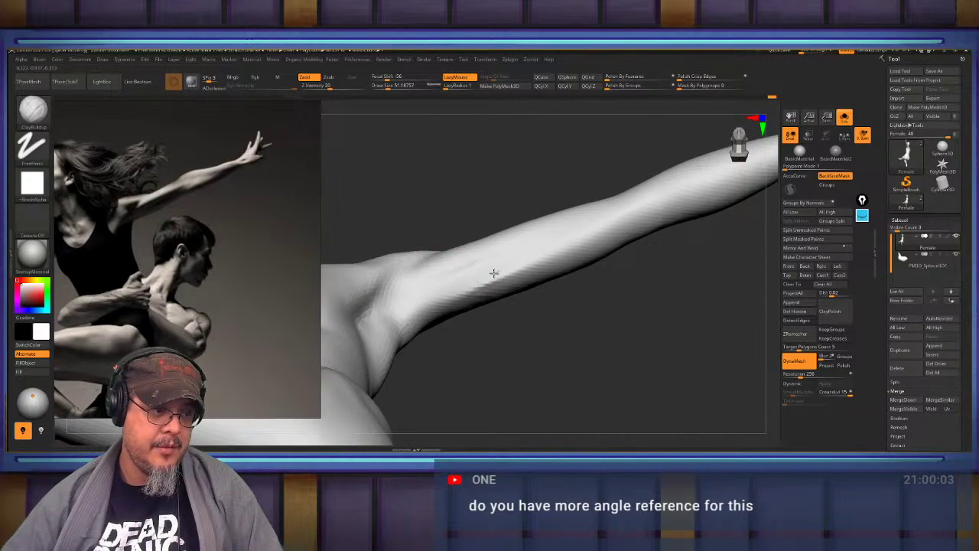
Build up the raised arm around the elbow with ClayBuildup at draw size about 51 and smooth the surface.
mouse_move(494, 273)
left_mouse_down()
mouse_move(476, 283)
mouse_move(608, 228)
left_mouse_up()
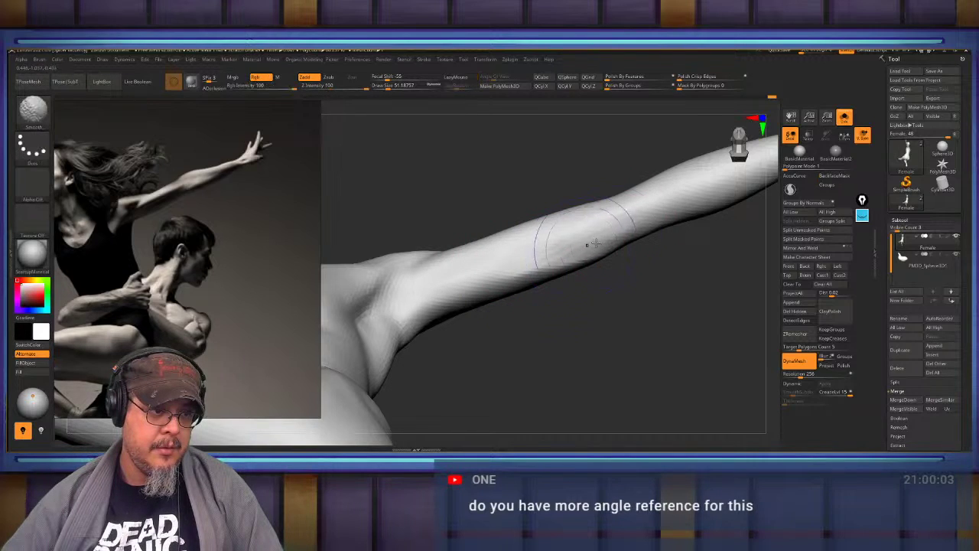
right_click_drag(538, 267, 433, 319)
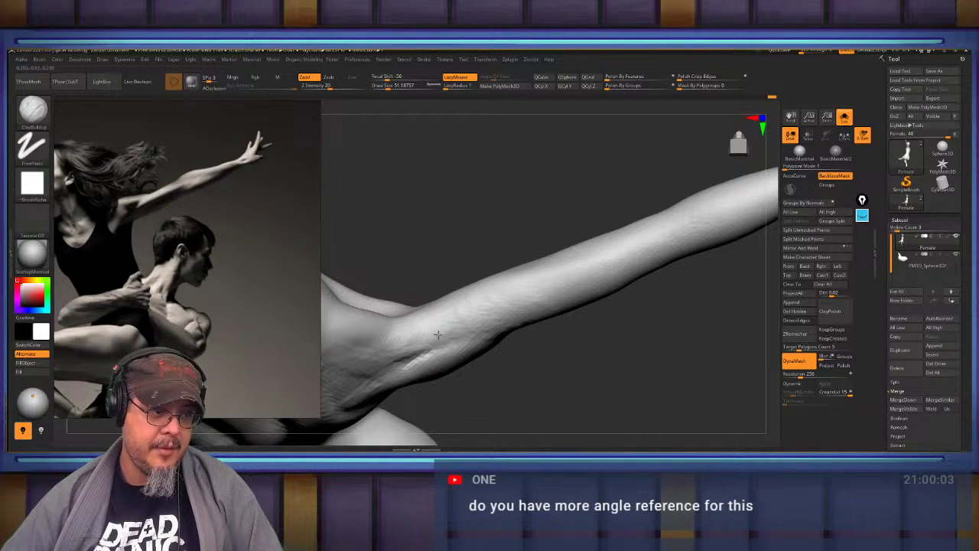
right_click_drag(438, 334, 523, 266)
right_click_drag(530, 333, 521, 338)
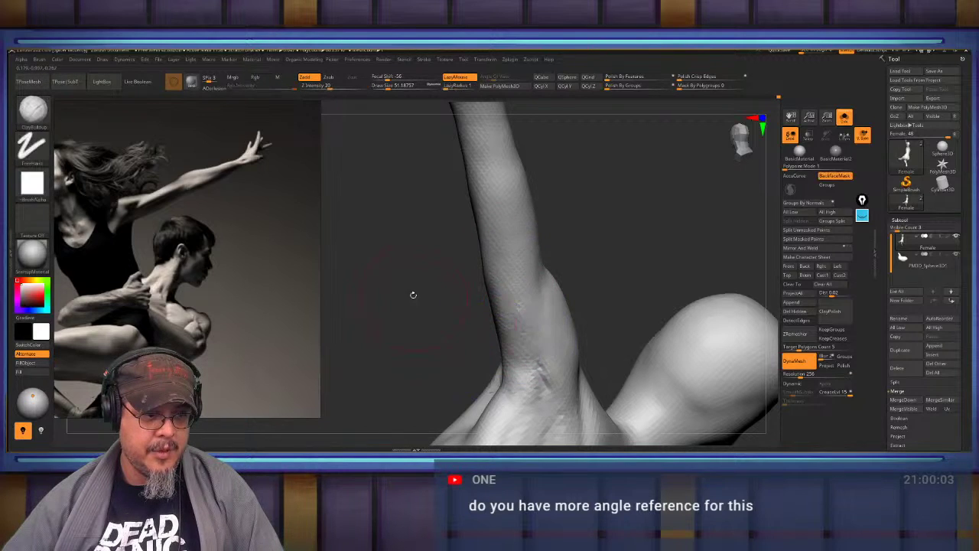
Add finer ClayBuildup strokes around the raised arm's elbow at draw size about 37.
mouse_move(413, 293)
right_mouse_down()
mouse_move(510, 302)
mouse_move(562, 326)
mouse_move(582, 319)
mouse_move(534, 311)
mouse_move(551, 359)
mouse_move(594, 319)
mouse_move(597, 306)
mouse_move(577, 339)
mouse_move(474, 281)
right_mouse_up()
key("s")
left_click_drag(474, 281, 464, 281)
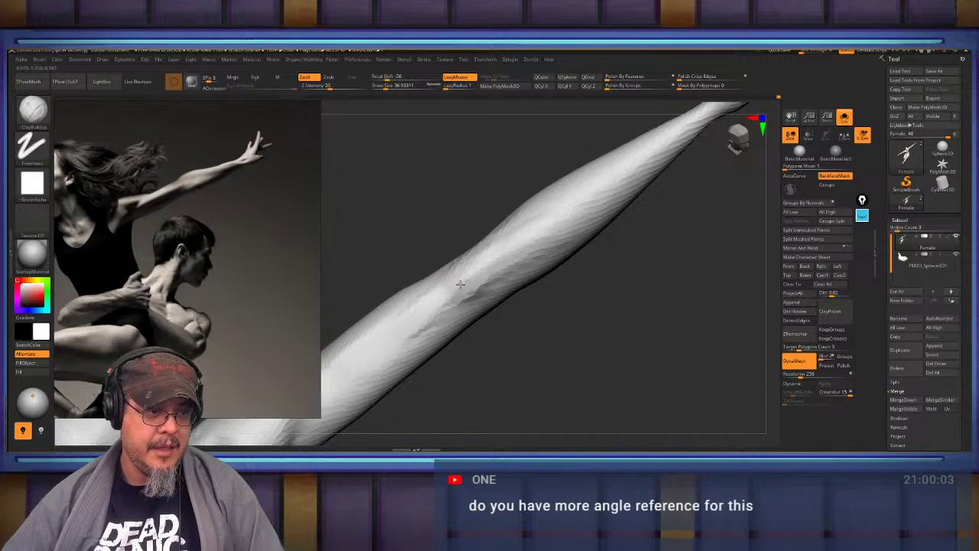
right_click_drag(443, 296, 364, 209)
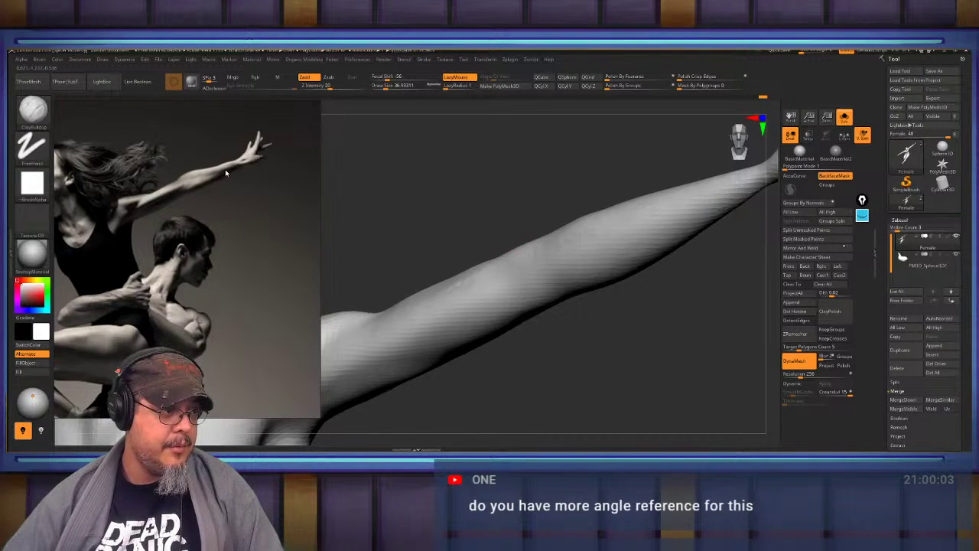
Build up the forearm muscles between wrist and elbow with ClayBuildup and smooth them into the elbow.
right_click_drag(680, 329, 634, 246)
left_click_drag(629, 241, 406, 295)
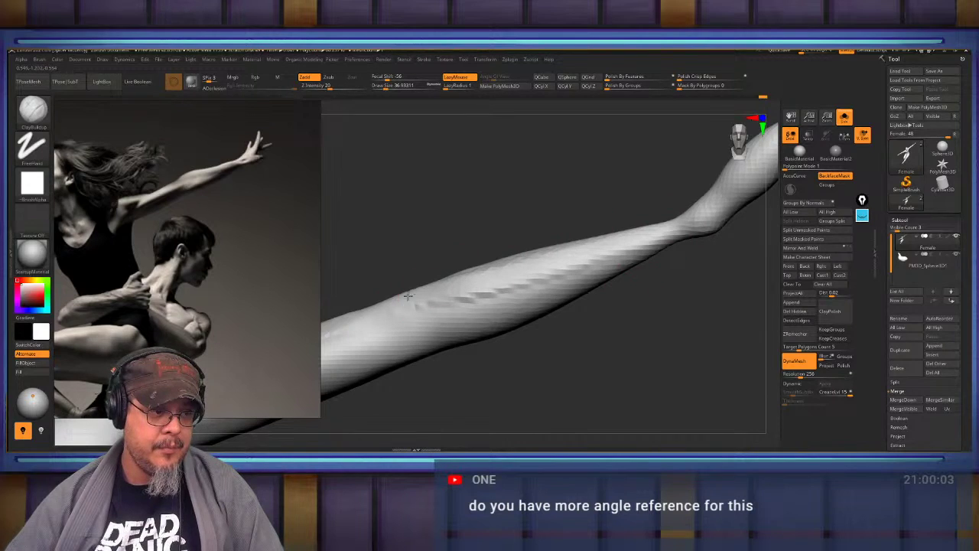
right_click_drag(591, 285, 620, 330)
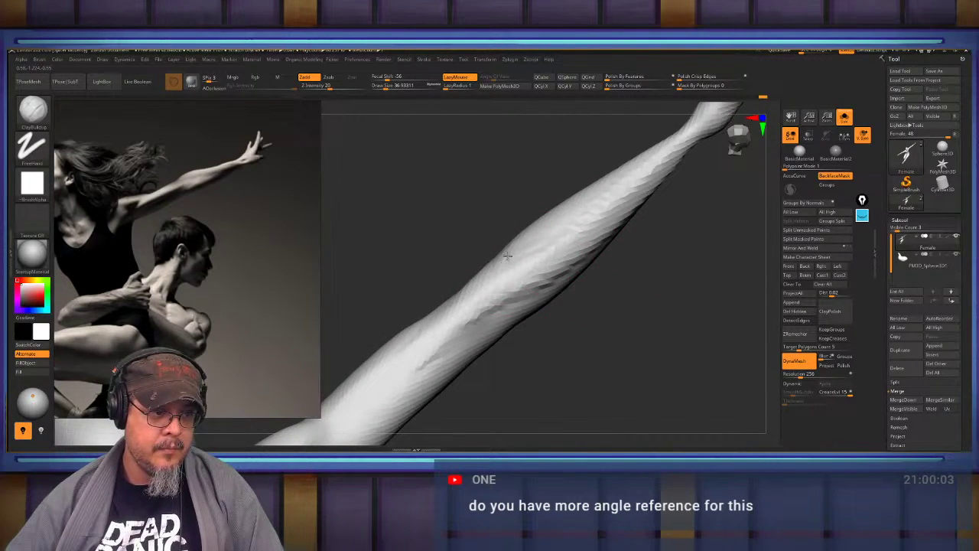
mouse_move(541, 251)
left_mouse_down()
mouse_move(582, 218)
mouse_move(520, 245)
mouse_move(451, 303)
mouse_move(442, 326)
left_mouse_up()
key("shift")
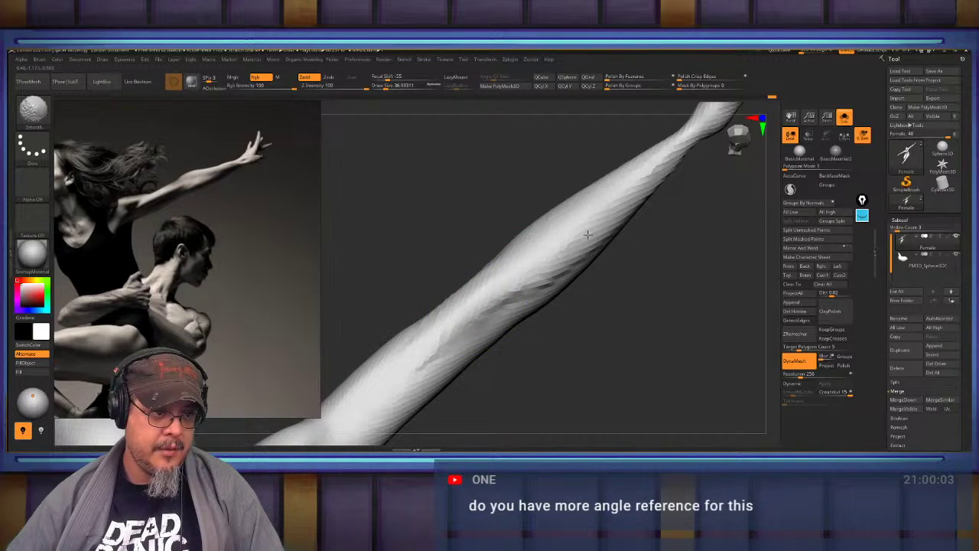
left_click_drag(588, 235, 551, 266, "shift")
right_click_drag(612, 234, 595, 271)
mouse_move(634, 234)
left_mouse_down()
mouse_move(551, 297)
mouse_move(679, 202)
left_mouse_up()
right_click_drag(693, 235, 701, 176)
Reshape the wrist and the base of the hand with the Move brush at draw size about 90, with BackfaceMask enabled.
mouse_move(717, 283)
right_mouse_down()
mouse_move(623, 318)
mouse_move(601, 264)
right_mouse_up()
key("b")
key("m")
key("v")
left_click(834, 175)
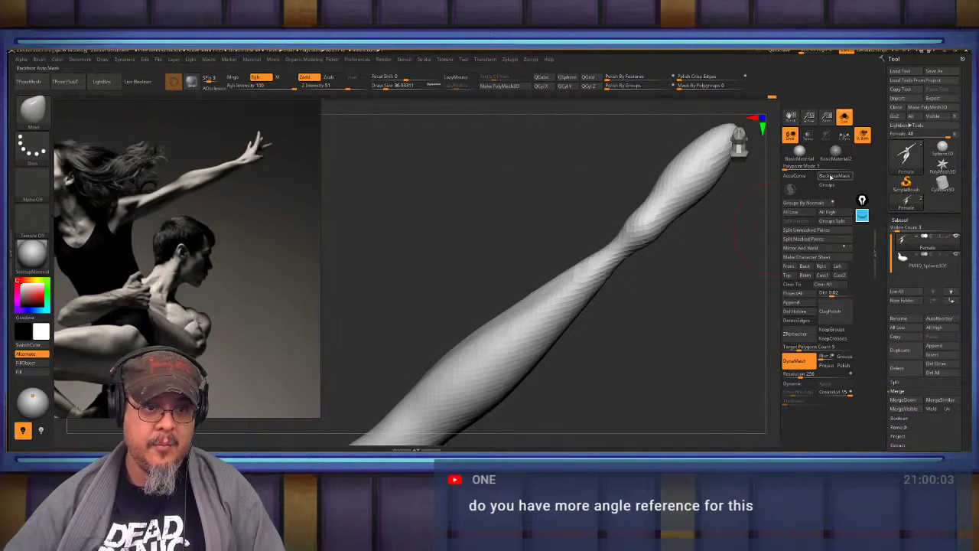
key("s")
mouse_move(649, 284)
left_mouse_down()
mouse_move(658, 285)
mouse_move(596, 228)
mouse_move(595, 265)
left_mouse_up()
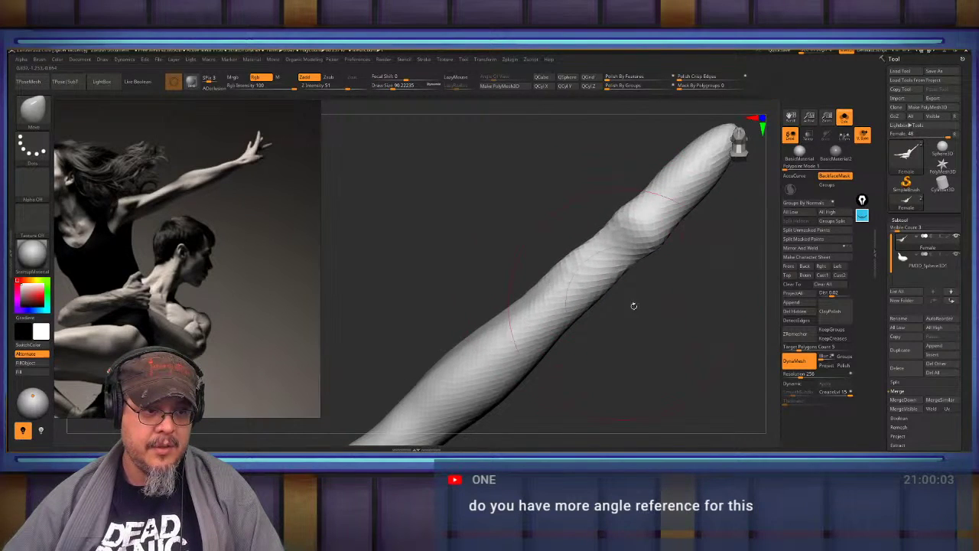
left_click_drag(633, 306, 684, 366)
left_click_drag(607, 235, 622, 229)
left_click_drag(630, 265, 647, 272)
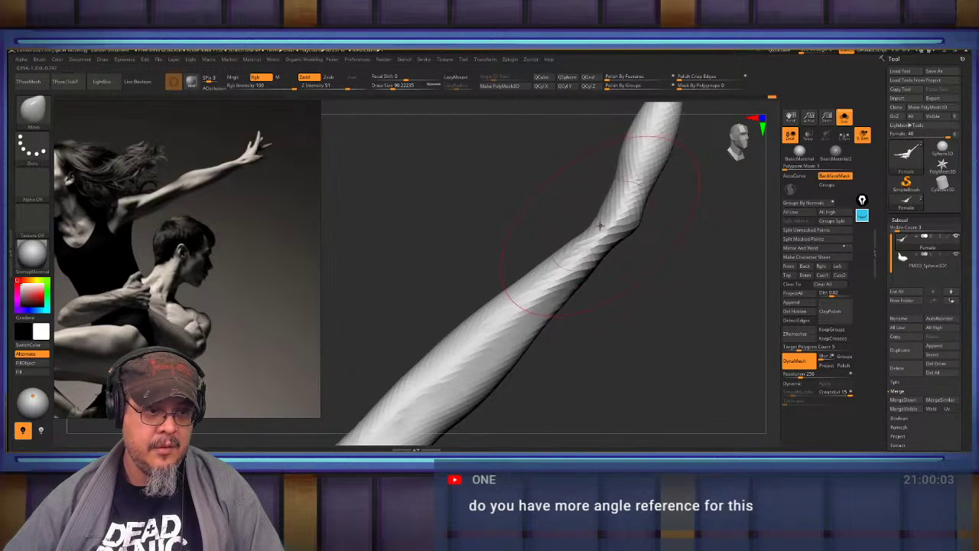
Smooth the reshaped wrist and its transition into the forearm.
left_click_drag(612, 208, 587, 248, "shift")
mouse_move(670, 294)
left_mouse_down()
mouse_move(660, 306)
mouse_move(668, 321)
left_mouse_up()
mouse_move(667, 322)
left_mouse_down()
mouse_move(650, 306)
mouse_move(691, 280)
mouse_move(616, 315)
mouse_move(624, 292)
mouse_move(639, 292)
left_mouse_up()
left_click_drag(638, 292, 680, 204, "alt")
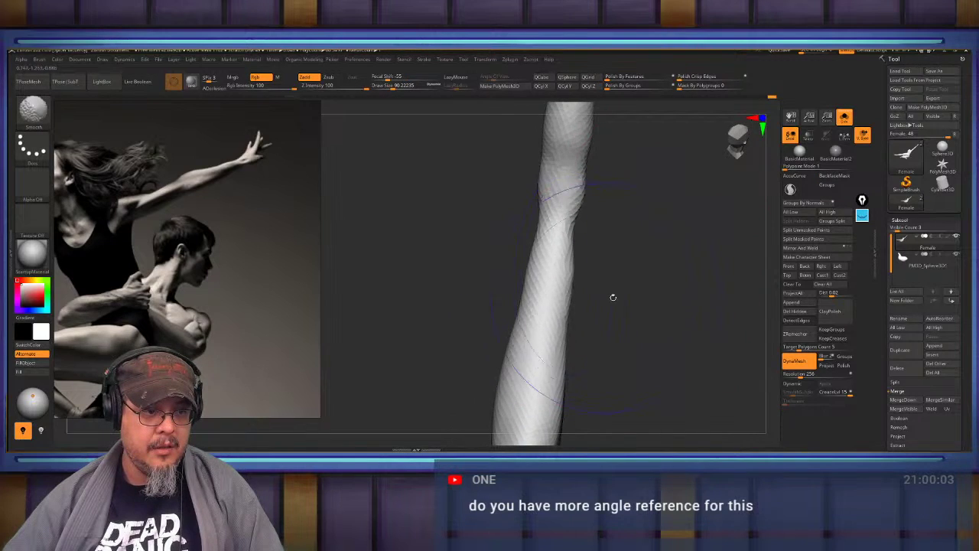
mouse_move(613, 297)
left_mouse_down("alt")
mouse_move(639, 299)
mouse_move(663, 260)
mouse_move(613, 236)
mouse_move(542, 245)
mouse_move(569, 231)
left_mouse_up("alt")
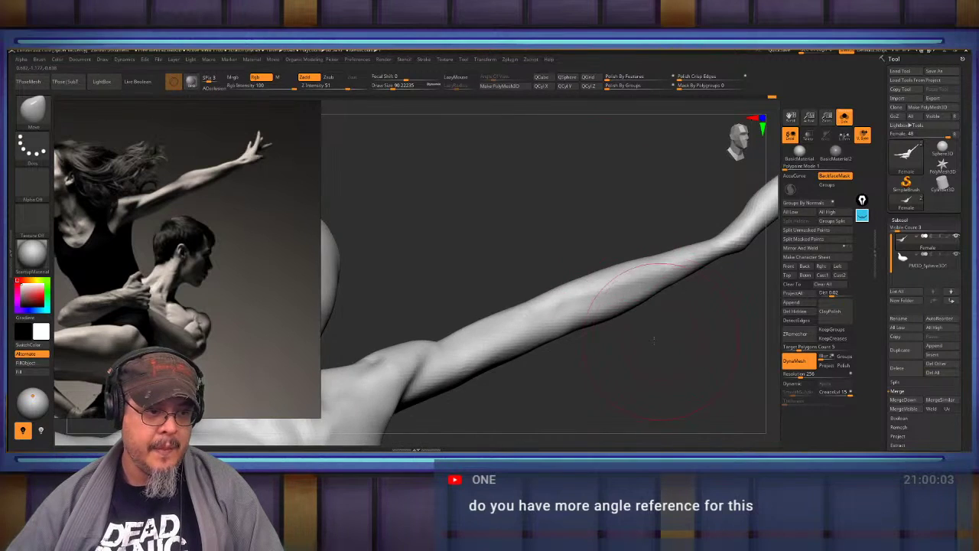
Carve the muscle separation along the forearm with DamStandard at draw size about 56 and soften it near the elbow.
left_click_drag(654, 340, 656, 350)
key("b")
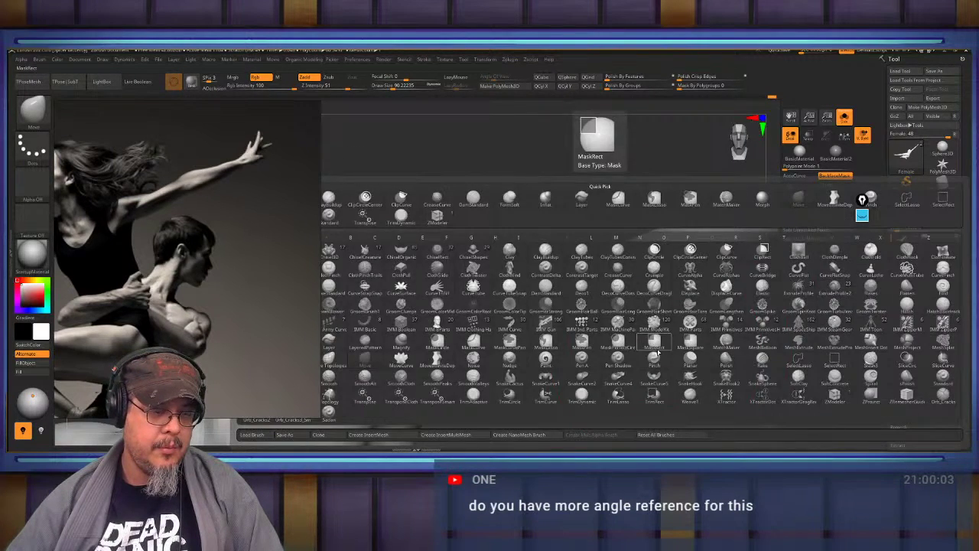
key("d")
key("s")
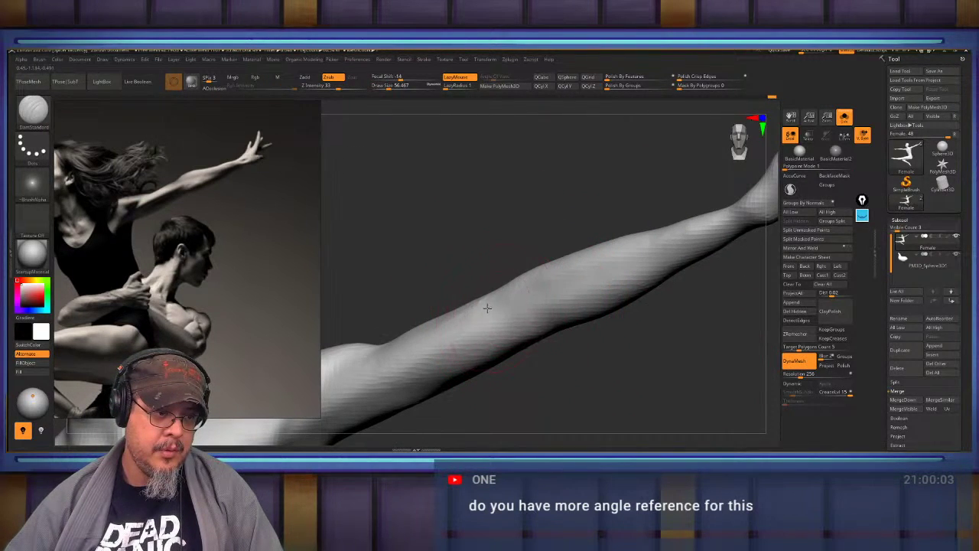
left_click_drag(570, 291, 711, 245)
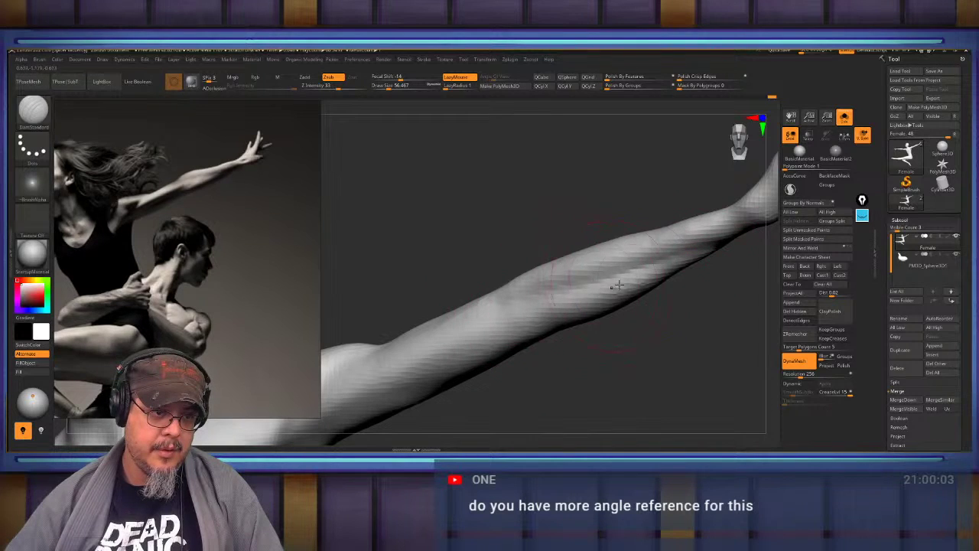
left_click_drag(574, 297, 512, 303, "shift")
mouse_move(612, 349)
left_mouse_down()
mouse_move(620, 372)
mouse_move(634, 357)
mouse_move(578, 326)
left_mouse_up()
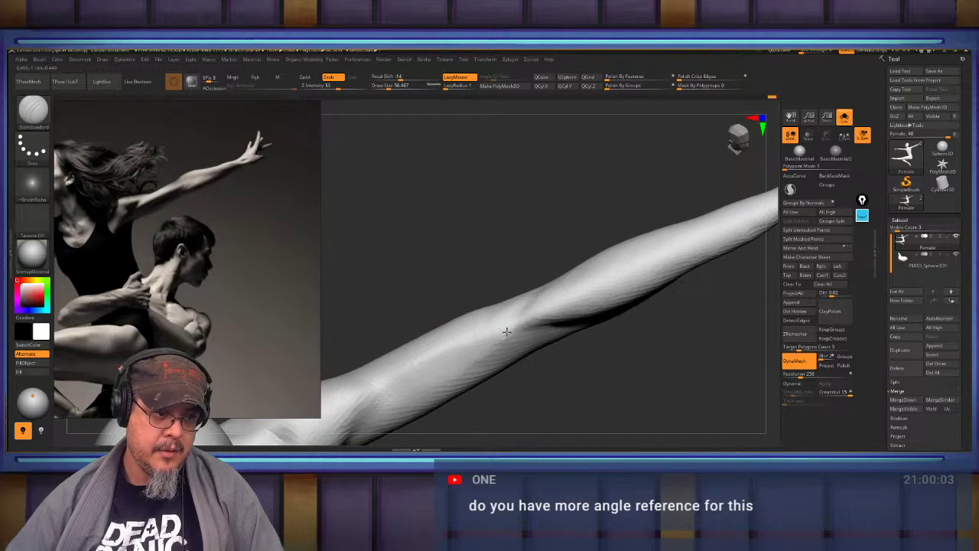
left_click_drag(507, 331, 492, 352, "shift")
Build up the elbow with ClayBuildup at draw size about 33 and smooth it into the surrounding arm.
mouse_move(511, 384)
left_mouse_down("alt")
mouse_move(628, 295)
mouse_move(602, 354)
mouse_move(493, 323)
left_mouse_up("alt")
key("b")
key("c")
key("b")
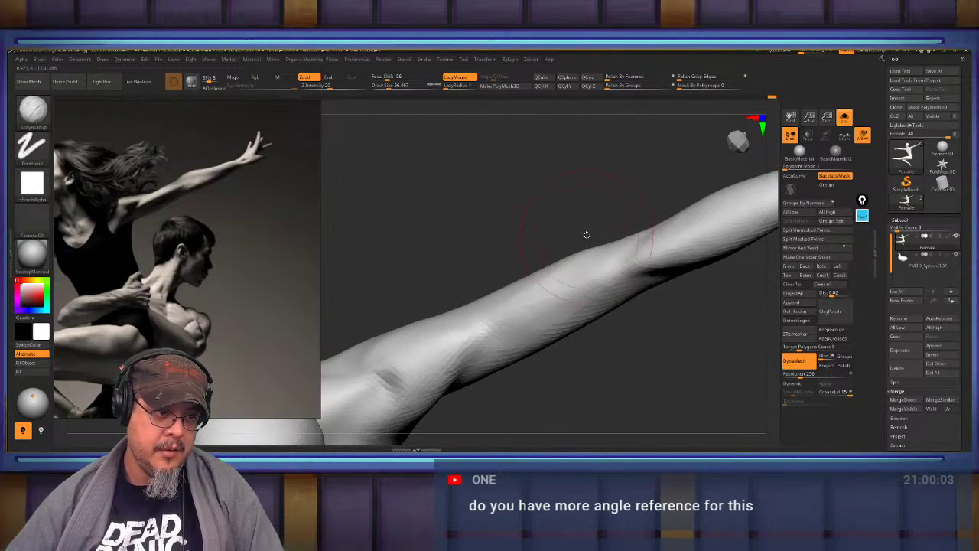
left_click_drag(587, 234, 553, 260)
mouse_move(572, 219)
left_mouse_down()
mouse_move(669, 290)
mouse_move(581, 270)
left_mouse_up()
key("s")
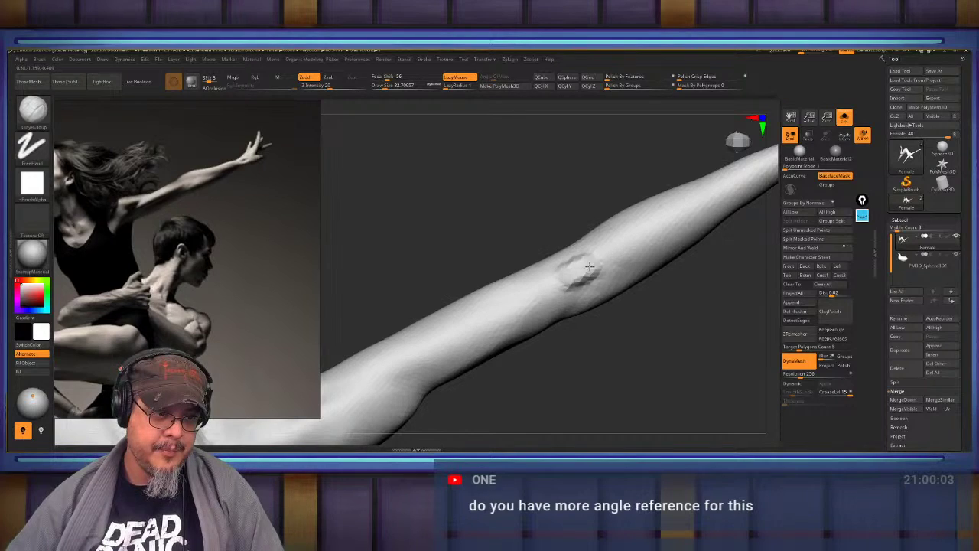
left_click_drag(589, 266, 587, 266, "shift")
mouse_move(596, 201)
left_mouse_down()
mouse_move(603, 242)
mouse_move(522, 306)
left_mouse_up()
key("shift")
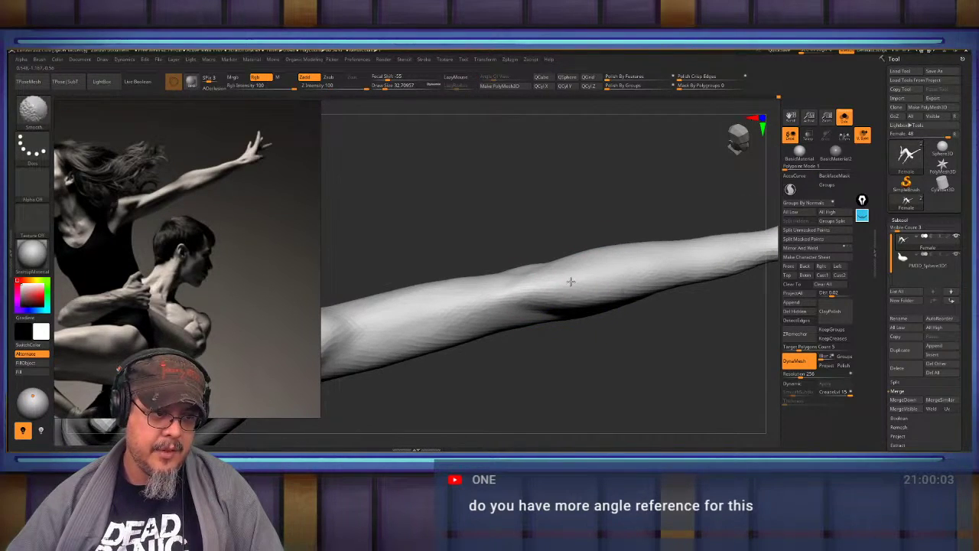
Pull a thumb out of the hand with the Move brush at draw size about 31 and remesh the figure with DynaMesh.
left_click_drag(703, 302, 655, 273)
left_click_drag(716, 350, 583, 389)
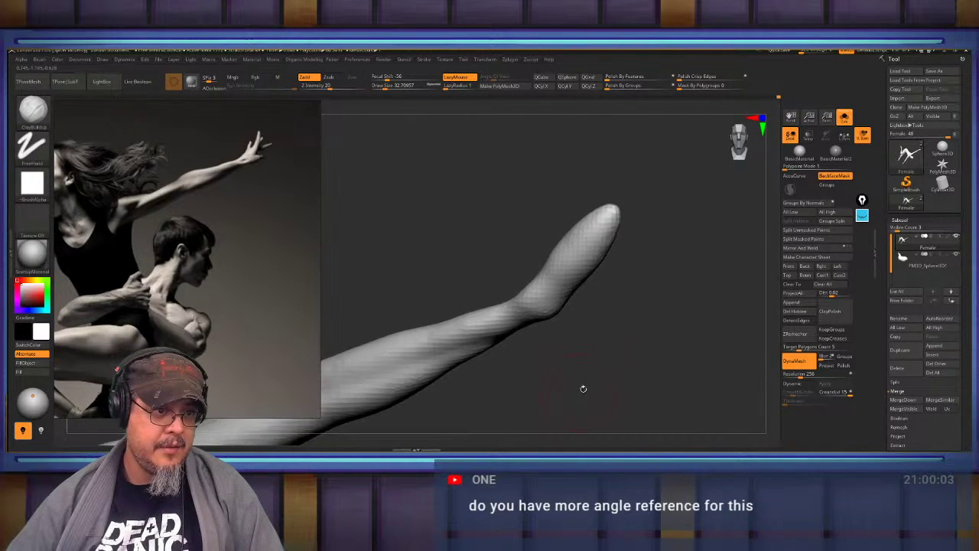
key("b")
key("m")
key("v")
mouse_move(620, 348)
left_mouse_down()
mouse_move(647, 348)
mouse_move(623, 360)
mouse_move(582, 339)
left_mouse_up()
key("s")
left_click_drag(522, 329, 519, 329)
left_click_drag(516, 332, 543, 326)
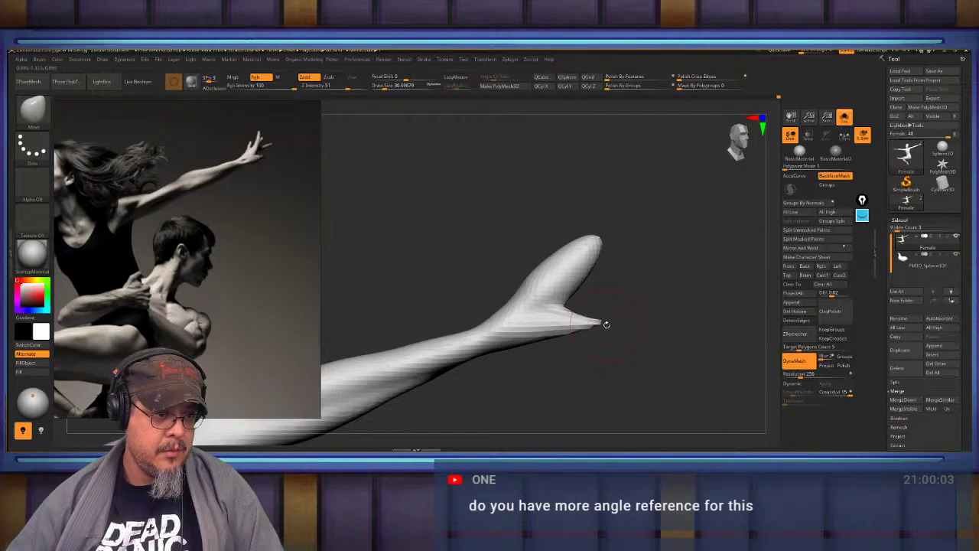
left_click_drag(636, 323, 647, 327, "ctrl")
mouse_move(577, 310)
left_mouse_down()
mouse_move(564, 311)
mouse_move(575, 315)
left_mouse_up()
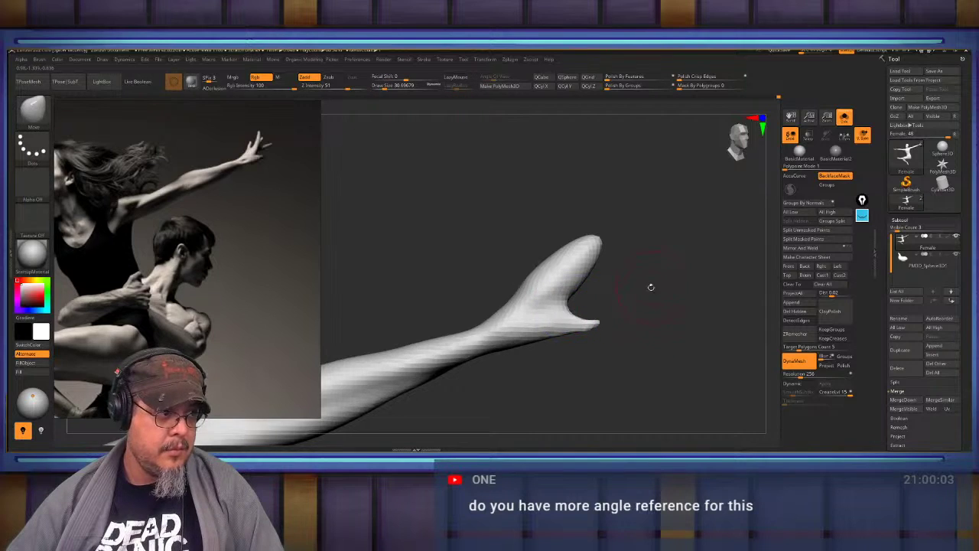
Disable BackfaceMask, then reshape the hand with the Move brush at draw size about 62 and smooth it.
left_click_drag(650, 287, 657, 314)
key("s")
left_click_drag(572, 308, 583, 319)
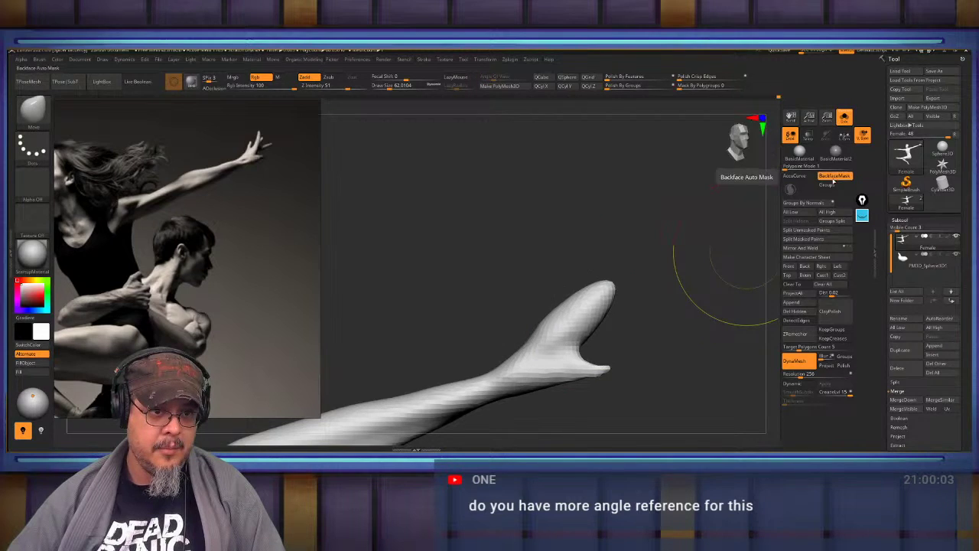
left_click(834, 175)
left_click_drag(551, 310, 560, 314)
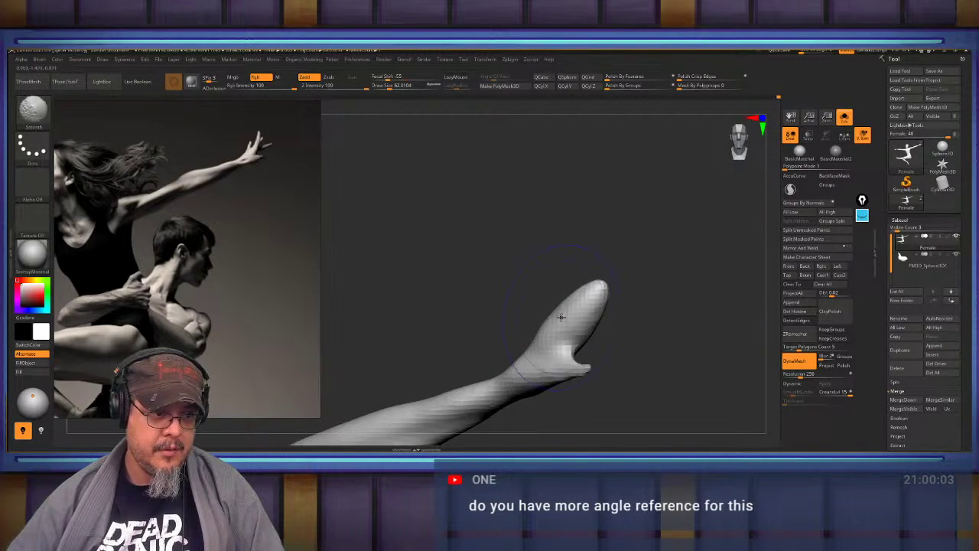
left_click_drag(673, 325, 637, 323)
Refine the palm and finger mass from several angles with the Move brush at draw size about 41.
right_click_drag(638, 323, 646, 271)
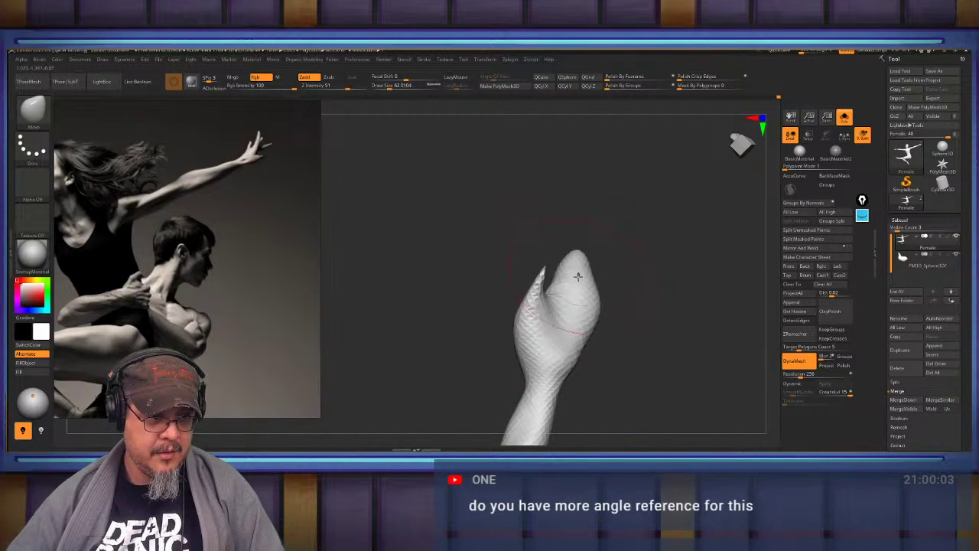
right_click_drag(641, 271, 632, 295)
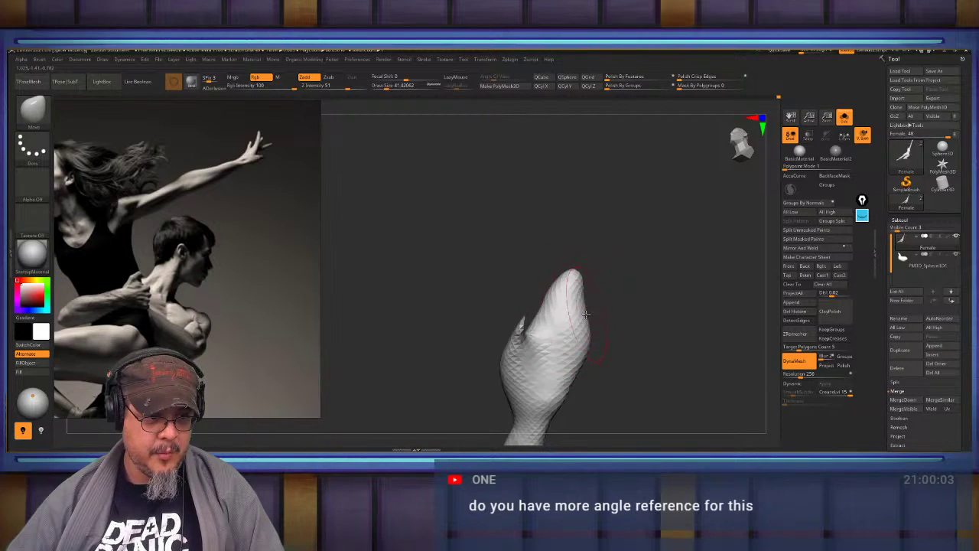
right_click_drag(573, 282, 659, 306)
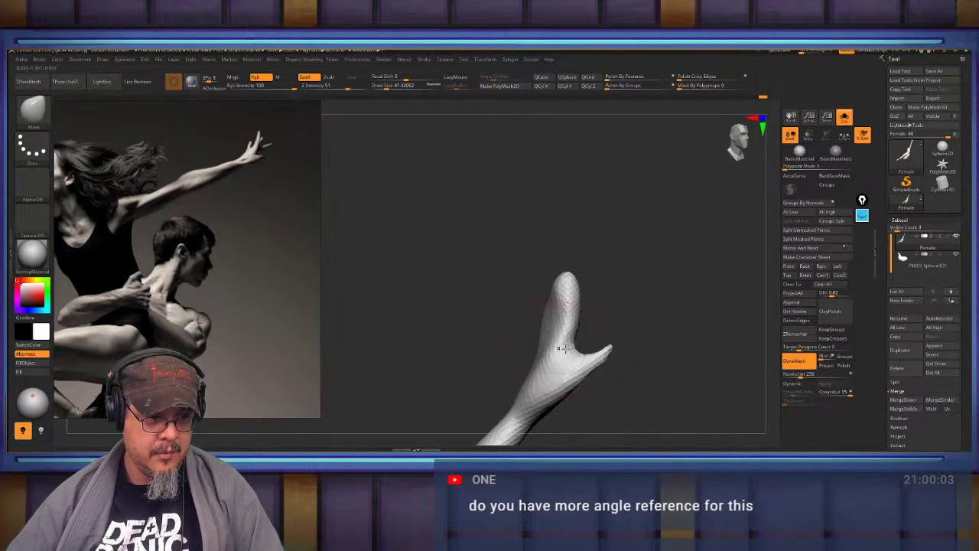
right_click_drag(562, 348, 635, 284)
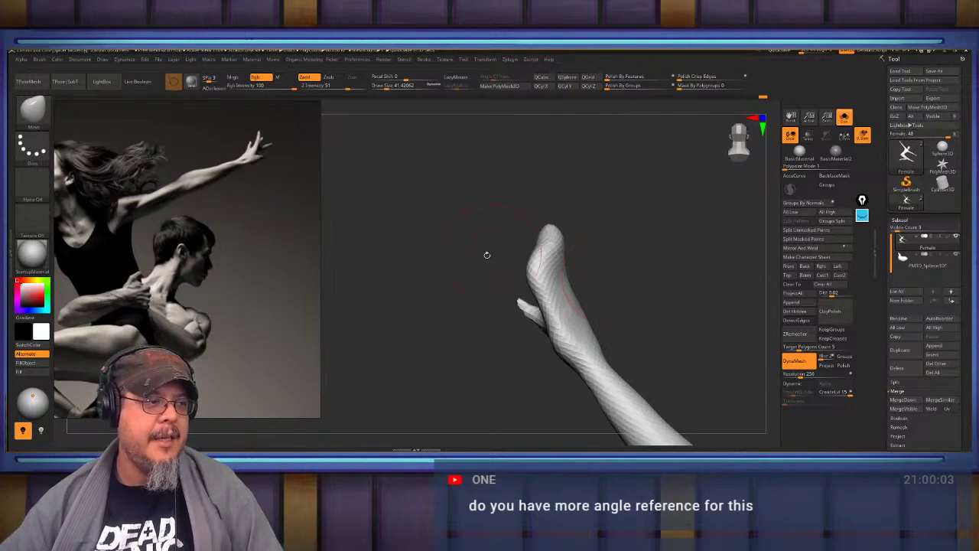
Thicken the thumb with the Inflate brush and remesh the figure with DynaMesh.
mouse_move(582, 261)
left_mouse_down()
mouse_move(665, 282)
mouse_move(616, 290)
left_mouse_up()
key("b")
key("i")
key("n")
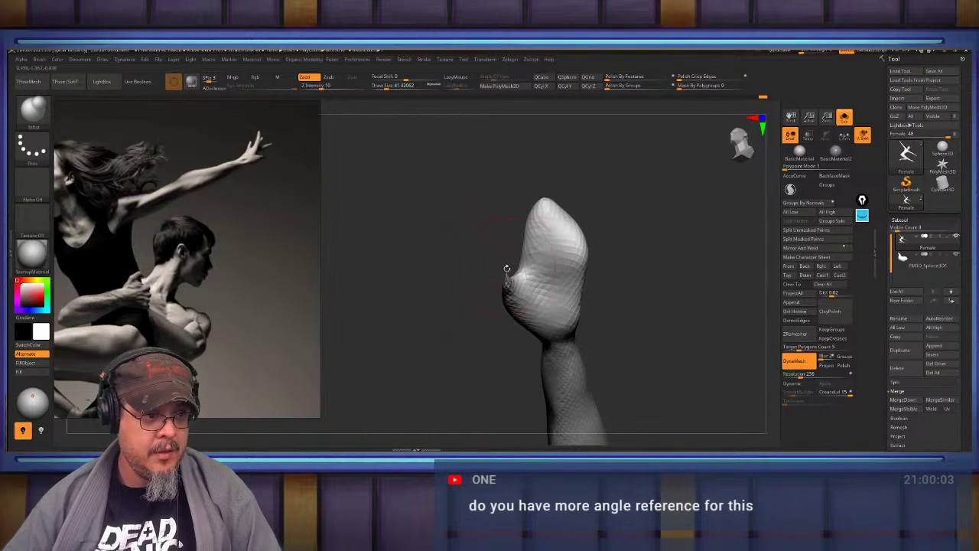
mouse_move(512, 289)
left_mouse_down()
mouse_move(511, 276)
mouse_move(508, 285)
left_mouse_up()
left_click_drag(637, 270, 643, 276, "ctrl")
mouse_move(645, 271)
left_mouse_down()
mouse_move(644, 254)
mouse_move(659, 278)
mouse_move(642, 260)
left_mouse_up()
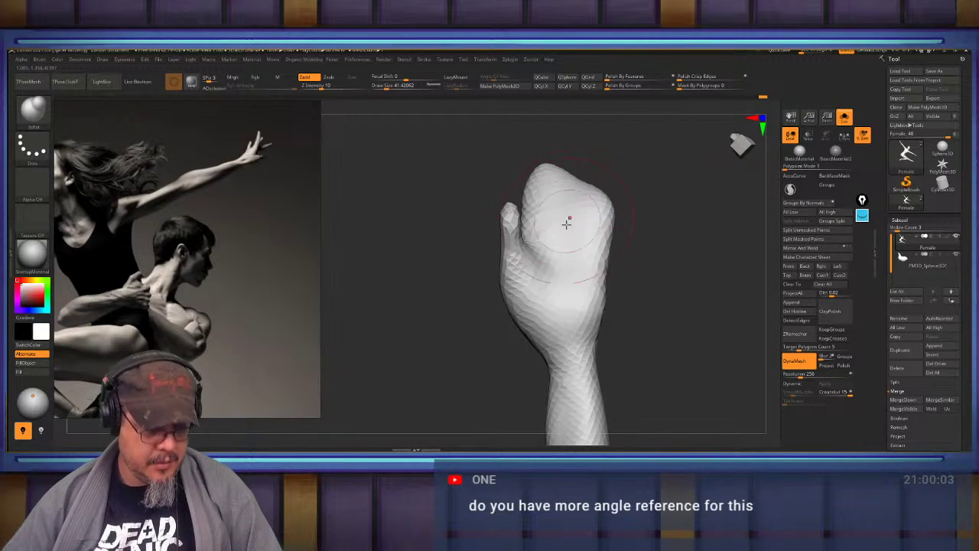
Adjust the thumb and the side of the palm and wrist with the Move brush.
key("b")
key("m")
key("v")
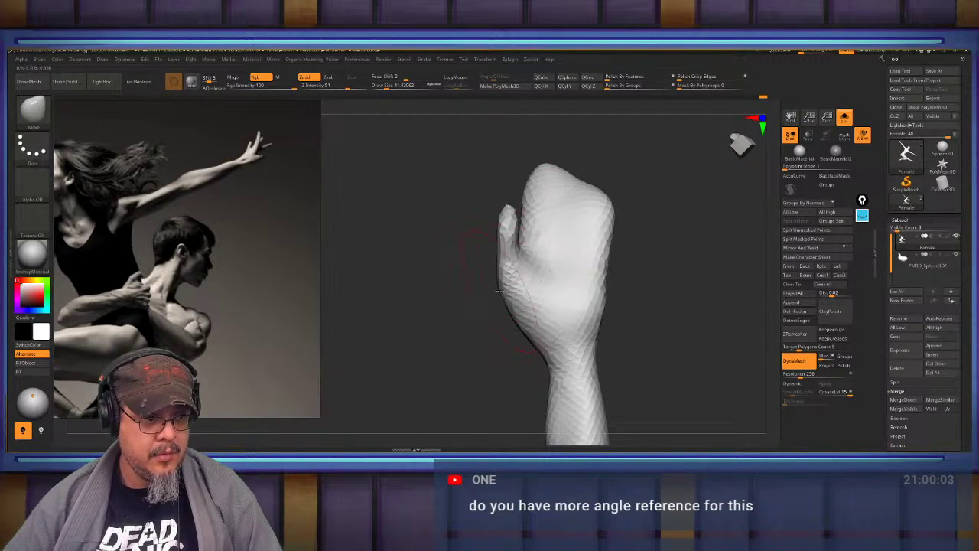
mouse_move(586, 368)
left_mouse_down()
mouse_move(576, 369)
mouse_move(592, 365)
left_mouse_up()
left_click_drag(671, 224, 678, 291, "alt")
mouse_move(668, 258)
left_mouse_down()
mouse_move(619, 264)
mouse_move(583, 287)
left_mouse_up()
left_click_drag(570, 322, 560, 317)
left_click_drag(551, 355, 545, 352)
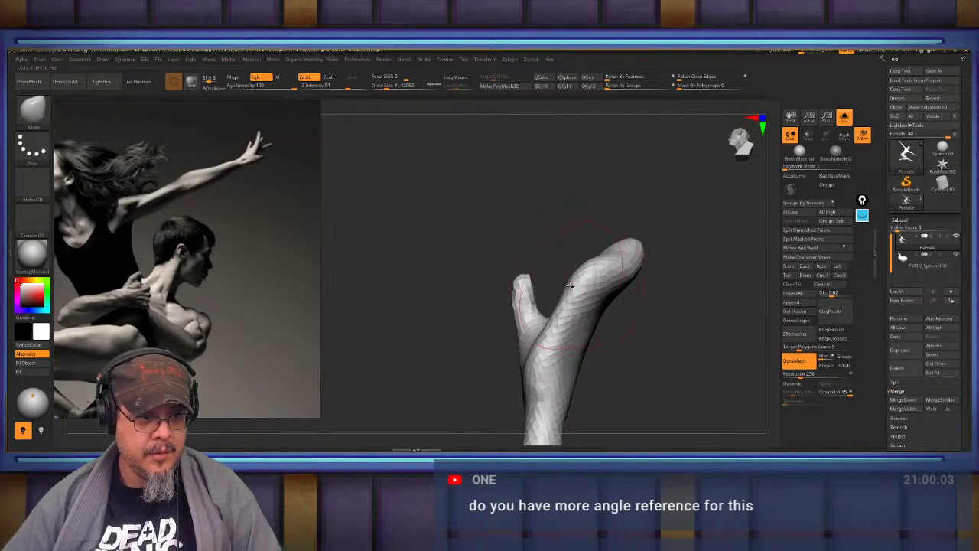
Bend the finger mass back with the Move brush, smooth it, and frame the whole figure to compare with the reference.
left_click_drag(580, 289, 574, 283)
mouse_move(651, 260)
left_mouse_down()
mouse_move(618, 251)
mouse_move(624, 255)
left_mouse_up()
mouse_move(623, 258)
left_mouse_down("shift")
mouse_move(630, 274)
mouse_move(629, 256)
left_mouse_up("shift")
mouse_move(673, 232)
left_mouse_down()
mouse_move(650, 249)
mouse_move(701, 270)
left_mouse_up()
left_click_drag(723, 235, 754, 317)
key("f")
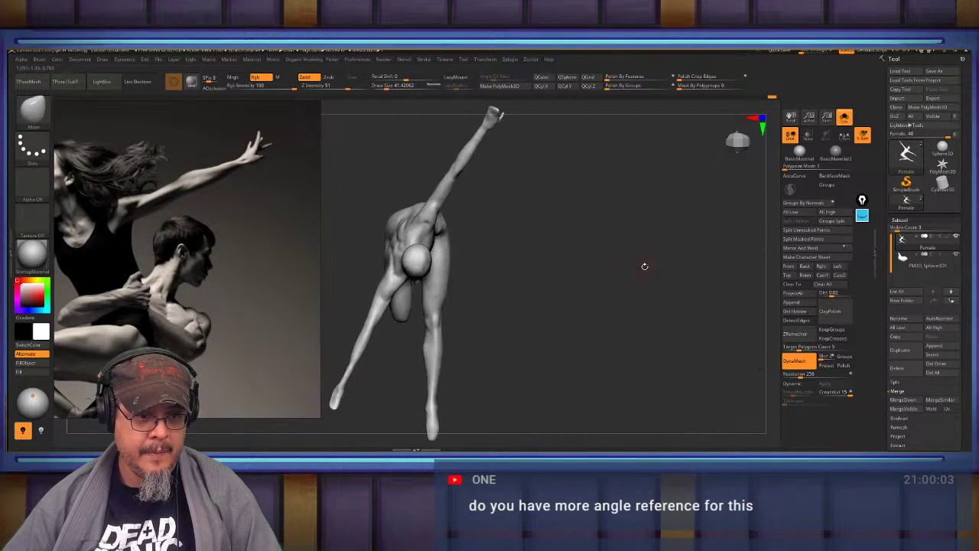
left_click_drag(673, 344, 618, 259)
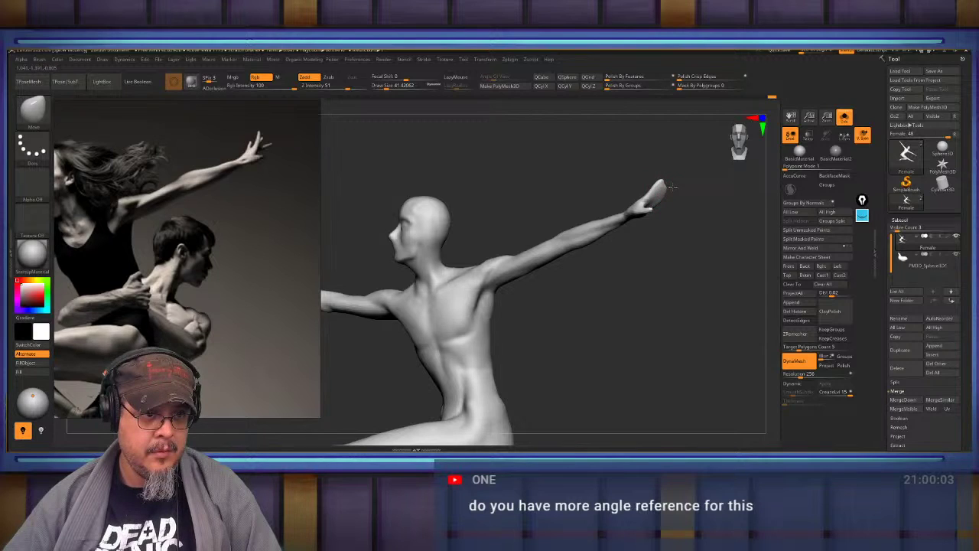
Set the Move brush's draw size to about 46 and work on the tip of the rear hand's finger mass.
left_click_drag(703, 205, 513, 305)
left_click_drag(552, 225, 652, 297)
key("s")
left_click_drag(510, 279, 510, 285)
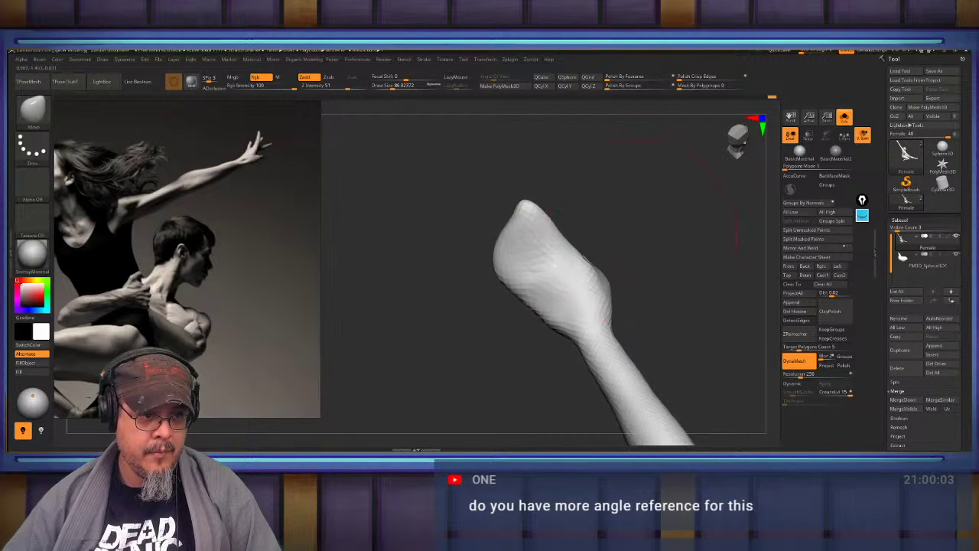
key("bracketleft")
key("bracketleft")
key("bracketleft")
key("bracketleft")
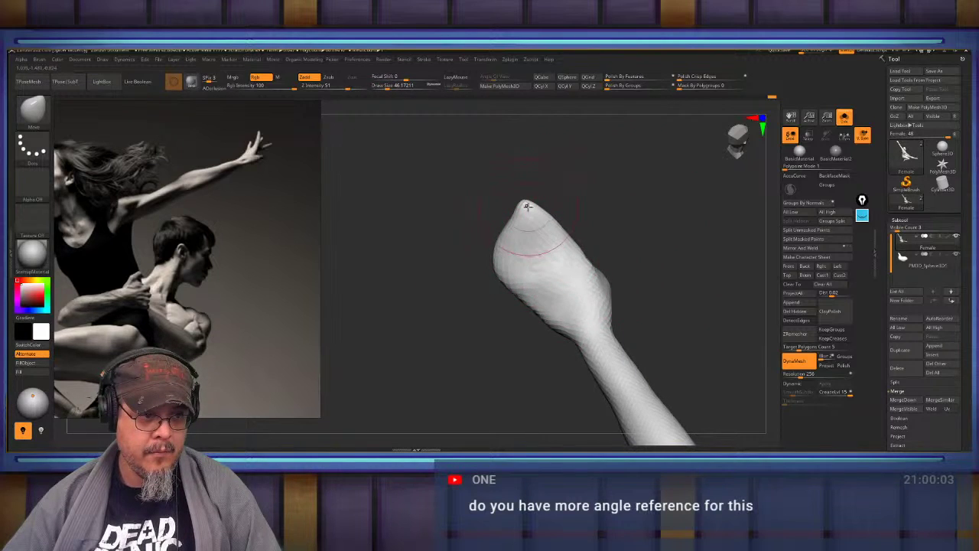
mouse_move(595, 208)
left_mouse_down()
mouse_move(597, 302)
mouse_move(534, 285)
left_mouse_up()
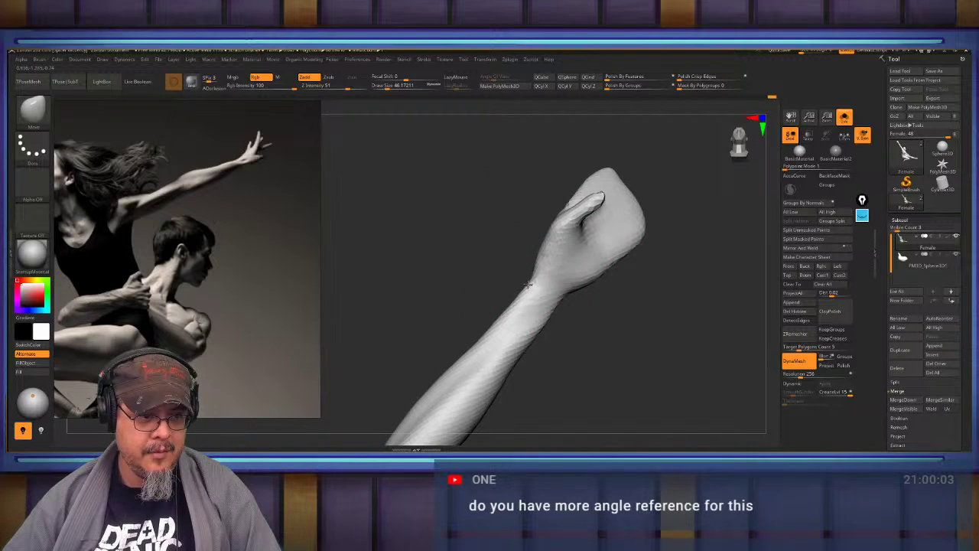
left_click_drag(622, 310, 739, 262)
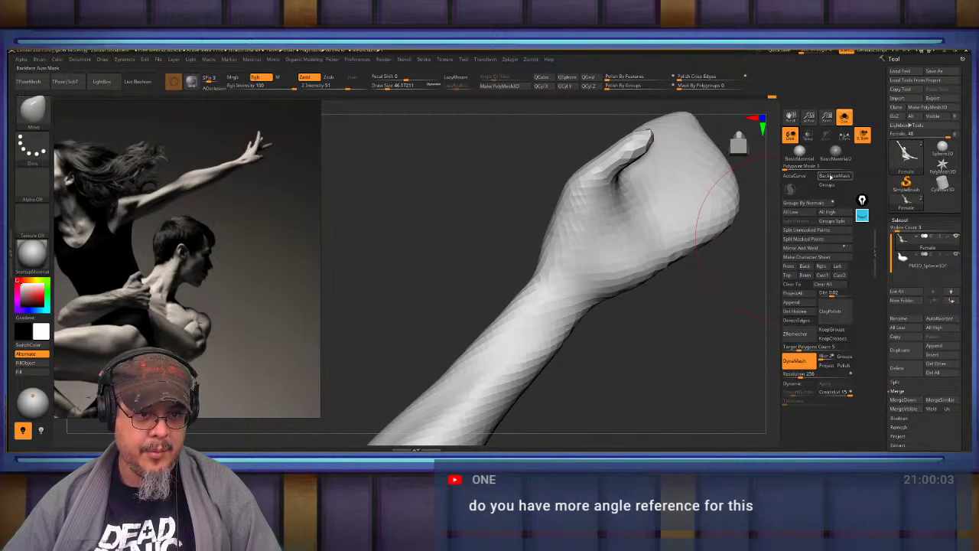
Turn on backface masking and reshape the rear arm's palm side, wrist and forearm contour with the Move brush.
left_click(832, 176)
mouse_move(520, 286)
left_mouse_down()
mouse_move(507, 274)
mouse_move(523, 292)
left_mouse_up()
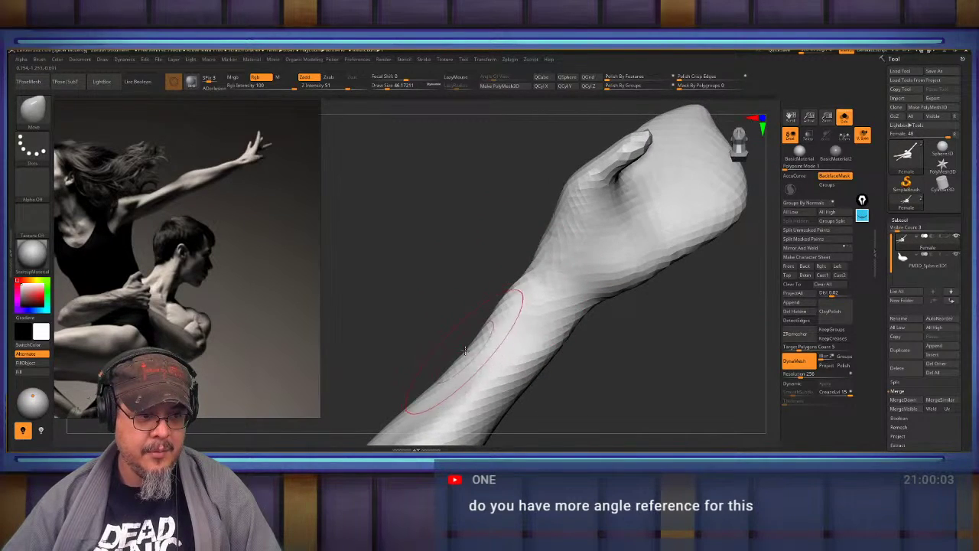
left_click_drag(664, 359, 598, 317)
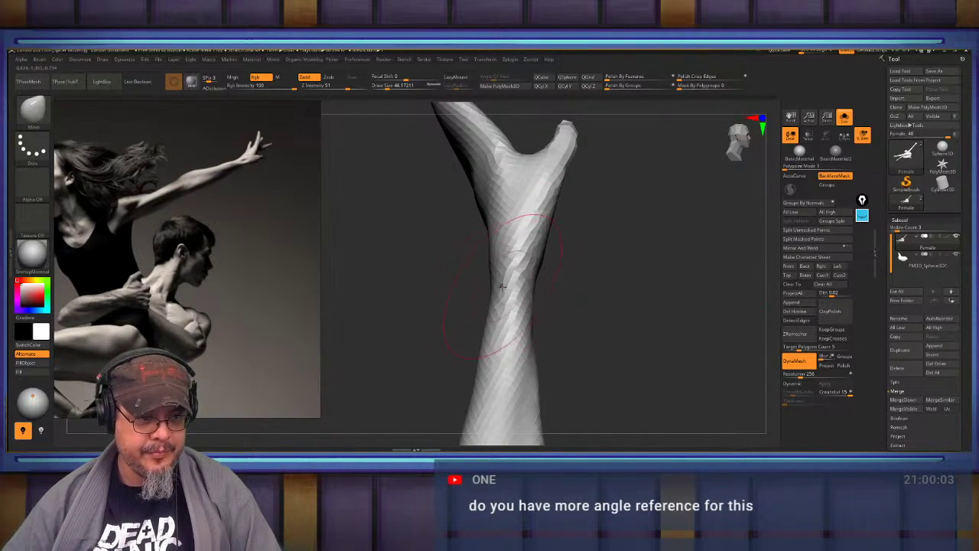
mouse_move(501, 280)
left_mouse_down()
mouse_move(491, 283)
mouse_move(595, 294)
mouse_move(521, 341)
left_mouse_up()
left_click_drag(610, 329, 637, 289, "alt")
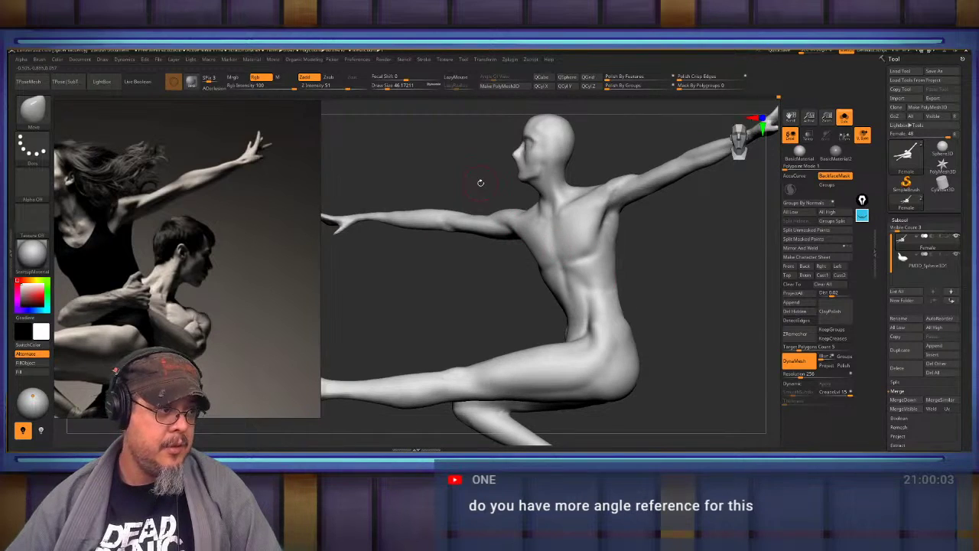
Clear the reference from the canvas, drop a snapshot of the figure, and compare it with the early mannequin stage through the undo history.
left_click_drag(299, 186, 978, 241)
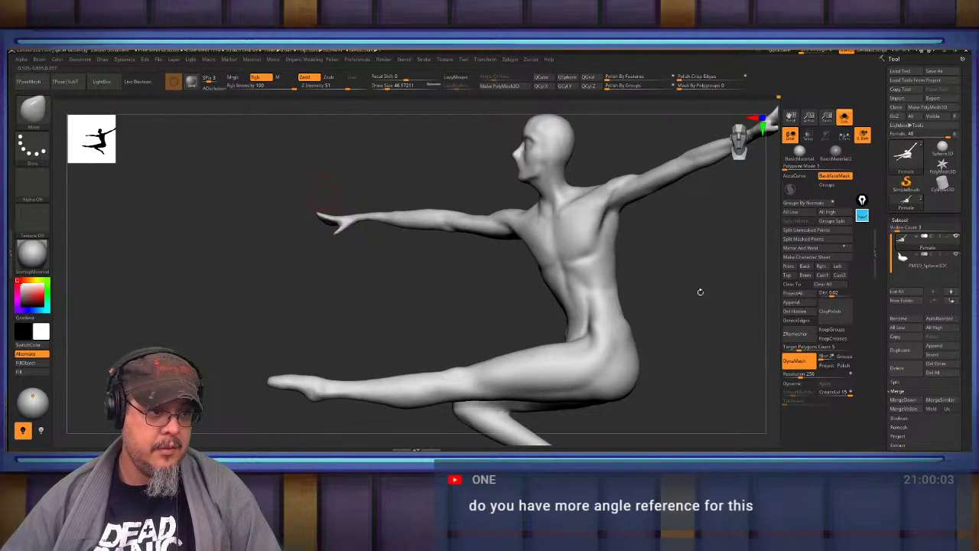
left_click_drag(699, 294, 667, 364, "alt")
key("shift+s")
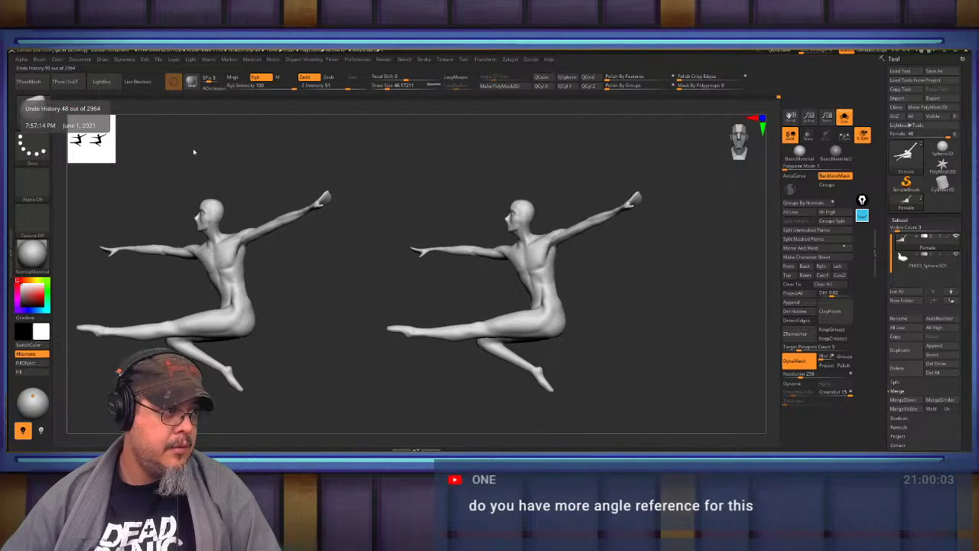
left_click(58, 97)
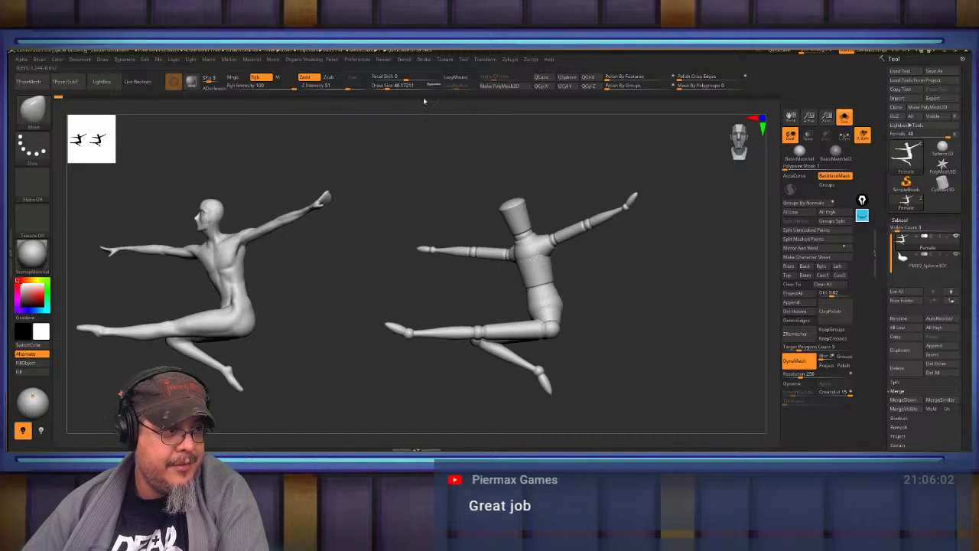
left_click_drag(87, 100, 778, 98)
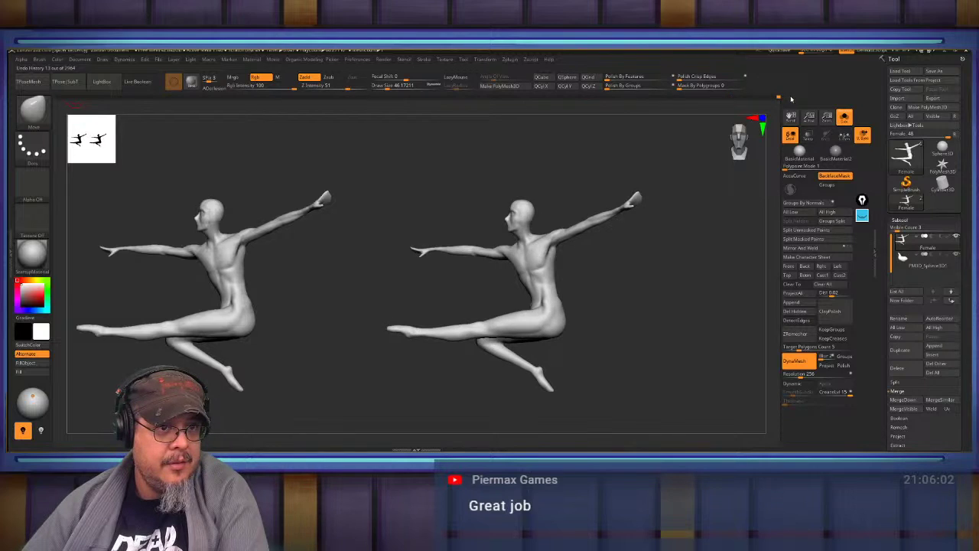
Save the tool as a new file named Female_01.
left_click(932, 71)
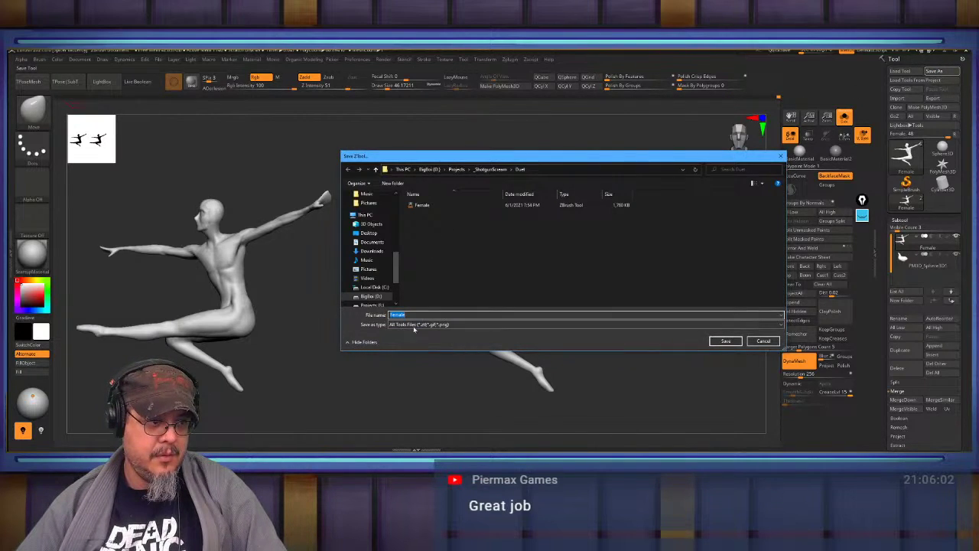
left_click(404, 315)
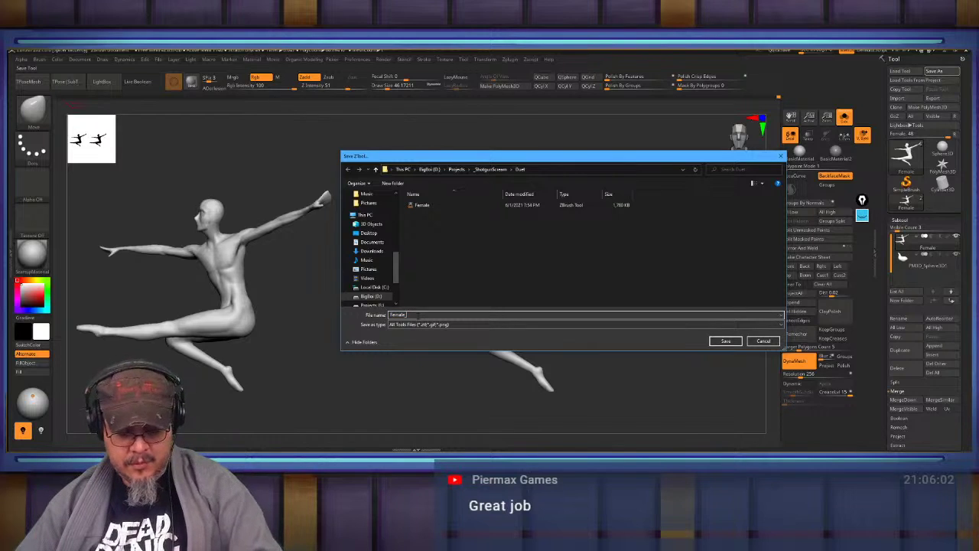
key("Return")
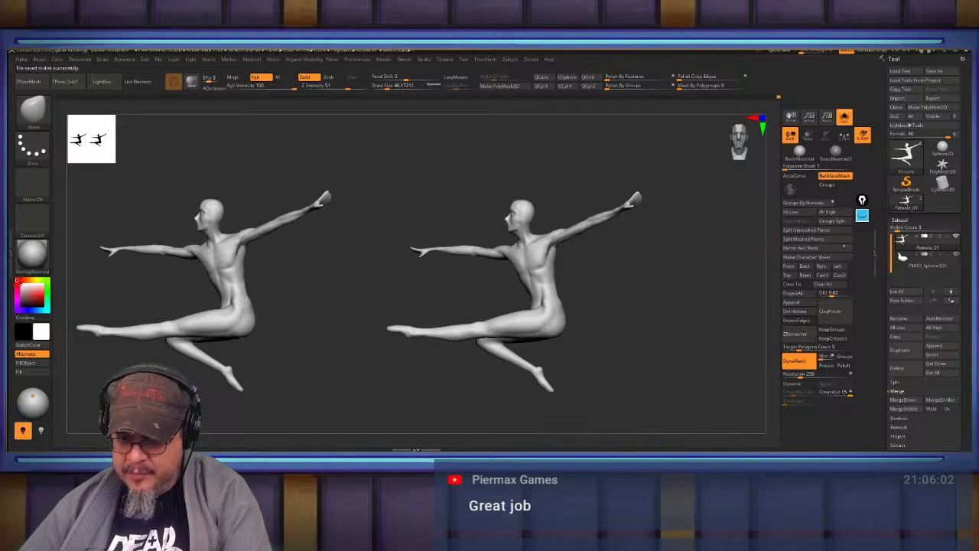
Place the reference photo beside the figure and reframe it to show both dancers.
right_click_drag(968, 266, 692, 262)
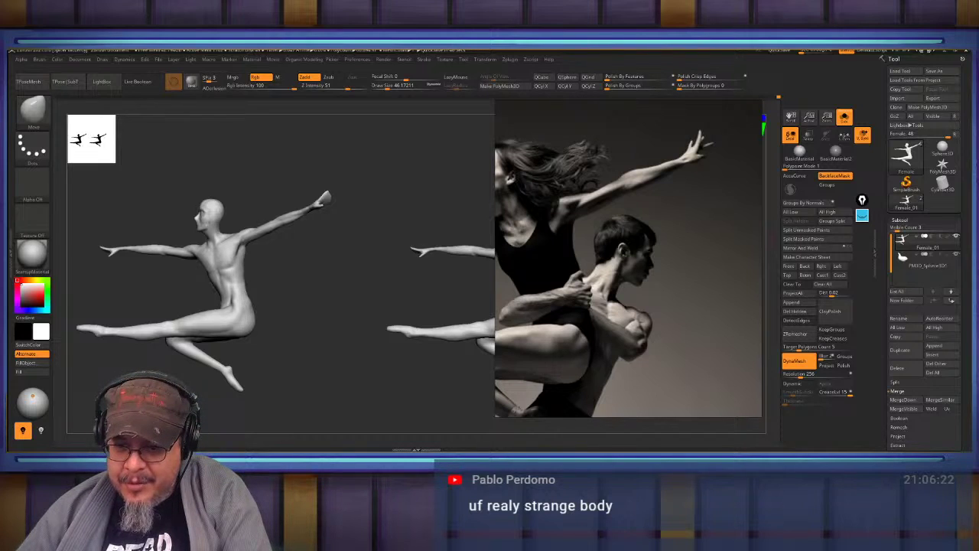
scroll(617, 306, "down", 5)
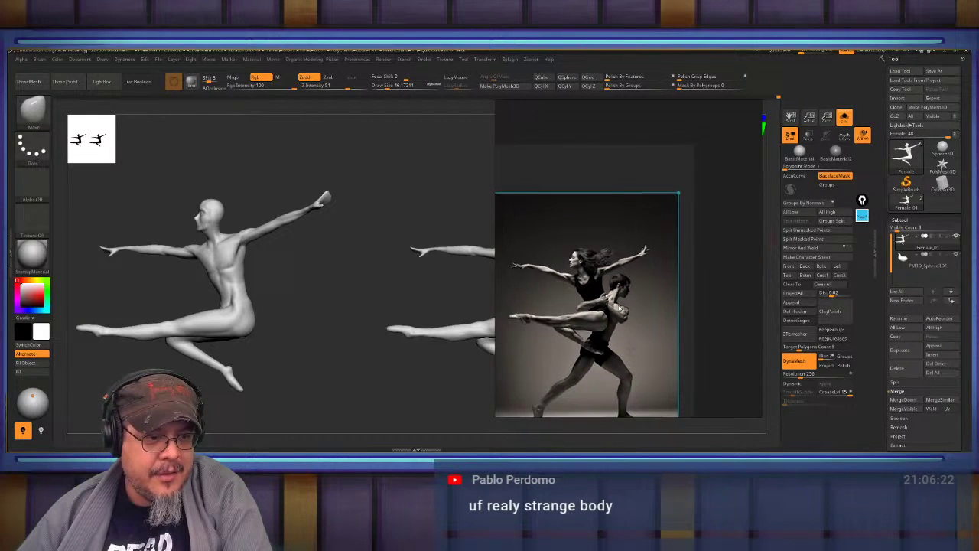
middle_click_drag(617, 307, 670, 262)
scroll(670, 262, "up", 1)
scroll(670, 262, "up", 2)
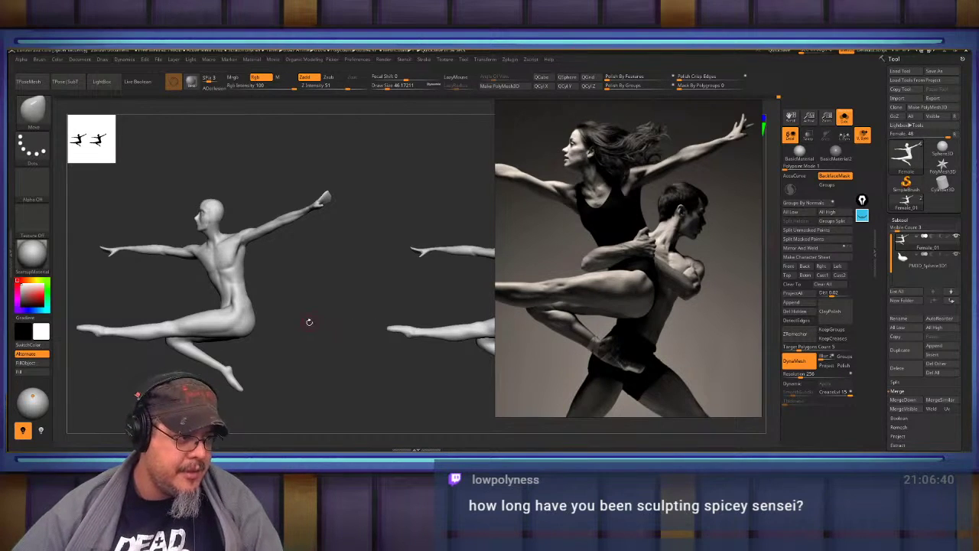
Clear the snapshot from the canvas and position the live figure beside the reference.
left_click_drag(308, 322, 138, 324, "alt")
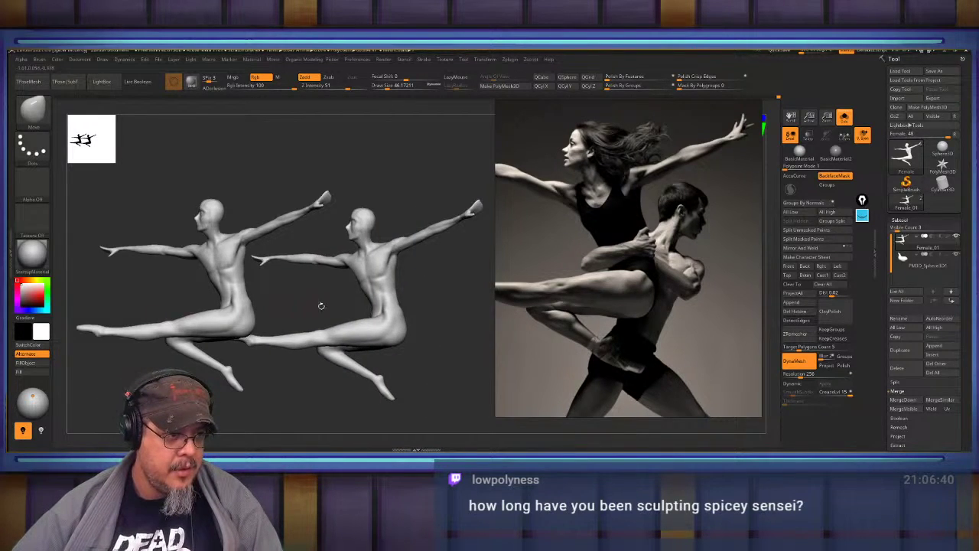
key("ctrl+n")
mouse_move(469, 333)
left_mouse_down("alt")
mouse_move(379, 329)
mouse_move(436, 336)
mouse_move(429, 315)
left_mouse_up("alt")
Mask the hips and legs with MaskLasso, soften the mask edge, and rotate the upper body forward at the waist.
left_click_drag(291, 328, 422, 313, "ctrl")
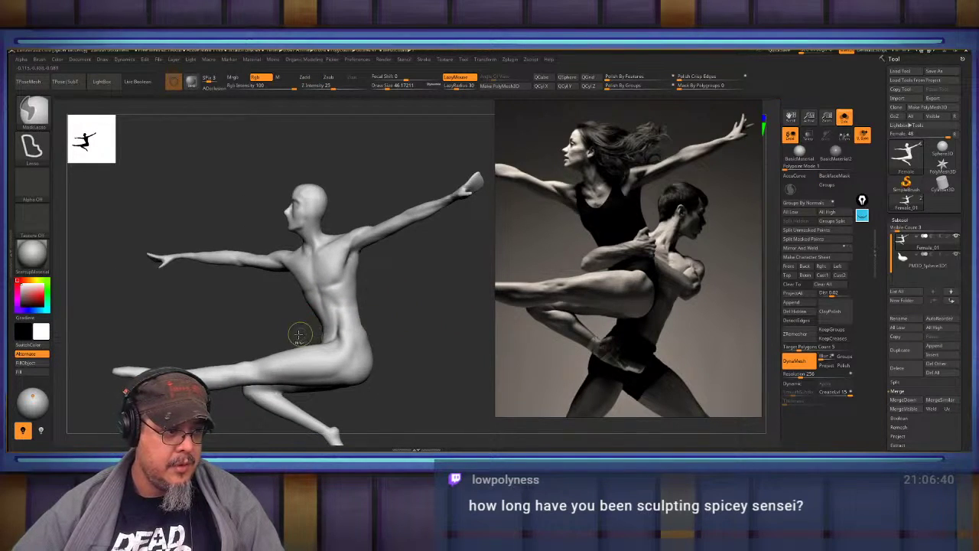
mouse_move(300, 331)
left_mouse_down("ctrl")
mouse_move(428, 306)
mouse_move(358, 239)
mouse_move(122, 251)
mouse_move(463, 235)
mouse_move(459, 141)
mouse_move(191, 191)
mouse_move(362, 334)
mouse_move(421, 291)
left_mouse_up("ctrl")
left_click(329, 306, "ctrl")
left_click(354, 335, "ctrl")
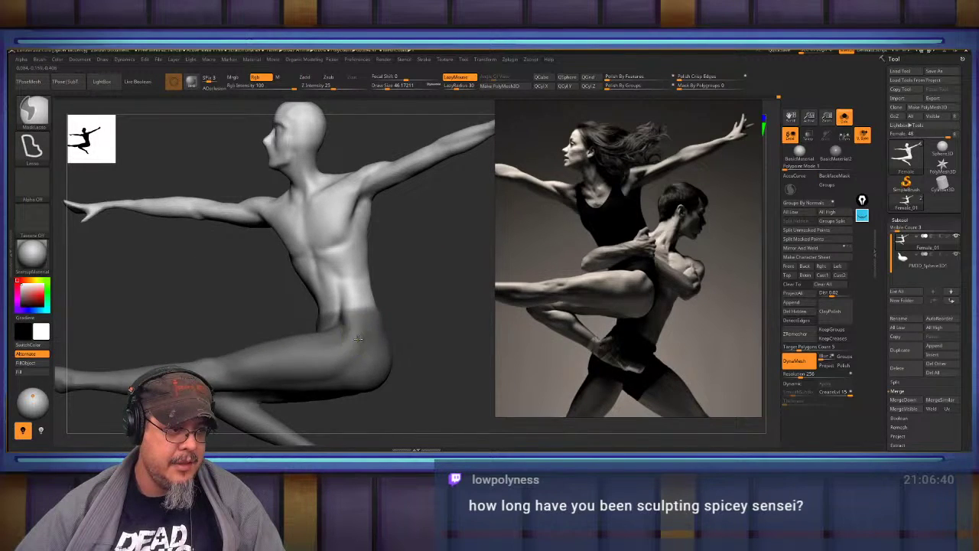
left_click(358, 339, "ctrl")
key("ctrl+z")
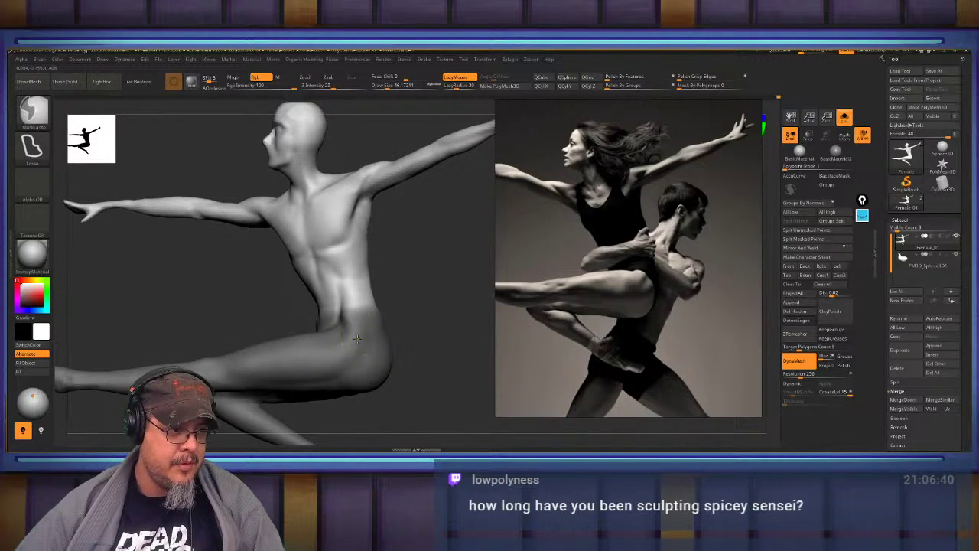
mouse_move(422, 302)
left_mouse_down("alt")
mouse_move(422, 317)
mouse_move(395, 315)
left_mouse_up("alt")
key("w")
left_click(372, 339, "alt")
key("q")
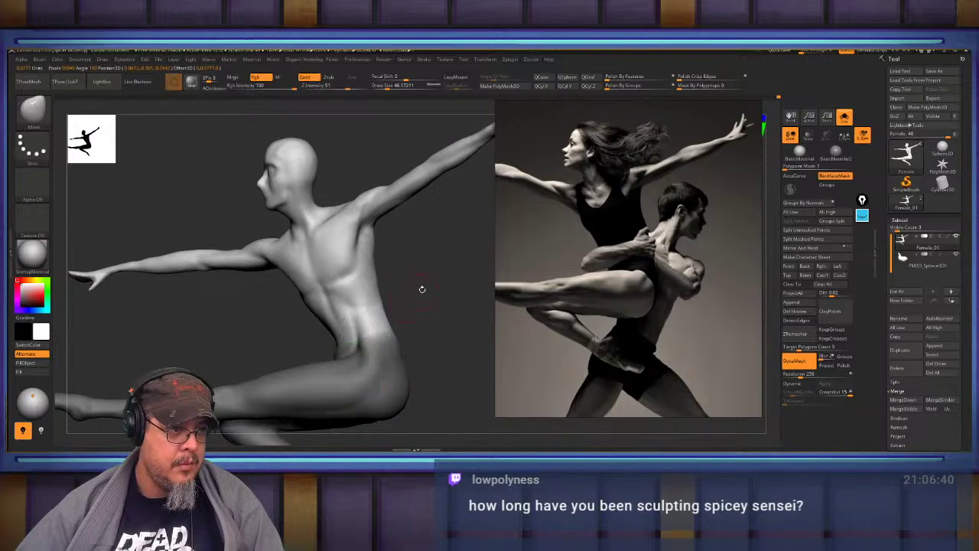
Mask everything except the forward arm and set the transform gizmo at its shoulder.
left_click_drag(423, 274, 461, 309, "alt")
key("ctrl")
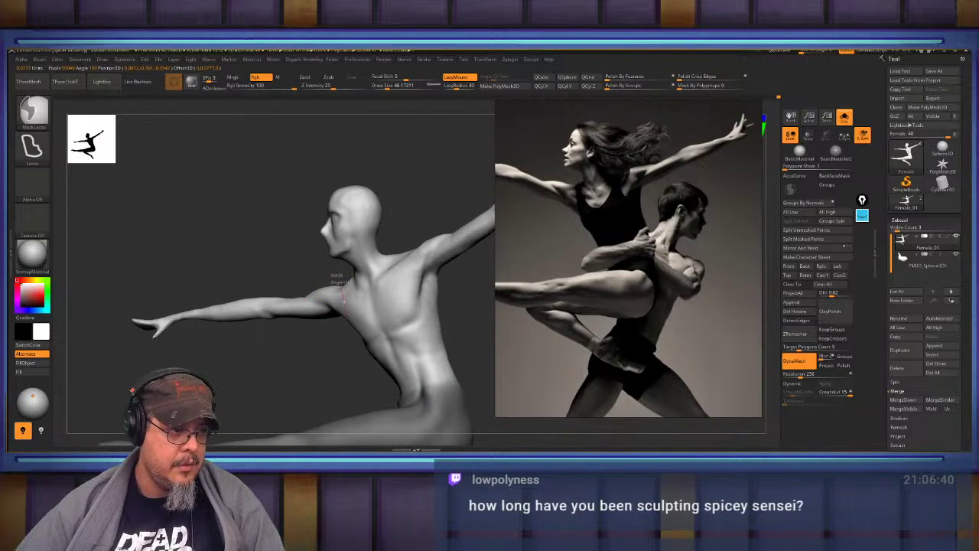
mouse_move(334, 276)
left_mouse_down("ctrl")
mouse_move(244, 360)
mouse_move(115, 257)
mouse_move(230, 229)
left_mouse_up("ctrl")
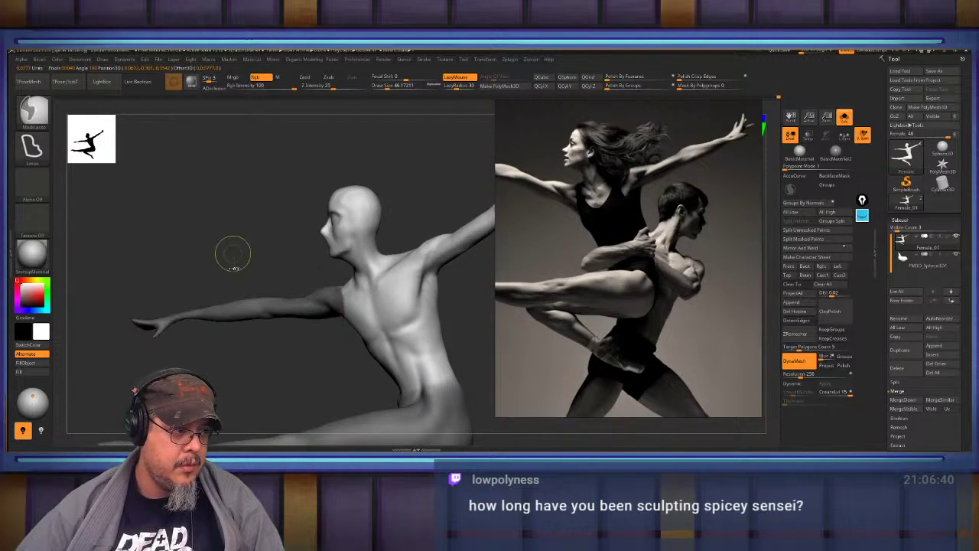
mouse_move(295, 271)
left_mouse_down("ctrl")
mouse_move(320, 269)
mouse_move(340, 298)
mouse_move(253, 358)
mouse_move(105, 255)
mouse_move(176, 244)
left_mouse_up("ctrl")
left_click(294, 265, "ctrl")
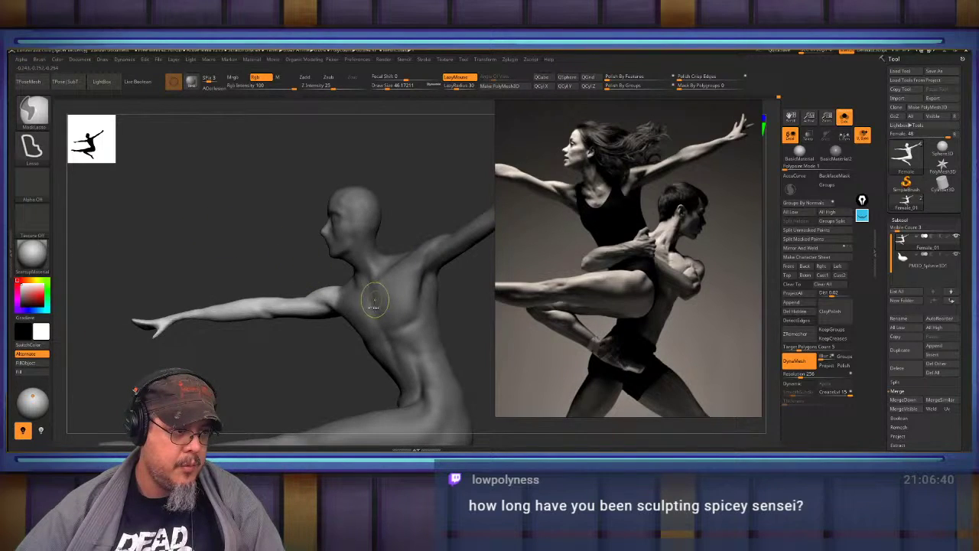
key("w")
left_click(336, 297)
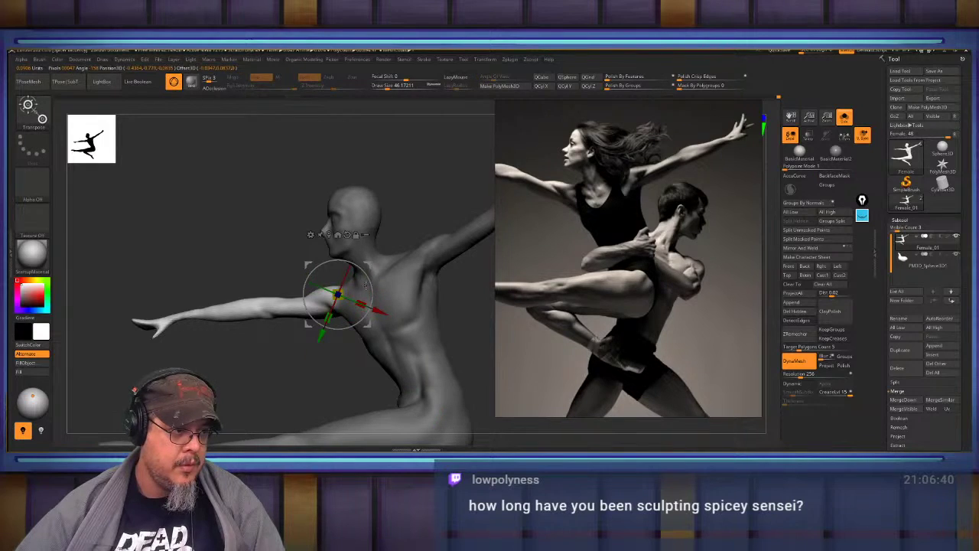
Try rotating the forward arm upward at the shoulder, check it against the reference, and undo the rotation.
left_click_drag(366, 284, 371, 308)
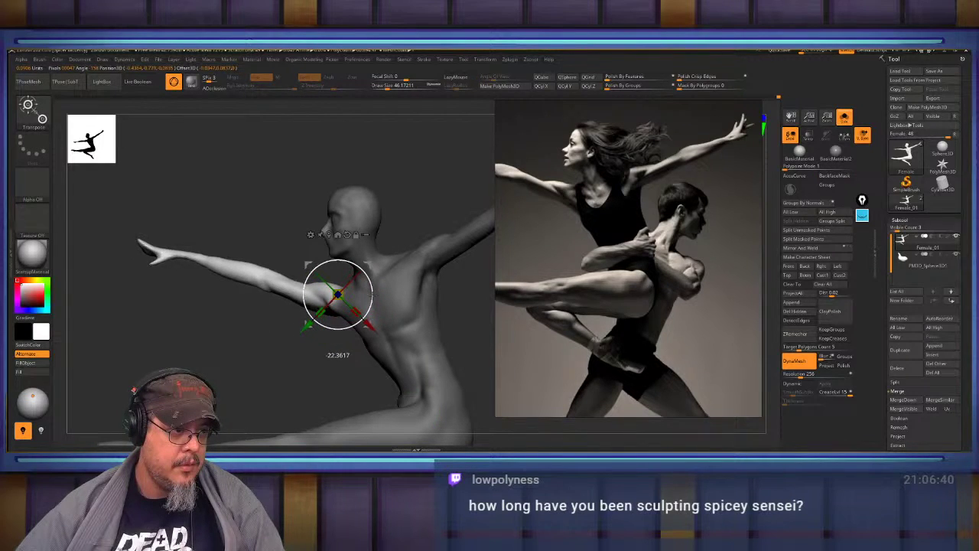
middle_click_drag(584, 166, 676, 209)
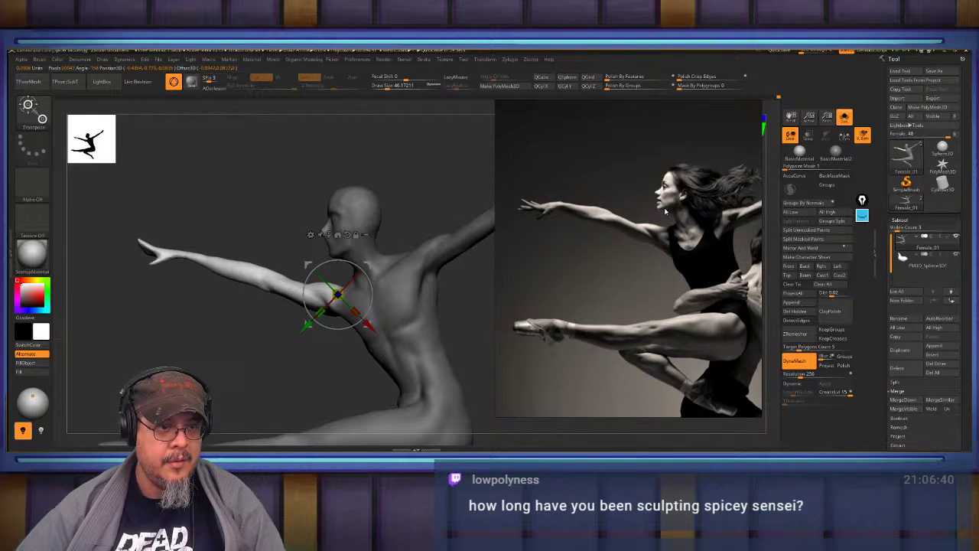
key("ctrl+z")
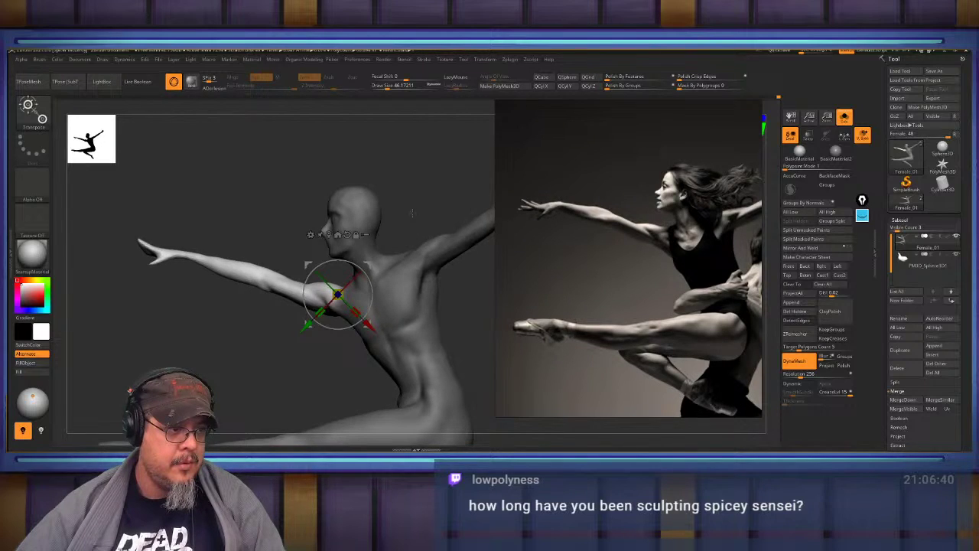
left_click_drag(372, 293, 388, 270)
key("q")
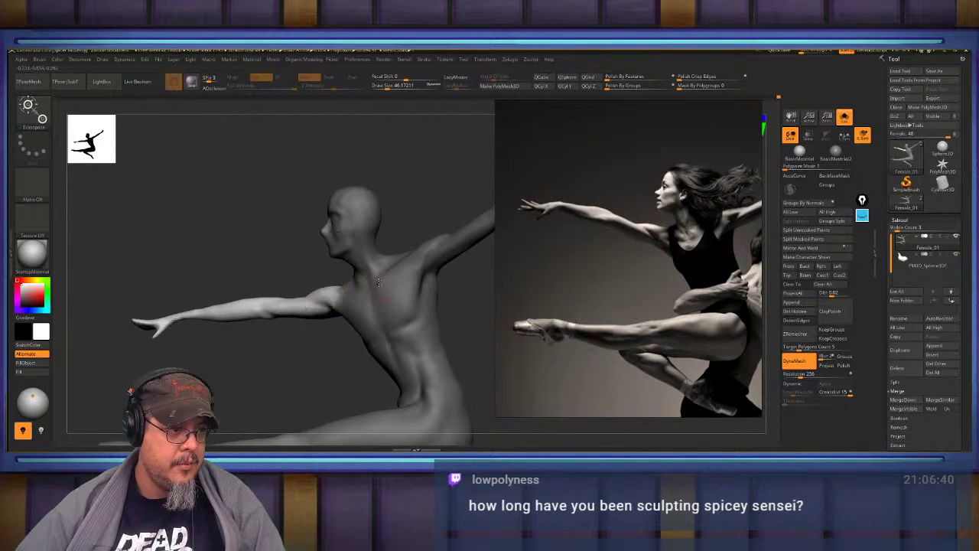
Raise the forward arm slightly by rotating it at the shoulder with the gizmo.
key("w")
left_click_drag(369, 280, 373, 289)
key("q")
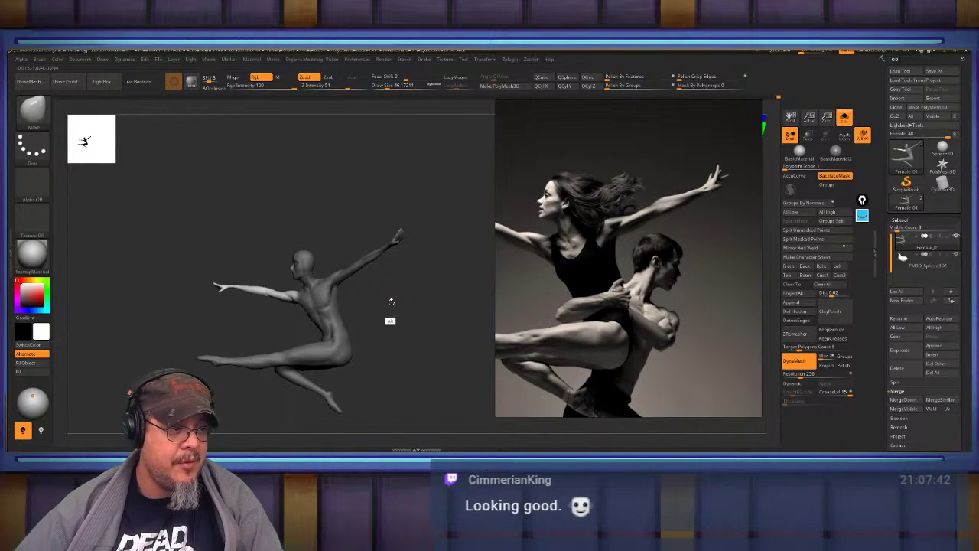
Clear the current mask, mask the rear arm with MaskLasso, and invert the mask to isolate that arm.
mouse_move(389, 312)
left_mouse_down()
mouse_move(408, 316)
mouse_move(389, 301)
mouse_move(429, 327)
mouse_move(412, 334)
mouse_move(430, 336)
left_mouse_up()
mouse_move(346, 281)
left_mouse_down("ctrl")
mouse_move(399, 341)
mouse_move(413, 343)
left_mouse_up("ctrl")
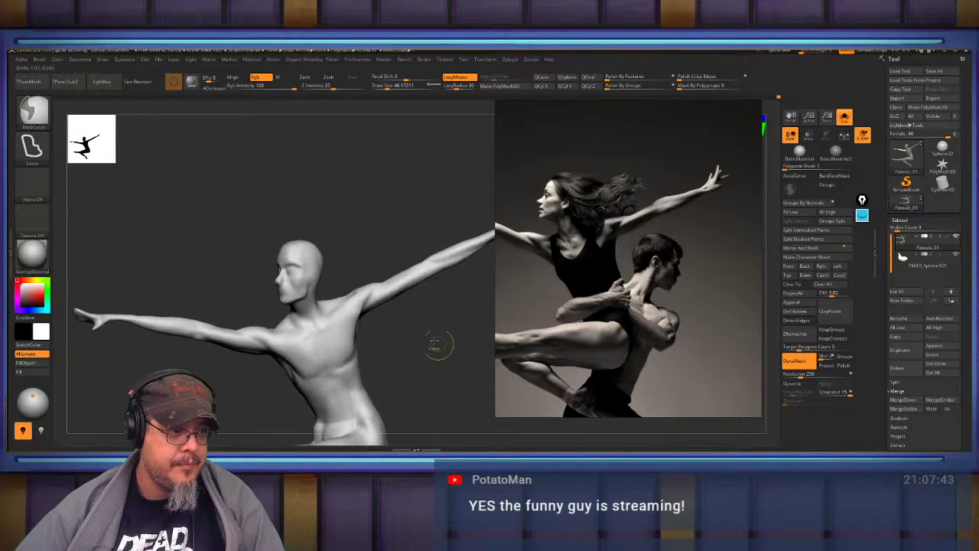
mouse_move(340, 269)
left_mouse_down("ctrl")
mouse_move(363, 311)
mouse_move(427, 333)
mouse_move(444, 291)
mouse_move(360, 336)
mouse_move(494, 278)
mouse_move(325, 264)
left_mouse_up("ctrl")
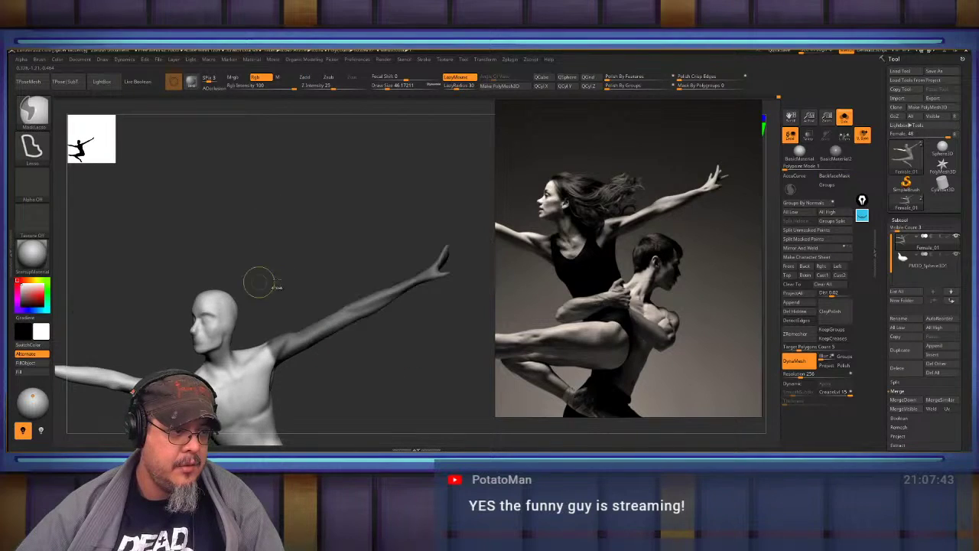
mouse_move(374, 390)
left_mouse_down("alt")
mouse_move(403, 296)
mouse_move(407, 326)
mouse_move(378, 307)
mouse_move(444, 309)
mouse_move(385, 305)
mouse_move(381, 280)
mouse_move(393, 303)
mouse_move(345, 303)
left_mouse_up("alt")
left_click(391, 308, "ctrl")
Rotate the rear arm down at the shoulder to match the reference, and frame the whole figure.
key("w")
left_click(352, 293, "alt")
mouse_move(398, 329)
left_mouse_down()
mouse_move(327, 313)
mouse_move(430, 314)
mouse_move(421, 295)
mouse_move(432, 309)
mouse_move(398, 306)
mouse_move(416, 308)
mouse_move(372, 318)
mouse_move(374, 352)
mouse_move(382, 321)
mouse_move(418, 344)
mouse_move(347, 329)
mouse_move(443, 341)
mouse_move(435, 301)
mouse_move(429, 317)
mouse_move(244, 297)
mouse_move(369, 289)
mouse_move(388, 301)
mouse_move(406, 292)
mouse_move(394, 283)
mouse_move(401, 294)
mouse_move(379, 292)
mouse_move(406, 333)
mouse_move(352, 295)
mouse_move(363, 271)
mouse_move(415, 330)
mouse_move(346, 275)
left_mouse_up()
key("q")
key("w")
key("q")
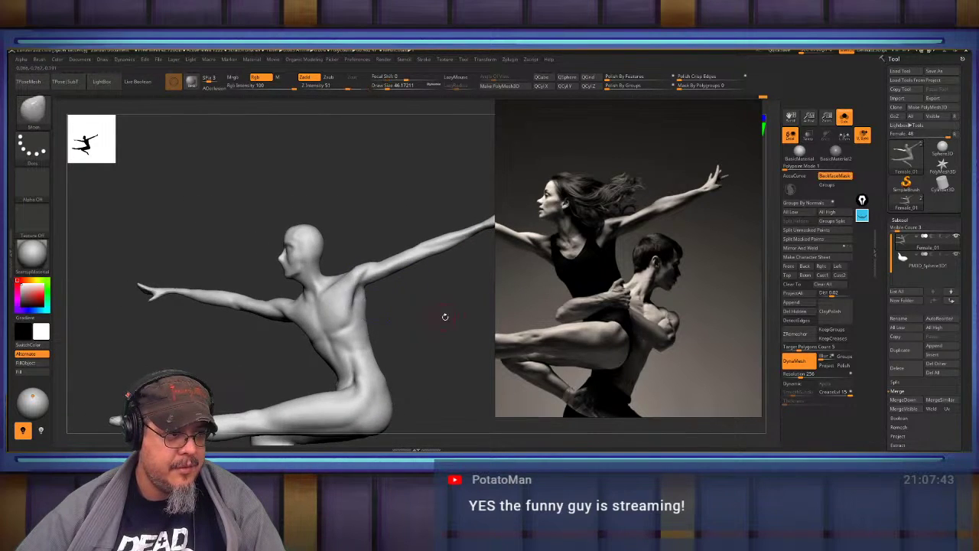
left_click_drag(444, 314, 349, 263)
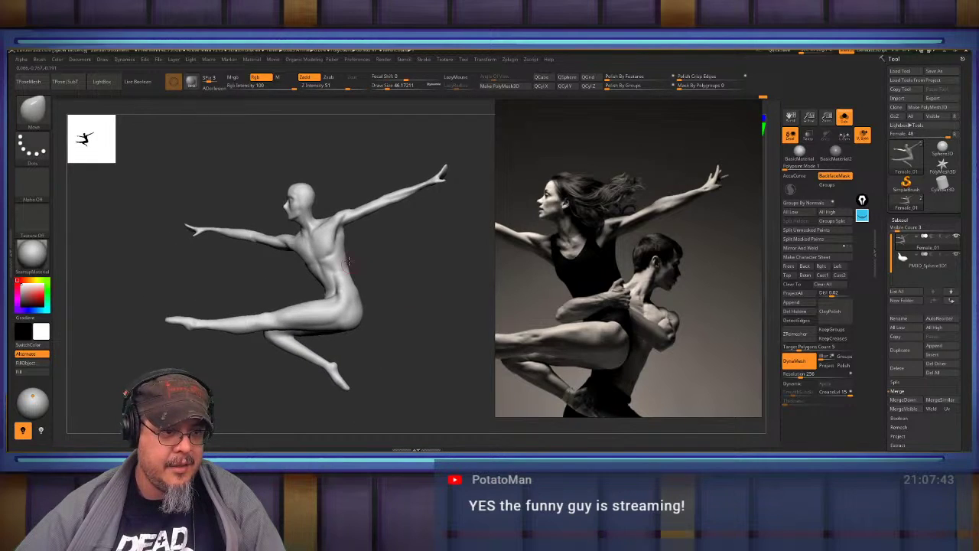
Smooth the underside of the forward shoulder where the arm meets the torso, and frame the whole figure.
left_click_drag(424, 313, 440, 320)
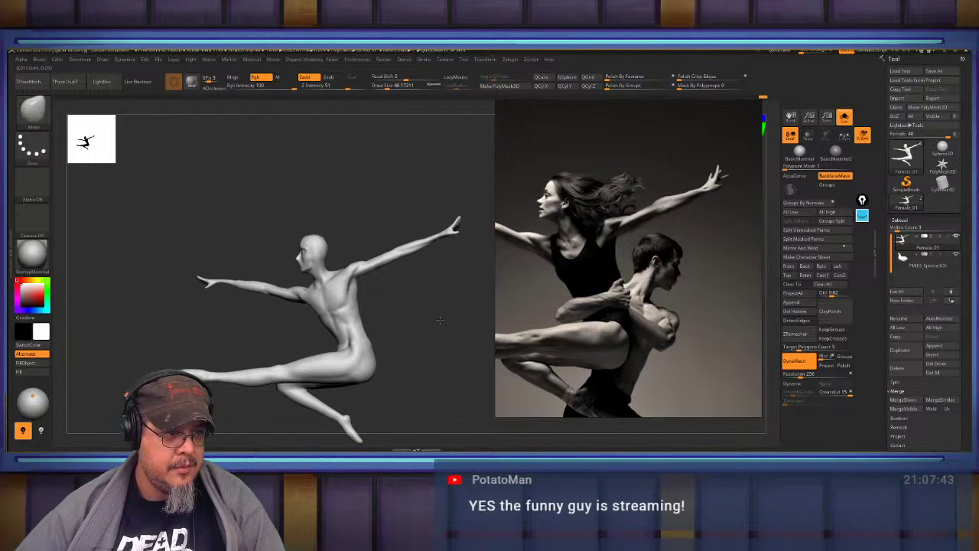
mouse_move(440, 320)
left_mouse_down("alt")
mouse_move(461, 343)
mouse_move(458, 321)
left_mouse_up("alt")
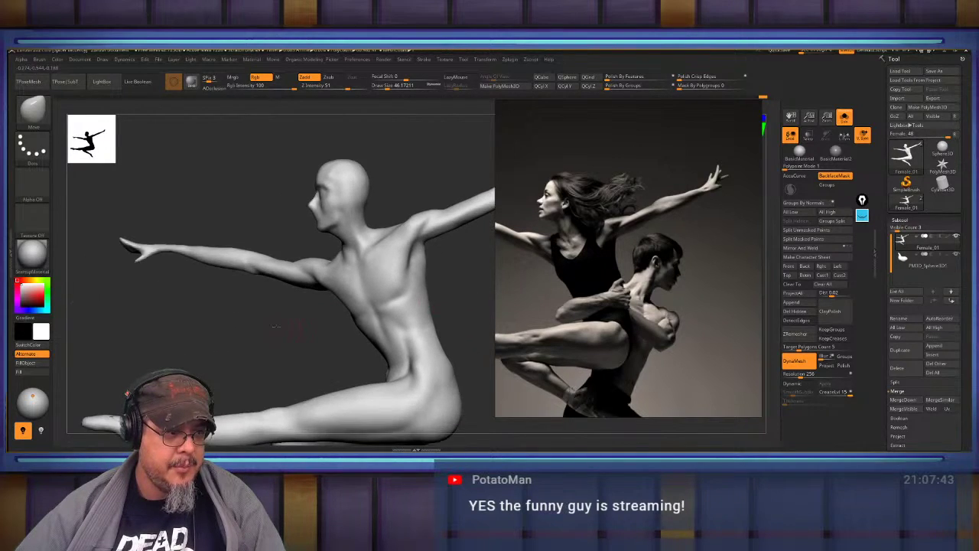
left_click_drag(275, 328, 241, 337)
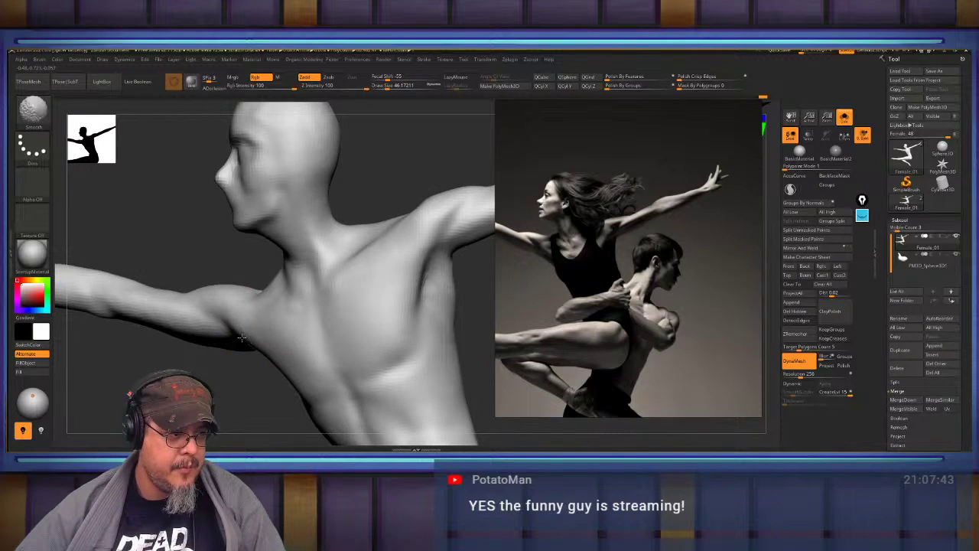
mouse_move(248, 392)
left_mouse_down("alt")
mouse_move(239, 322)
mouse_move(212, 349)
mouse_move(235, 332)
mouse_move(418, 324)
mouse_move(387, 290)
left_mouse_up("alt")
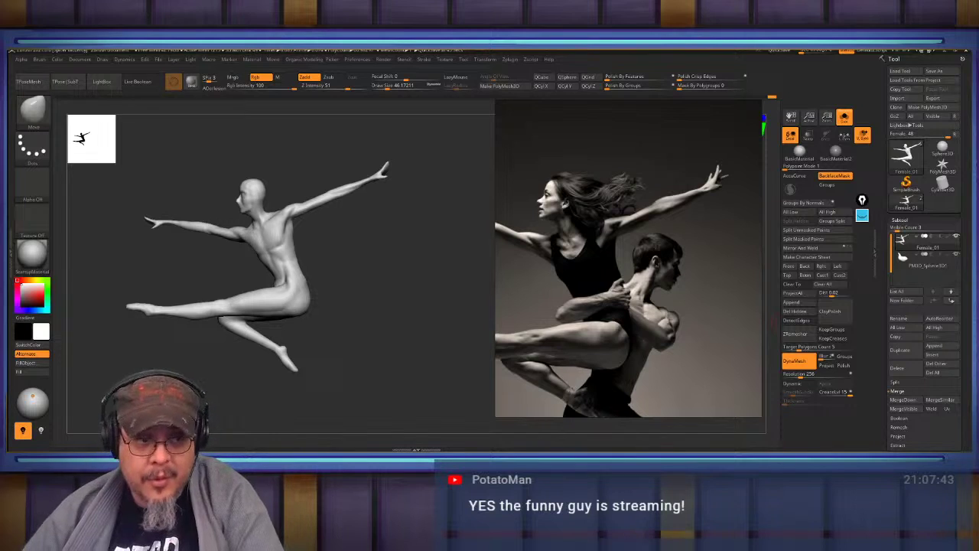
Switch to Google Chrome and look through the mentorship and on-demand courses on the XMD Academy site.
key("alt+Tab")
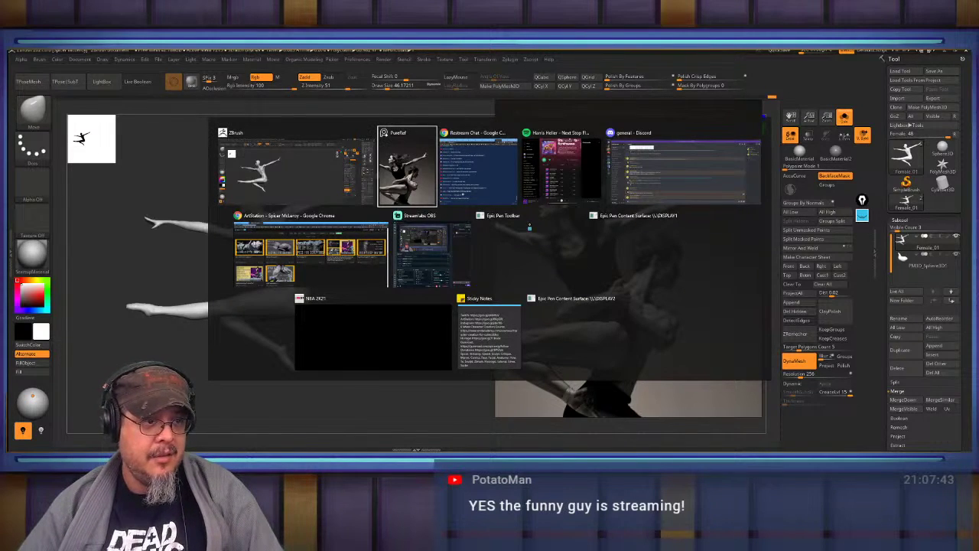
key("alt+Tab")
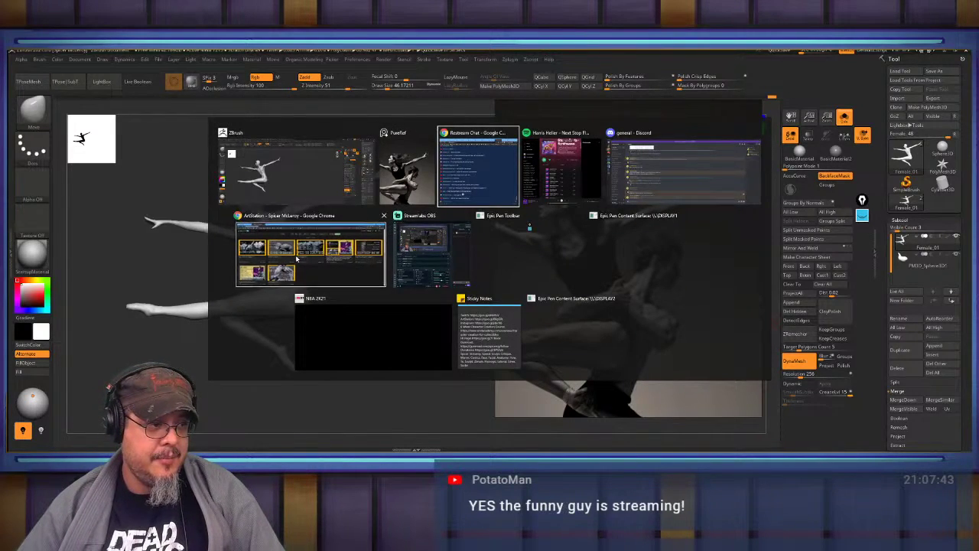
left_click(342, 251)
left_click(67, 52)
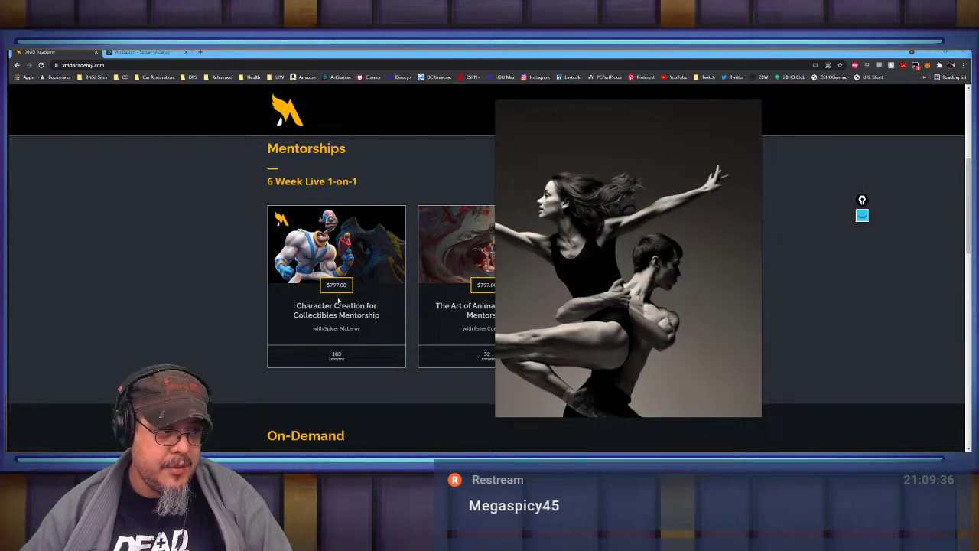
scroll(232, 306, "down", 4)
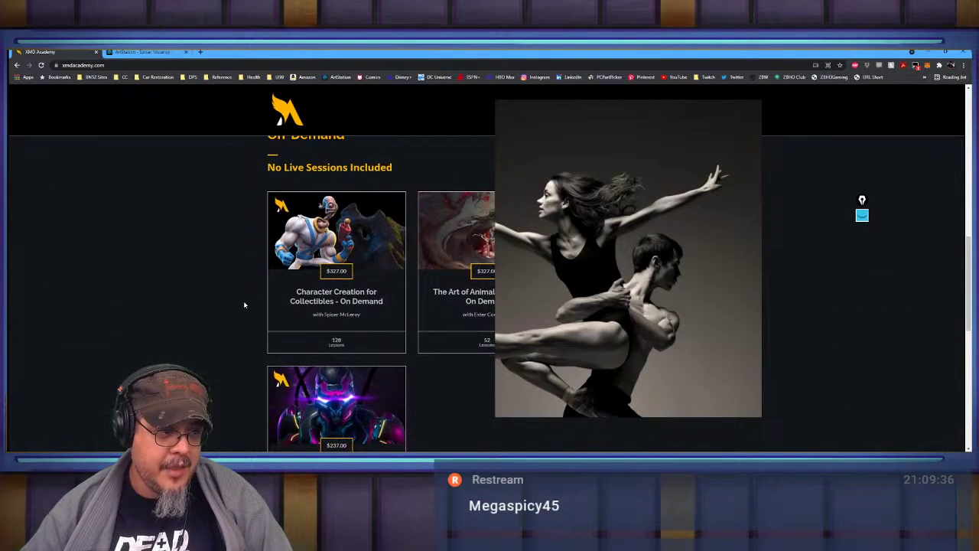
scroll(337, 303, "up", 4)
key("ctrl+Tab")
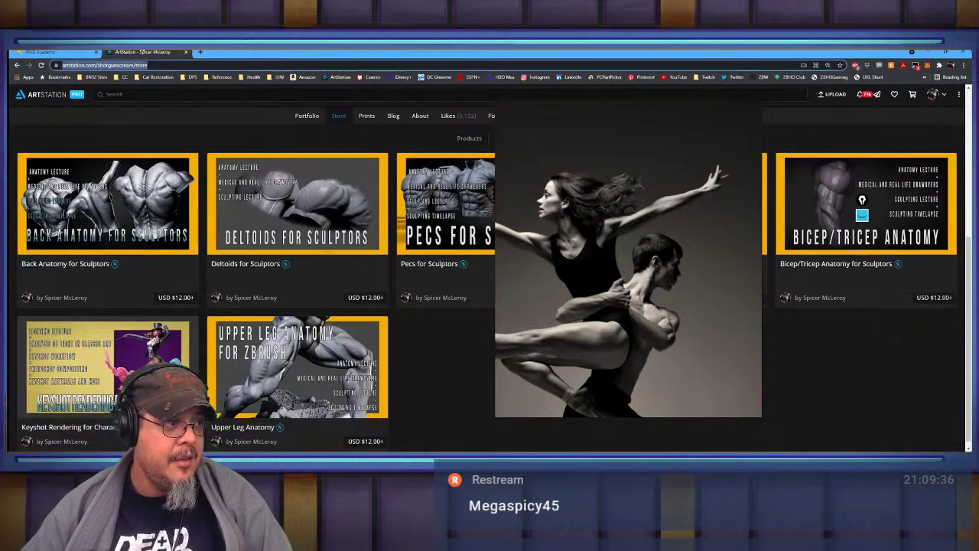
right_click(612, 267)
left_click(628, 65)
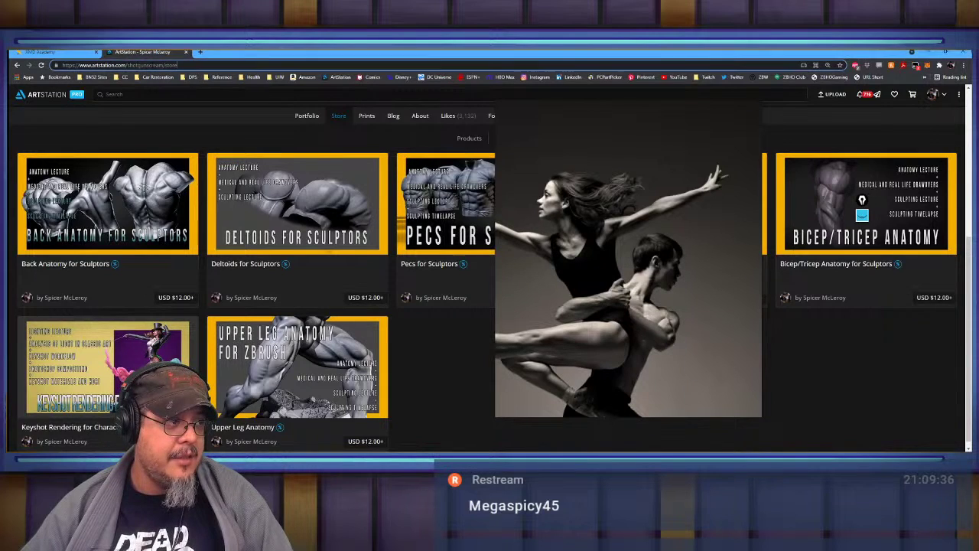
key("ctrl+l")
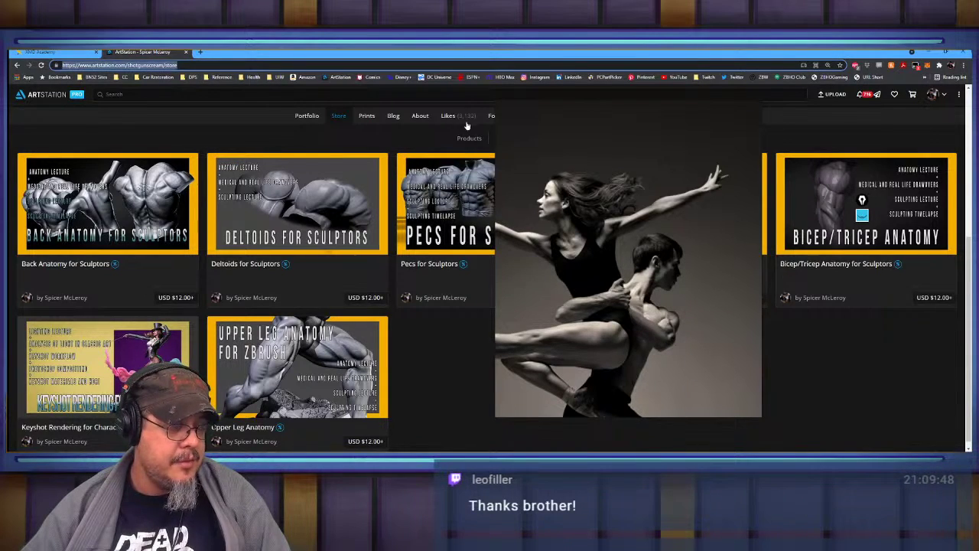
key("alt+Tab")
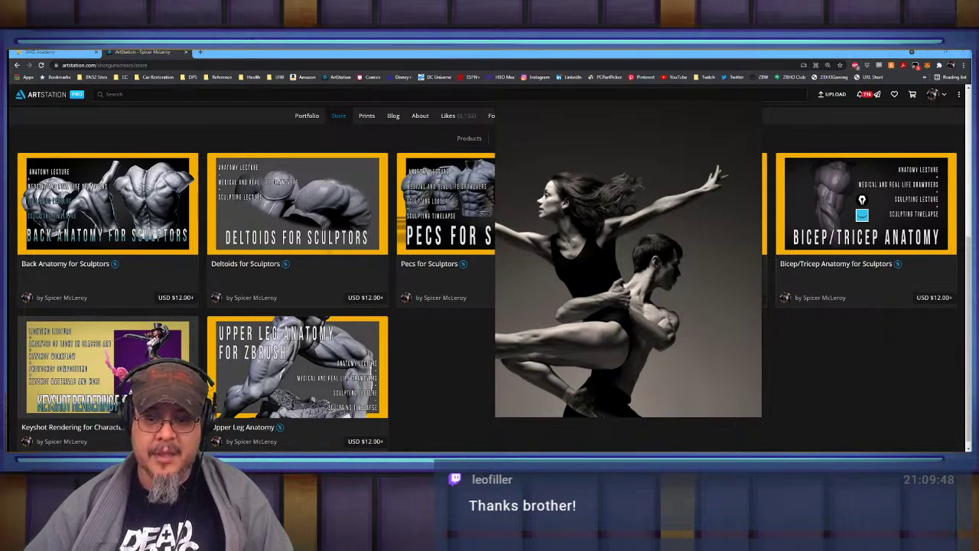
key("ctrl+v")
key("Return")
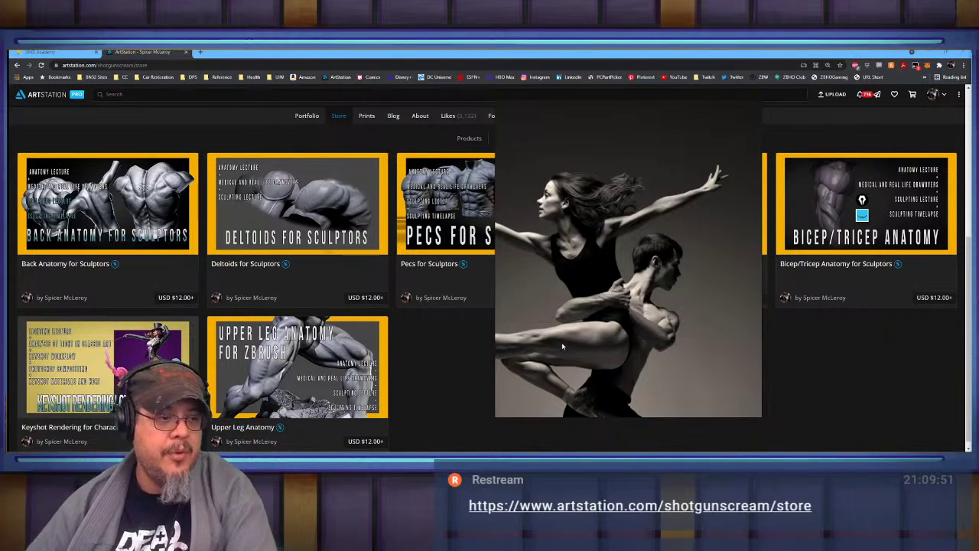
Save the PureRef reference scene as DuetRef in the Duet folder under Projects, and close PureRef.
left_click_drag(561, 342, 533, 368)
right_click(591, 380)
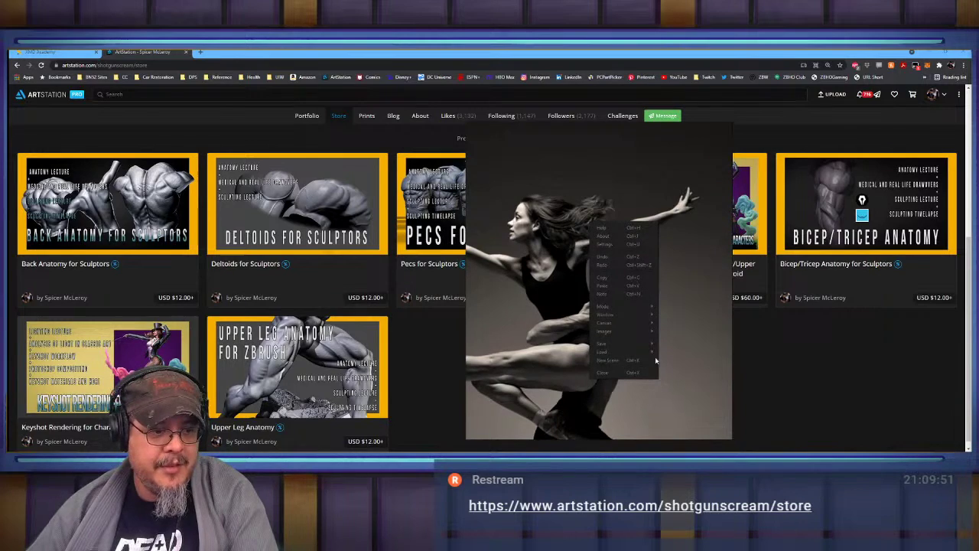
mouse_move(626, 347)
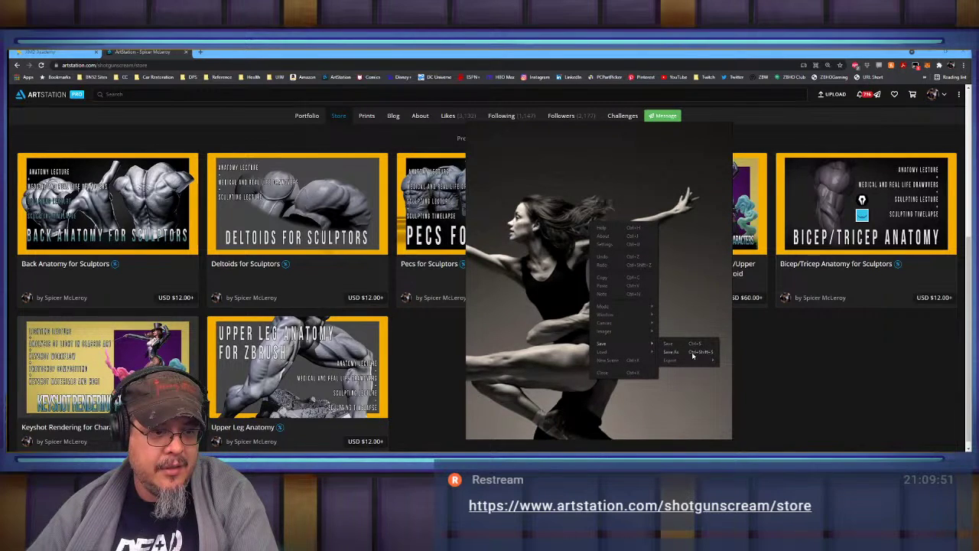
left_click(694, 354)
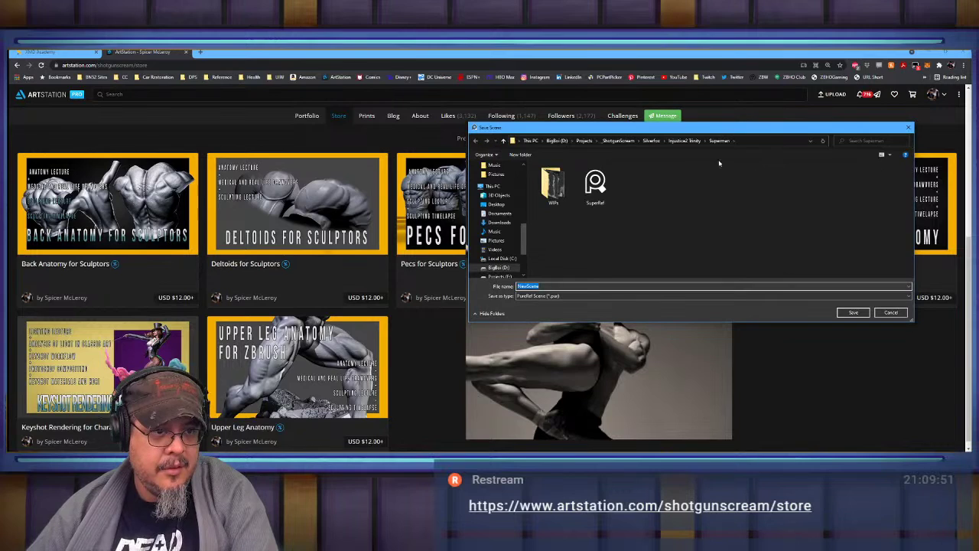
left_click(618, 140)
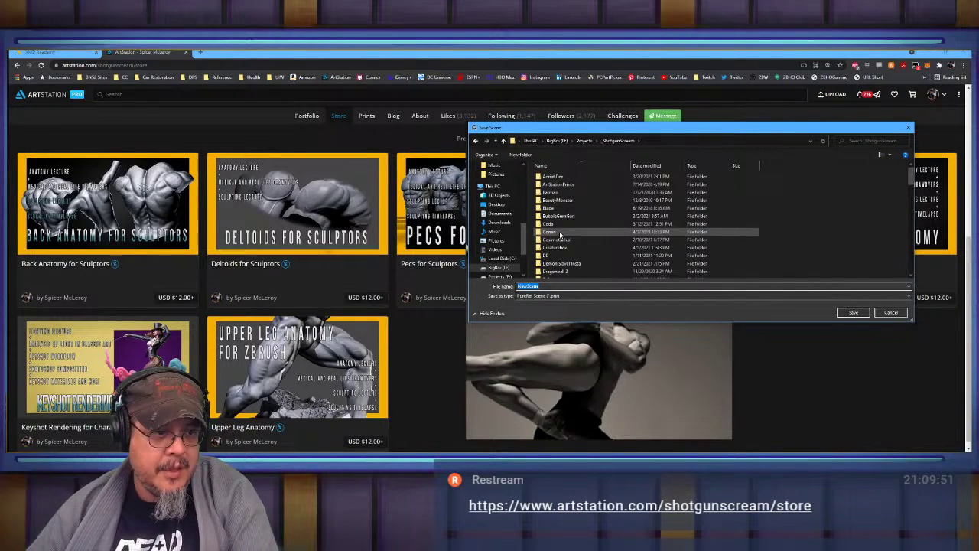
scroll(562, 260, "down", 1)
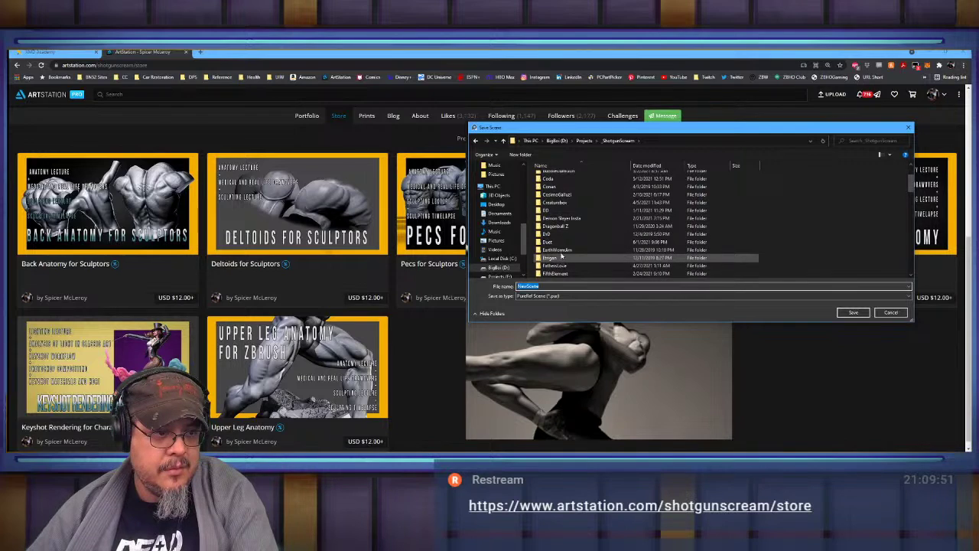
double_click(561, 246)
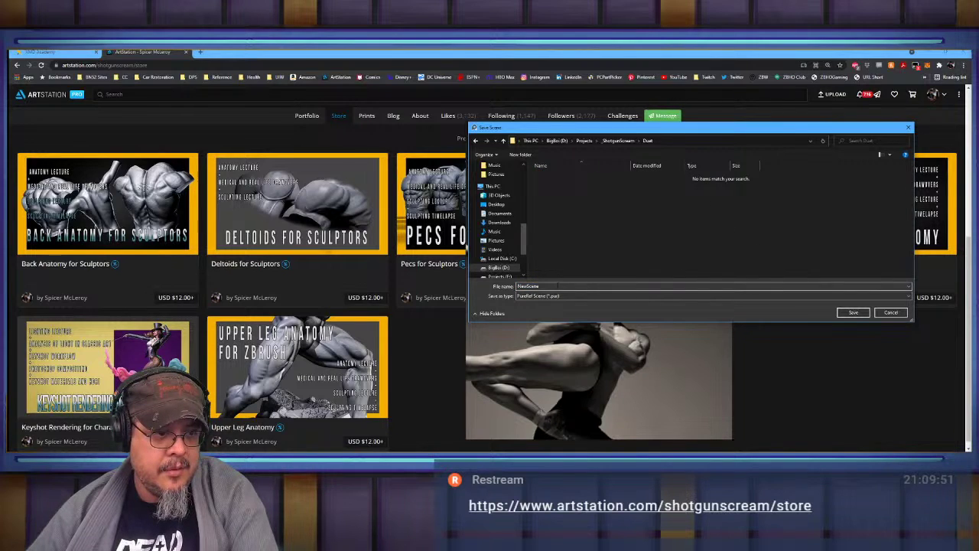
double_click(558, 285)
type("DuetRef")
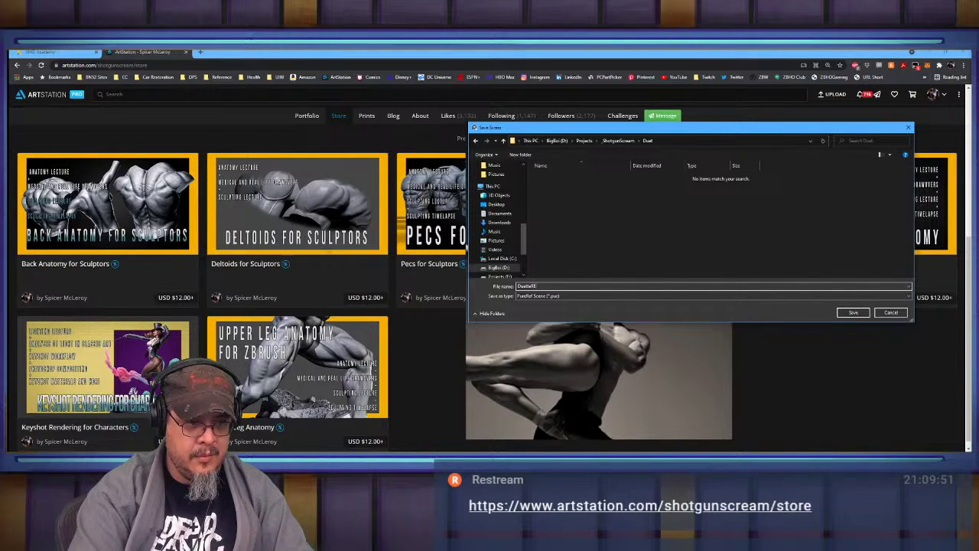
key("Return")
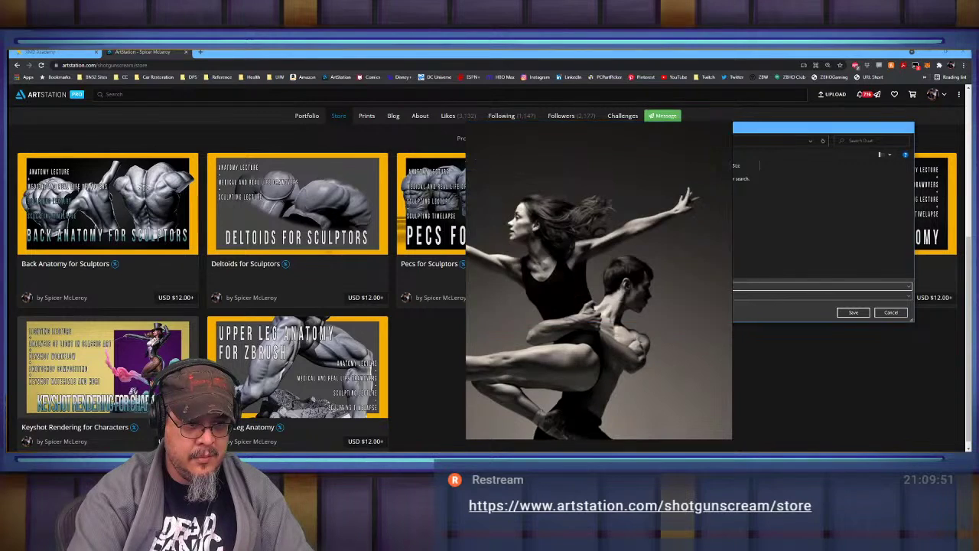
right_click(592, 285)
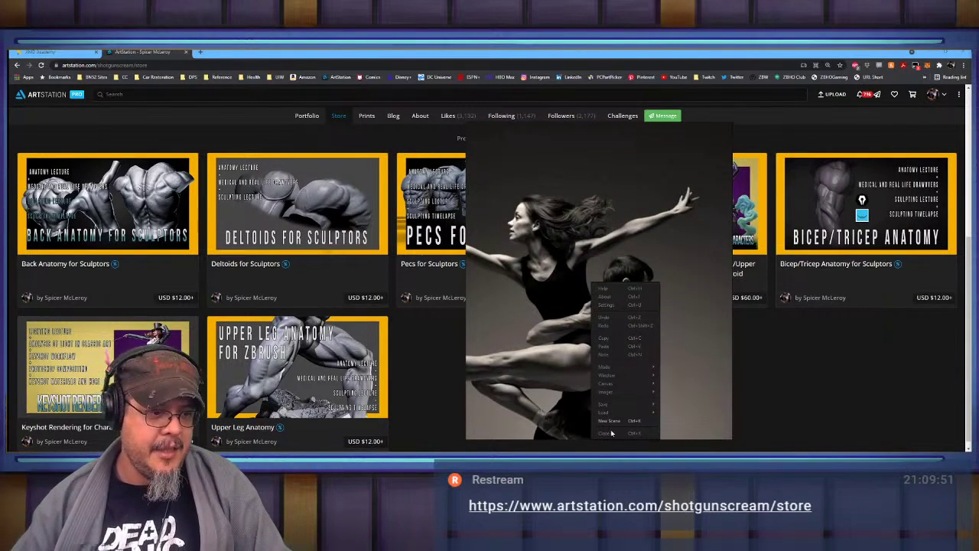
left_click(604, 433)
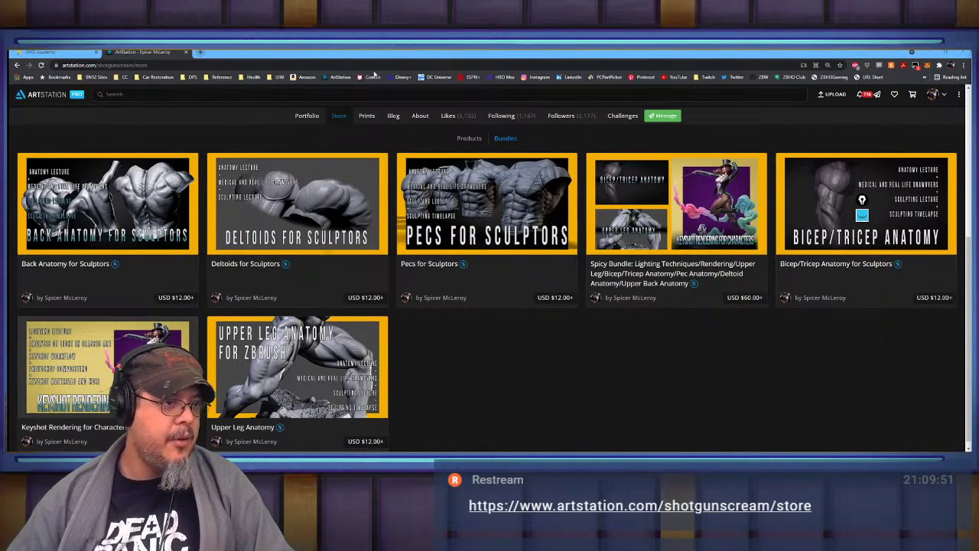